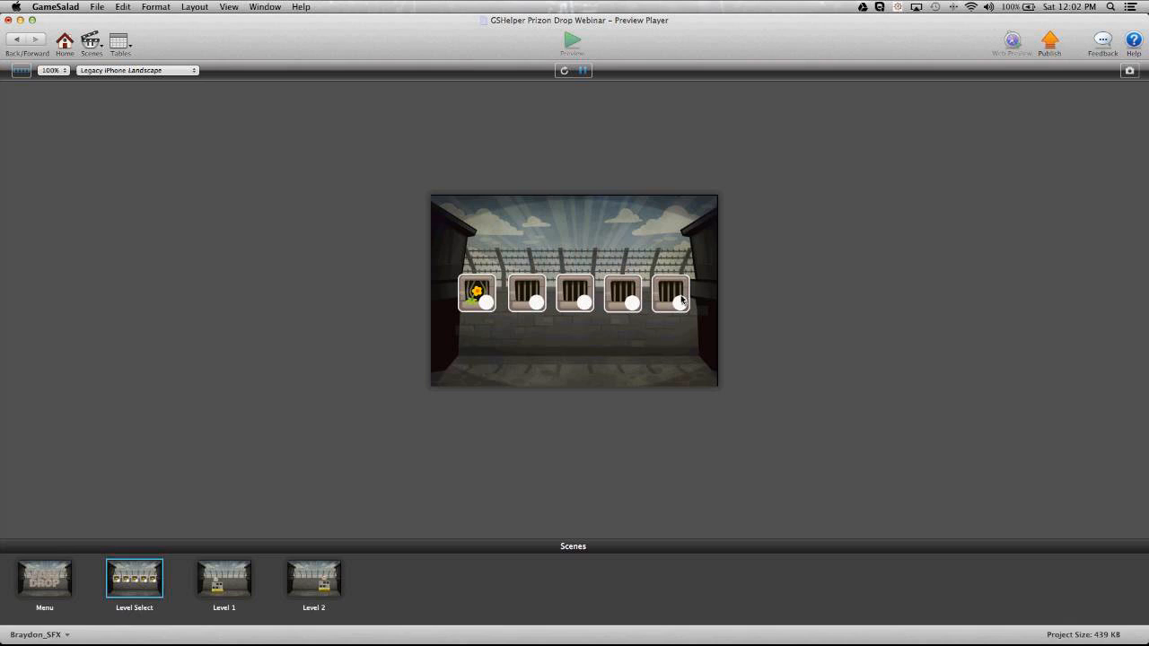
Open the first level from the level selection and play it by removing the blocks beneath the prisoner
left_click(486, 304)
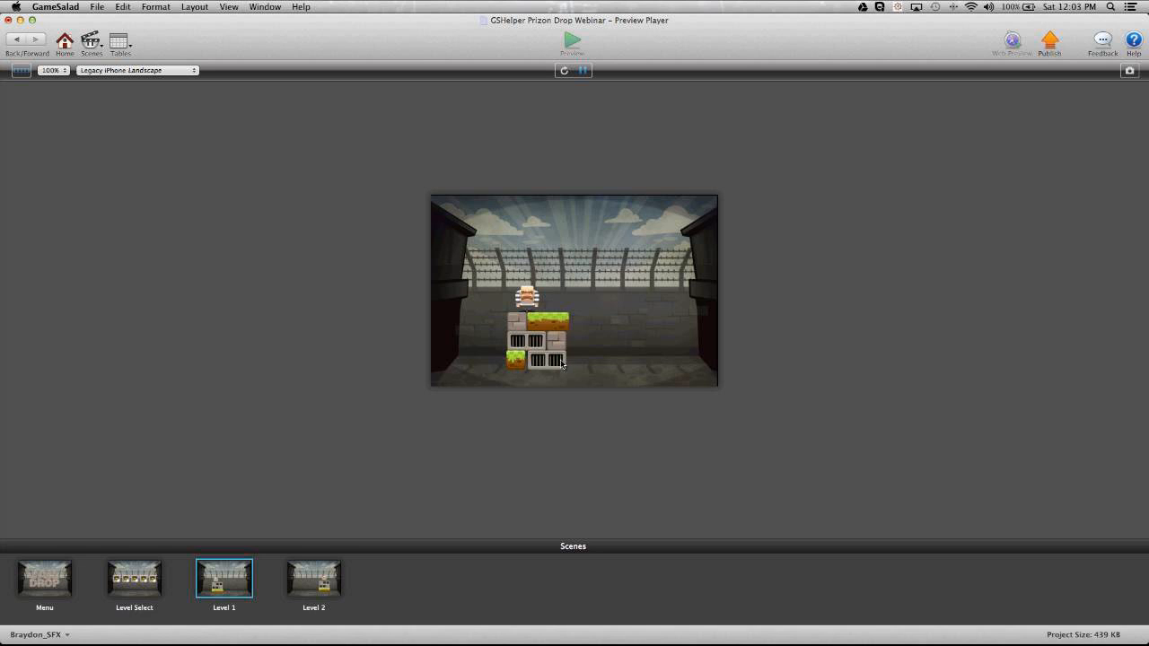
left_click(523, 328)
left_click(533, 345)
left_click(554, 343)
left_click(540, 363)
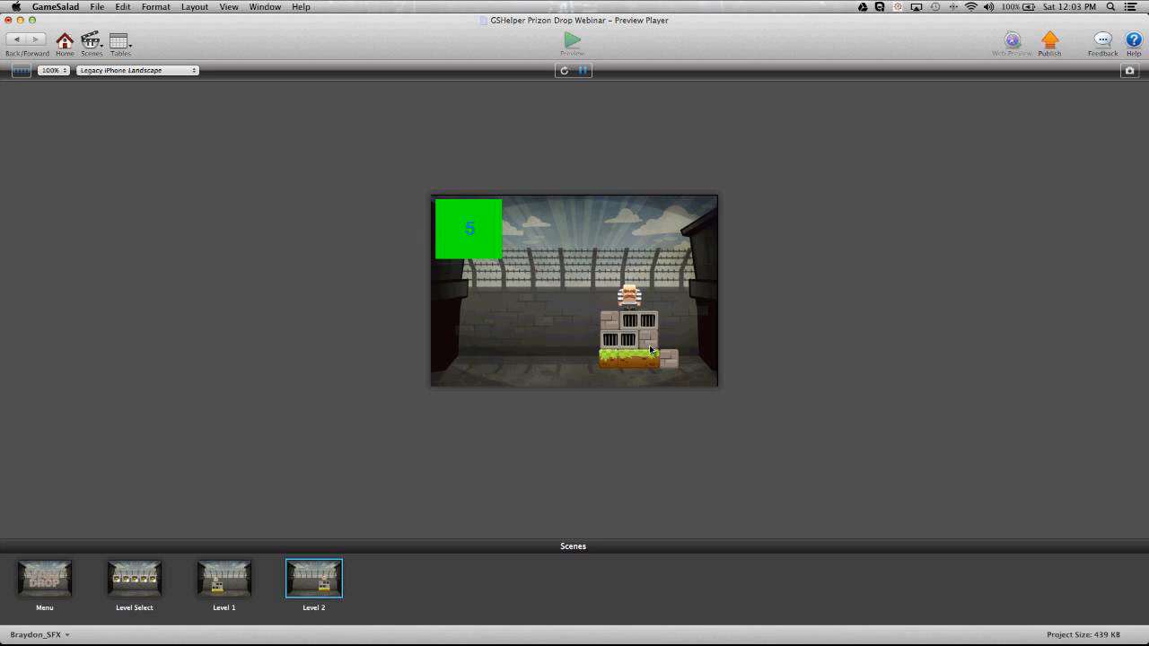
Play Level 2 in the preview by removing the stone and barred blocks around the prisoner
left_click(615, 327)
left_click(637, 325)
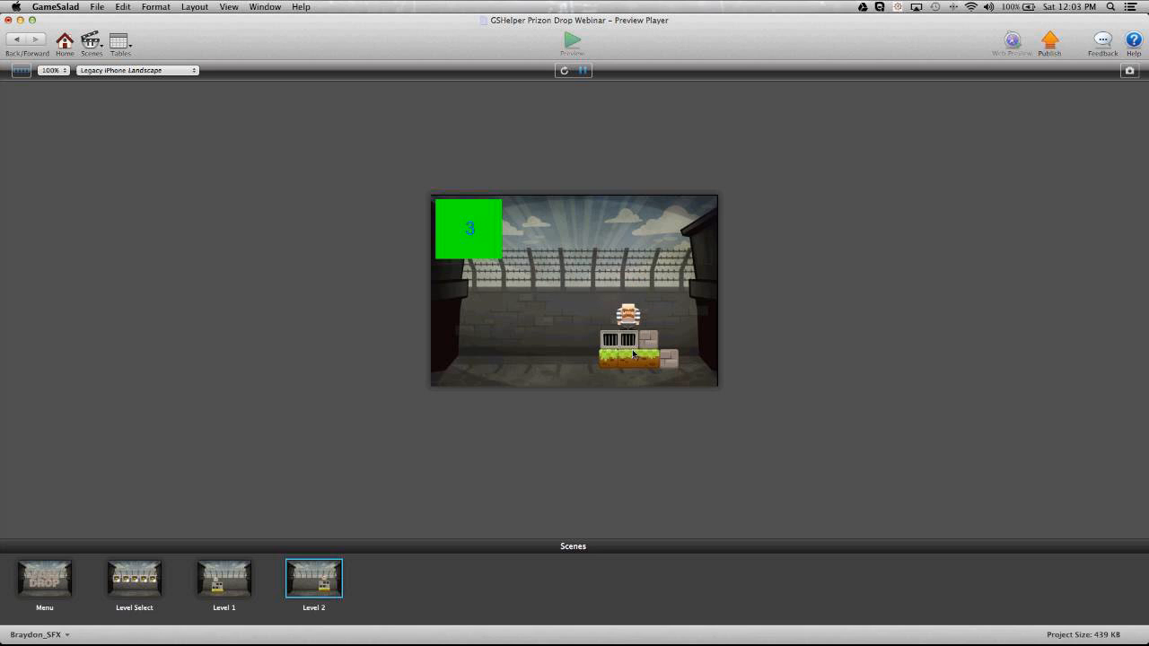
left_click(634, 343)
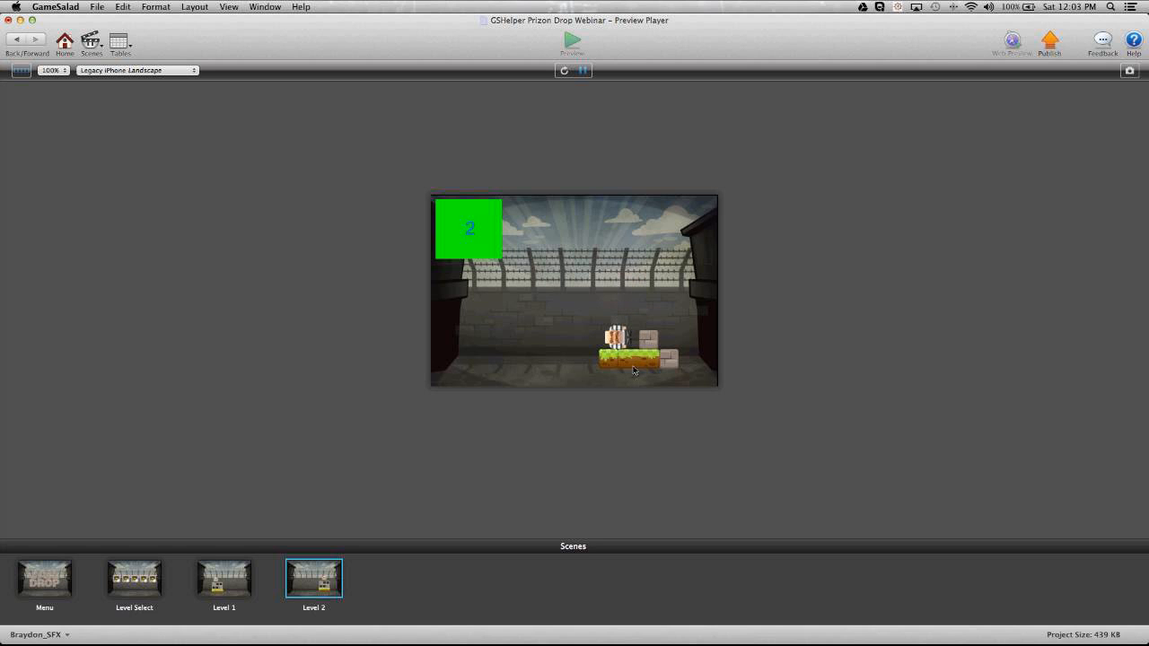
left_click(675, 365)
left_click(653, 342)
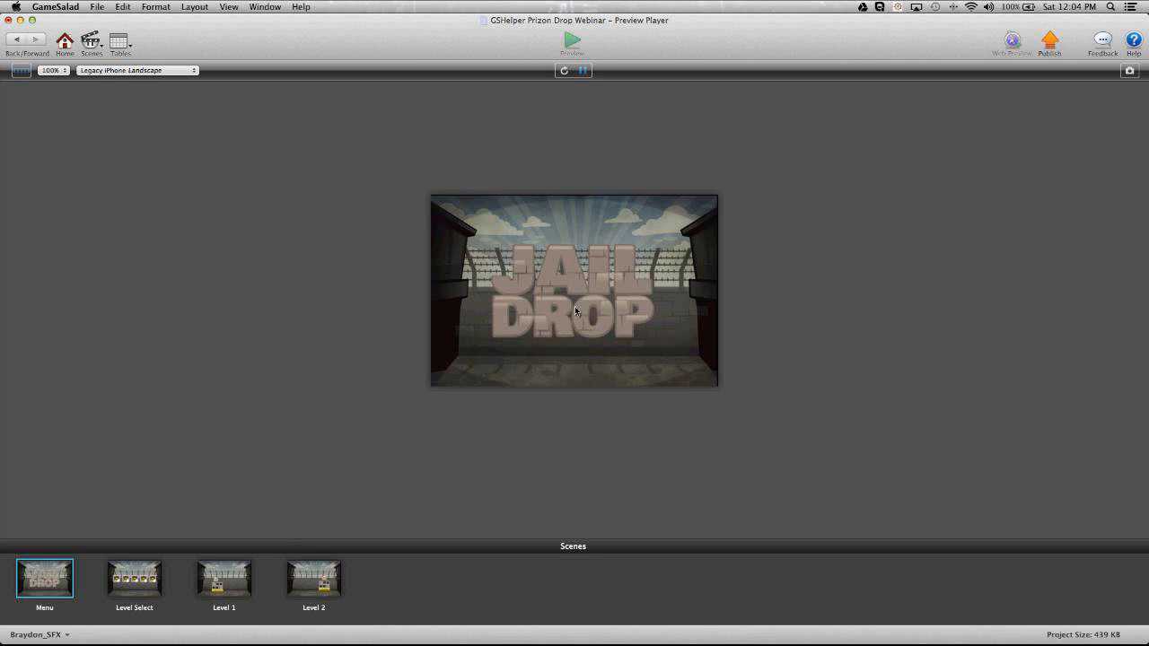
Continue from the Jail Drop title to the level selection and replay the first level
left_click(575, 310)
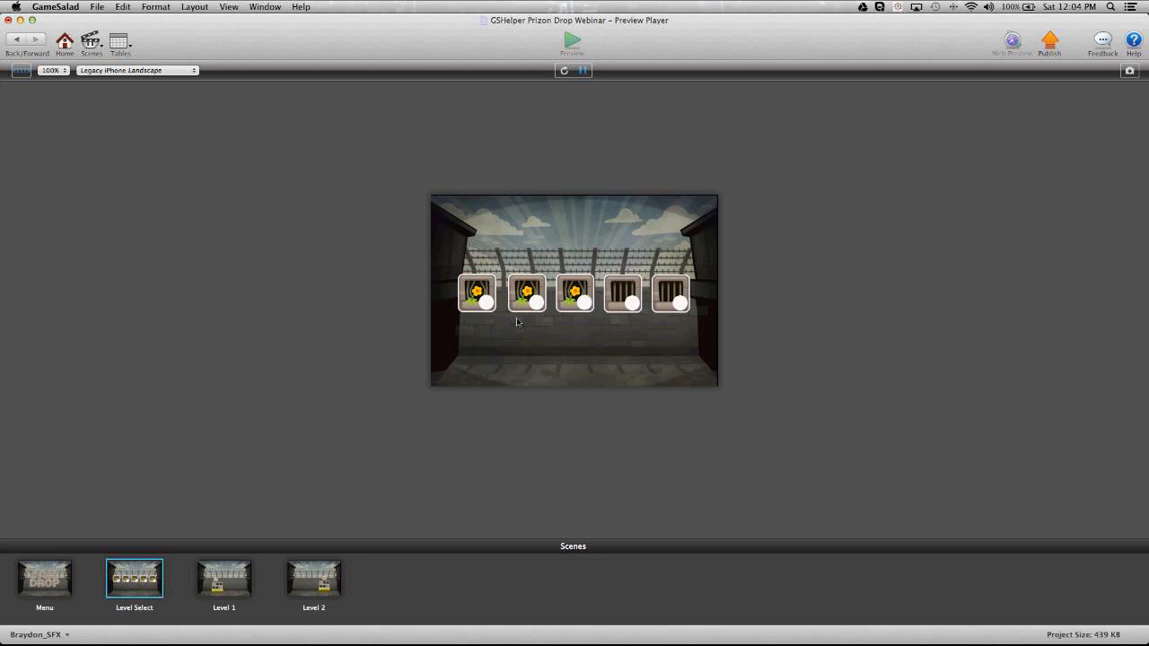
left_click(479, 300)
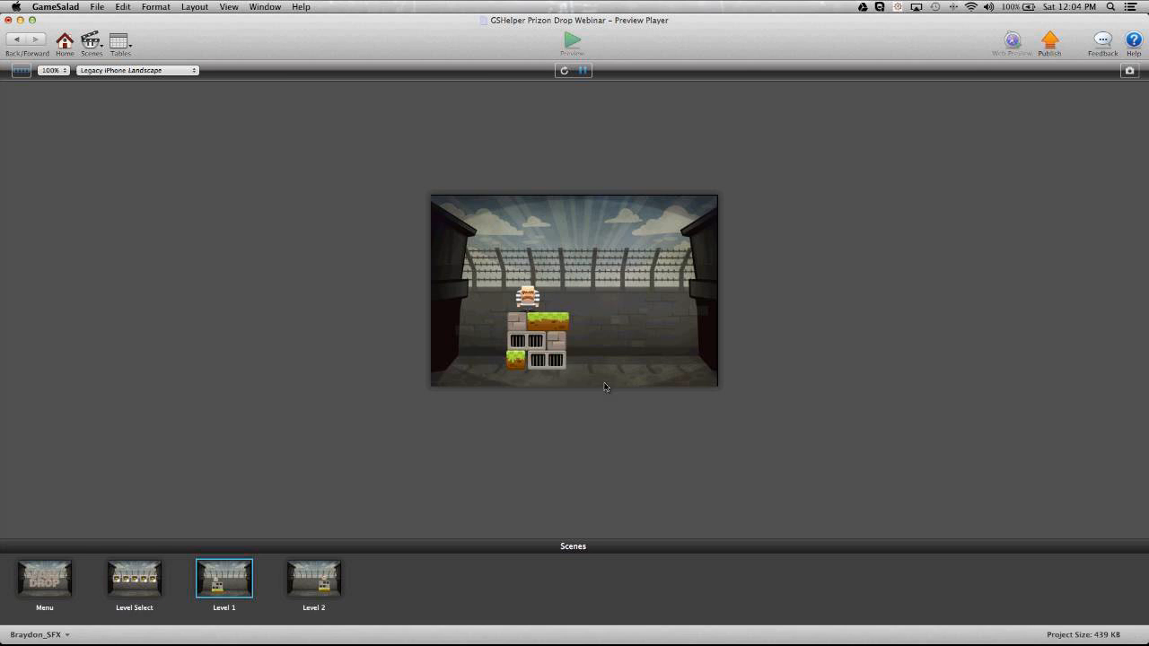
left_click(520, 327)
left_click(524, 347)
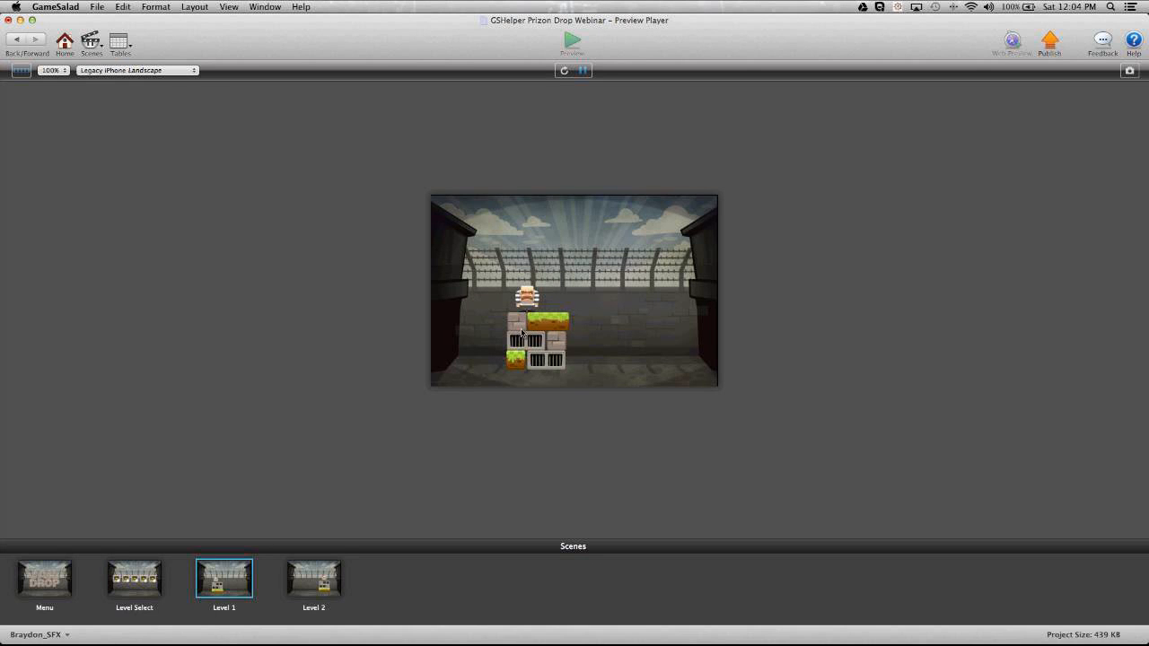
Close the previewed project without saving and create a blank project, placing its window beside the presentation
left_click(9, 20)
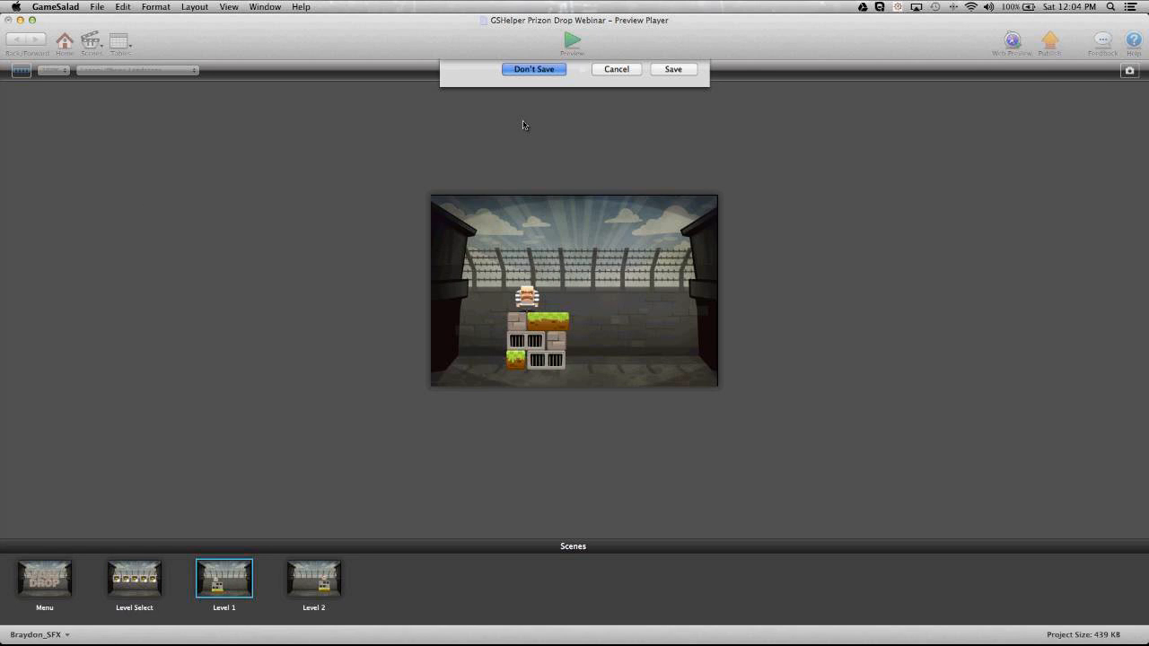
scroll(500, 185, "down", 1)
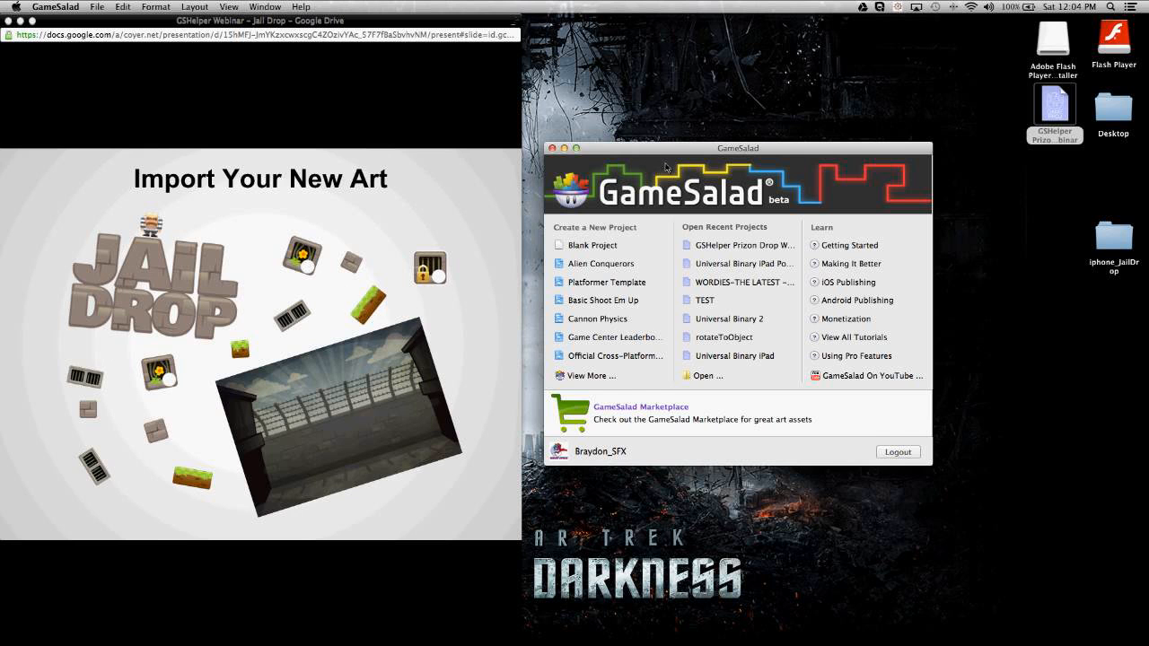
left_click(618, 237)
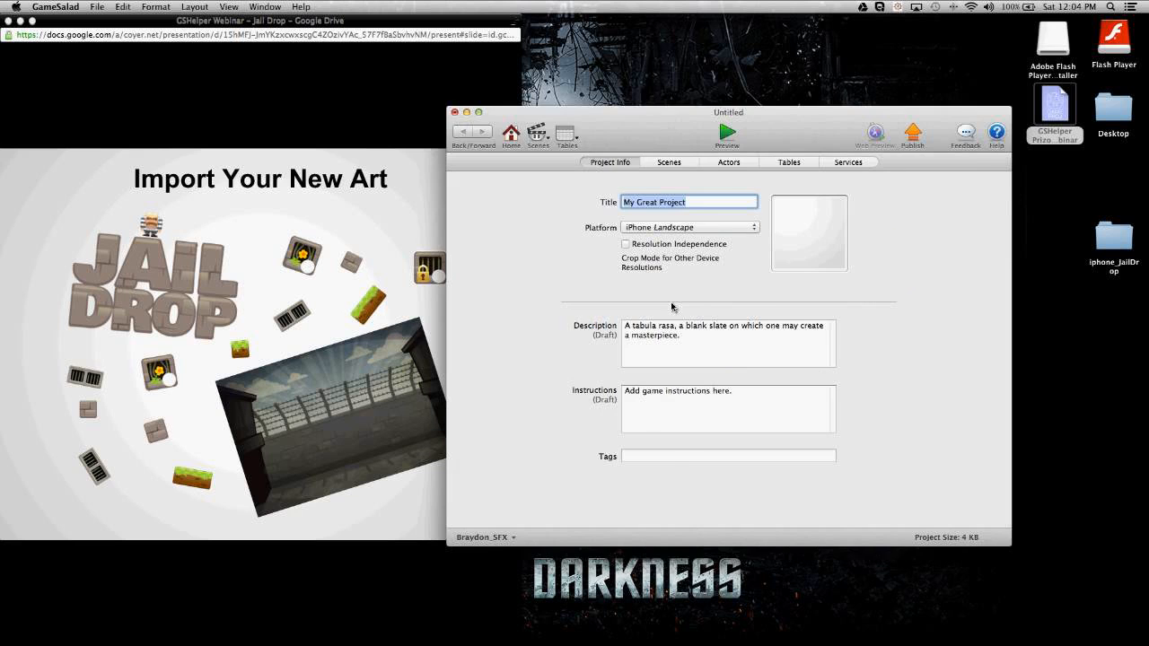
left_click_drag(615, 113, 698, 24)
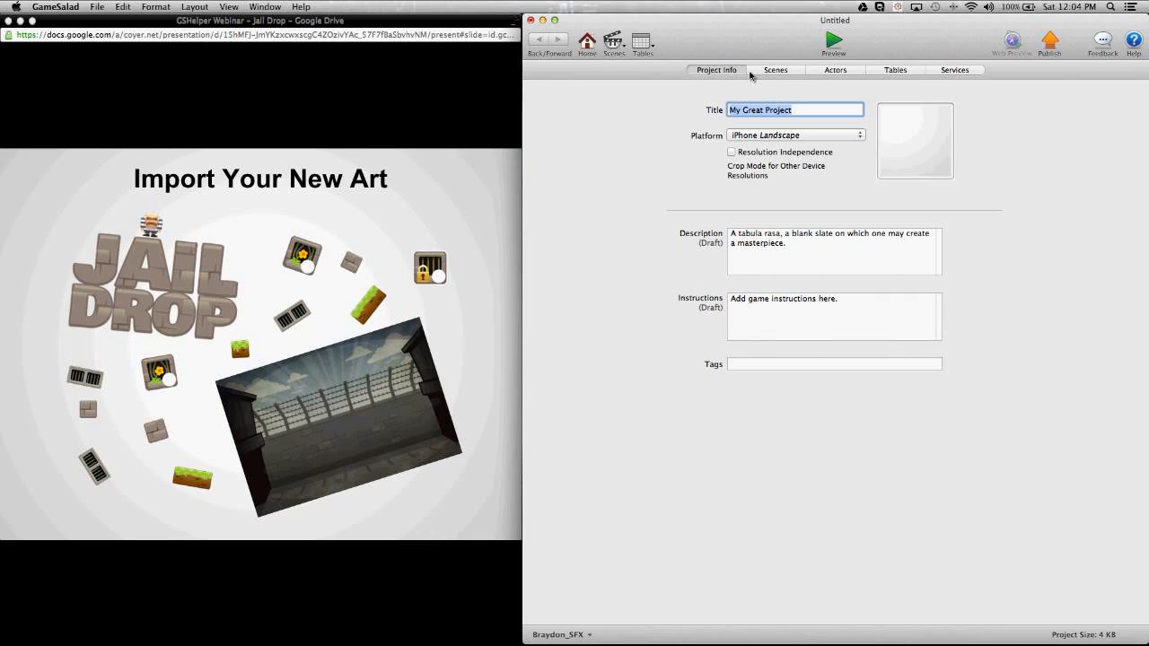
Rename the project's initial scene as Level1
left_click(770, 72)
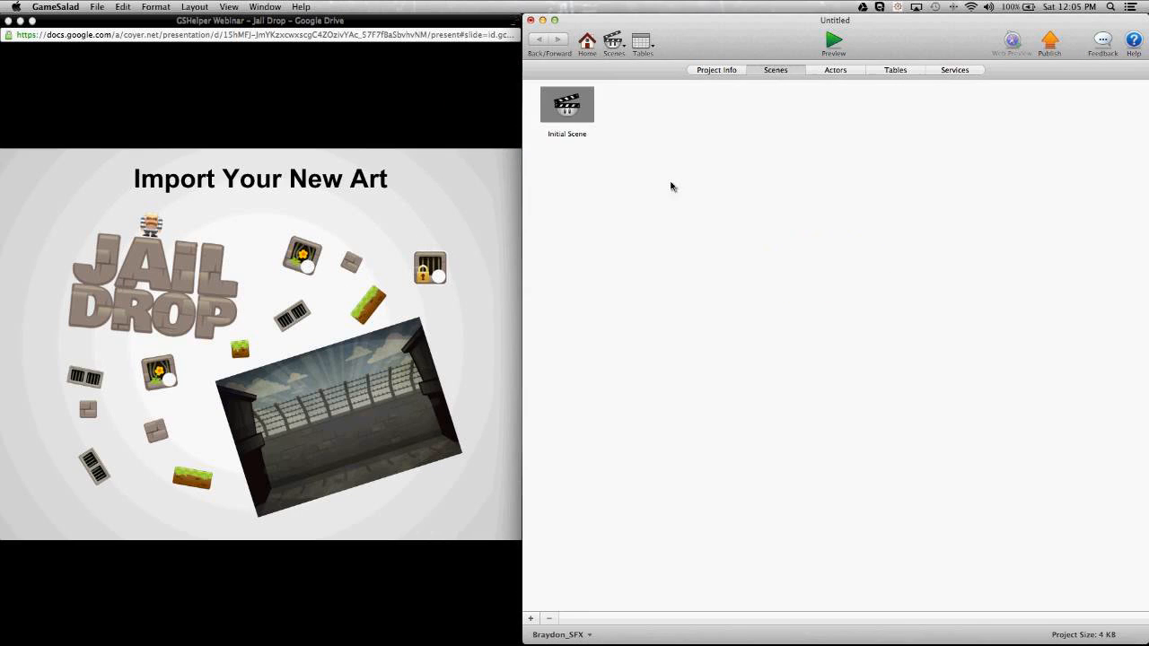
left_click(596, 97)
double_click(588, 136)
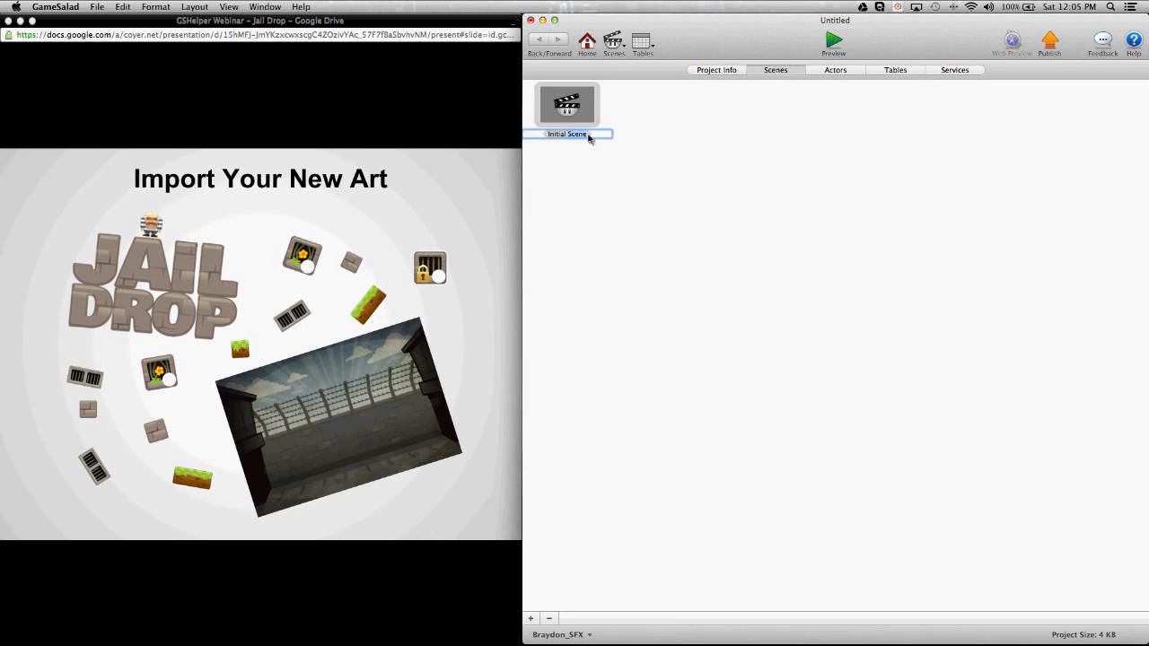
left_click(606, 168)
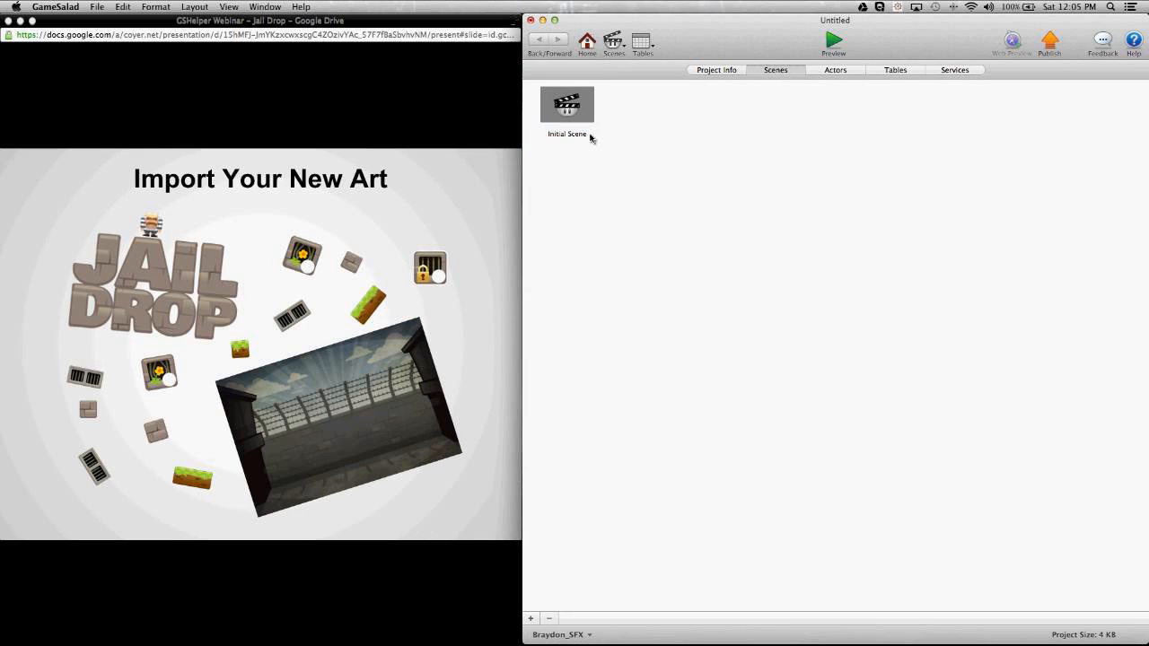
double_click(590, 136)
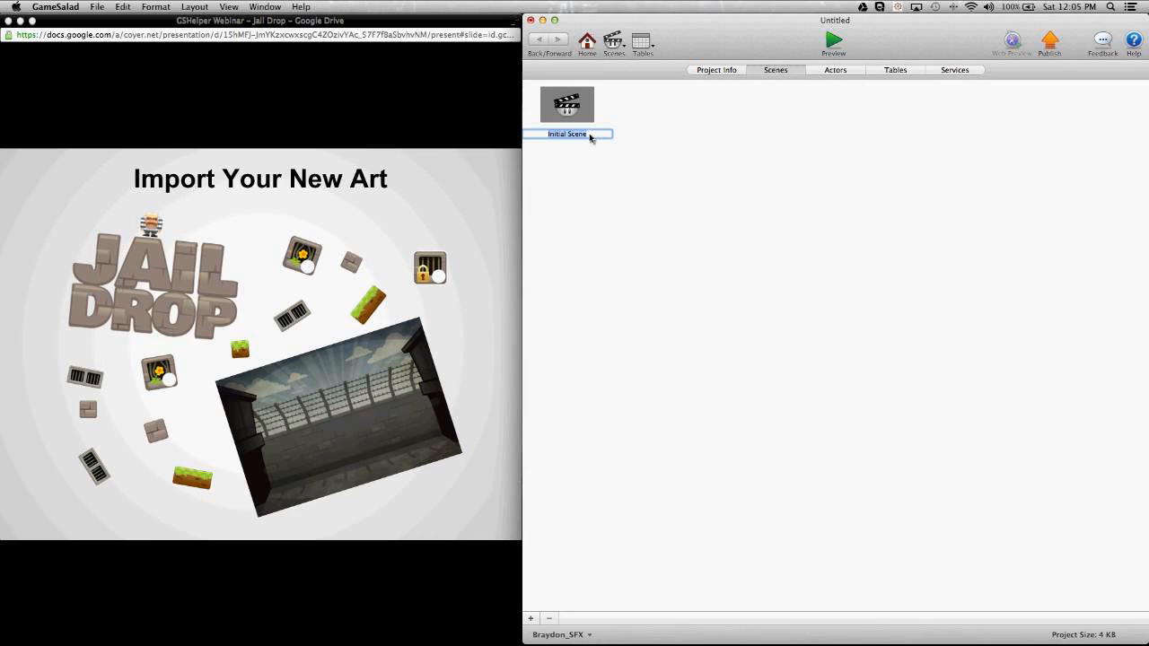
type("LEvel")
key("BackSpace")
key("BackSpace")
key("BackSpace")
key("BackSpace")
type("evel1")
key("Return")
left_click(601, 186)
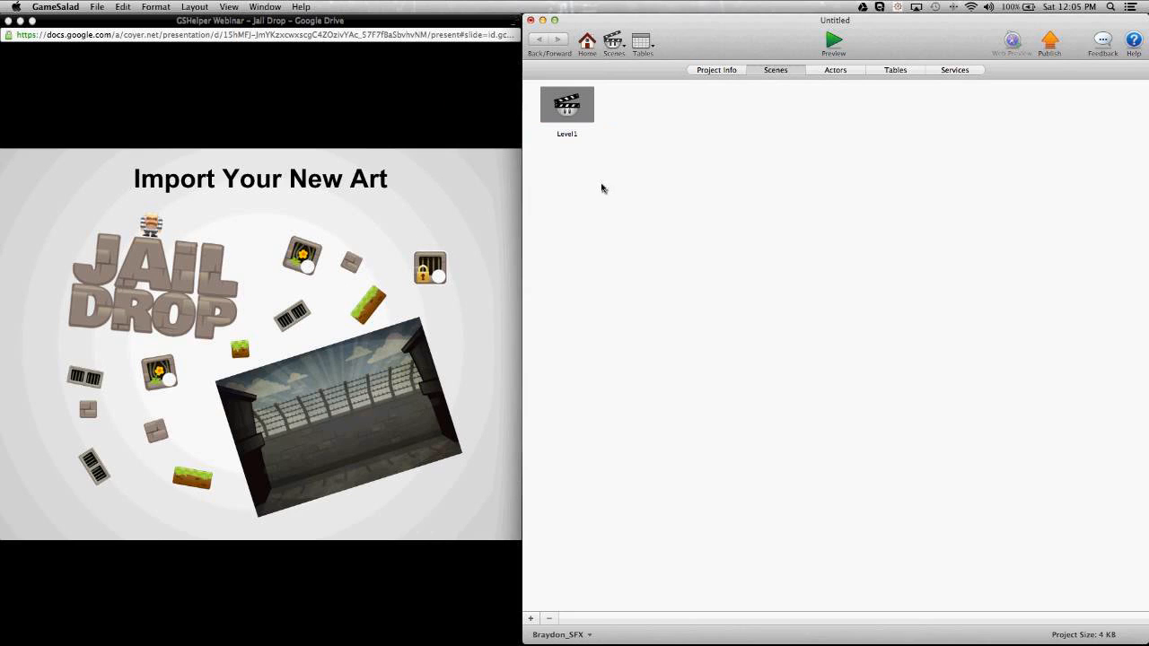
Open the Level1 scene and import all twelve images from the iphone_assets folder into the project's image library
left_click(571, 112)
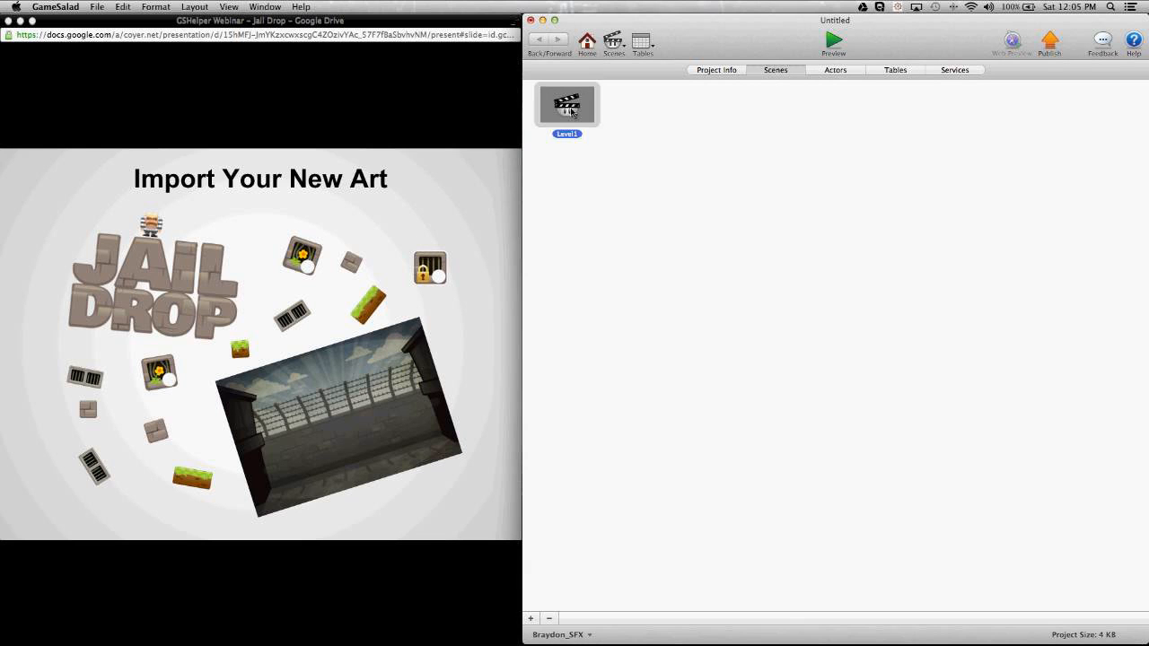
double_click(571, 111)
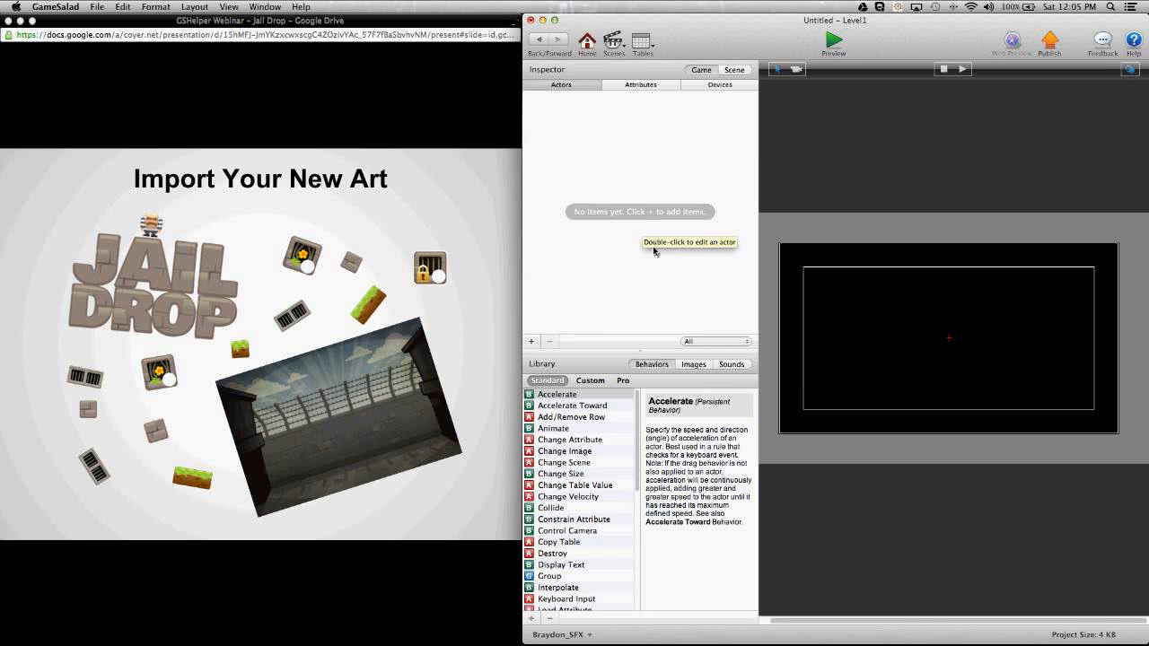
left_click(693, 365)
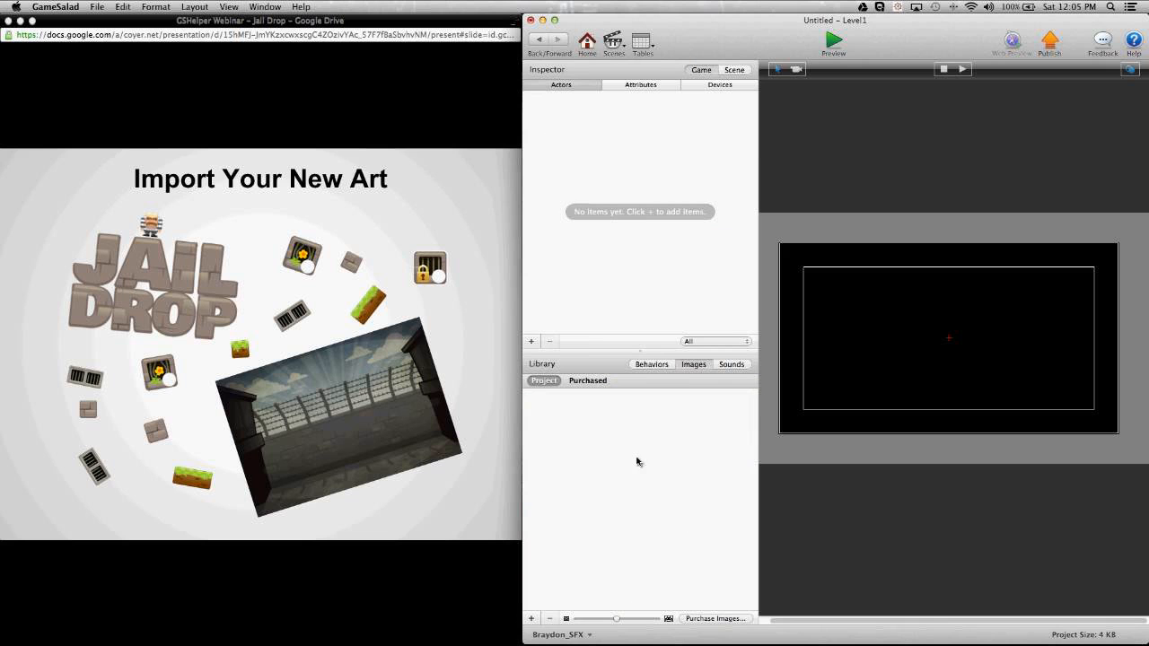
left_click(532, 619)
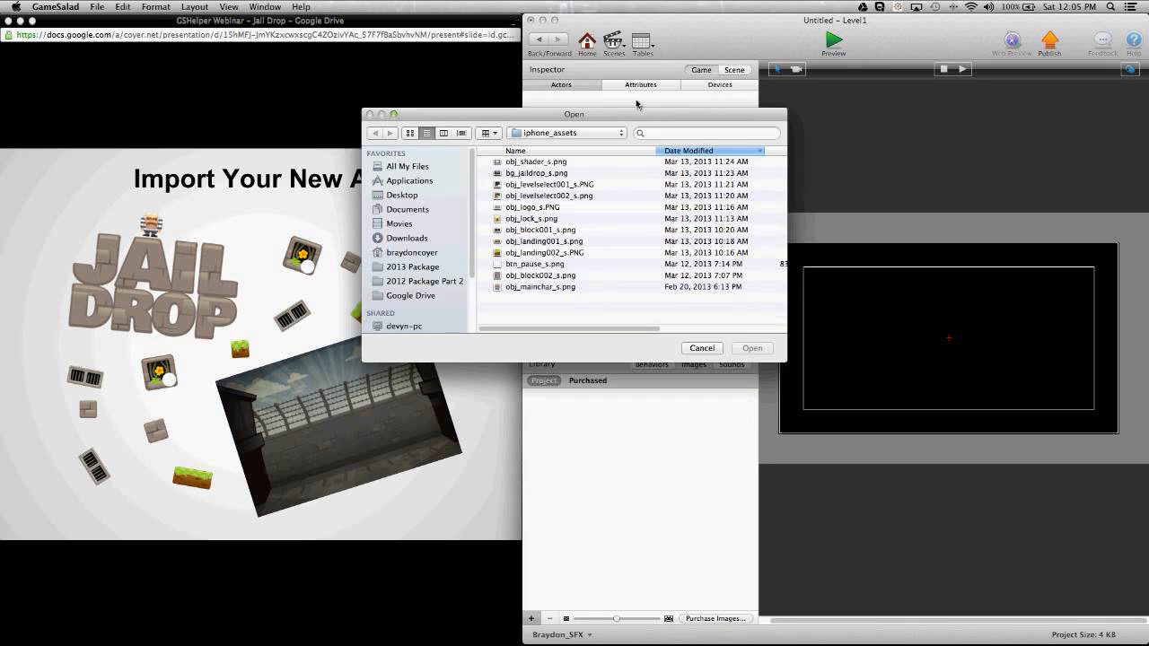
left_click_drag(589, 115, 692, 181)
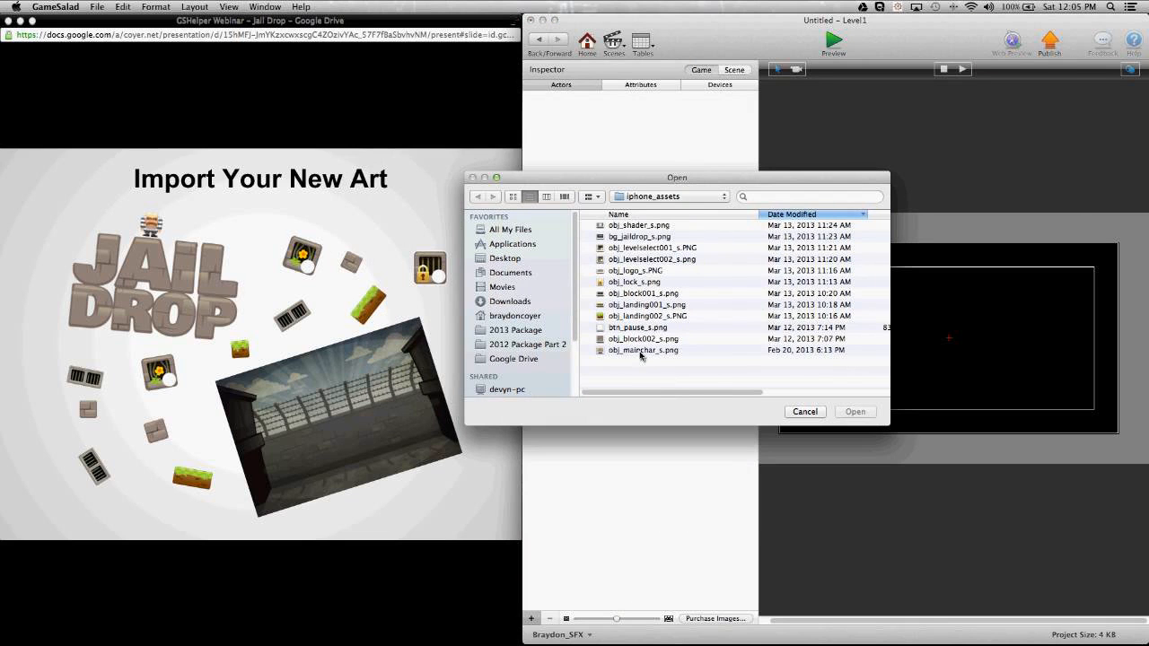
left_click(680, 351)
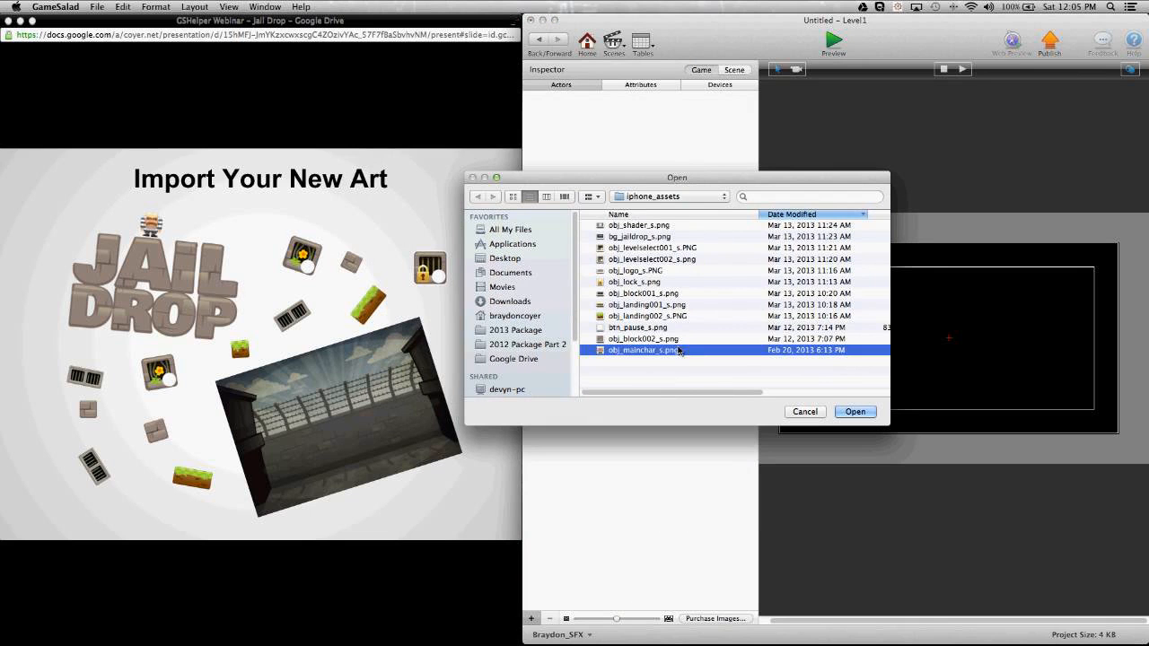
left_click(662, 225, "shift")
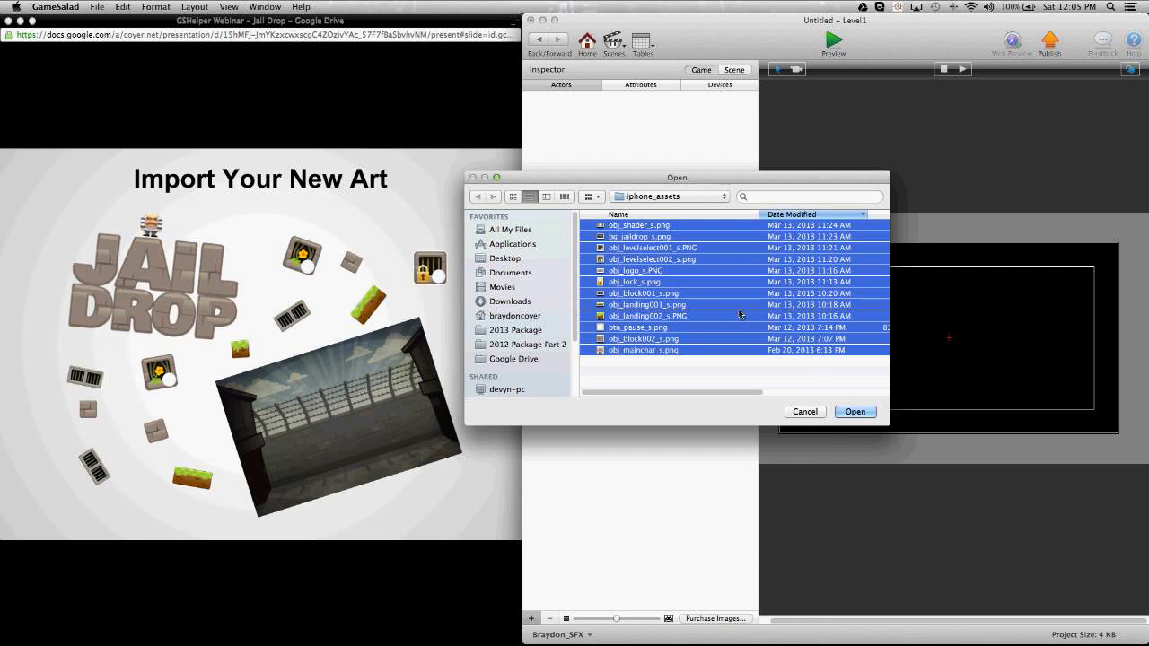
left_click(855, 413)
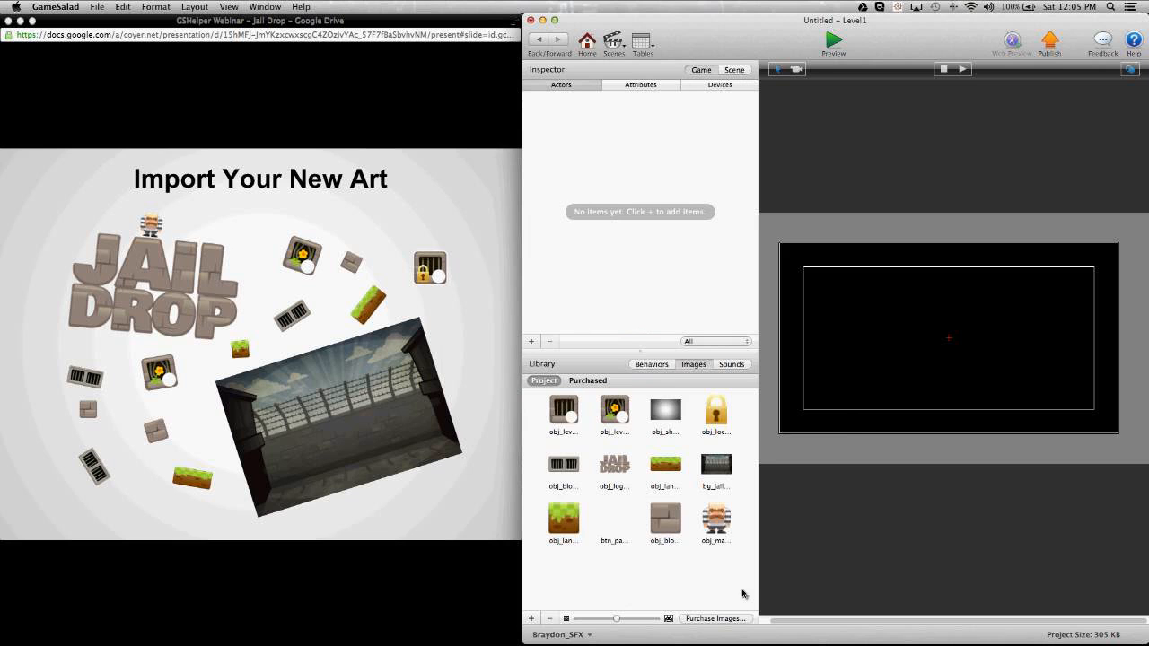
Create actors from all imported images, widen the Inspector, and delete the obj_levelselect001_s, obj_shader_s, obj_lock_s and btn_pause_s actors
left_click_drag(742, 589, 629, 192)
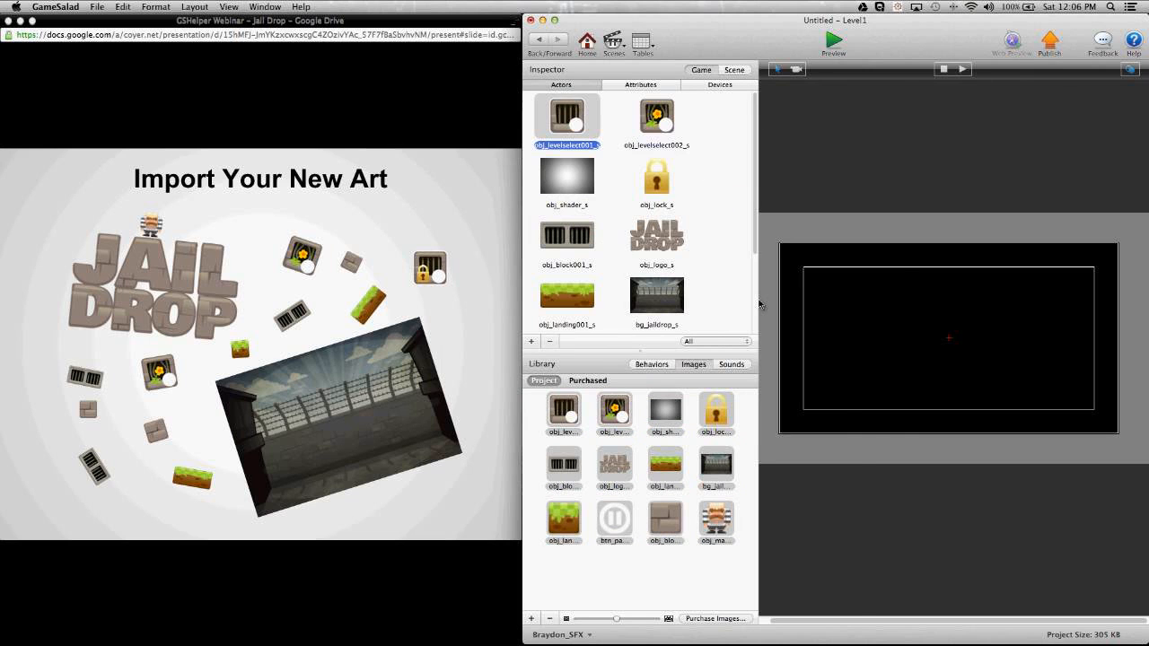
left_click_drag(760, 305, 861, 305)
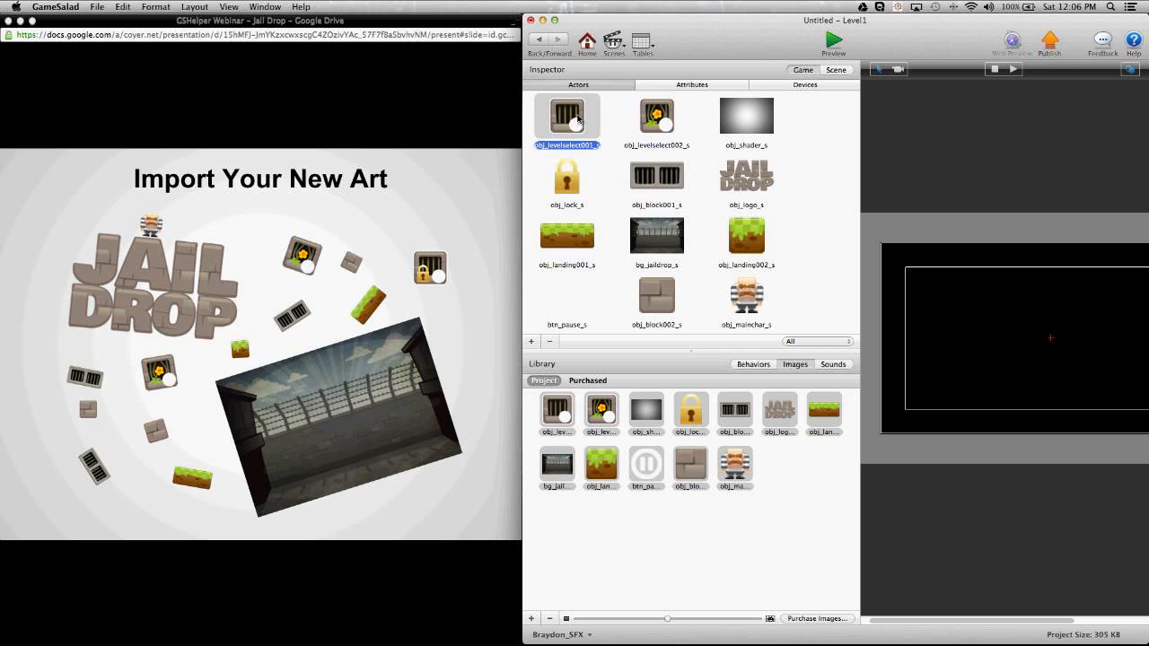
key("Delete")
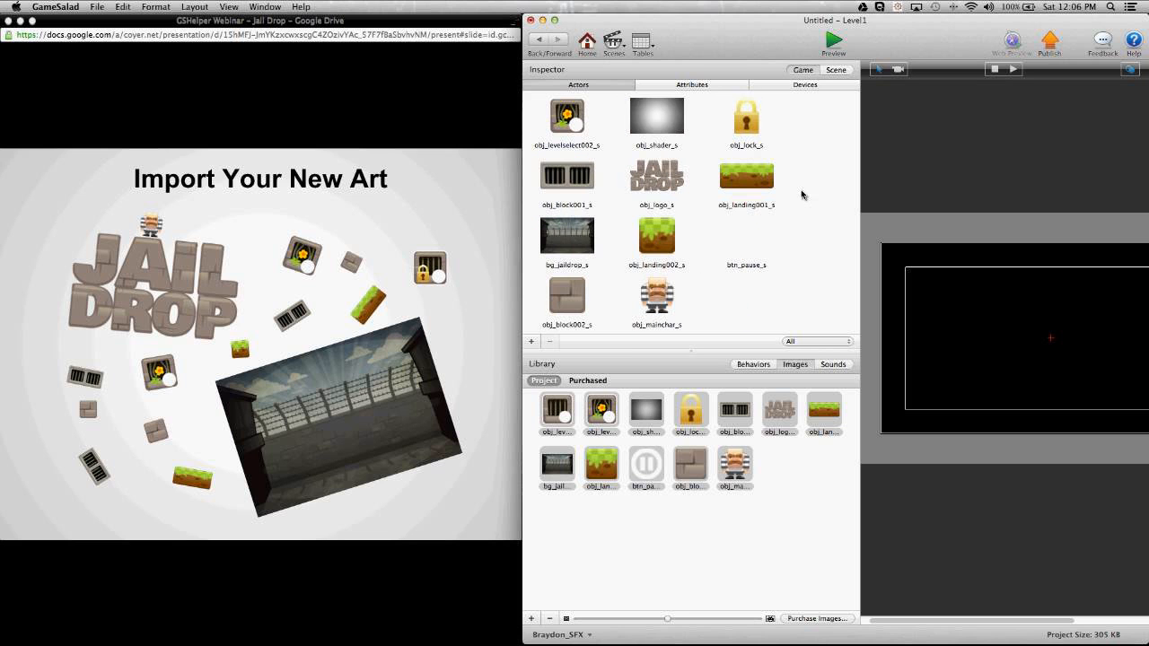
left_click(660, 134)
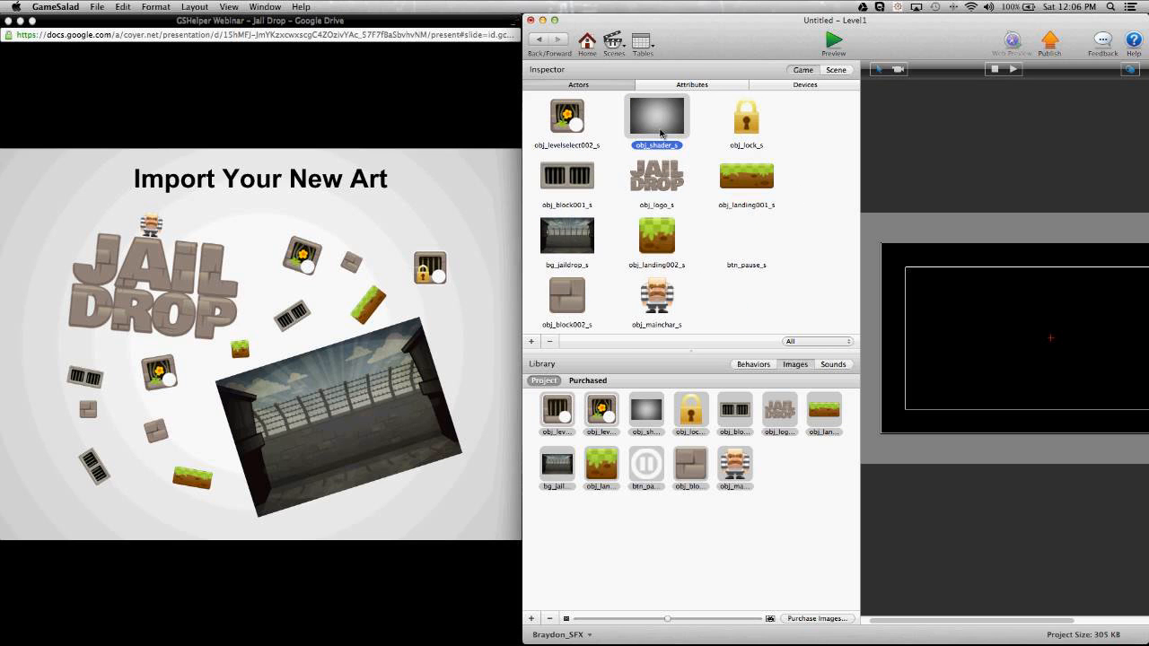
key("Delete")
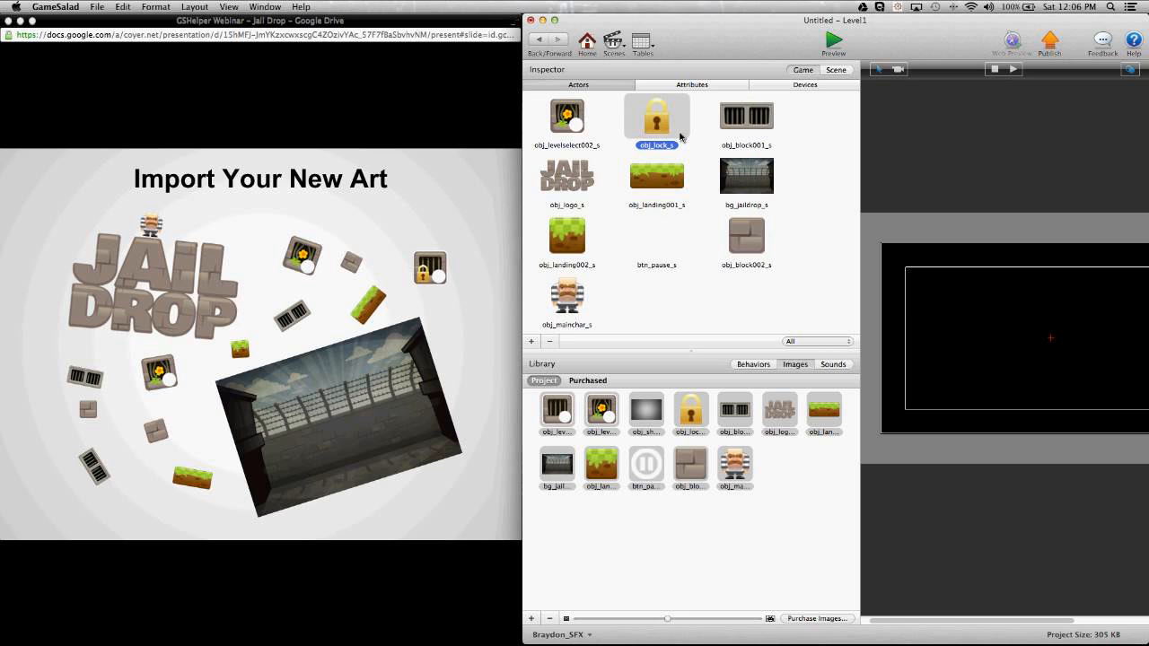
key("Delete")
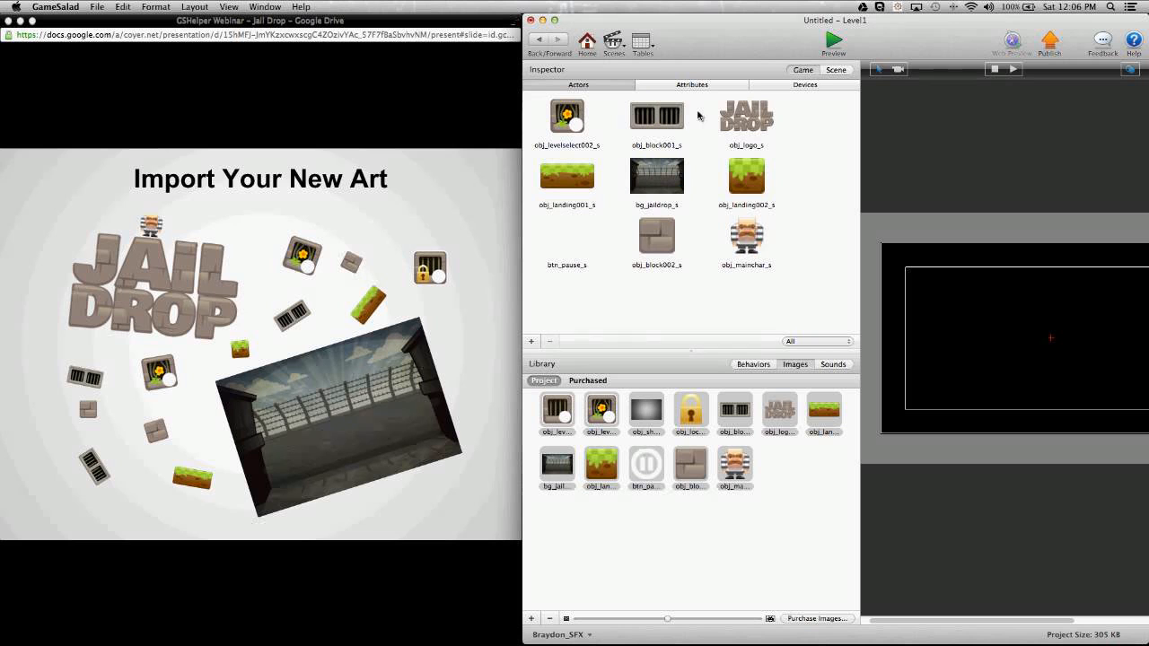
left_click(573, 246)
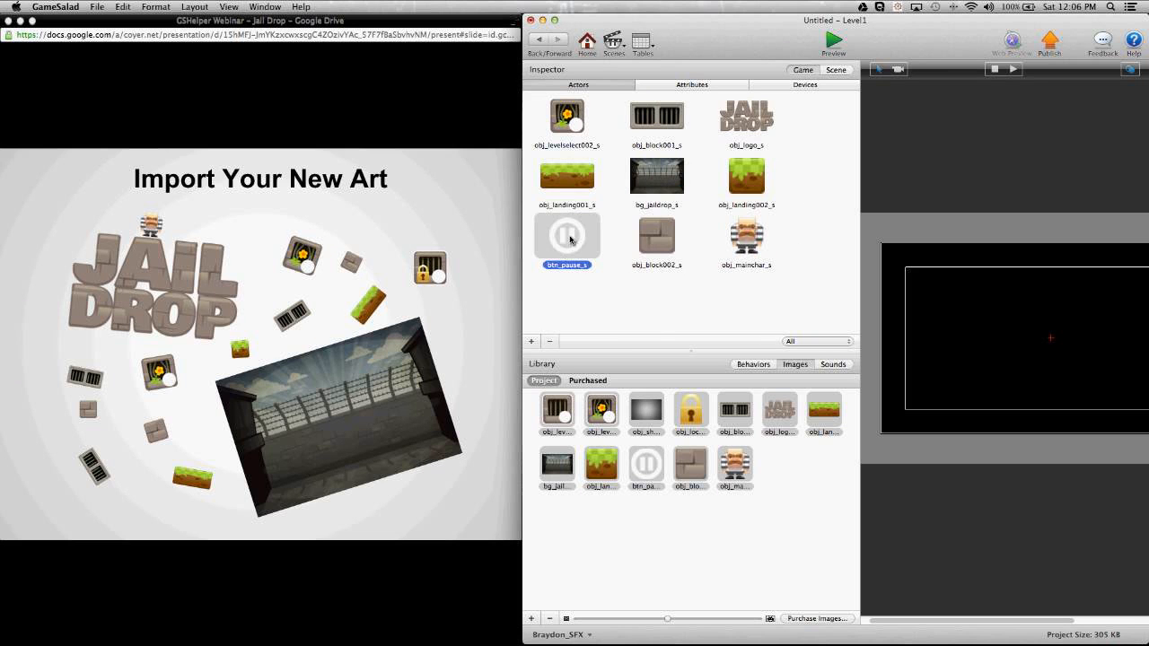
key("Delete")
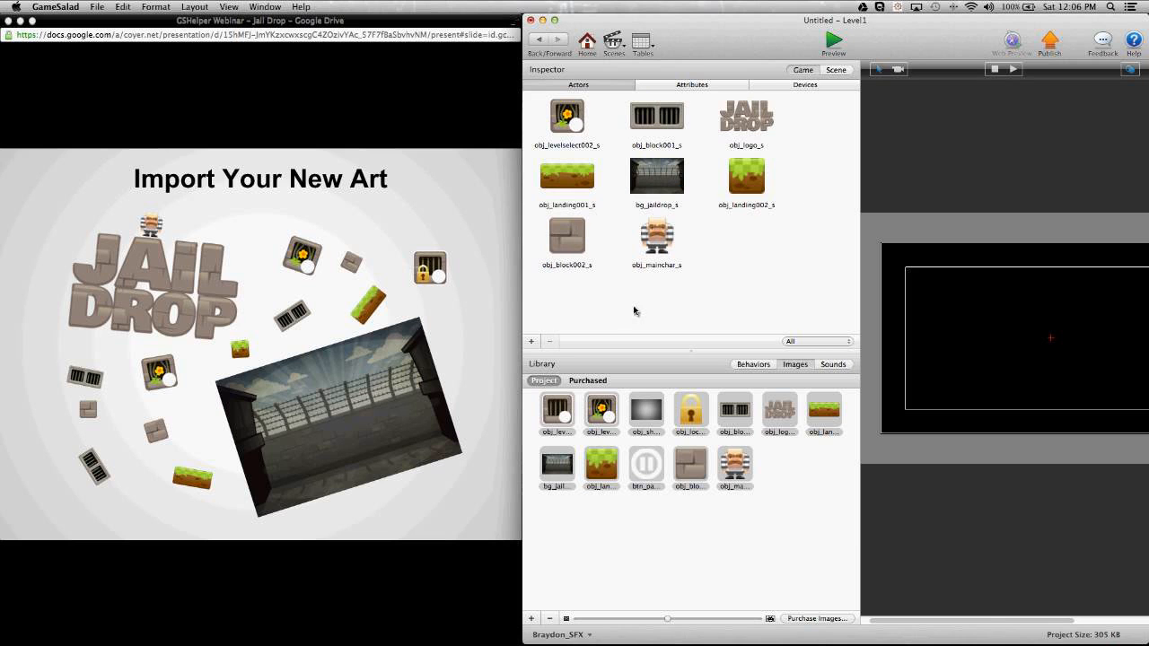
Switch to the Chrome presentation, advance to the "Drag Art Into Actor Inspector" slide, and return to GameSalad
left_click(469, 306)
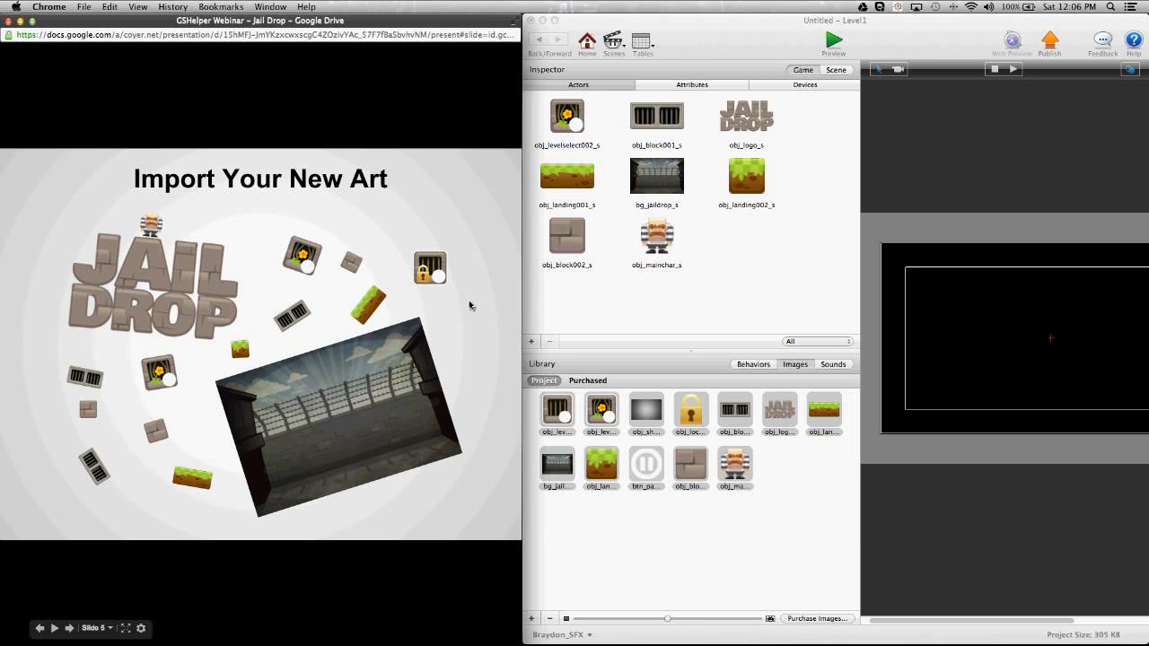
left_click(470, 305)
left_click(716, 310)
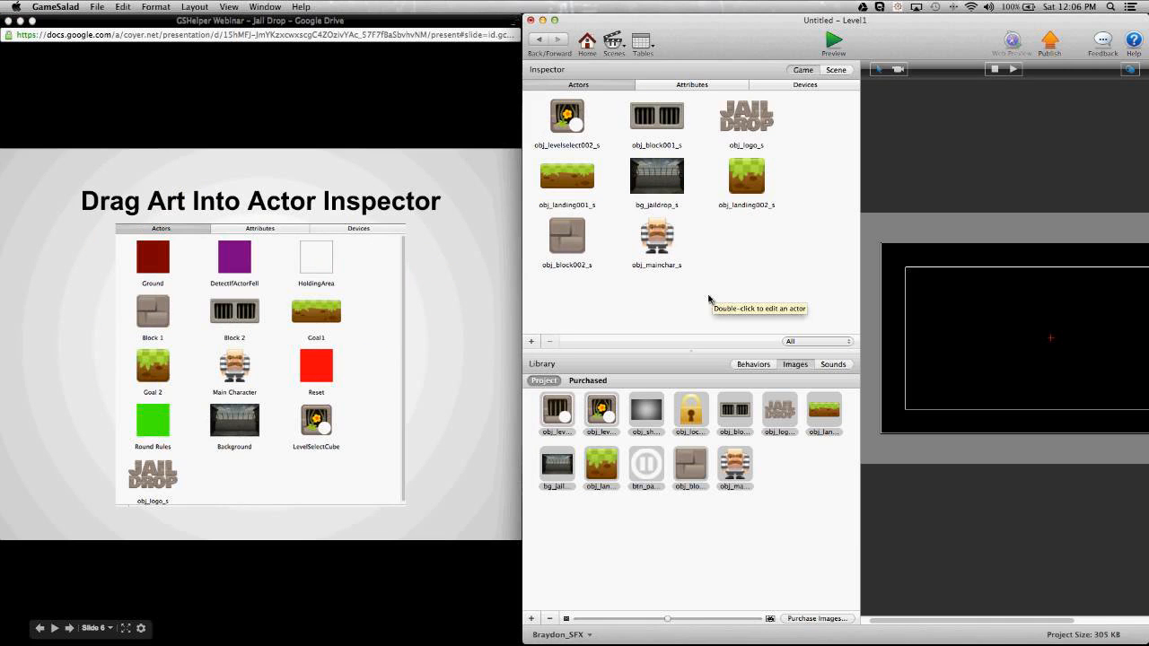
Add five blank actors to the project's actor list
left_click(532, 342)
left_click(532, 342)
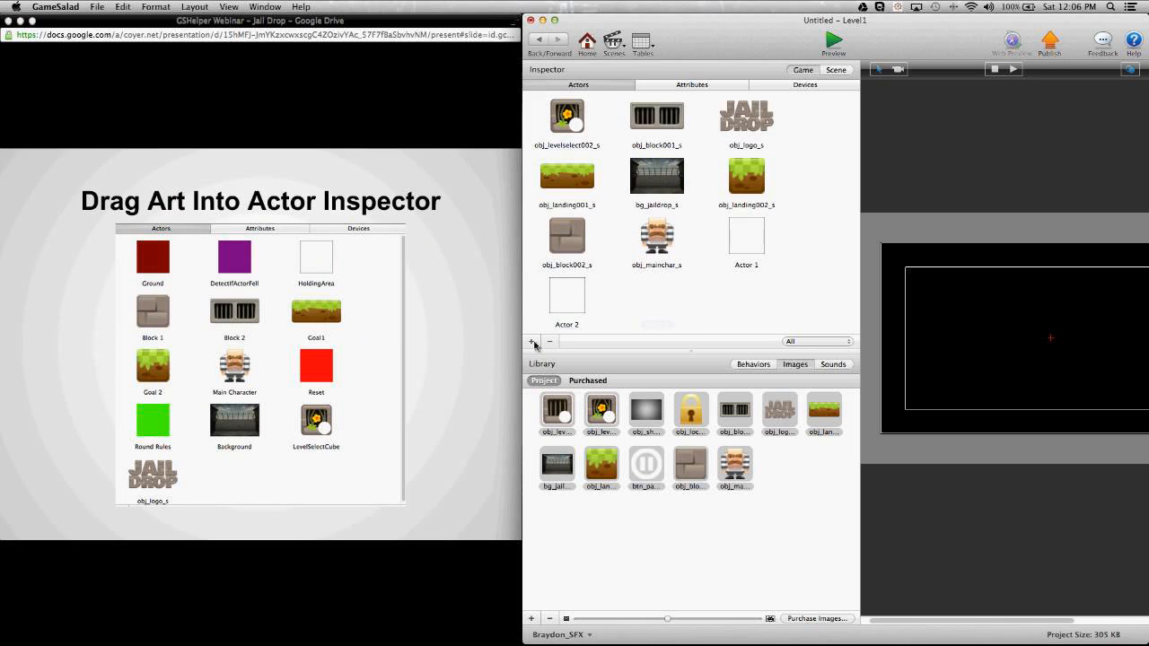
left_click(532, 342)
left_click(532, 342)
left_click(533, 342)
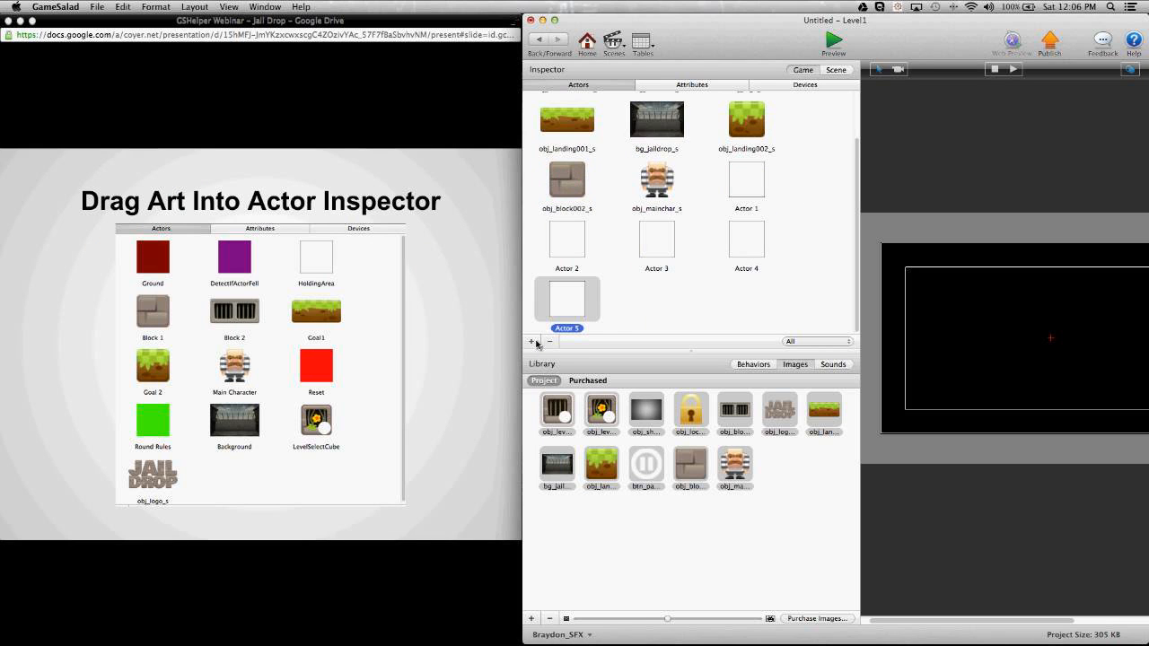
Rename the first three blank actors as Ground, DetectIfActorFell and HoldingArea
double_click(764, 212)
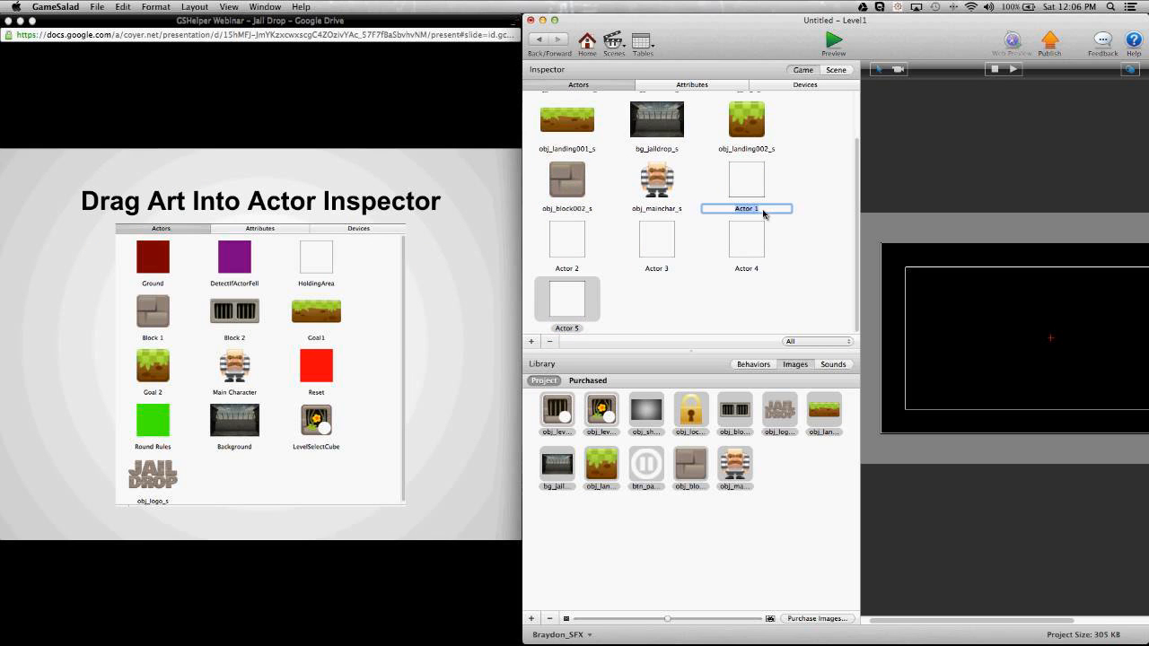
type("Ground")
double_click(583, 270)
type("D")
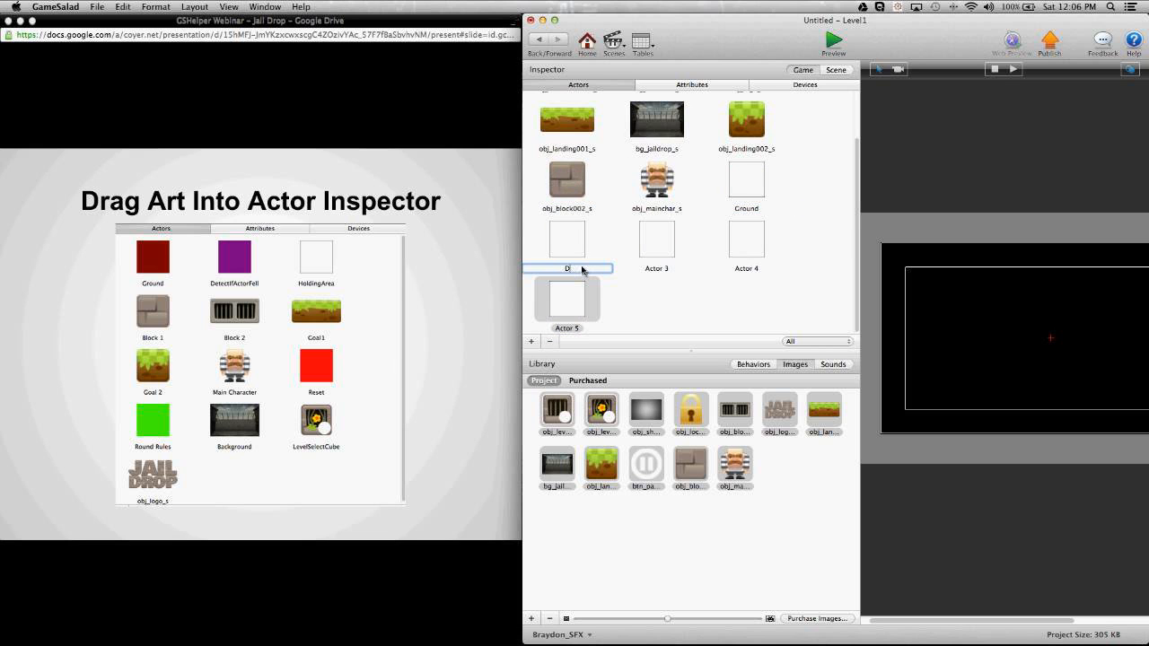
type("etectIfActorFell")
key("Tab")
type("Hold")
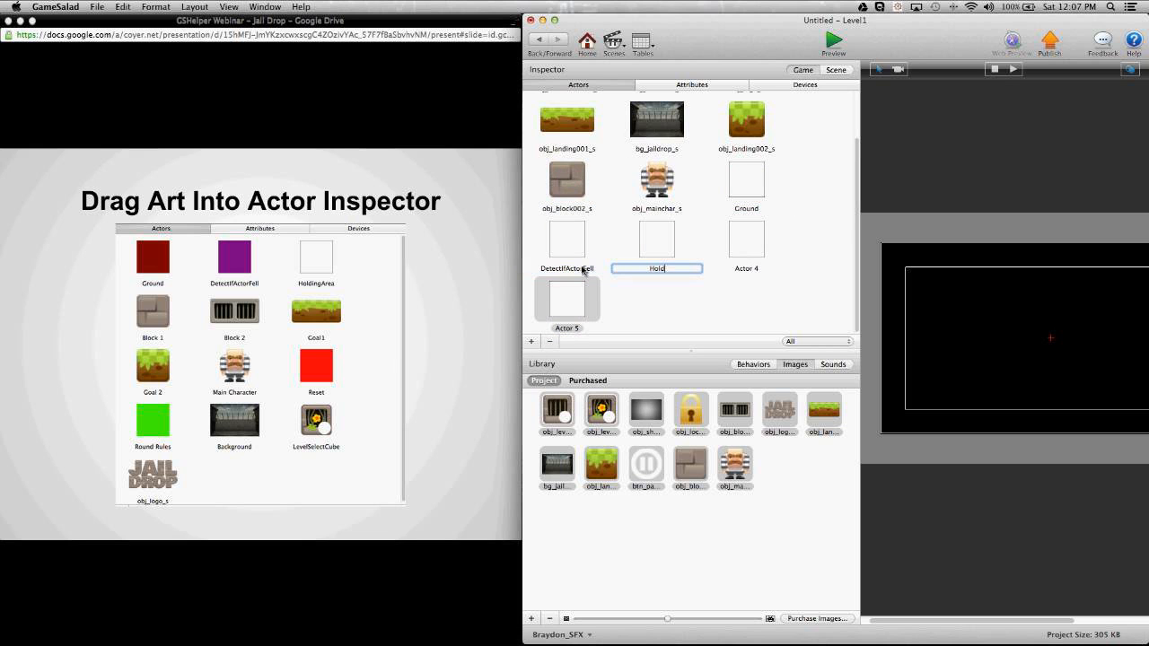
type("ingArea")
Rename the remaining two blank actors as Reset and RoundRules
double_click(756, 269)
type("Reset")
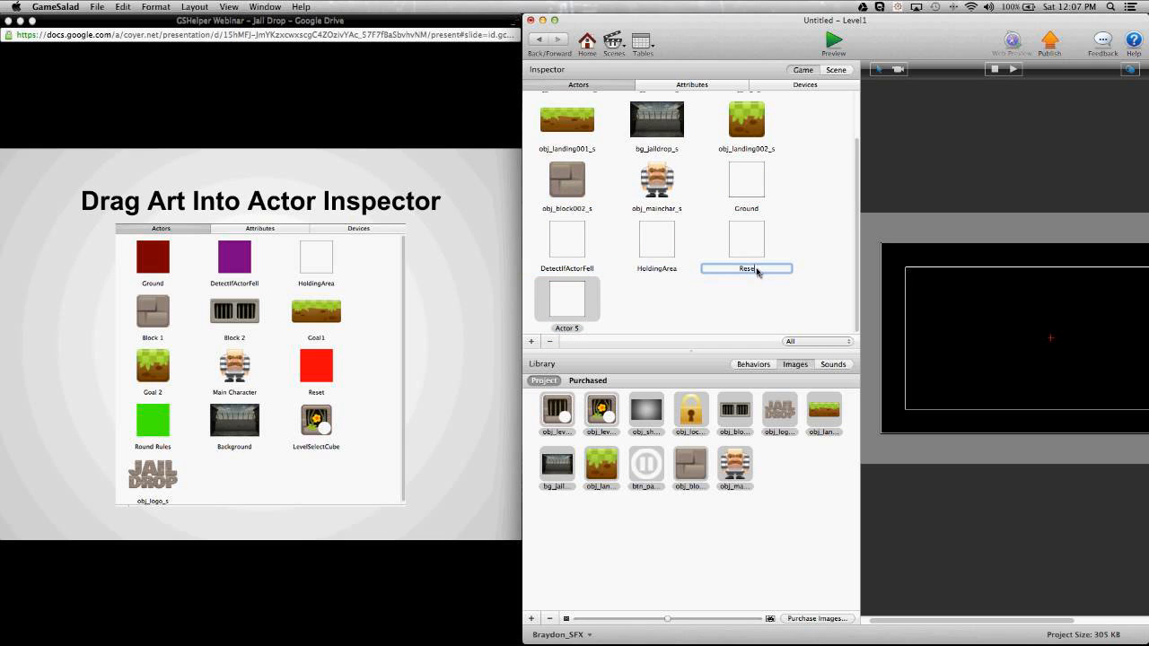
double_click(582, 330)
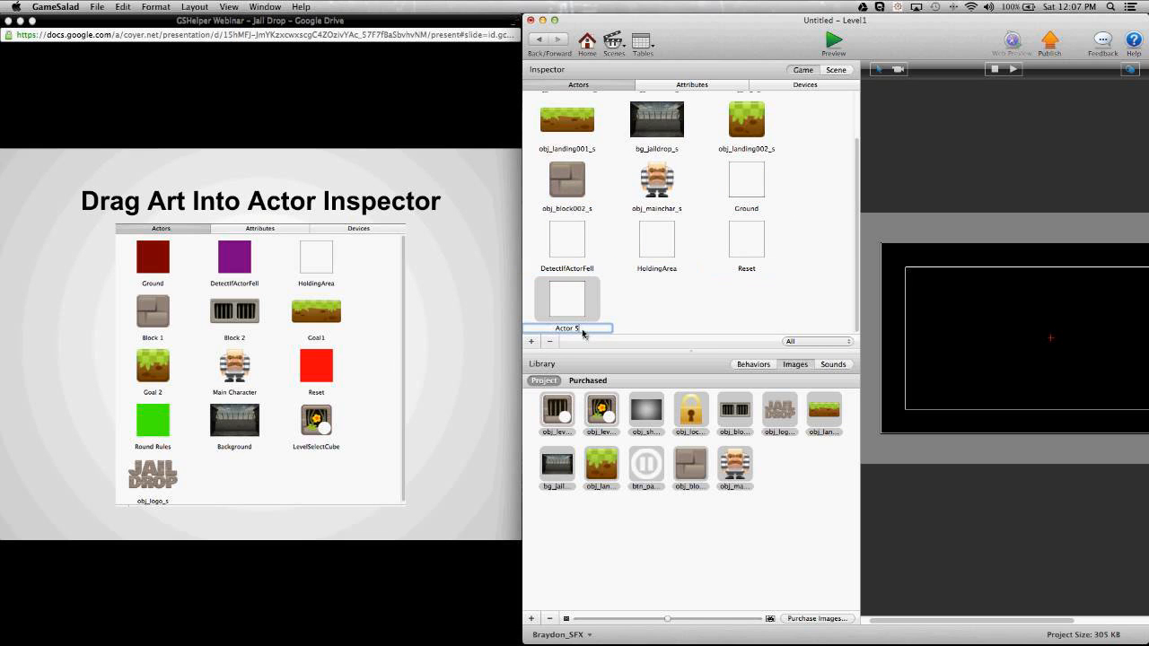
type("RoundRules")
left_click(662, 327)
scroll(663, 328, "up", 2)
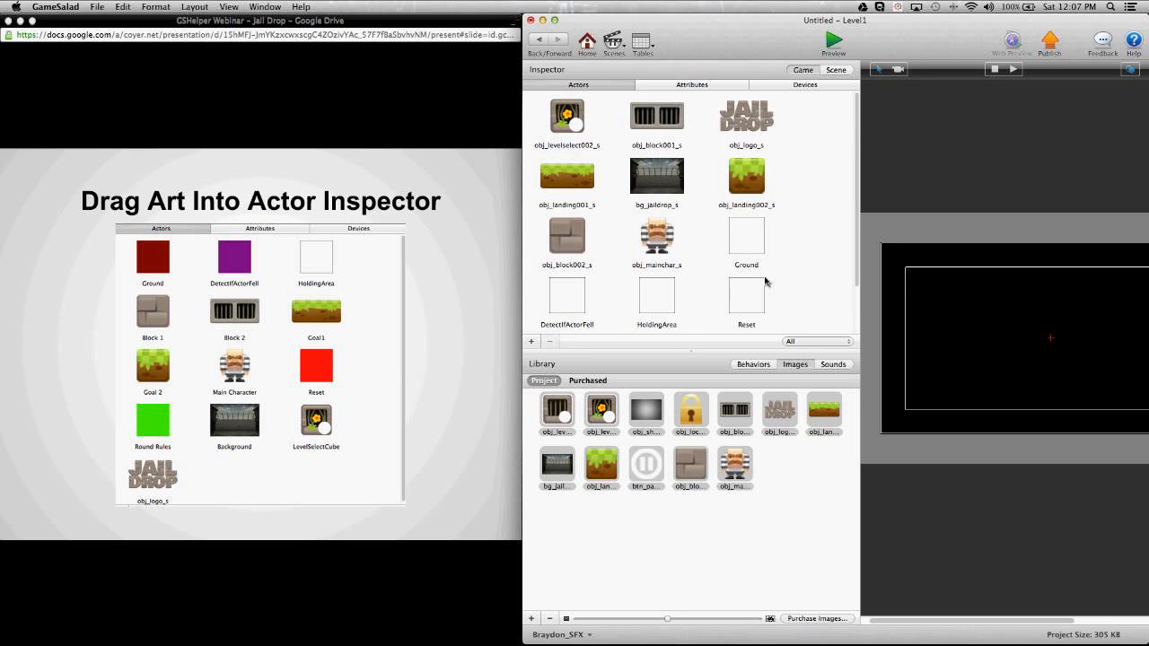
Move Ground, DetectIfActorFell and HoldingArea to the front of the actor list, followed by obj_landing002_s
left_click_drag(746, 238, 531, 112)
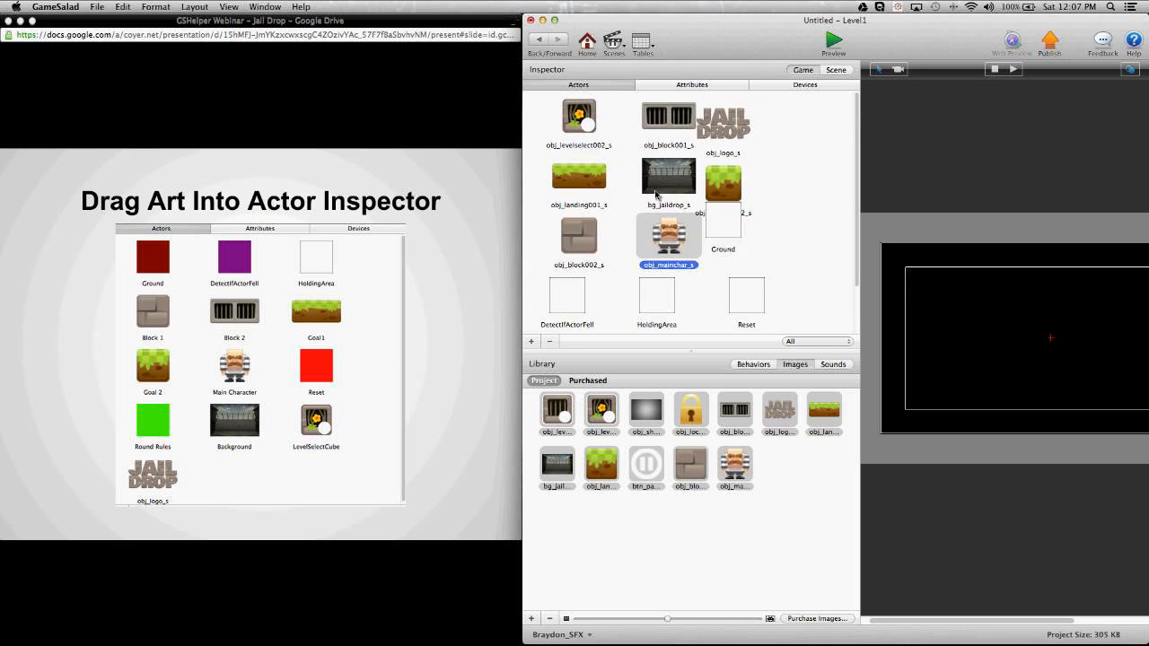
left_click_drag(571, 307, 635, 99)
left_click_drag(659, 299, 721, 126)
left_click_drag(747, 241, 571, 208)
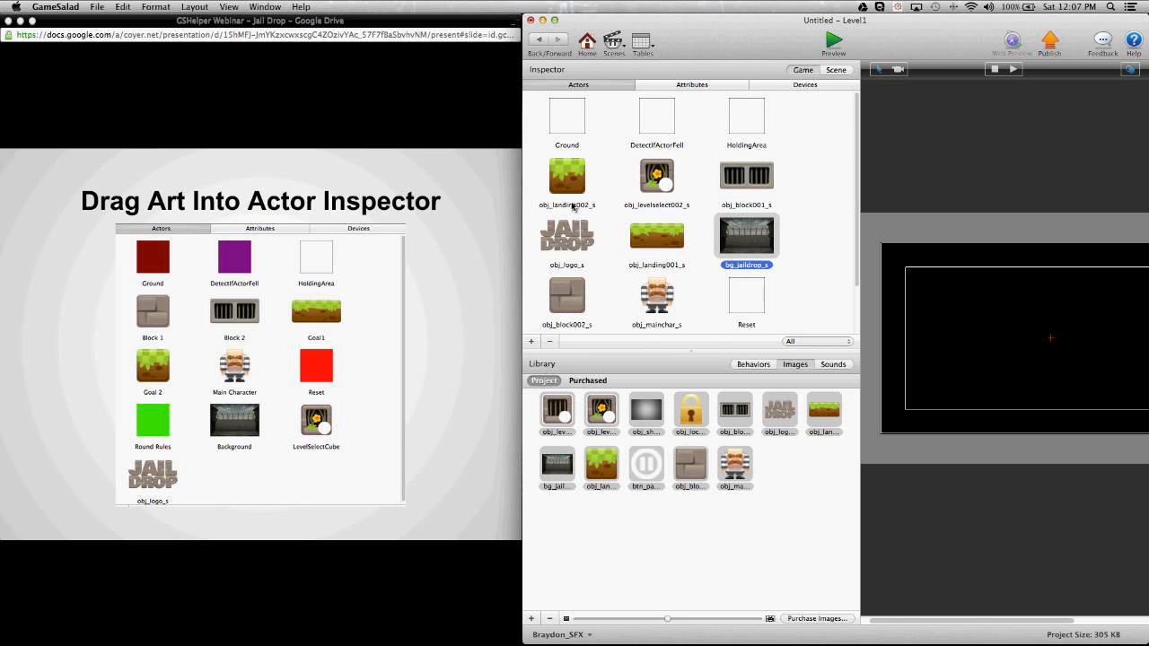
Rename obj_landing002_s as Goal2 and obj_landing001_s as Goal1, placing Goal1 directly after Goal2
left_click(573, 190)
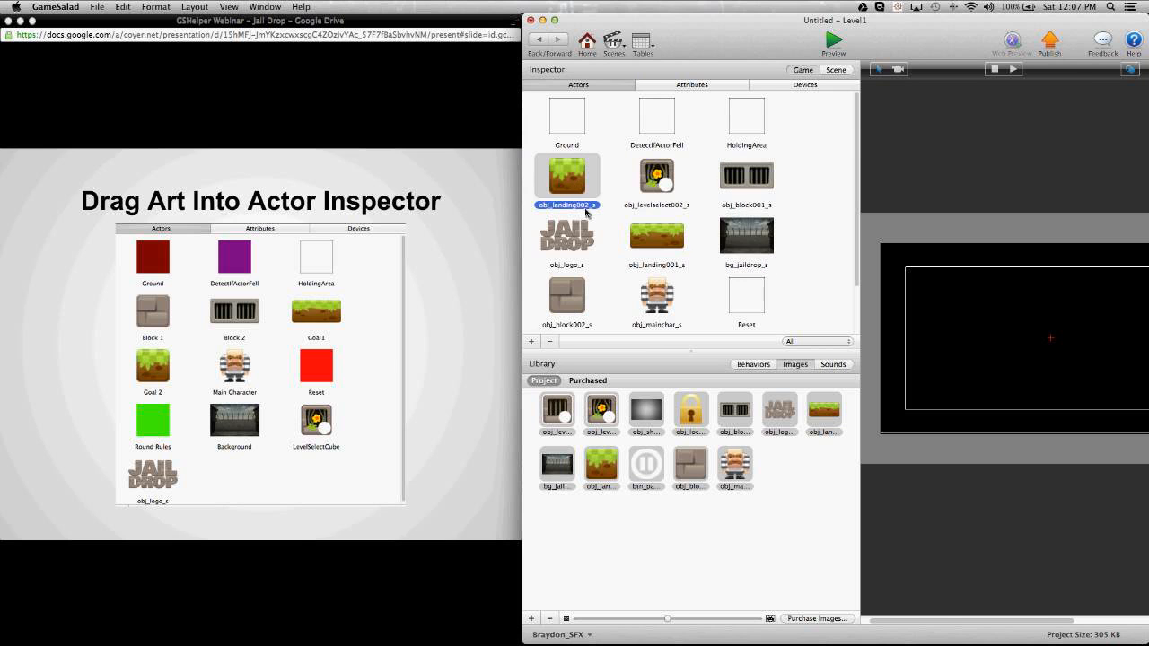
left_click(588, 206)
type("Gao")
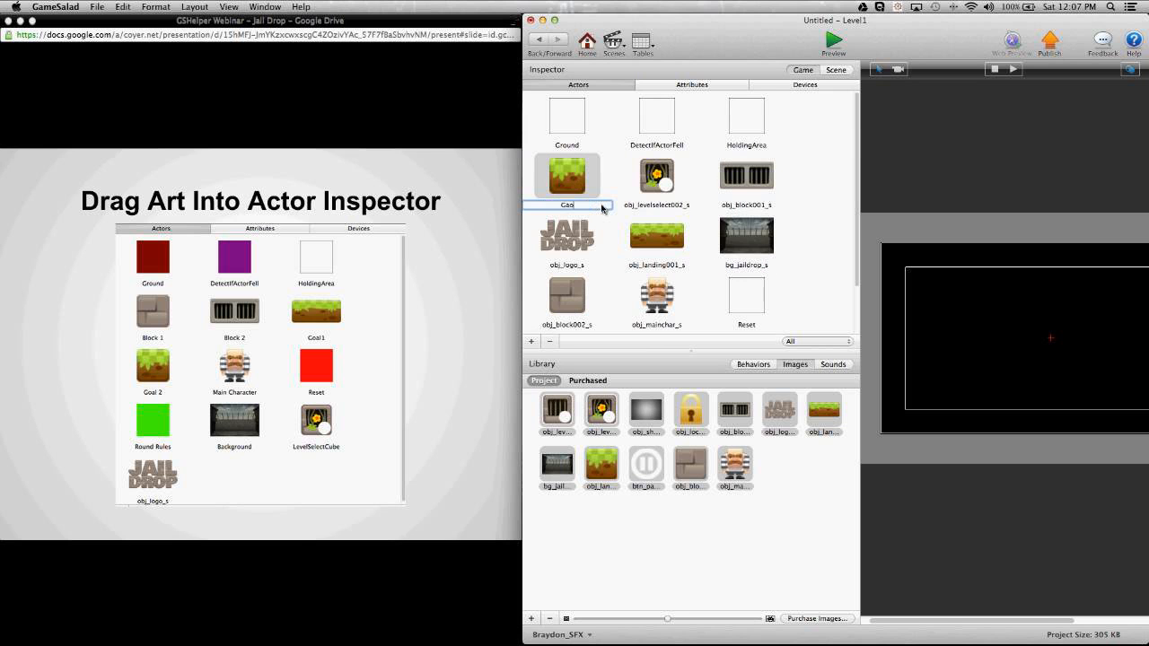
key("BackSpace")
key("BackSpace")
type("oal2")
left_click(666, 266)
type("Goal1")
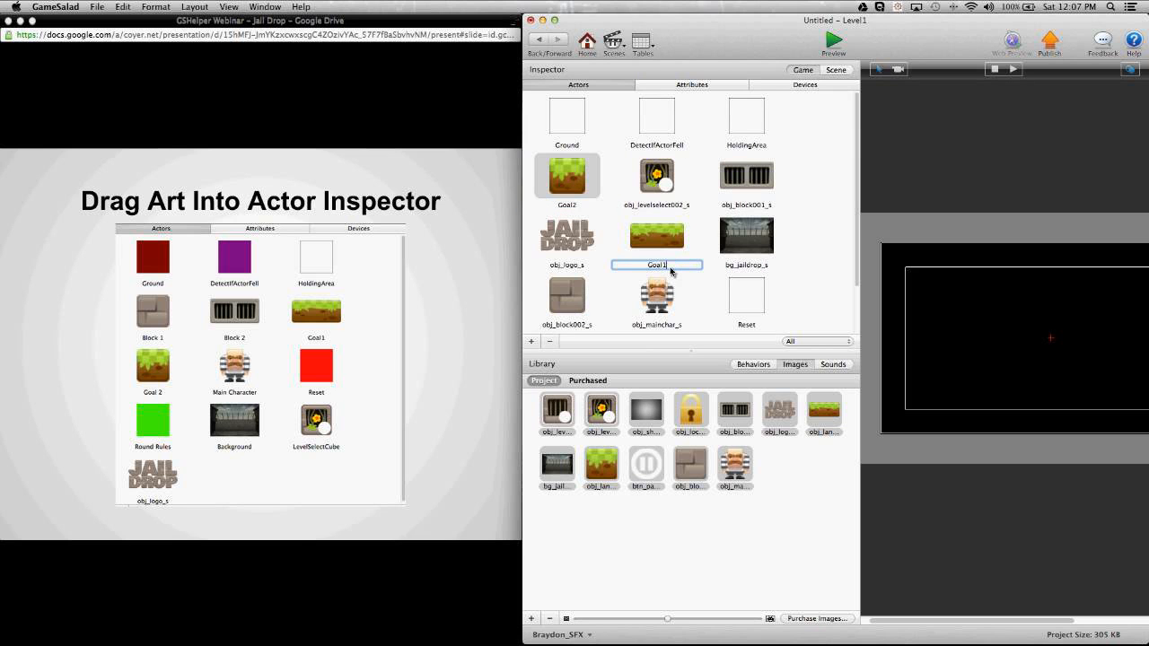
key("Return")
left_click_drag(662, 245, 632, 206)
Rename the actor obj_block001_s as Block2 and obj_block002_s as Block1
left_click(598, 237)
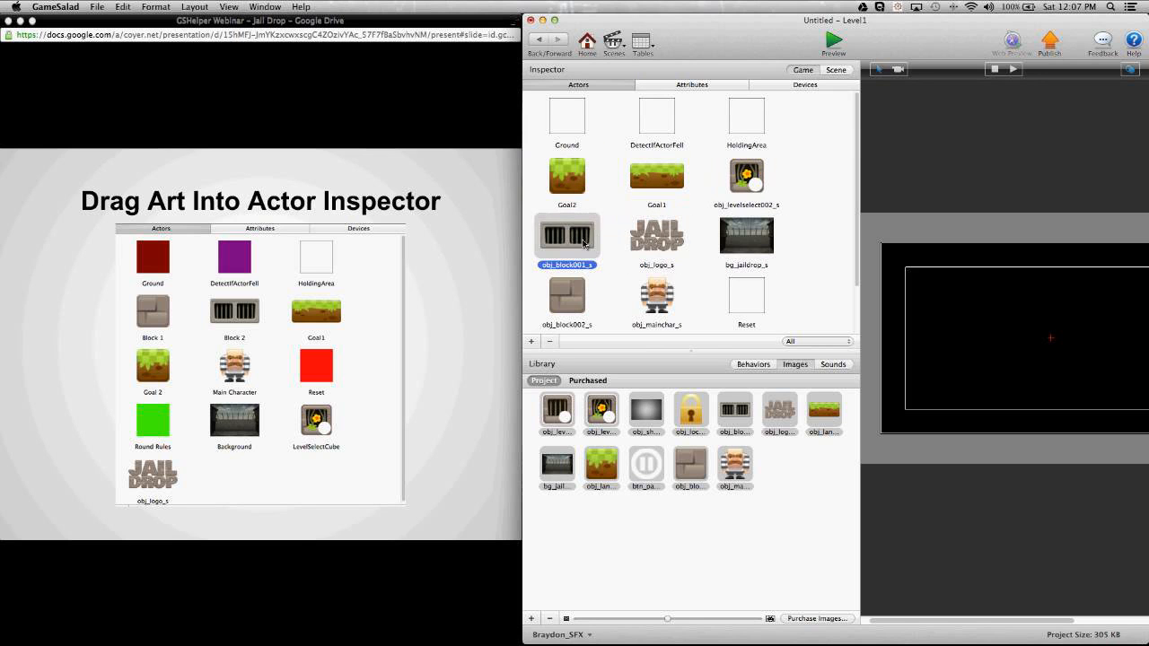
left_click(589, 266)
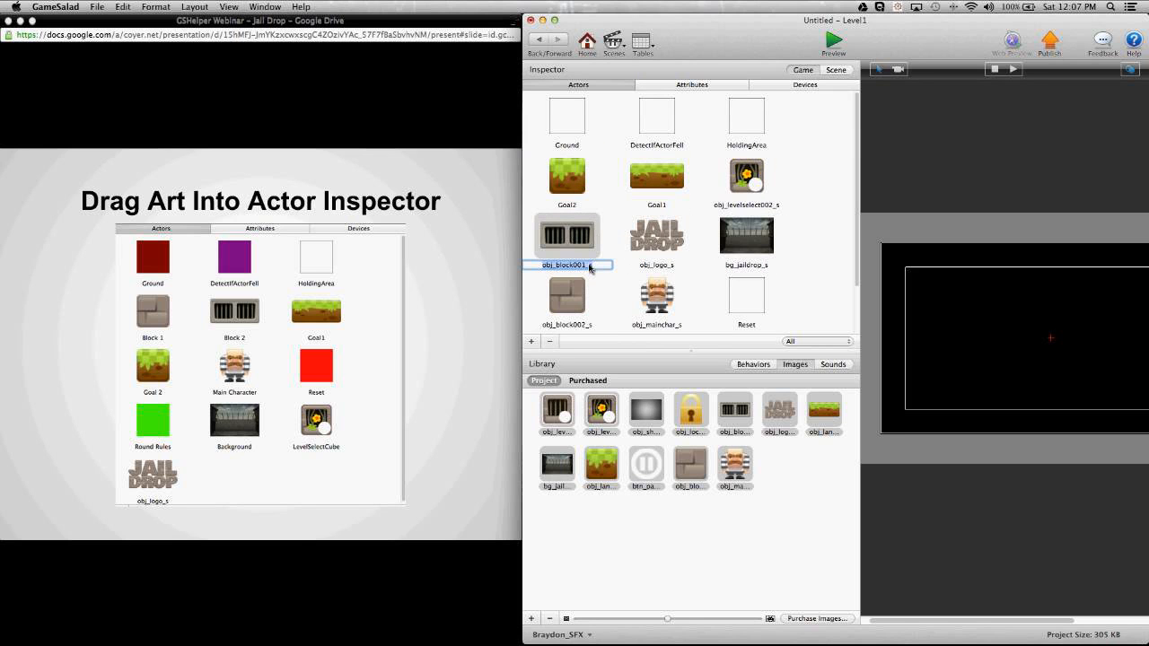
double_click(588, 266)
type("Block2")
left_click(585, 326)
left_click(598, 327)
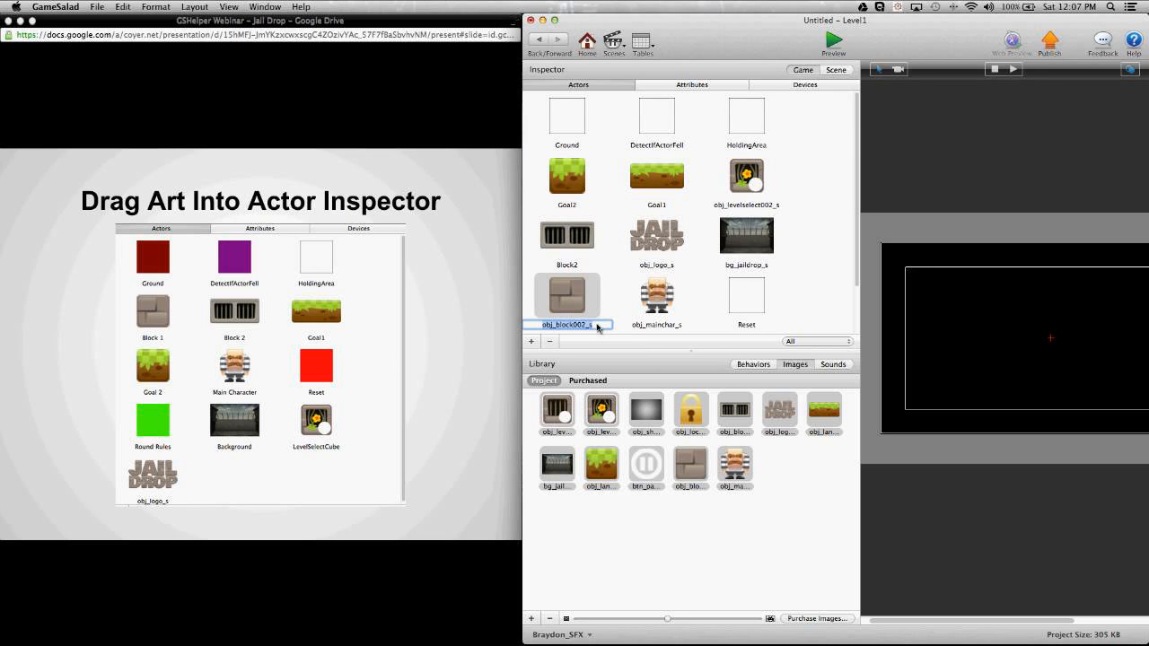
double_click(598, 327)
type("Block1")
Rename the actor obj_mainchar_s as MainCharacter and bg_jaildrop_s as Background
left_click(654, 310)
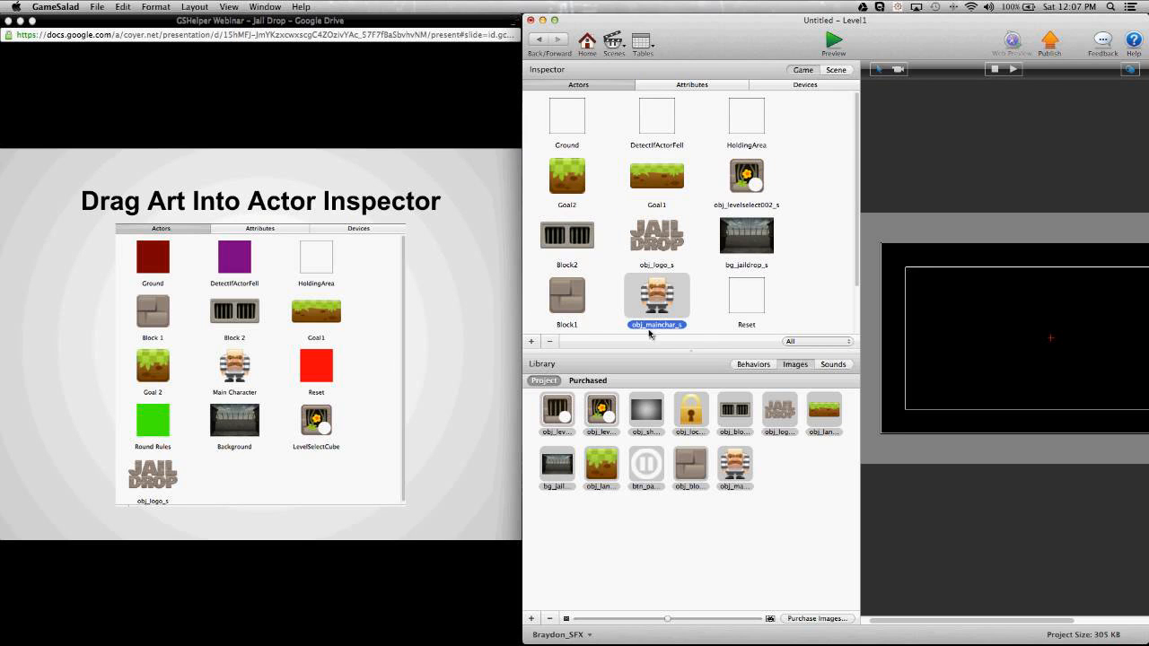
left_click(651, 328)
type("MainC")
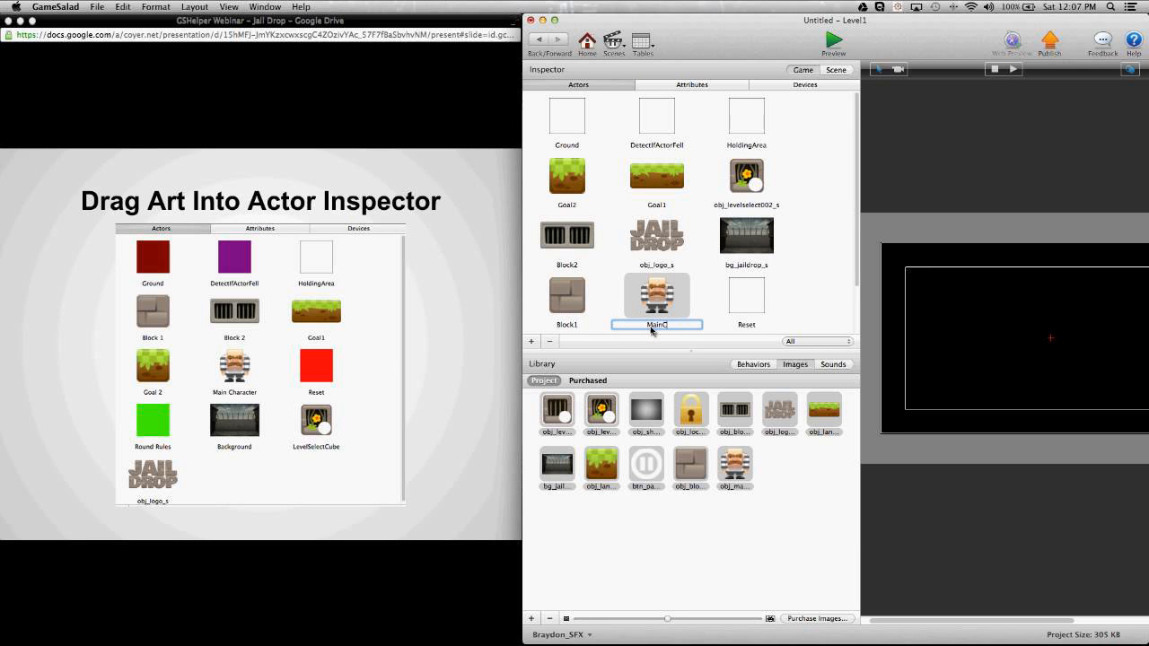
type("haracter")
key("Return")
left_click(750, 265)
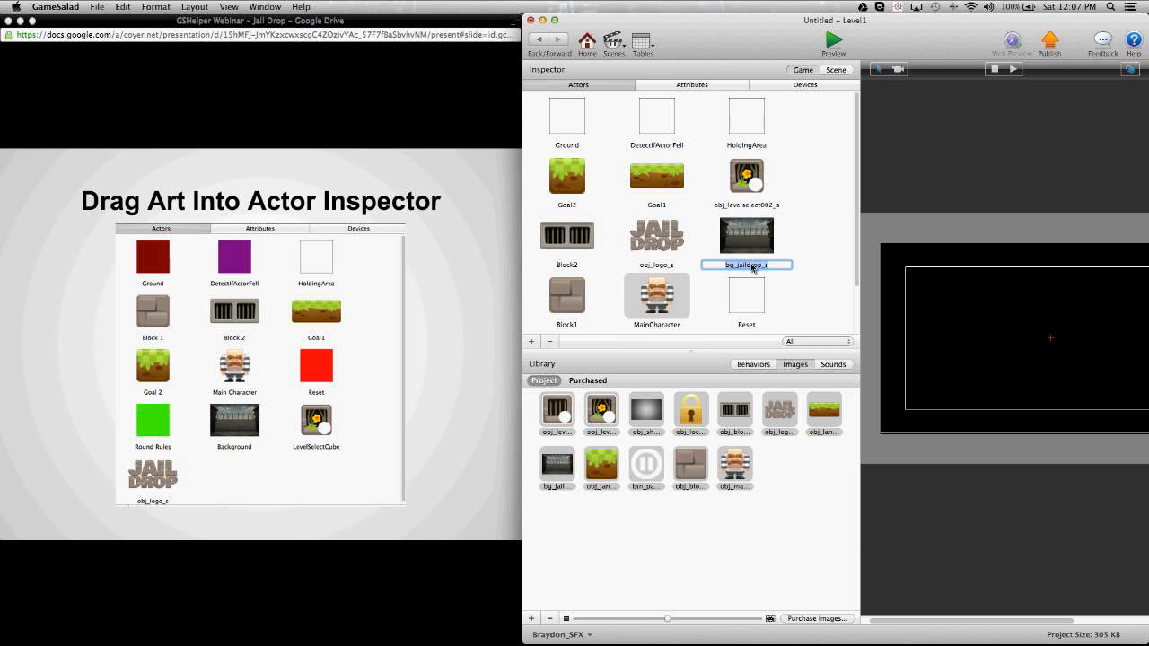
type("Background")
key("Return")
left_click(801, 276)
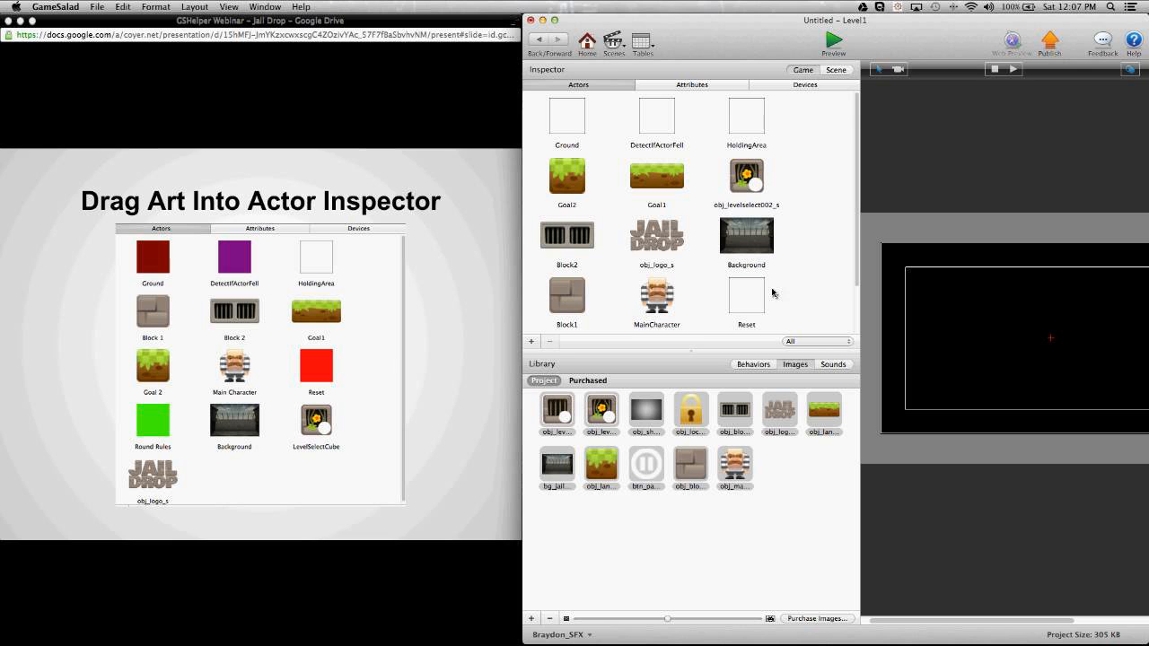
Reorder the actors so Block1, Block2, Goal1, Goal2 and MainCharacter follow HoldingArea, with obj_levelselect002_s after Background
left_click(506, 293)
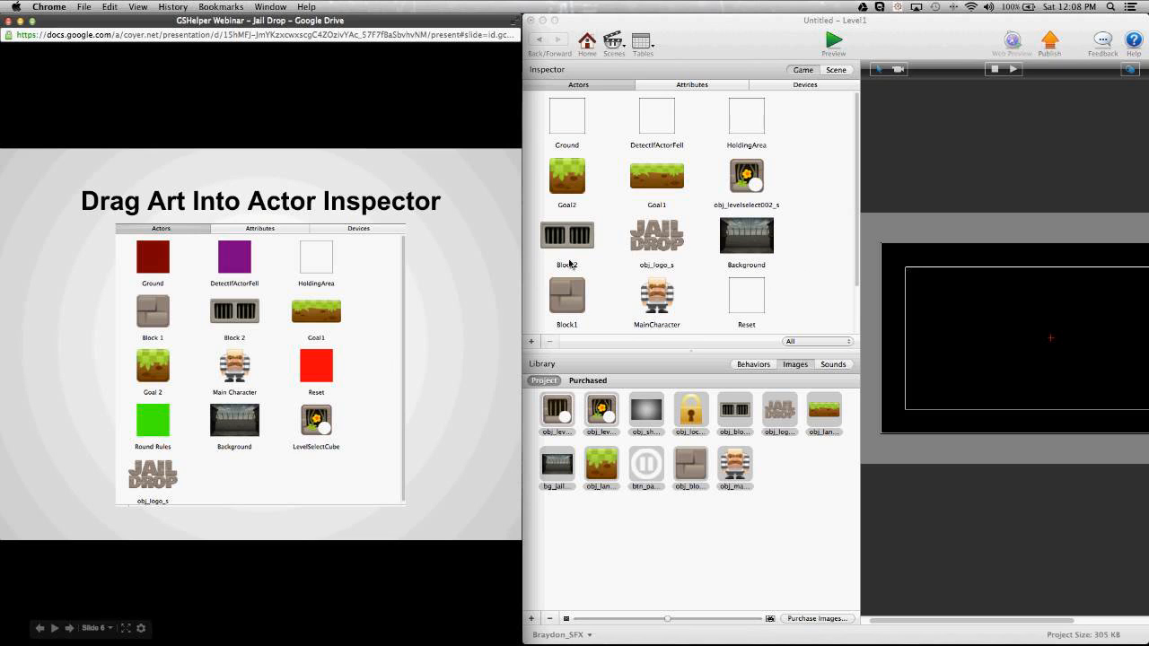
left_click_drag(569, 263, 628, 175)
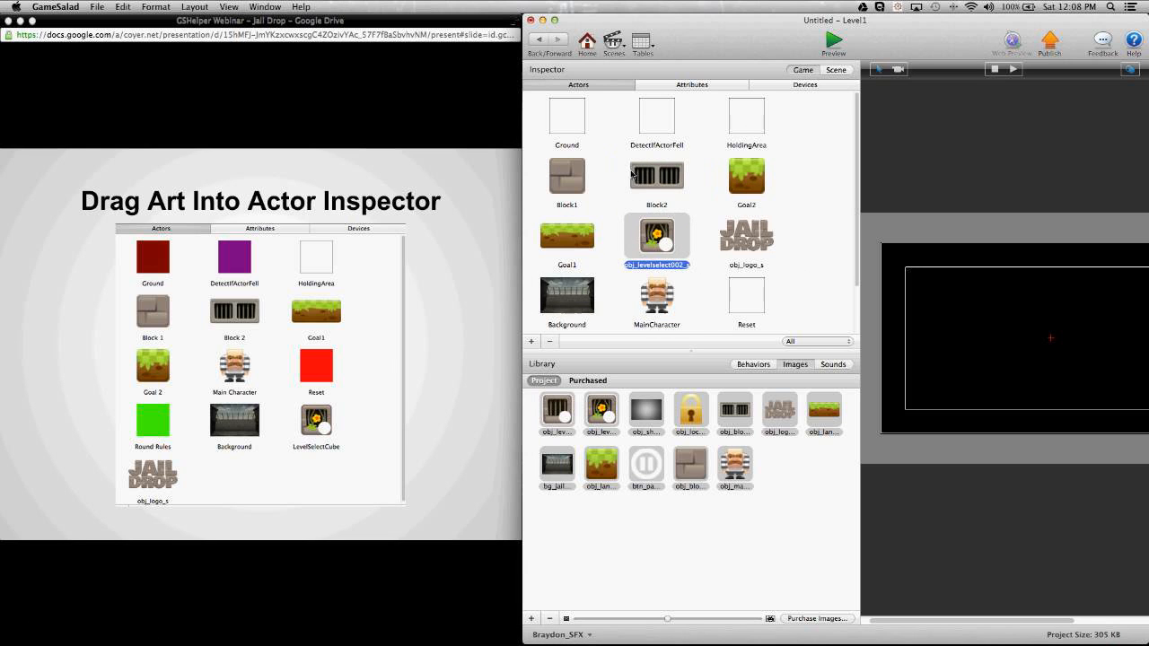
left_click(736, 177)
left_click_drag(736, 177, 734, 197)
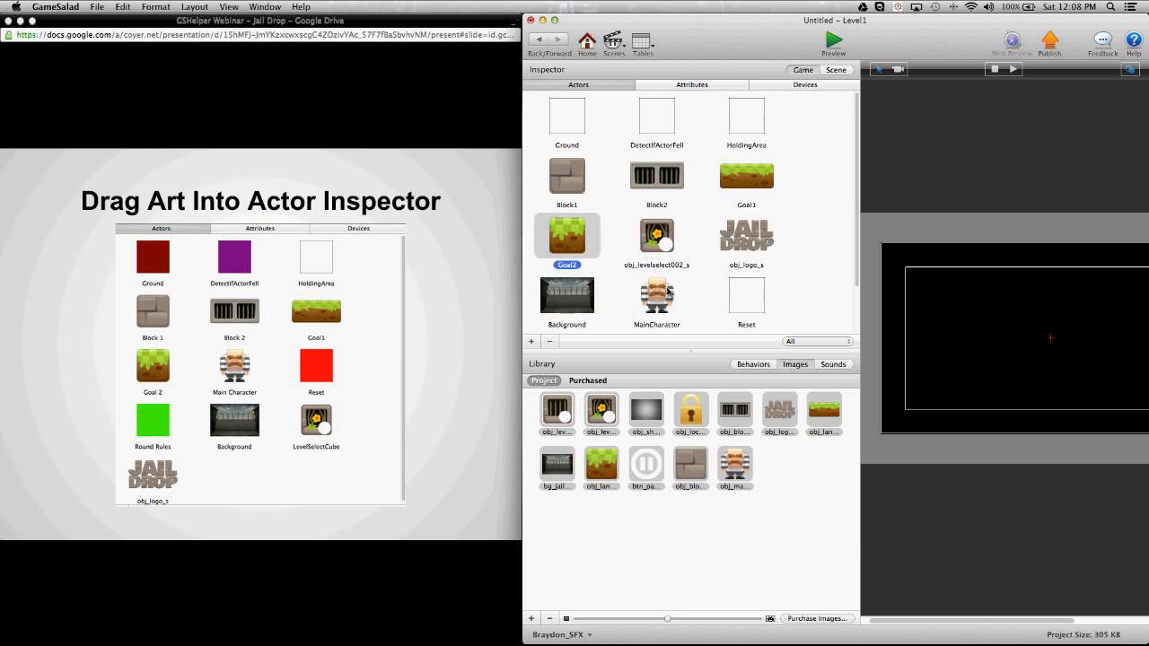
left_click_drag(669, 290, 645, 238)
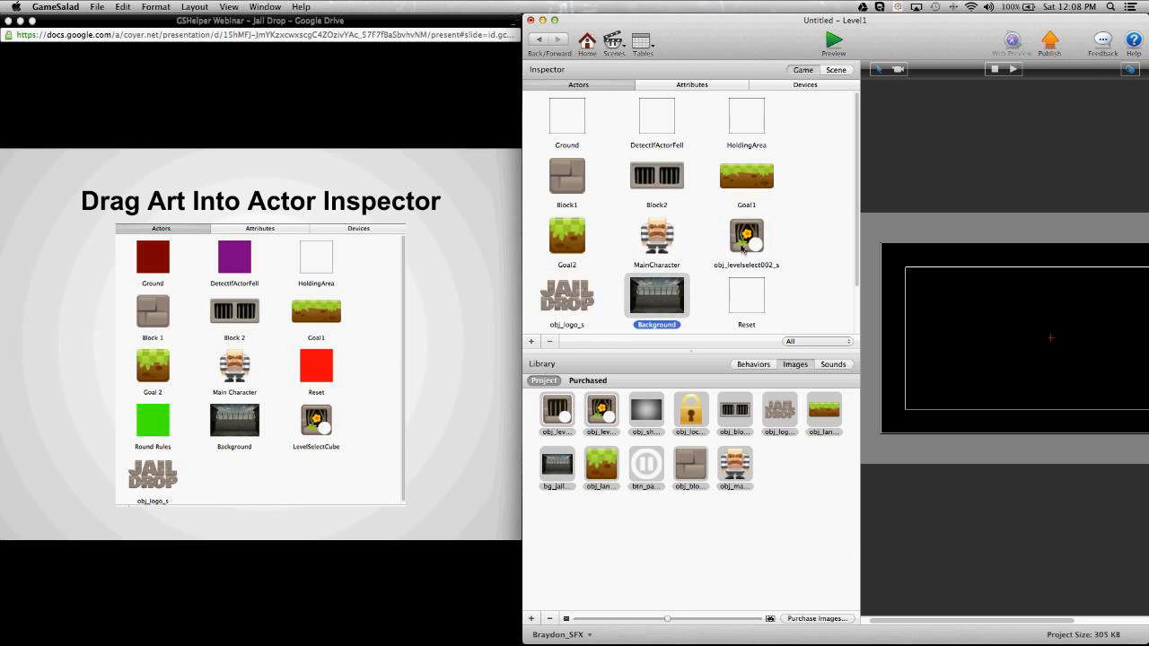
left_click_drag(742, 247, 730, 305)
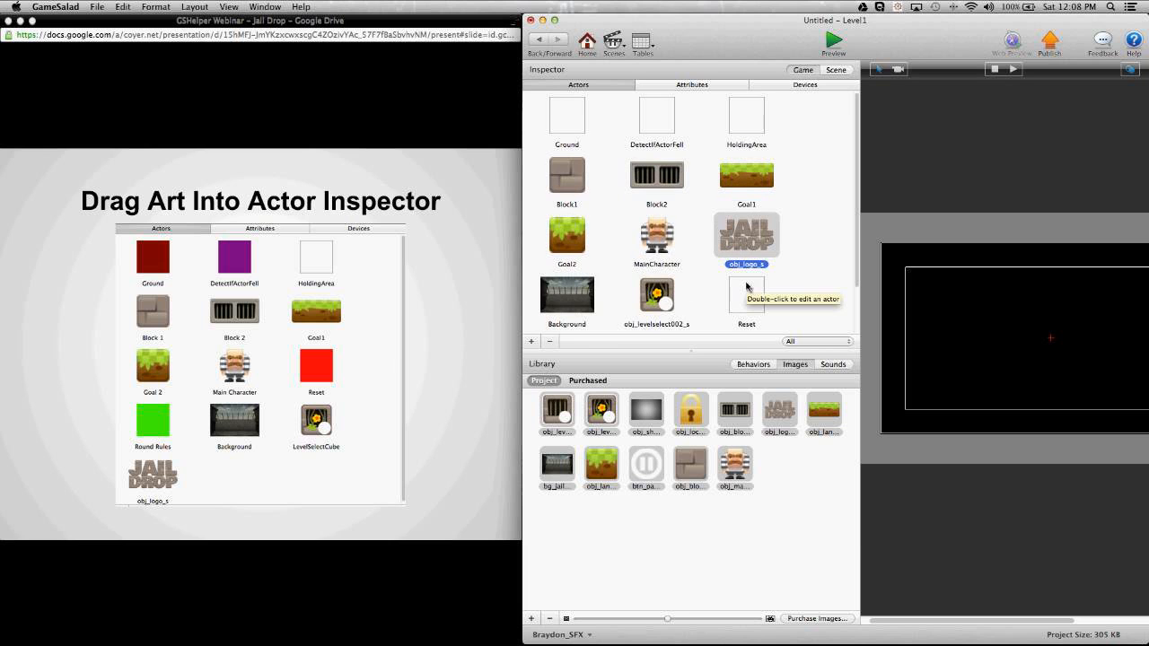
Advance the Chrome presentation to the "Make 5 Game Attributes" slide and display the game attributes in GameSalad
left_click(431, 323)
key("Right")
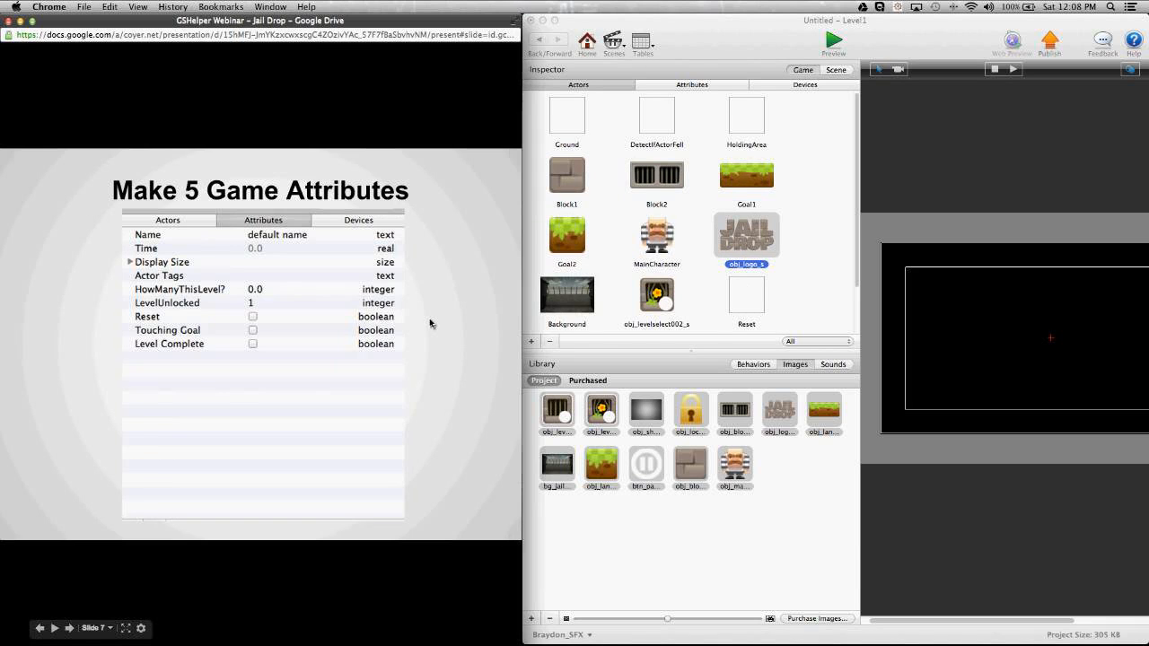
left_click(617, 87)
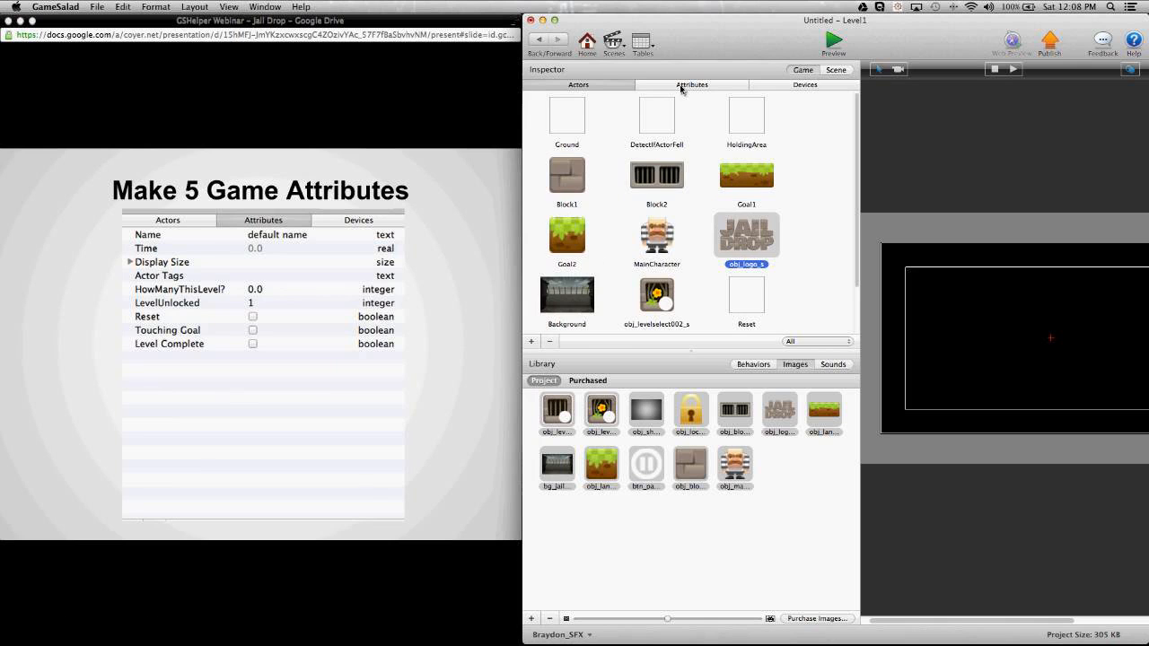
left_click(691, 85)
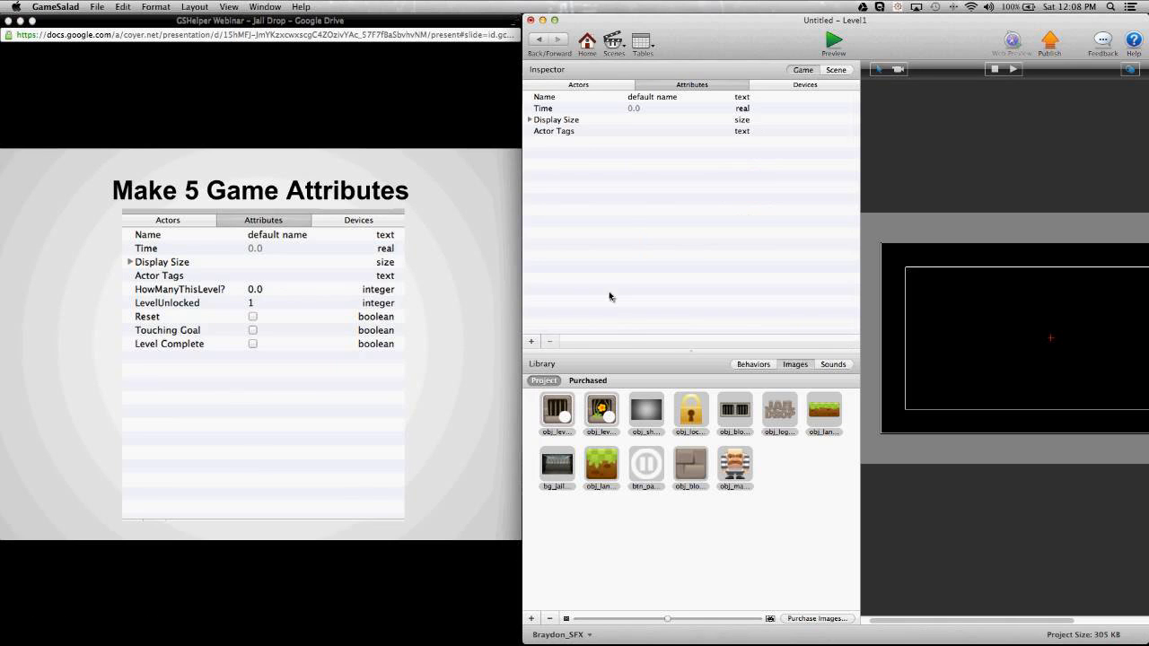
Add two integer attributes to the game
left_click(536, 341)
left_click(793, 101)
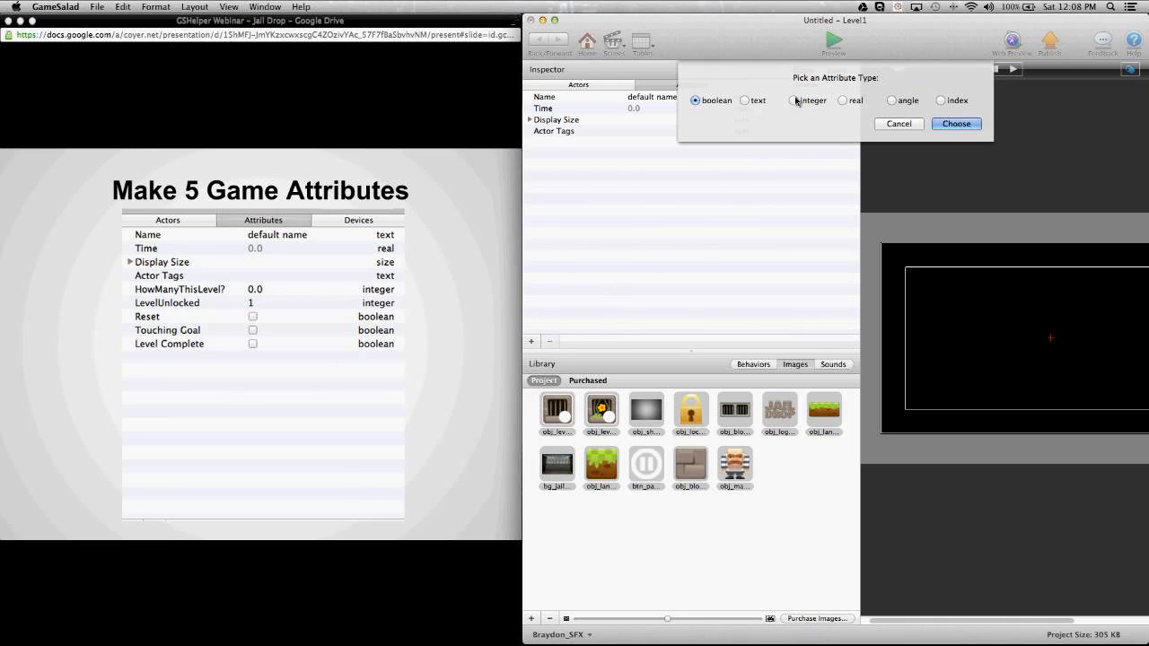
left_click(952, 126)
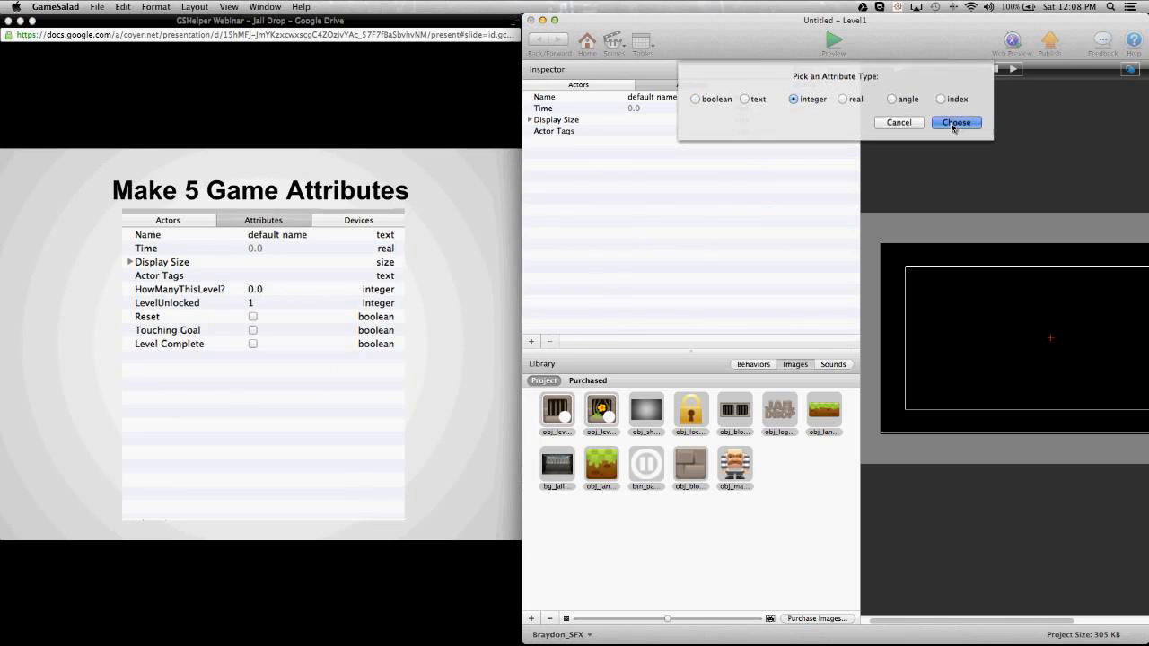
left_click(529, 341)
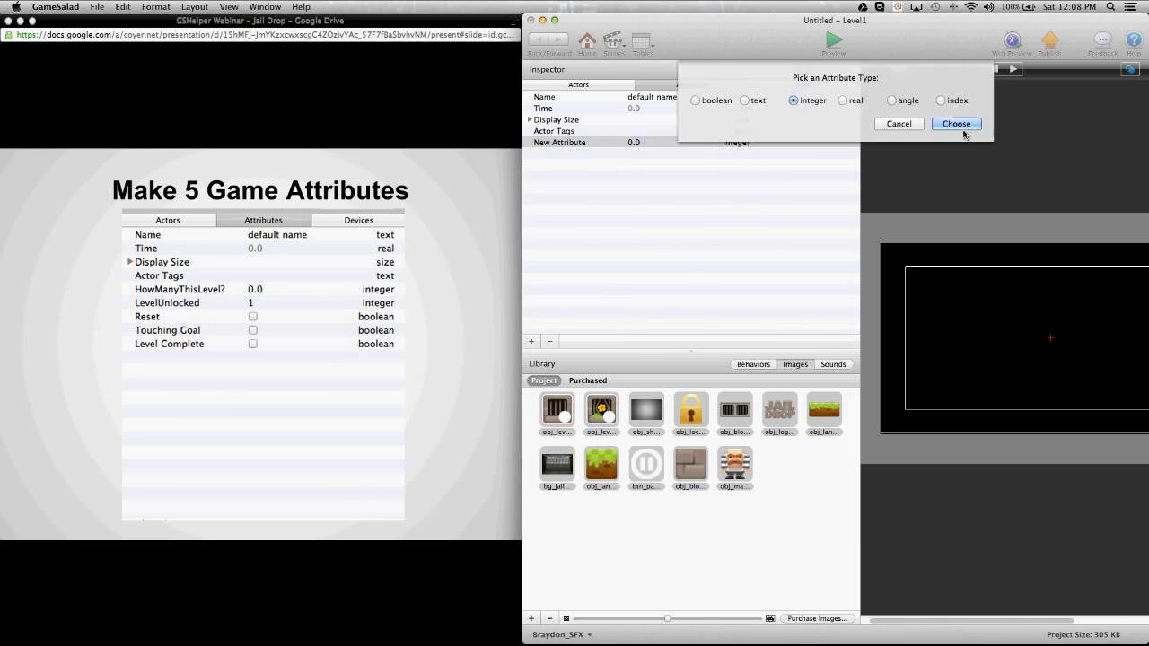
left_click(959, 123)
Add three boolean attributes to the game
left_click(531, 342)
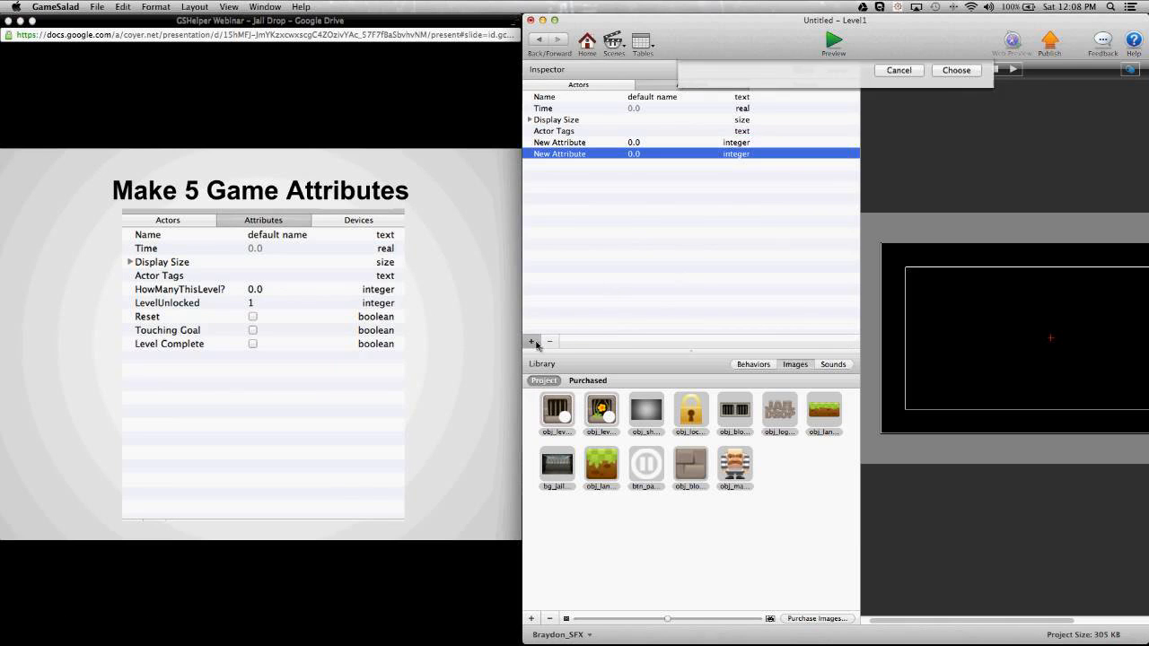
left_click(722, 101)
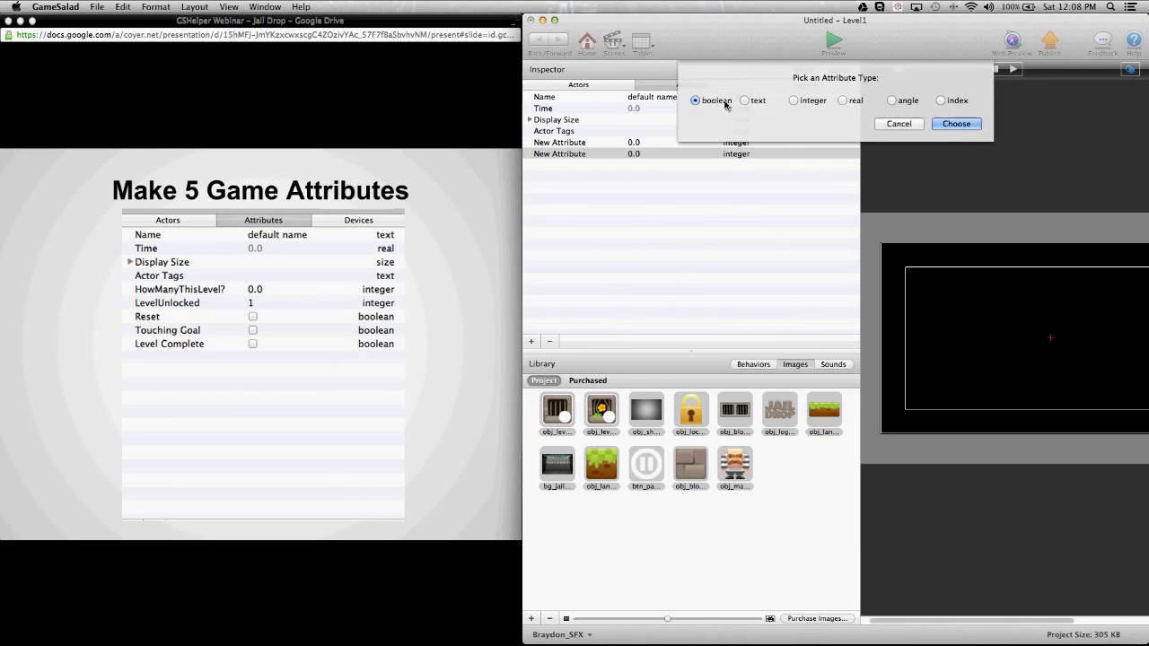
left_click(957, 124)
left_click(531, 344)
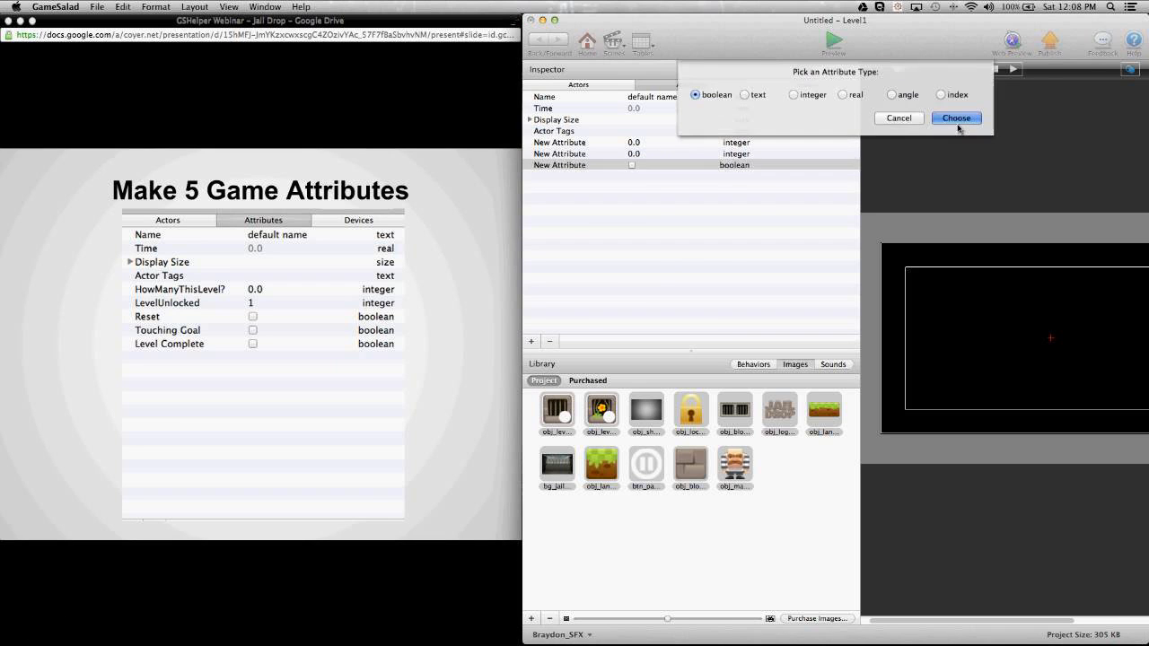
left_click(958, 124)
left_click(535, 340)
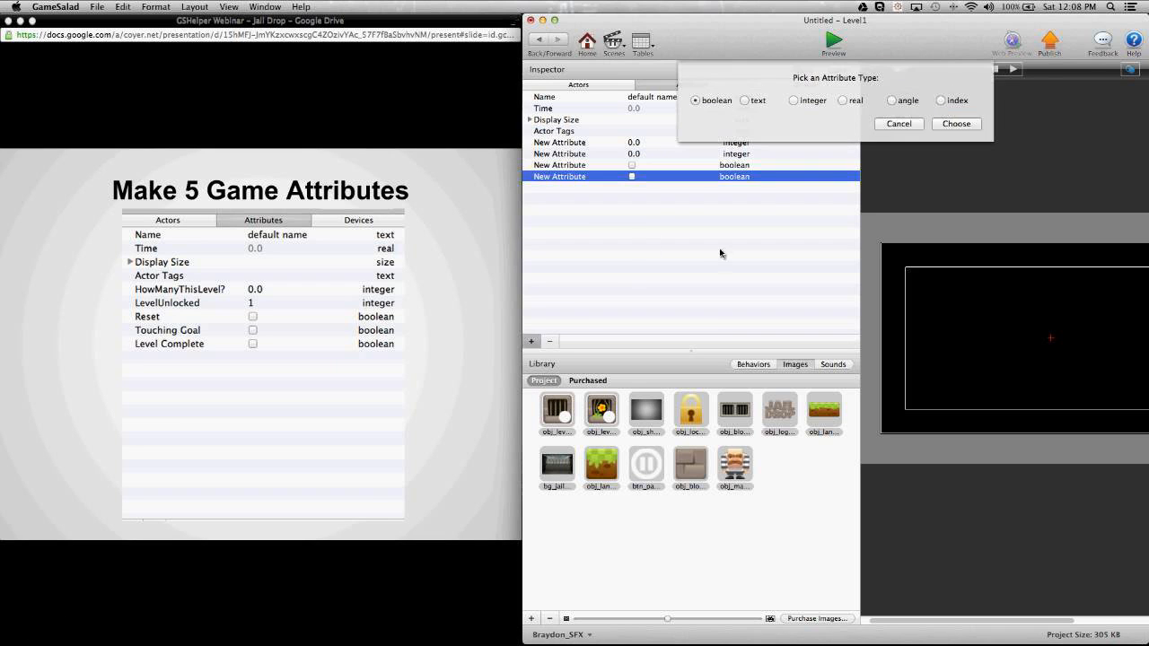
left_click(953, 124)
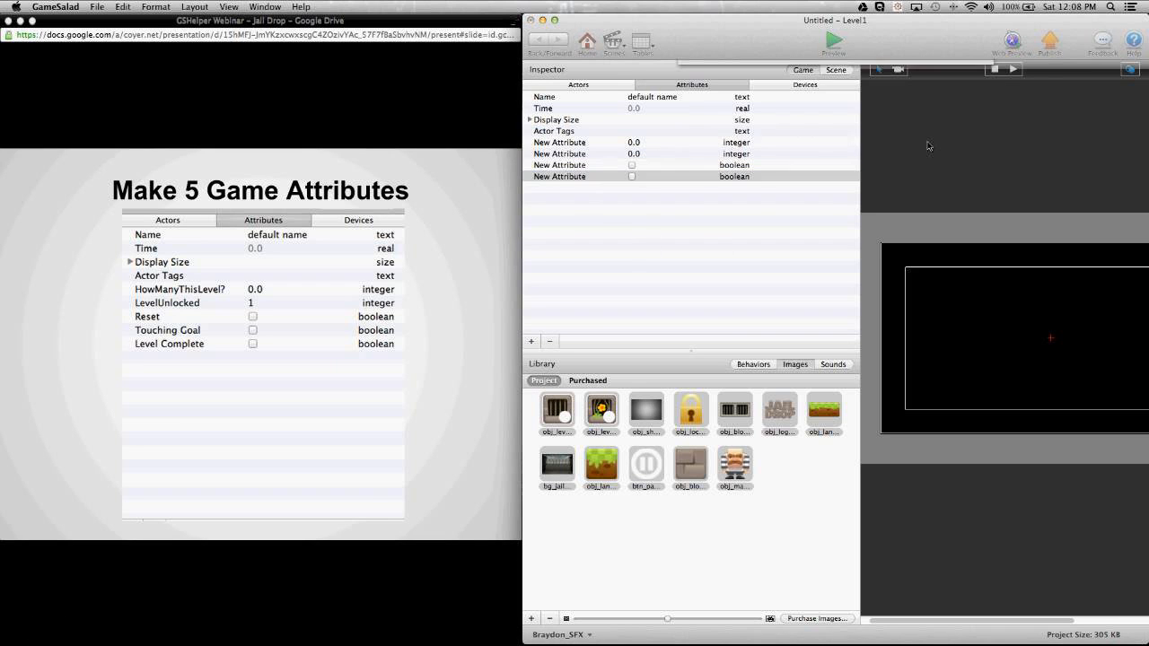
Rename the first new integer attribute as HowManyThisLevel?
double_click(572, 144)
type("HowM")
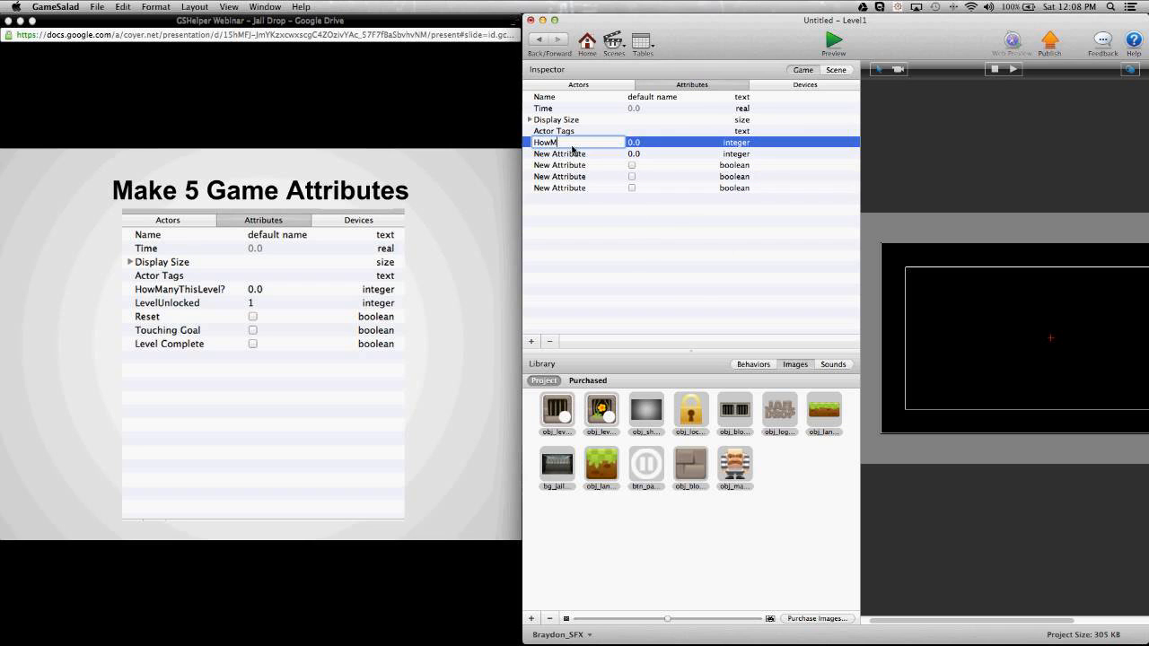
type("anyThisLevel?")
left_click(626, 210)
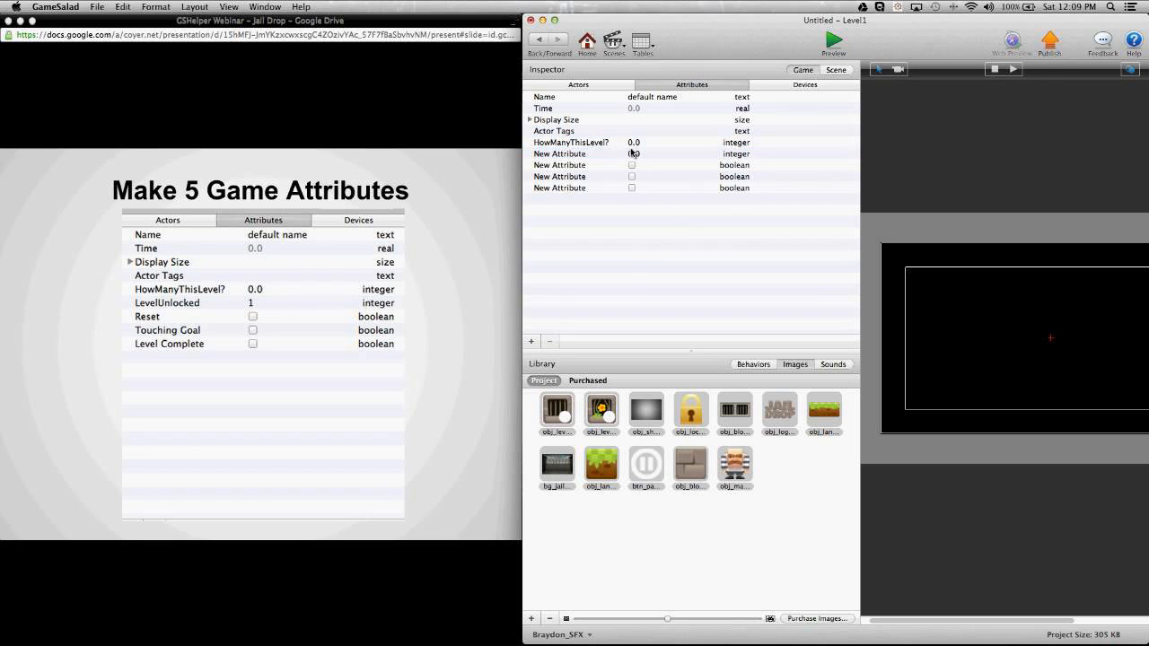
Rename the second new integer attribute as LevelUnlocked and set its value to 1
left_click(574, 155)
left_click(575, 157)
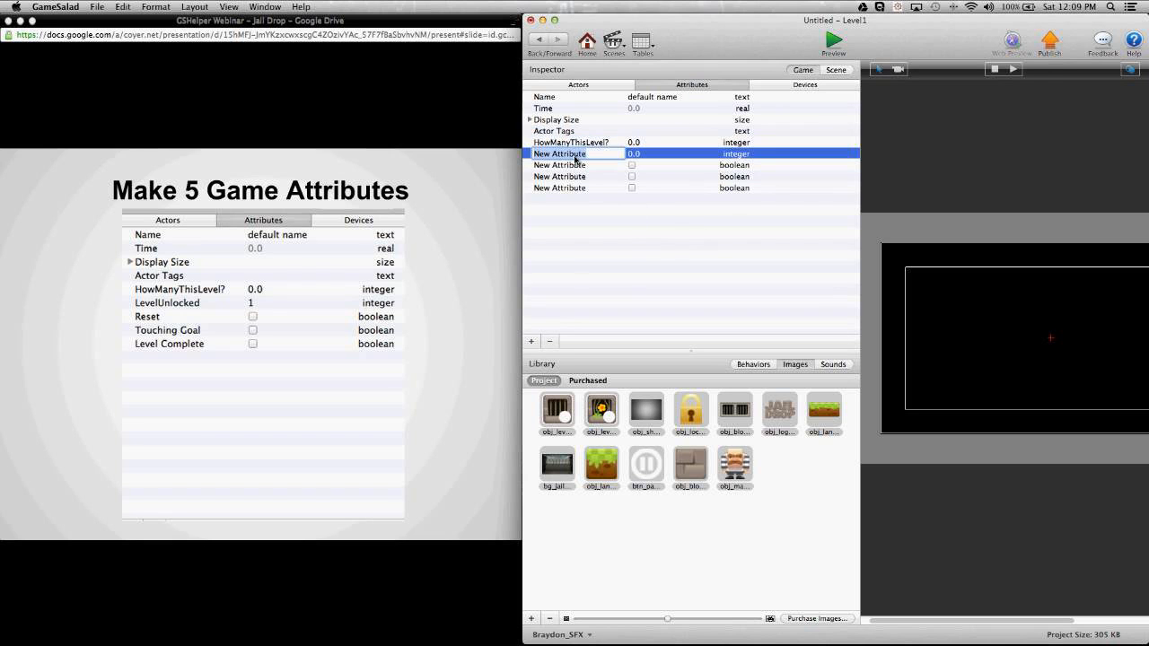
type("LevelUnlocked")
key("Tab")
type("1")
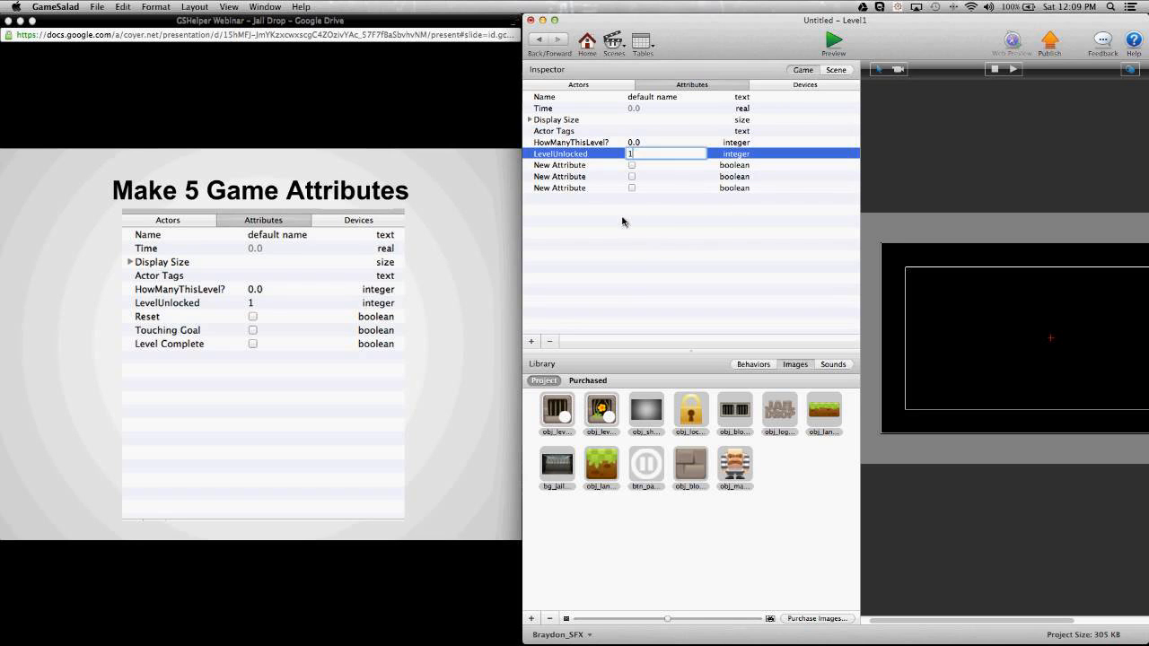
left_click(625, 253)
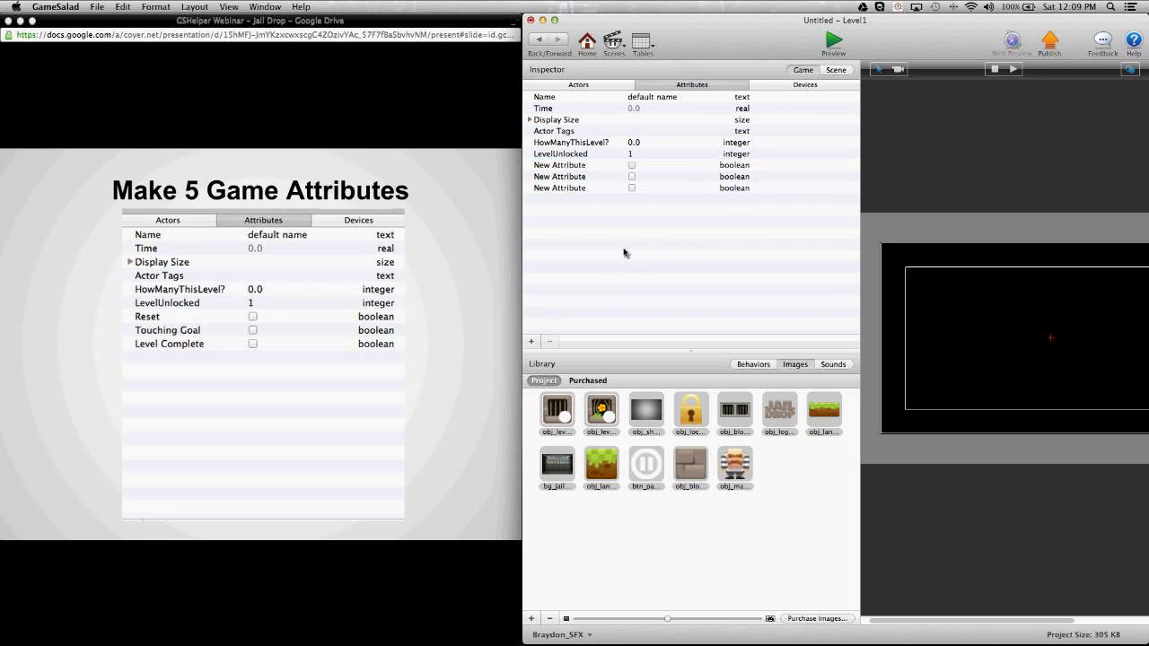
Name the three new boolean attributes Reset, TouchingGoal and LevelComplete, in that order
double_click(559, 167)
type("Reset")
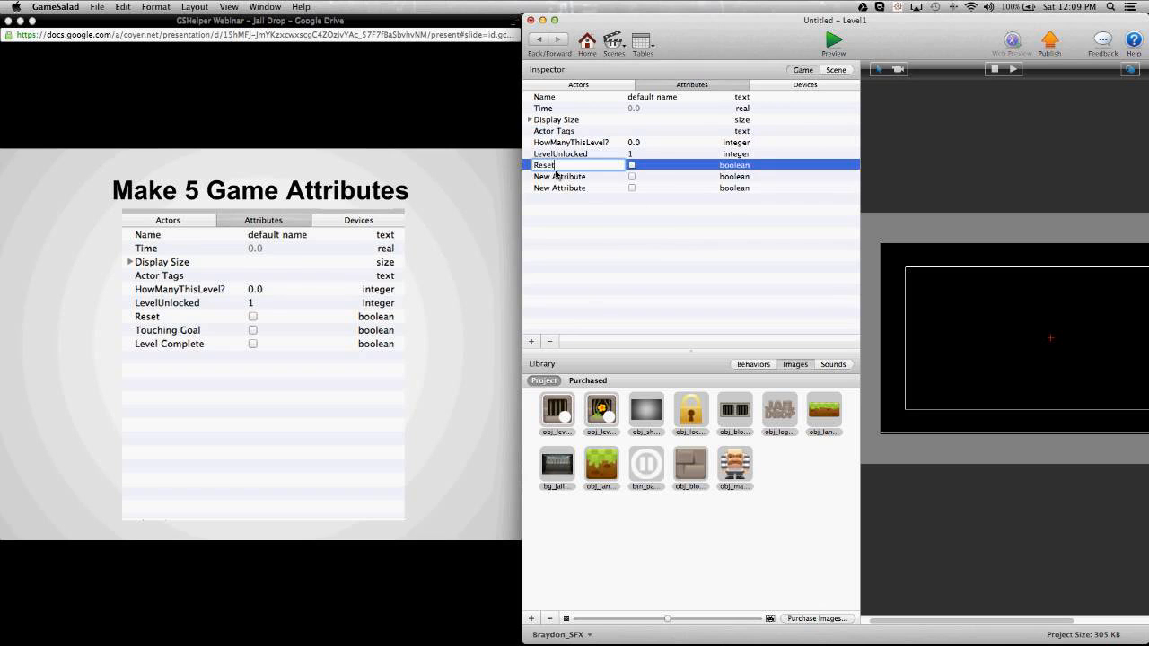
double_click(556, 177)
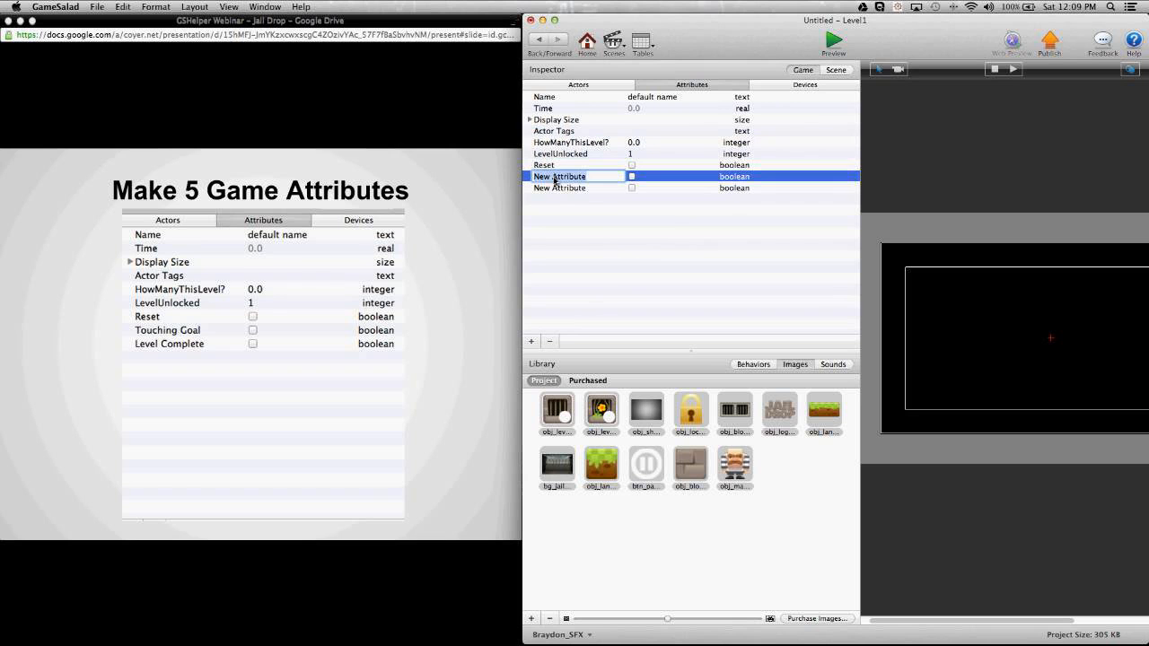
type("TouchingGoal")
left_click(548, 204)
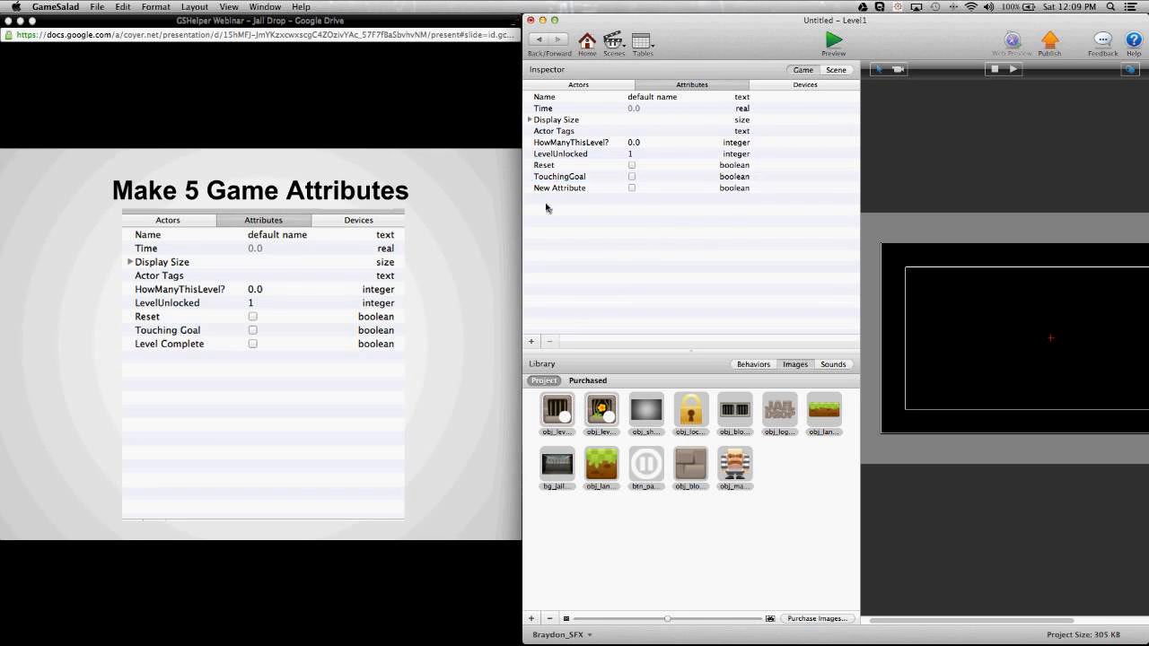
double_click(555, 190)
type("Lev")
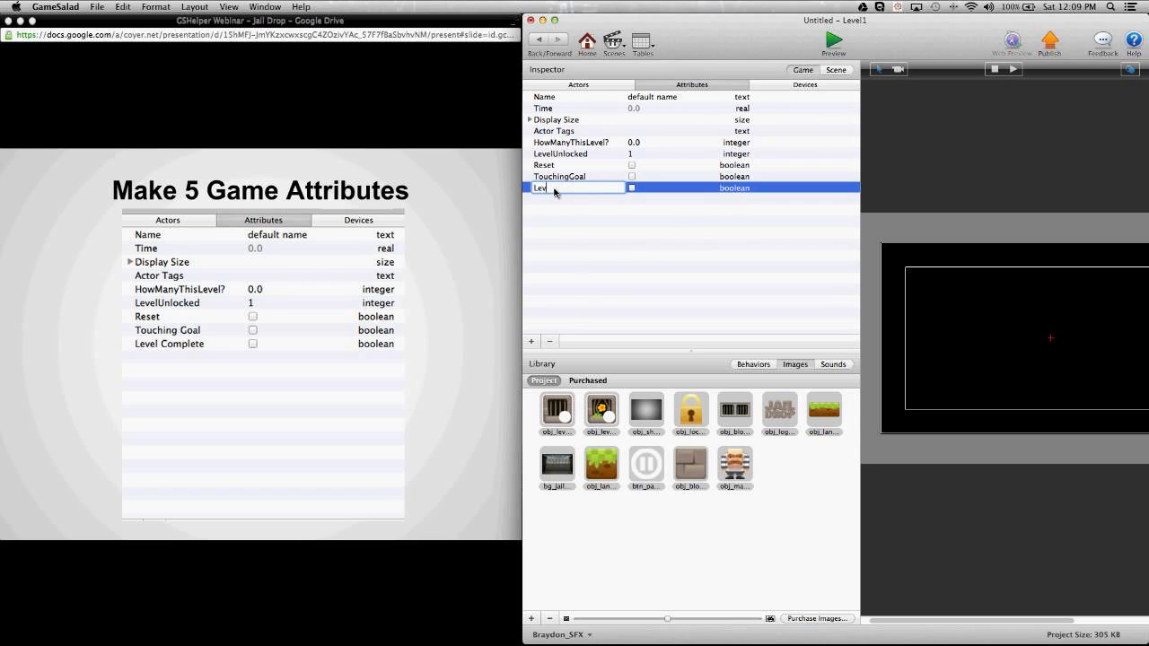
type("elComplete")
left_click(649, 238)
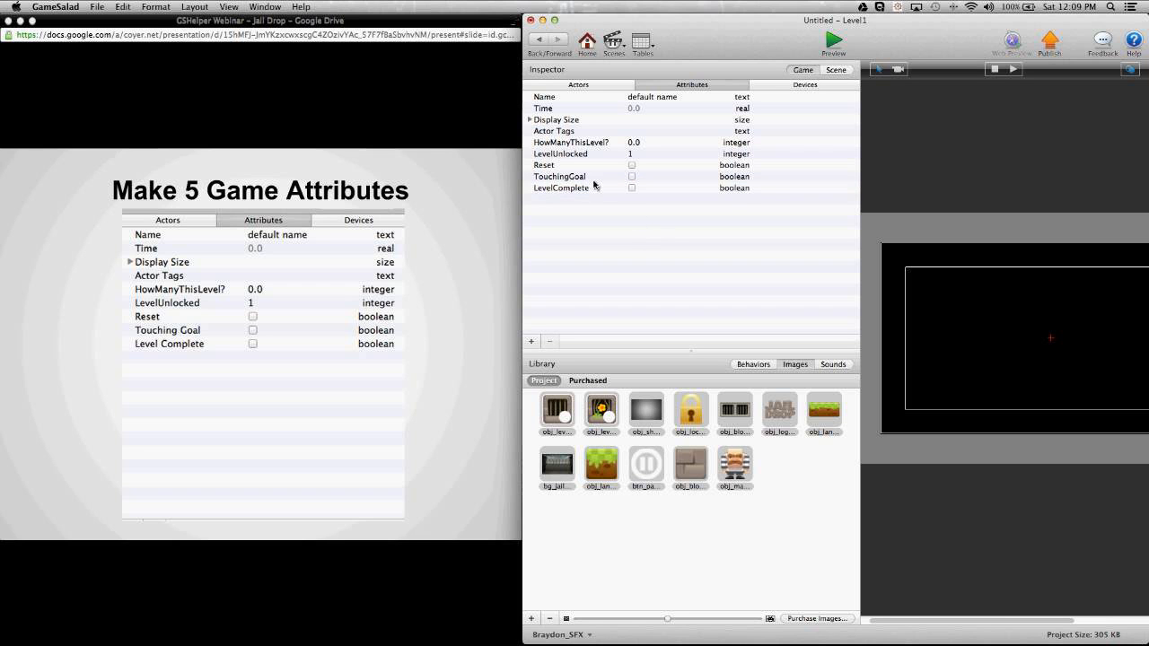
Advance the Chrome presentation to the "Change The Scene Size" slide and widen the scene editing area in GameSalad
left_click(507, 230)
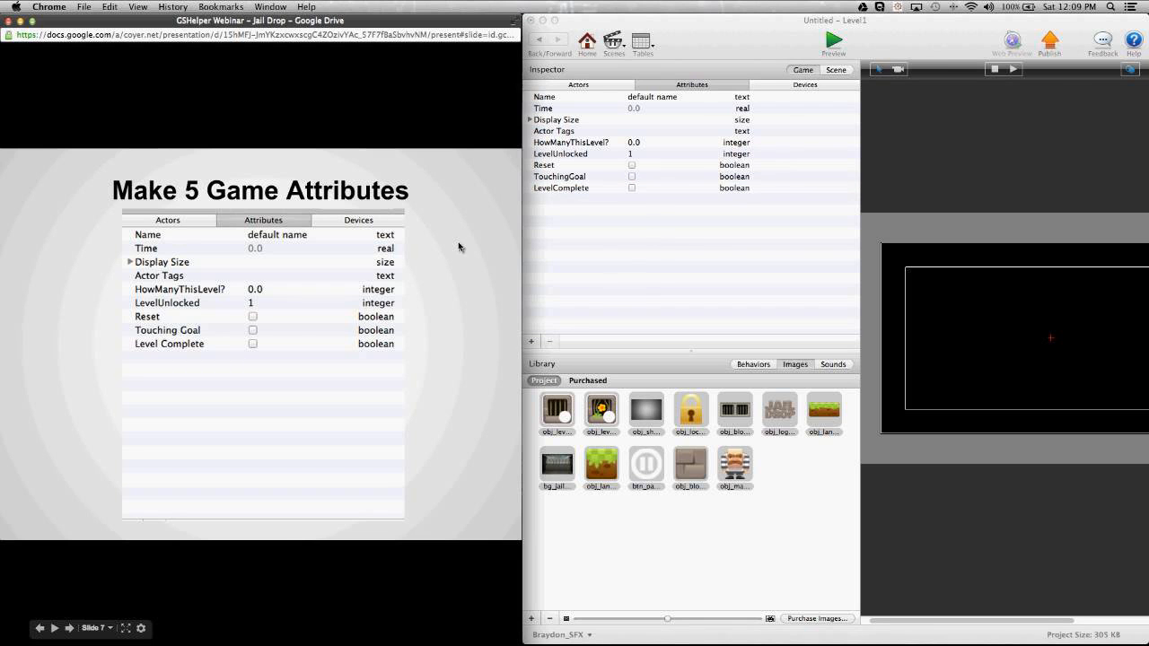
key("Right")
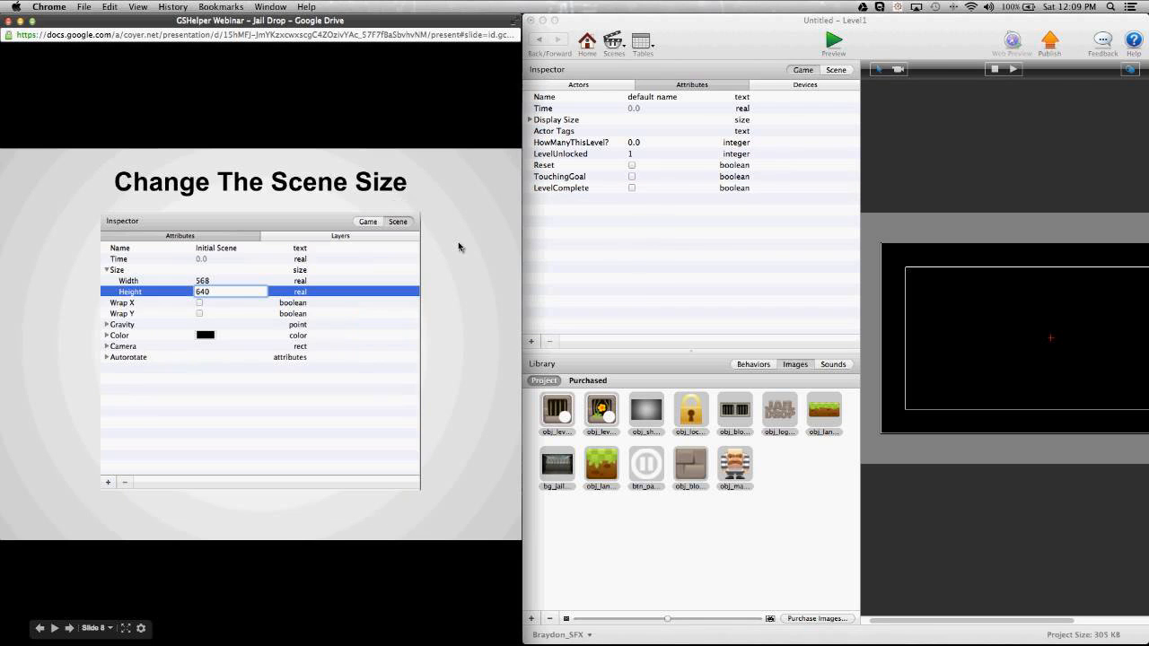
left_click(599, 254)
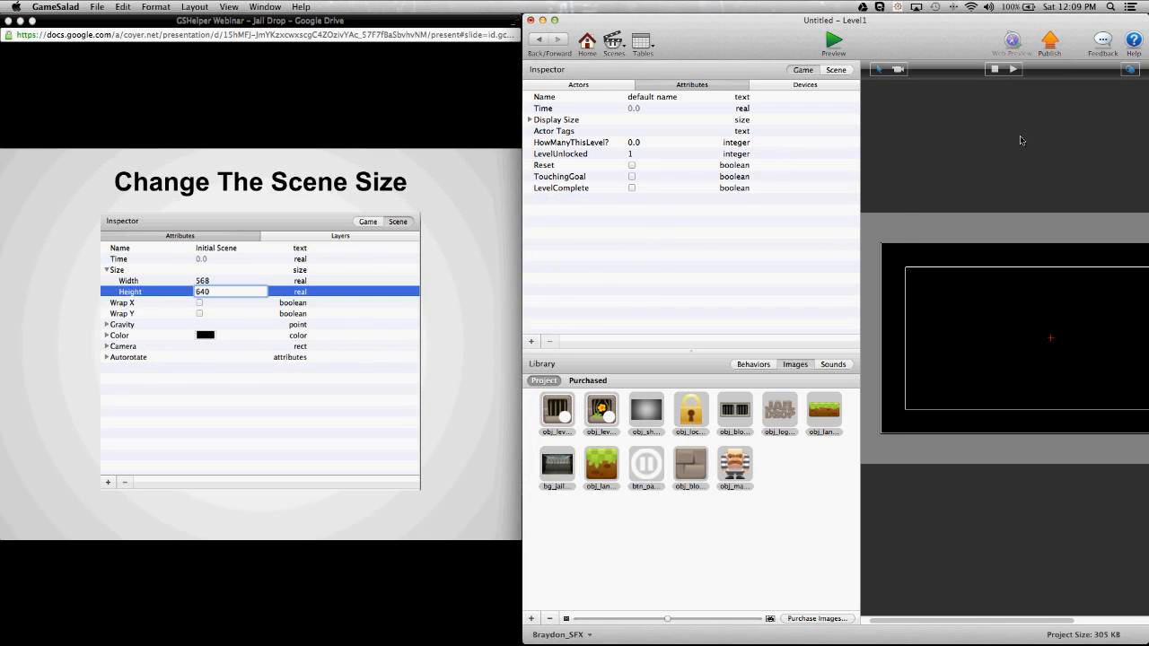
scroll(1025, 166, "right", 5)
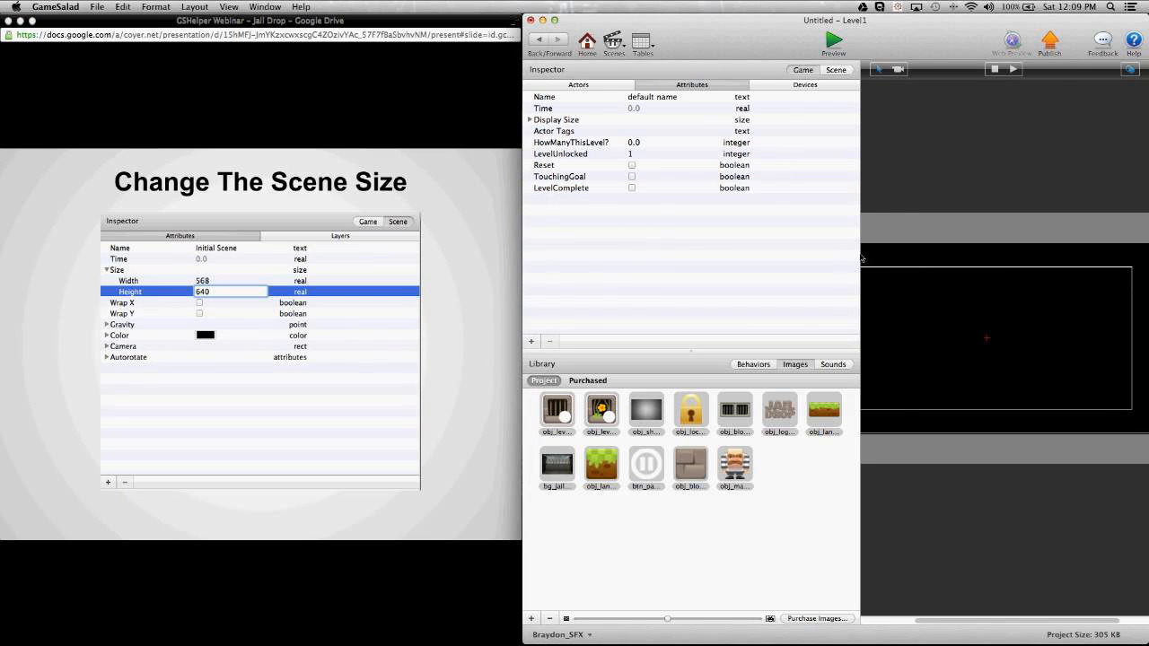
left_click_drag(862, 259, 777, 260)
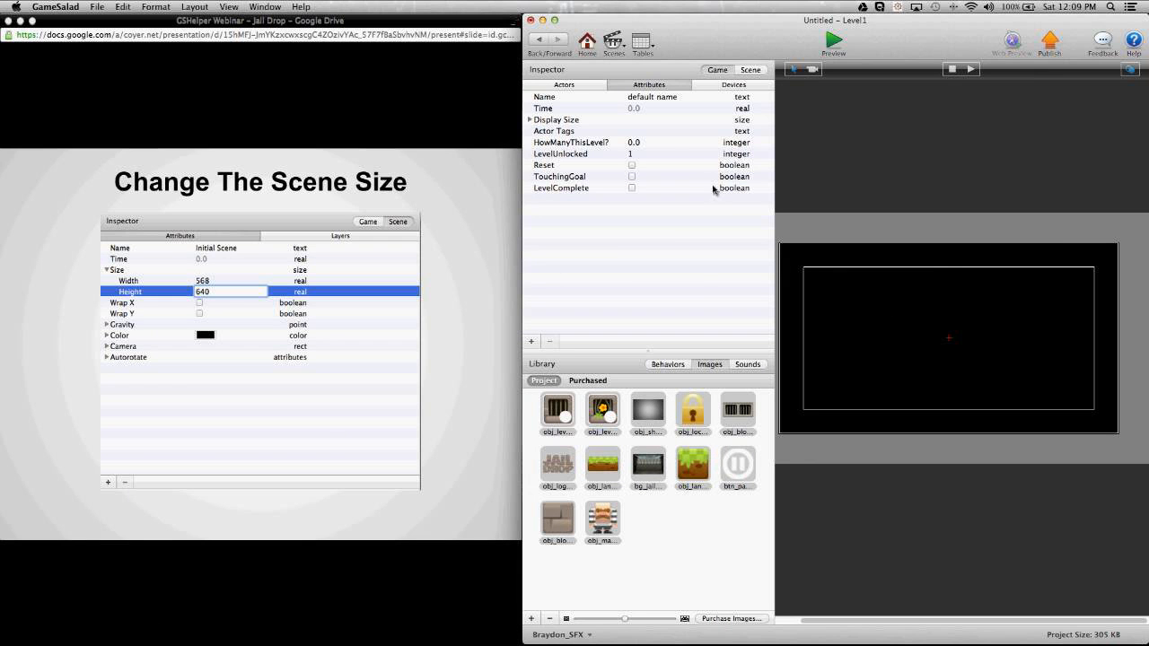
Set the height of the Level1 scene to 640
left_click(751, 73)
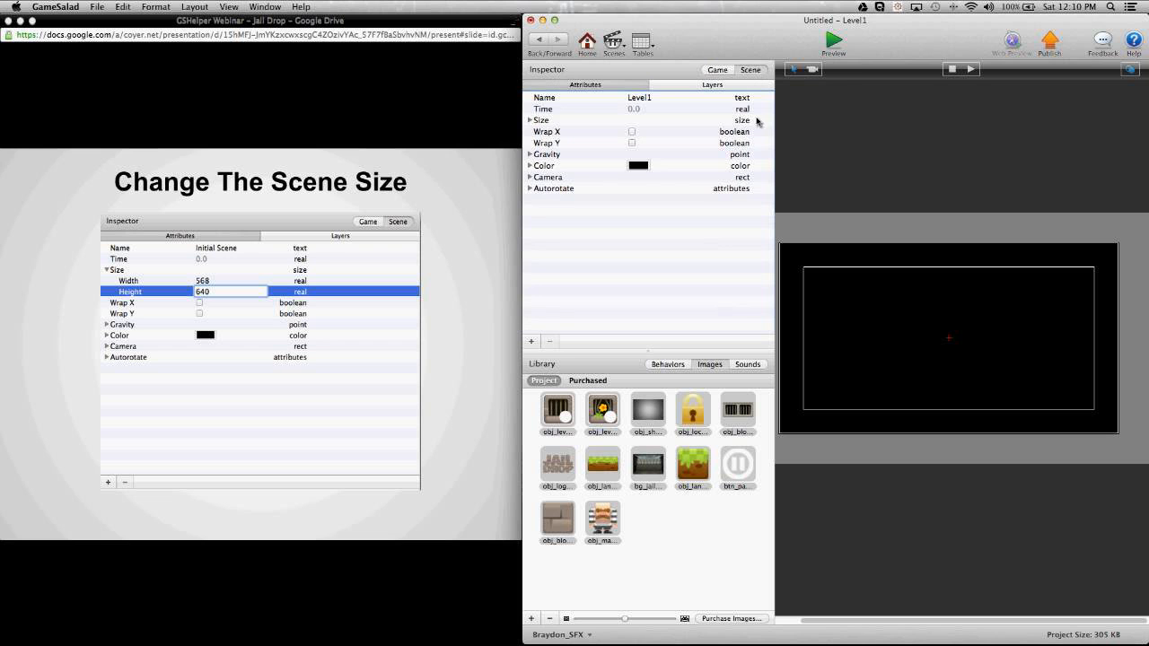
left_click(529, 120)
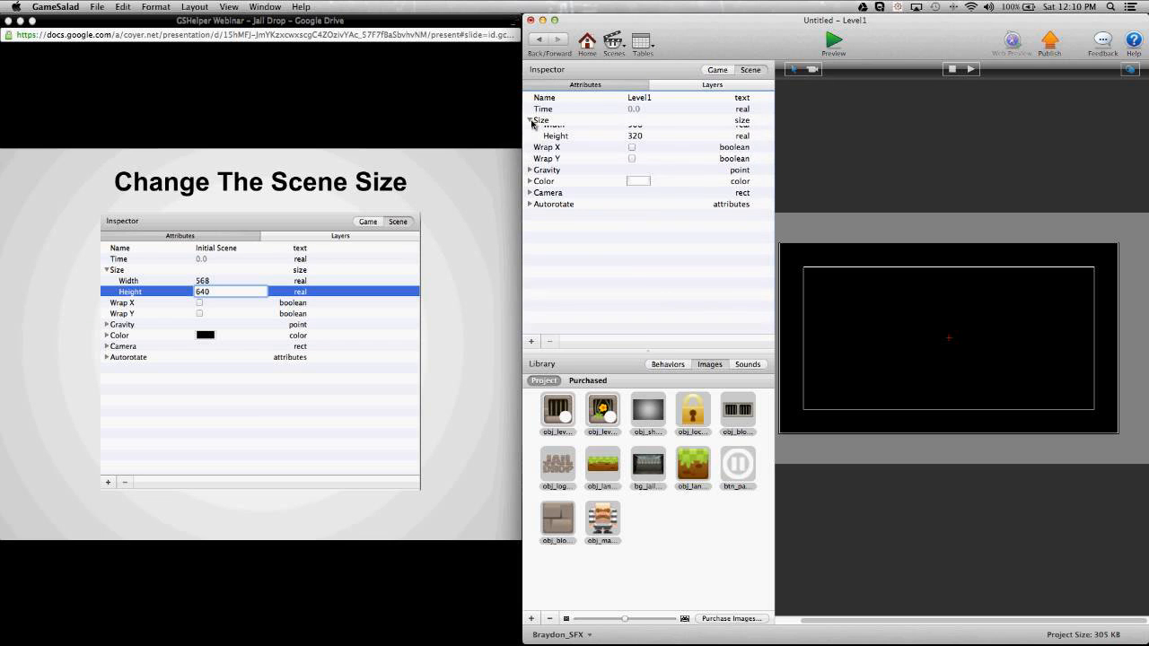
left_click(655, 144)
left_click(657, 146)
type("640")
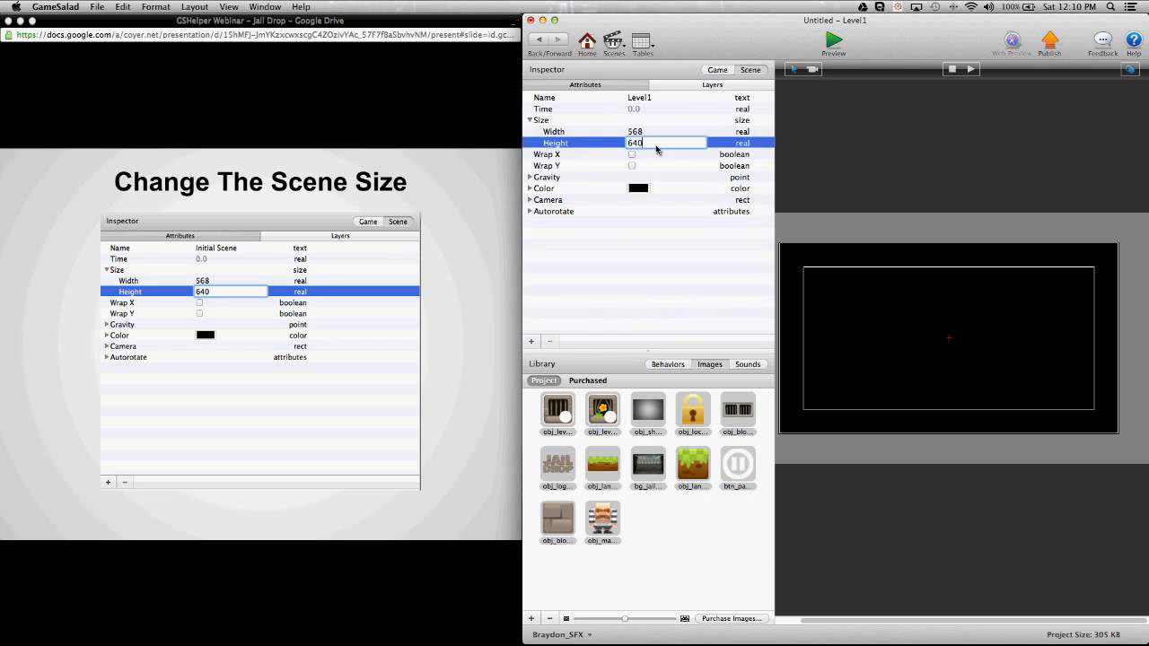
key("Return")
left_click(791, 190)
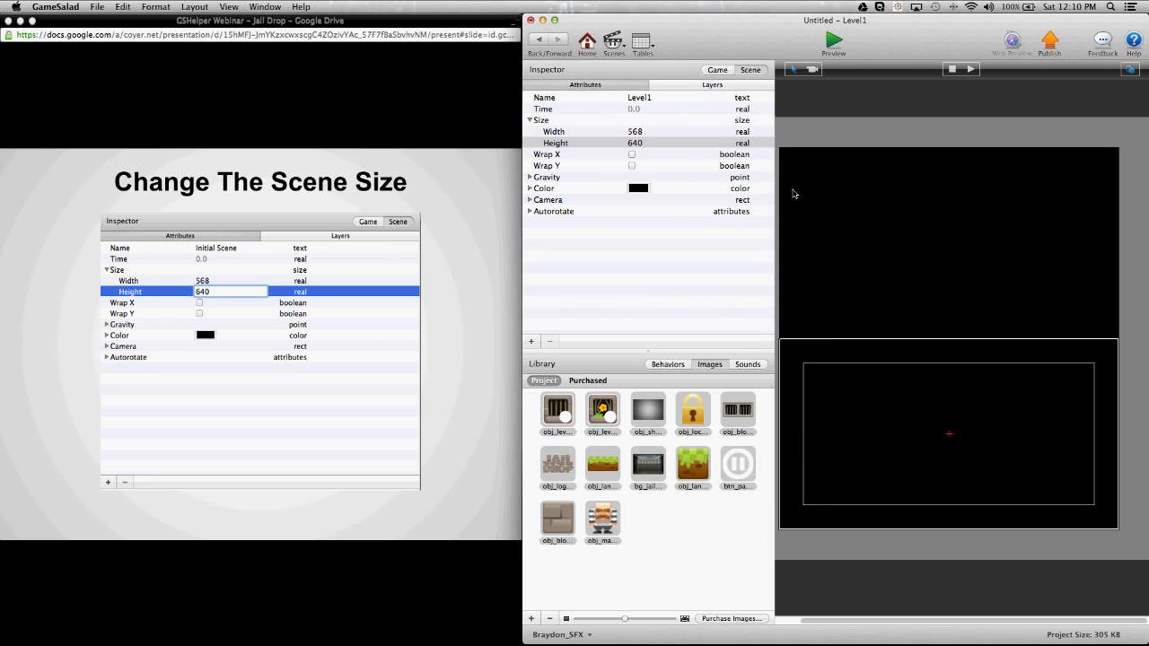
scroll(791, 191, "left", 3)
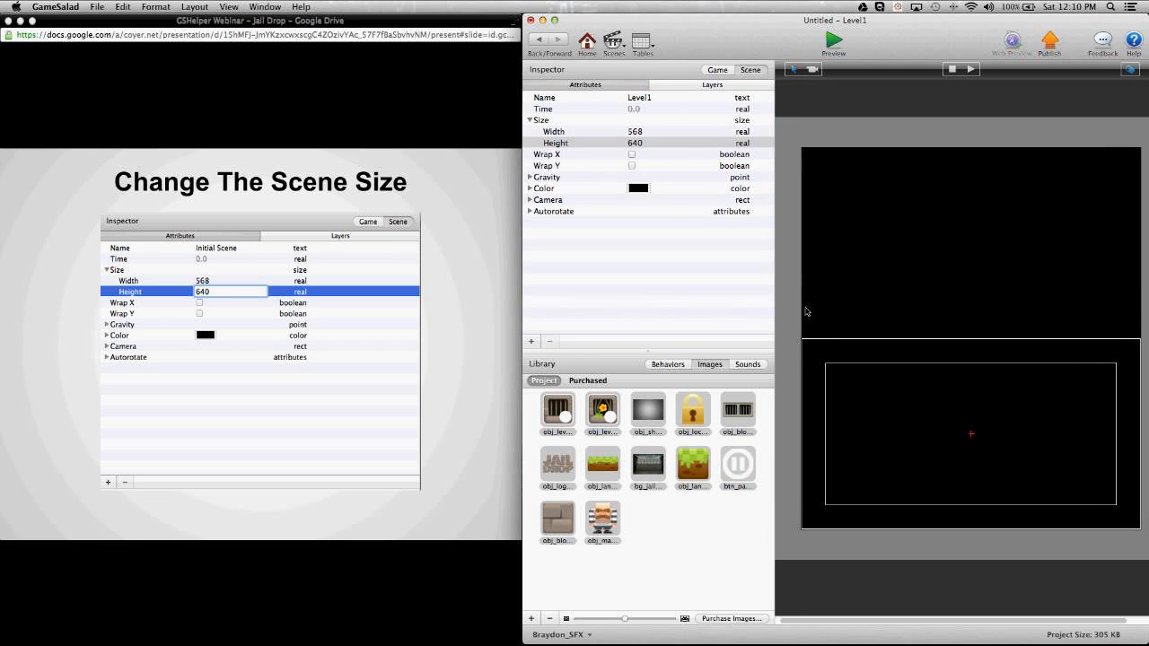
scroll(811, 308, "right", 1)
scroll(812, 307, "left", 1)
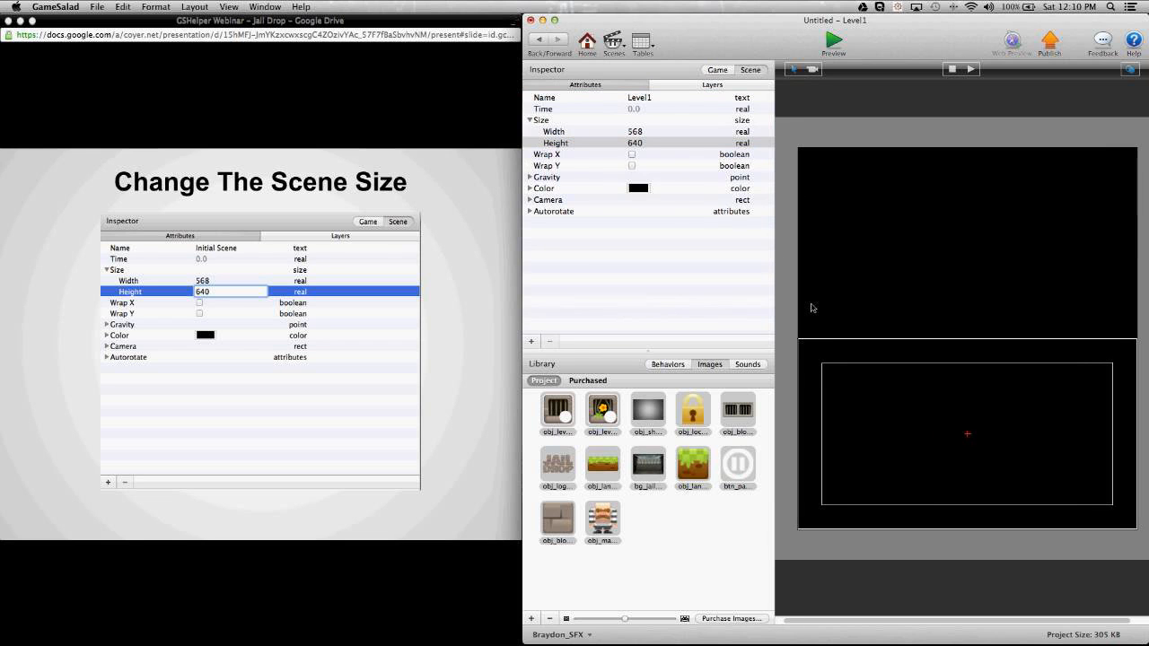
Save the project as TEST on the Desktop
key("super+s")
type("TEST")
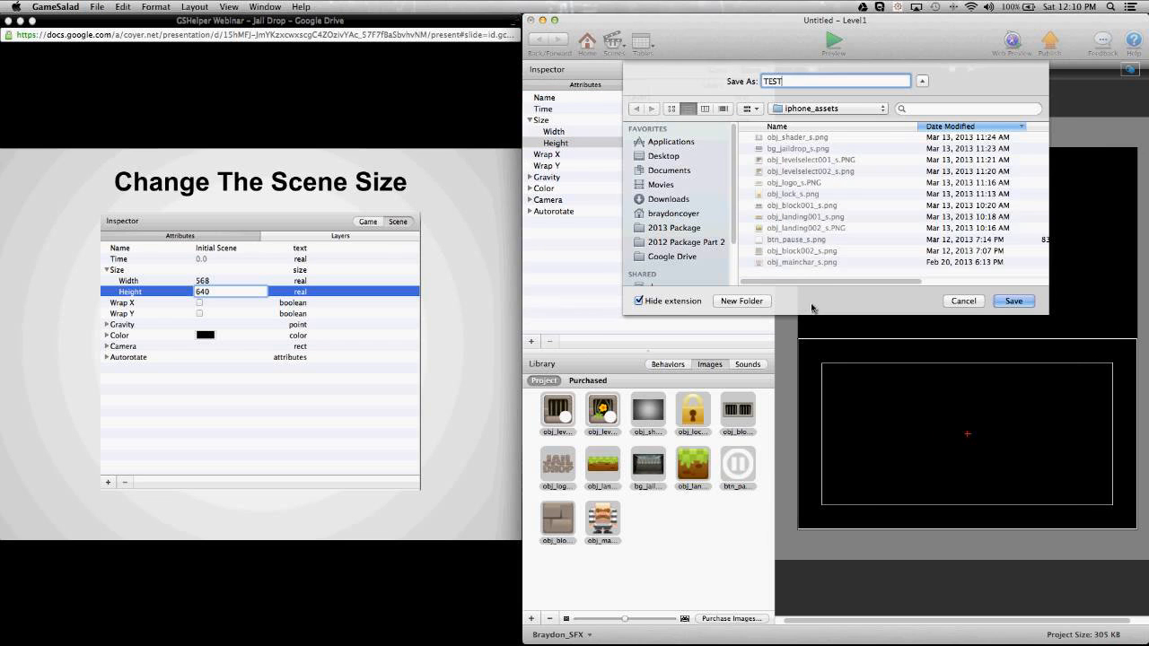
left_click(660, 156)
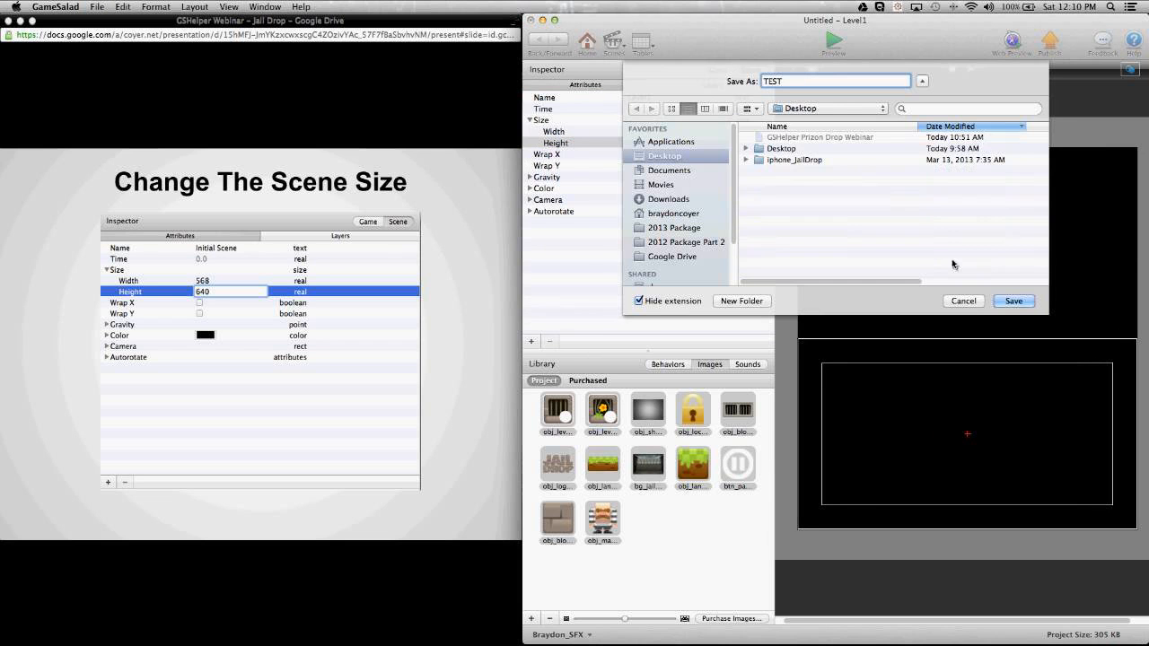
left_click(1015, 302)
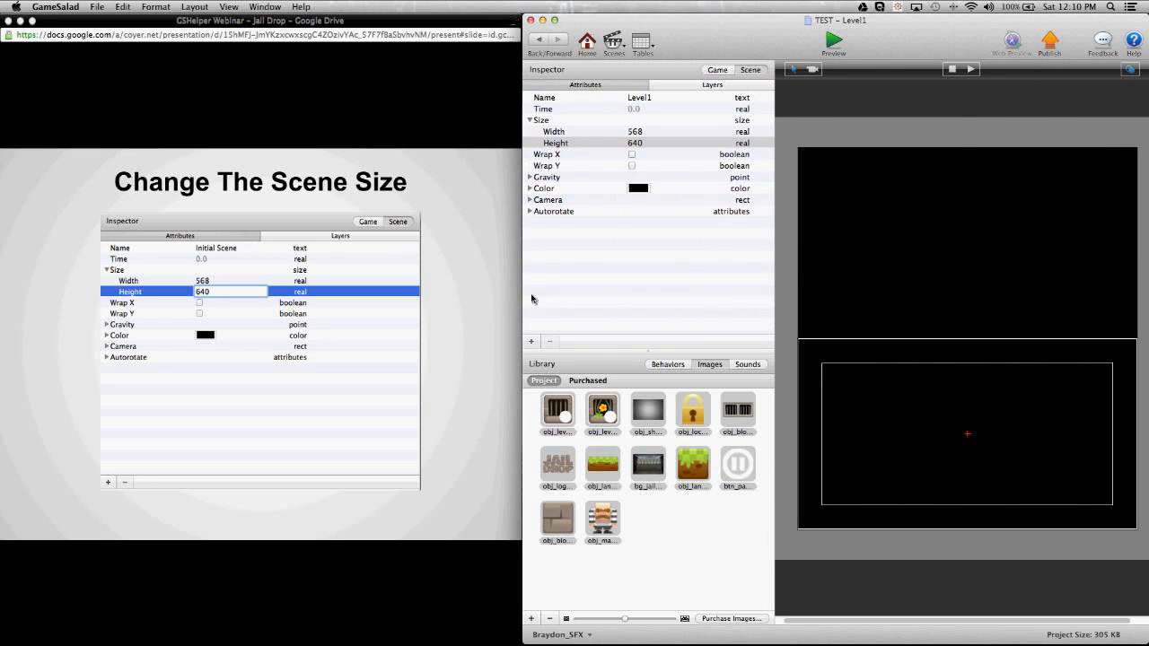
Advance the Chrome presentation to the "Ground" slide and open the Ground actor for editing in GameSalad
left_click(412, 316)
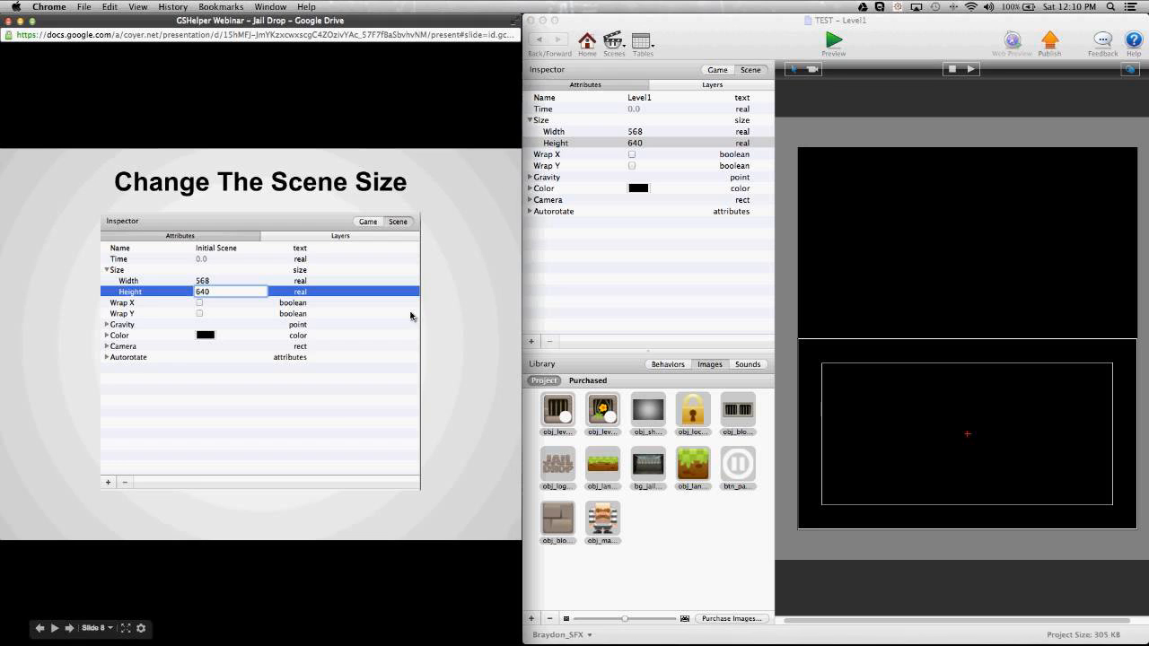
left_click(412, 316)
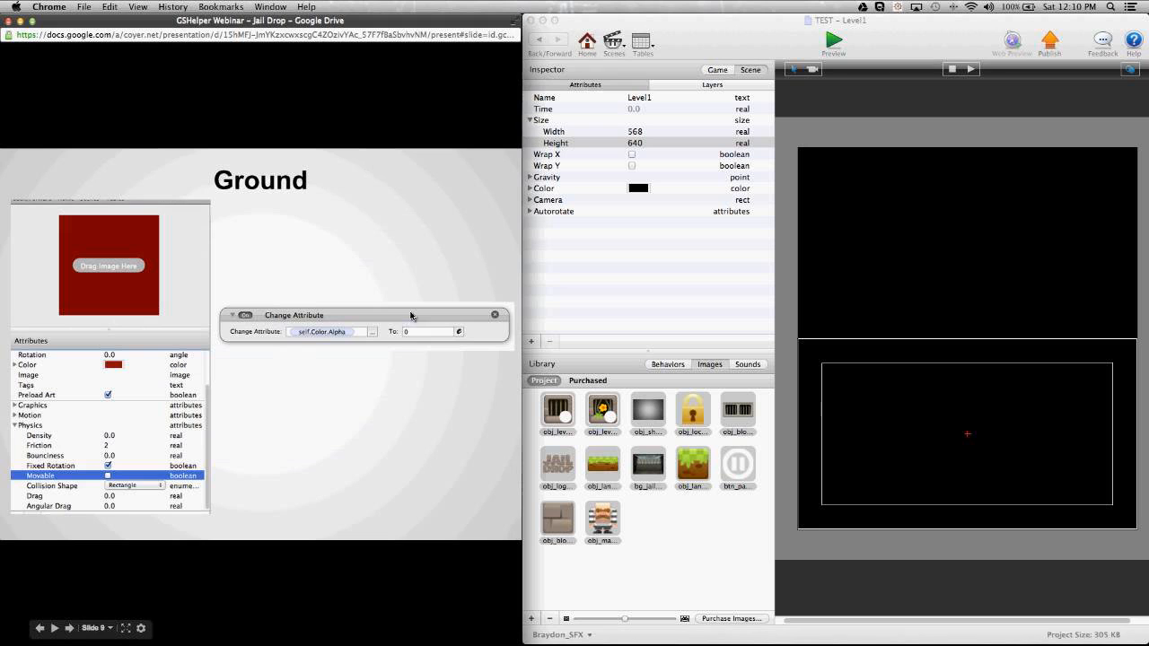
left_click(599, 272)
left_click(717, 70)
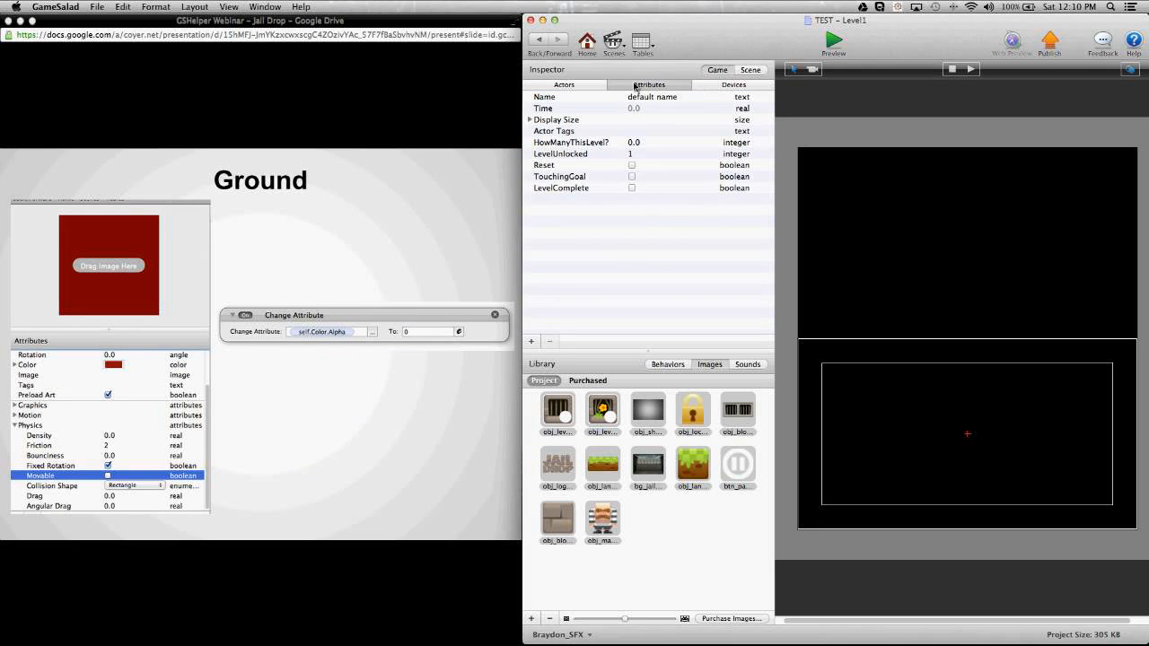
left_click(590, 87)
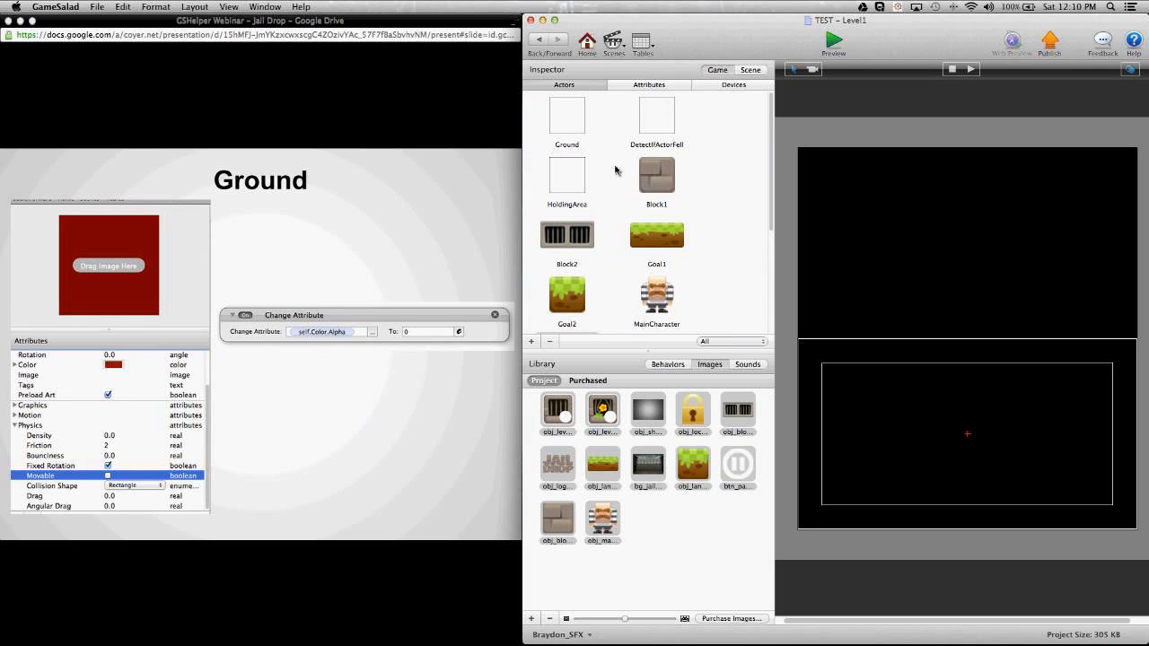
left_click(567, 124)
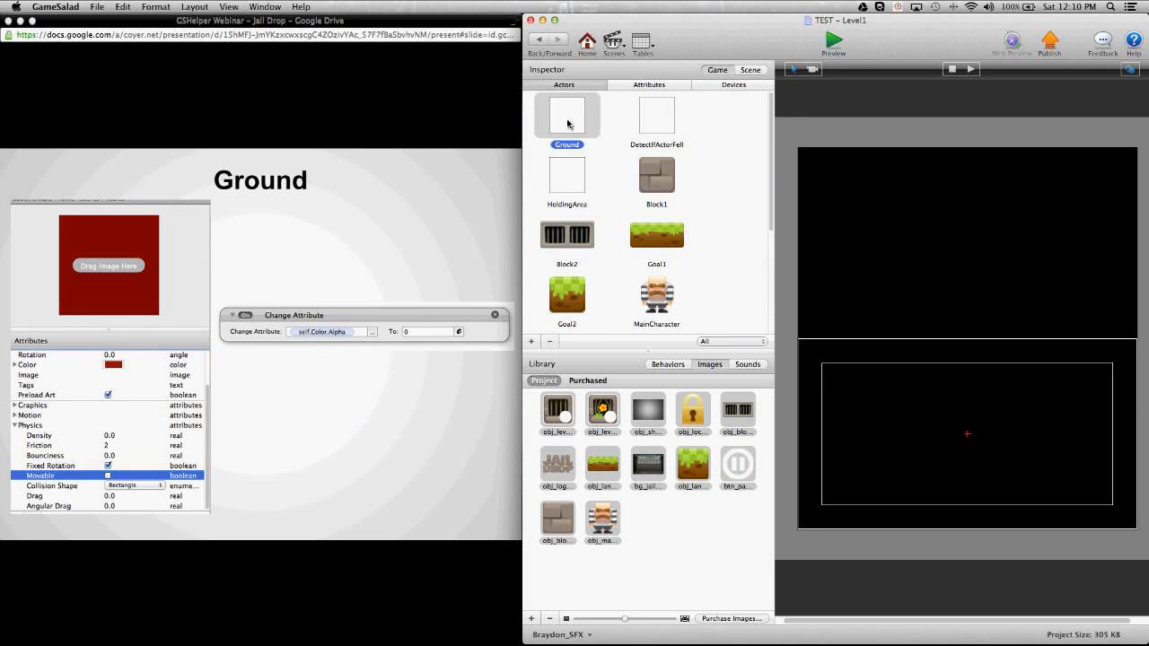
double_click(567, 124)
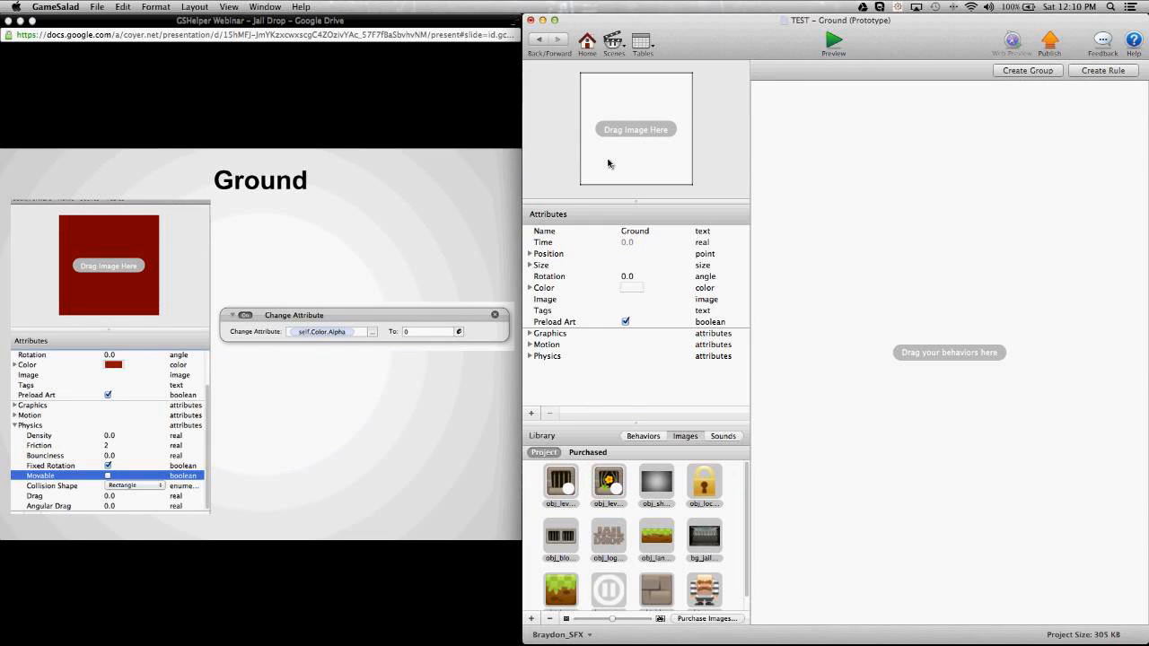
Set the Ground actor's color to Cayenne dark red and close the color picker
left_click(632, 289)
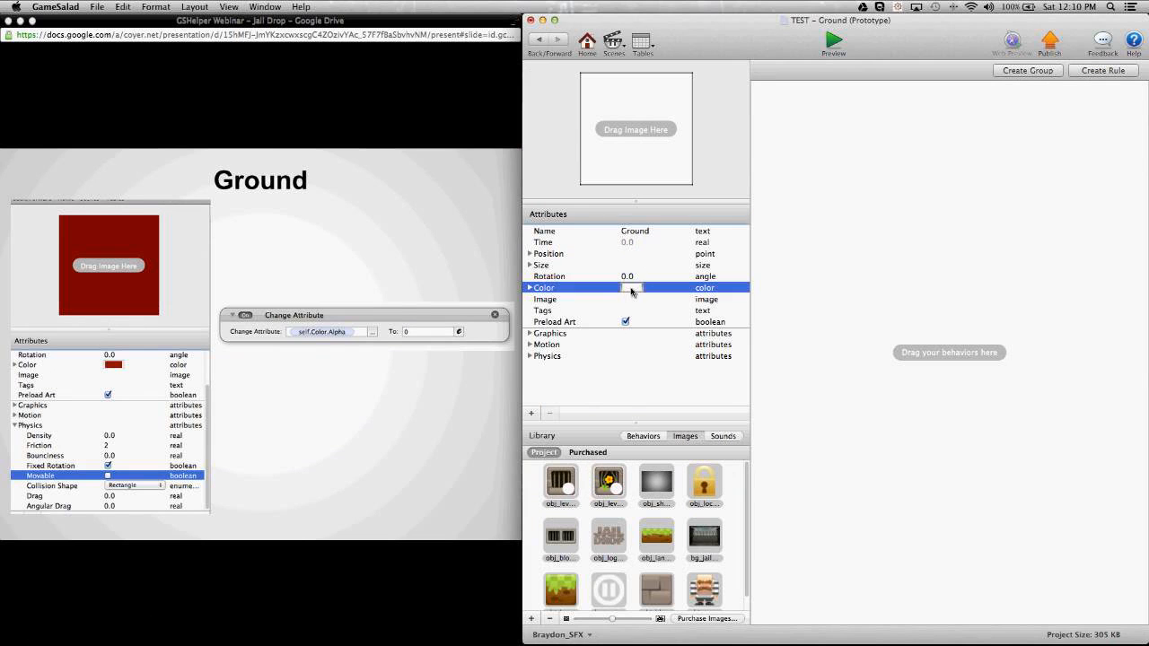
left_click(632, 289)
left_click(292, 271)
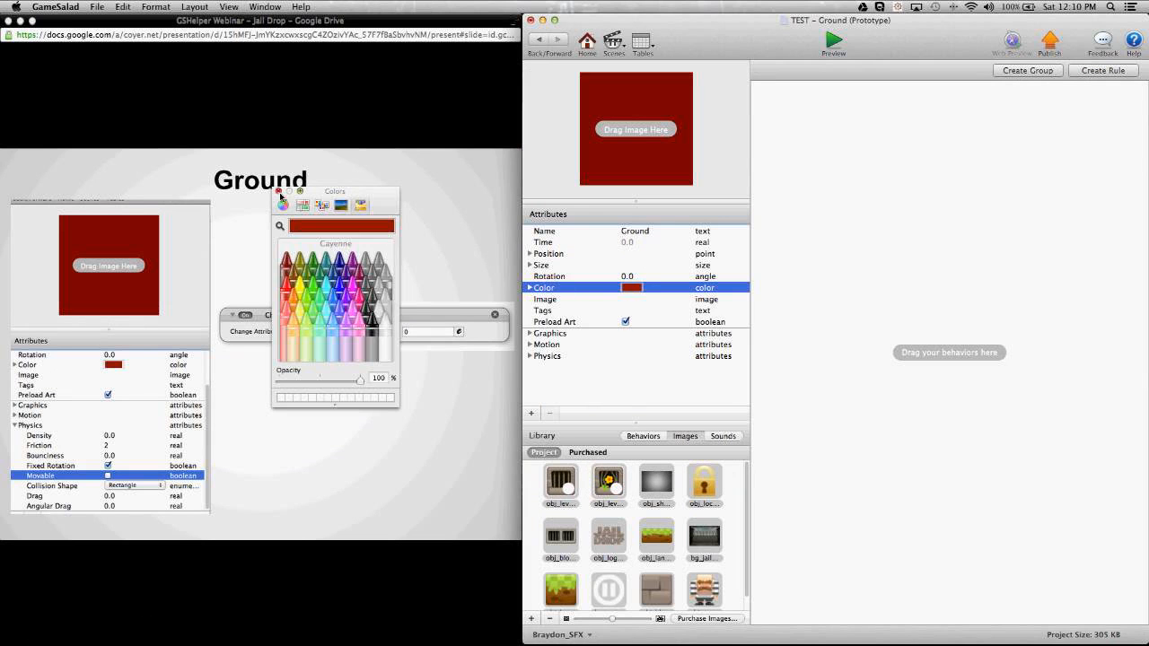
left_click(276, 190)
left_click(600, 361)
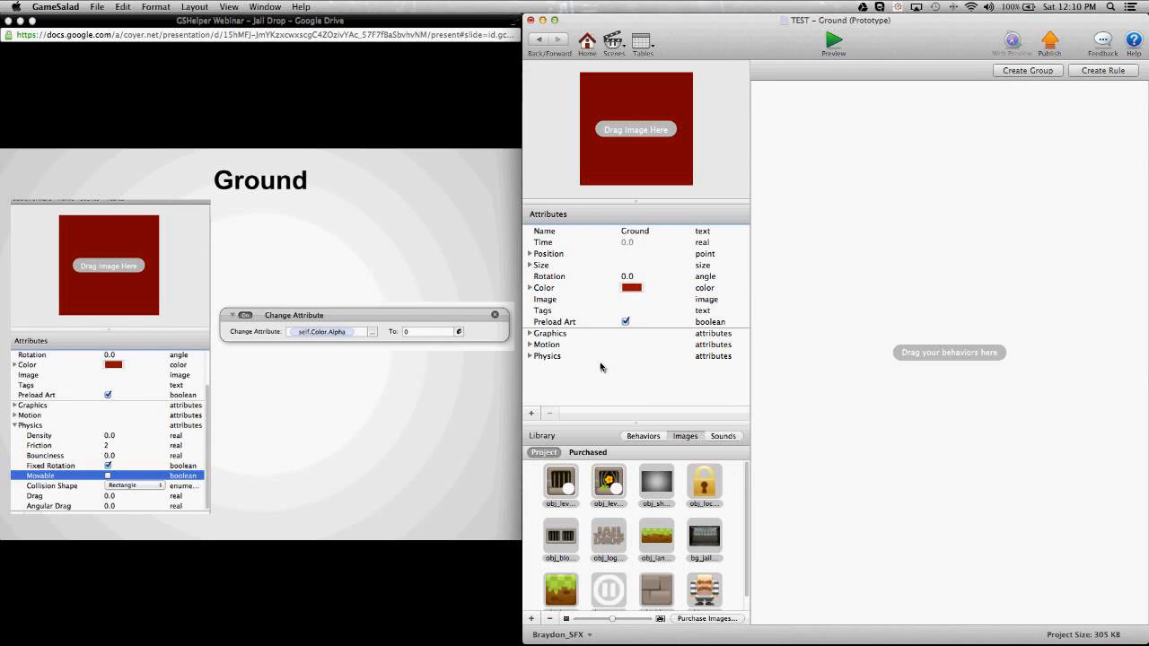
Set the Ground actor's physics attributes to density 0, friction 2 and bounciness 0
left_click(530, 356)
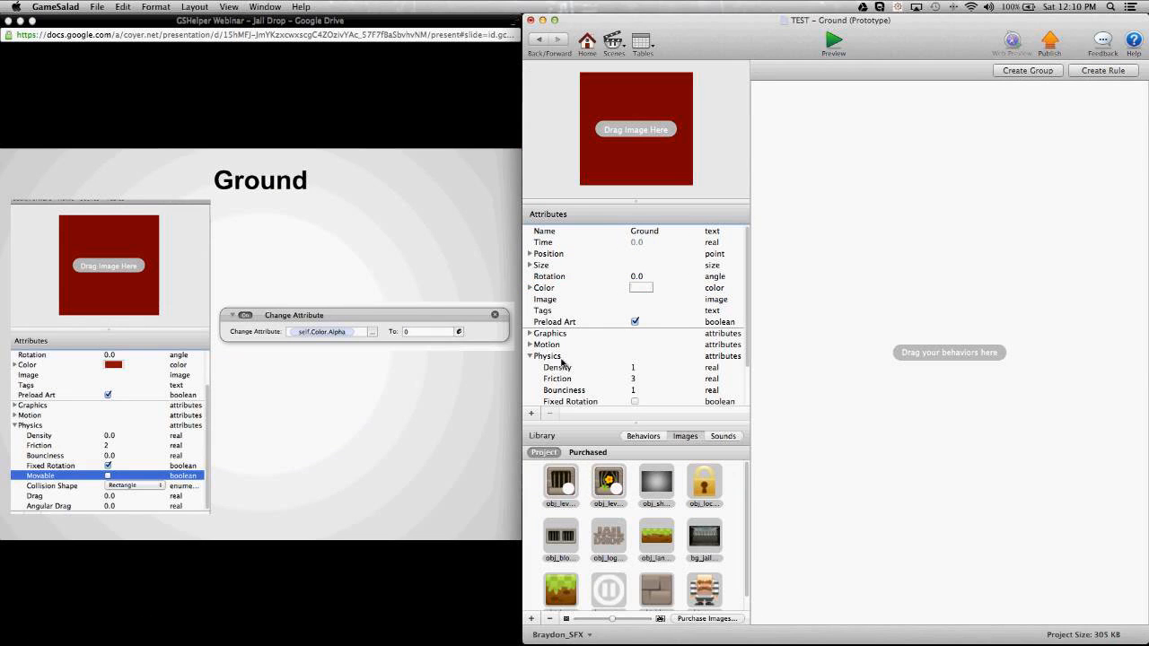
double_click(632, 367)
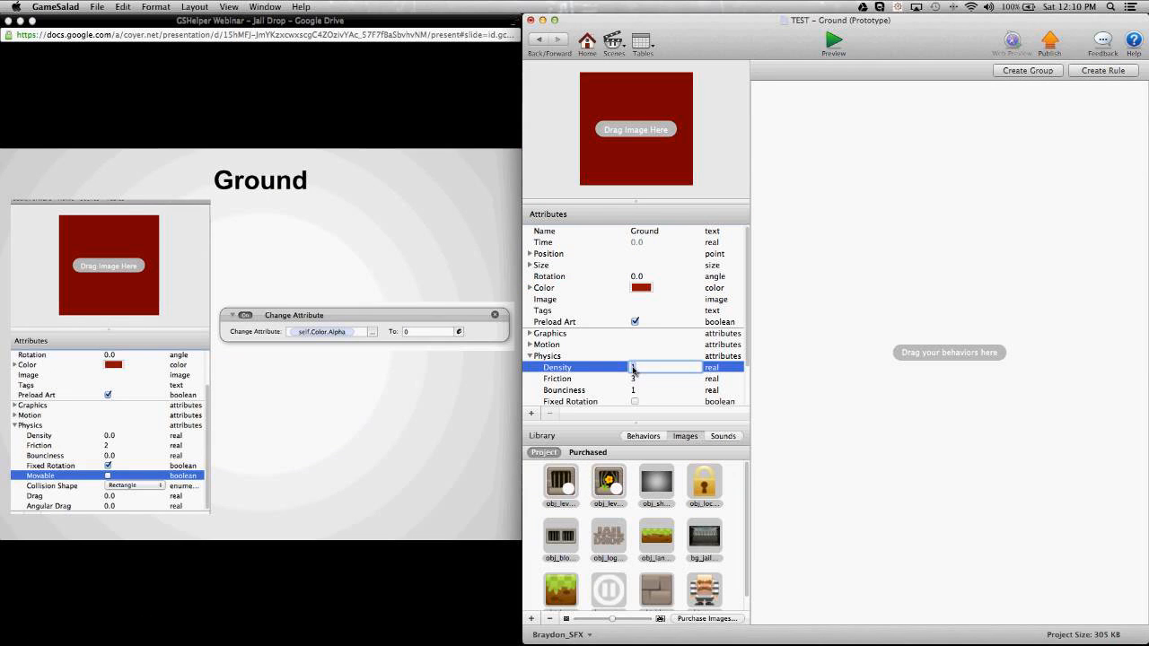
type("0")
key("Tab")
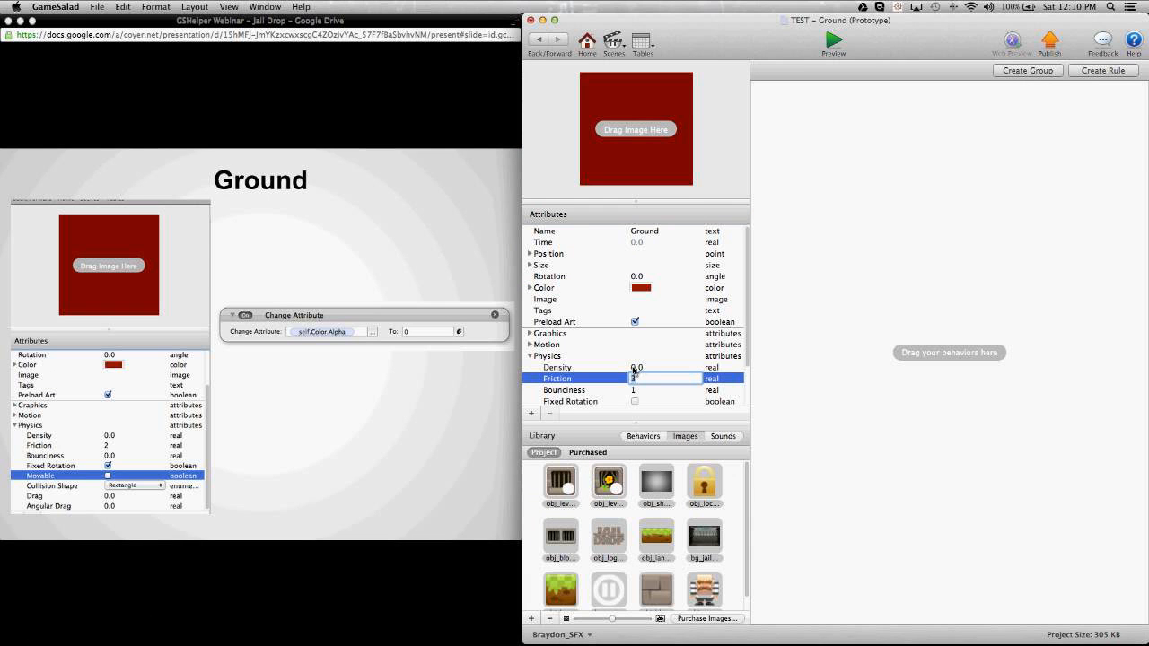
type("2")
key("Tab")
type("0")
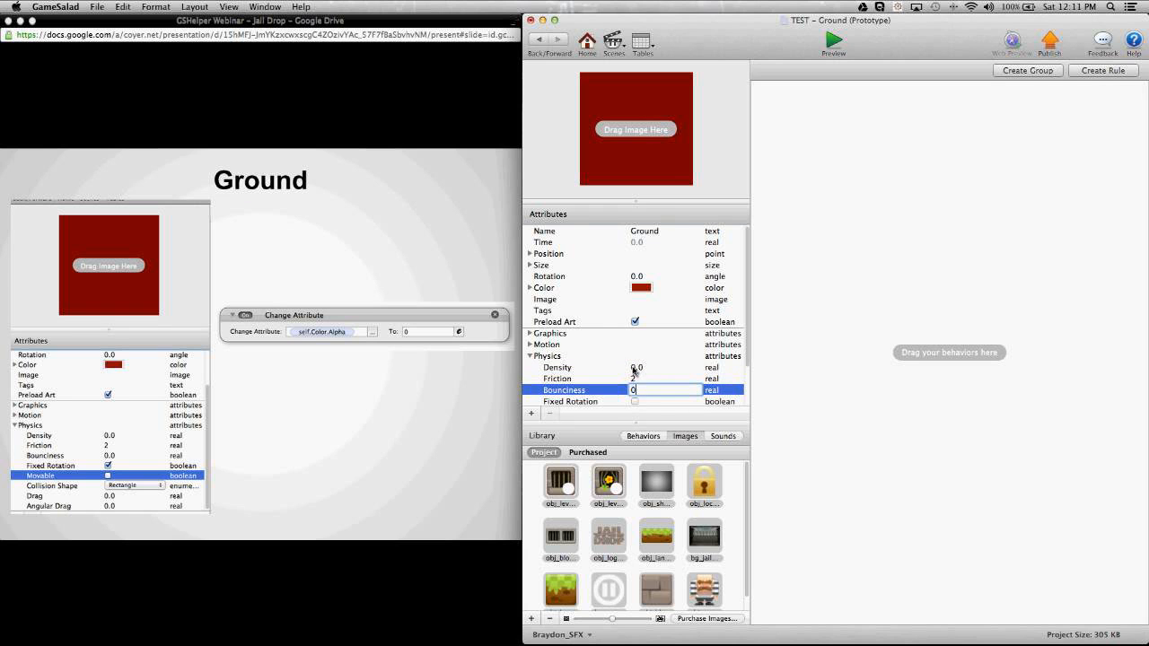
key("Return")
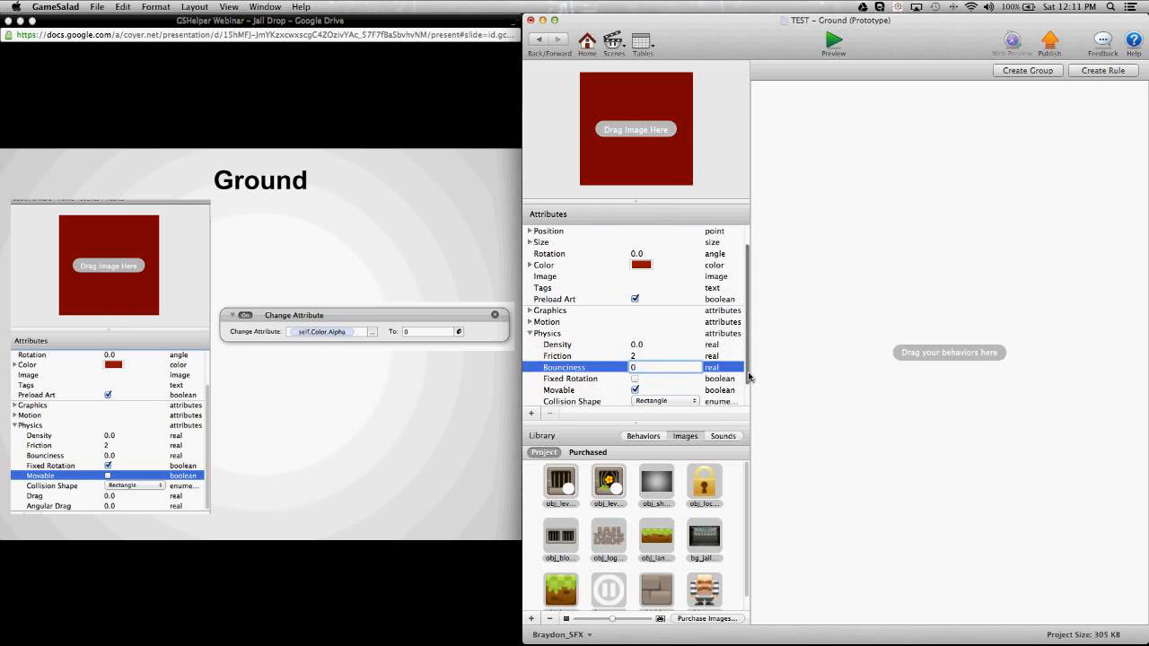
scroll(747, 350, "down", 3)
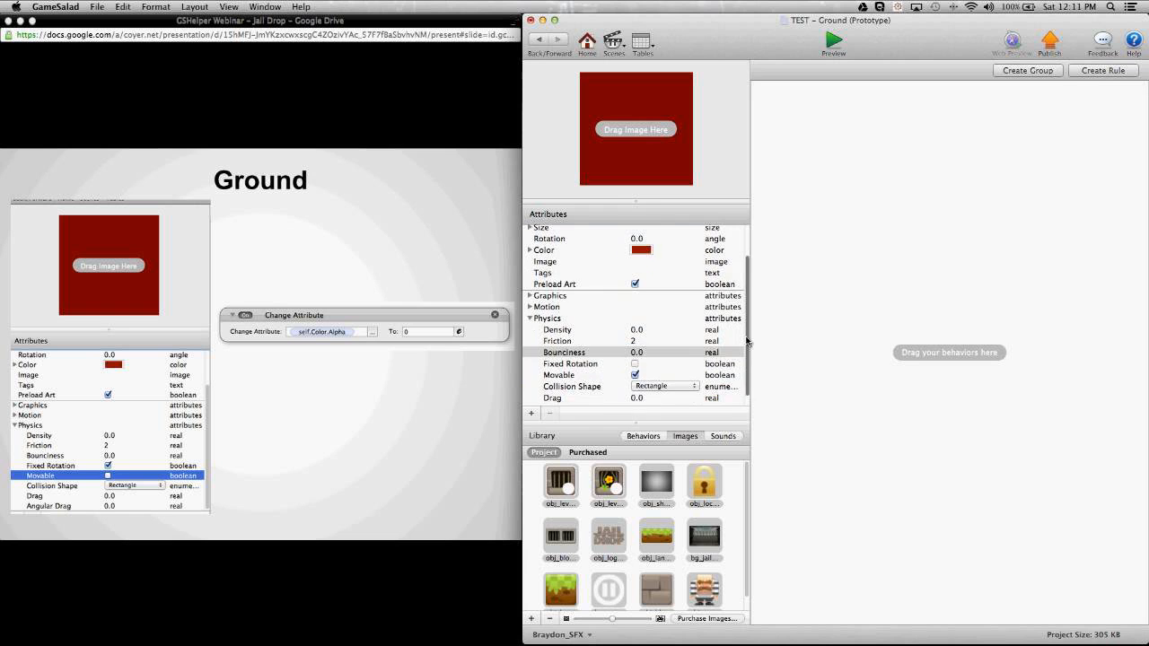
scroll(747, 341, "up", 3)
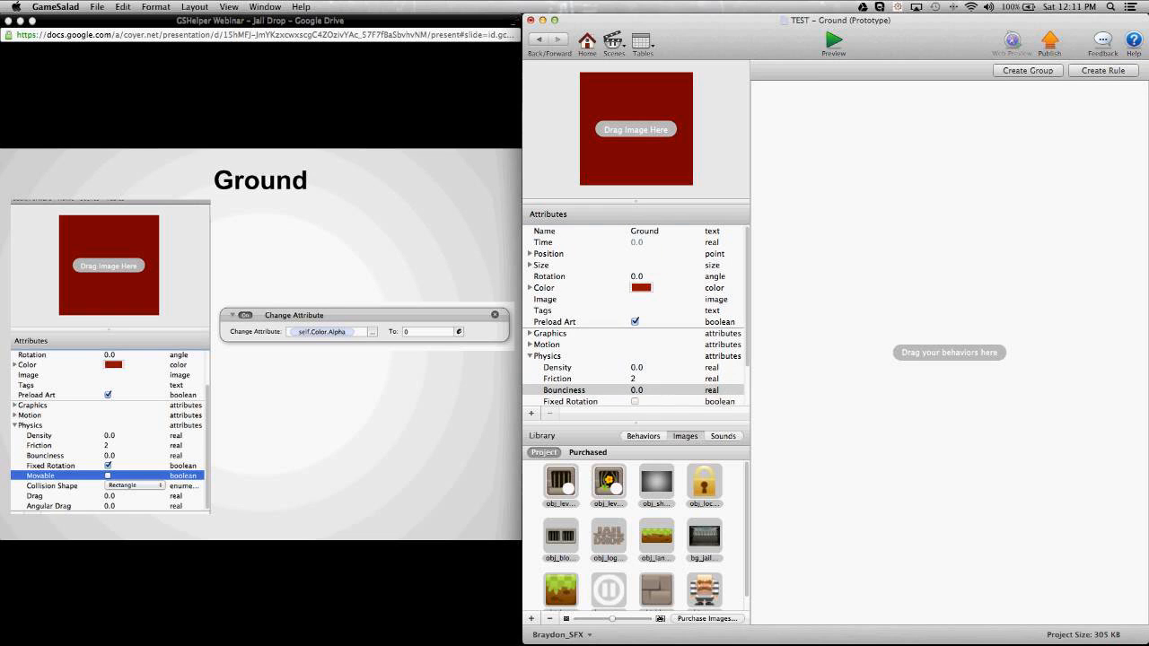
Return the Chrome presentation to the "Make 5 Game Attributes" slide and review the game attributes from the Level1 scene in GameSalad
key("super+Tab")
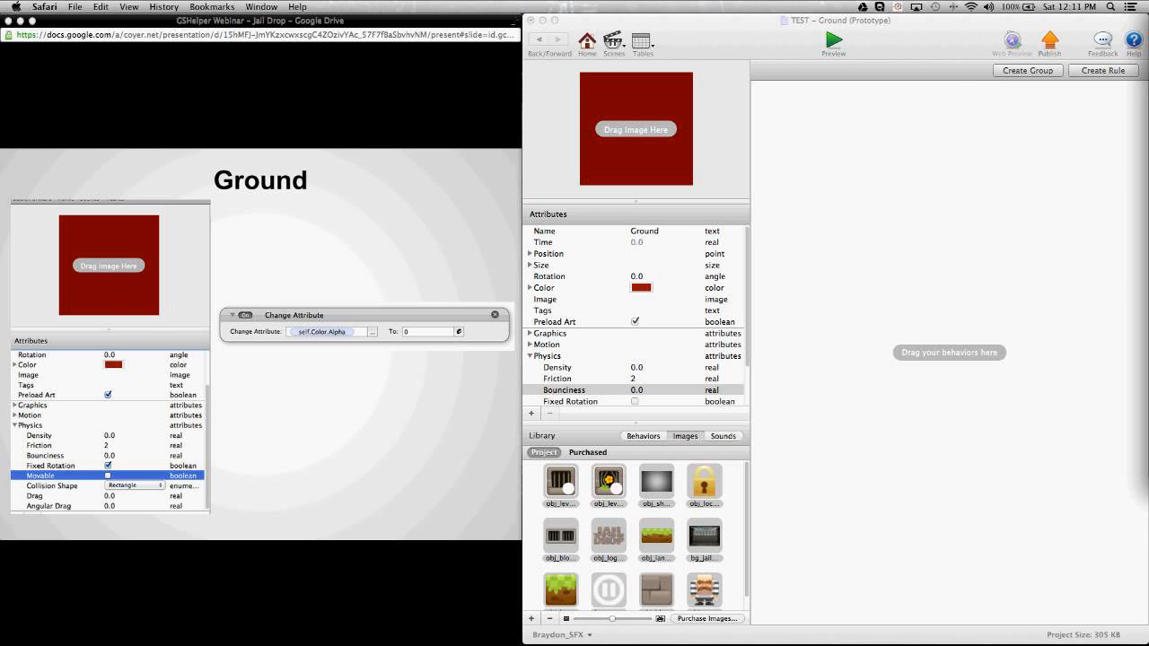
left_click(955, 392)
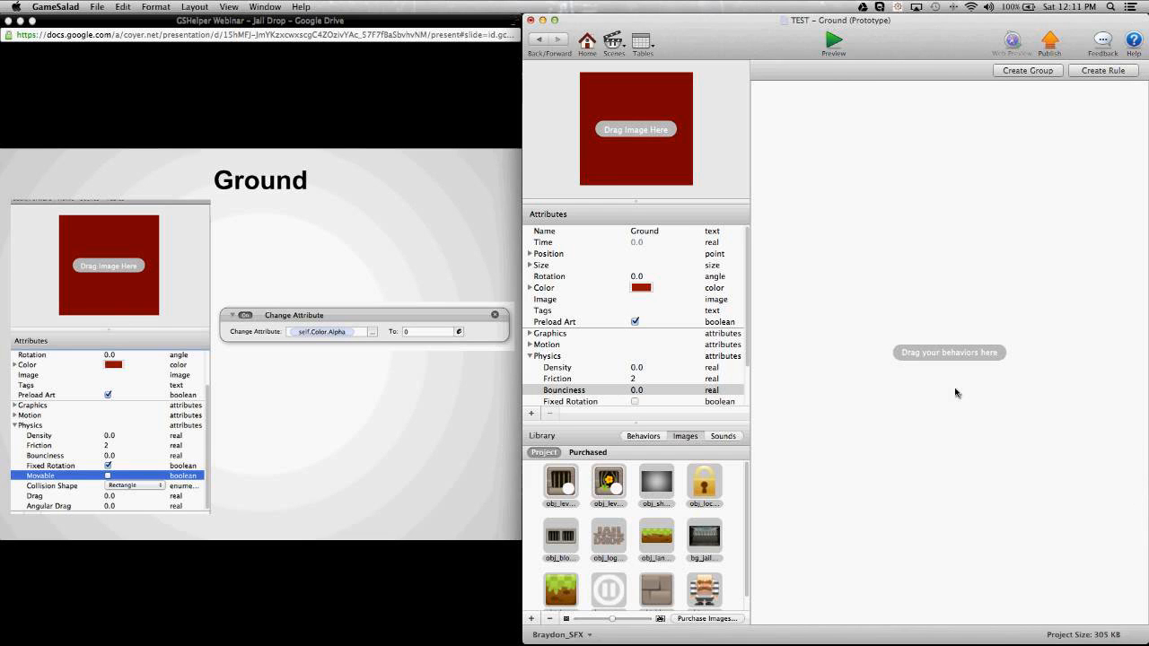
left_click(435, 418)
left_click(423, 418)
left_click(429, 419)
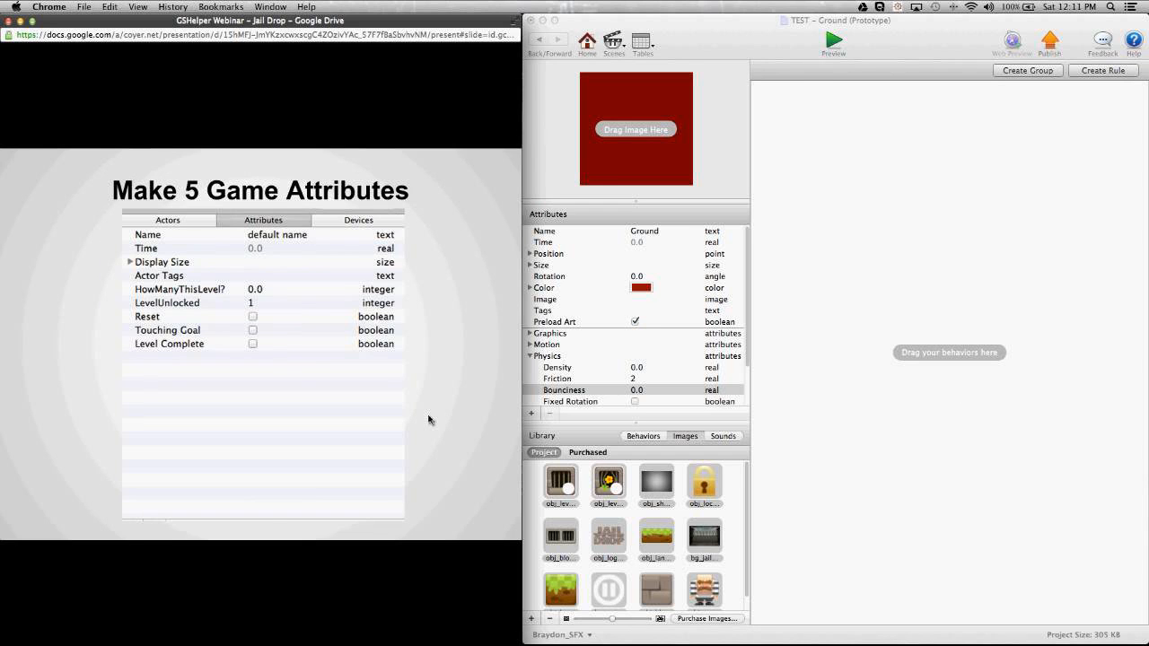
left_click(867, 452)
left_click(539, 40)
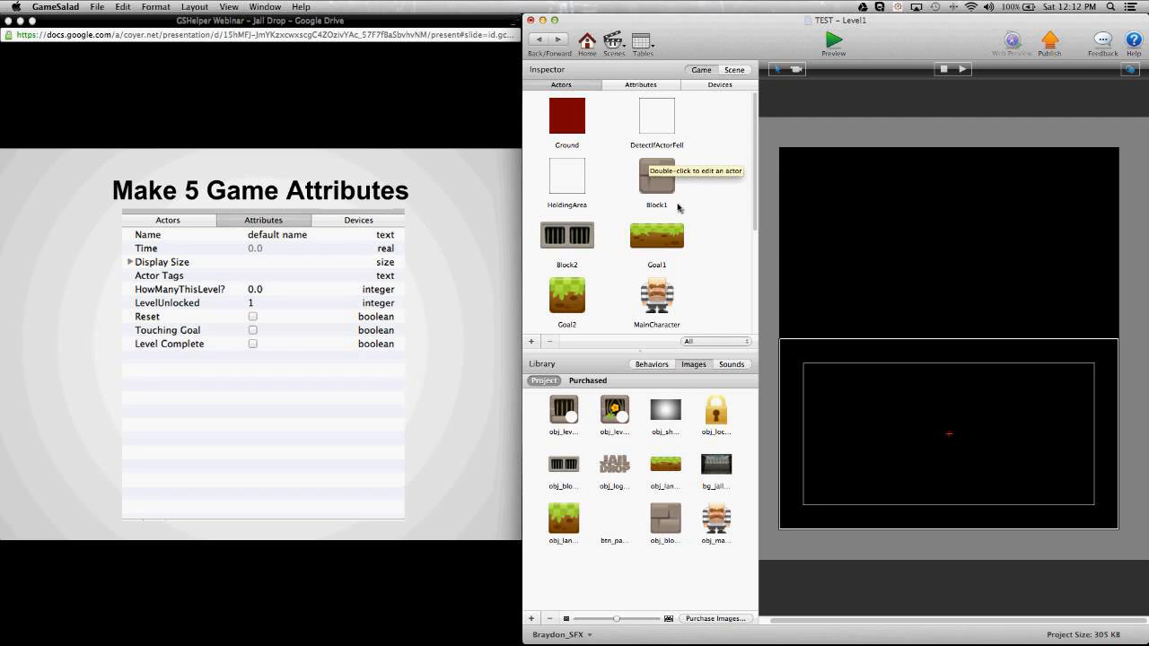
left_click(637, 85)
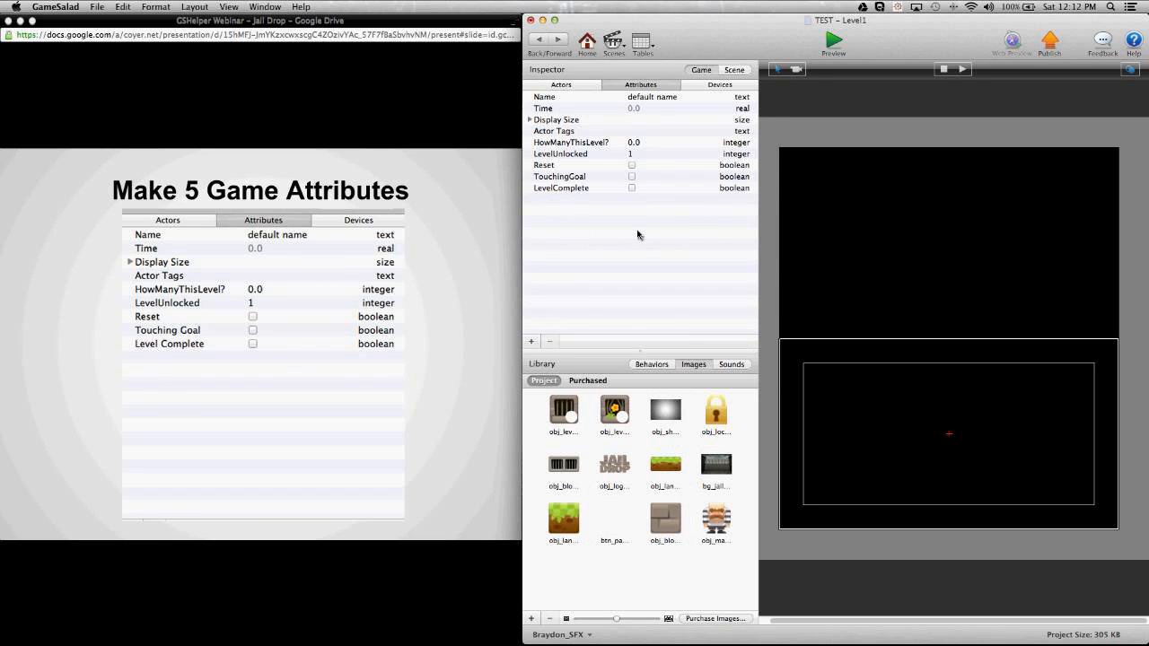
Check the Level1 scene's size attributes in GameSalad against the "Change The Scene Size" slide in Chrome
left_click(734, 70)
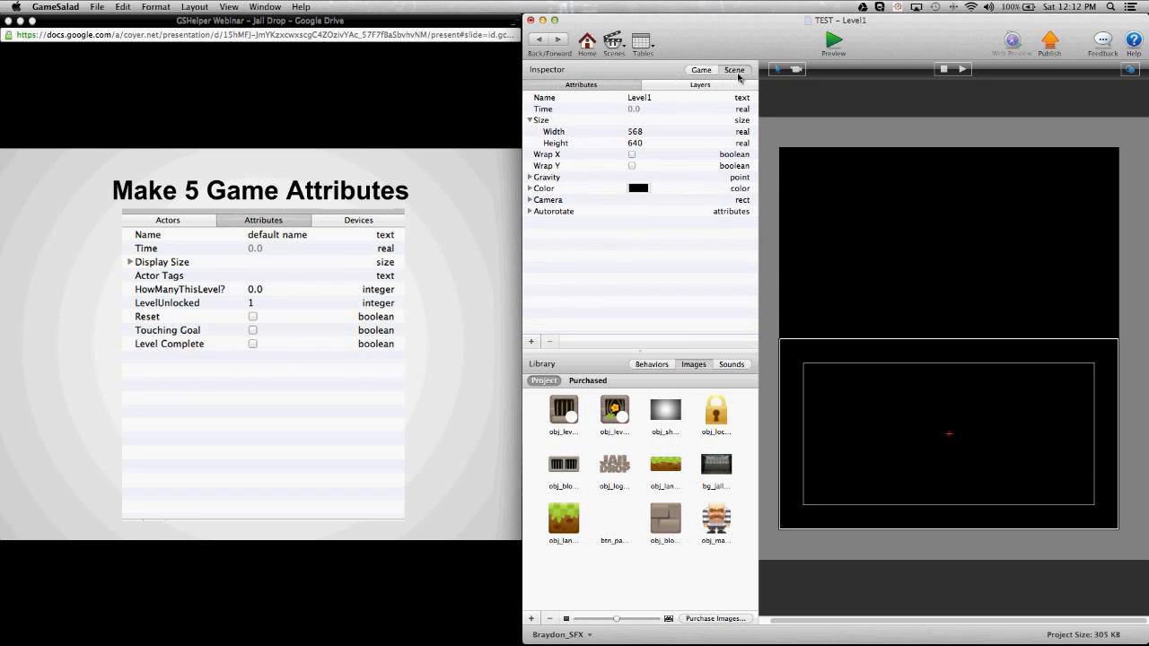
left_click(488, 160)
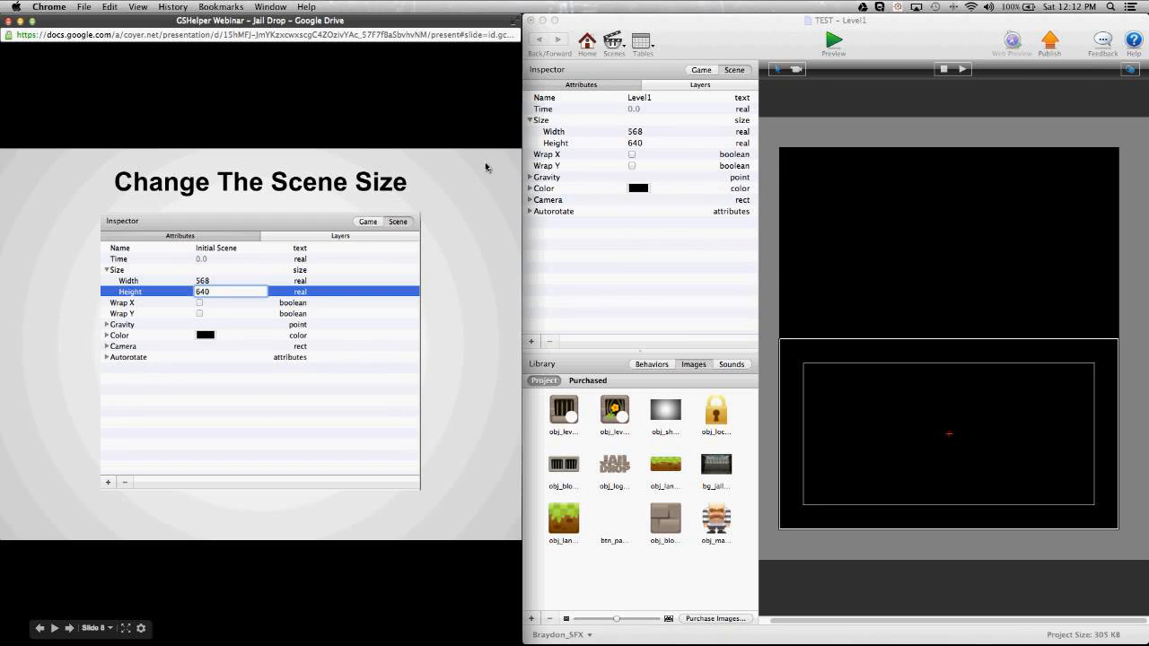
left_click(575, 260)
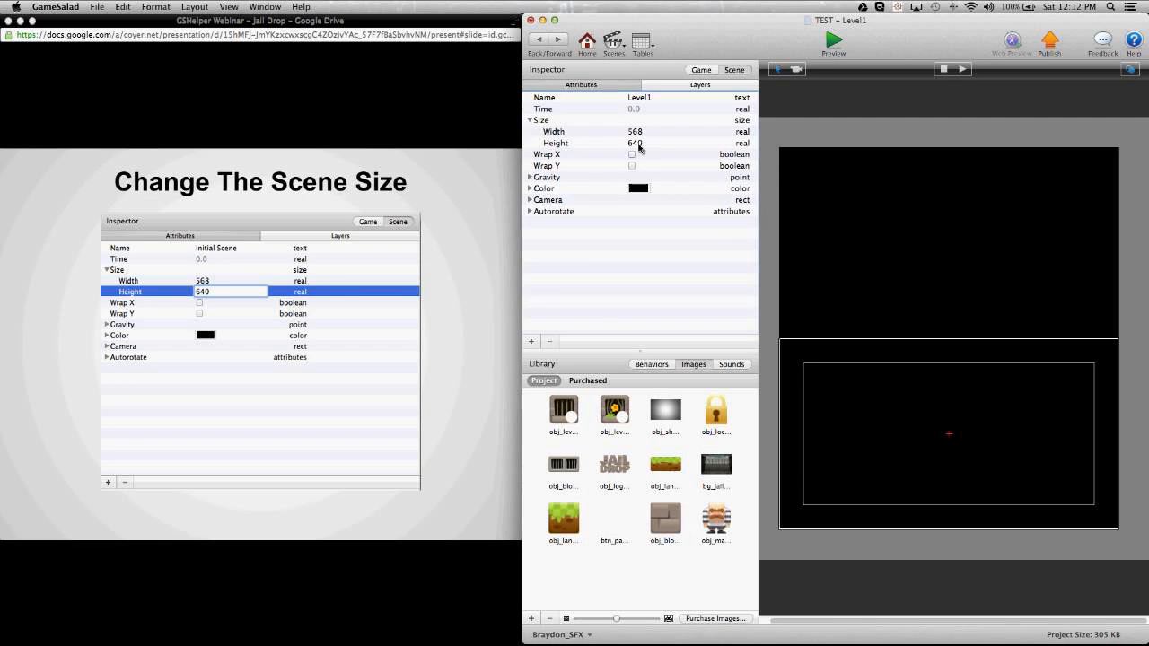
Reopen the Ground actor in GameSalad, advance the Chrome presentation to the "Ground" slide and review the actor's physics attributes
left_click(695, 71)
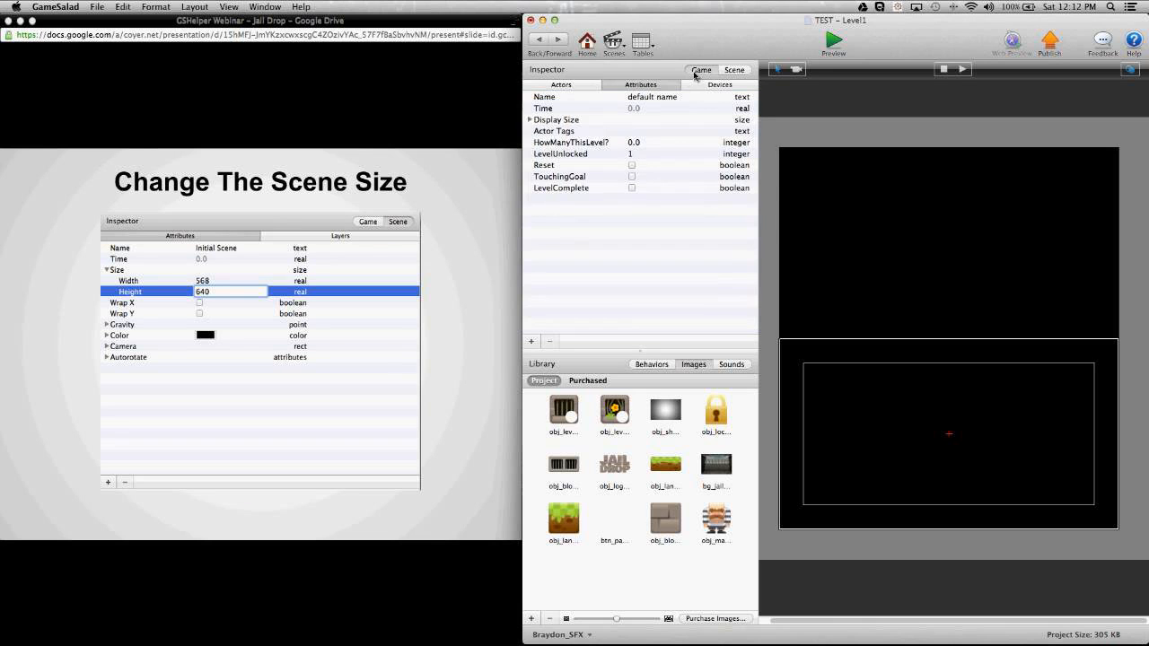
left_click(581, 88)
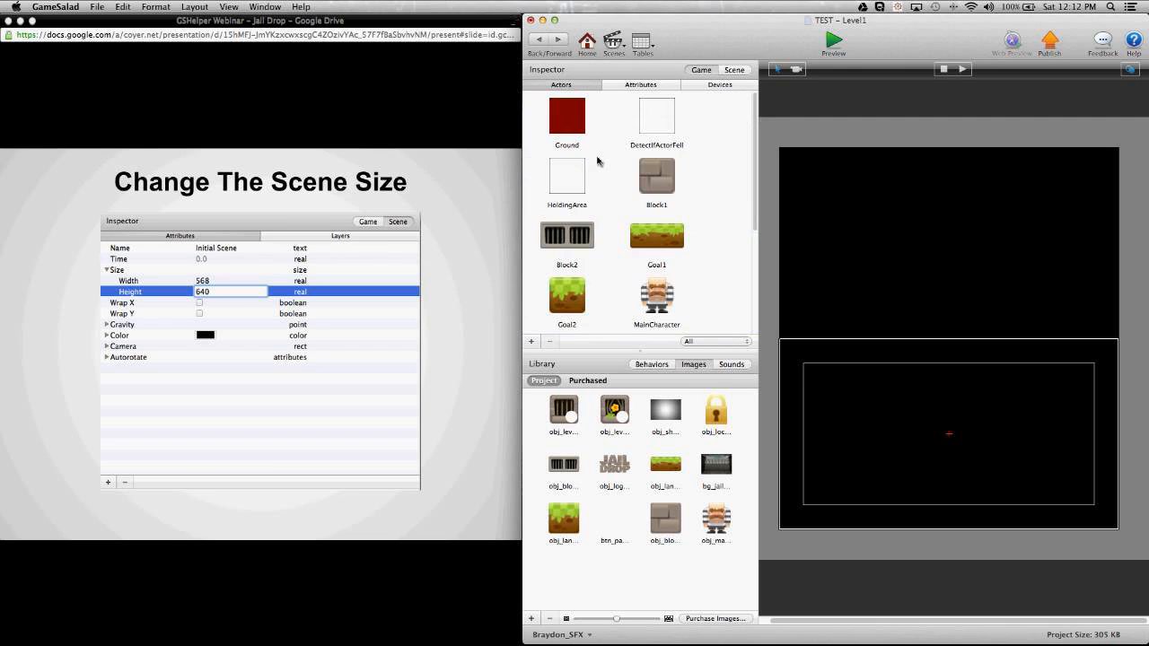
double_click(566, 126)
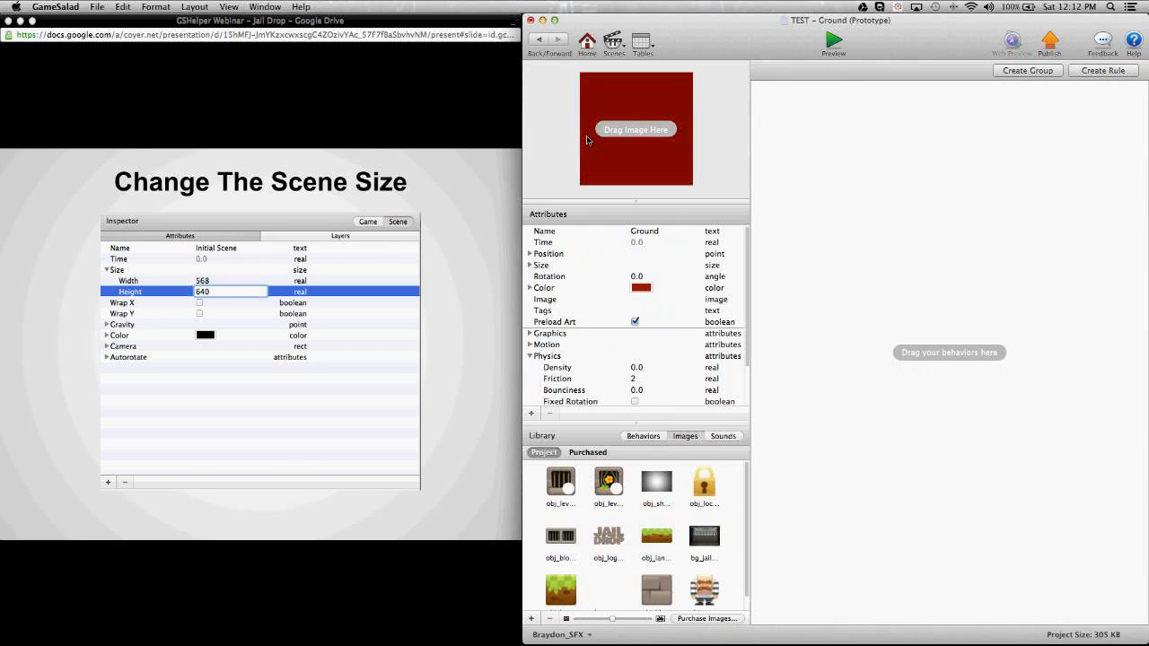
left_click(399, 185)
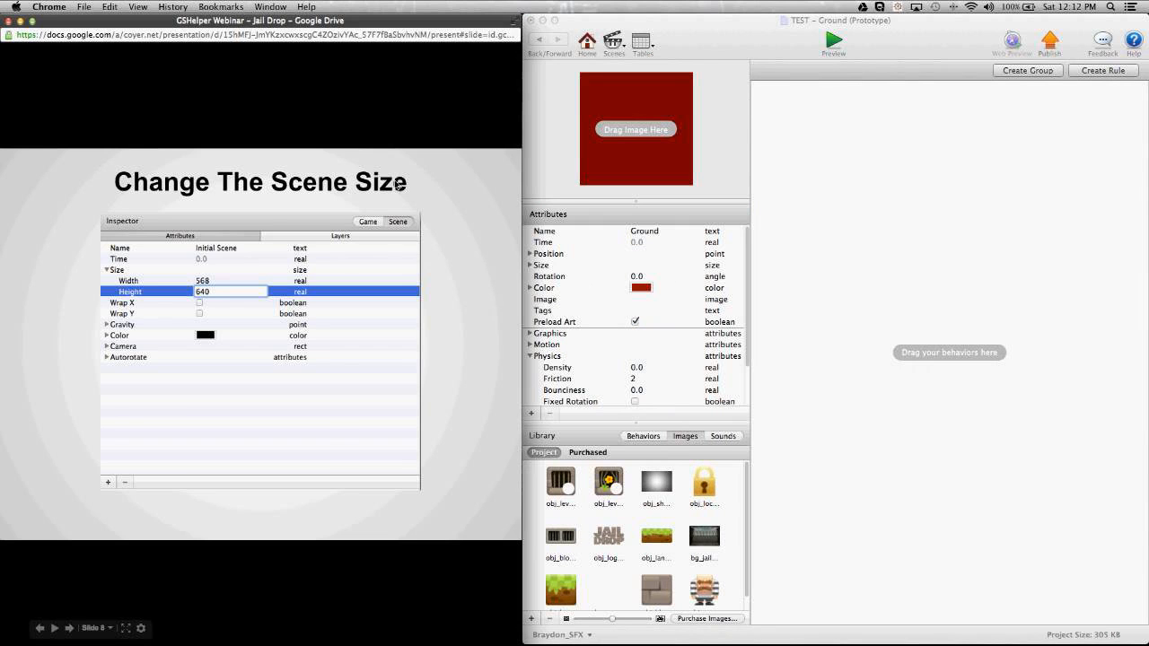
left_click(397, 185)
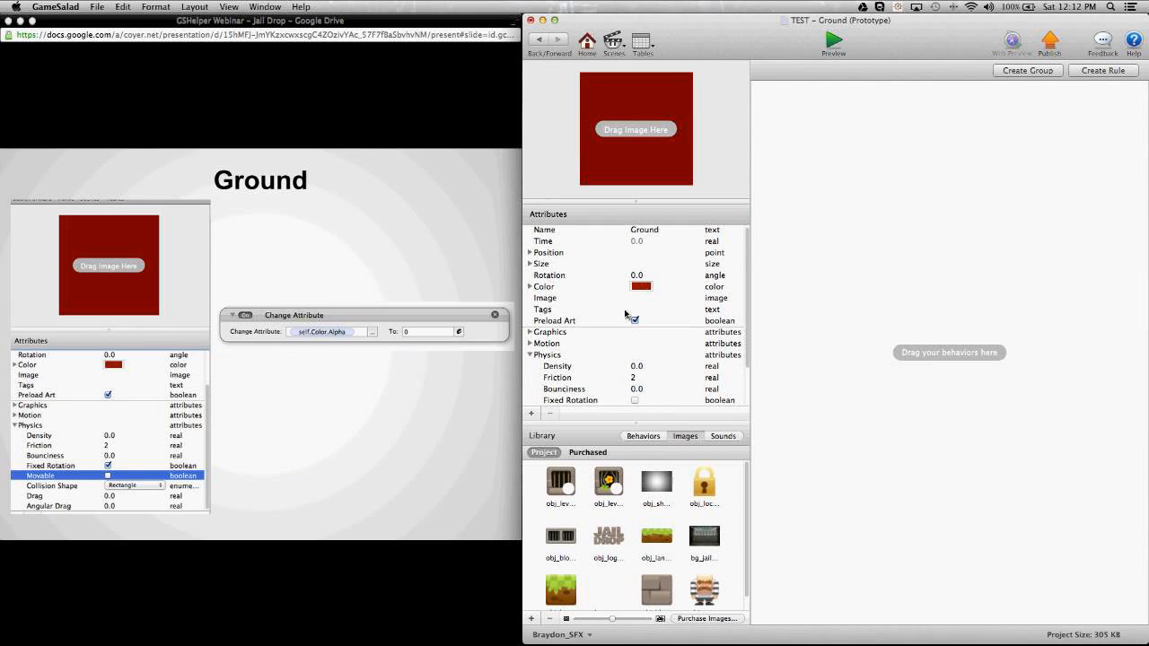
scroll(633, 324, "down", 3)
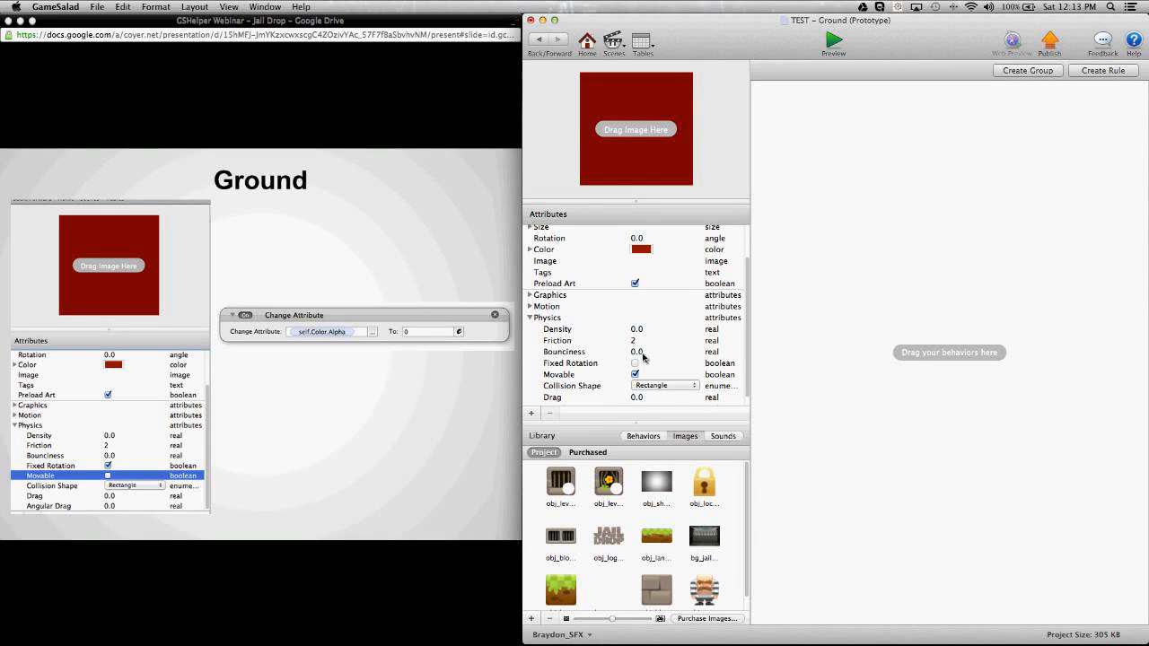
Review the game attributes from the Level1 scene and reopen the Ground actor for editing
left_click(537, 40)
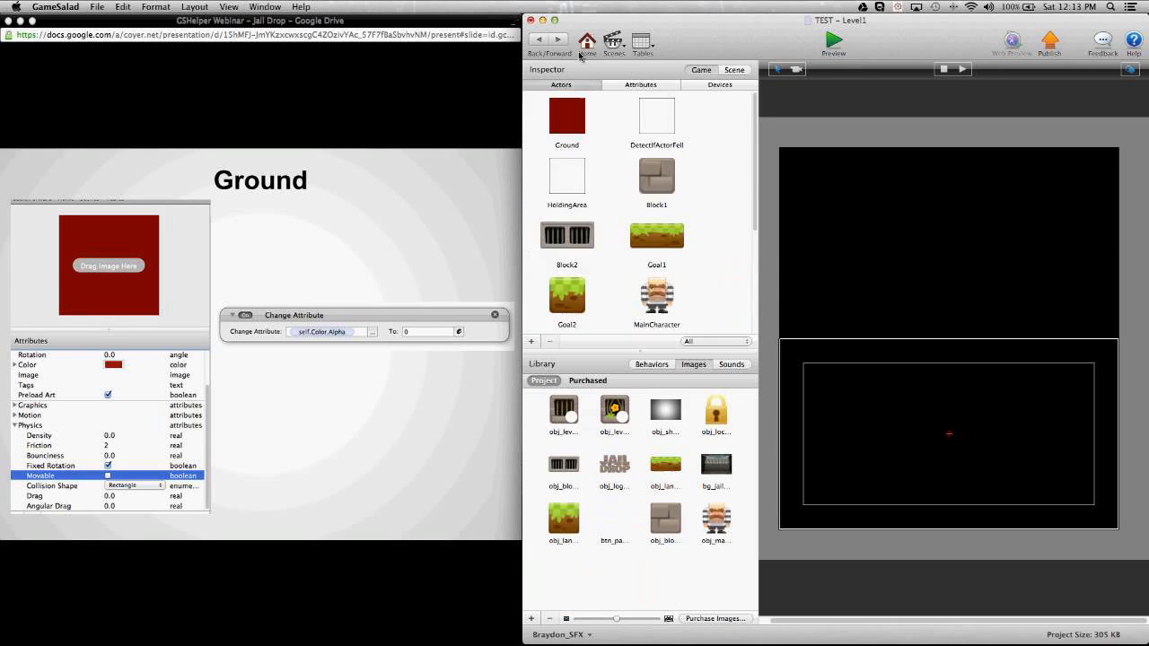
left_click(630, 86)
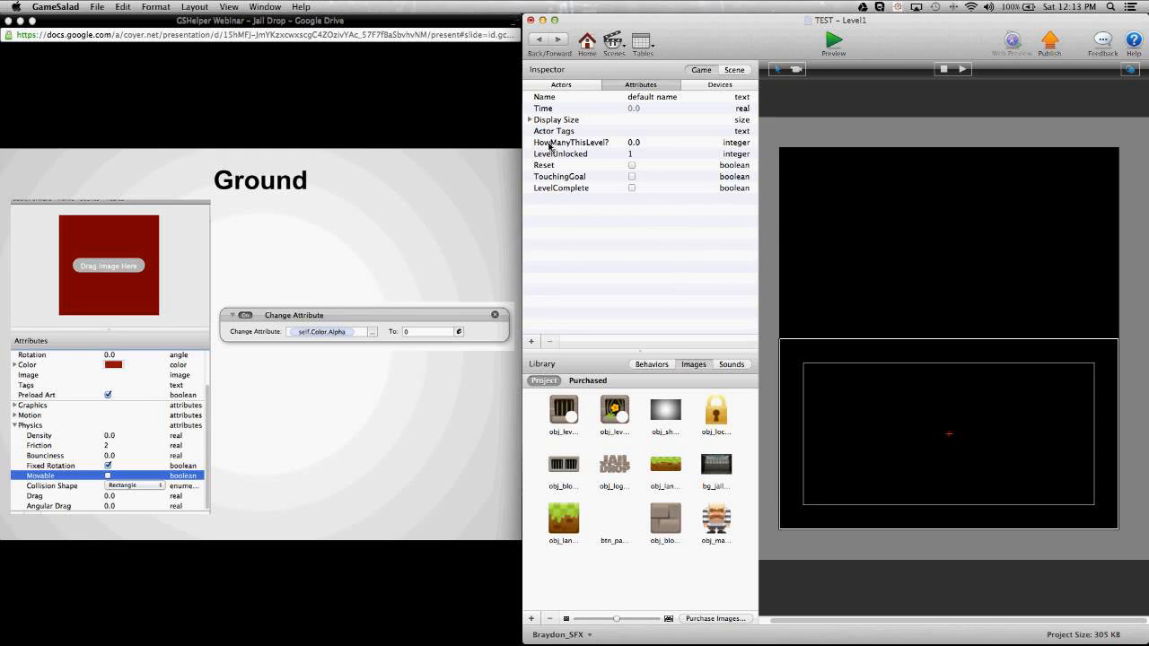
left_click(559, 81)
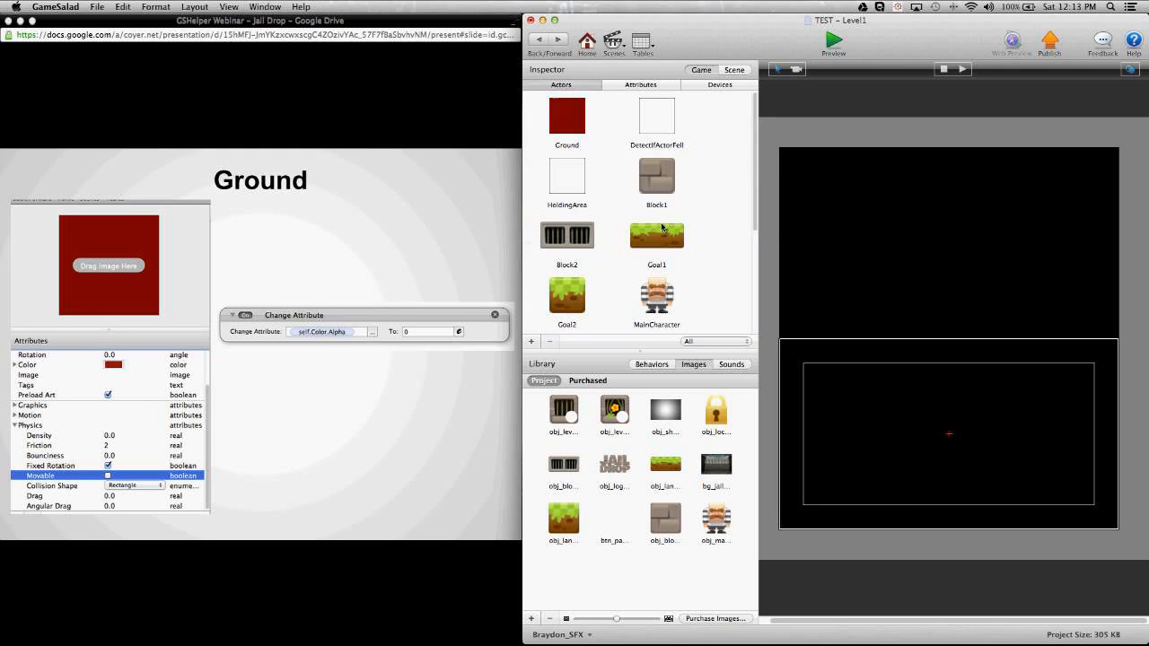
left_click(567, 131)
double_click(568, 131)
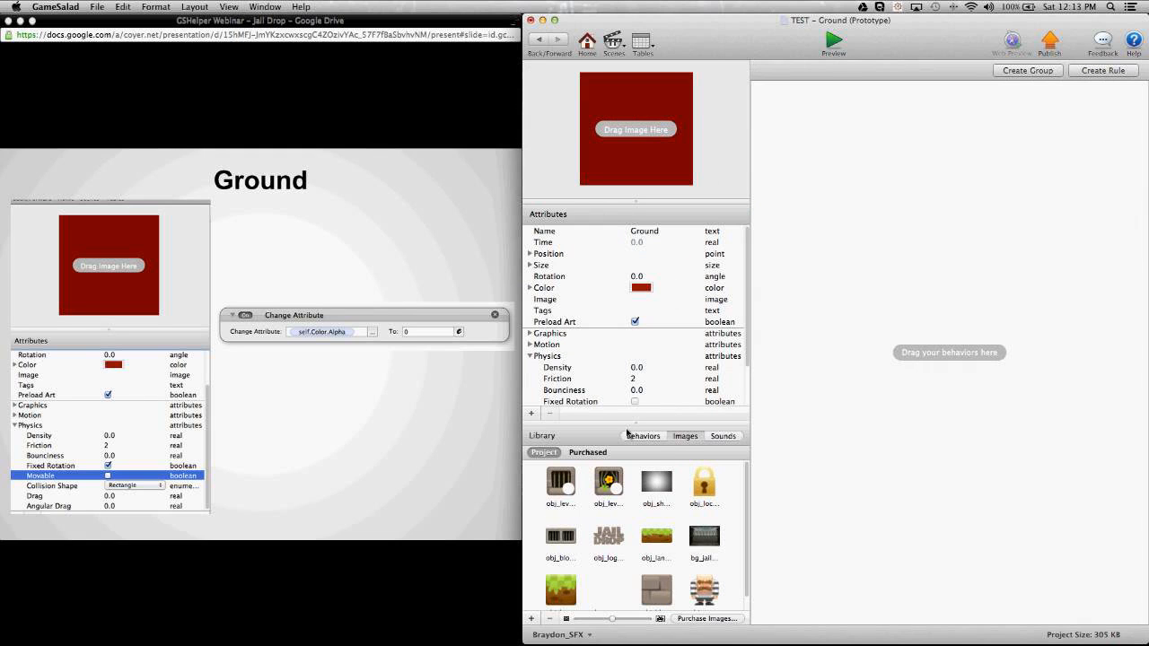
Add a Change Attribute behavior from the standard behaviors to the Ground actor
left_click(644, 438)
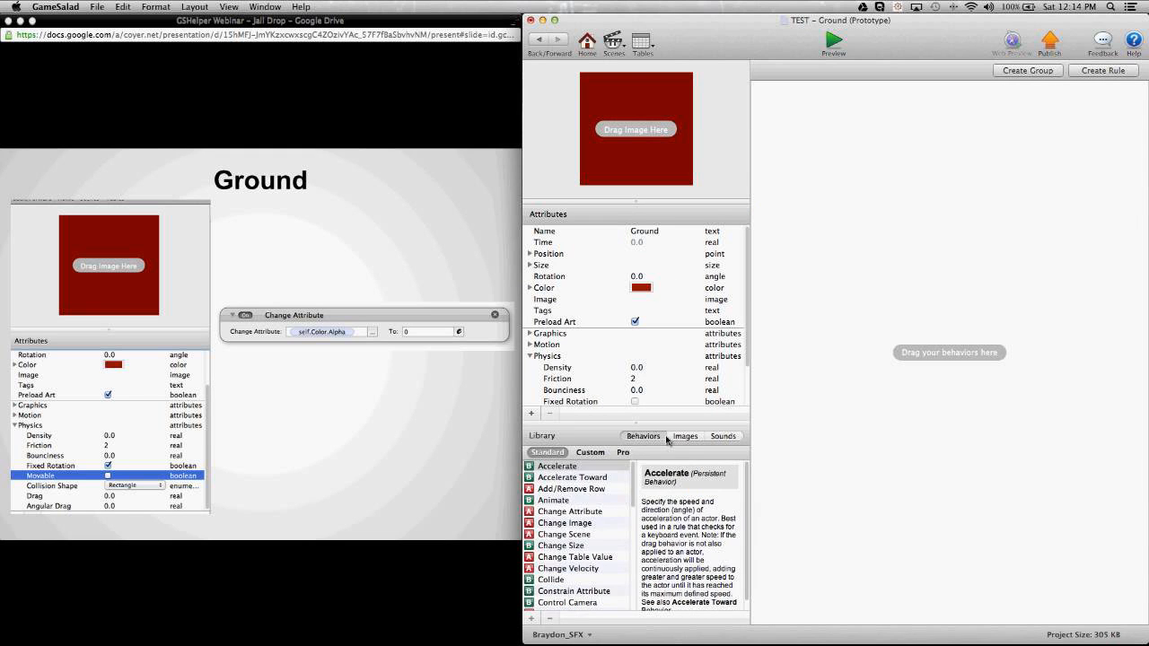
left_click(671, 438)
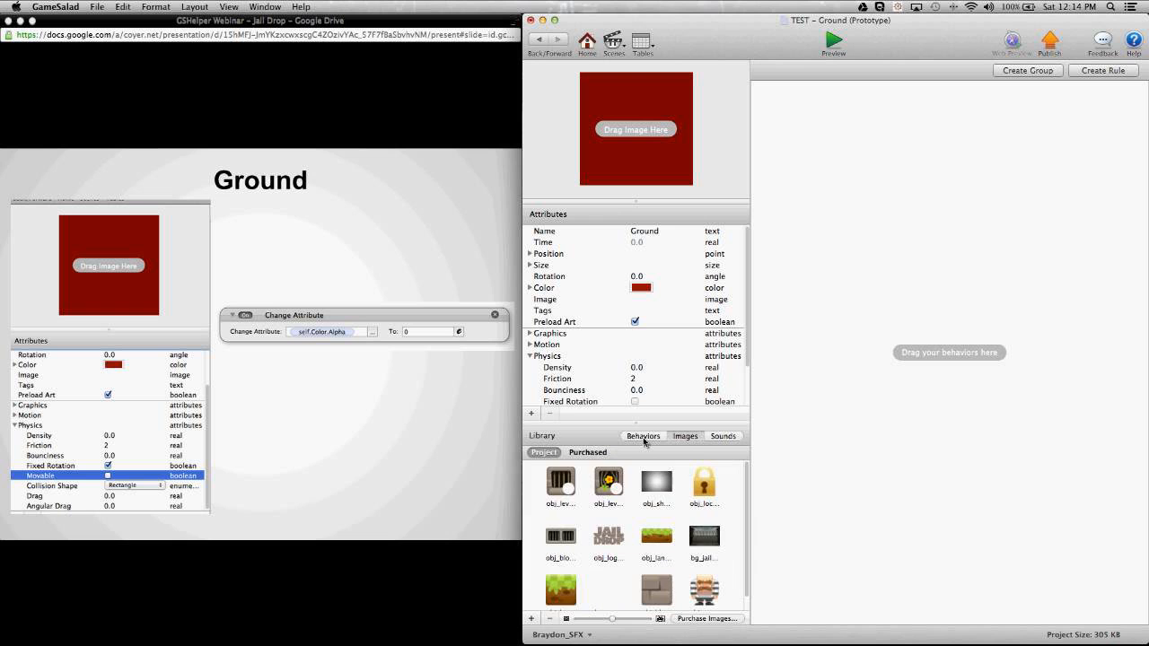
left_click(644, 438)
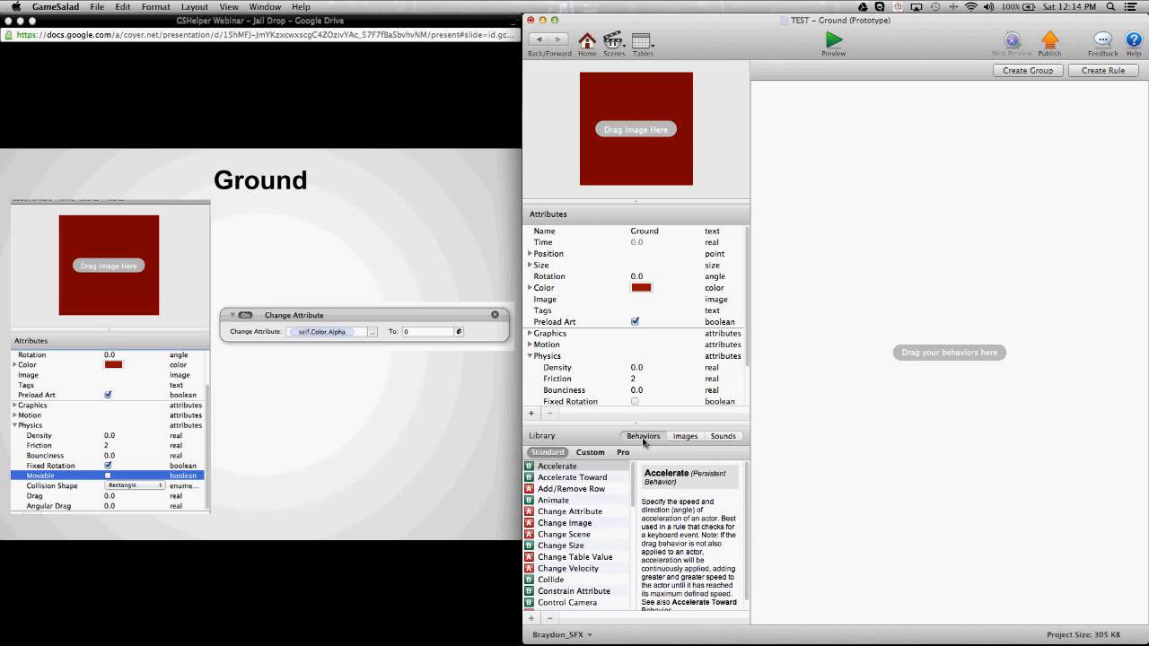
left_click_drag(575, 513, 577, 514)
left_click(577, 514)
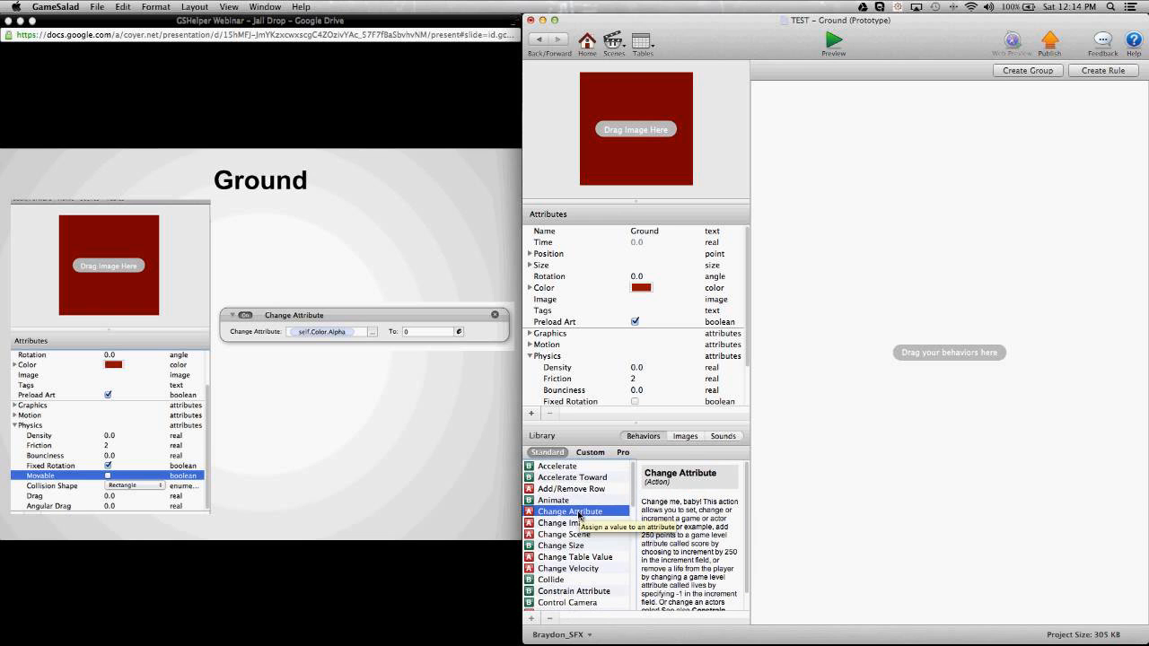
left_click_drag(582, 515, 893, 288)
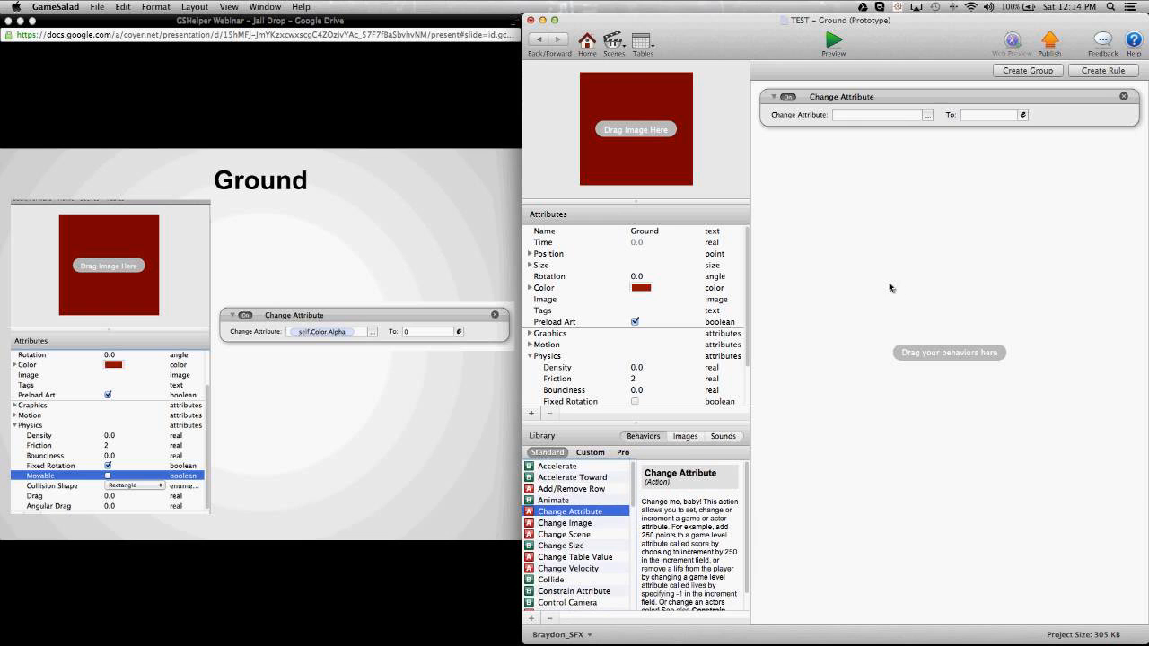
Configure the Ground actor's Change Attribute behavior to set self.Color.Alpha to 0
left_click(927, 113)
left_click_drag(927, 113, 904, 155)
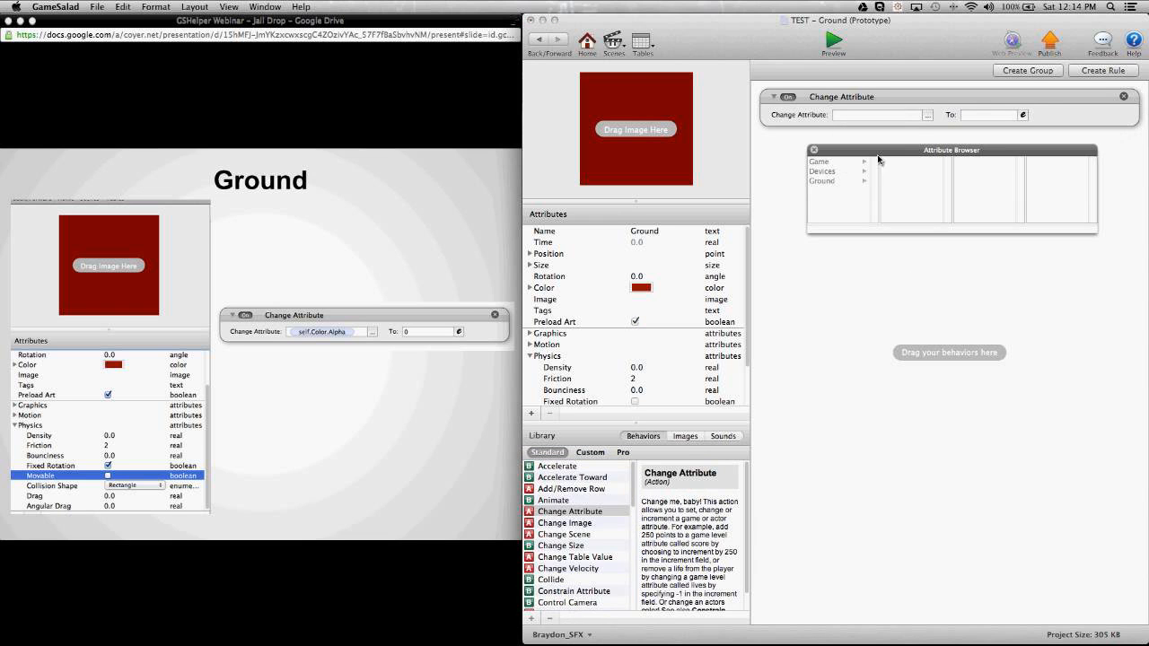
left_click(824, 182)
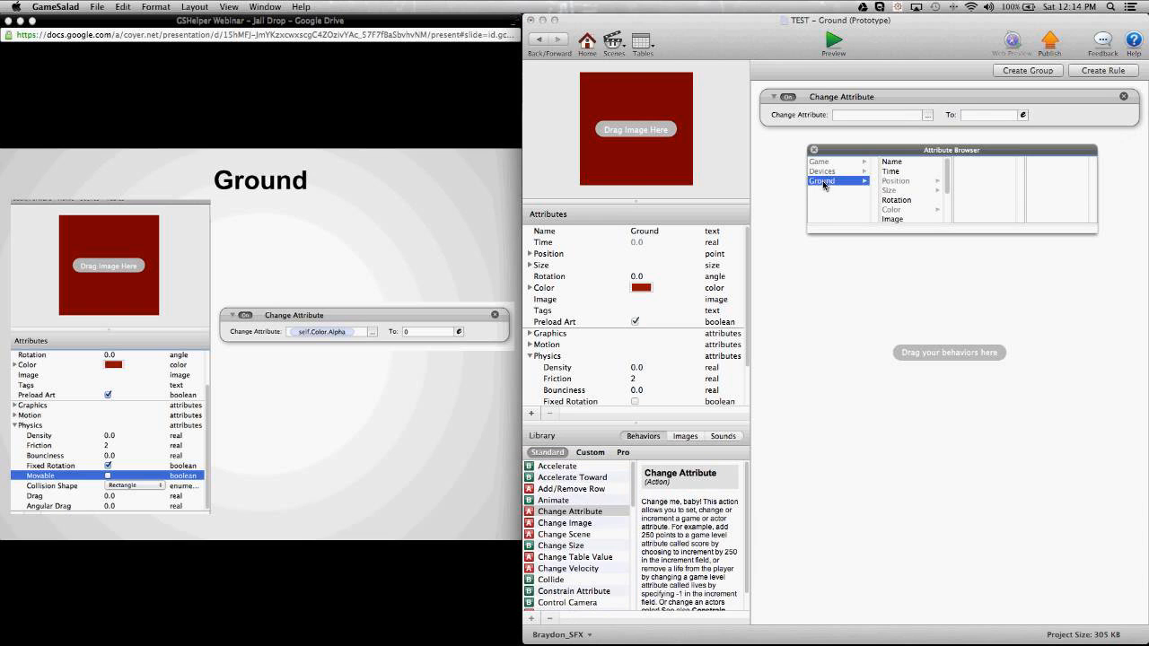
left_click(895, 210)
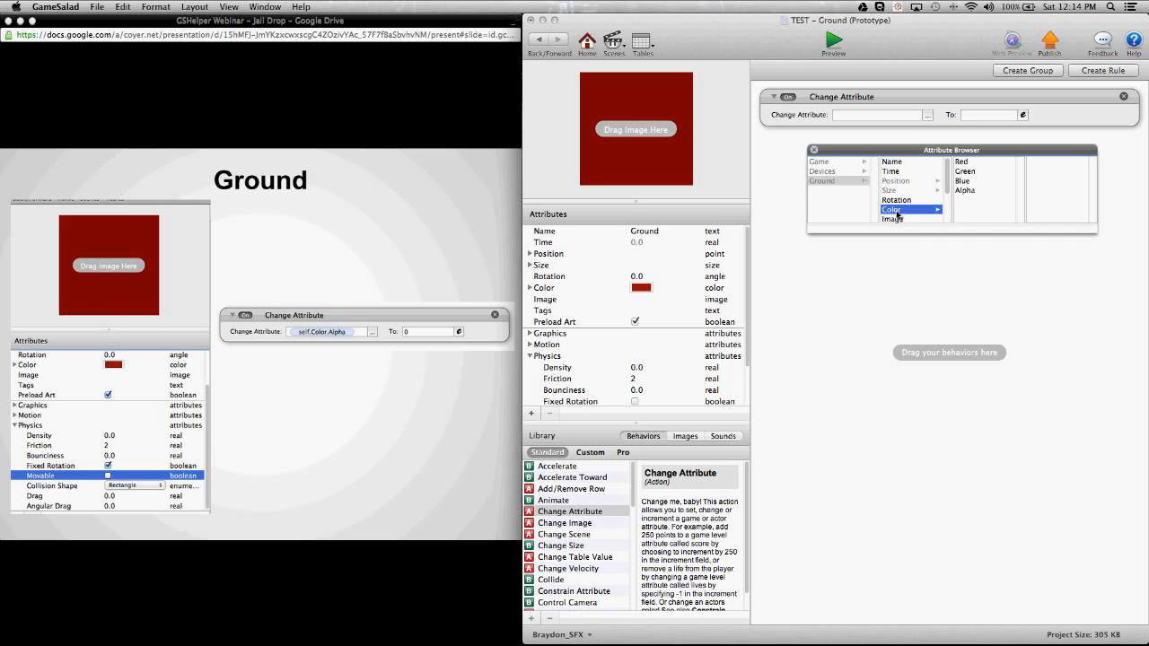
left_click(965, 191)
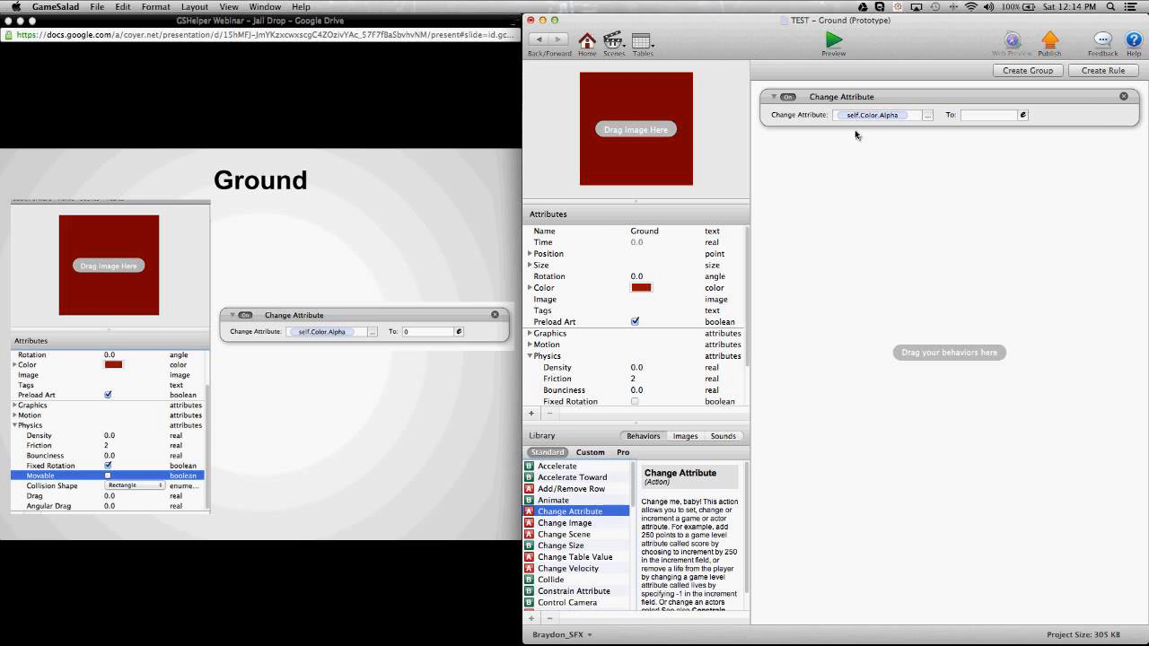
left_click(974, 115)
type("0")
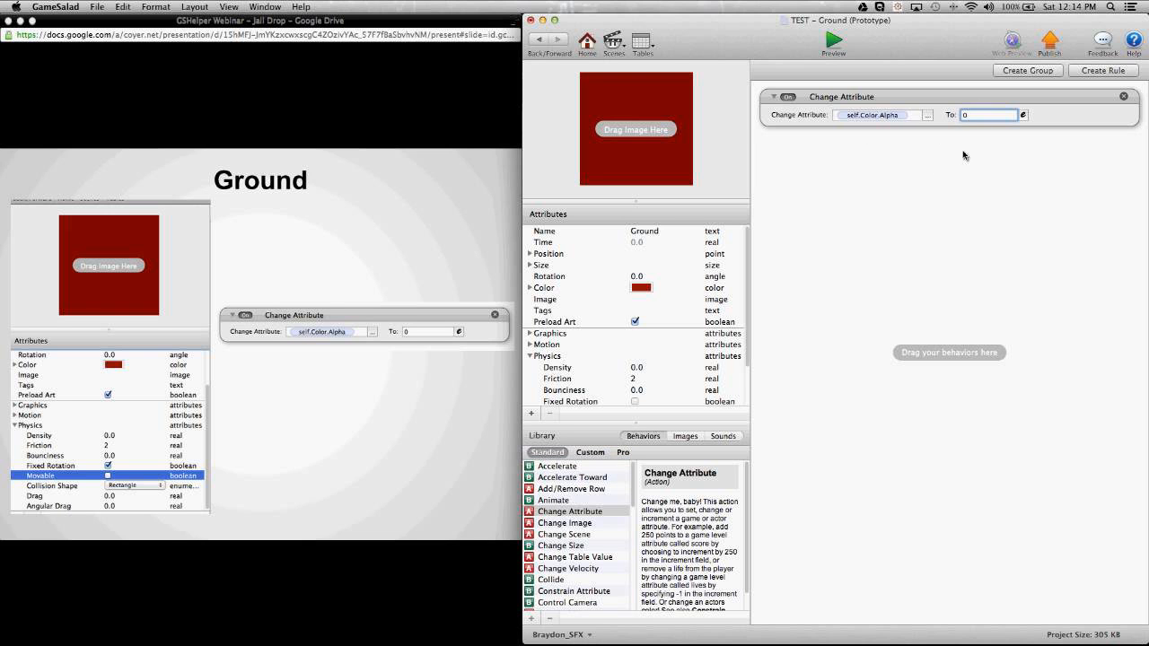
left_click(950, 264)
Expand the Ground actor's Color attribute and set its Alpha to 0
left_click(531, 288)
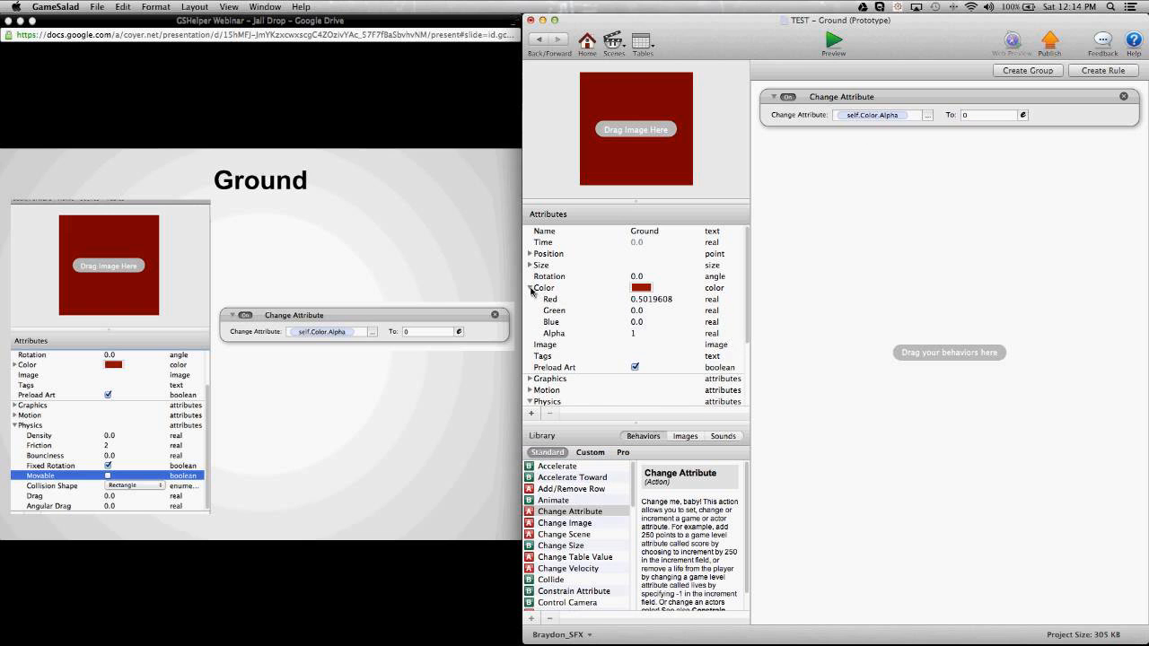
left_click(635, 334)
type("0")
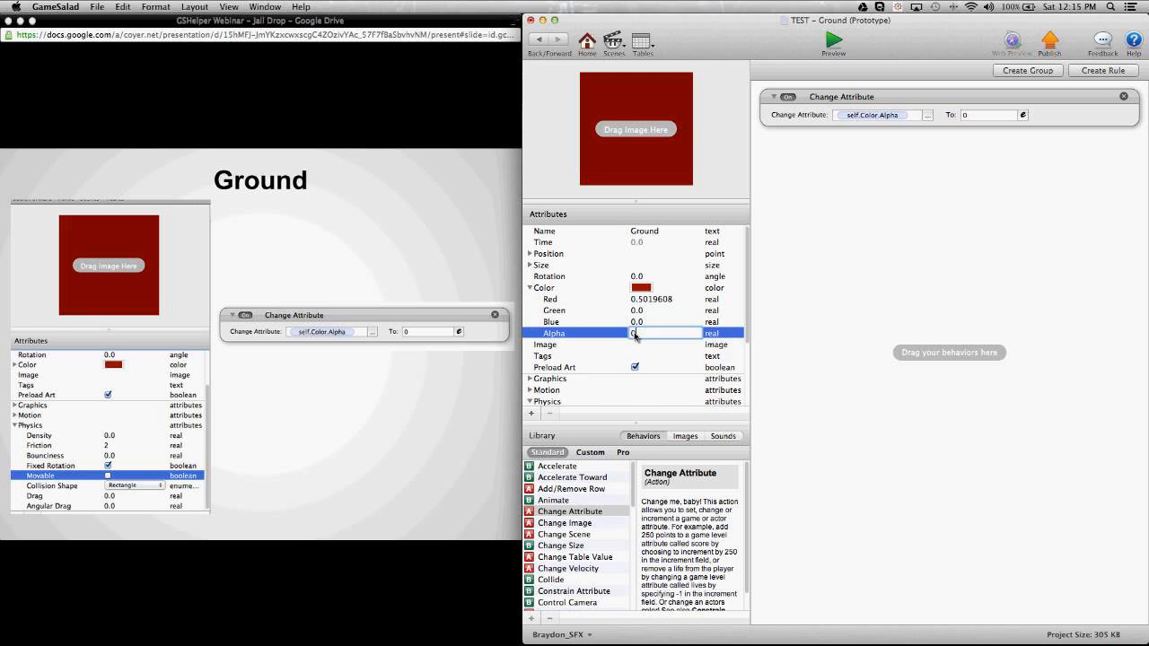
key("Tab")
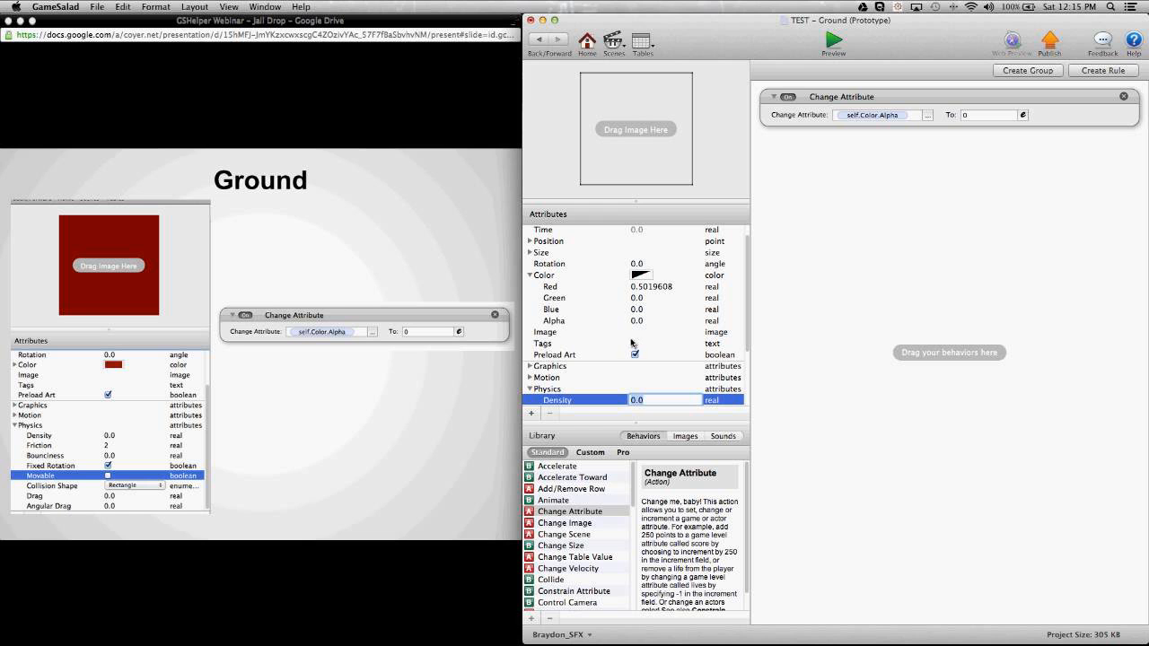
left_click(920, 159)
Restore the Ground actor's Color Alpha attribute to 1
double_click(637, 320)
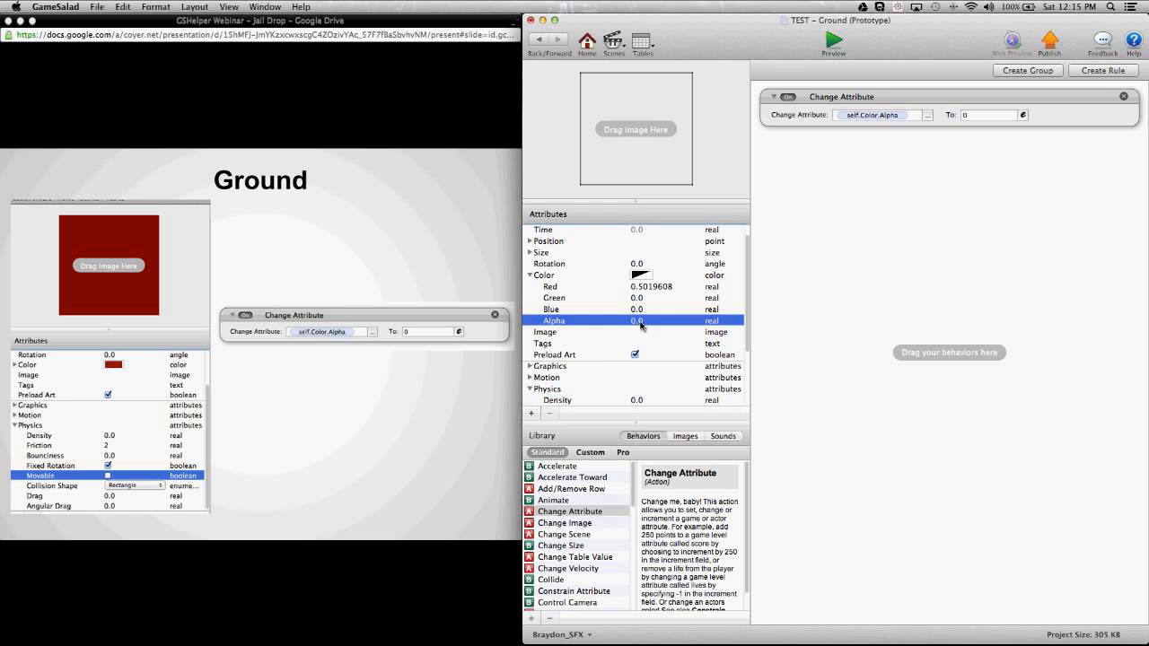
type("1")
key("Return")
left_click(790, 331)
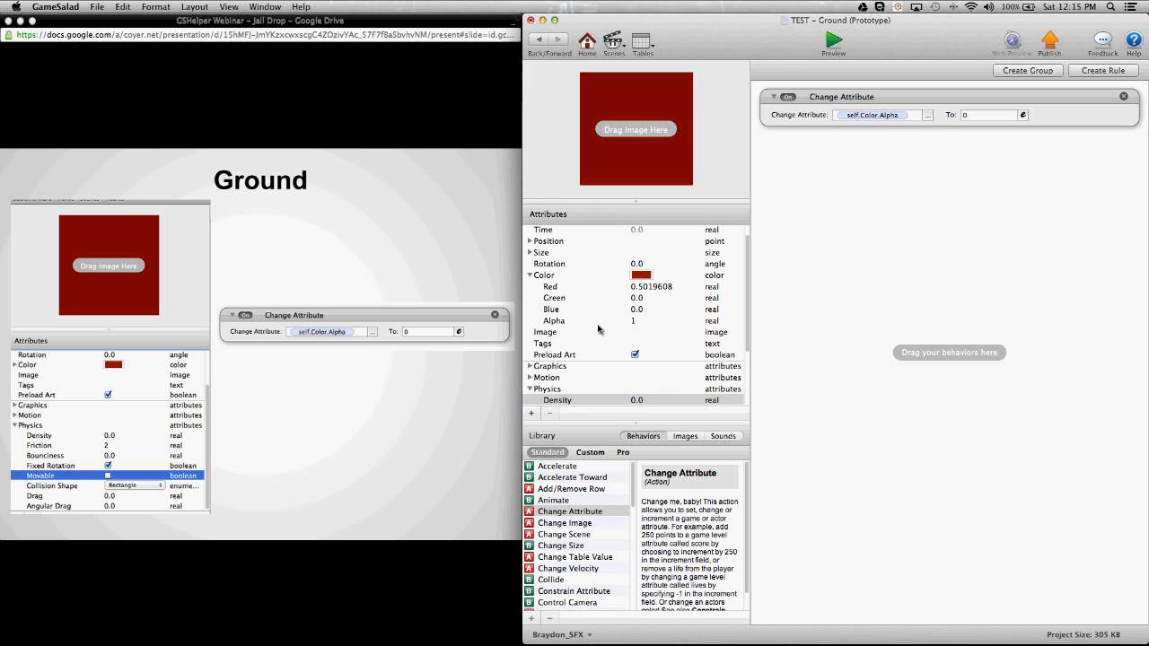
Advance the Chrome presentation to the "Block 1" slide, and open the Block1 actor for editing in GameSalad
left_click(408, 331)
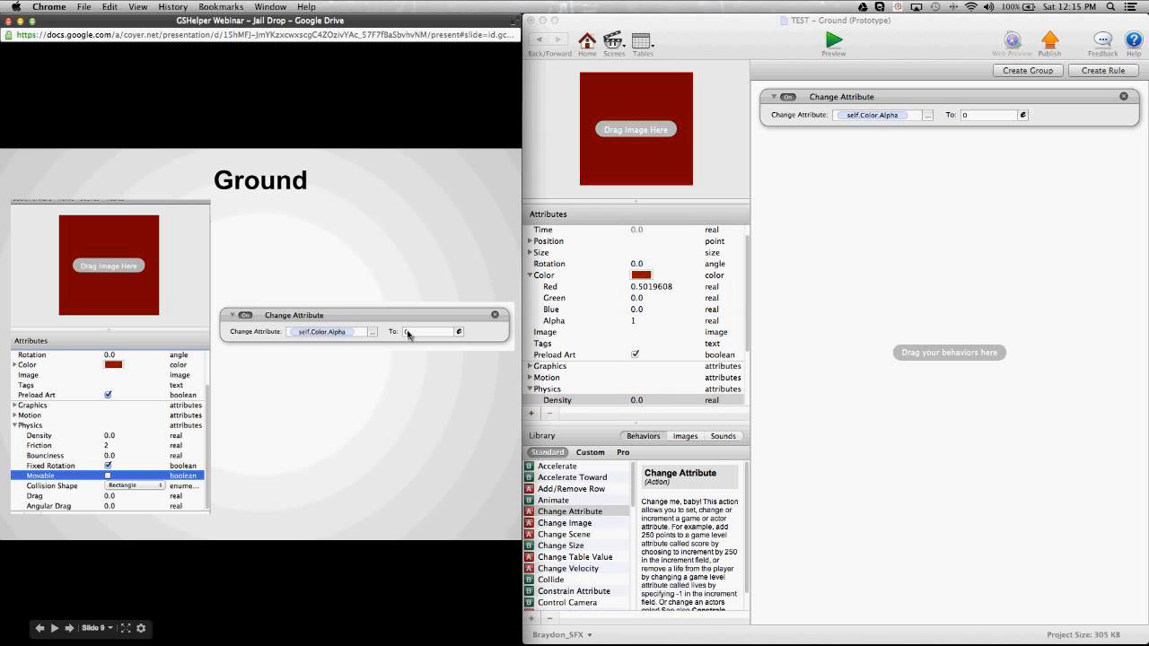
left_click(408, 334)
left_click(806, 320)
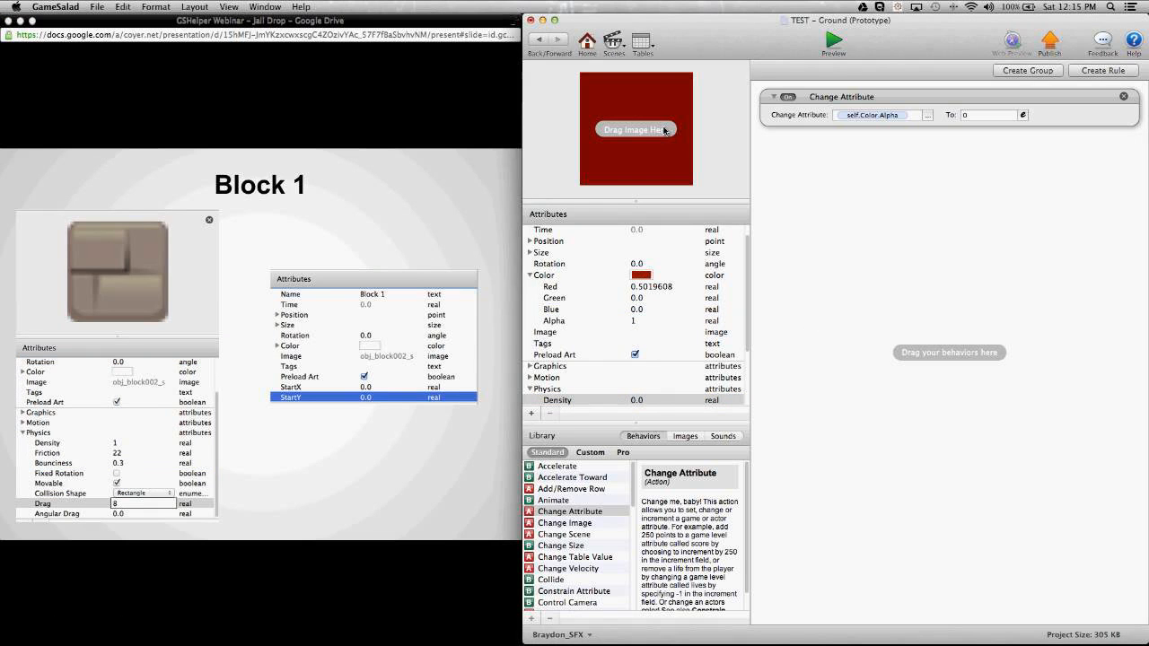
left_click(541, 41)
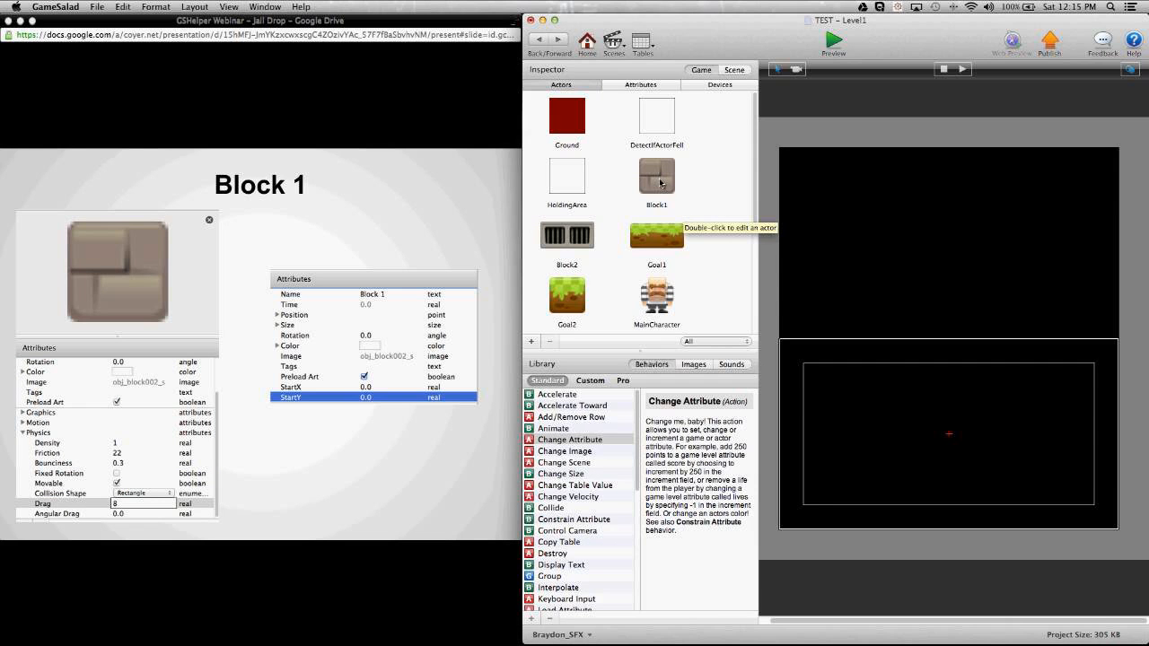
double_click(661, 183)
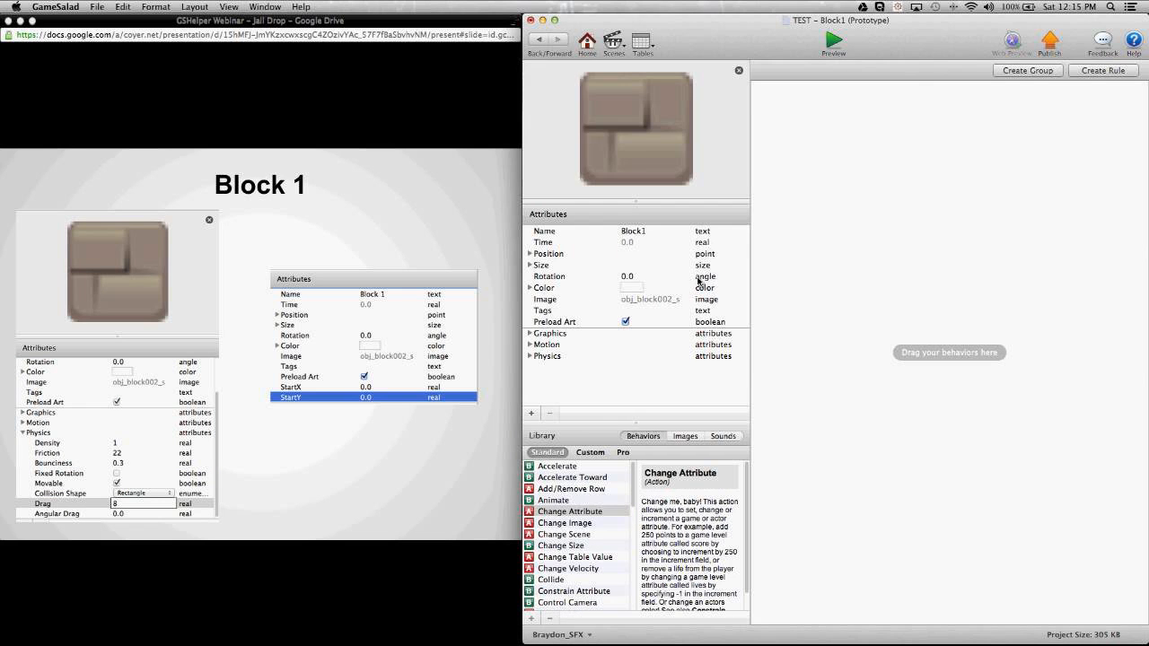
Set Block1's physics attributes to Friction 22, Bounciness 0.3 and Drag 8
left_click(531, 356)
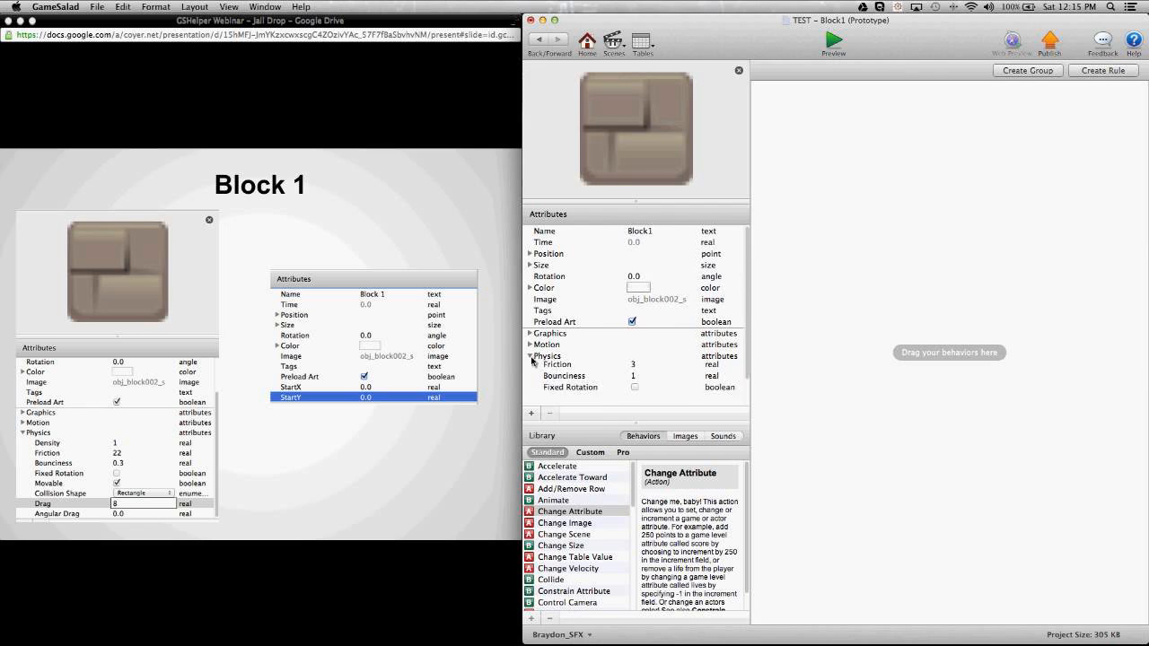
scroll(604, 365, "down", 2)
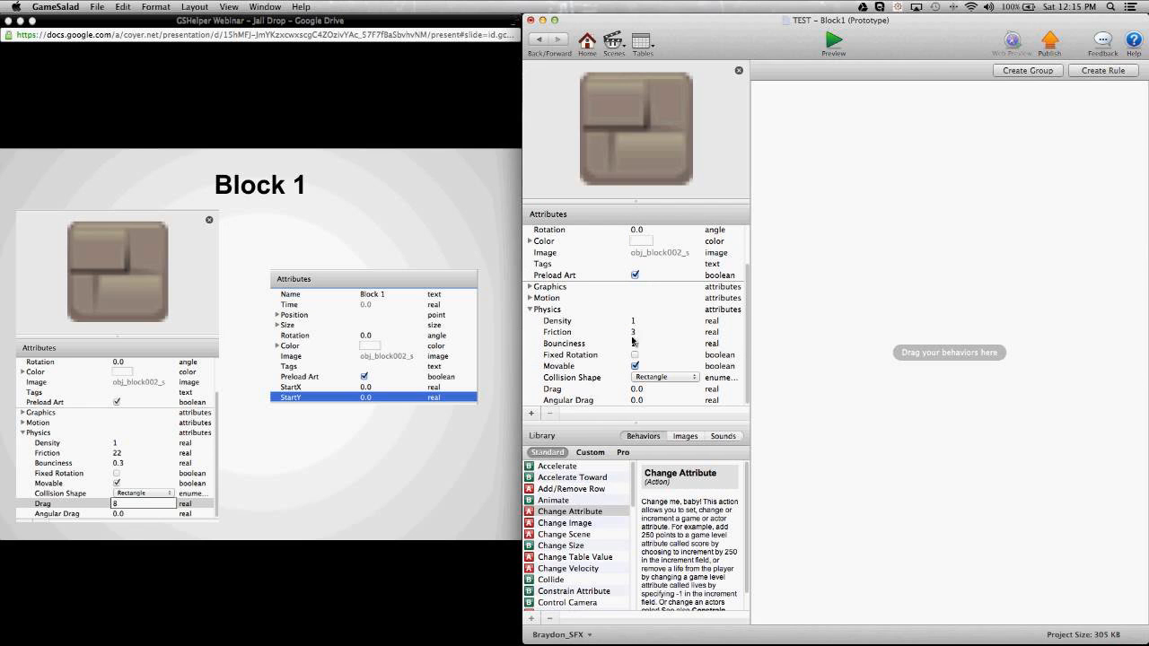
left_click(633, 333)
left_click(632, 333)
type("22")
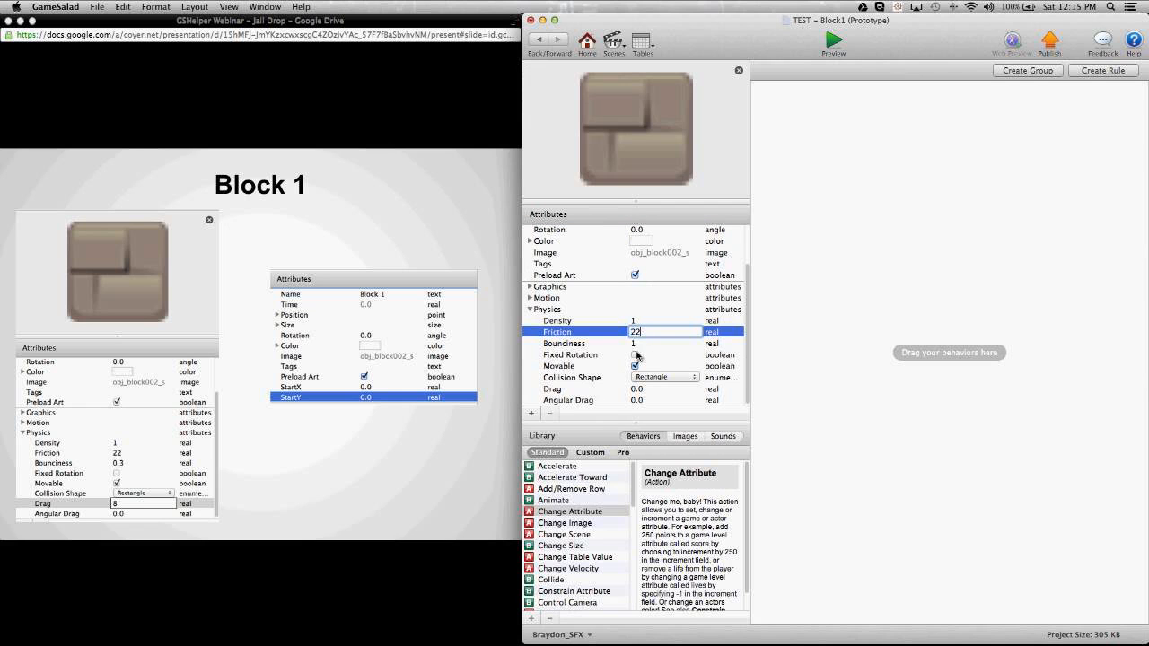
key("Tab")
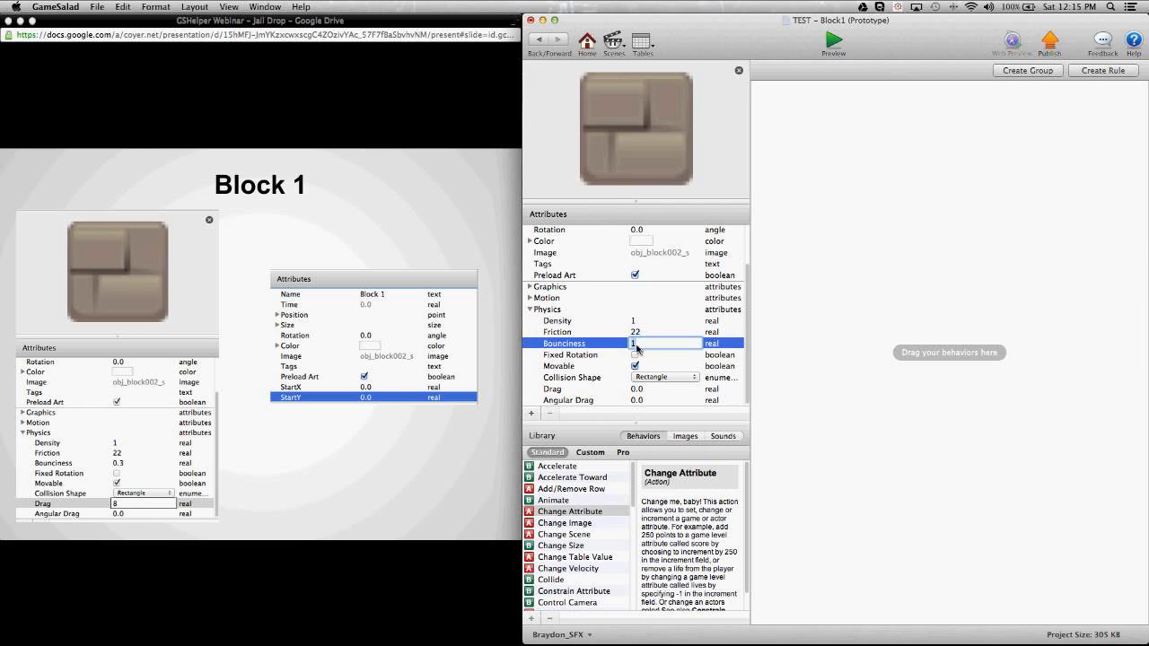
type("0.3")
key("Tab")
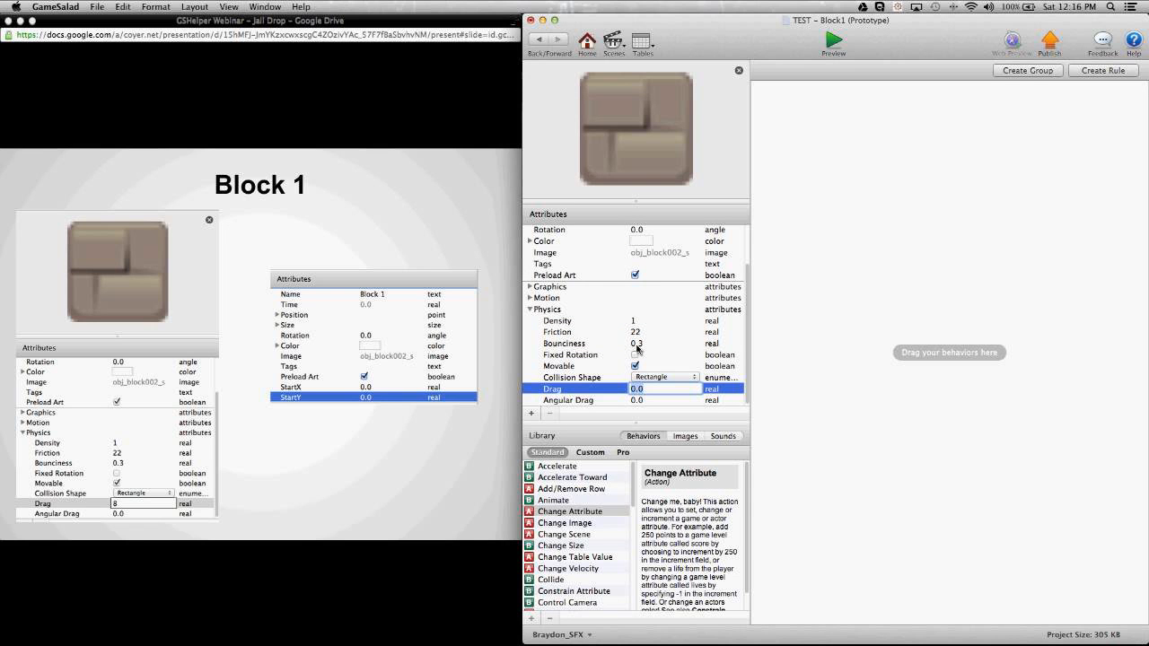
type("8")
key("Tab")
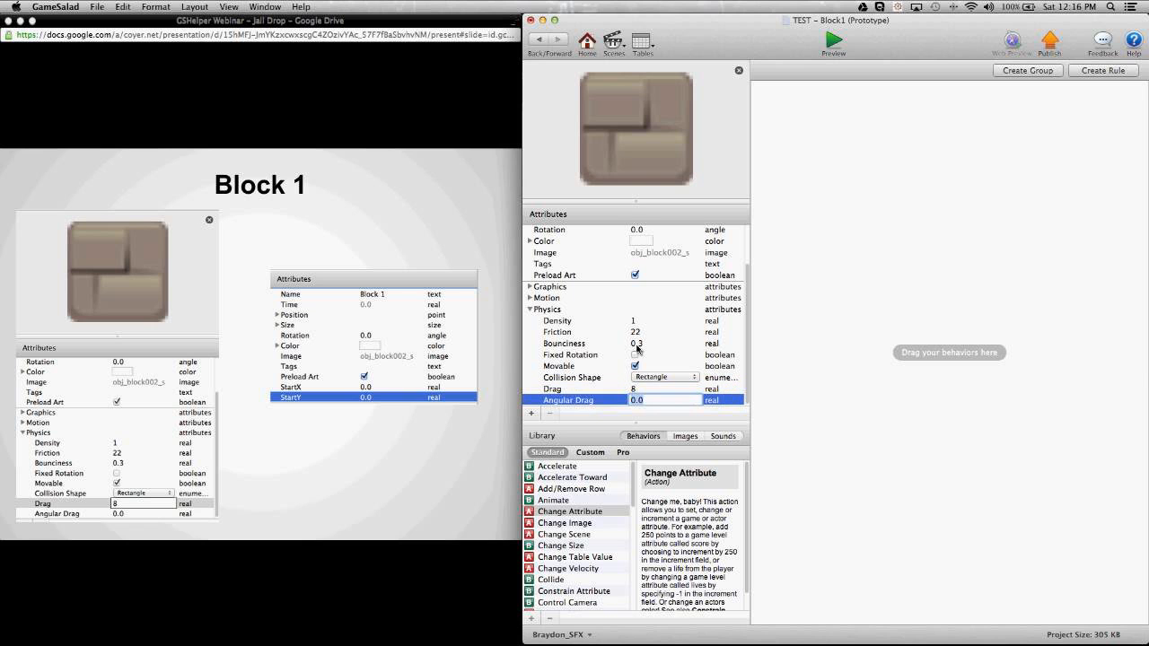
left_click(634, 365)
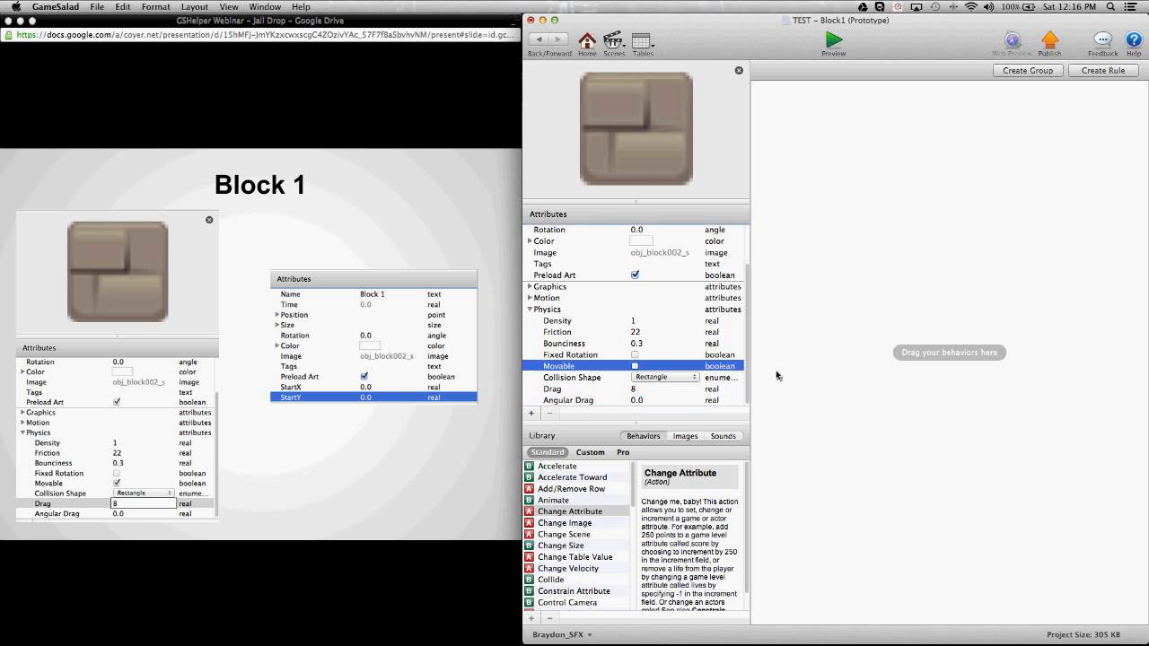
left_click(777, 372)
left_click(636, 367)
left_click(862, 366)
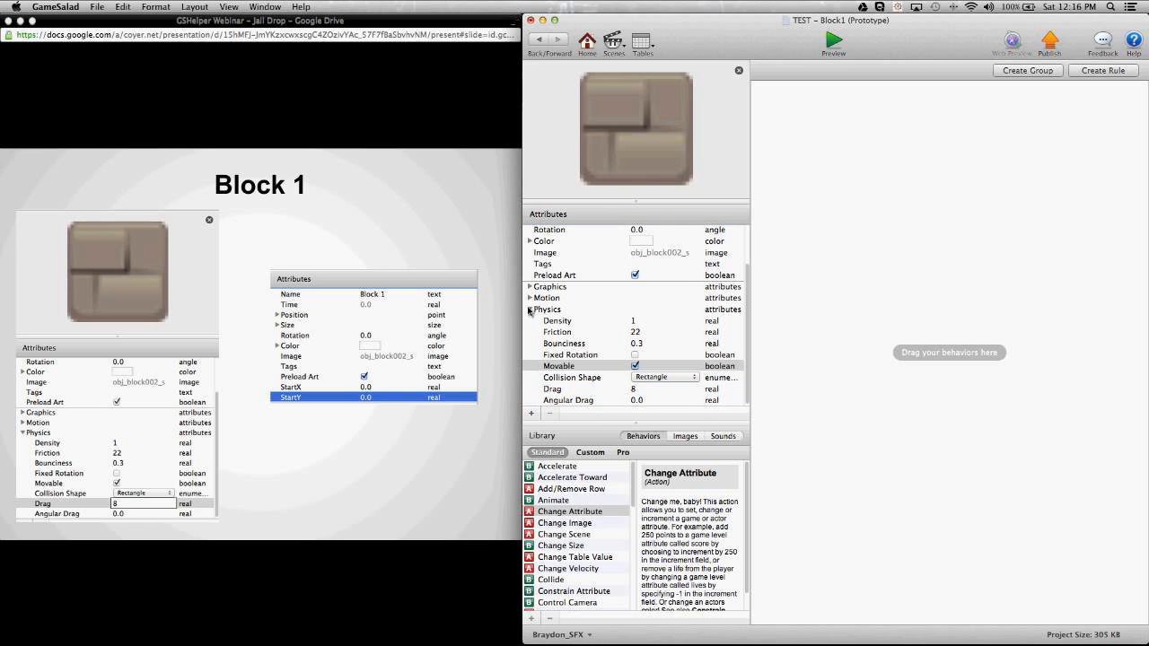
Review Block1's physics attributes against the "Block 1" slide and collapse the Physics group
left_click(529, 310)
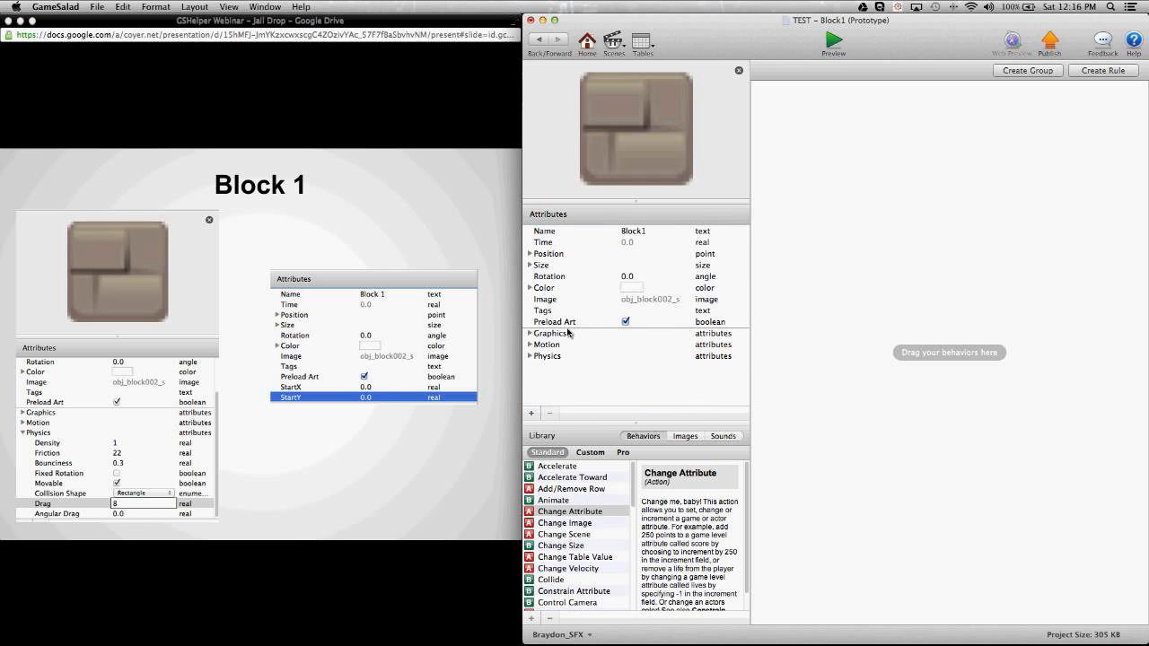
left_click(530, 355)
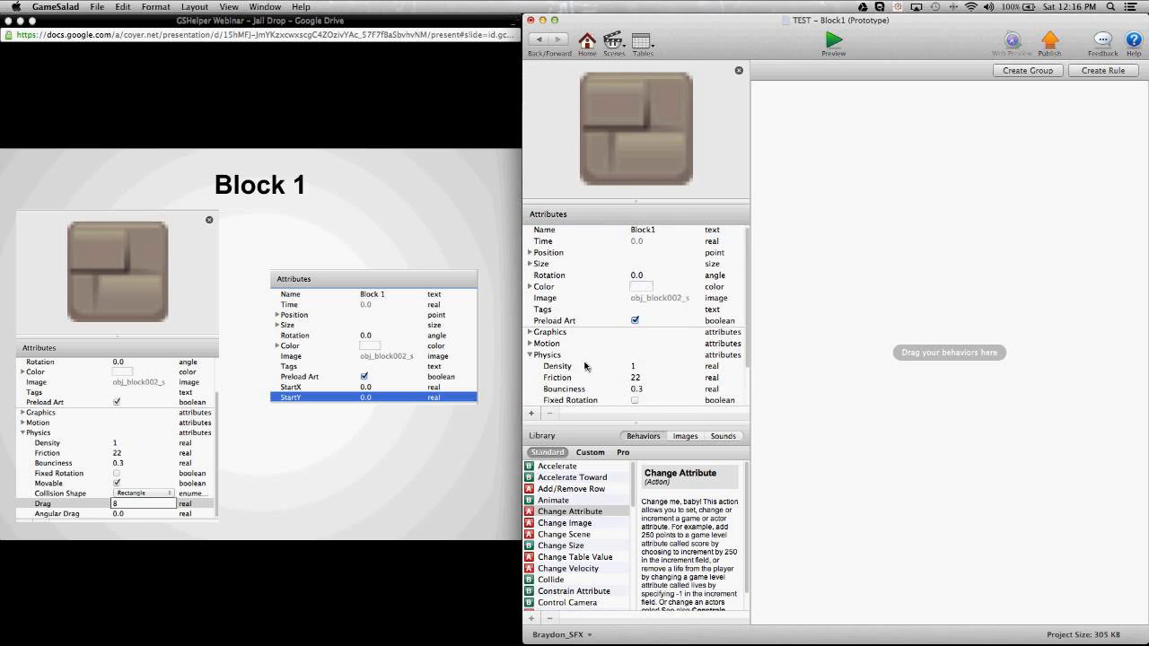
scroll(585, 366, "down", 3)
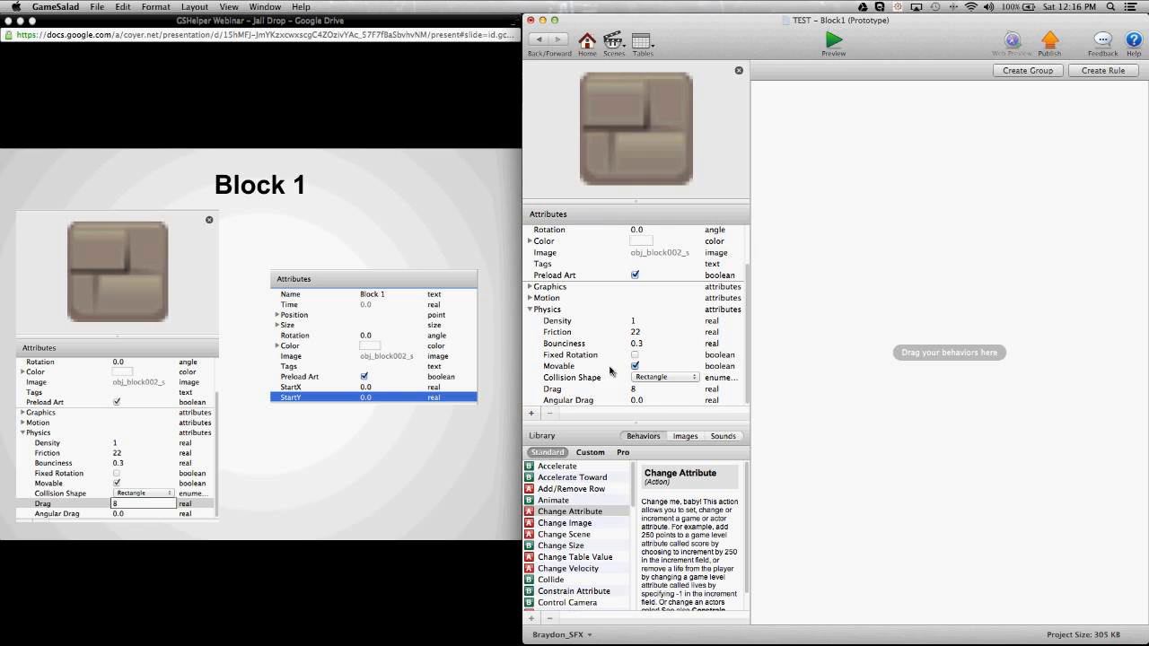
left_click(529, 310)
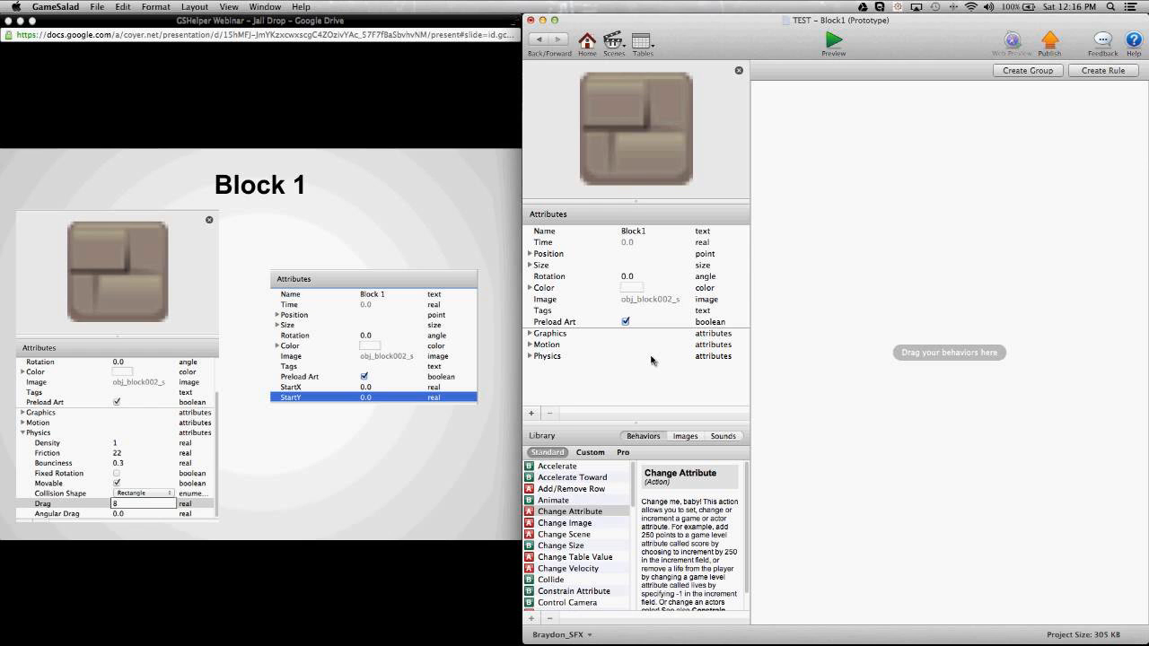
Add two new attributes of type real to the Block1 actor
left_click(532, 413)
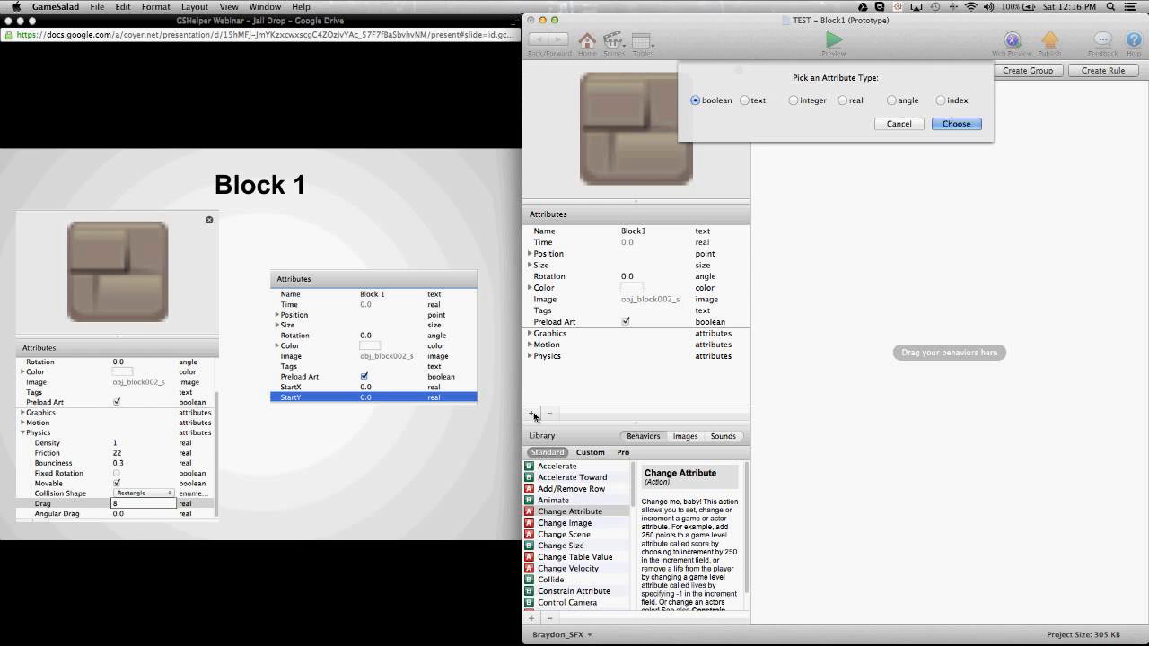
left_click(845, 102)
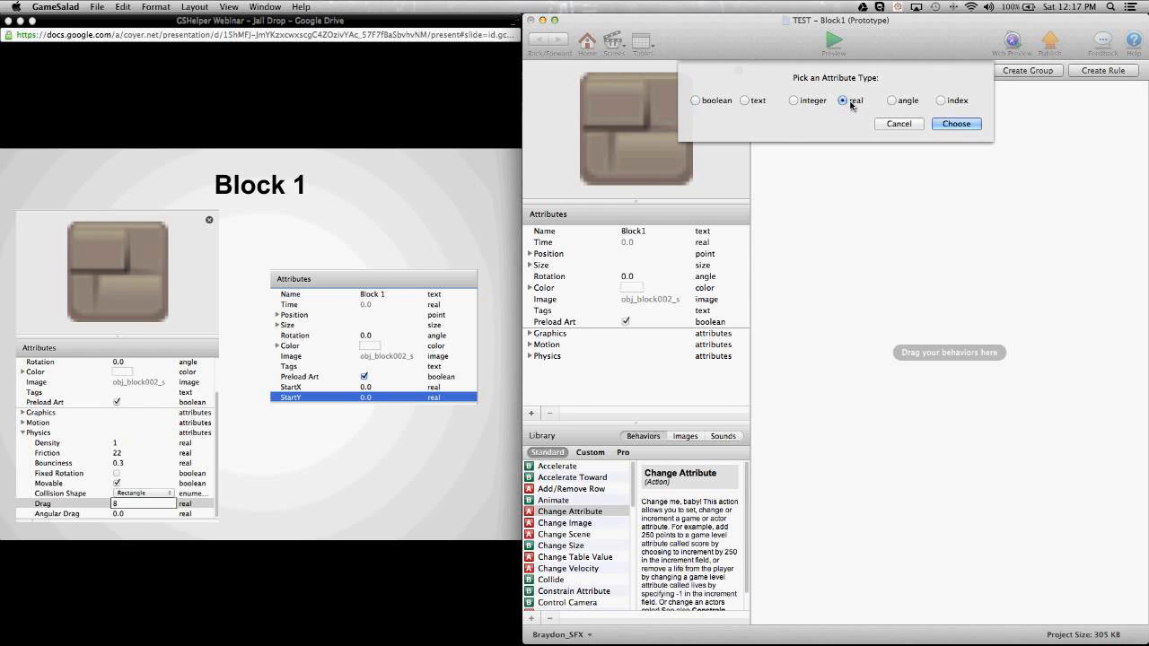
left_click(957, 124)
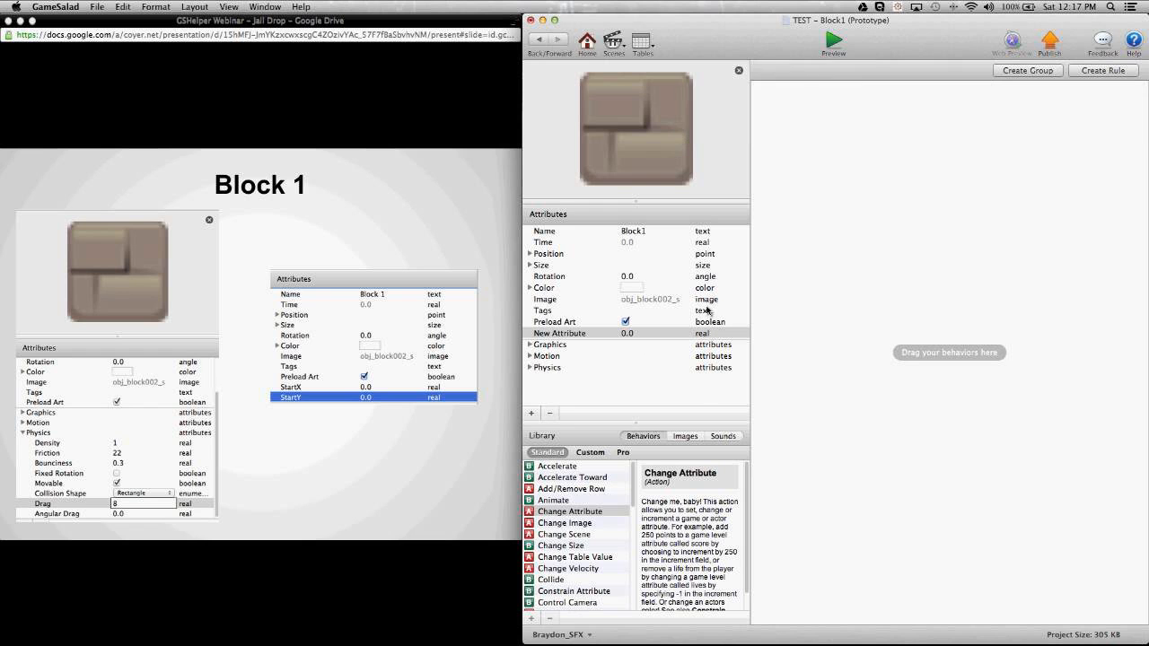
left_click(533, 415)
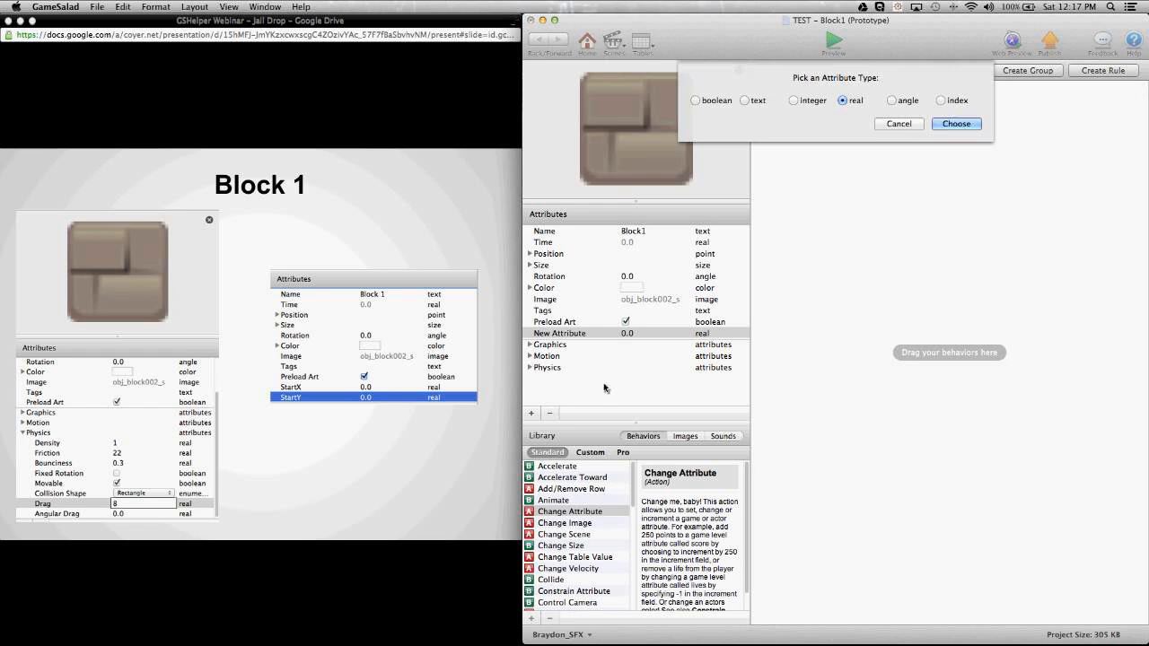
left_click(957, 124)
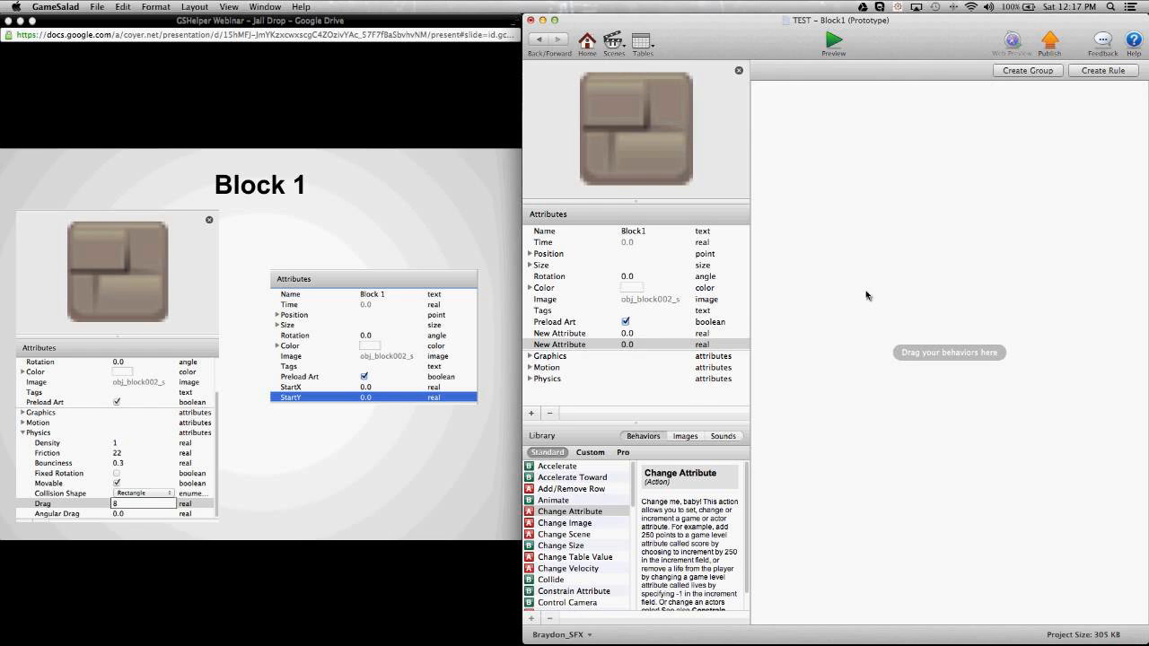
Rename Block1's two new real attributes StartX and StartY
double_click(572, 337)
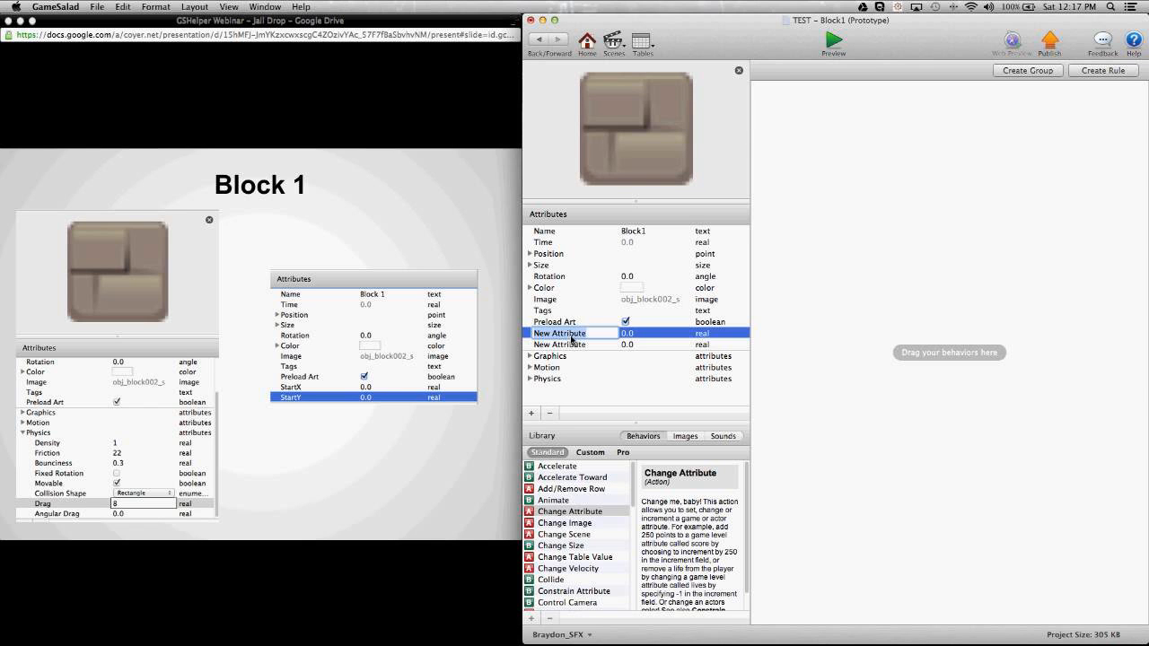
type("StartX")
key("Tab")
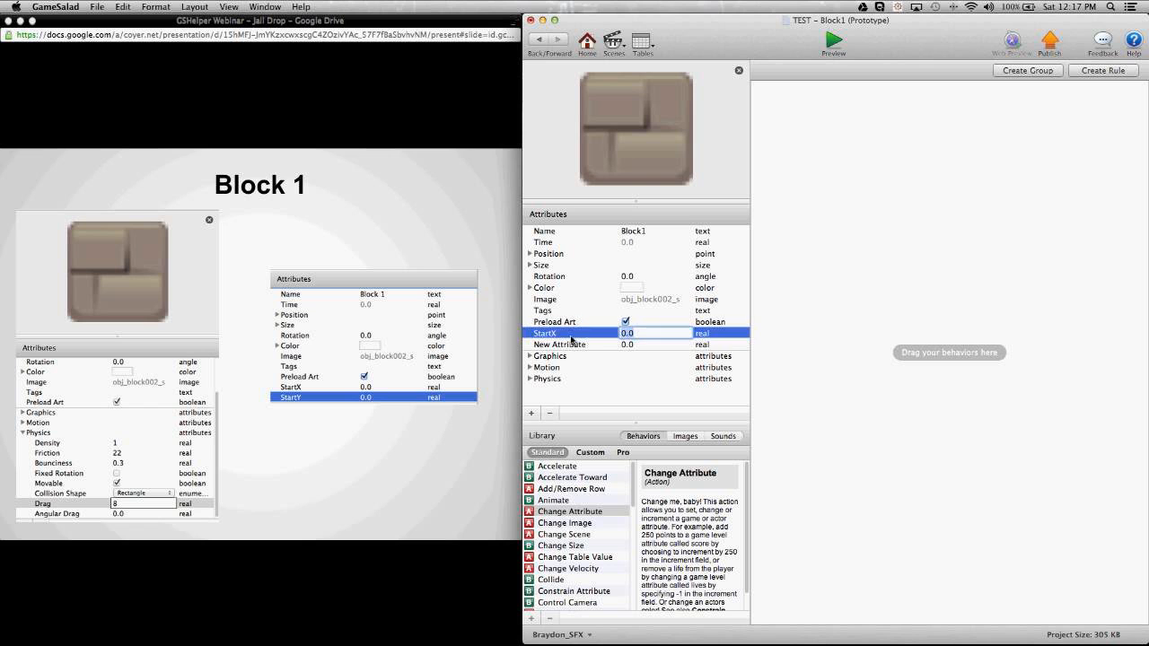
key("Tab")
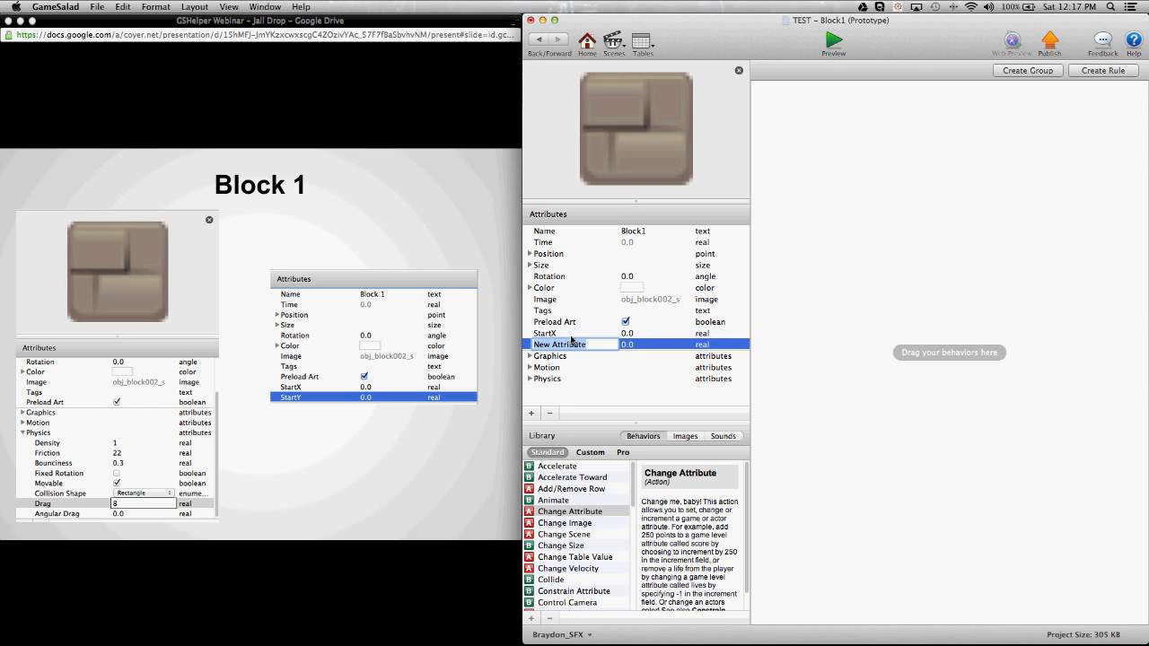
type("StartY")
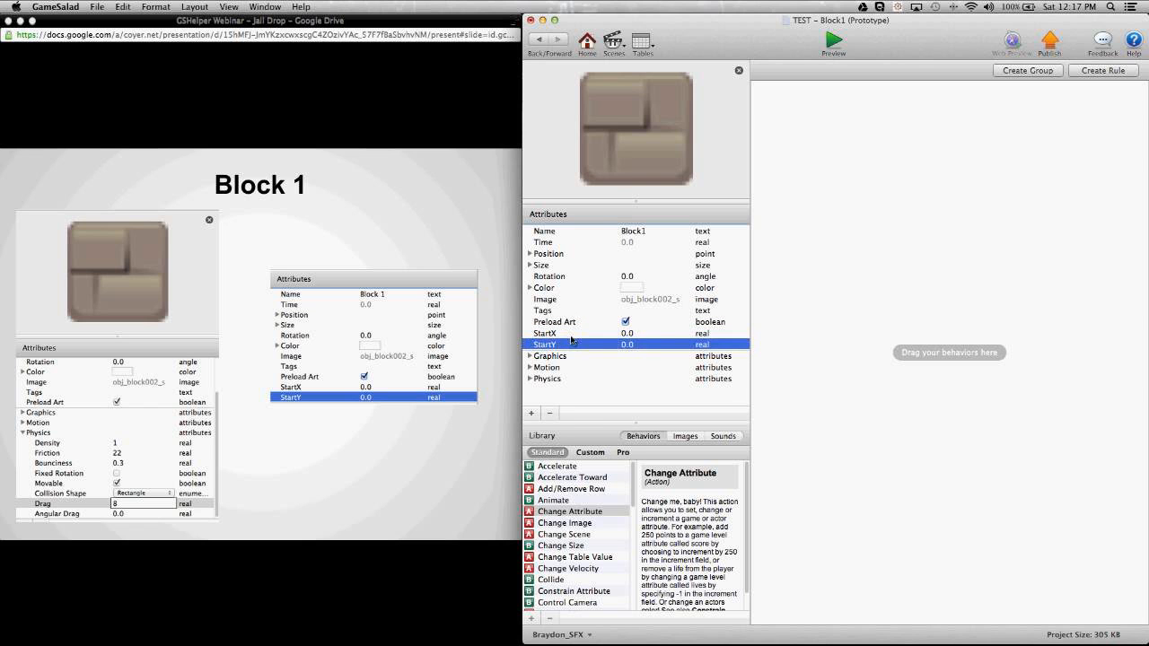
Return to the Level1 scene and look over the actors, picking out Ground, DetectIfActorFell, HoldingArea, Reset and RoundRules
left_click(914, 338)
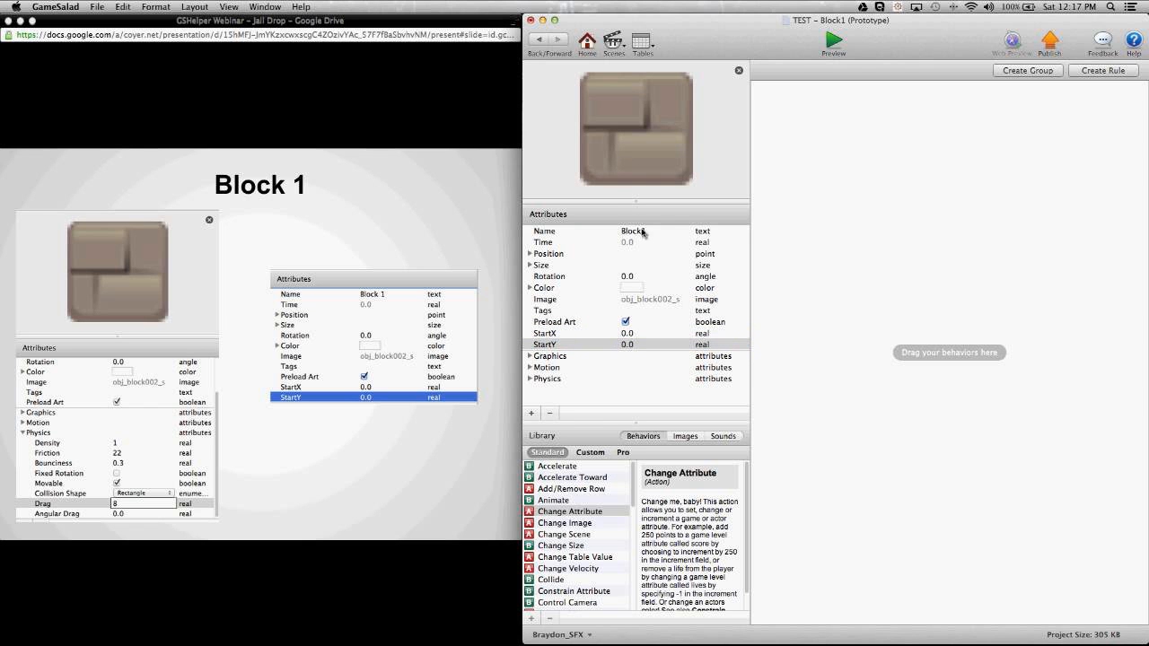
left_click(540, 43)
scroll(661, 197, "down", 5)
scroll(677, 241, "up", 4)
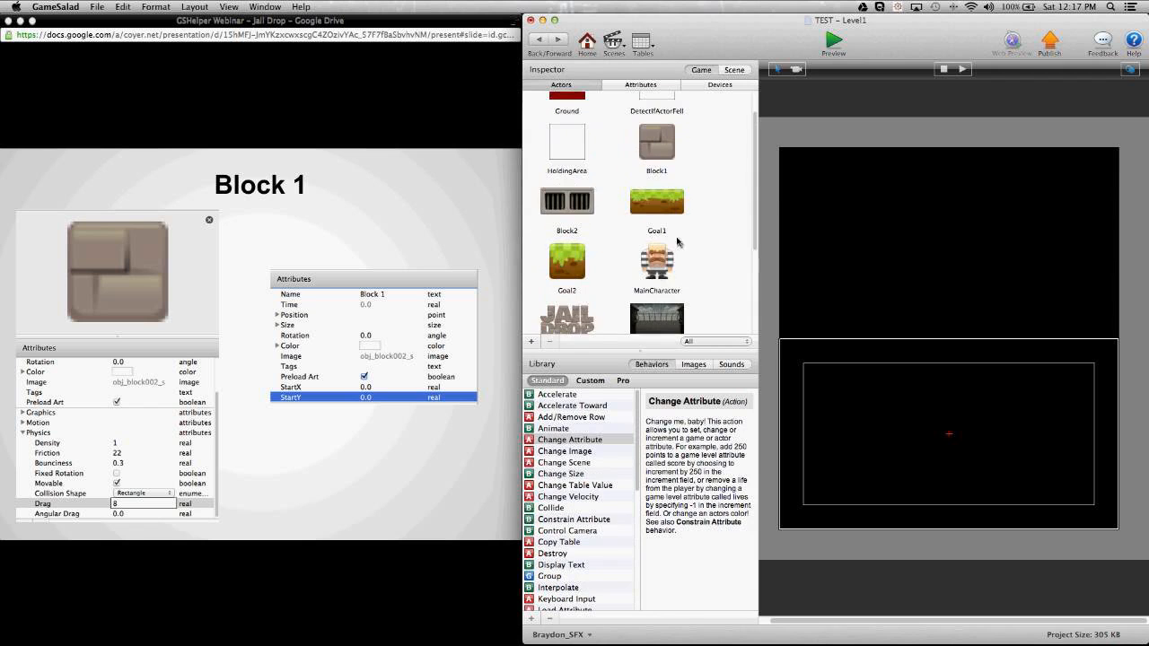
scroll(677, 241, "up", 2)
left_click(695, 364)
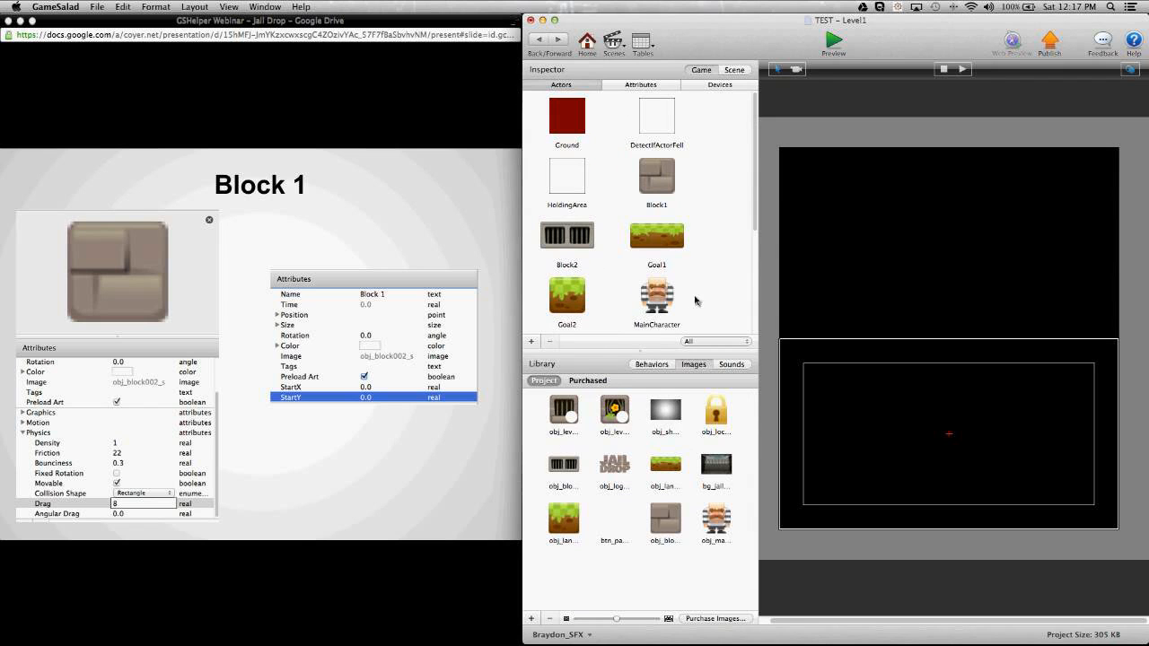
left_click(586, 132)
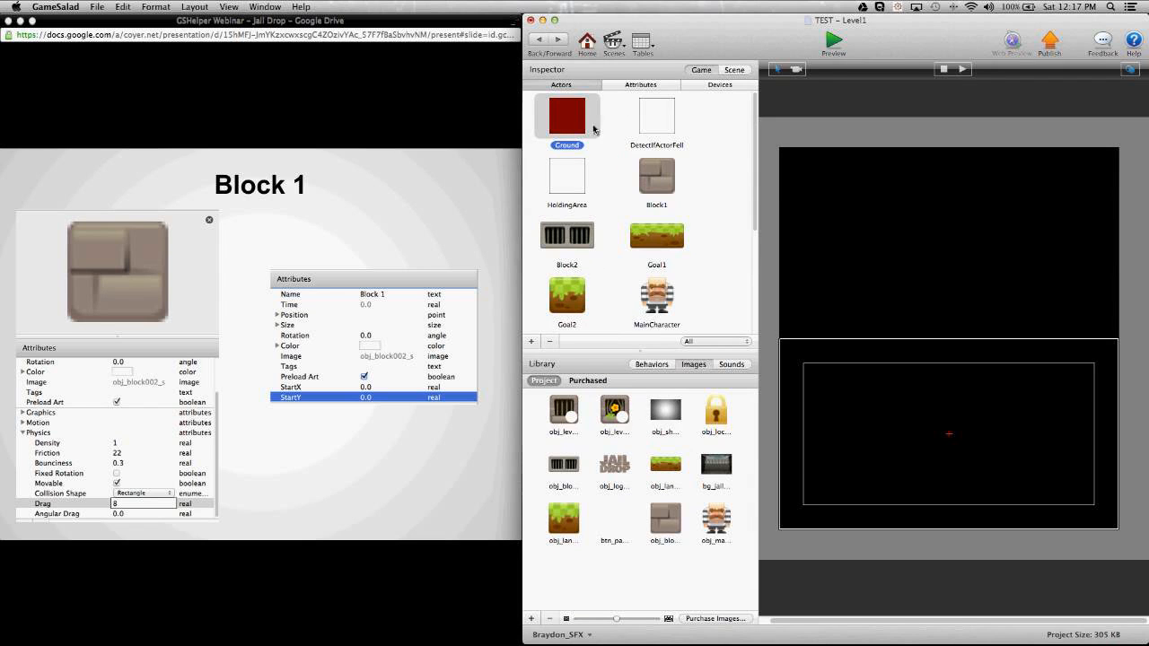
left_click(650, 131)
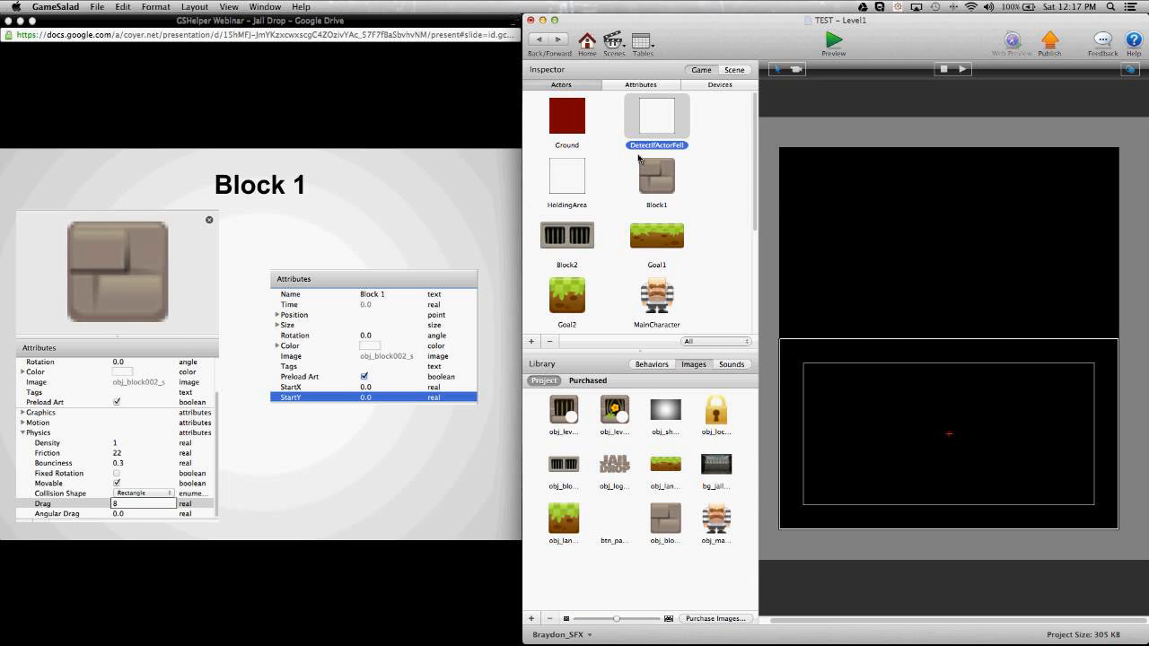
left_click(584, 187)
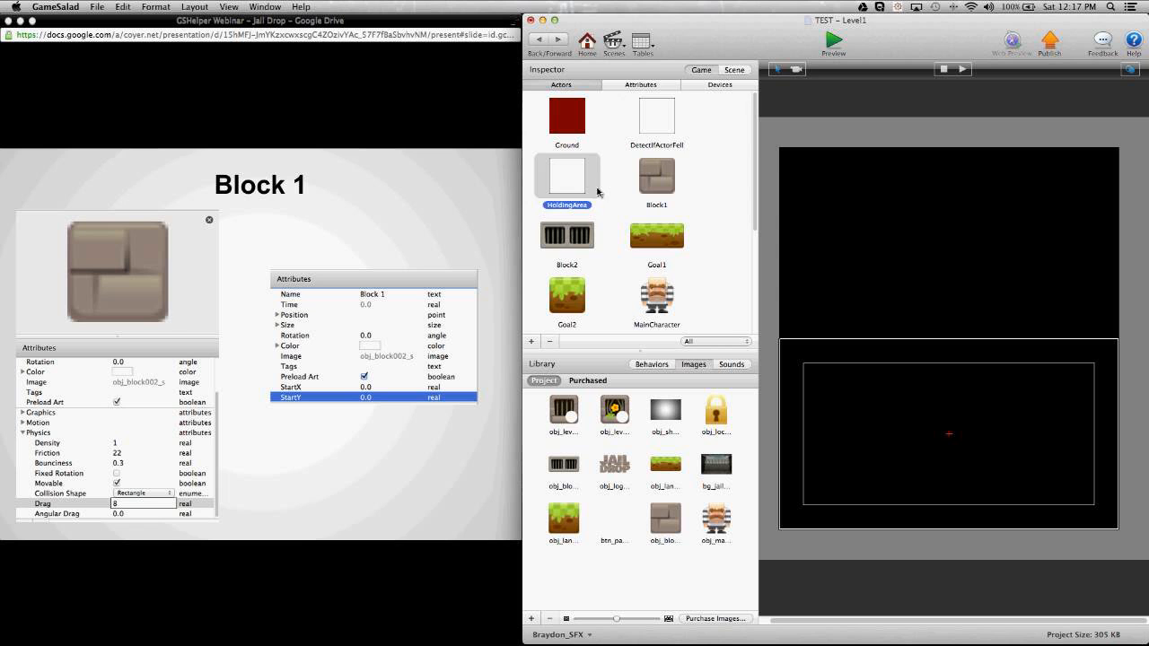
scroll(598, 191, "down", 5)
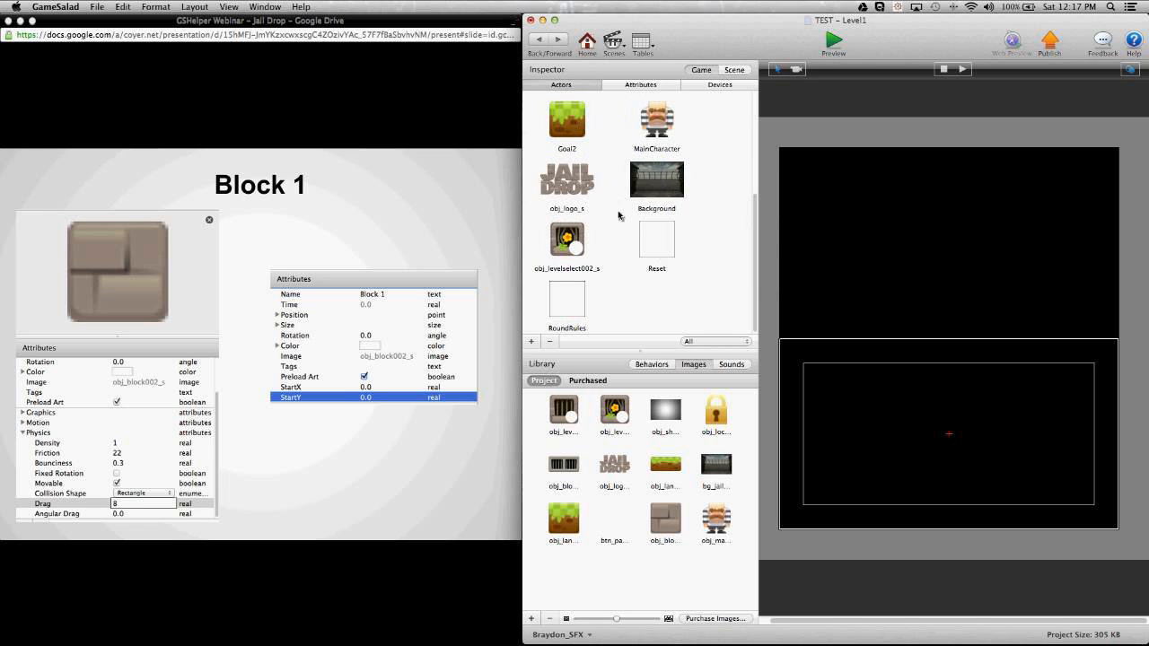
left_click(675, 244)
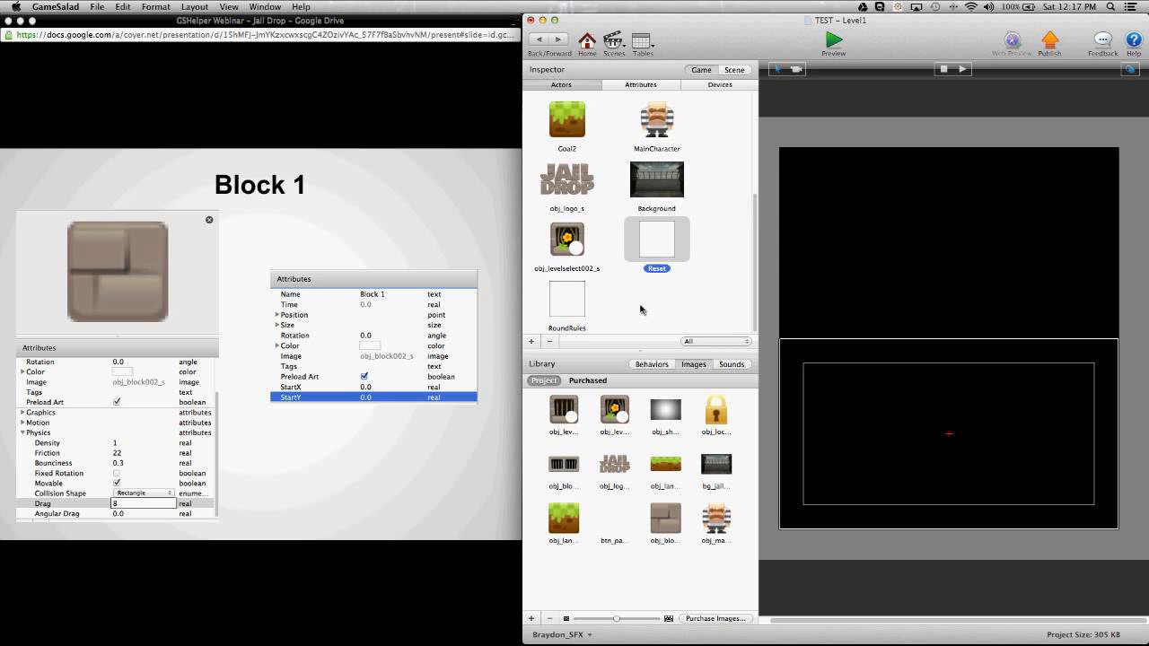
left_click(575, 311)
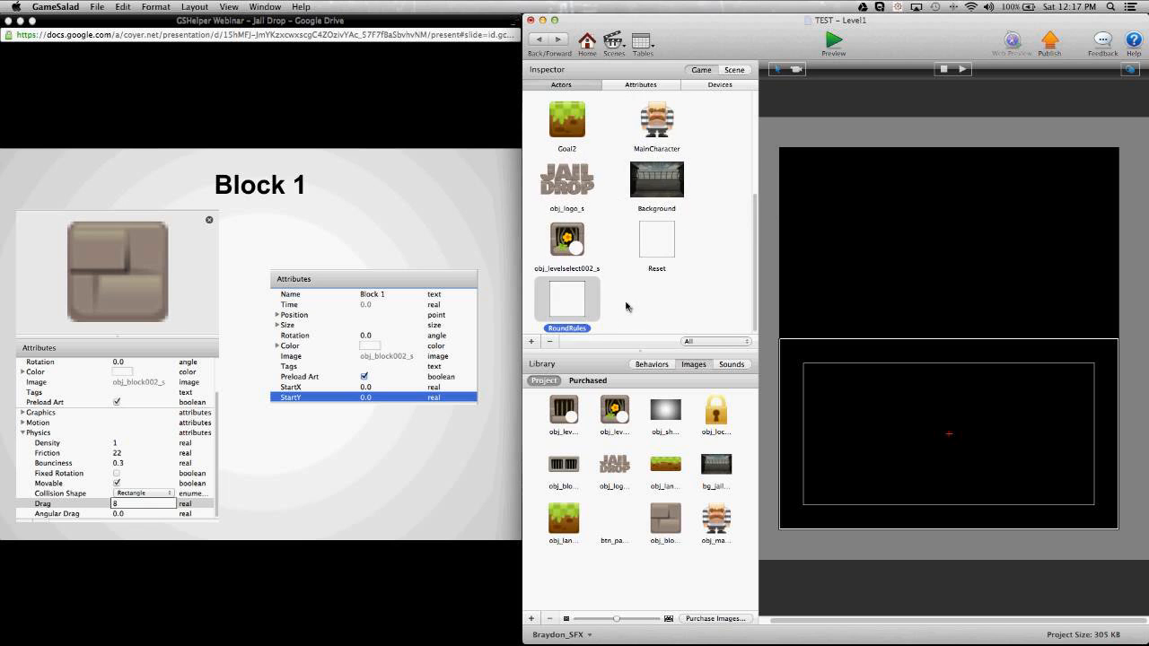
scroll(625, 307, "up", 5)
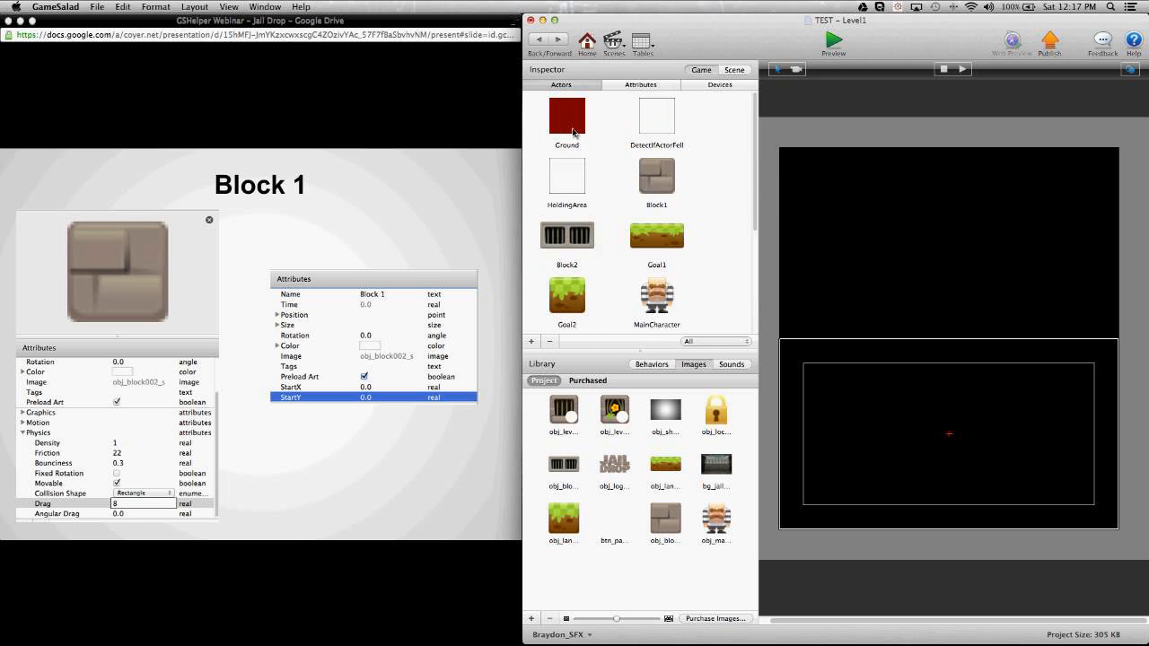
Make the Ground actor non-movable in its physics attributes, collapse the Physics group and return to the Level1 scene
double_click(573, 133)
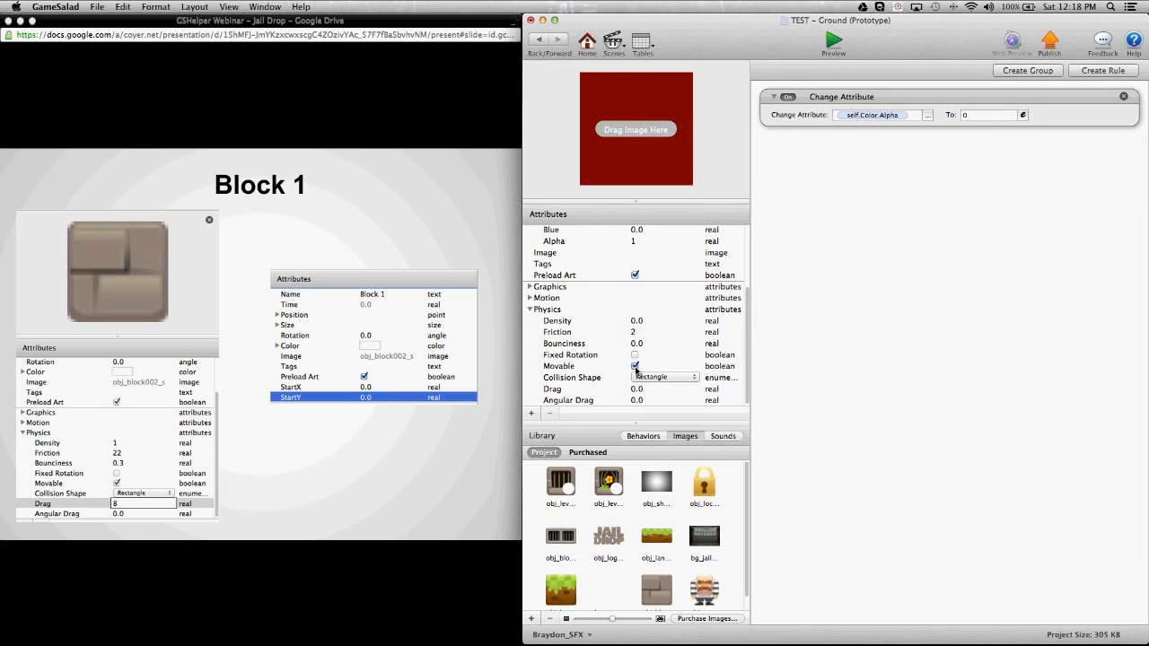
left_click(635, 368)
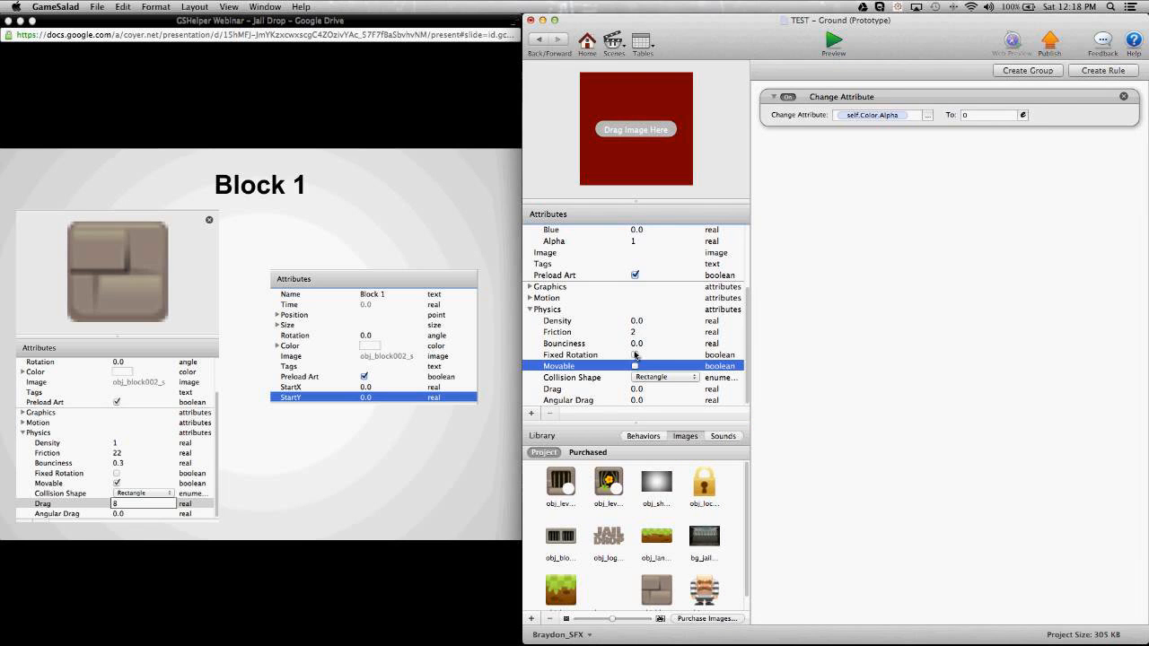
left_click(530, 308)
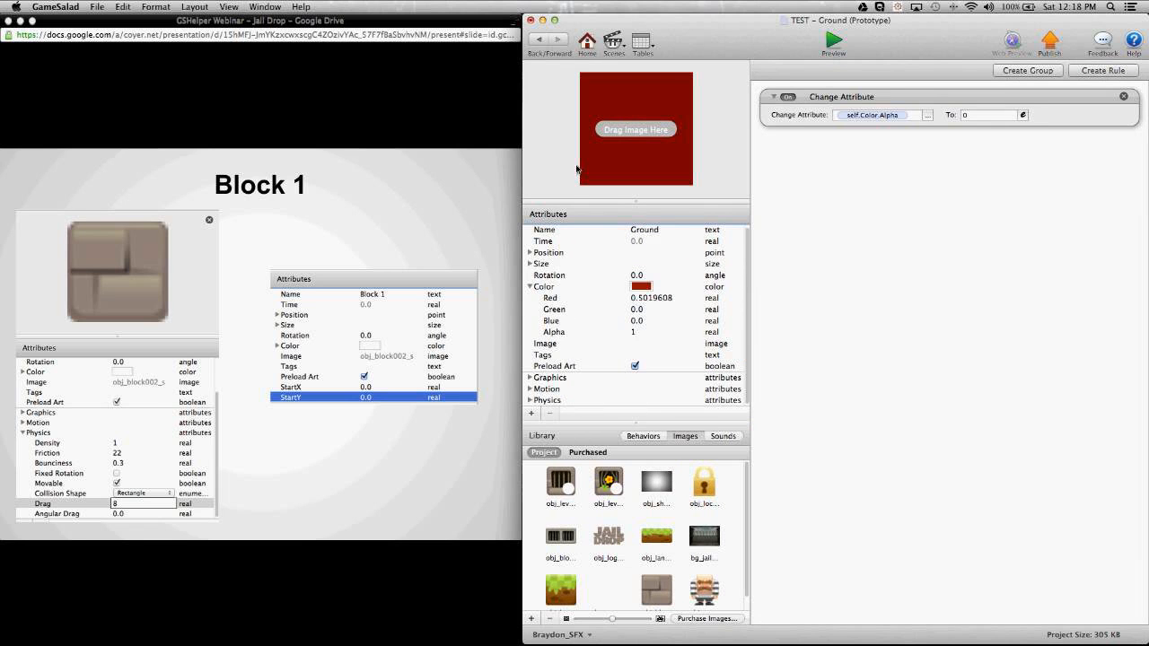
left_click(541, 52)
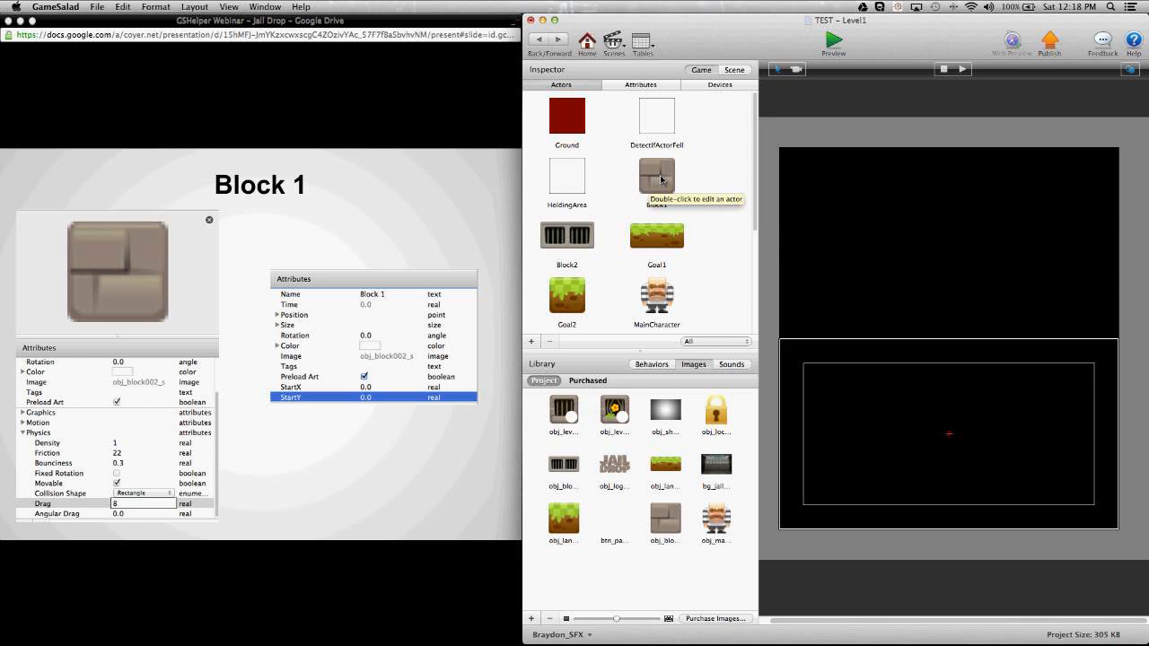
Open the Block1 actor for editing and advance the presentation in Chrome to the Block 1 slide with the StartUp behaviors
left_click(662, 179)
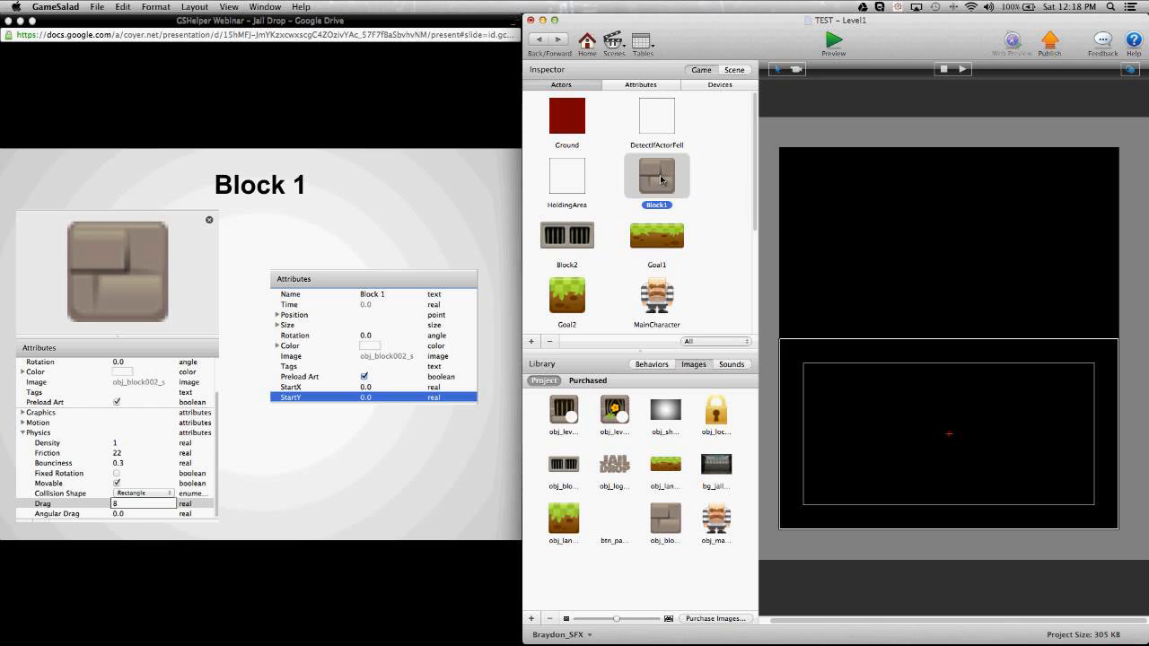
double_click(661, 179)
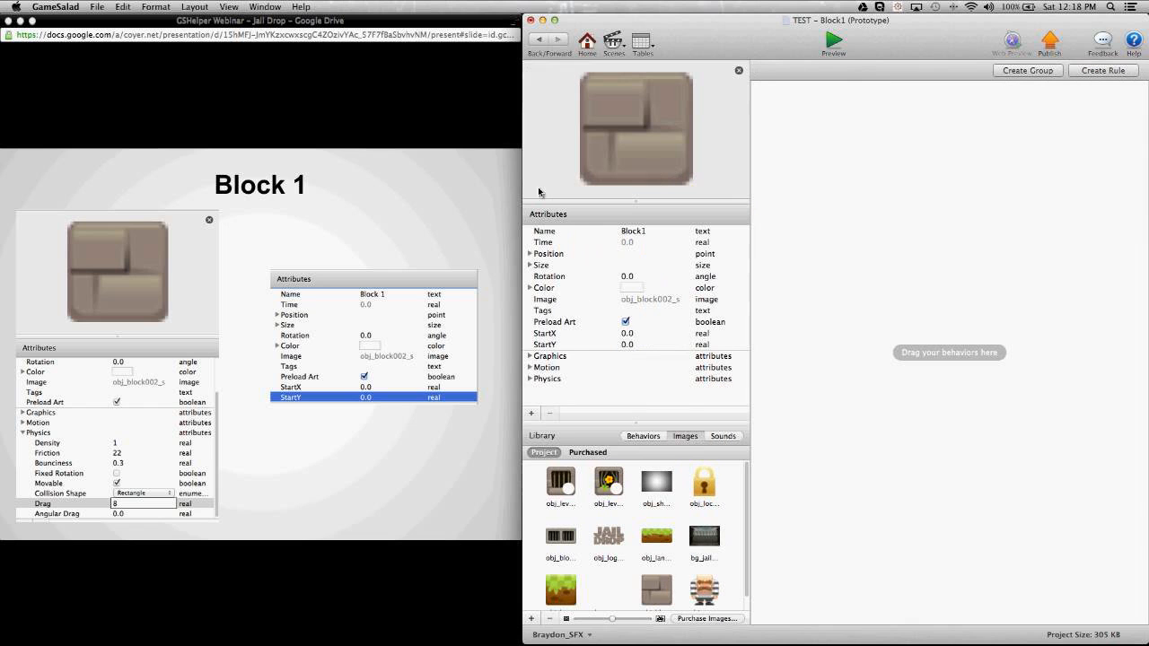
left_click(432, 228)
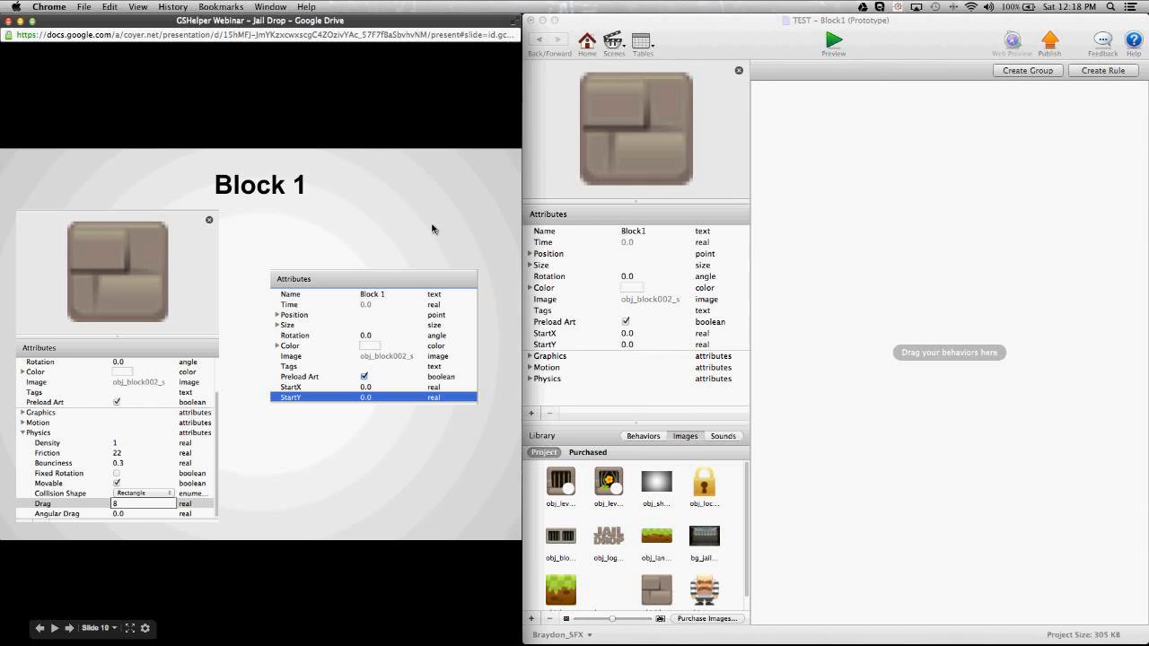
left_click(431, 228)
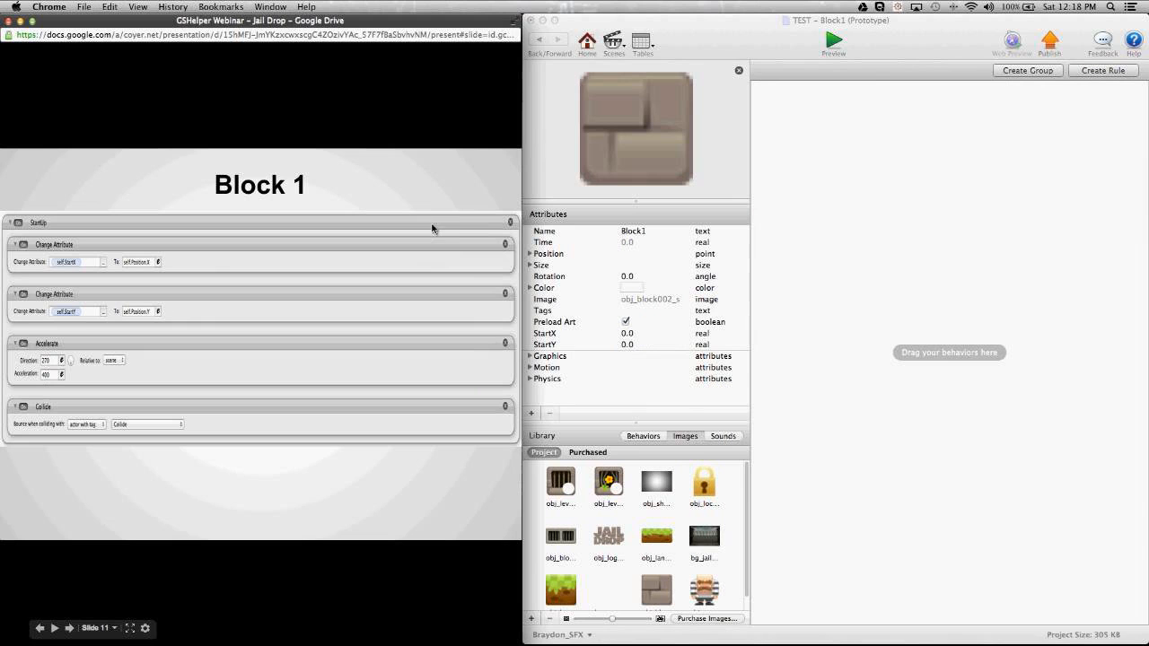
left_click(838, 257)
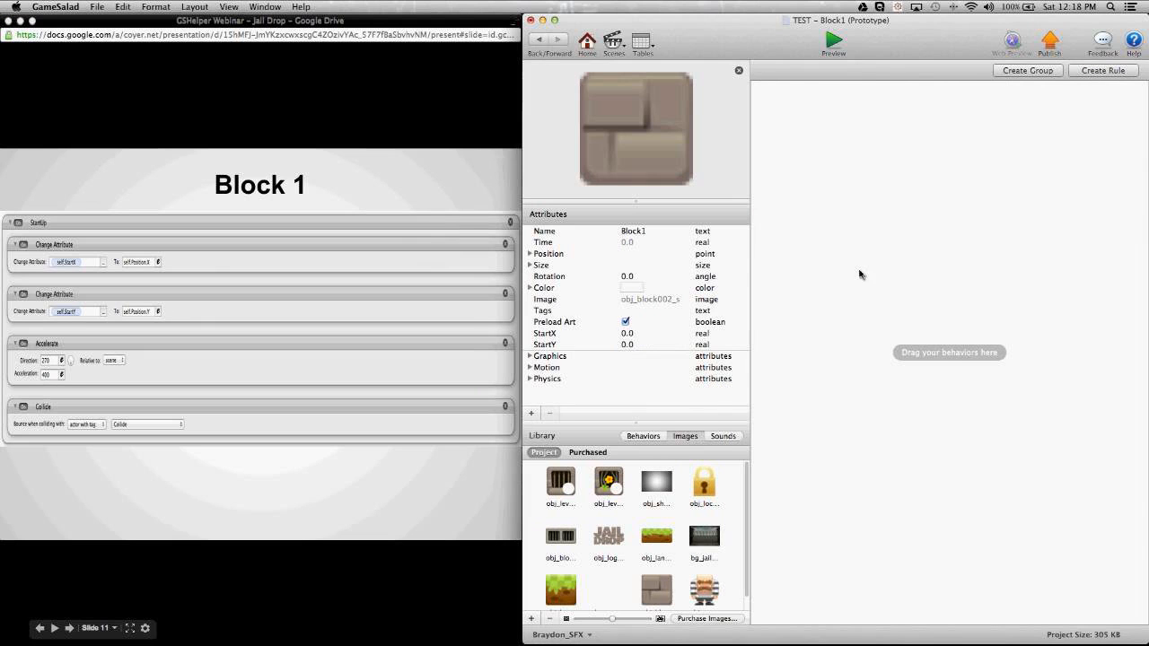
Add two Change Attribute behaviors to the Block1 actor
left_click(639, 437)
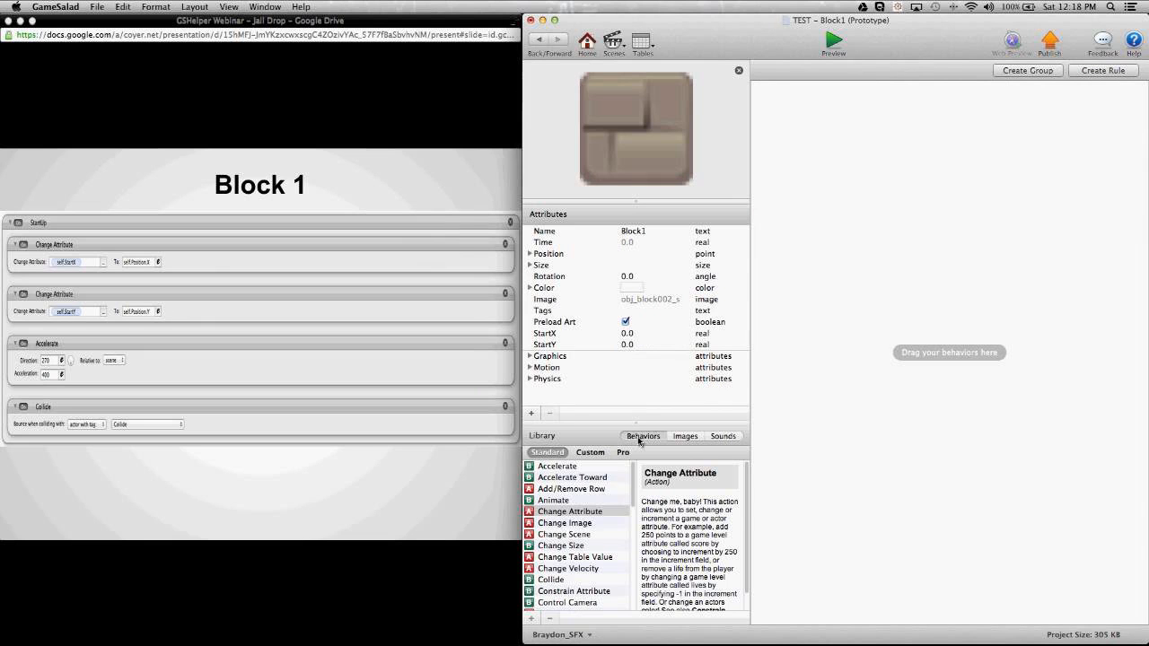
double_click(624, 511)
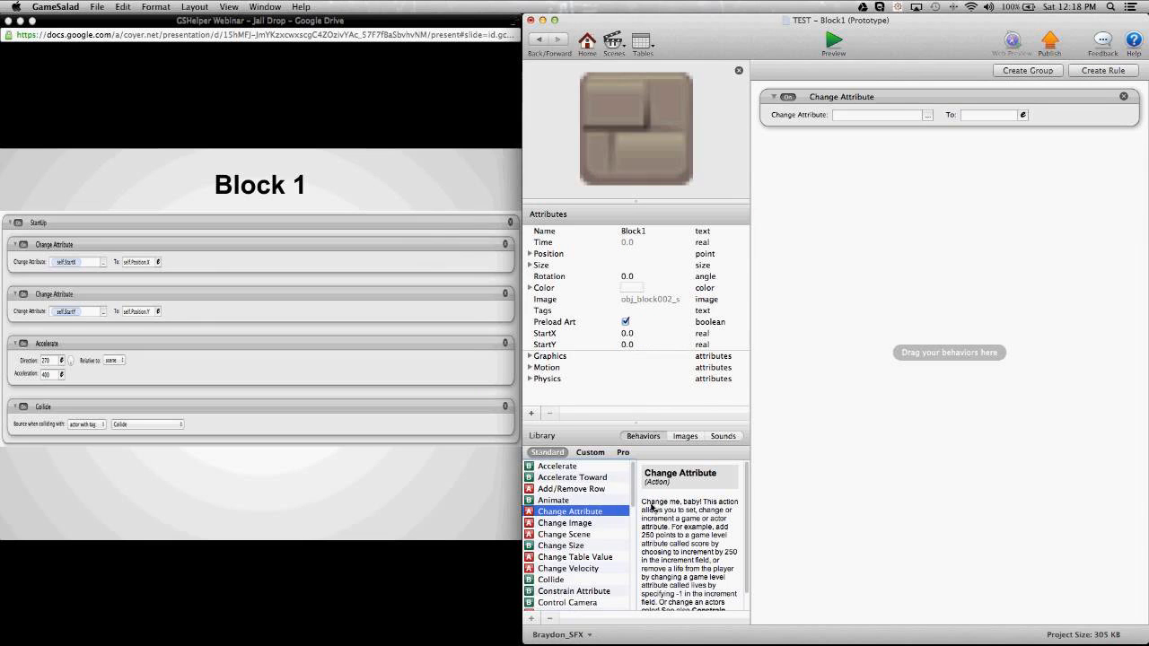
left_click_drag(596, 511, 867, 463)
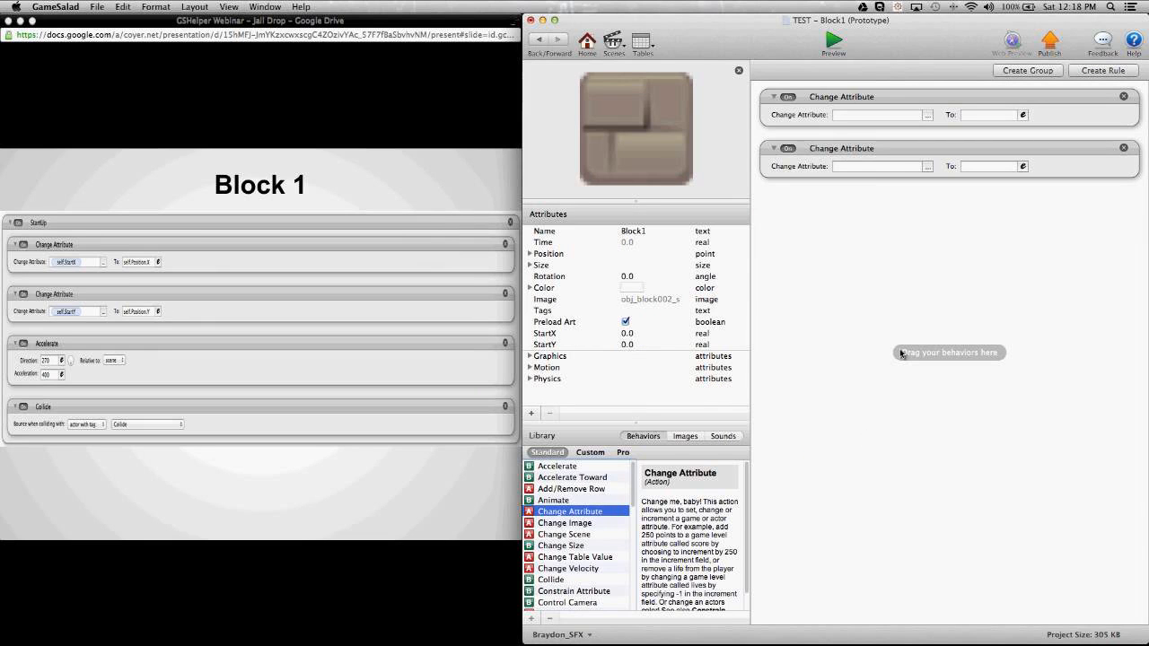
Set the first Change Attribute behavior to change Block1's own StartX attribute (self.StartX)
left_click(928, 116)
left_click_drag(938, 117, 891, 210)
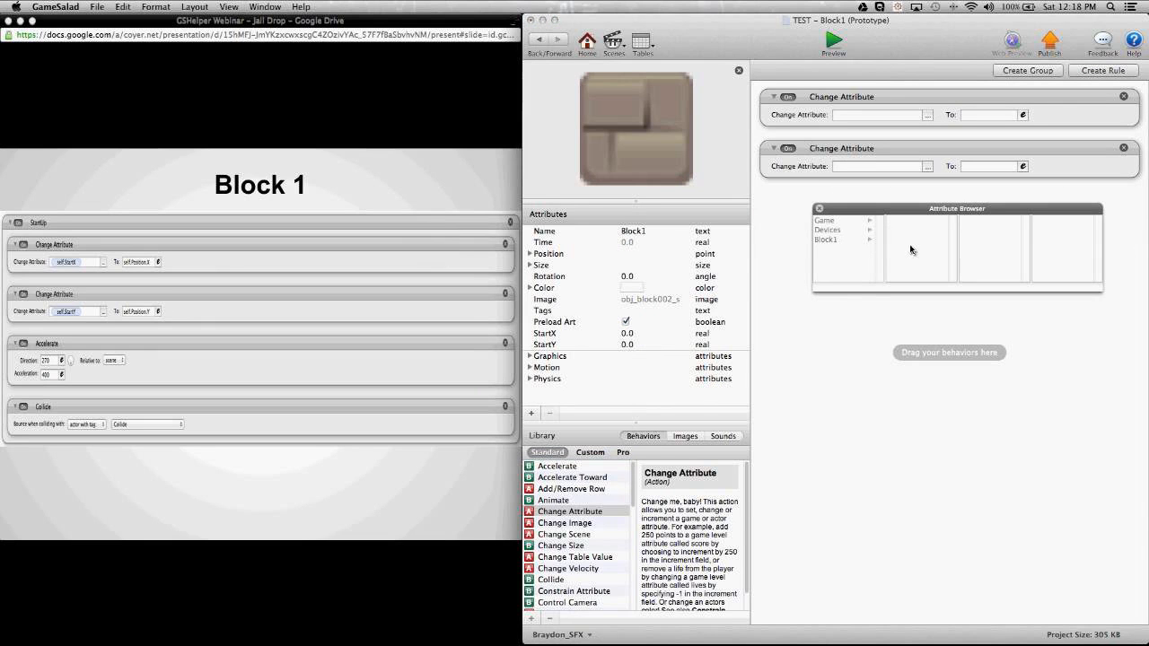
left_click(831, 242)
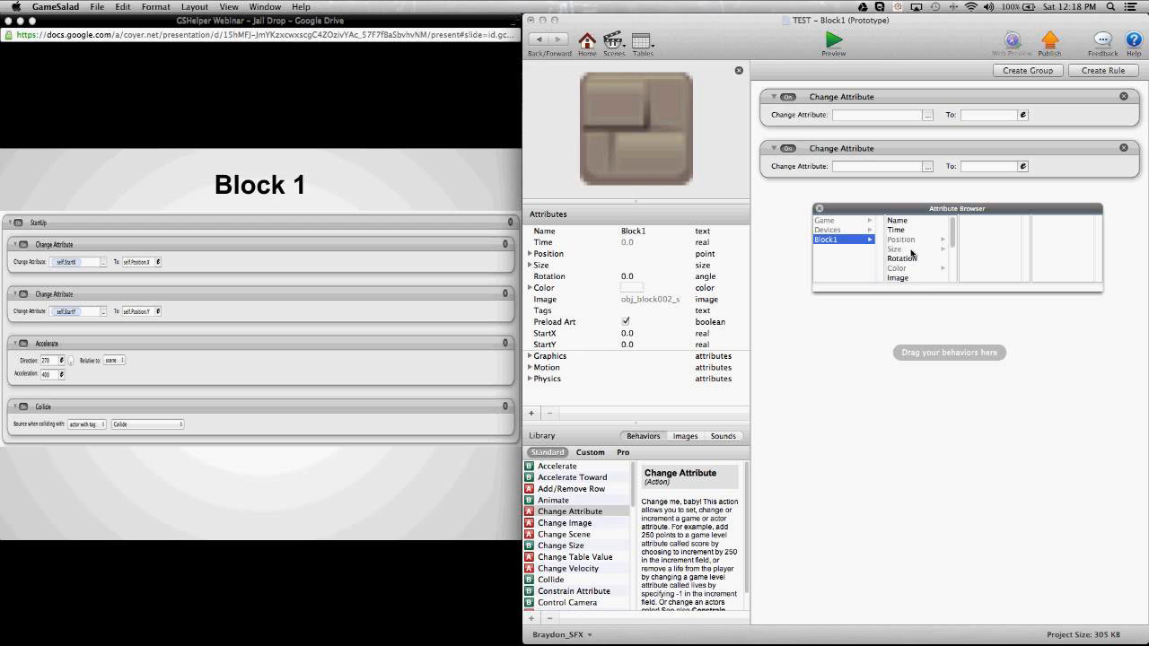
scroll(913, 255, "down", 1)
scroll(913, 255, "down", 5)
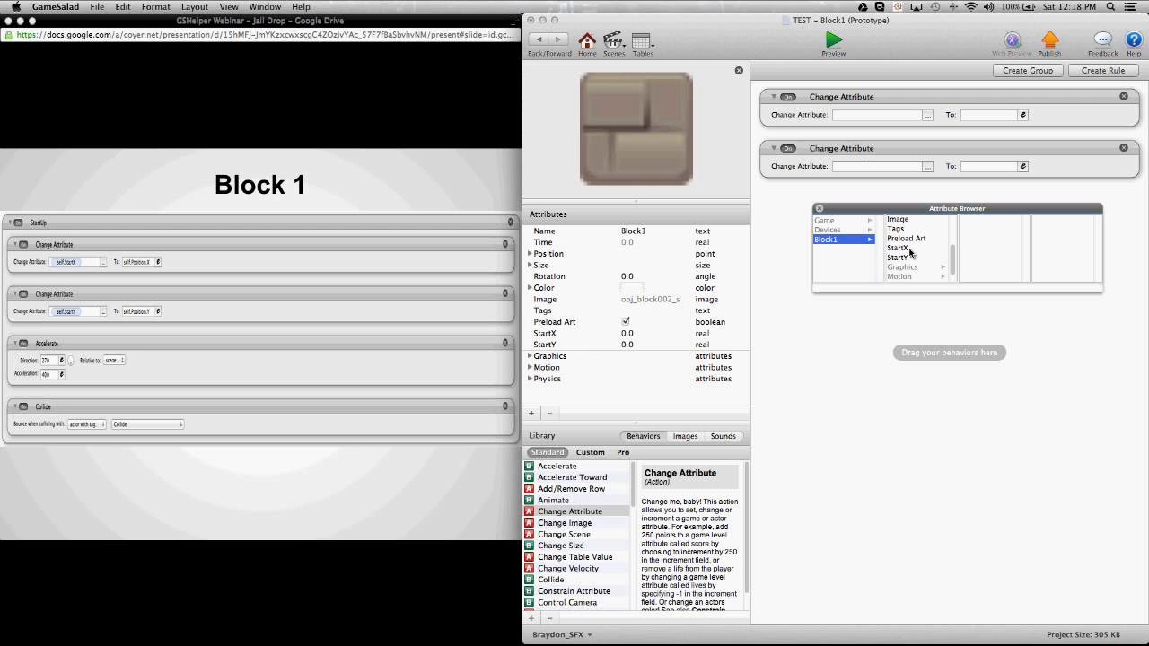
left_click(910, 249)
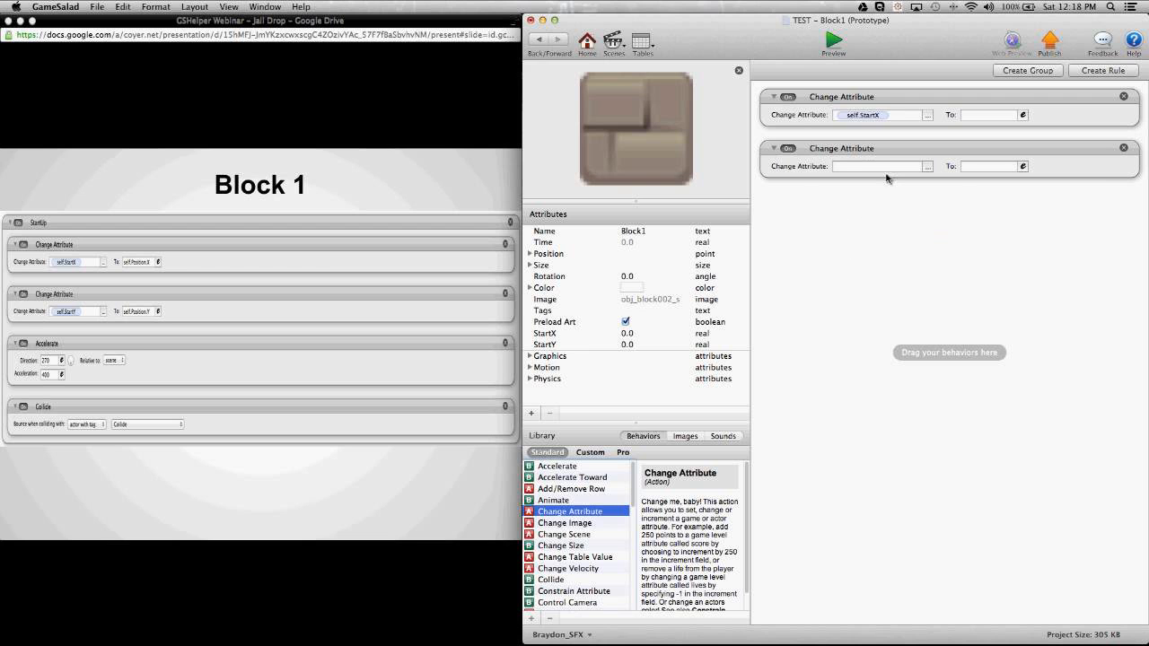
Set the first Change Attribute behavior's new value to the expression self.Position.X
left_click(1023, 115)
left_click(950, 132)
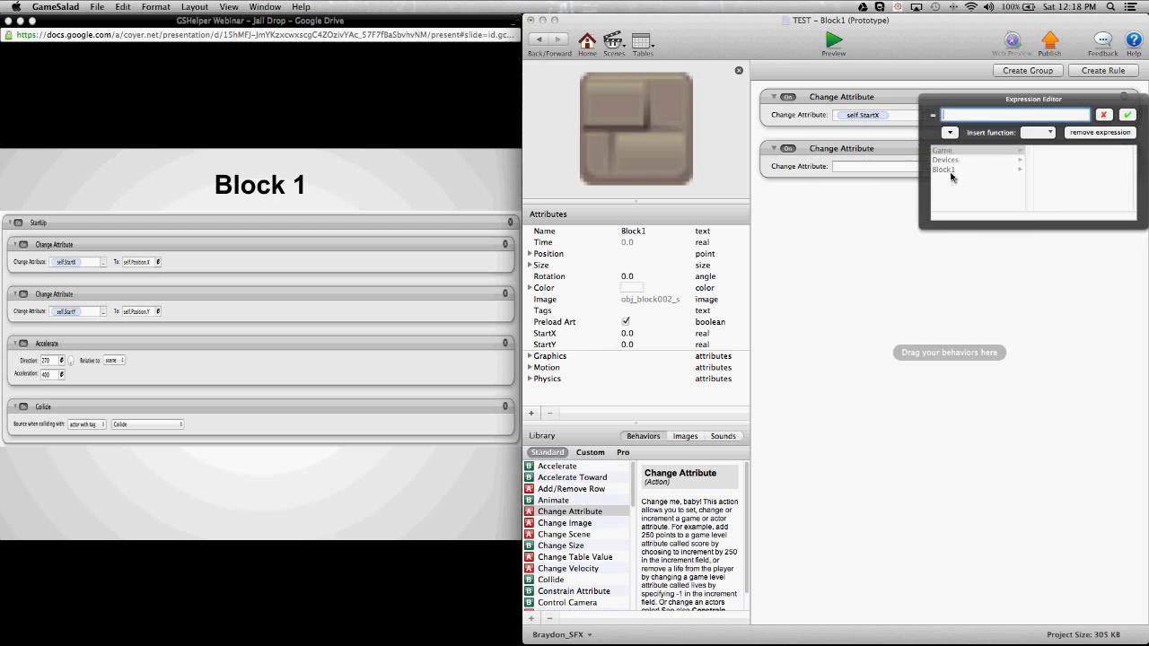
left_click(952, 170)
left_click_drag(993, 104, 909, 217)
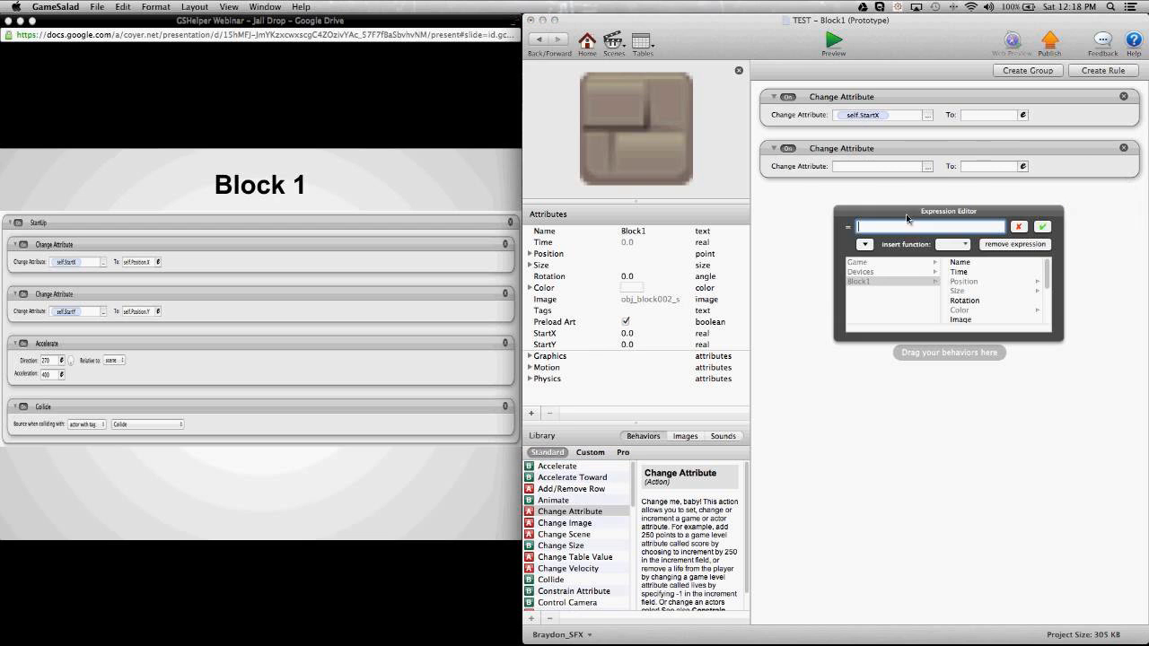
left_click(966, 282)
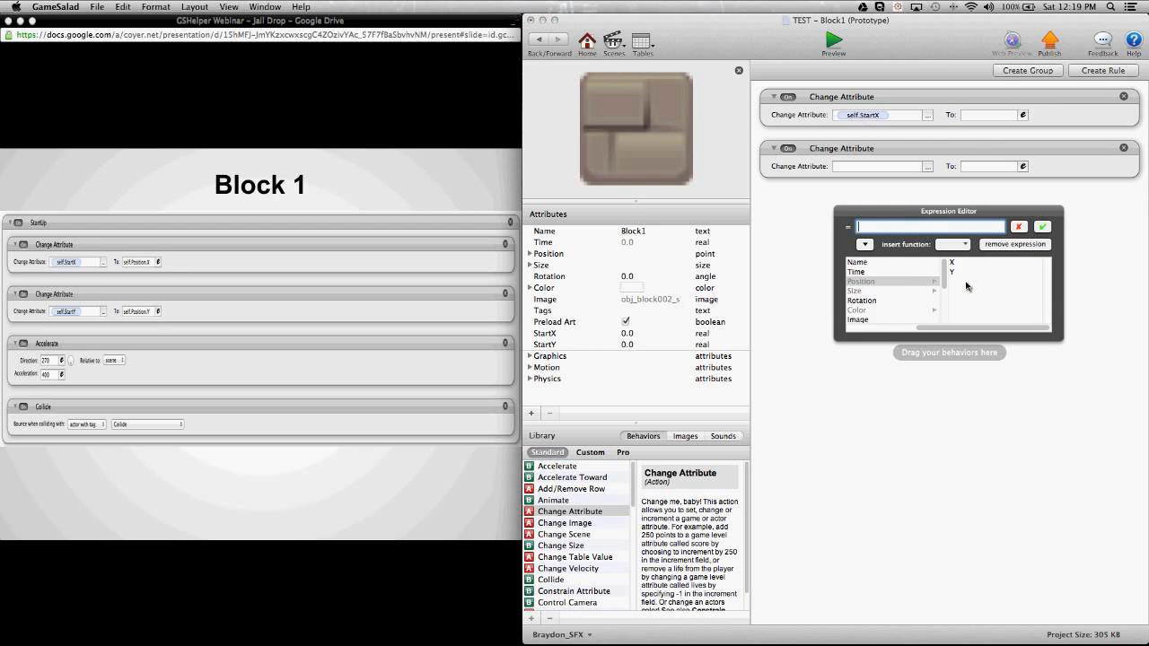
left_click(961, 263)
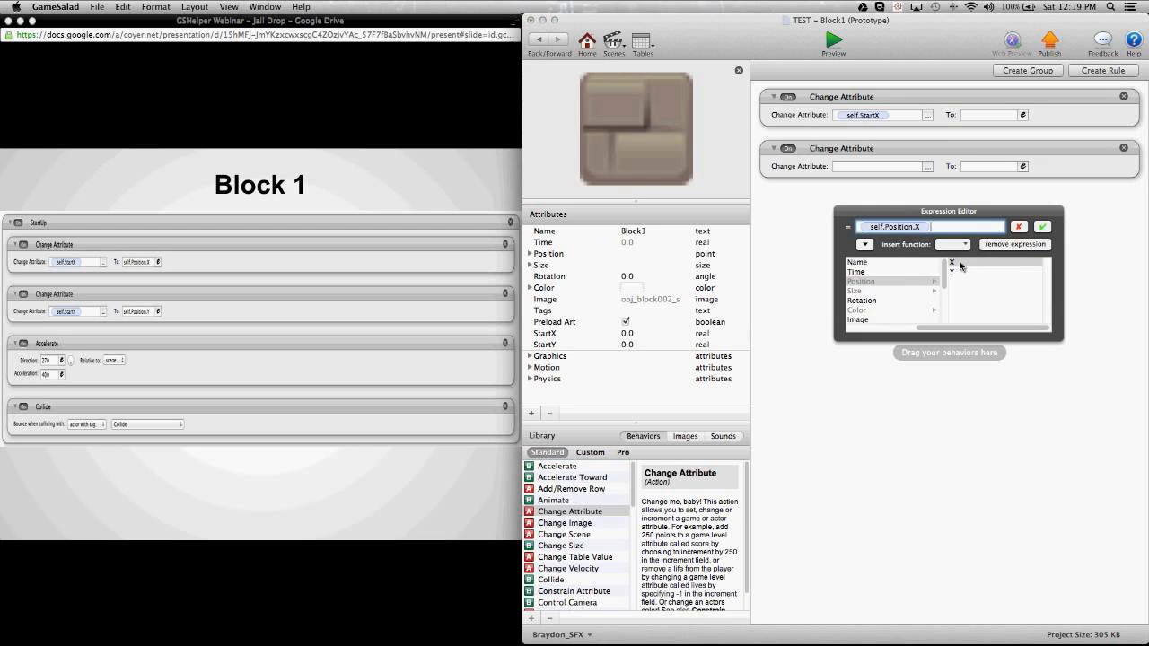
left_click(1042, 227)
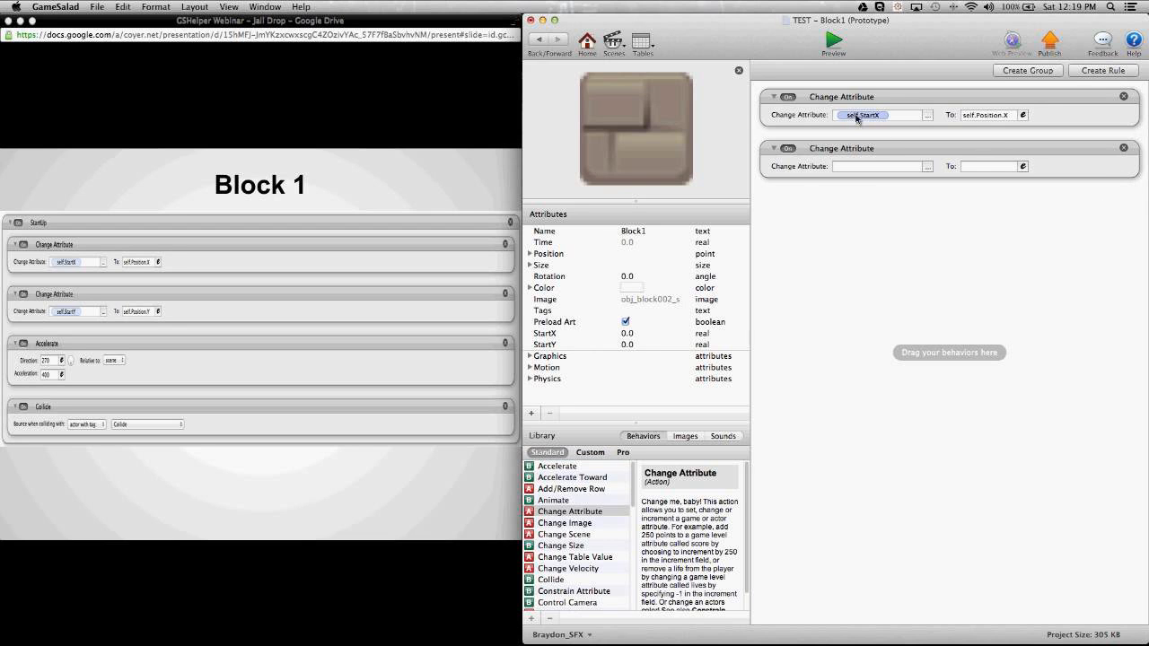
Set the second Change Attribute behavior to change Block1's own StartY attribute (self.StartY)
left_click(930, 170)
left_click(894, 197)
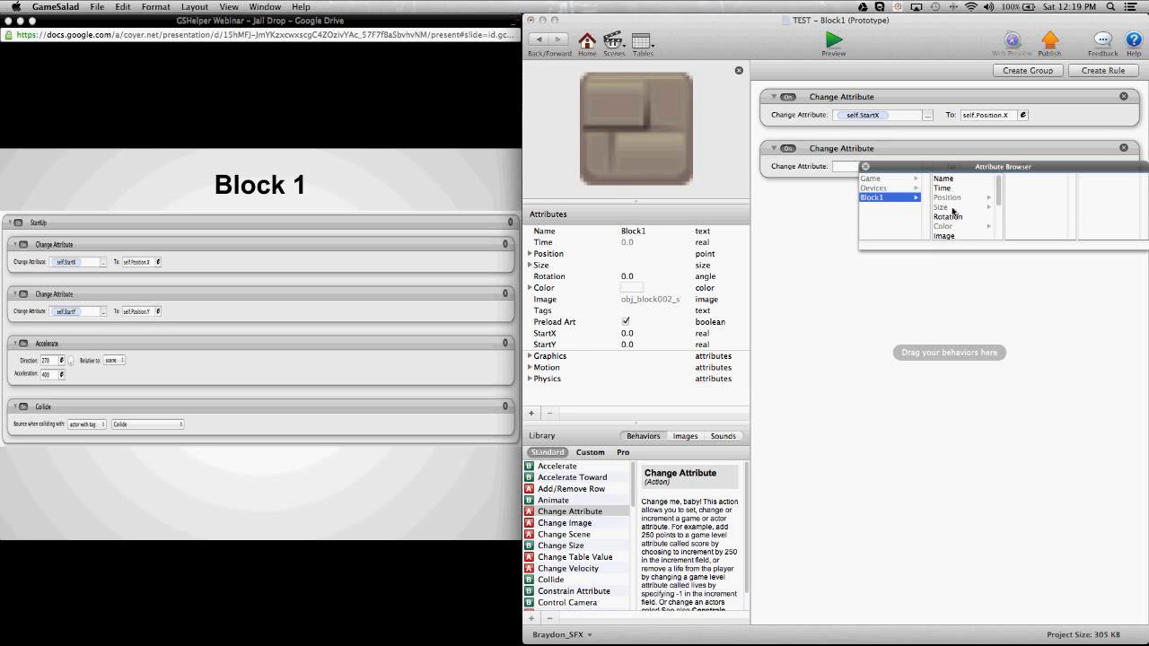
left_click(879, 228)
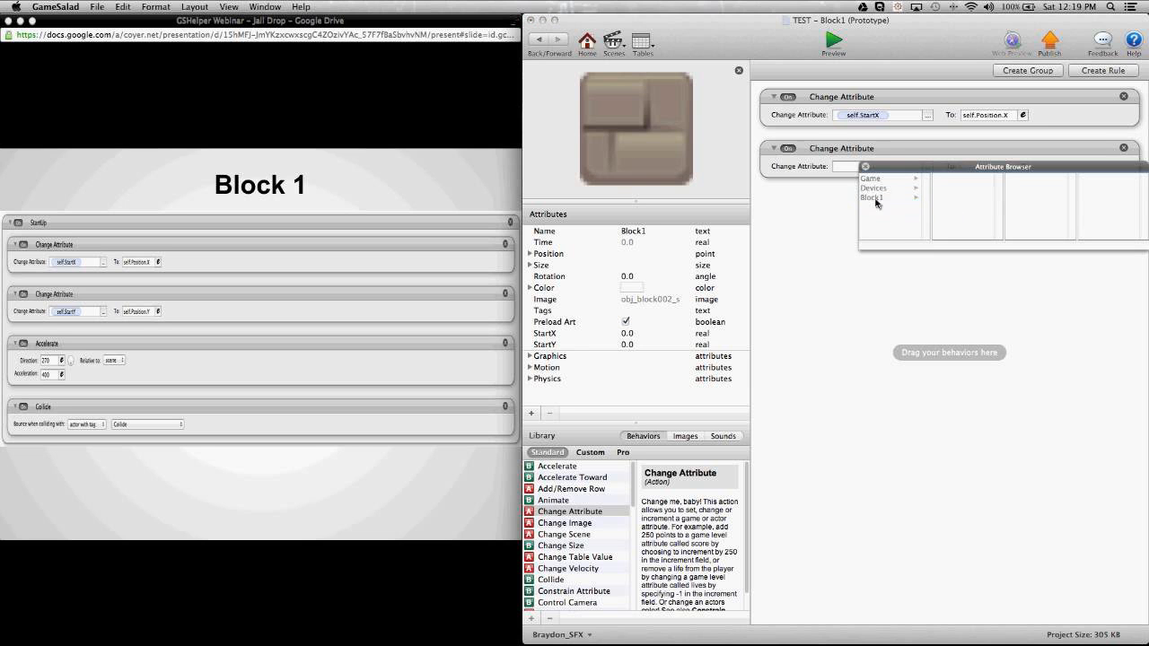
left_click(879, 198)
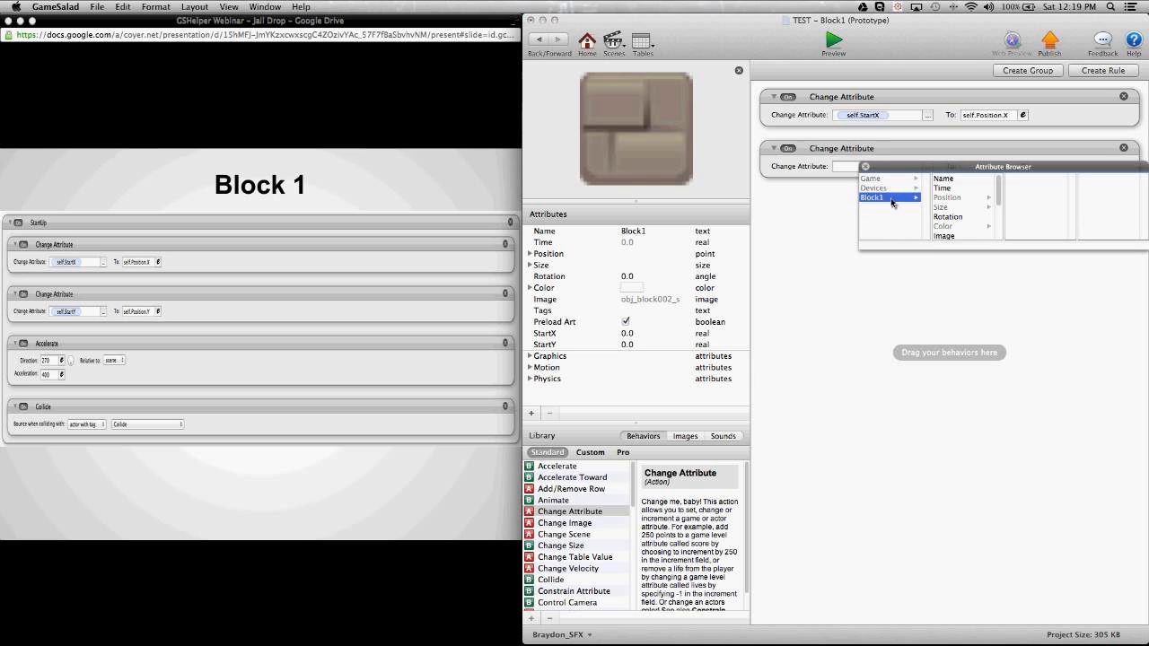
scroll(951, 215, "down", 3)
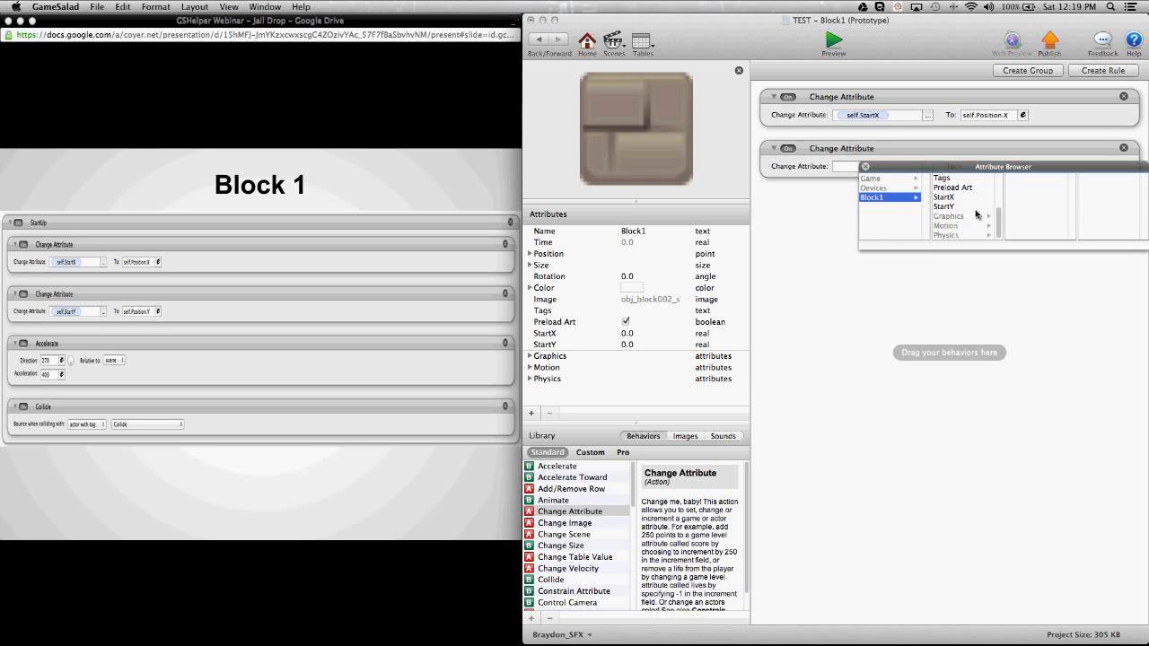
left_click(942, 209)
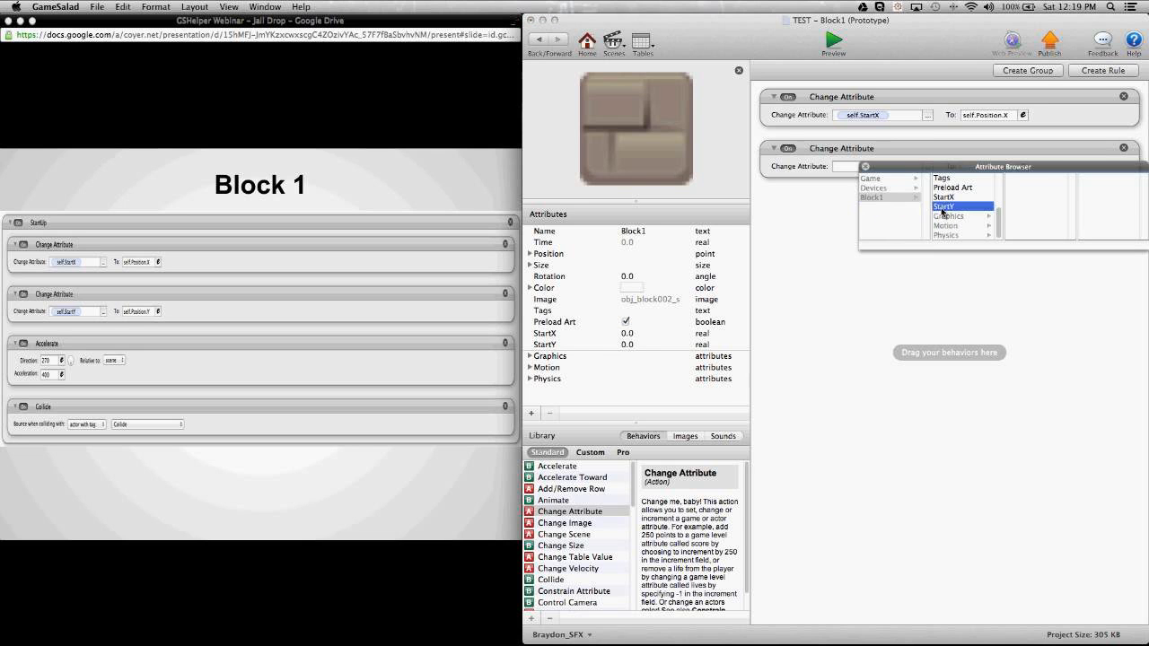
double_click(942, 211)
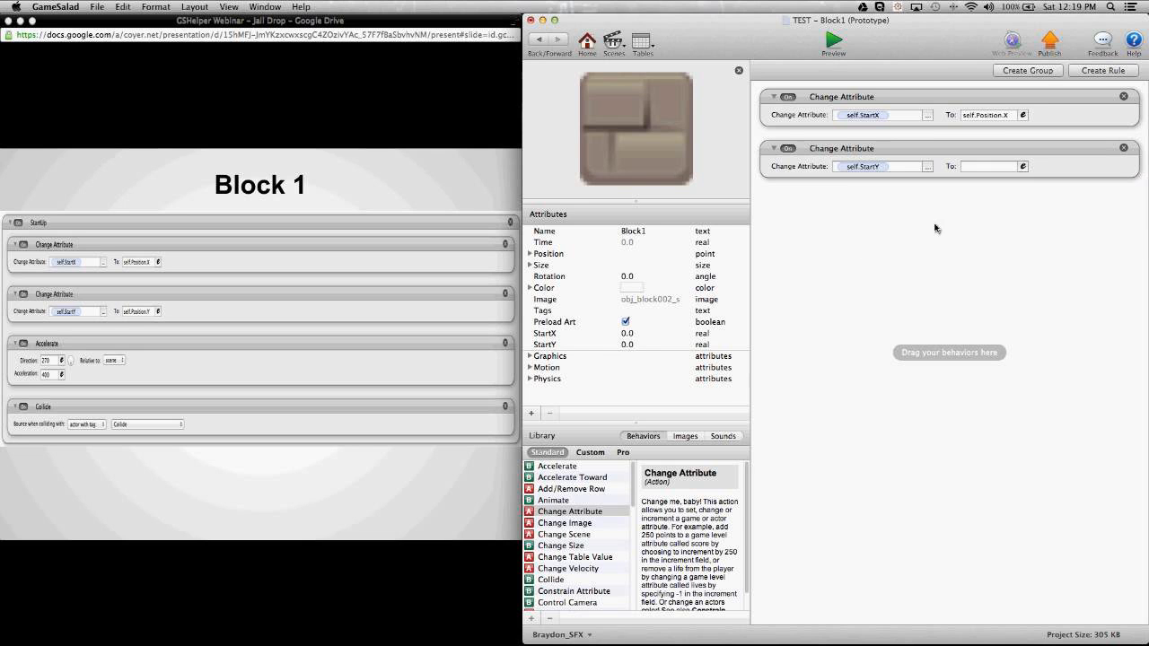
Set the second Change Attribute behavior's new value to the expression self.Position.Y
left_click(1021, 166)
left_click(951, 185)
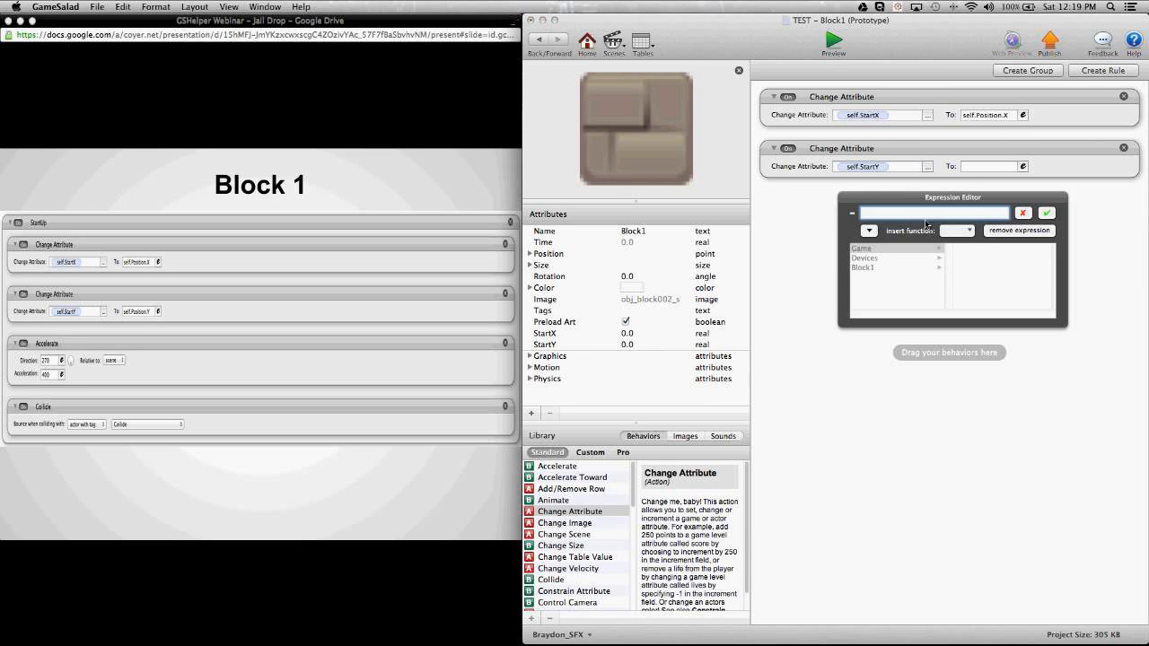
left_click(871, 269)
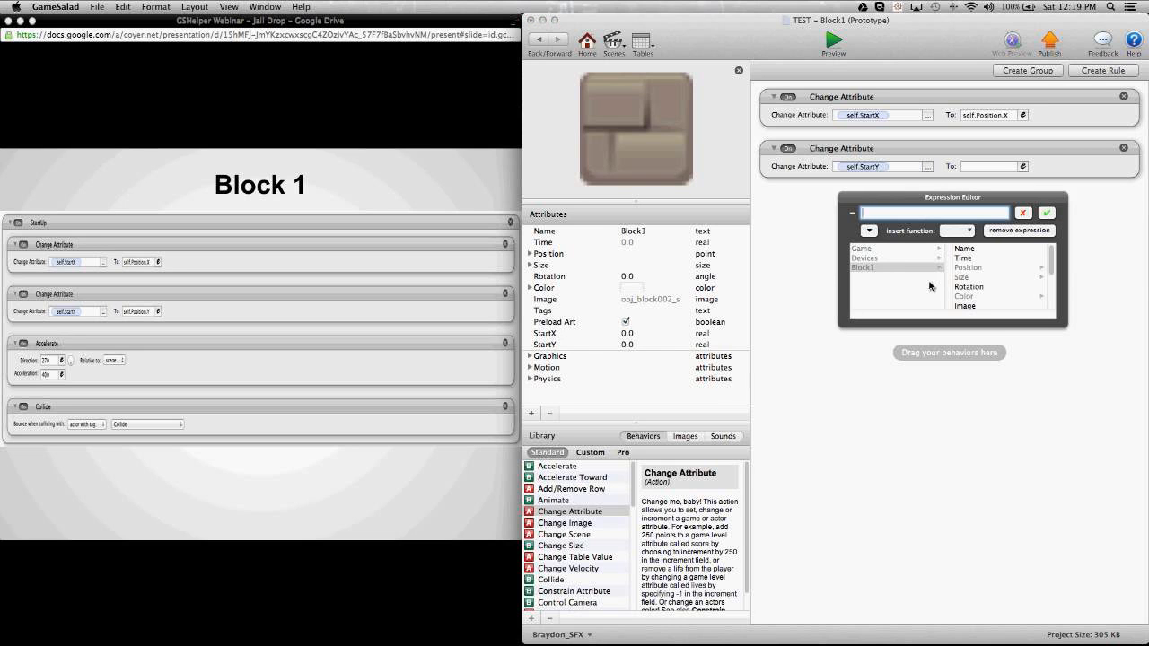
left_click(968, 267)
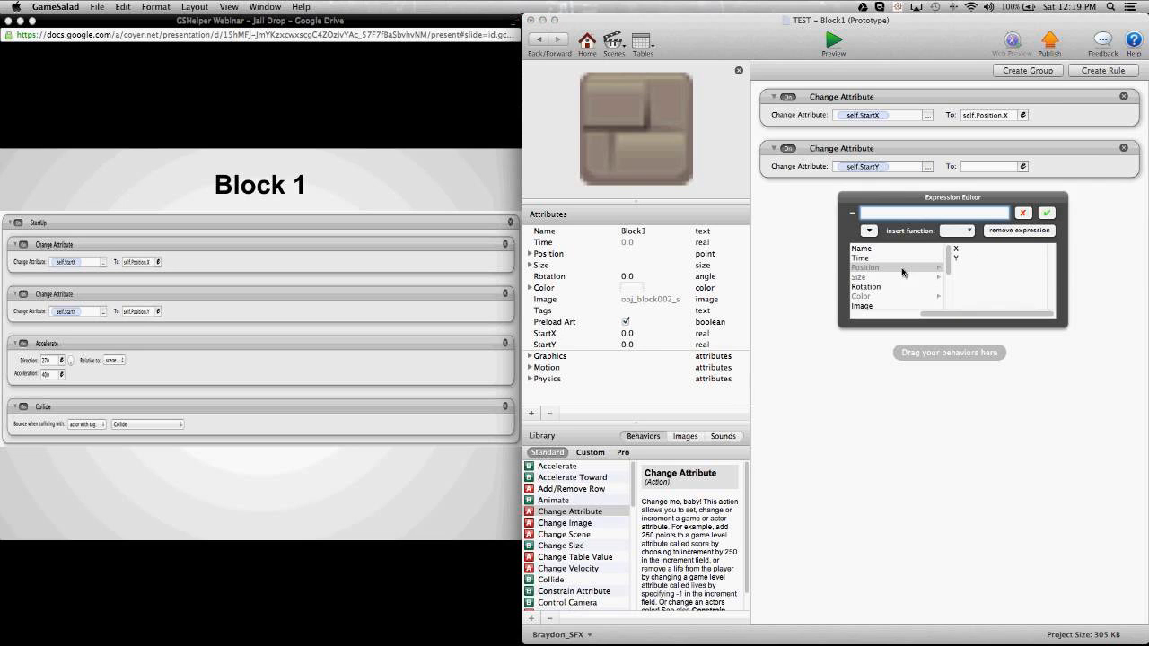
left_click(965, 258)
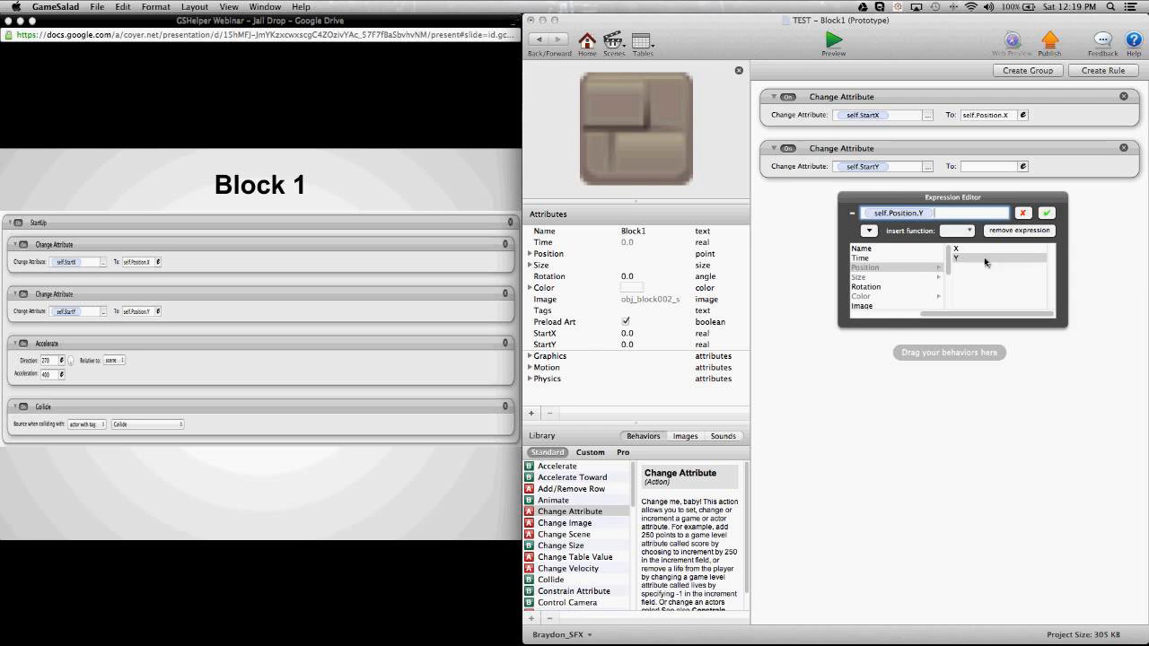
left_click(1047, 214)
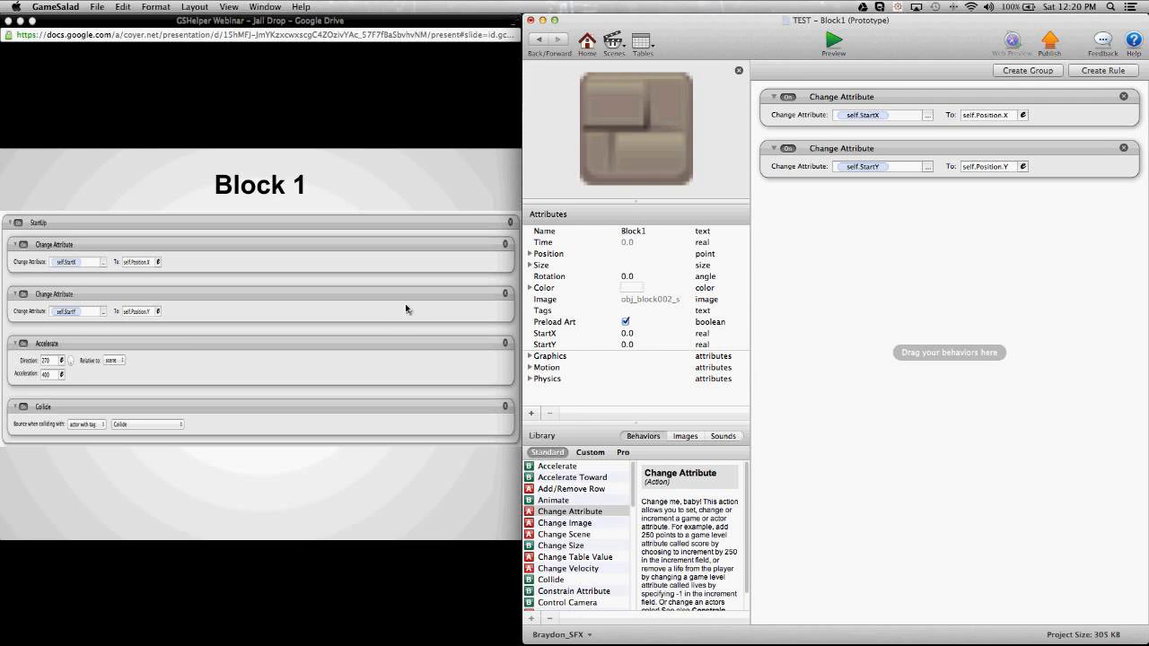
Add an Accelerate behavior below Block1's Change Attribute behaviors and set its direction to 270
left_click(568, 466)
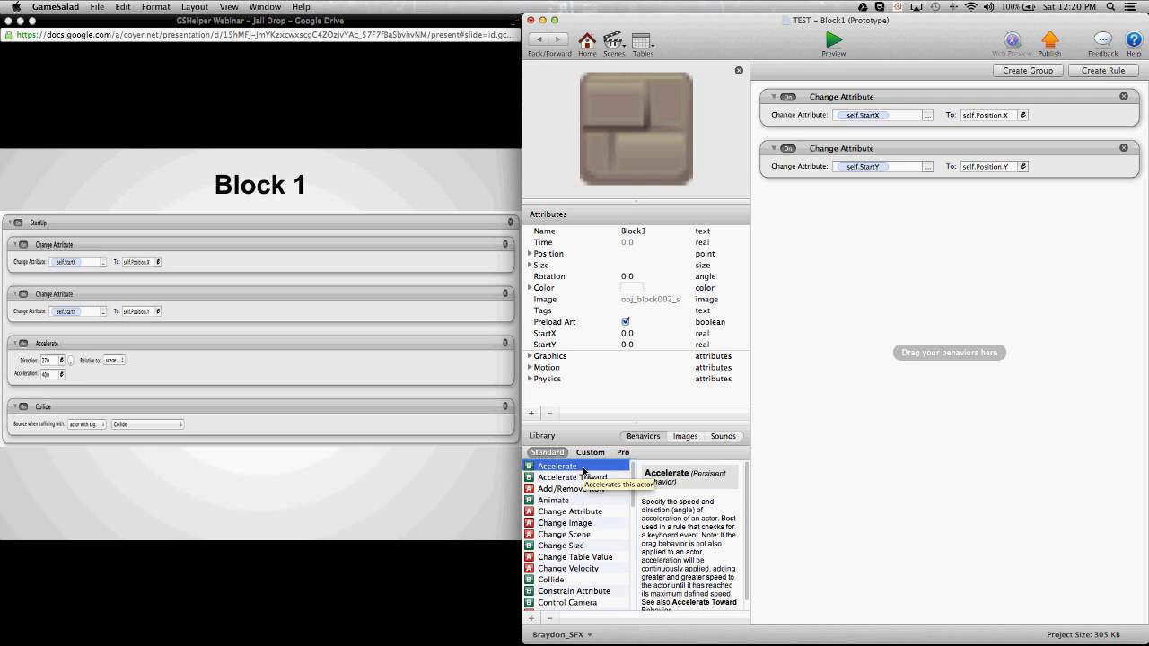
left_click_drag(583, 470, 885, 275)
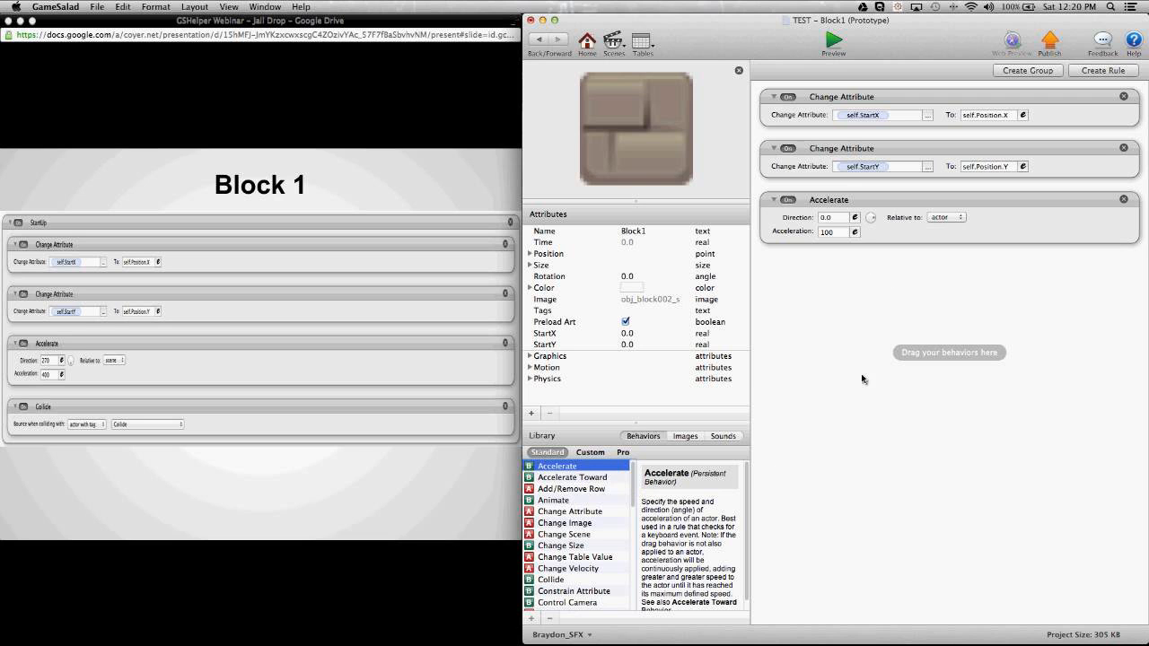
left_click(833, 217)
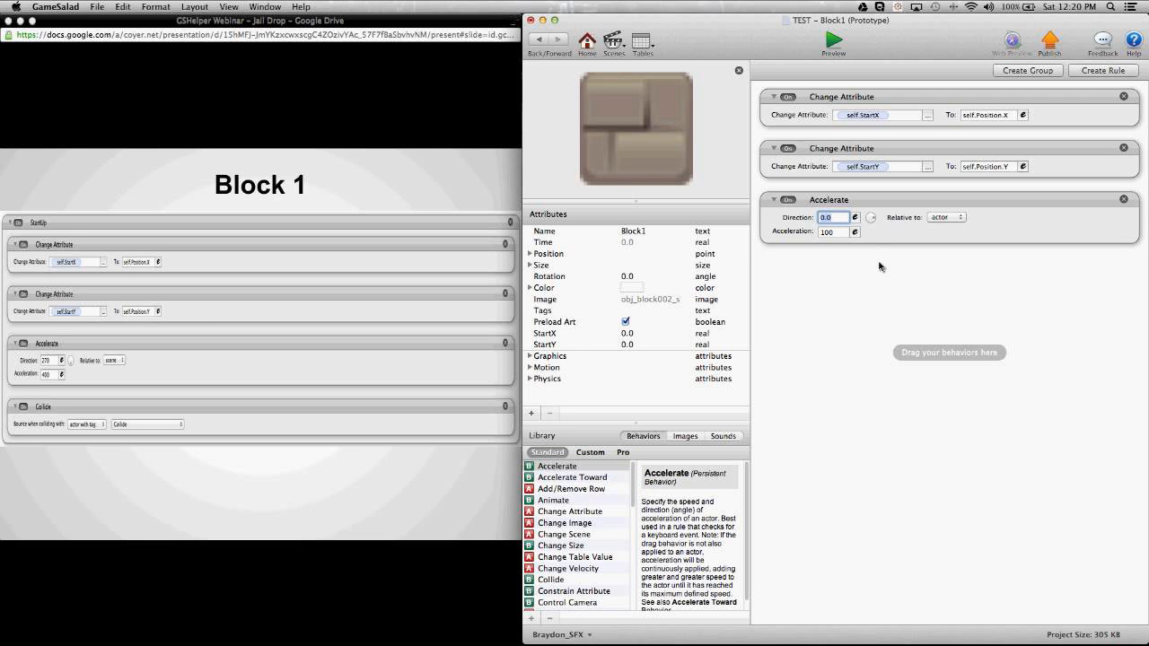
type("270")
key("Return")
left_click(901, 330)
Set the Accelerate behavior's acceleration to 400 and make its direction relative to the scene
left_click(842, 232)
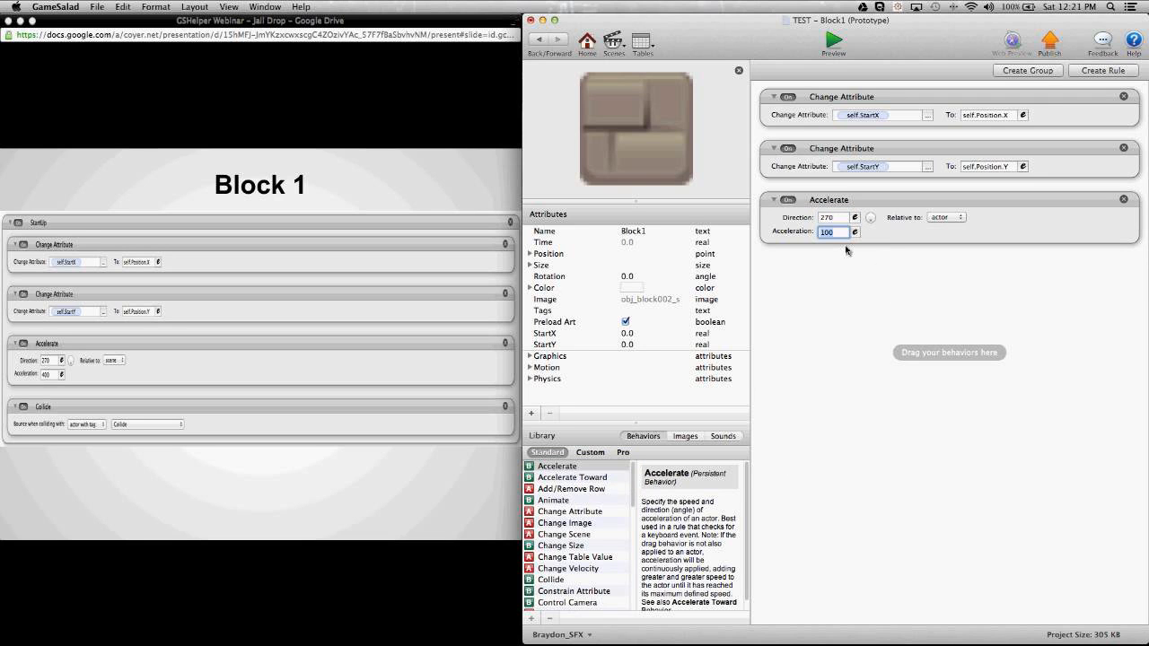
type("400")
key("Return")
left_click(893, 303)
left_click(947, 217)
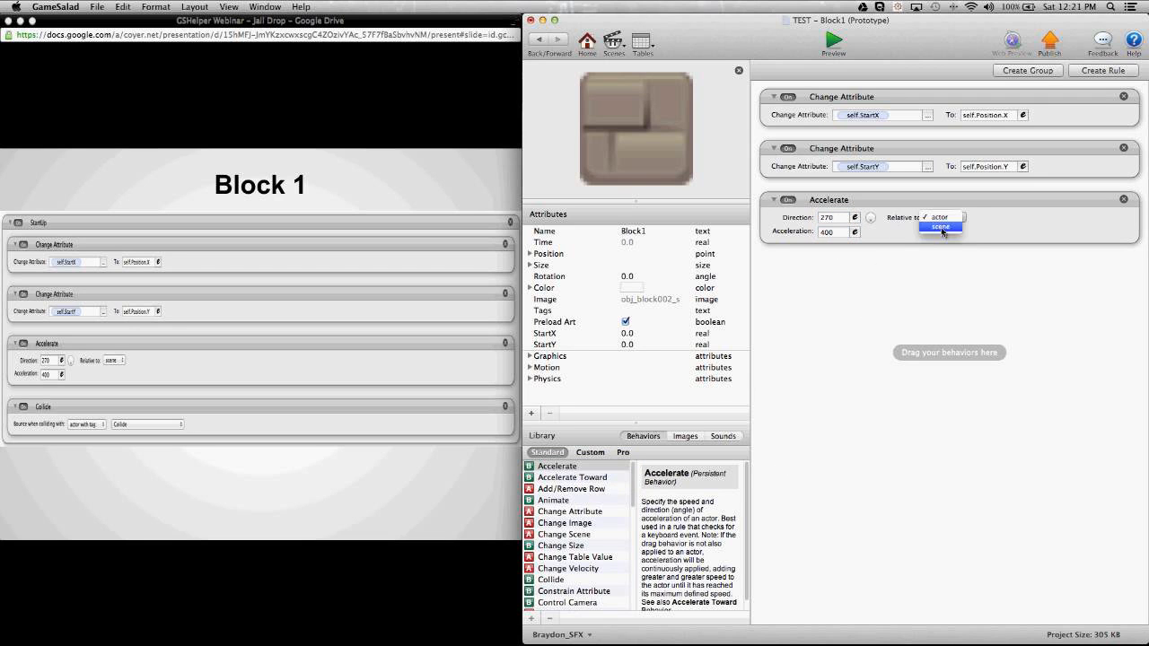
left_click(939, 233)
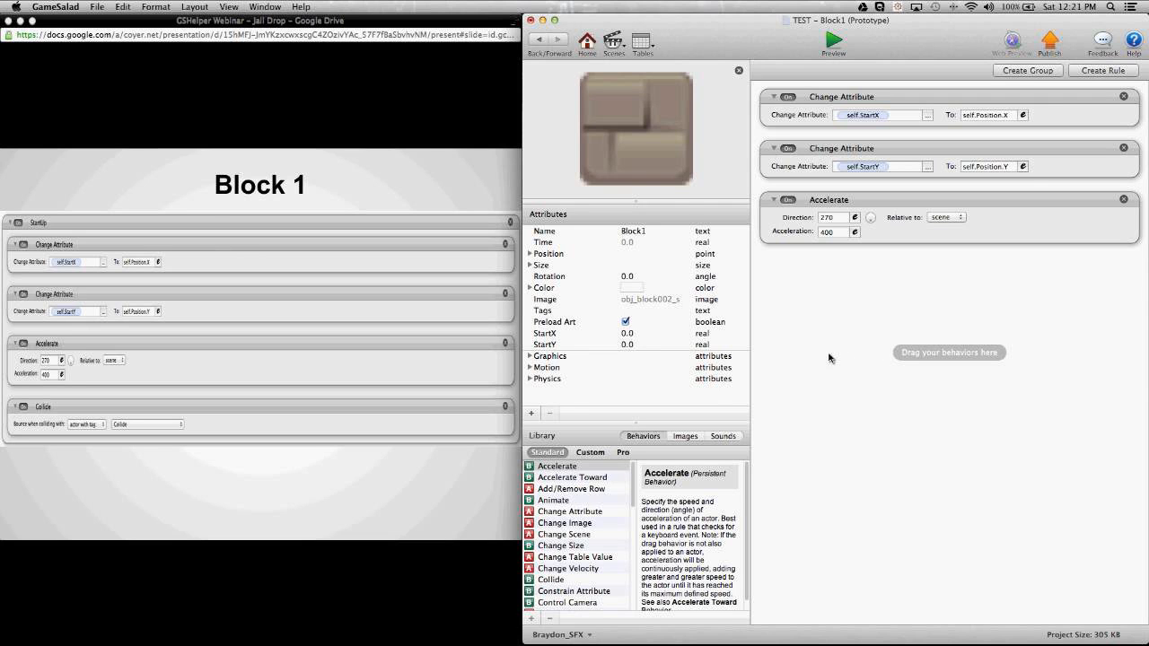
Save the project and create an actor tag named Collide, with all actors listed again
left_click(587, 45)
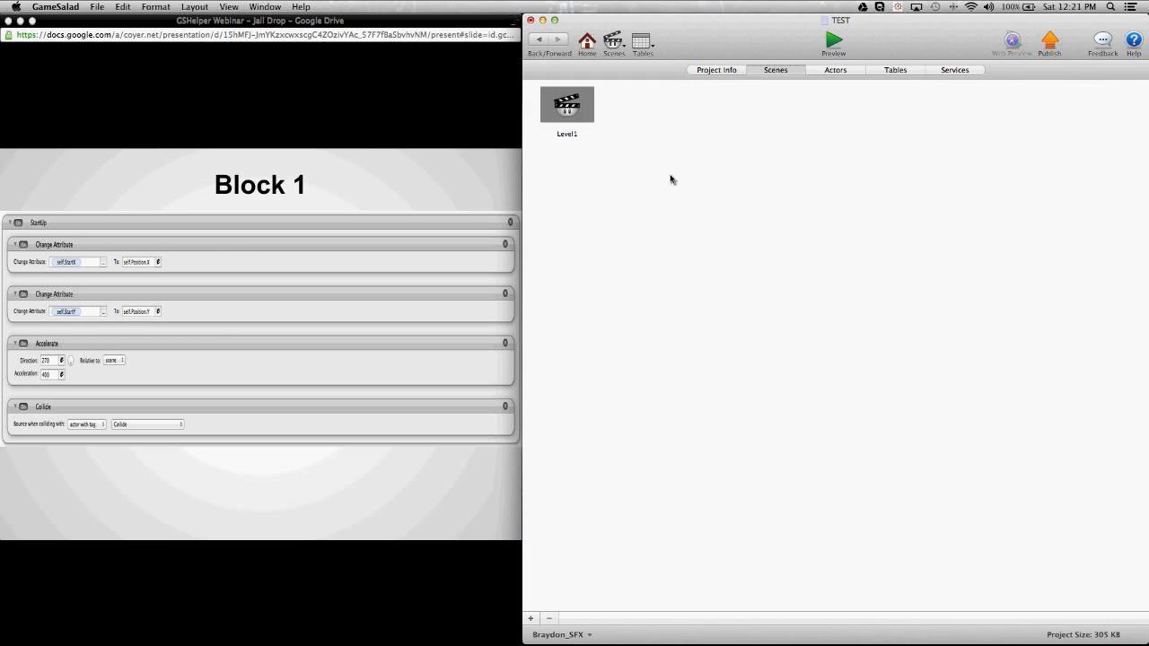
key("super+s")
left_click(830, 71)
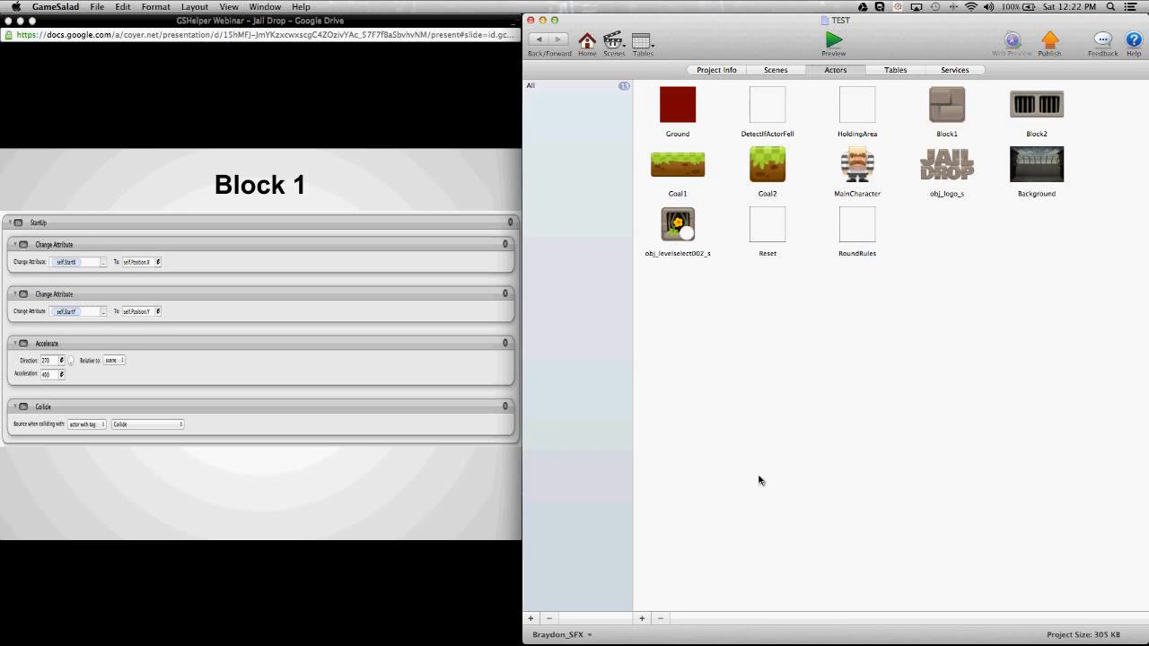
left_click(530, 618)
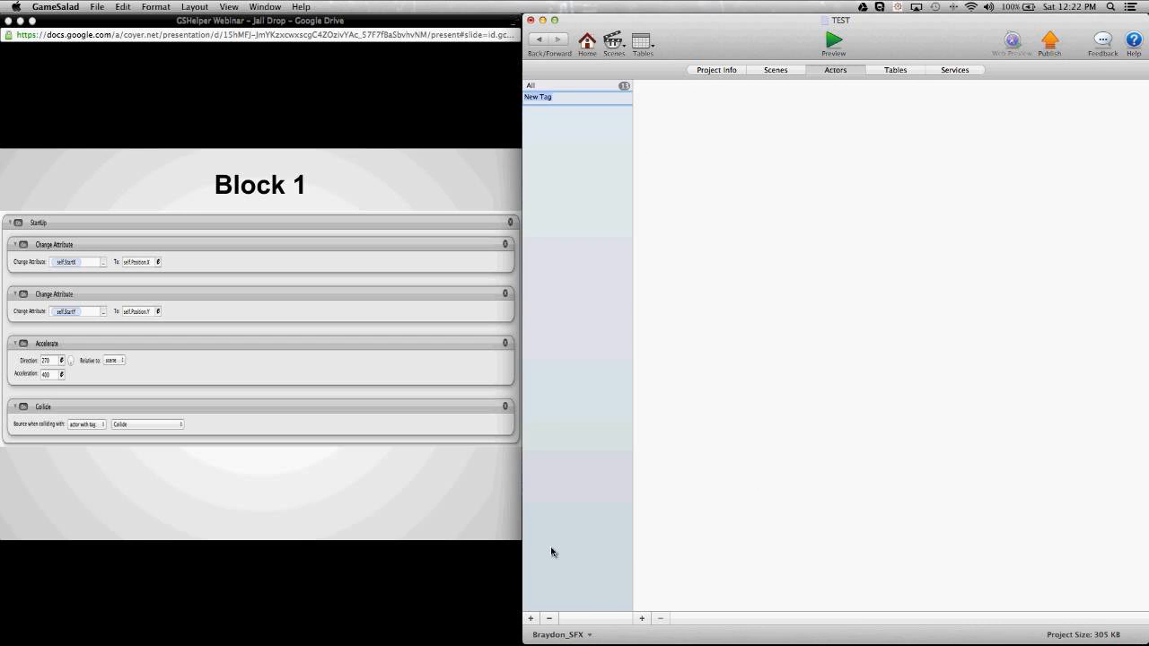
type("Collide")
key("Return")
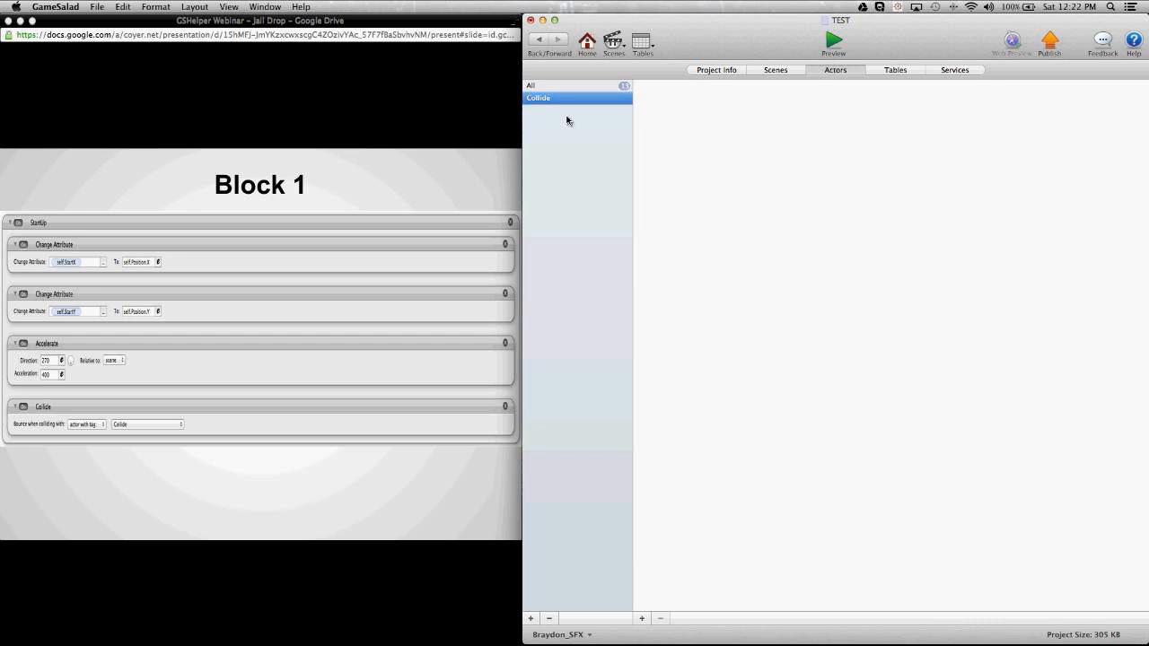
left_click(569, 87)
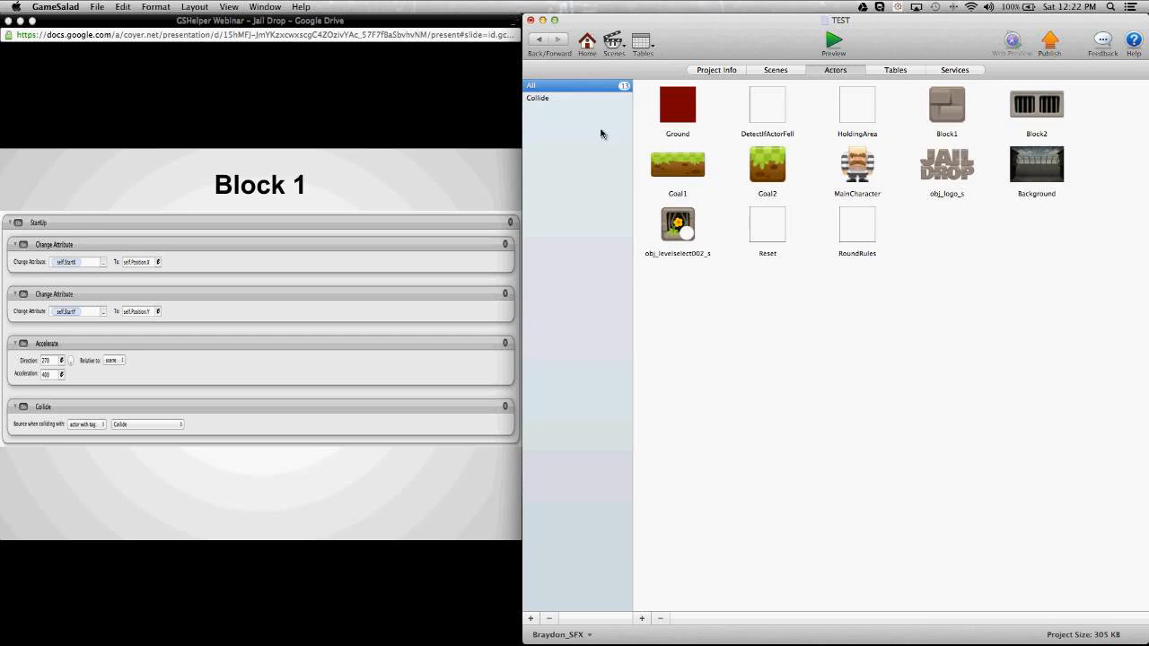
left_click(675, 395)
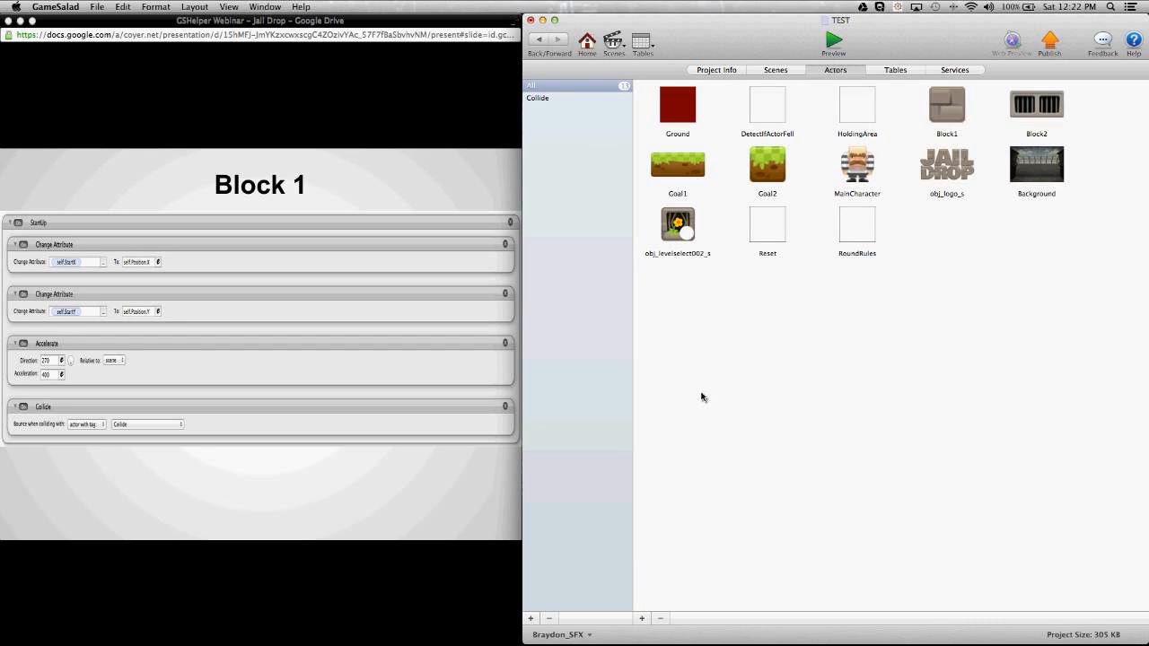
Open the Level1 scene and look through the game's actor list
left_click(775, 70)
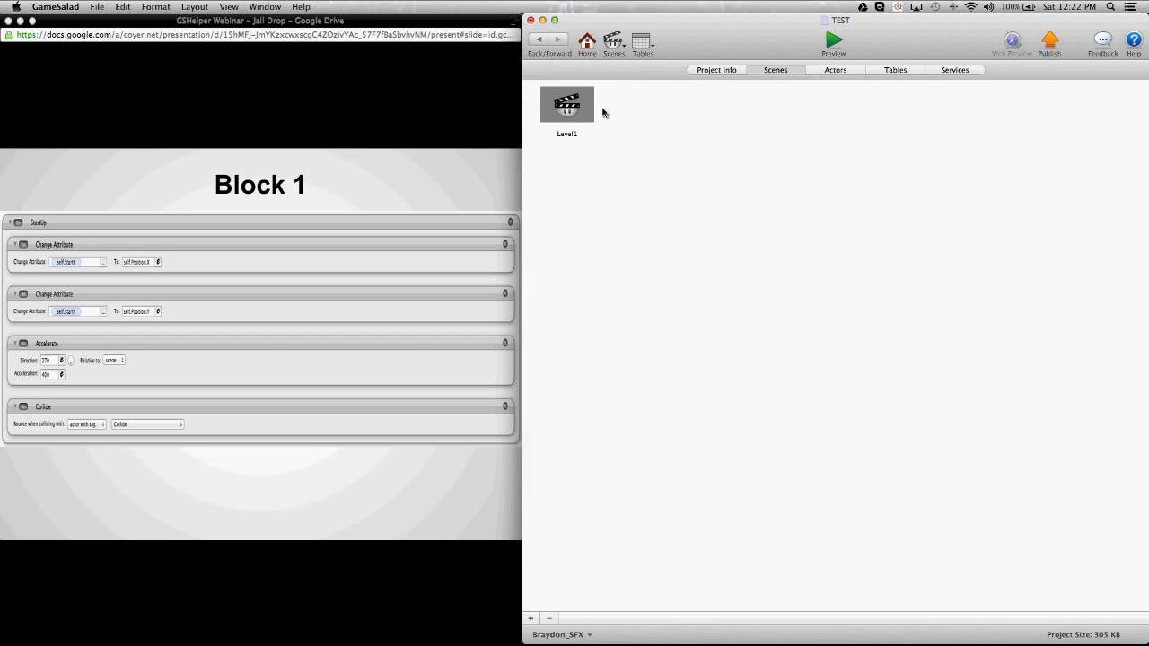
double_click(588, 108)
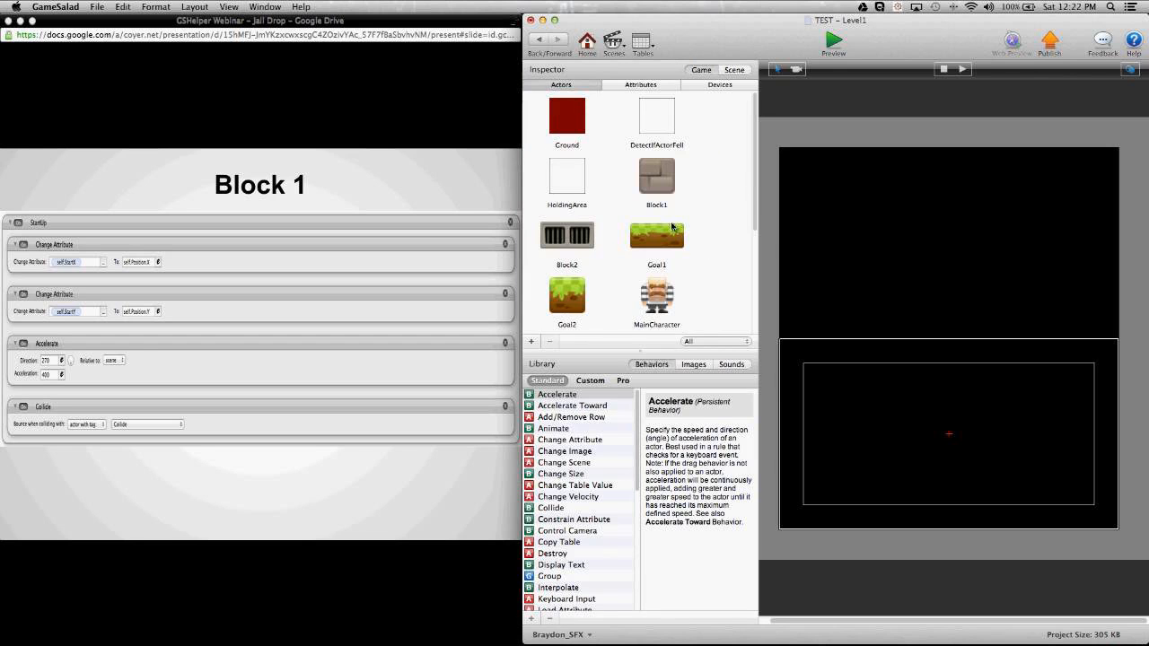
scroll(672, 230, "down", 5)
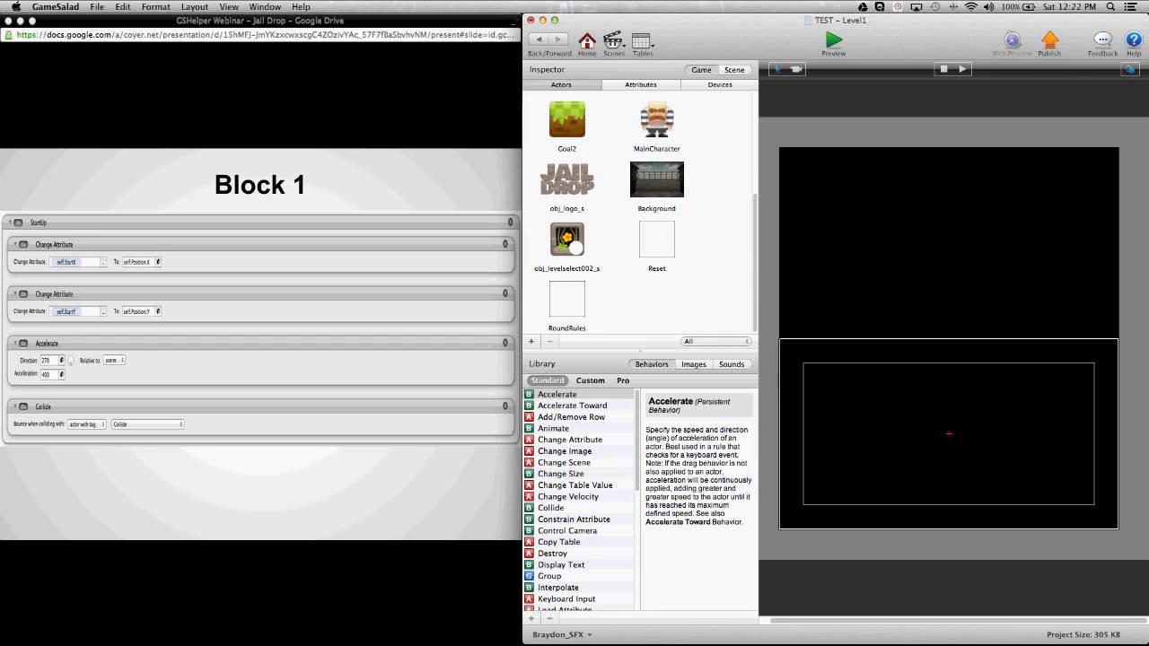
key("super+Tab")
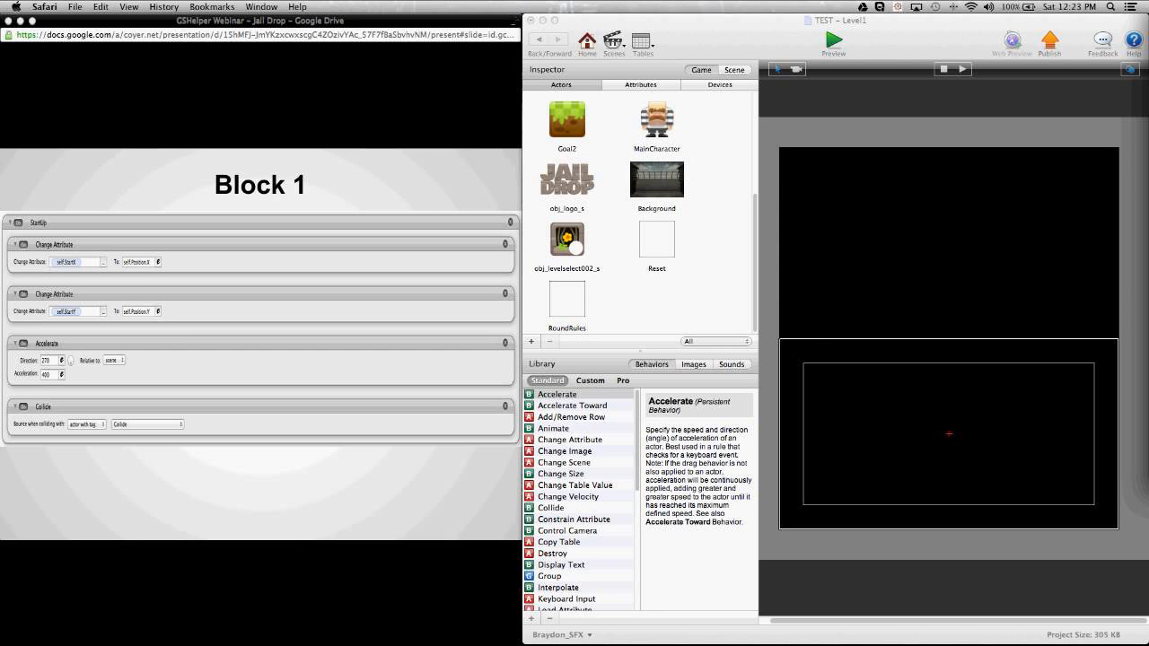
scroll(734, 291, "up", 5)
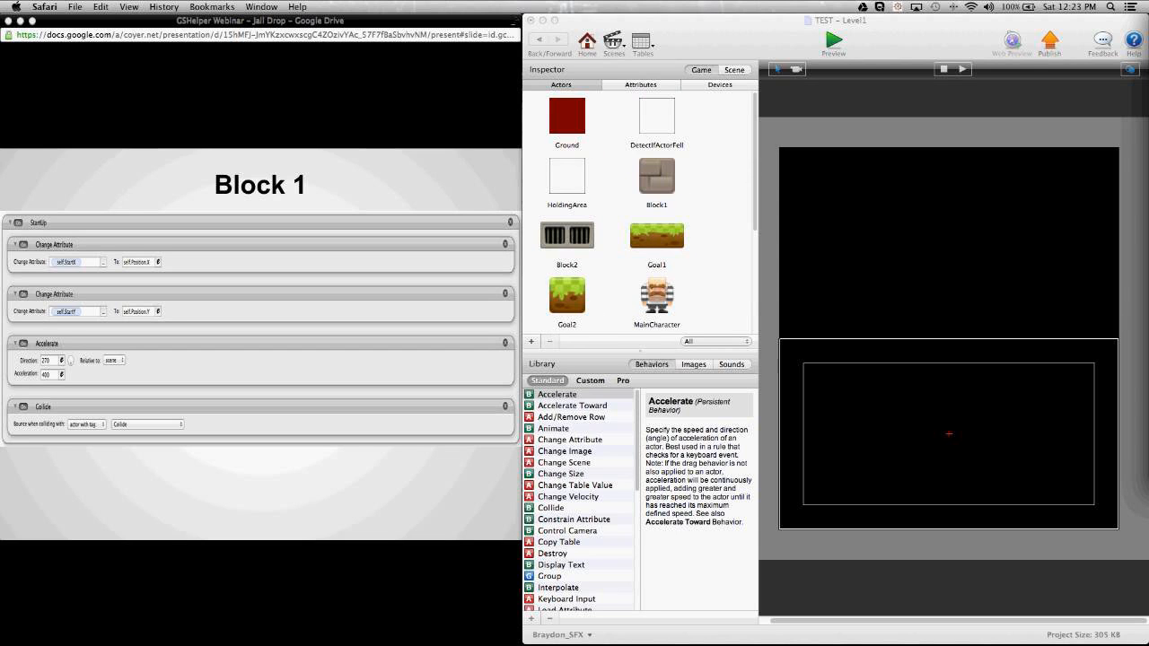
left_click(761, 301)
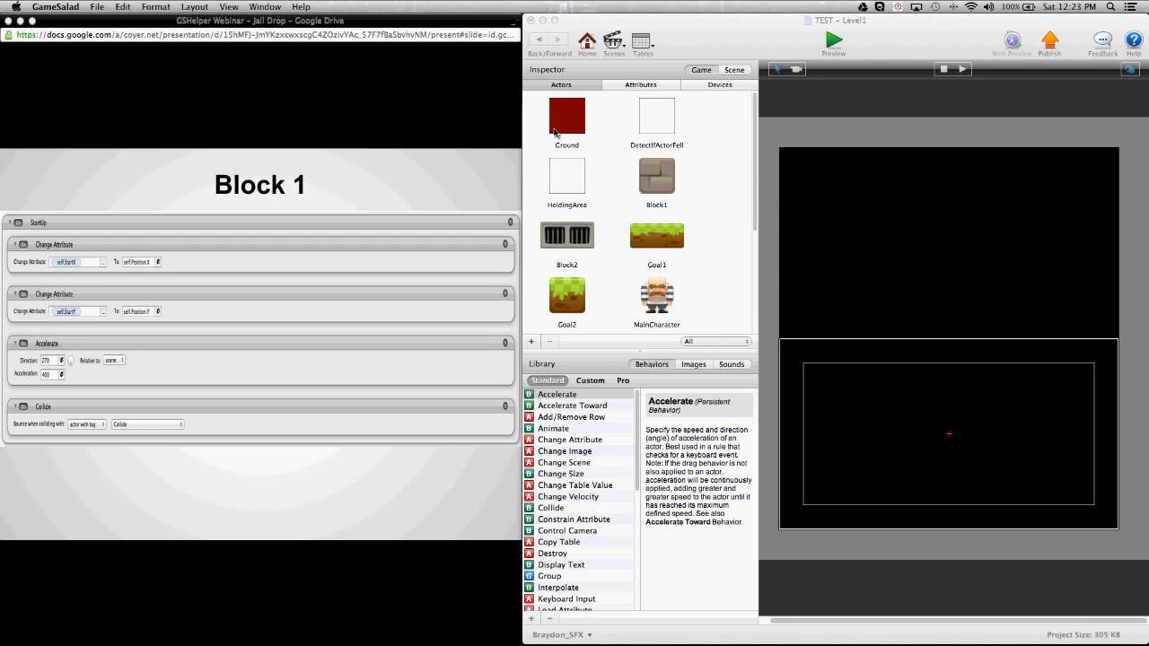
Open the Ground actor, examine its Physics attributes, and return to the project's scenes overview
double_click(554, 133)
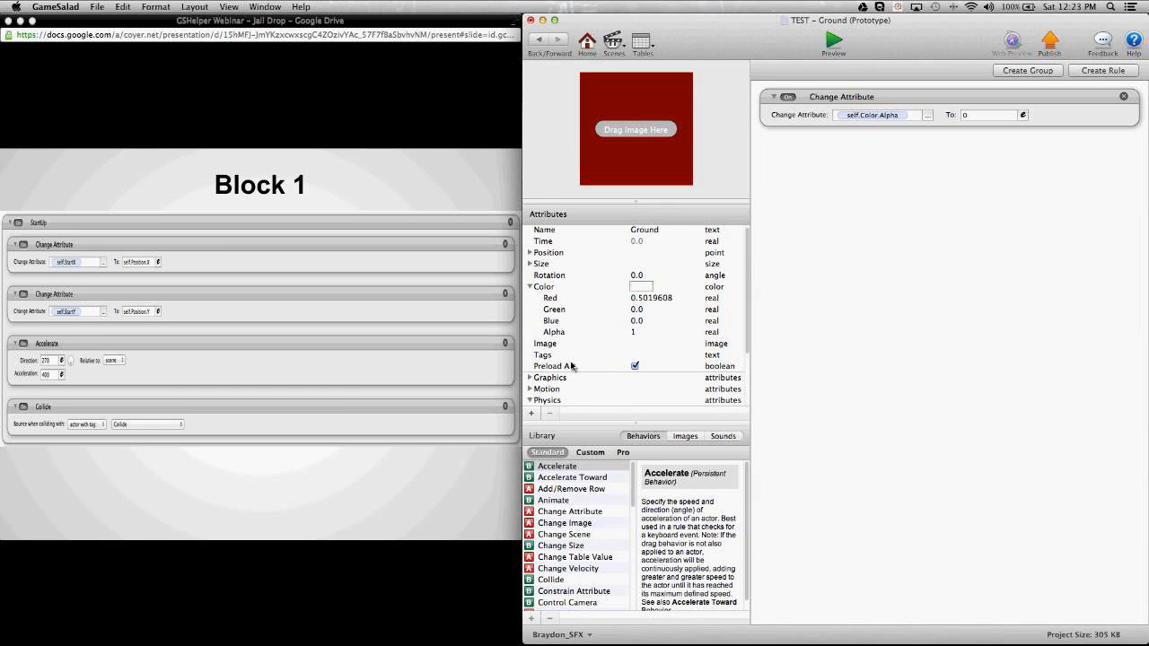
left_click(530, 399)
scroll(579, 352, "down", 2)
scroll(558, 328, "up", 2)
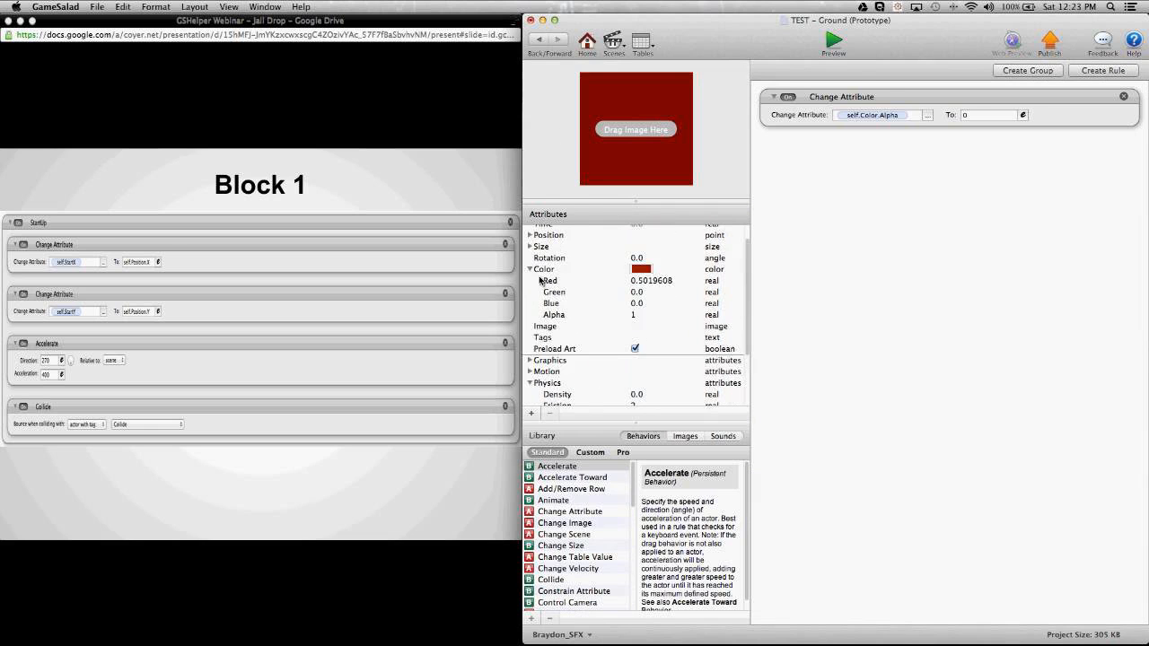
left_click(530, 268)
scroll(602, 311, "down", 1)
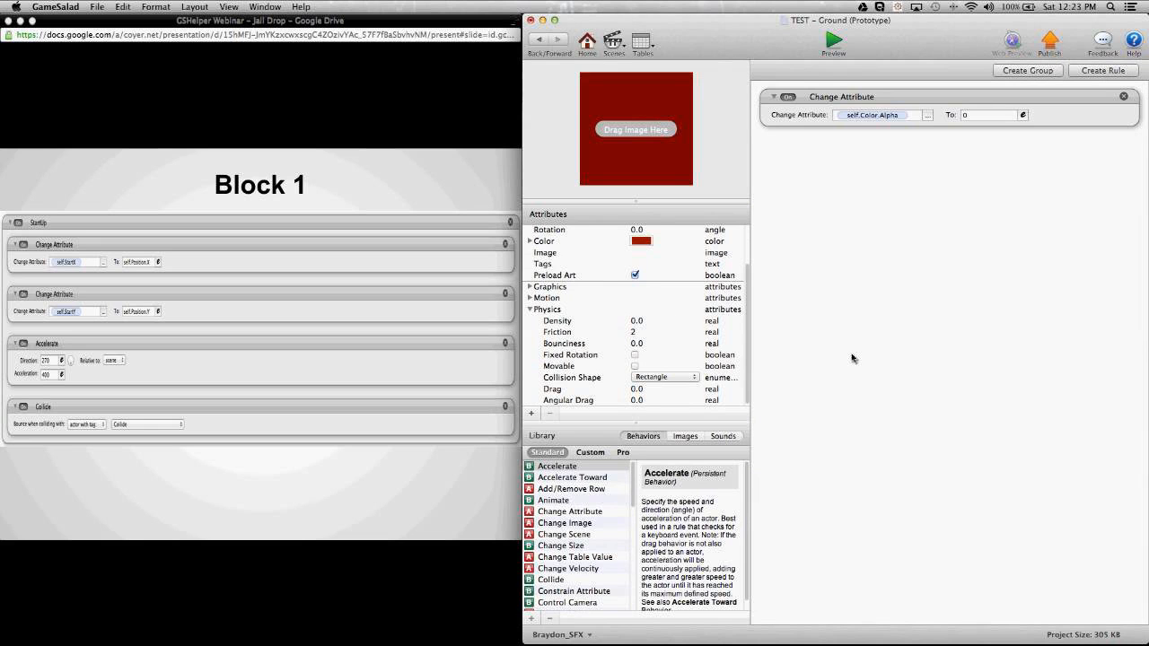
left_click(536, 41)
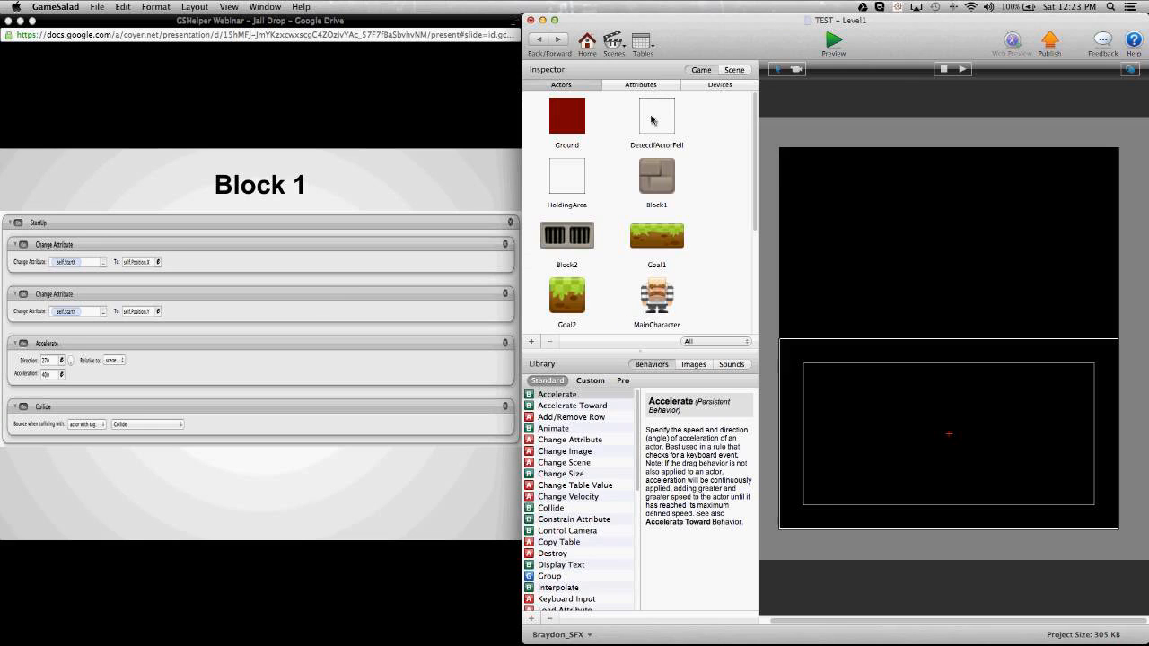
left_click(323, 294)
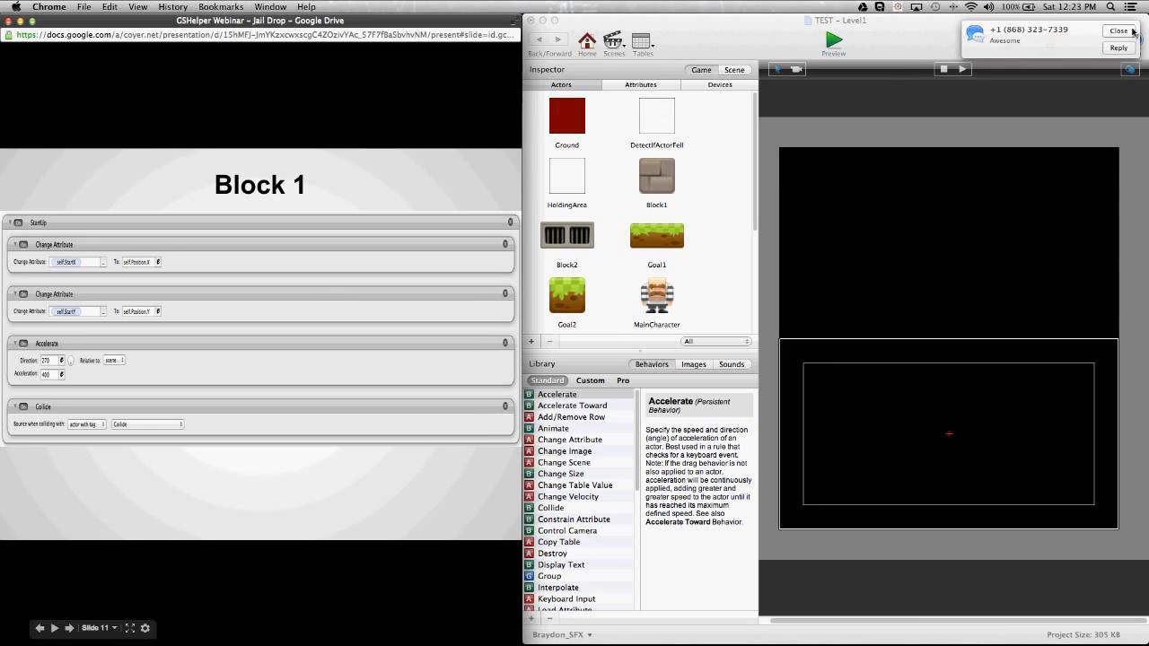
left_click(588, 45)
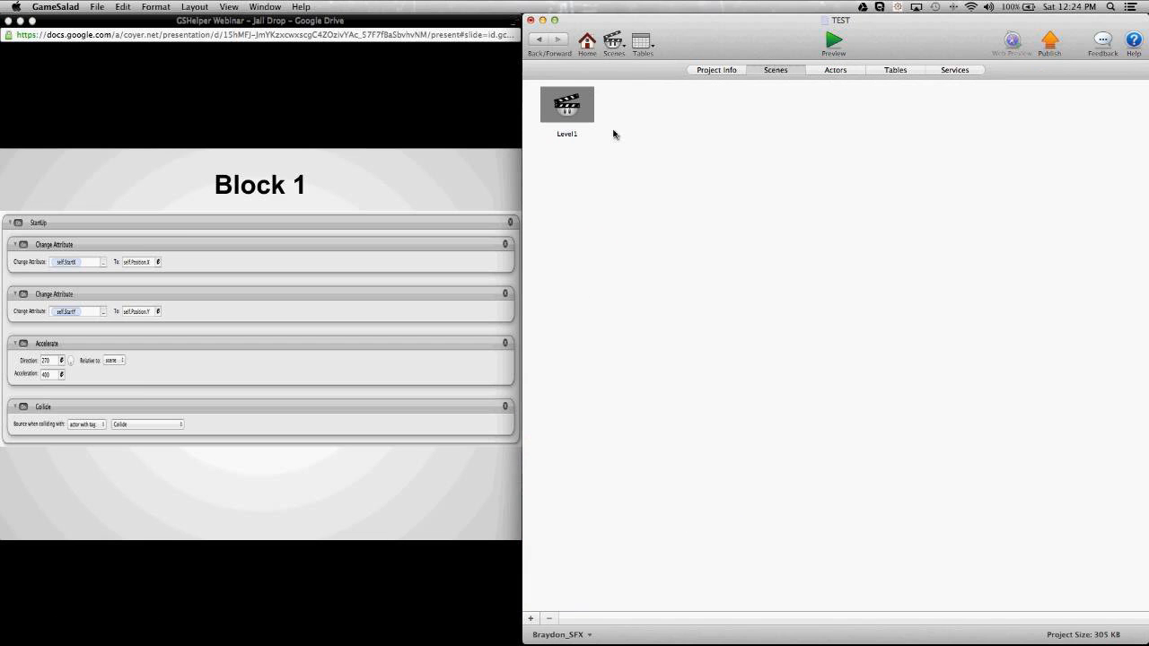
Open the project's actors overview and list the actors under the Collide tag
left_click(833, 71)
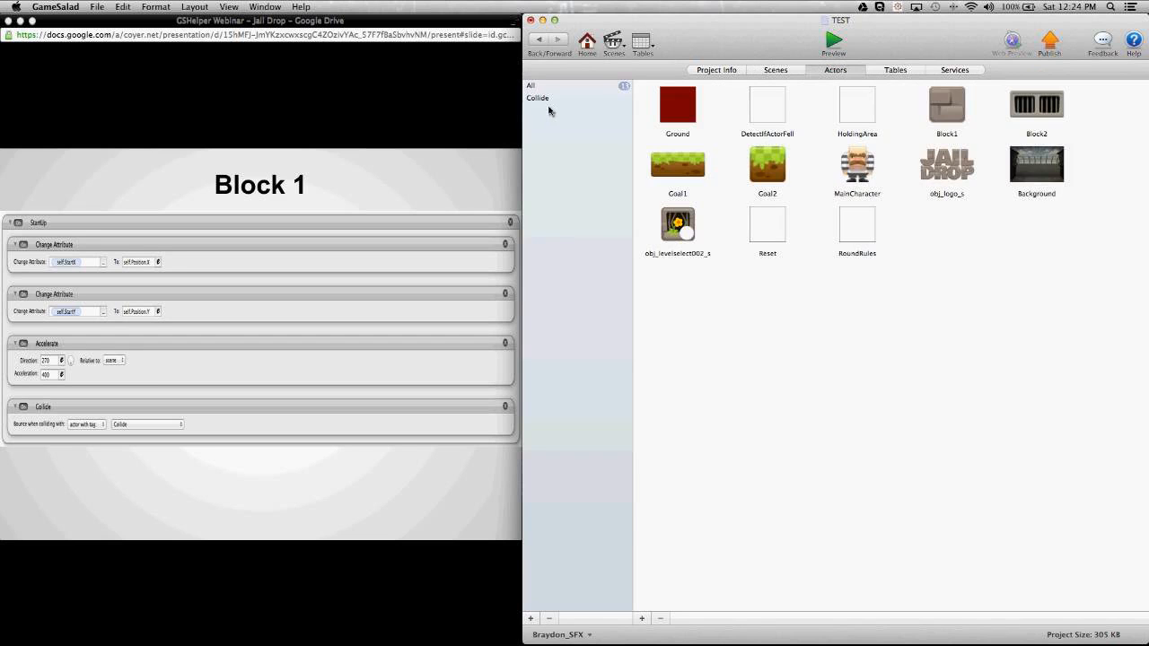
left_click(543, 98)
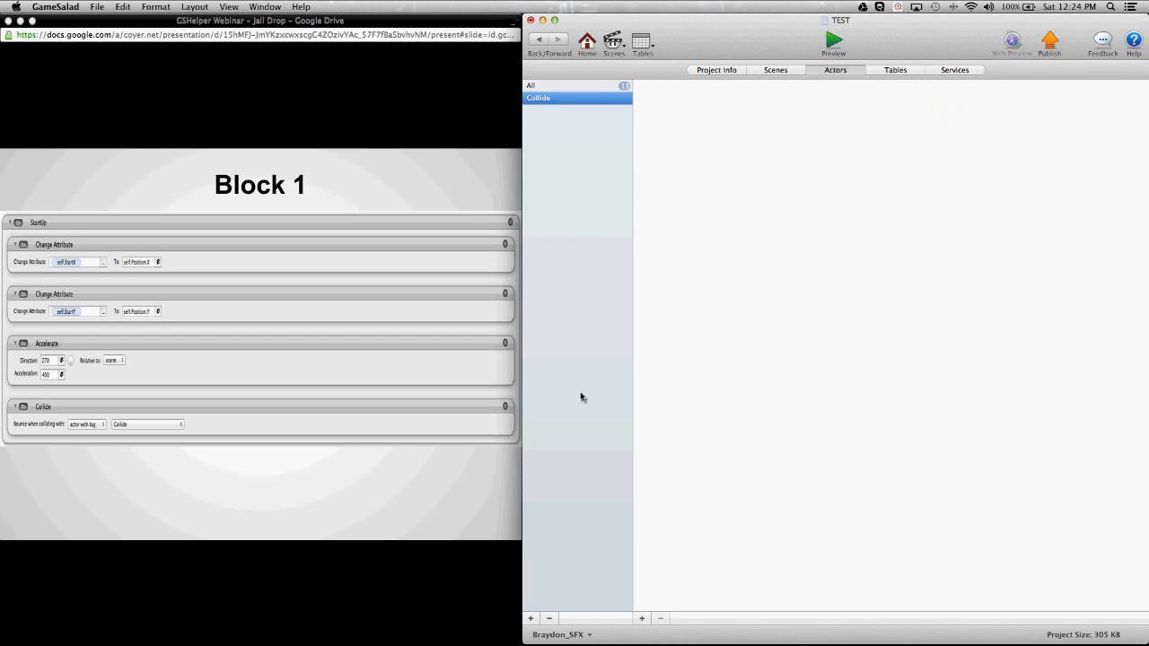
left_click(531, 620)
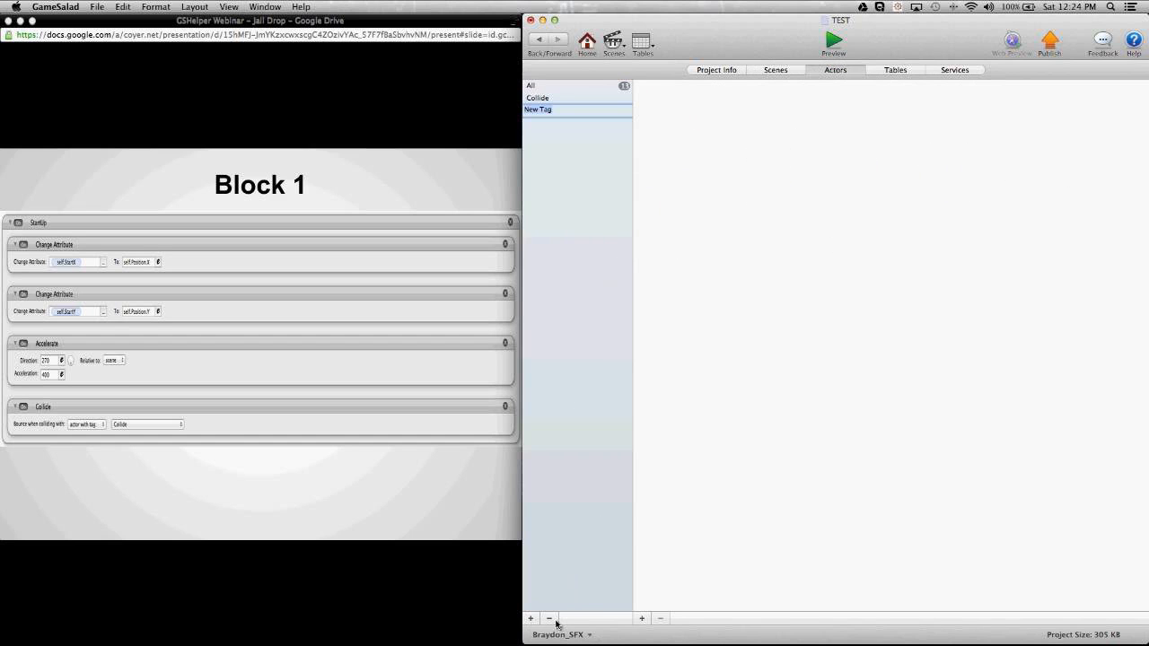
left_click(554, 112)
left_click(551, 620)
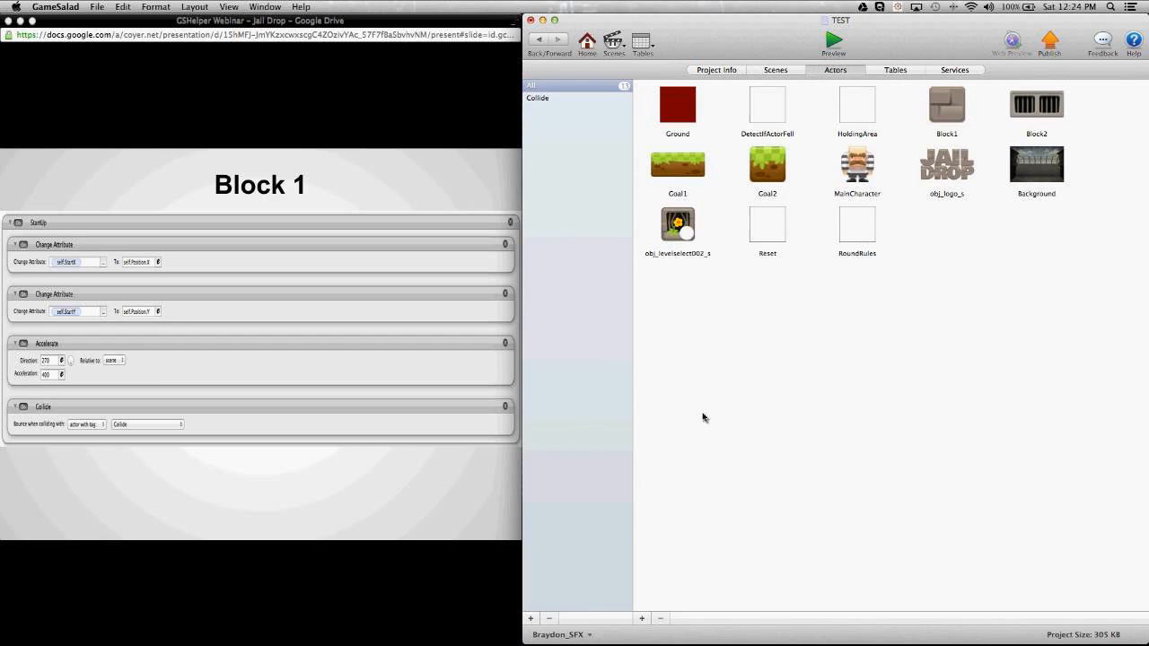
left_click(561, 87)
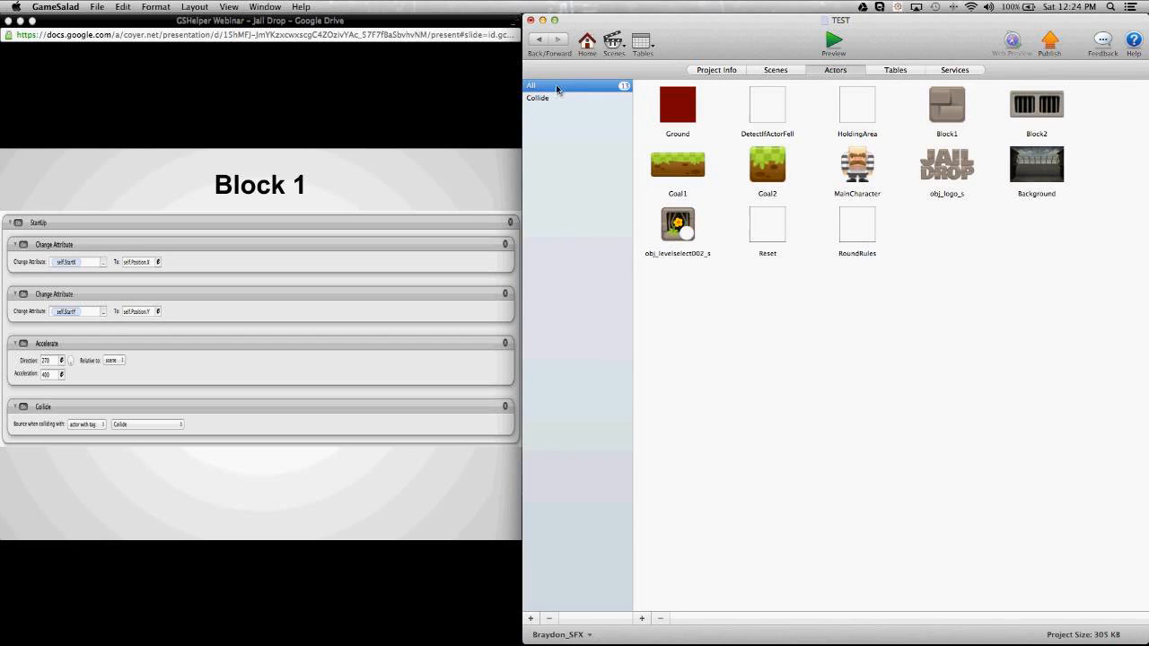
Assign the Collide tag to the Ground and Block1 actors, checking the tag's actor list for each
left_click(724, 412)
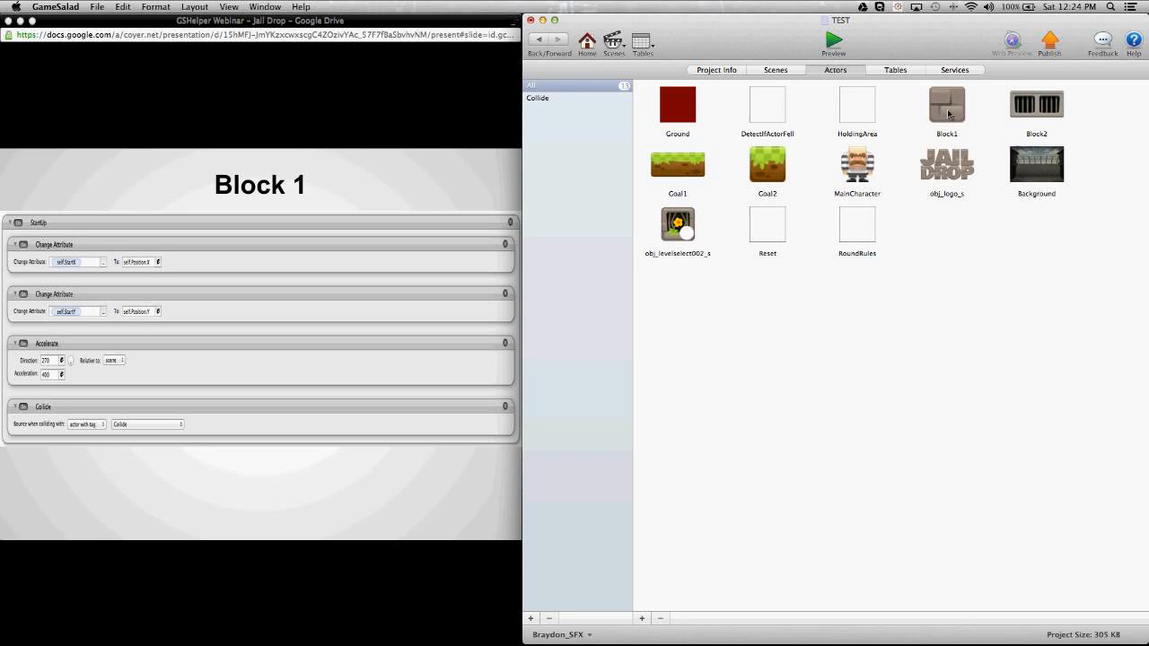
left_click(689, 110)
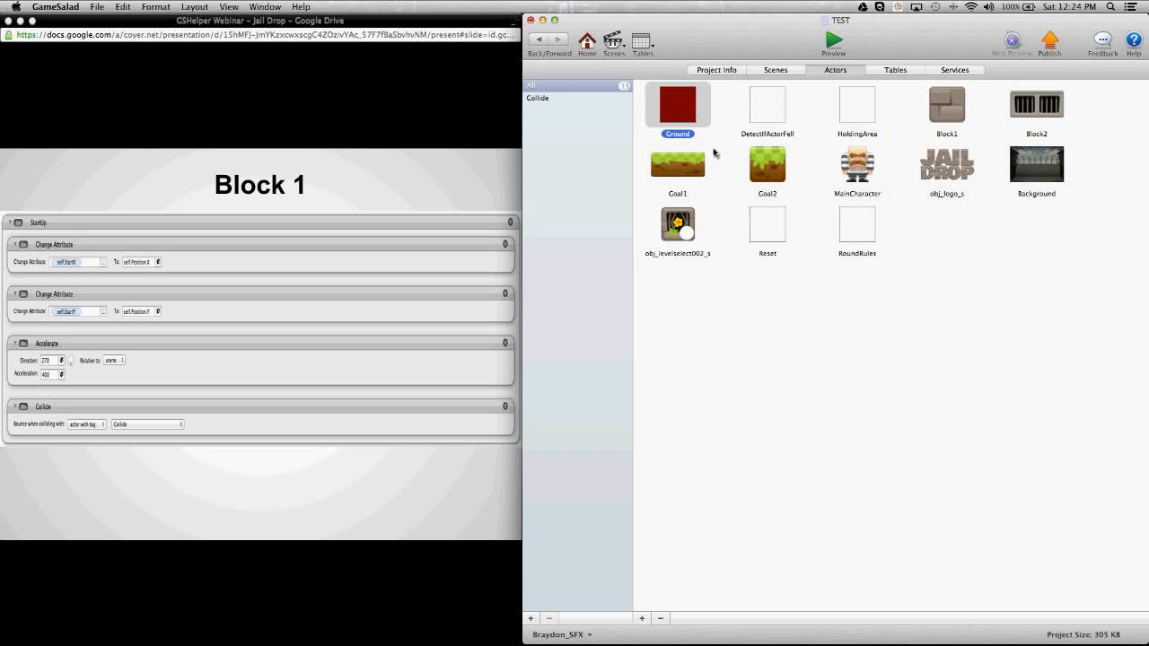
left_click_drag(673, 106, 579, 104)
left_click(579, 98)
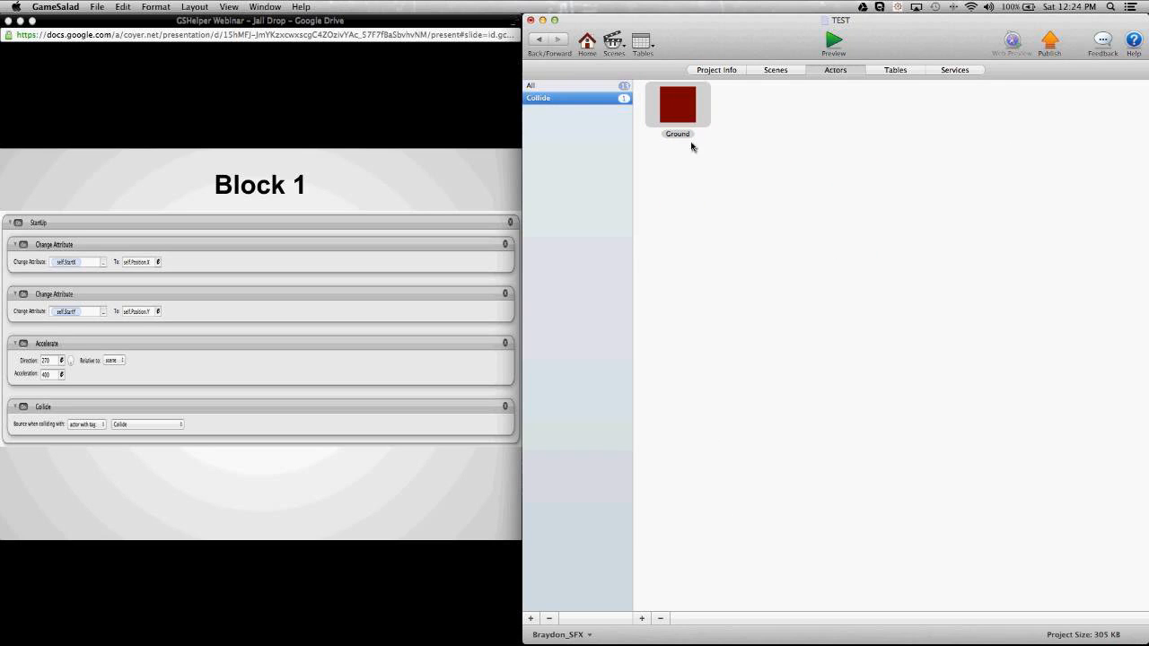
left_click(585, 86)
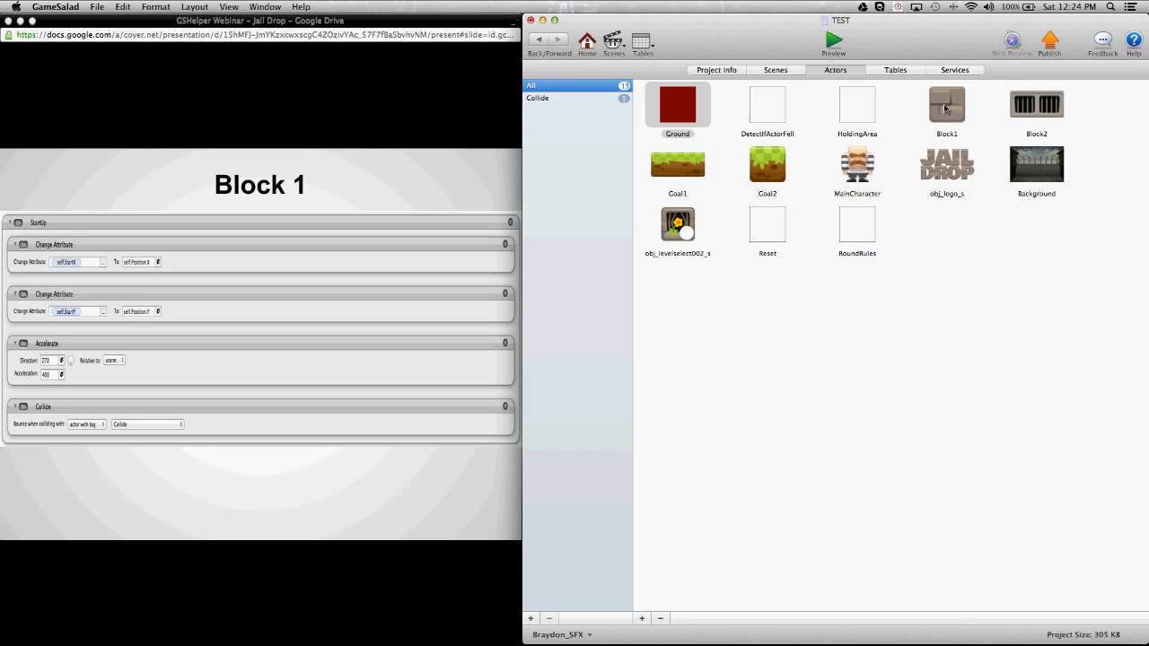
left_click_drag(944, 108, 572, 103)
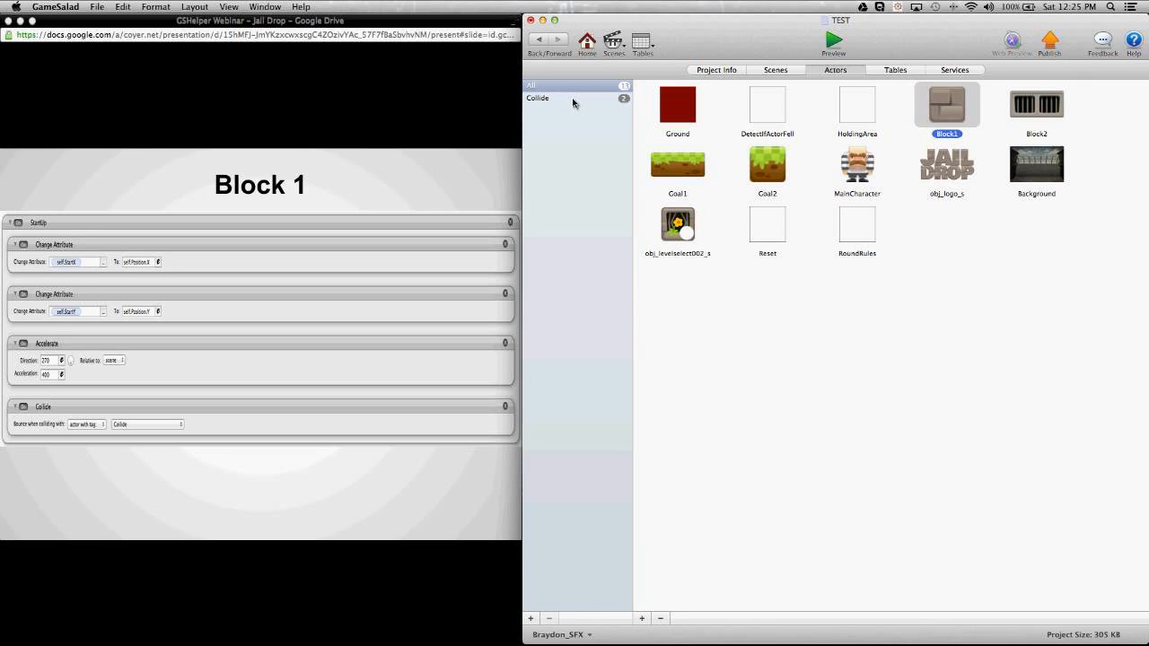
left_click(573, 100)
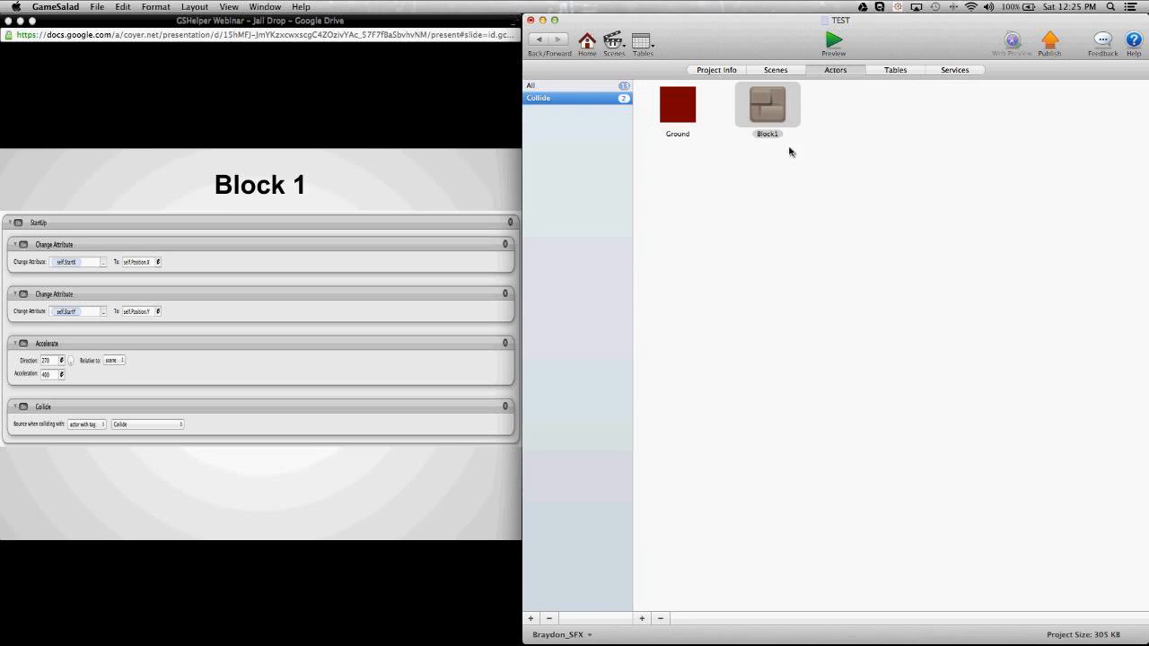
Assign the Collide tag to the HoldingArea actor and list the tagged actors
left_click(579, 86)
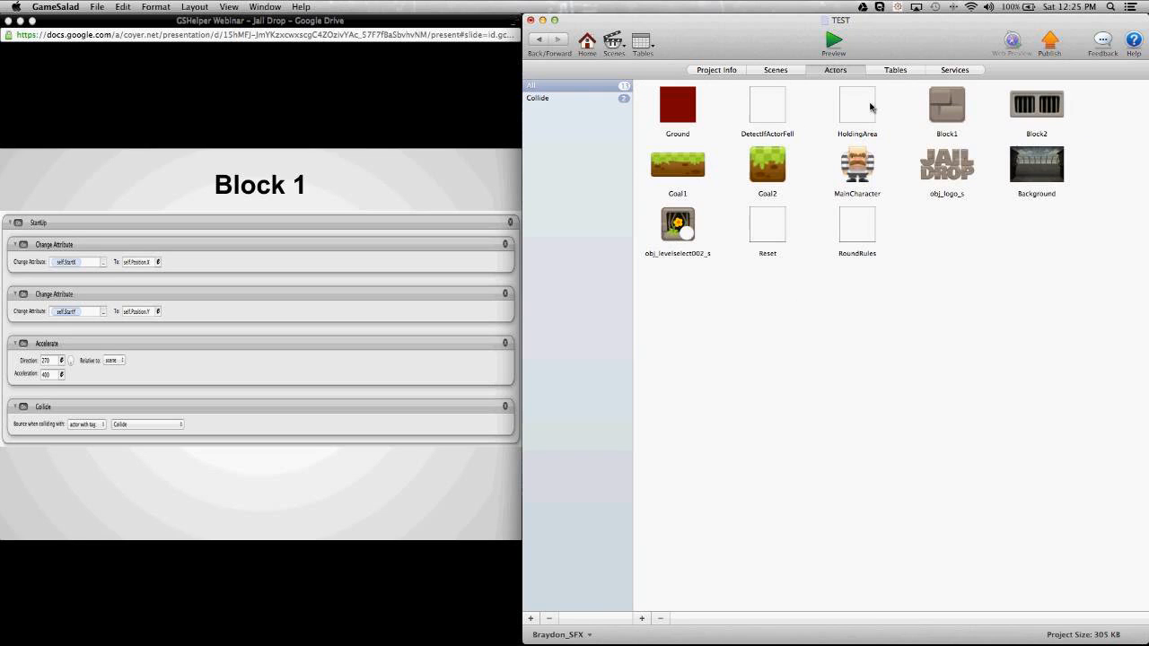
left_click(870, 108)
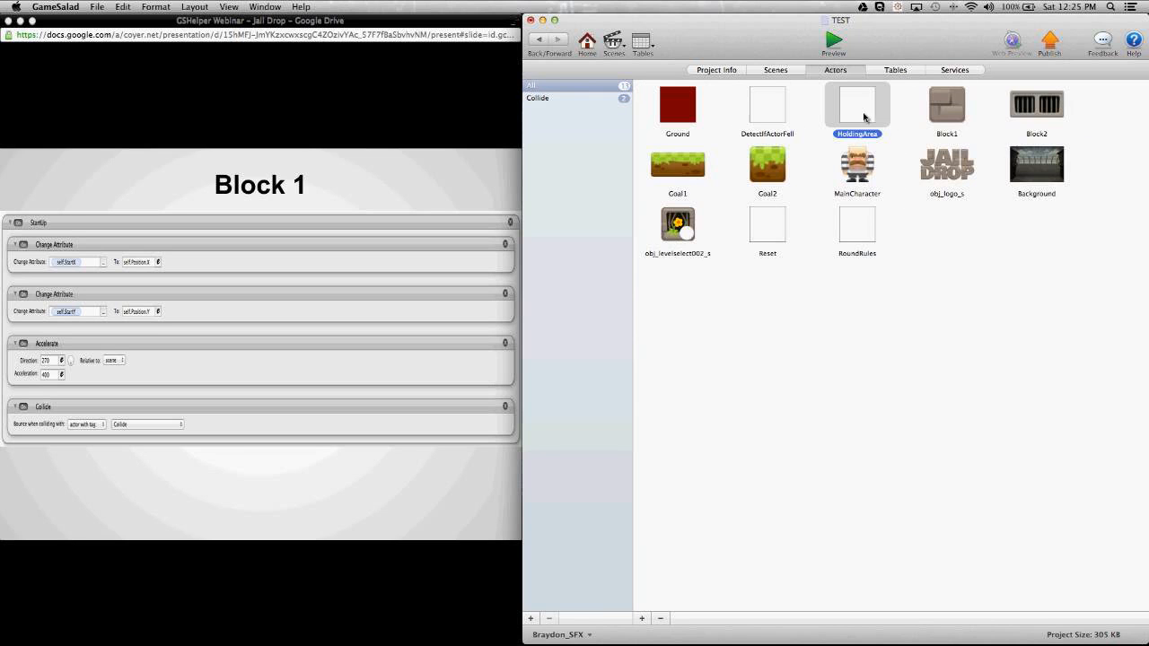
left_click_drag(873, 118, 585, 108)
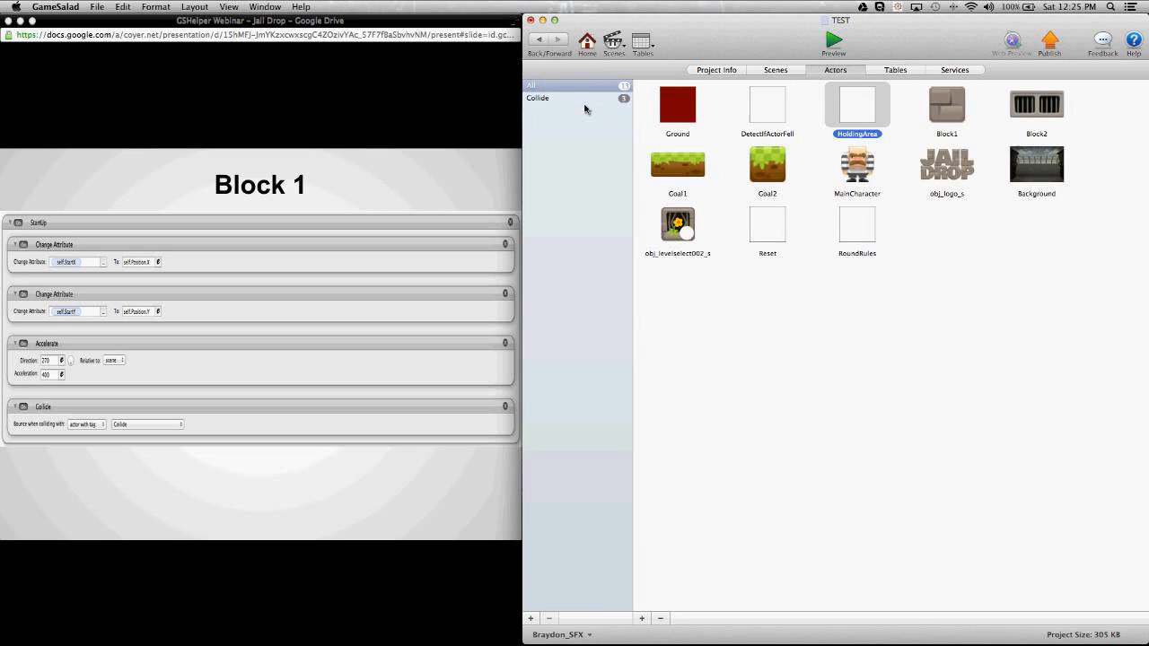
left_click(896, 354)
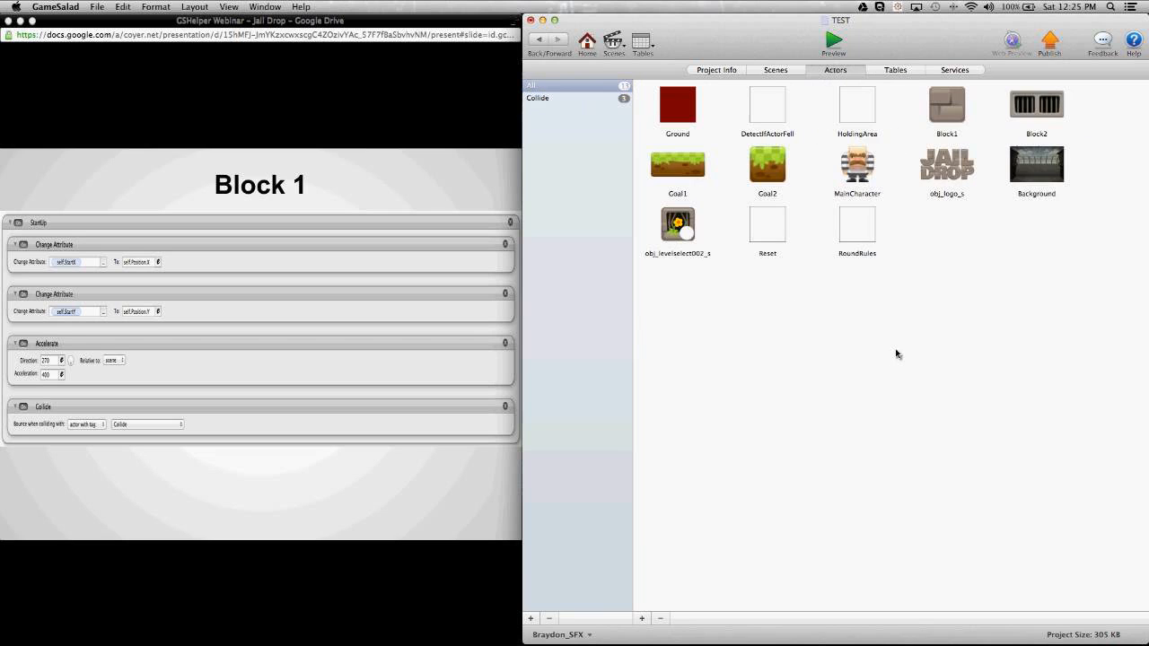
left_click(538, 98)
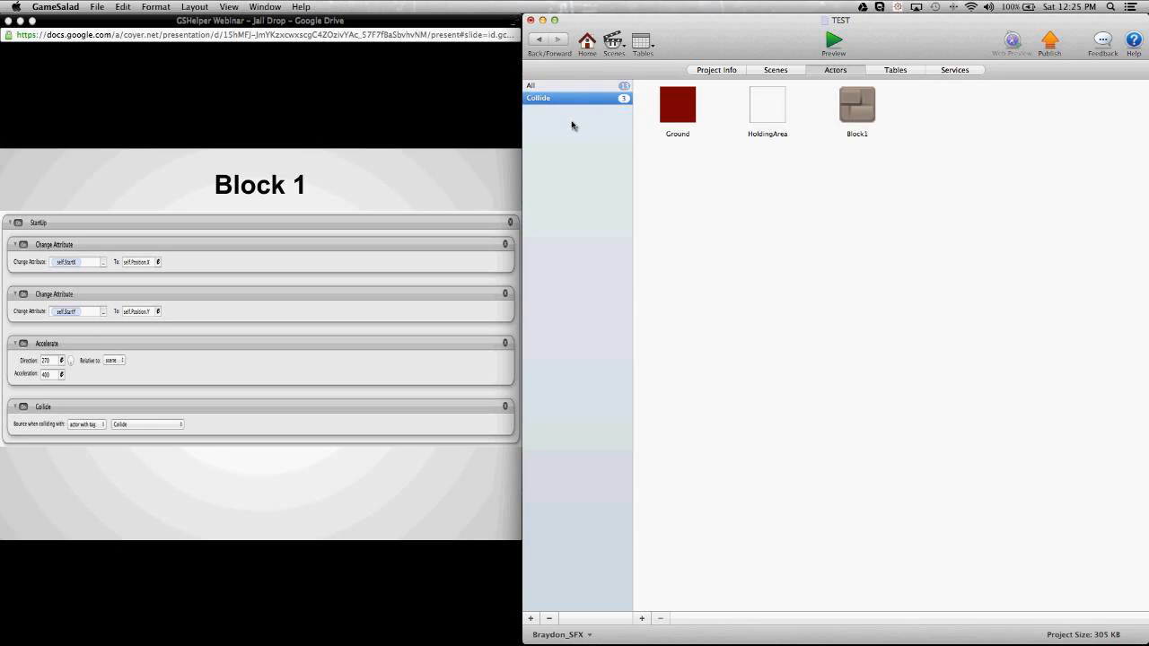
Assign the Collide tag to the Block2 actor from the full actor list
left_click(569, 85)
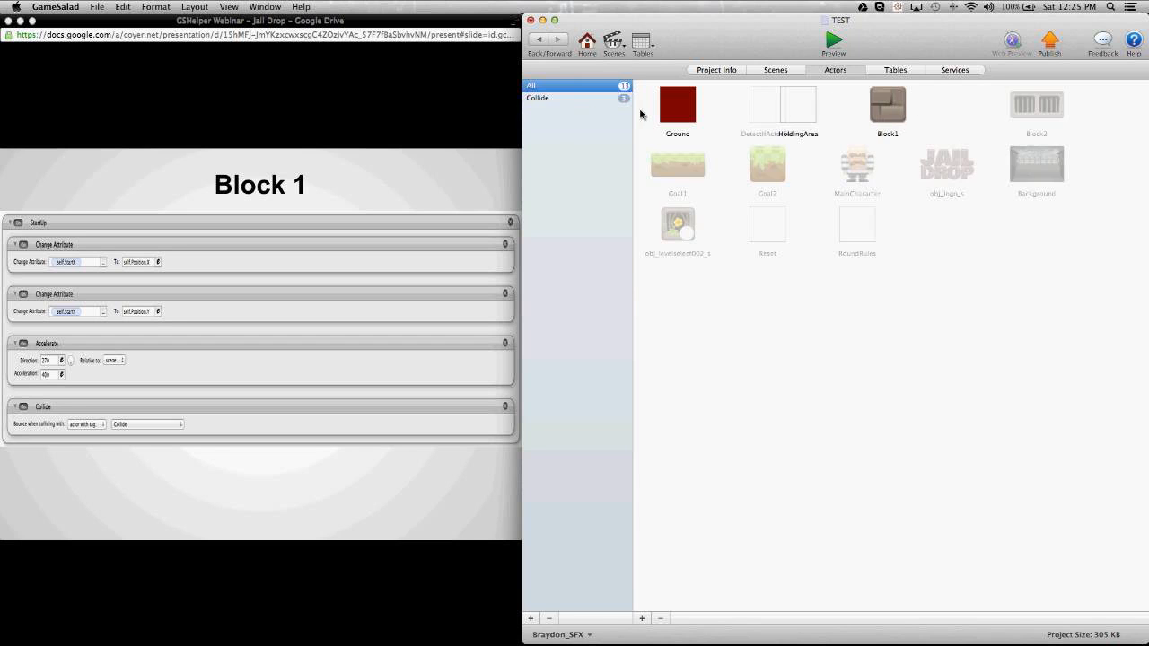
left_click(1034, 111)
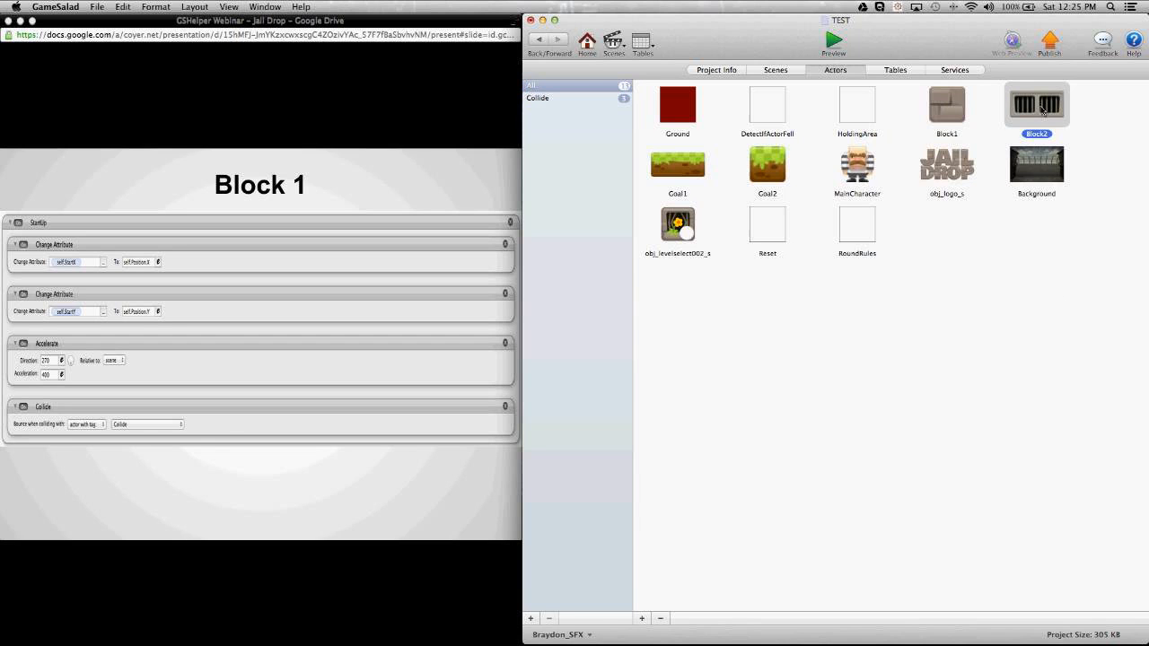
left_click_drag(1042, 110, 591, 109)
left_click(689, 322)
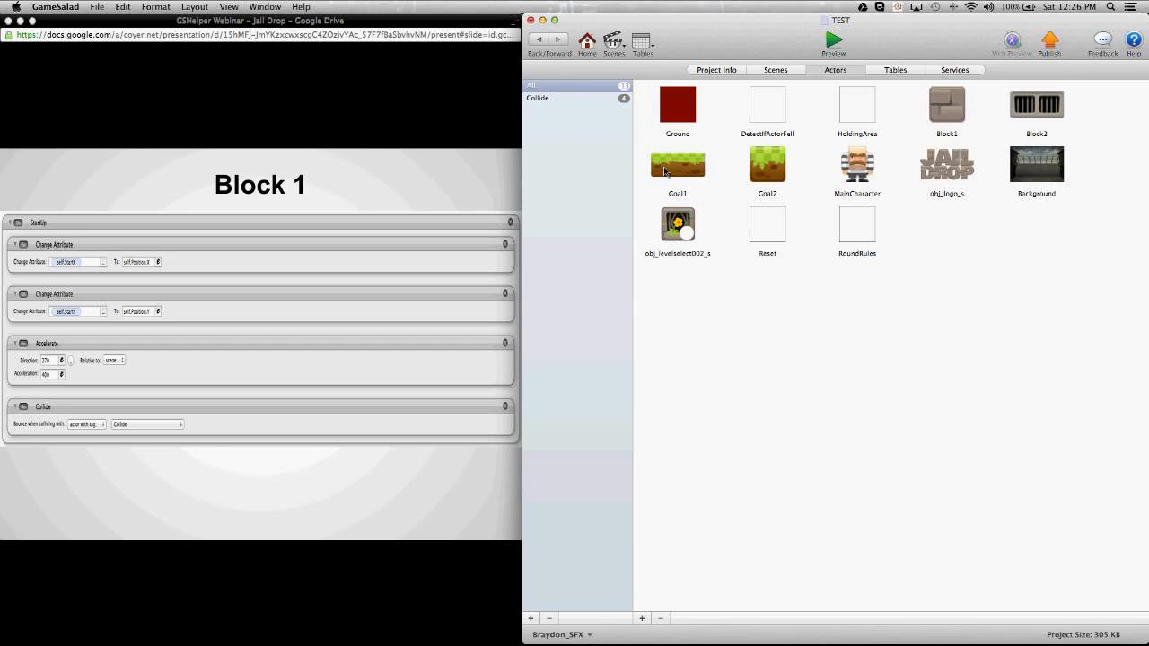
left_click(698, 179)
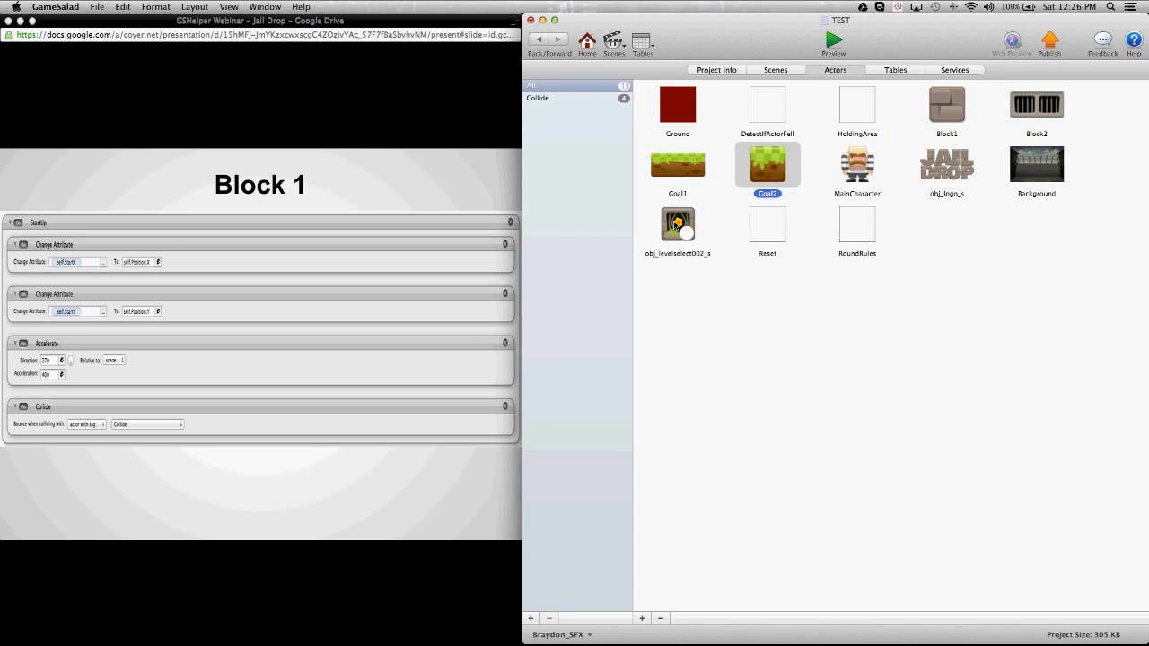
Remove the Ground actor from the Collide tag and assign the tag to it again
left_click(540, 98)
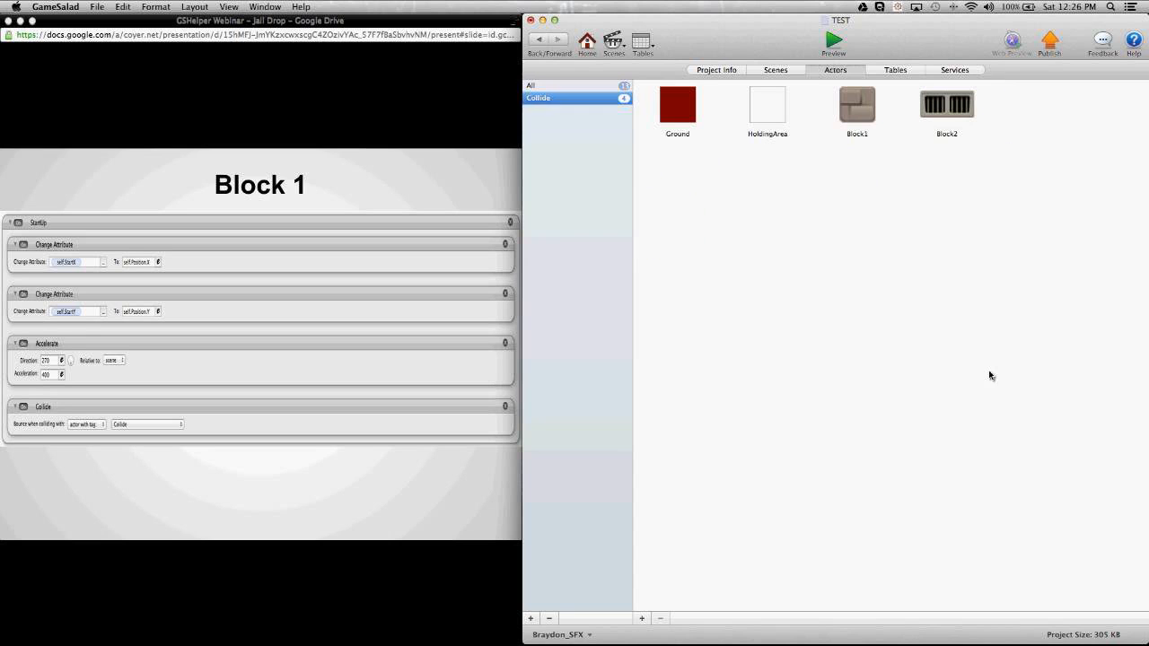
left_click(675, 118)
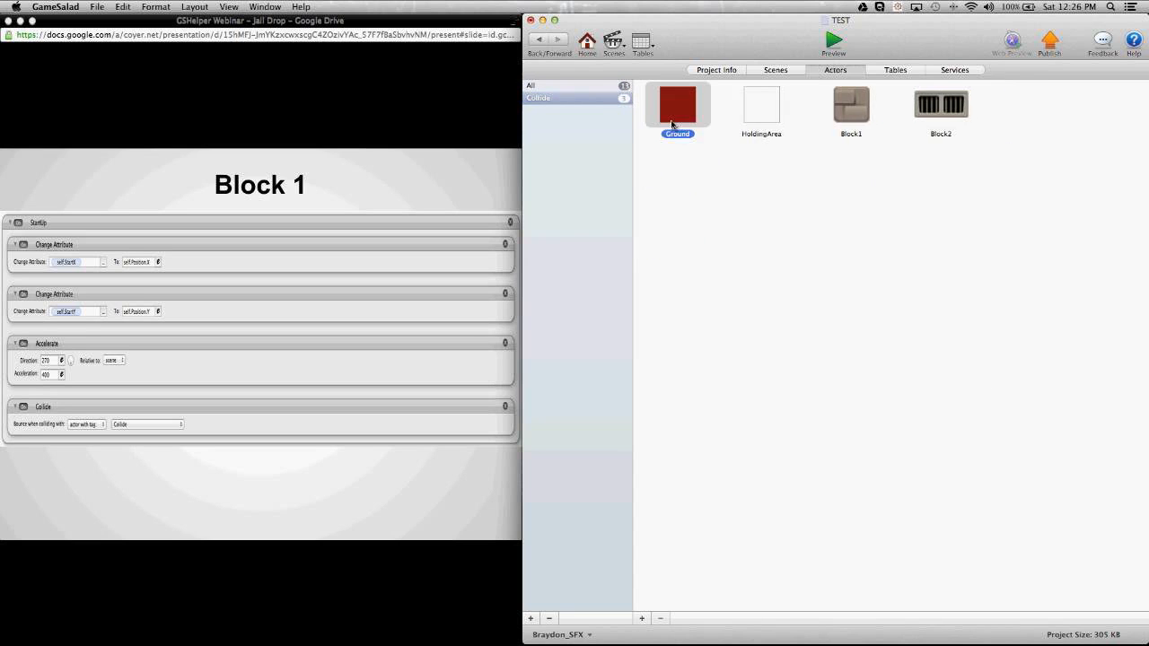
key("Delete")
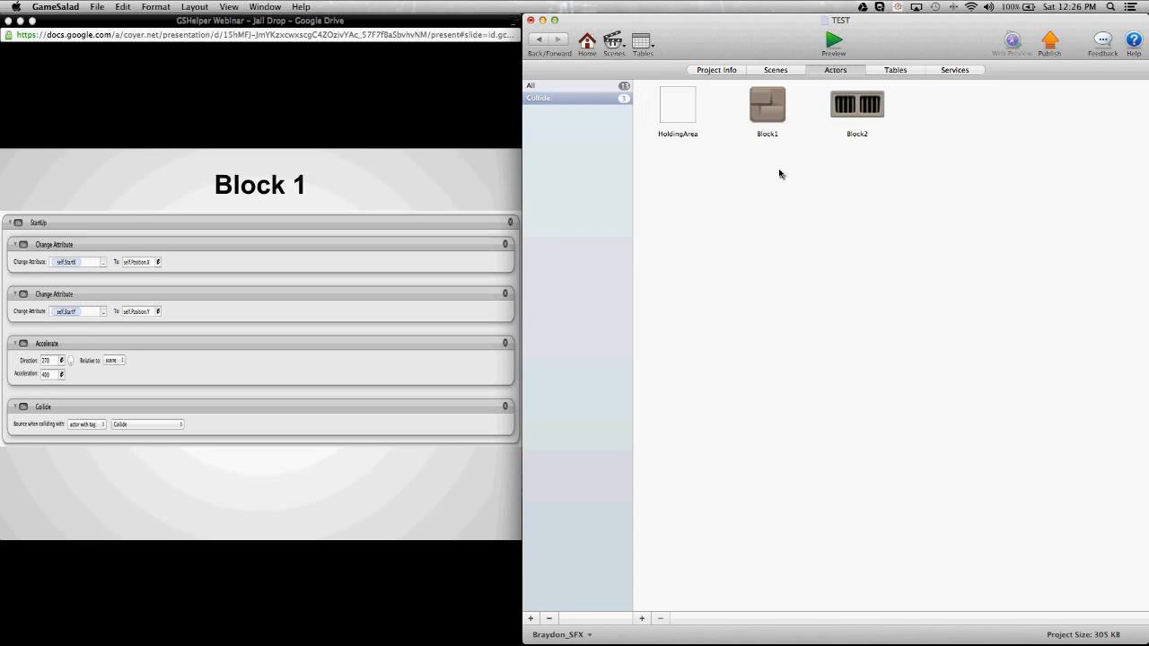
left_click(589, 87)
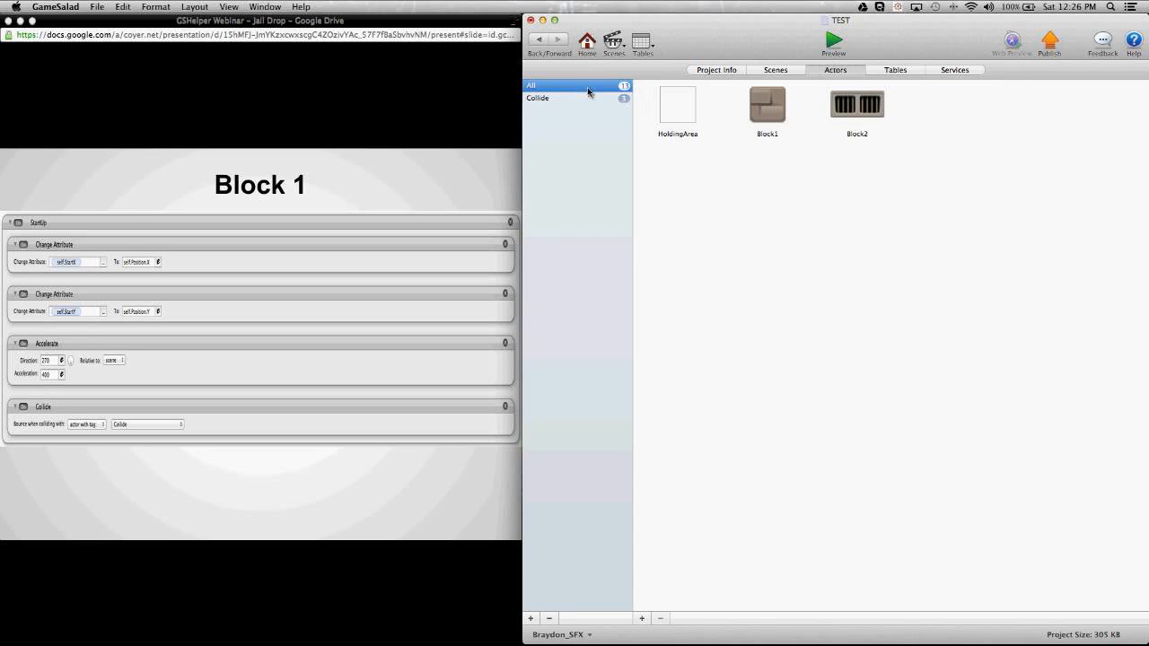
left_click_drag(681, 112, 538, 97)
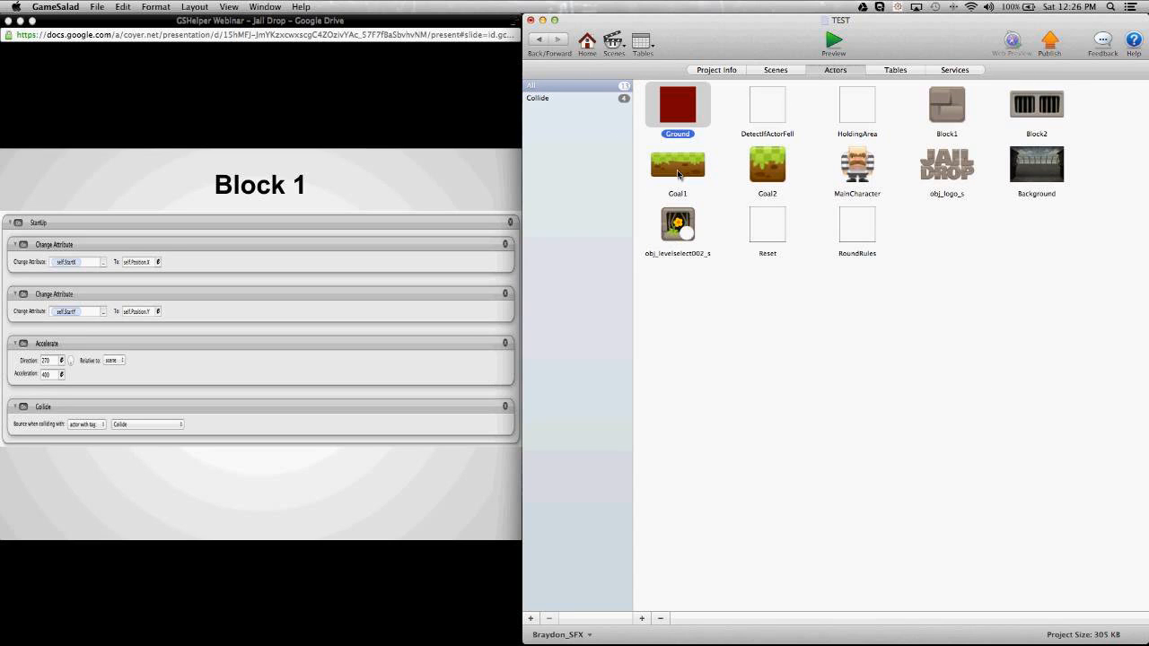
Assign the Collide tag to the Goal1, Goal2 and MainCharacter actors and list the tagged actors
left_click_drag(677, 173, 595, 106)
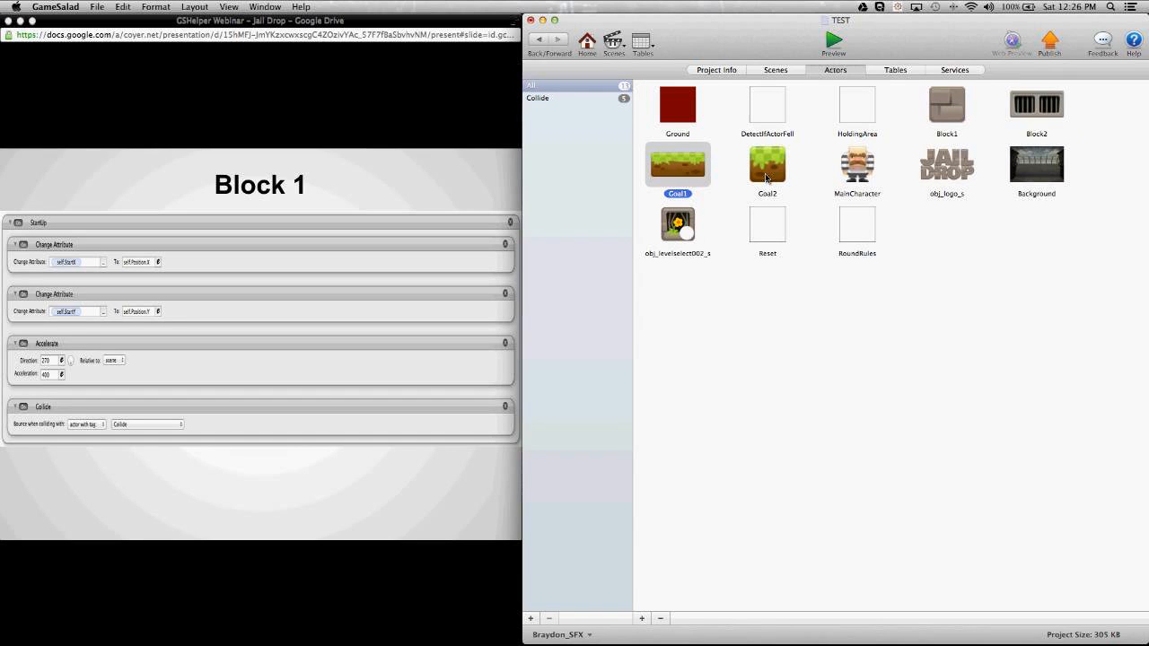
left_click_drag(768, 175, 592, 98)
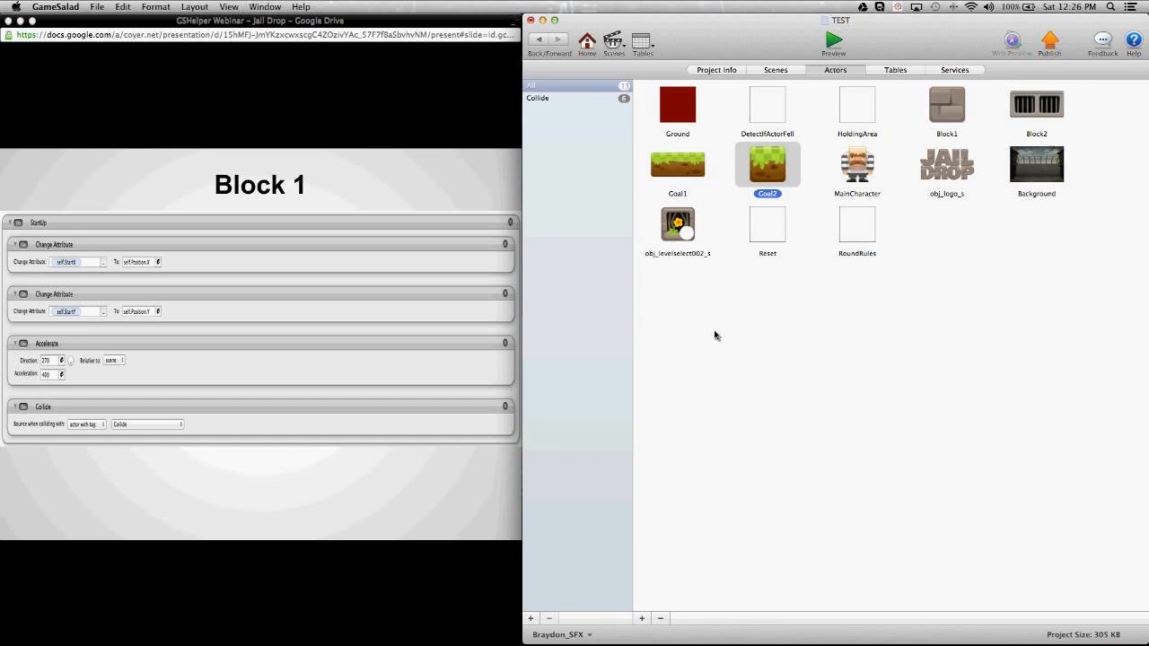
left_click(865, 174)
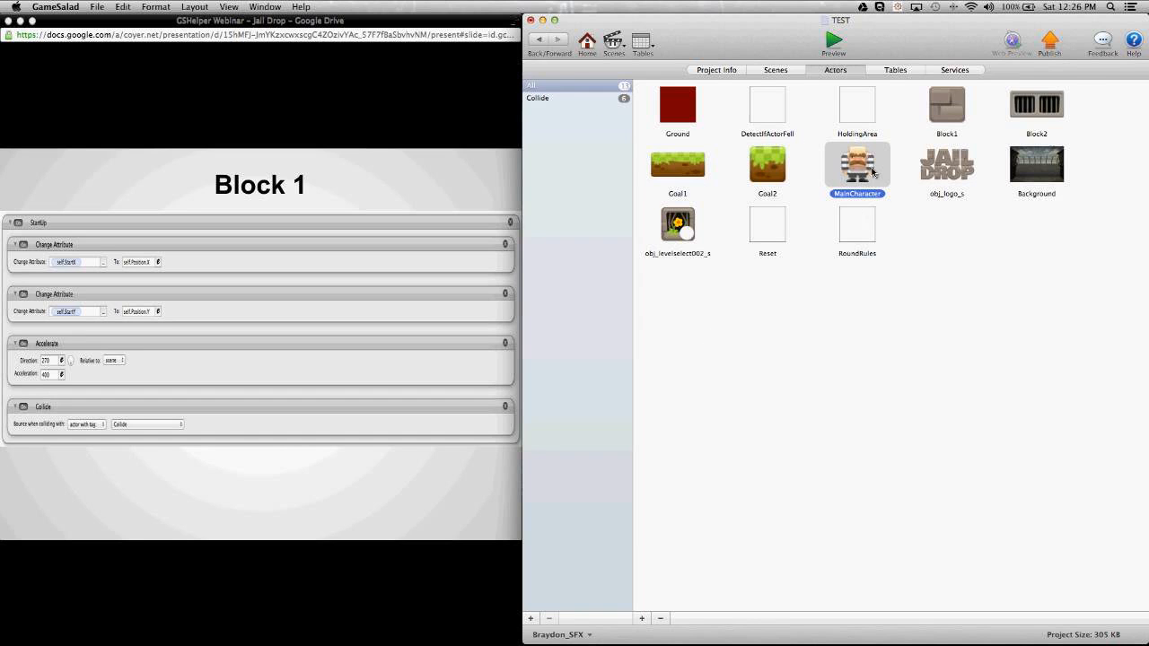
left_click_drag(875, 173, 595, 101)
left_click(584, 101)
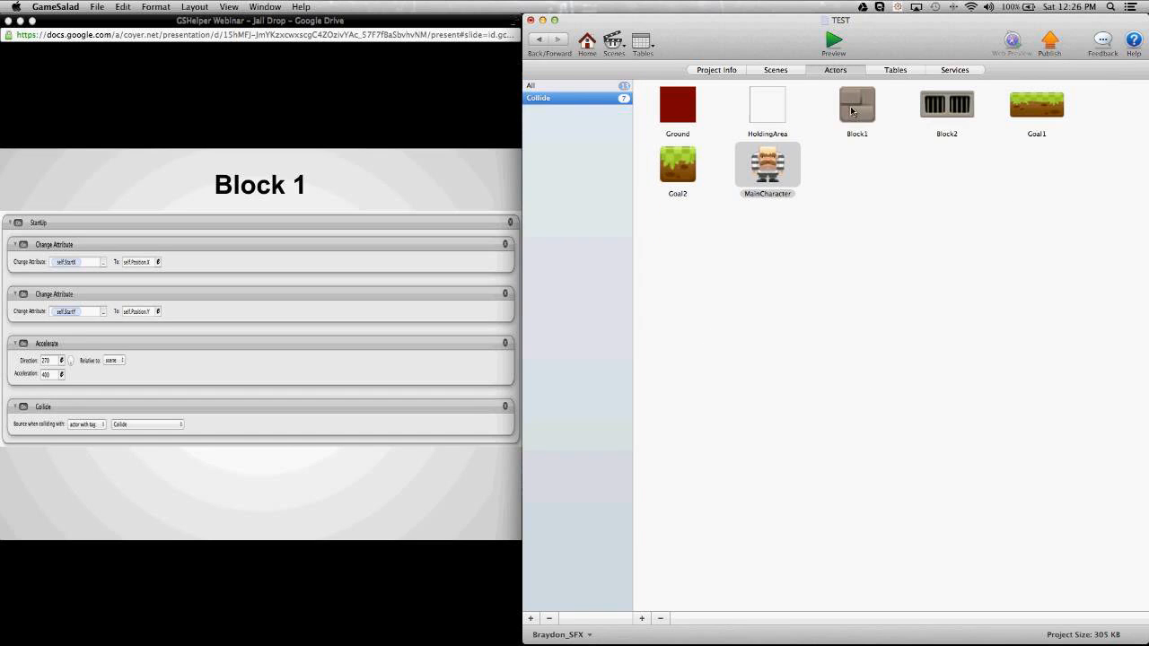
Compare the full actor list with the Collide-tagged actors, and return to the project's scenes overview
left_click(573, 86)
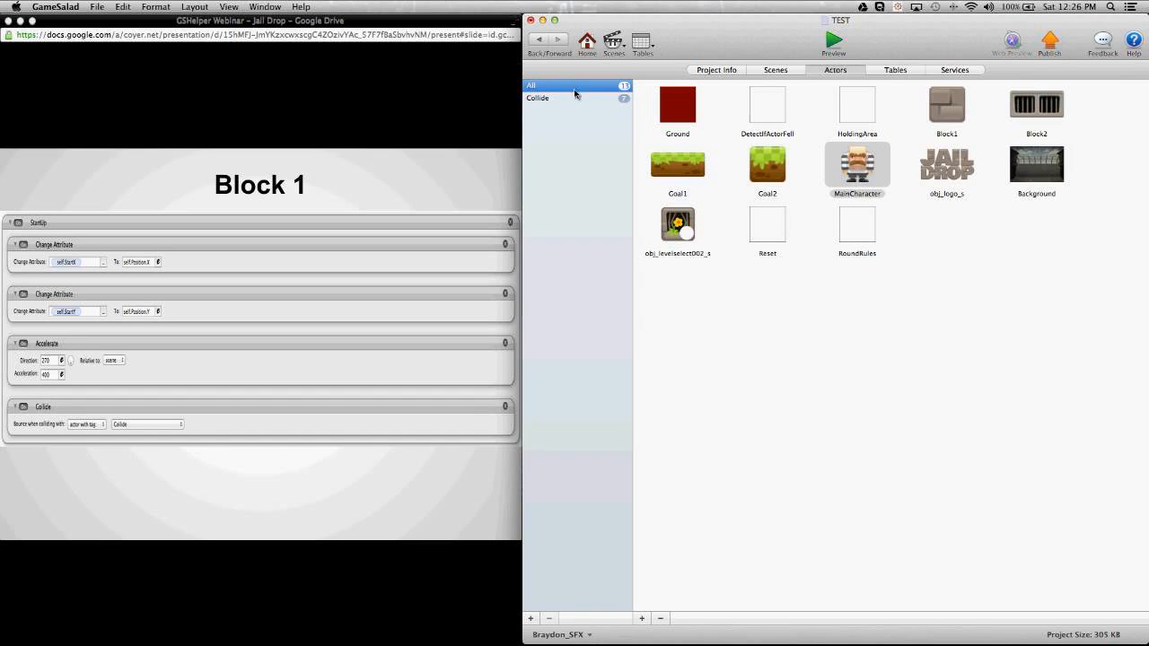
left_click(583, 97)
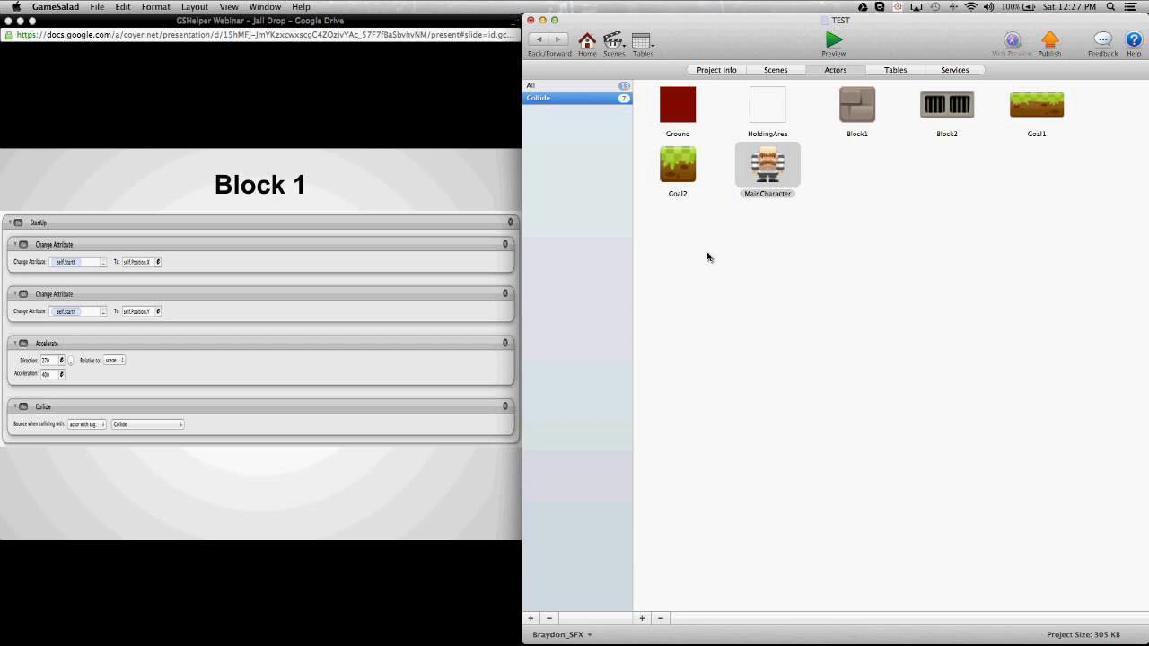
left_click(460, 163)
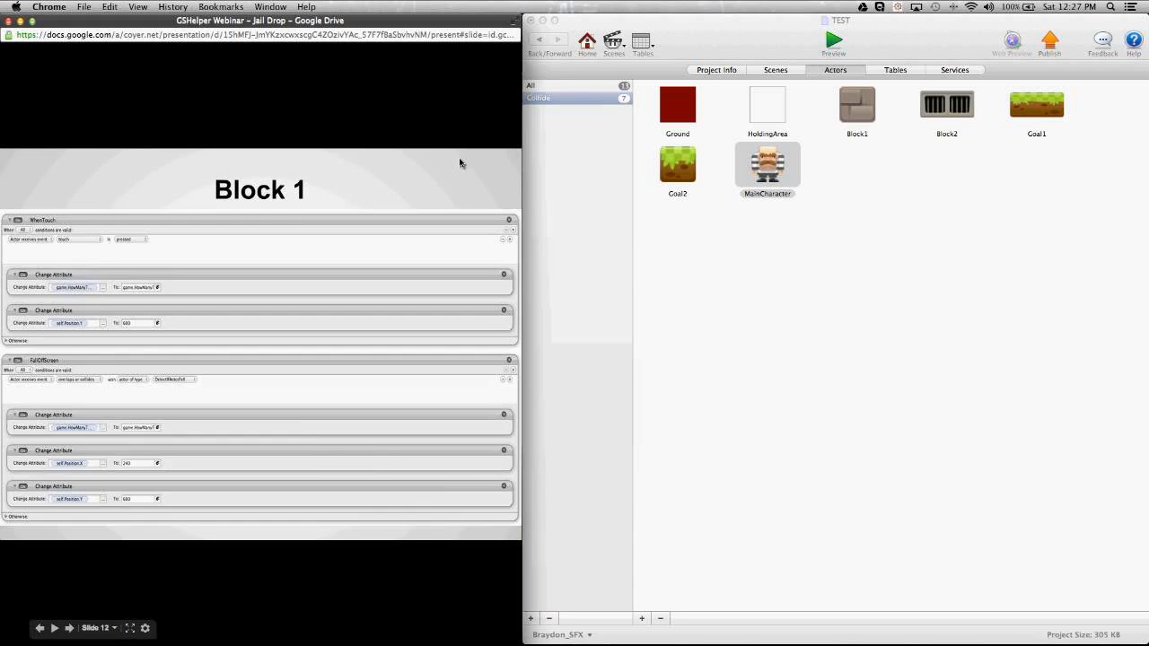
left_click(603, 186)
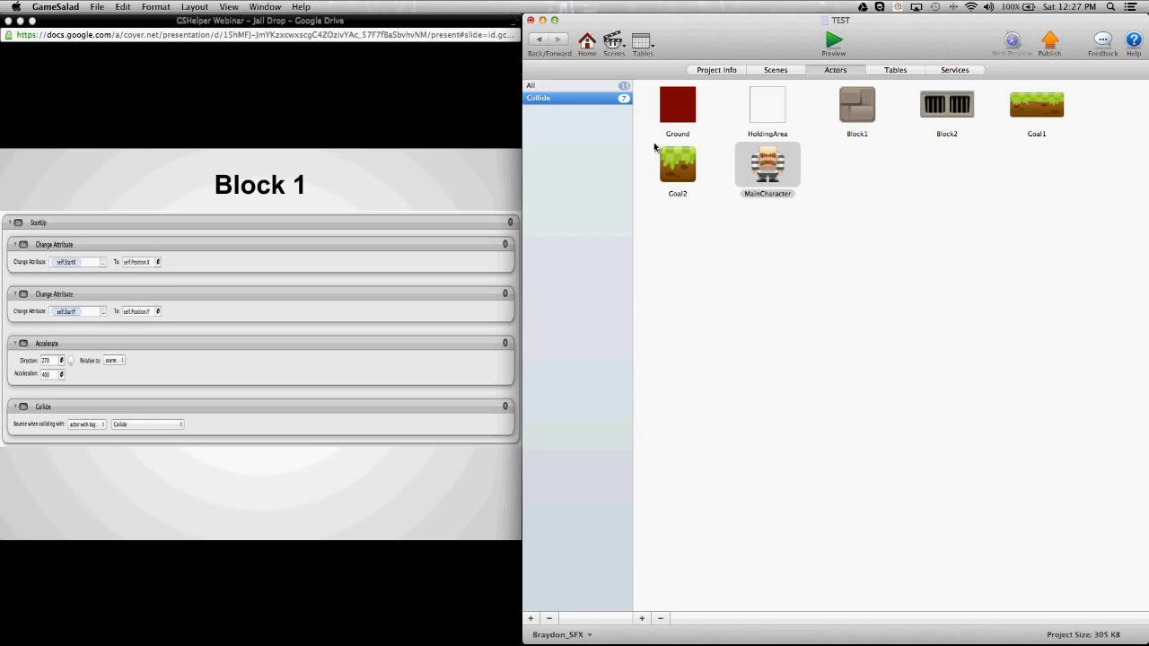
left_click(808, 250)
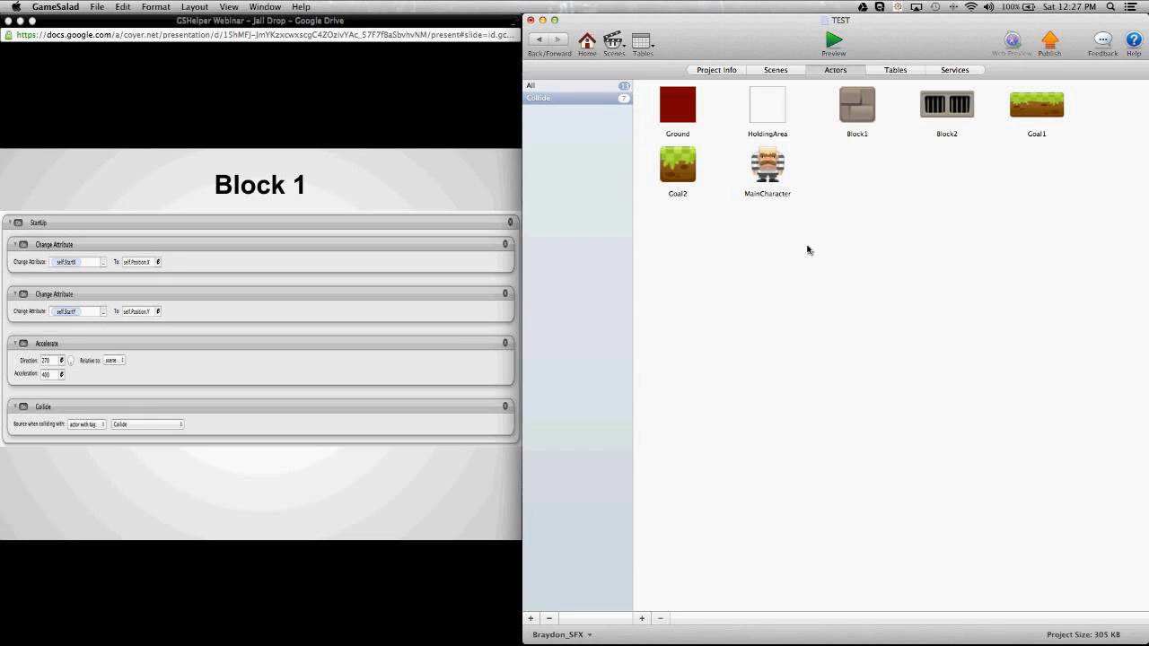
left_click(785, 73)
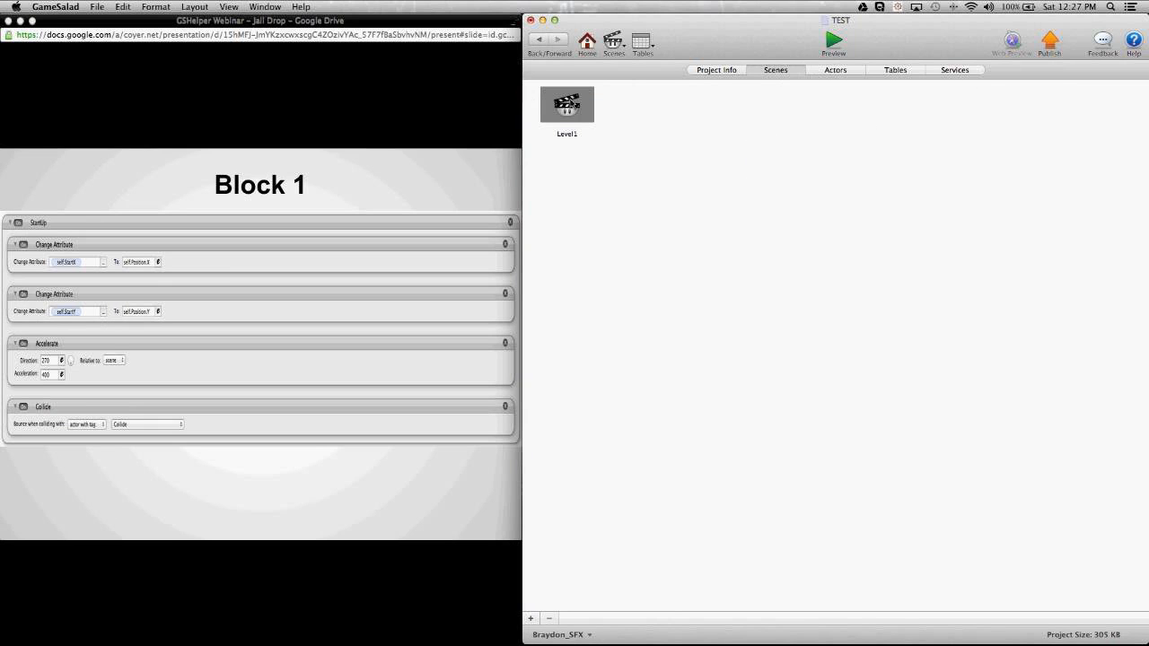
Open the Block1 actor from the Level1 scene and add a Collide behavior that bounces against actors with the tag Collide
double_click(572, 103)
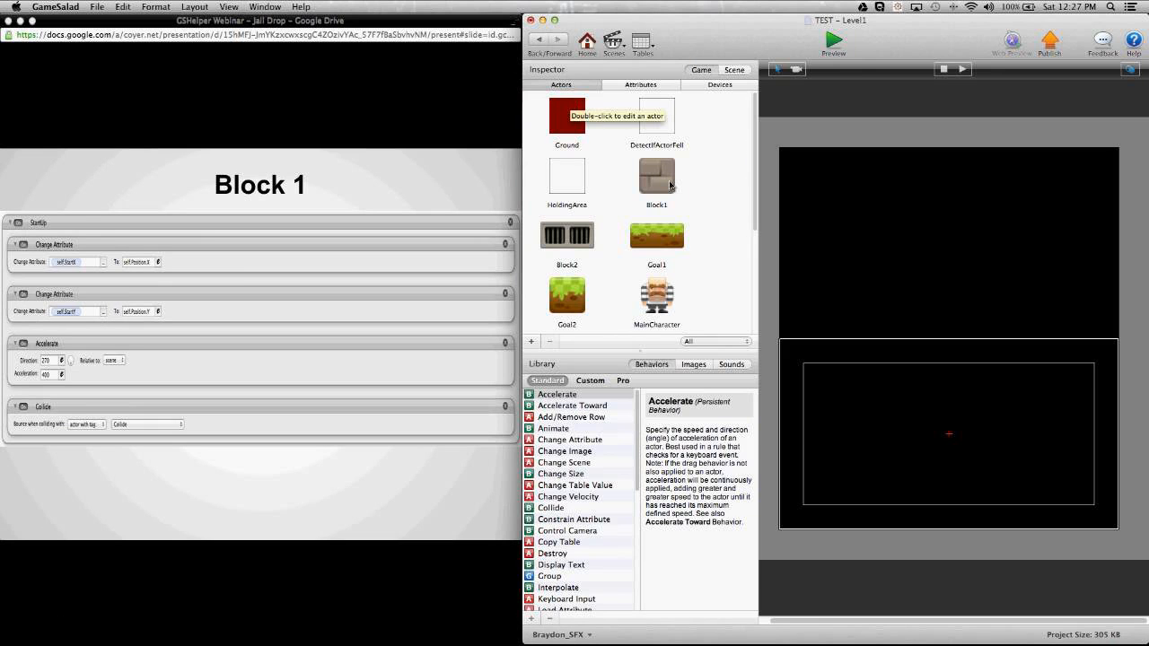
double_click(670, 186)
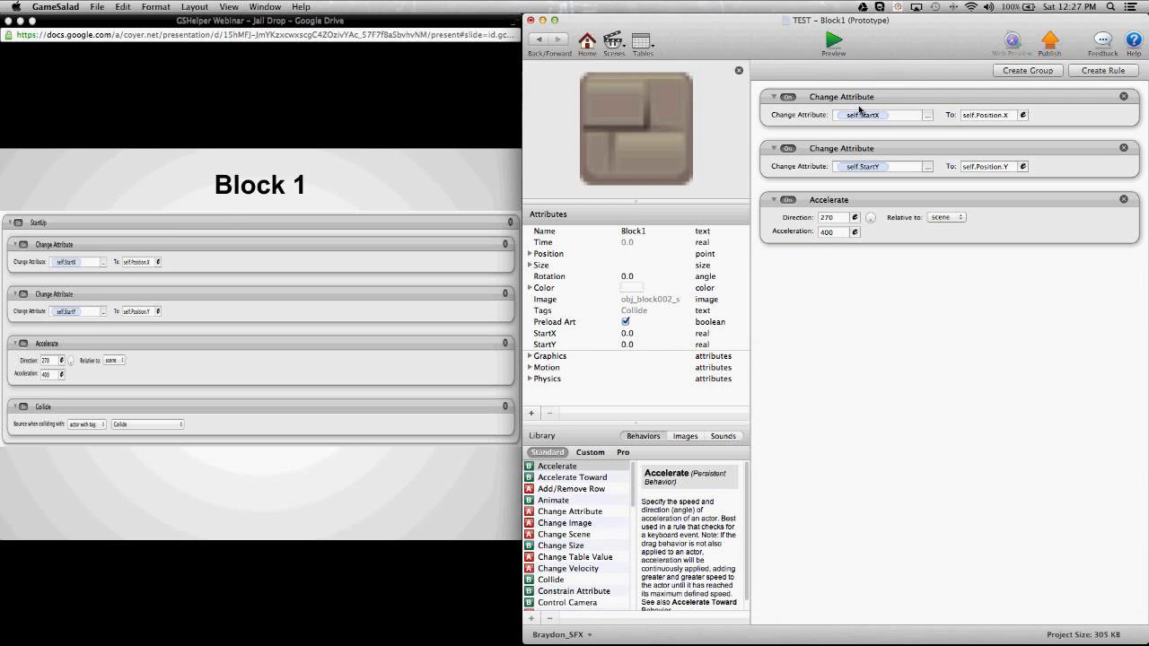
left_click(547, 580)
left_click_drag(545, 586, 812, 287)
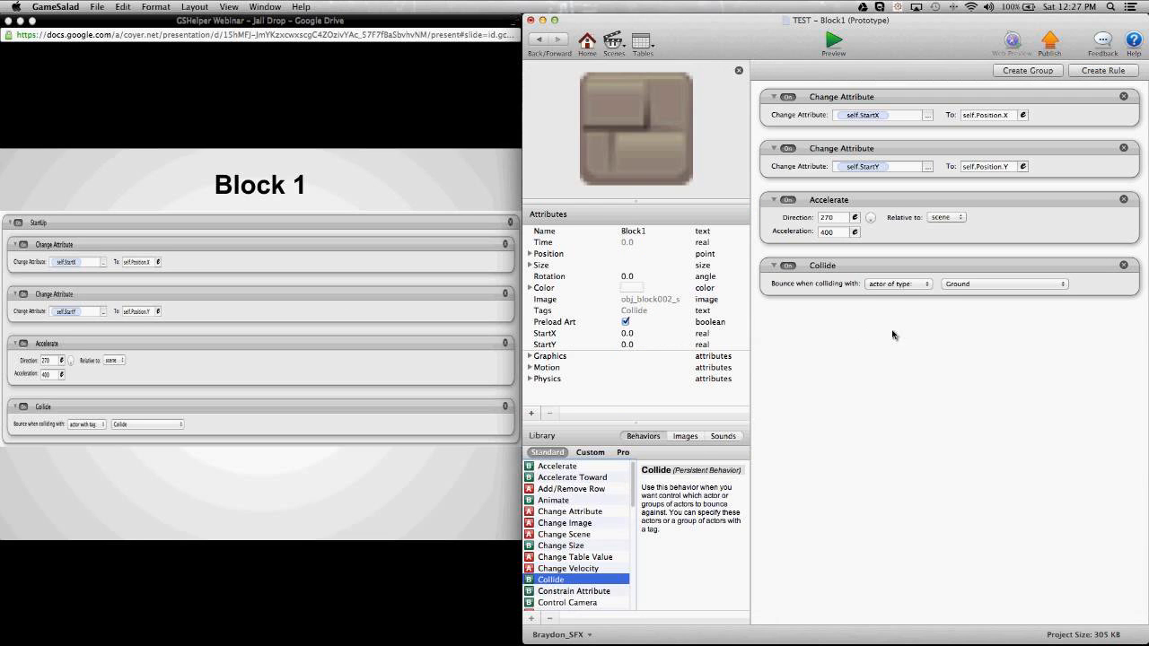
left_click(898, 285)
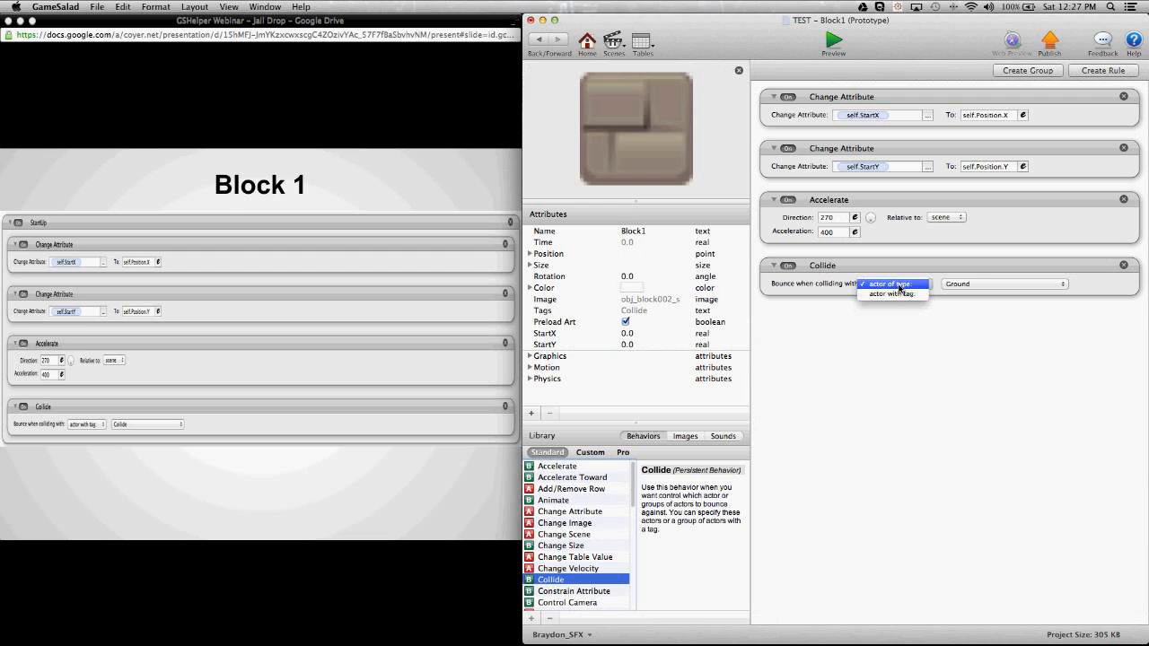
left_click(915, 297)
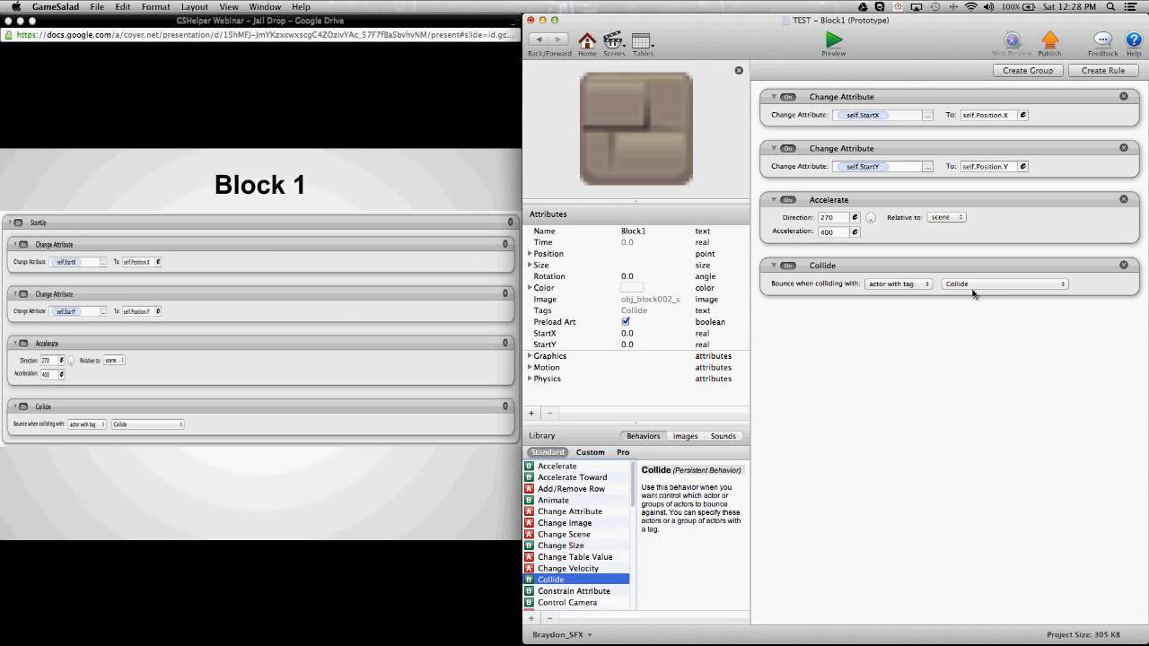
left_click_drag(608, 579, 962, 392)
left_click(1124, 318)
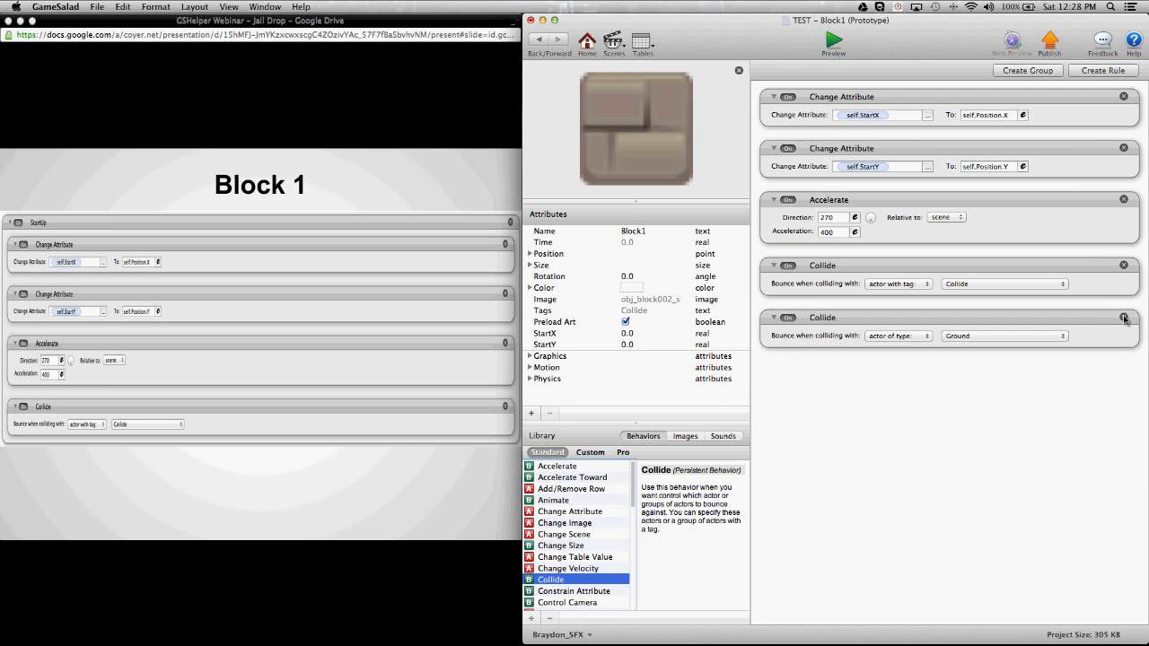
left_click(1124, 319)
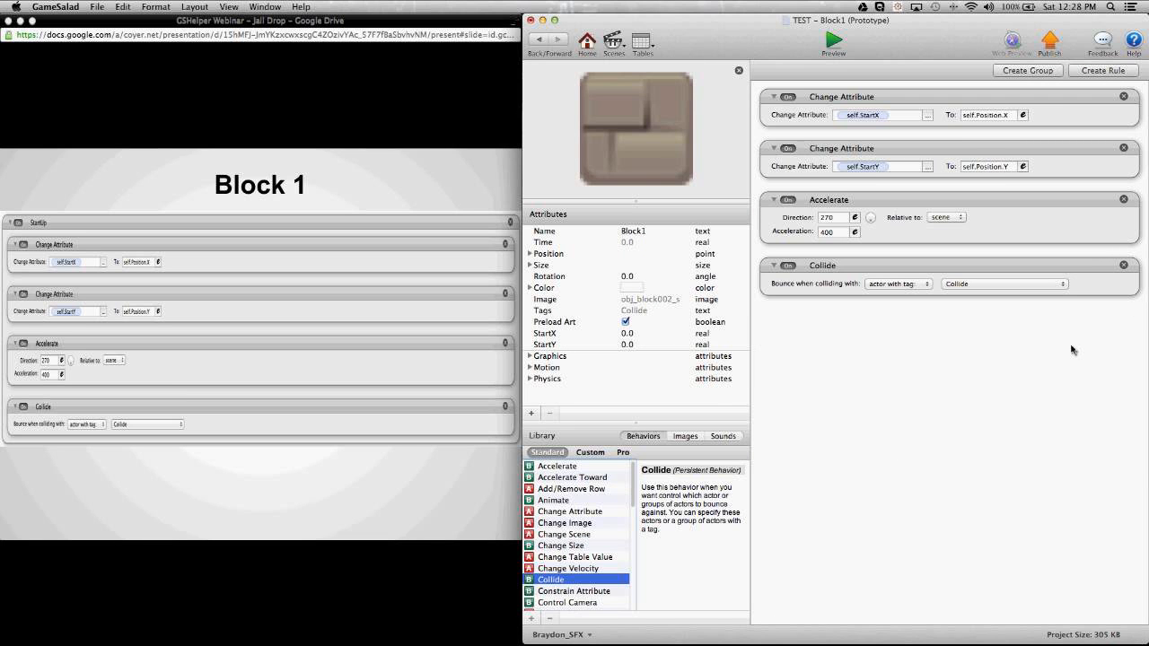
Advance the Chrome presentation to slide 12, and collapse all four existing behaviors of Block1 back in GameSalad
left_click(385, 371)
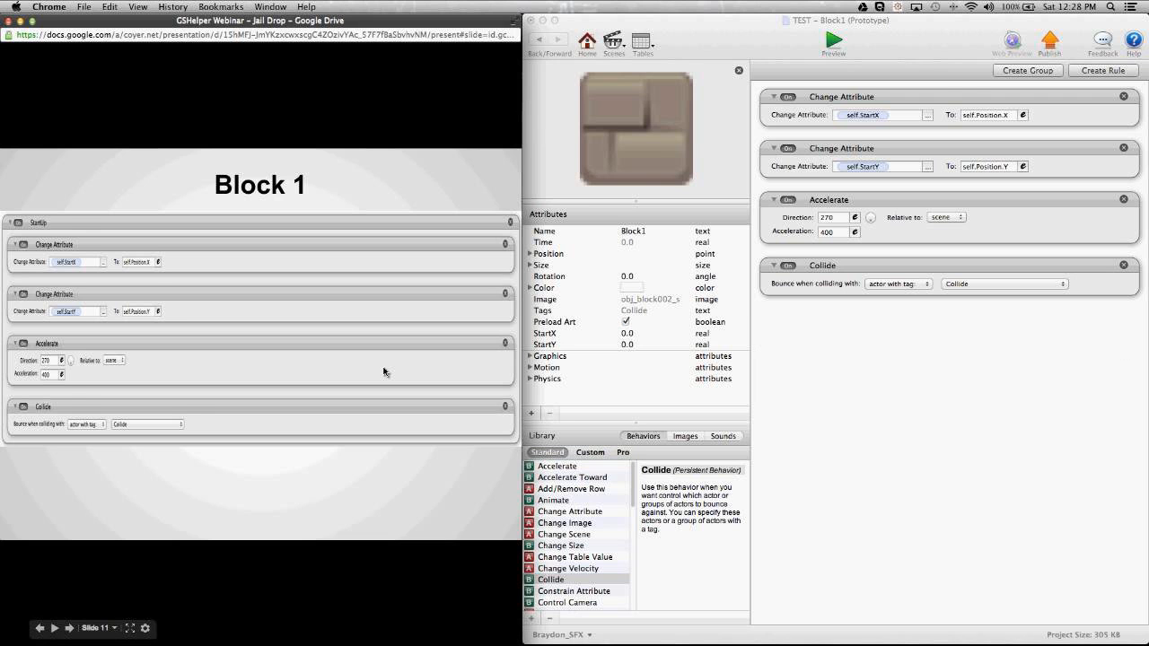
left_click(385, 371)
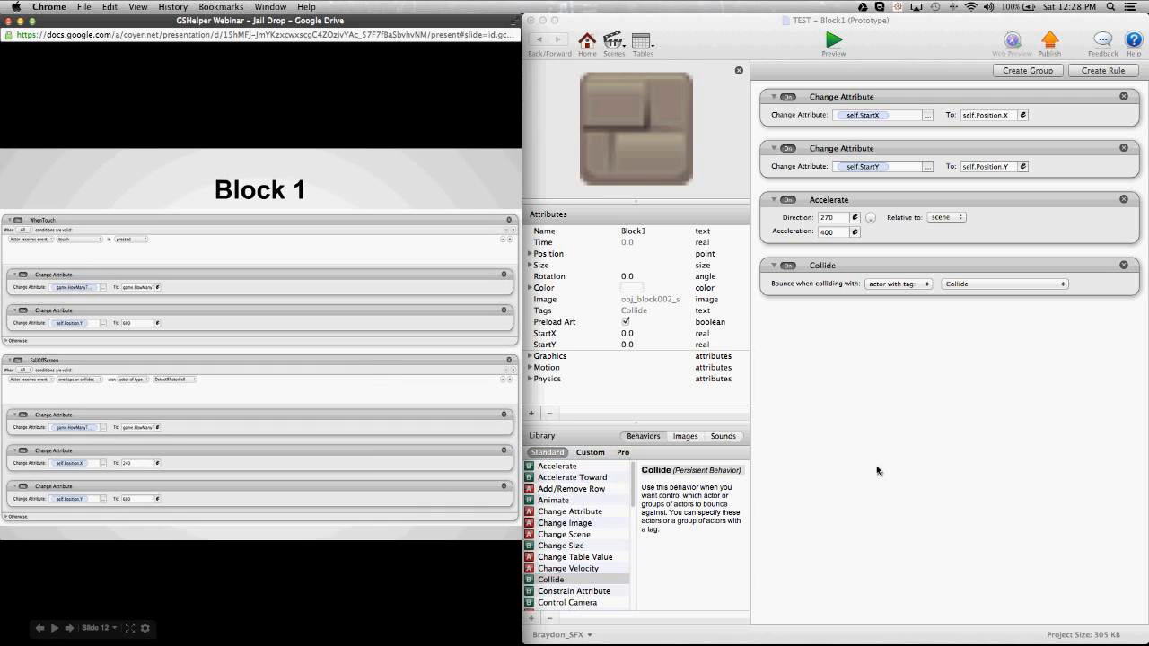
left_click(775, 267)
left_click(774, 265)
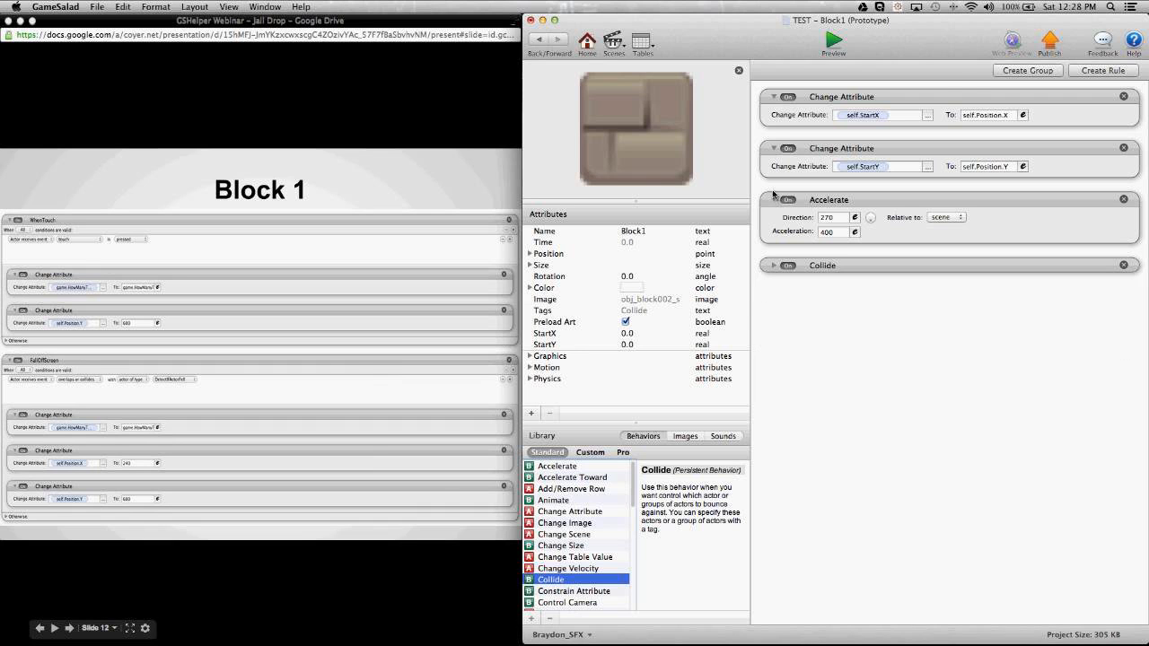
left_click(774, 200)
left_click(774, 148)
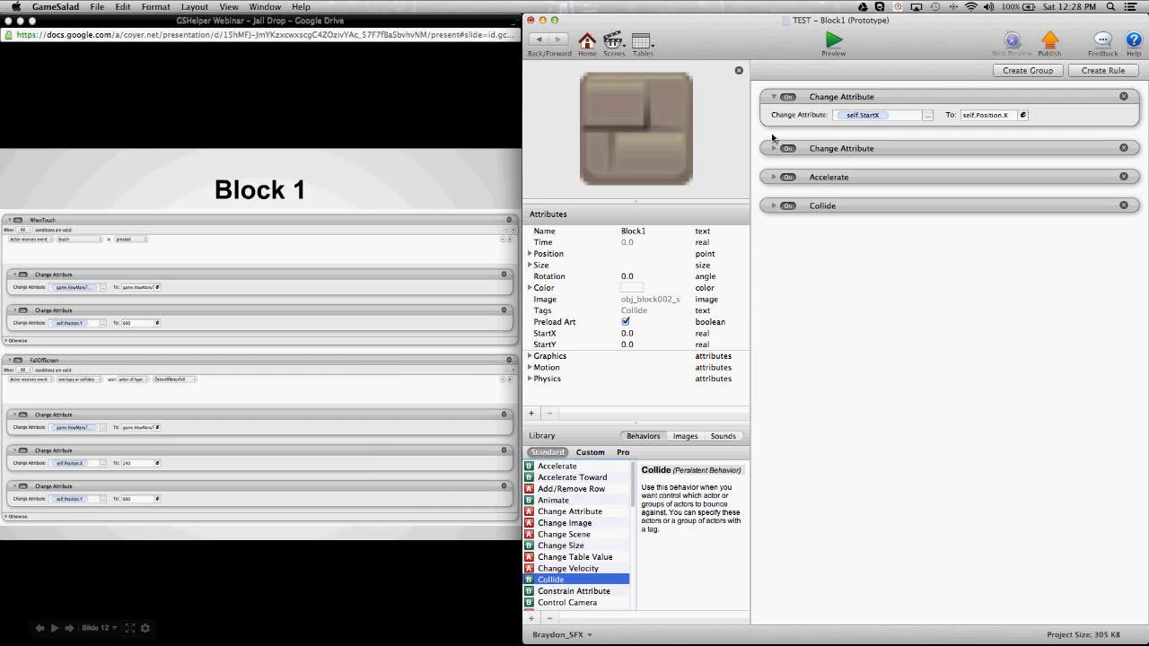
left_click(773, 96)
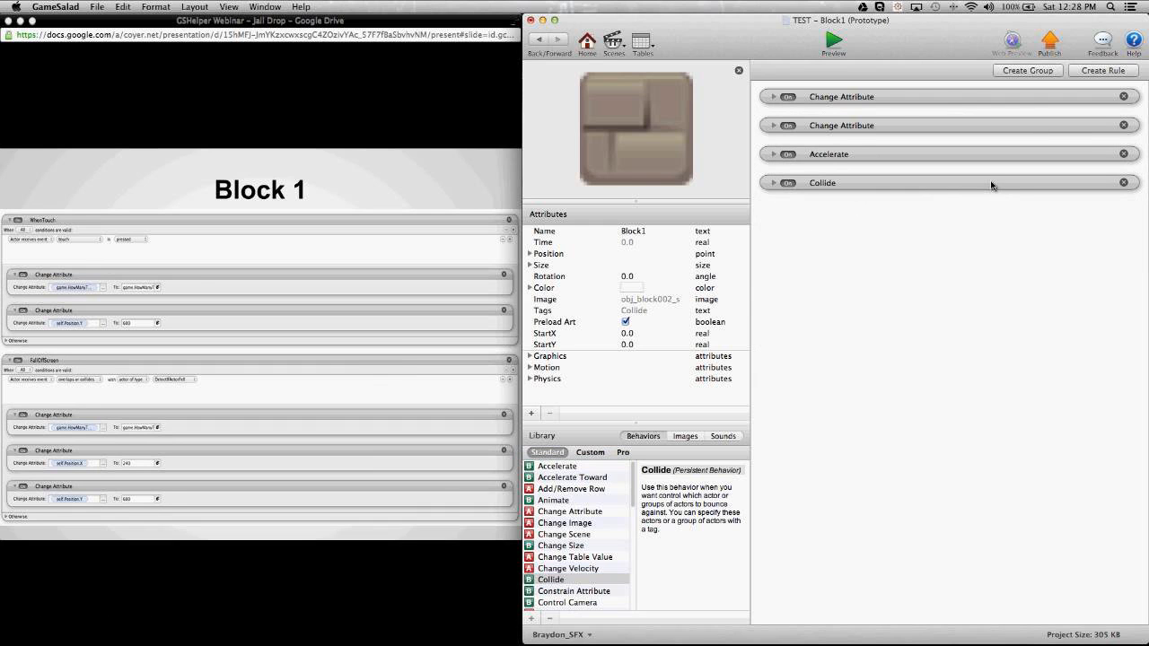
Create a rule in Block1 that triggers when the actor receives a touch pressed event
left_click(1100, 76)
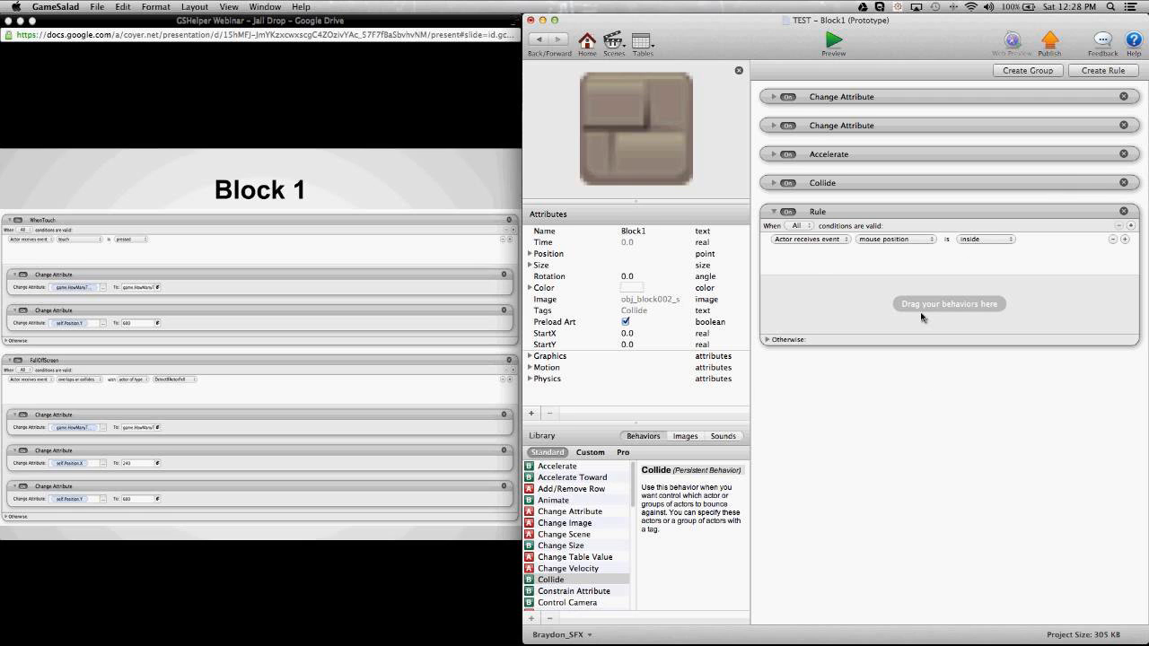
left_click(896, 239)
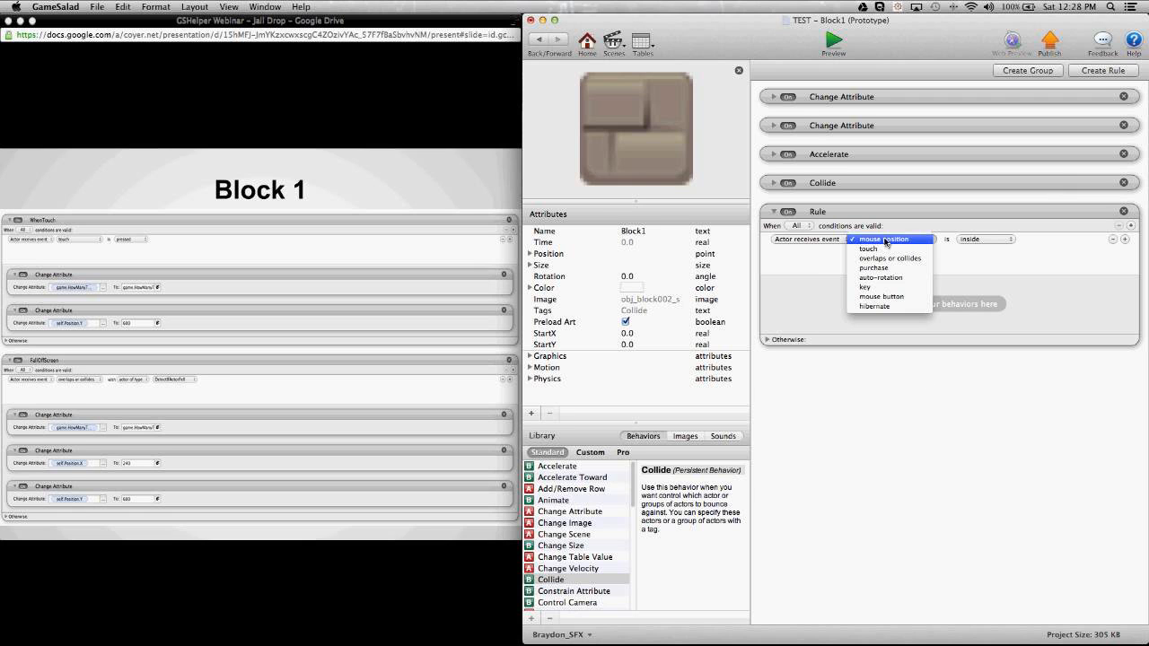
left_click(826, 263)
left_click(895, 238)
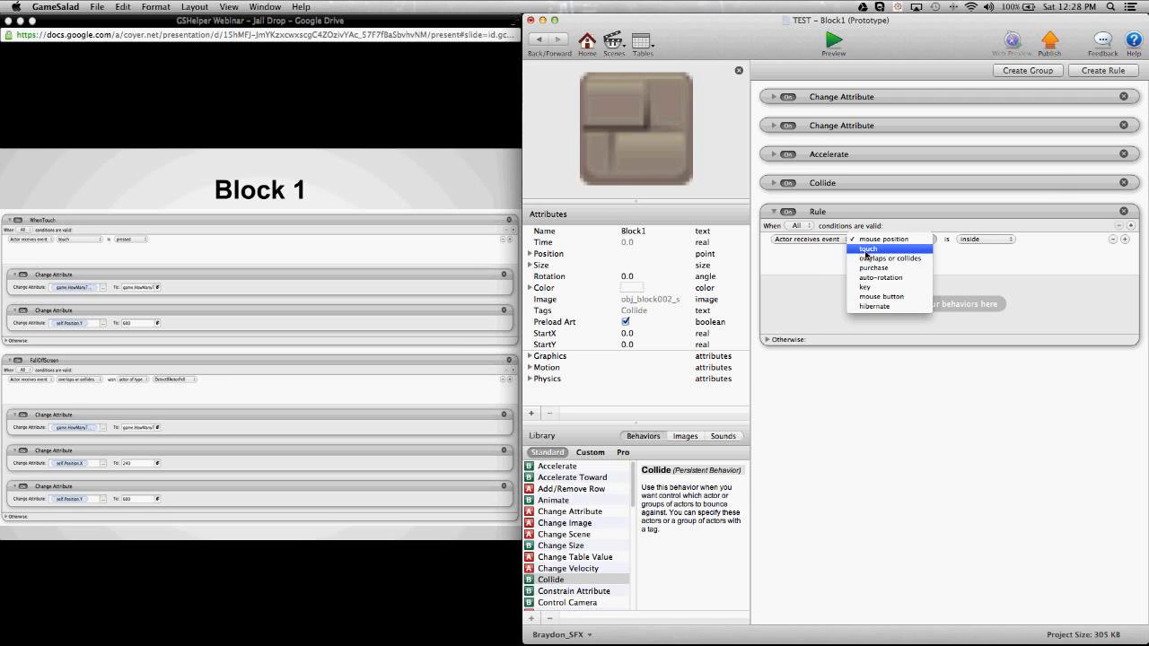
left_click(875, 251)
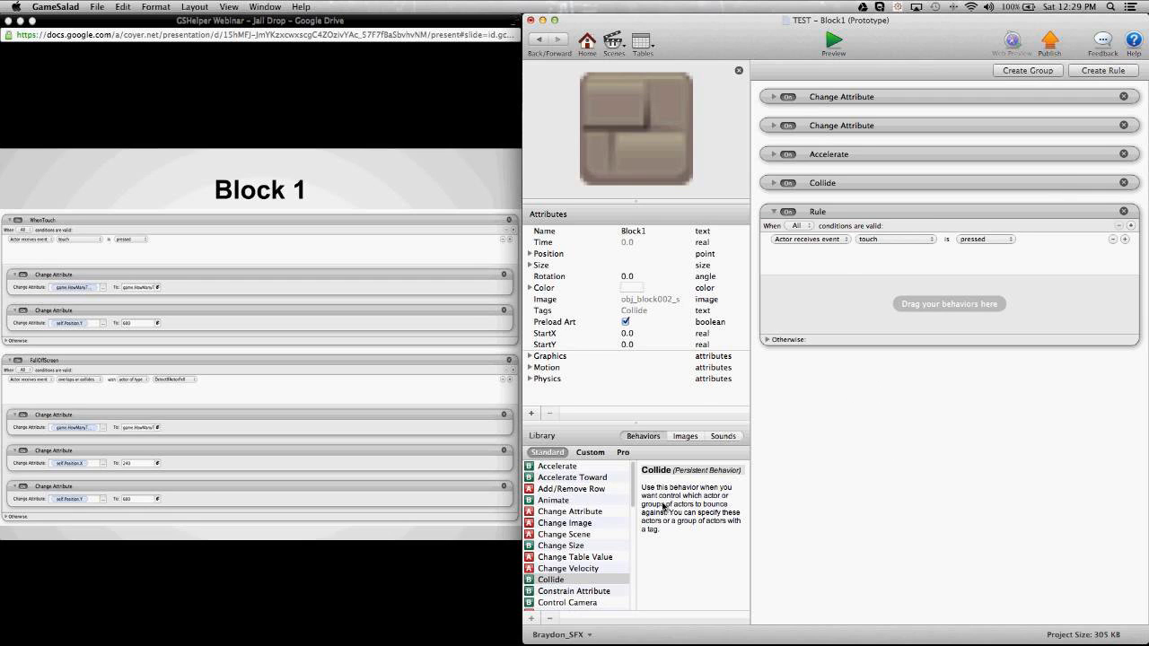
Add two Change Attribute behaviors inside the touch rule
left_click(624, 512)
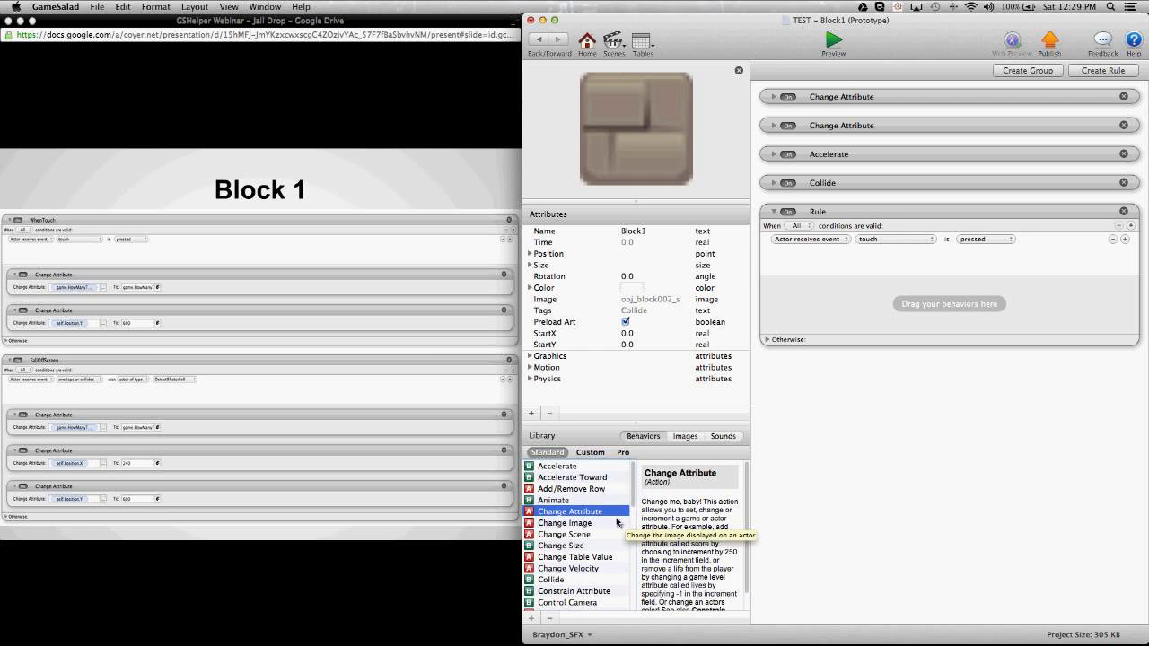
left_click_drag(599, 513, 898, 301)
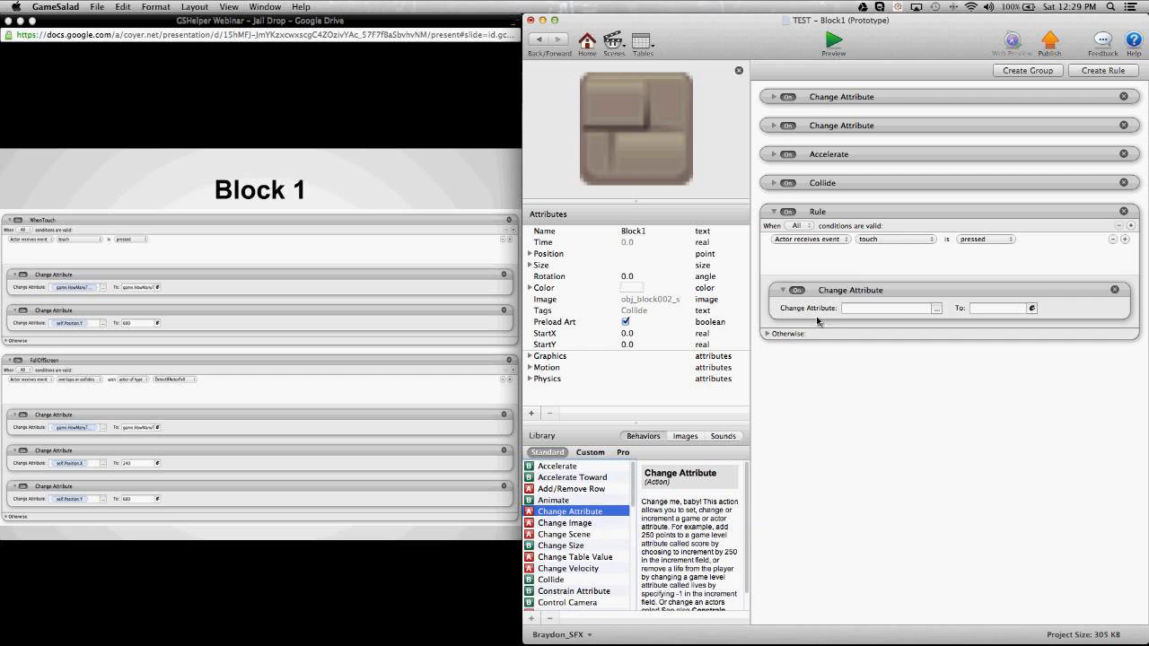
left_click_drag(602, 516, 878, 320)
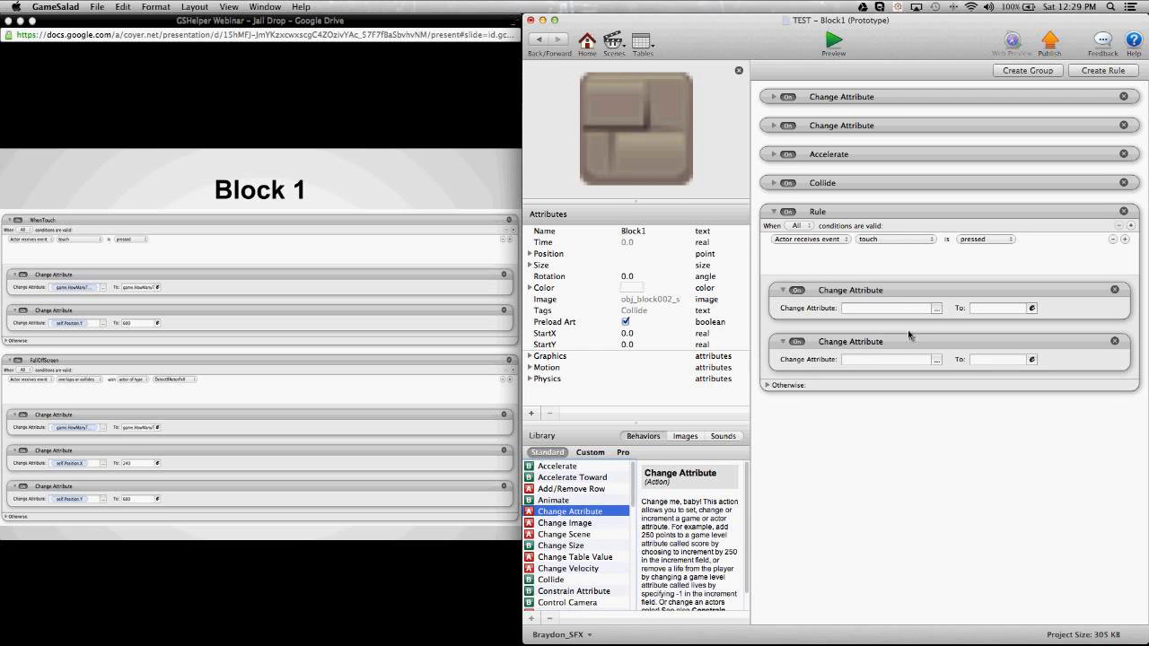
Set the touch rule's first Change Attribute to target game.HowManyThisLevel?
left_click(936, 308)
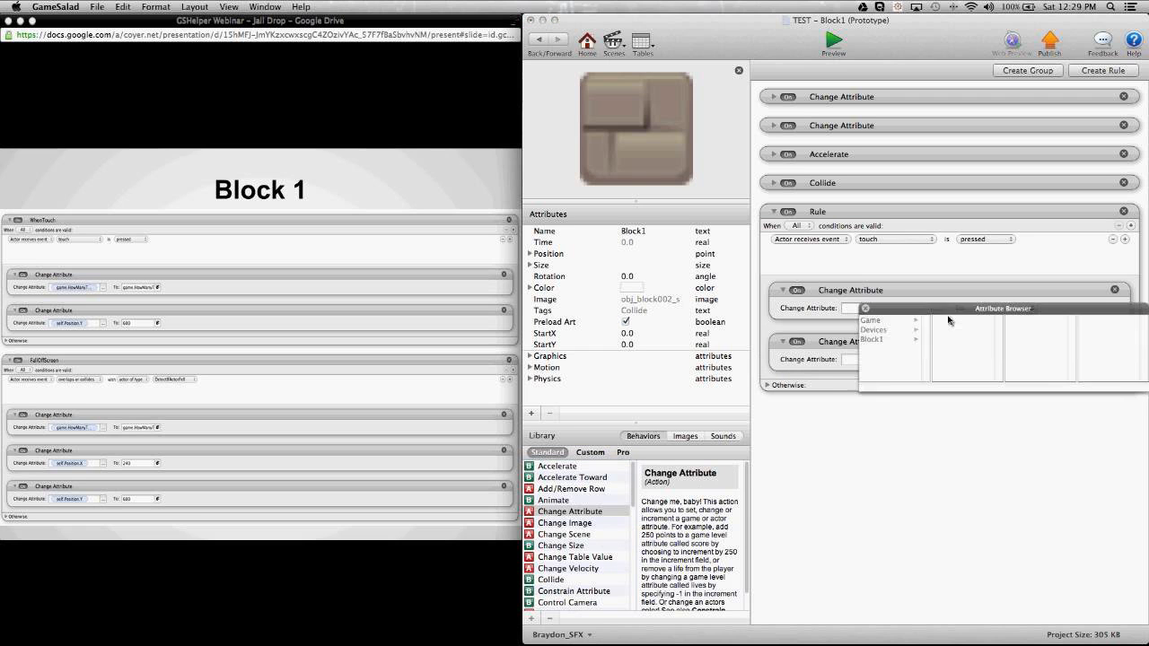
left_click_drag(1005, 315, 936, 395)
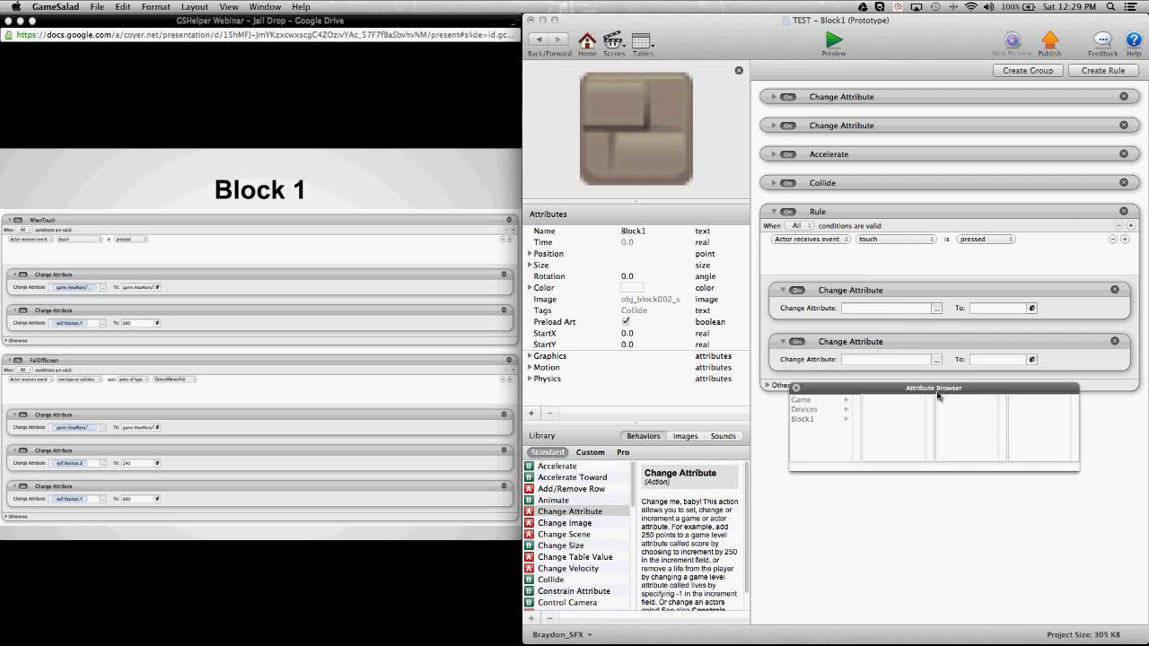
left_click(802, 401)
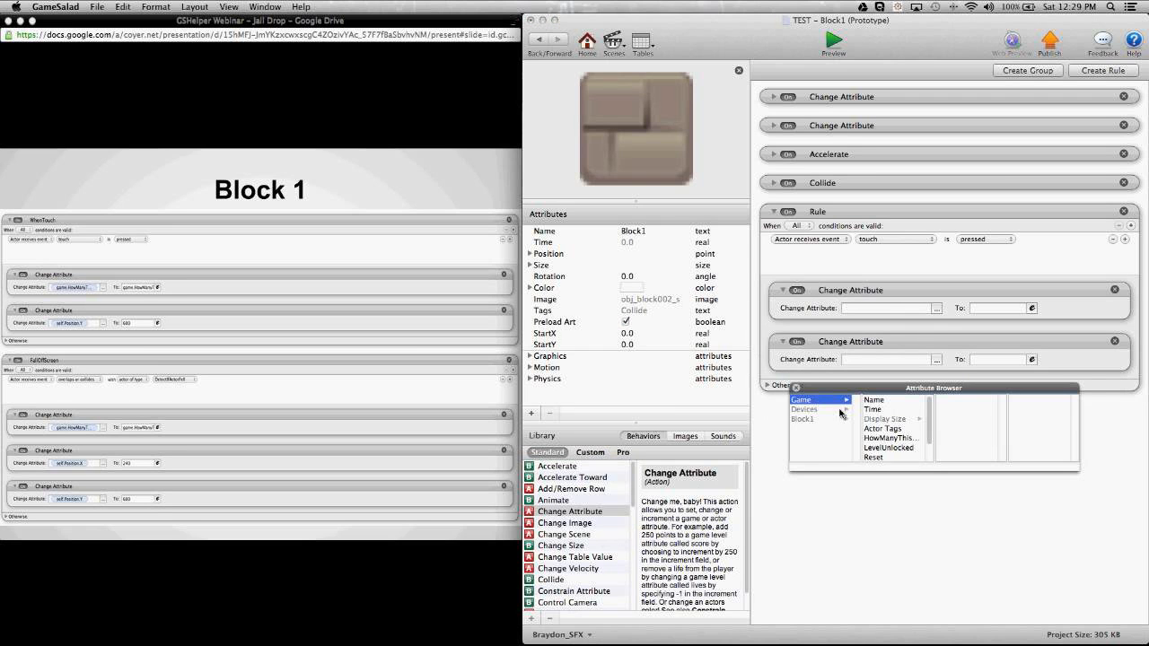
left_click_drag(893, 393, 891, 403)
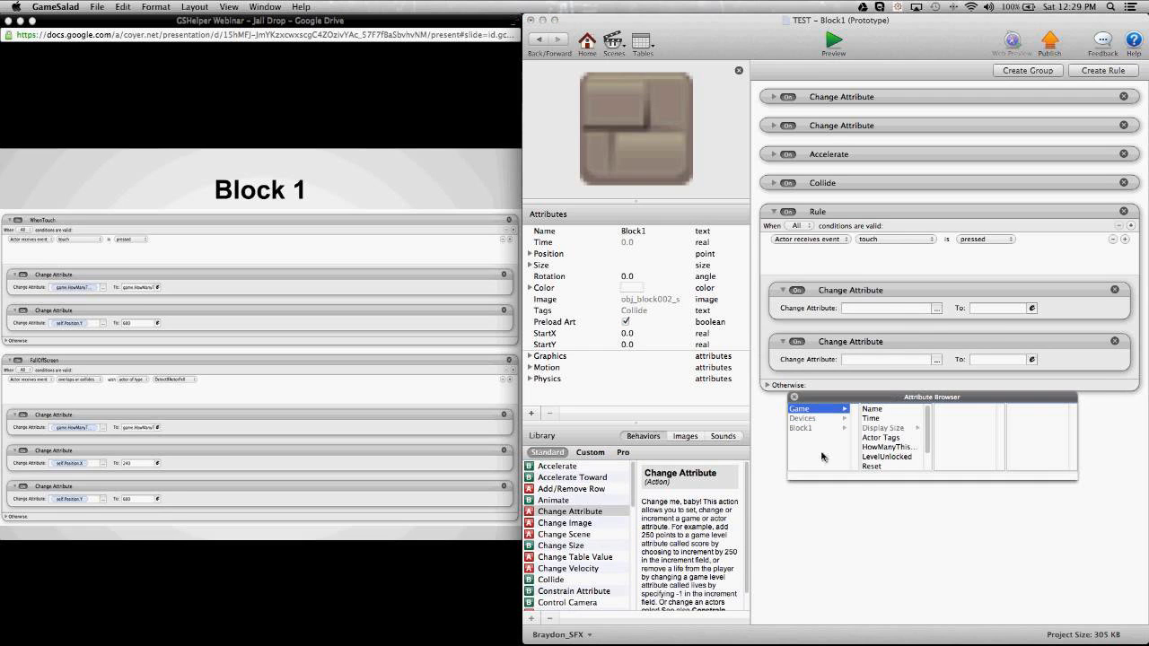
scroll(873, 417, "down", 2)
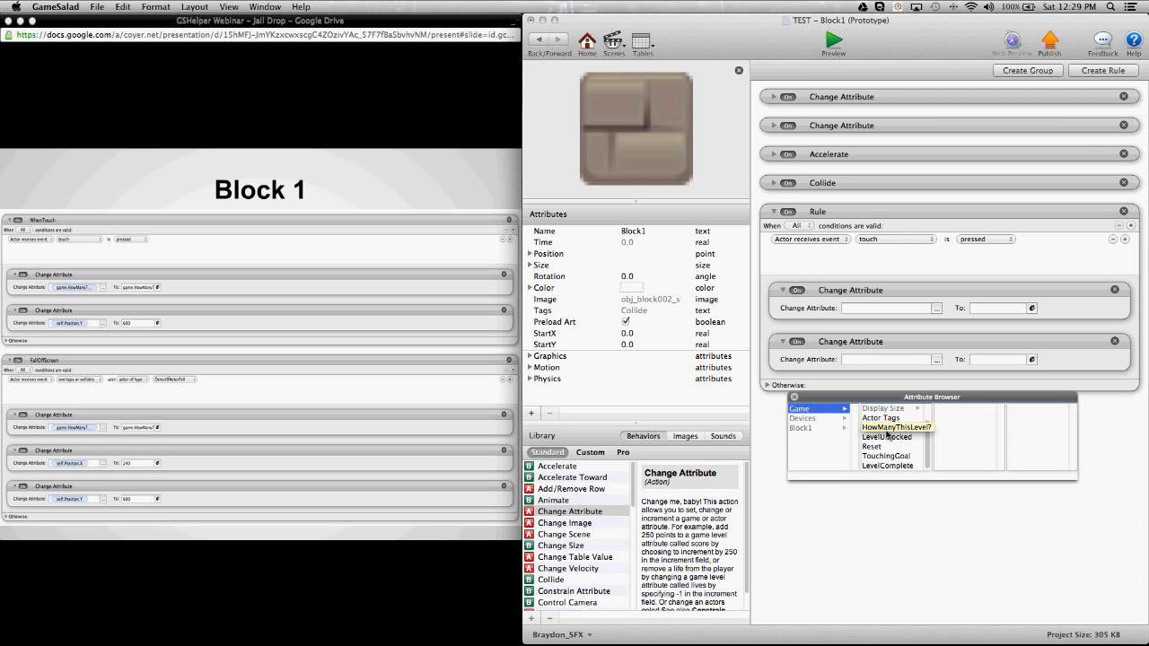
double_click(887, 428)
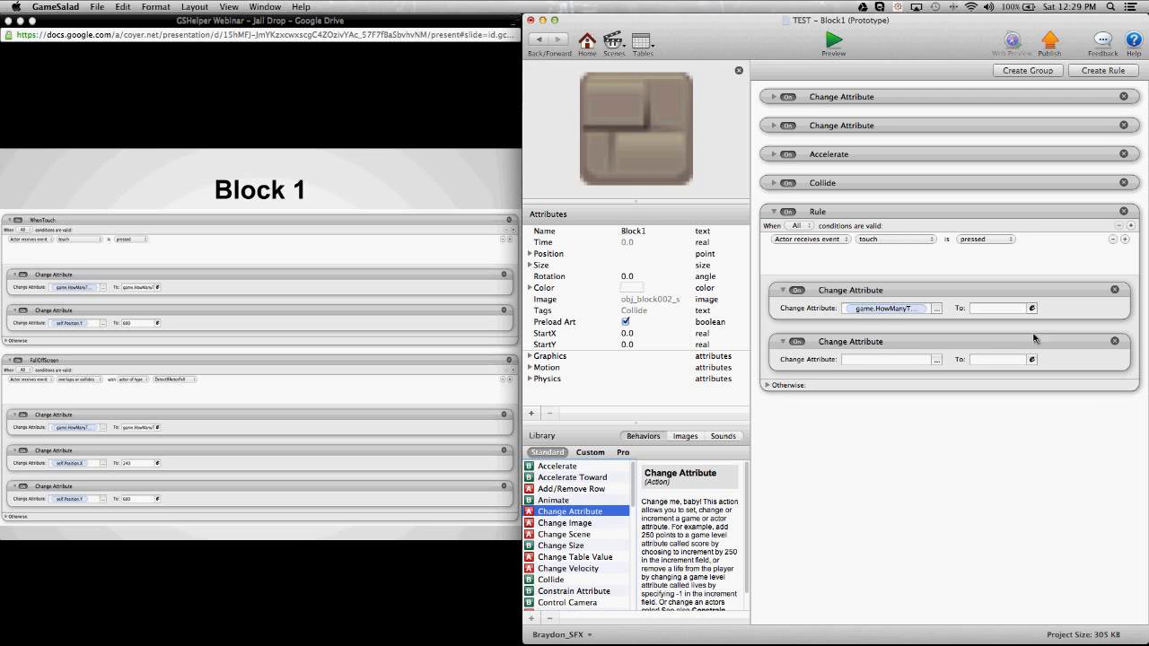
left_click(828, 312)
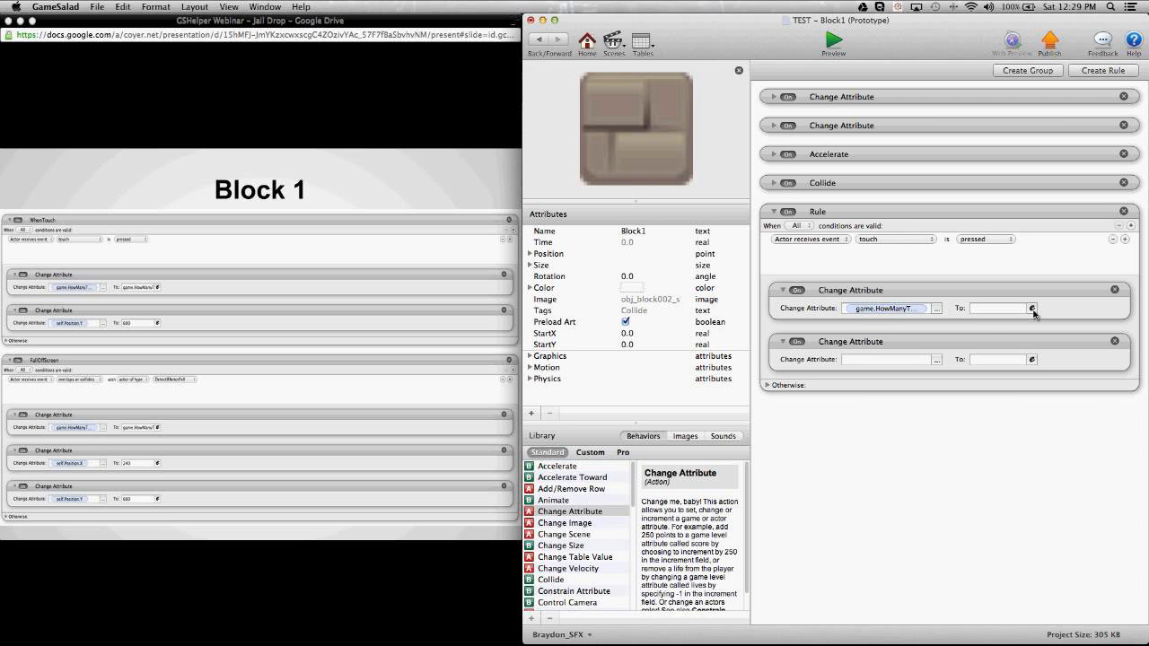
Set the first Change Attribute's new value to the expression game.HowManyThisLevel?-1
left_click(1032, 309)
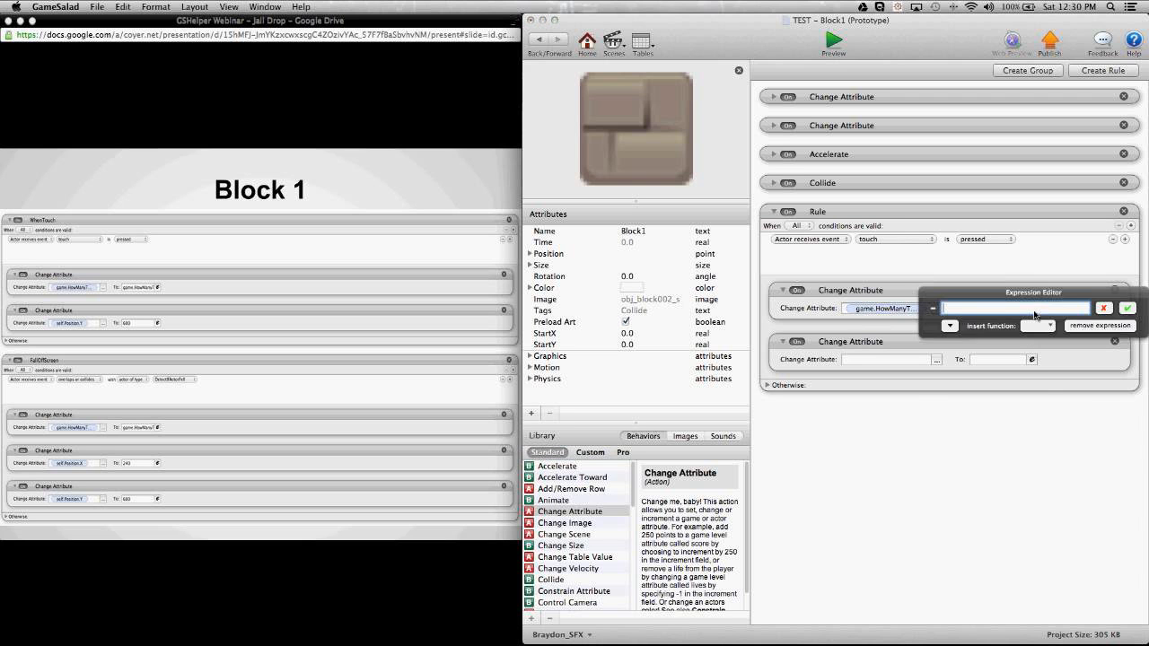
left_click_drag(1030, 292, 929, 396)
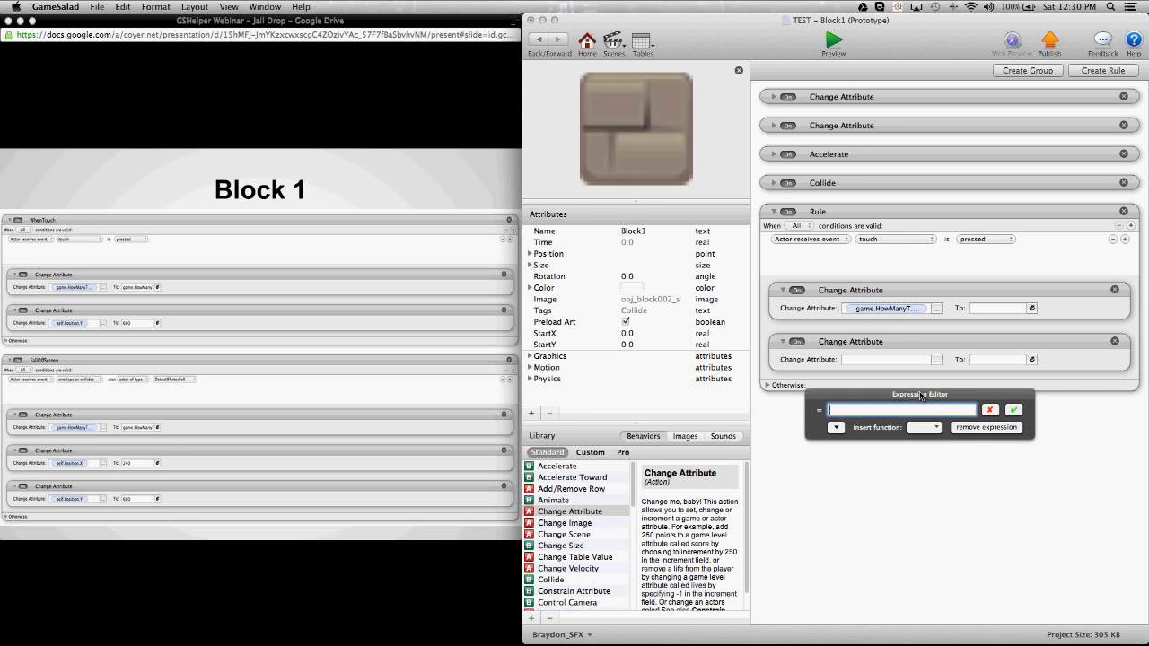
left_click(836, 429)
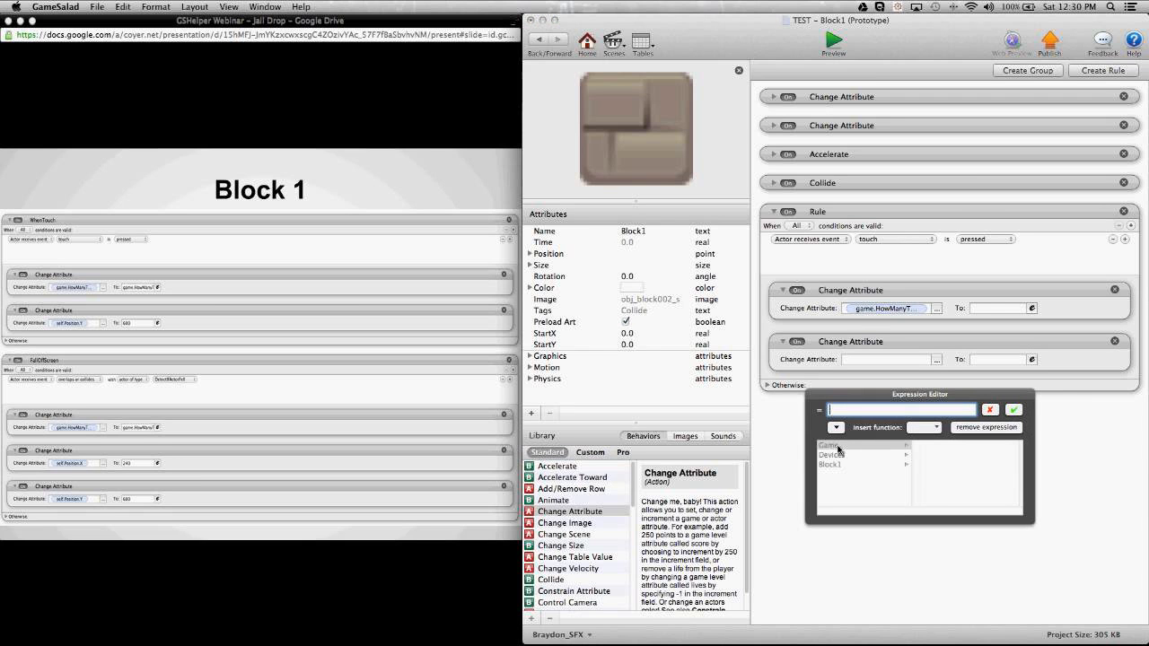
left_click(839, 450)
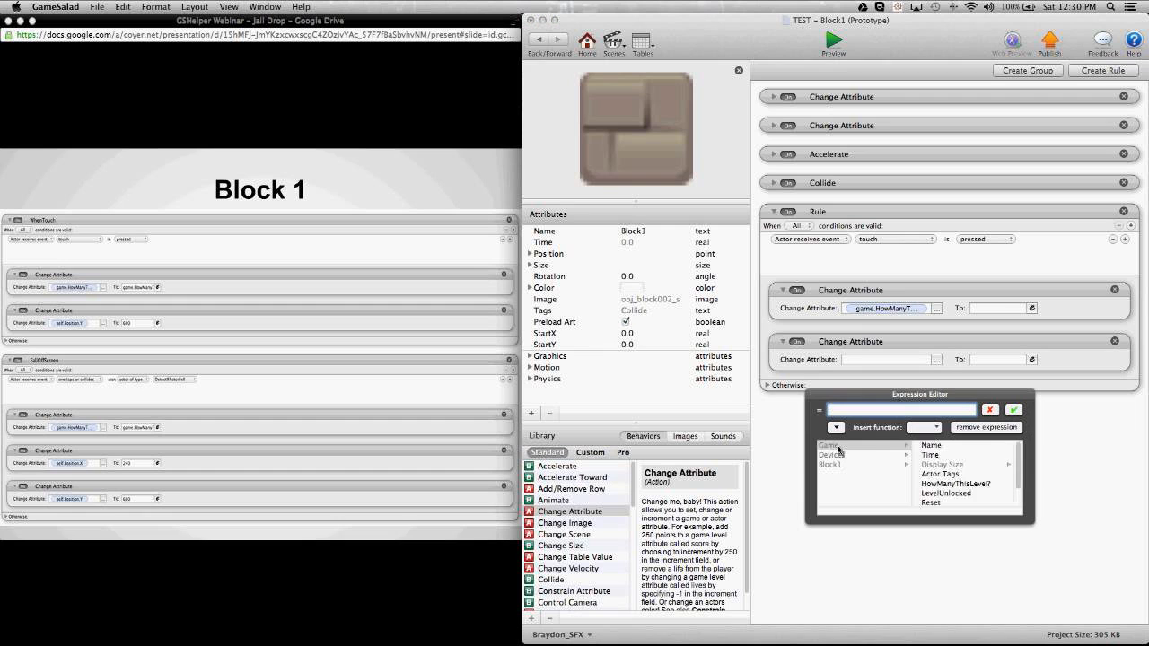
left_click(969, 485)
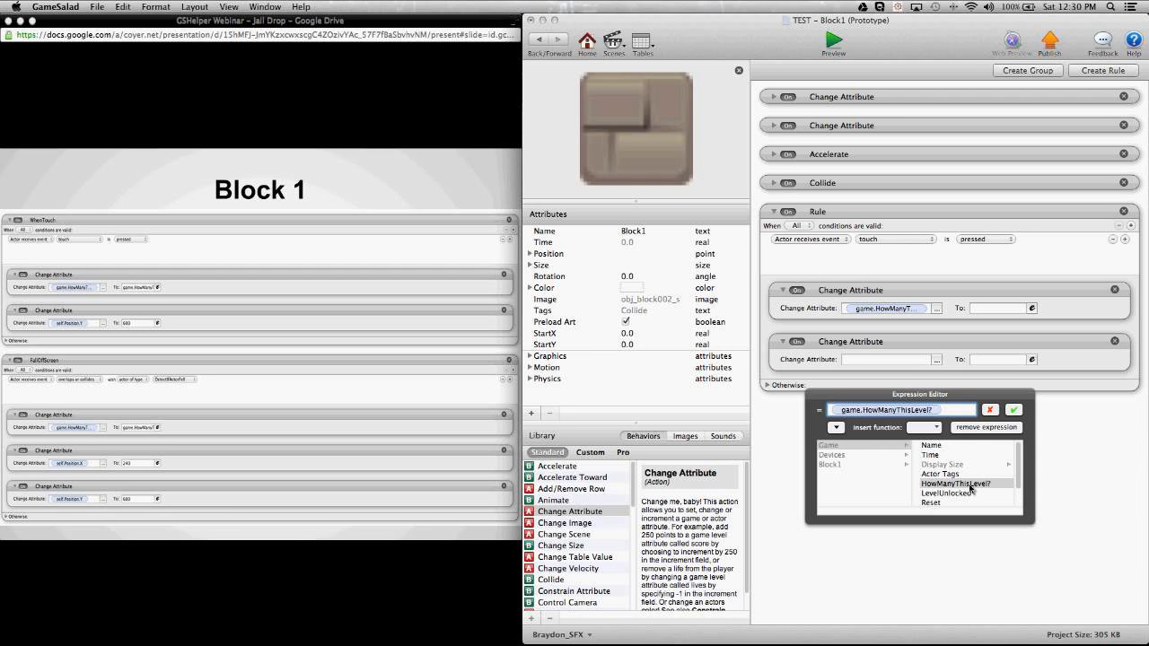
type("-1")
key("Return")
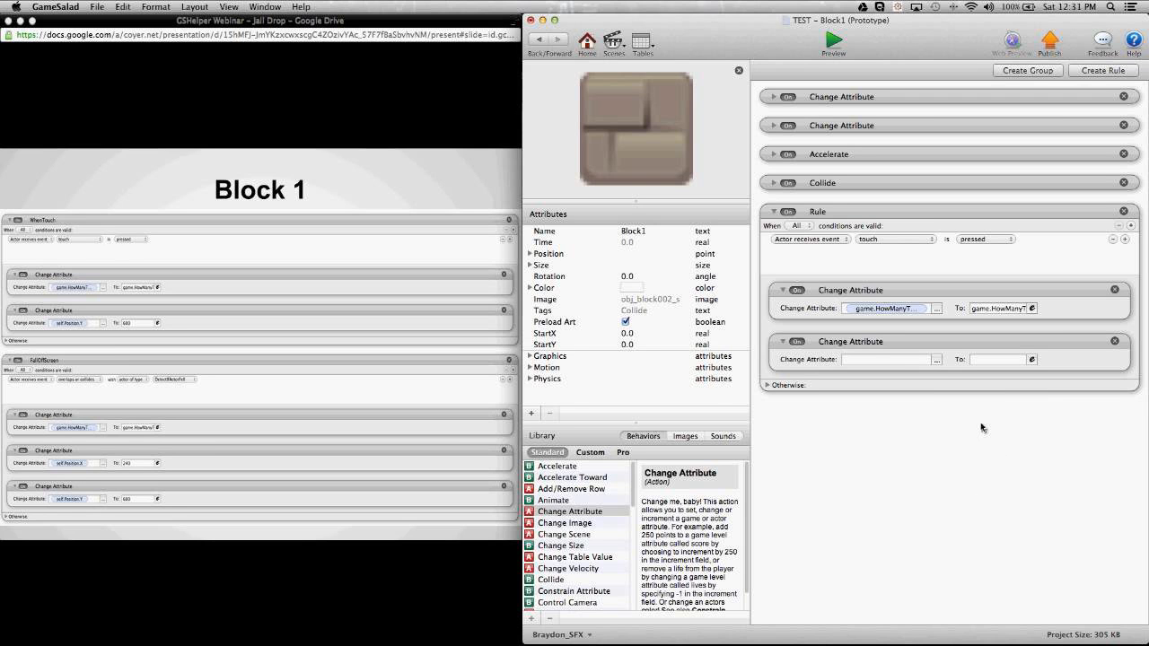
Set the touch rule's second Change Attribute to target Block1's own vertical position, self.Position.Y
left_click(938, 359)
left_click(837, 418)
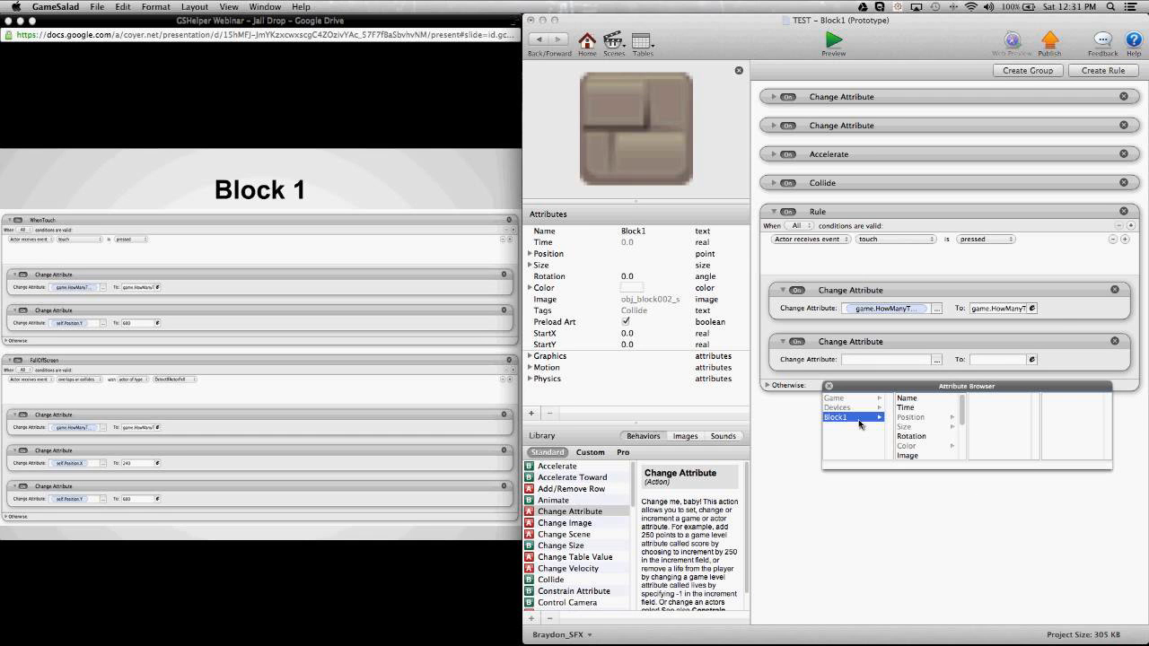
left_click(922, 420)
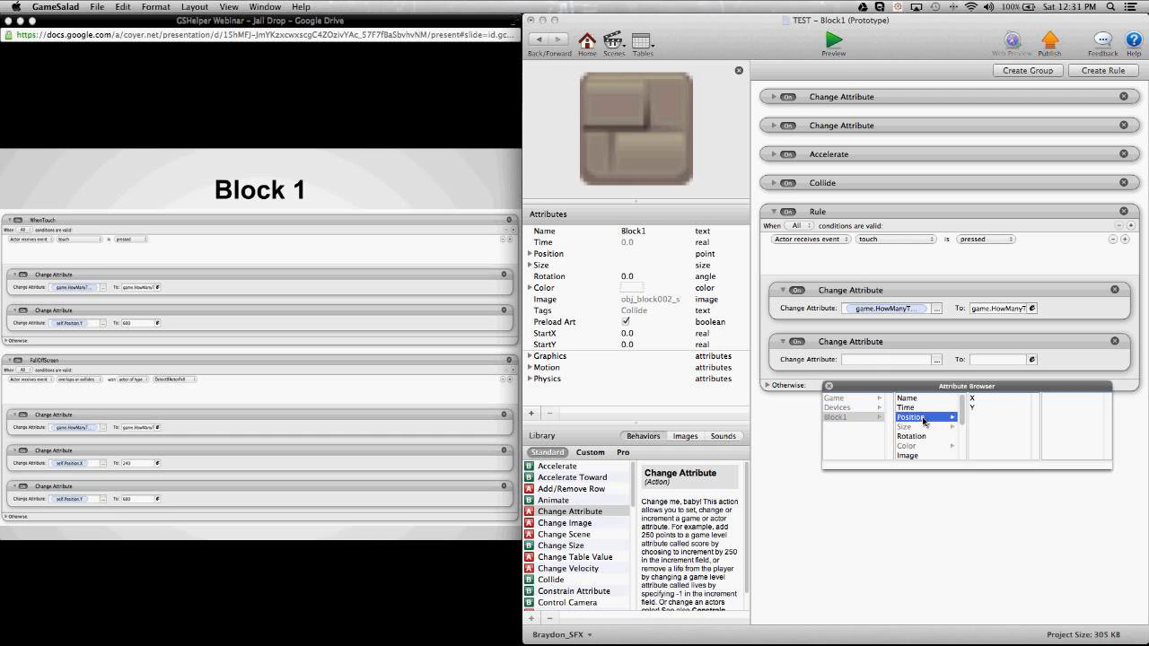
left_click(979, 410)
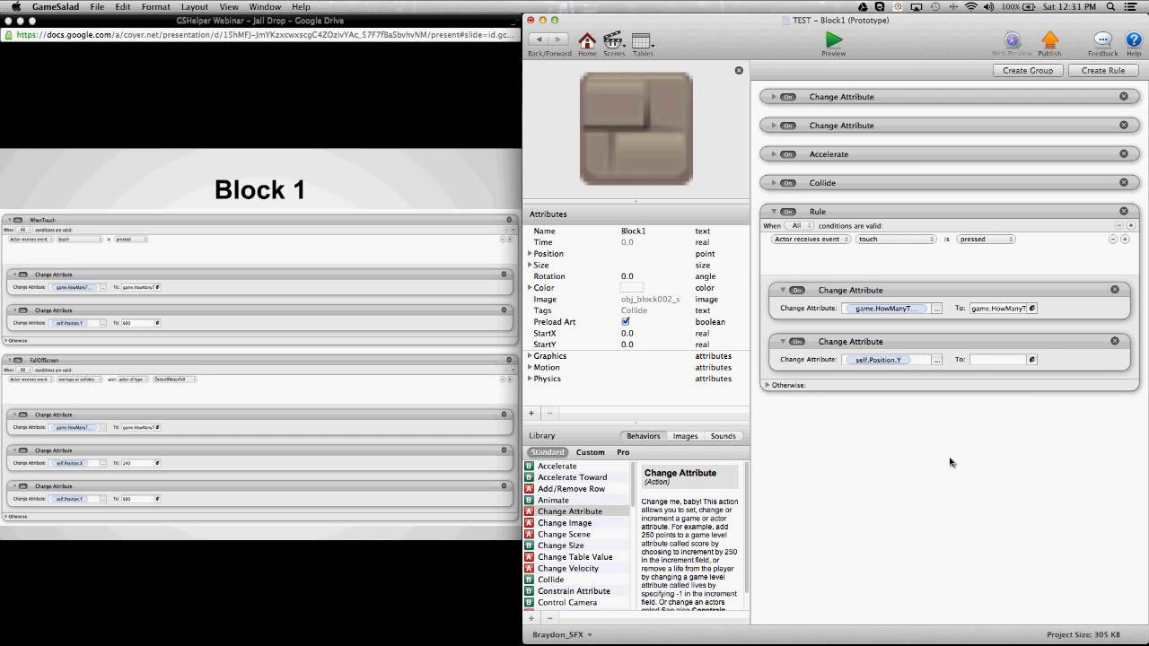
Set the new value of the touch rule's self.Position.Y change to 600
left_click(990, 361)
type("600")
key("Return")
Delete the Block1 instance from the Level1 scene and reopen the Block1 actor for editing
left_click(543, 46)
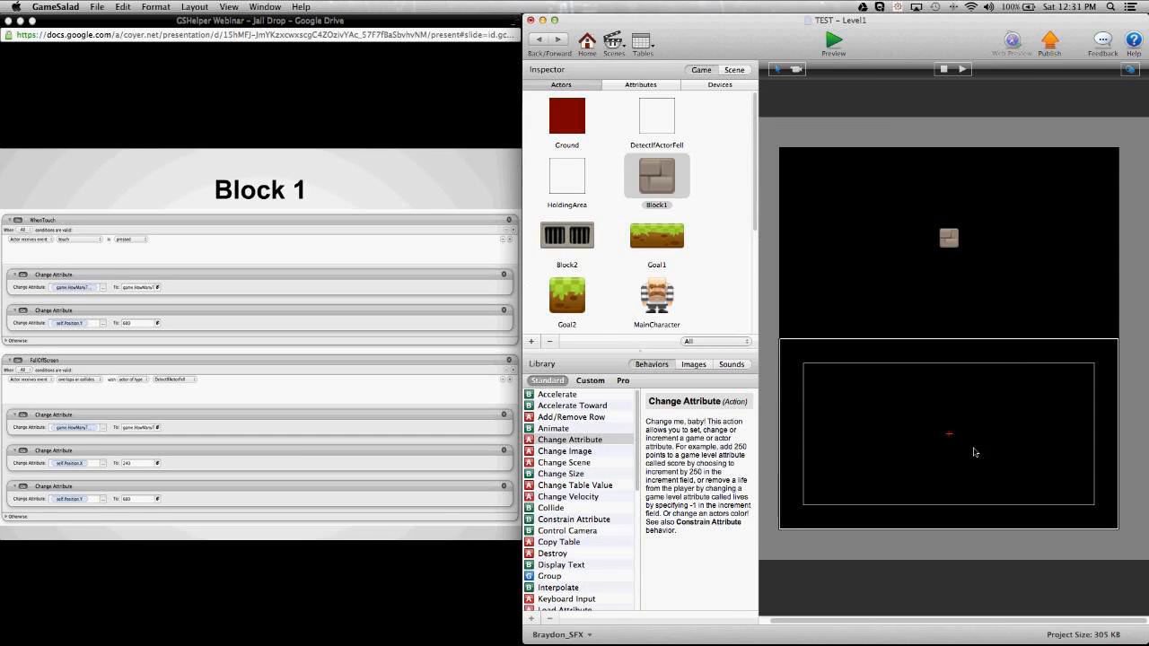
left_click(951, 245)
key("BackSpace")
double_click(653, 188)
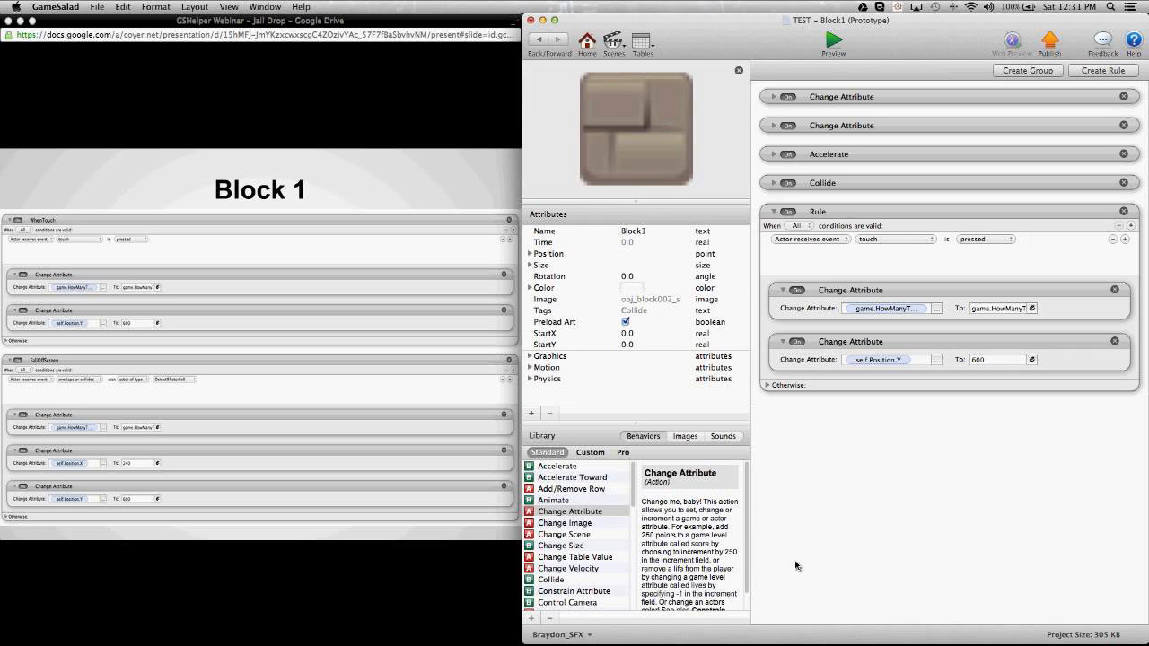
Collapse the touch rule and create a second rule for when Block1 overlaps or collides with an actor of type DetectIfActorFell
double_click(798, 213)
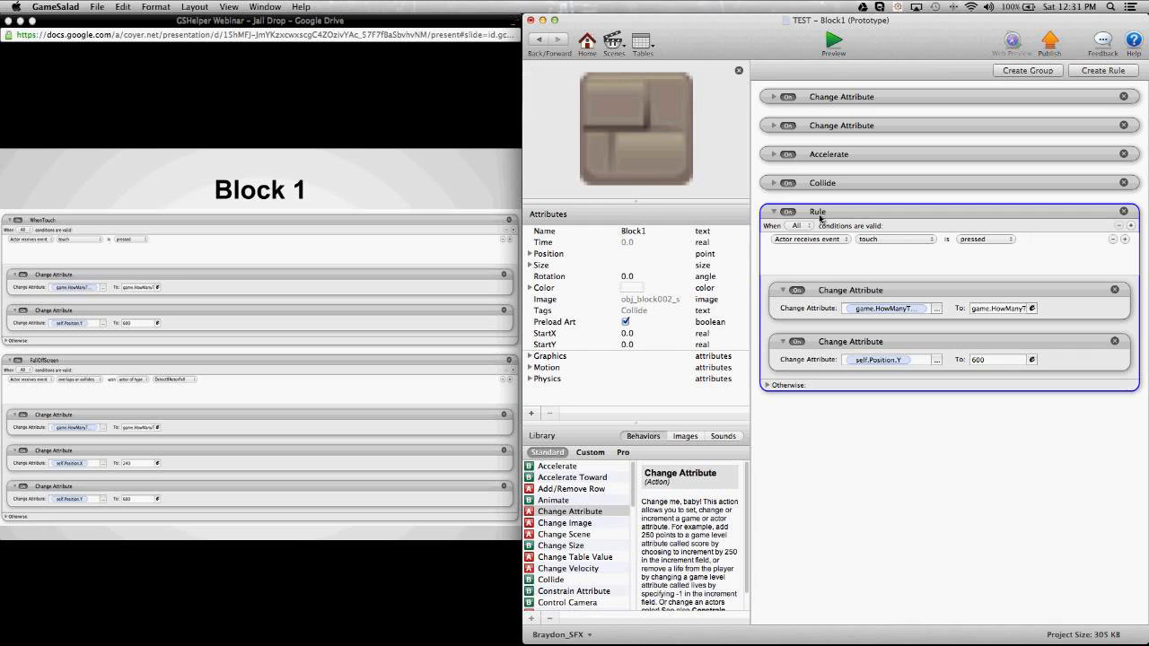
left_click(774, 213)
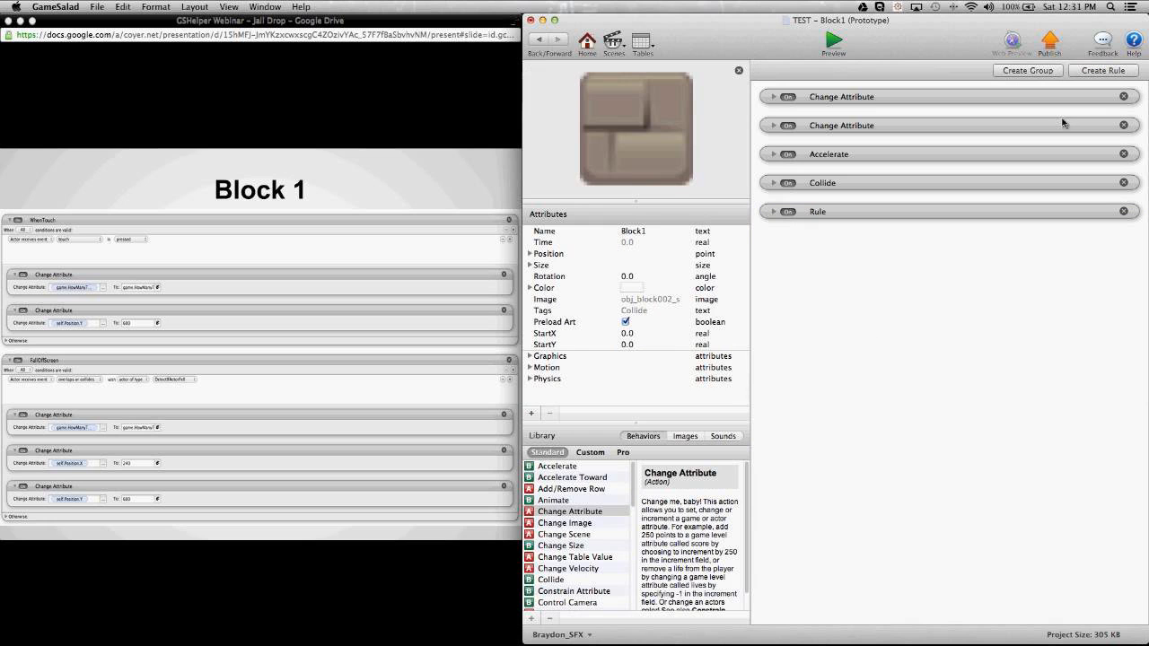
left_click(1087, 73)
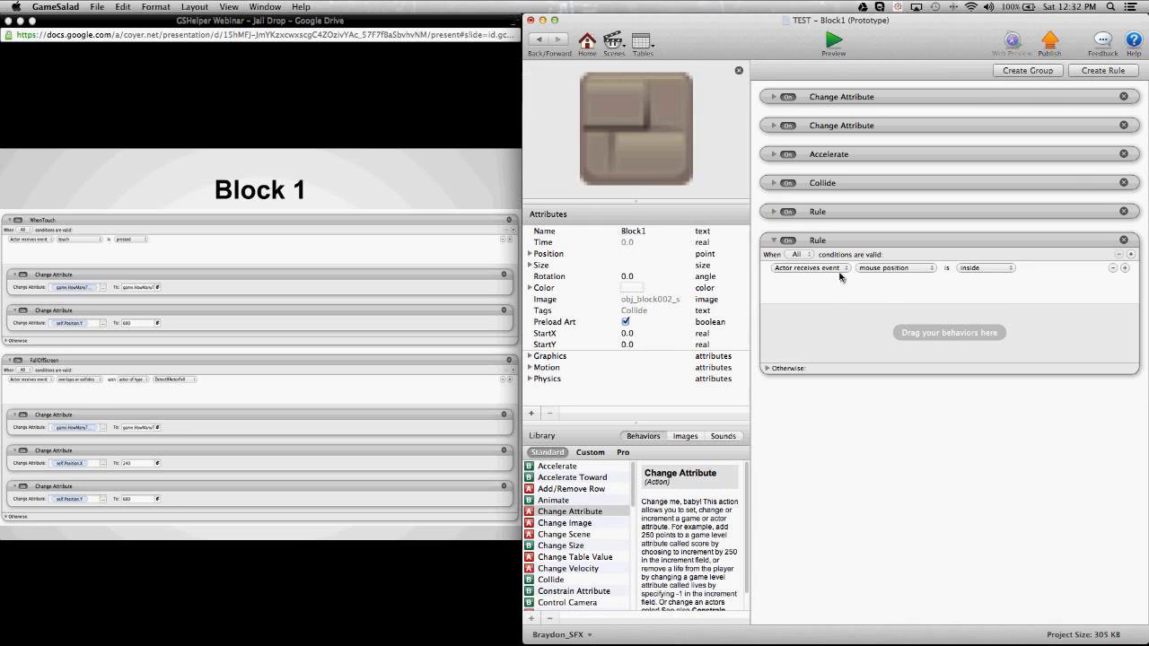
left_click(924, 270)
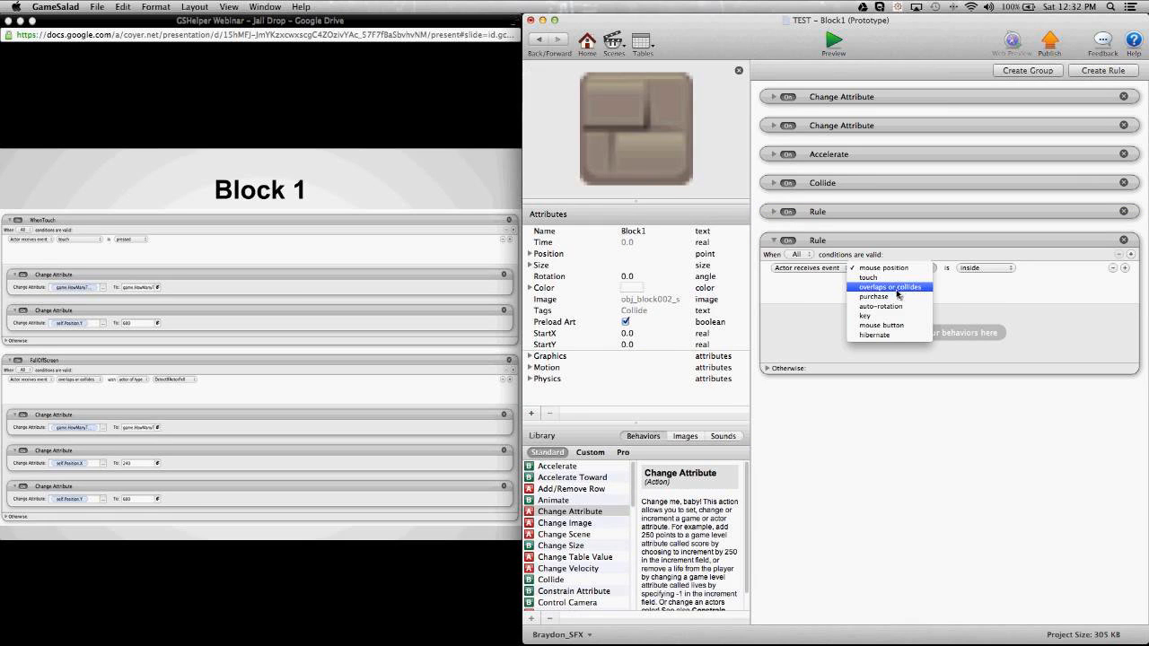
left_click(903, 288)
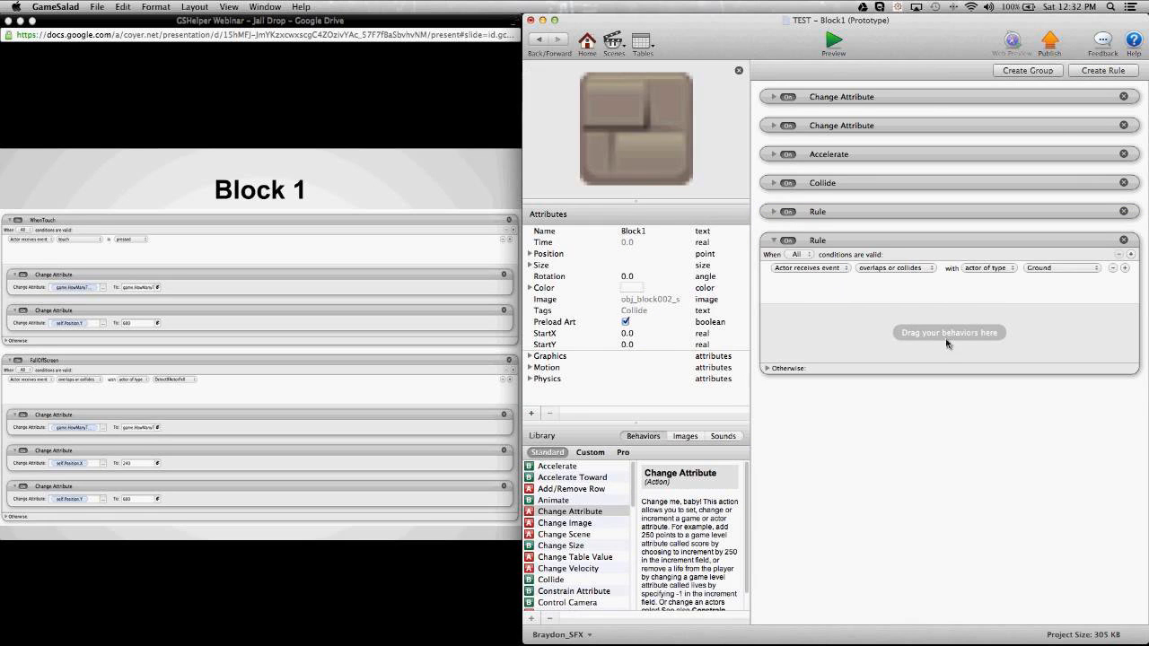
left_click(1062, 275)
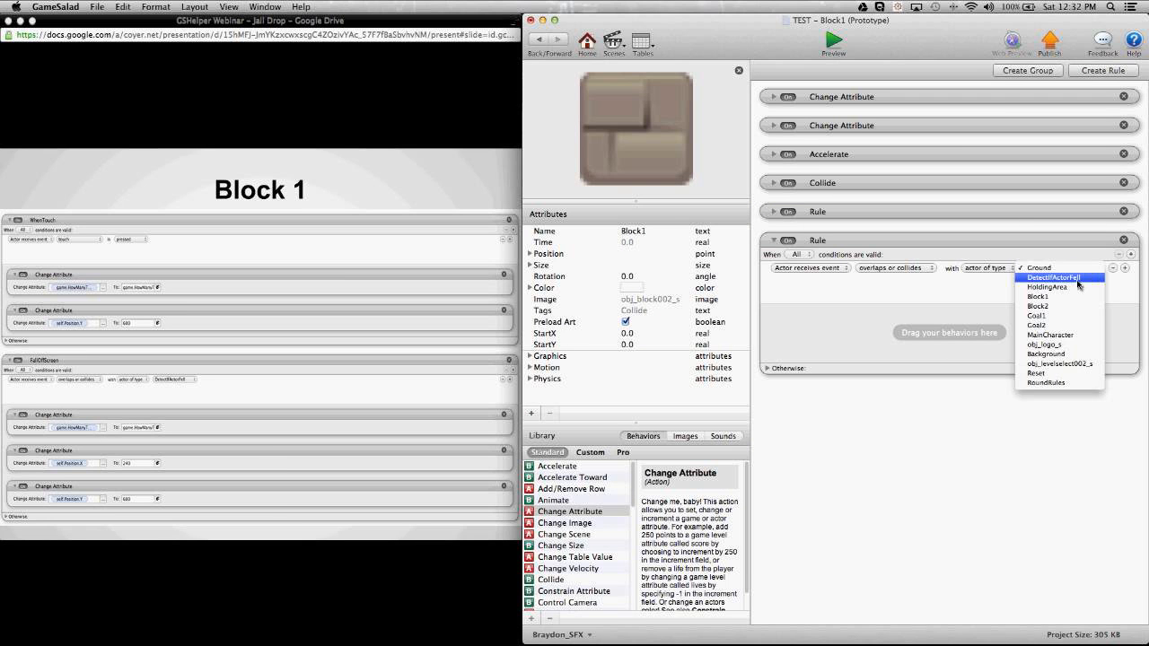
left_click(1078, 280)
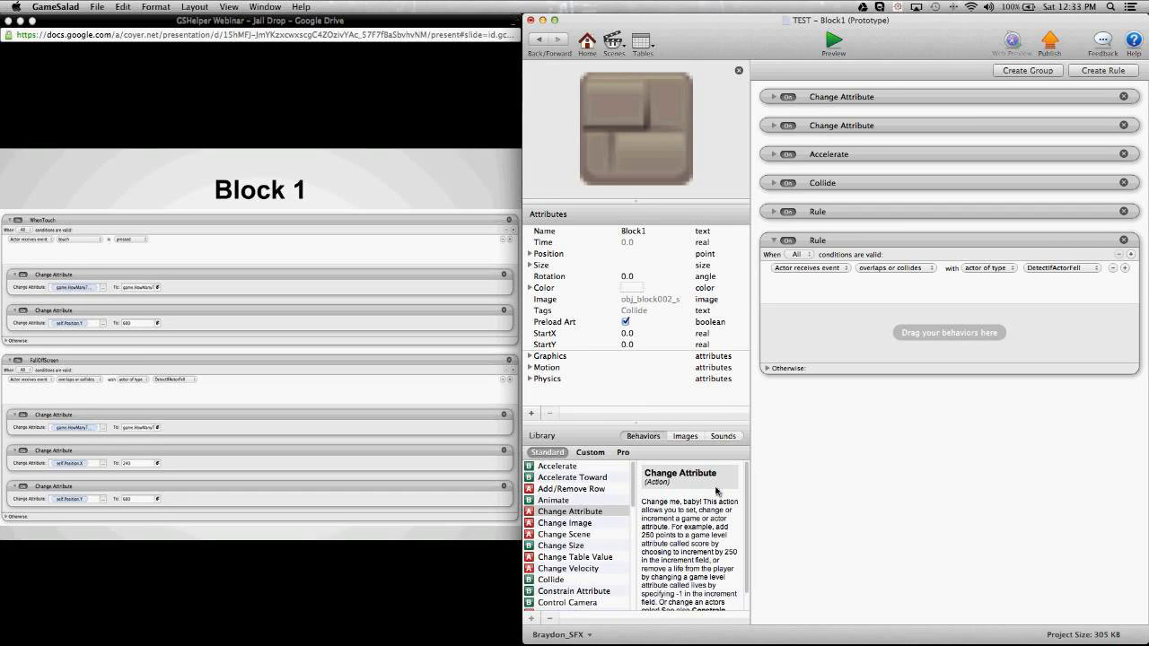
Add three Change Attribute behaviors inside the DetectIfActorFell collision rule
left_click_drag(554, 515, 831, 352)
left_click_drag(575, 517, 859, 422)
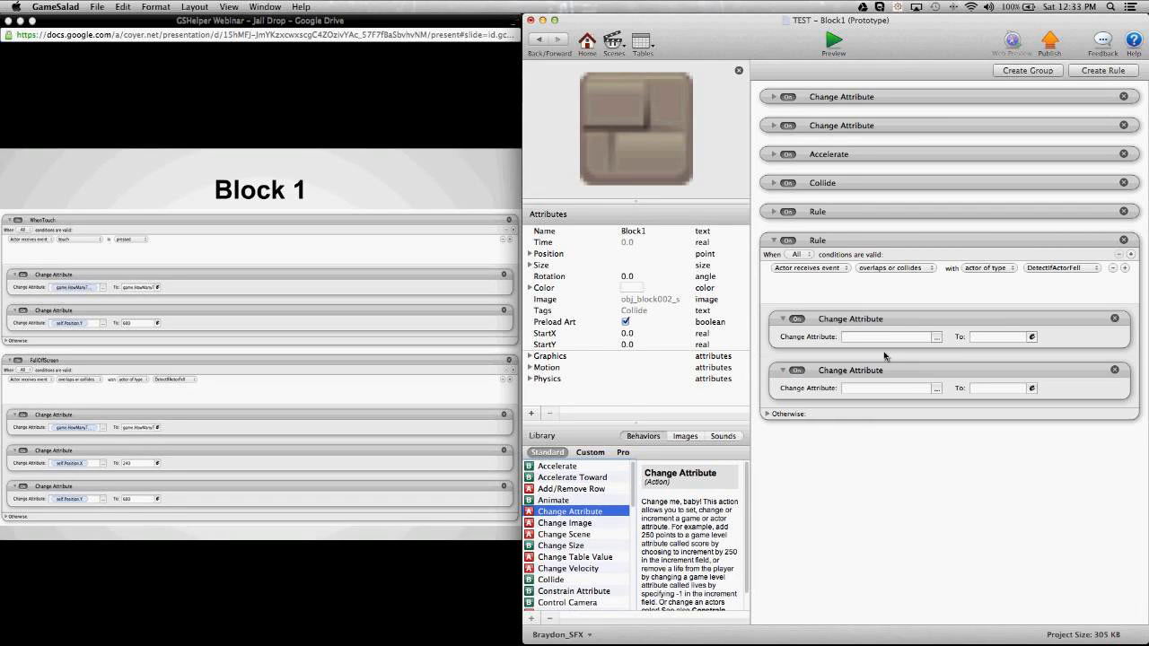
left_click_drag(581, 516, 837, 435)
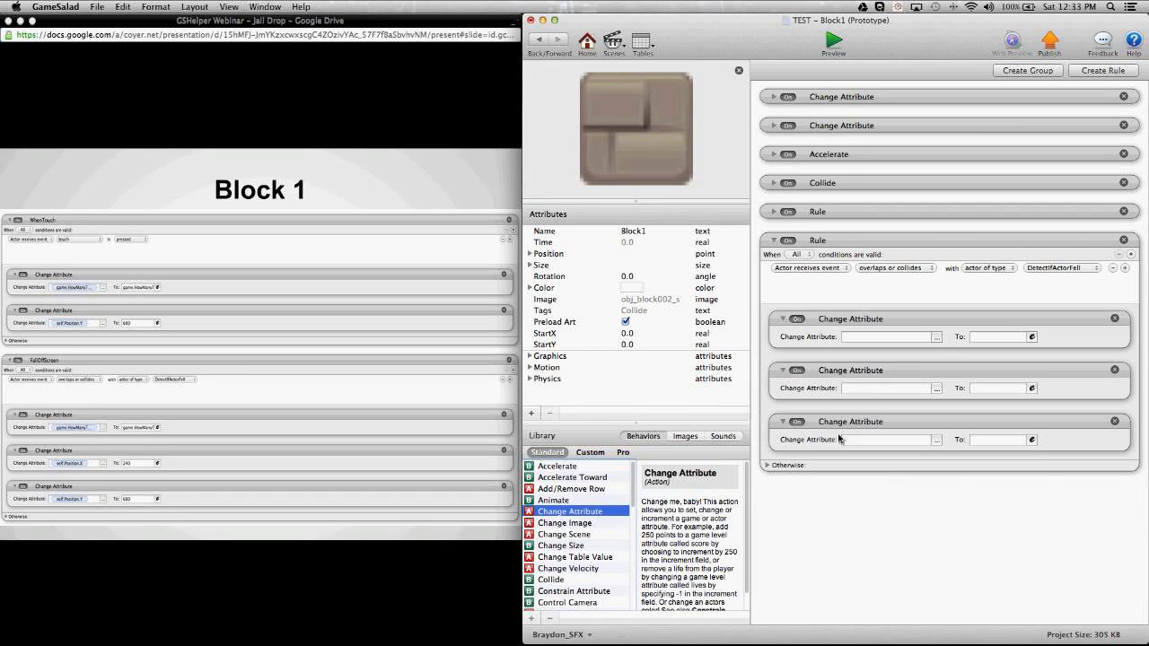
Set the collision rule's first Change Attribute to target game.HowManyThisLevel?
left_click(938, 339)
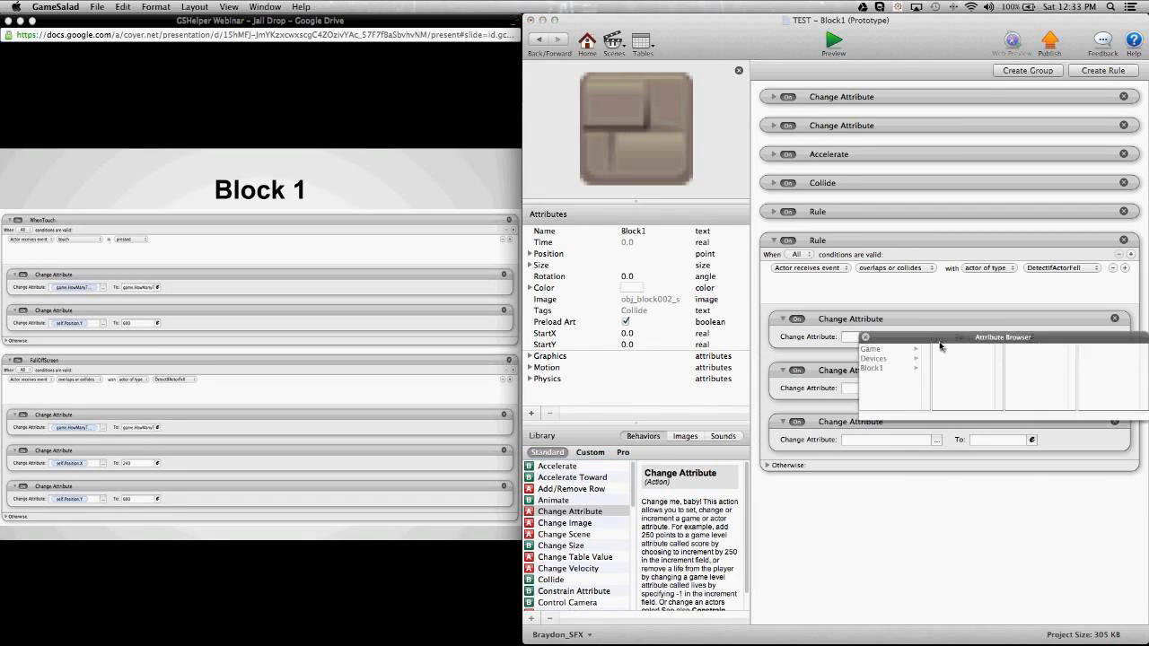
left_click_drag(937, 338, 886, 424)
left_click(837, 437)
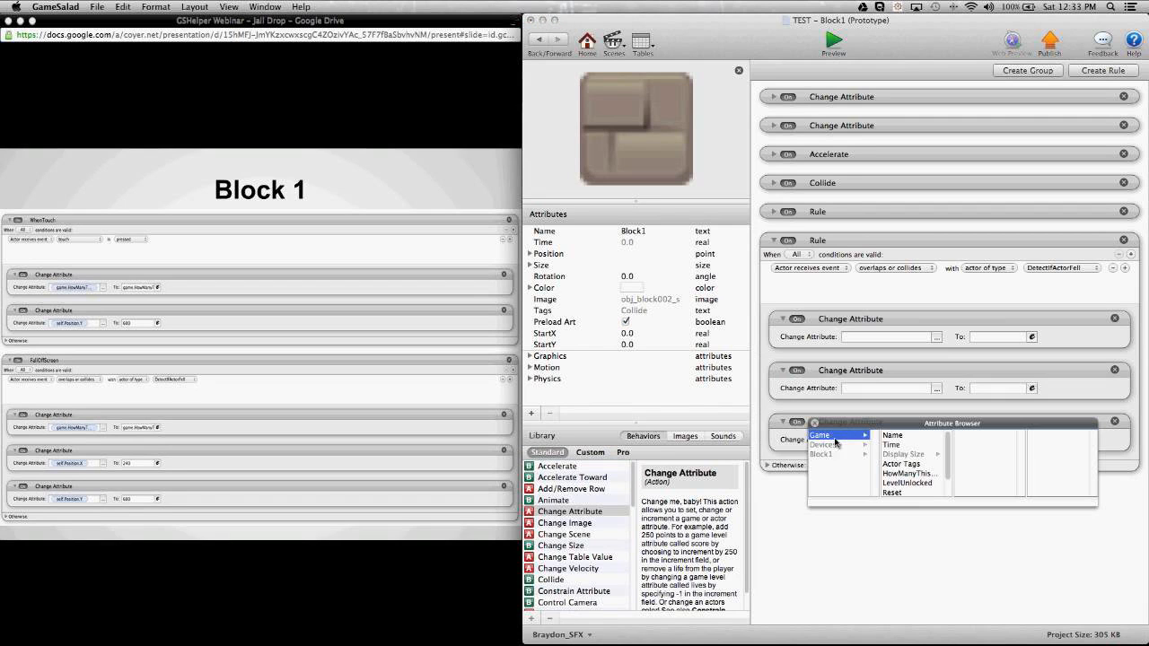
left_click(905, 473)
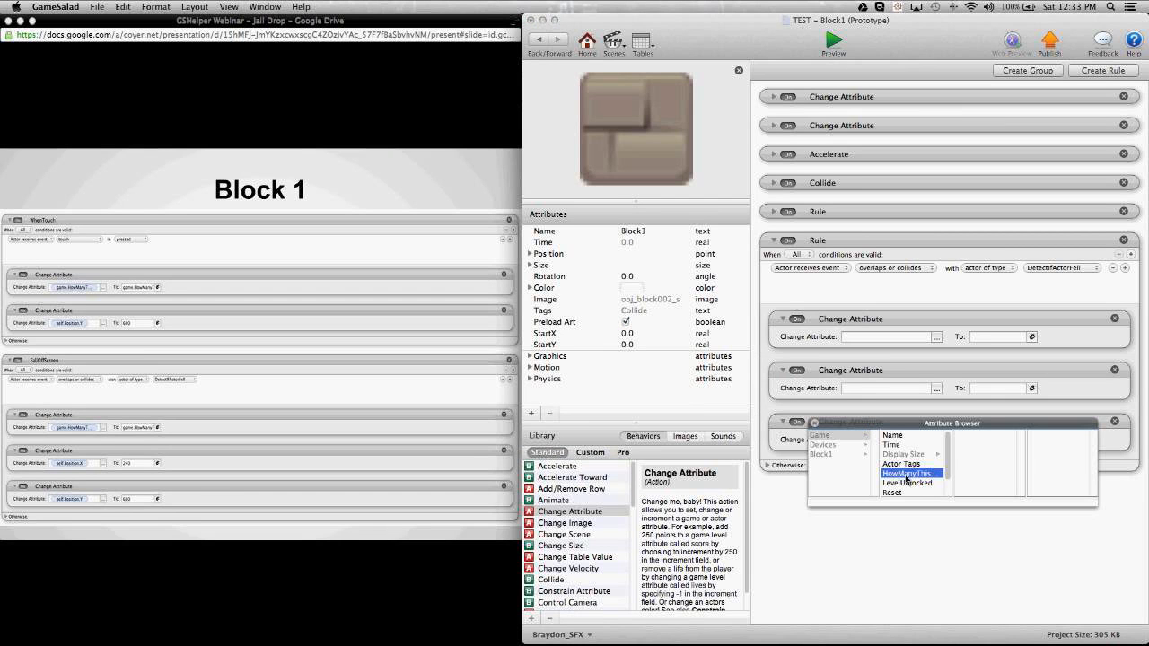
double_click(906, 474)
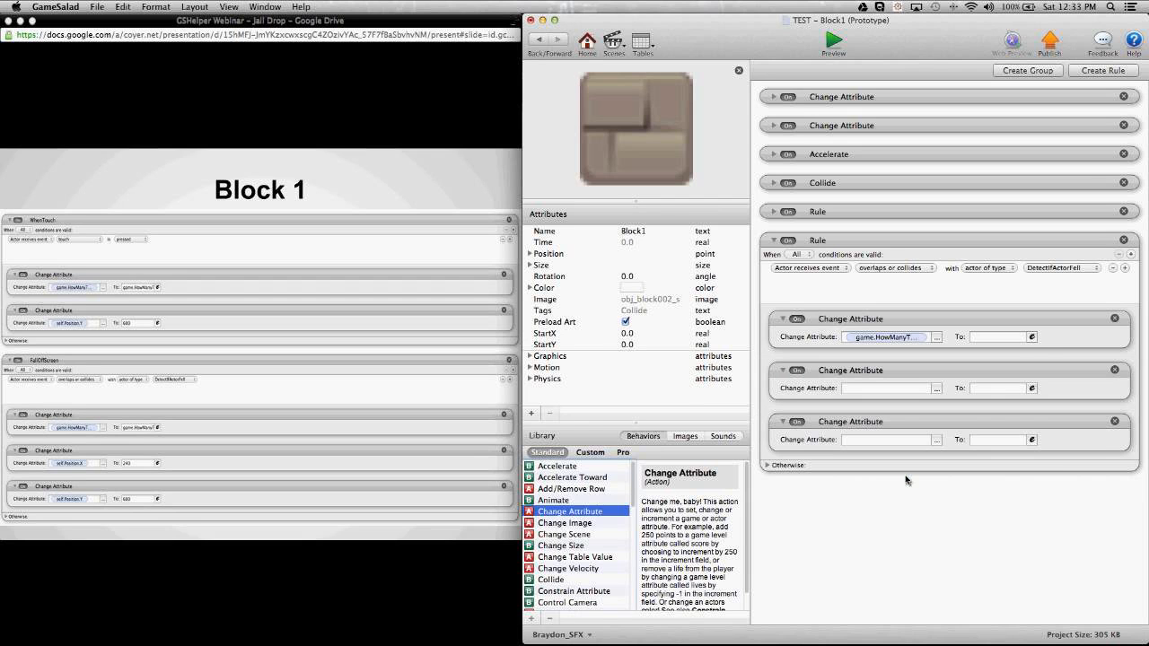
Set the new value of the collision rule's first Change Attribute to the expression game.HowManyThisLevel?-1
left_click(1032, 337)
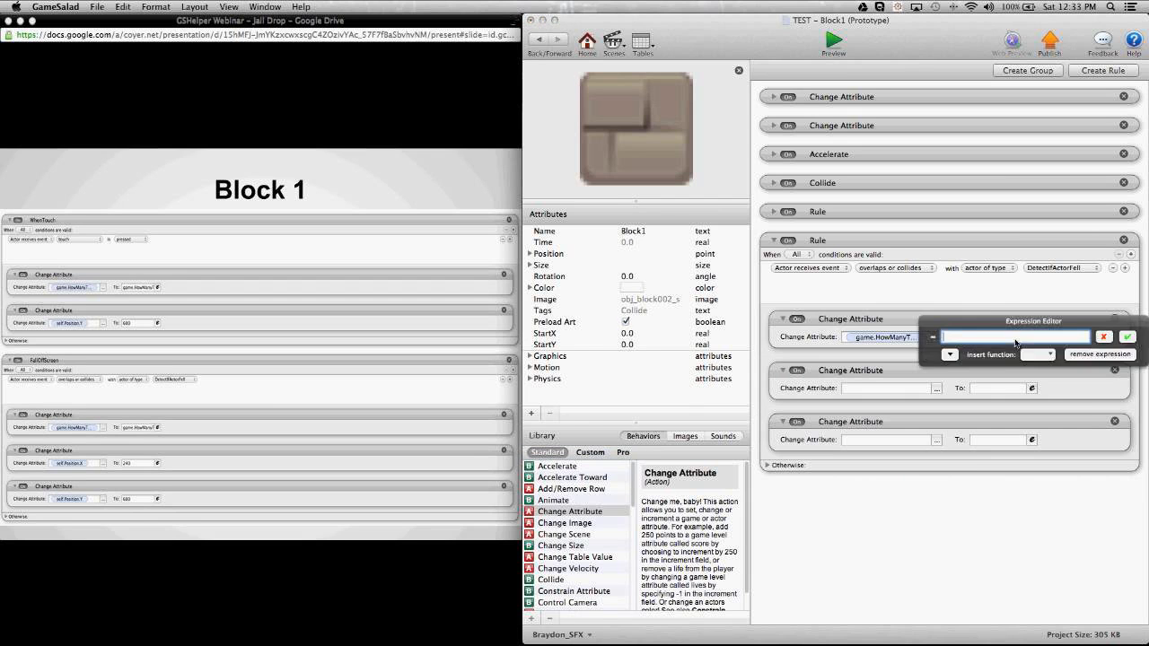
left_click_drag(1039, 305, 975, 371)
left_click(889, 406)
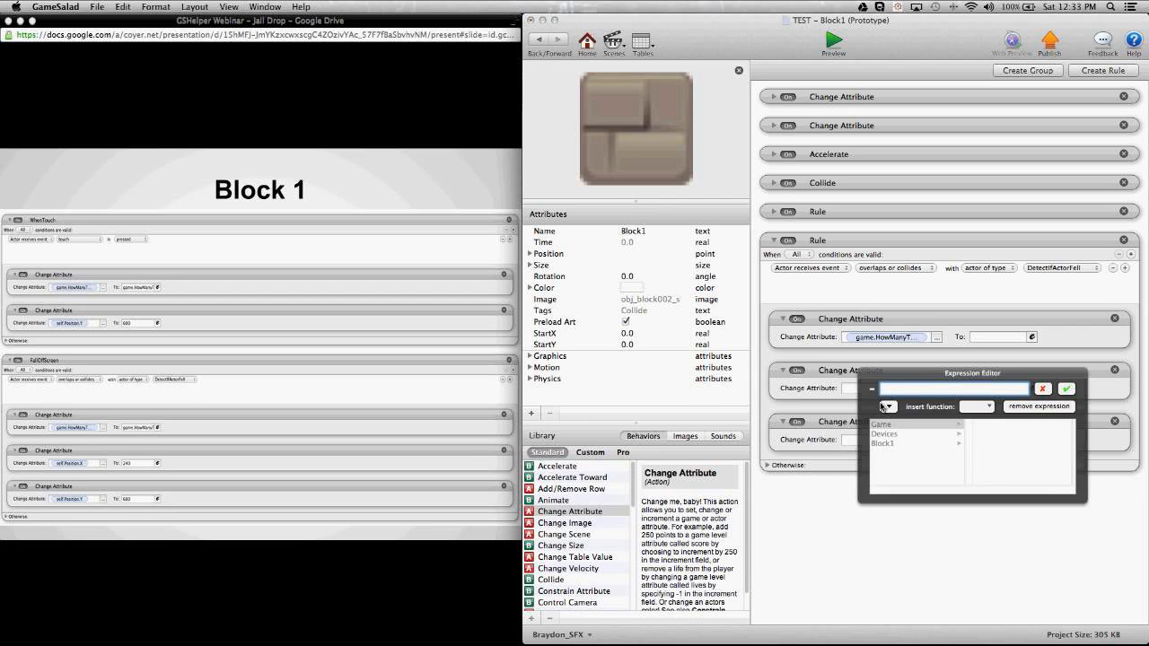
left_click(888, 428)
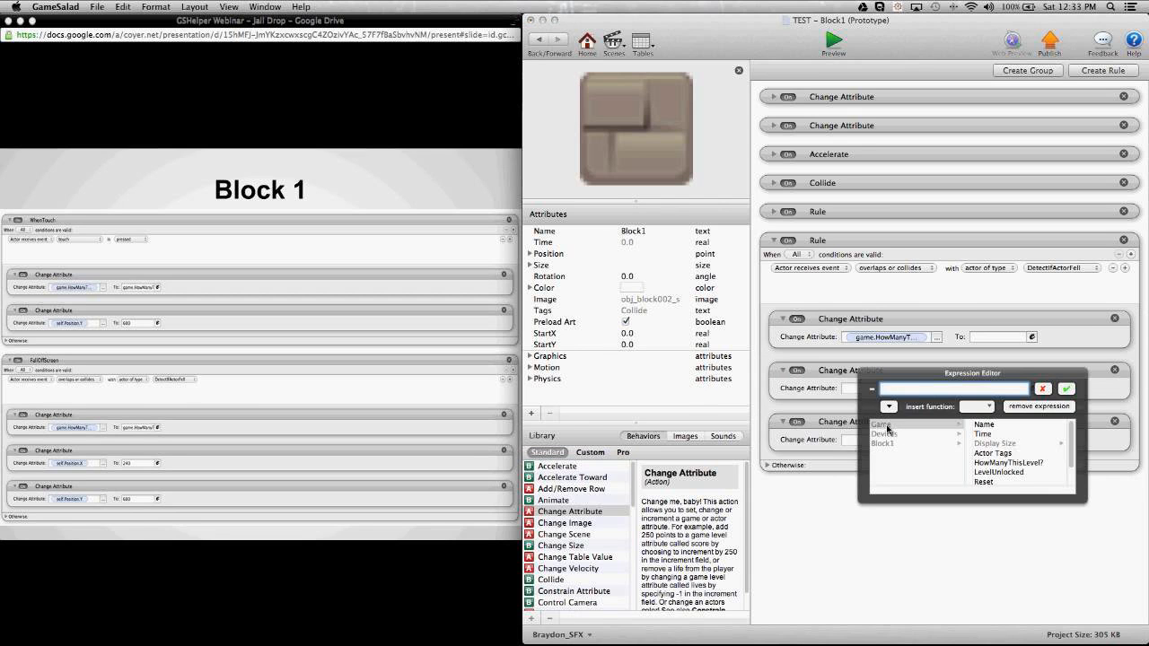
left_click(1009, 462)
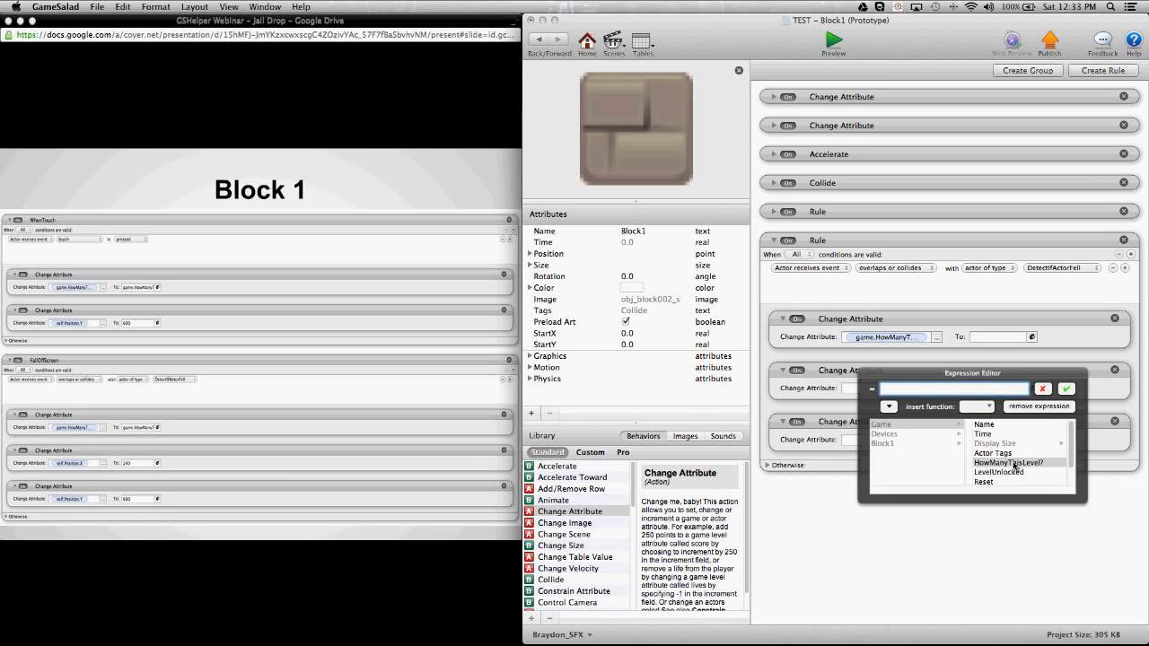
type("-1")
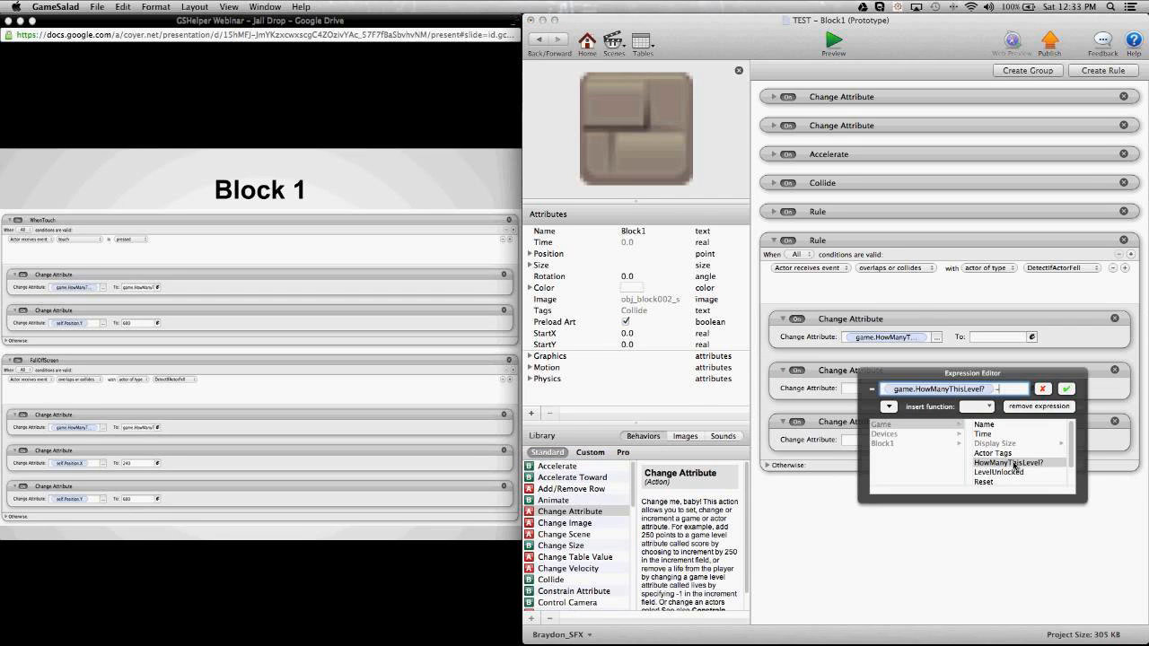
left_click(1066, 389)
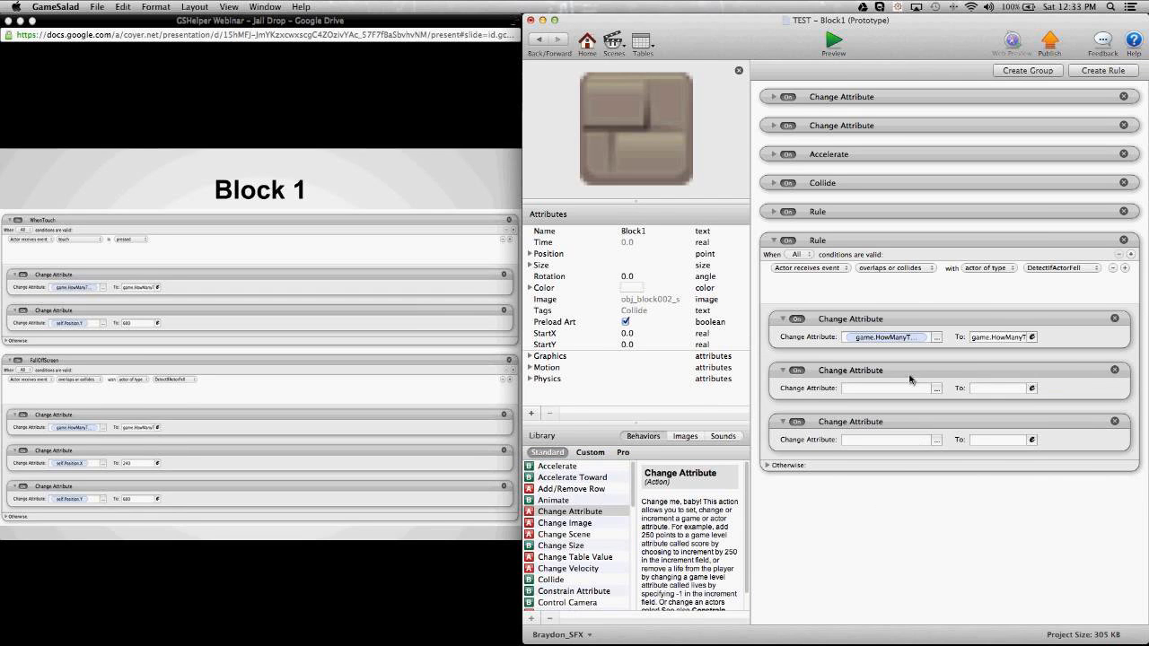
Make the collision rule's second Change Attribute set Block1's horizontal position, self.Position.X, to 240
left_click(937, 382)
left_click(936, 389)
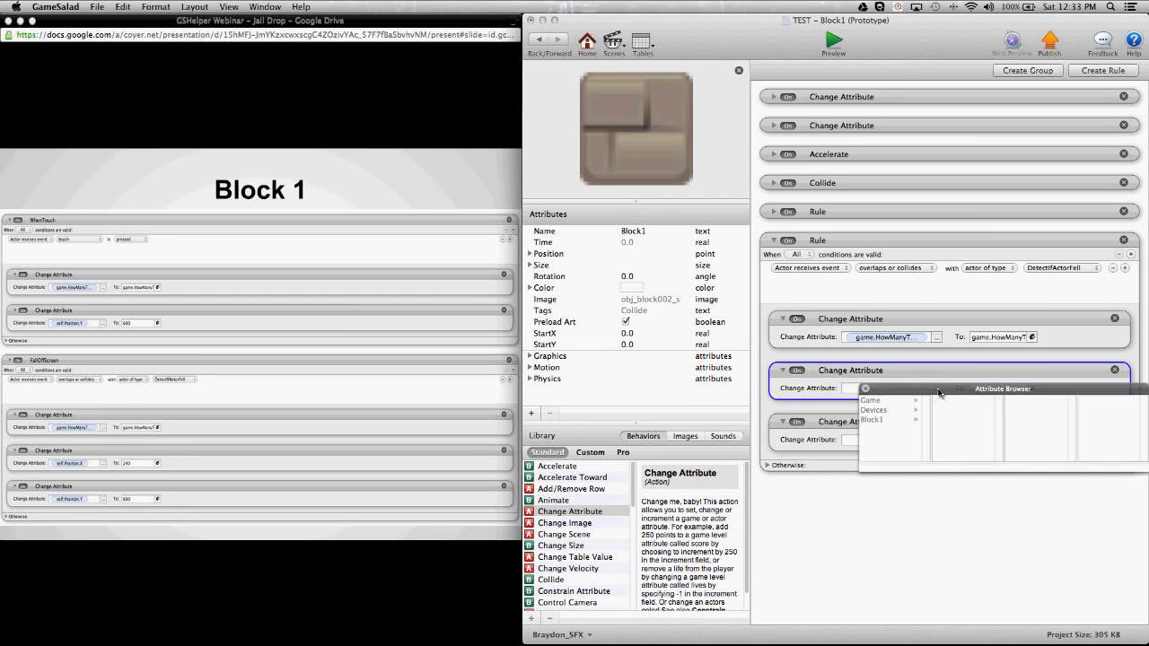
left_click(913, 416)
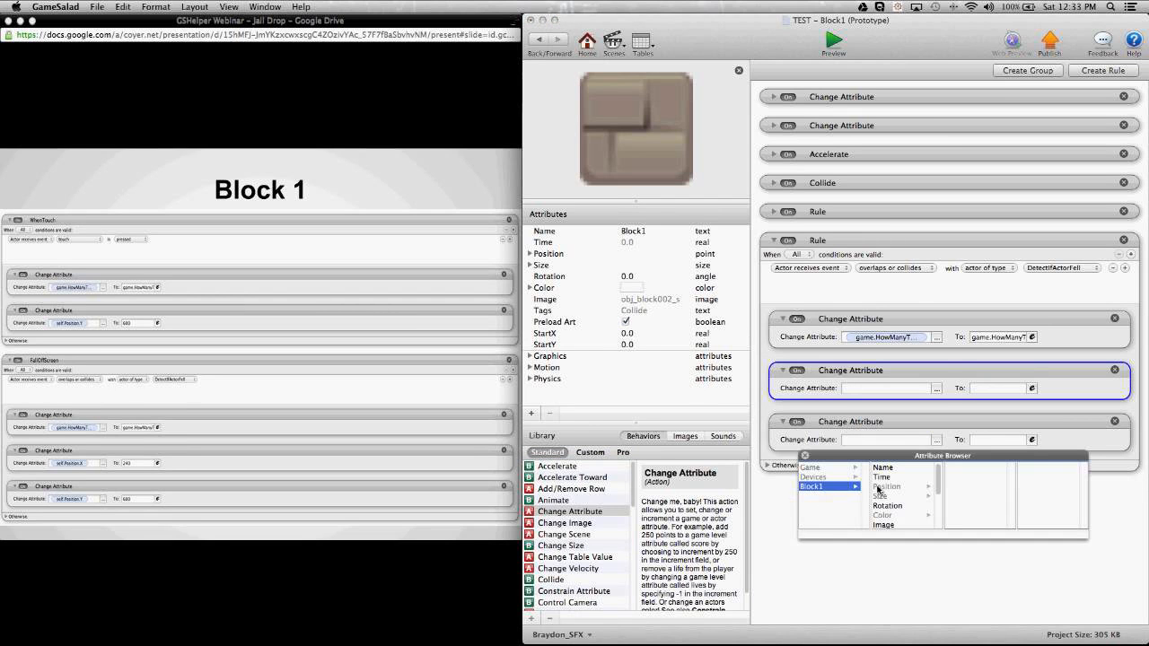
left_click(885, 488)
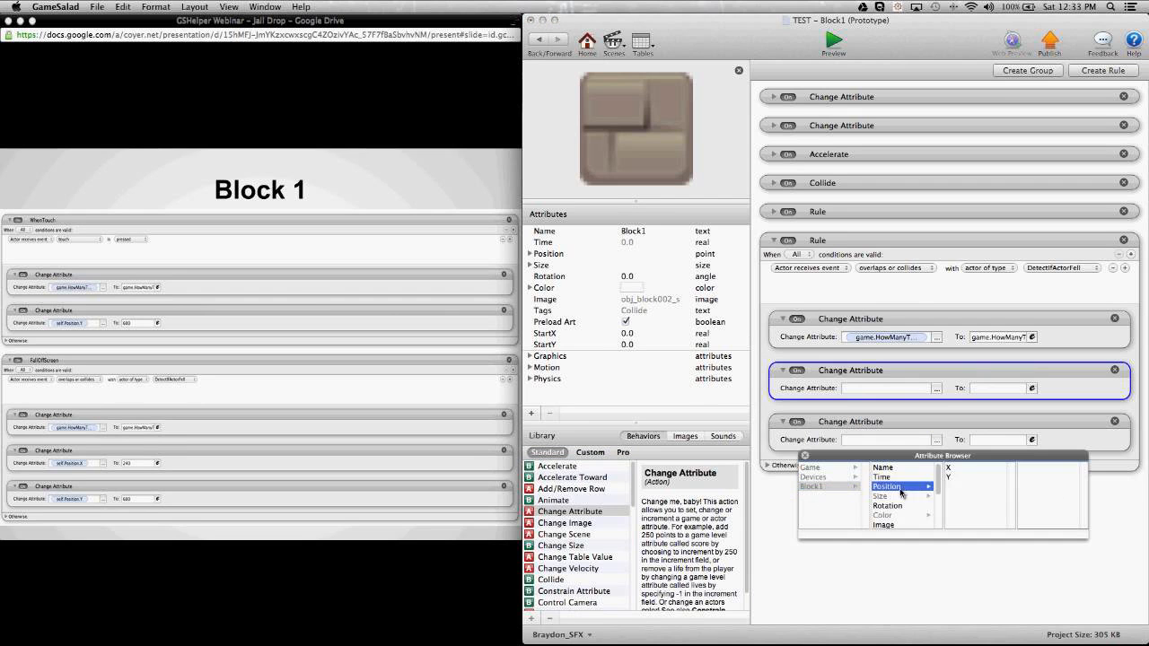
left_click(954, 469)
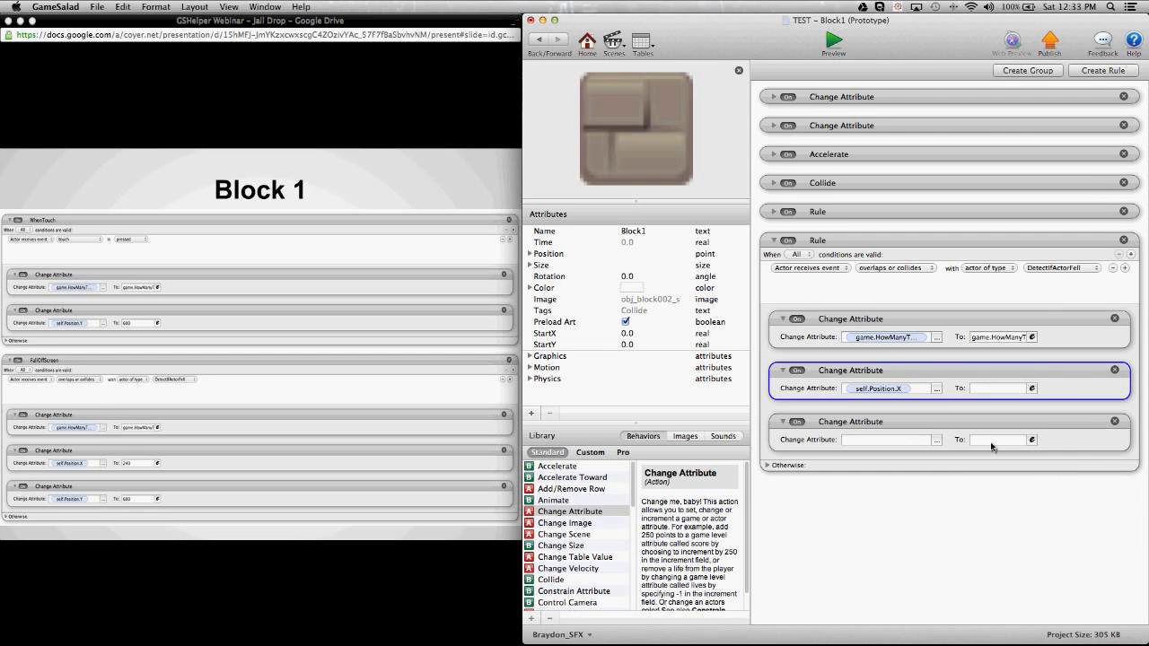
left_click(985, 392)
type("240")
key("Return")
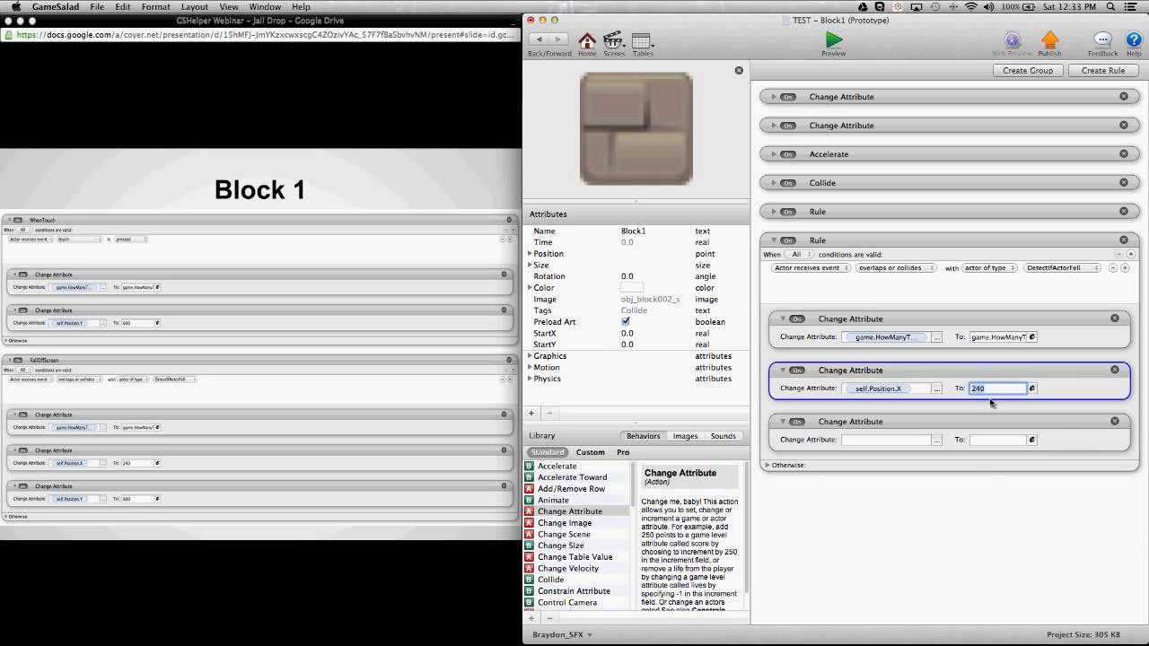
left_click(969, 492)
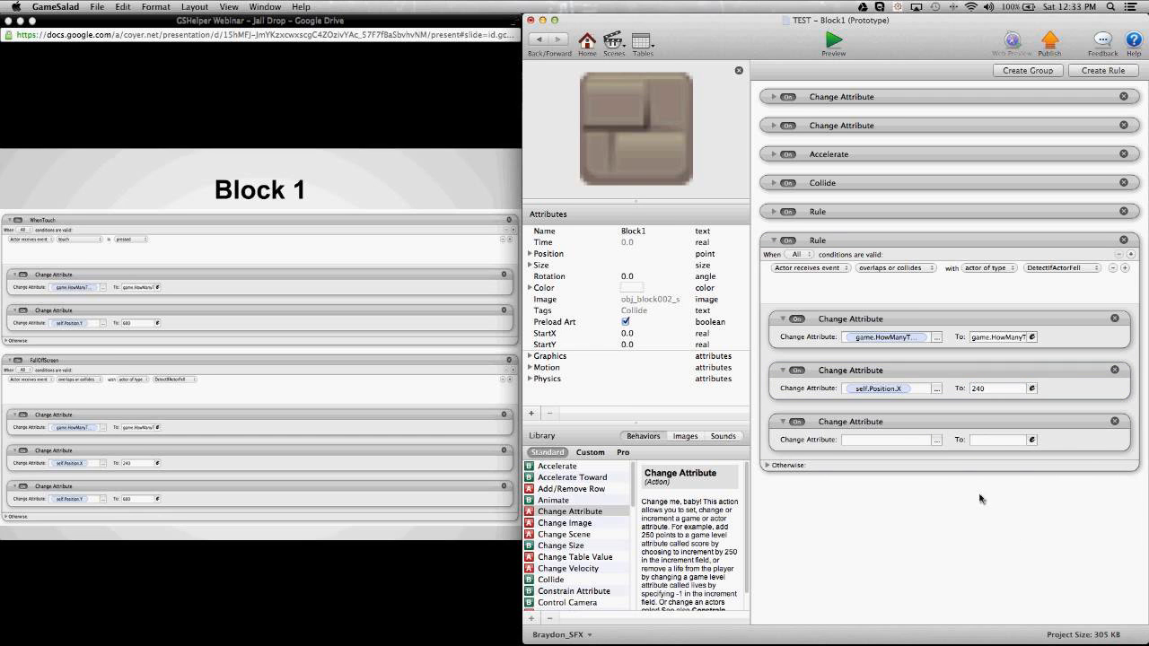
Make the collision rule's third Change Attribute set Block1's vertical position, self.Position.Y, to 600
left_click(937, 441)
left_click(902, 471)
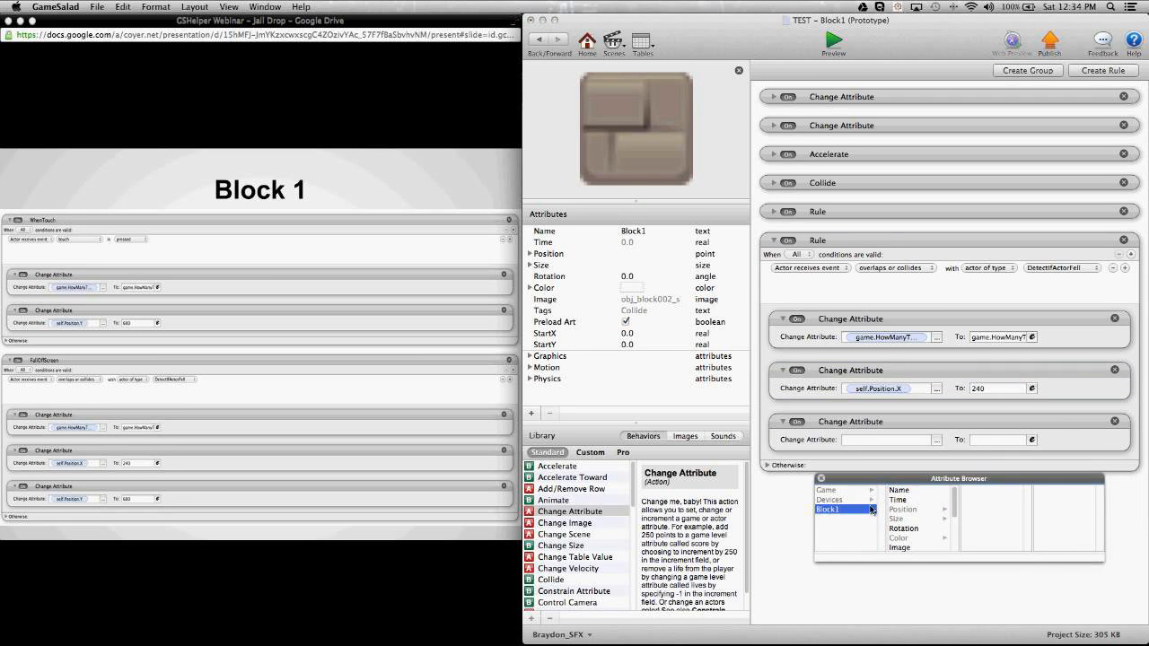
left_click(902, 509)
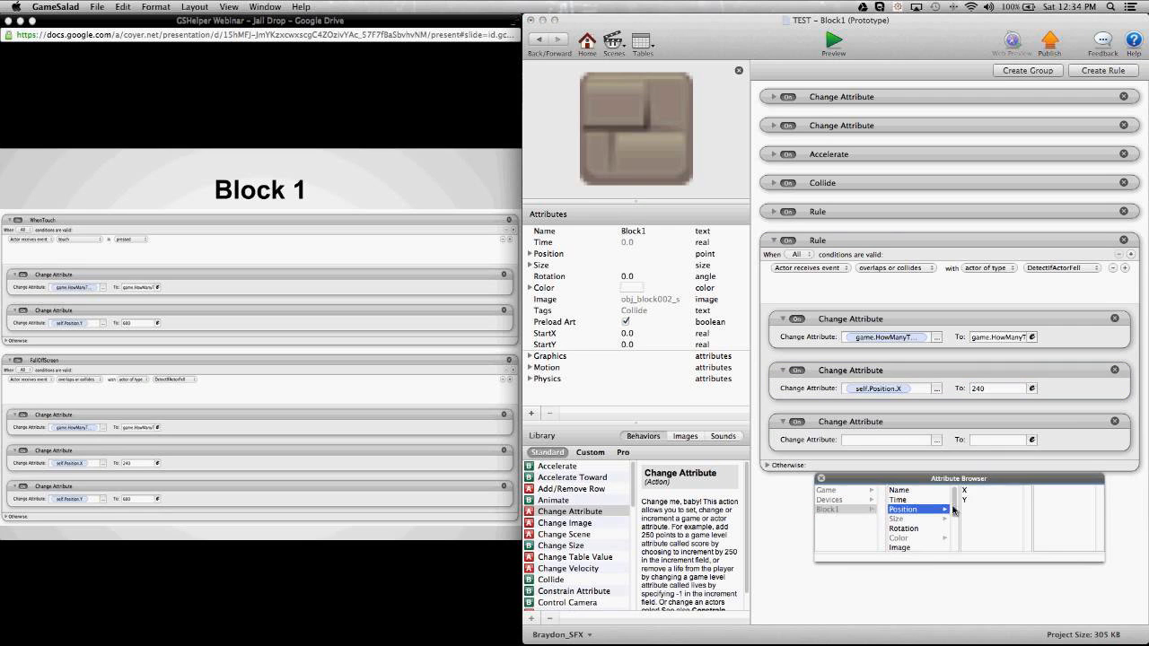
left_click(965, 500)
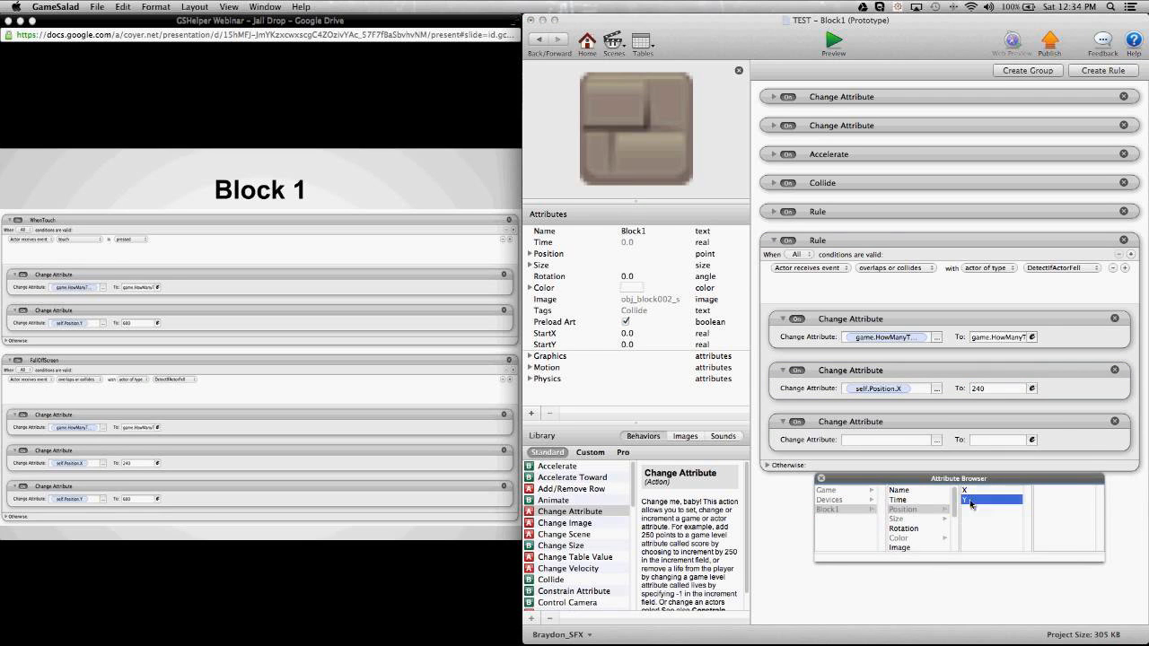
left_click(979, 441)
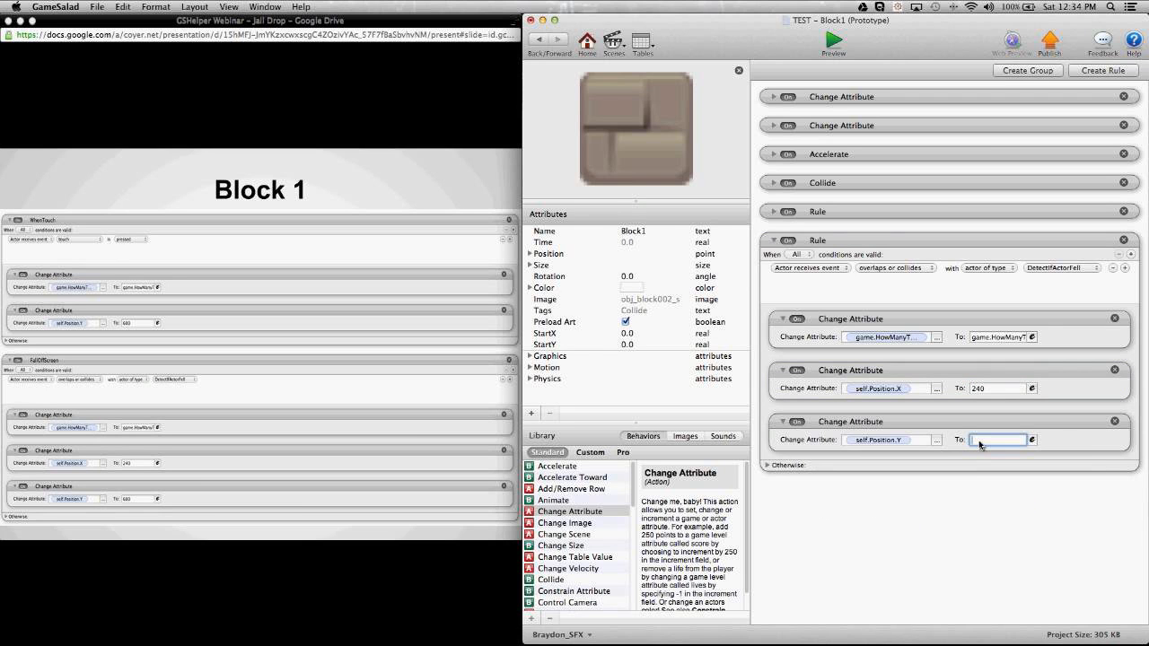
type("600")
left_click(951, 542)
Expand the touch rule to review it with the collision rule, and advance the reference presentation in Chrome to slide 13, then return to GameSalad
left_click(774, 212)
scroll(758, 234, "down", 1)
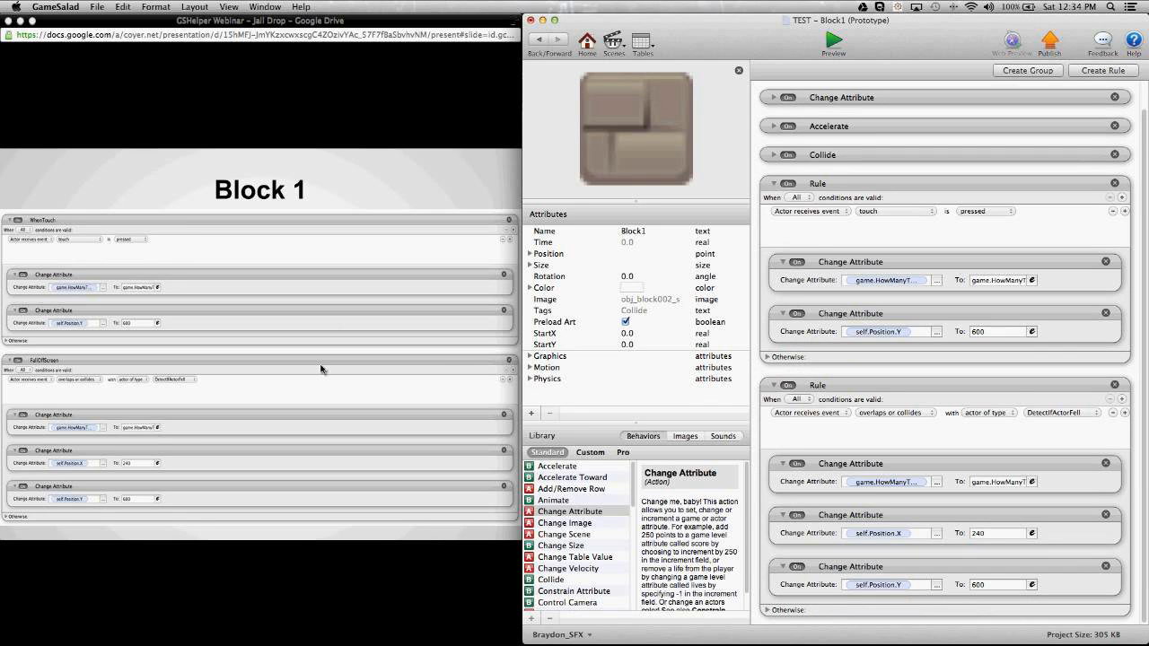
left_click(448, 362)
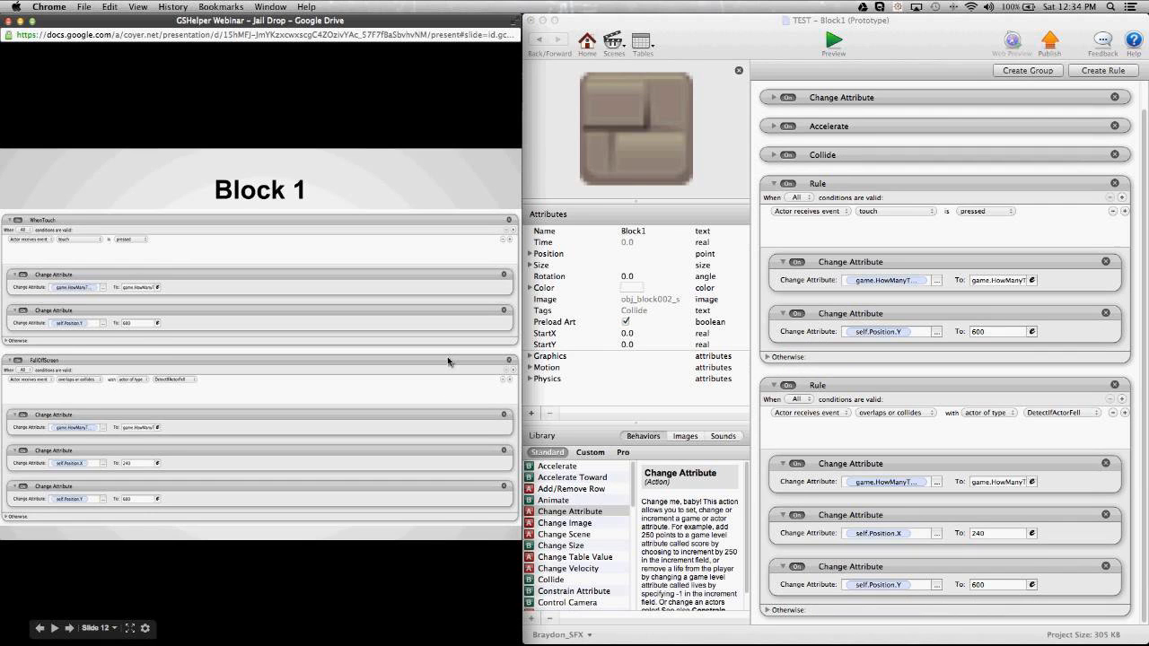
left_click(448, 362)
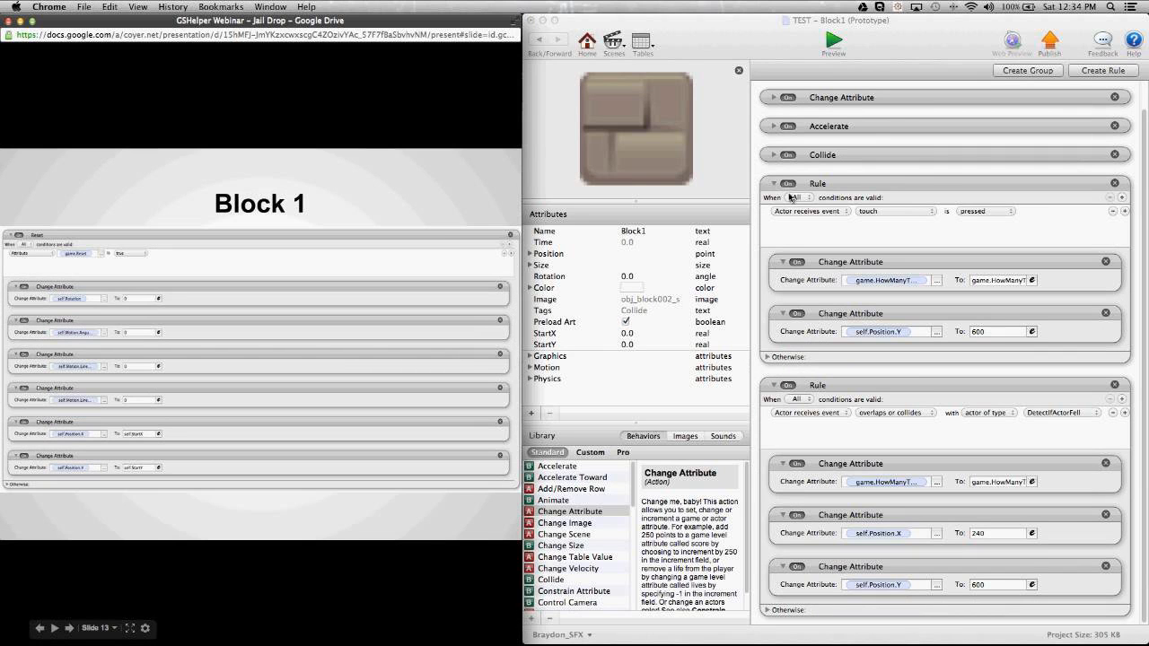
left_click(759, 176)
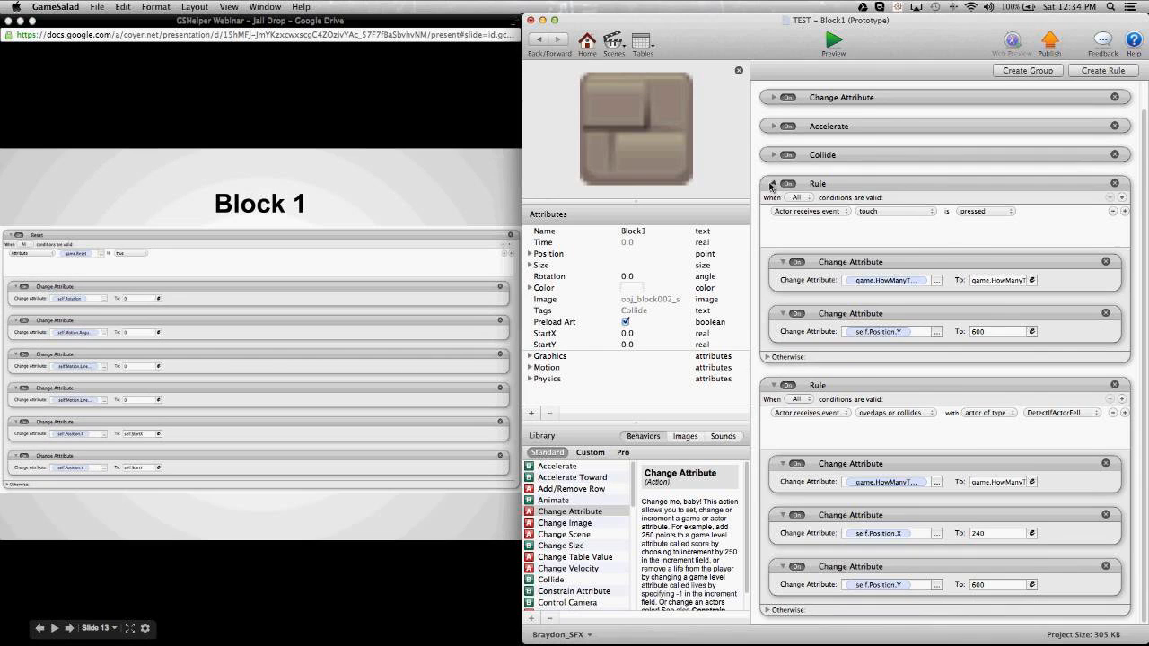
Collapse Block1's touch and collision rules and create a new rule below them
left_click(774, 183)
left_click(774, 241)
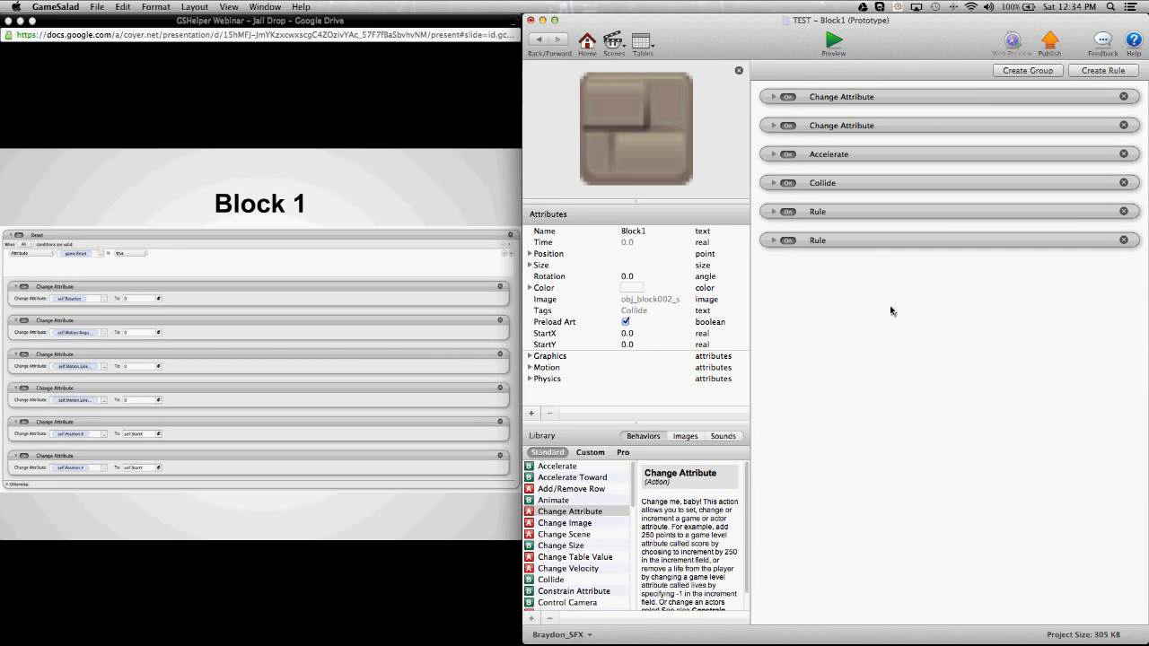
left_click(1084, 77)
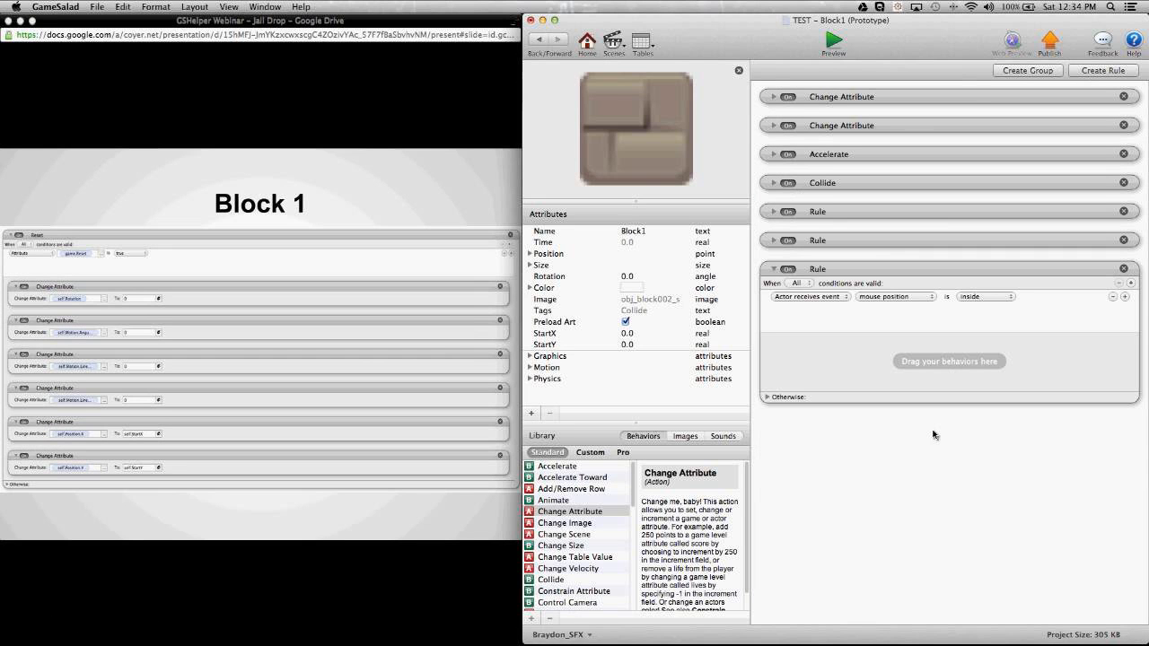
Set the new rule's condition to the attribute game.Reset being true
left_click(817, 302)
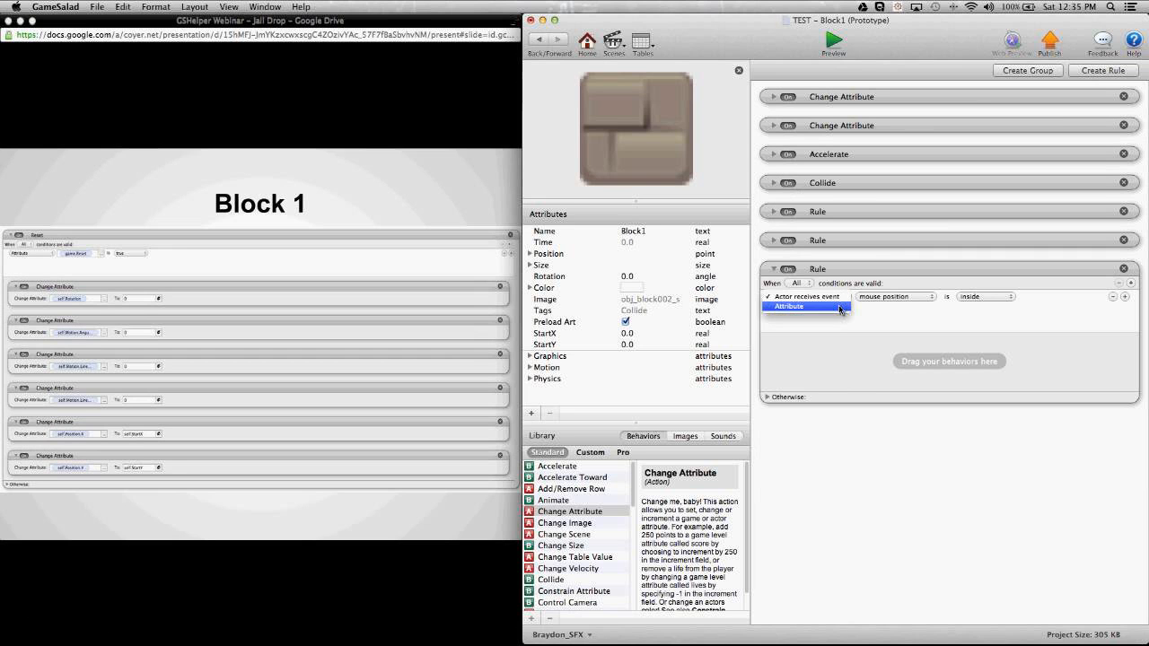
left_click(795, 307)
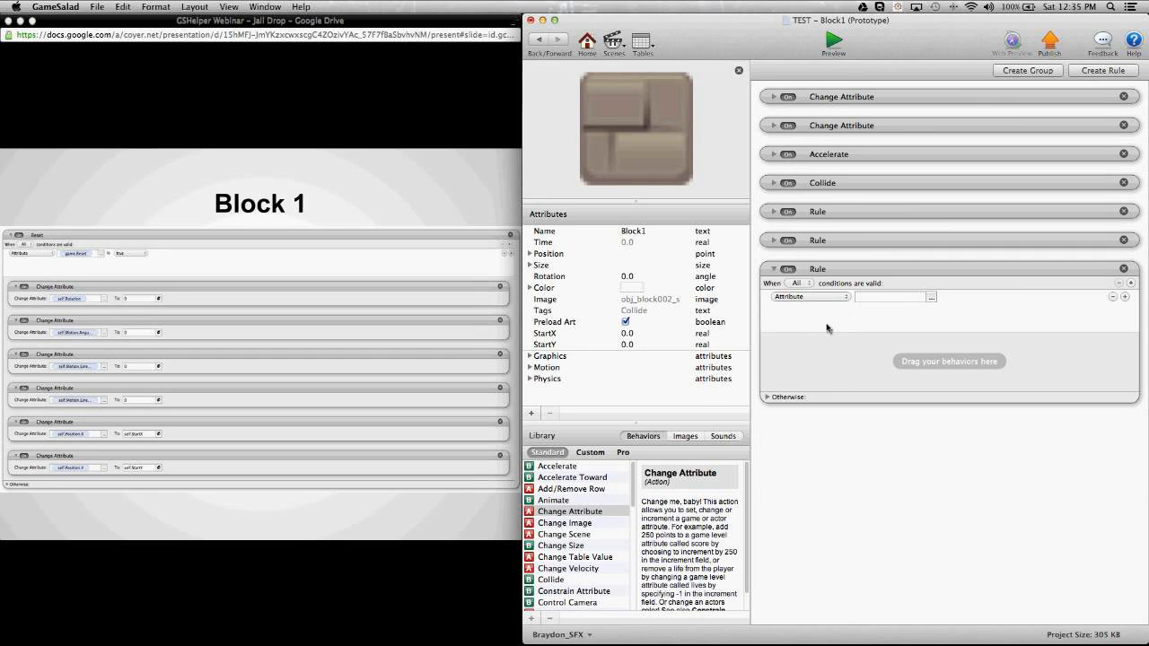
left_click(932, 298)
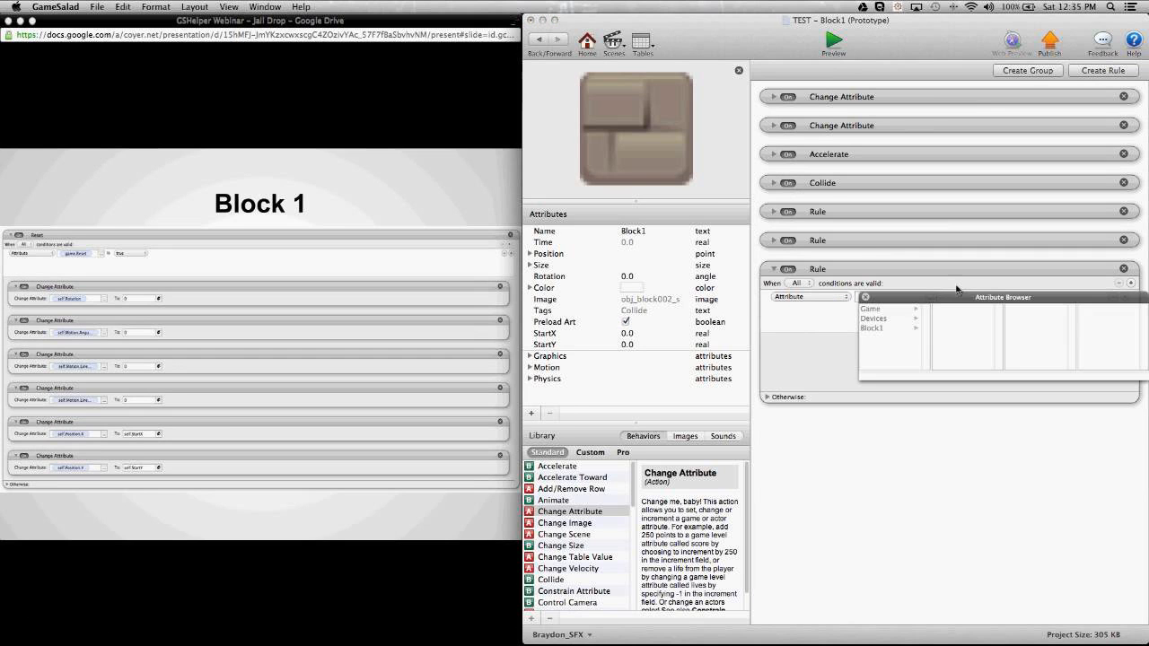
left_click_drag(936, 294, 885, 352)
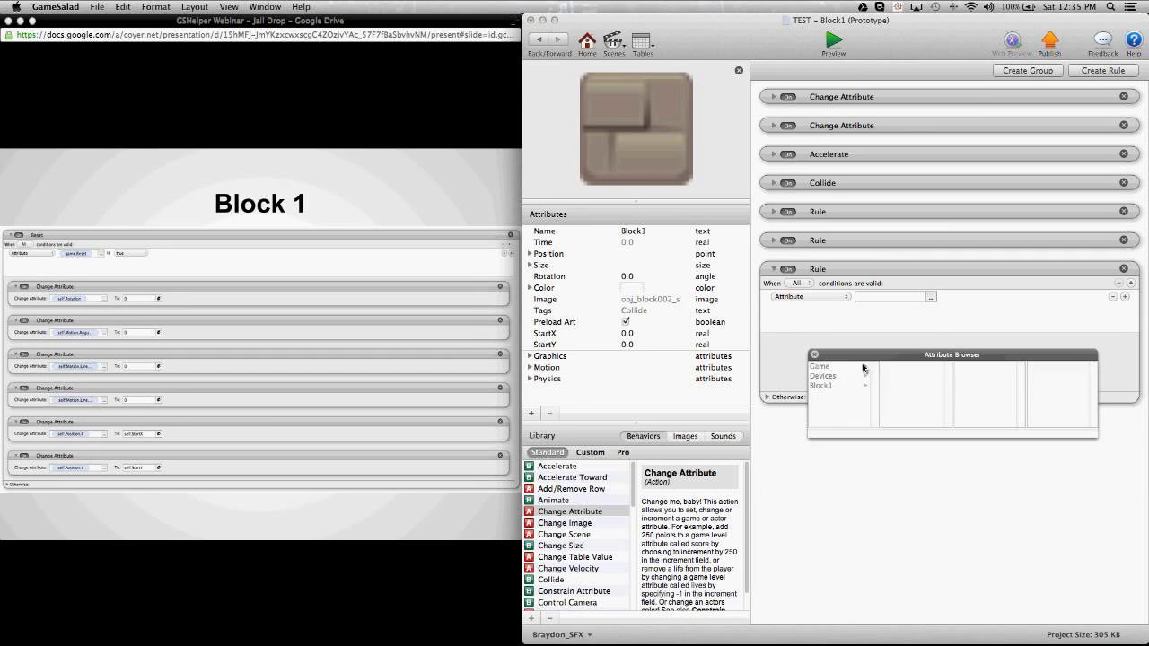
left_click(816, 367)
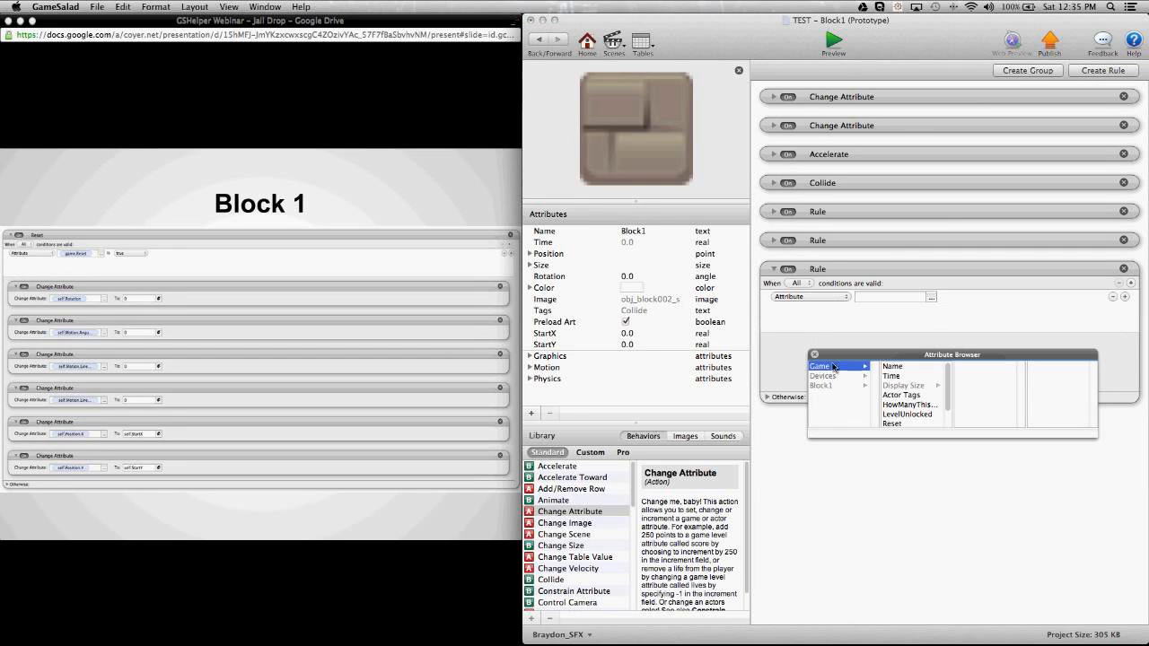
double_click(901, 424)
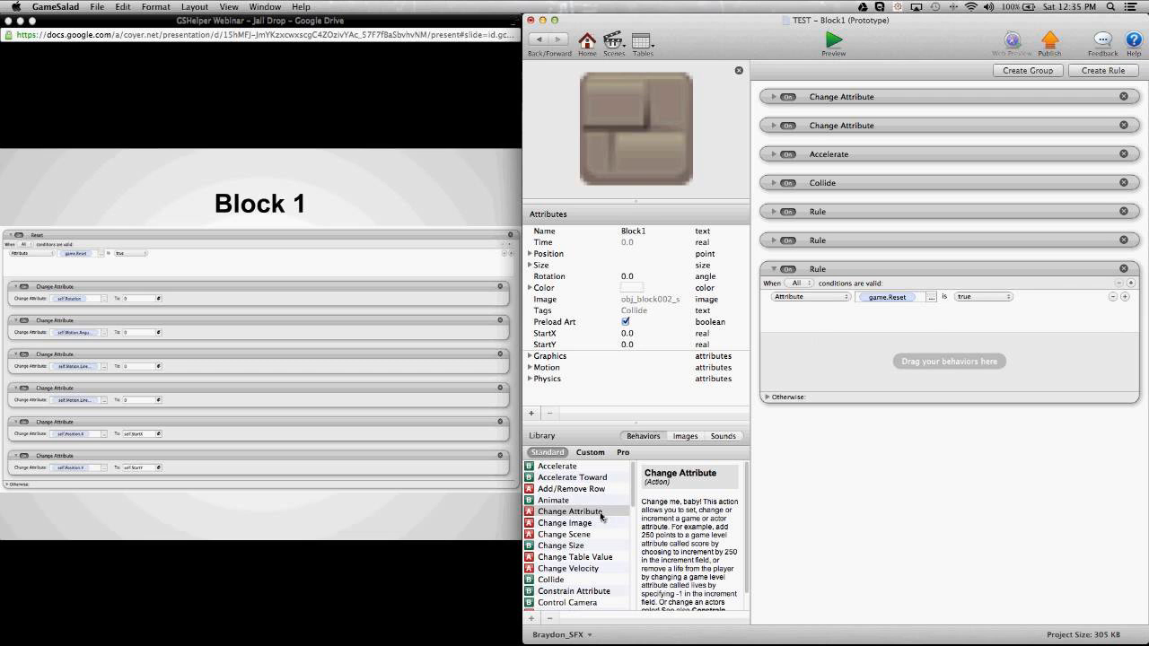
Add two Change Attribute behaviors to the reset rule and make the first set Block1's self.Rotation to 0
left_click_drag(601, 518, 808, 373)
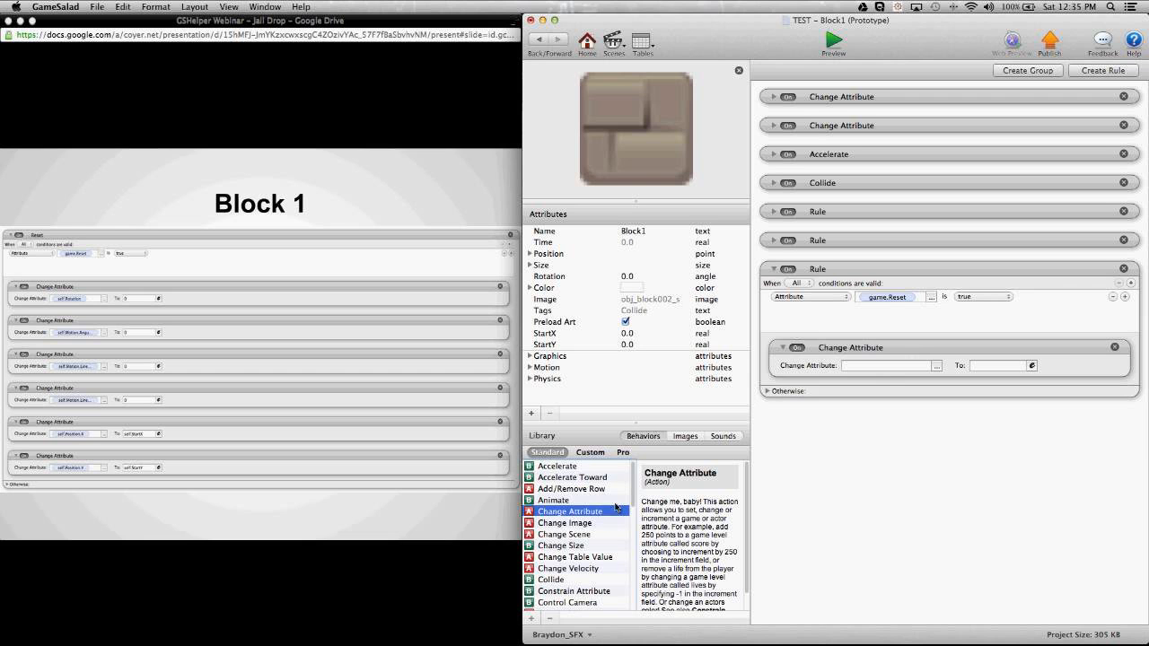
left_click_drag(609, 513, 839, 386)
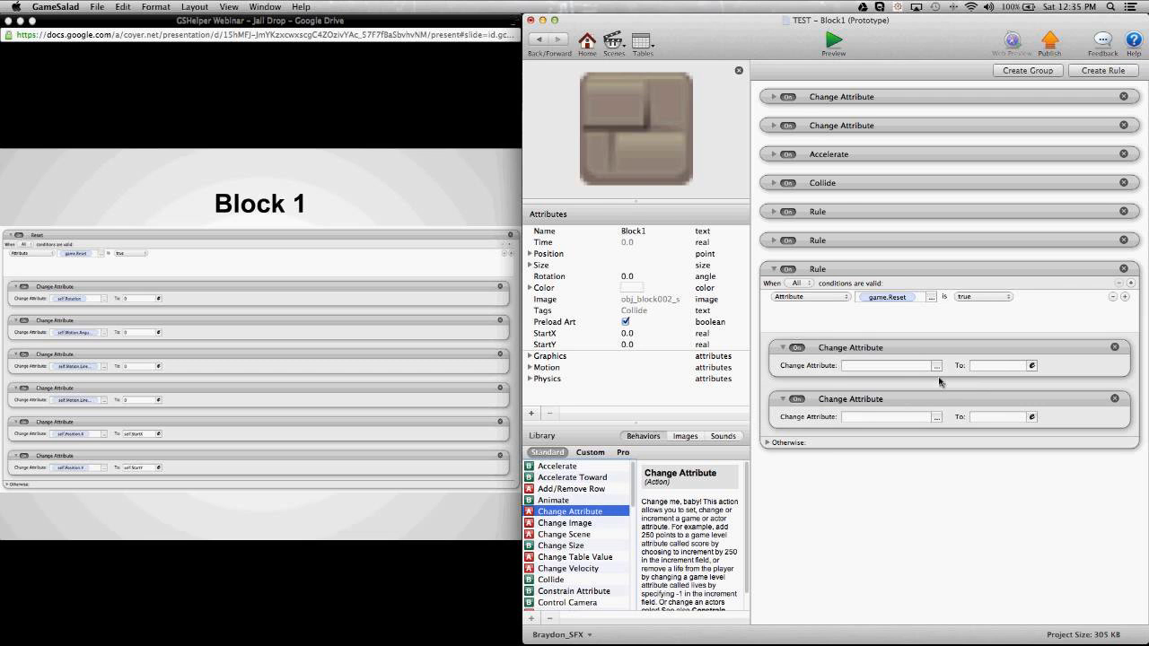
left_click(936, 367)
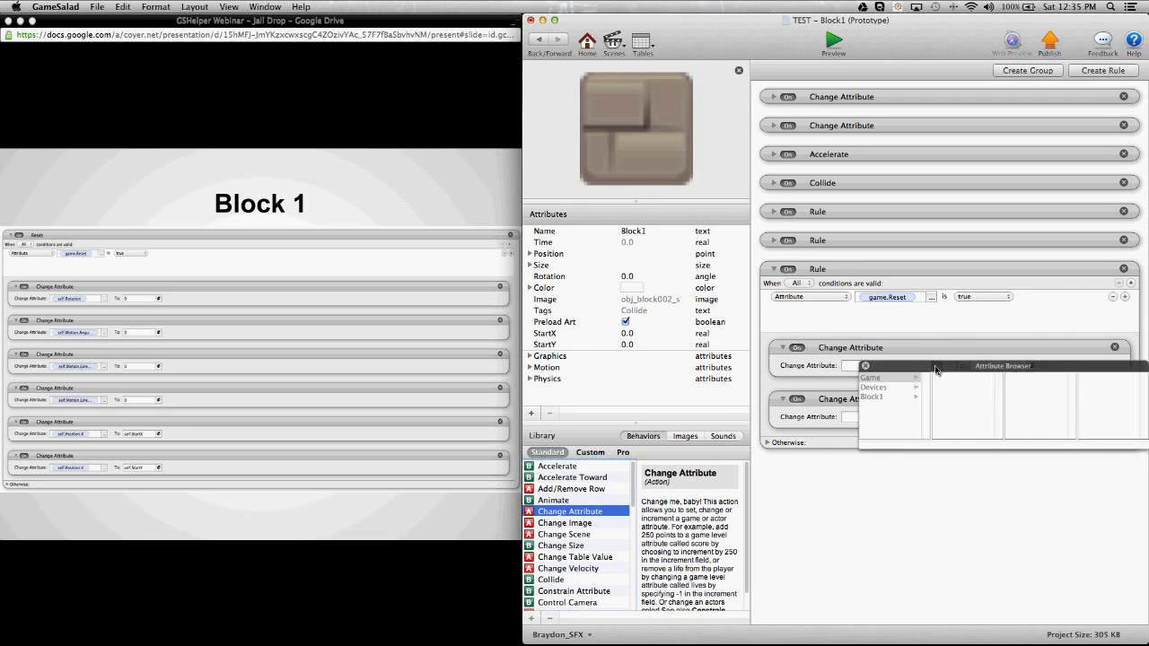
left_click_drag(936, 368, 895, 457)
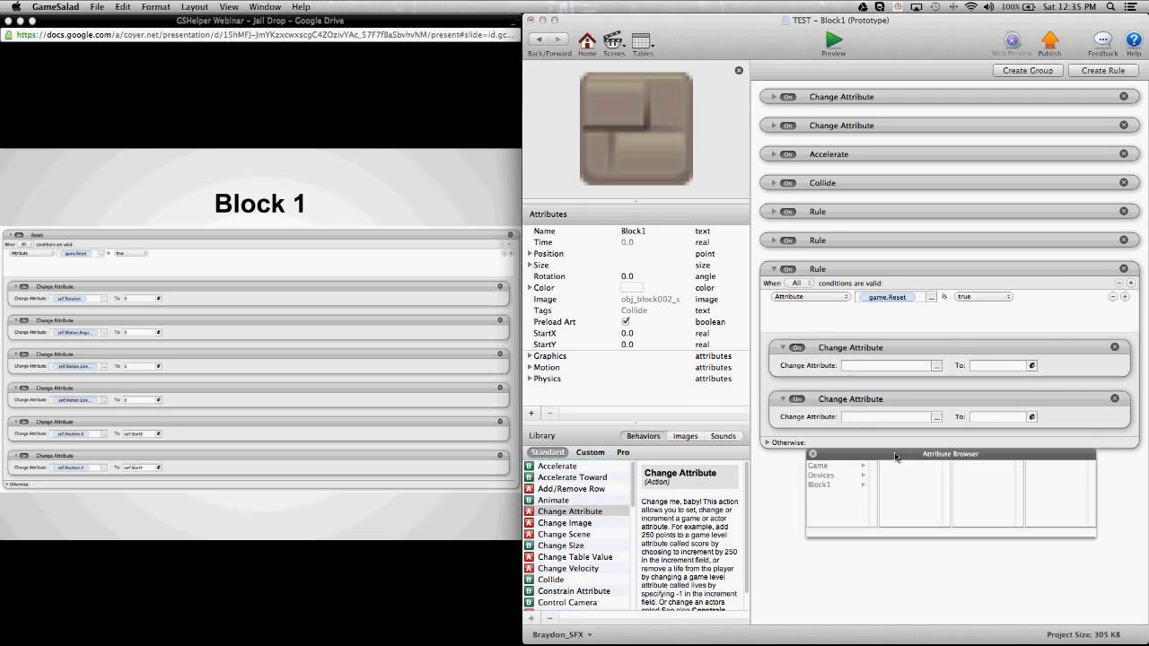
left_click(836, 486)
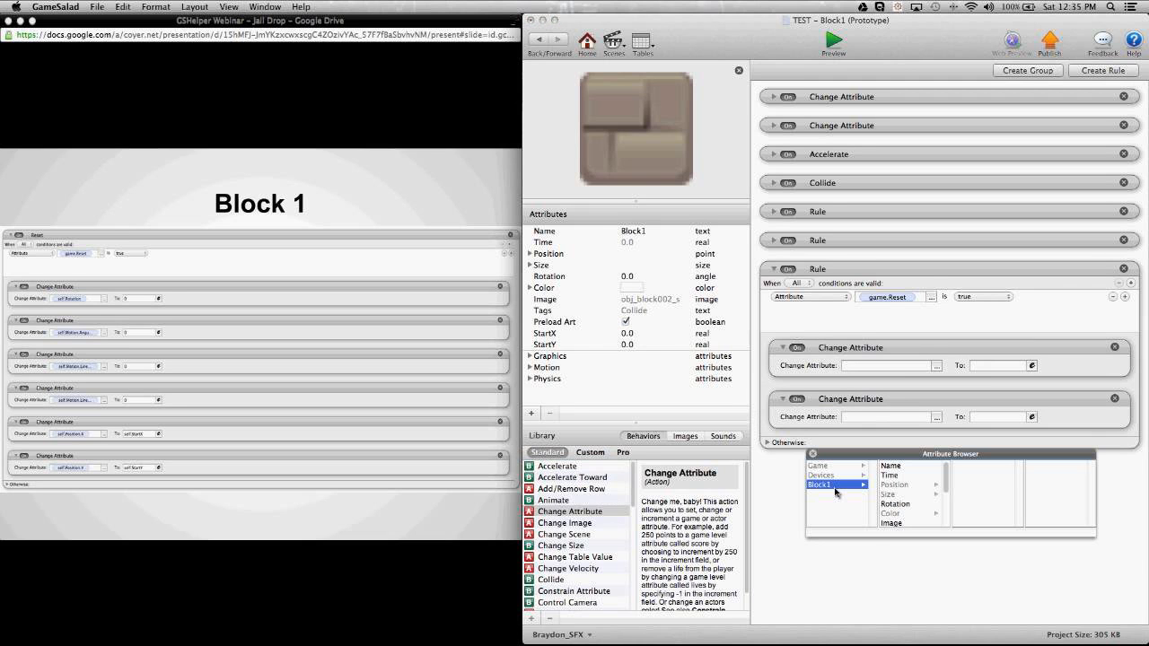
left_click(896, 505)
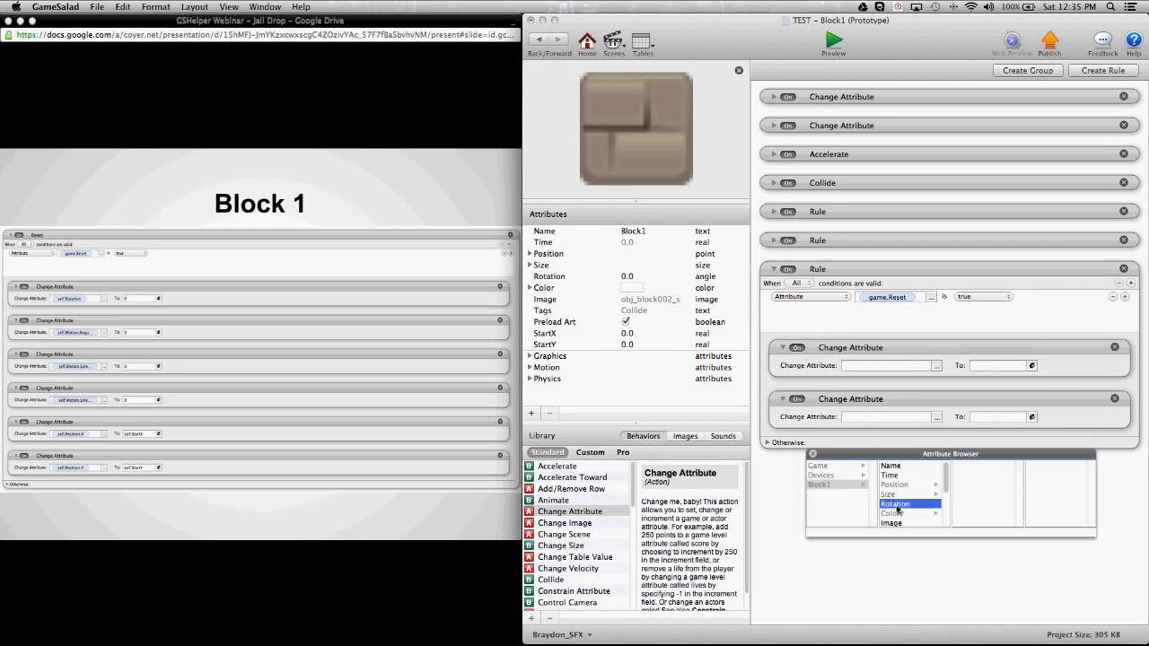
left_click(898, 508)
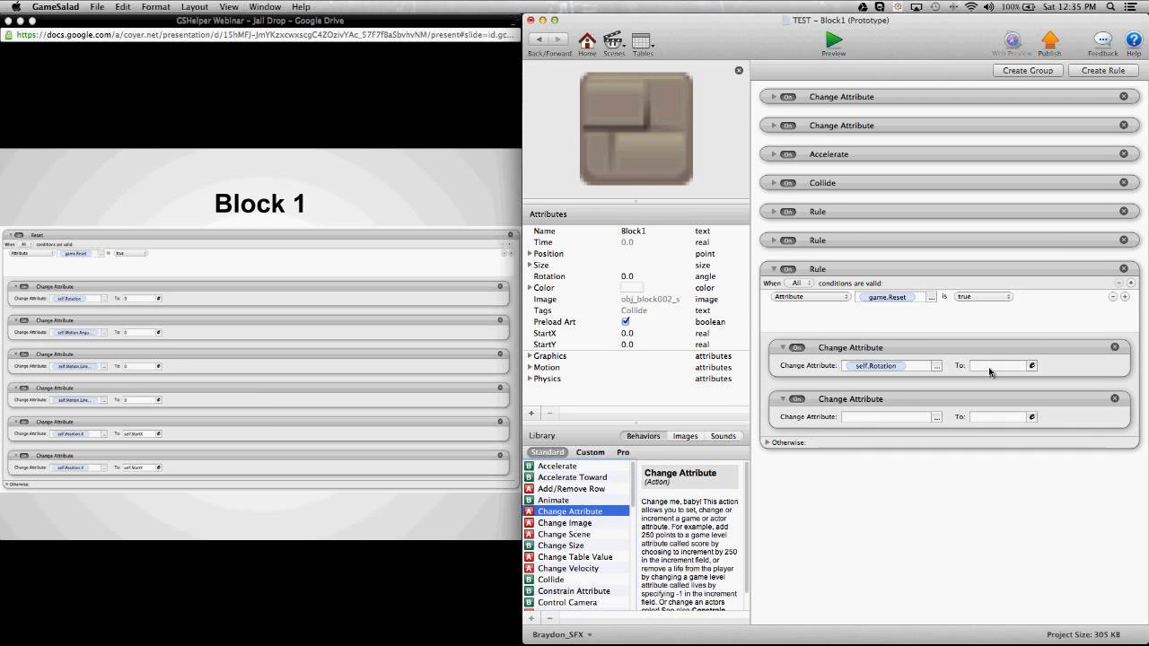
left_click(988, 366)
type("0")
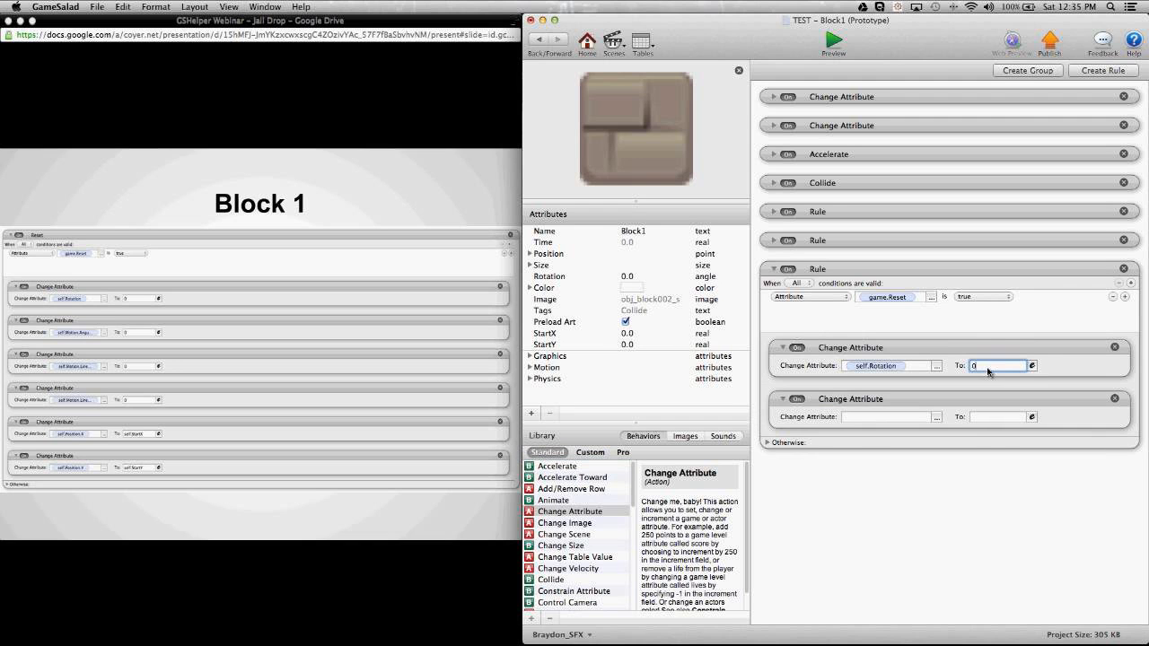
left_click(941, 493)
Make the reset rule's second Change Attribute set Block1's Motion Angular Velocity to 0
left_click(937, 418)
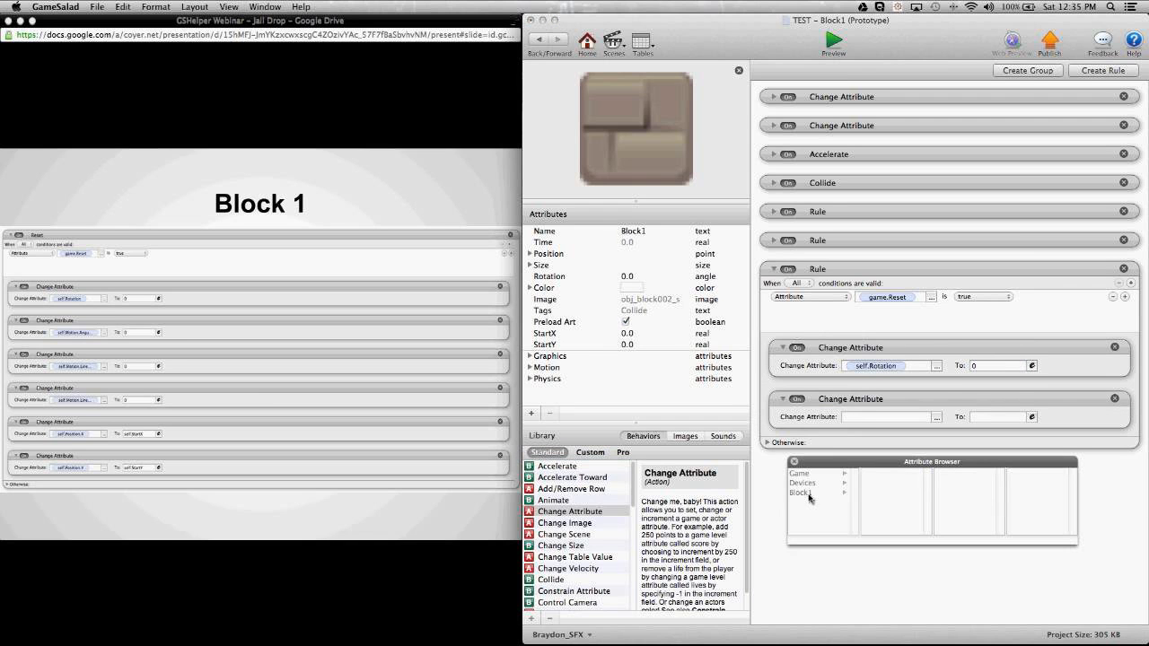
left_click(809, 494)
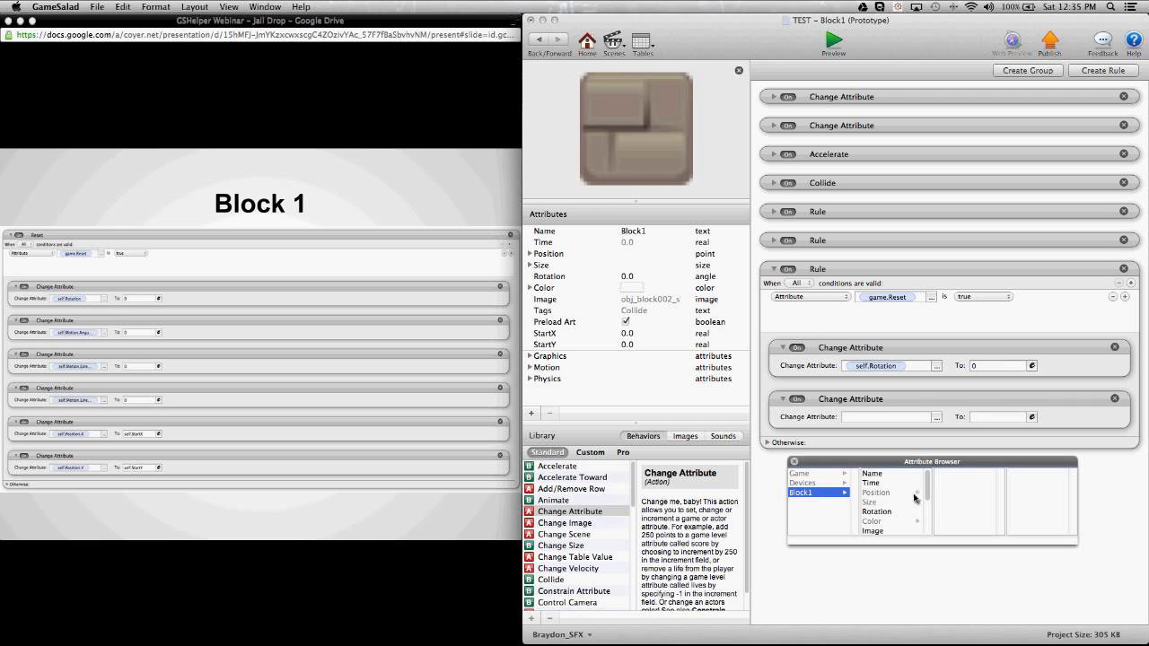
left_click_drag(928, 482, 929, 516)
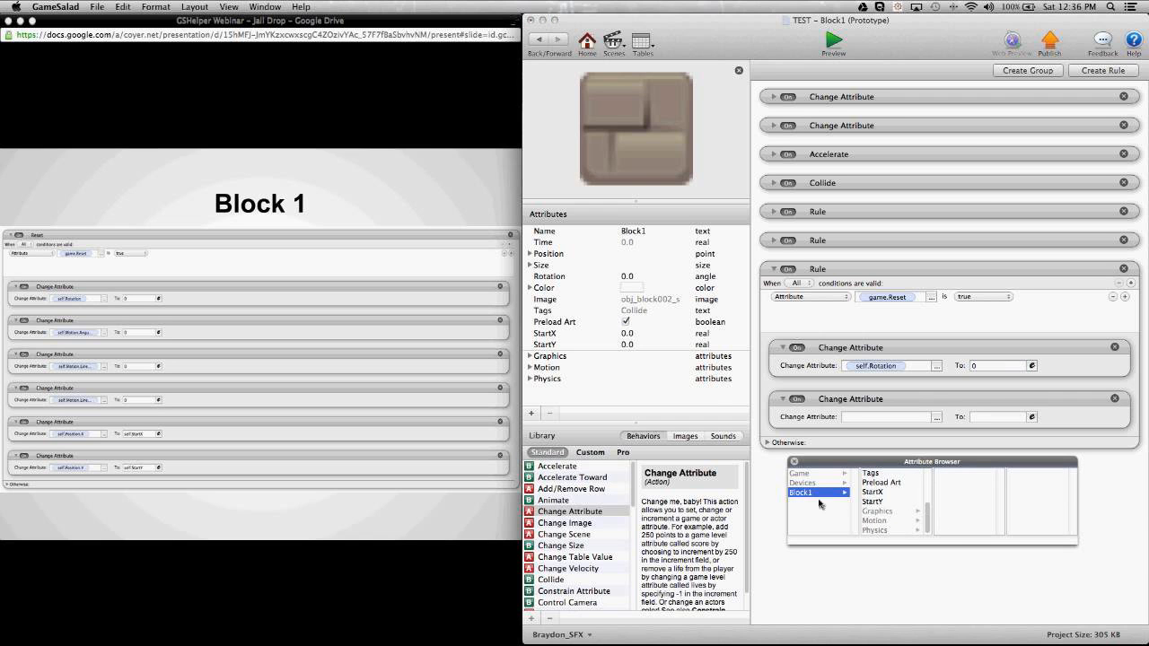
left_click(884, 524)
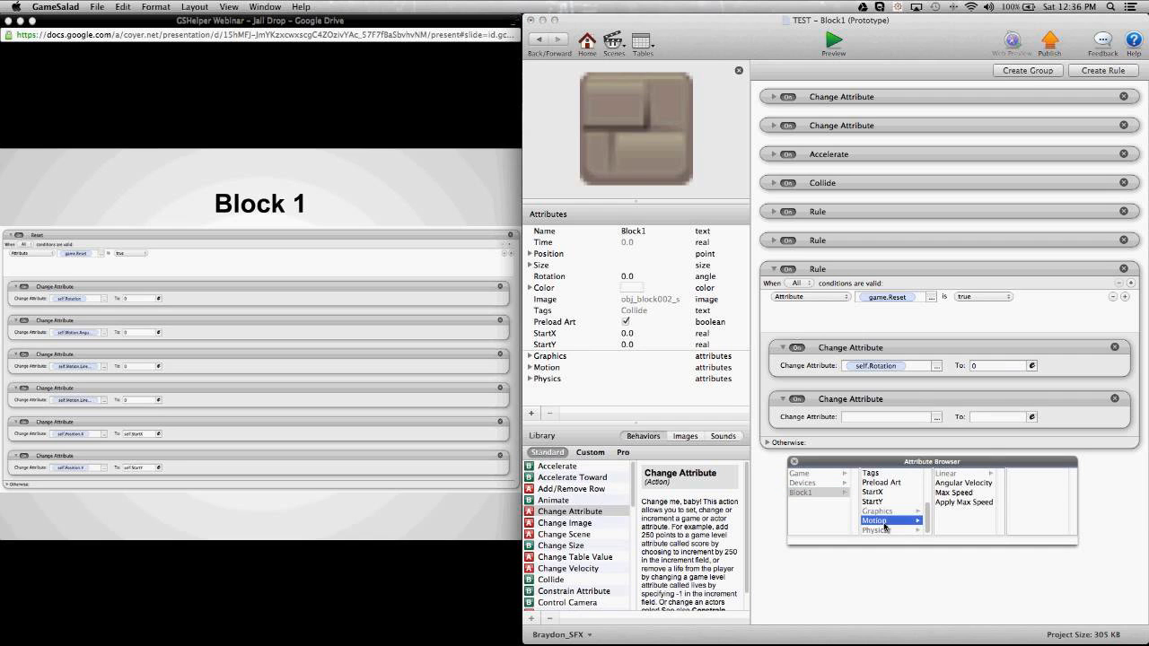
left_click(986, 486)
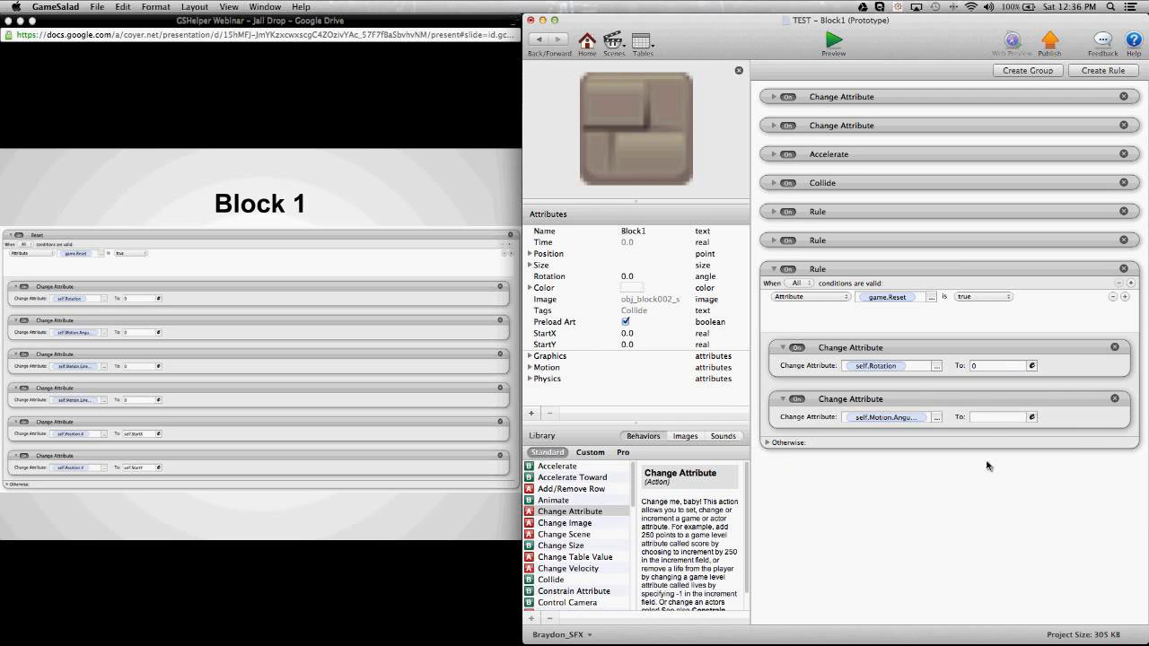
left_click(986, 418)
left_click(949, 523)
Add a third Change Attribute to the reset rule that sets Block1's Motion Linear X to 0
left_click(596, 515)
left_click_drag(596, 514, 884, 440)
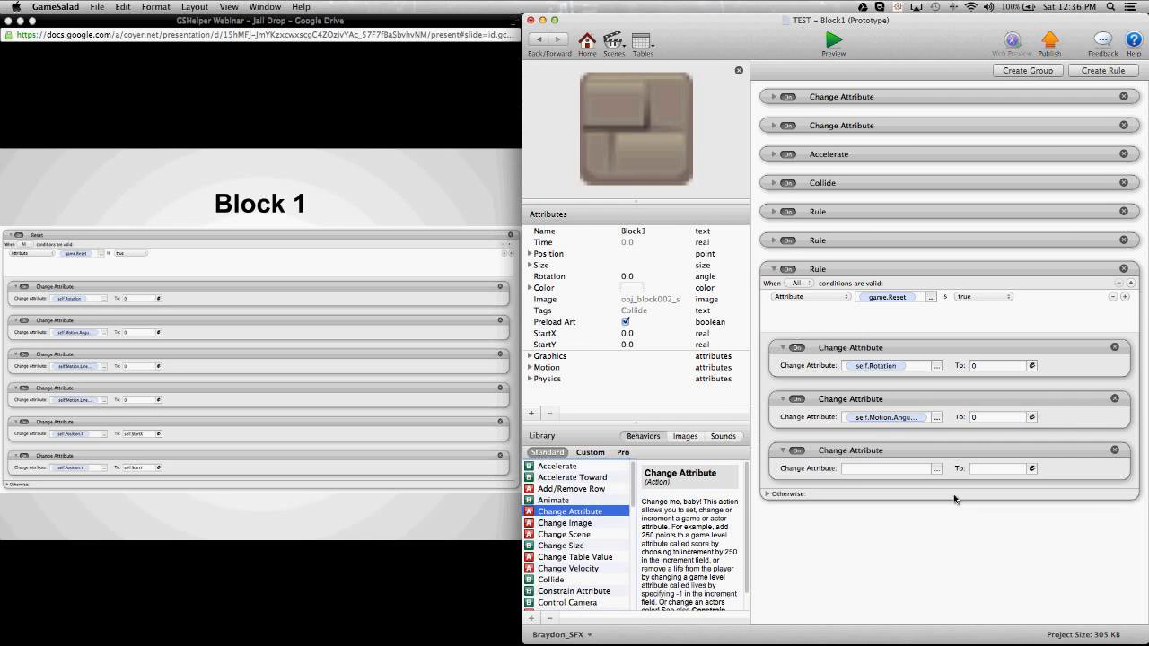
left_click(936, 468)
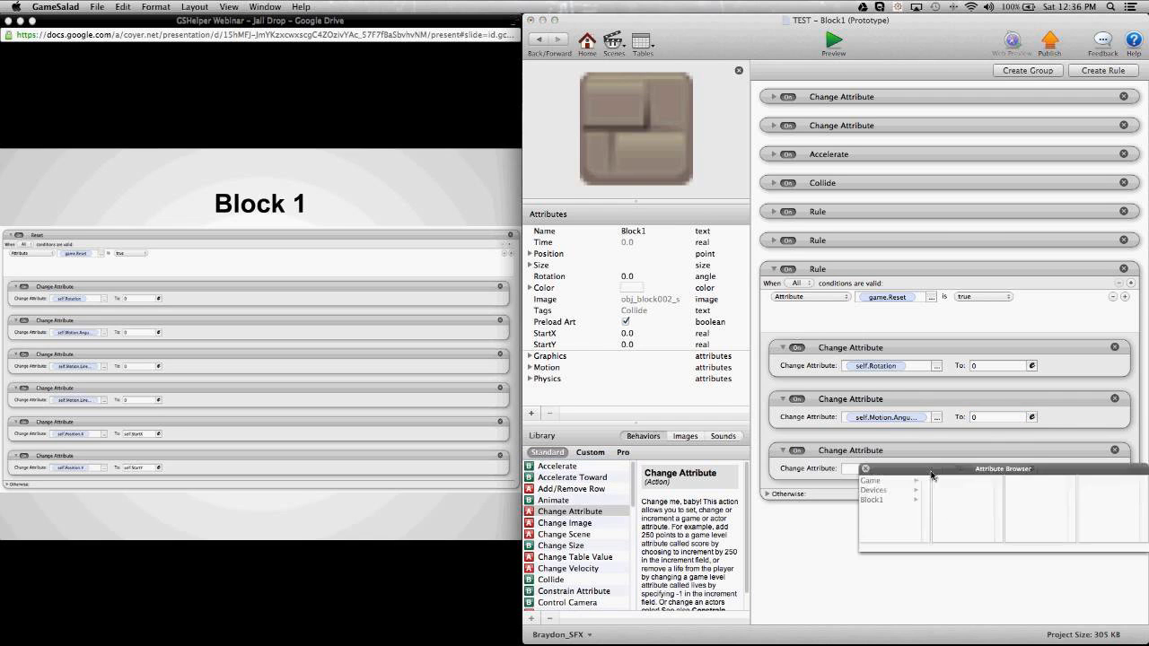
left_click(853, 530)
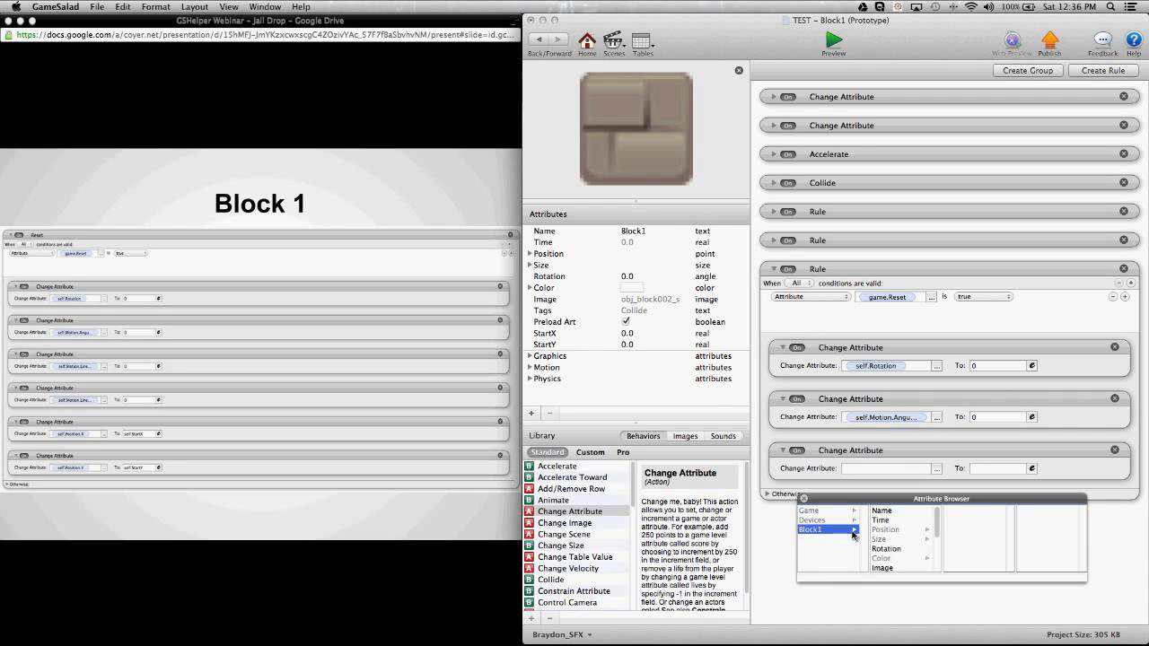
scroll(893, 552, "down", 3)
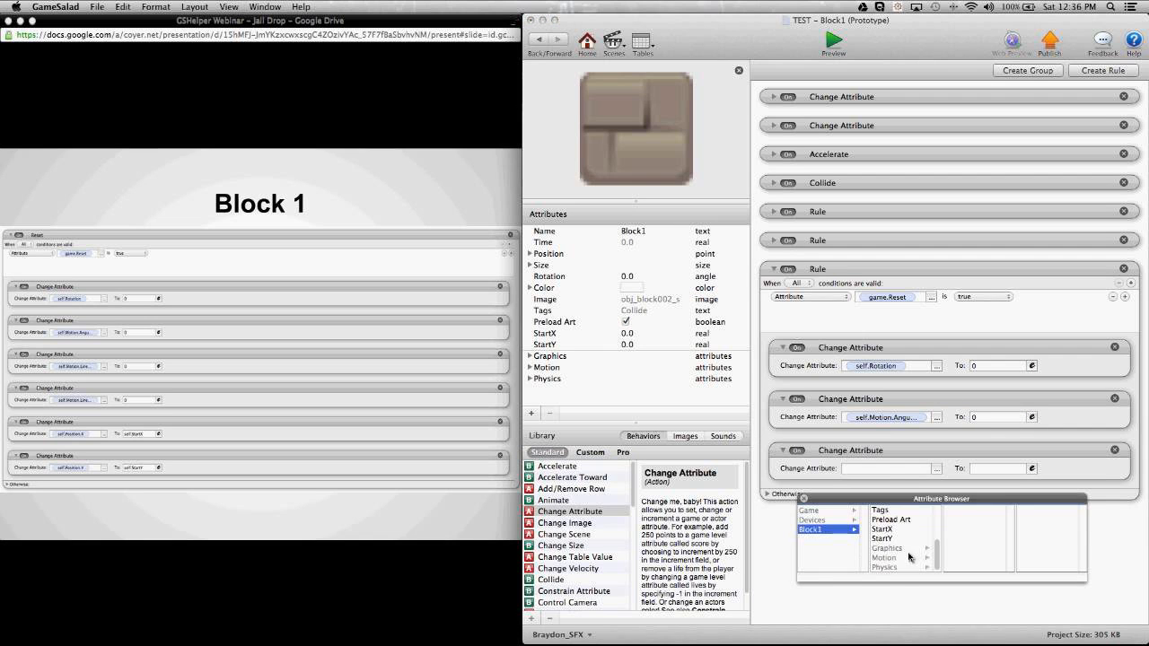
left_click(899, 558)
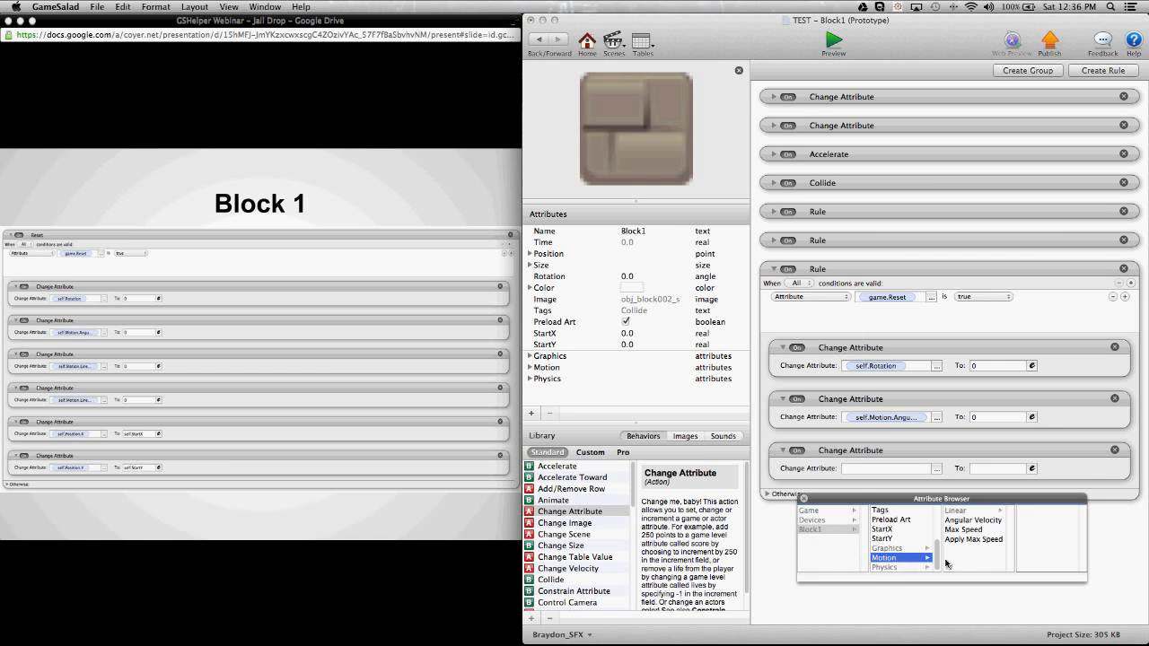
left_click(966, 512)
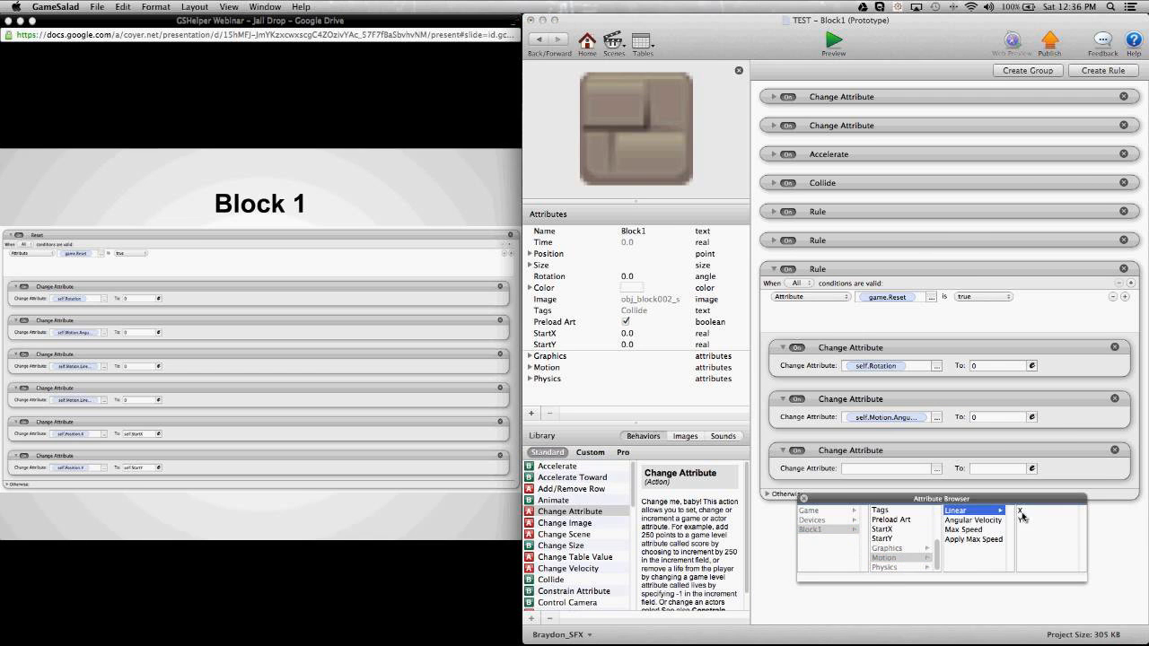
left_click(1021, 514)
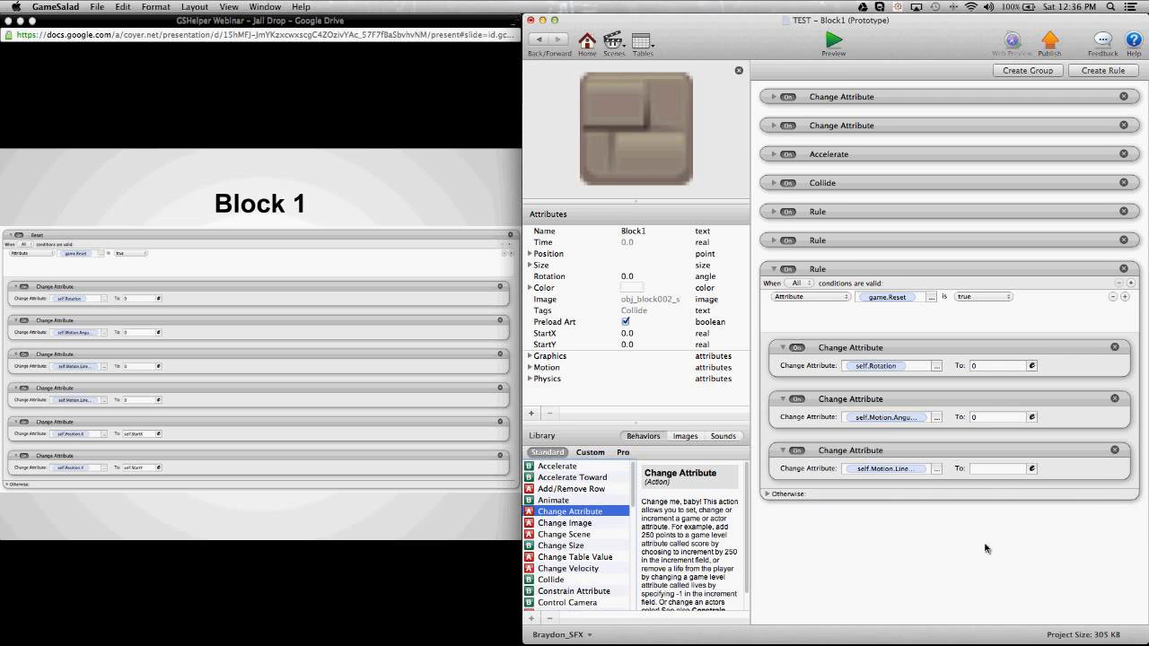
left_click(988, 469)
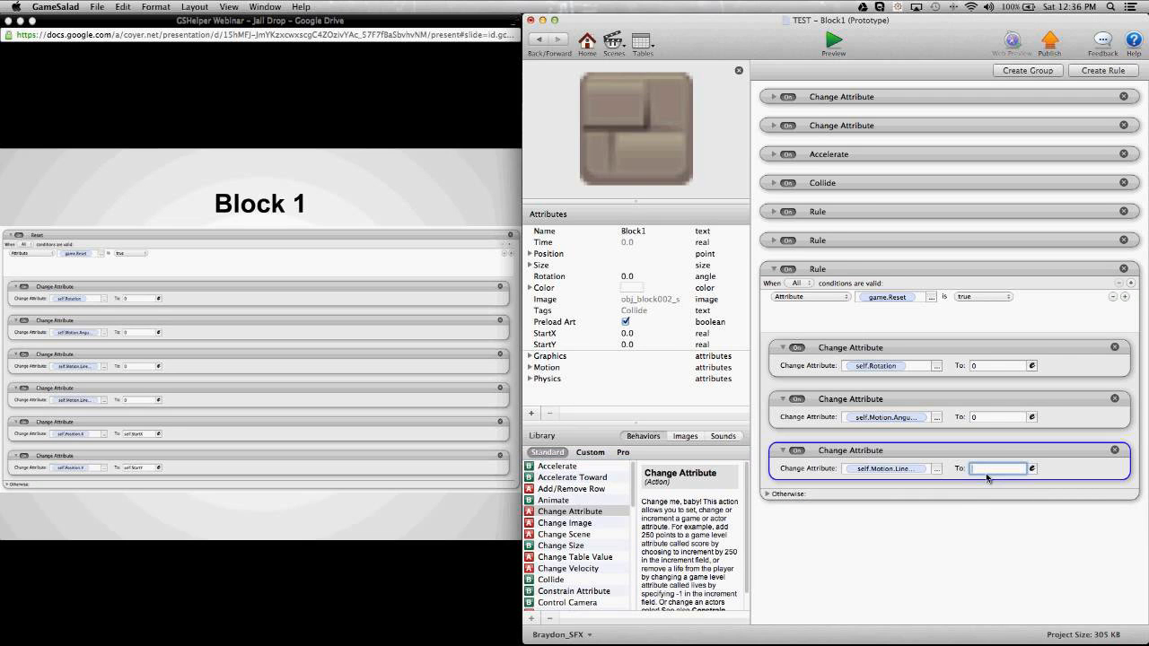
type("0")
left_click(938, 530)
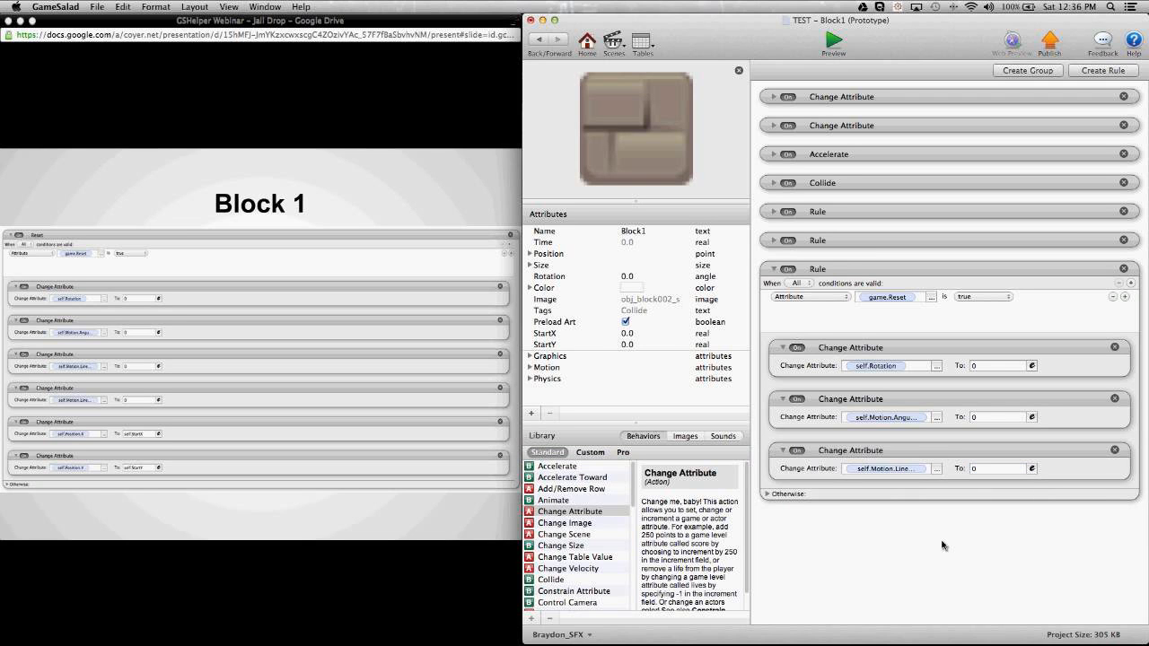
left_click(893, 409)
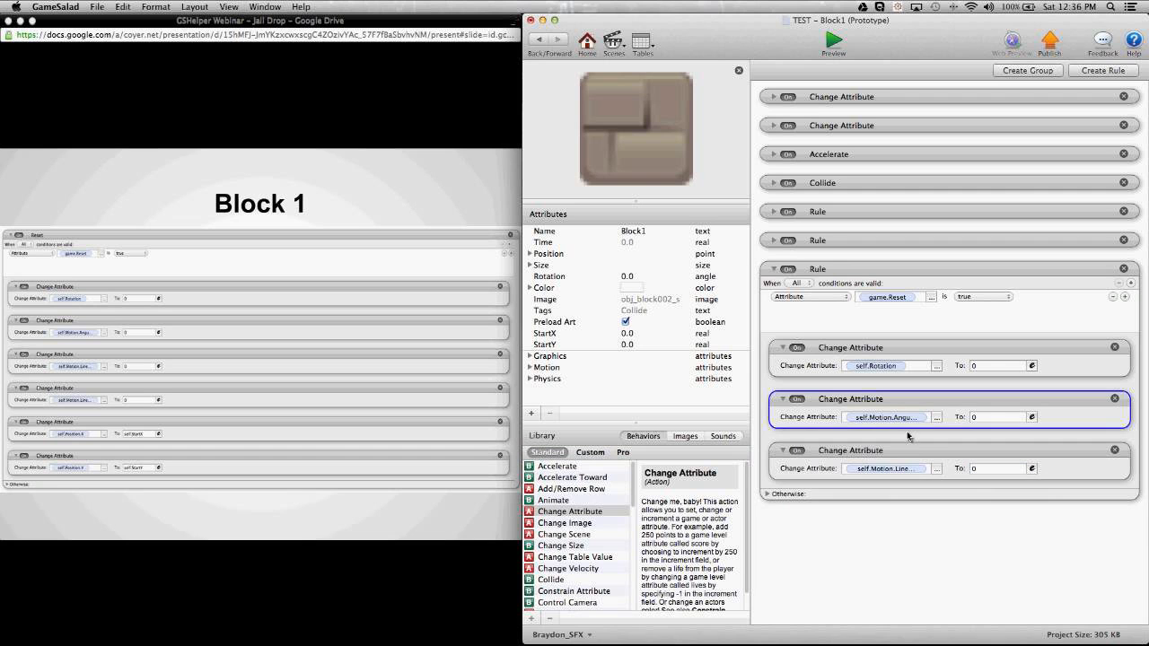
left_click(910, 447)
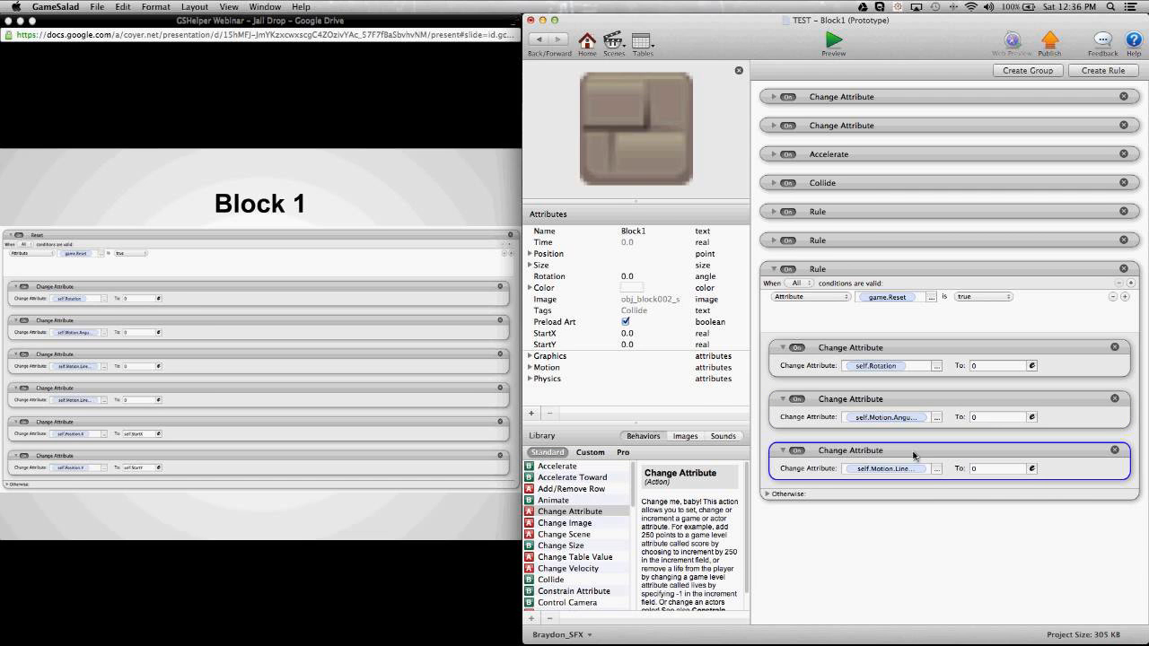
left_click(905, 545)
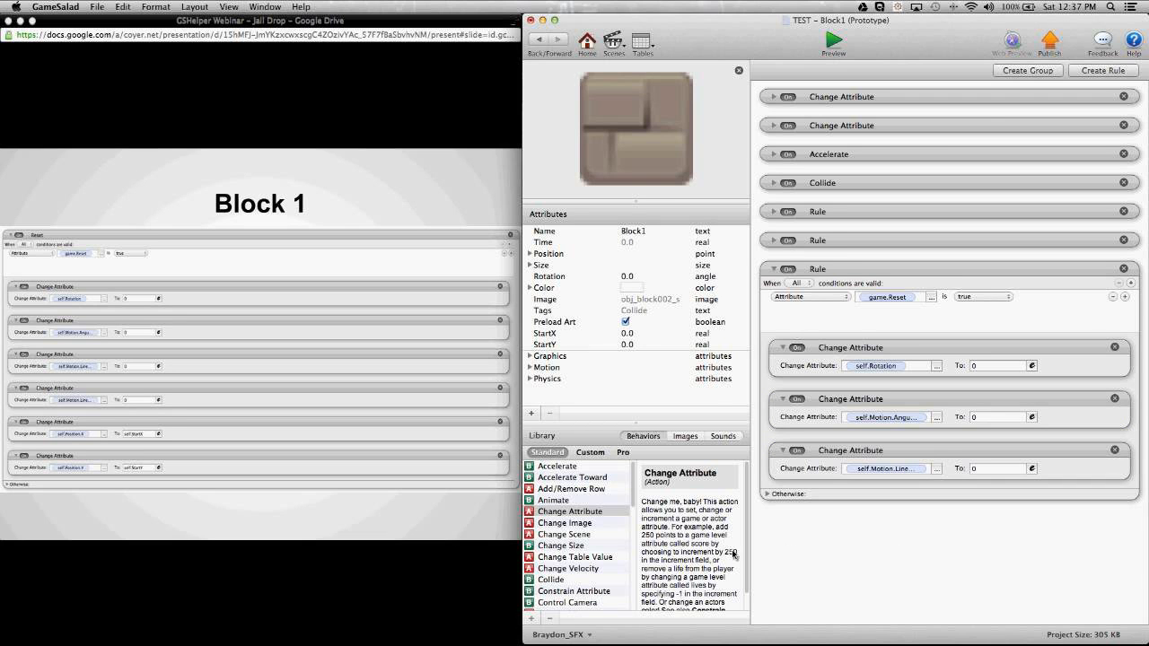
Add a fourth Change Attribute to the reset rule and browse to Block1's Motion attributes for its target
left_click_drag(570, 511, 819, 497)
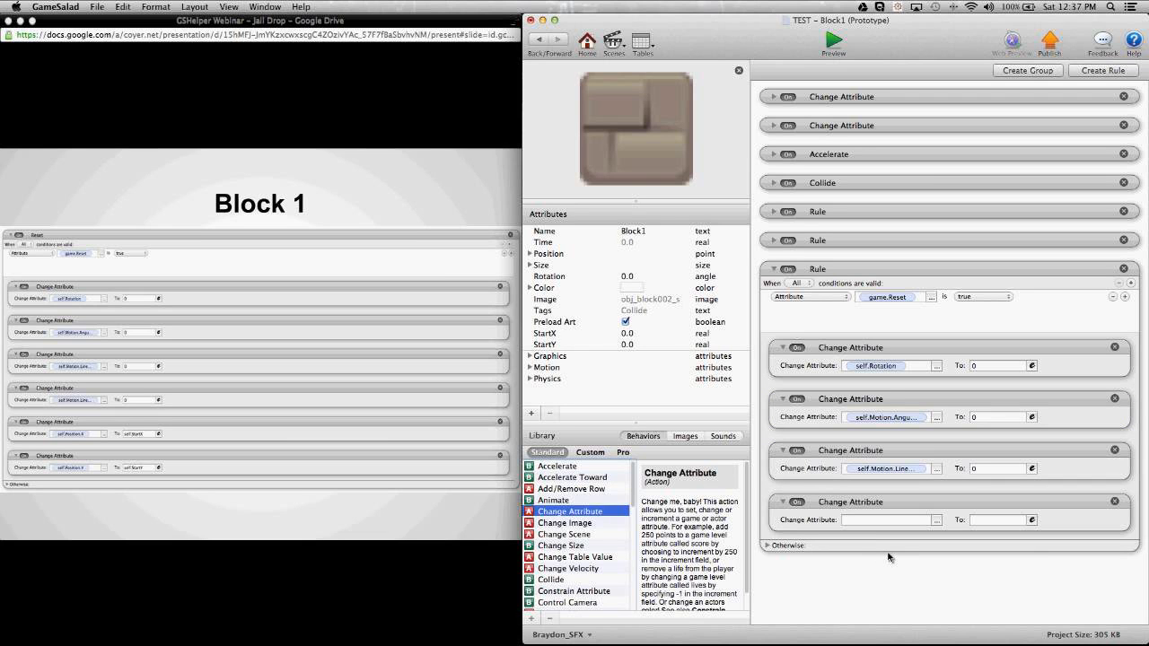
left_click(937, 519)
left_click(841, 477)
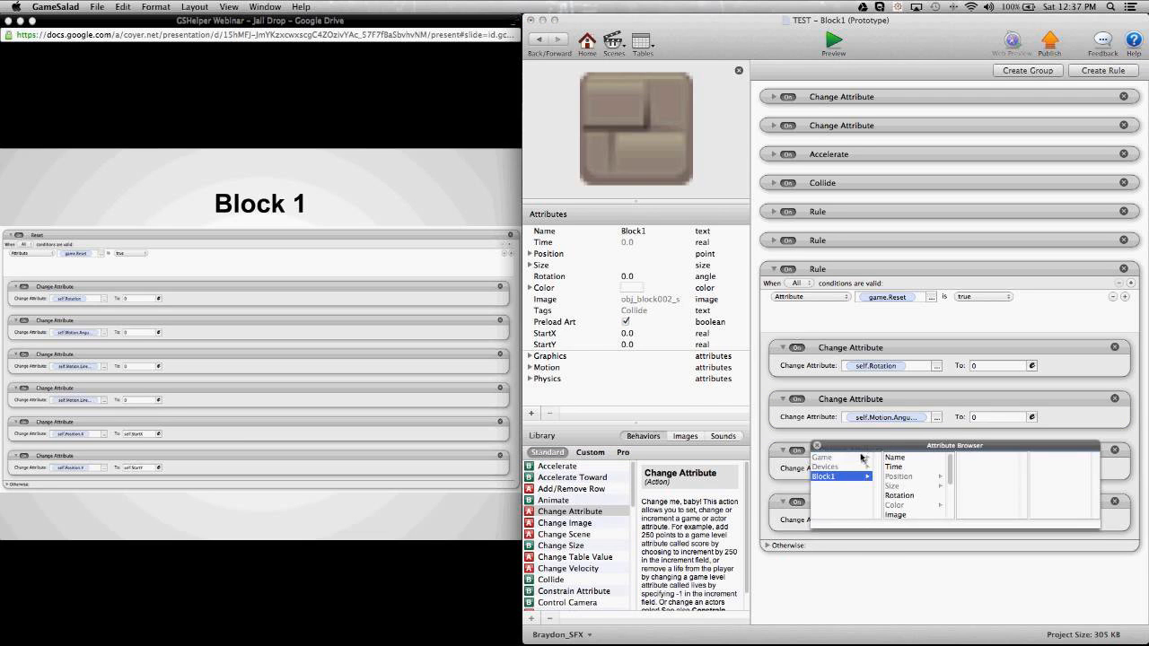
scroll(898, 493, "down", 3)
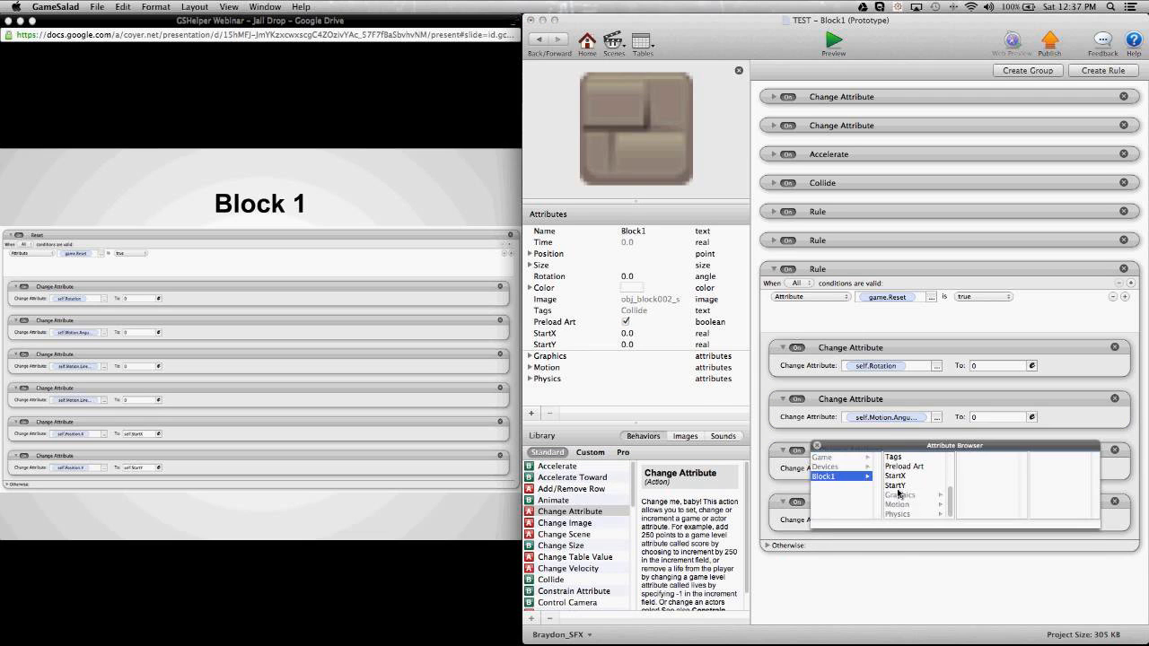
left_click(898, 504)
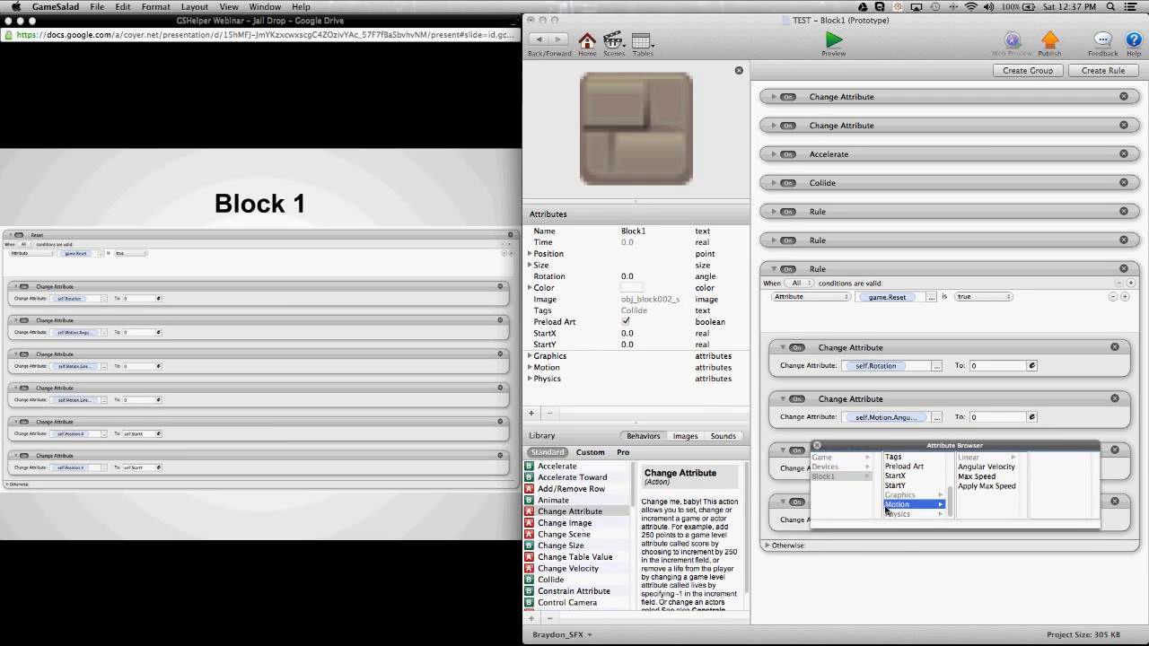
Make the fourth Change Attribute in the game.Reset rule set Block1's Motion Linear Y to 0
left_click(971, 458)
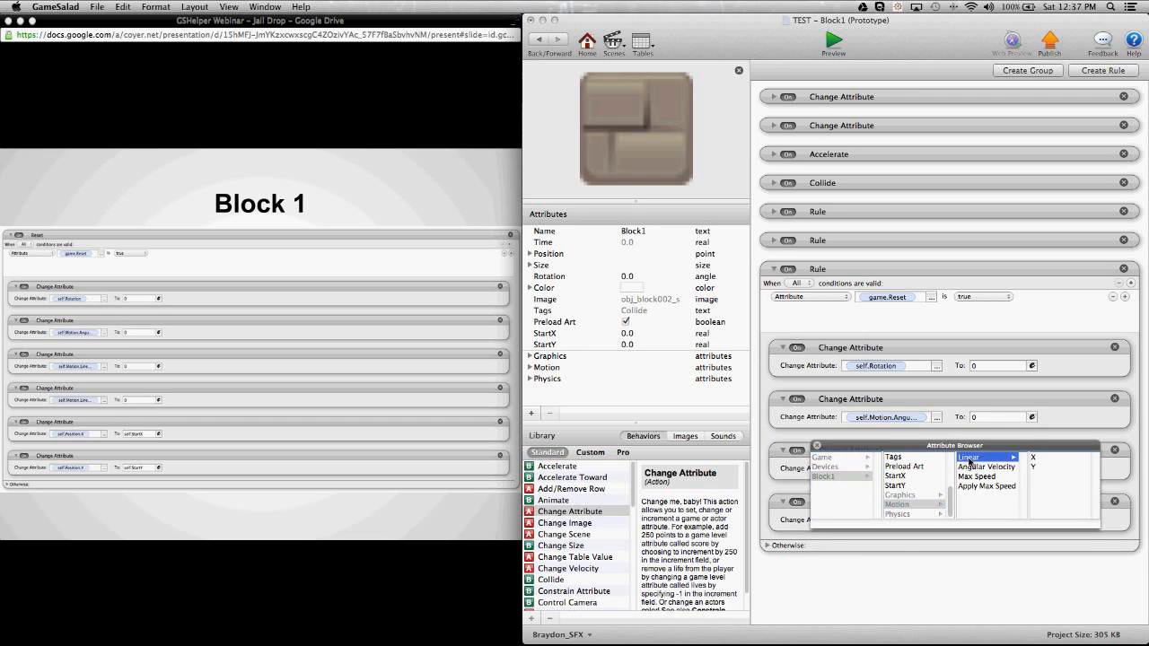
left_click(1037, 468)
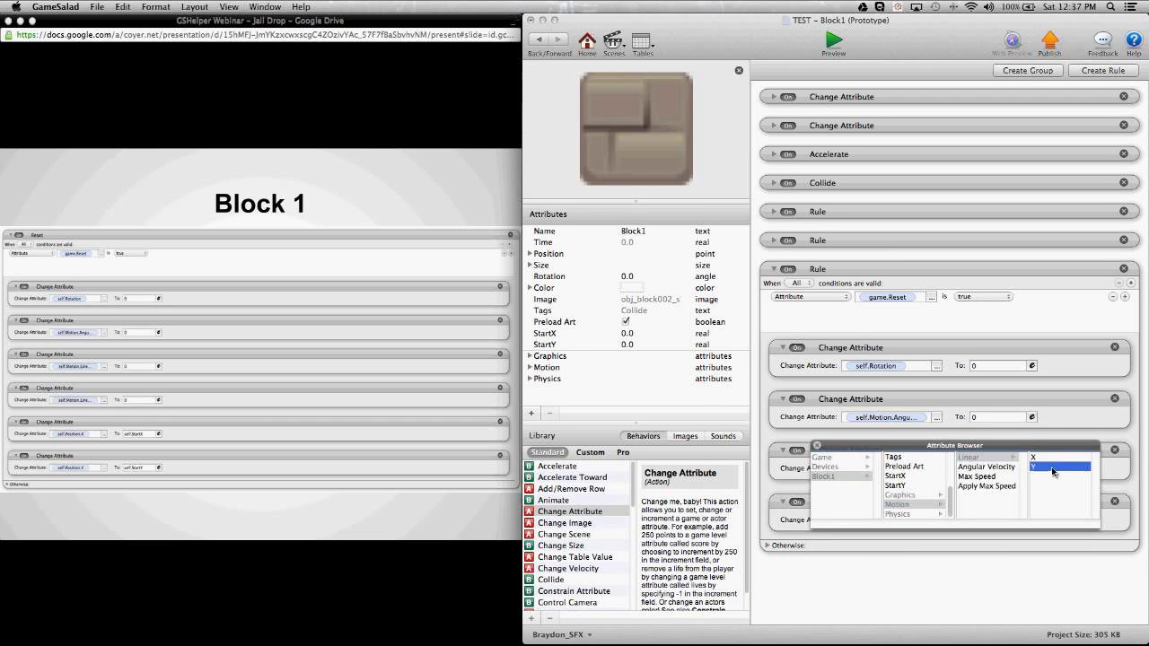
double_click(1053, 468)
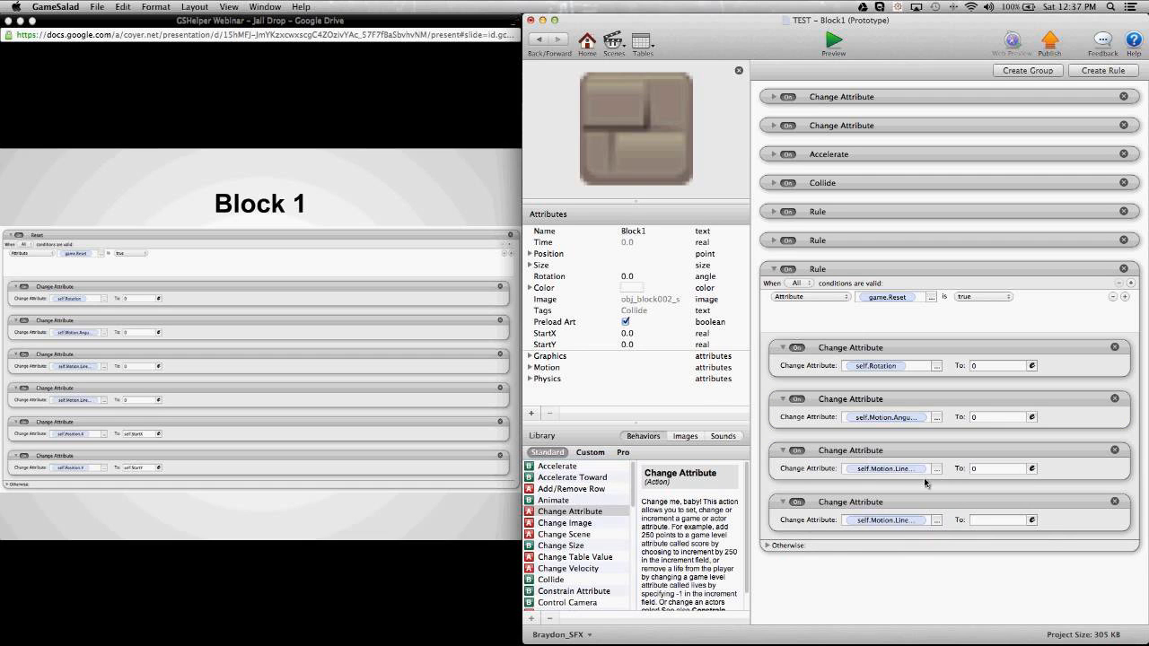
left_click(980, 521)
key("Return")
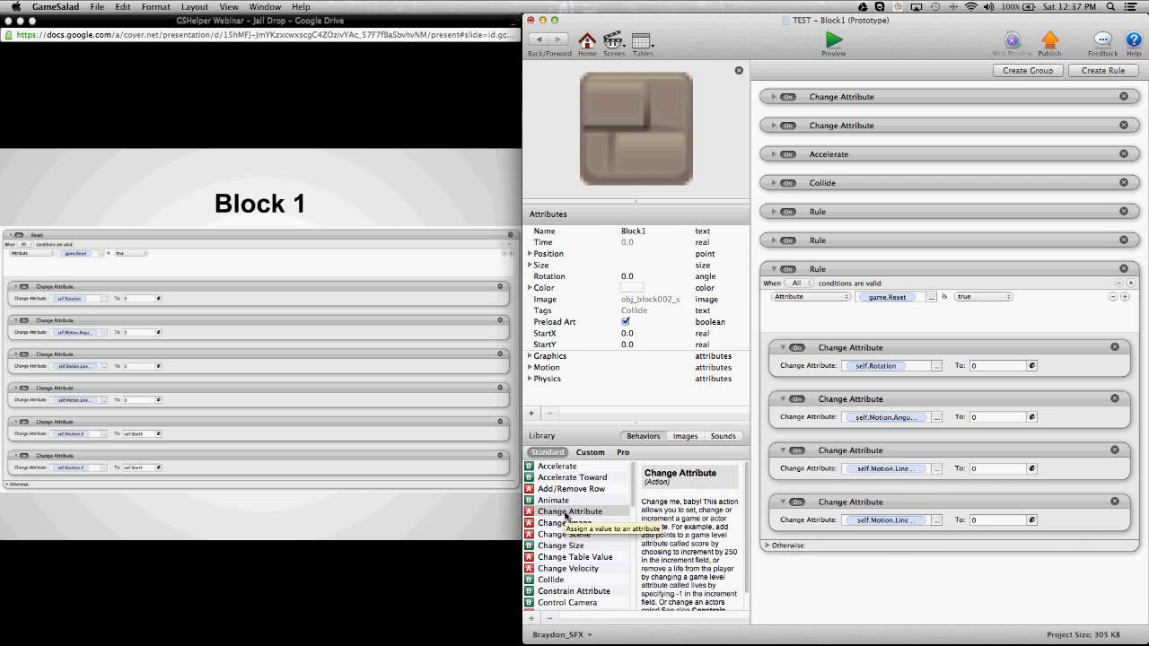
Add a fifth Change Attribute behavior at the end of the game.Reset rule, targeting Block1's Position X
left_click_drag(567, 515, 768, 554)
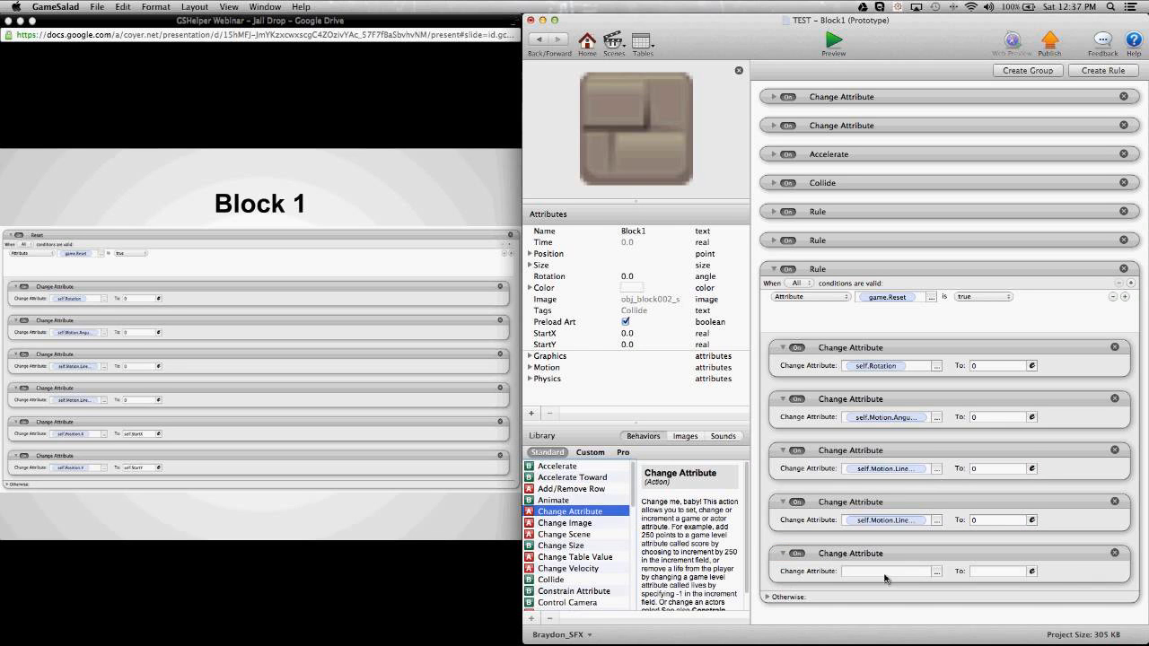
left_click(936, 572)
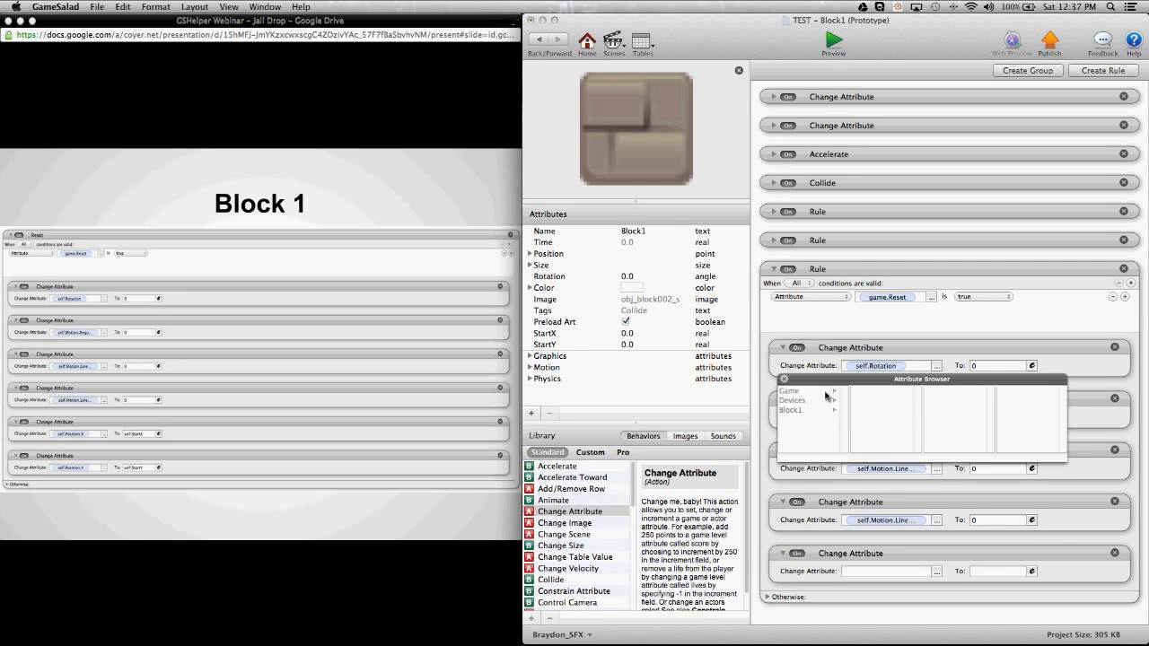
left_click(802, 412)
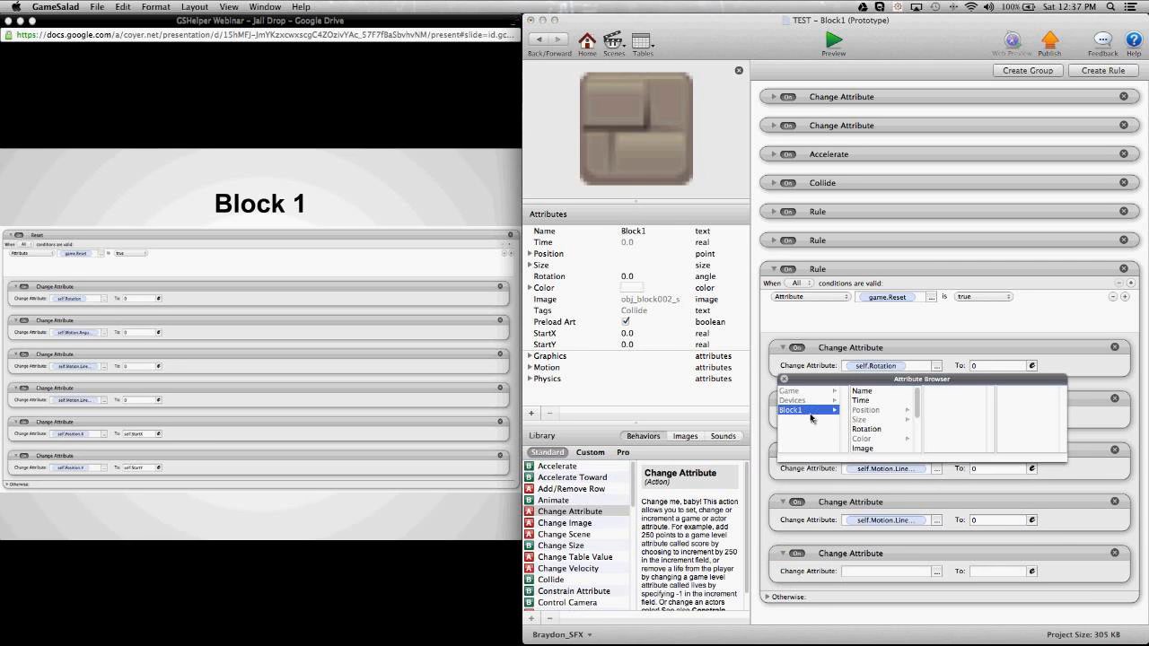
left_click(867, 410)
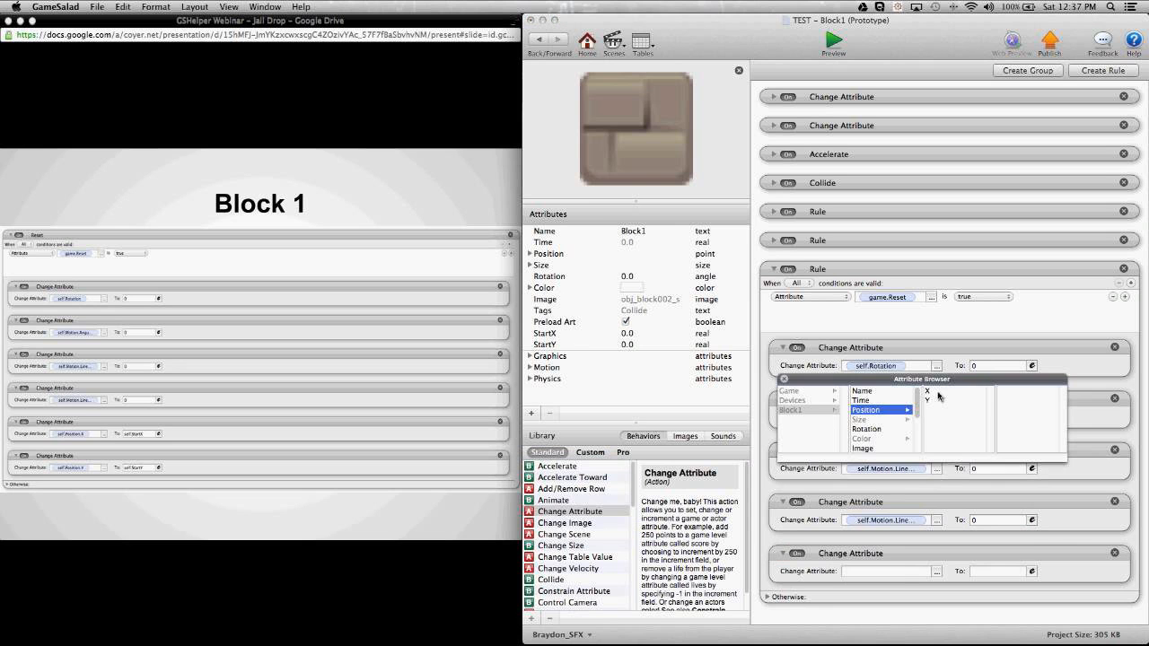
left_click(938, 392)
Set the value expression of the self.Position.X Change Attribute to self.StartX
left_click(1032, 571)
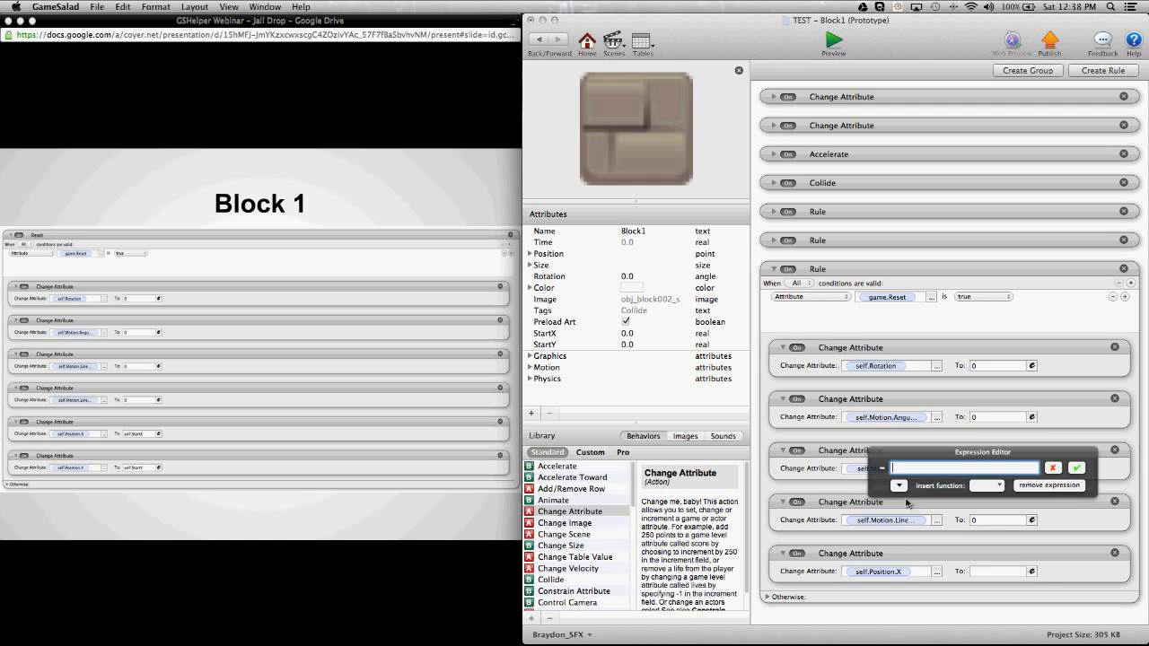
left_click(899, 485)
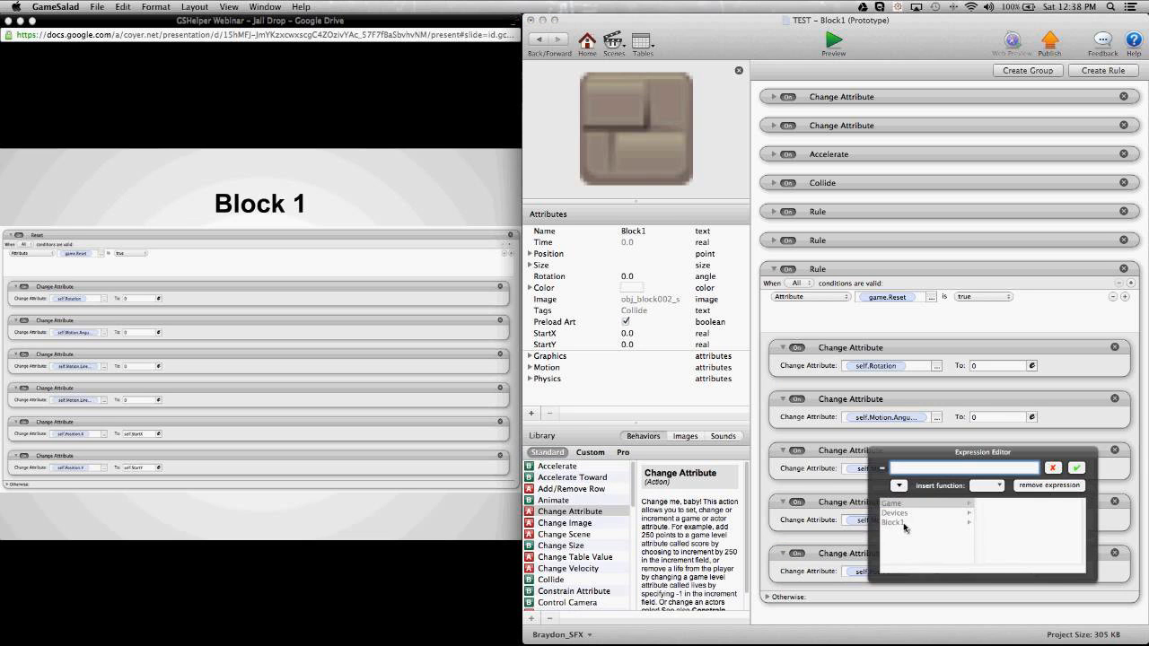
left_click(904, 525)
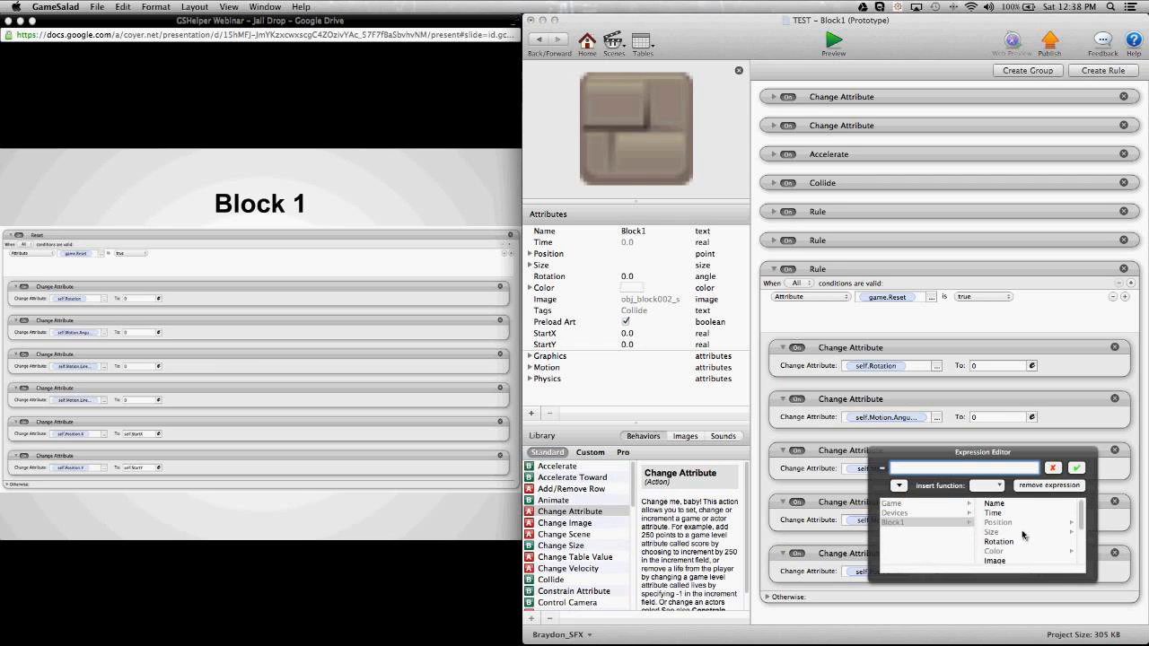
scroll(1024, 535, "down", 3)
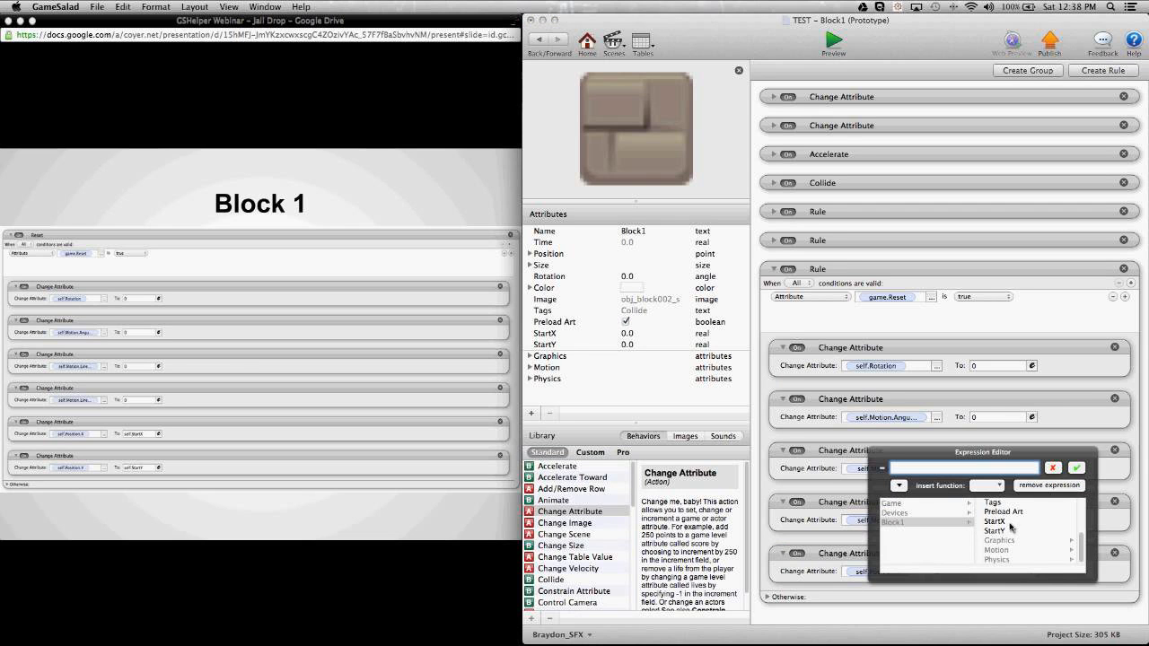
left_click(1009, 523)
key("Return")
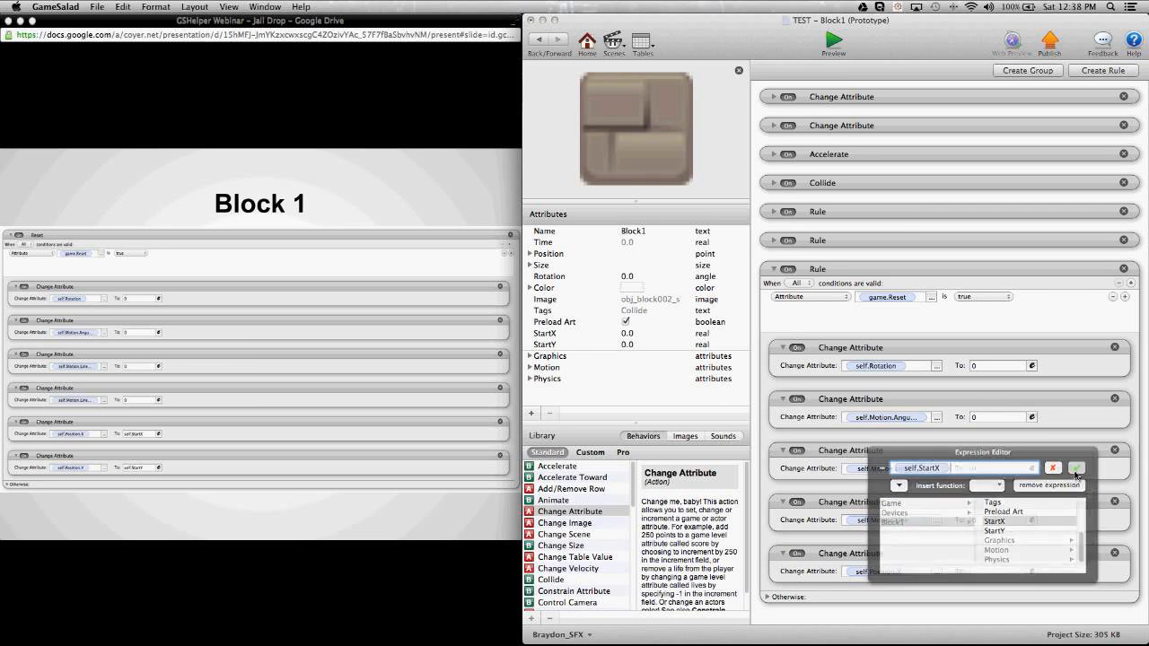
Add a sixth Change Attribute behavior at the end of the game.Reset rule, targeting Block1's Position Y
left_click_drag(573, 511, 774, 589)
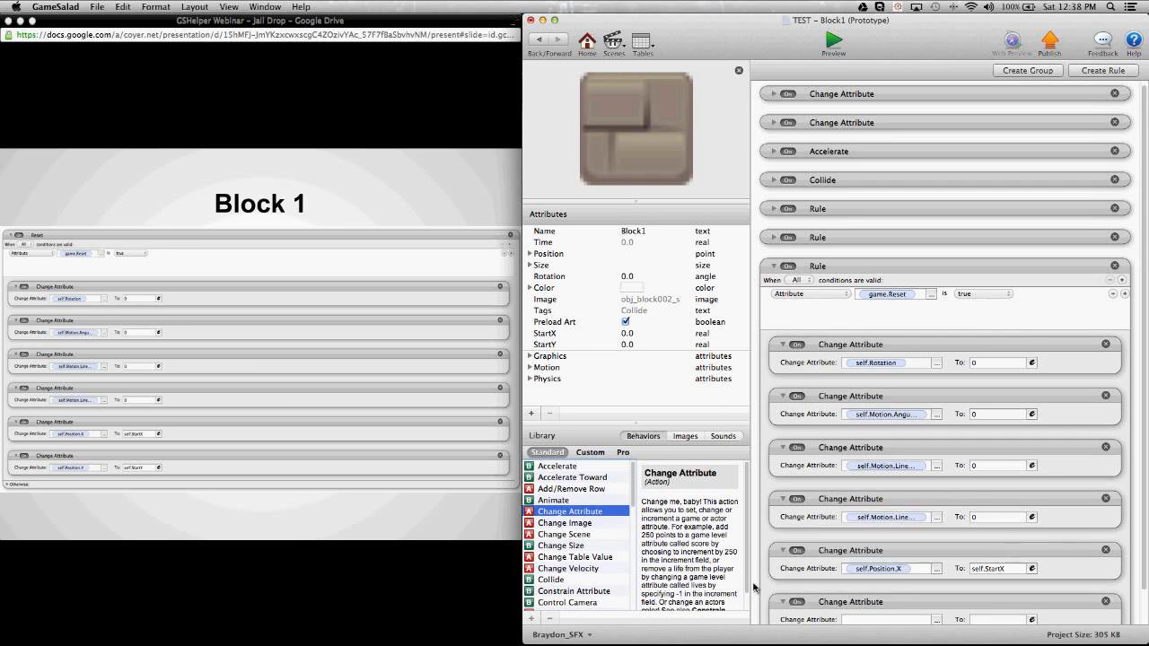
scroll(754, 588, "down", 2)
left_click(936, 585)
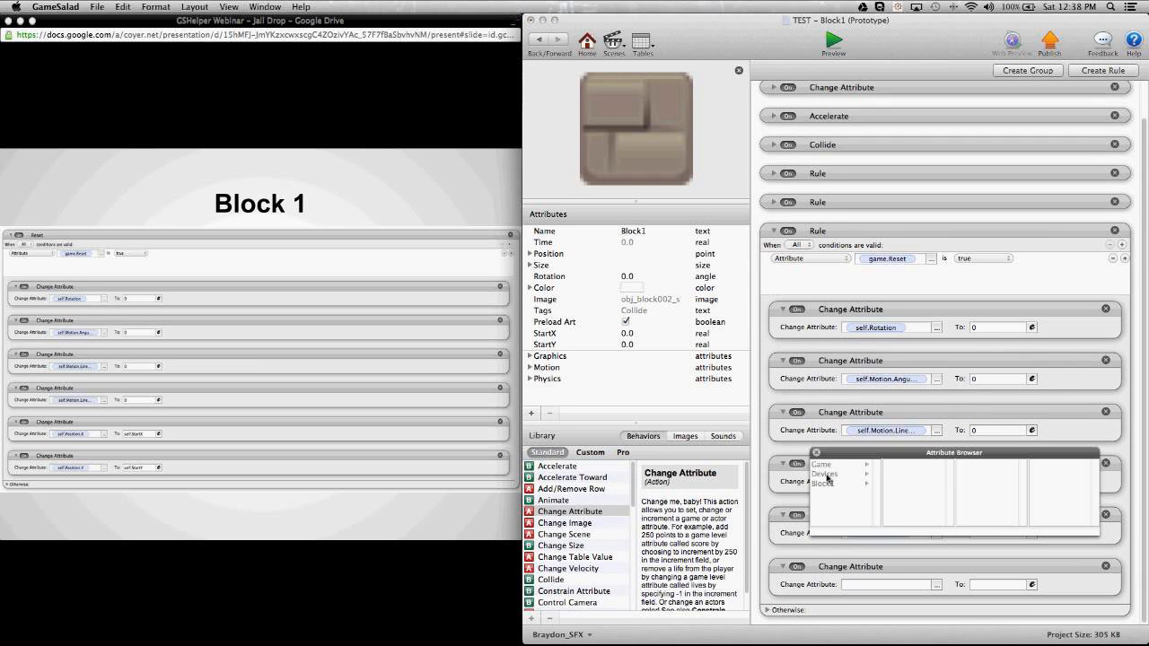
left_click(820, 485)
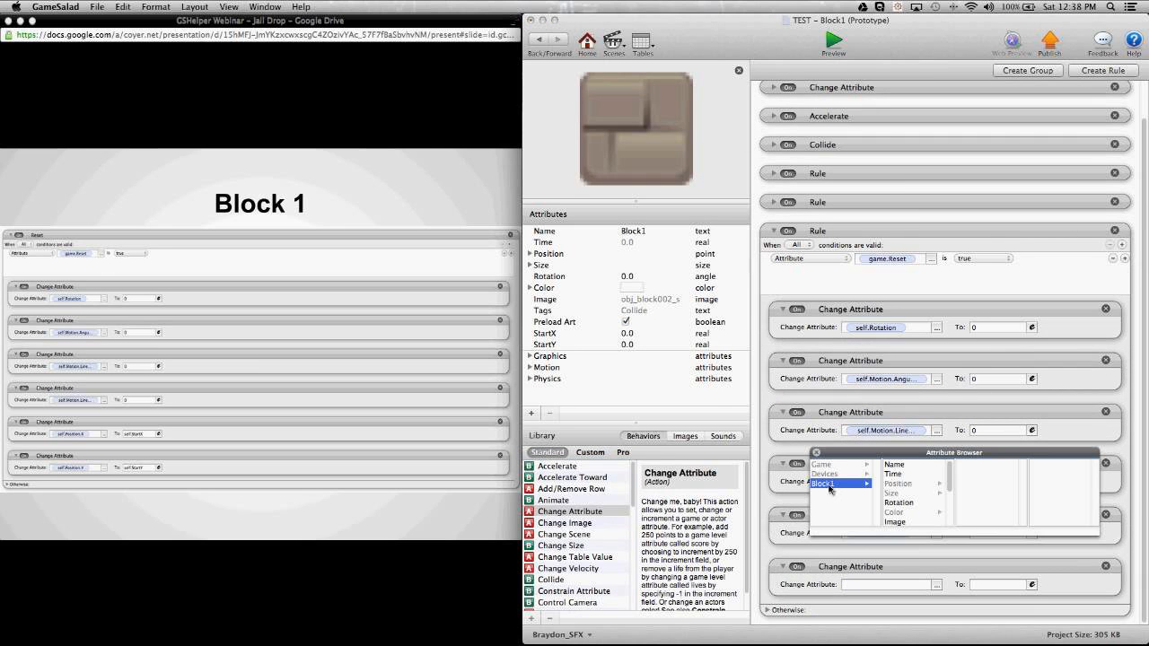
left_click(908, 484)
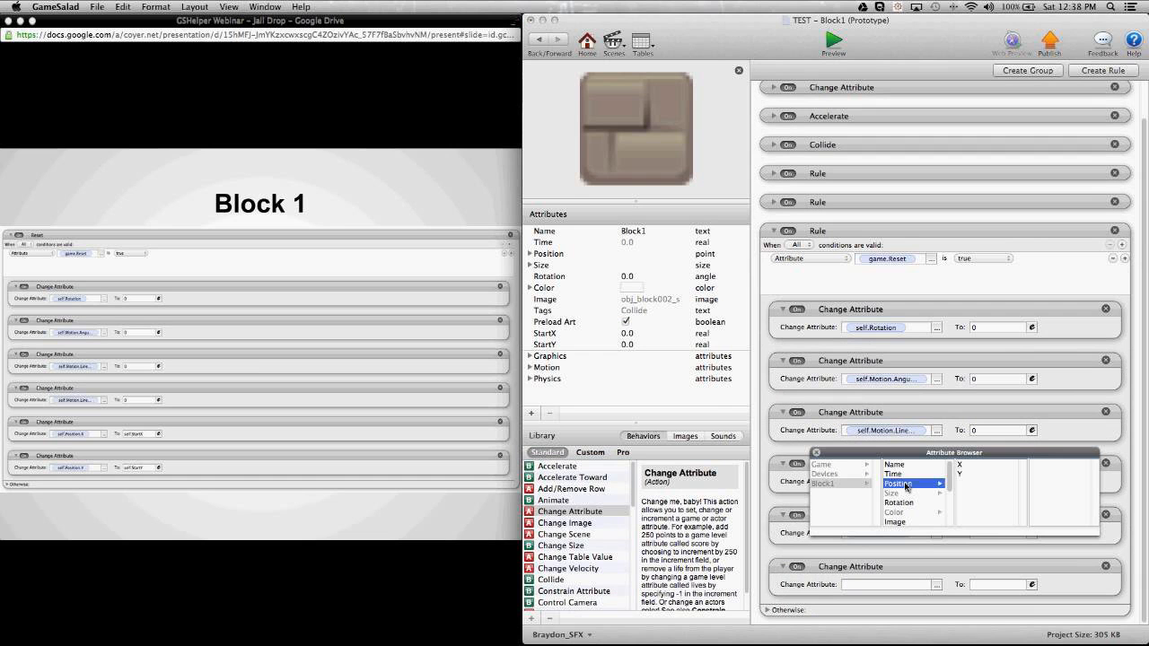
left_click(964, 474)
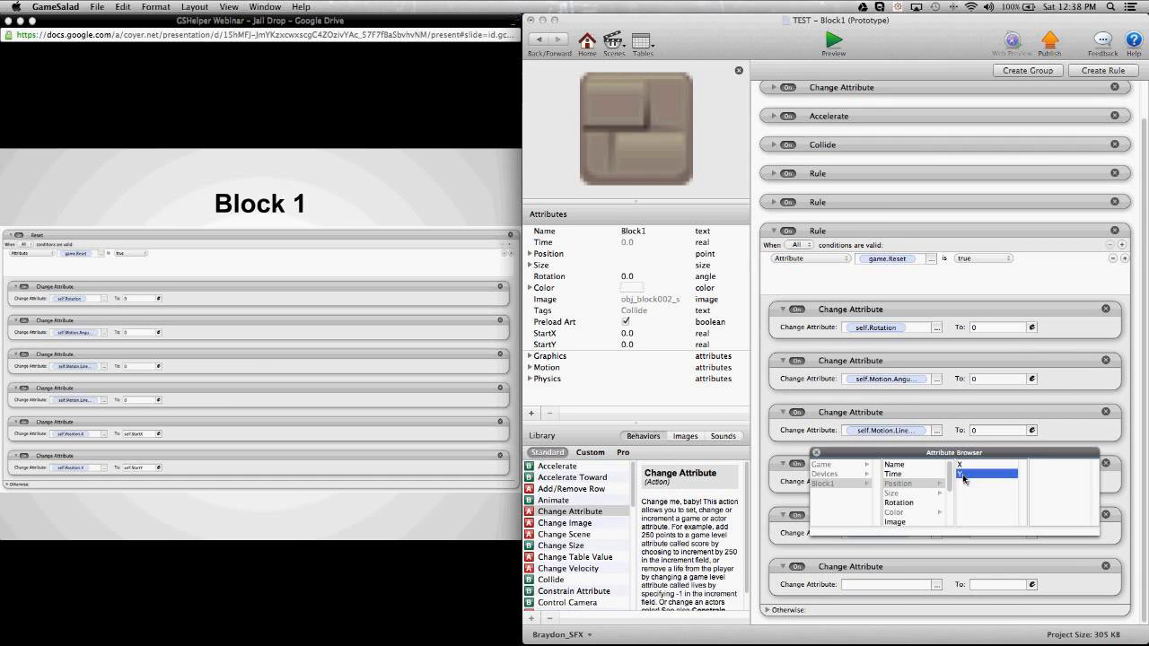
double_click(964, 475)
Set the value expression of the self.Position.Y Change Attribute to self.StartY
left_click(1031, 584)
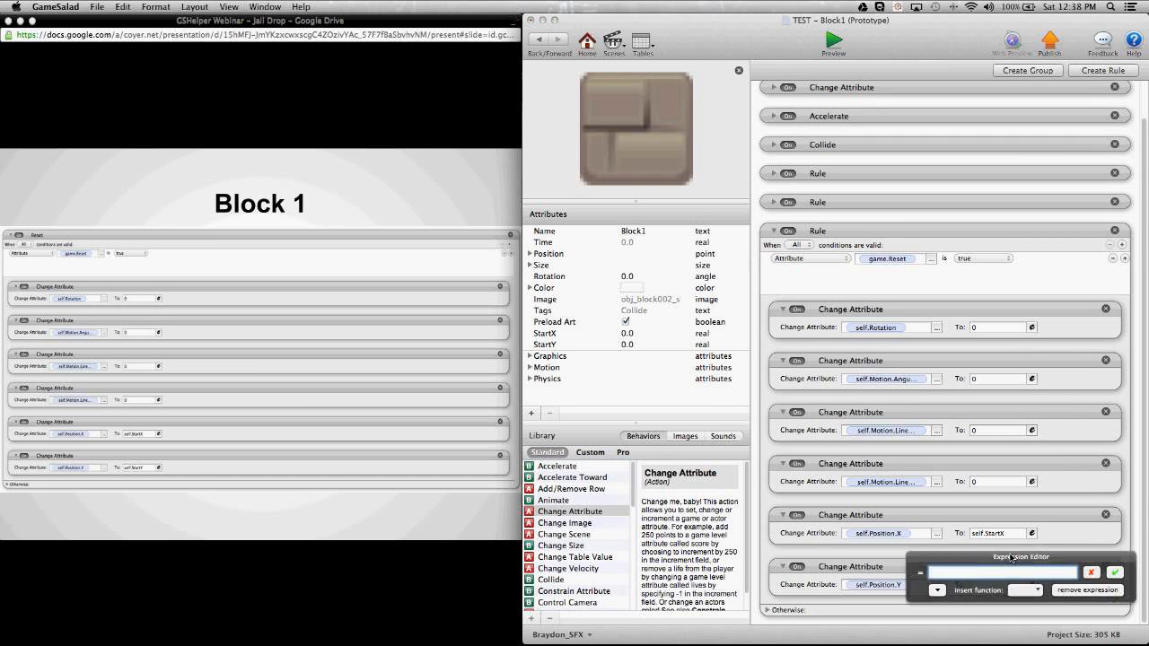
left_click_drag(1031, 568, 950, 422)
left_click(873, 455)
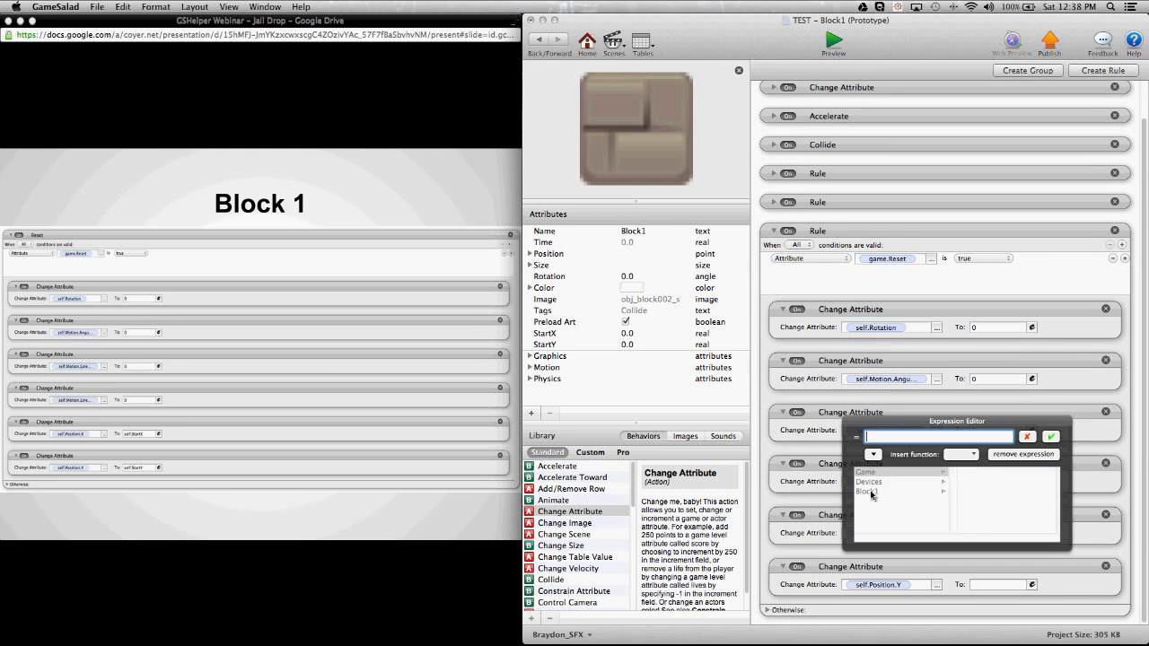
left_click(867, 491)
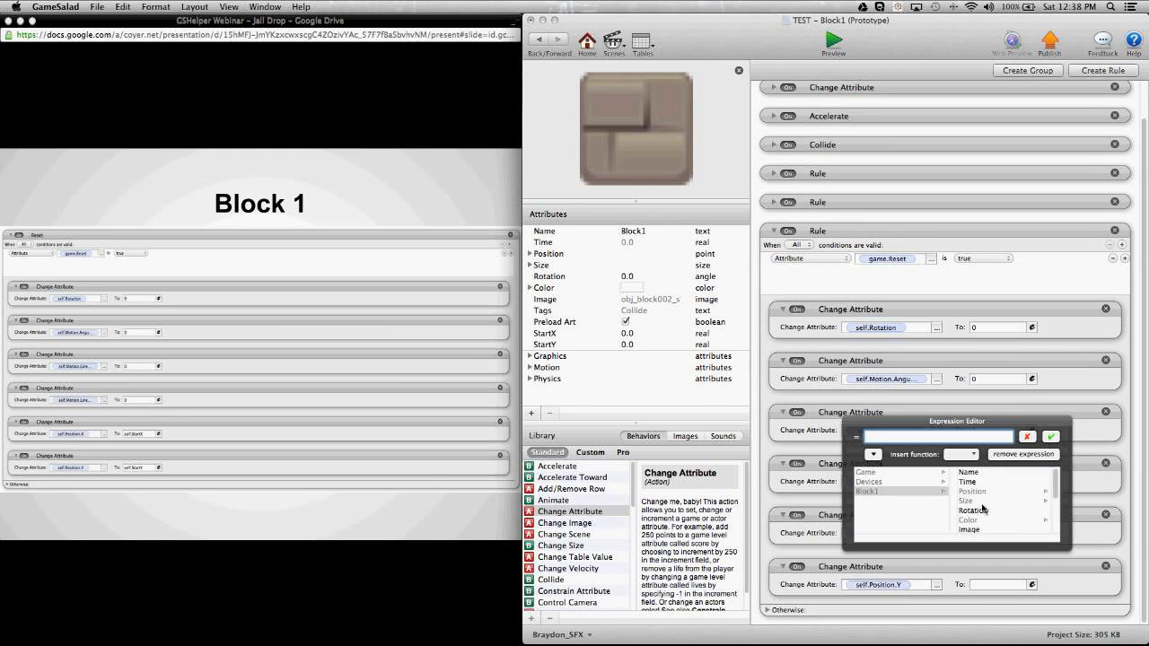
scroll(979, 507, "down", 5)
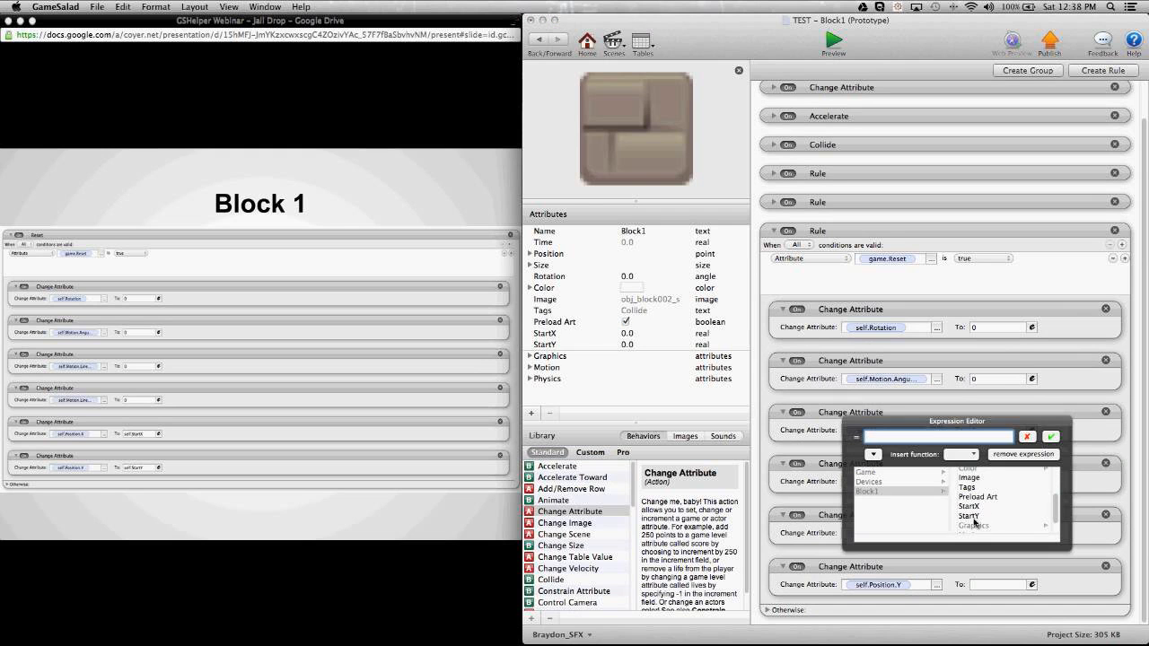
left_click(972, 517)
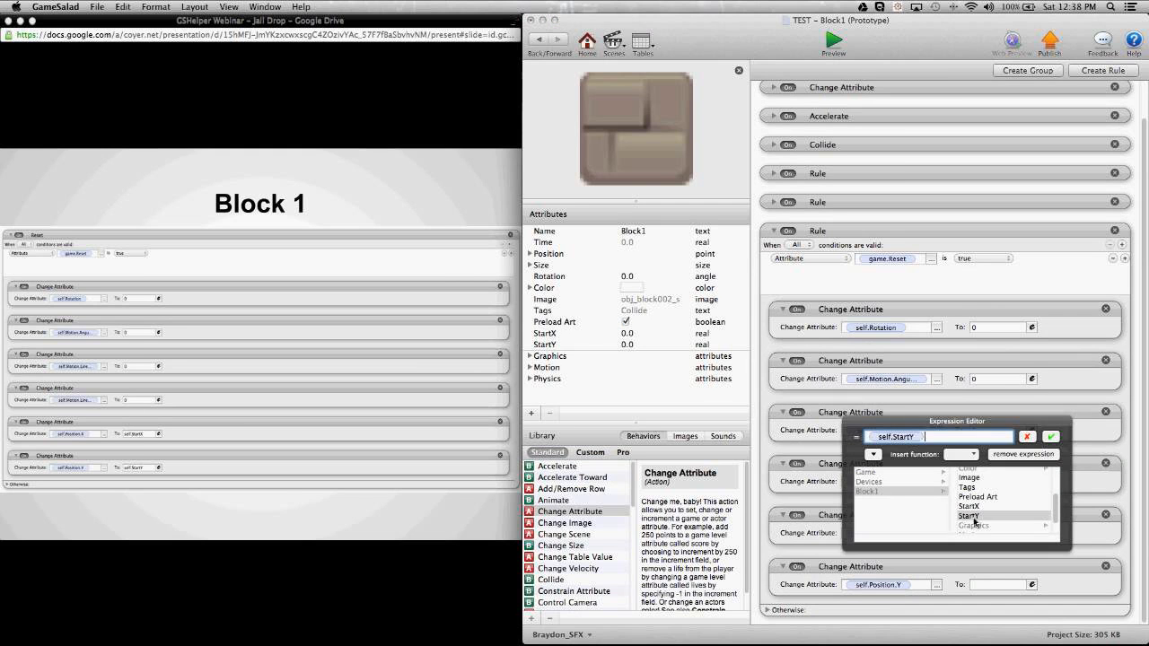
left_click(1051, 437)
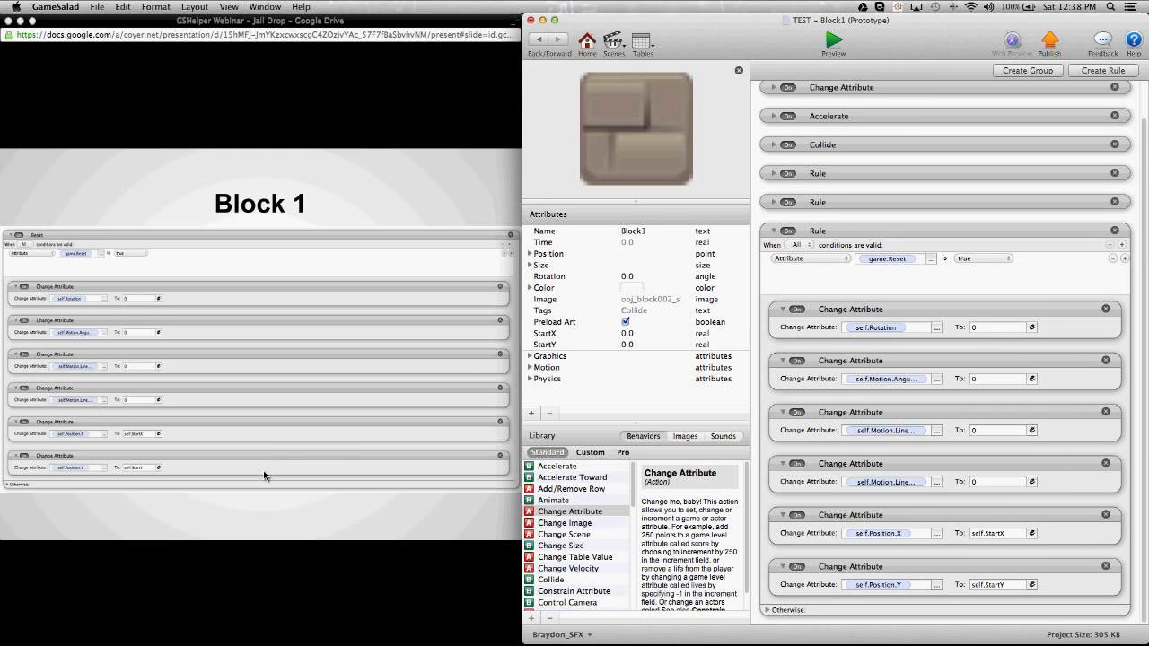
Advance the presentation in Chrome to the next slide, and collapse the game.Reset rule back in GameSalad
left_click(276, 449)
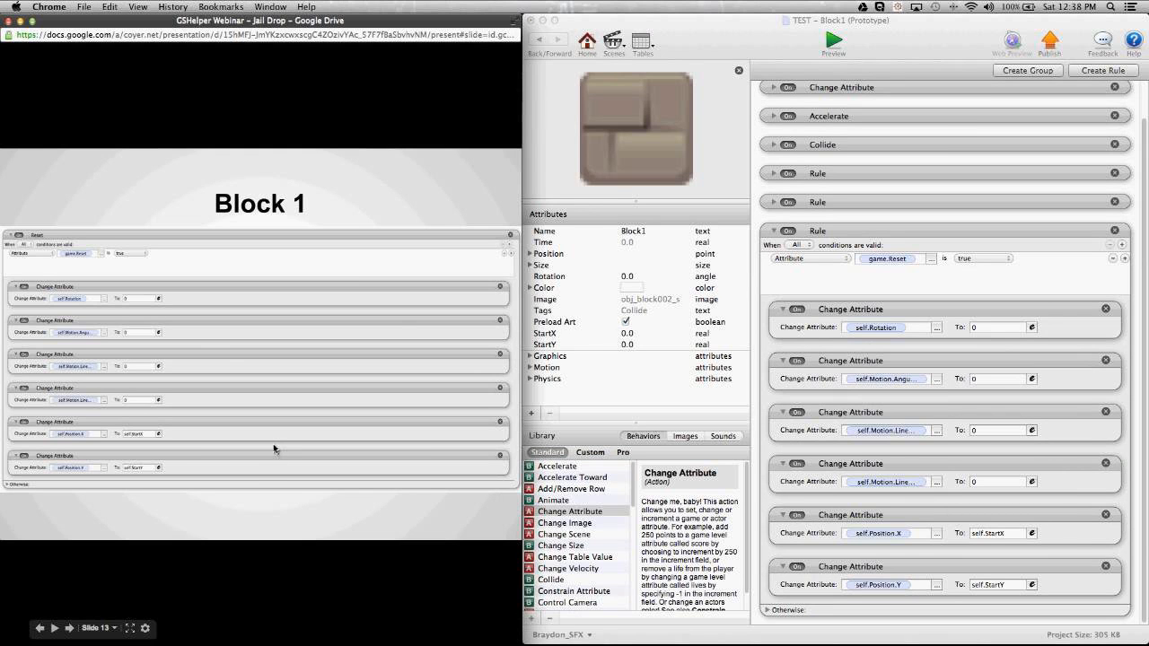
left_click(276, 449)
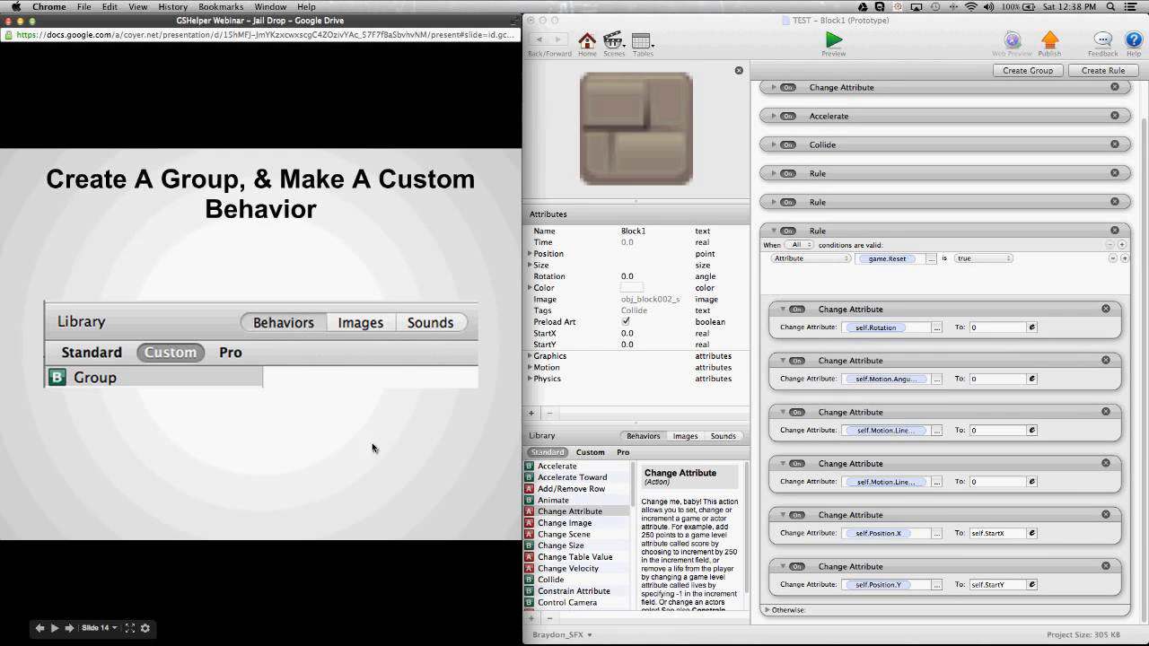
left_click(763, 243)
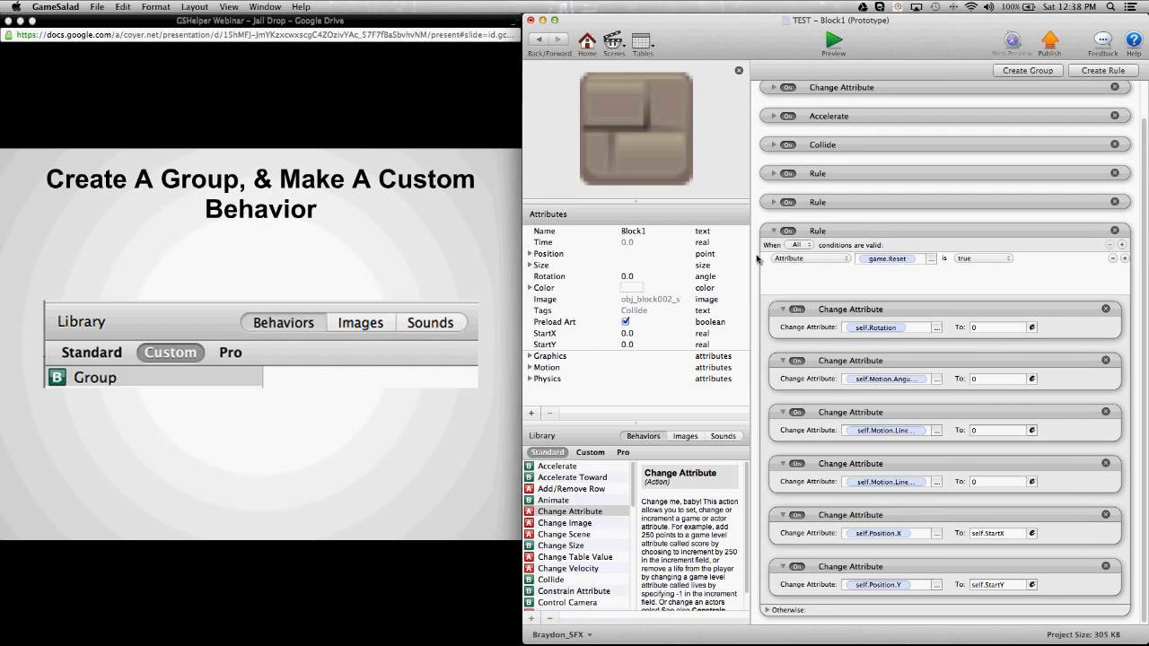
left_click(772, 230)
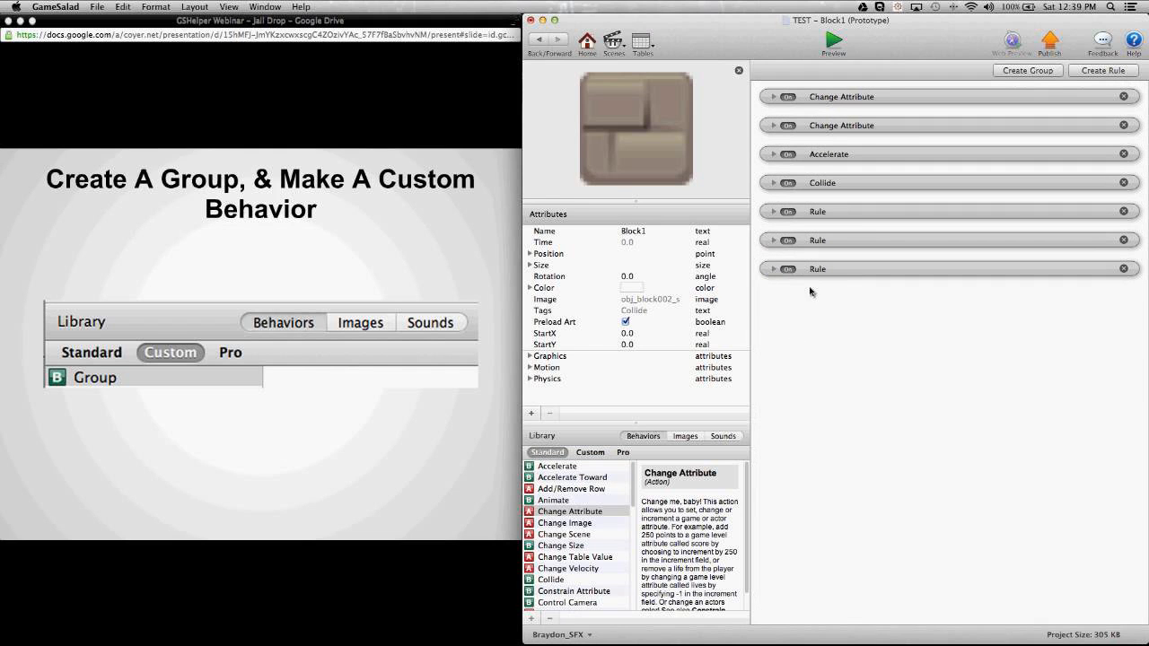
Combine all seven of Block1's behaviors and rules into one group, then collapse and select that group
left_click(835, 273)
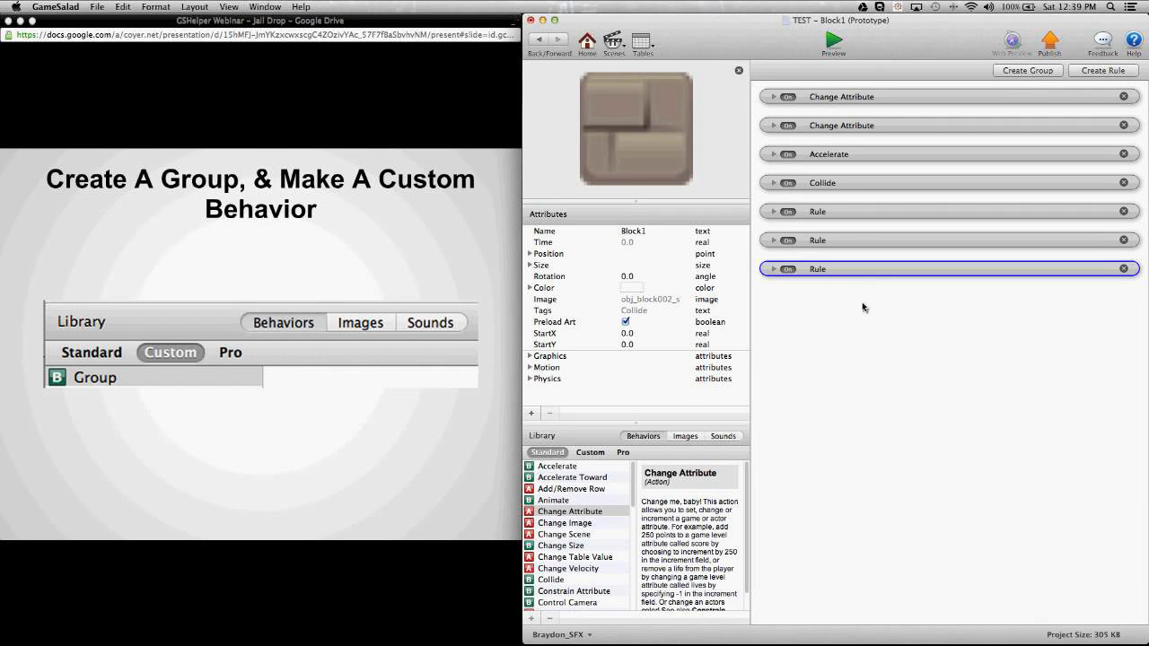
left_click(830, 242, "shift")
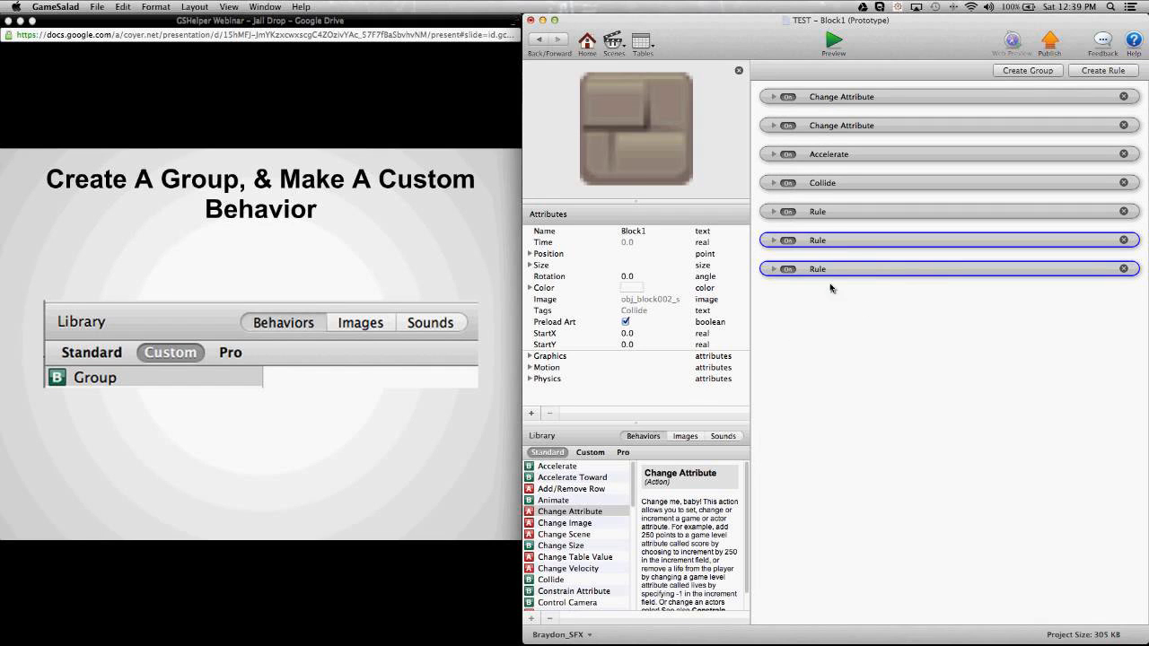
left_click(831, 210, "shift")
left_click(831, 186, "shift")
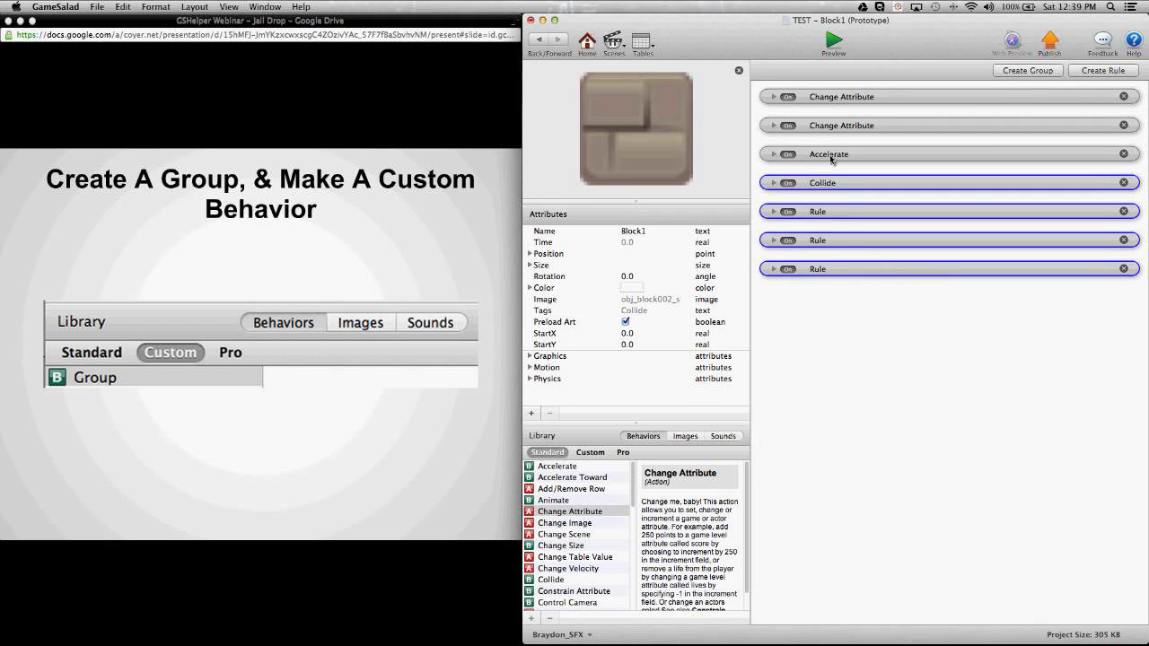
left_click(853, 154, "shift")
left_click(849, 128, "shift")
left_click(868, 98, "shift")
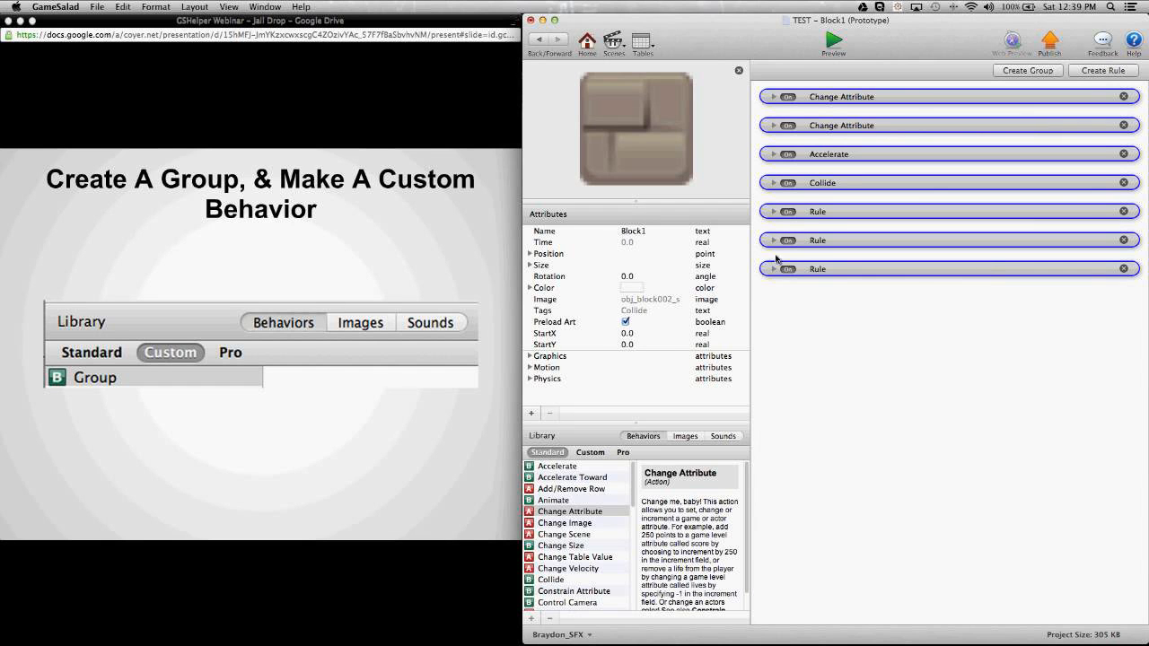
left_click(1028, 71)
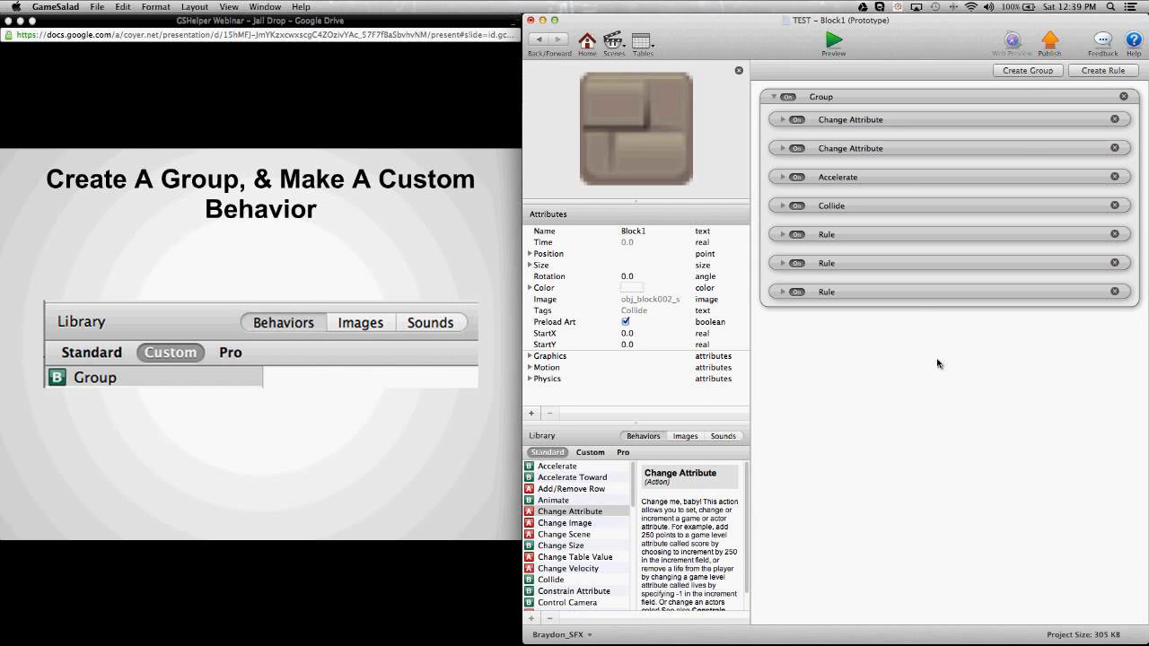
left_click(774, 96)
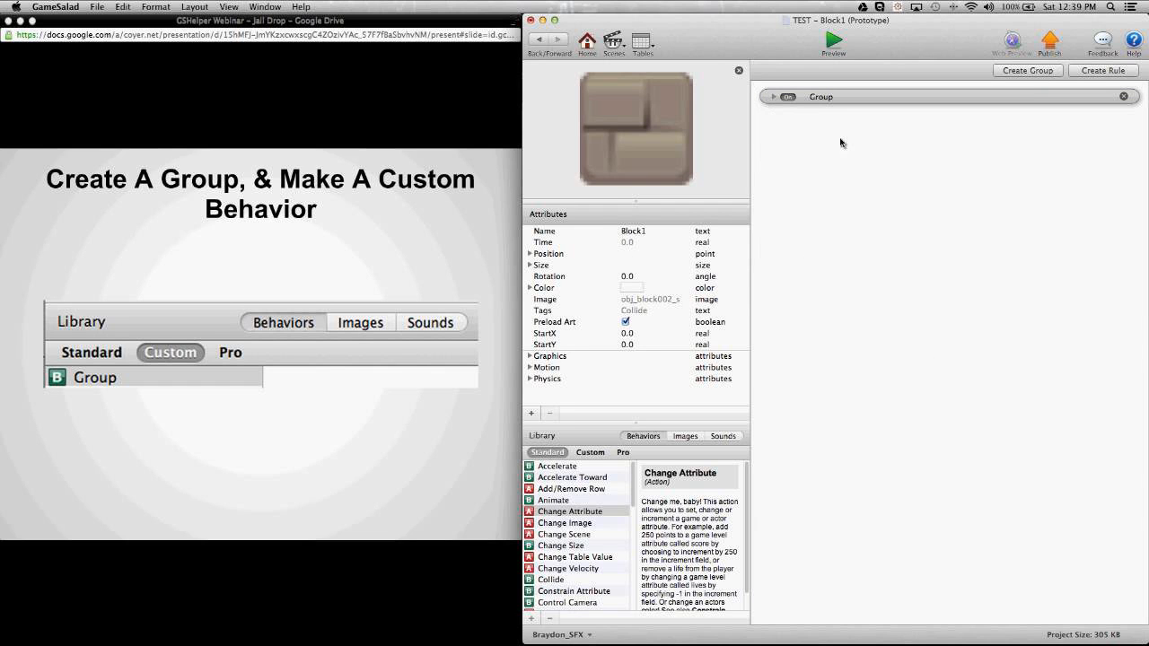
left_click(837, 104)
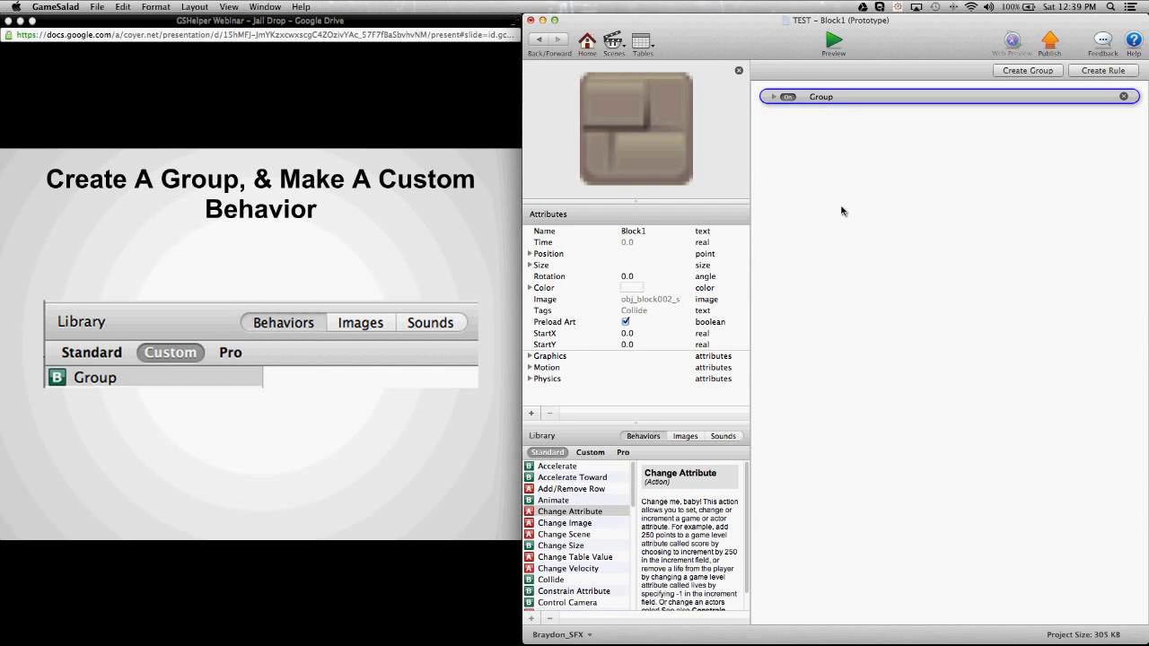
Save Block1's group to the library as a custom behavior, and return to the Level1 scene
left_click_drag(825, 106, 596, 516)
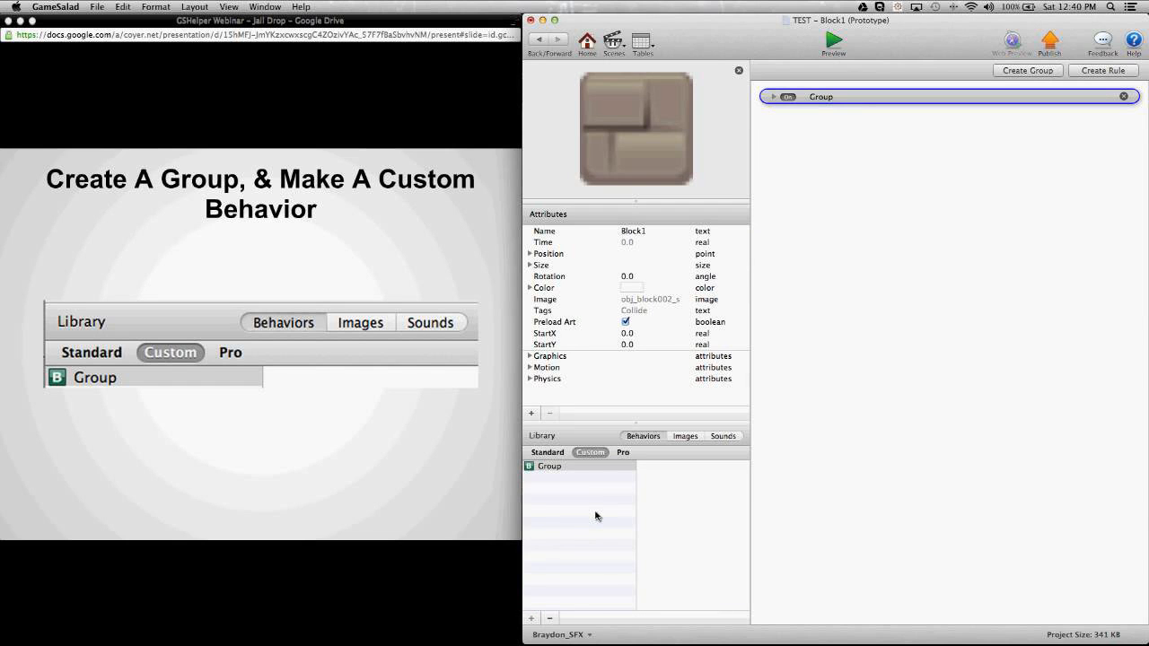
left_click(852, 427)
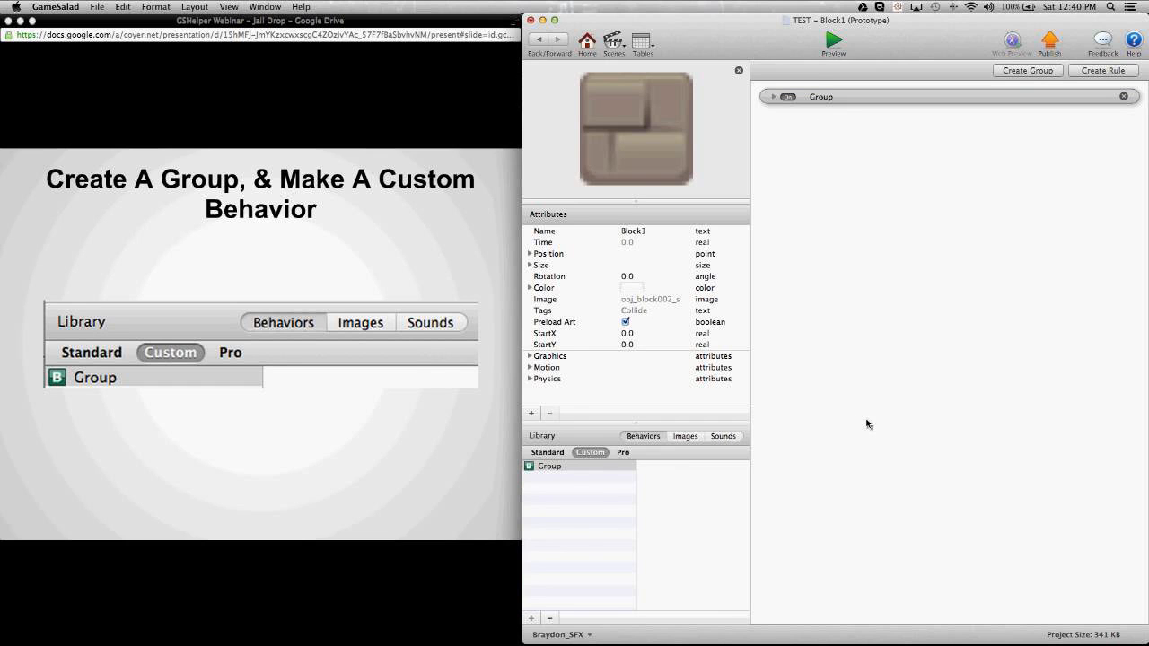
left_click(541, 41)
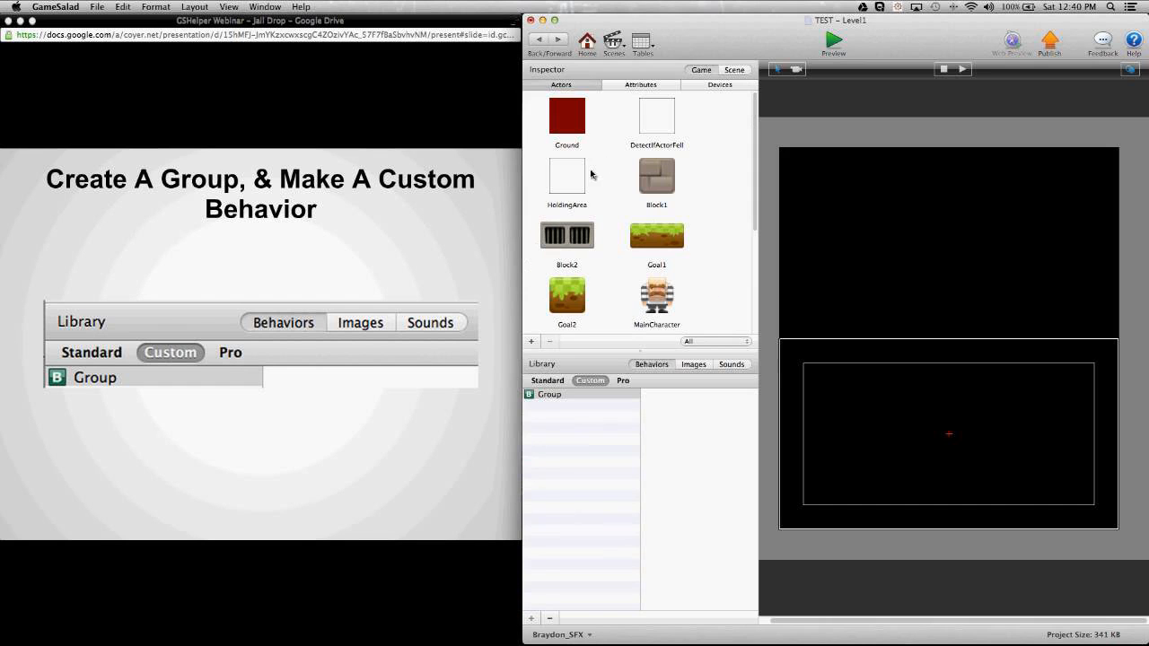
Advance the presentation in Chrome to the Block 2 slide, and open the Block2 actor for editing in GameSalad
left_click(383, 225)
left_click(383, 226)
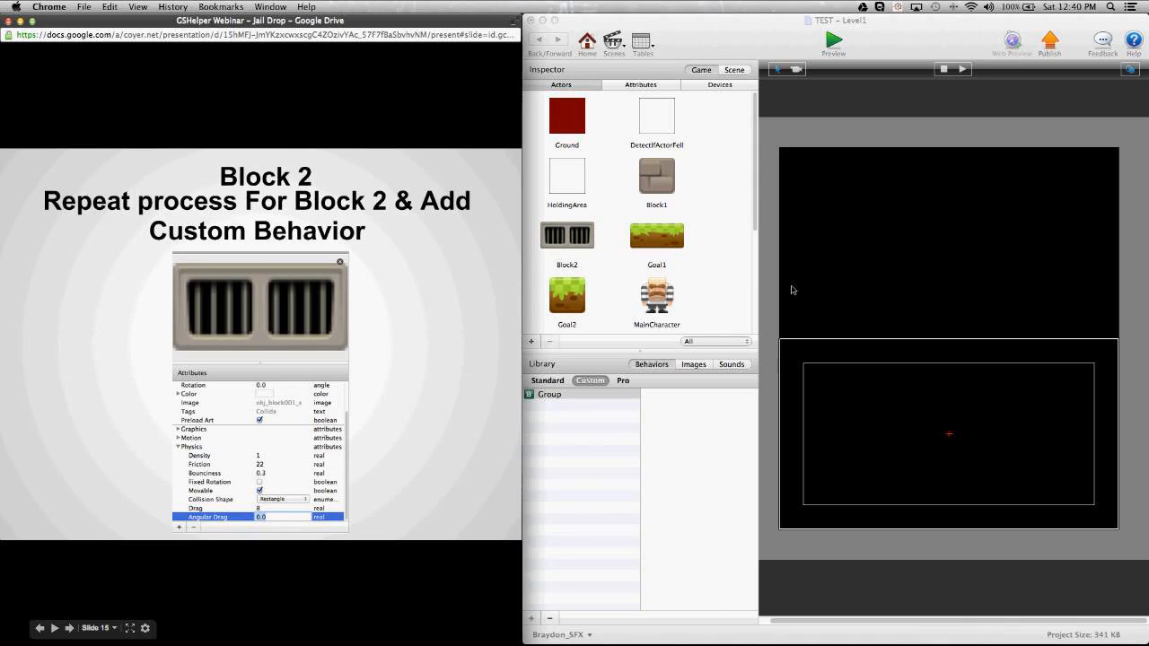
left_click(579, 244)
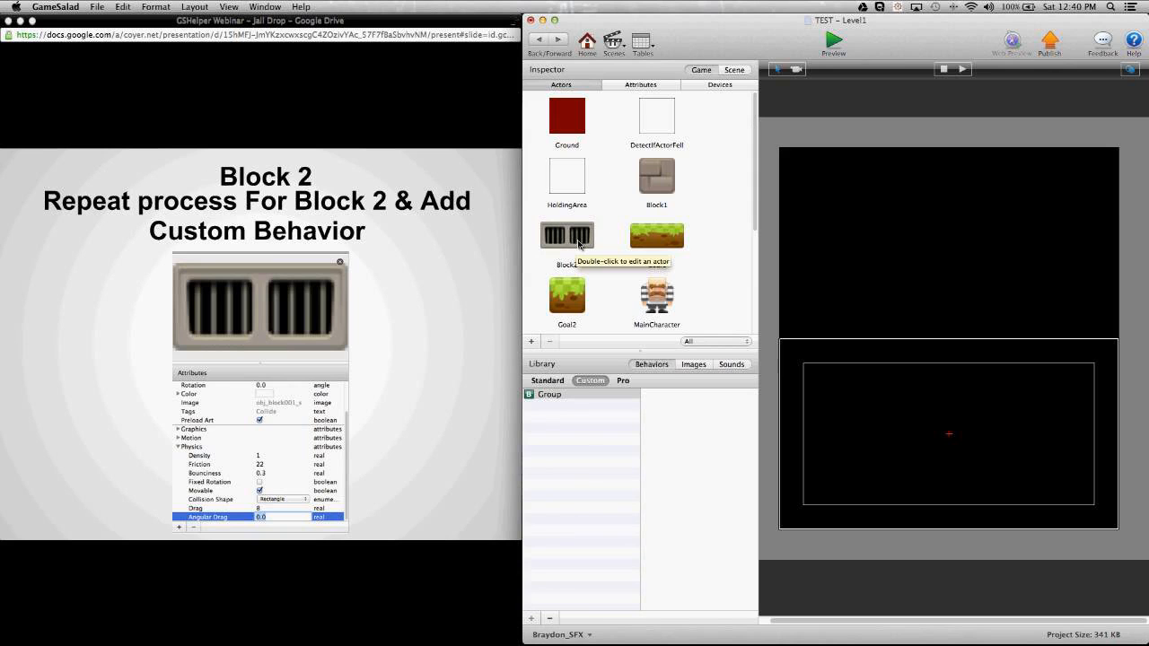
double_click(579, 244)
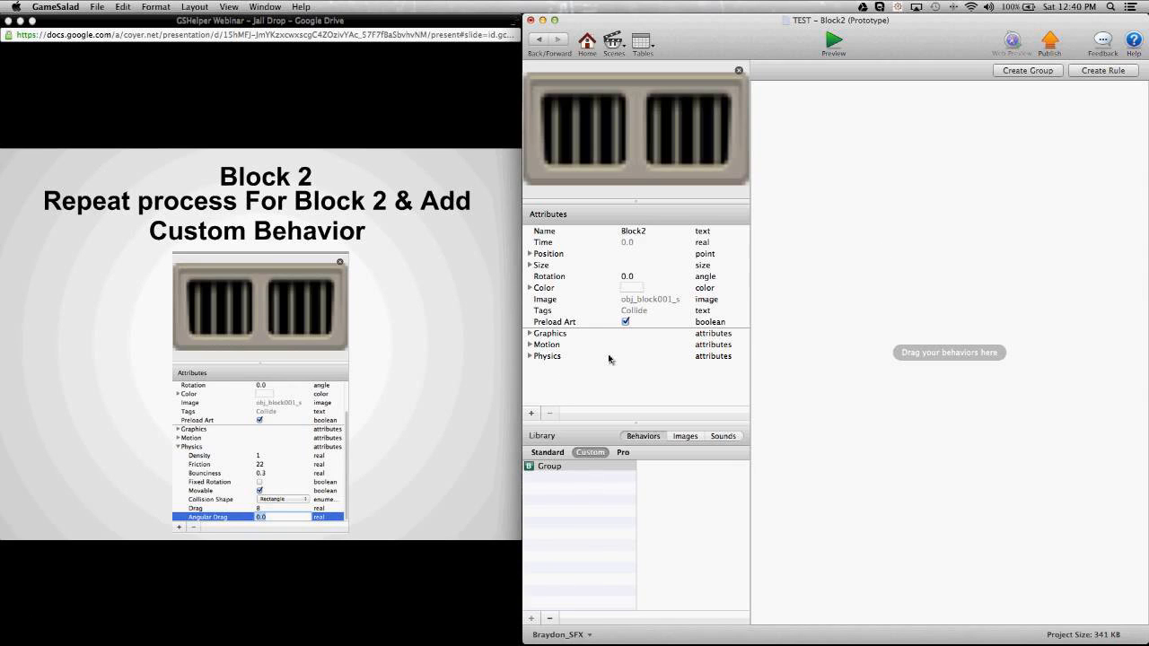
Set Block2's physics attributes to Friction 22, Bounciness 0.3 and Drag 8, and collapse the Physics section
left_click(531, 357)
scroll(636, 331, "down", 3)
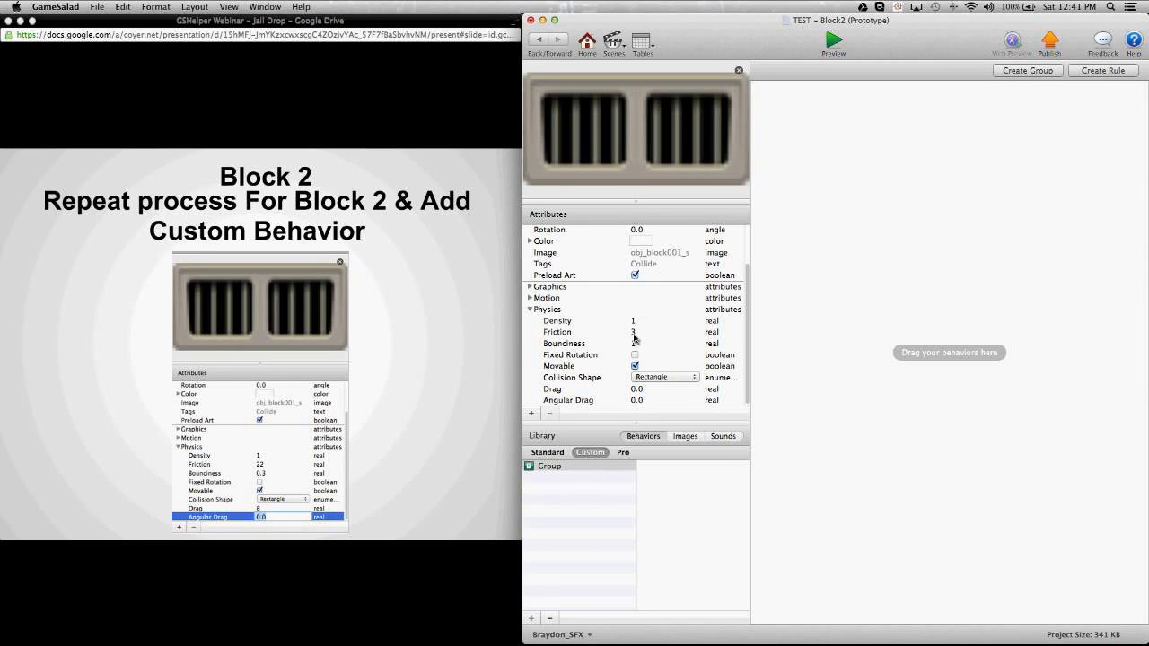
left_click(634, 332)
left_click(634, 332)
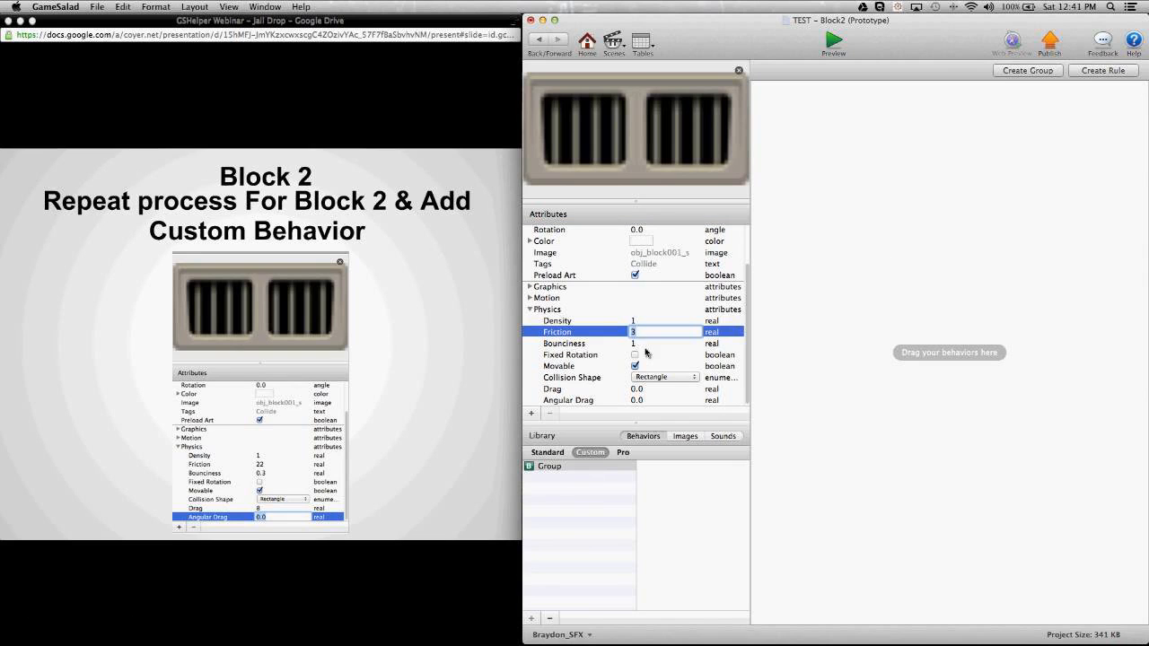
type("22")
left_click(633, 343)
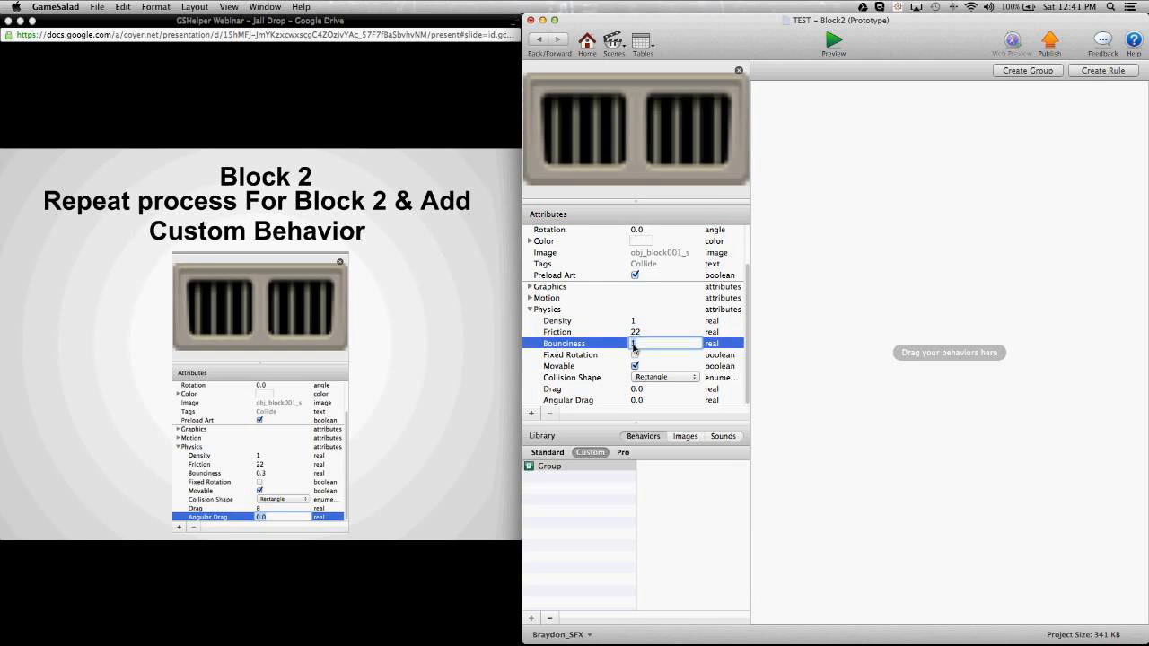
type("0.3")
key("Tab")
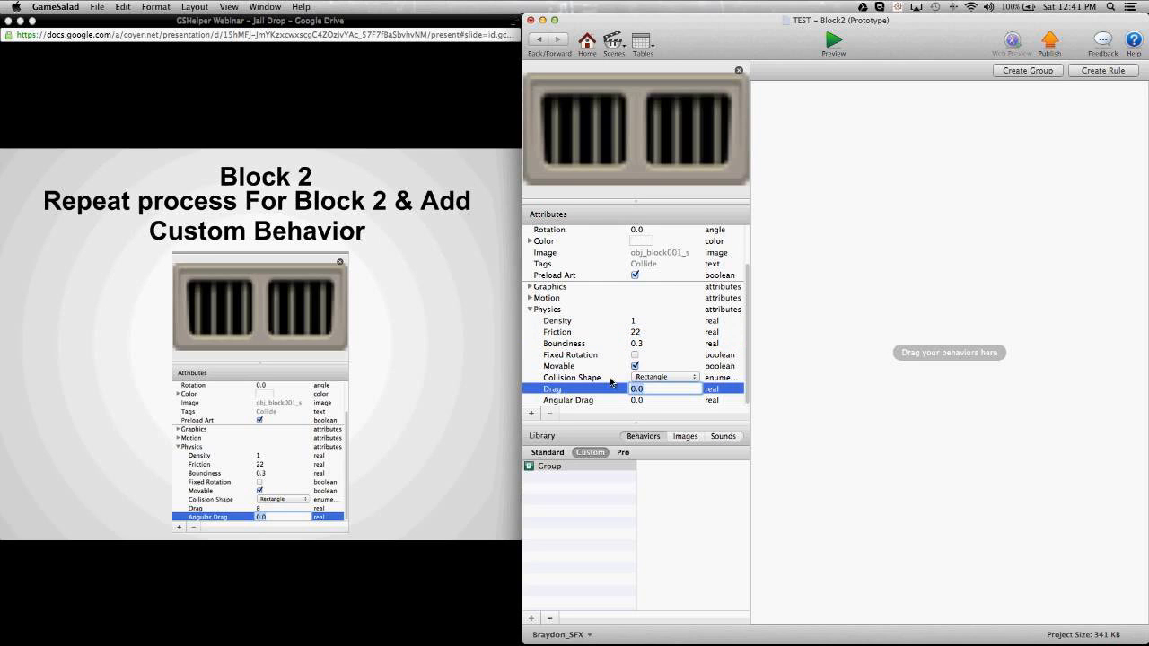
type("8")
left_click(778, 384)
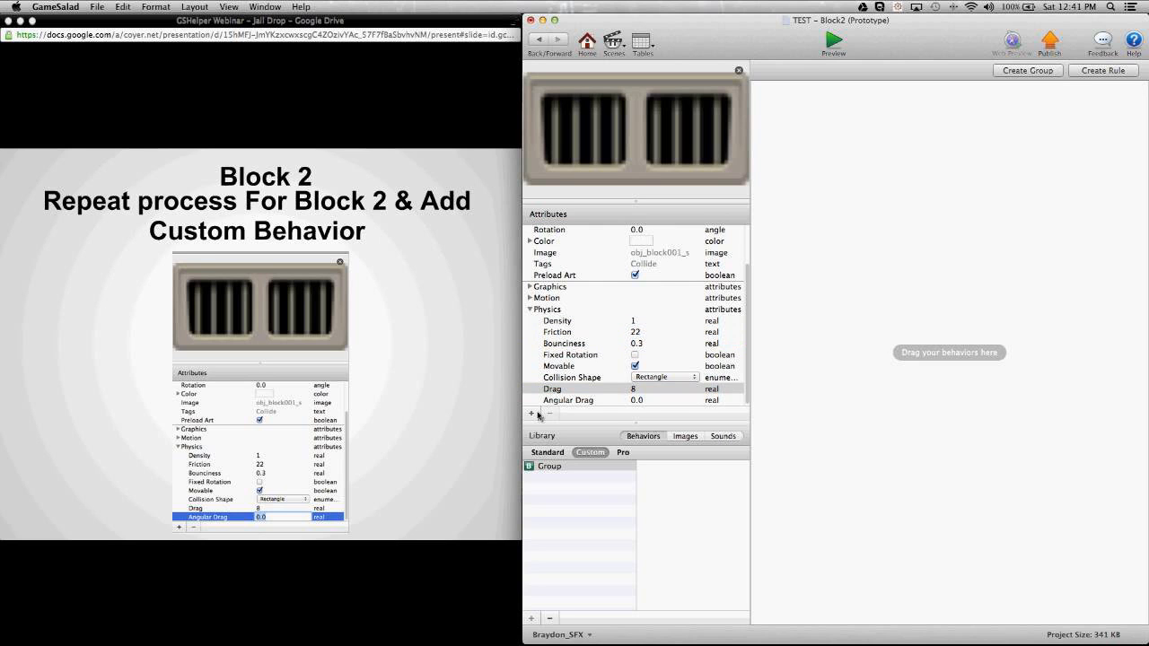
left_click(530, 310)
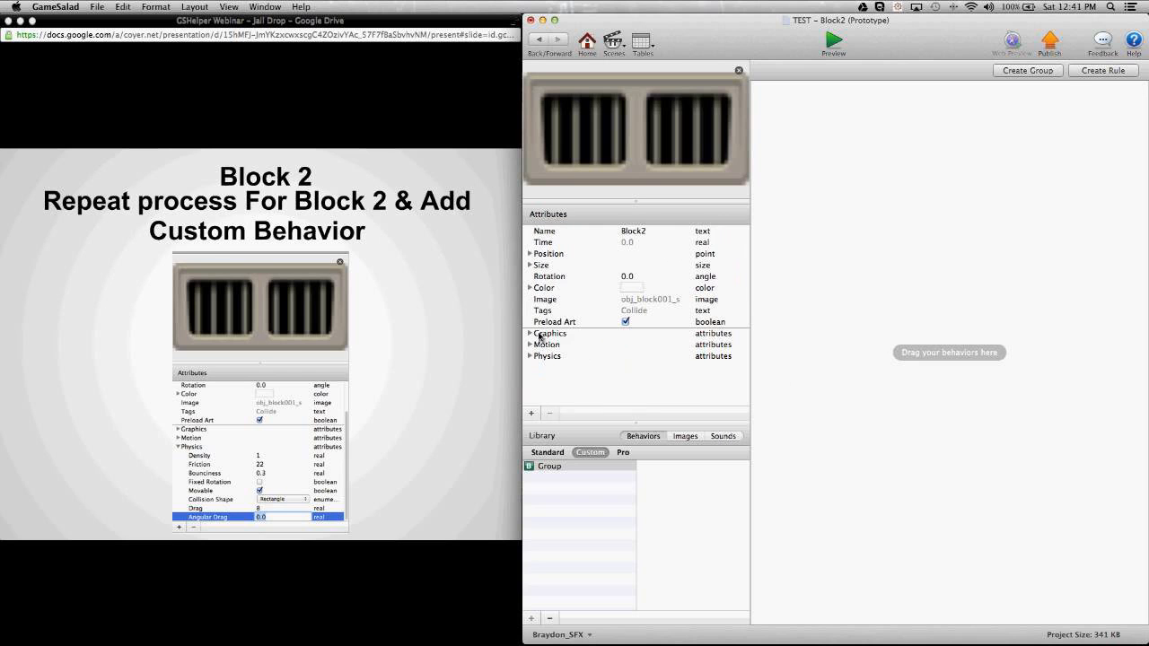
Add two new attributes of type real to the Block2 actor
left_click(536, 415)
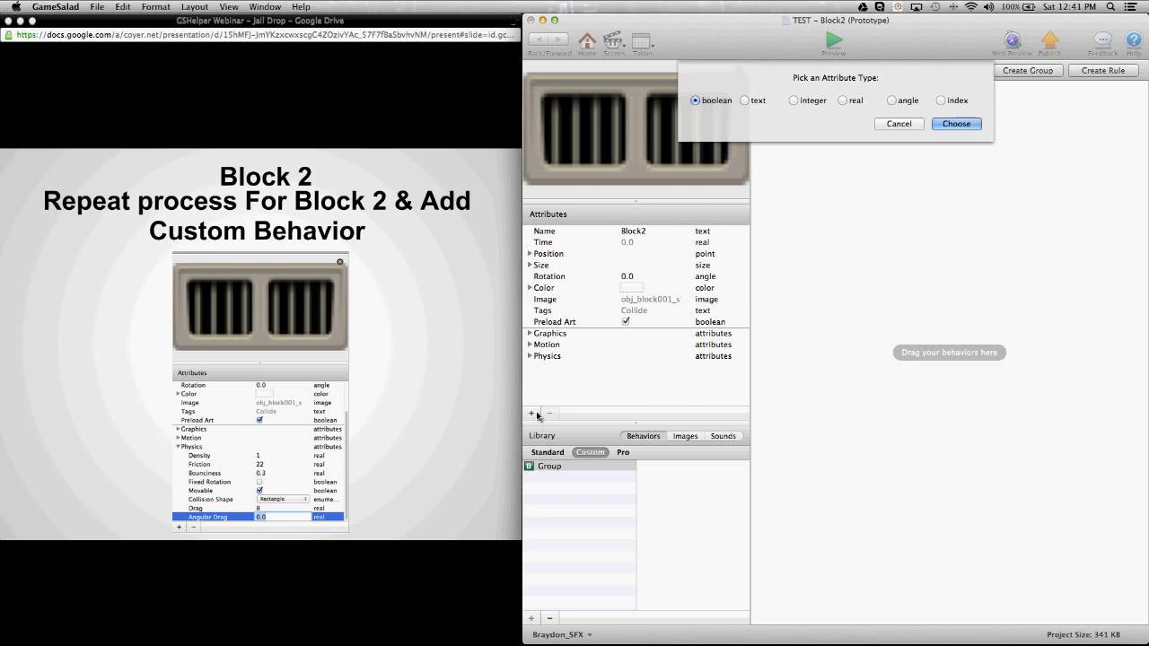
left_click(843, 100)
left_click(957, 124)
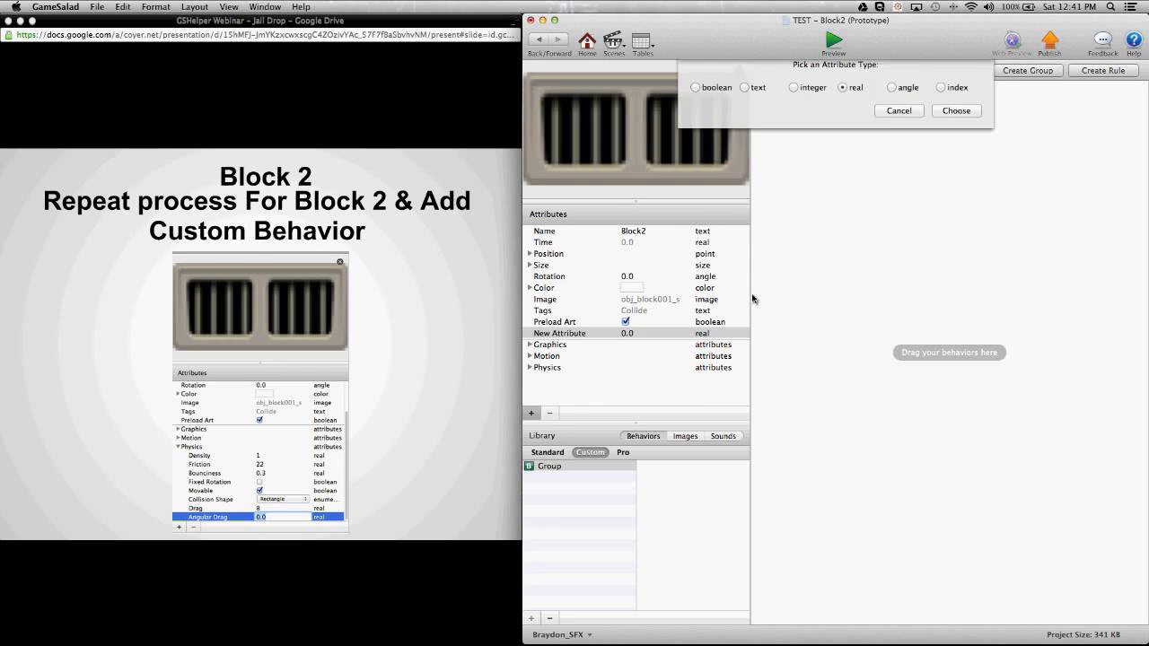
left_click(956, 111)
Rename Block2's two new real attributes as StartX and StartY
double_click(581, 333)
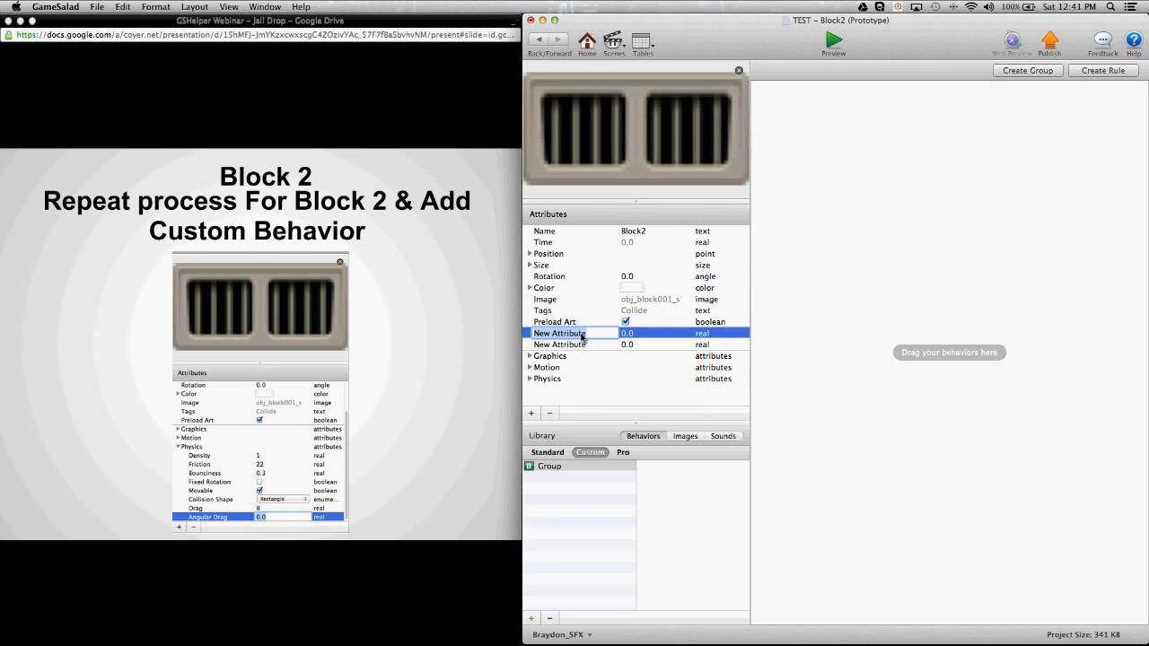
type("StartX")
double_click(578, 344)
type("Star")
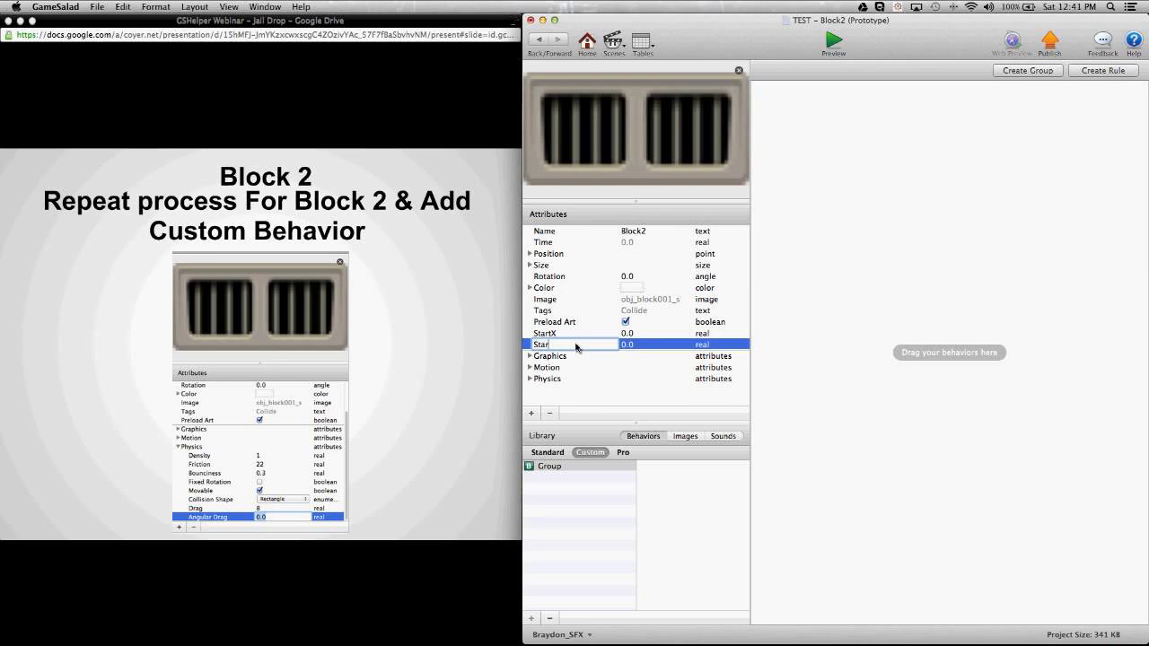
type("tY")
key("Return")
left_click(838, 362)
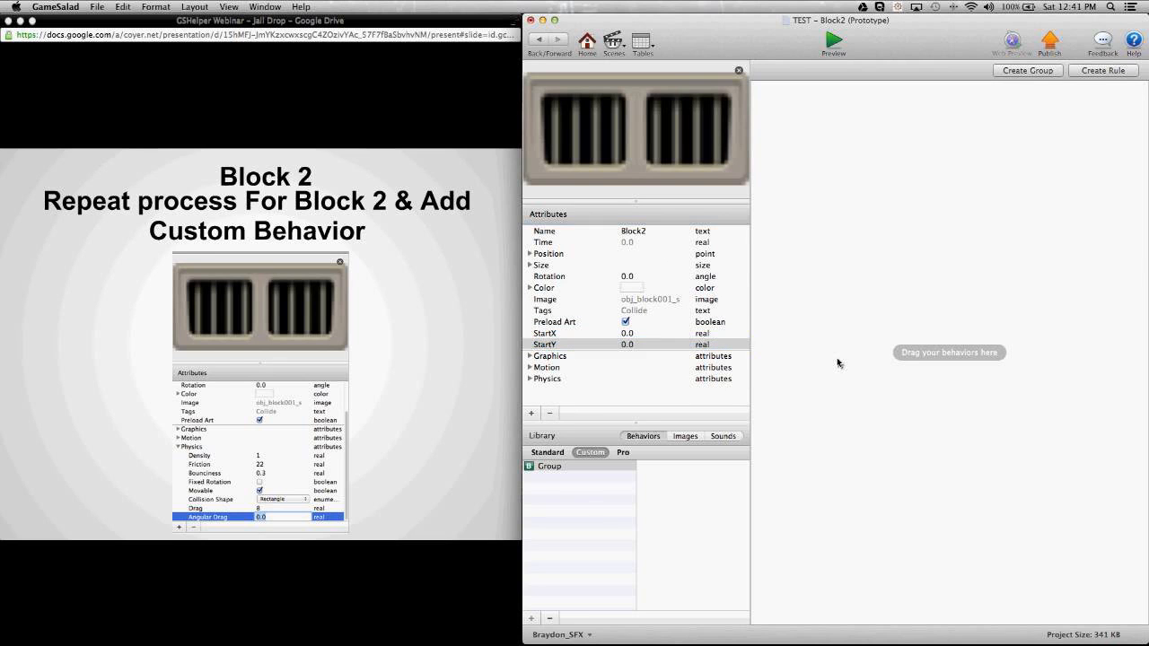
Add the custom Group behavior to Block2 and continue past the invalid attribute warning
left_click(579, 488)
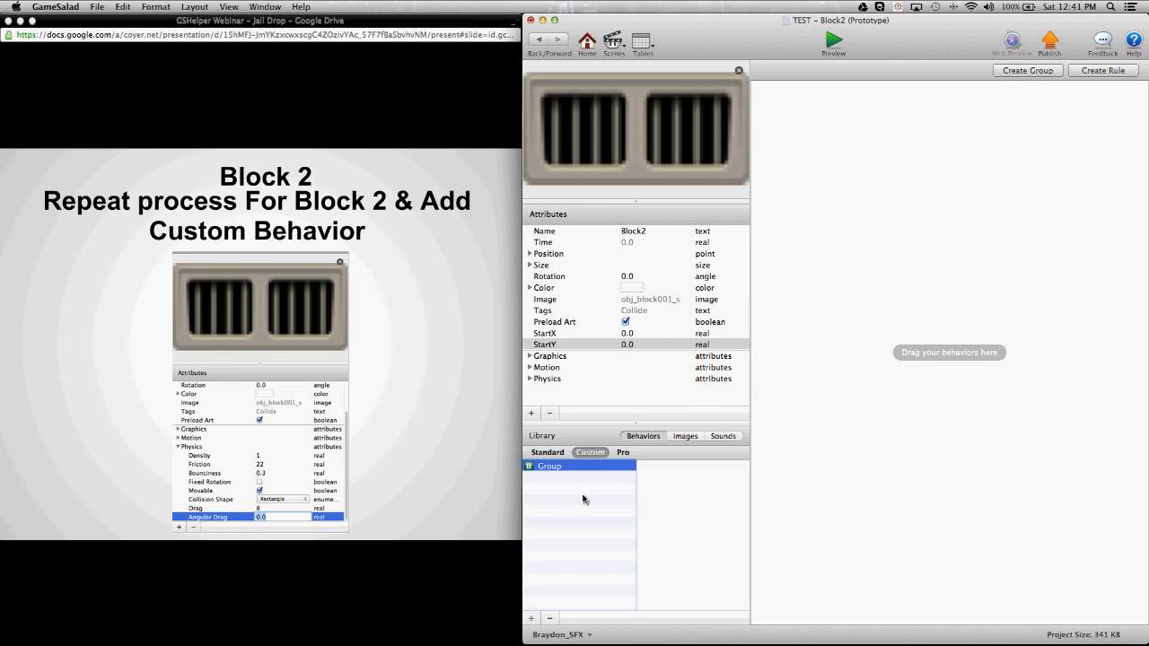
left_click(547, 453)
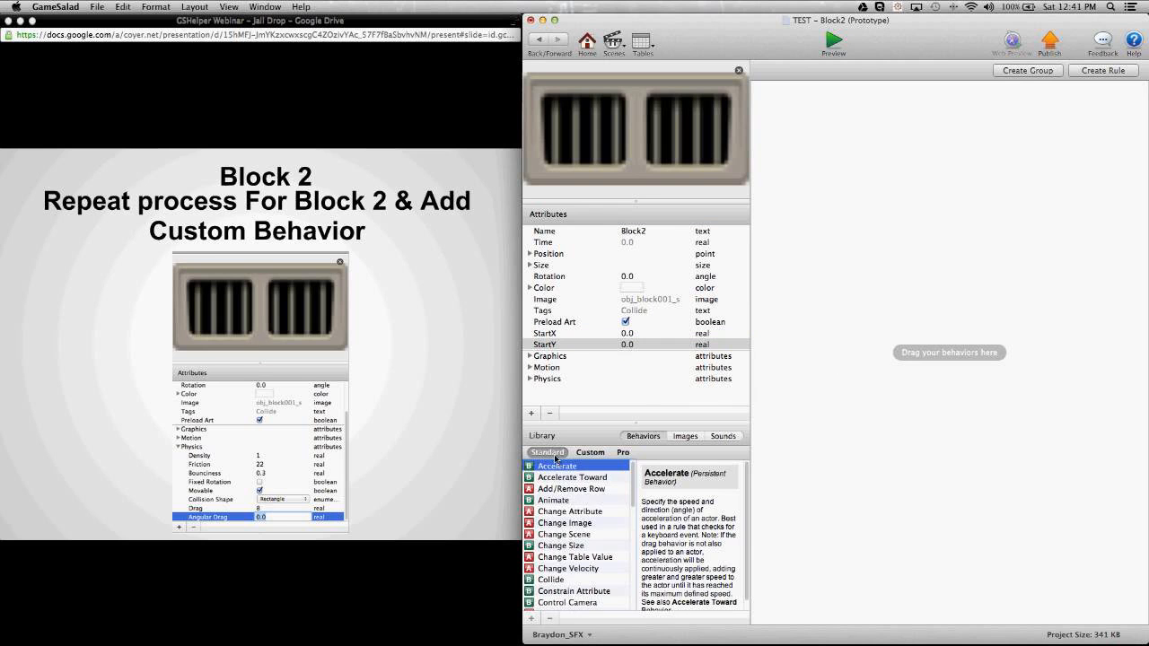
left_click(590, 453)
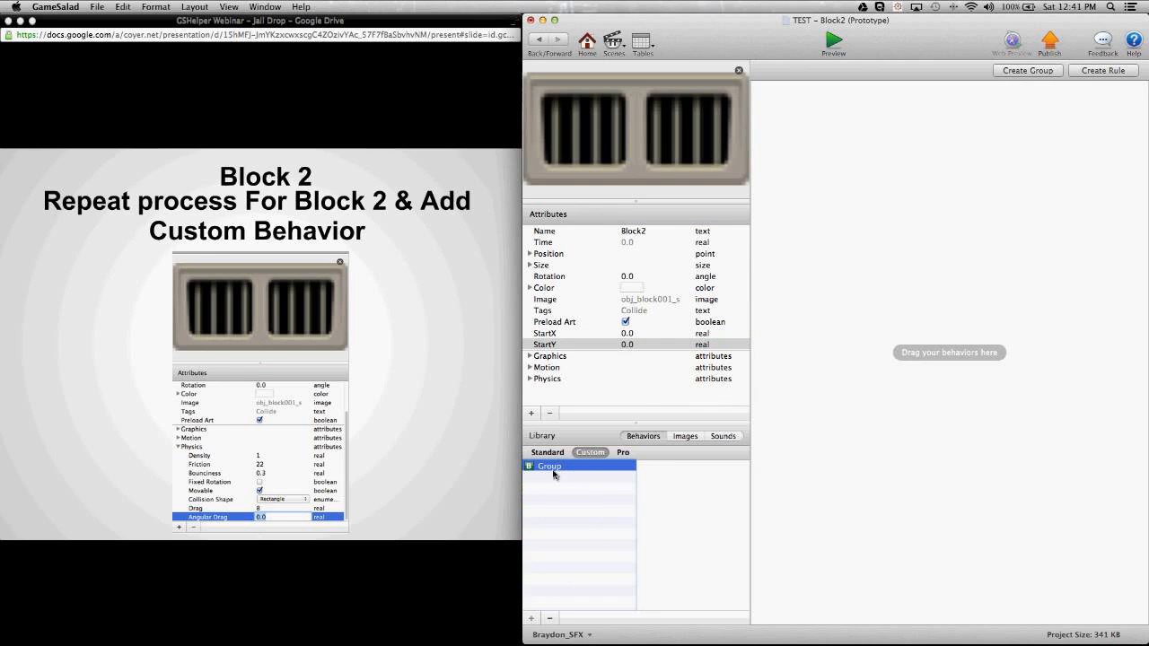
left_click_drag(551, 468, 910, 292)
left_click_drag(910, 291, 910, 293)
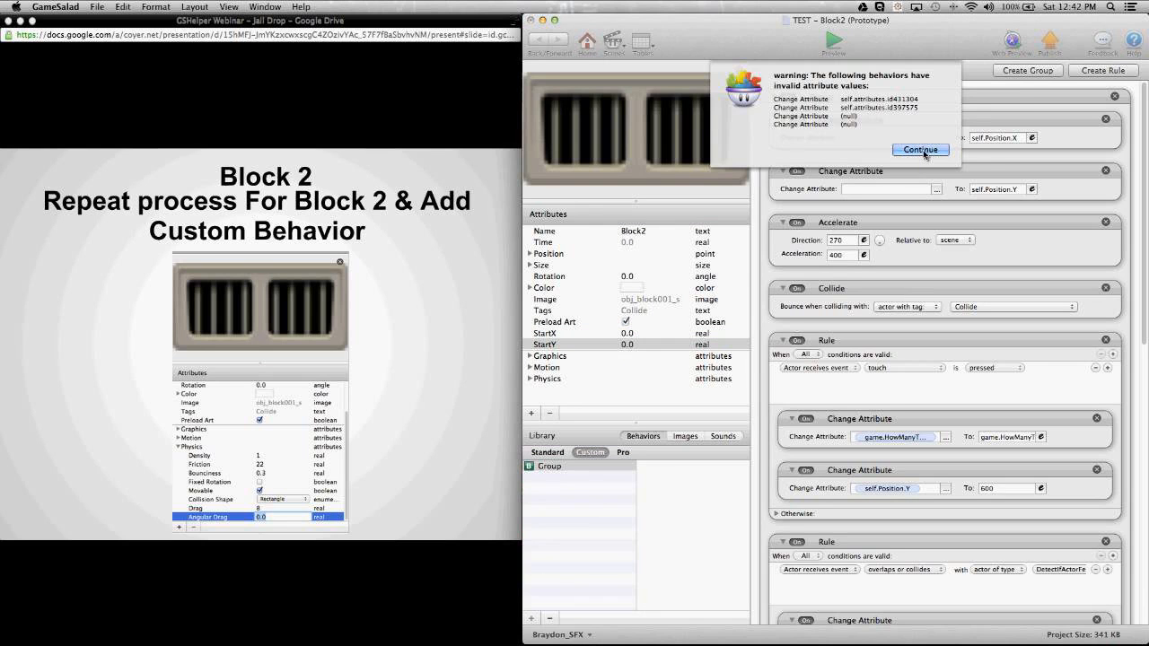
left_click(922, 151)
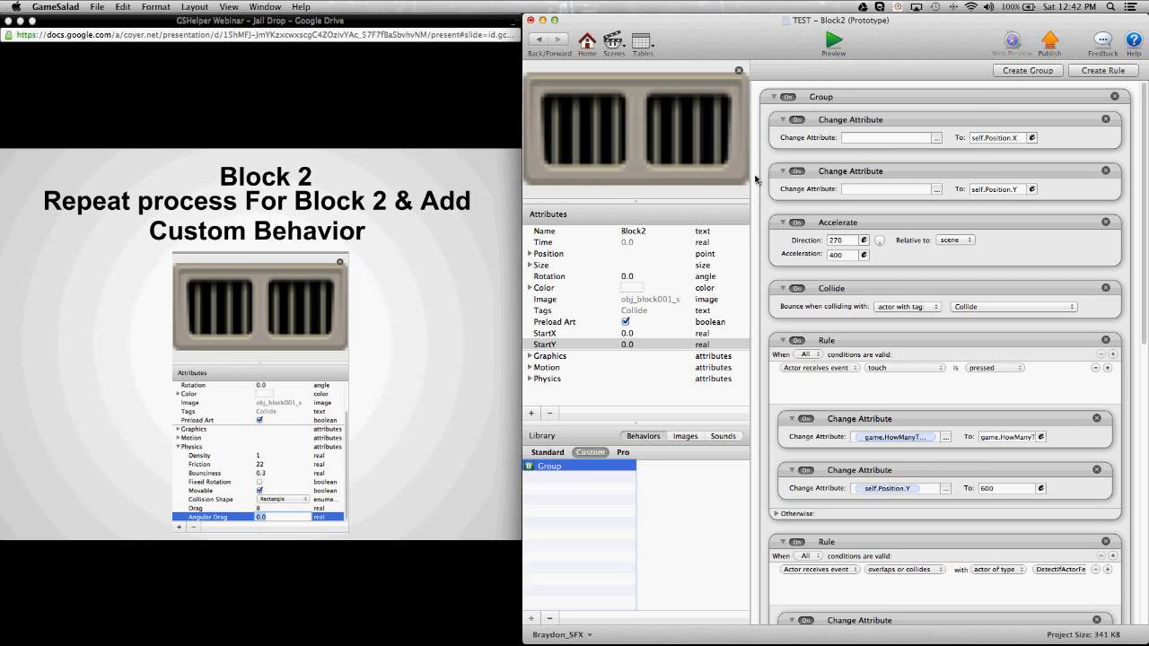
Set the target of the group's self.Position.X Change Attribute to Block2's StartX
left_click(757, 180)
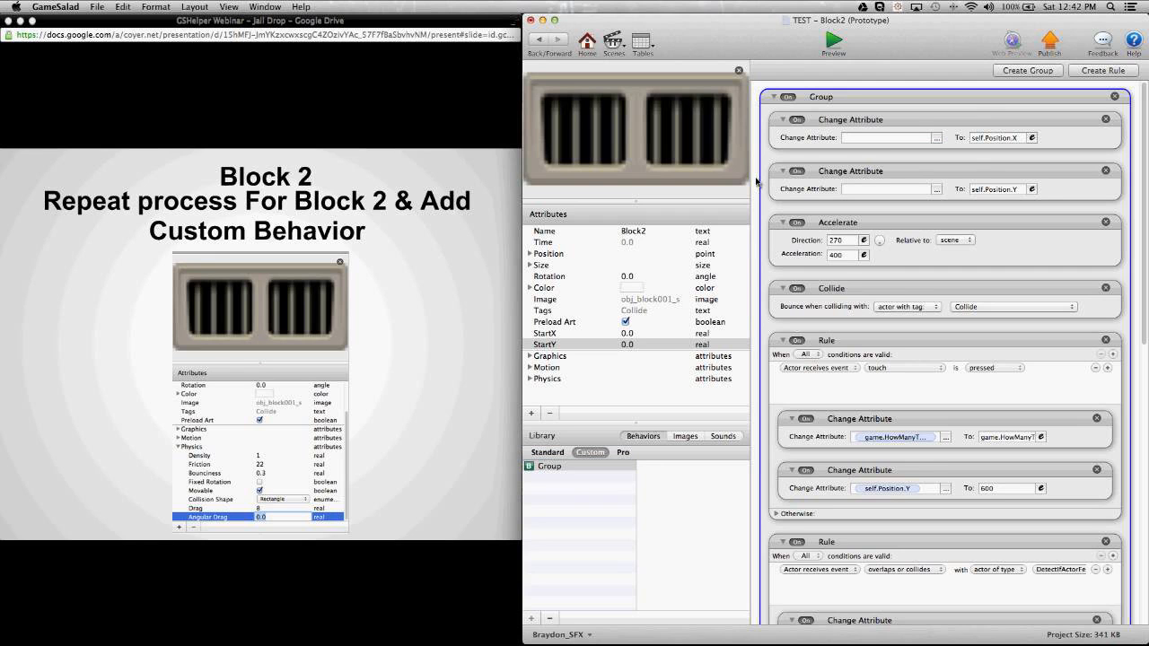
left_click(915, 130)
left_click(905, 174)
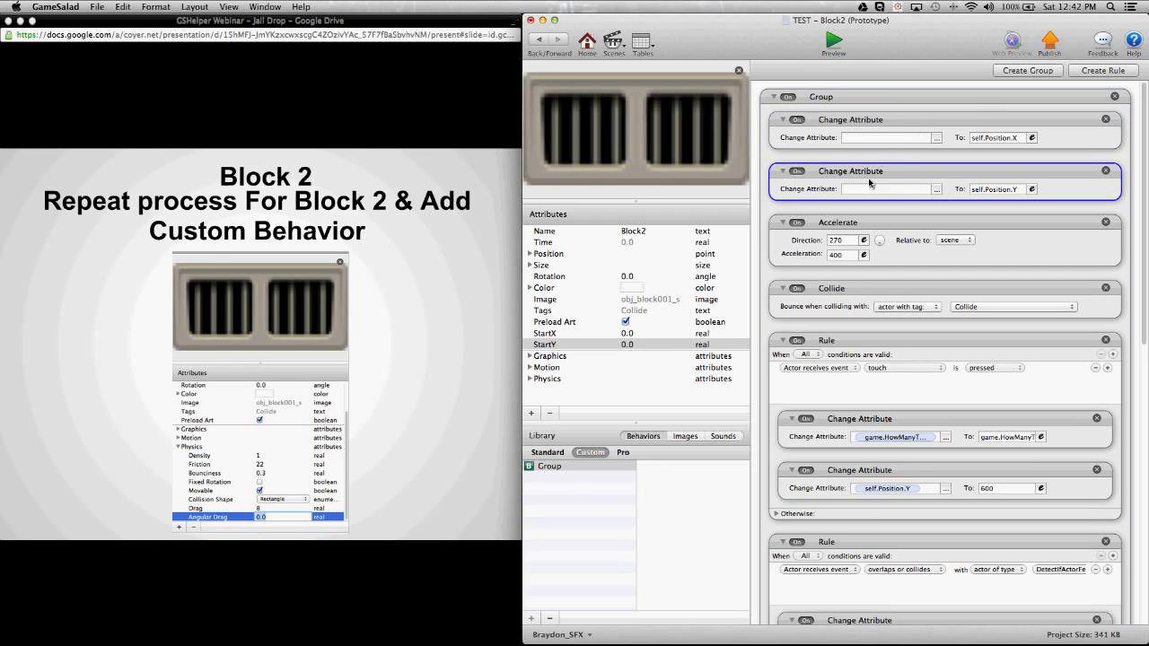
left_click(904, 133)
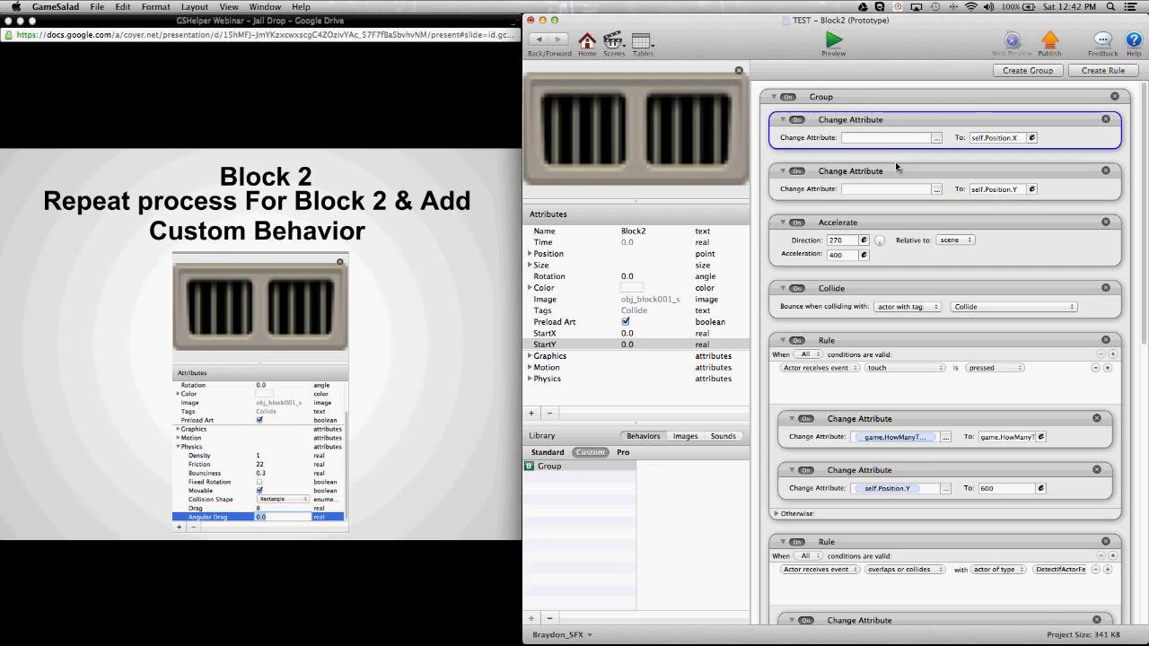
left_click(897, 165)
left_click(937, 138)
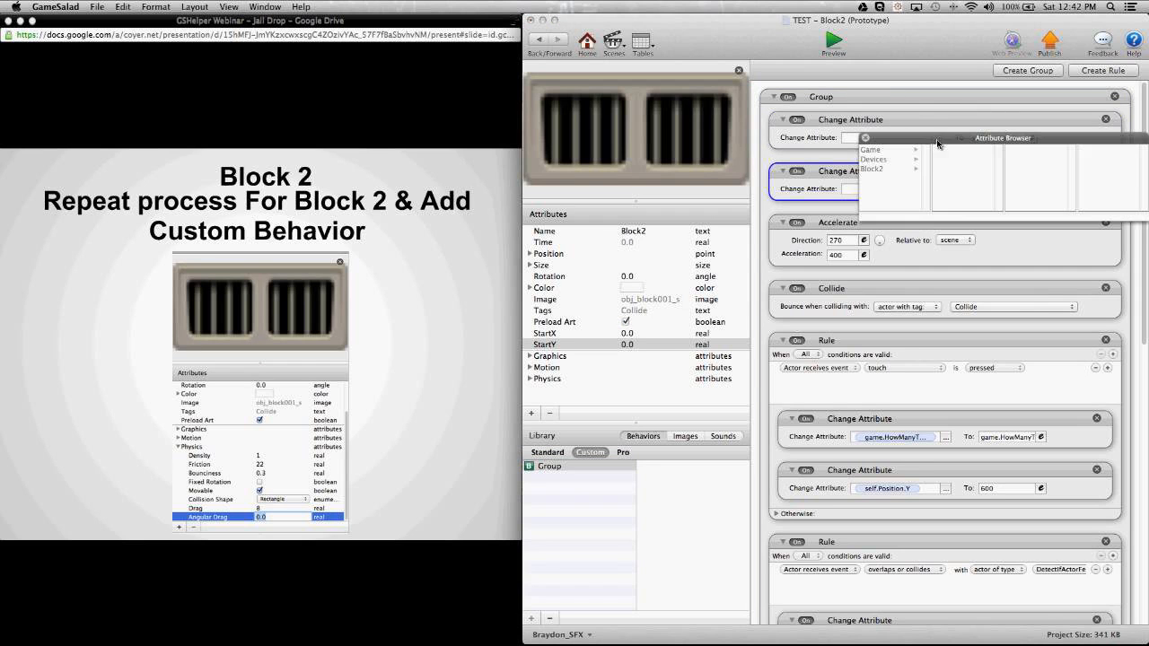
left_click(893, 171)
left_click_drag(907, 155, 824, 226)
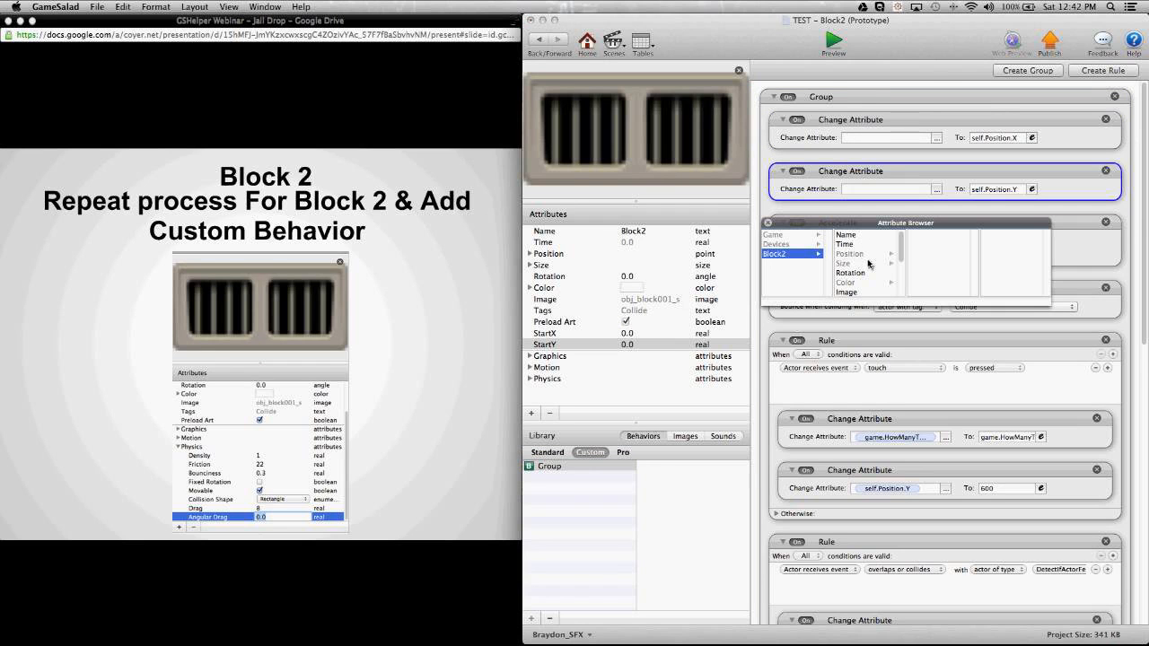
scroll(864, 262, "down", 3)
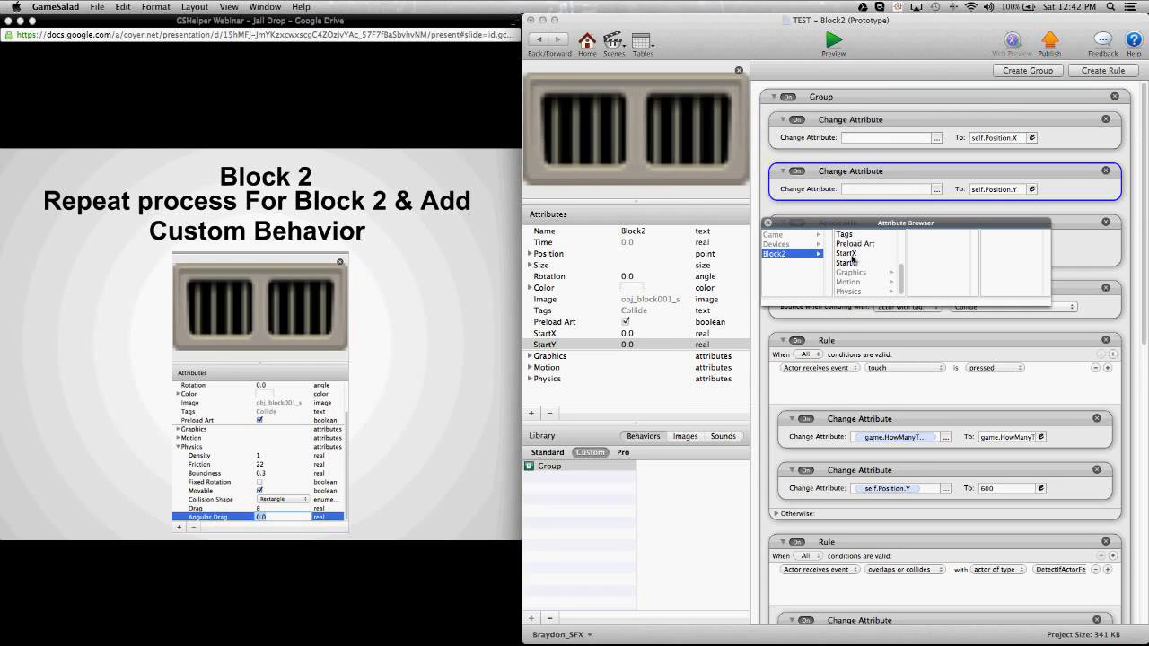
left_click(849, 255)
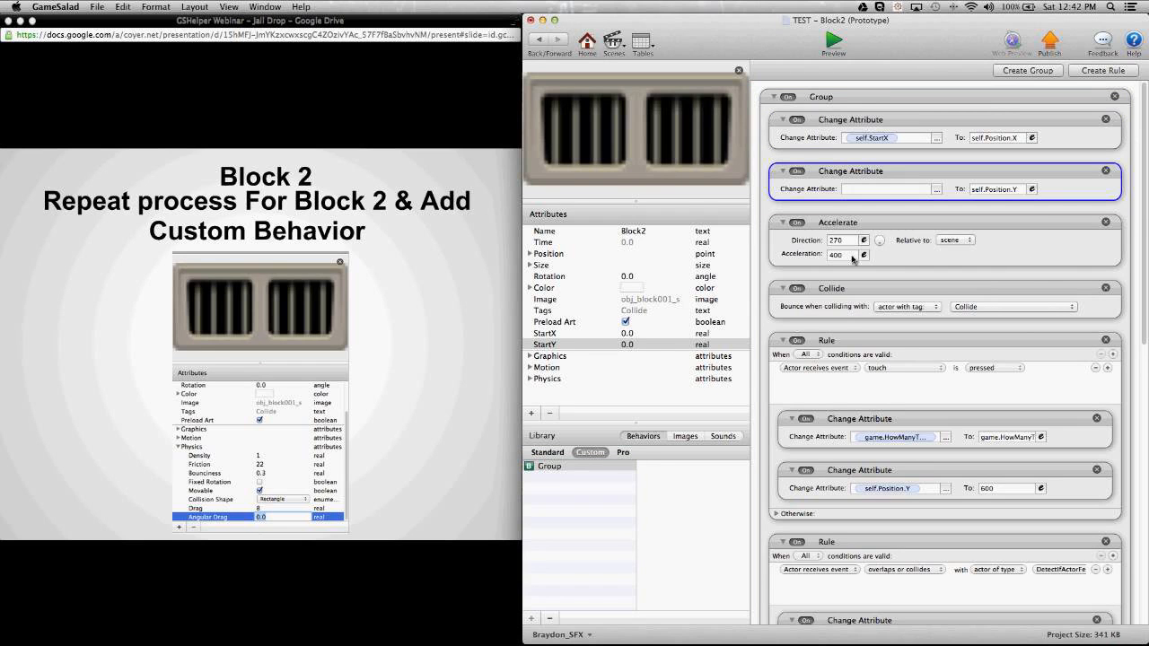
Set the target of the group's self.Position.Y Change Attribute to Block2's StartY
left_click(938, 190)
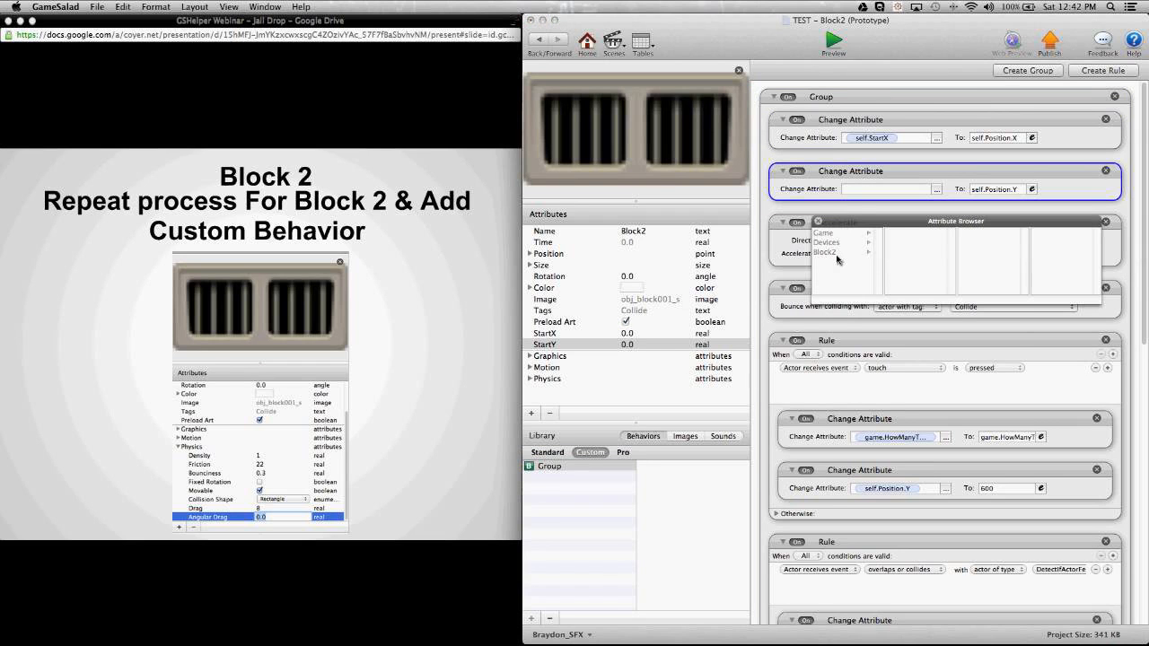
left_click(837, 254)
scroll(898, 265, "down", 3)
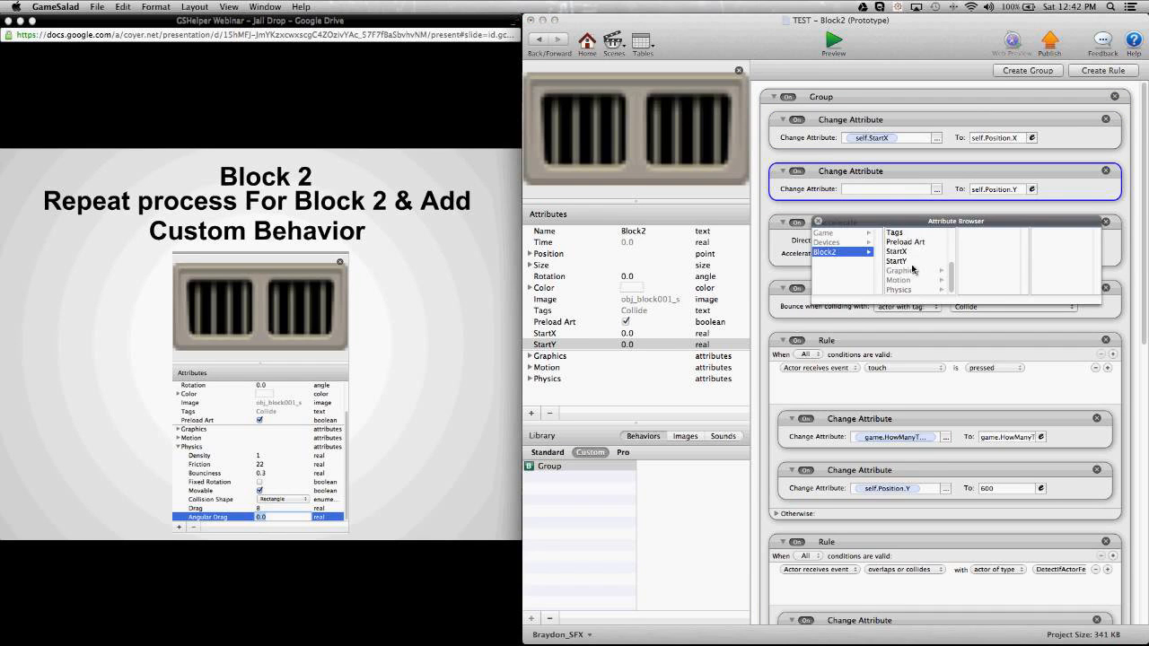
left_click(898, 262)
left_click(900, 262)
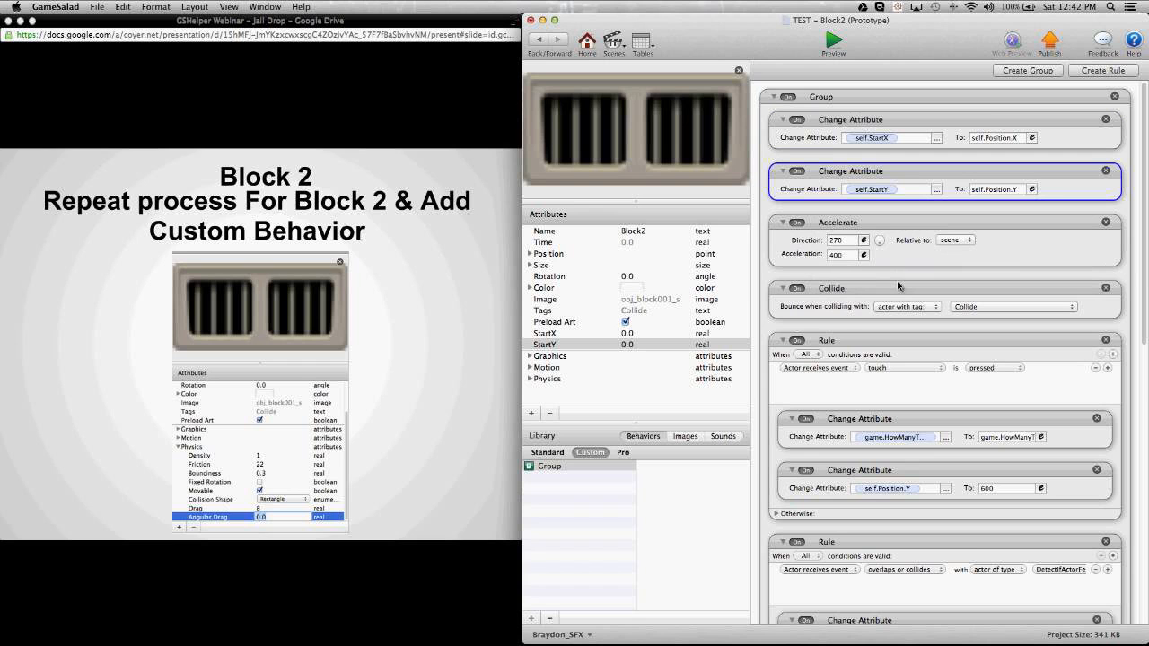
Collapse the Accelerate and Collide behaviors and the touch and DetectIfActorFell collision rules in Block2's group
left_click(783, 340)
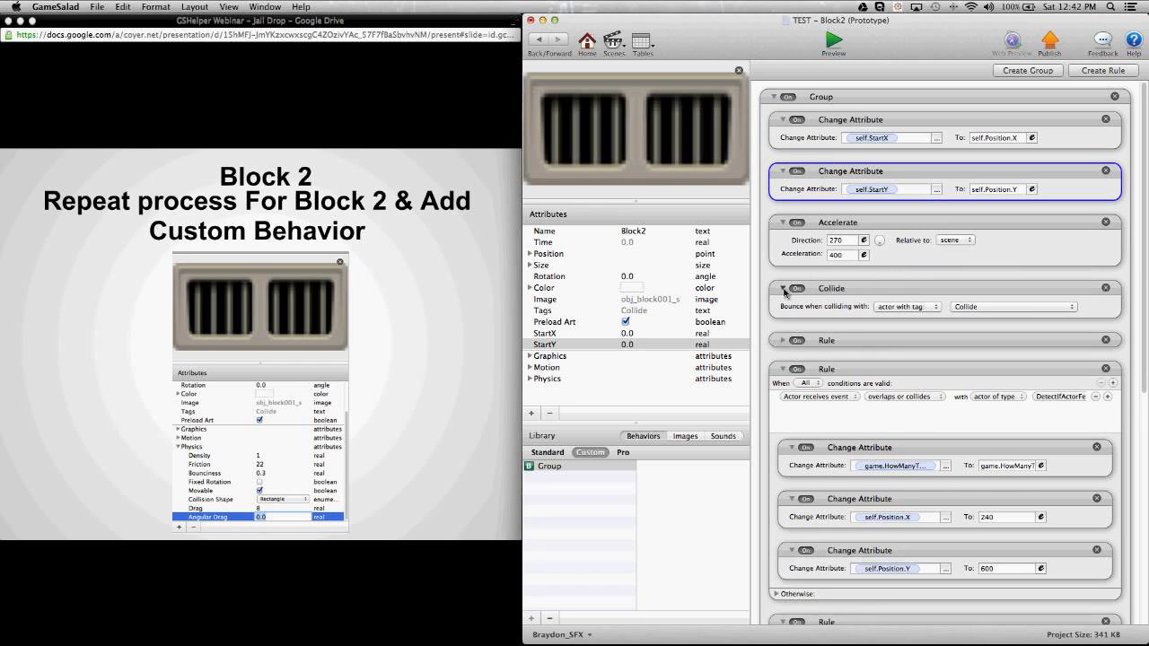
left_click(784, 288)
left_click(783, 221)
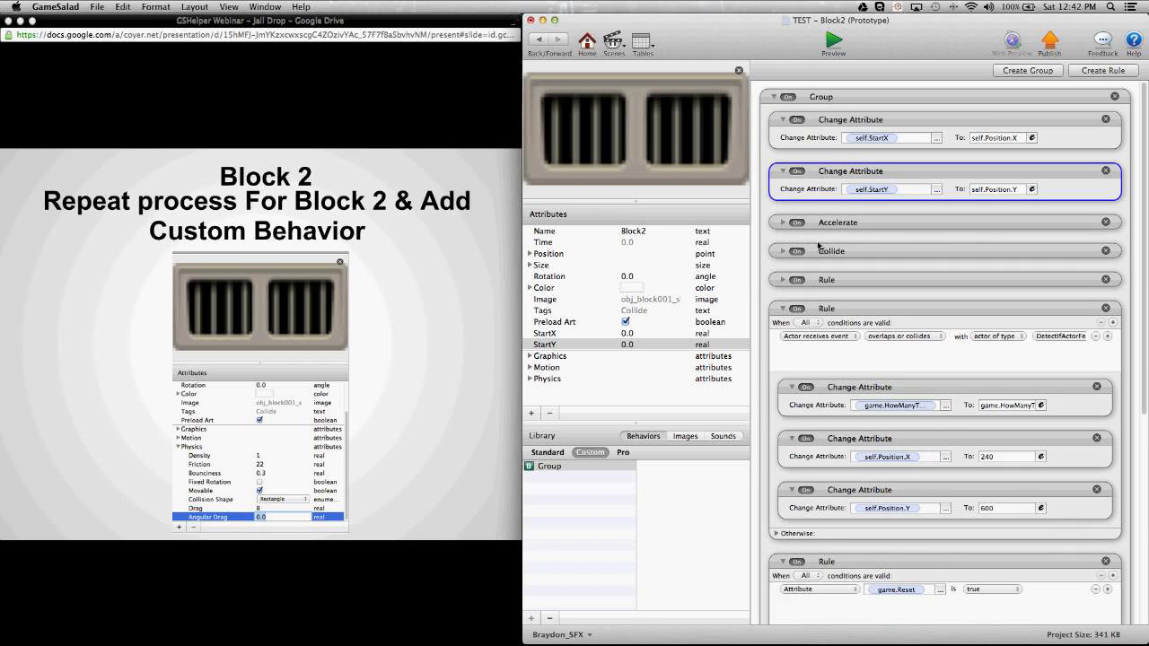
left_click(783, 309)
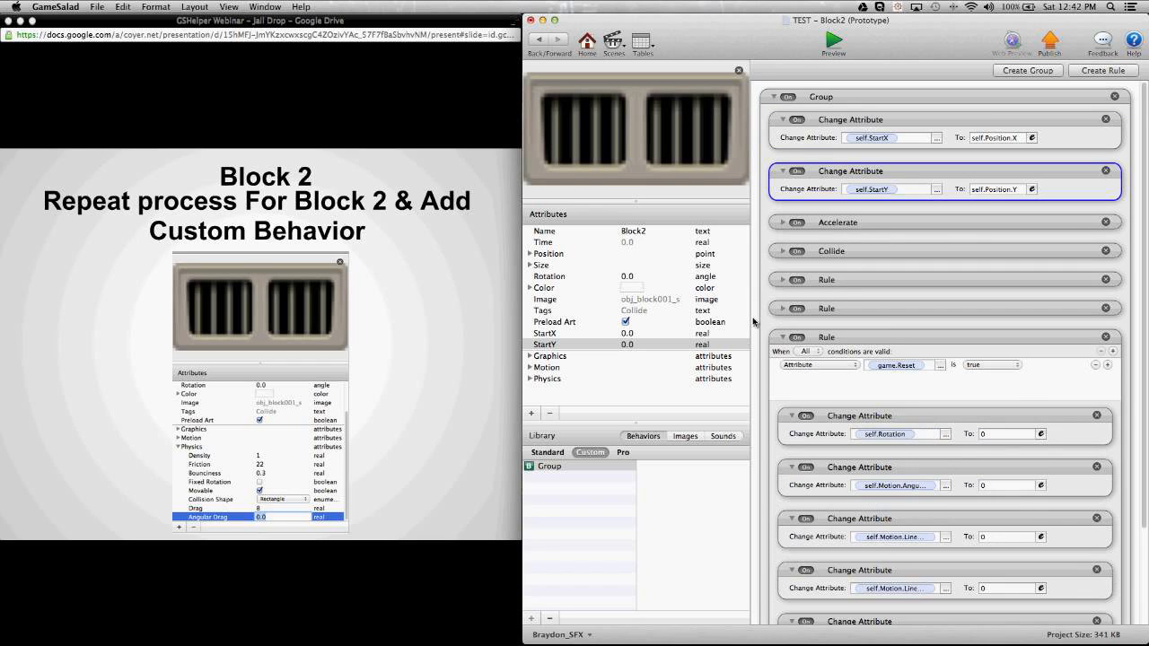
Set the self.Position.X Change Attribute in the game.Reset rule to self.StartX
scroll(808, 323, "down", 3)
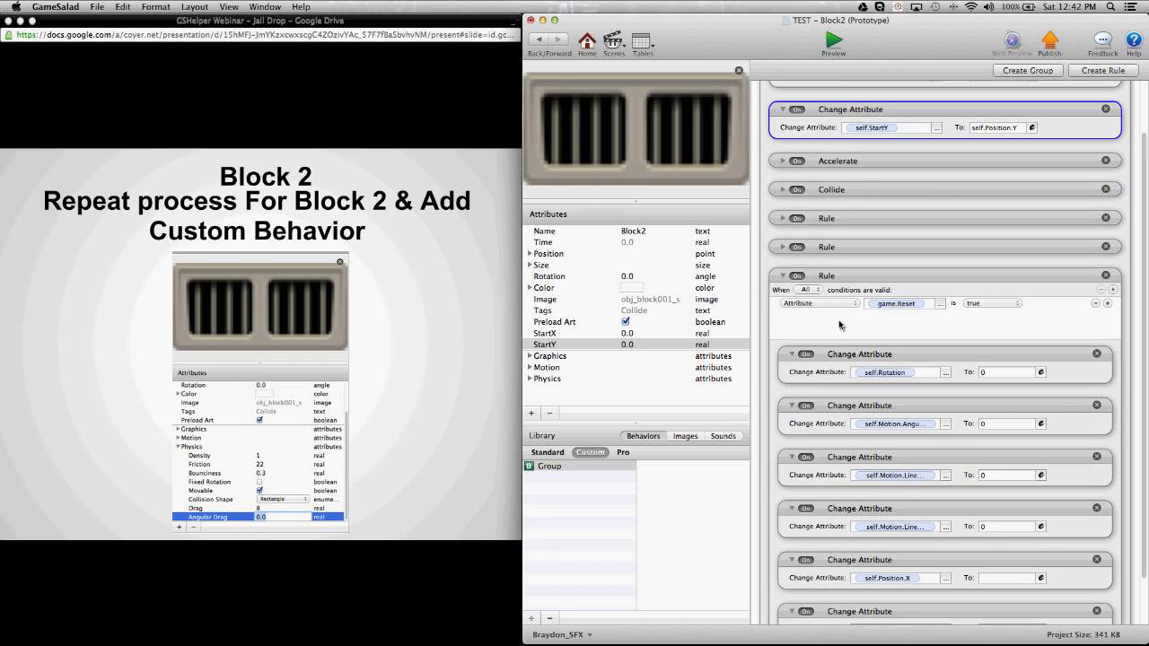
scroll(835, 328, "down", 3)
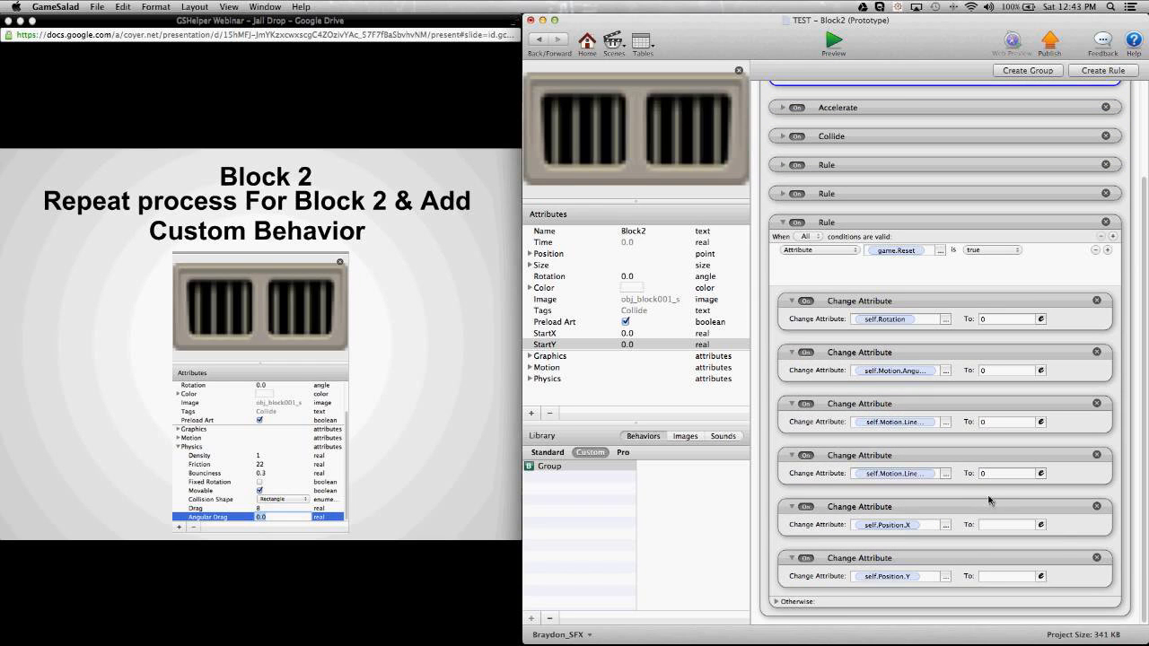
left_click(1041, 525)
left_click_drag(1033, 511, 954, 397)
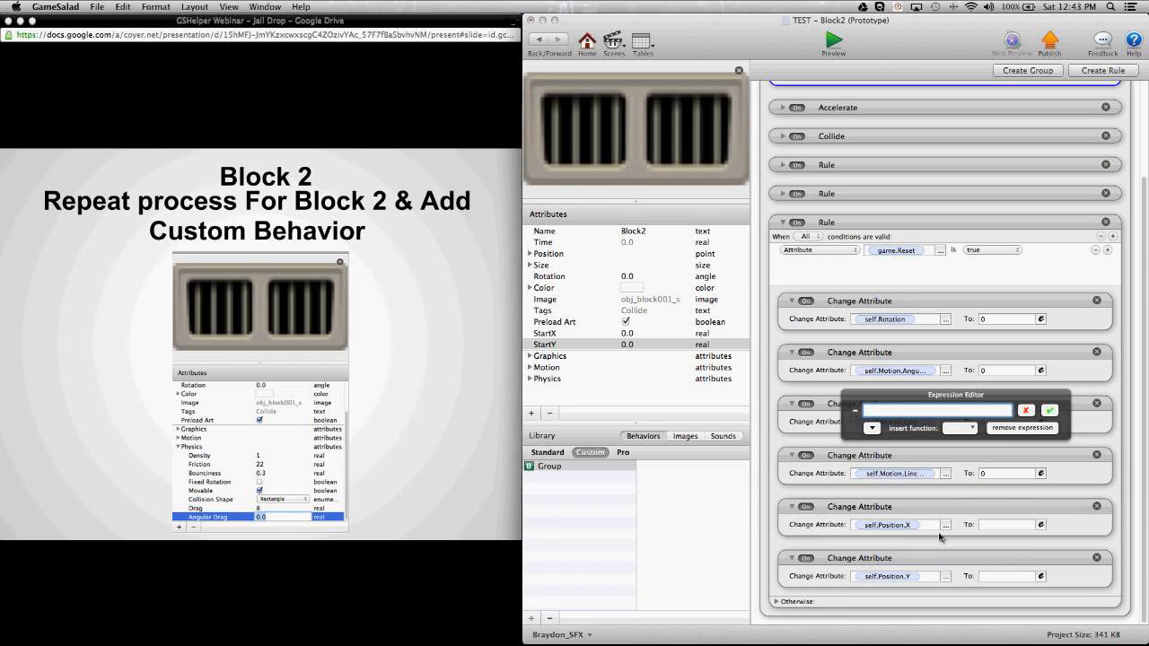
left_click(872, 428)
left_click(884, 467)
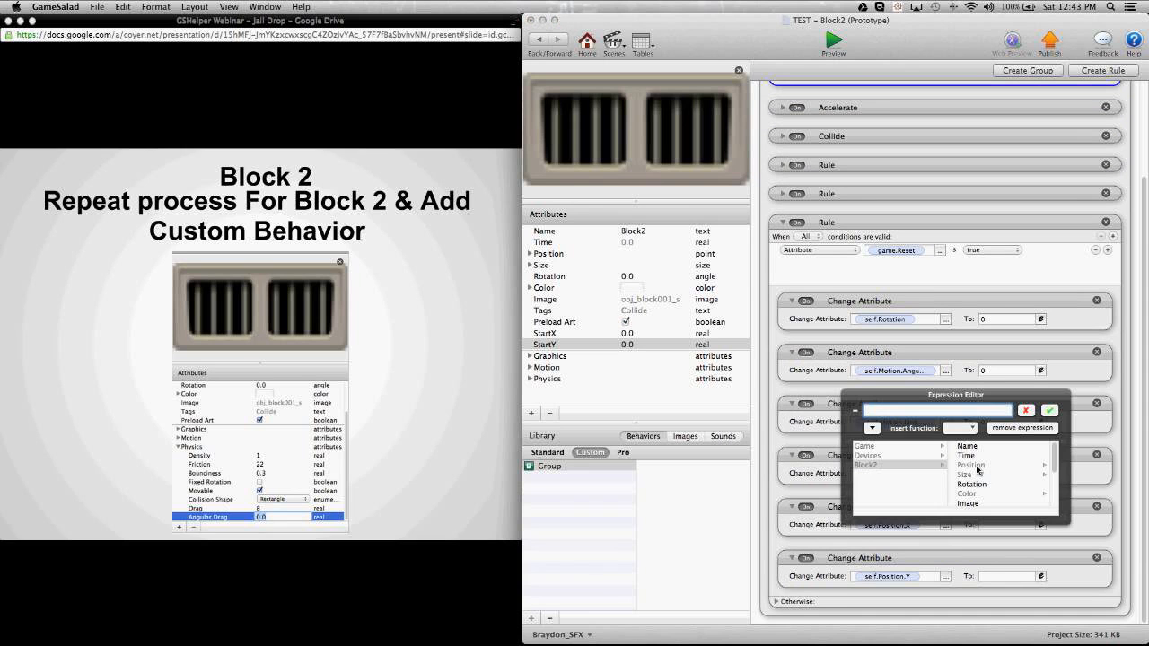
scroll(977, 471, "down", 3)
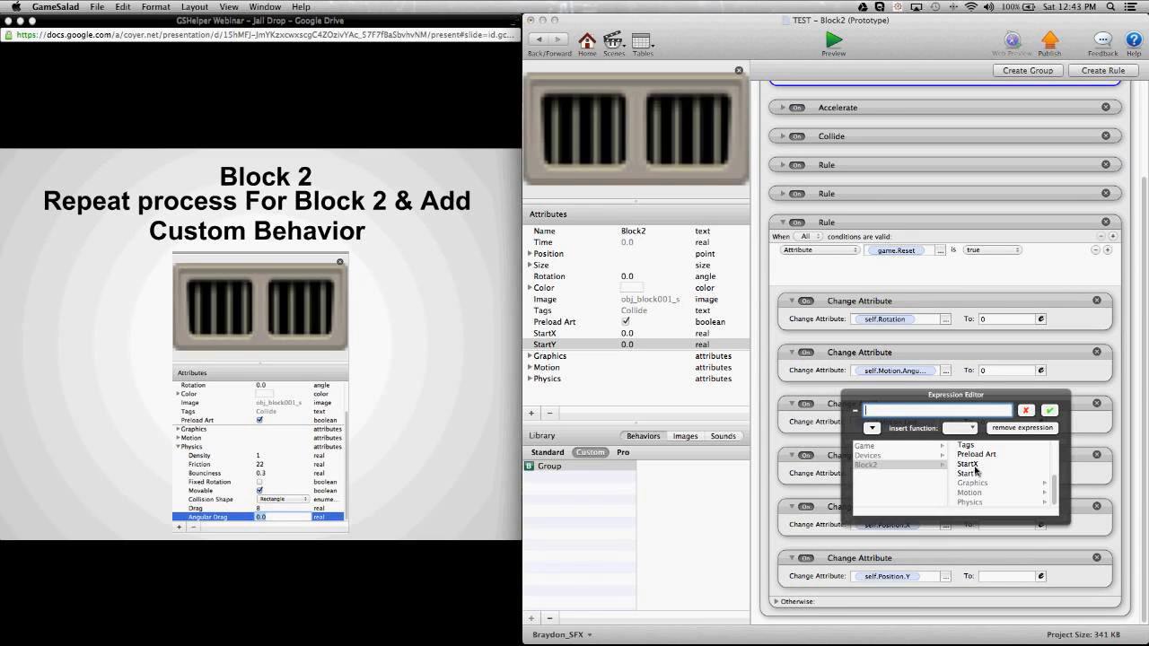
left_click(977, 464)
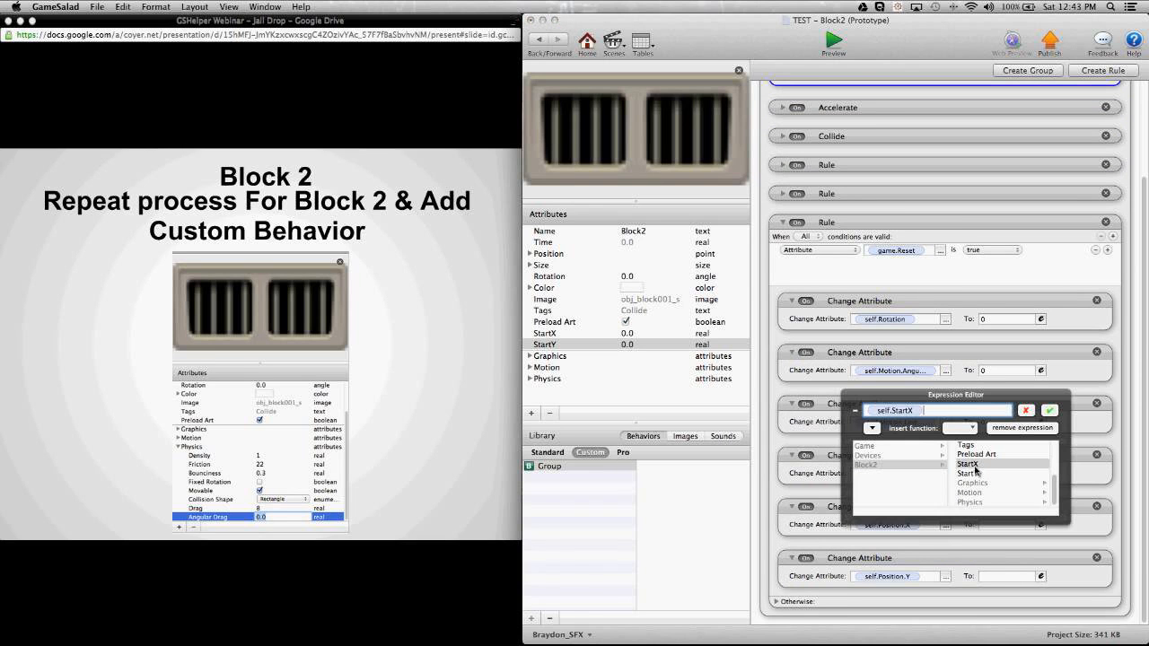
left_click(1050, 412)
Set the self.Position.Y Change Attribute in the game.Reset rule to self.StartY
left_click(1040, 576)
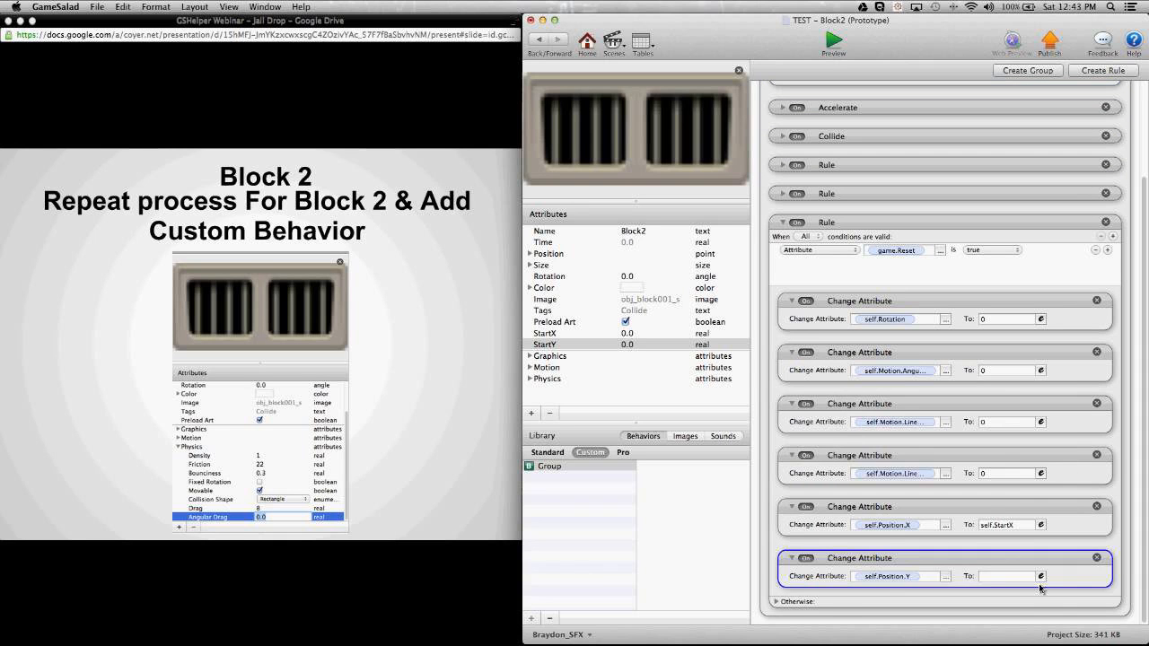
left_click_drag(998, 555, 856, 377)
left_click(798, 405)
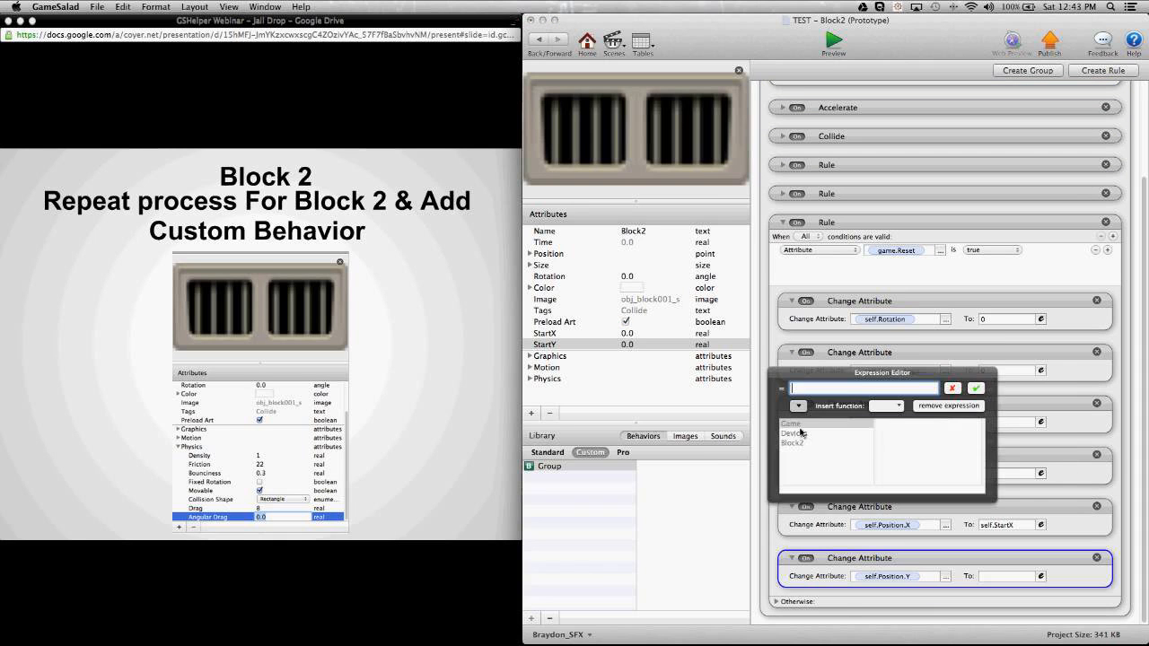
left_click(792, 442)
scroll(925, 449, "down", 5)
left_click(893, 452)
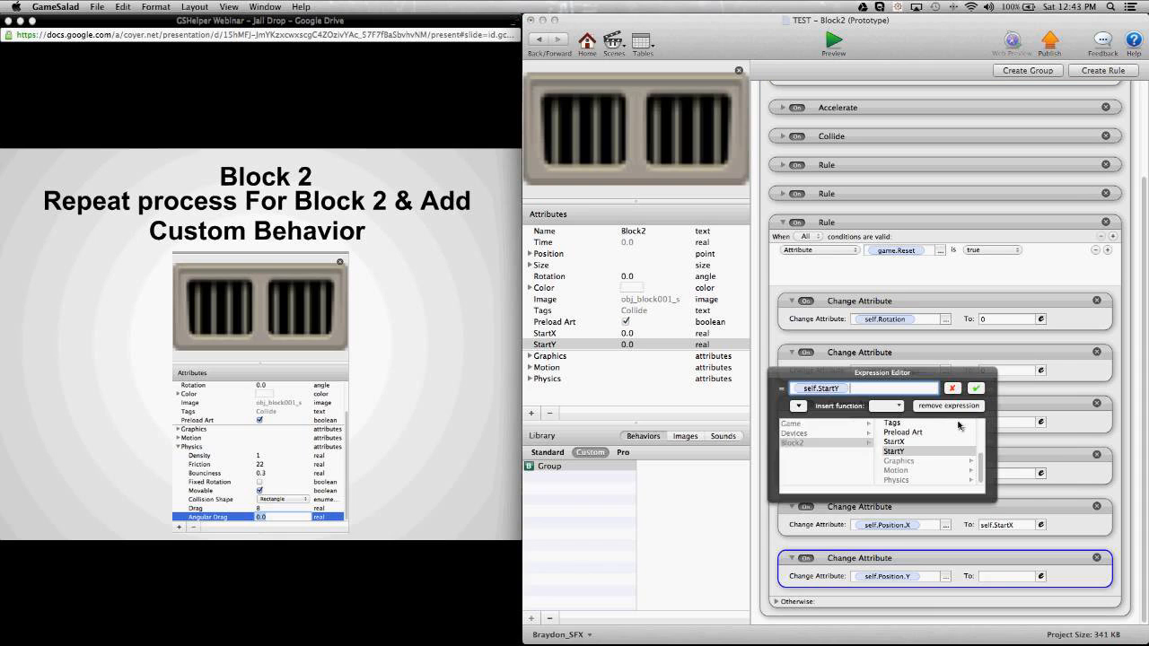
left_click(973, 391)
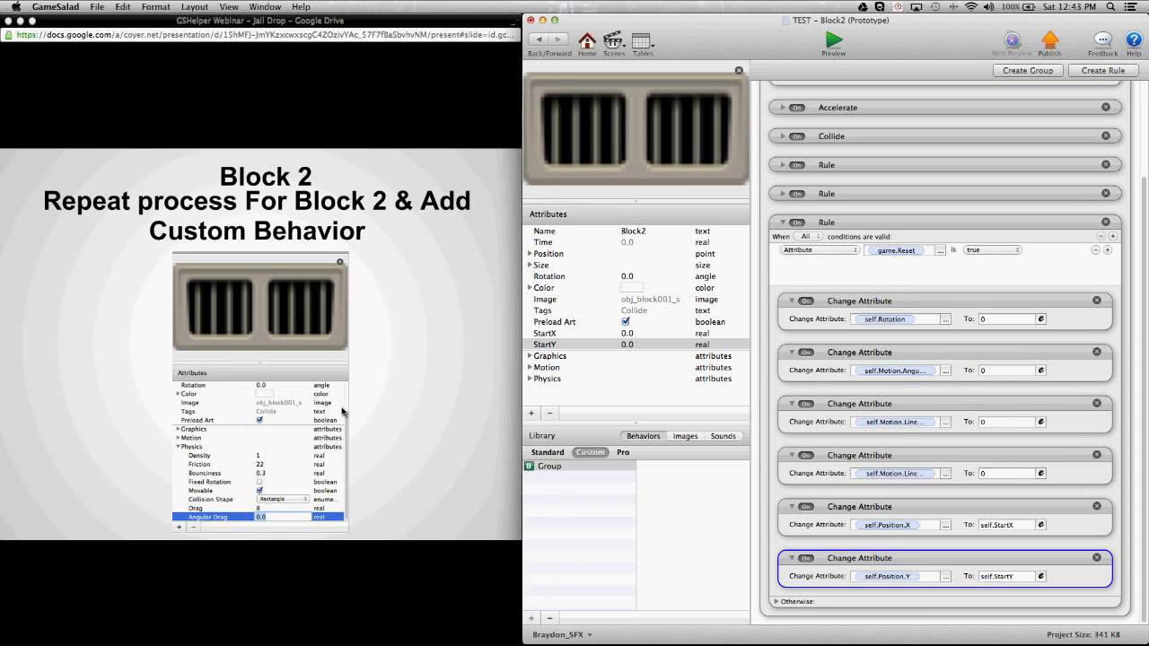
Switch to the Chrome presentation, look over the Main Character slides, and go back to the Block 1 slide showing the Reset rule
left_click(342, 411)
left_click(343, 412)
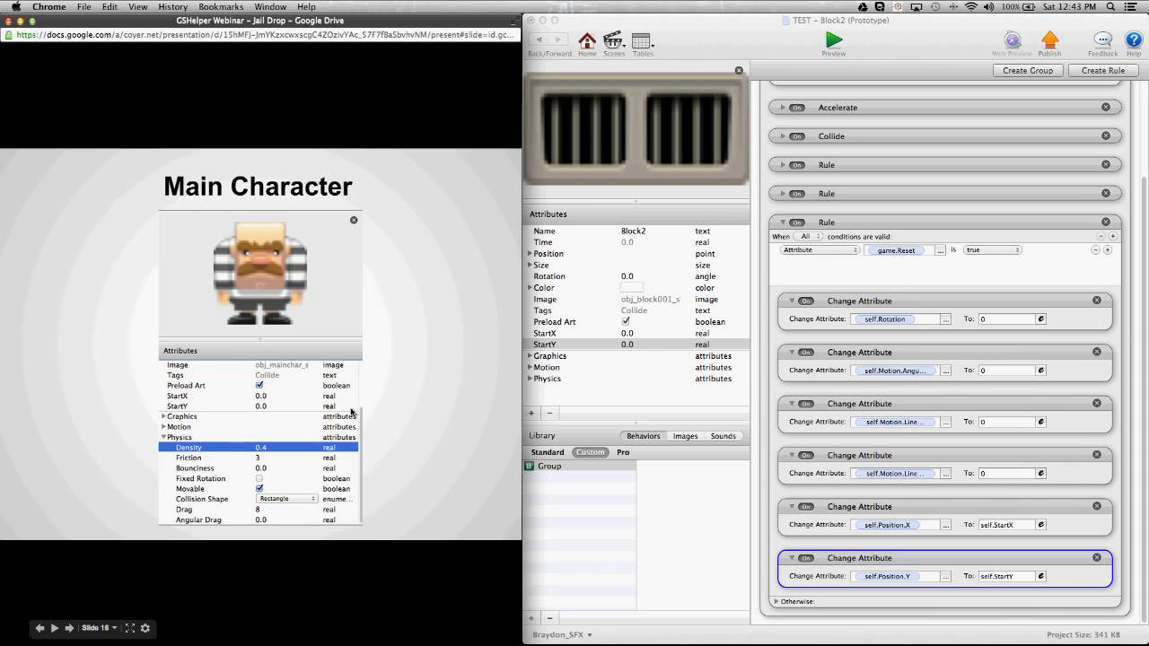
left_click(751, 63)
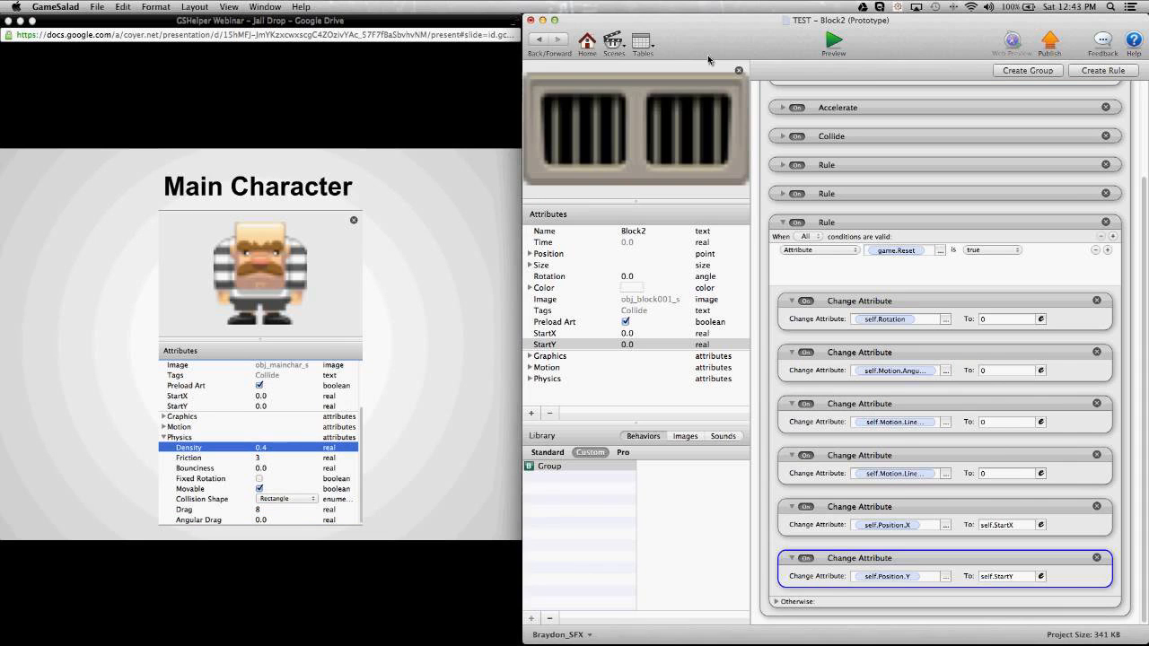
left_click(333, 175)
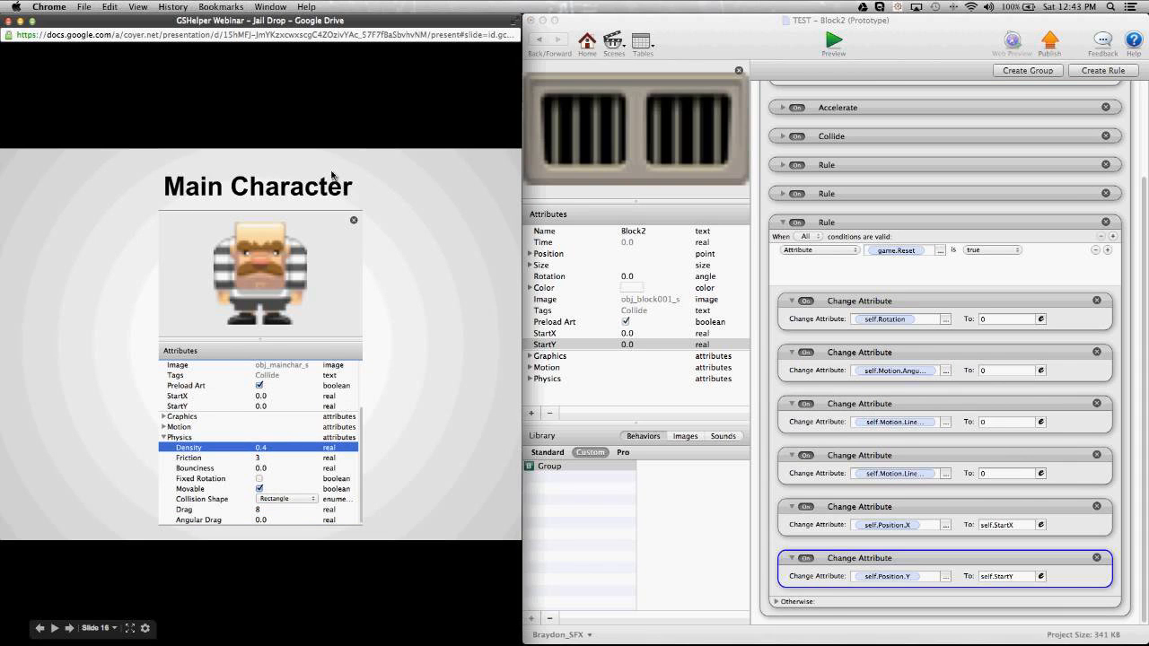
left_click(332, 175)
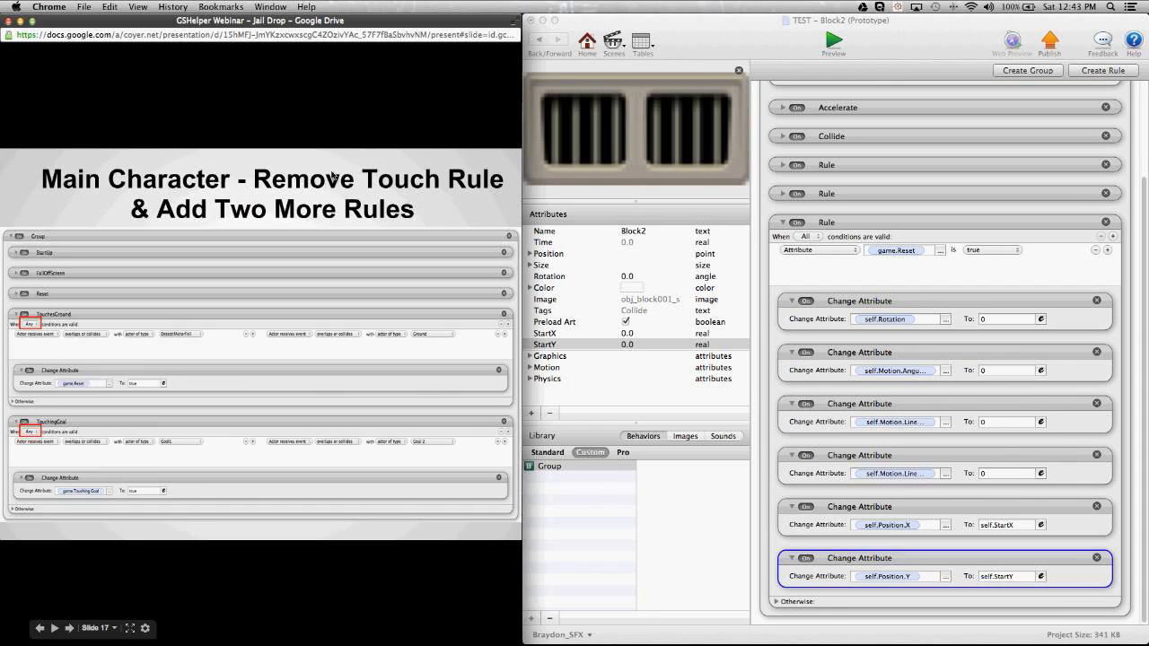
key("Left")
key("Left")
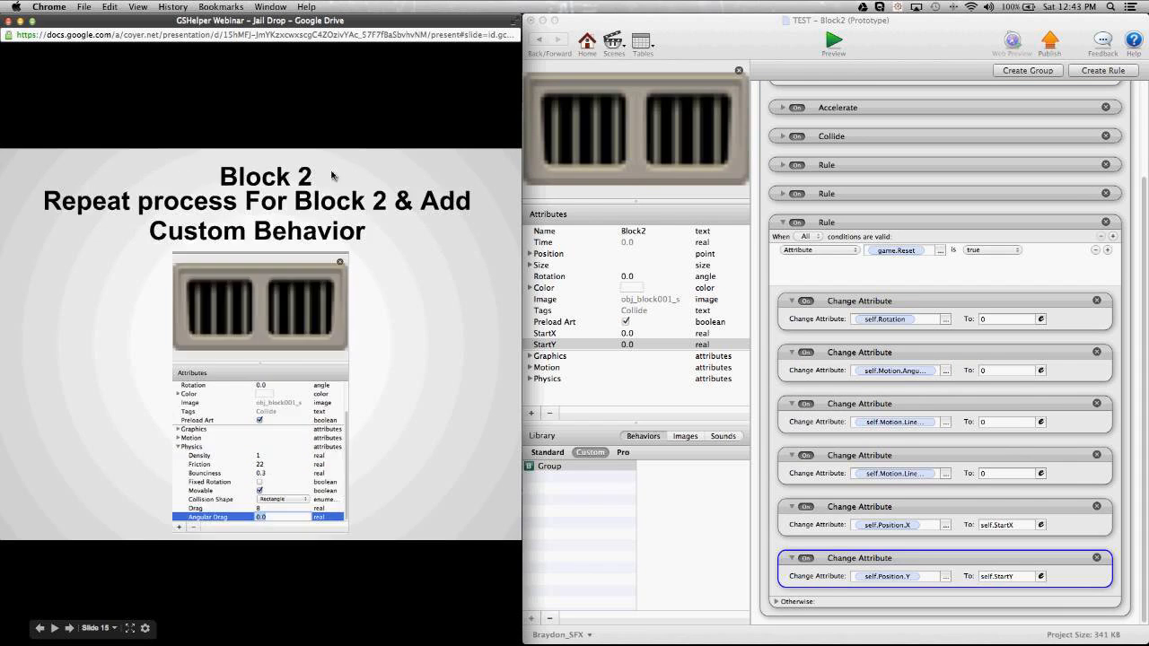
key("Left")
key("Left")
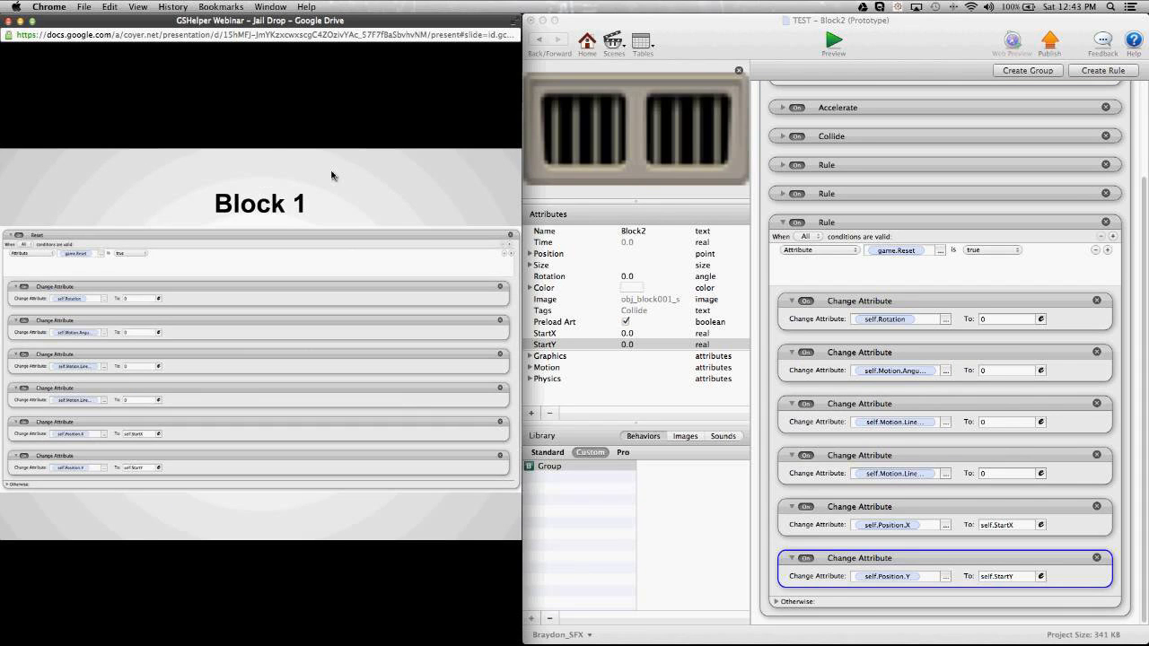
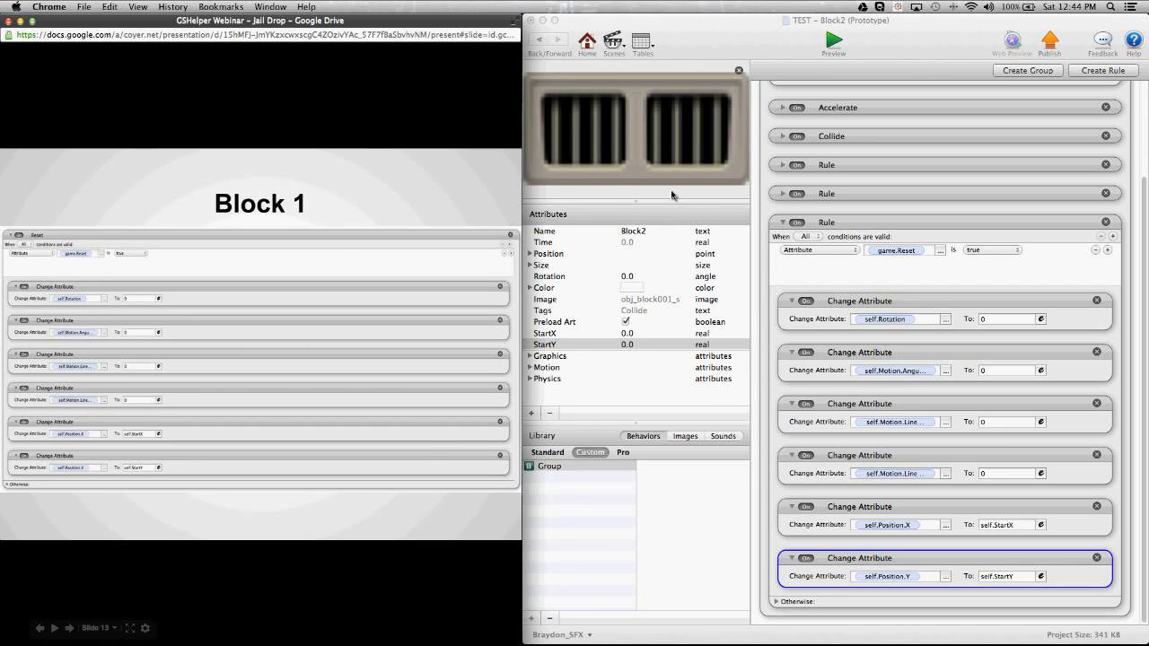
Switch to GameSalad, collapse and delete Block2's Group, and remove the actor's StartX and StartY attributes
left_click(756, 133)
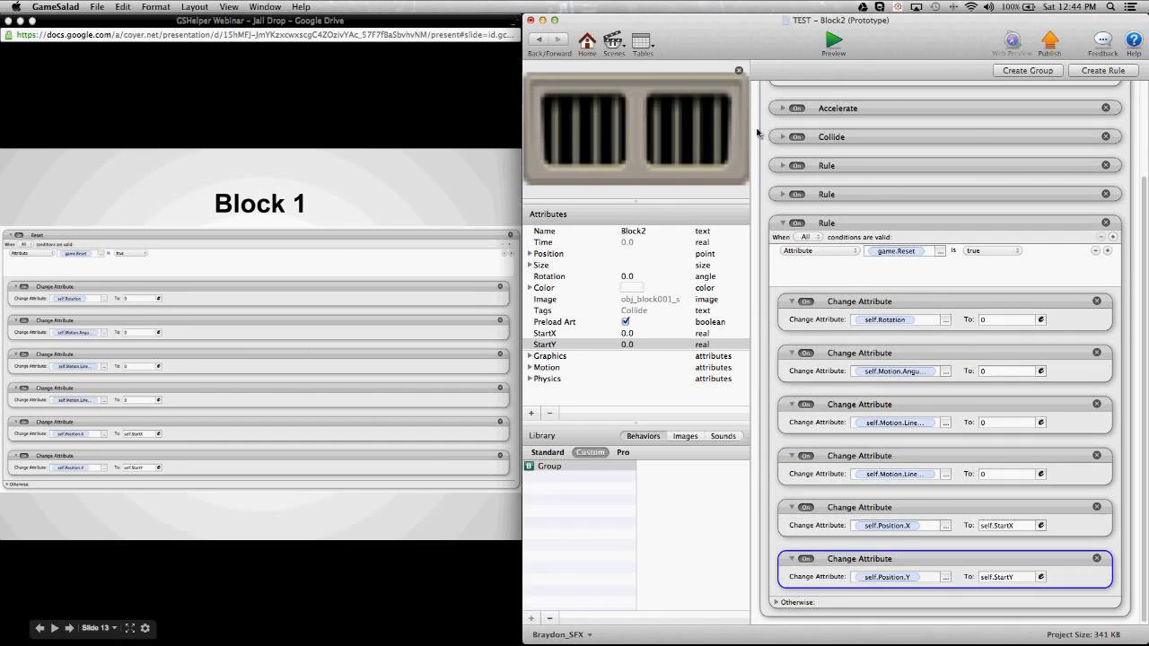
scroll(757, 133, "up", 5)
left_click(774, 97)
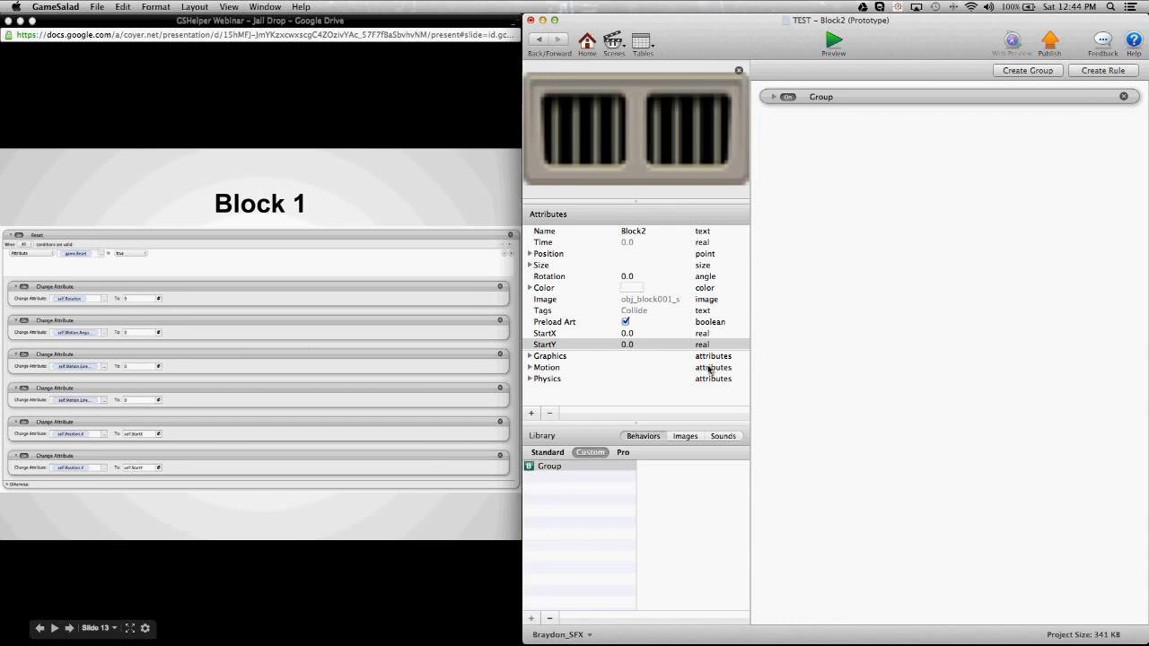
left_click(1124, 97)
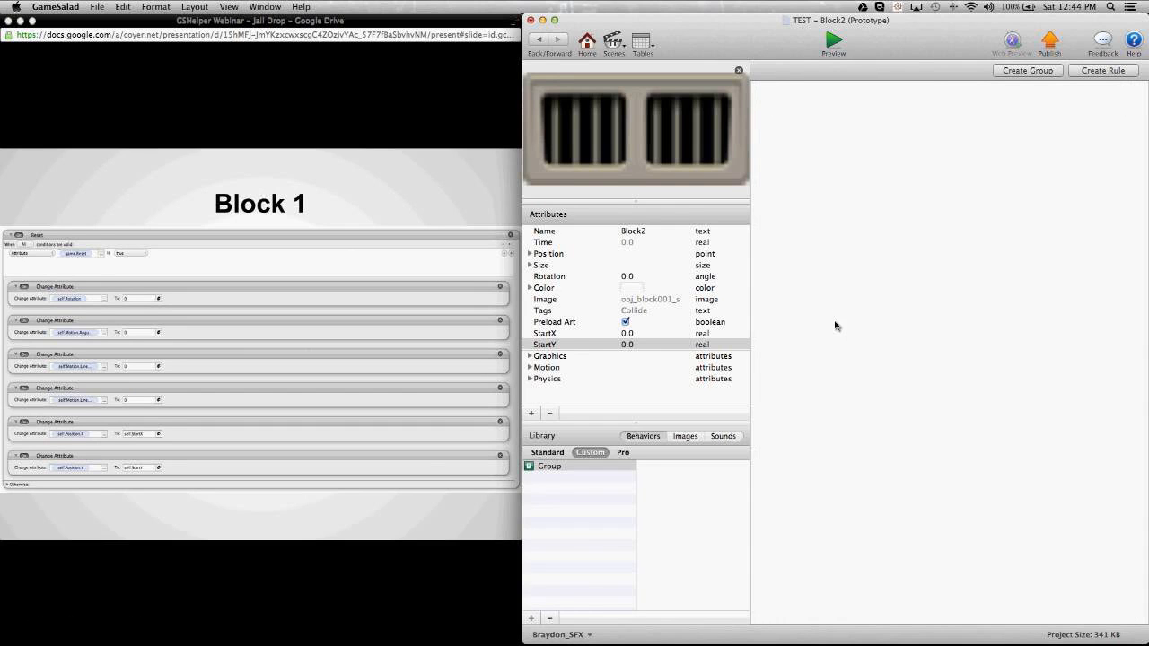
left_click(549, 334)
left_click(550, 413)
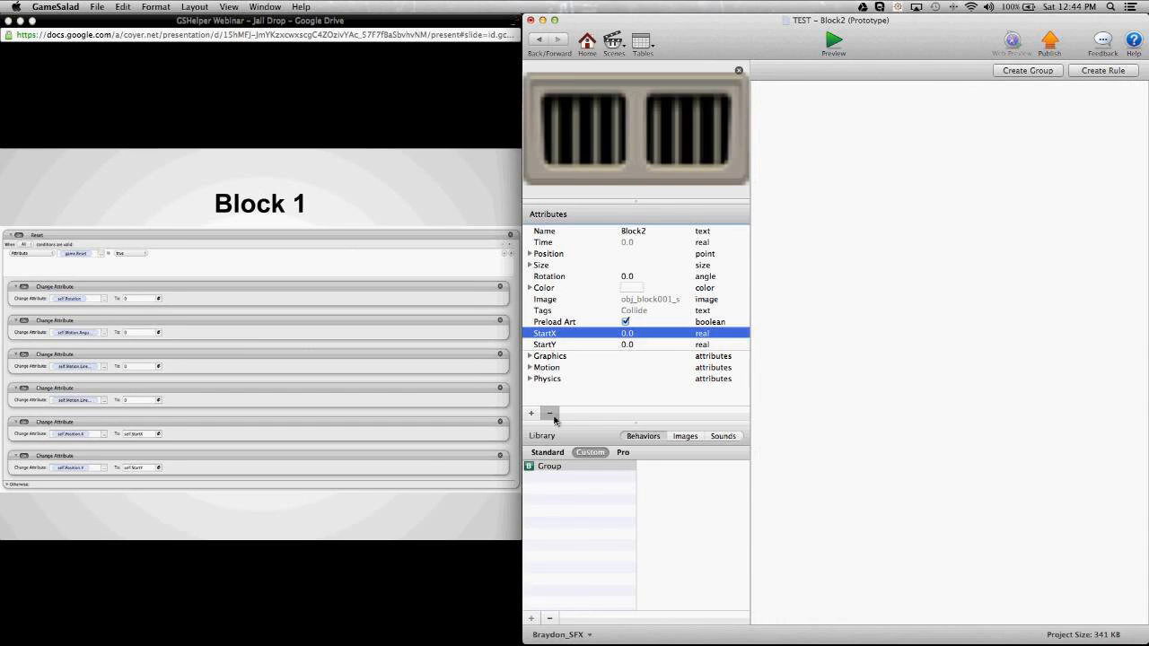
left_click(547, 334)
left_click(549, 413)
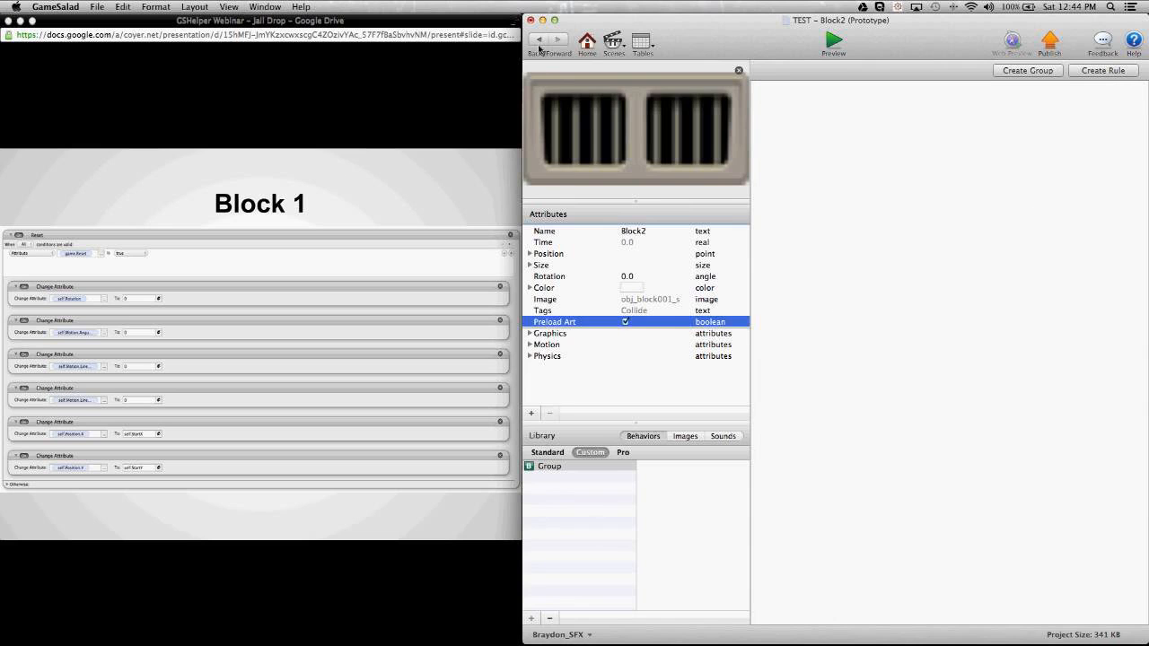
Reopen Block2 from the Level1 scene and check its Physics attributes against the Block 2 slide in Chrome
left_click(540, 46)
left_click(575, 236)
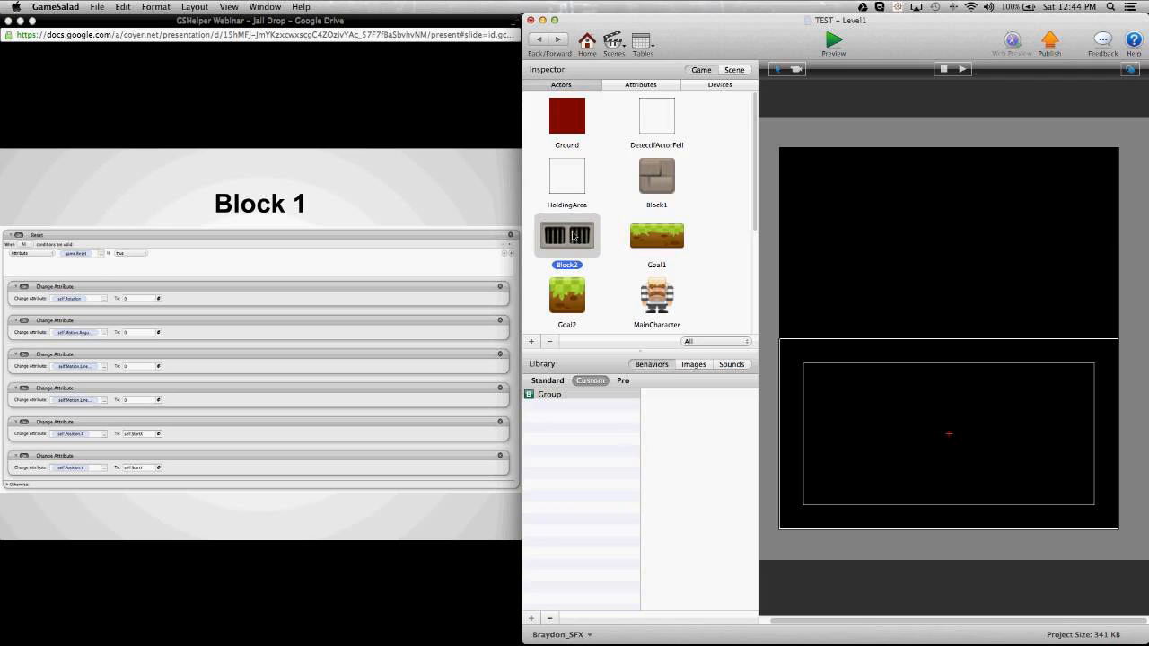
double_click(574, 236)
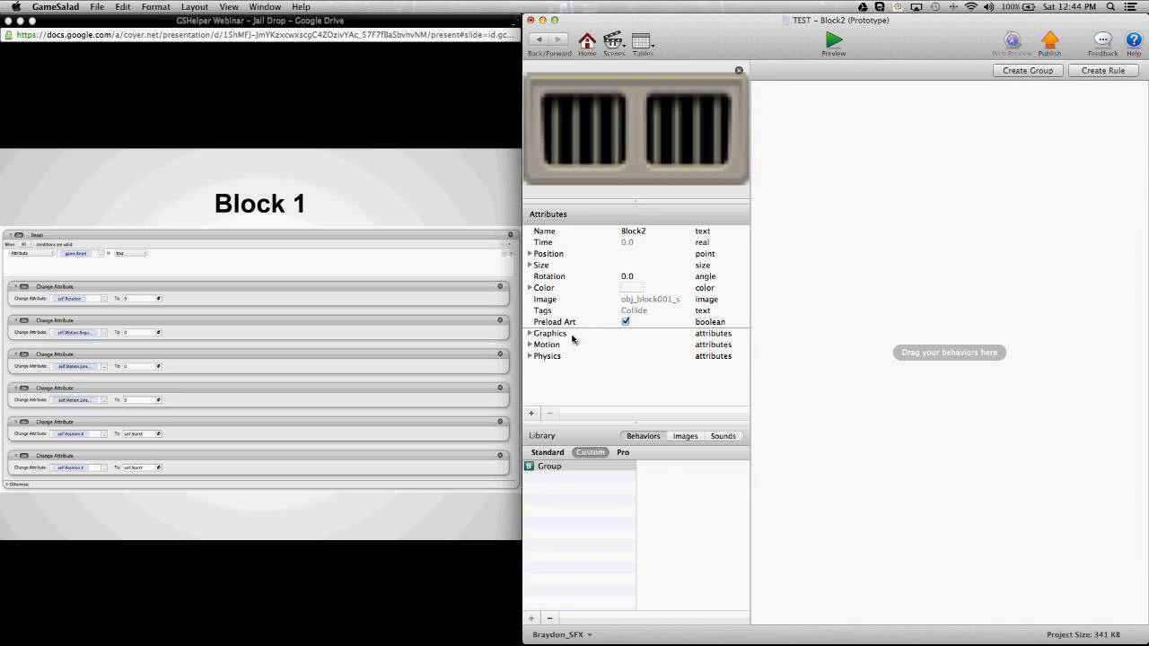
left_click(530, 356)
scroll(677, 347, "down", 2)
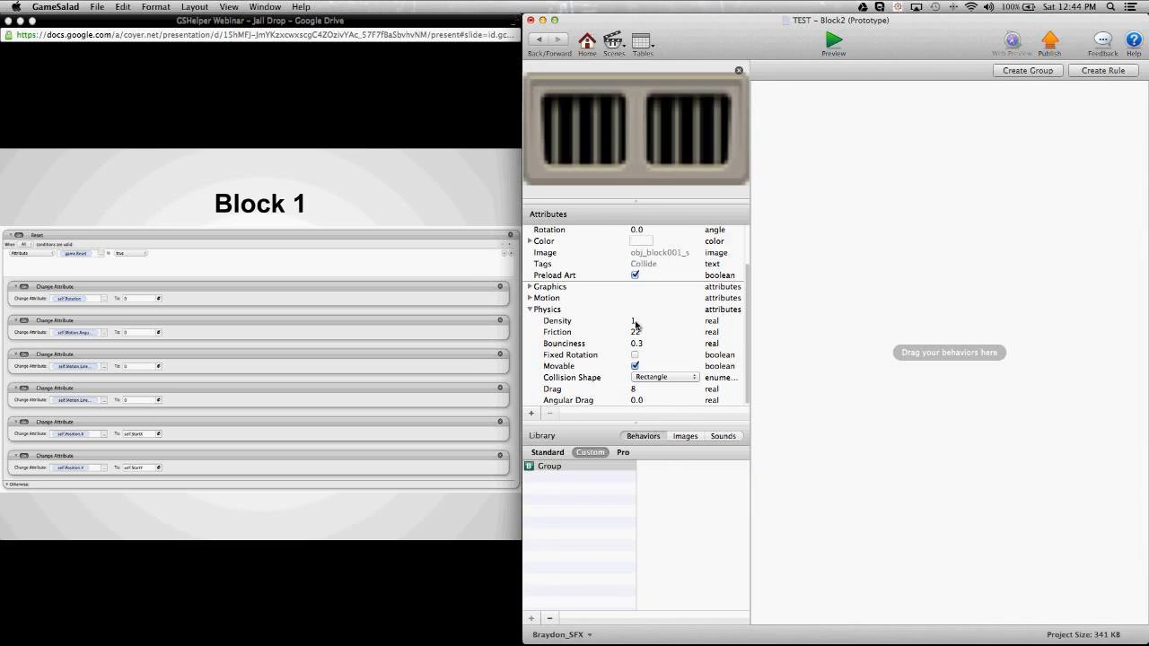
left_click(363, 310)
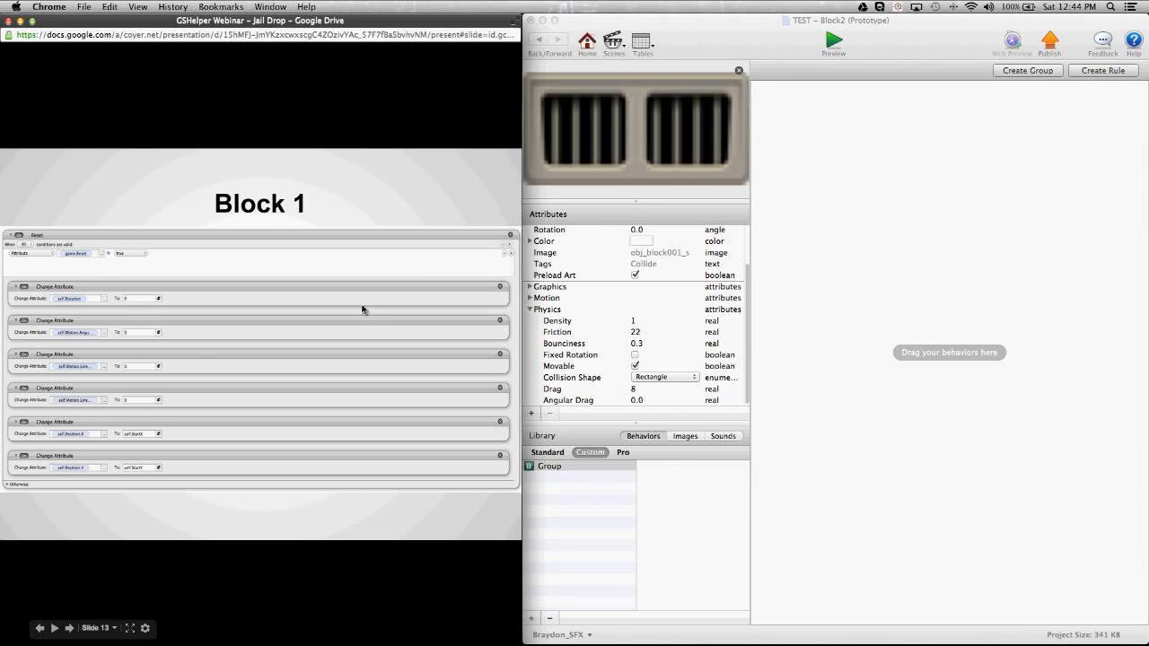
left_click(363, 310)
left_click(364, 310)
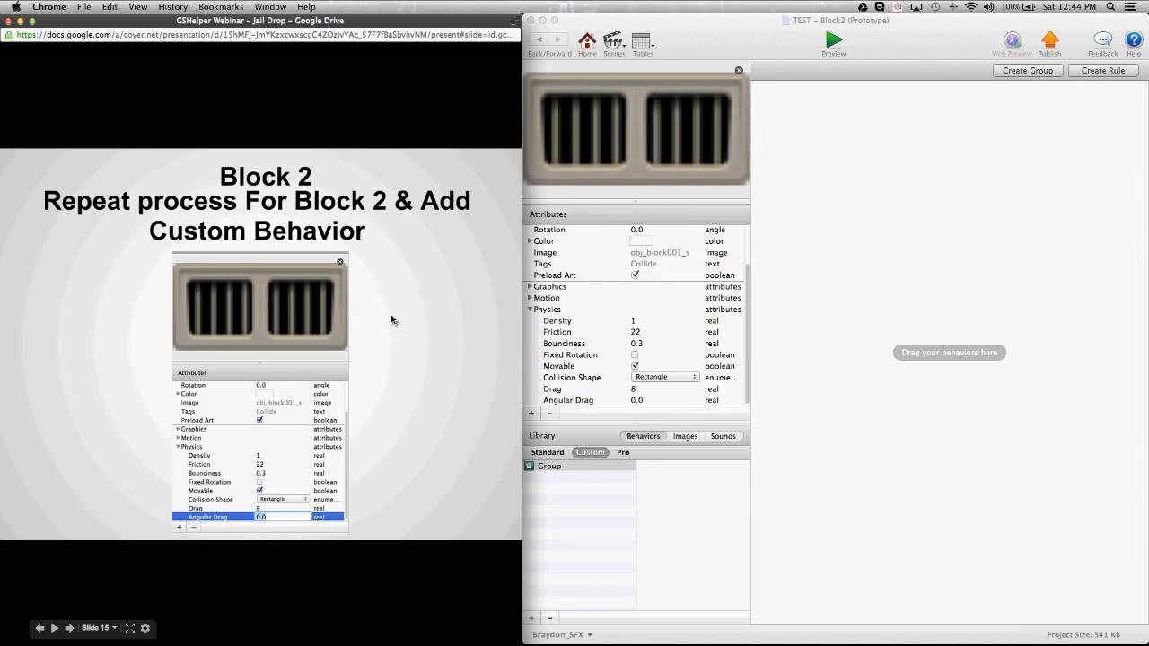
left_click(792, 319)
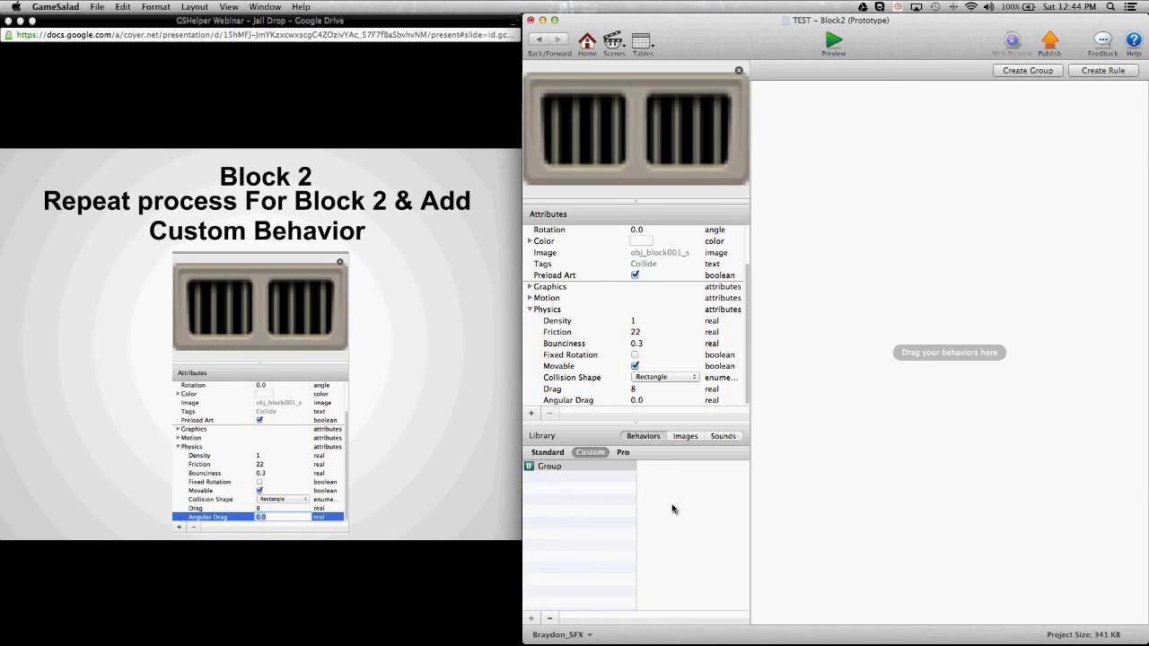
left_click(607, 466)
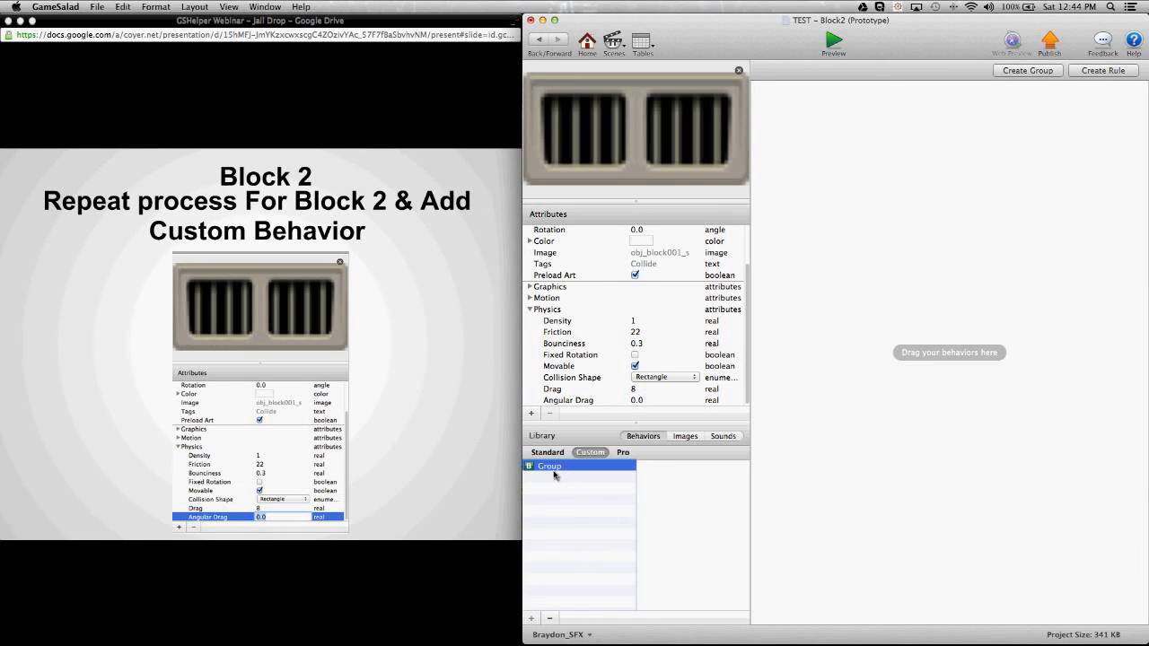
Add two new attributes of type real to Block2
left_click(531, 415)
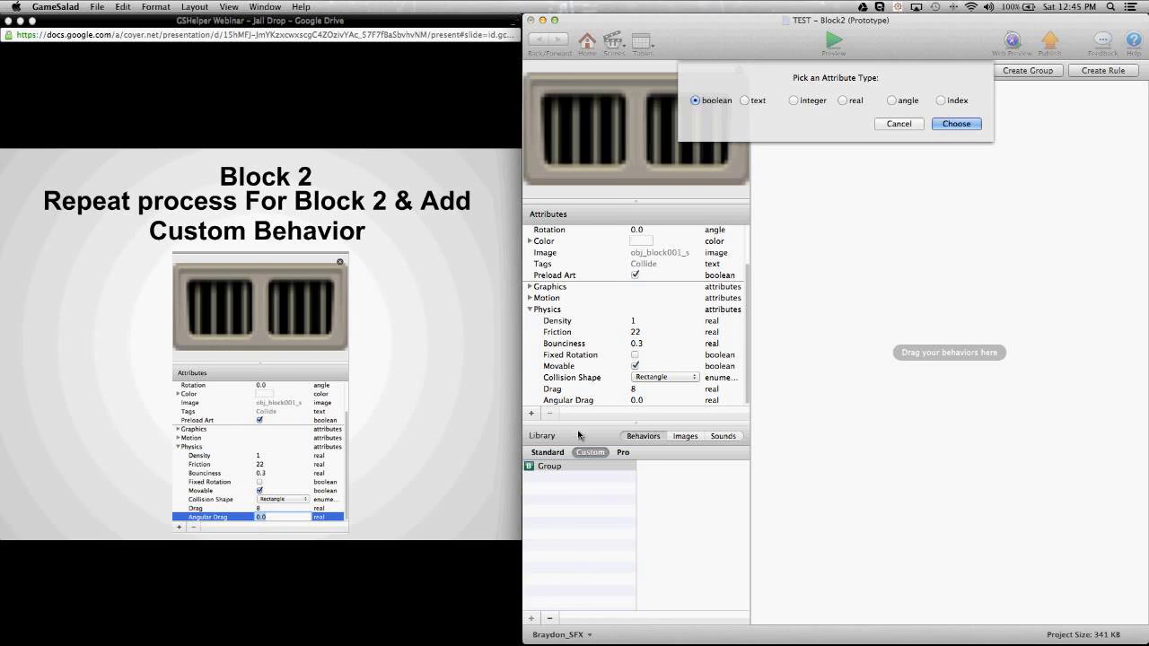
left_click(846, 101)
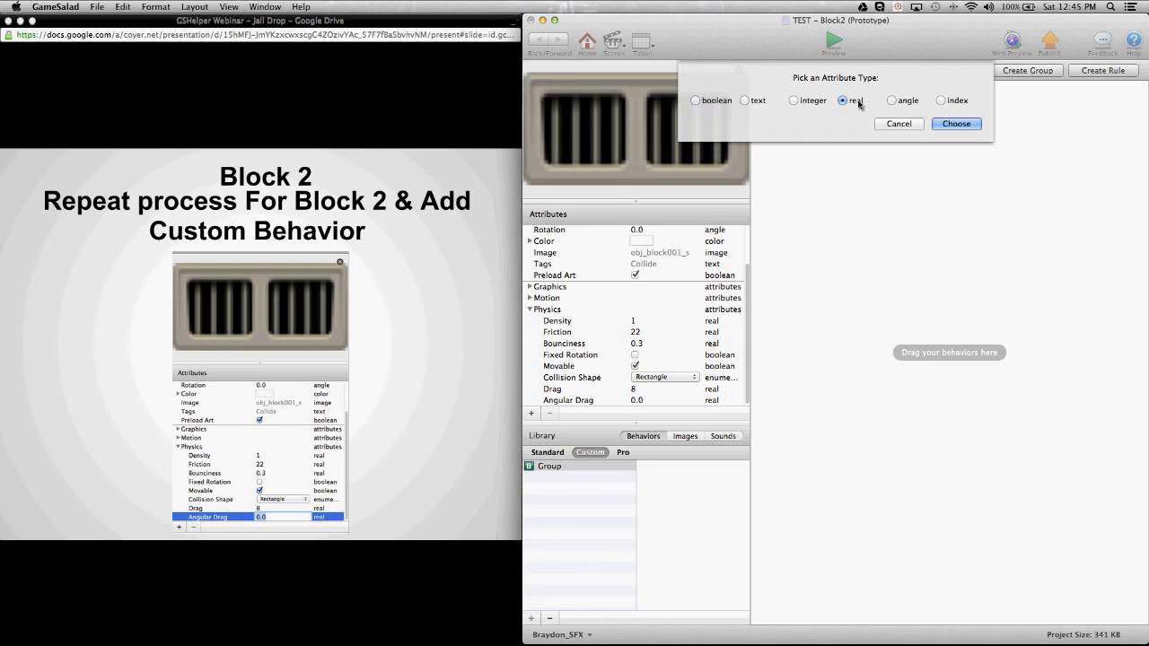
left_click(954, 124)
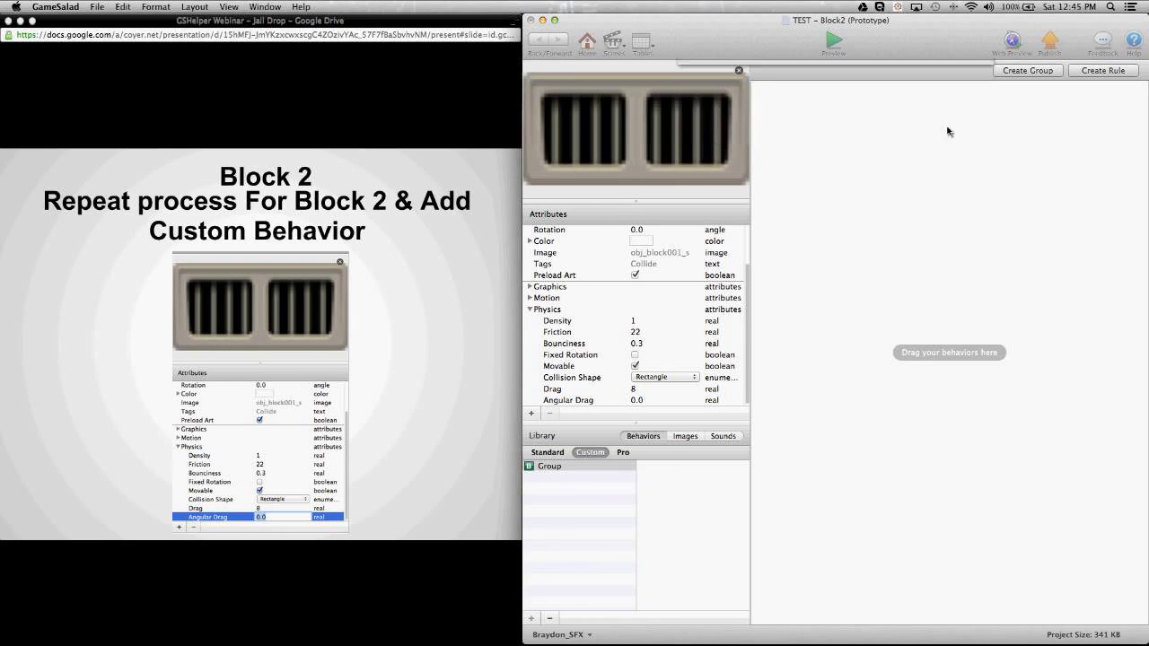
left_click(531, 414)
left_click(948, 133)
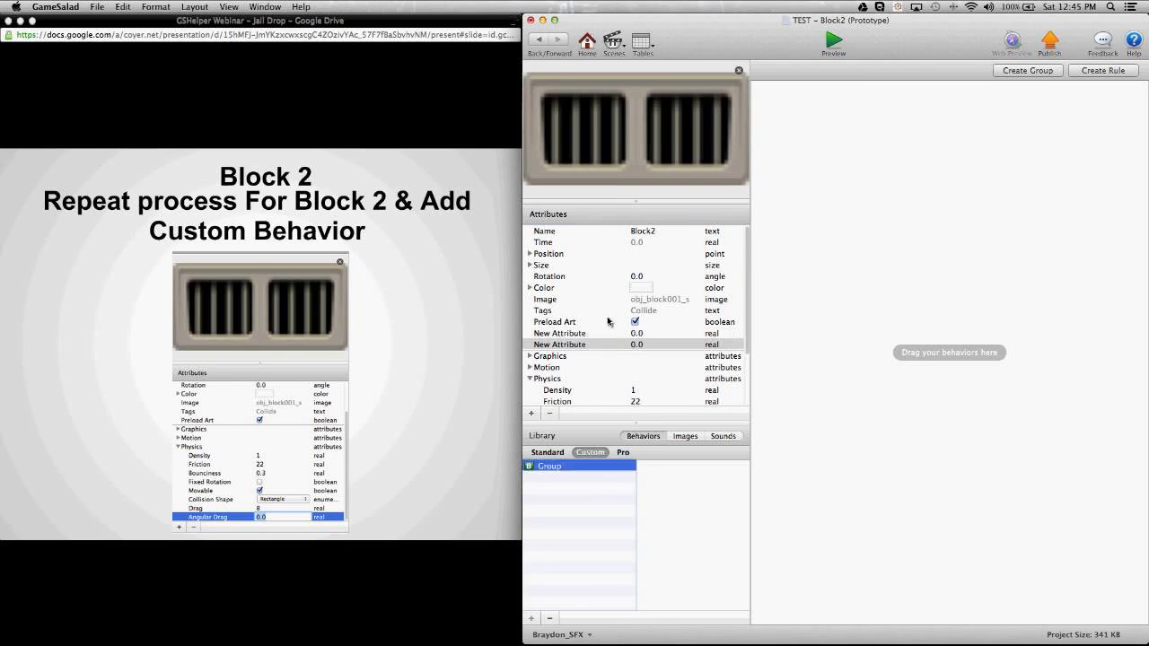
Rename the first of Block2's two new attributes to StartX
double_click(575, 334)
type("StartX")
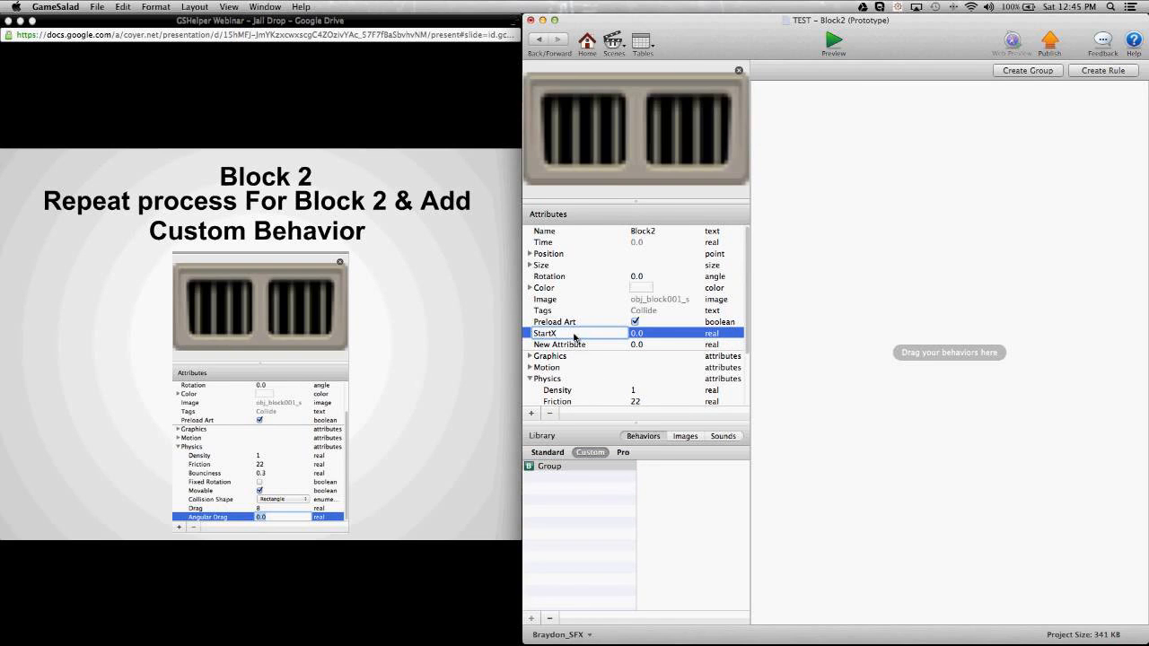
key("Tab")
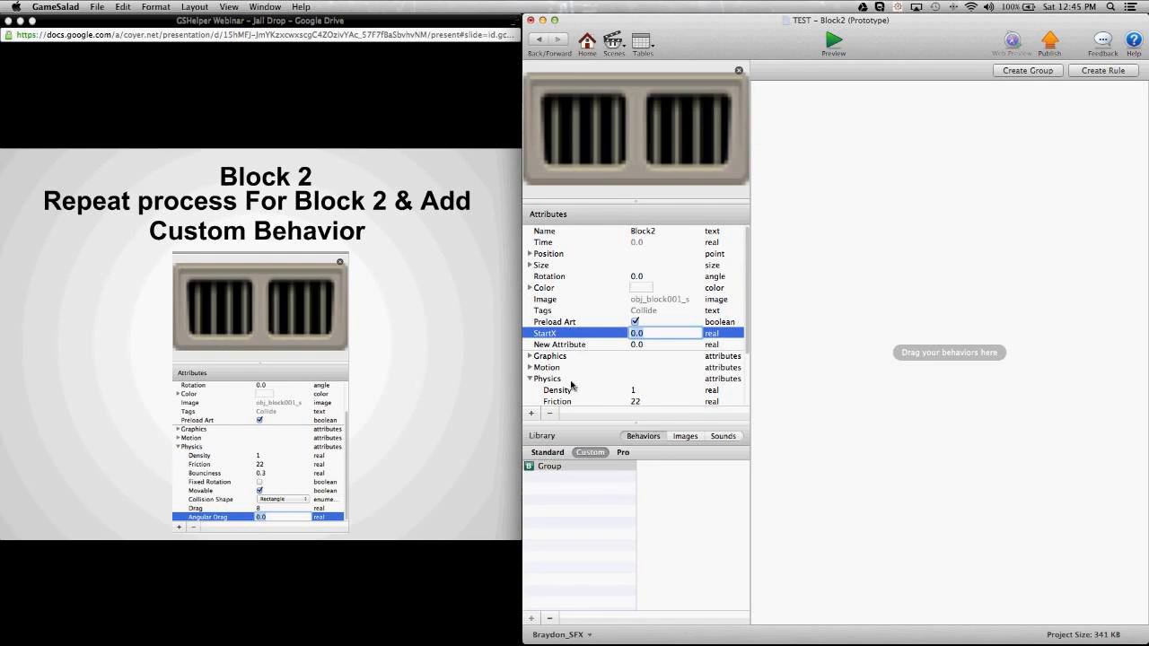
Rename Block2's remaining new attribute to StartY
double_click(571, 344)
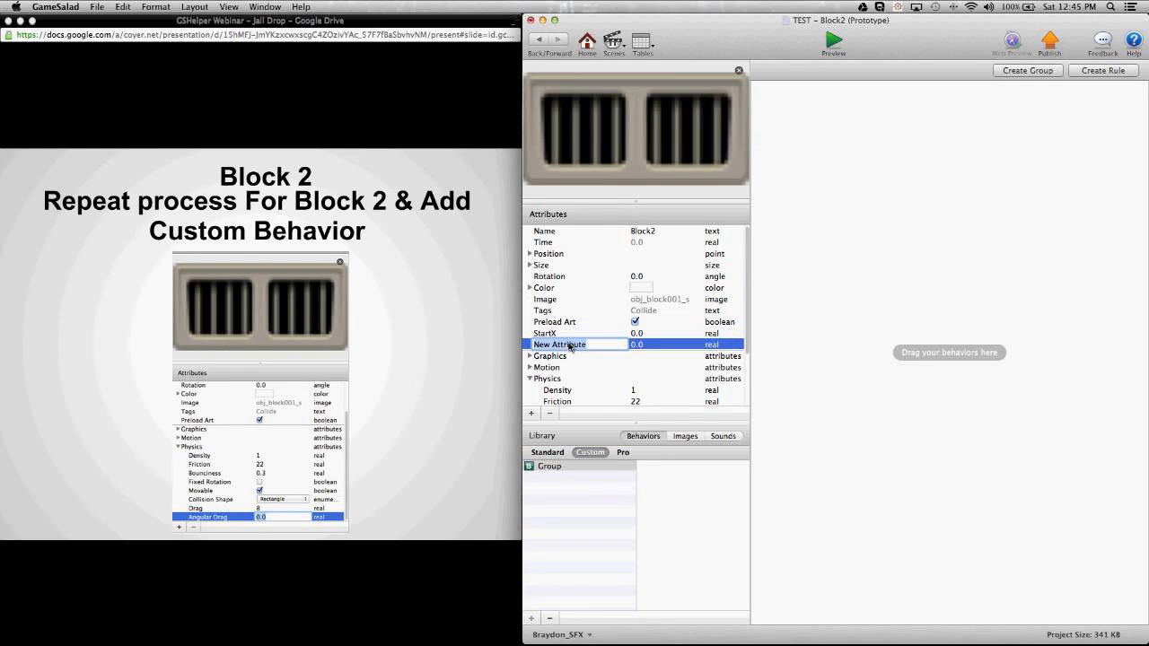
type("StartY")
key("Return")
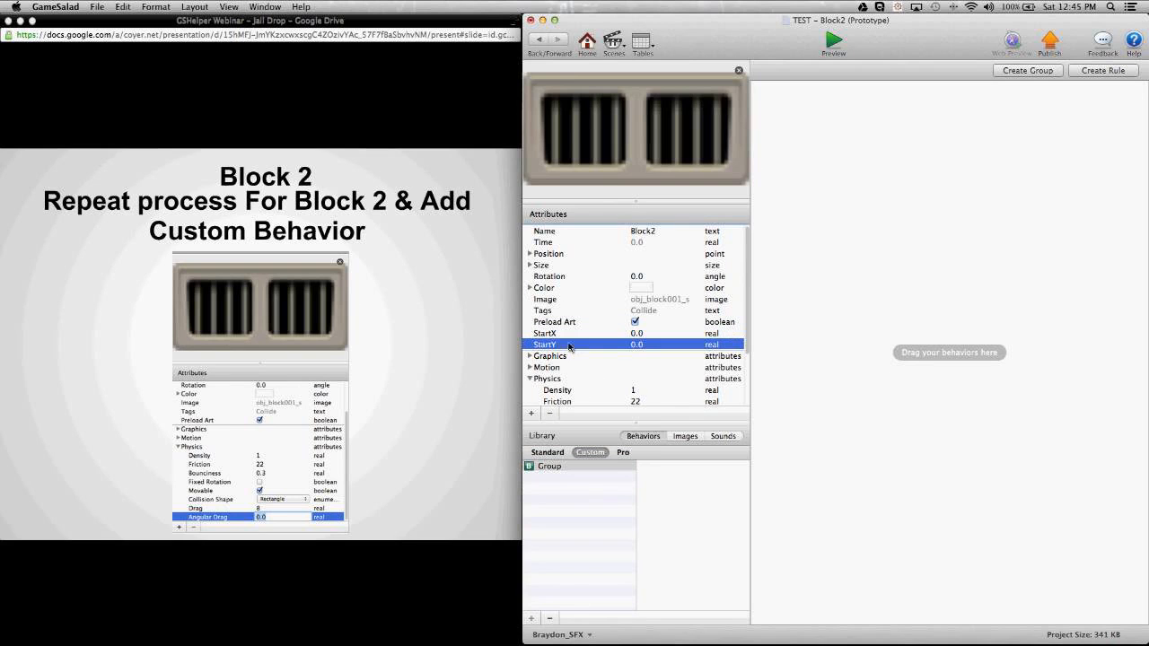
left_click(885, 332)
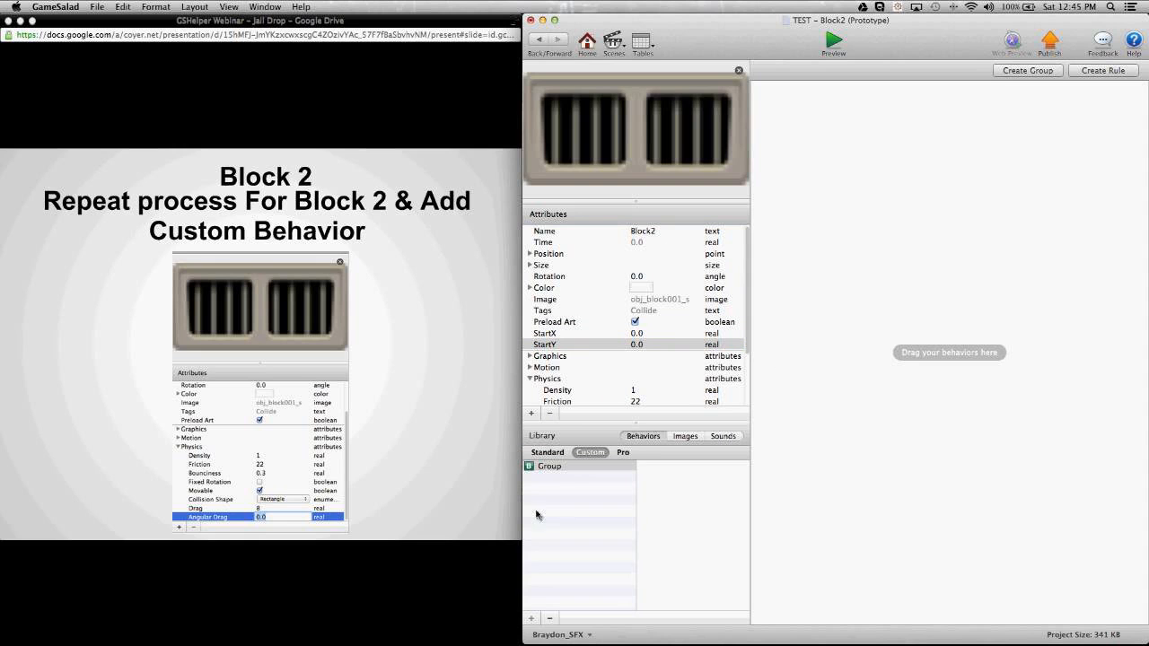
Add the custom Group behavior from the library to Block2, continuing past the invalid attribute warning
left_click(550, 467)
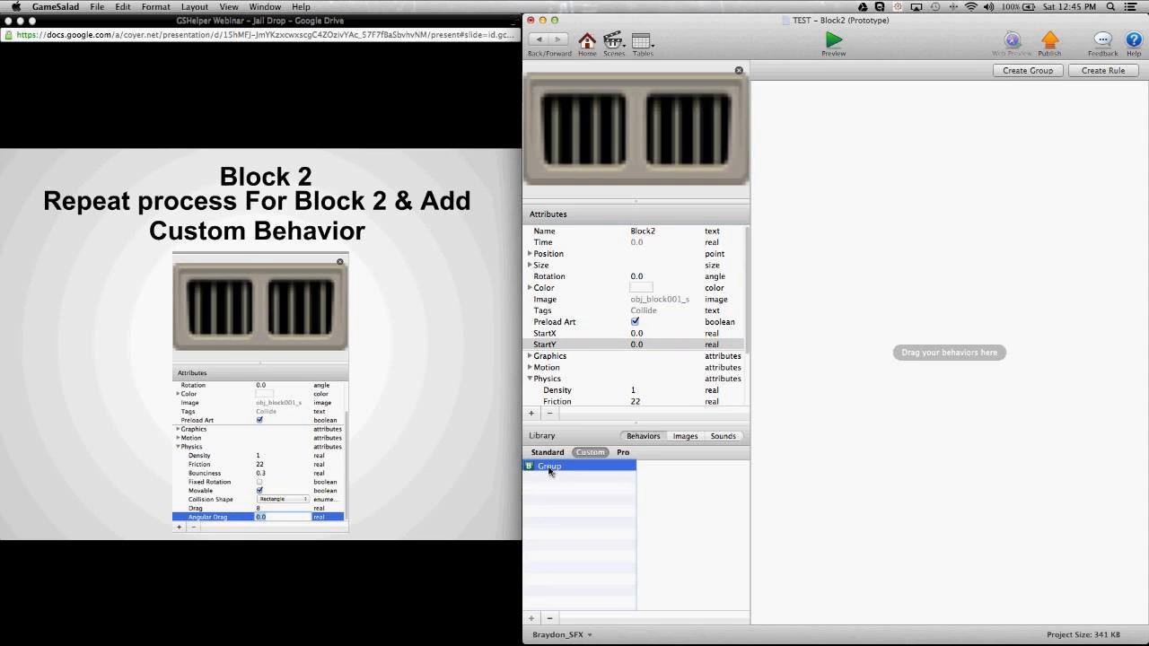
left_click_drag(550, 470, 957, 337)
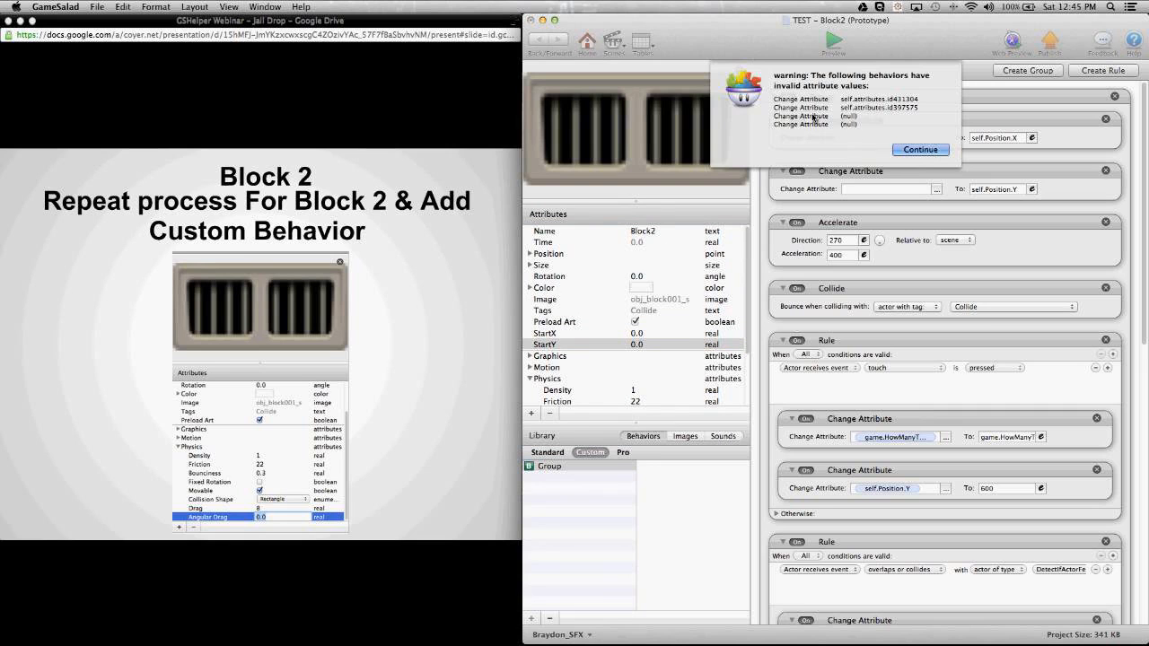
left_click(920, 150)
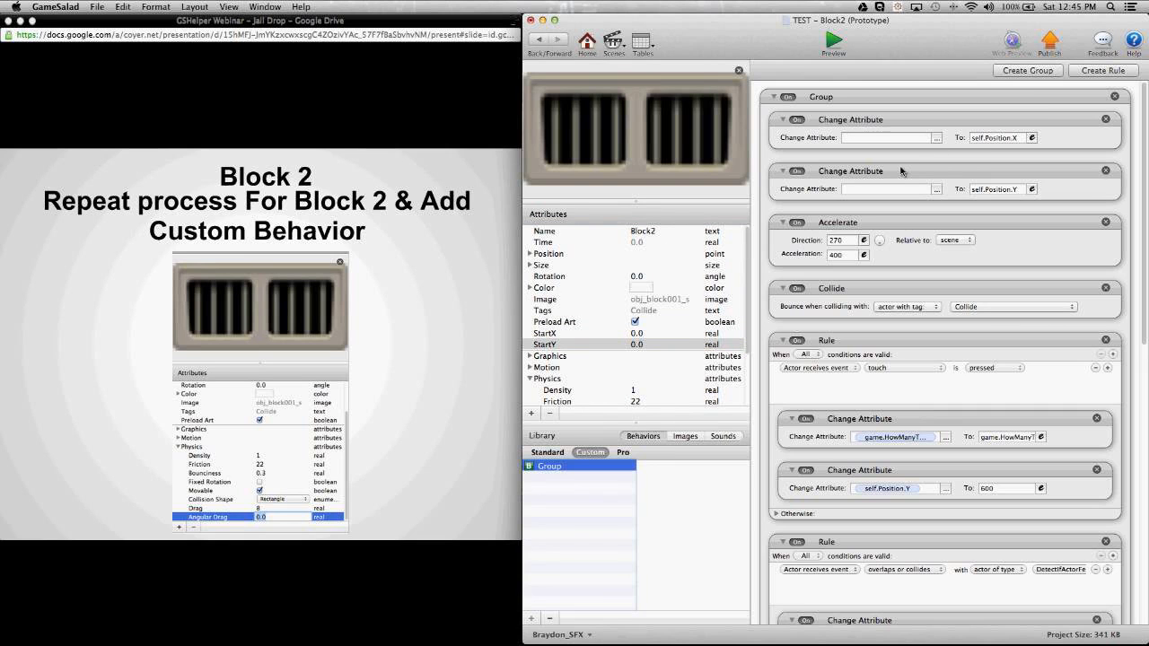
Make the Group's first Change Attribute behavior, the one set to self.Position.X, target Block2's StartX attribute
left_click(936, 138)
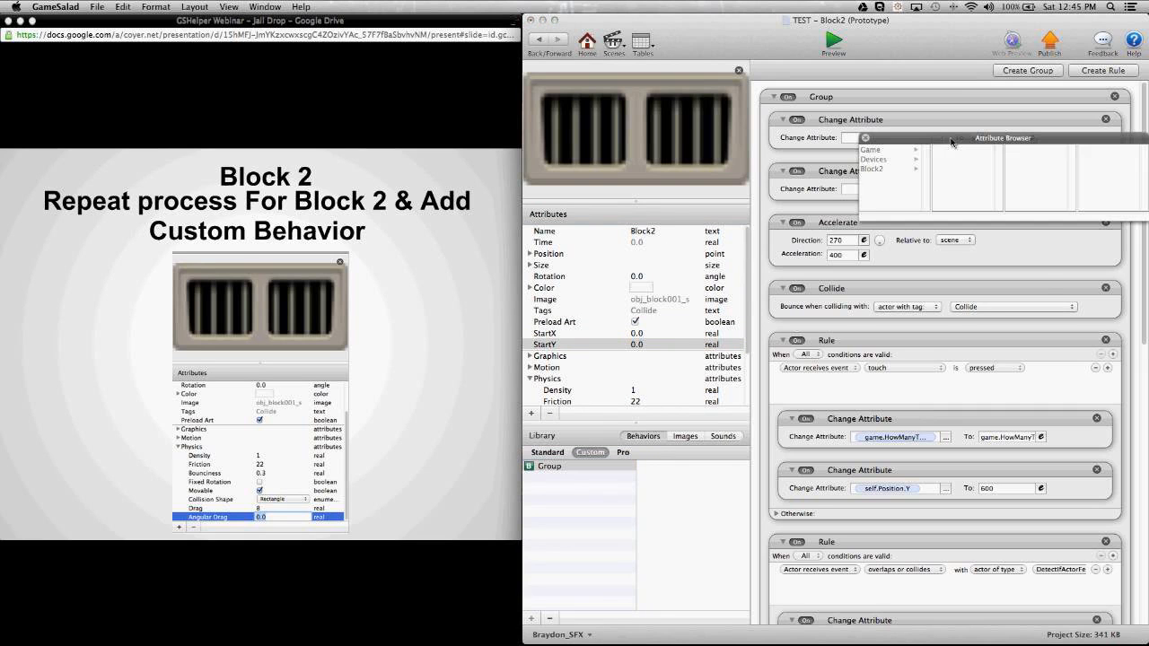
left_click(768, 247)
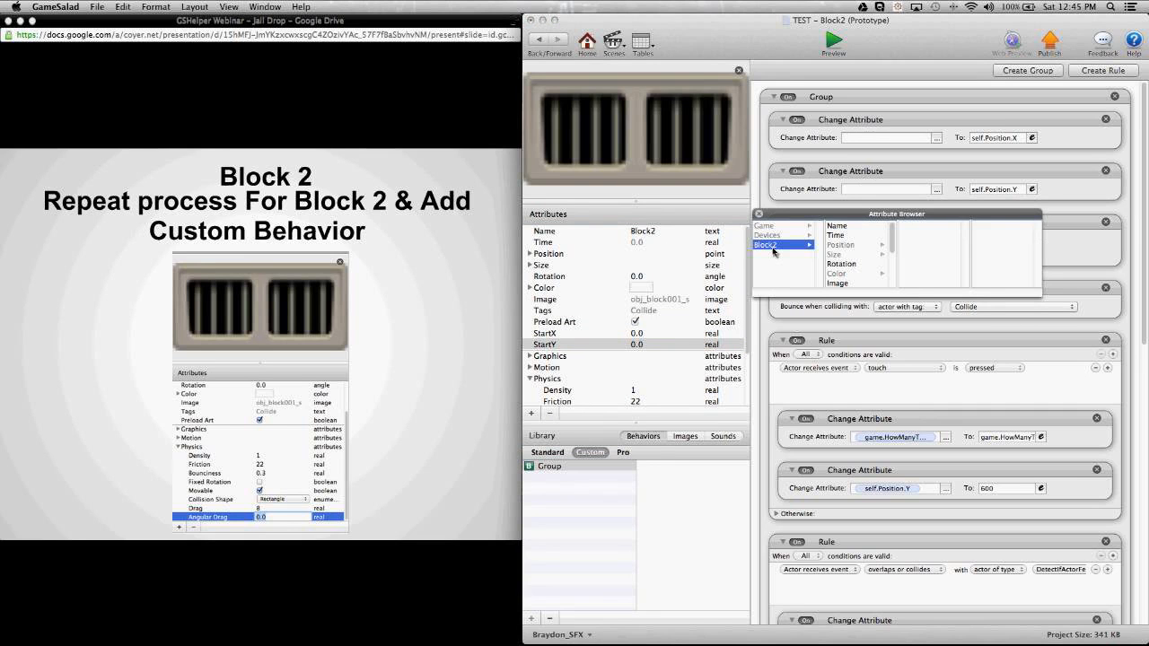
scroll(850, 263, "down", 1)
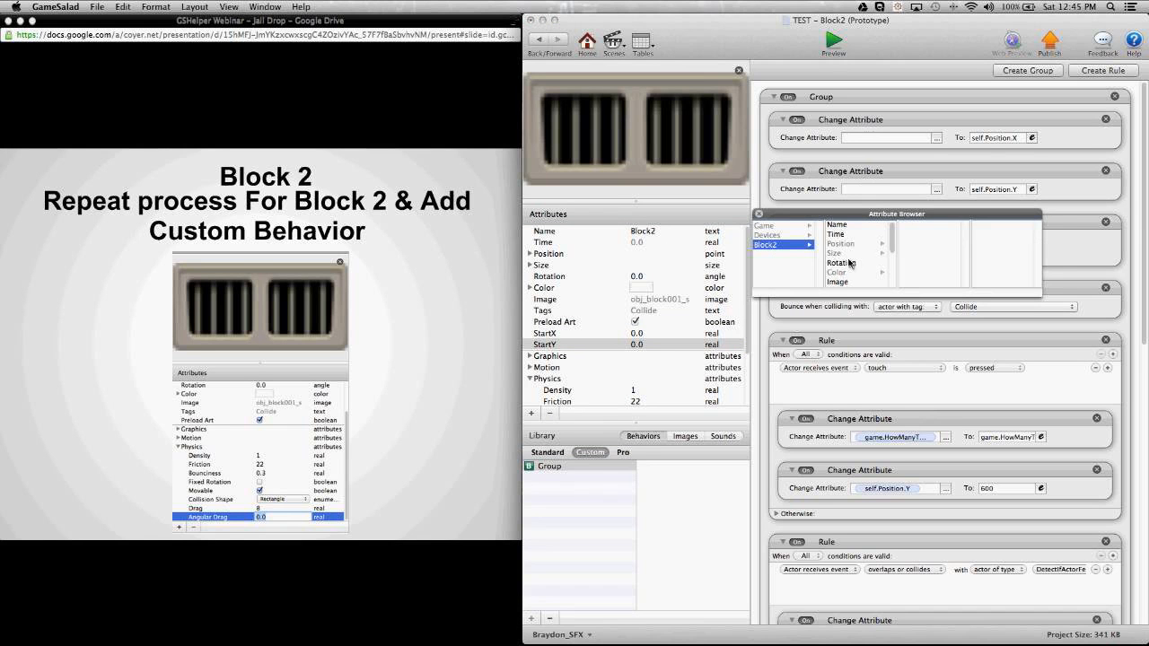
scroll(850, 263, "down", 4)
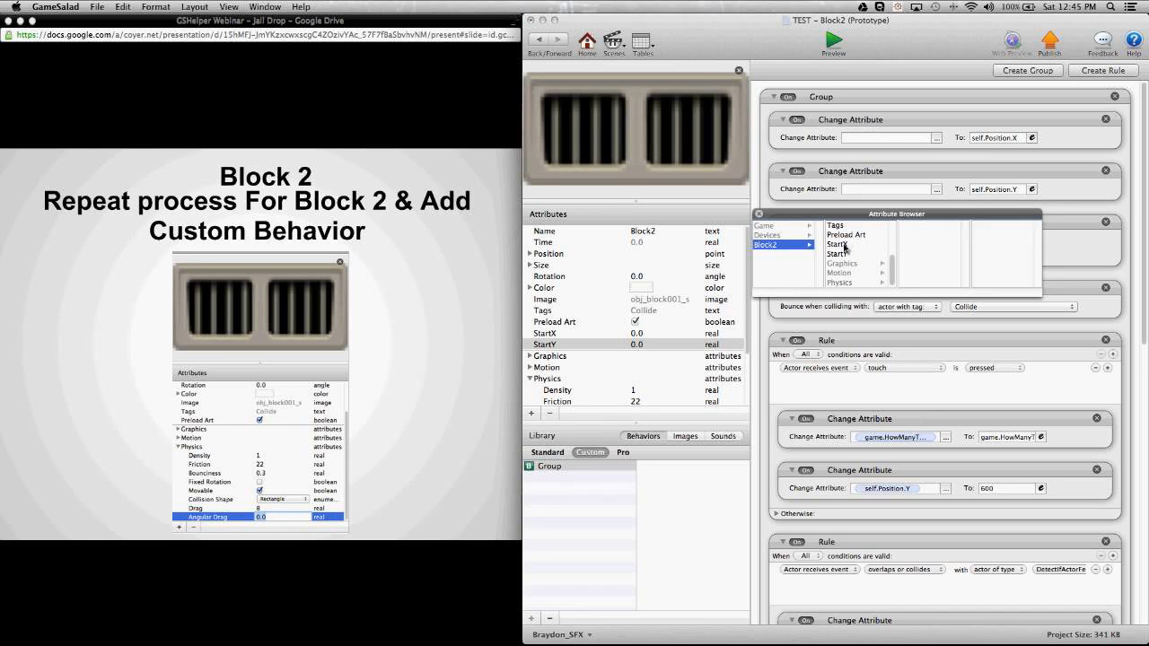
left_click(844, 245)
left_click(844, 246)
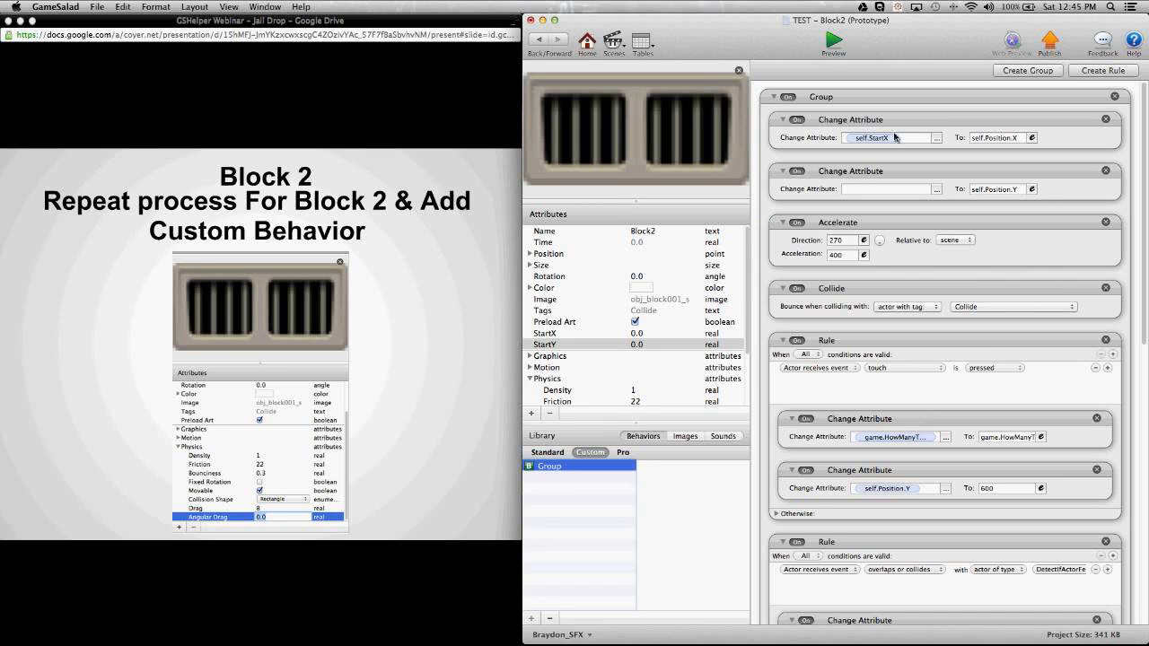
Make the Group's second Change Attribute behavior, the one set to self.Position.Y, target Block2's StartY attribute
left_click(936, 192)
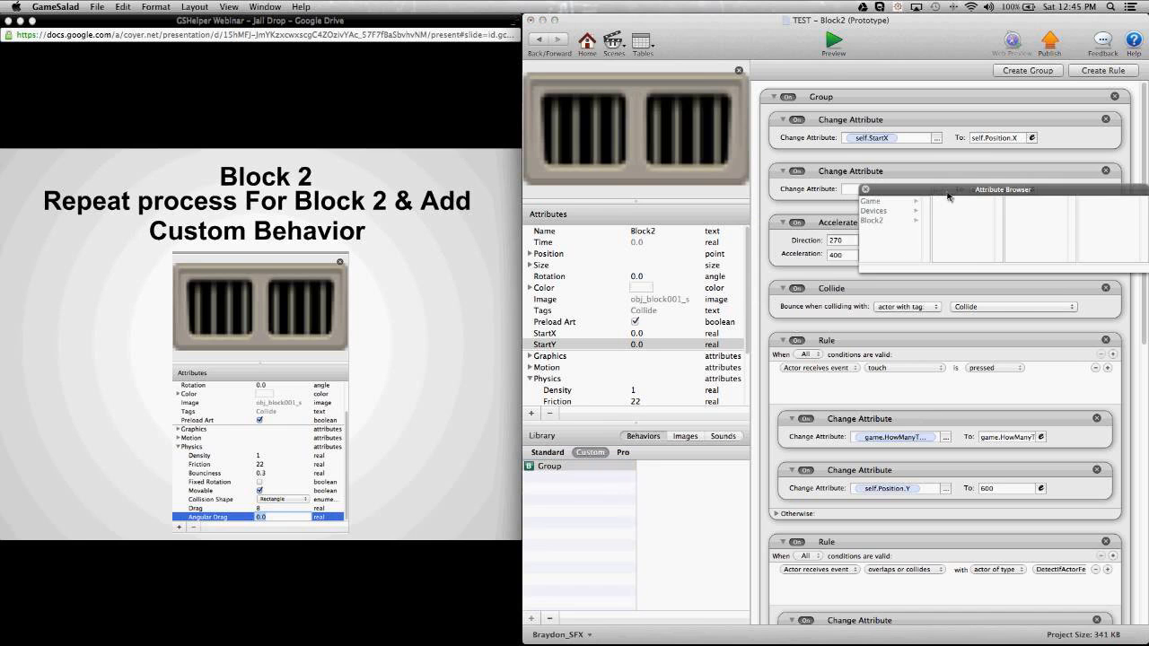
left_click_drag(969, 191, 848, 226)
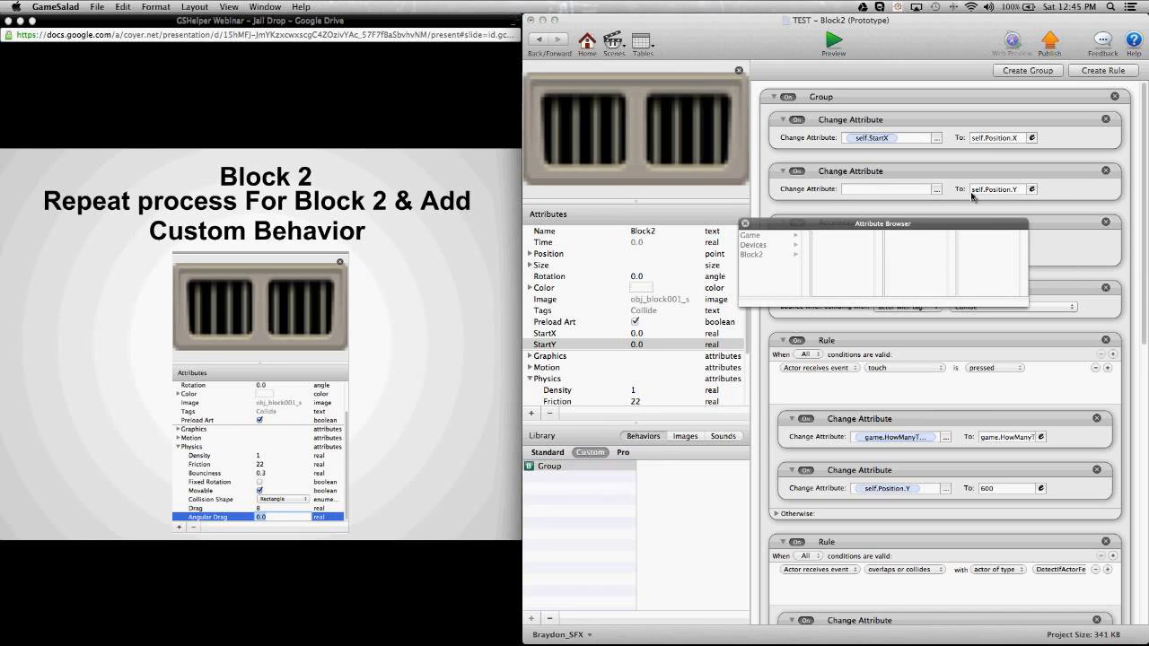
left_click(759, 258)
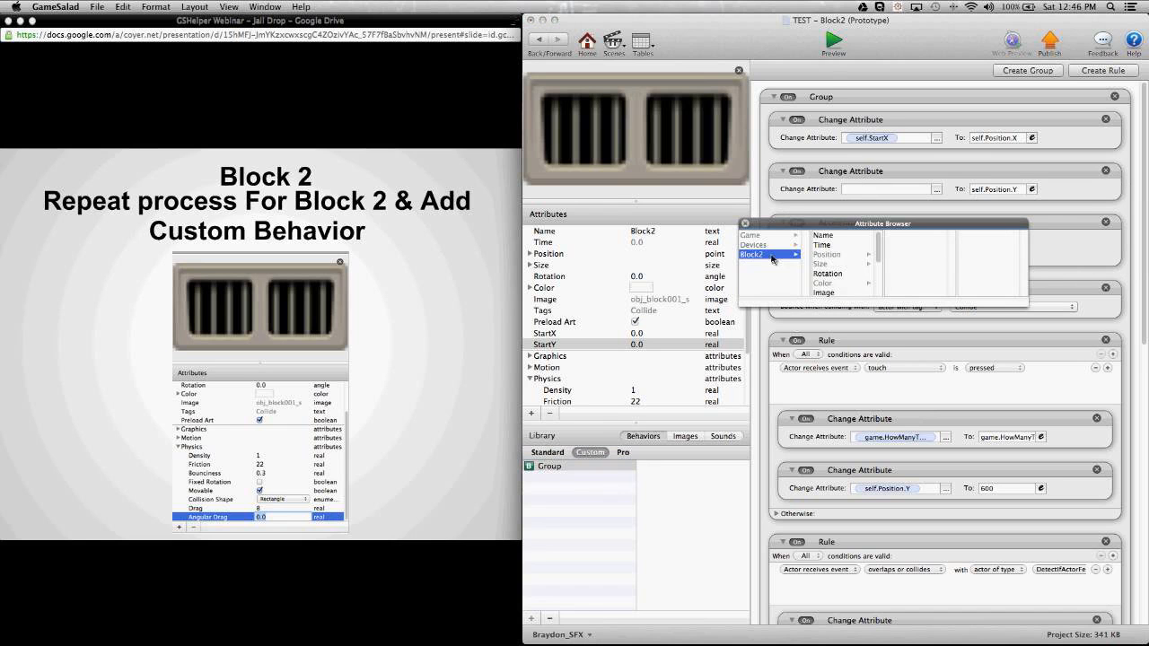
scroll(837, 267, "down", 3)
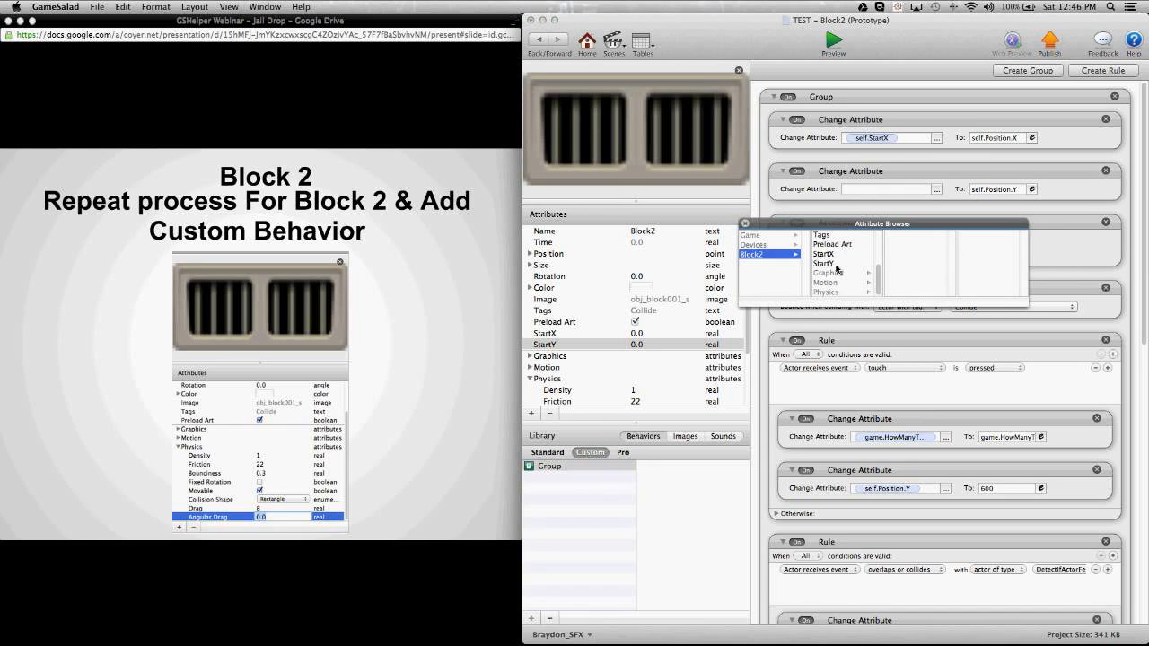
left_click(824, 264)
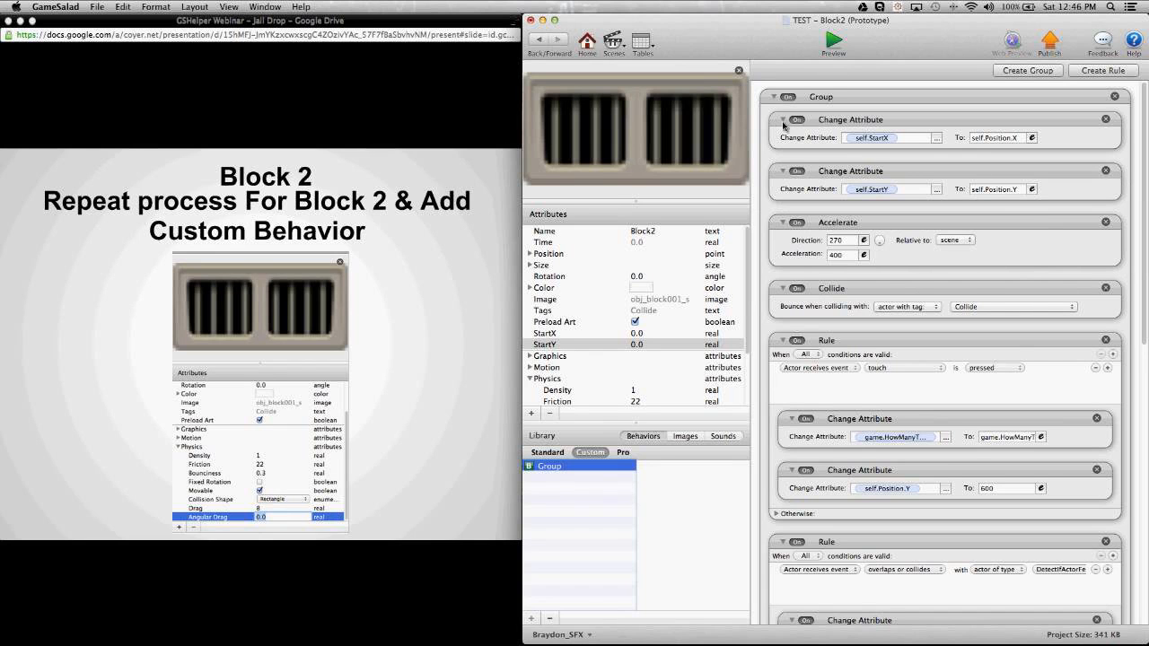
Collapse the Group's two top-level Change Attribute behaviors, Accelerate, Collide and the first two rules
left_click(783, 119)
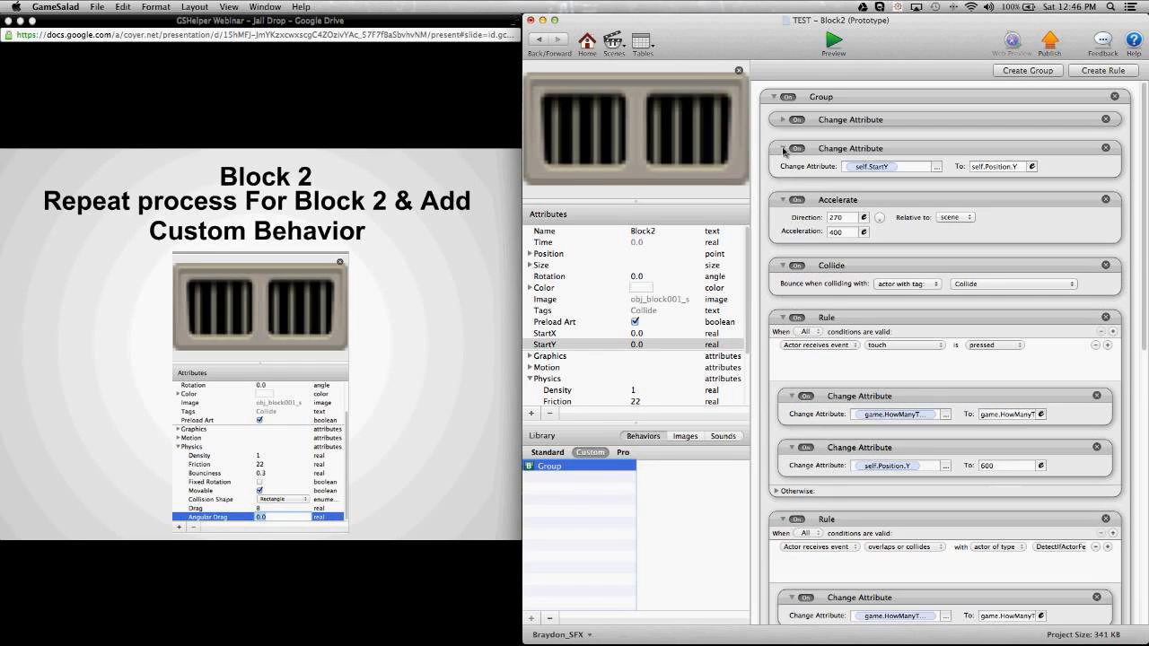
left_click(782, 148)
left_click(783, 177)
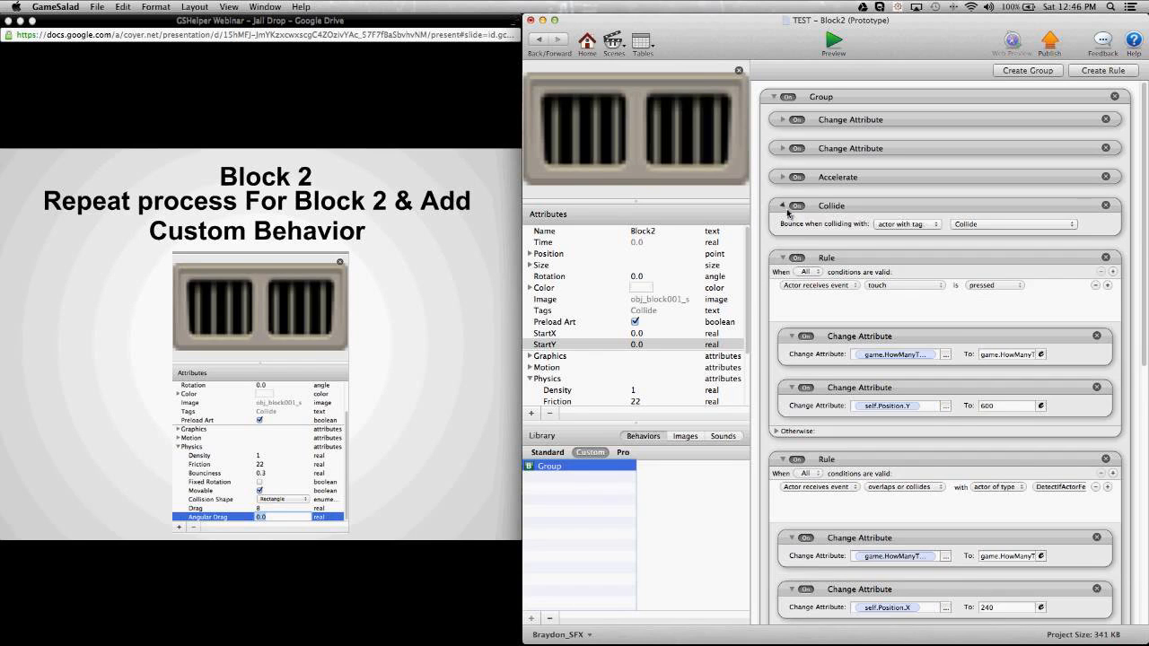
left_click(783, 205)
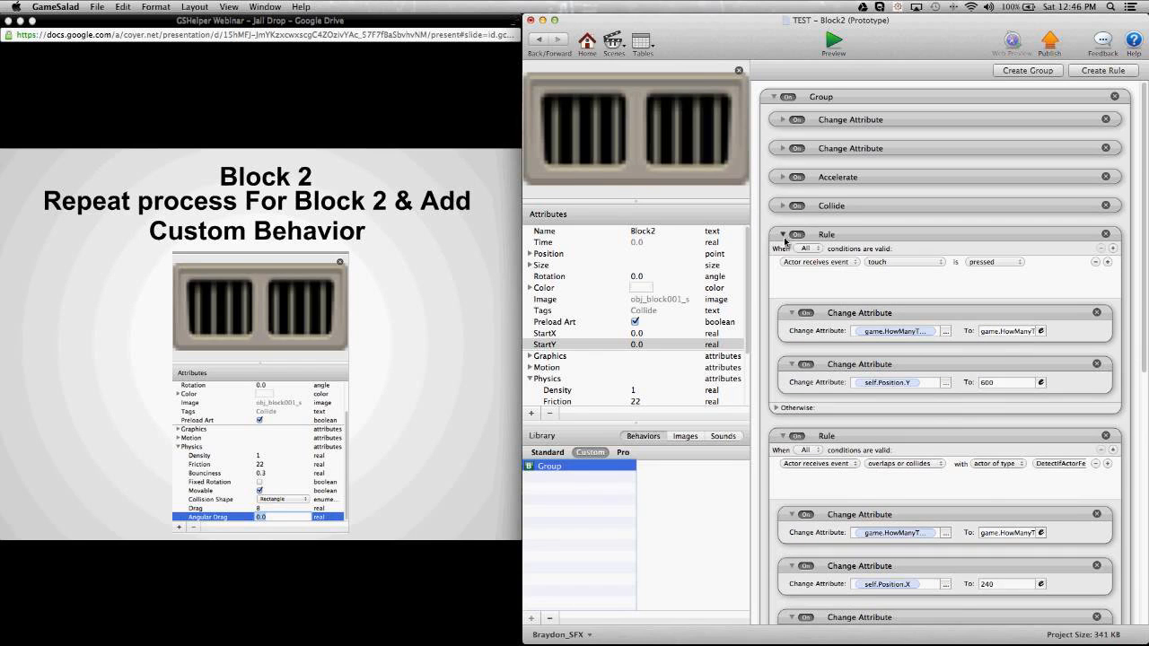
left_click(783, 234)
left_click(782, 263)
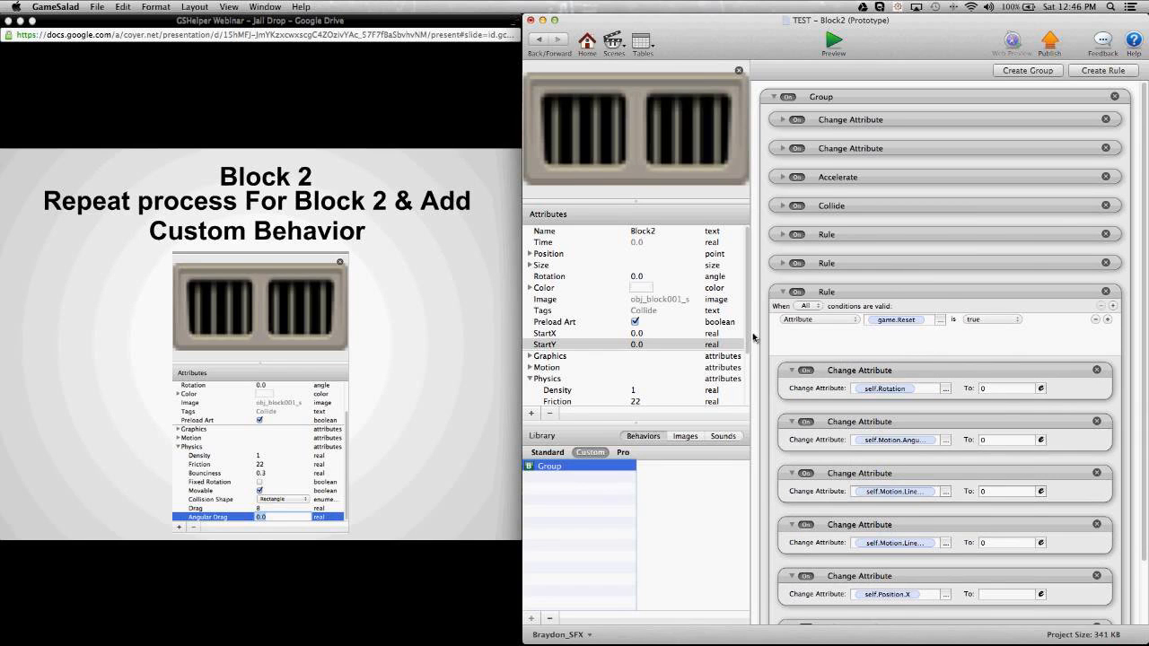
In the game.Reset rule, set the self.Position.X Change Attribute's value to the expression self.StartX
scroll(754, 337, "down", 3)
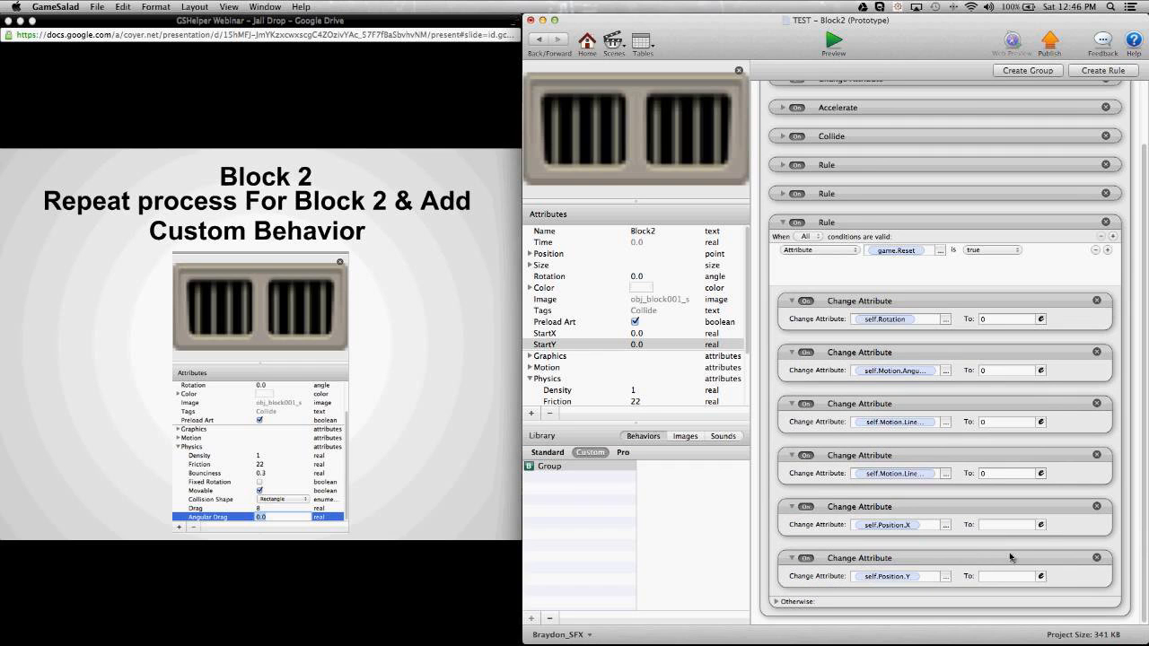
left_click(1041, 524)
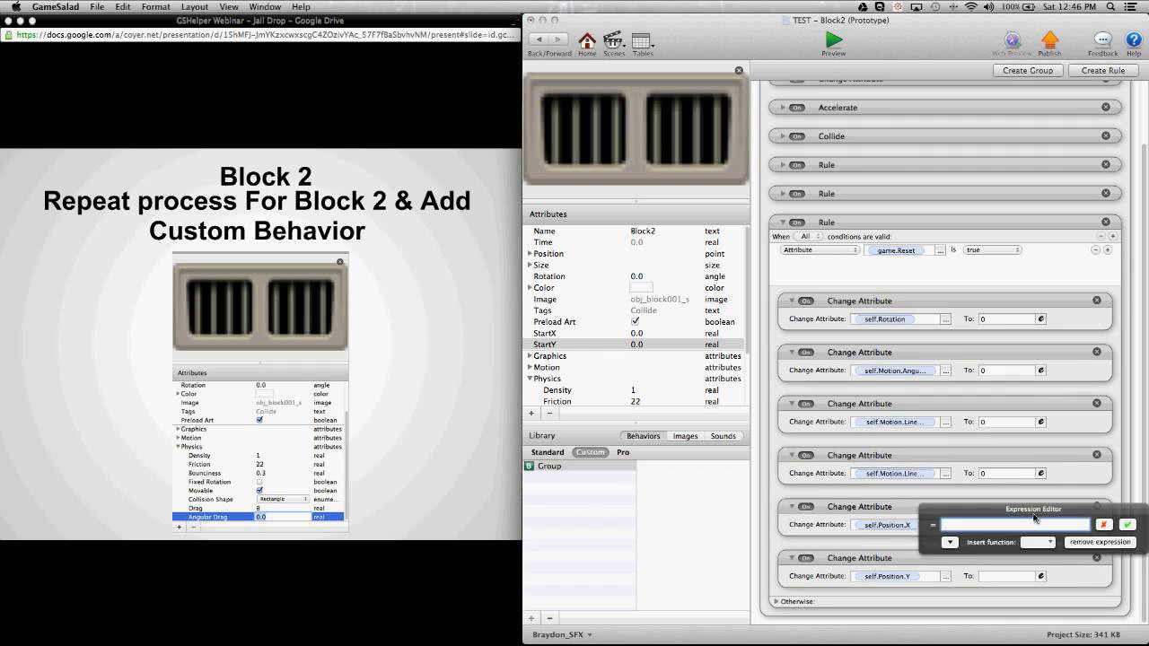
left_click_drag(1035, 515, 968, 381)
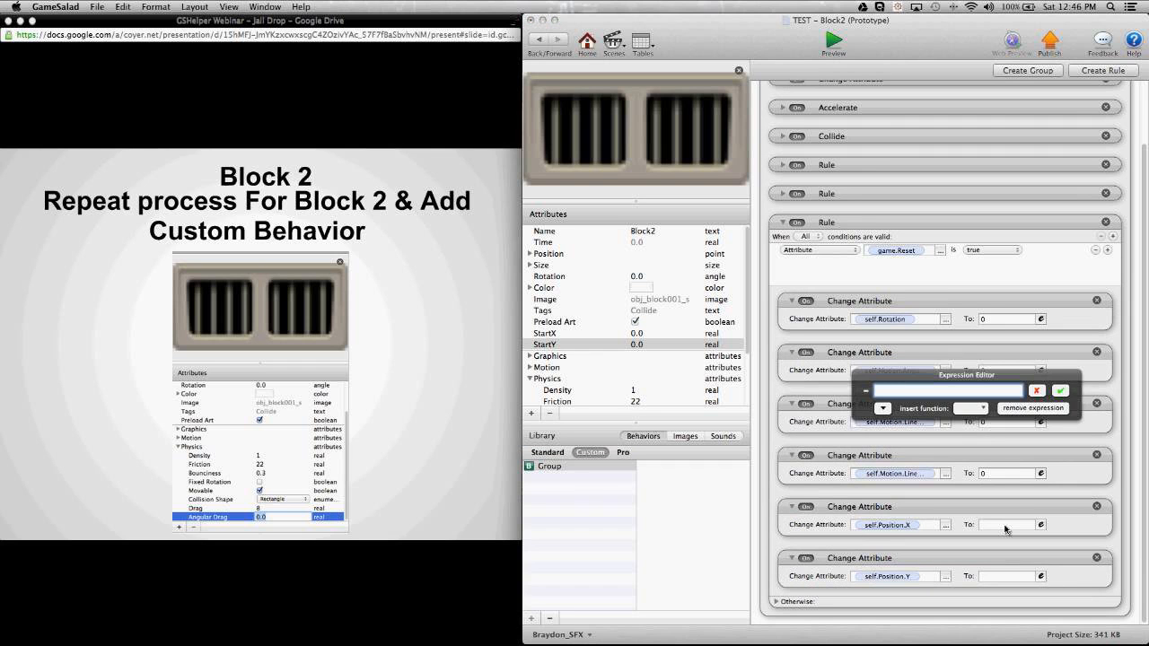
left_click(883, 409)
left_click(889, 445)
scroll(968, 461, "down", 3)
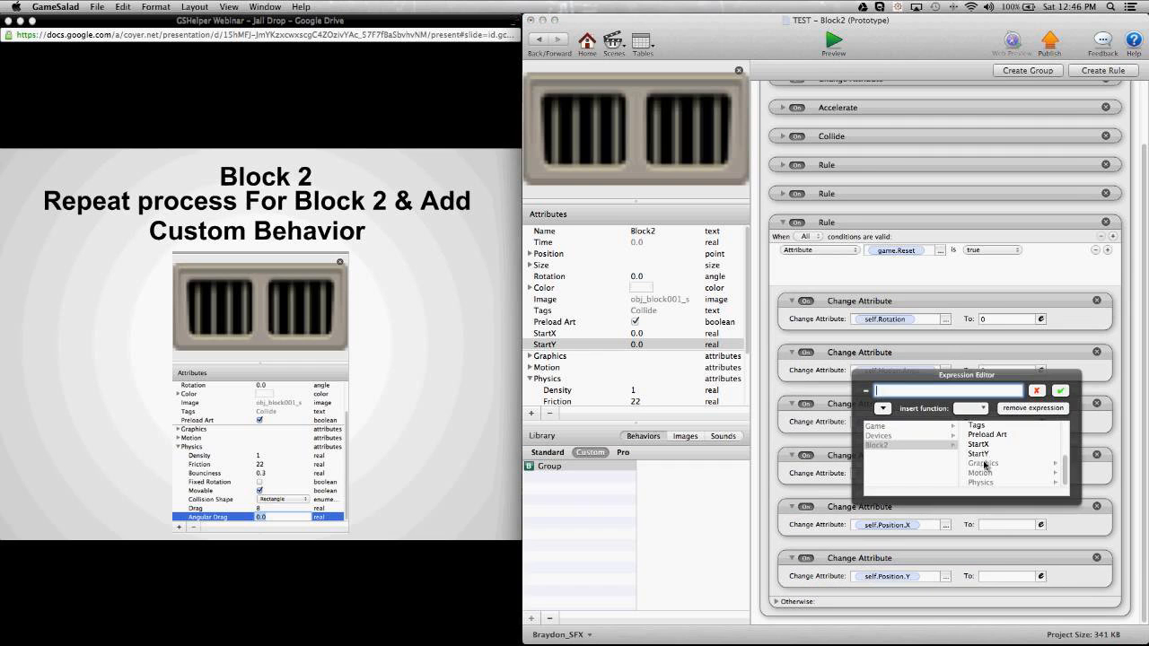
left_click(988, 444)
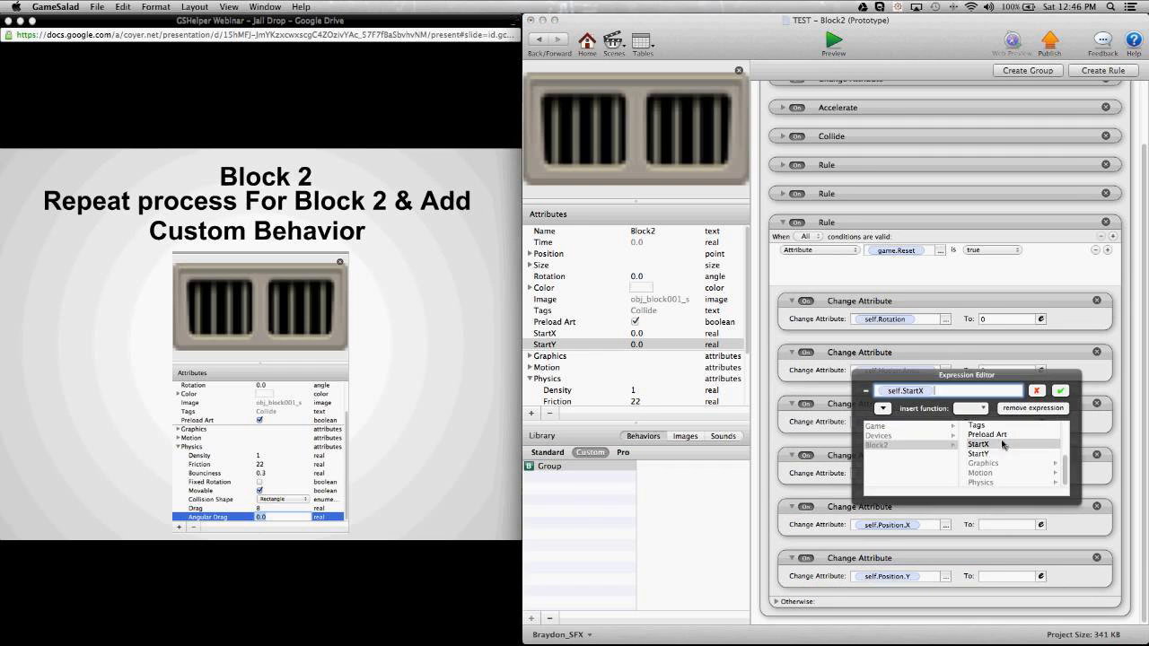
left_click(1063, 396)
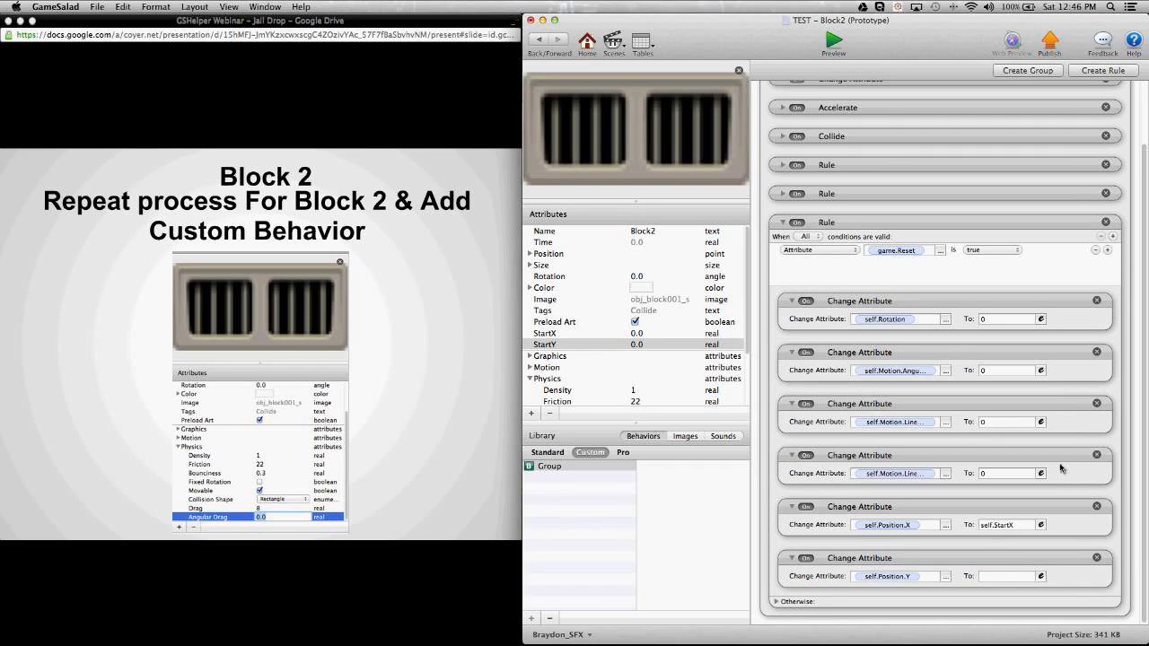
In the game.Reset rule, set the self.Position.Y Change Attribute's value to the expression self.StartY
left_click(1041, 577)
left_click_drag(1023, 556, 934, 407)
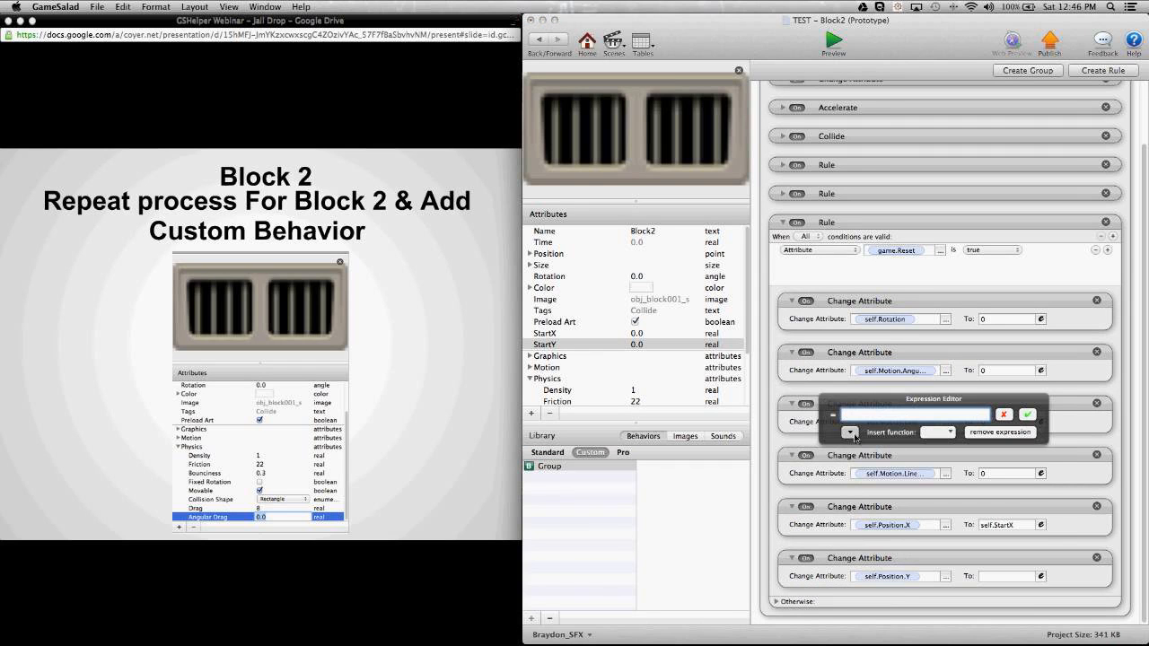
left_click(851, 432)
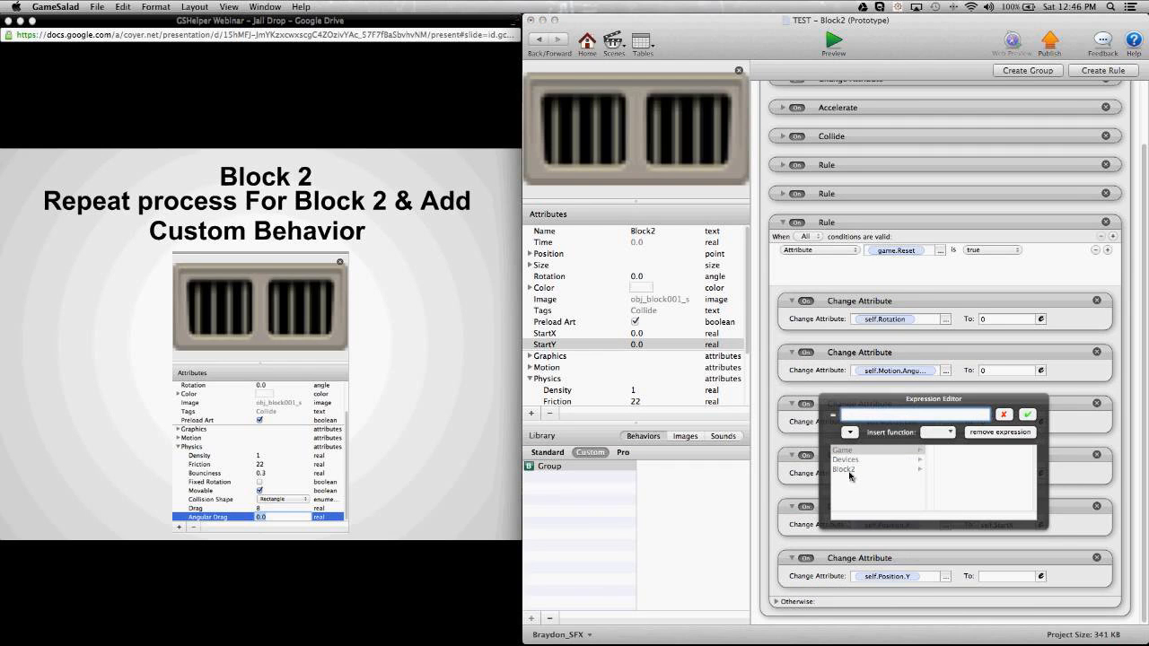
left_click(847, 470)
scroll(1030, 473, "down", 5)
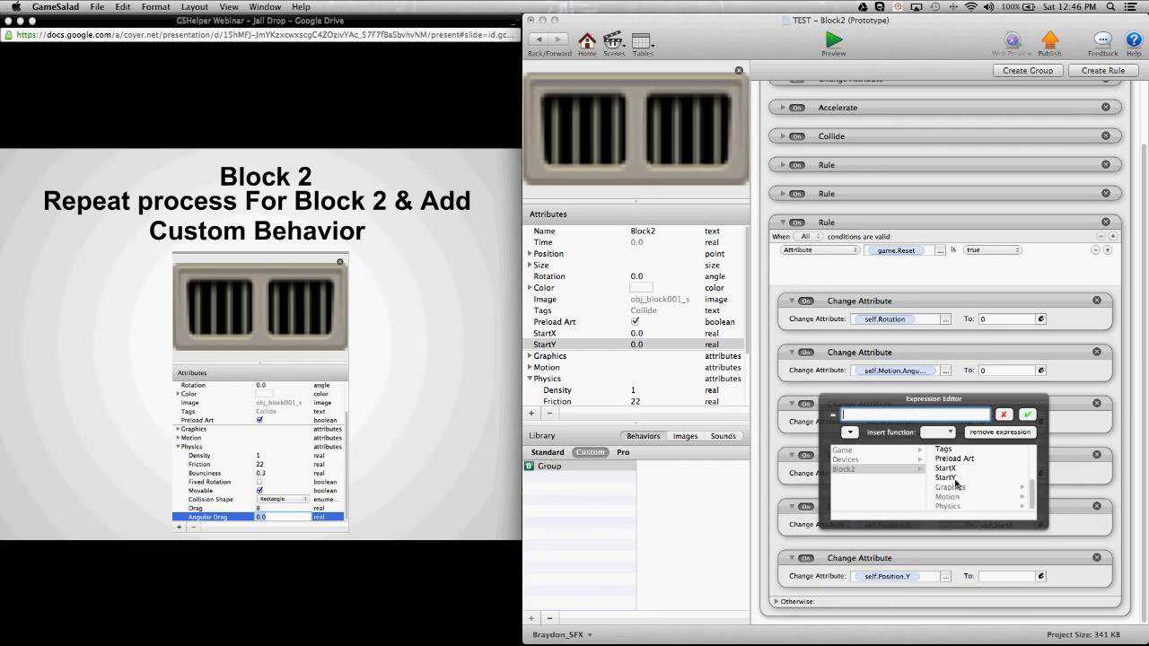
left_click(947, 478)
left_click(1028, 418)
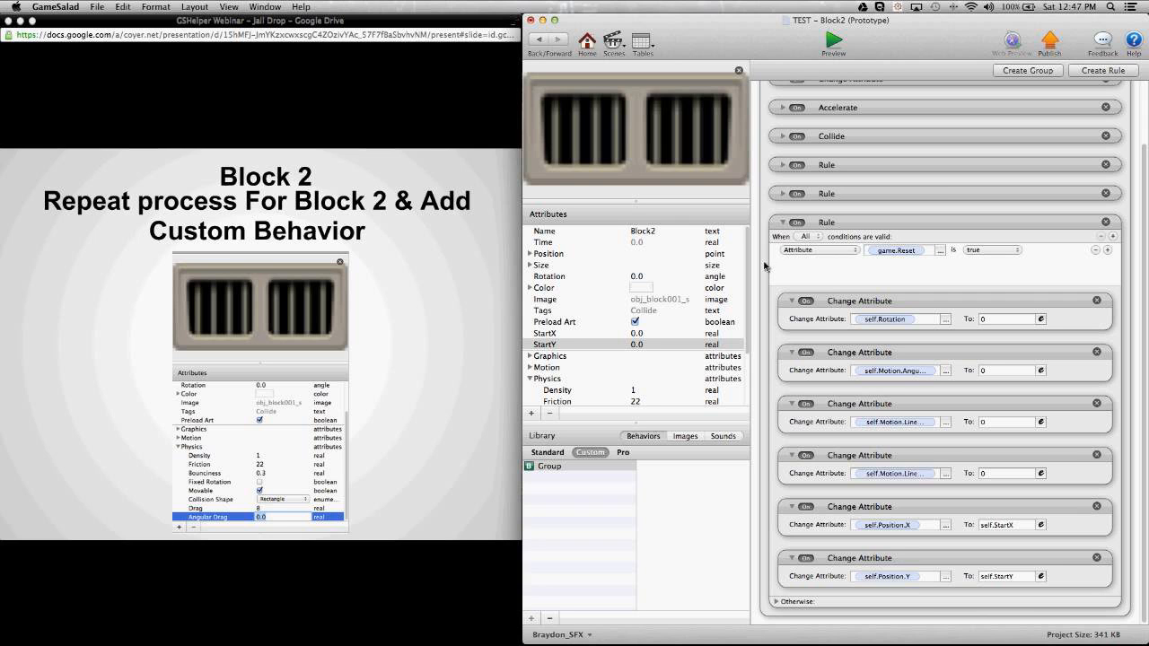
Advance the Chrome slides to Main Character, switch back to GameSalad and return to the Level1 scene
left_click(574, 466)
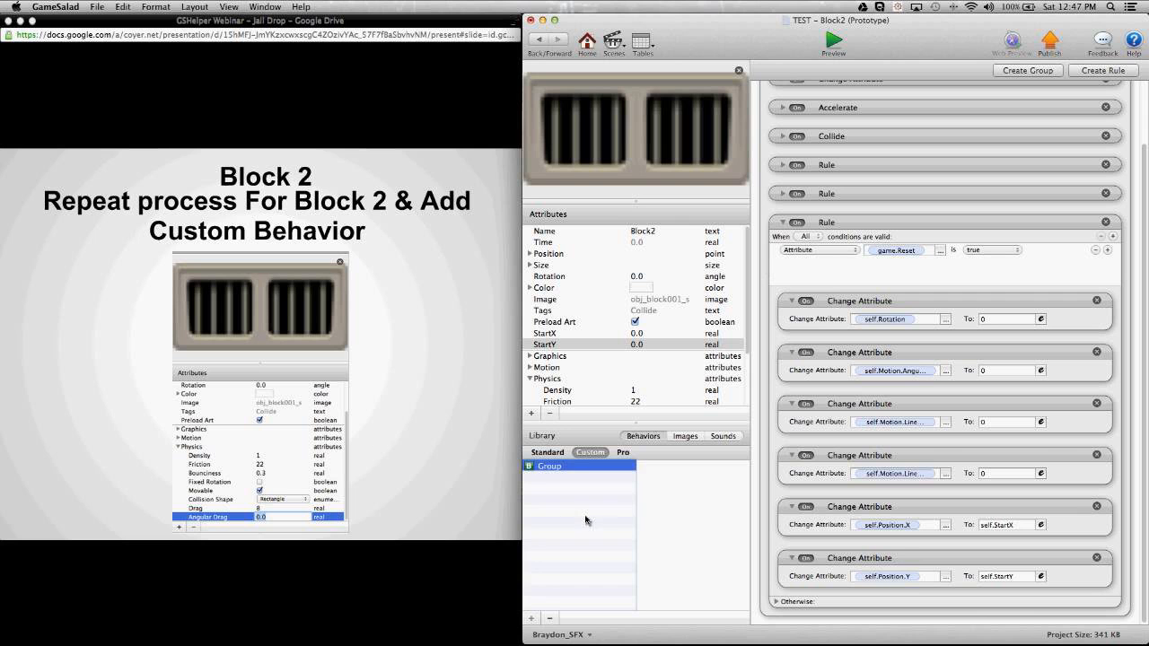
left_click(376, 456)
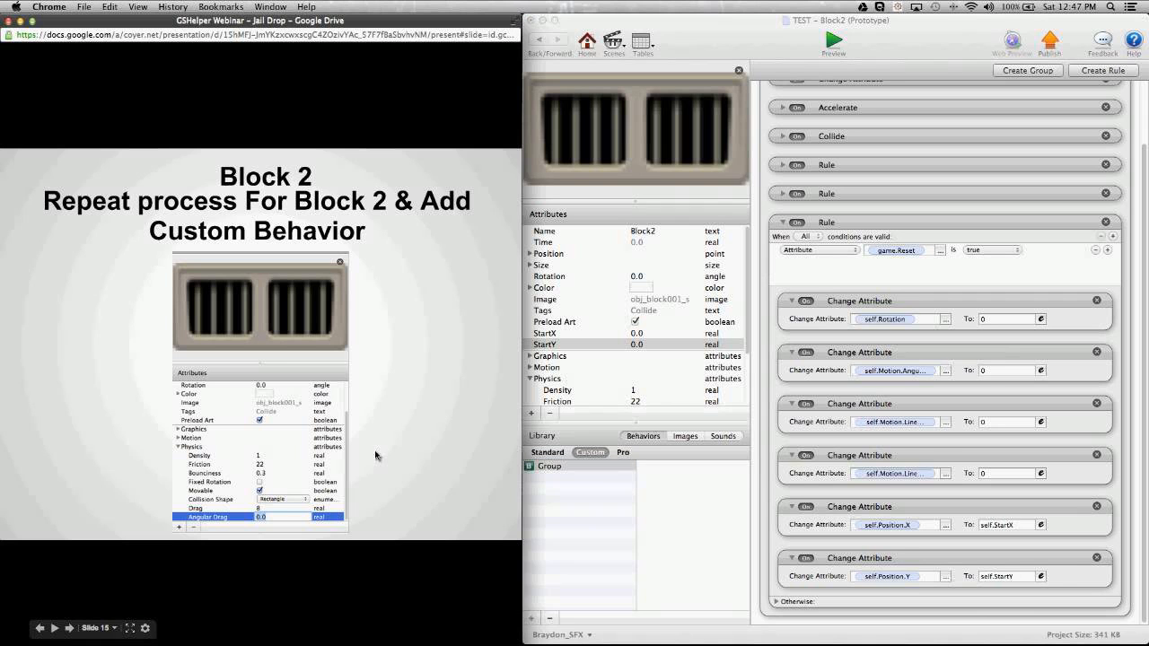
left_click(375, 457)
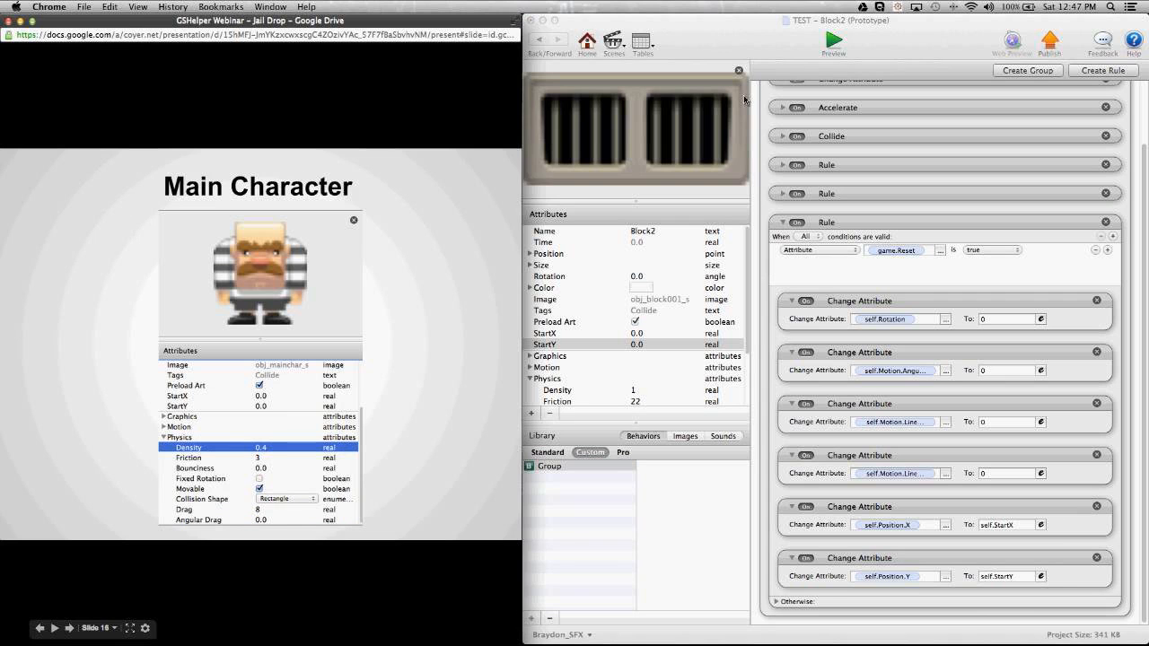
left_click(537, 44)
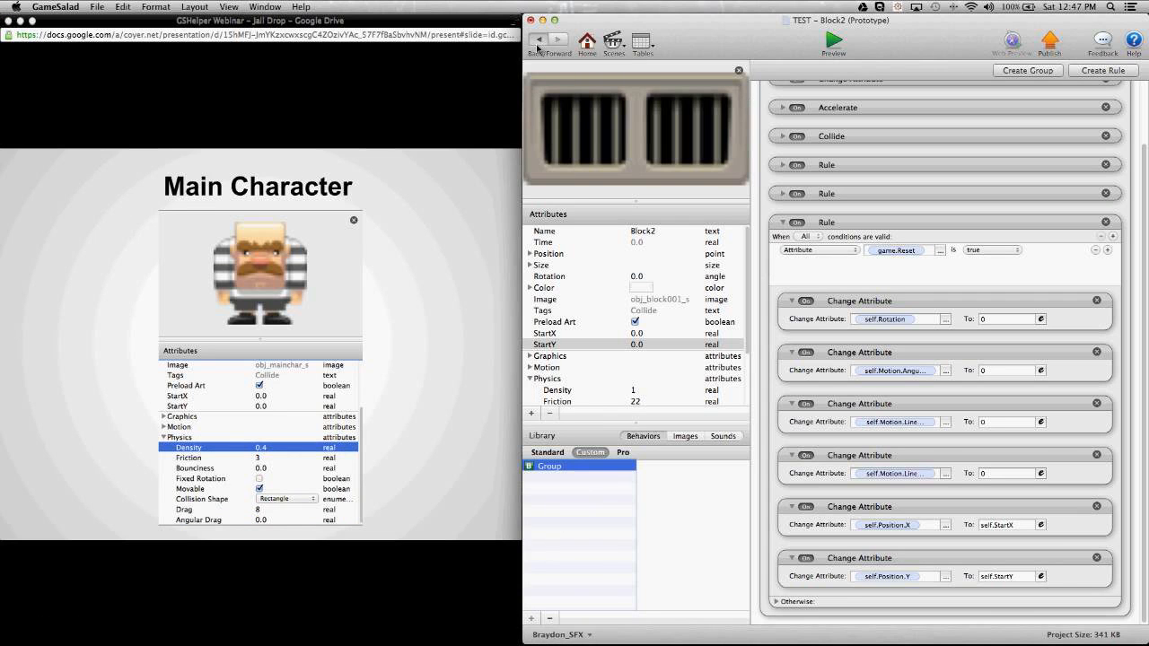
left_click(538, 45)
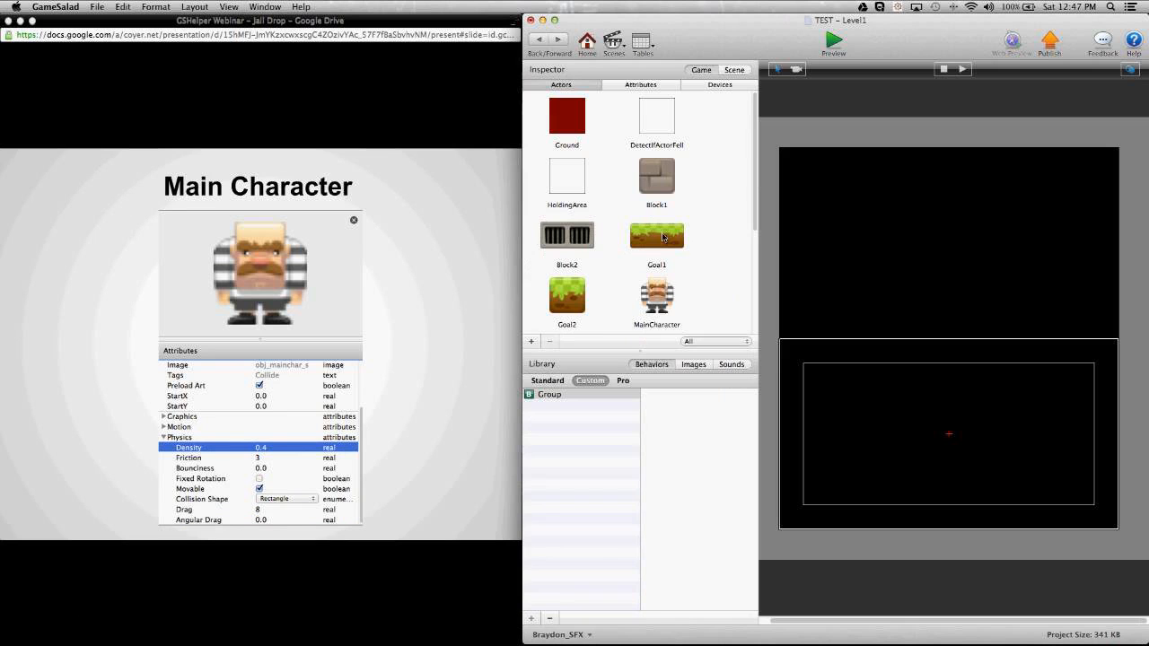
Open the MainCharacter actor and set its physics Density to 0.4
left_click(666, 302)
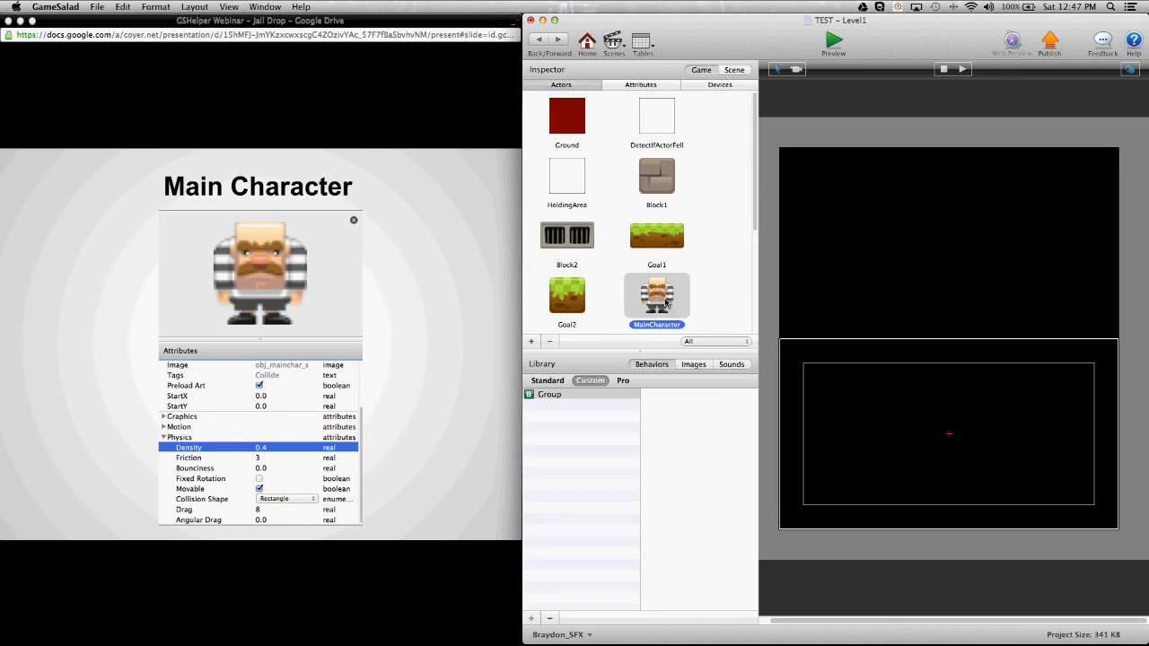
double_click(666, 303)
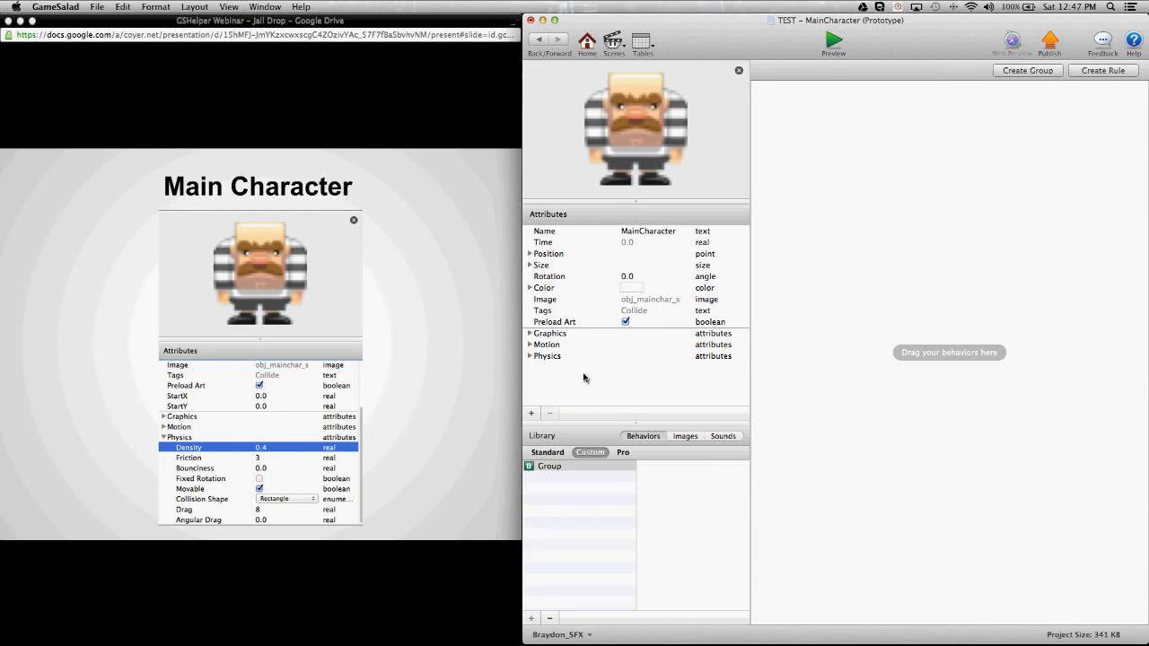
left_click(531, 356)
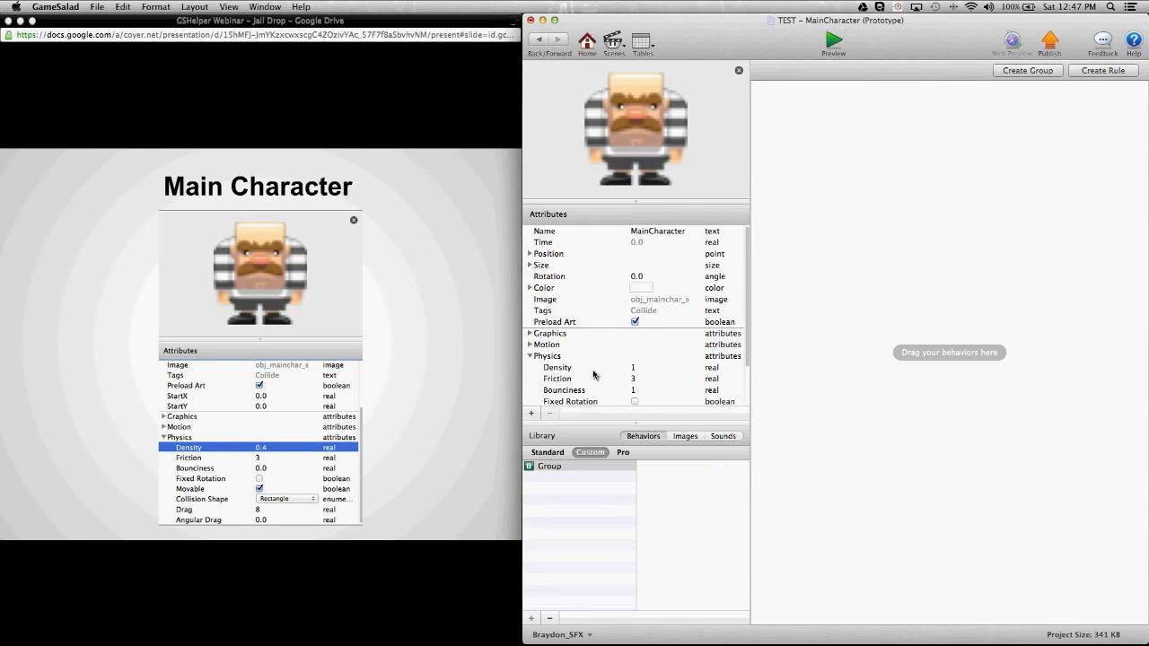
scroll(595, 375, "down", 3)
double_click(637, 321)
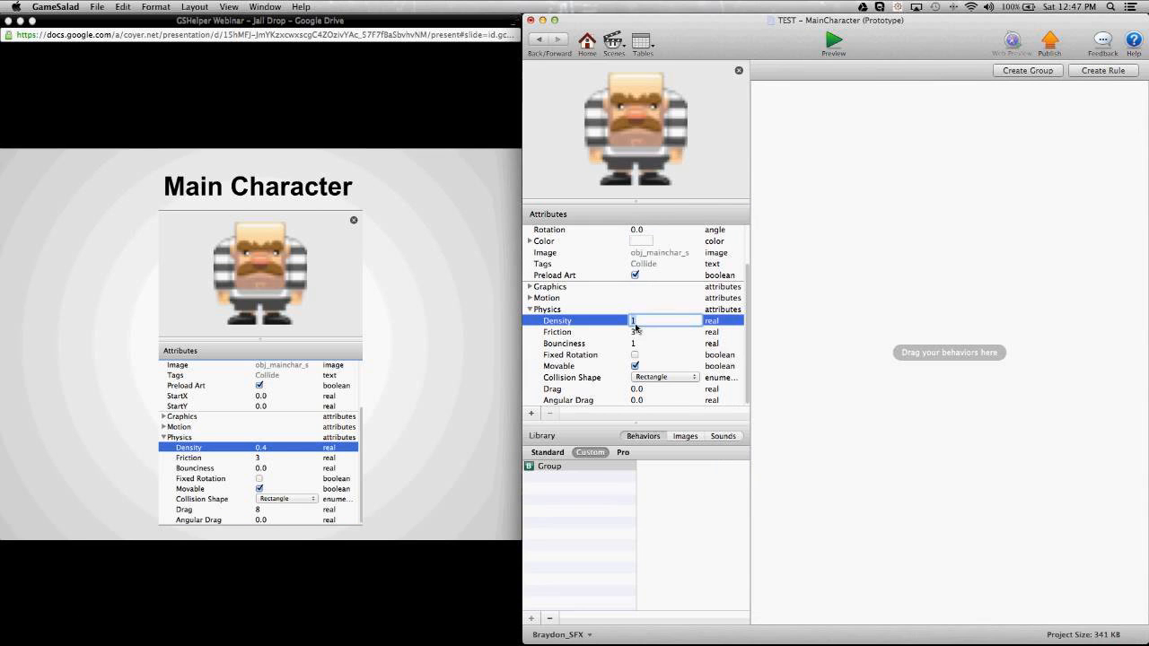
type("0.4")
Set MainCharacter's physics Bounciness to 0 and Drag to 8
double_click(636, 329)
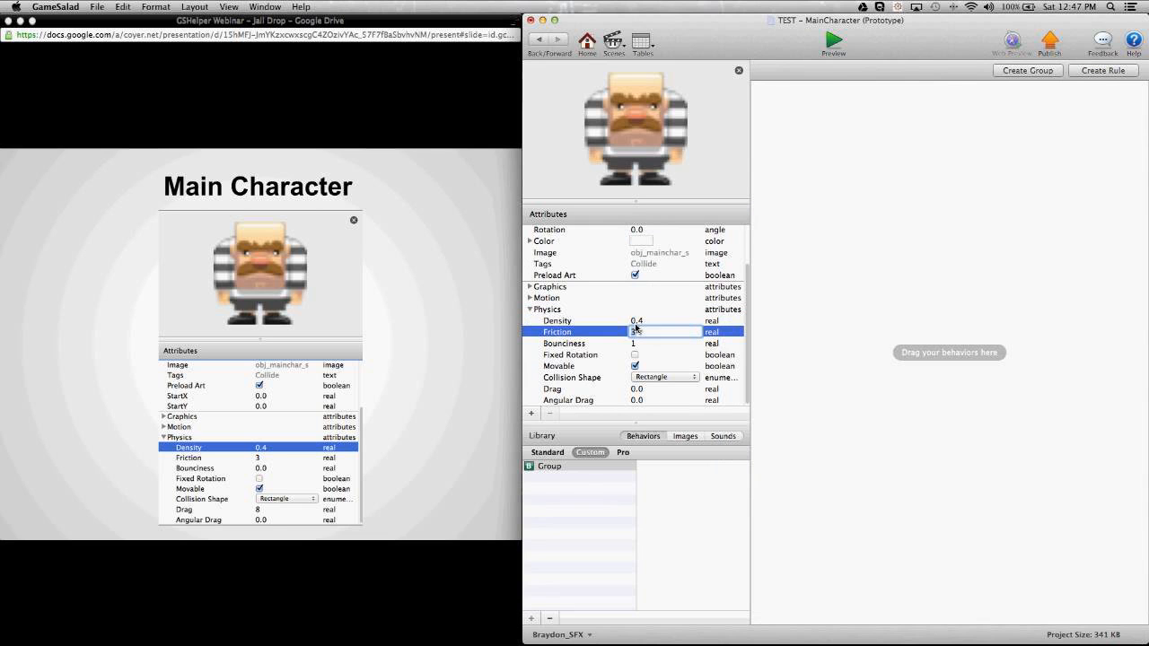
key("Tab")
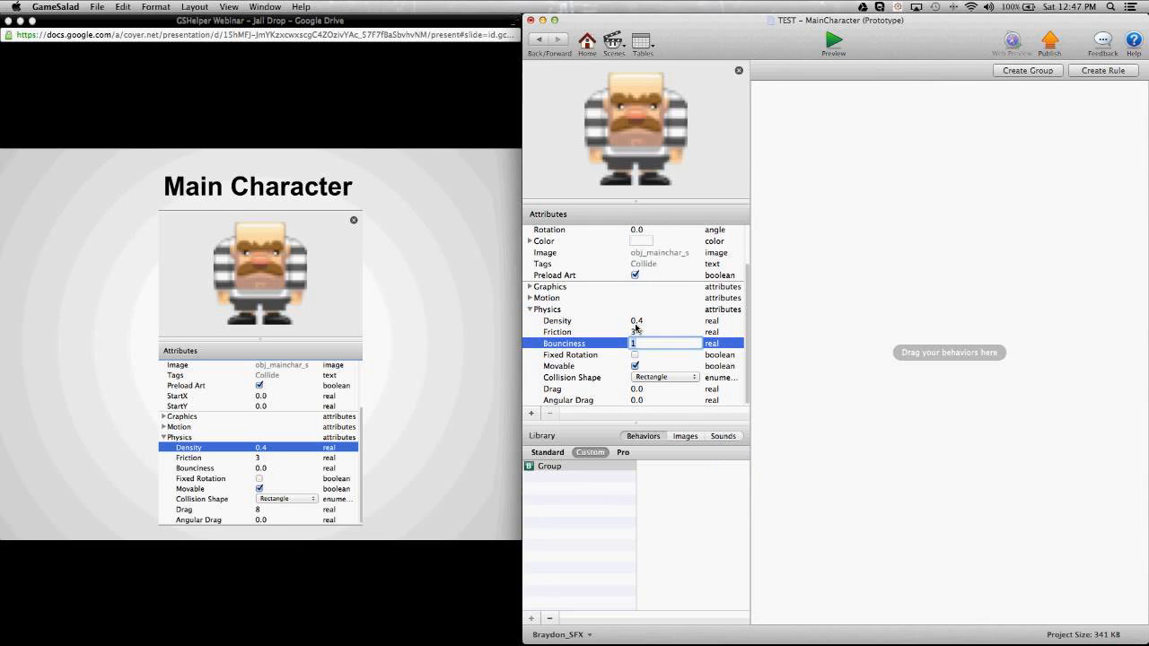
type("0")
key("Tab")
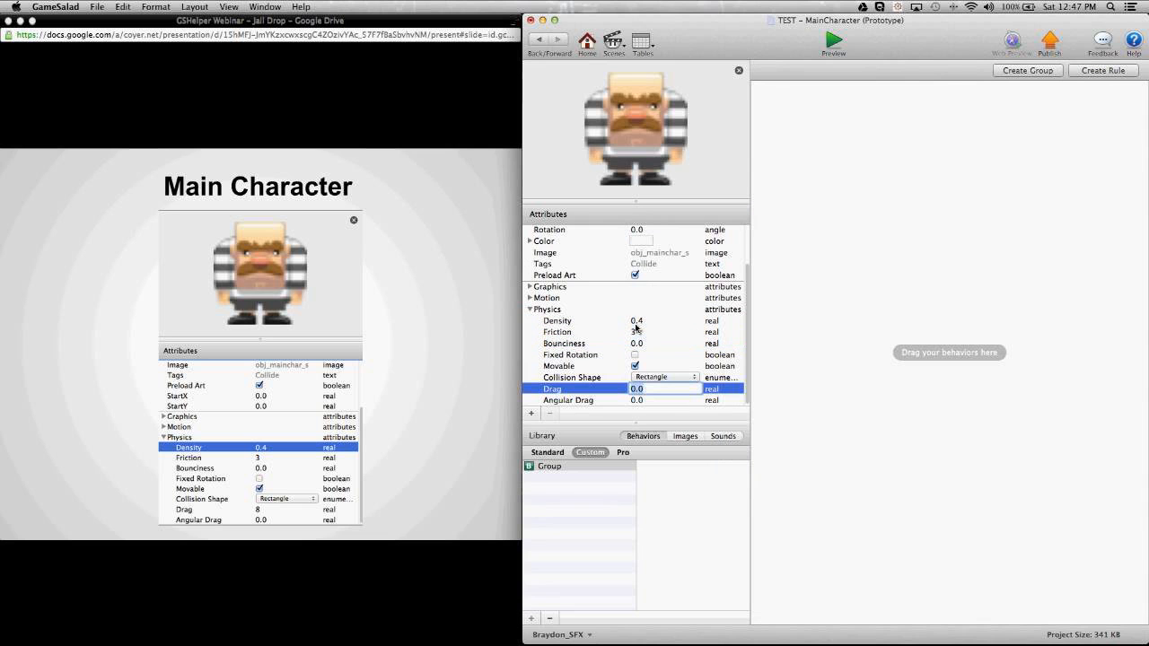
key("Tab")
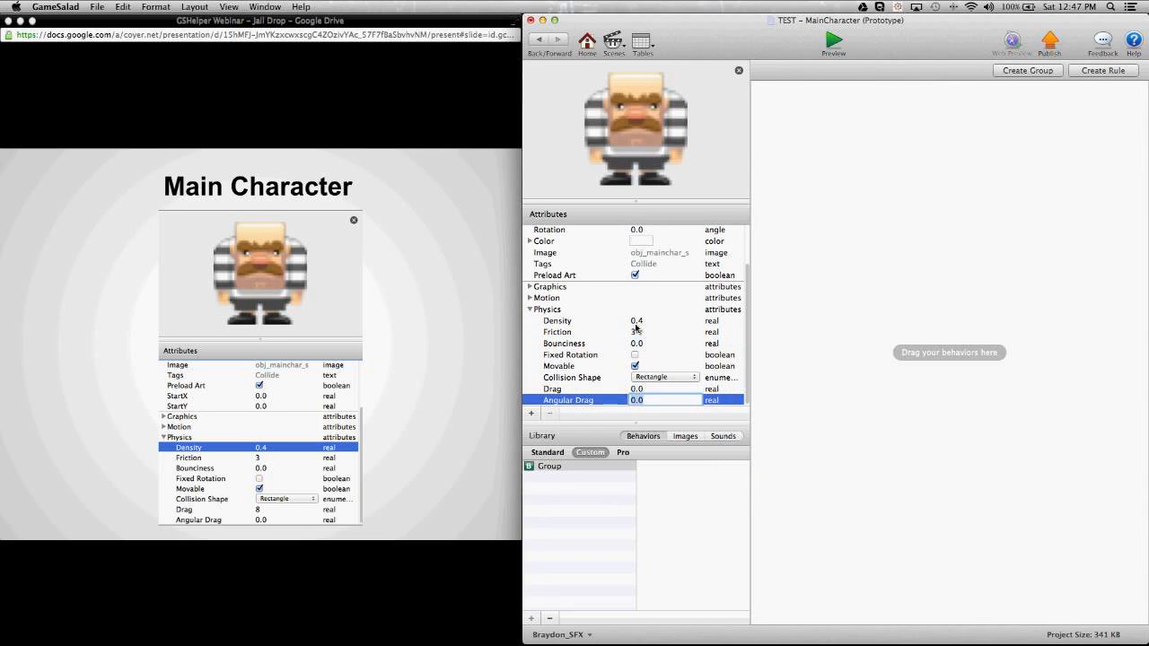
left_click(634, 392)
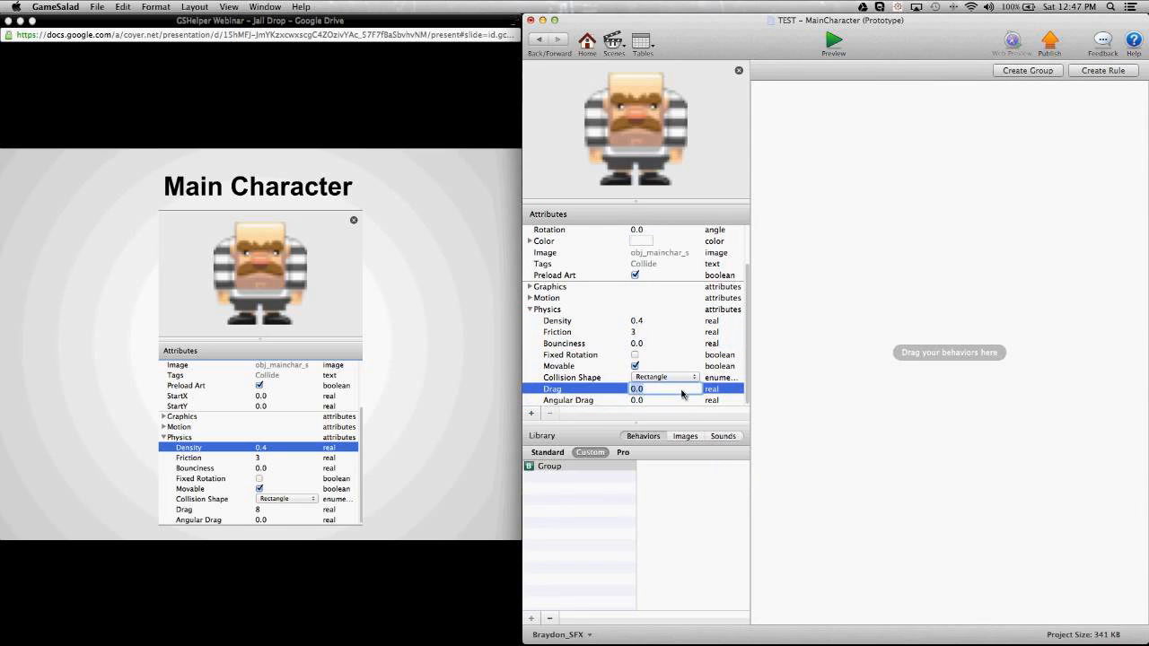
type("8")
key("Tab")
left_click(817, 363)
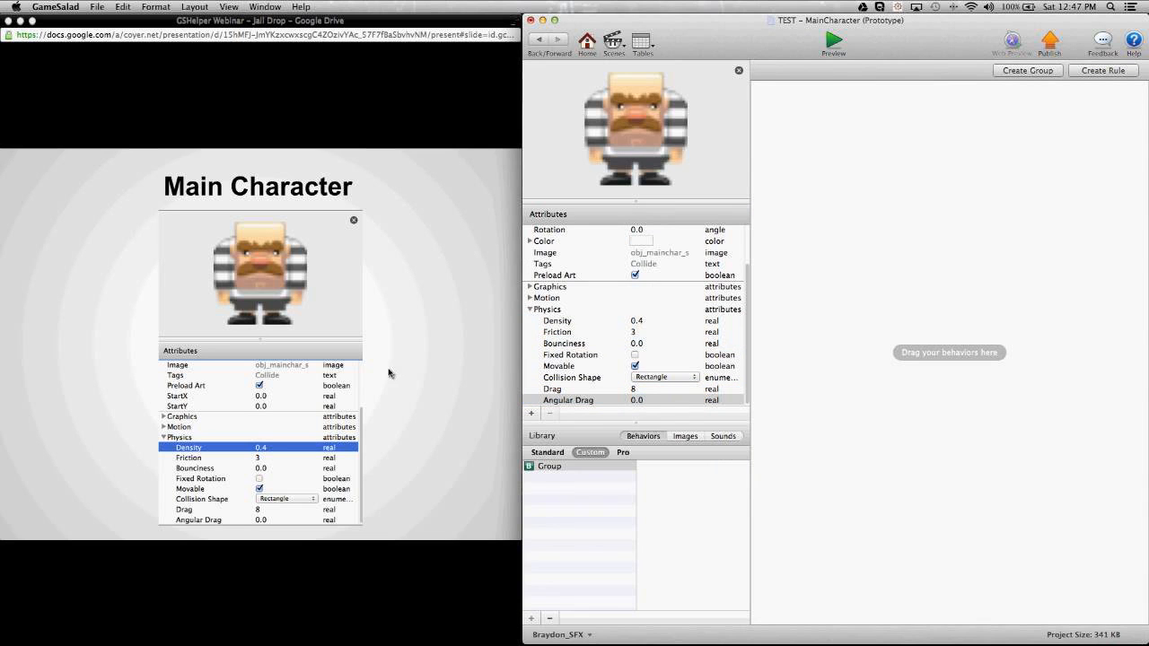
Add two new real attributes to the MainCharacter actor
left_click(533, 416)
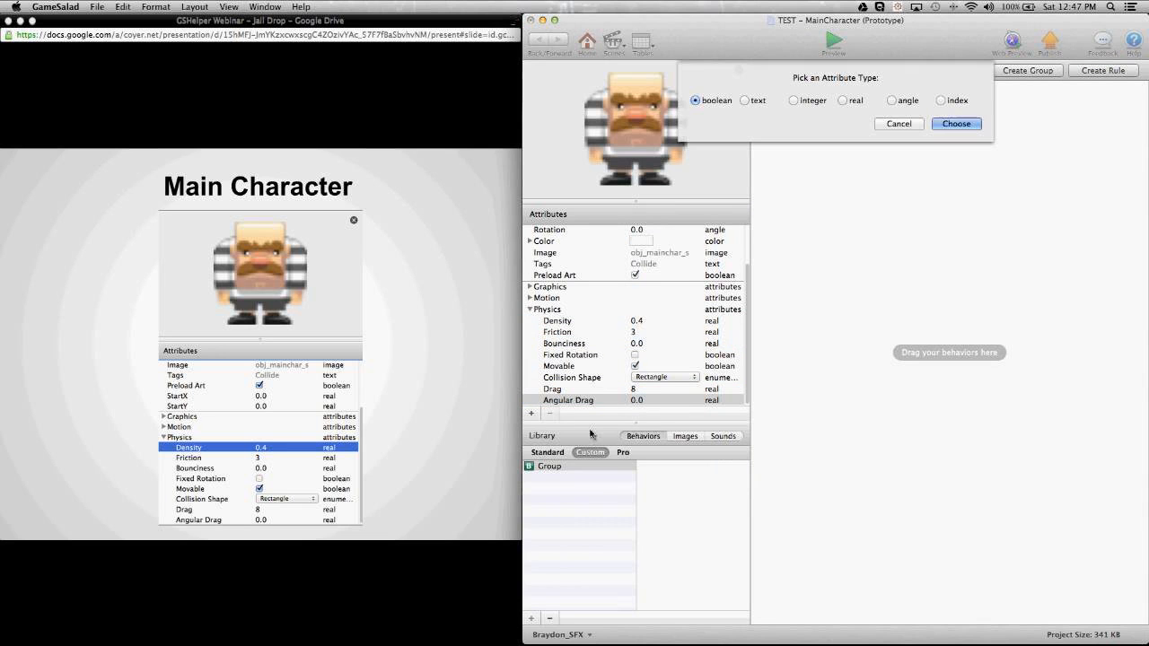
left_click(858, 101)
left_click(957, 124)
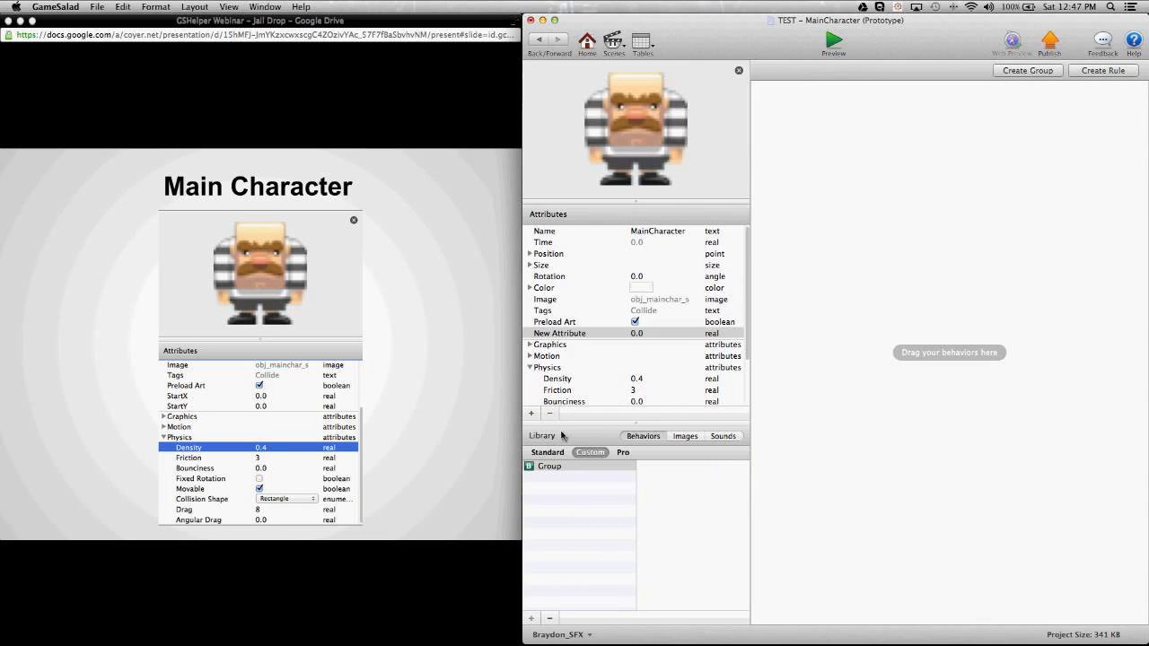
left_click(533, 416)
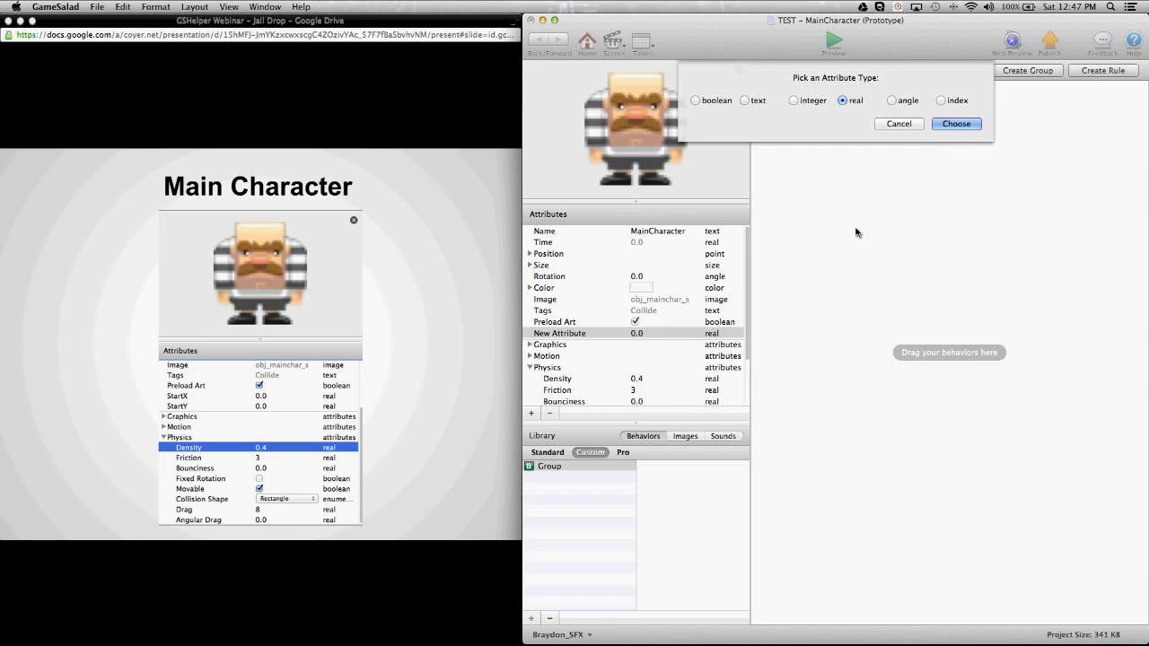
left_click(953, 124)
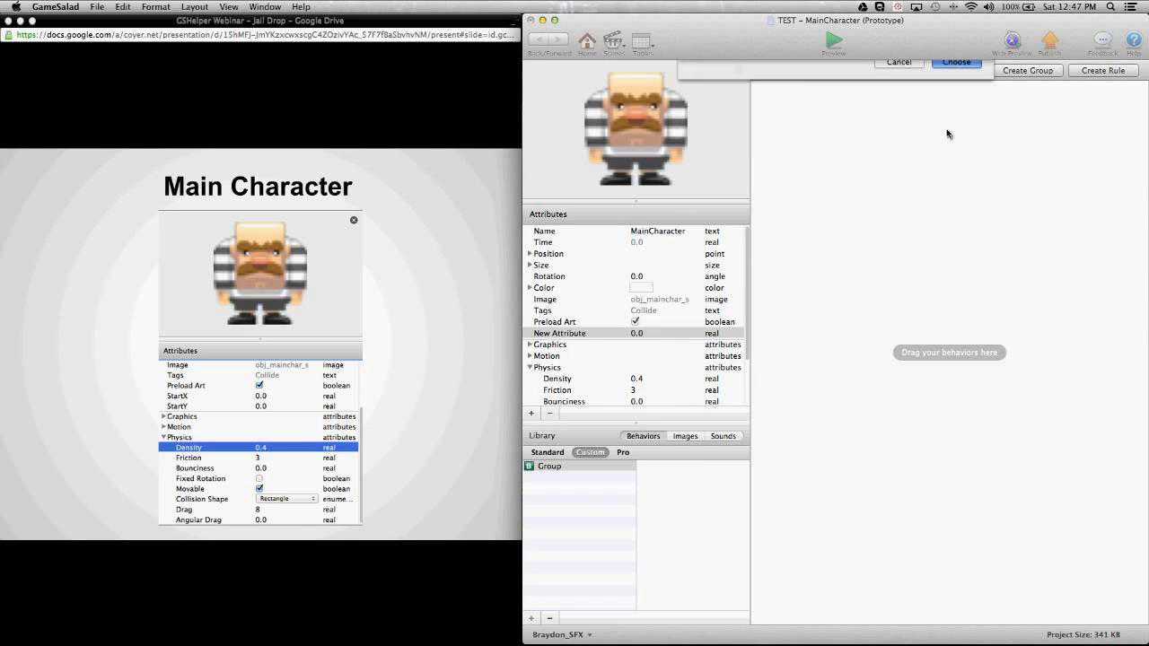
Name MainCharacter's two new real attributes StartX and StartY
double_click(569, 334)
type("StartX")
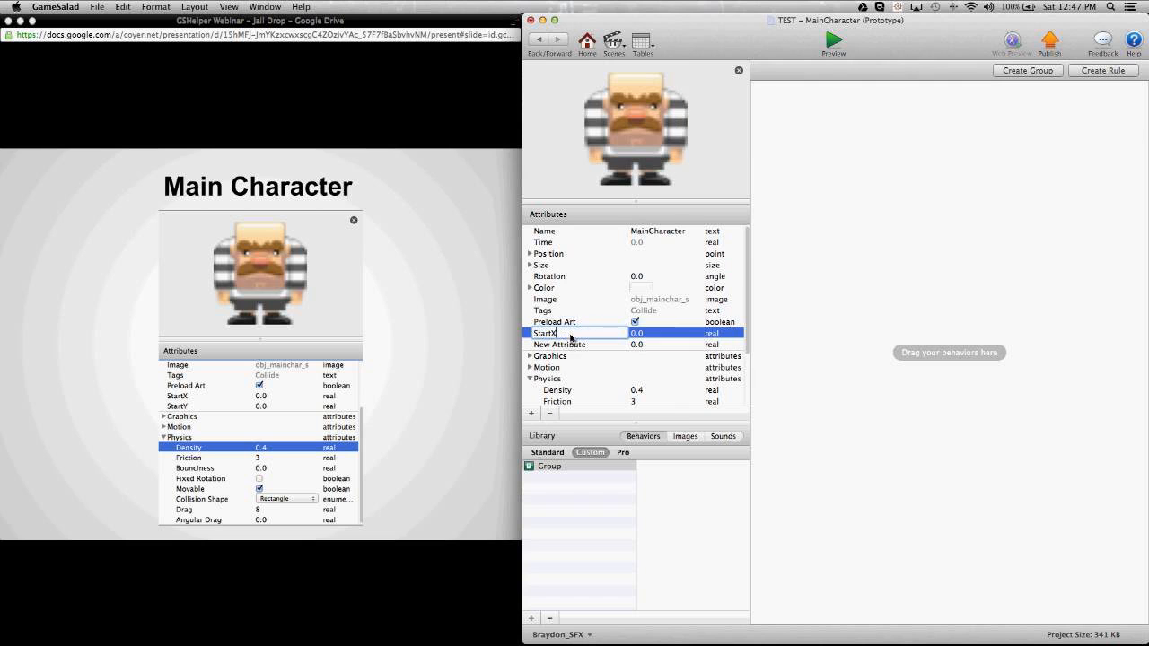
double_click(571, 345)
type("StartY")
key("Return")
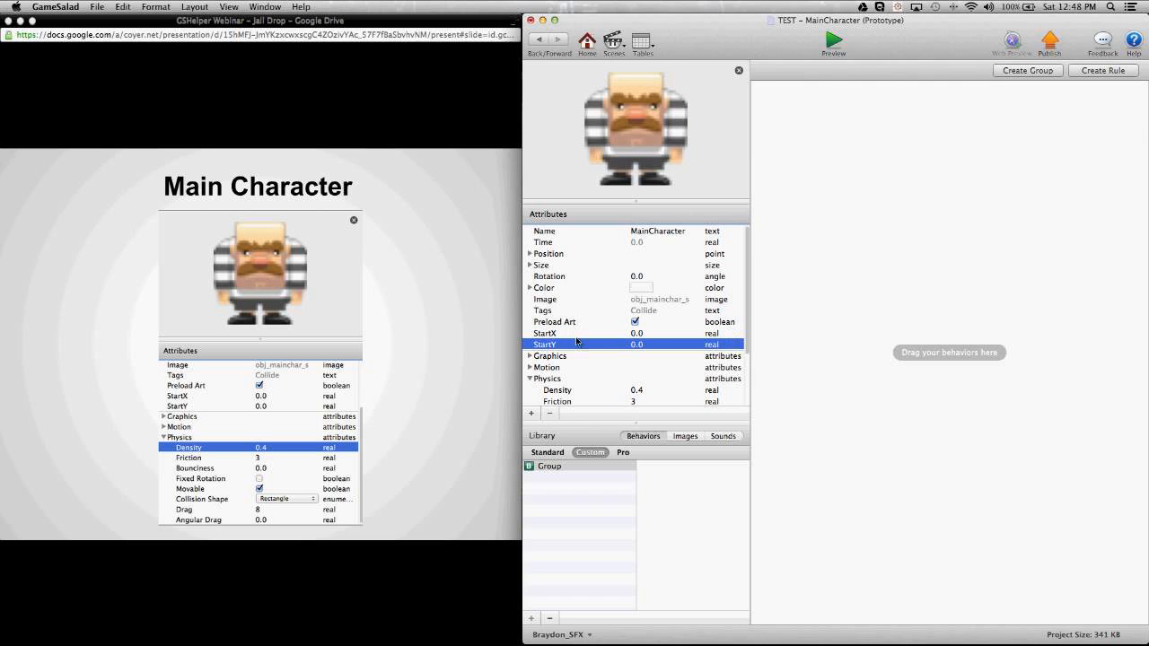
left_click(814, 357)
Add the custom Group behavior to MainCharacter and dismiss the invalid attribute values alert
left_click(561, 467)
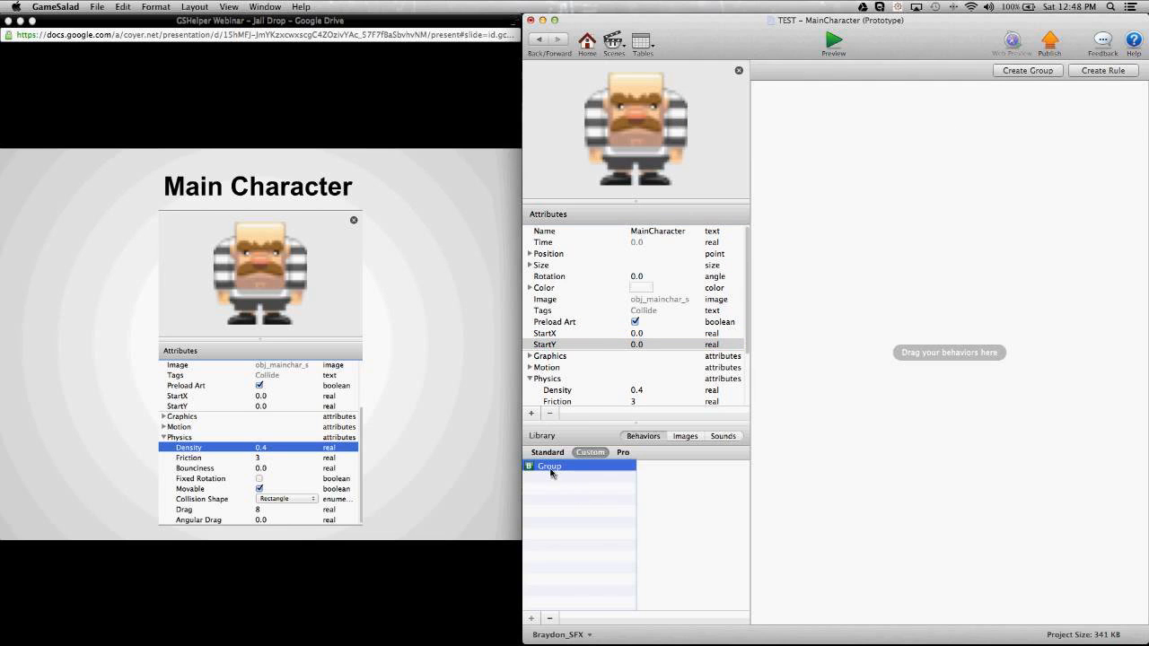
left_click_drag(551, 474, 864, 398)
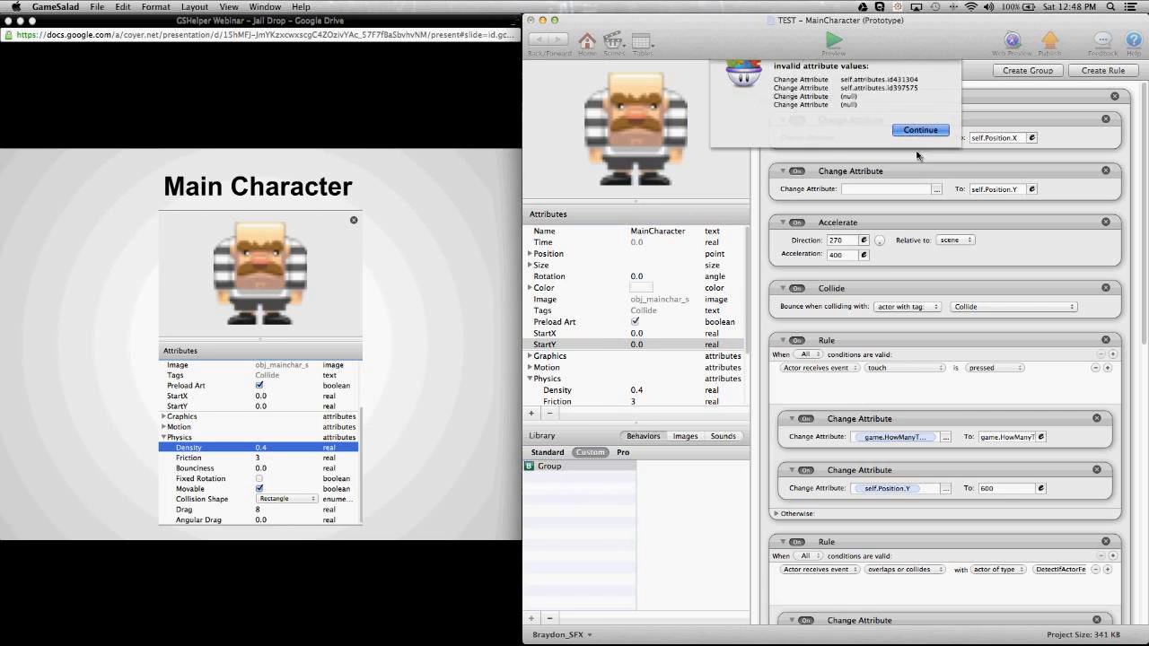
key("Return")
left_click(905, 123)
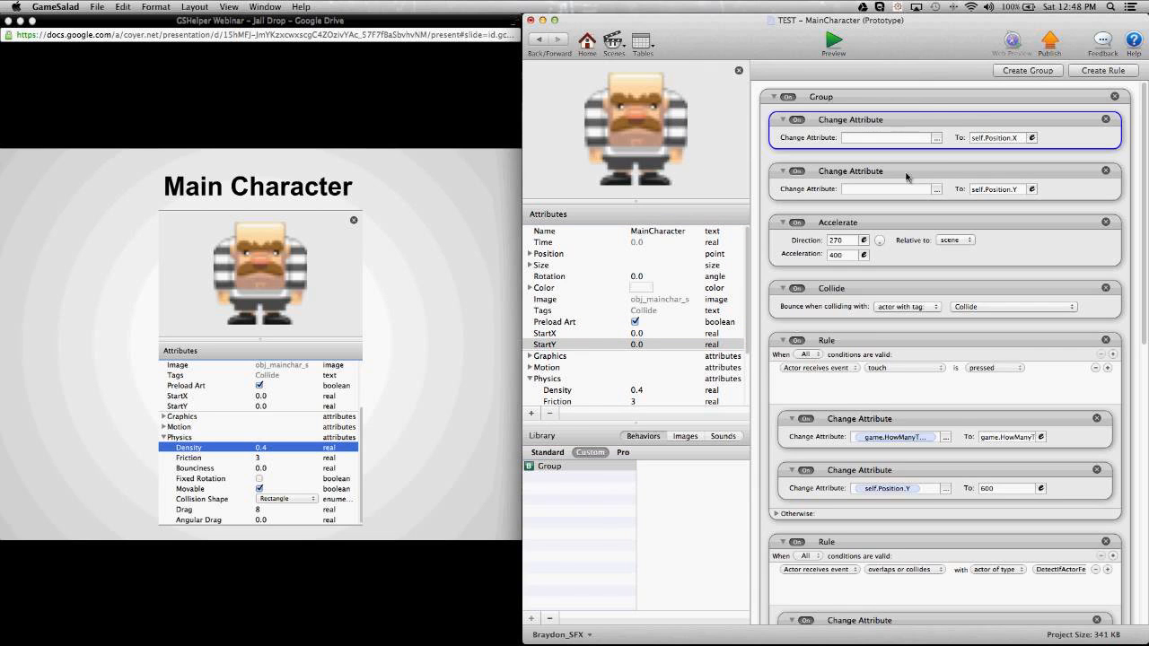
Set the target of the Group's first Change Attribute, the self.Position.X one, to self.StartX
left_click(907, 172)
left_click(918, 118)
left_click(936, 138)
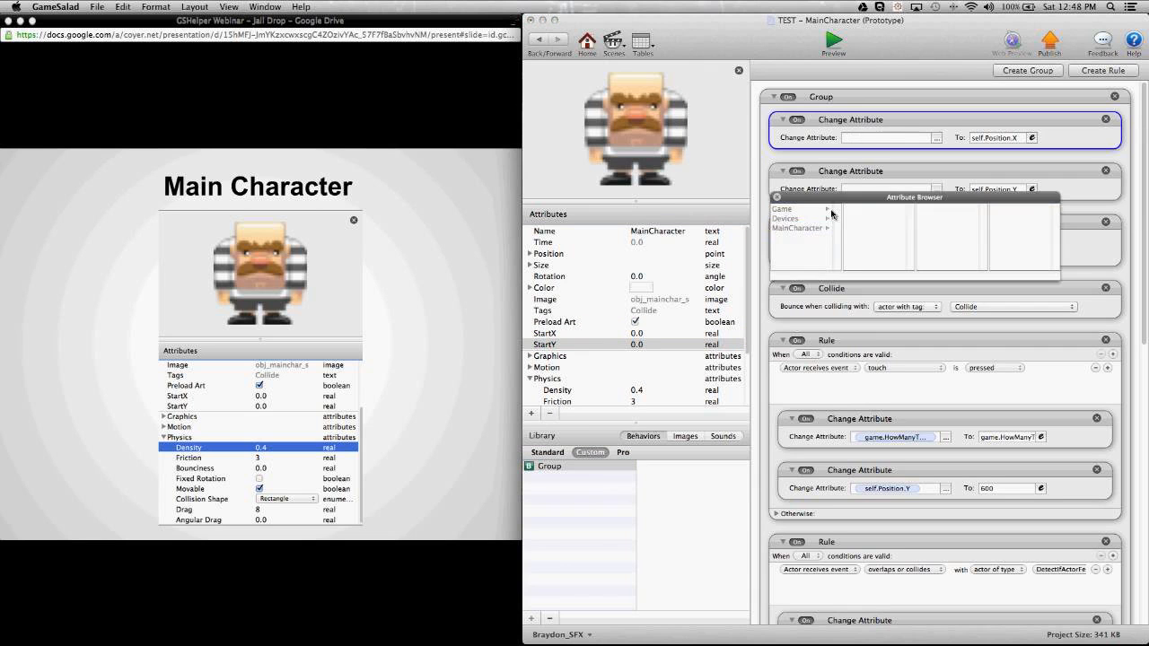
left_click(819, 228)
scroll(866, 244, "down", 1)
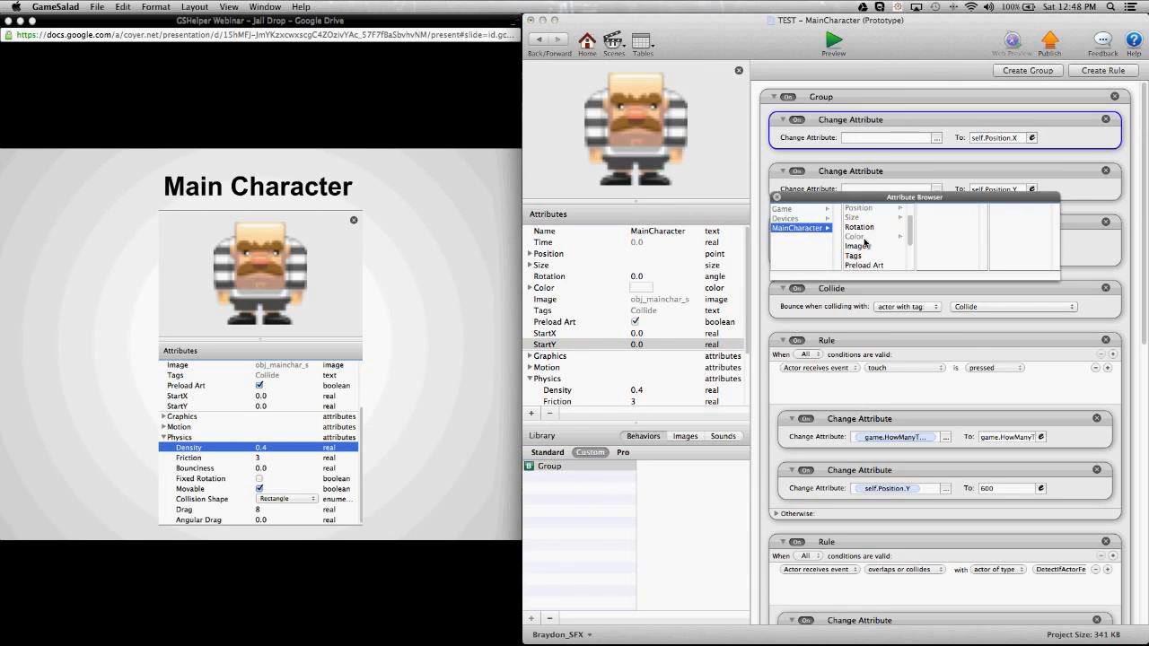
scroll(865, 244, "down", 2)
left_click(865, 236)
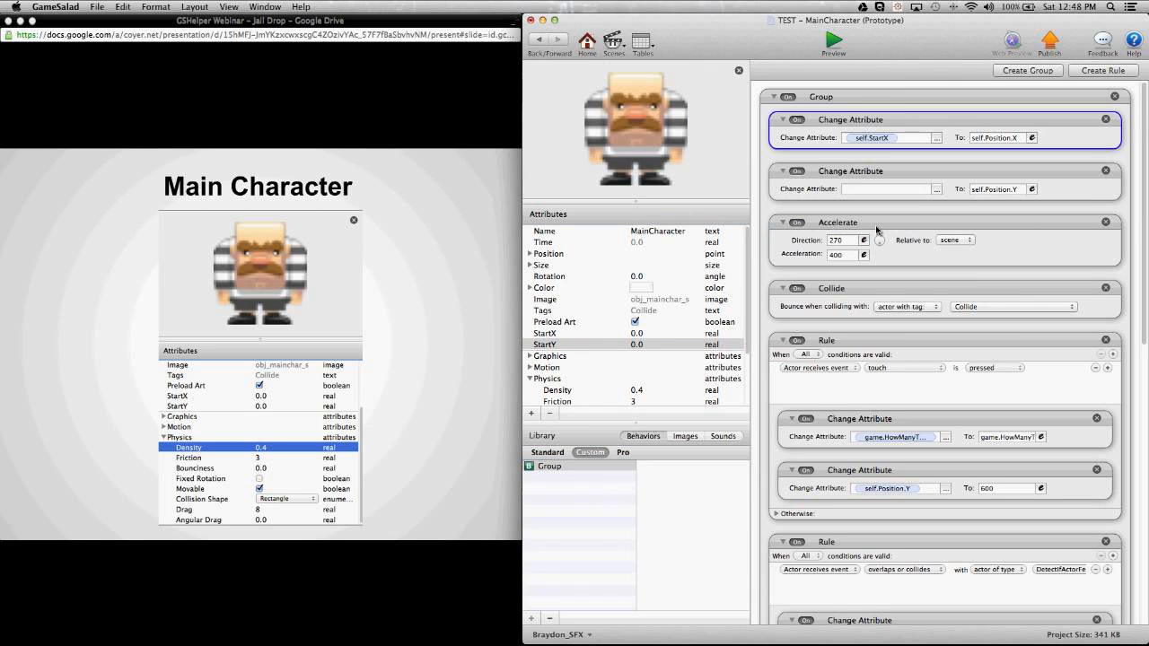
Set the target of the Group's second Change Attribute, the self.Position.Y one, to self.StartY
left_click(937, 190)
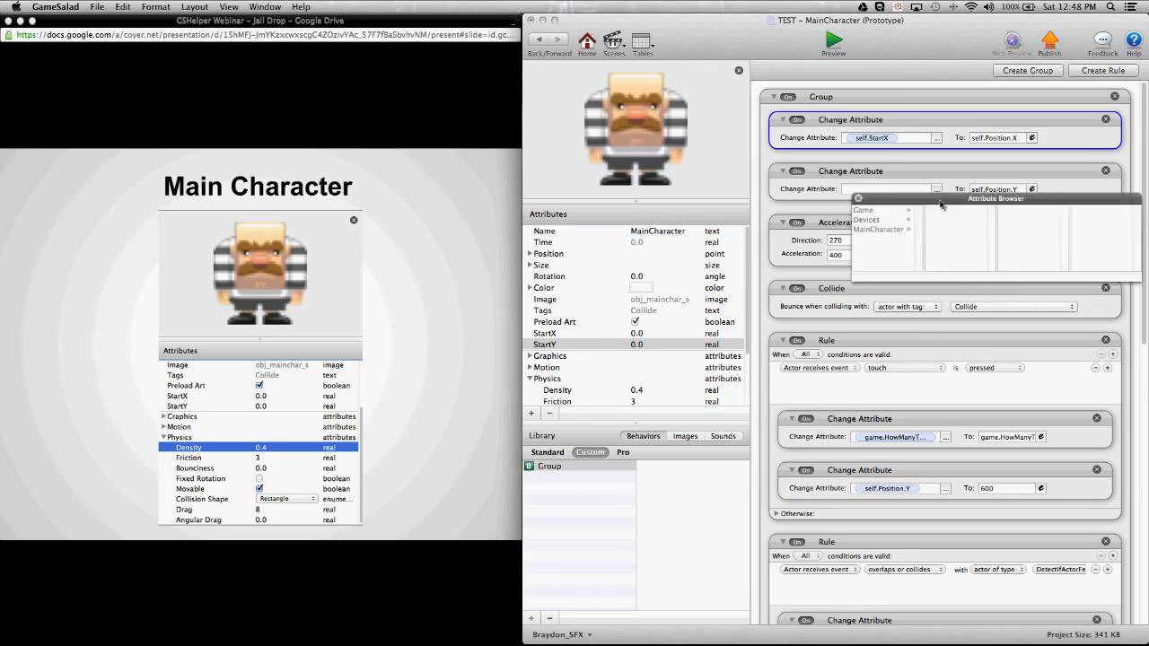
left_click(854, 245)
scroll(924, 256, "down", 3)
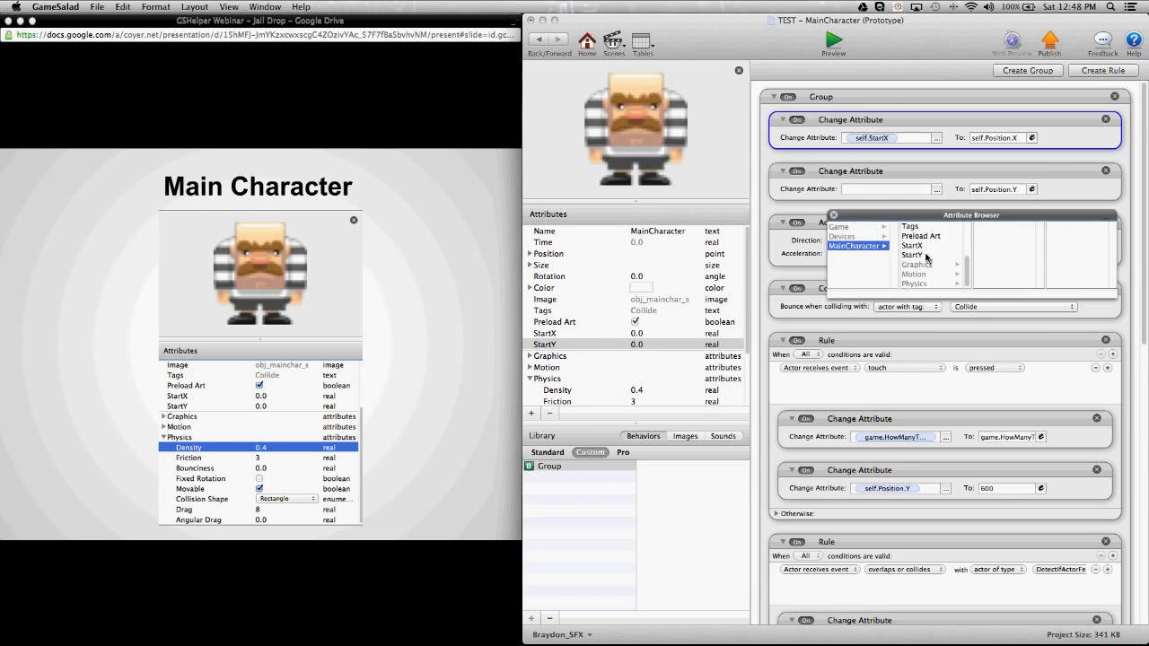
left_click(926, 256)
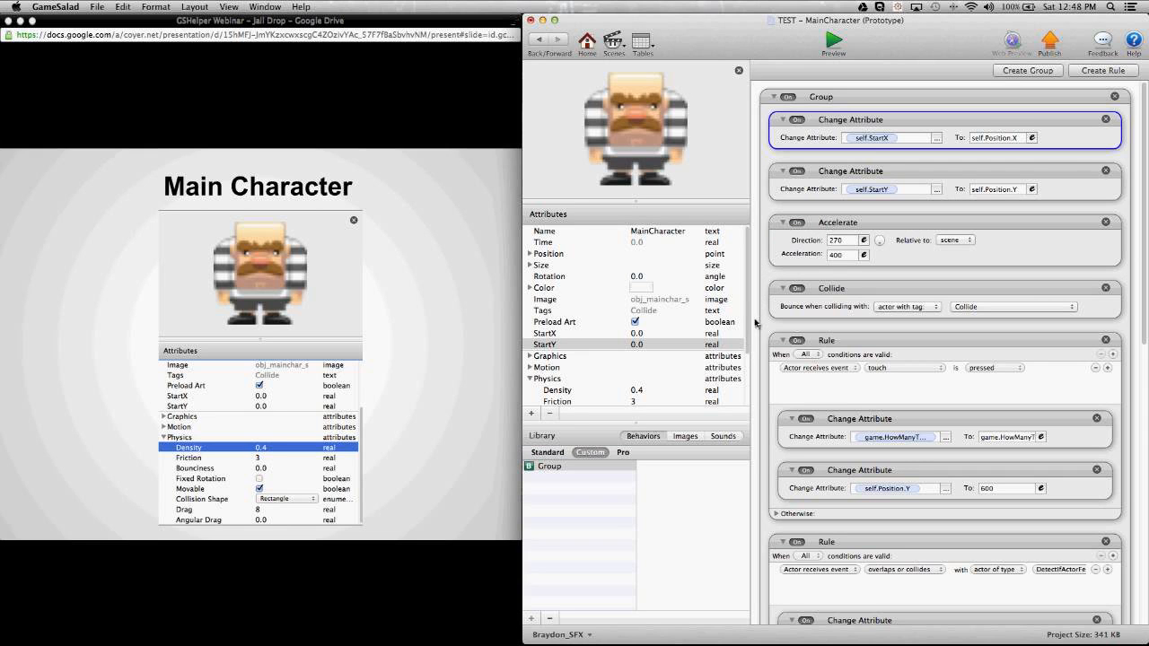
Delete the touch is pressed rule from MainCharacter's Group
left_click(872, 348)
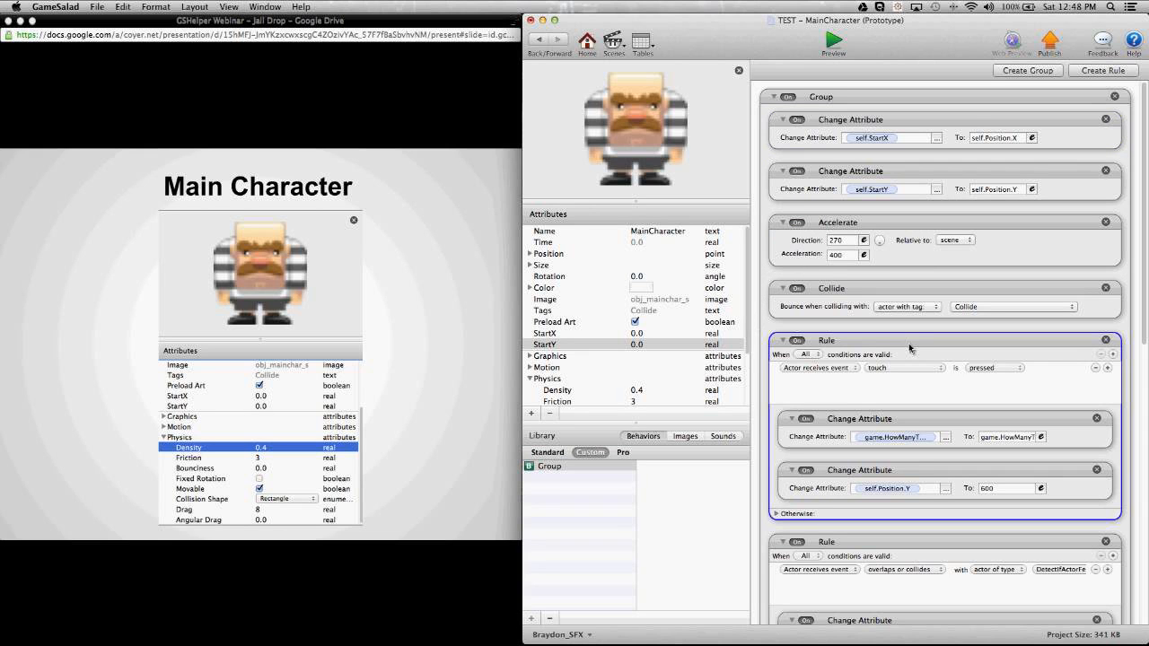
left_click(1106, 341)
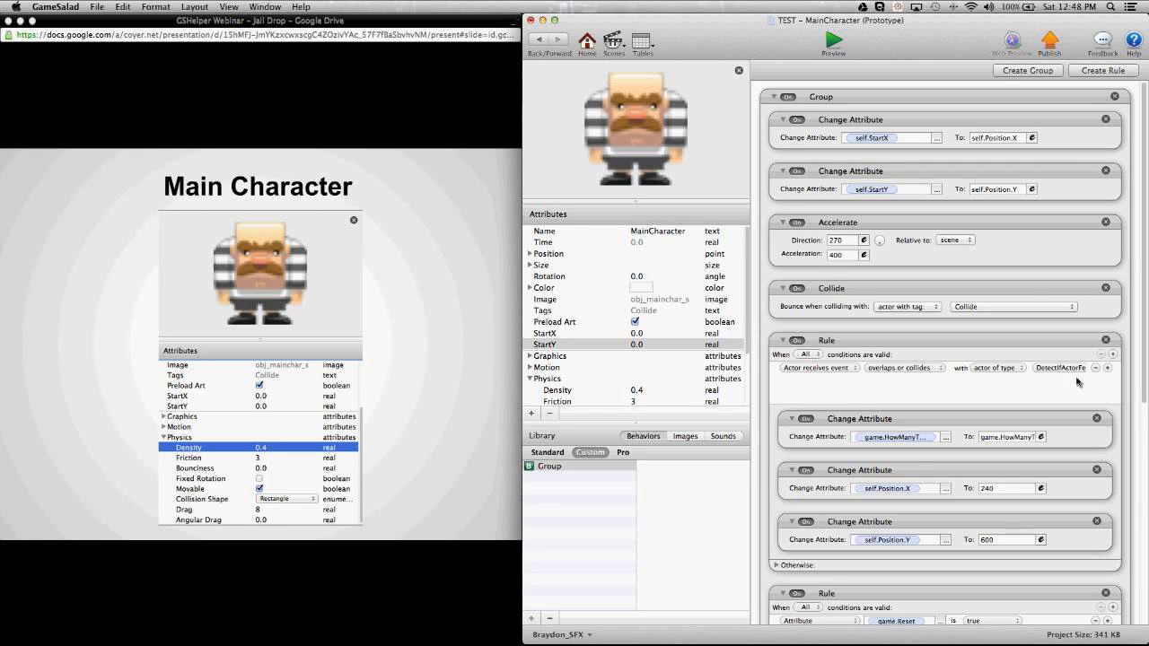
In the DetectIfActorFell collision rule, change the first Change Attribute's target to game.Reset
left_click(846, 345)
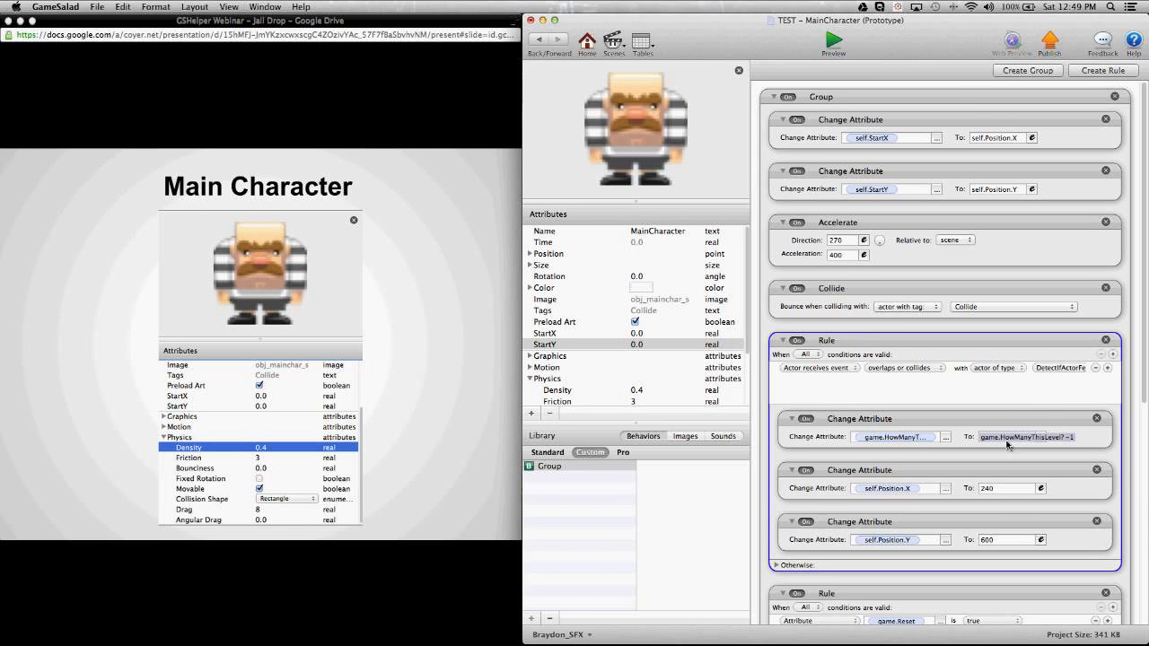
left_click(948, 441)
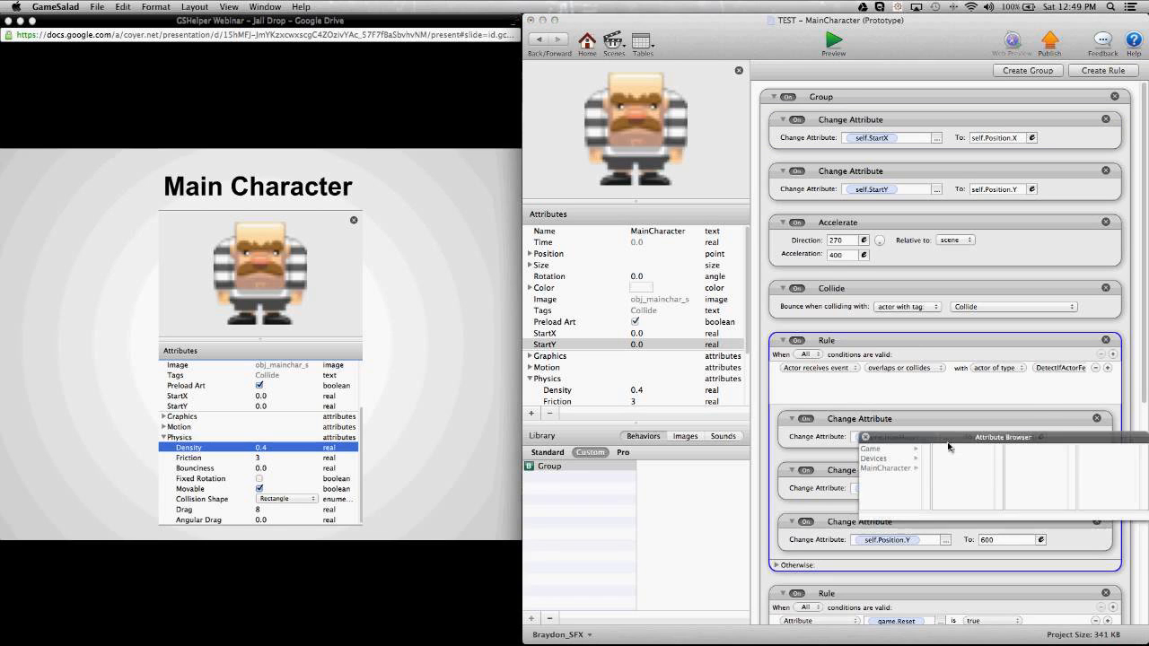
left_click_drag(949, 442, 906, 465)
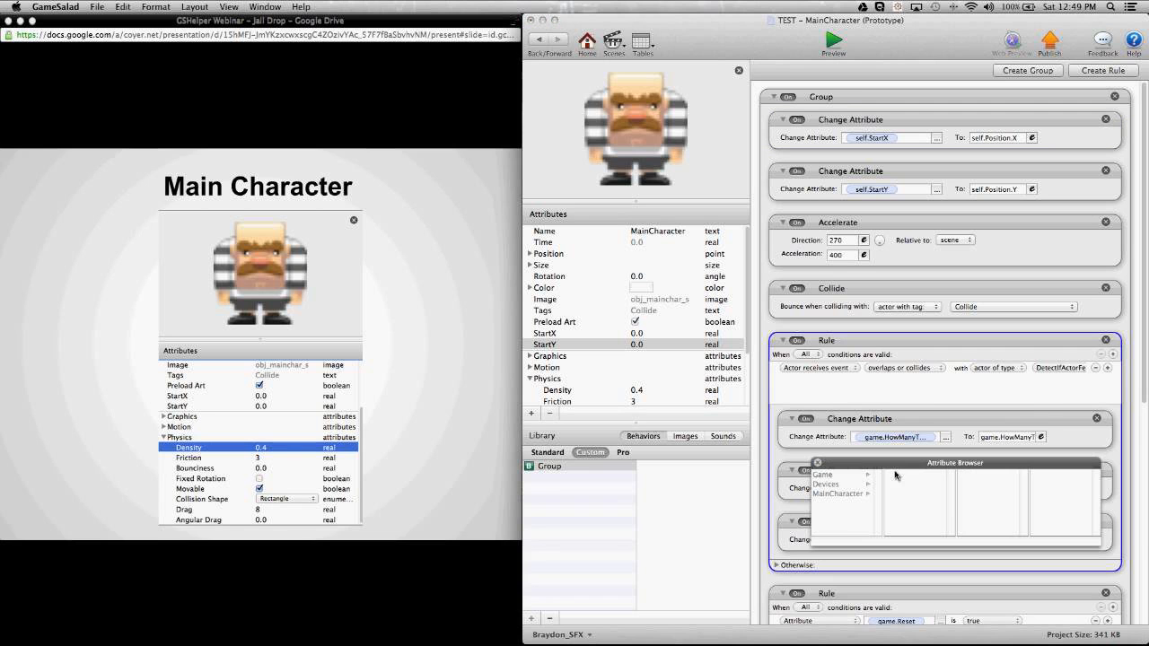
left_click(832, 476)
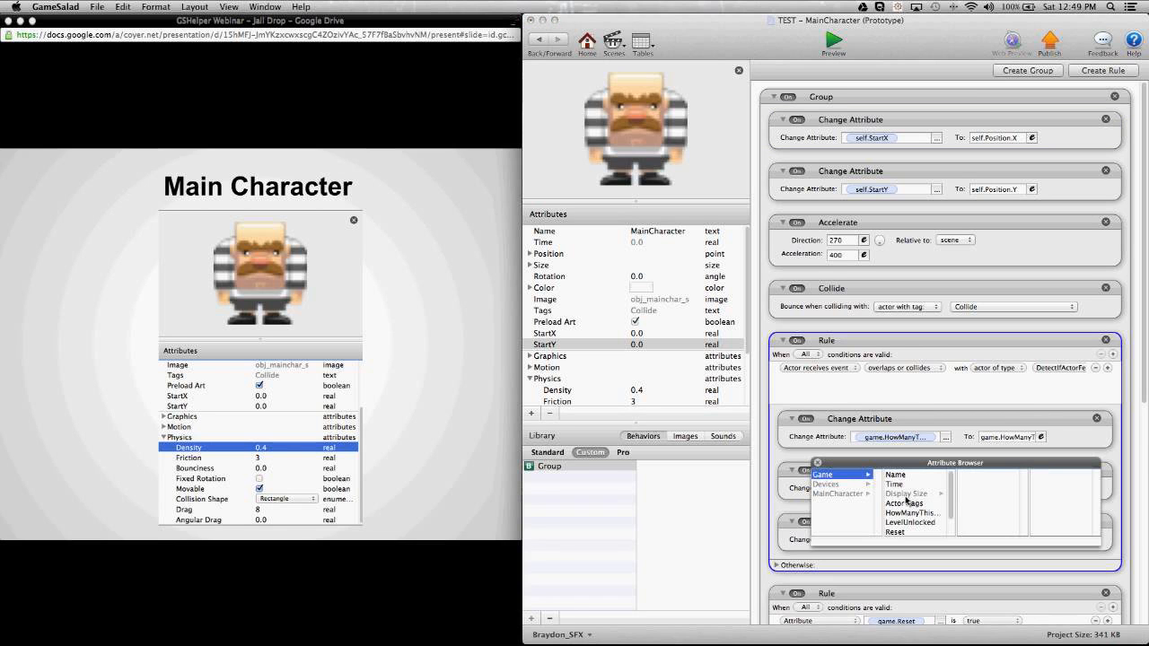
left_click(895, 532)
Replace the game.Reset Change Attribute's value expression with true in the collision rule and close the message notification
left_click(997, 439)
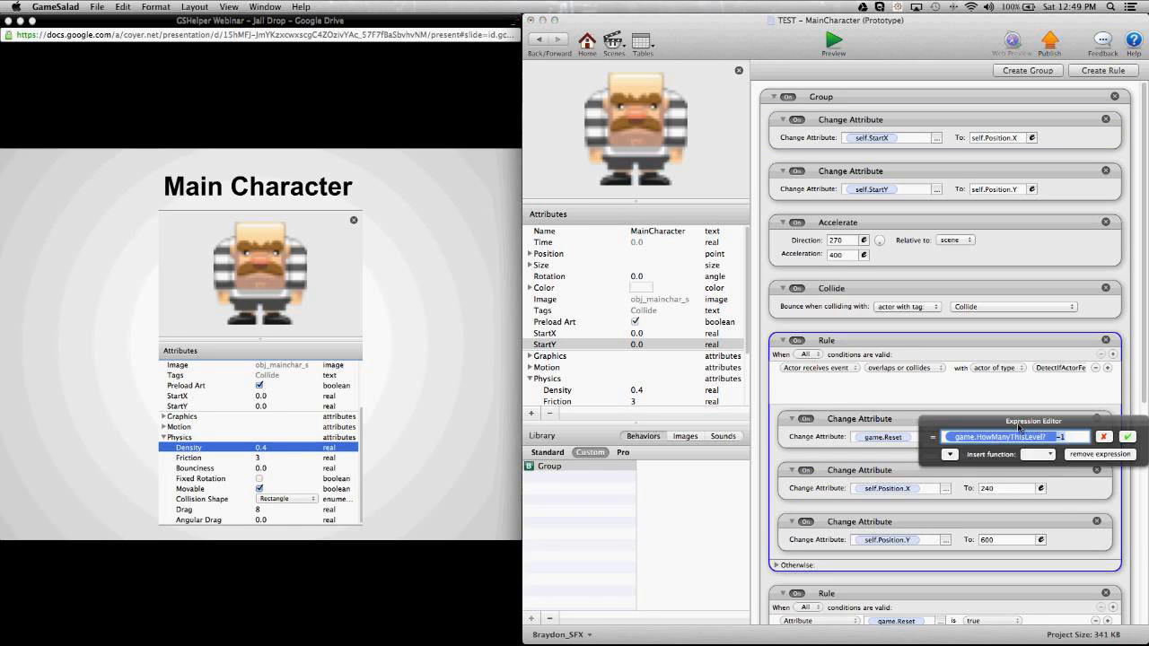
left_click_drag(1019, 428, 928, 474)
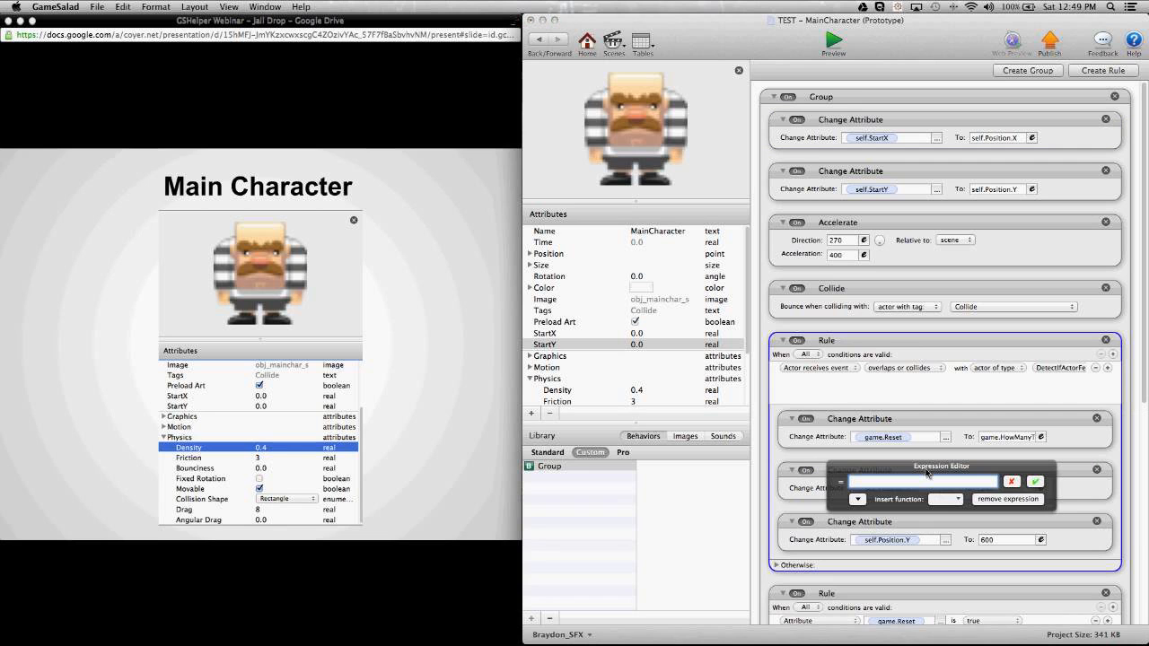
type("rue")
left_click(1035, 482)
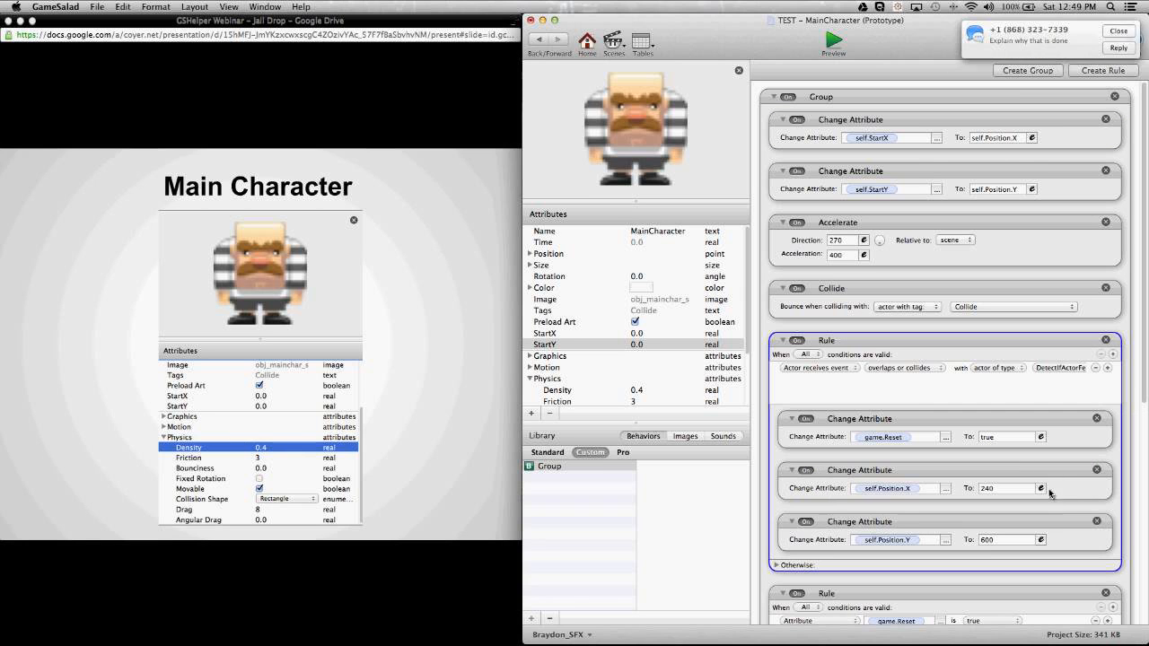
left_click(1120, 31)
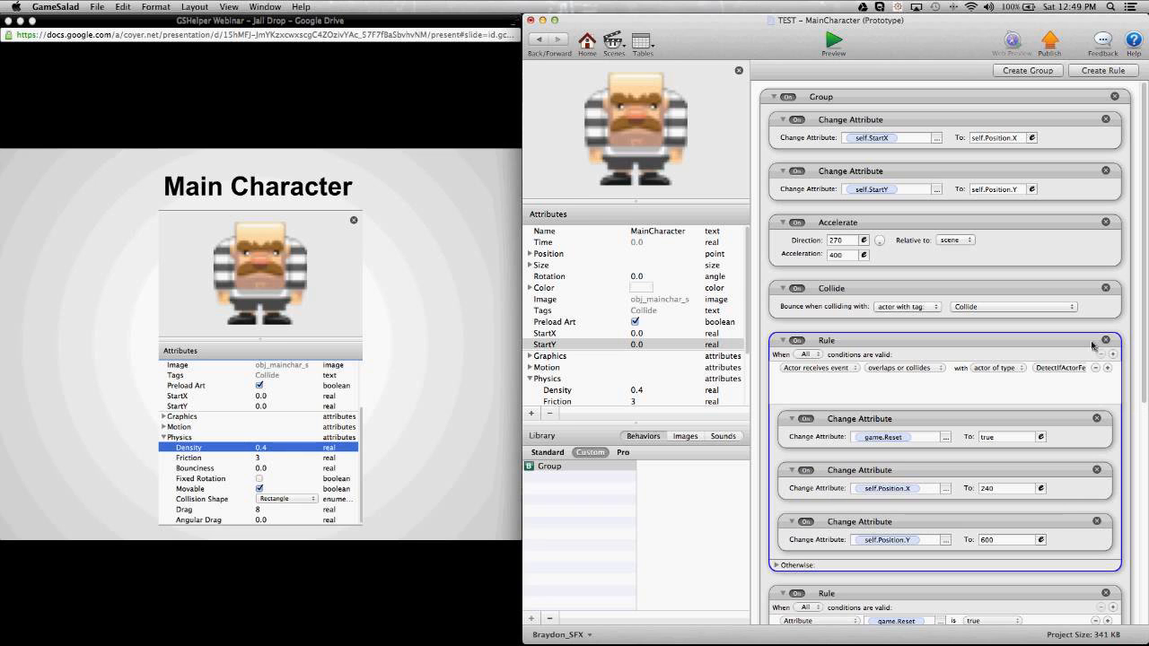
Delete the self.Position.X and self.Position.Y Change Attribute behaviors from the DetectIfActorFell collision rule
left_click(1096, 469)
left_click(1096, 470)
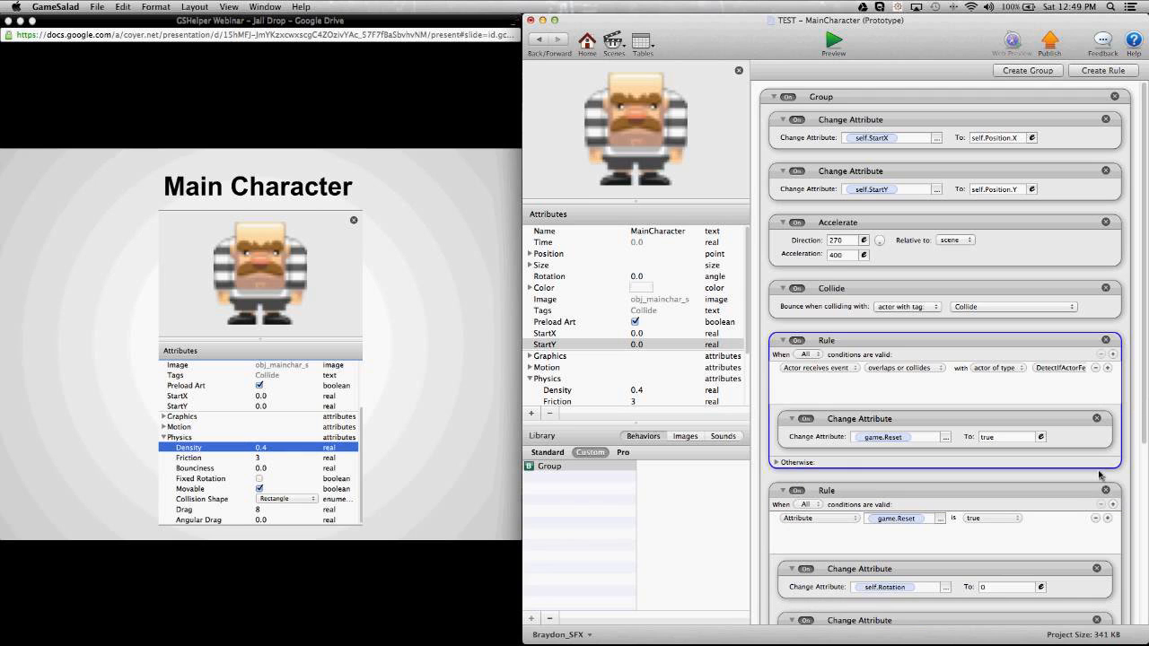
left_click(763, 350)
left_click(832, 345)
left_click(762, 357)
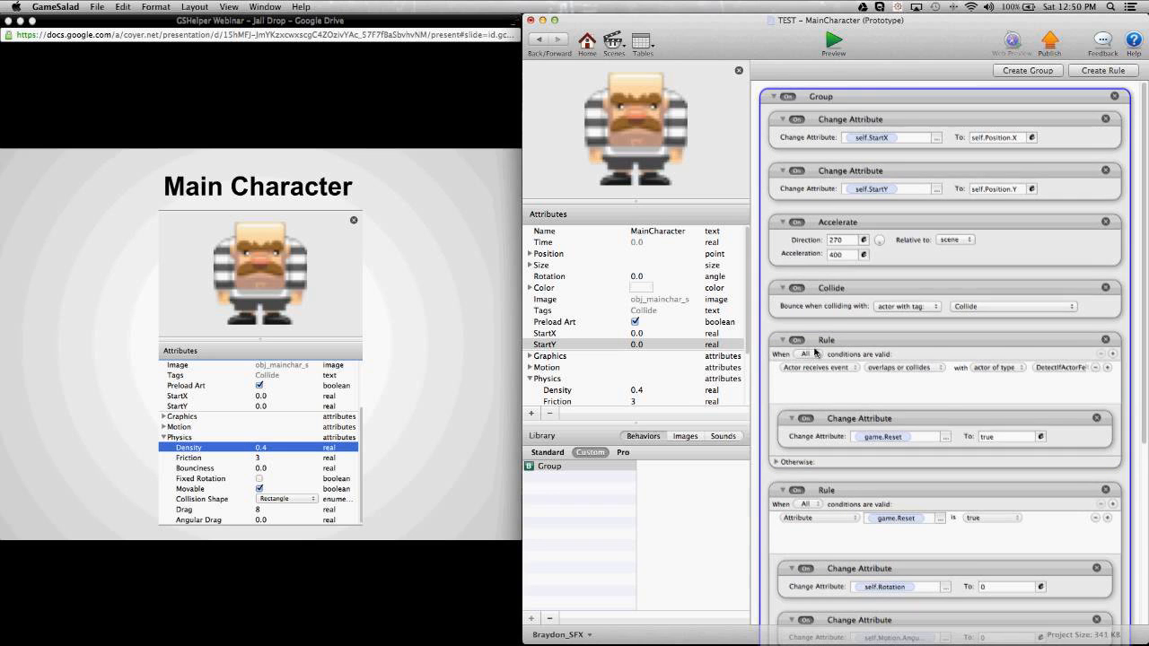
left_click(844, 350)
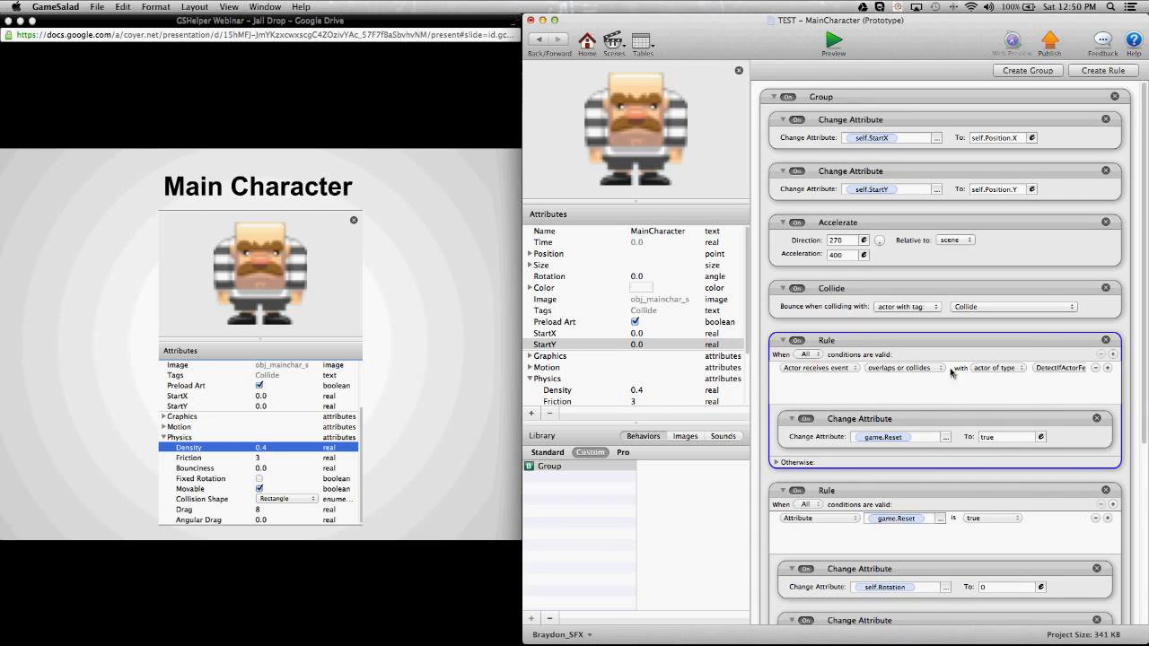
Check the collision rule's actor type choice and the attribute targeted by its Change Attribute
left_click(1047, 376)
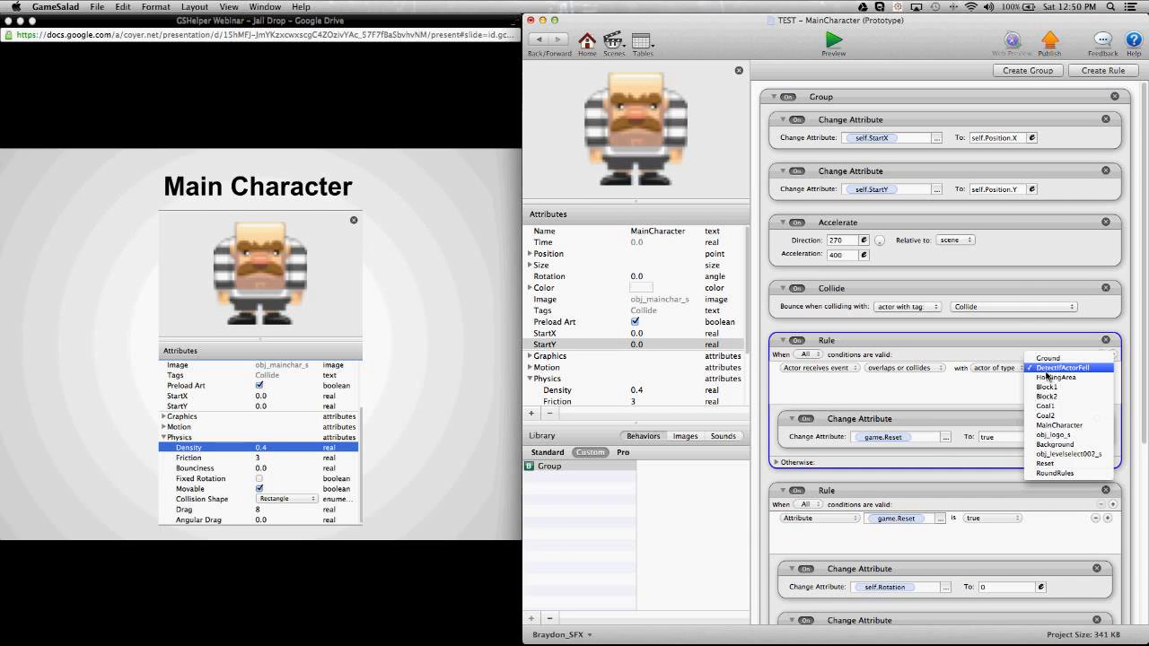
left_click(1052, 369)
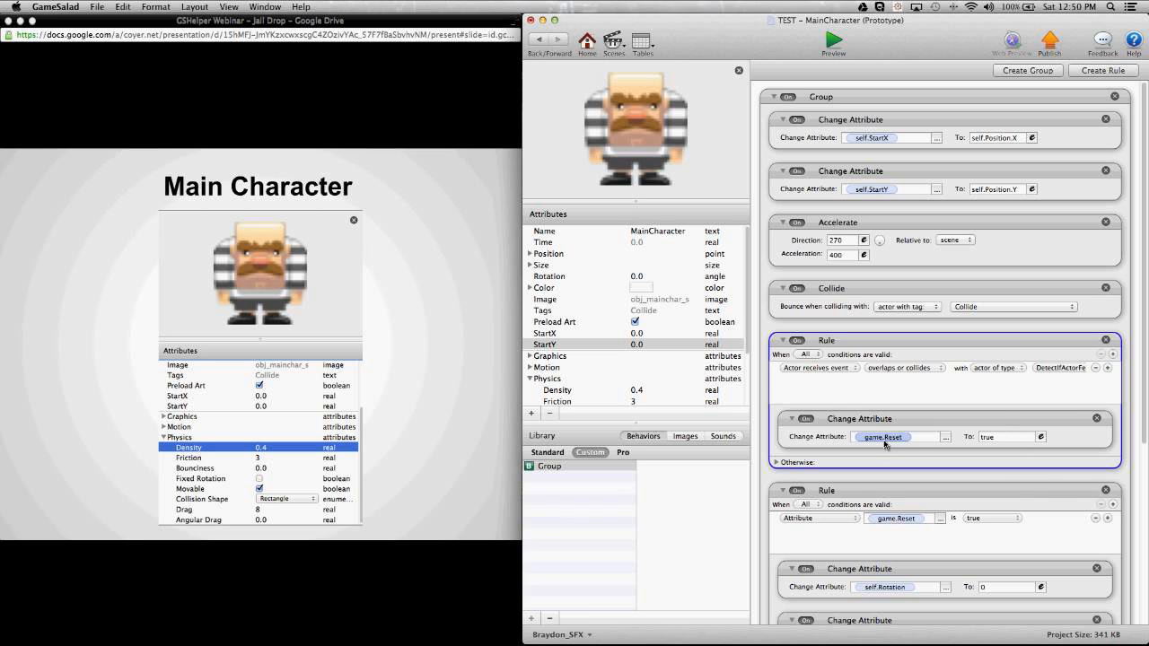
left_click(945, 437)
left_click(874, 461)
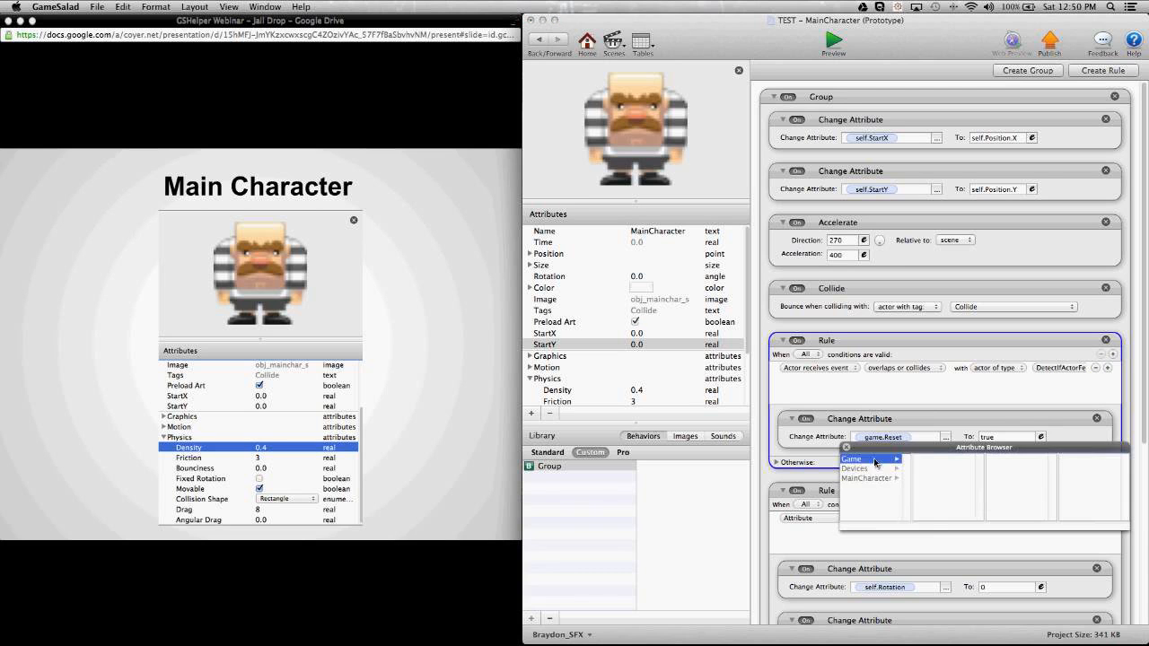
double_click(930, 518)
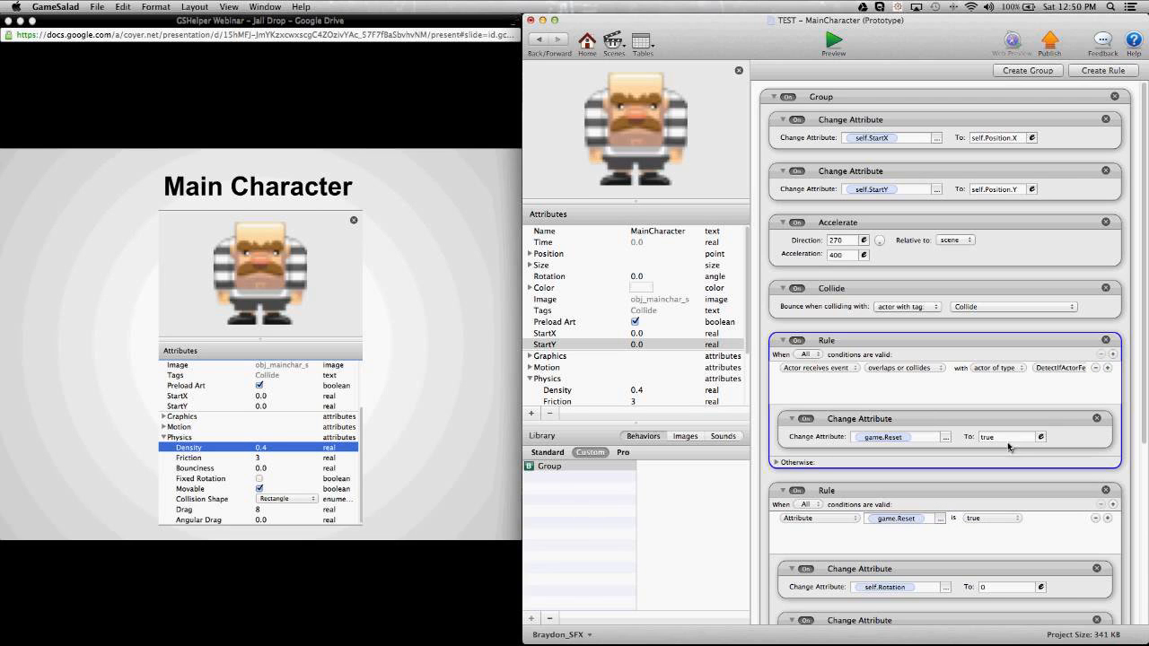
double_click(826, 342)
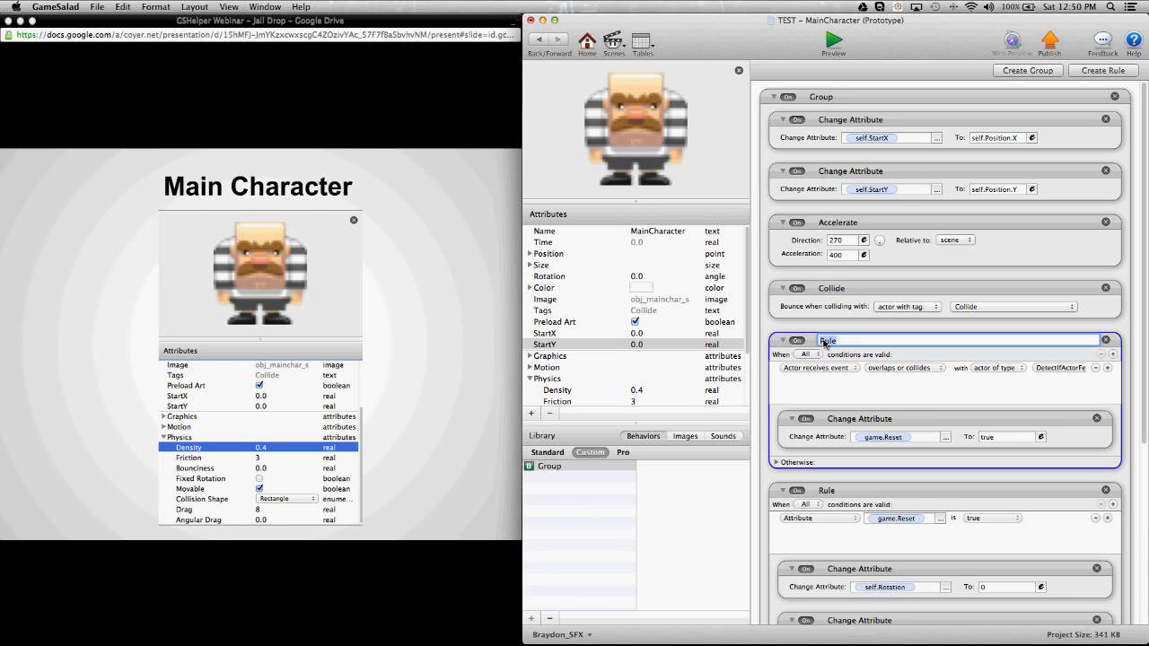
type("Reset")
key("Return")
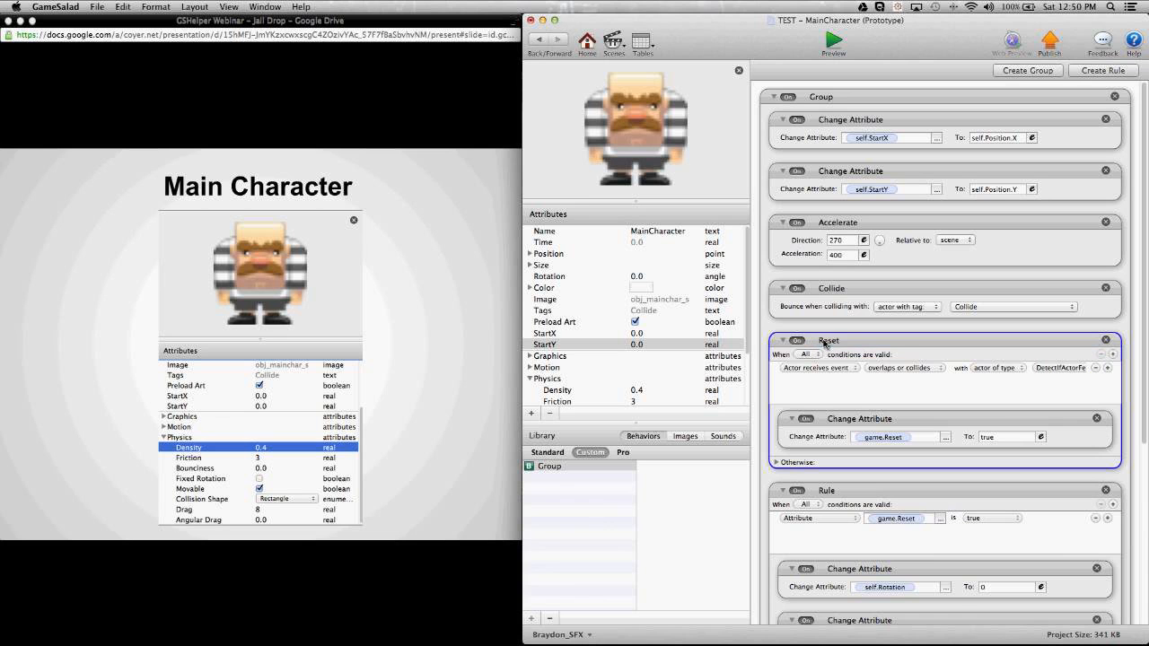
Collapse the DetectIfActorFell collision rule and rename it as "If actor fell"
left_click(784, 342)
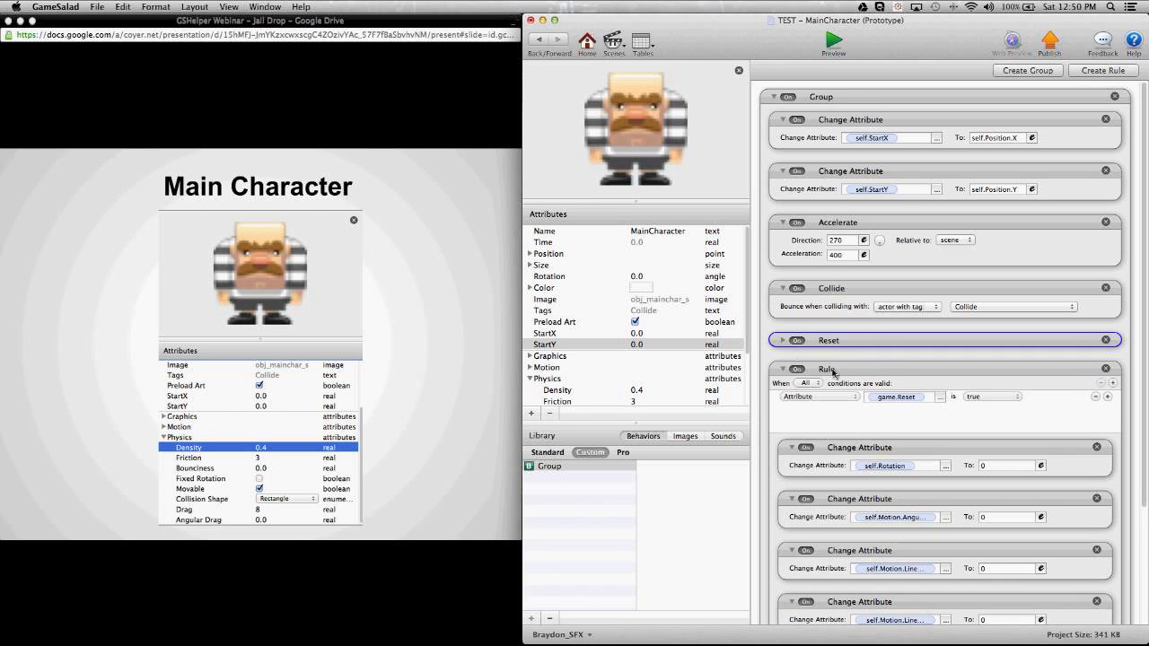
double_click(830, 342)
type("If Fal")
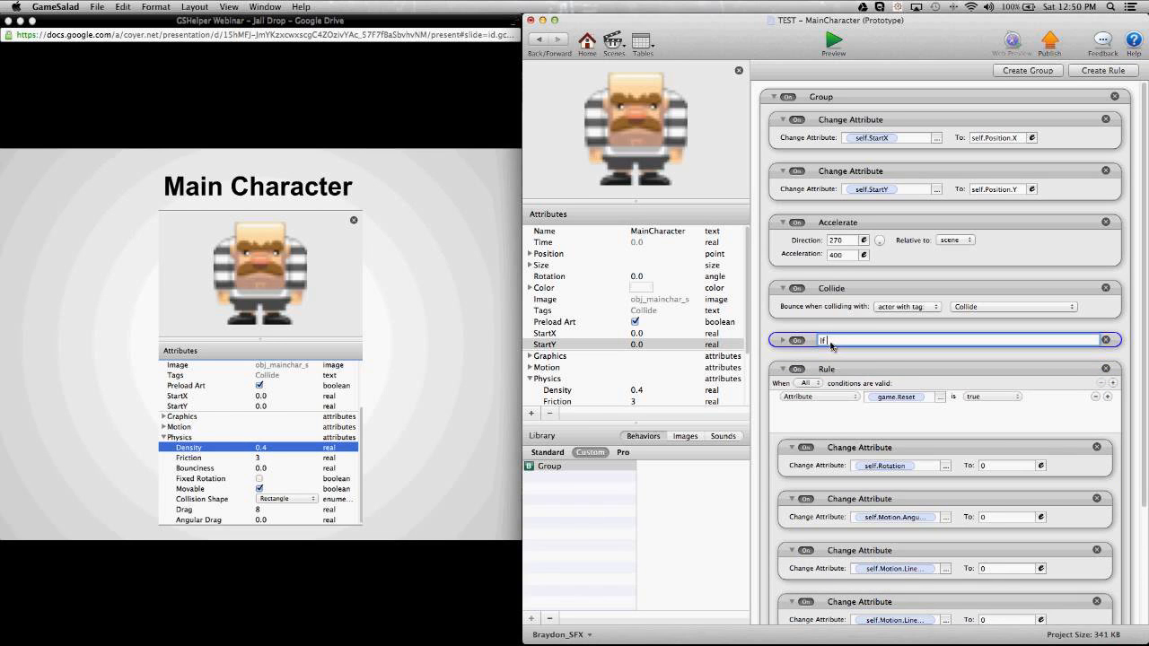
key("BackSpace")
key("BackSpace")
key("BackSpace")
type("actor fell")
key("Return")
left_click(764, 367)
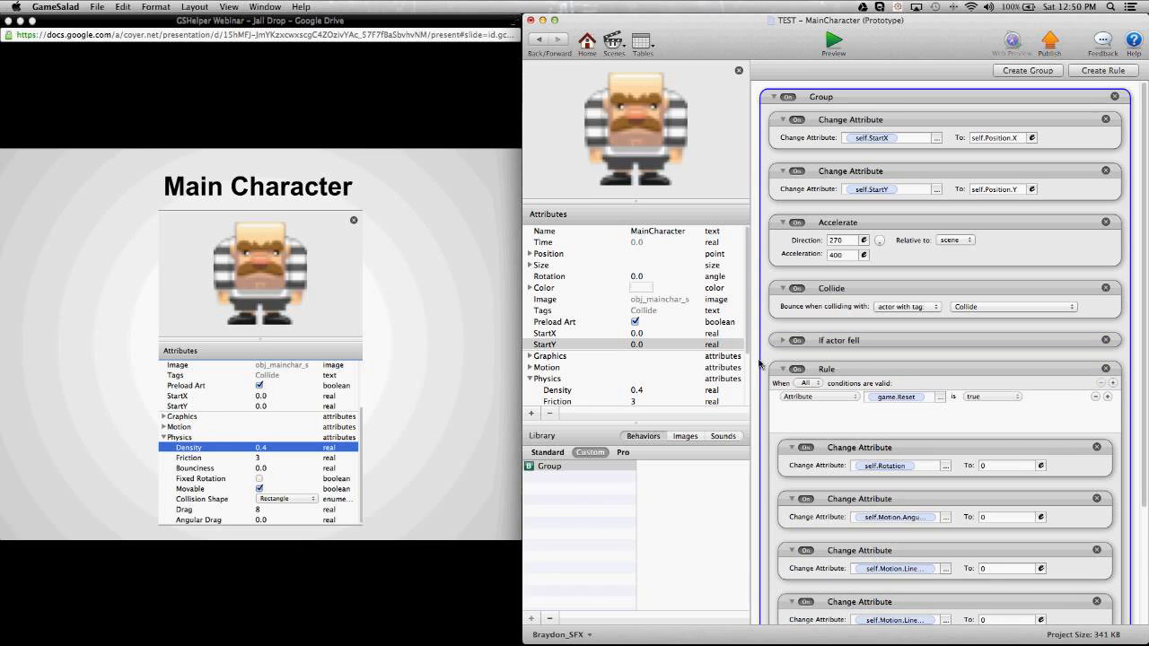
Rename the rule with the game.Reset is true condition as "Reset"
left_click(857, 370)
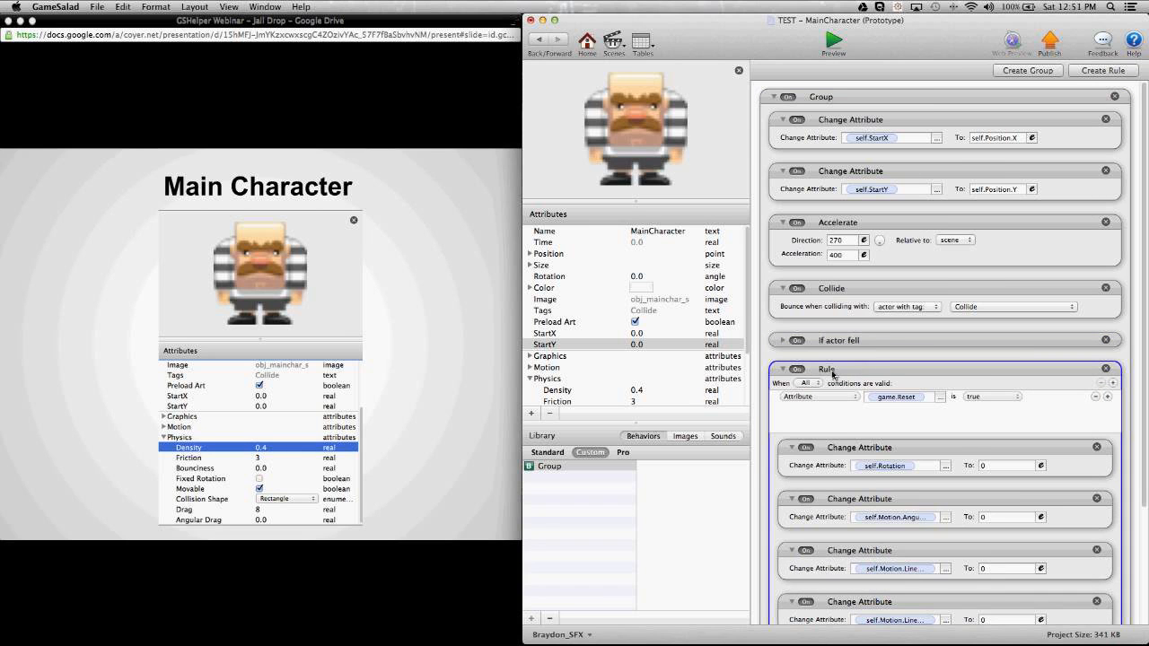
double_click(826, 370)
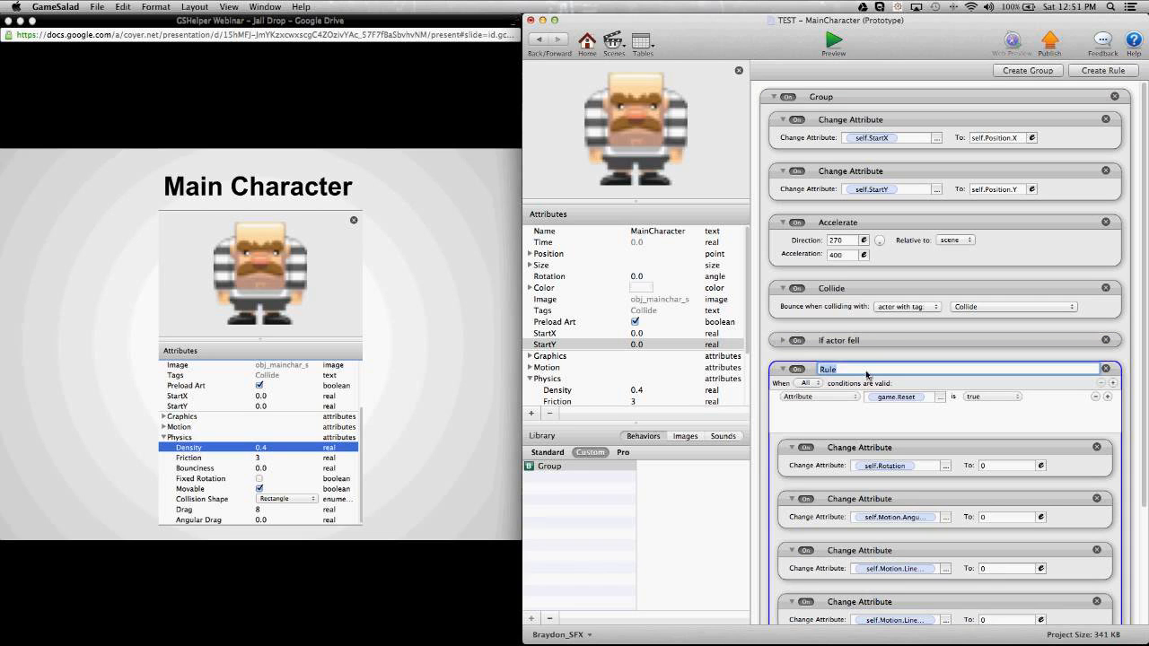
type("Reset")
key("Return")
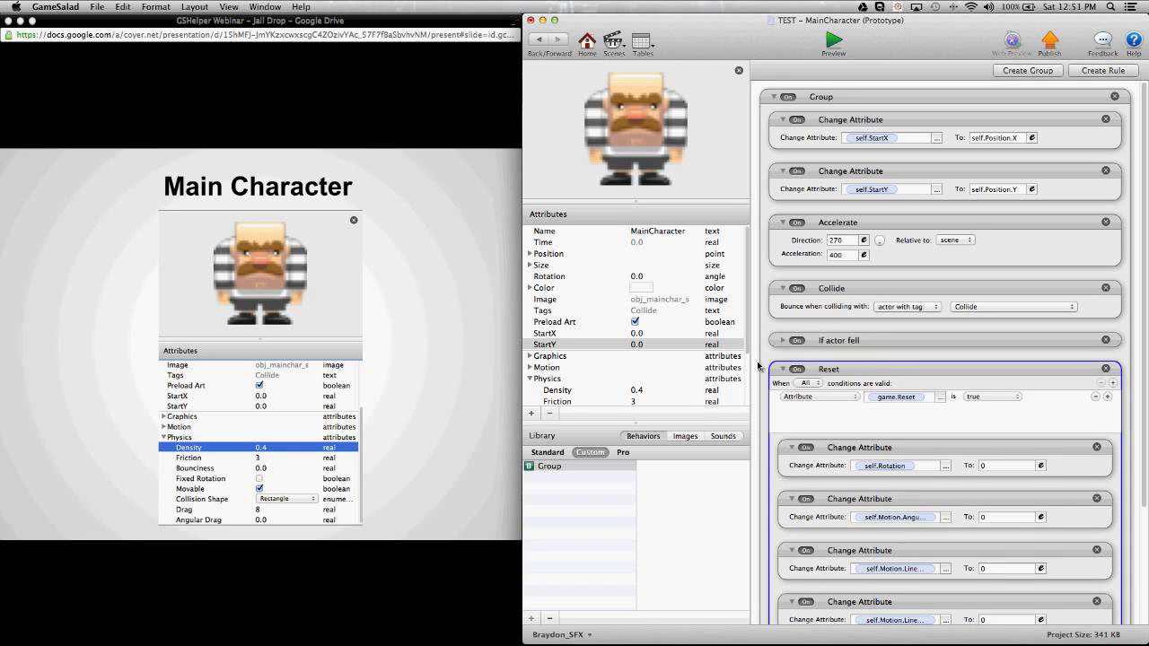
In the Reset rule, set the self.Position.X Change Attribute's value to MainCharacter's StartX attribute
scroll(759, 366, "down", 3)
scroll(759, 366, "down", 2)
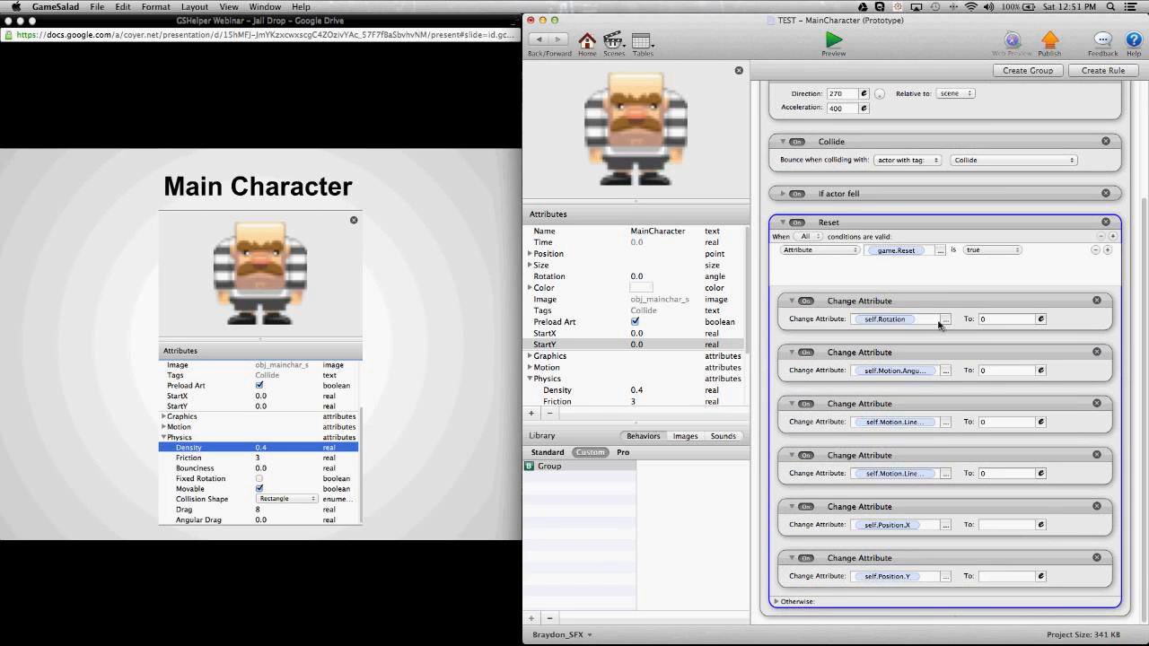
left_click(1042, 525)
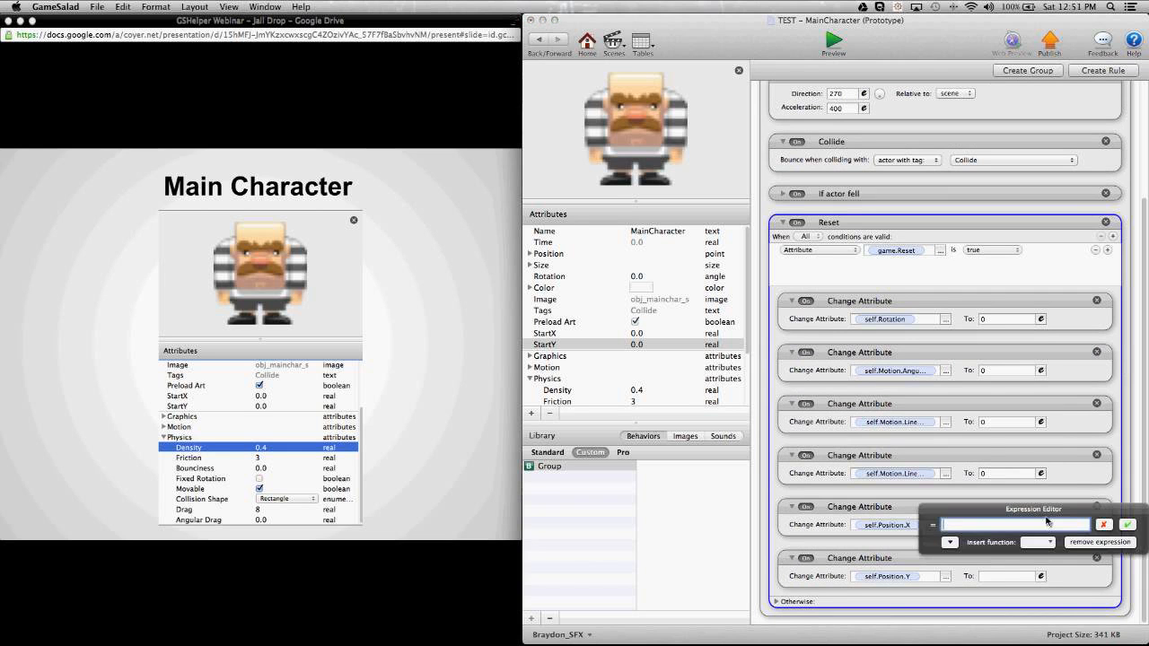
left_click_drag(1047, 515, 972, 423)
left_click(874, 450)
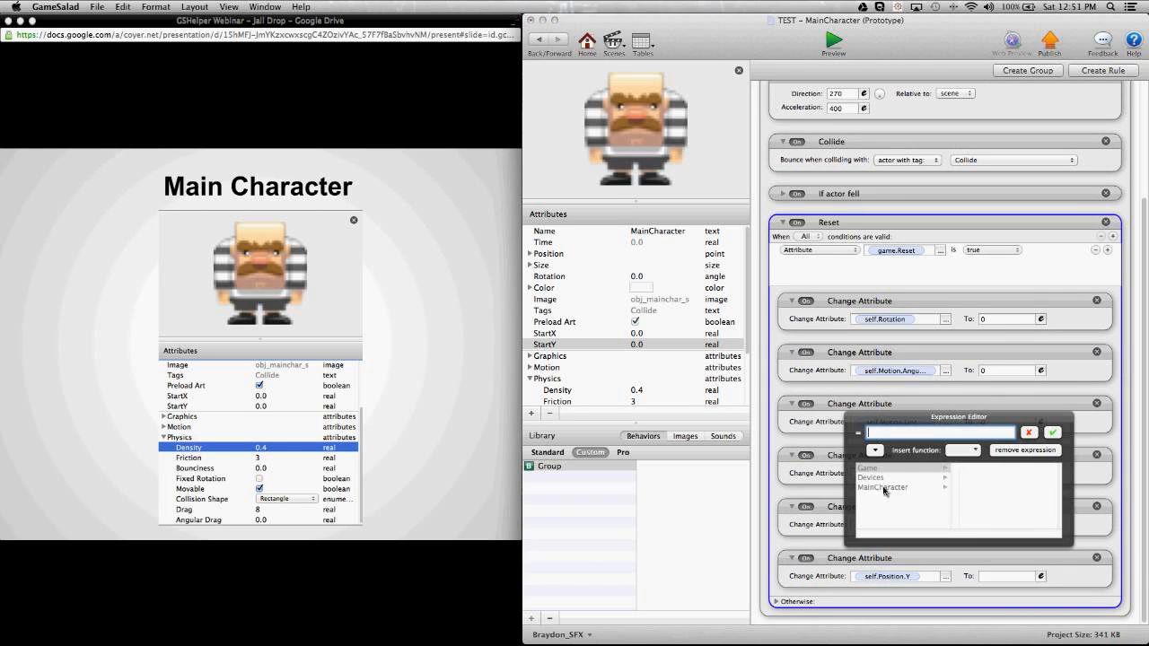
scroll(1007, 494, "down", 3)
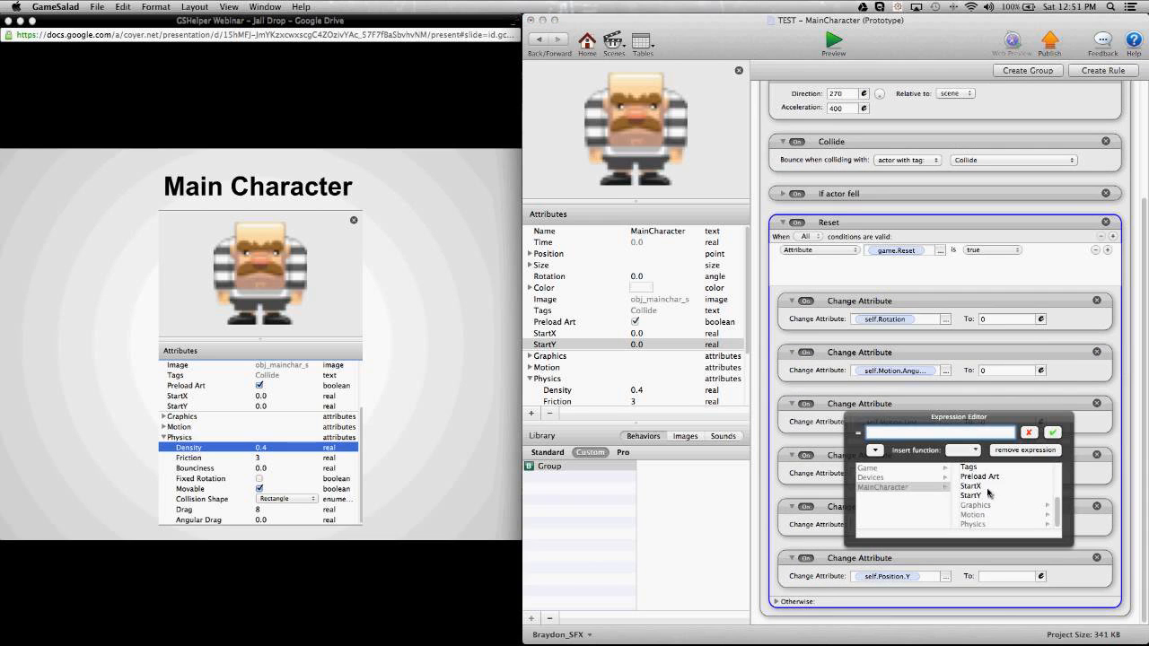
left_click(973, 487)
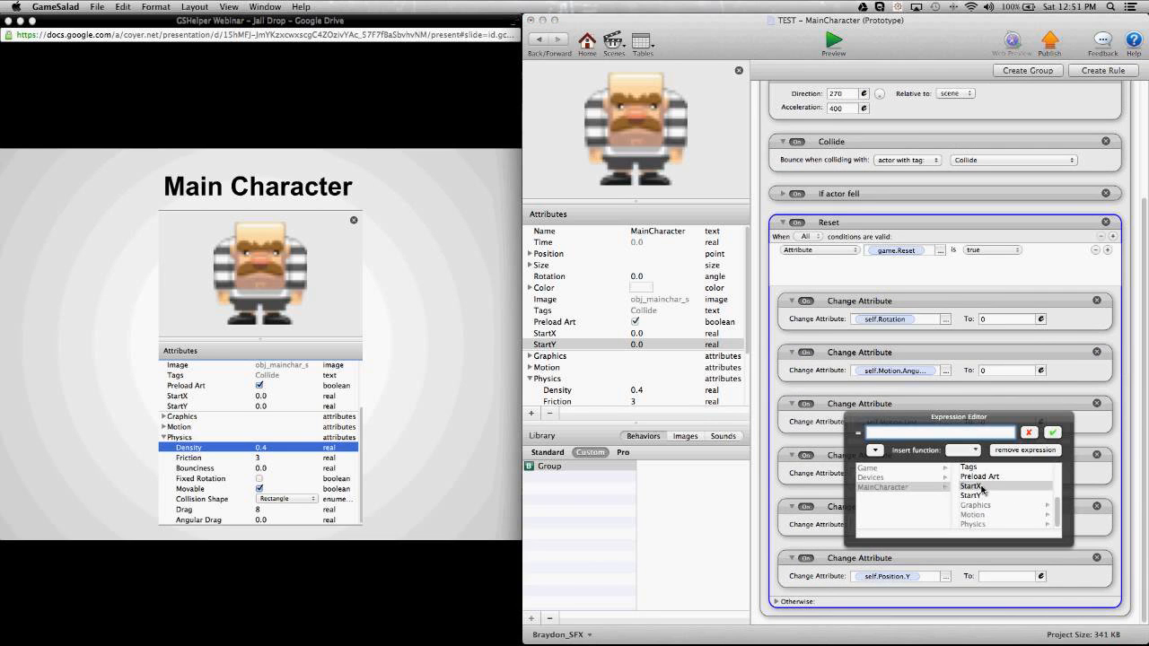
left_click(1054, 433)
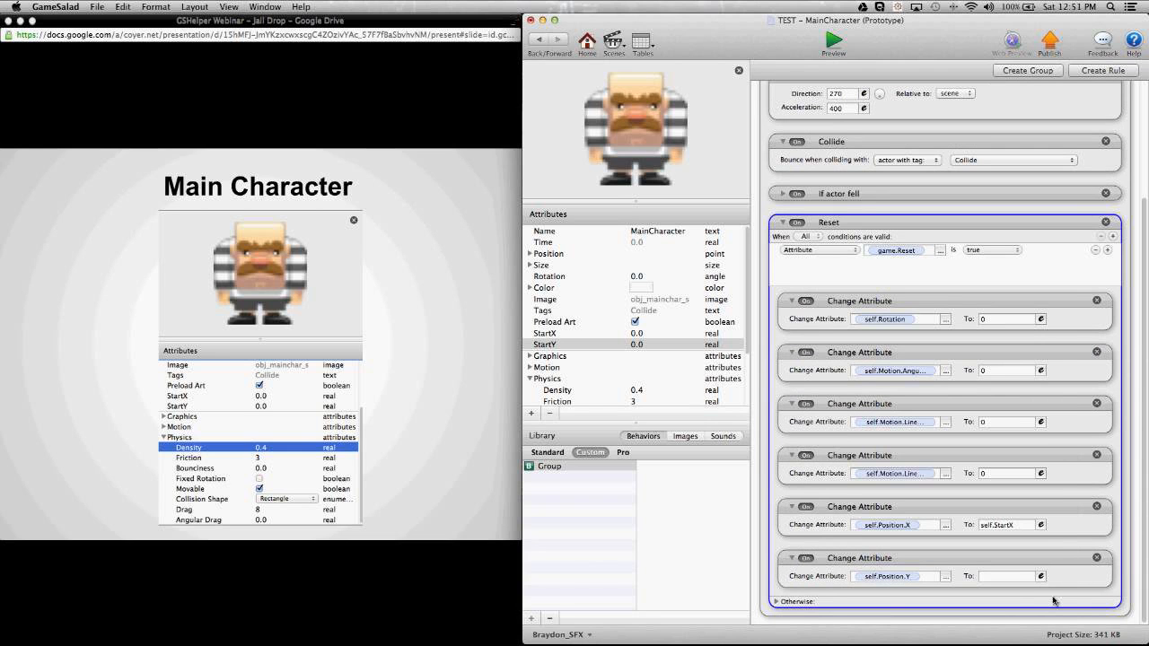
In the Reset rule, set the self.Position.Y Change Attribute's value to MainCharacter's StartY attribute
left_click(1041, 576)
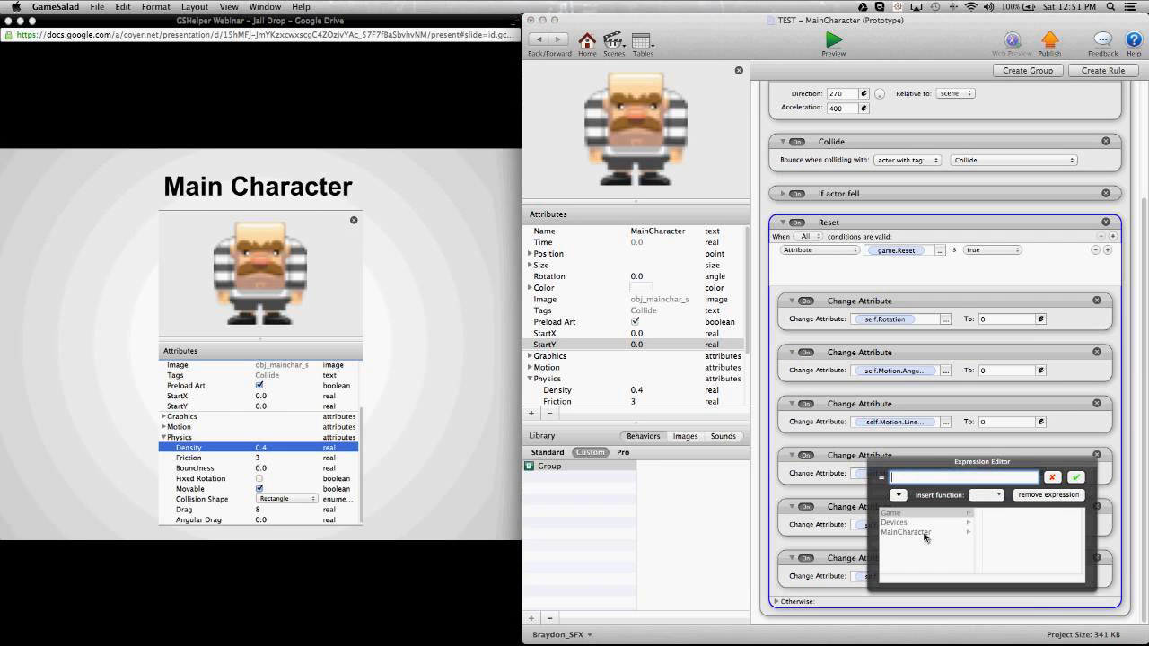
left_click(919, 535)
scroll(1024, 544, "down", 3)
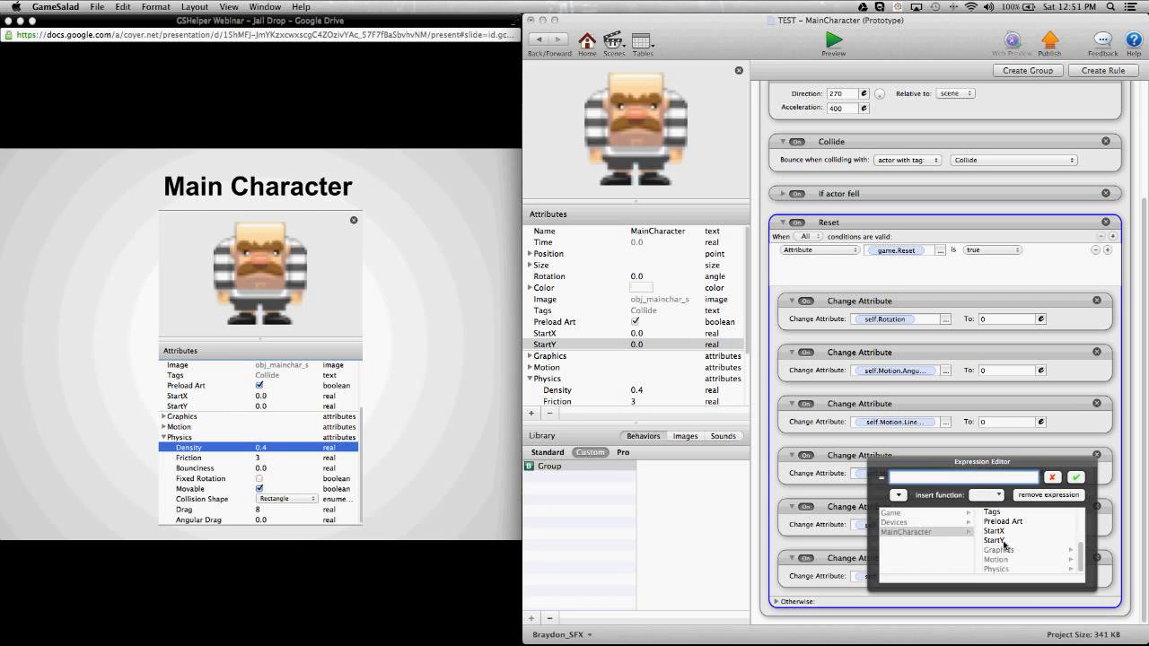
left_click(998, 541)
left_click(1079, 482)
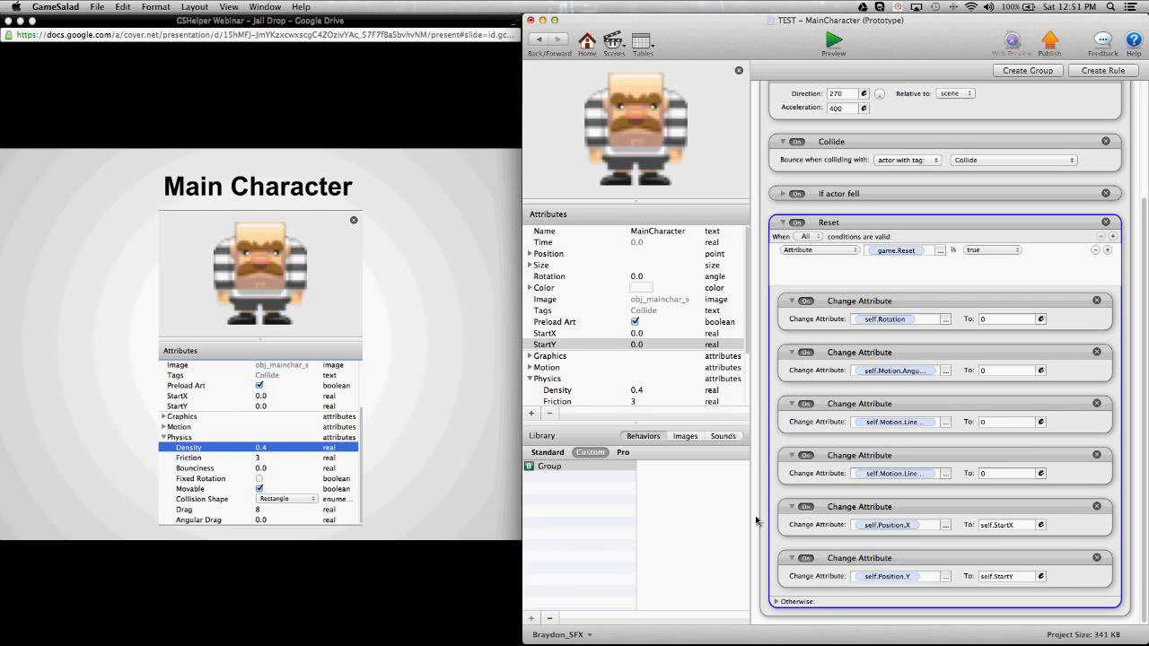
Collapse MainCharacter's Group and advance the browser presentation to the "Remove Touch Rule & Add Two More Rules" slide
scroll(757, 519, "up", 3)
scroll(757, 521, "up", 2)
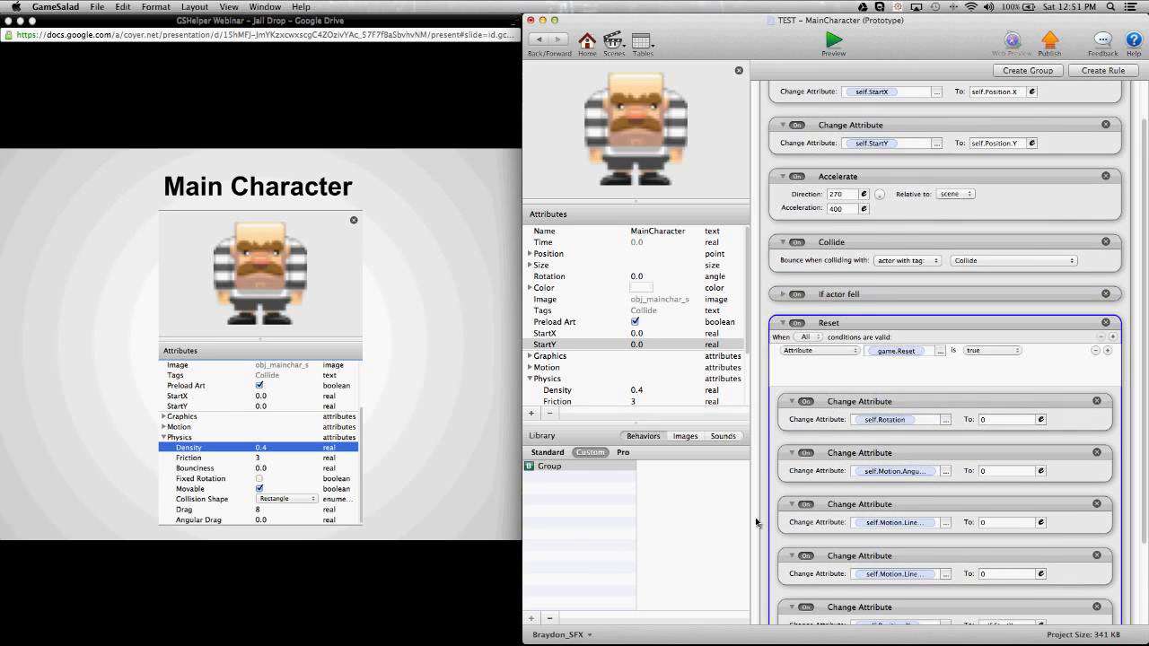
scroll(757, 522, "up", 2)
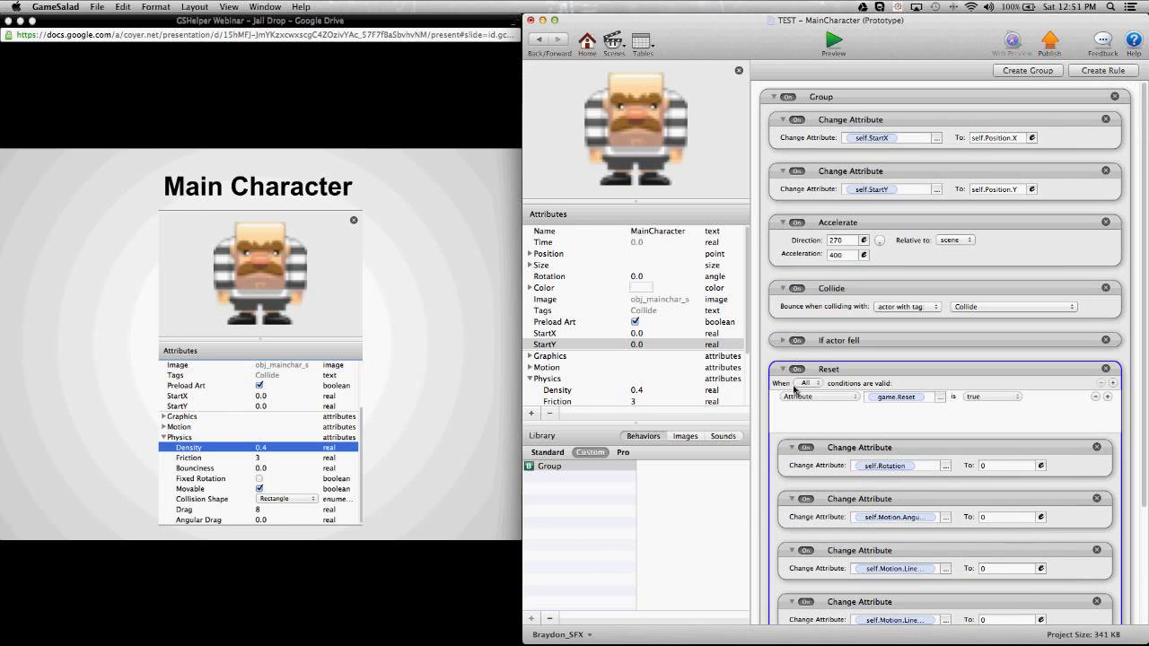
left_click(774, 96)
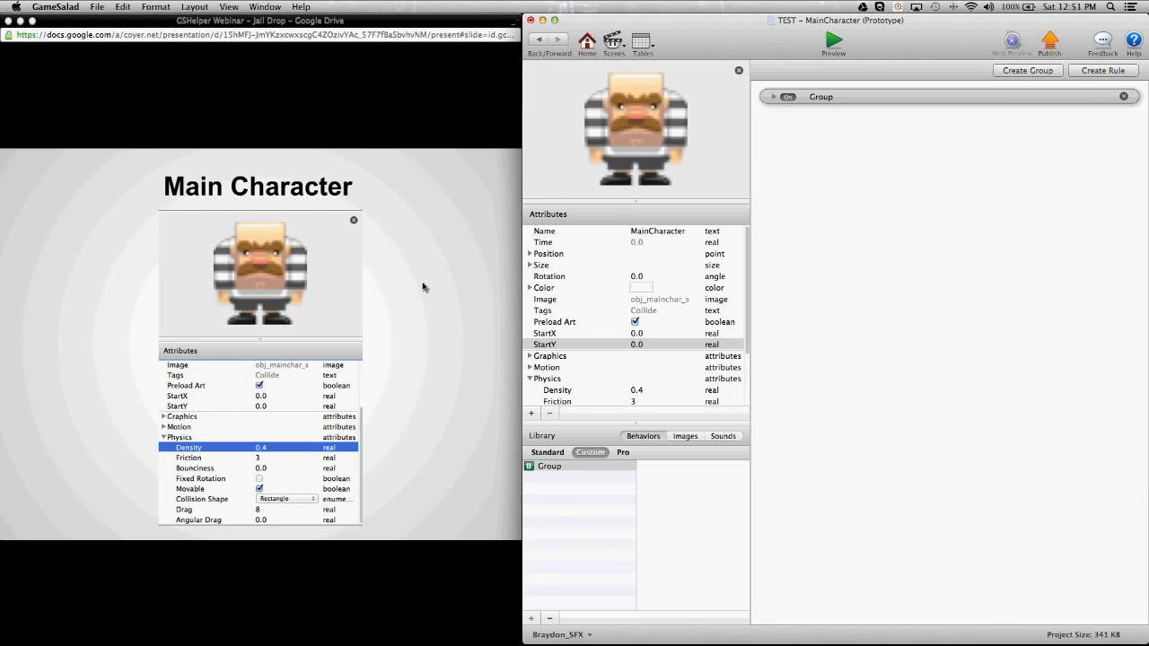
left_click(424, 287)
left_click(423, 287)
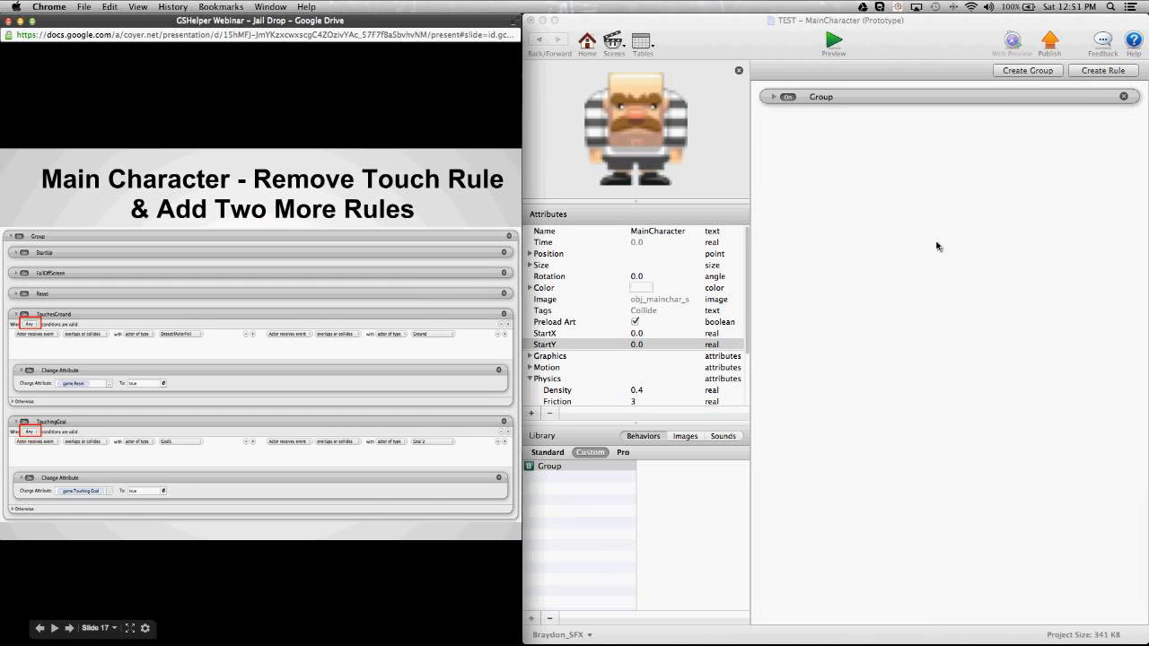
Switch back to GameSalad and create a new rule on MainCharacter named TouchGround
left_click(937, 246)
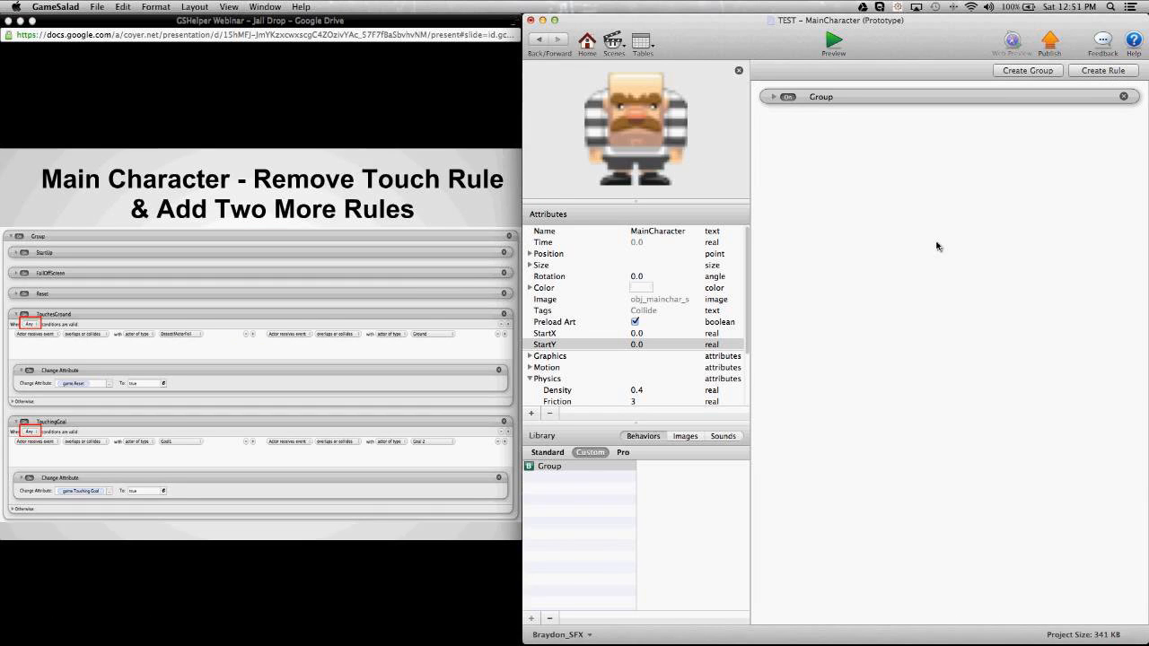
left_click(1104, 76)
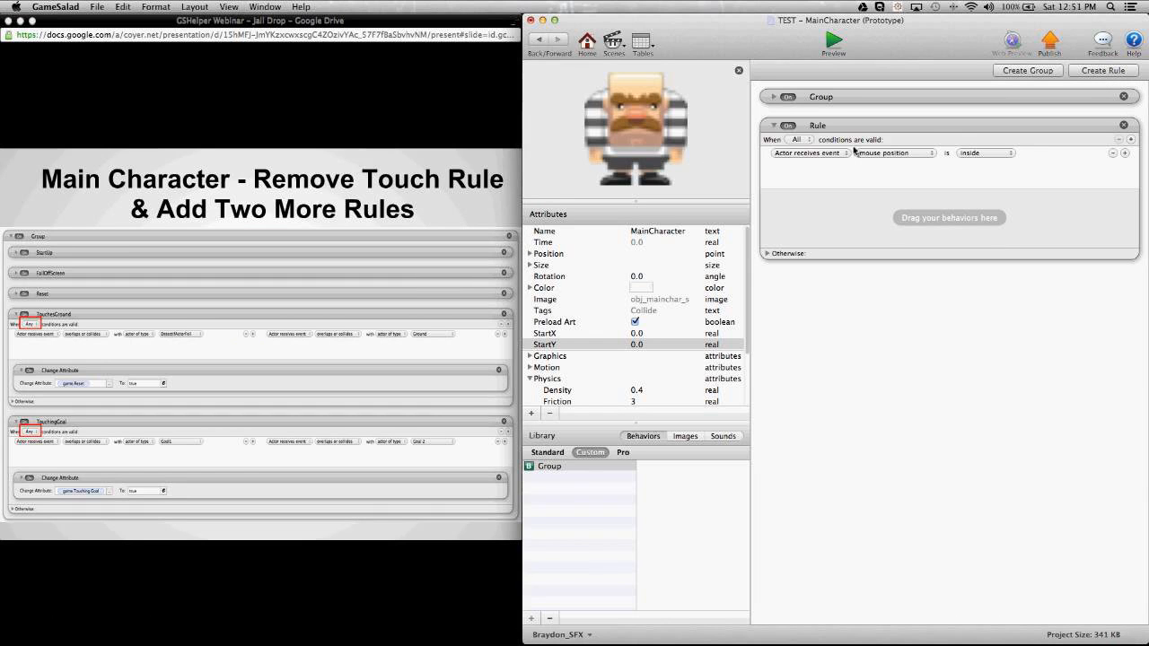
double_click(821, 126)
type("T")
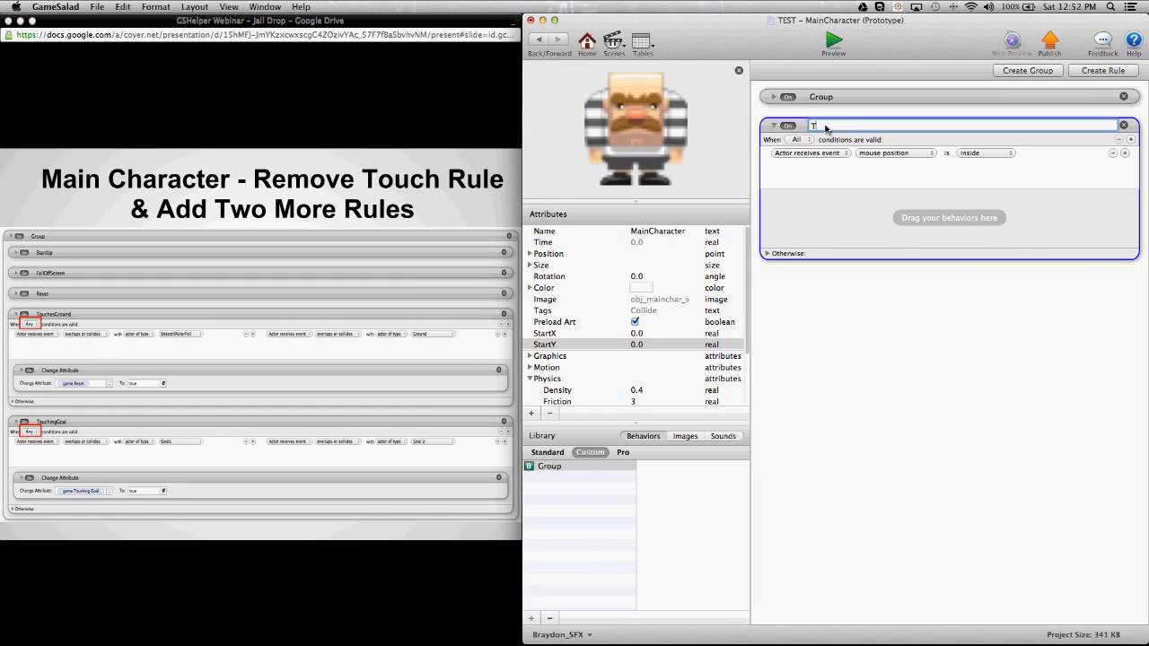
type("ouchGround")
key("Return")
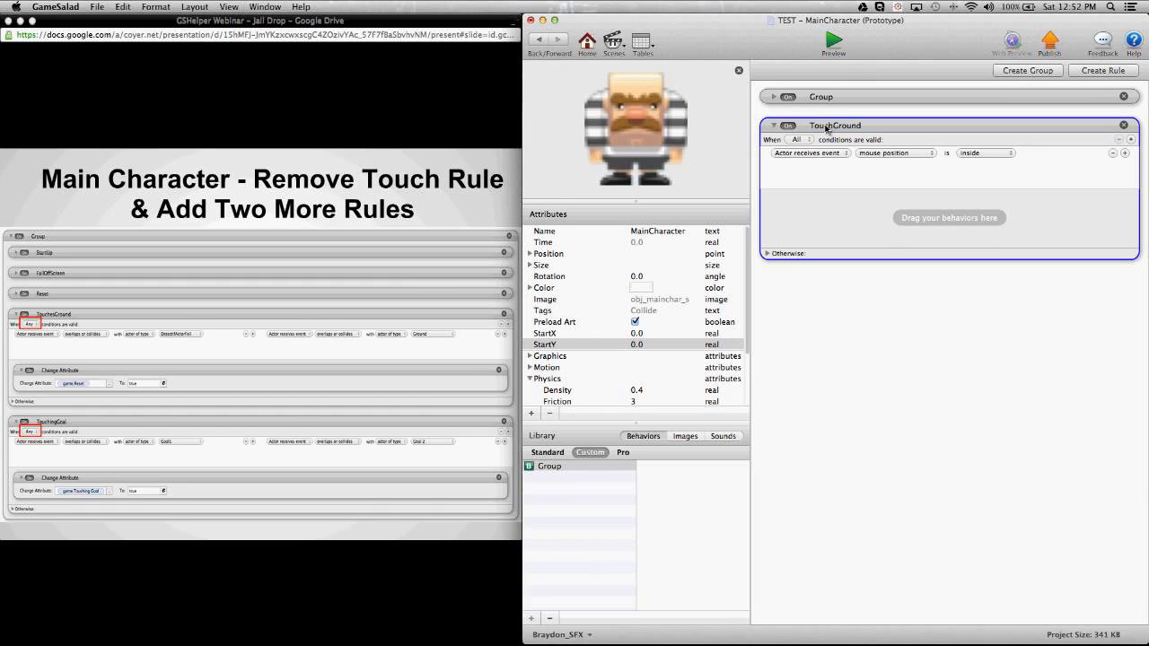
Set the TouchGround rule to apply when Any of its conditions are valid
left_click(853, 319)
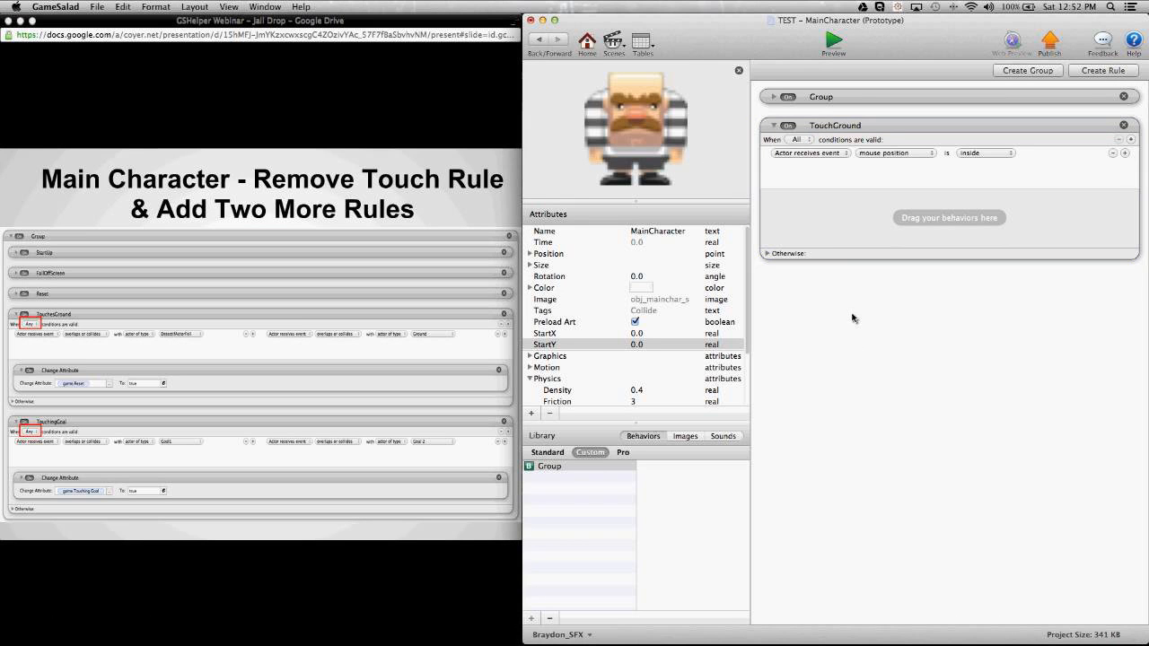
left_click(808, 145)
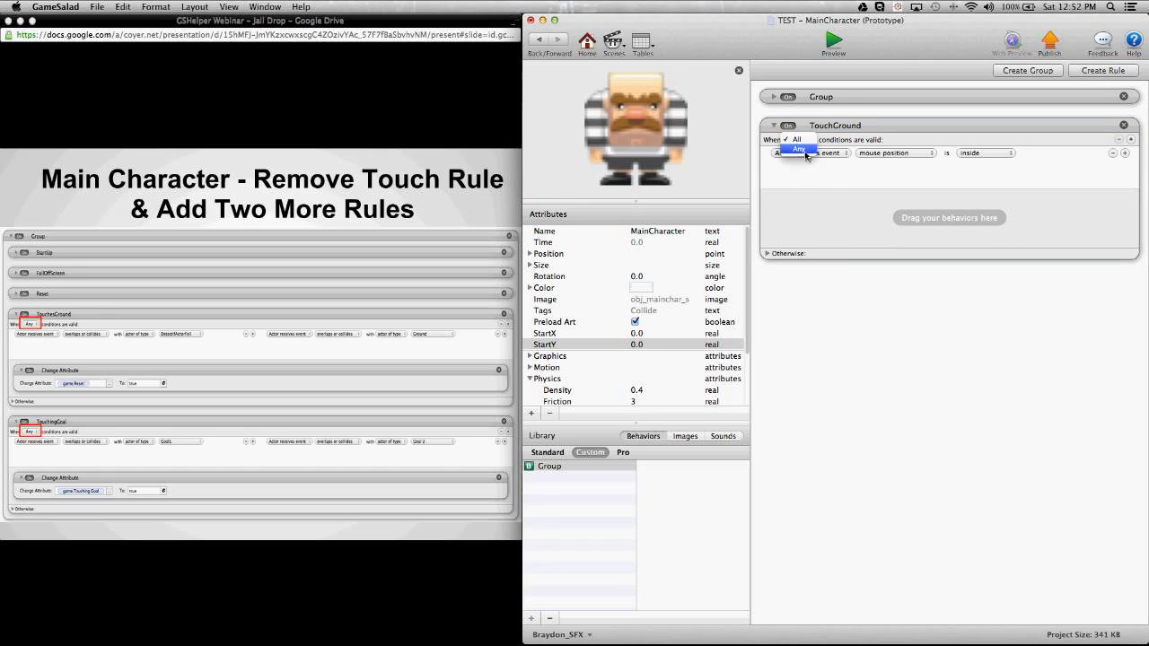
left_click(806, 150)
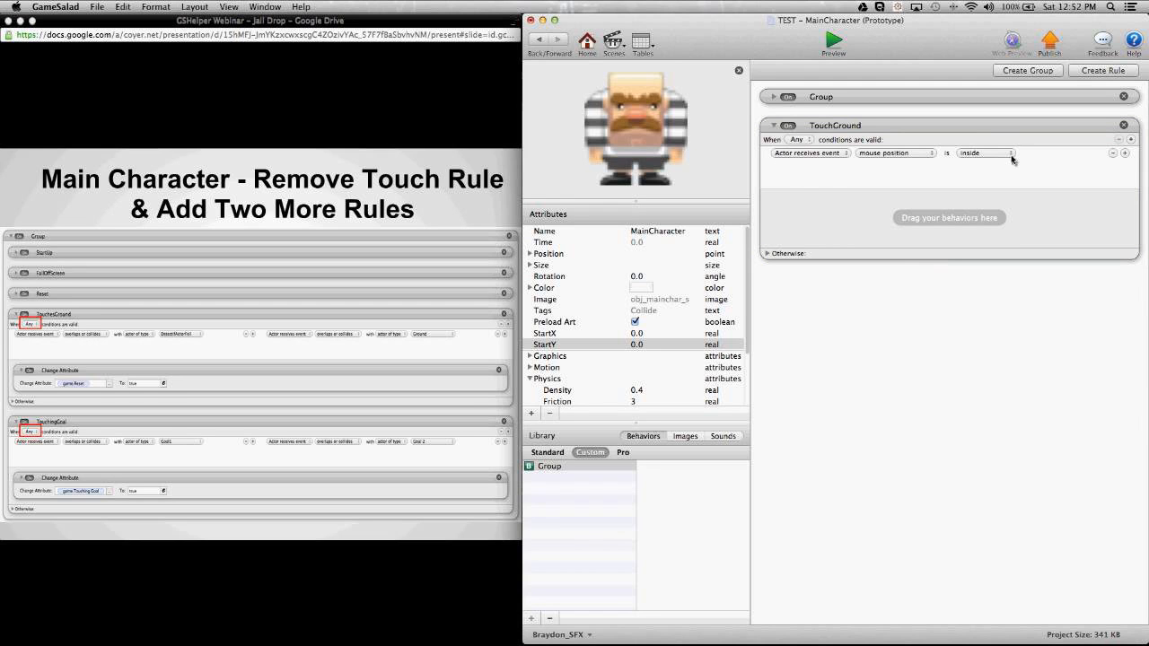
Give the TouchGround rule two overlaps or collides conditions, one with actor type Ground and one with DetectIfActorFell
left_click(923, 157)
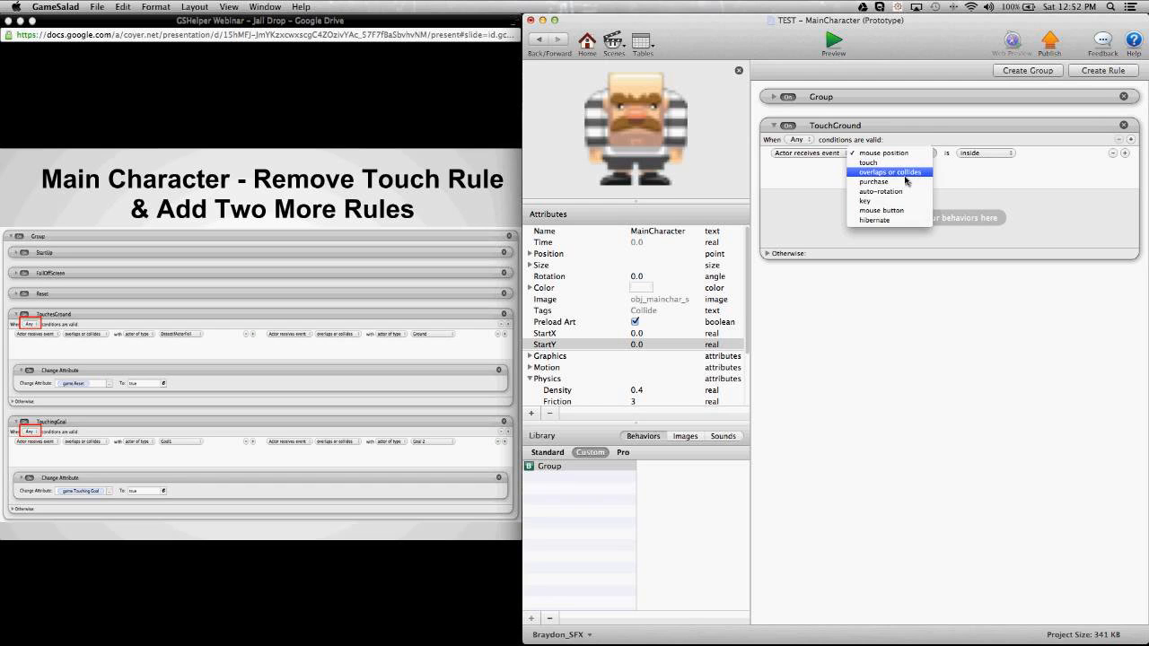
left_click(914, 173)
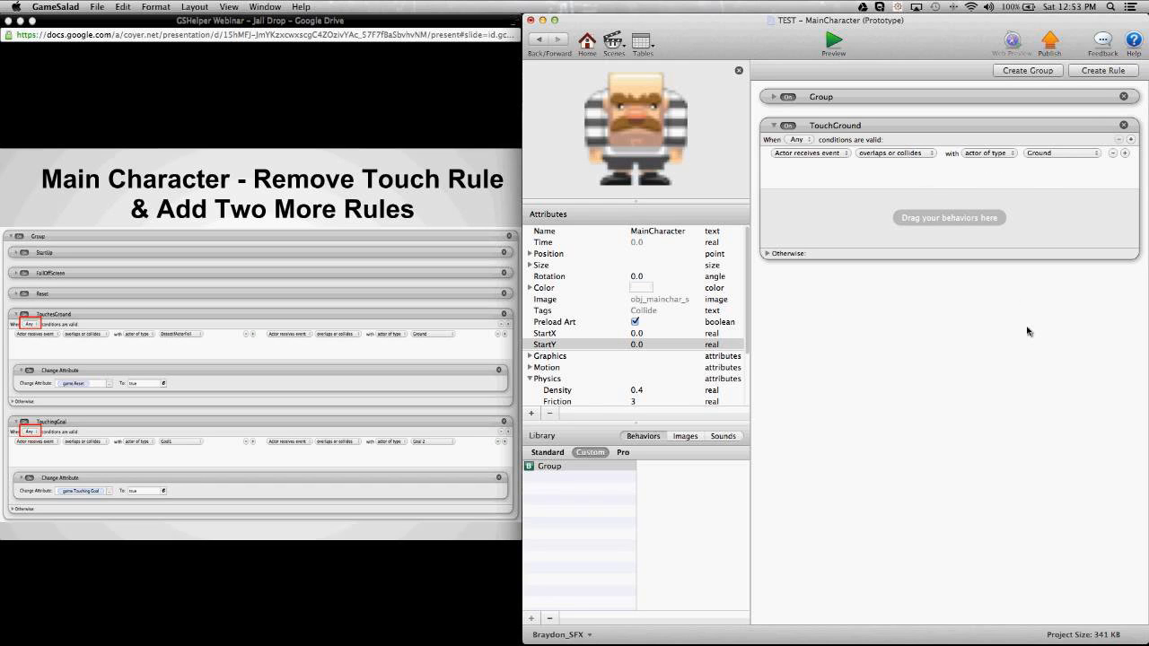
left_click(1127, 154)
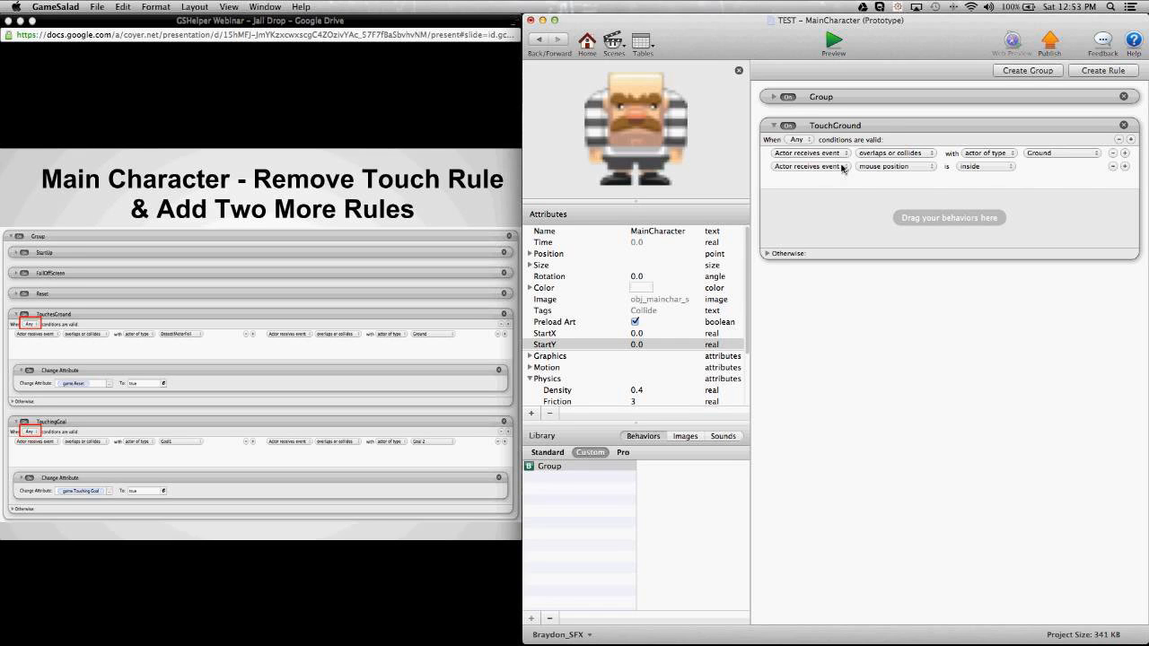
left_click(871, 167)
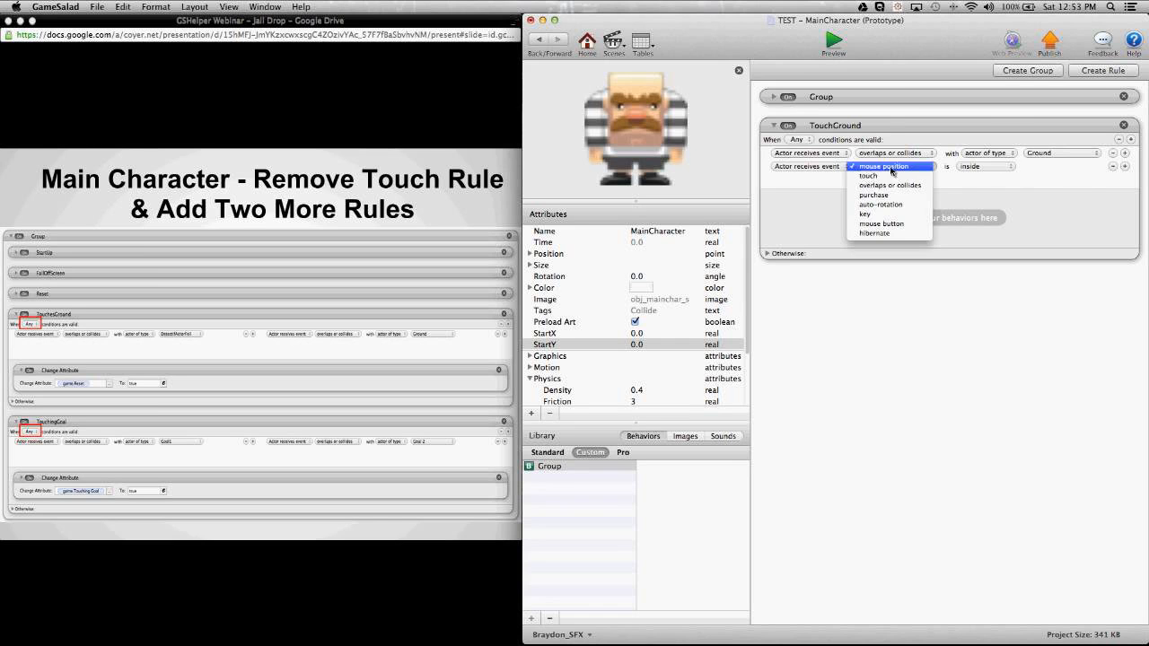
left_click(888, 186)
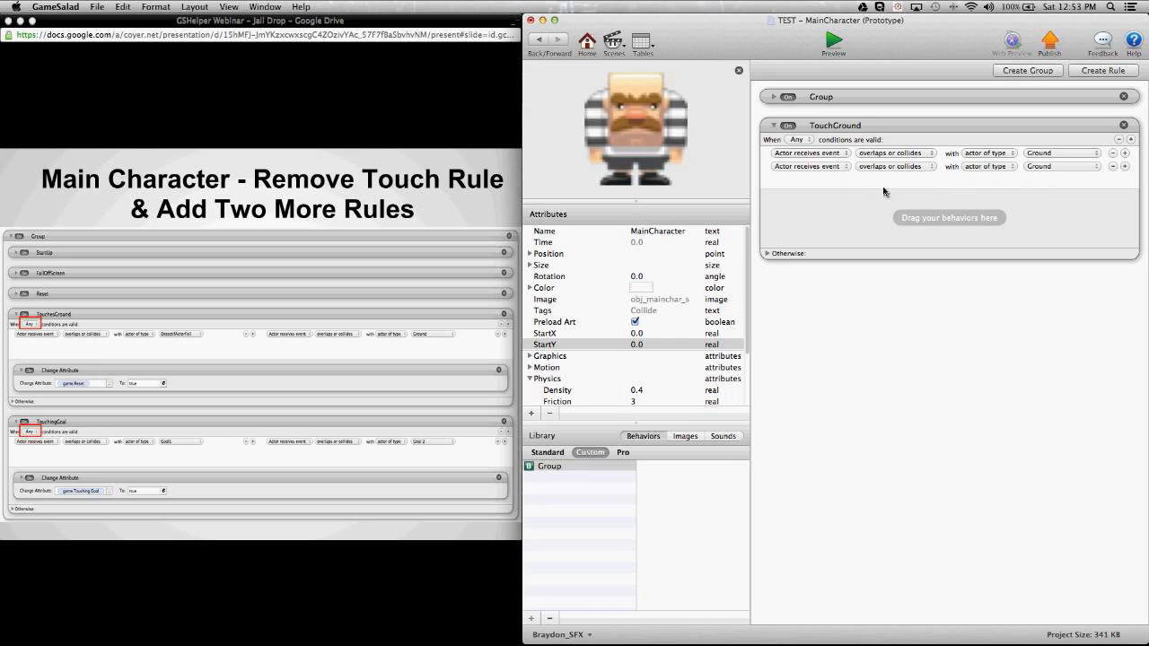
left_click(1047, 171)
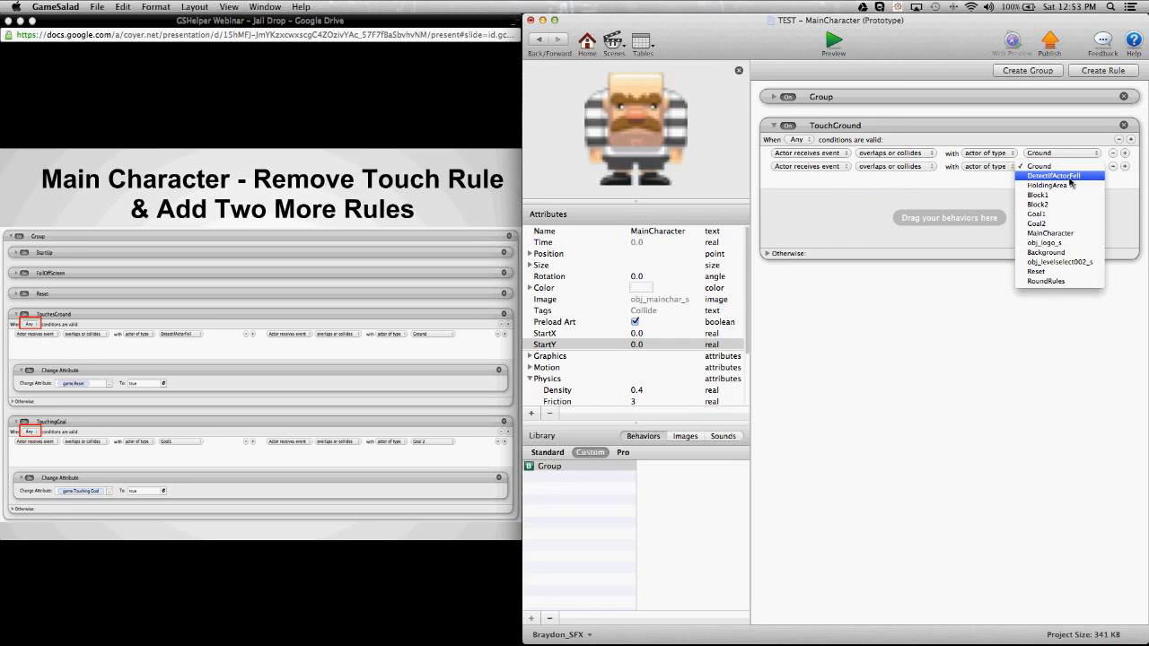
left_click(1071, 183)
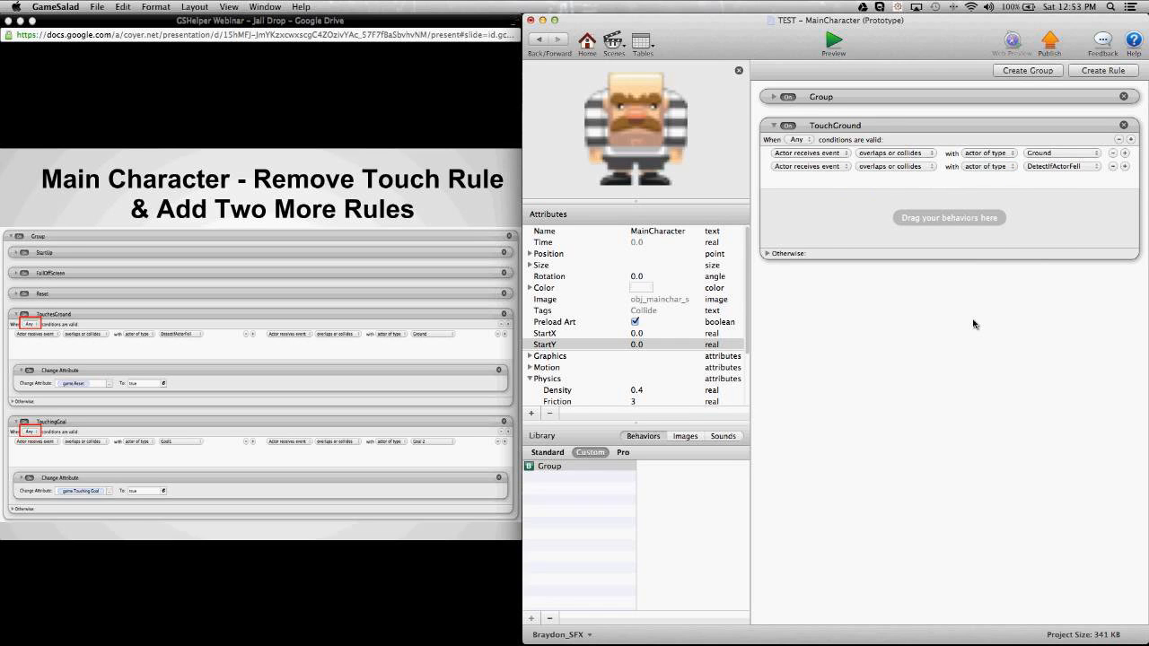
Add a Change Attribute behavior to the TouchGround rule and target the game.Reset attribute
left_click(550, 452)
left_click(585, 454)
left_click(548, 454)
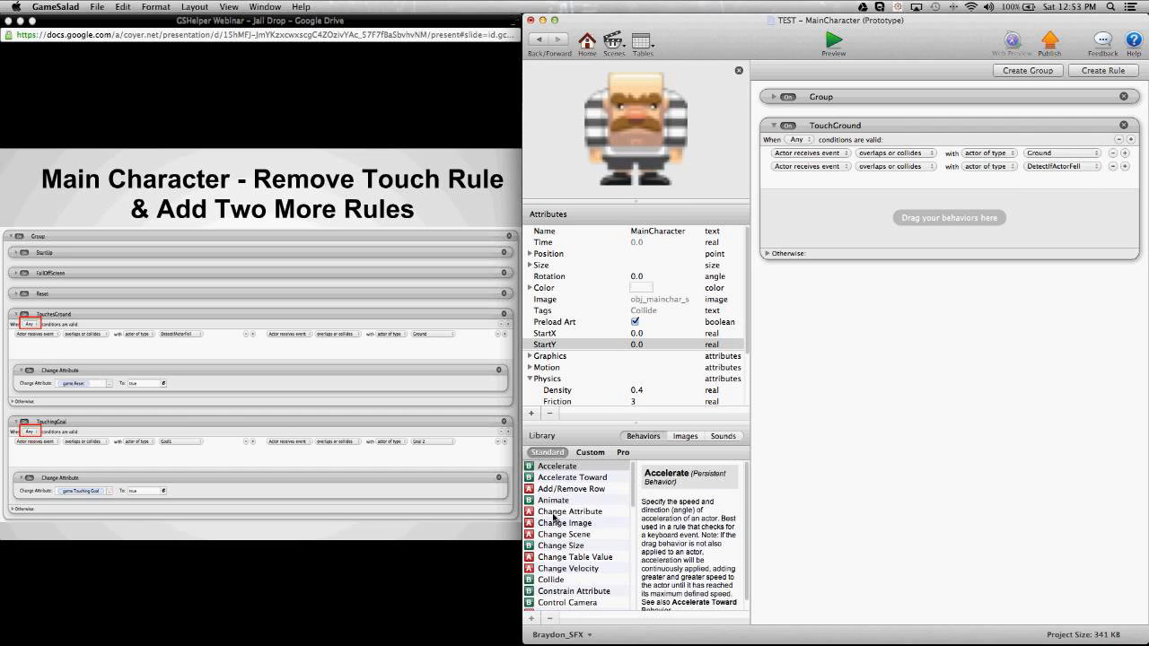
left_click_drag(554, 518, 854, 240)
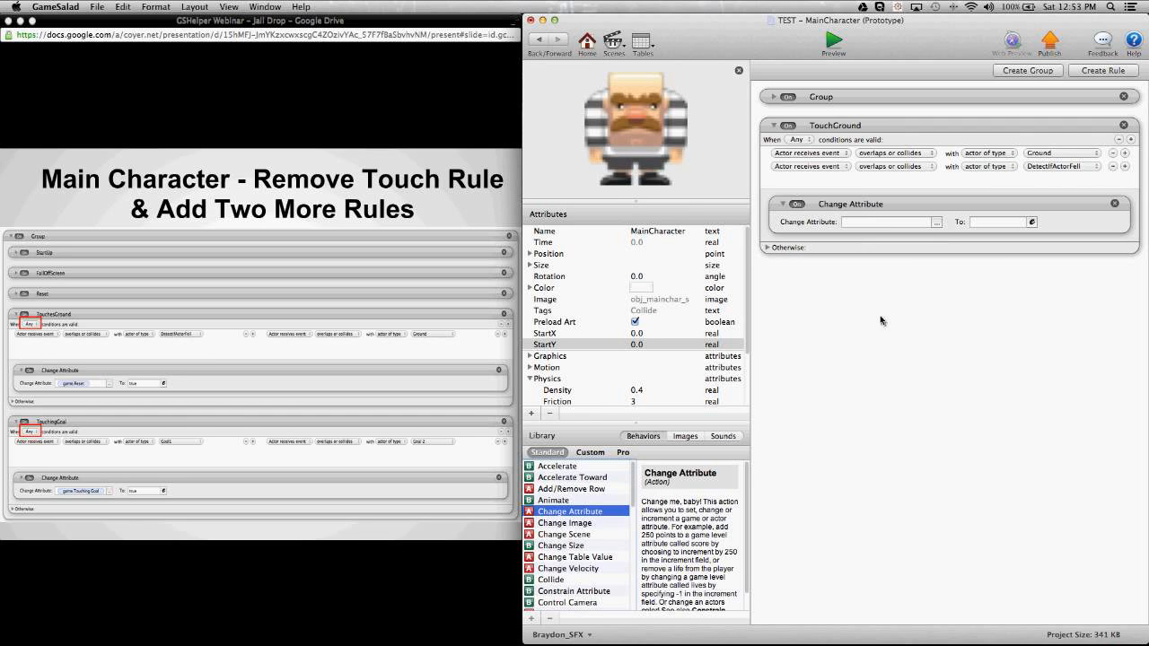
left_click(938, 230)
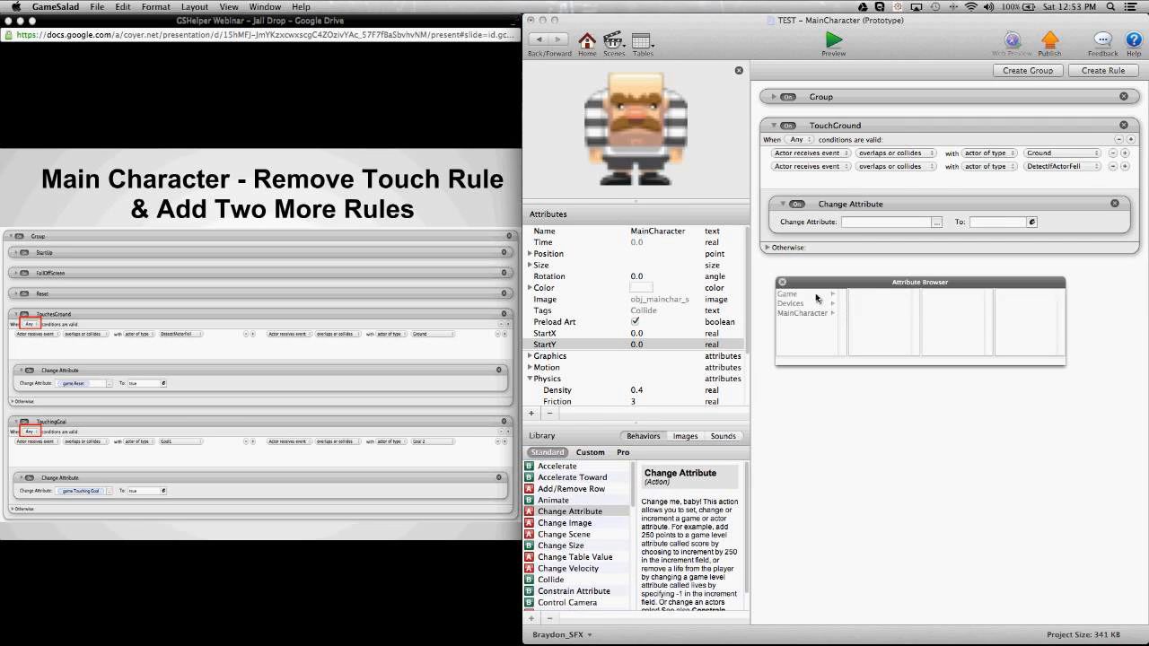
left_click(788, 295)
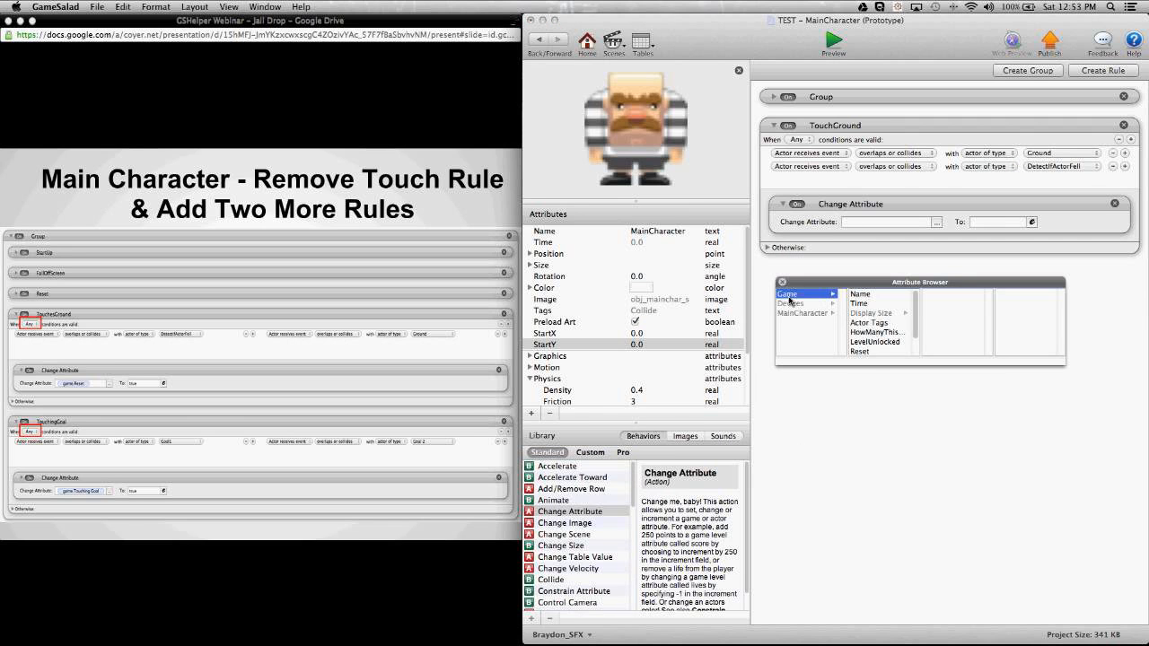
left_click(868, 352)
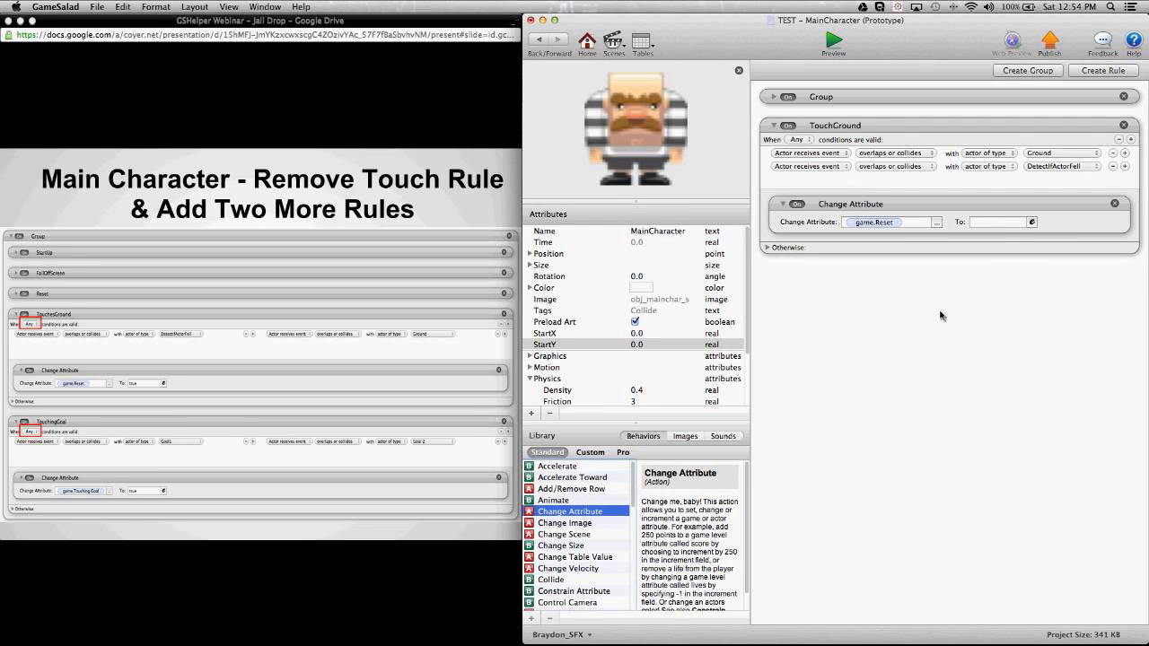
Set the TouchGround rule's Change Attribute value to true and collapse the rule
left_click(1000, 224)
type("tru")
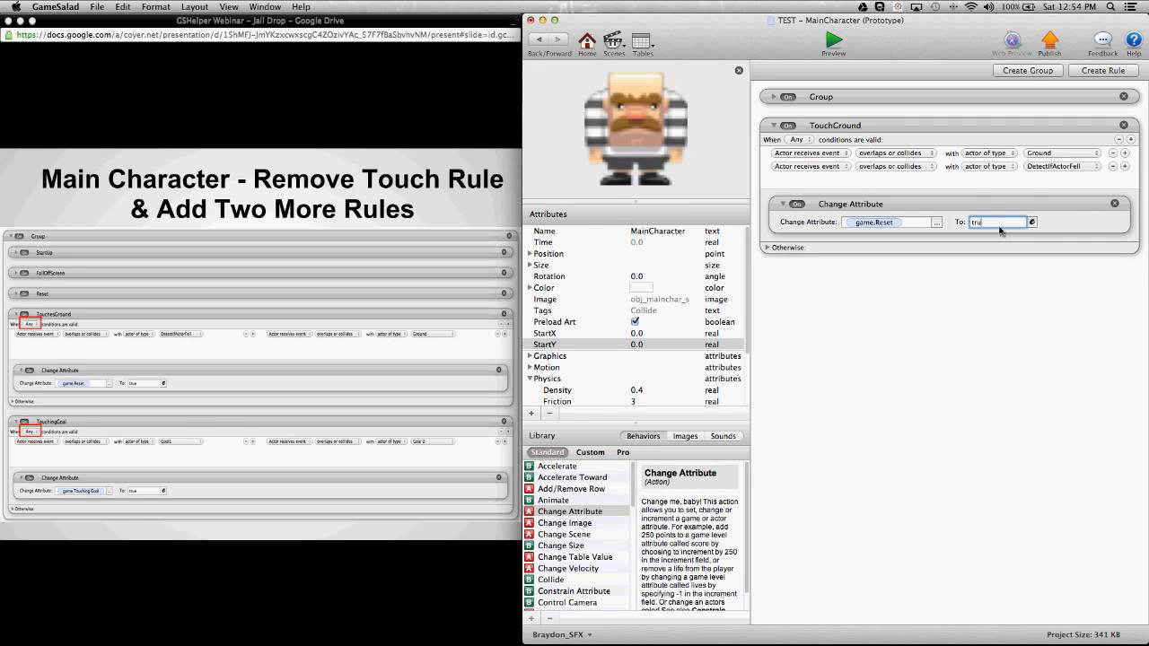
type("e")
key("Return")
left_click(958, 302)
left_click(775, 126)
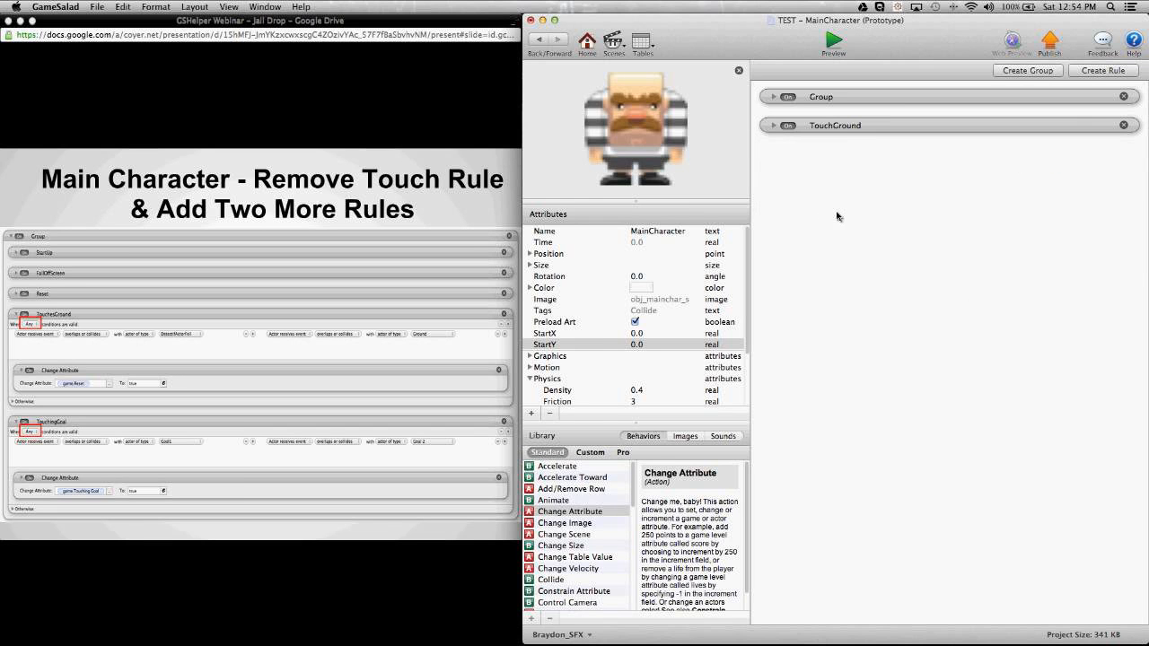
Create another rule on MainCharacter that applies when Any of its conditions are valid
left_click(1120, 72)
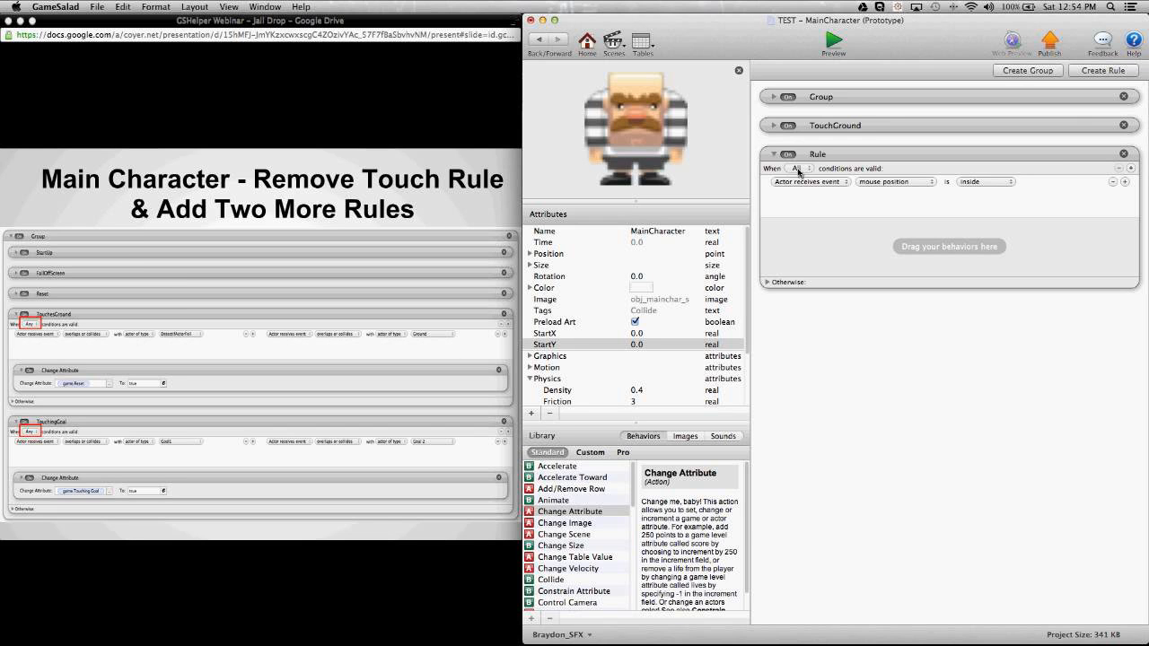
left_click(803, 170)
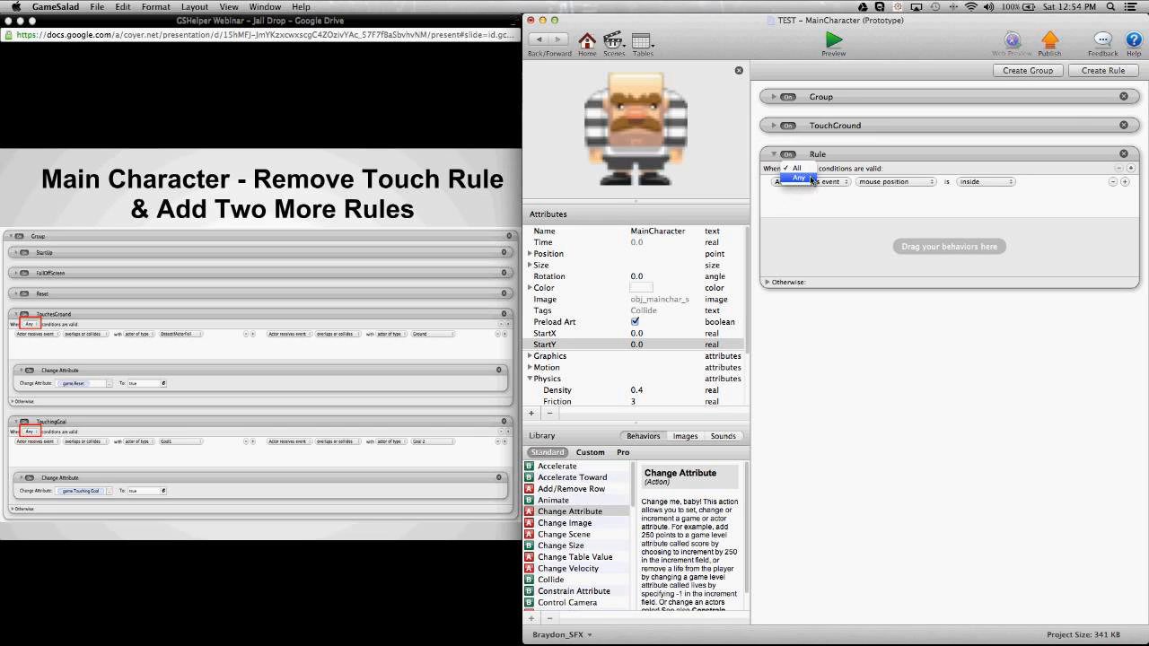
left_click(811, 179)
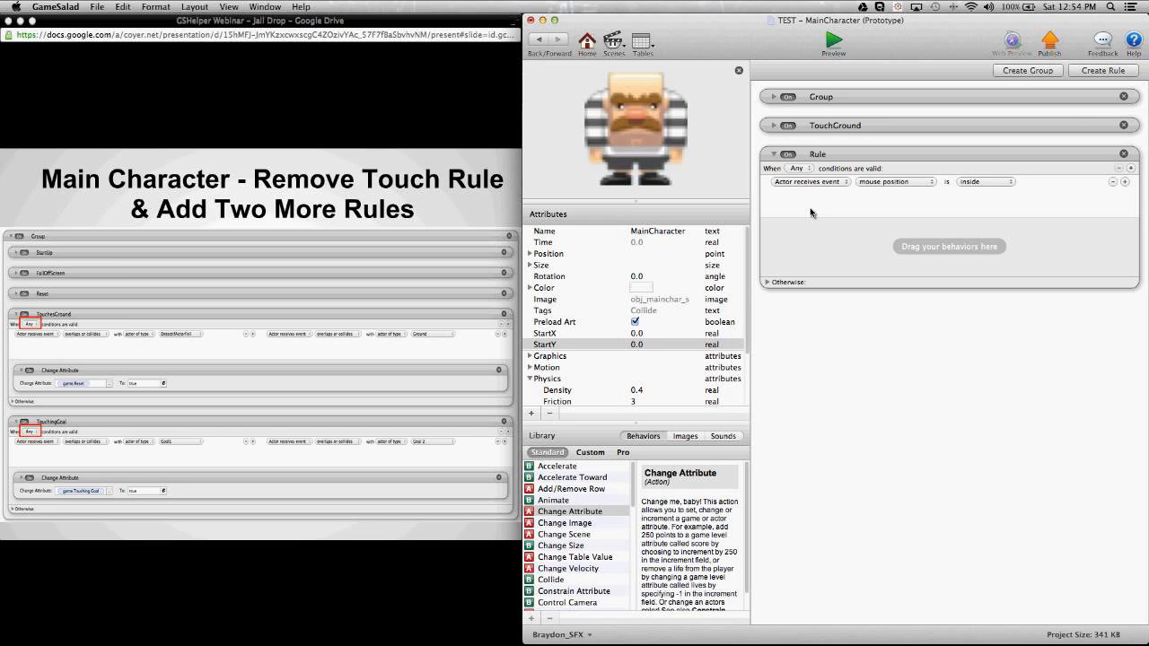
Give the new rule two overlaps or collides conditions, one with actor type Goal1 and one with Goal2
left_click(884, 184)
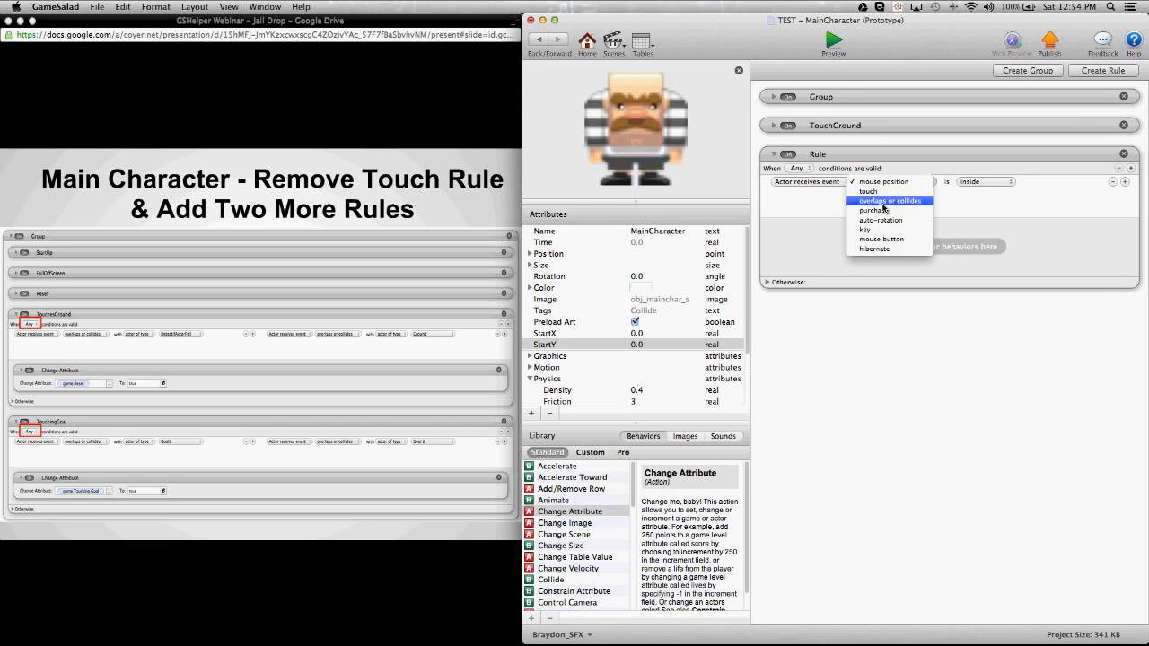
left_click(891, 208)
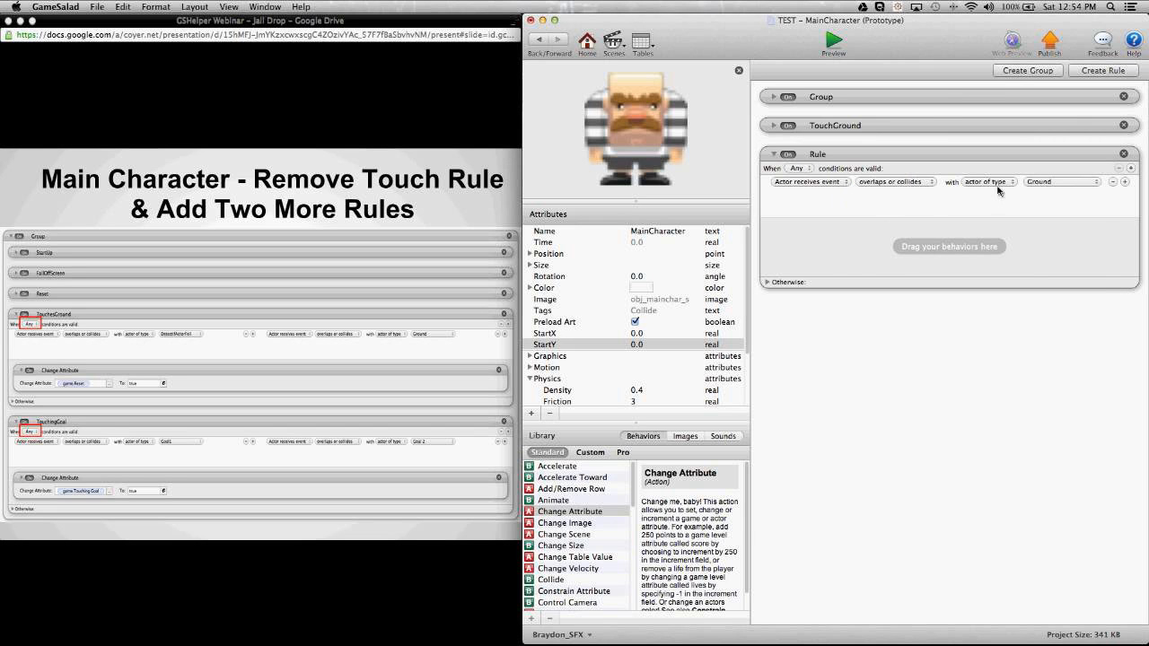
left_click(1046, 183)
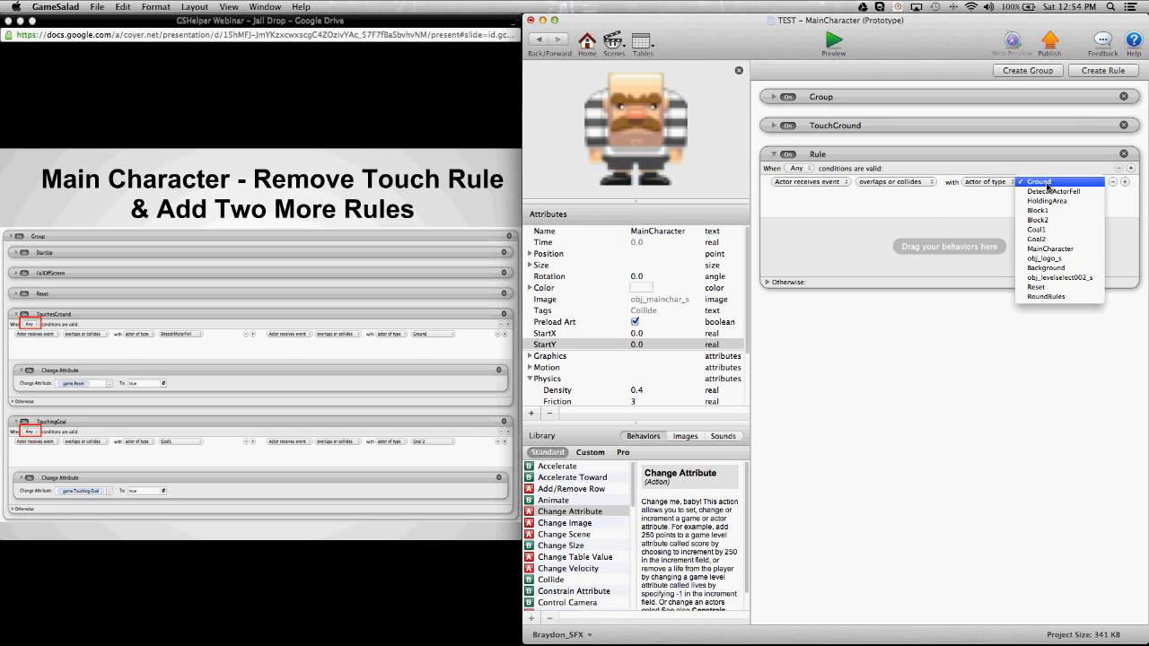
left_click(1056, 231)
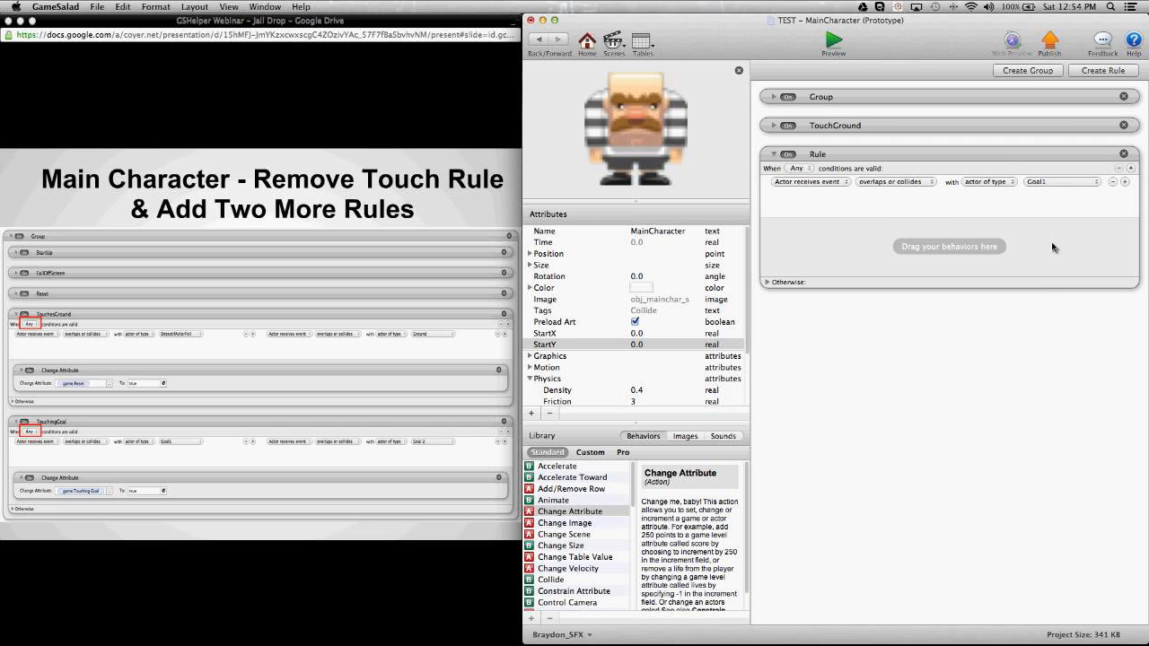
left_click(1125, 182)
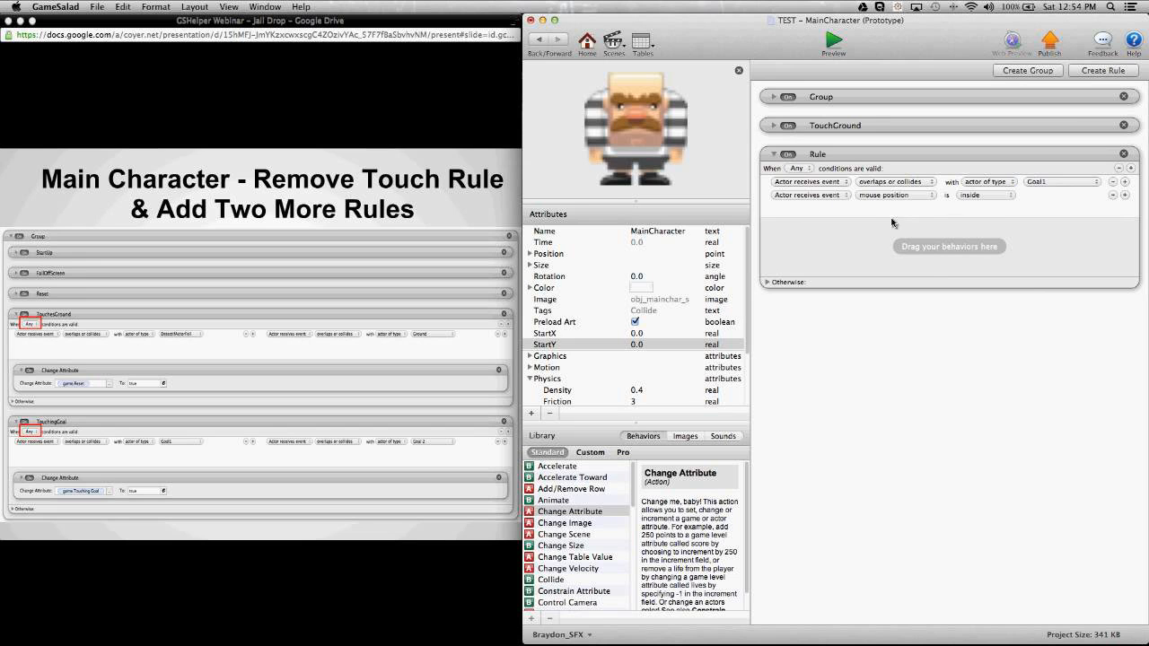
left_click(895, 195)
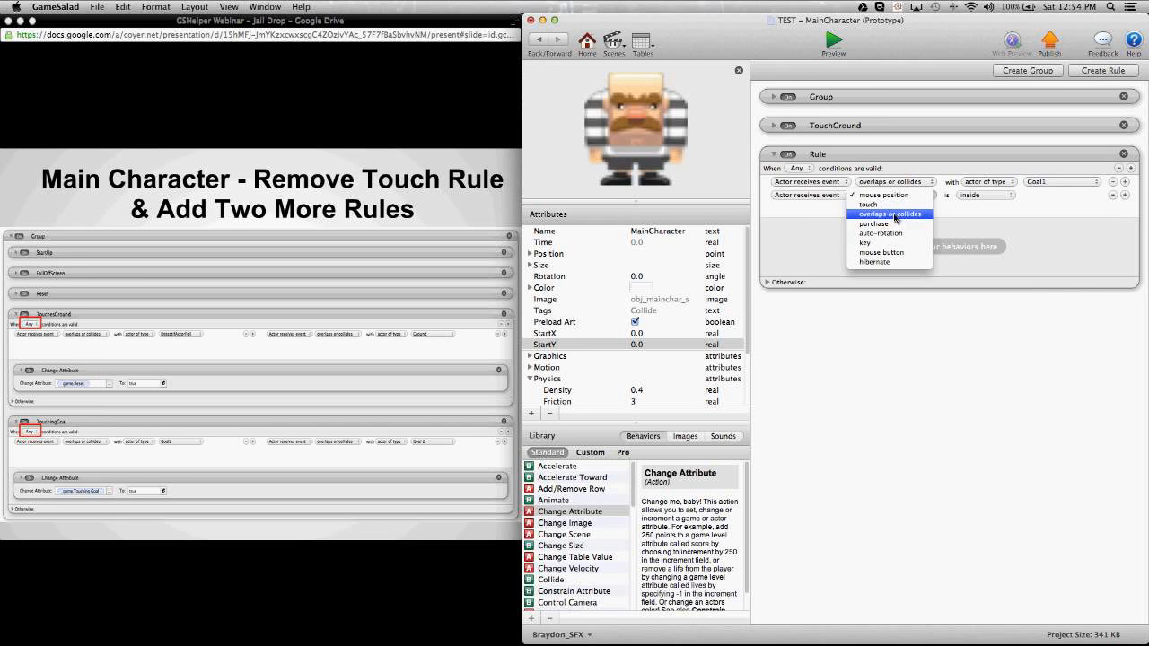
left_click(895, 215)
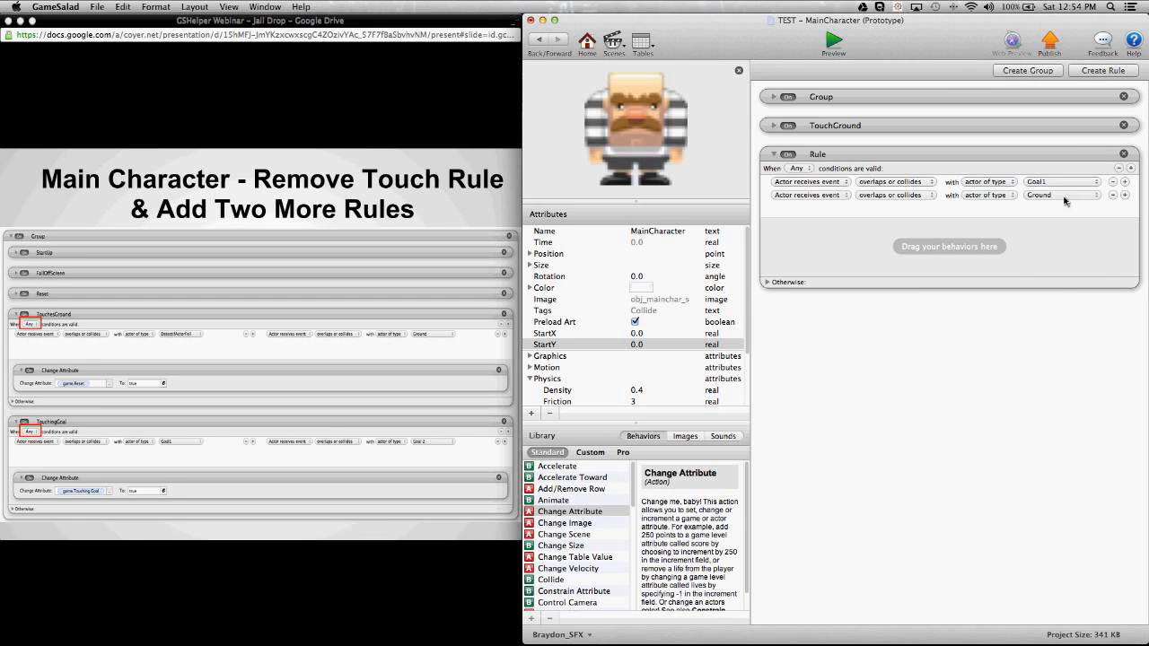
left_click(1066, 196)
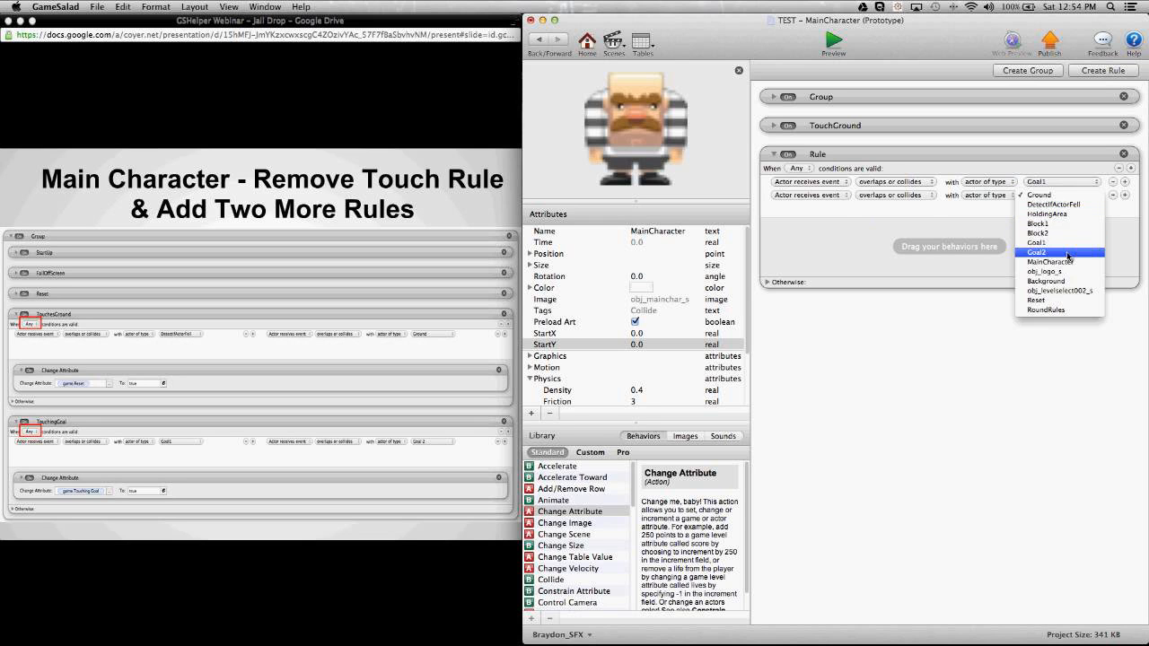
left_click(1068, 253)
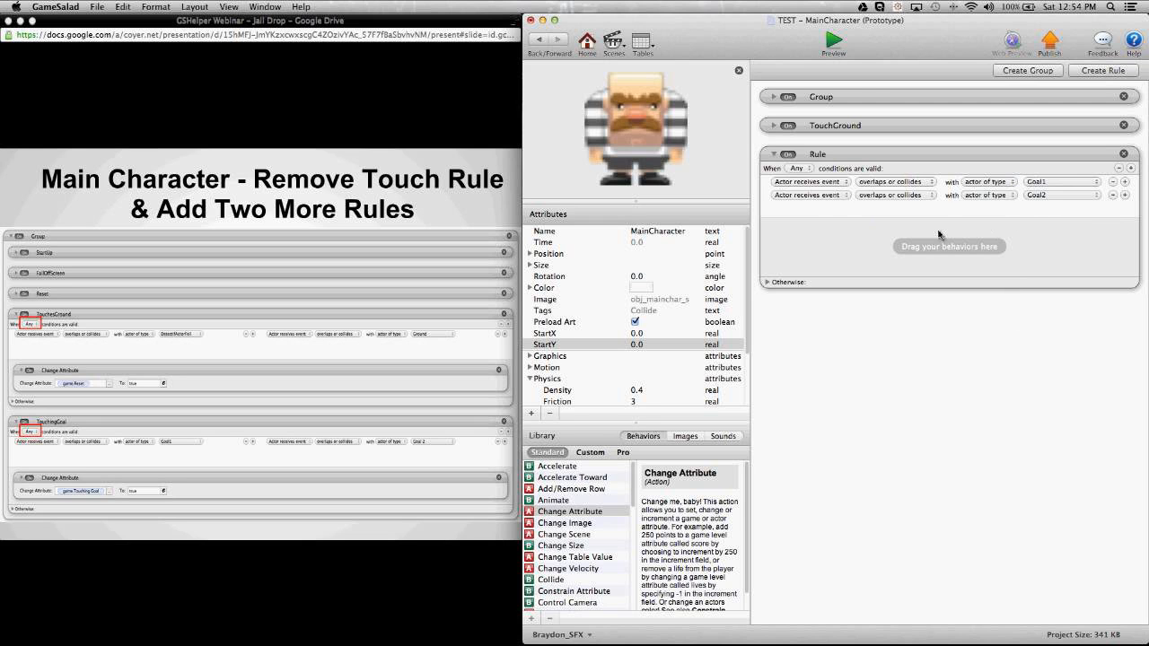
Add a Change Attribute behavior to the goal collision rule that sets game.TouchingGoal to true
left_click(574, 512)
left_click_drag(626, 497, 808, 261)
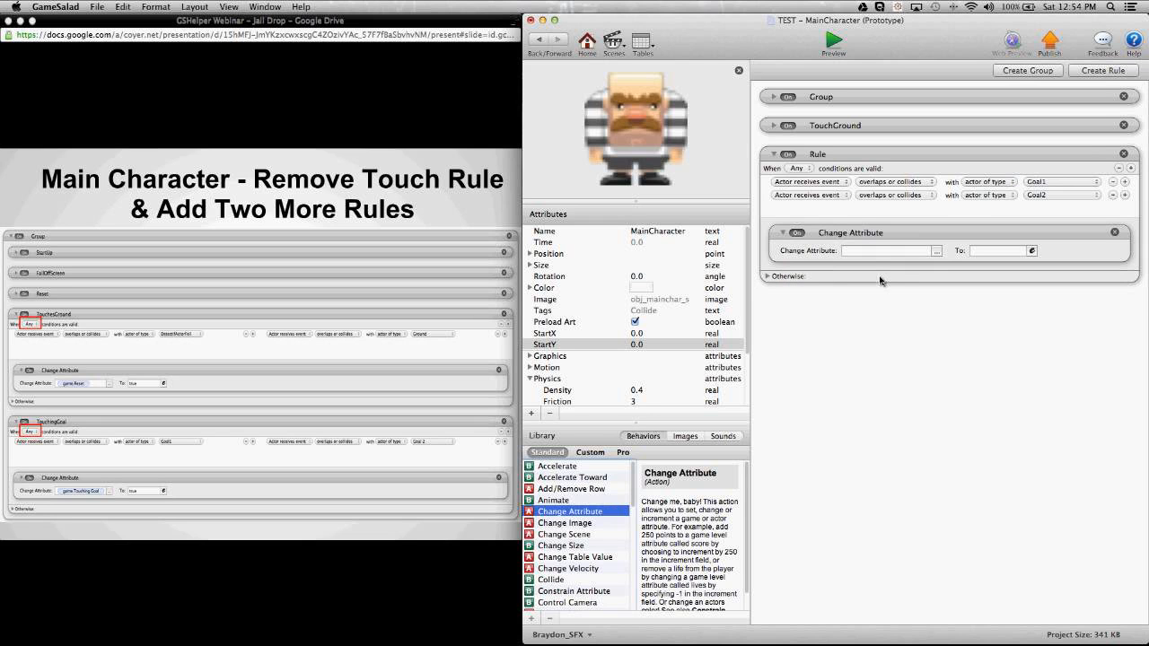
left_click(937, 252)
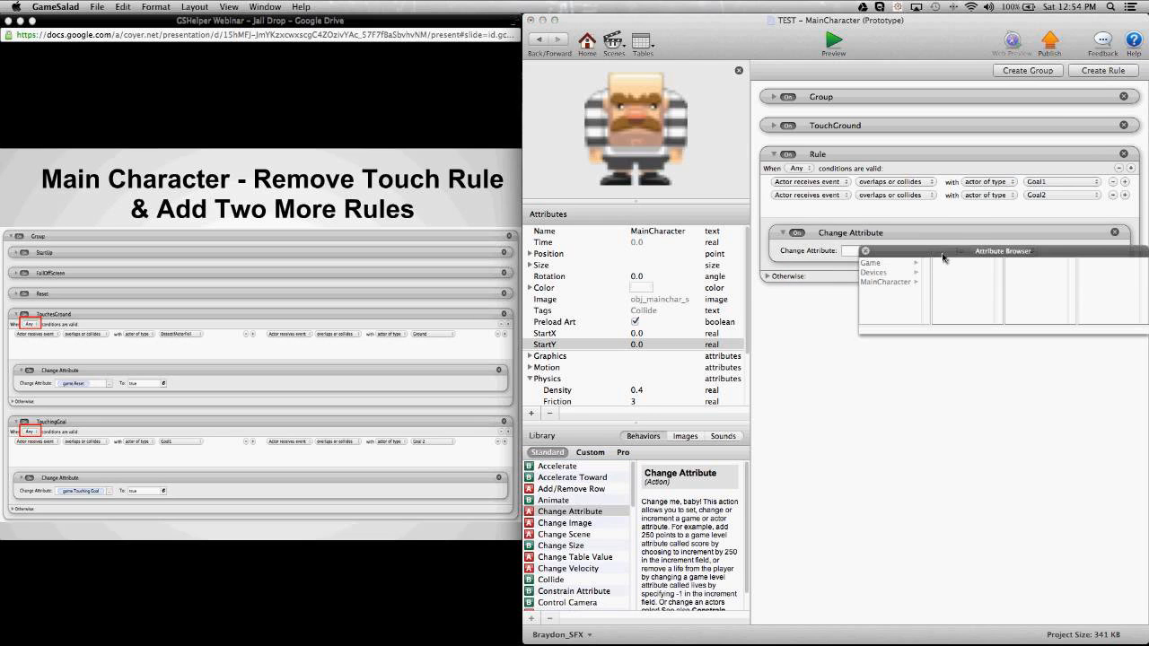
left_click(824, 324)
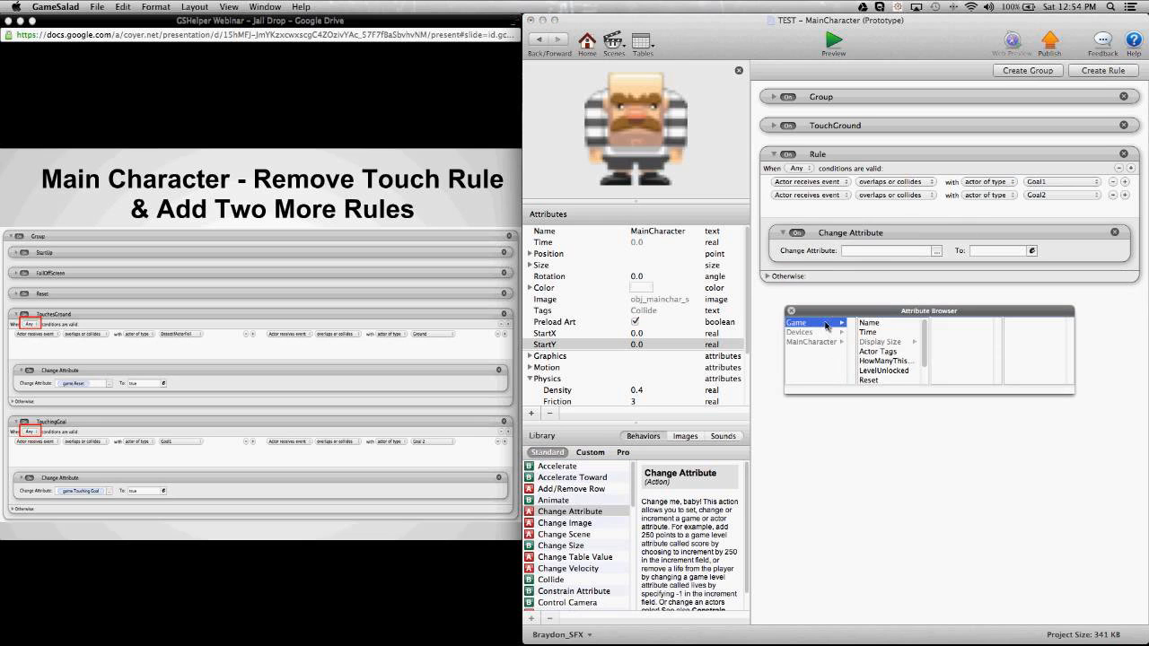
scroll(881, 357, "down", 2)
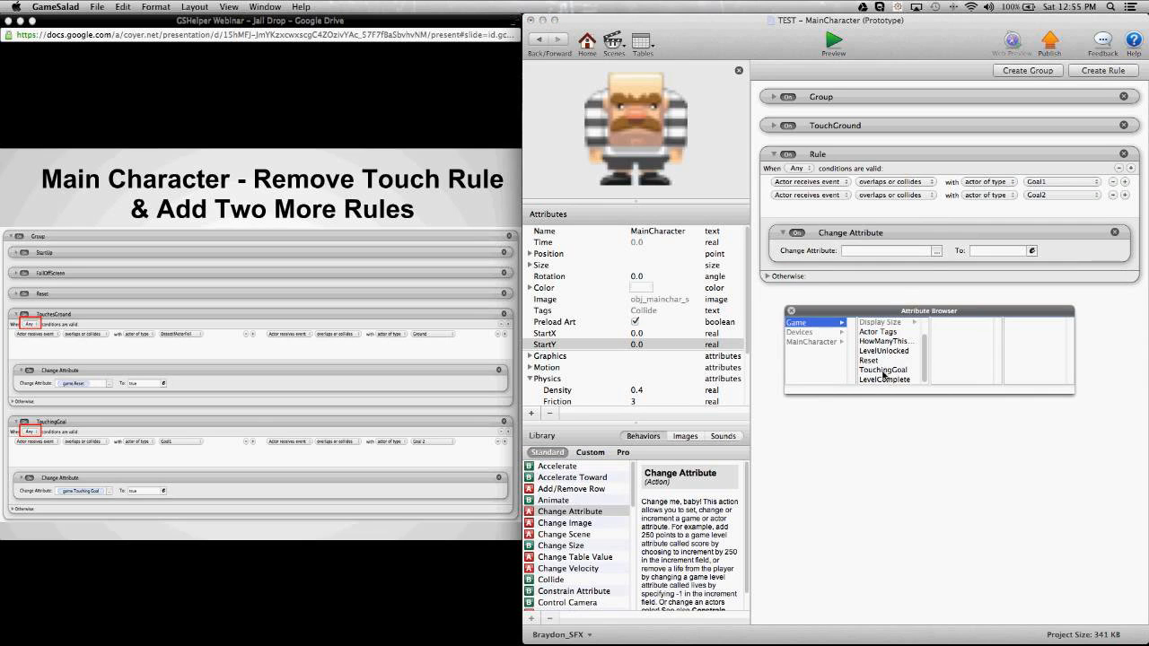
double_click(884, 370)
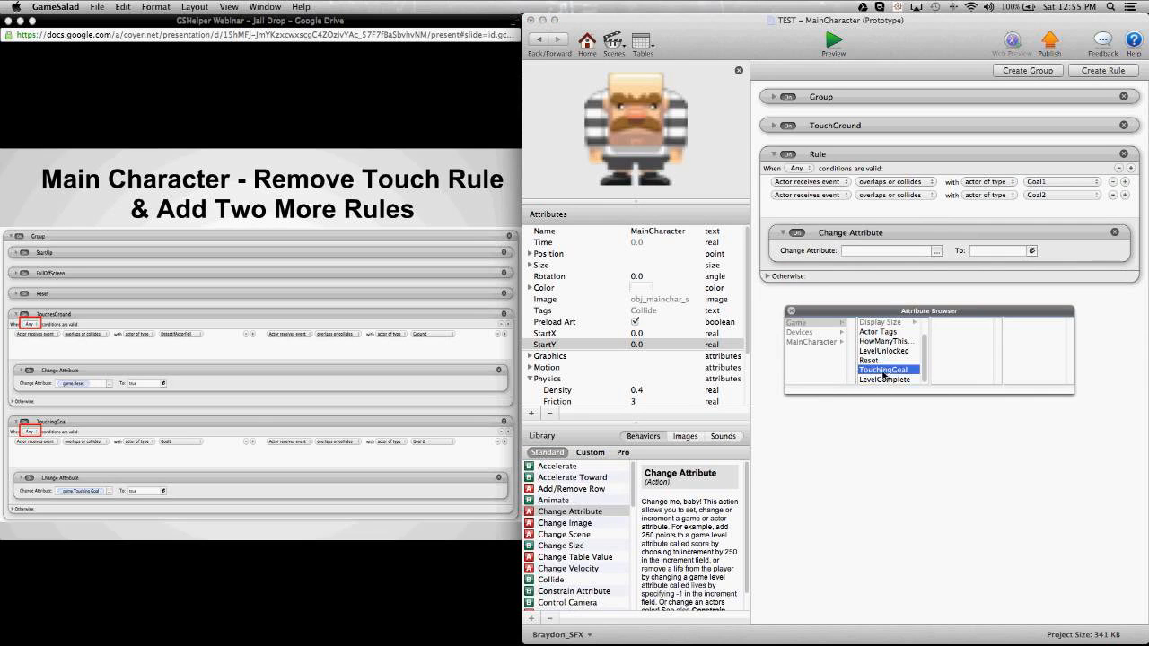
left_click(997, 256)
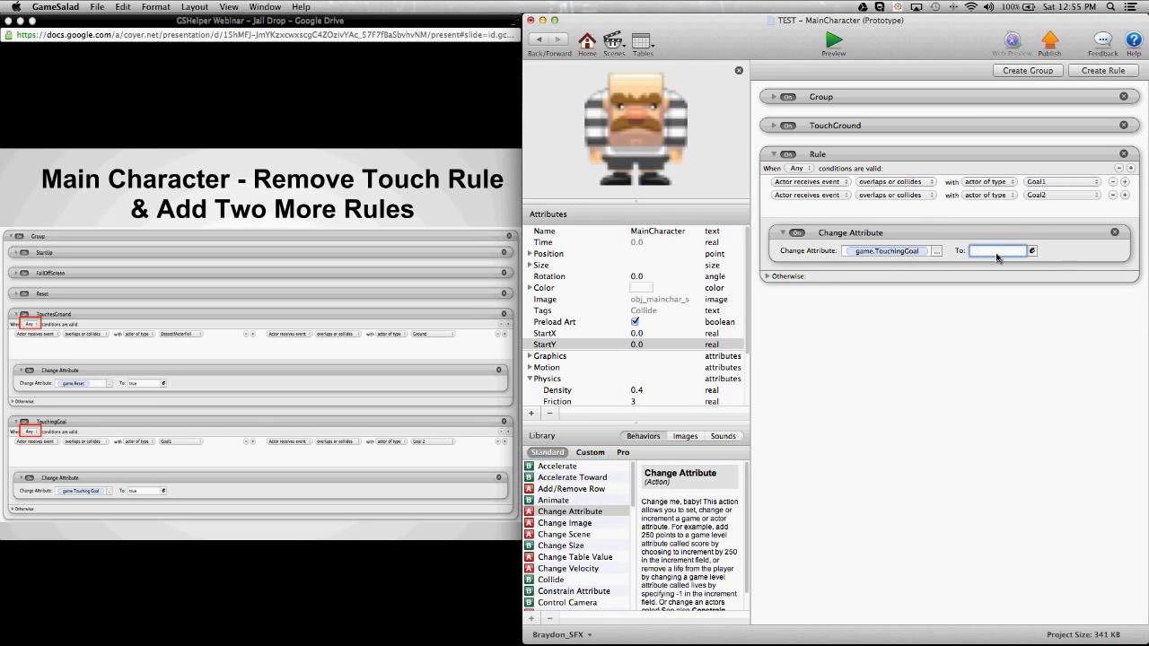
type("true")
Rename the rule with the Goal1 and Goal2 conditions as TouchingGoal
left_click(814, 160)
left_click(820, 159)
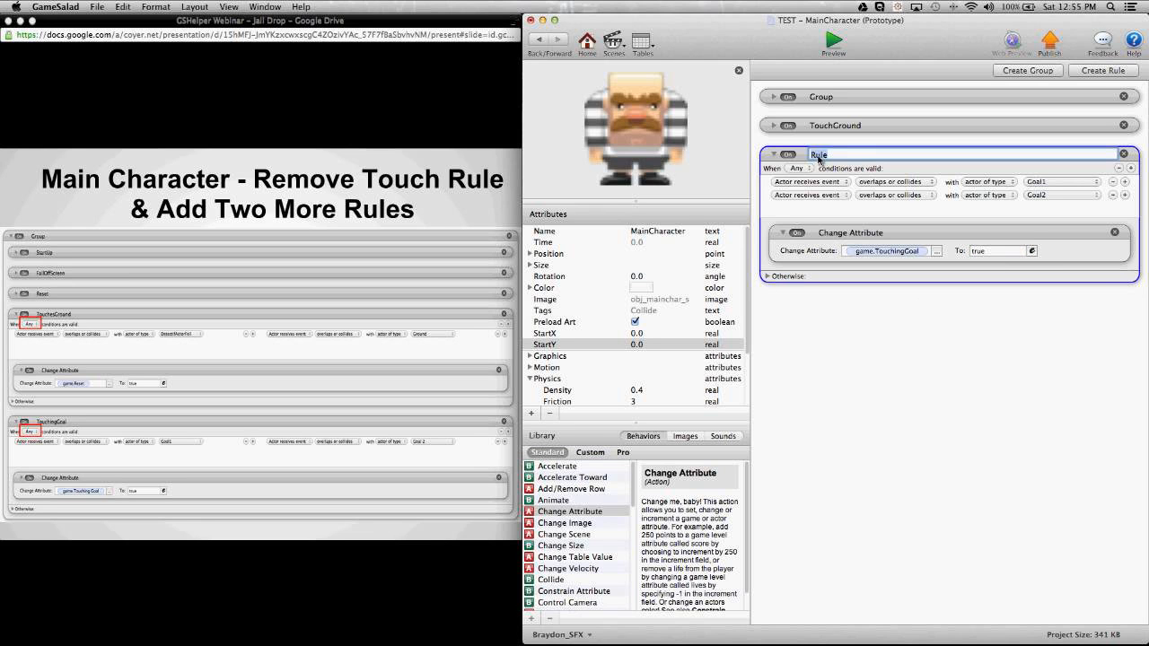
type("TouchingGoal")
key("Return")
left_click(859, 352)
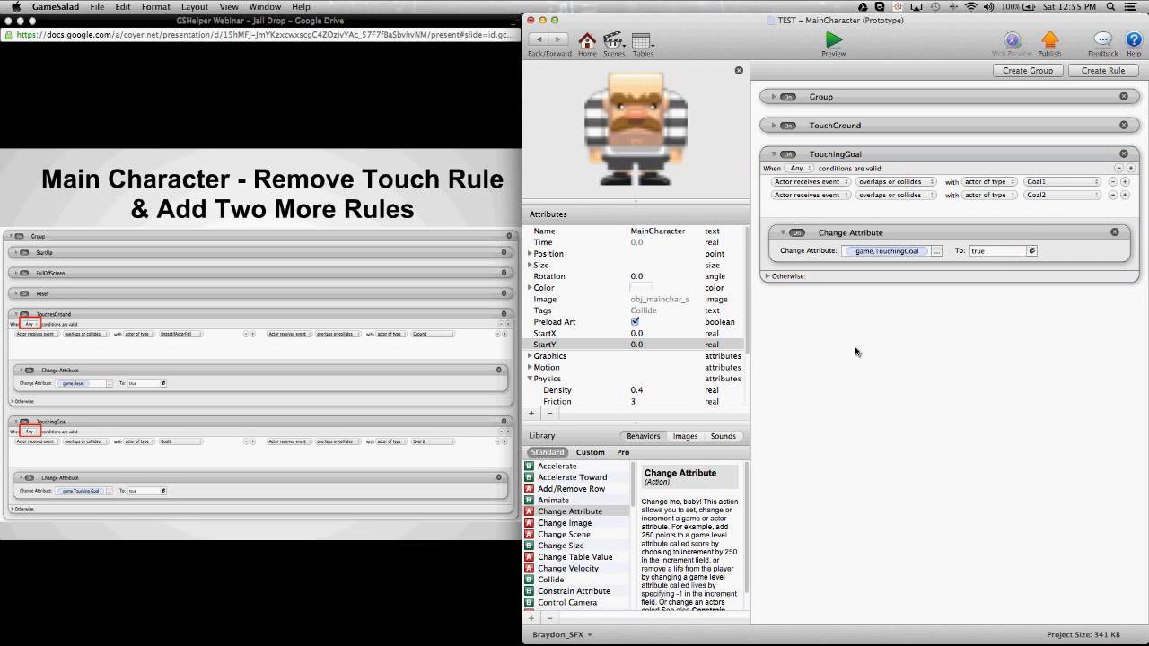
Expand the Otherwise section of the TouchingGoal rule
left_click(769, 277)
left_click(768, 277)
left_click(768, 277)
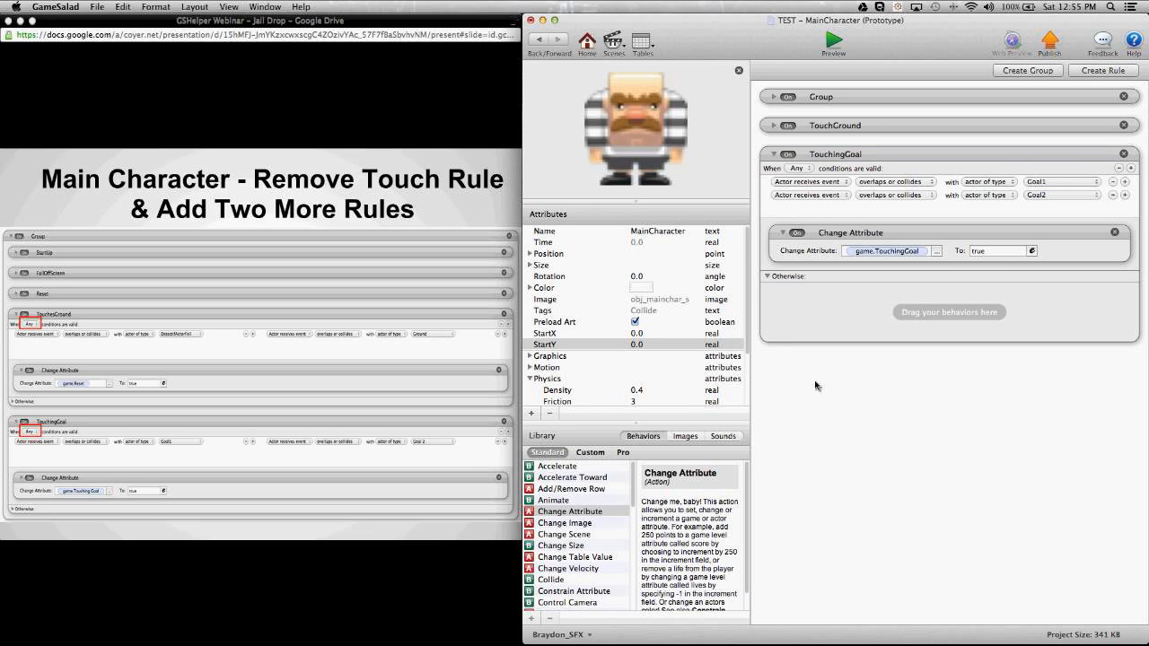
Copy the Change Attribute behavior into the TouchingGoal rule's Otherwise section, set it to false, collapse that section and expand the TouchGround rule
left_click(891, 237)
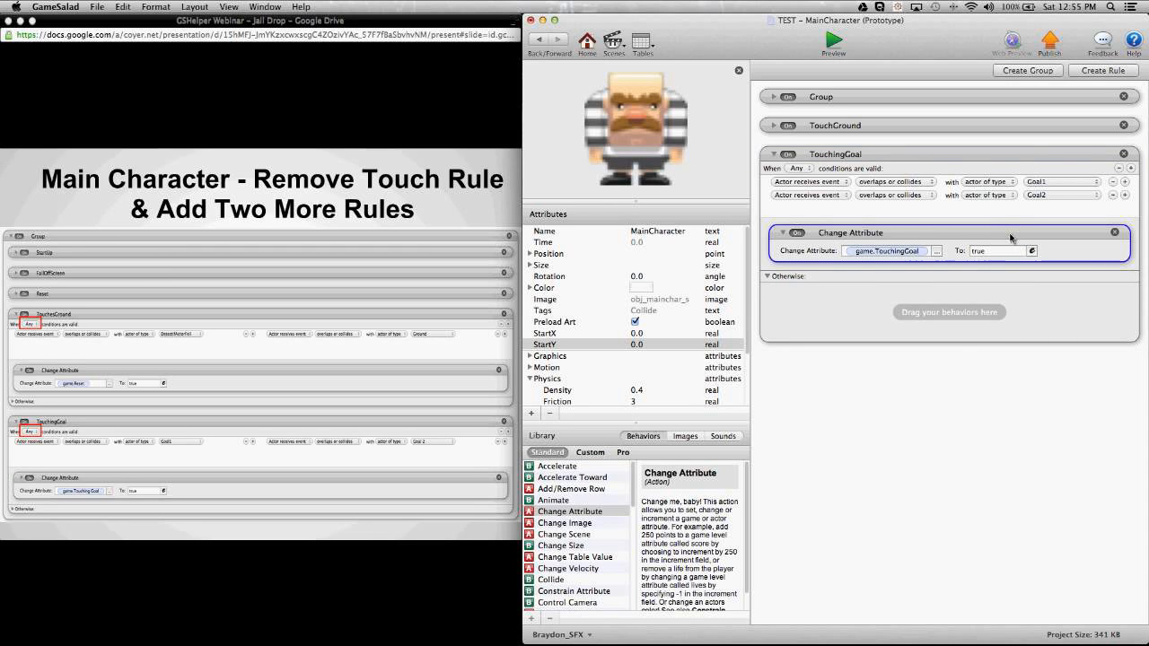
left_click_drag(1011, 245, 1007, 308)
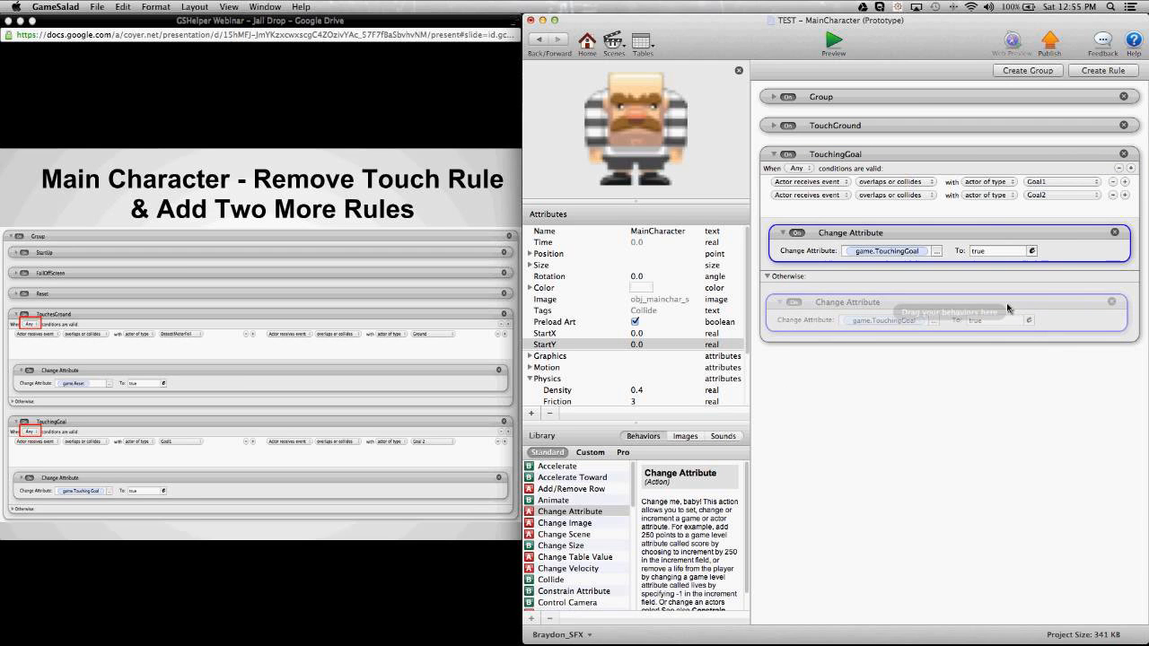
left_click_drag(1007, 308, 1007, 308)
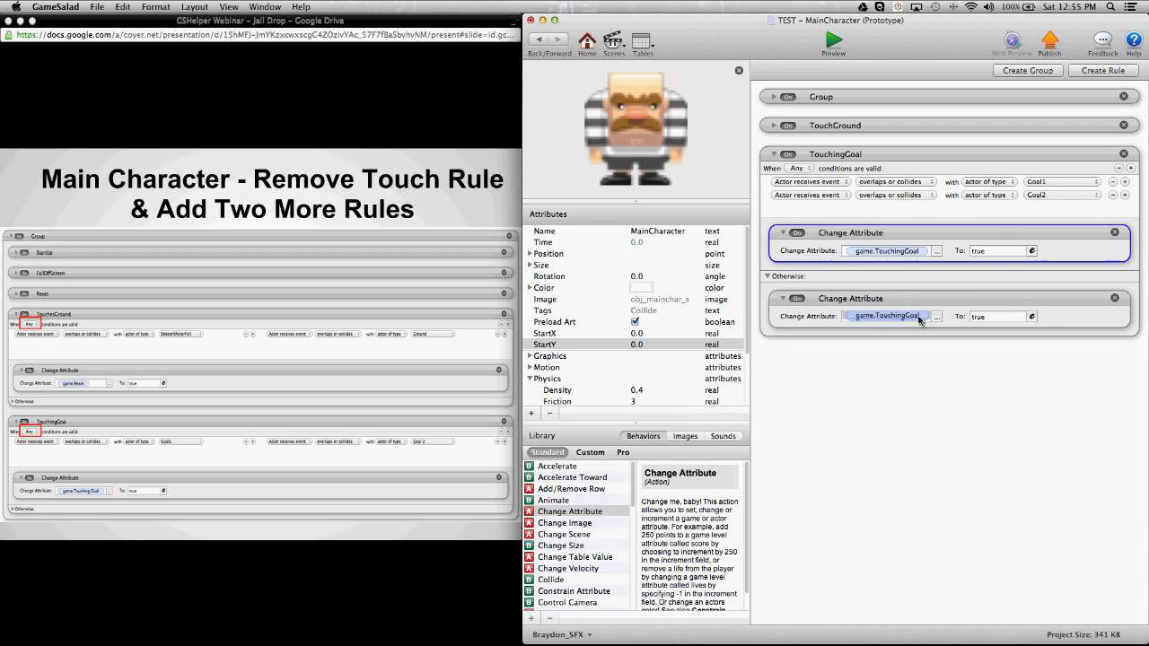
left_click(1014, 320)
type("false")
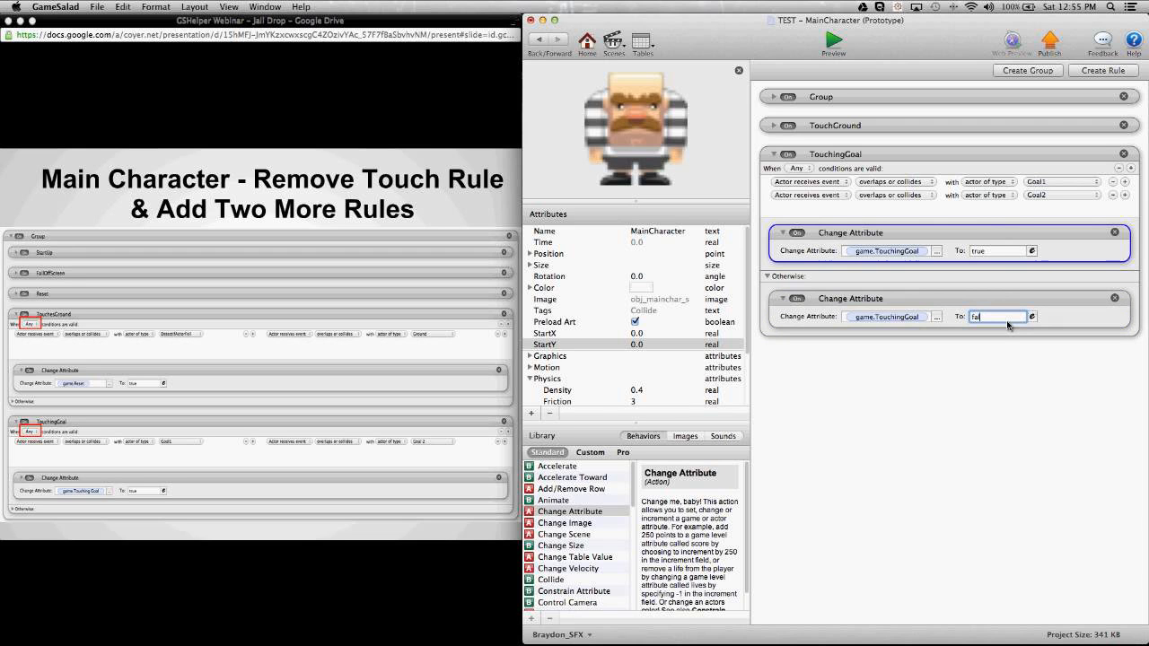
key("Return")
left_click(767, 277)
left_click(776, 126)
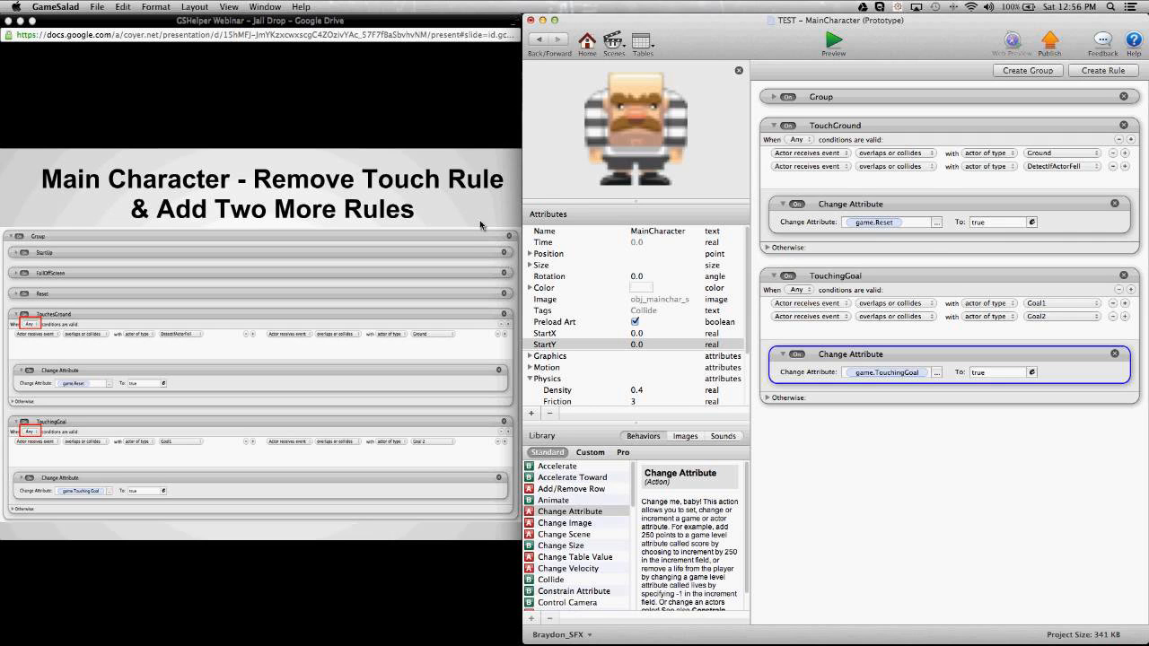
Advance the slides to Goal 1 and open the Goal1 actor for editing from the Level1 scene
left_click(437, 241)
key("Right")
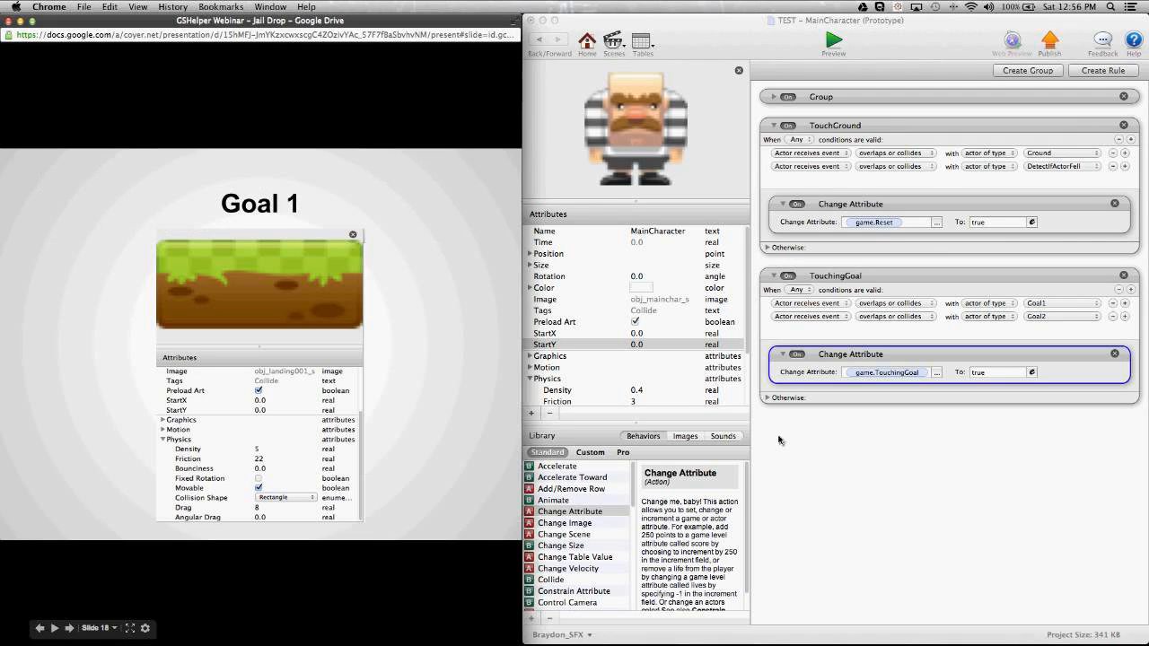
left_click(780, 440)
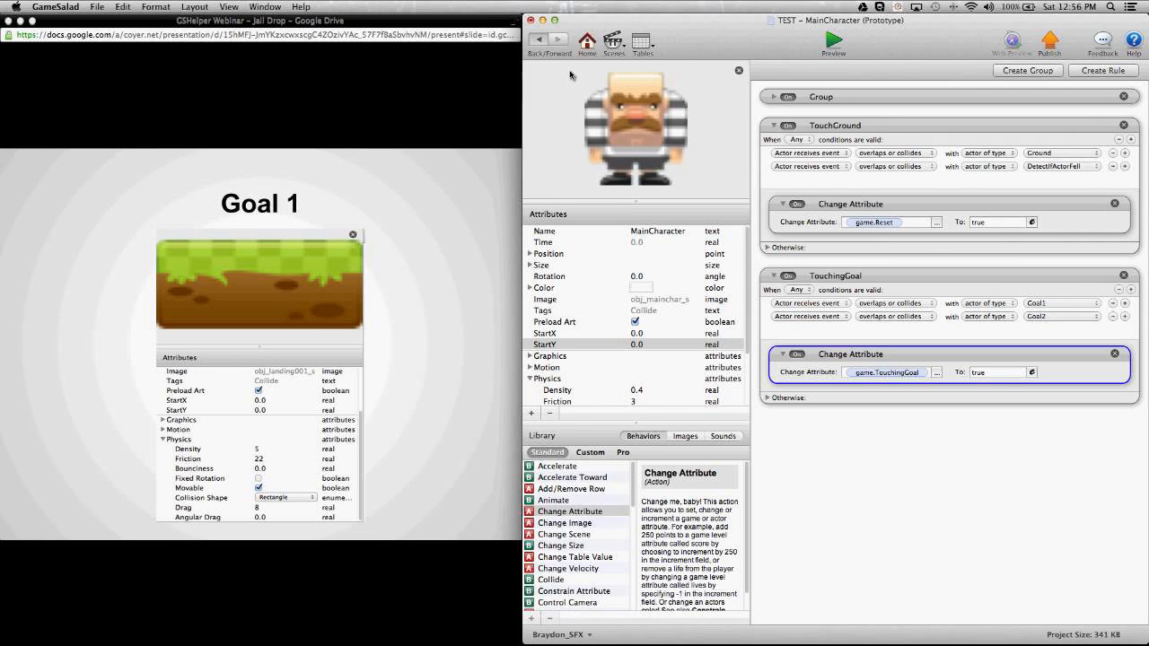
left_click(539, 40)
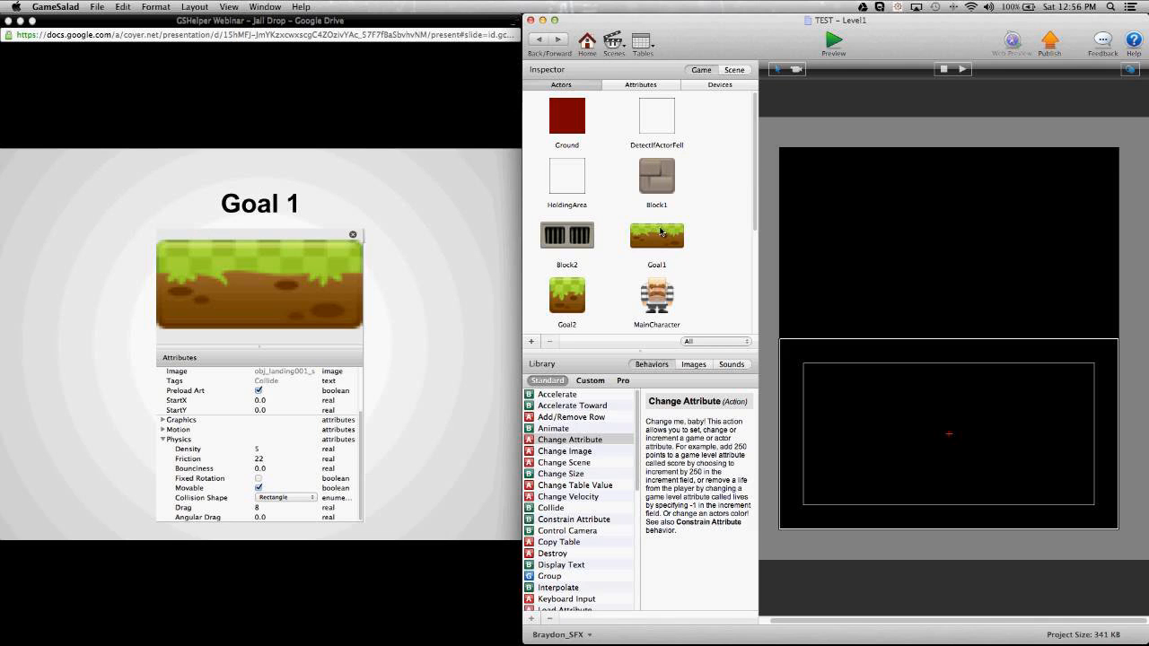
left_click(661, 232)
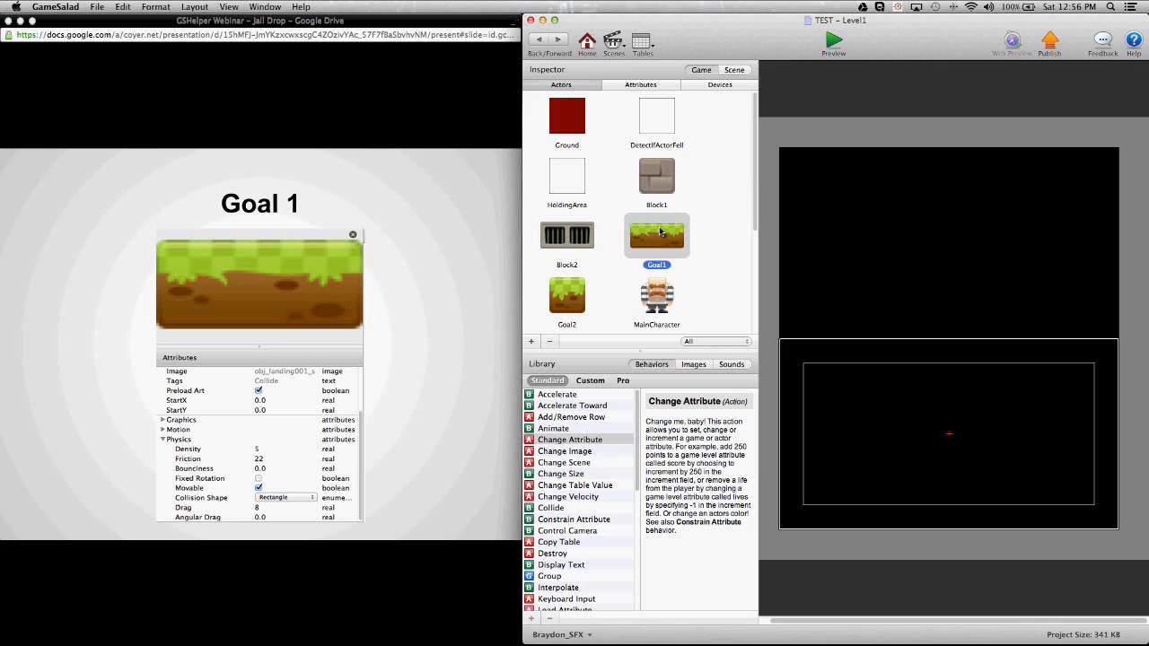
double_click(661, 231)
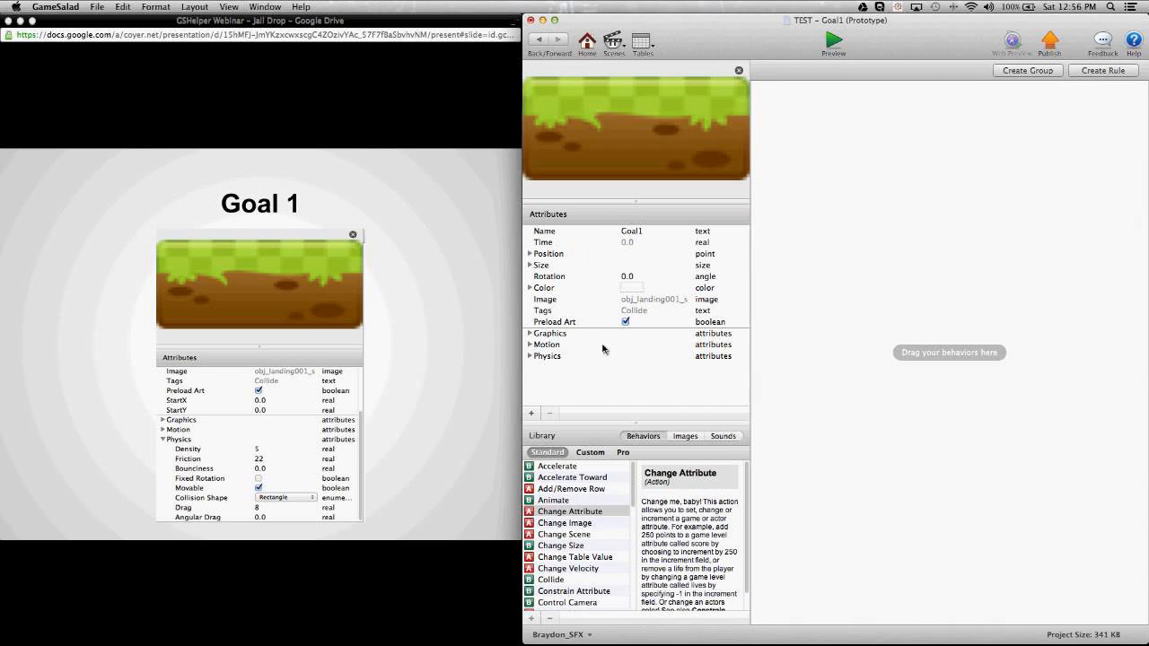
Set Goal1's physics attributes to density 5, friction 22, bounciness 0 and drag 8
left_click(529, 356)
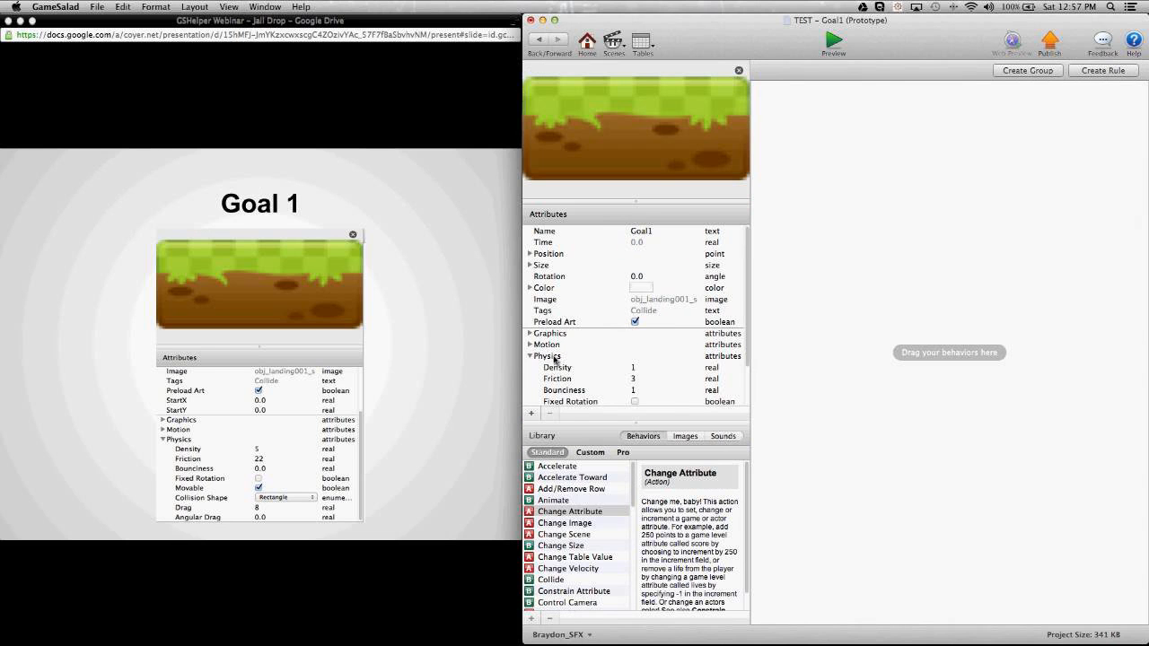
scroll(553, 360, "down", 3)
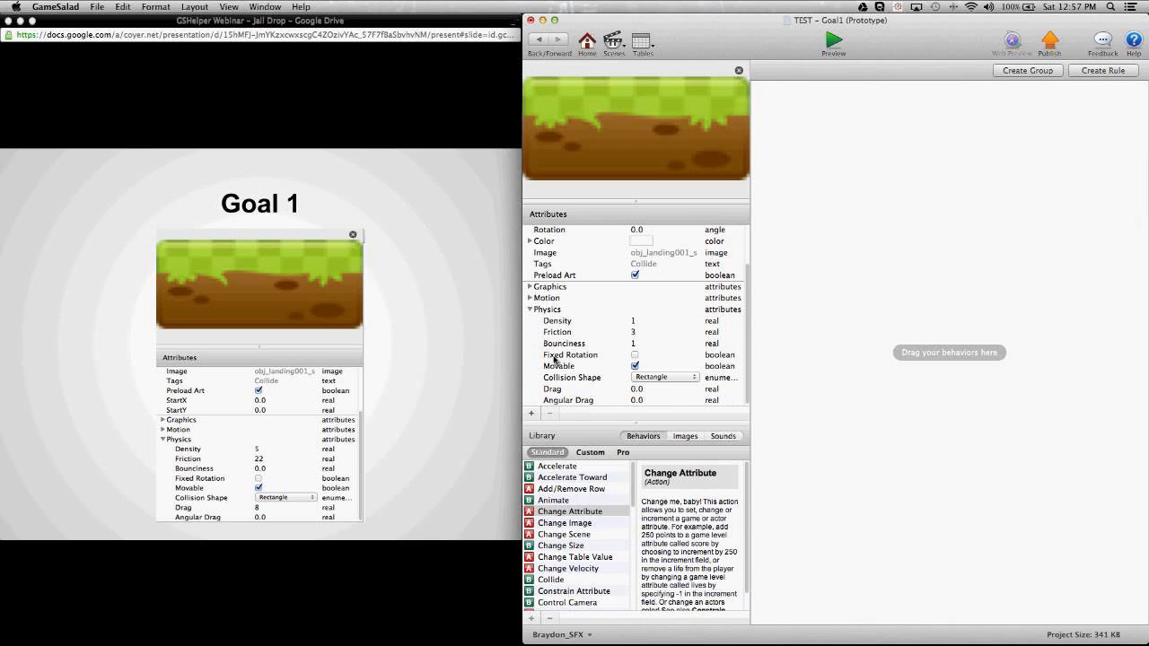
left_click(635, 322)
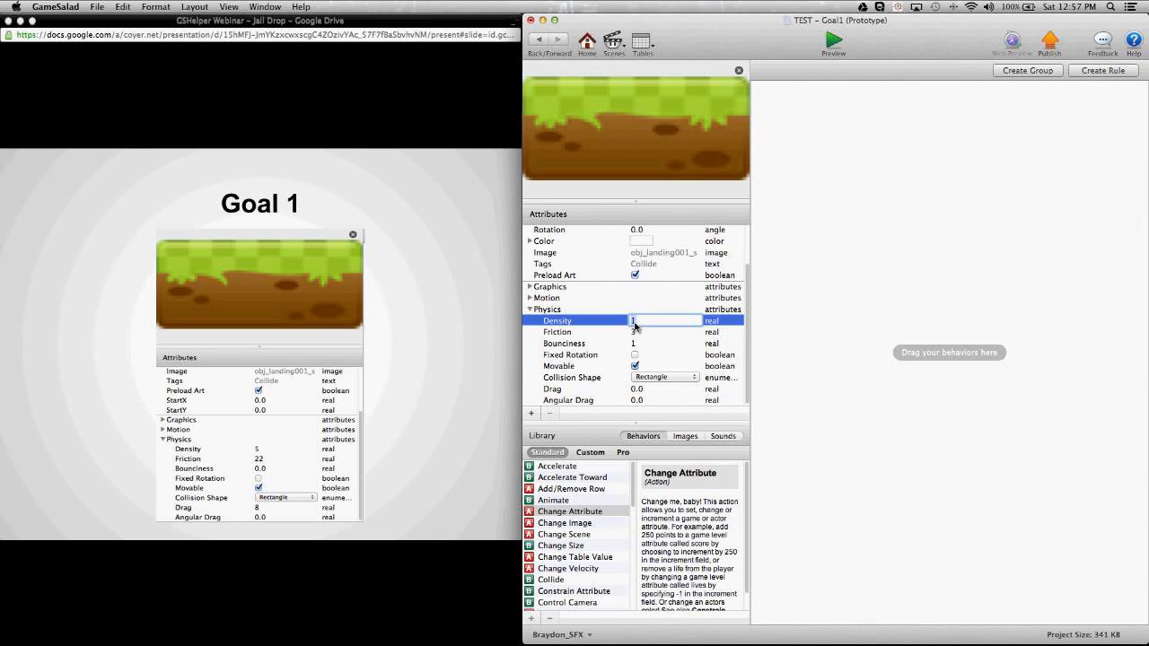
type("5")
left_click(636, 332)
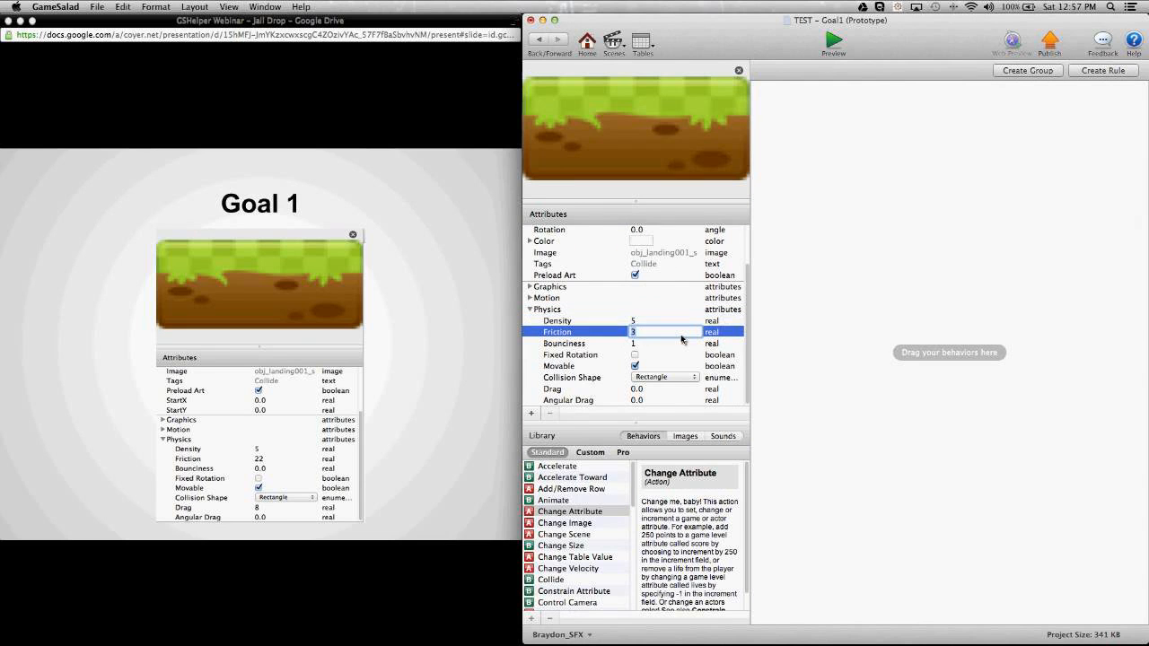
type("22")
left_click(677, 342)
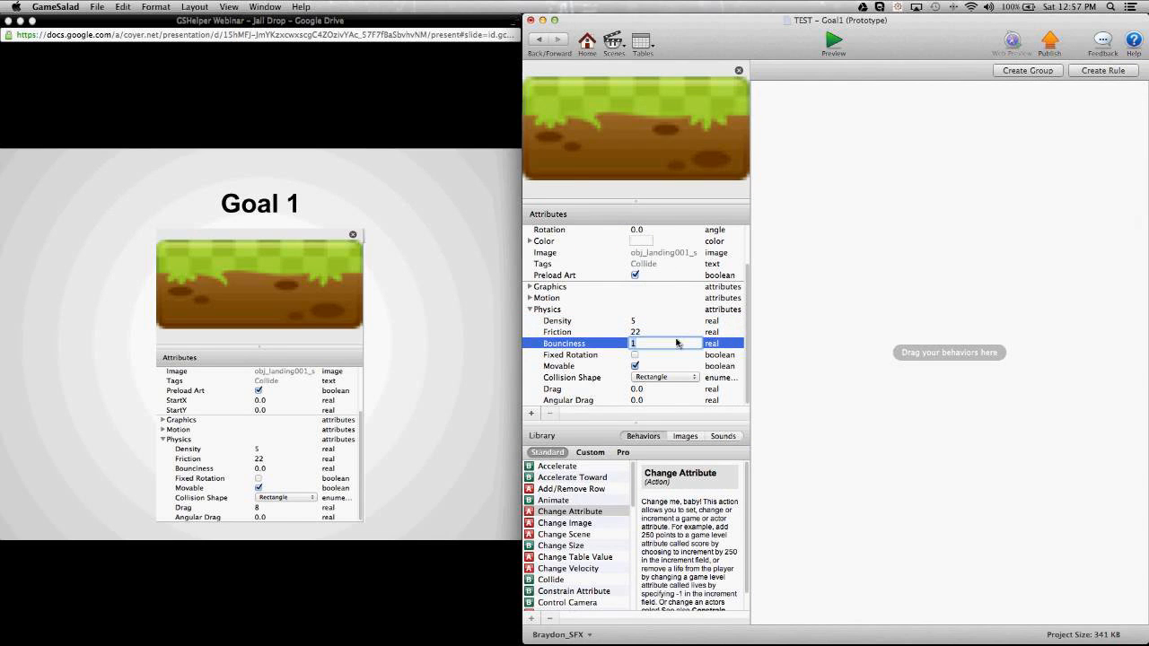
type("0")
key("Tab")
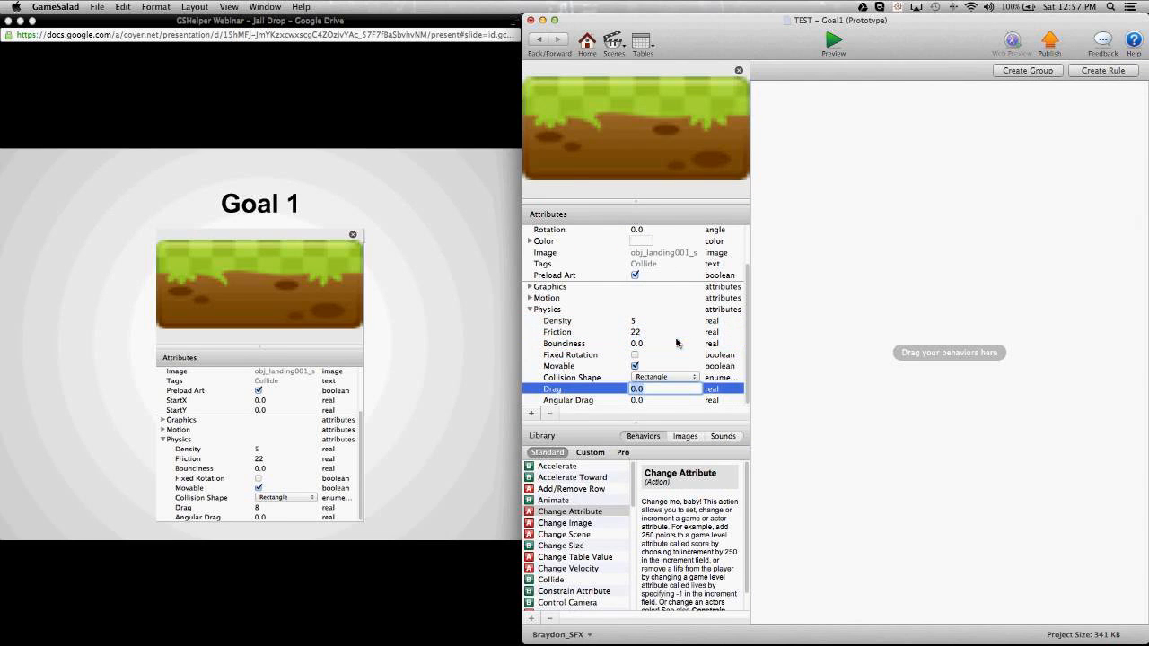
type("8")
left_click(819, 350)
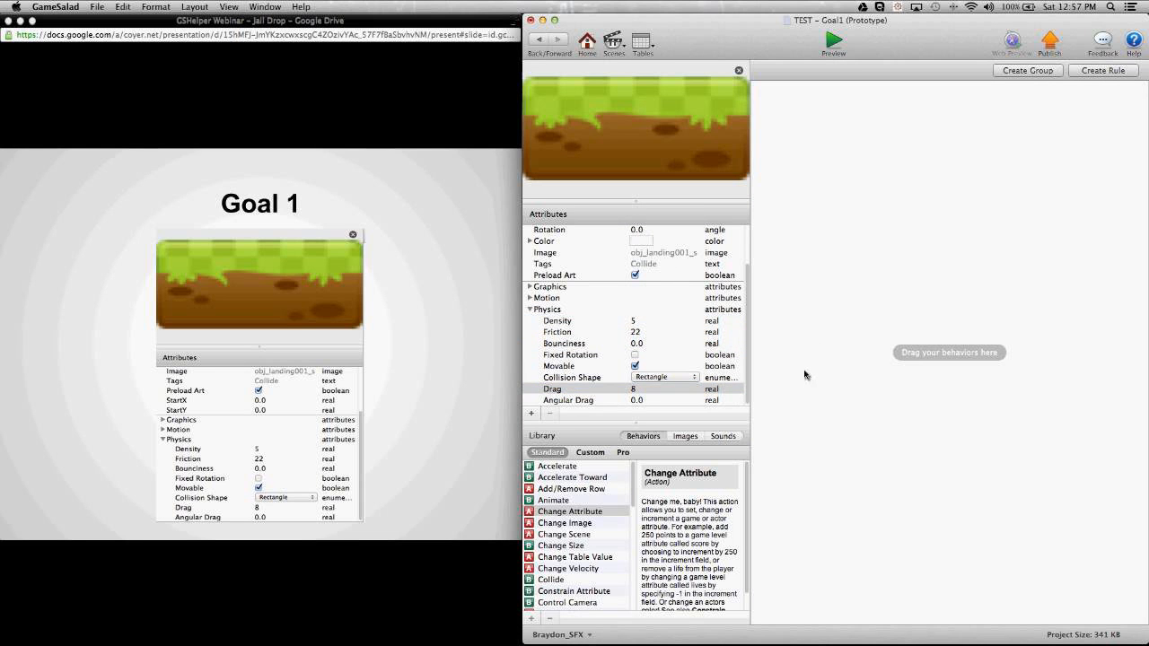
Add two new attributes of type real to the Goal1 actor
left_click(533, 414)
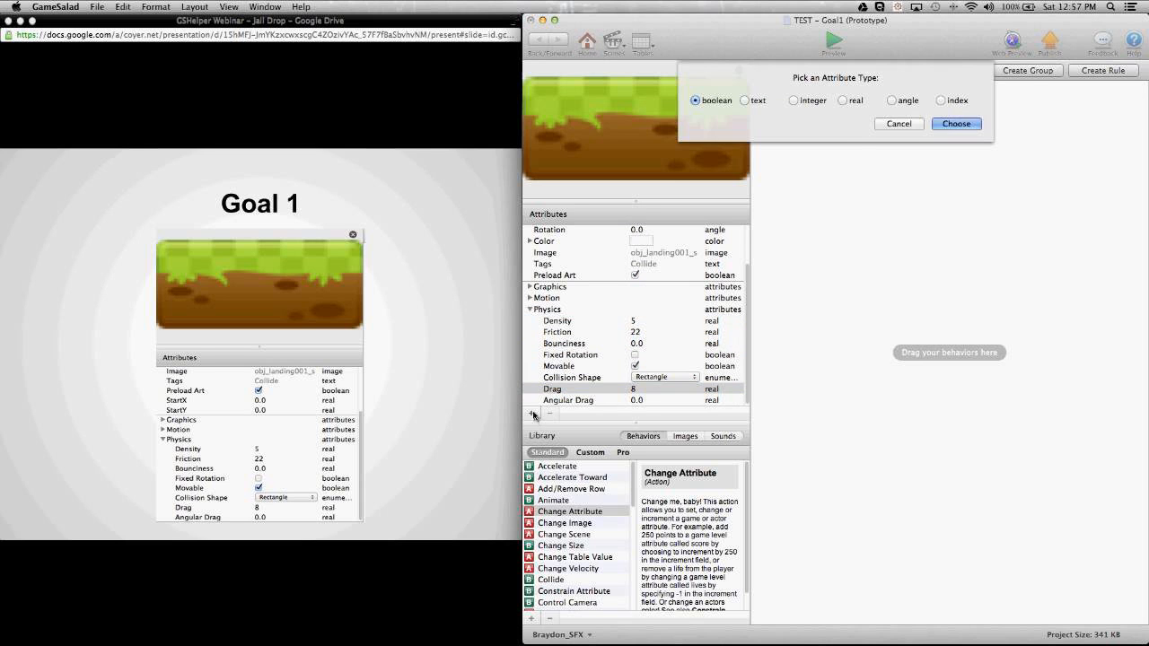
left_click(852, 101)
left_click(955, 124)
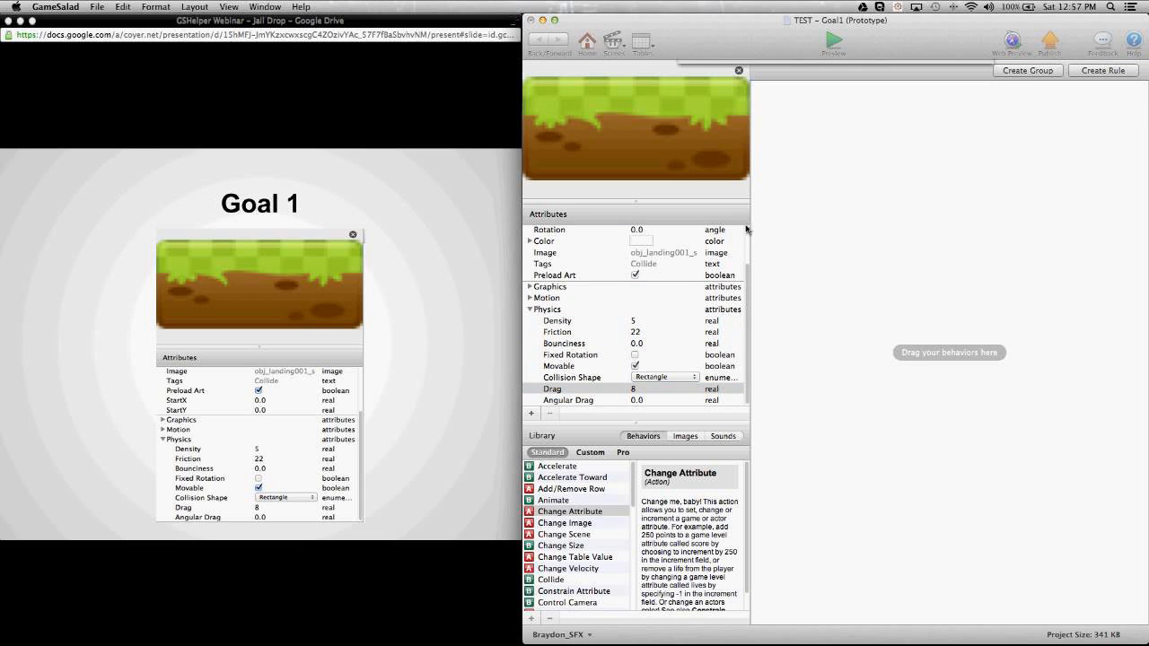
left_click(531, 413)
left_click(956, 124)
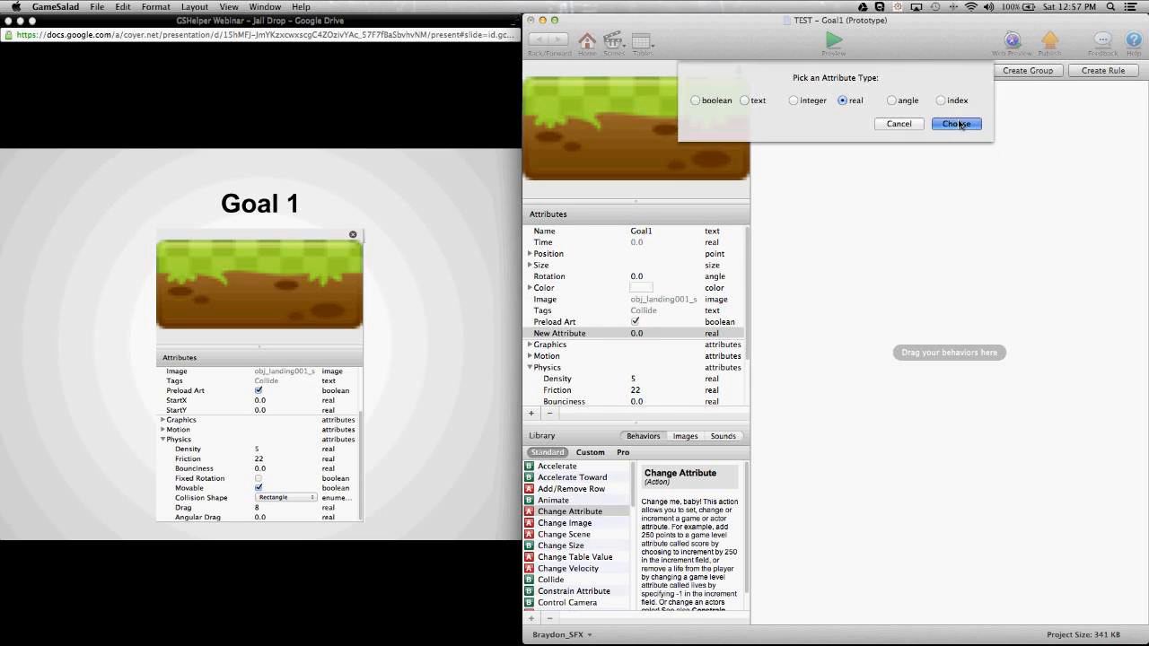
Rename Goal1's two new real attributes as StartX and StartY
double_click(583, 335)
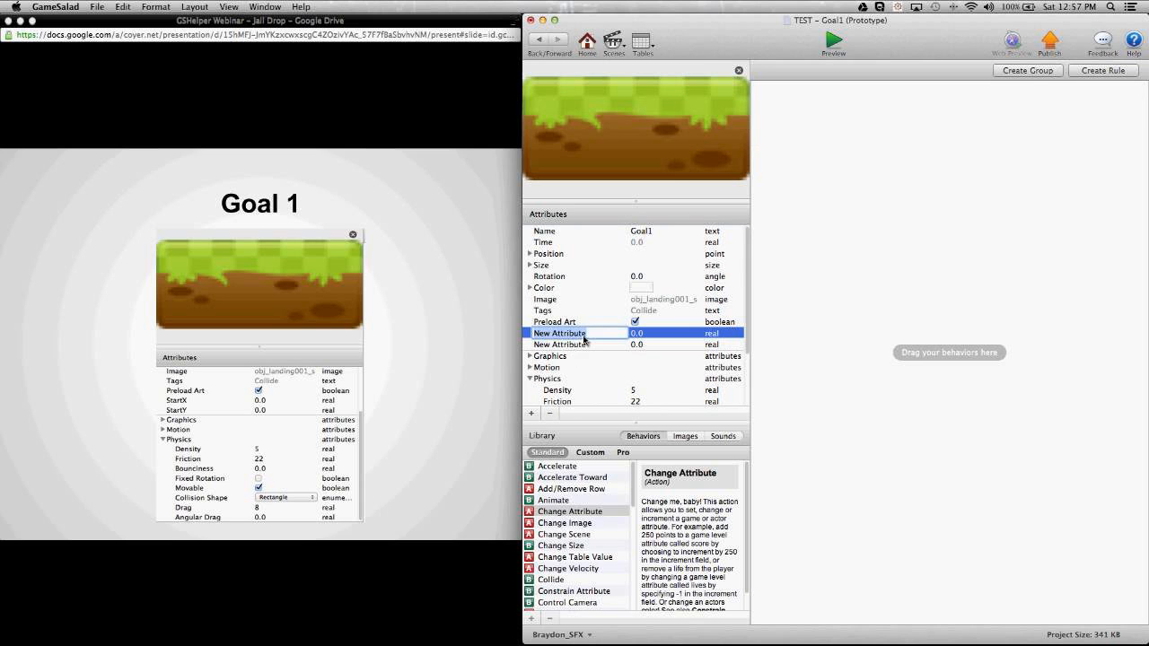
type("StartX")
key("Tab")
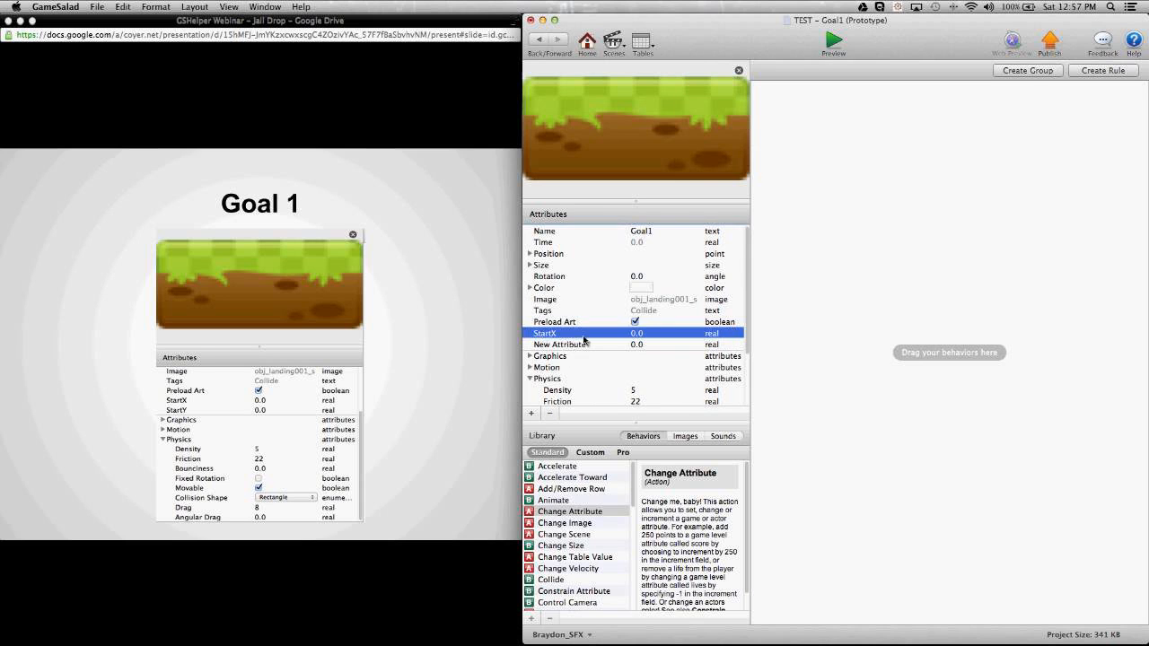
type("StartY")
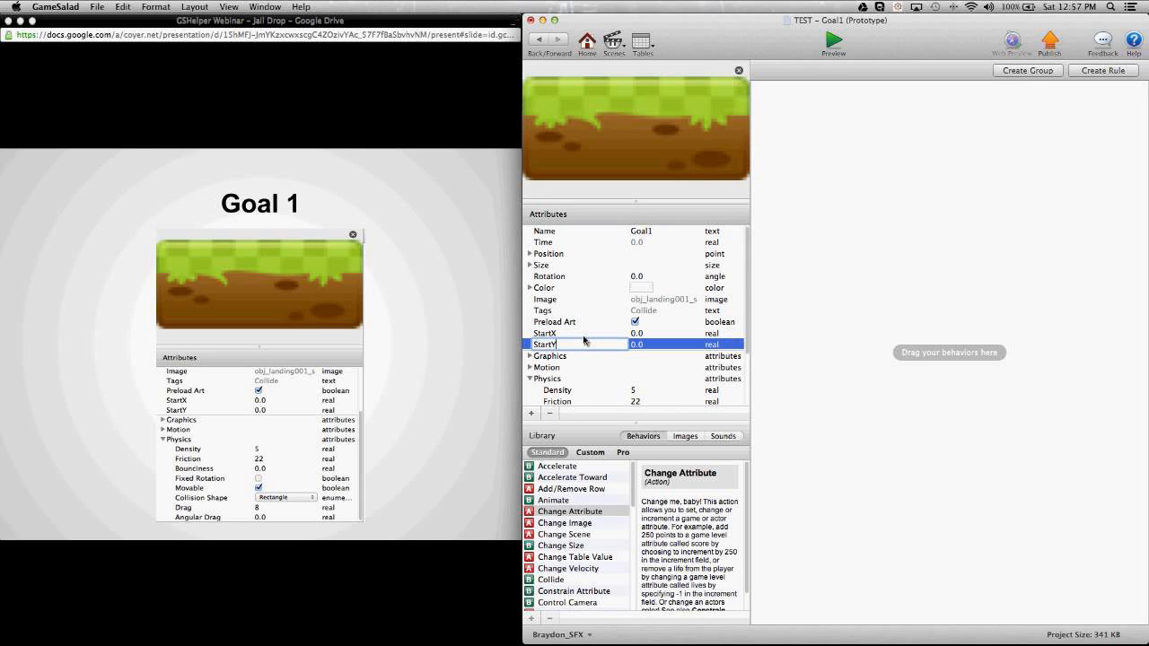
key("Return")
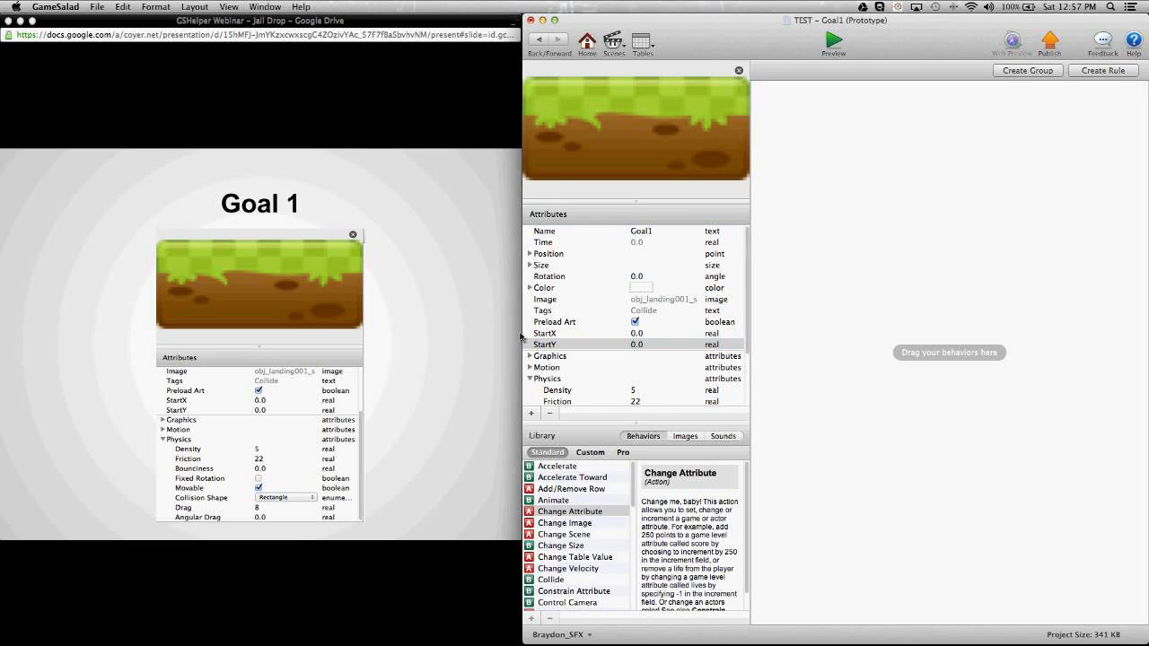
Advance the slides to Goal 1's rules and add the custom Group behavior to the Goal1 actor
left_click(505, 334)
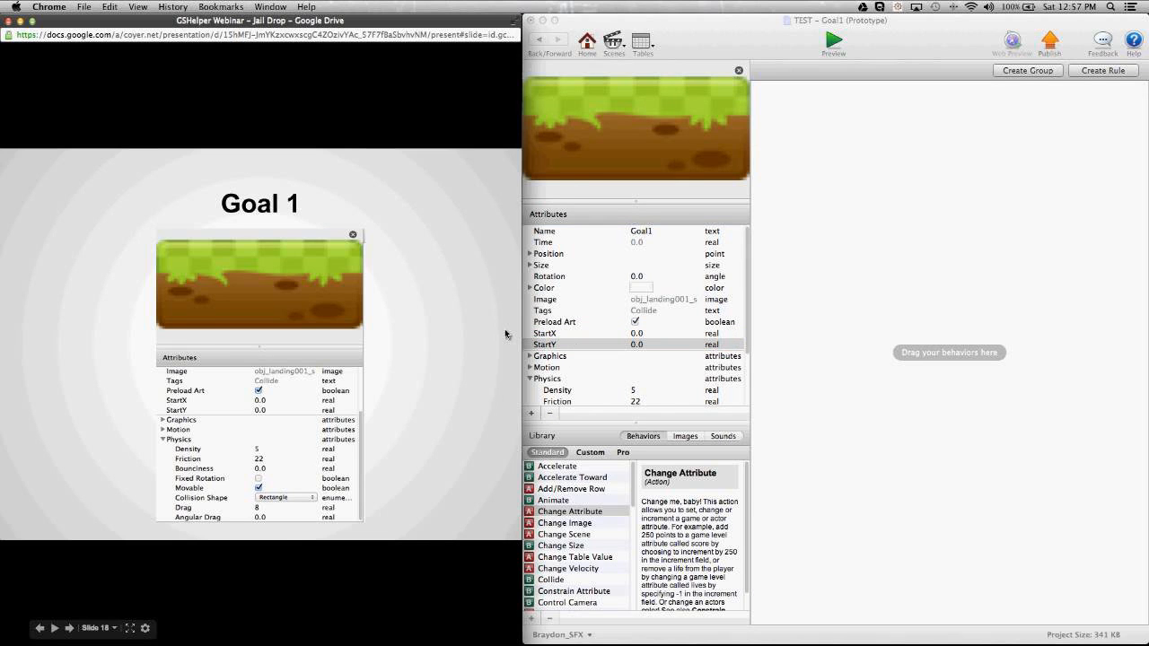
left_click(505, 334)
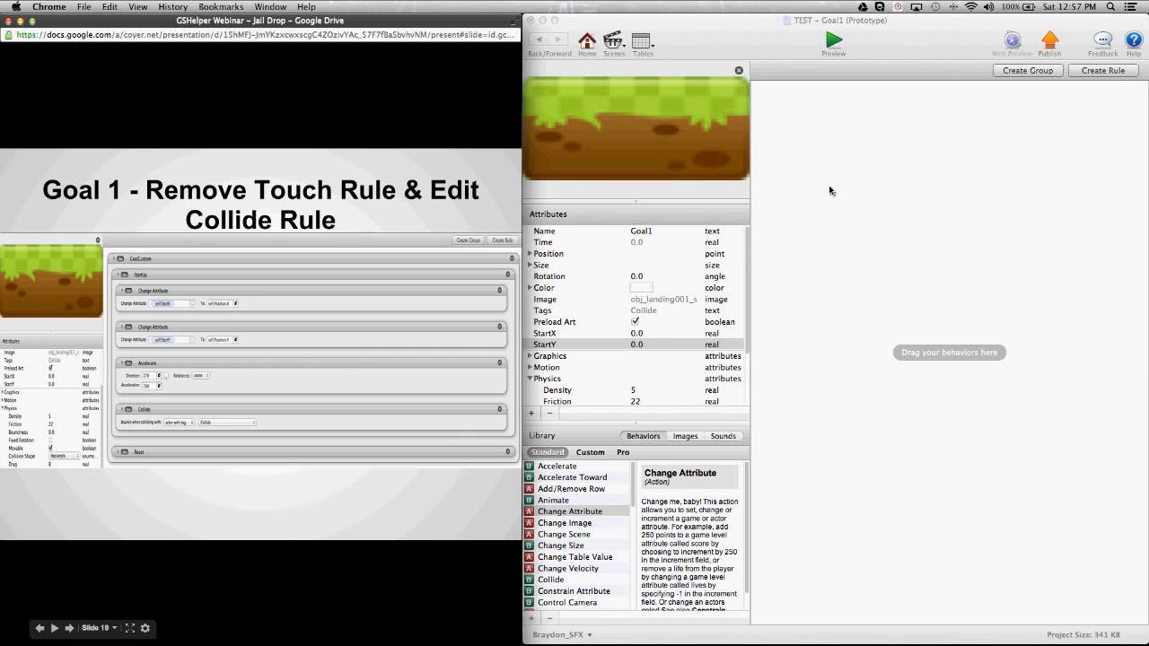
left_click(820, 224)
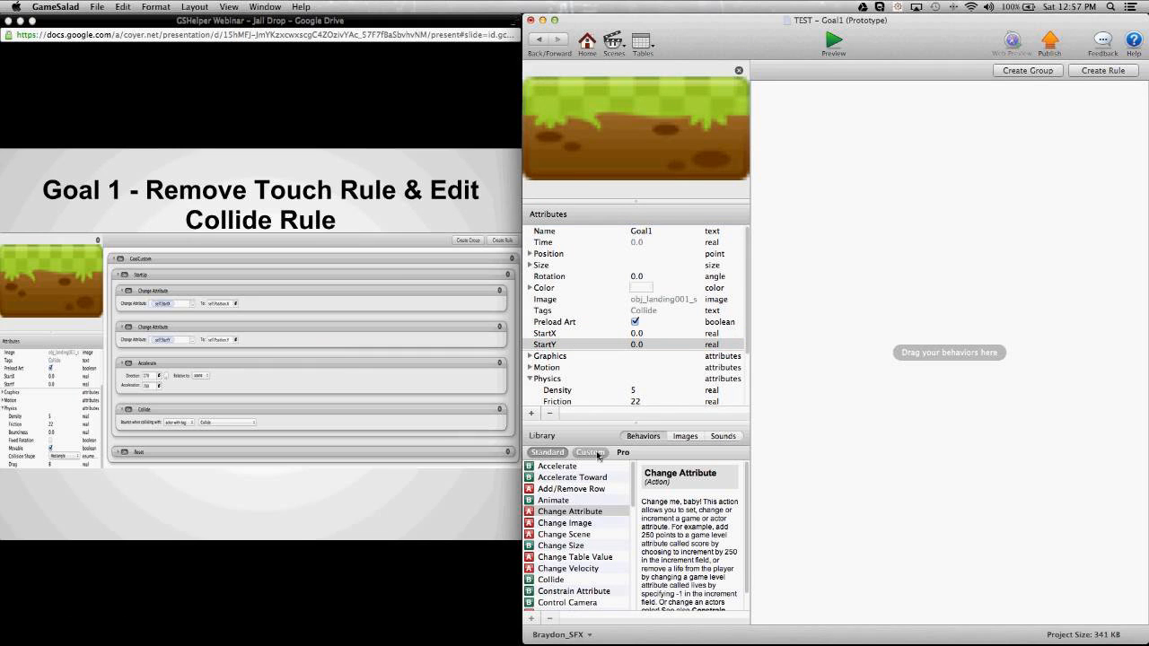
left_click(593, 453)
left_click(546, 467)
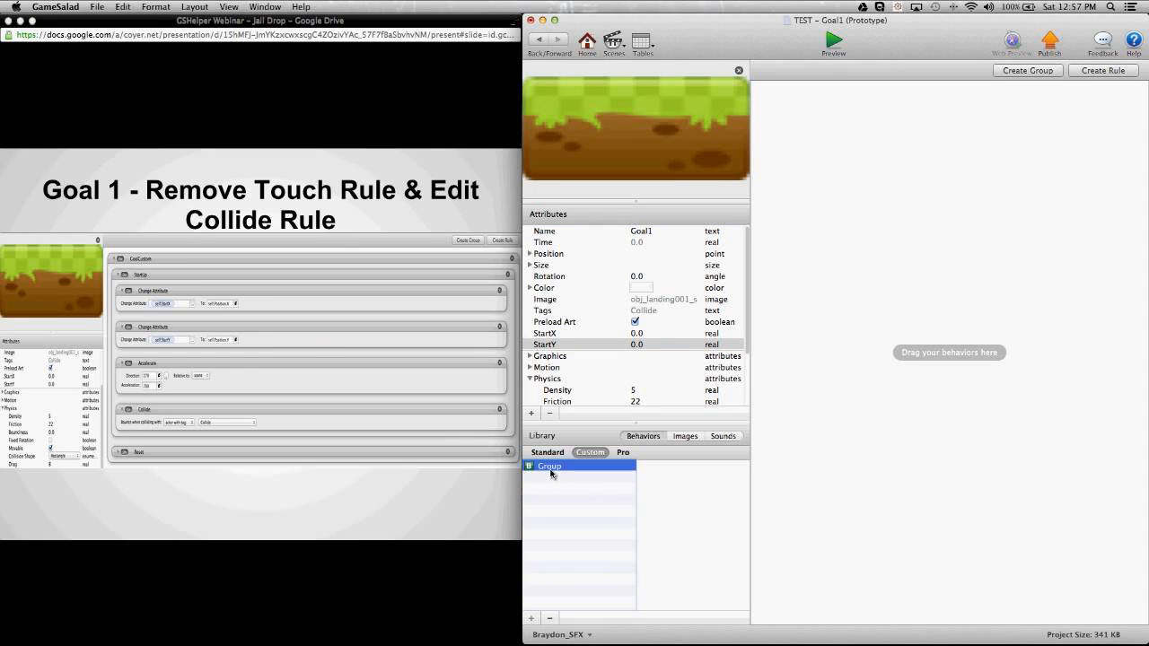
left_click_drag(551, 469, 856, 384)
Set the target of the first Change Attribute behavior in Goal1's group to self.StartX
left_click(921, 149)
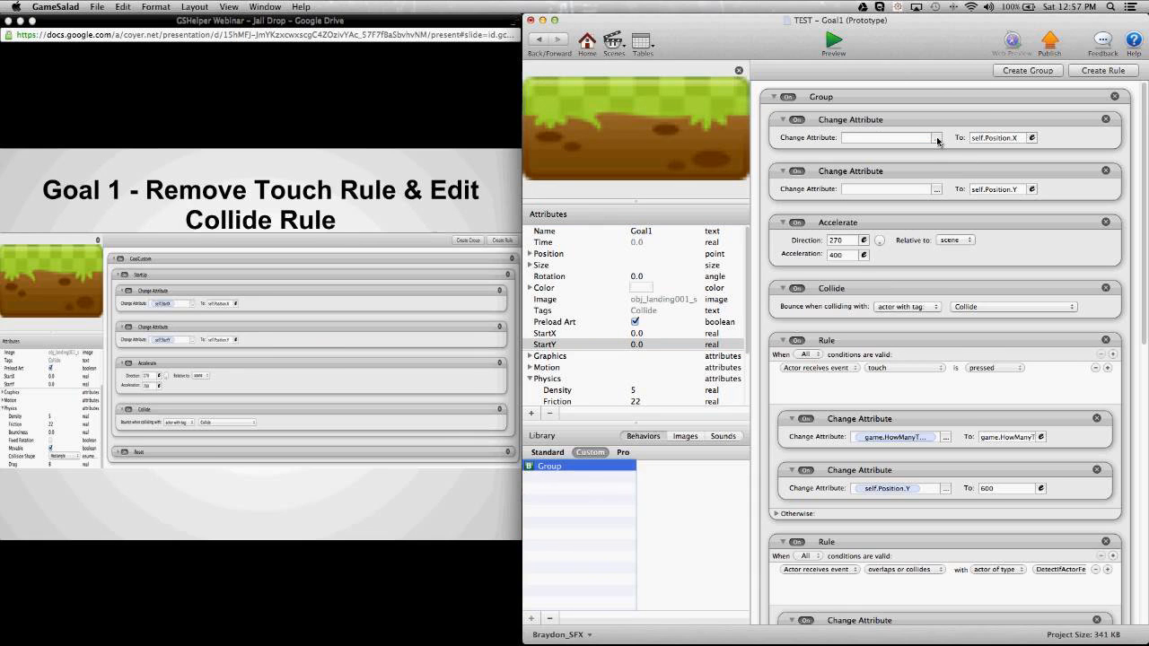
left_click(936, 139)
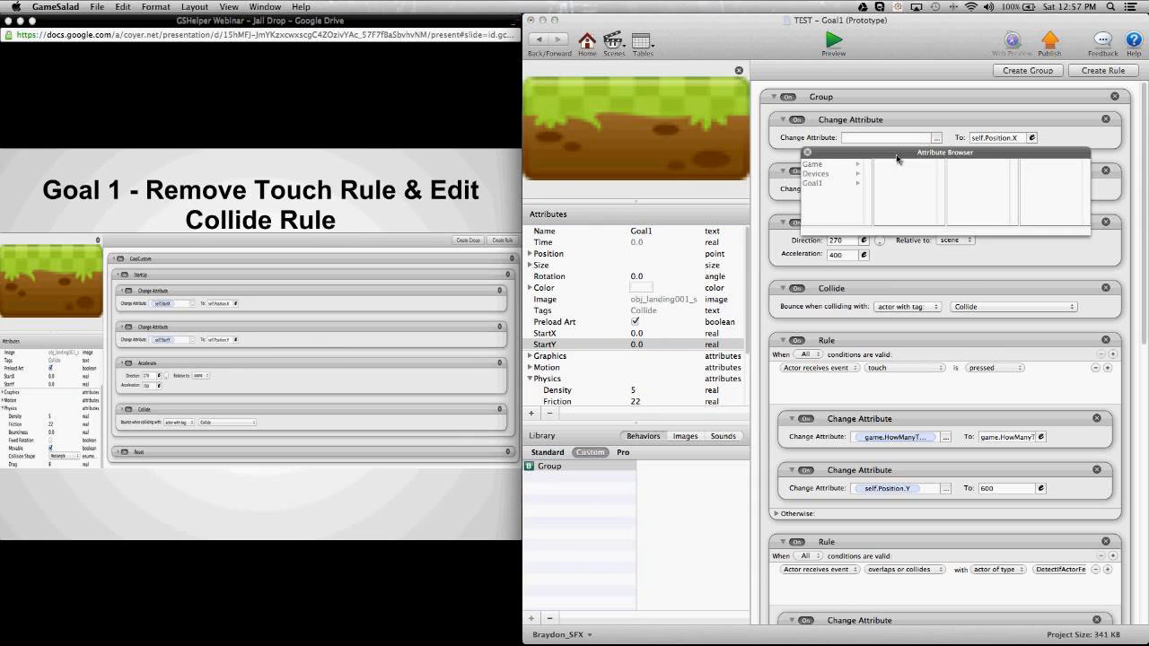
left_click_drag(897, 159, 768, 193)
left_click(696, 217)
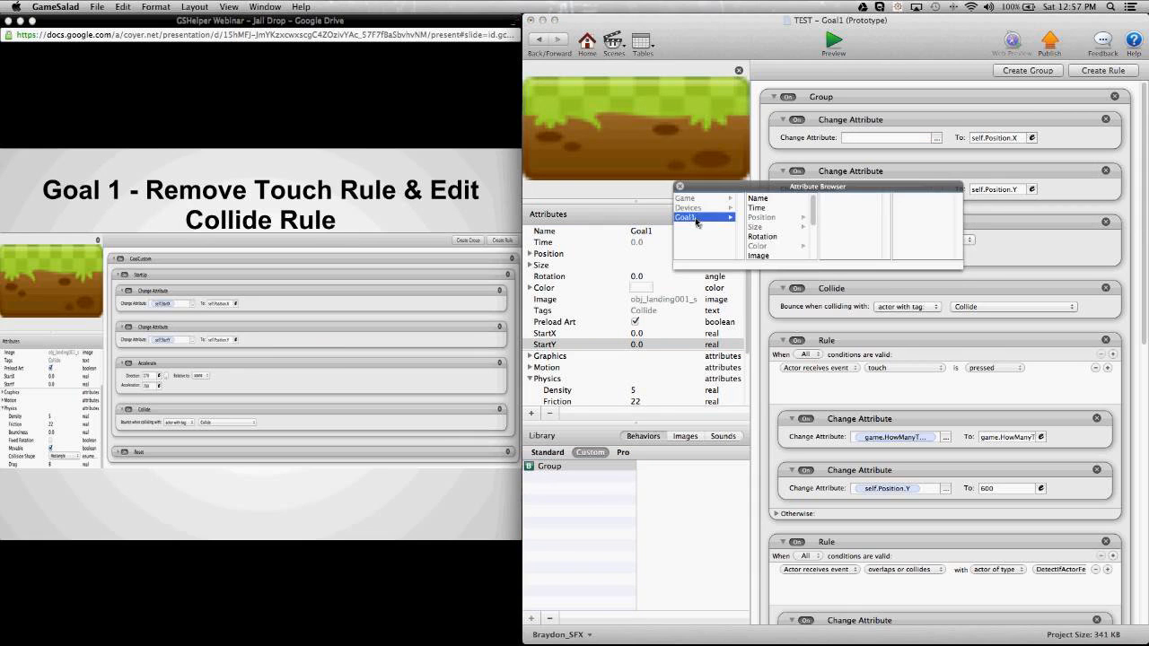
scroll(770, 236, "down", 3)
double_click(763, 234)
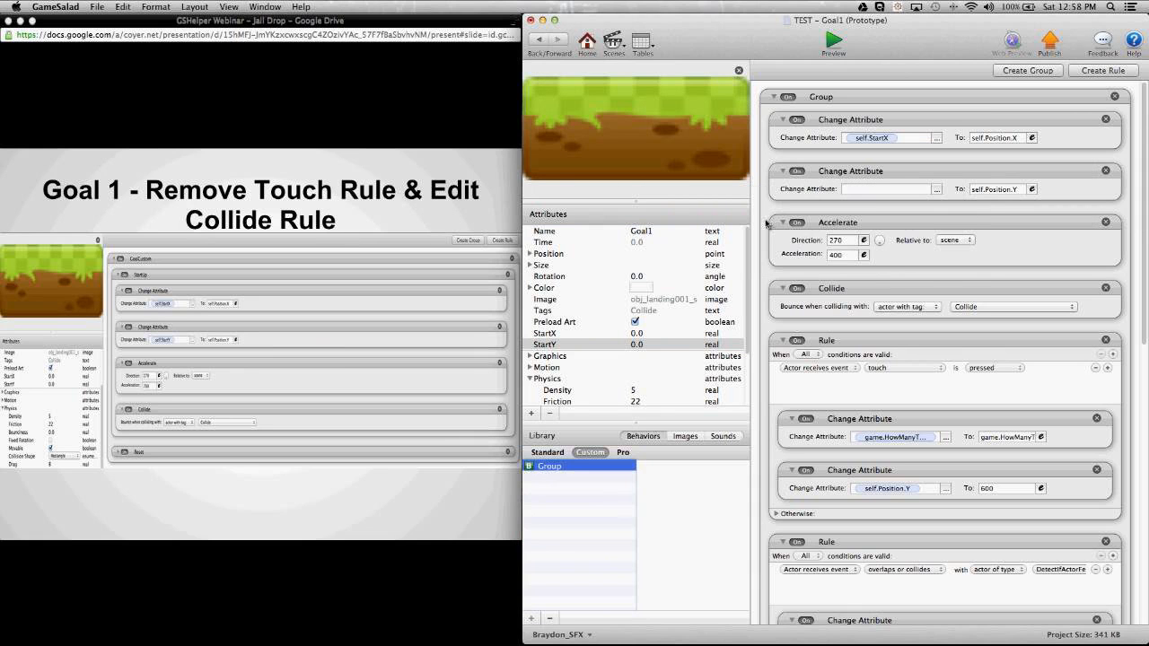
Set the target of the second Change Attribute behavior in Goal1's group to self.StartY
left_click(936, 189)
left_click_drag(939, 189, 856, 218)
left_click(790, 249)
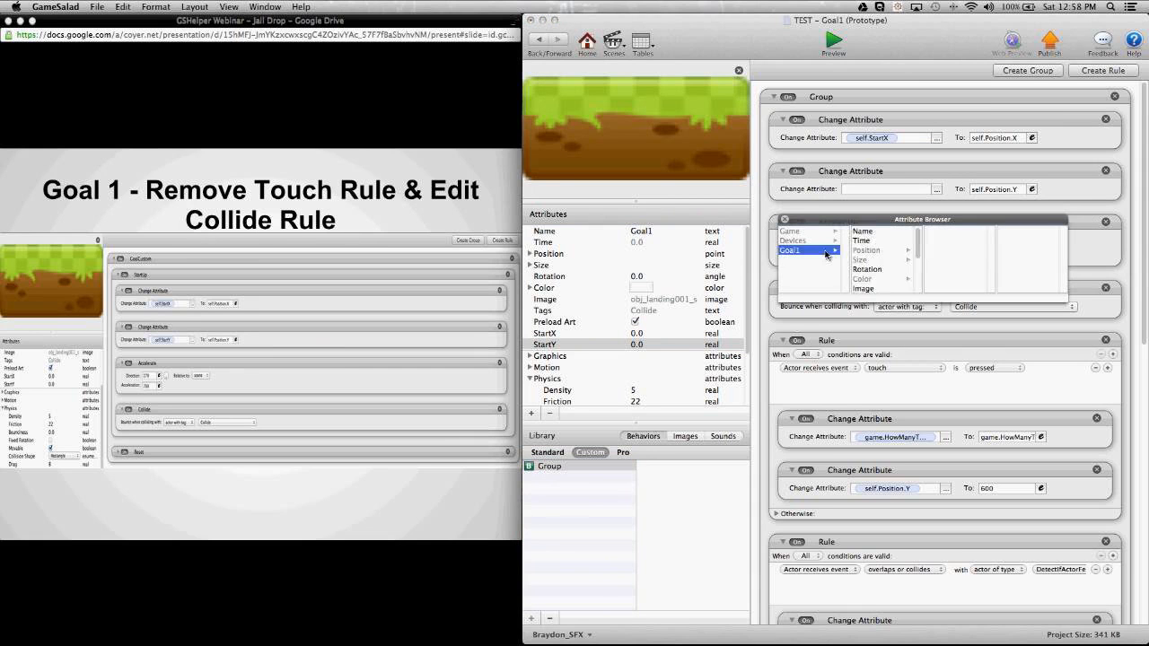
scroll(865, 261, "down", 2)
left_click(866, 263)
double_click(866, 263)
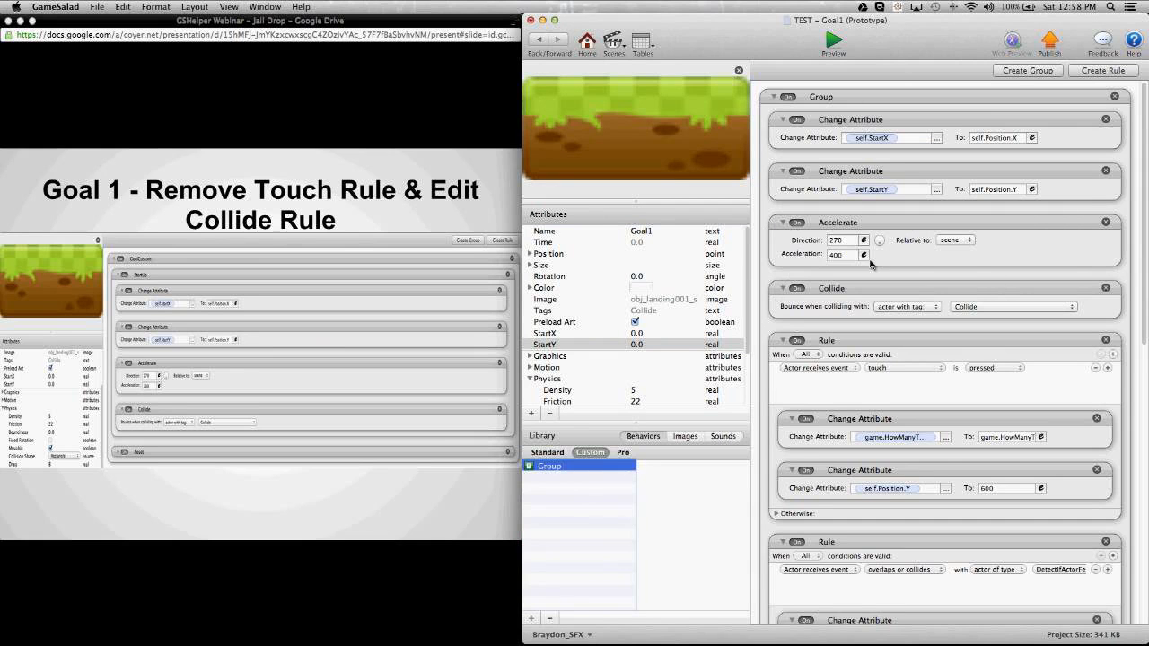
Set the acceleration of Goal1's Accelerate behavior to 700
left_click(849, 257)
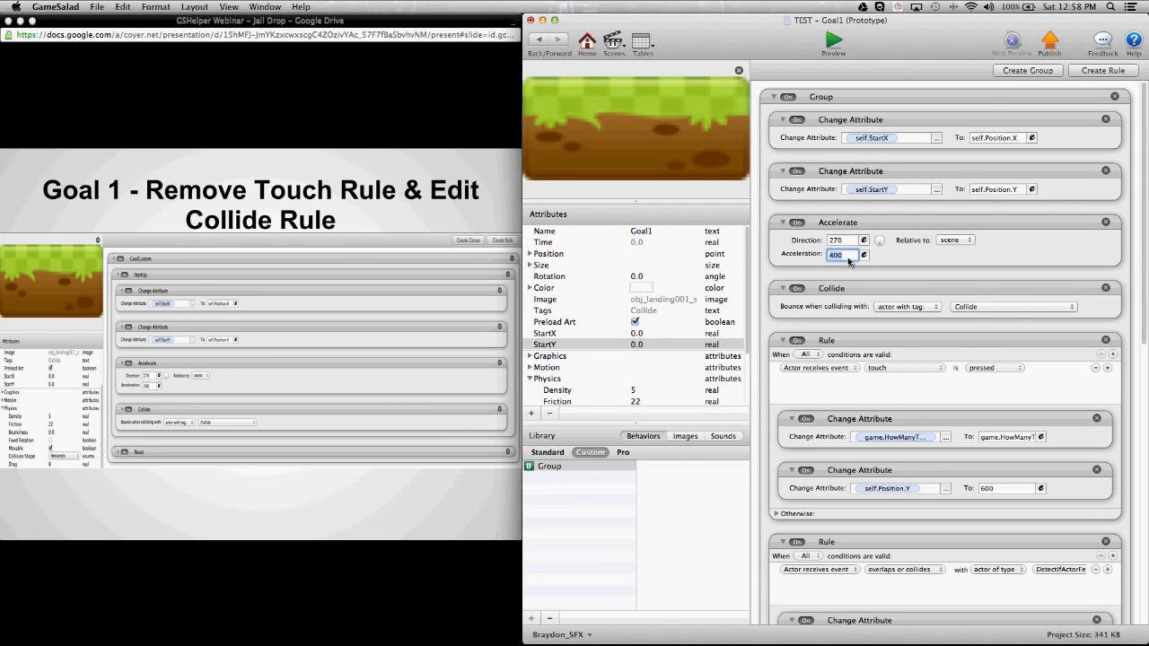
type("700")
double_click(848, 258)
Delete the touch-is-pressed rule from Goal1's group
double_click(800, 343)
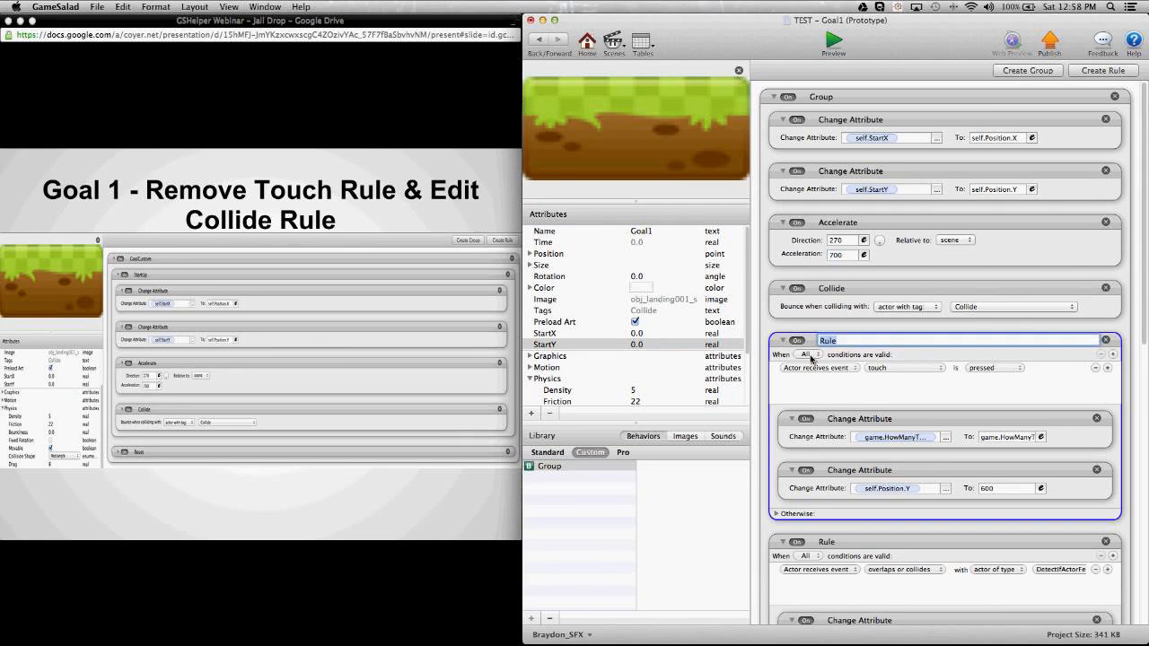
left_click(762, 372)
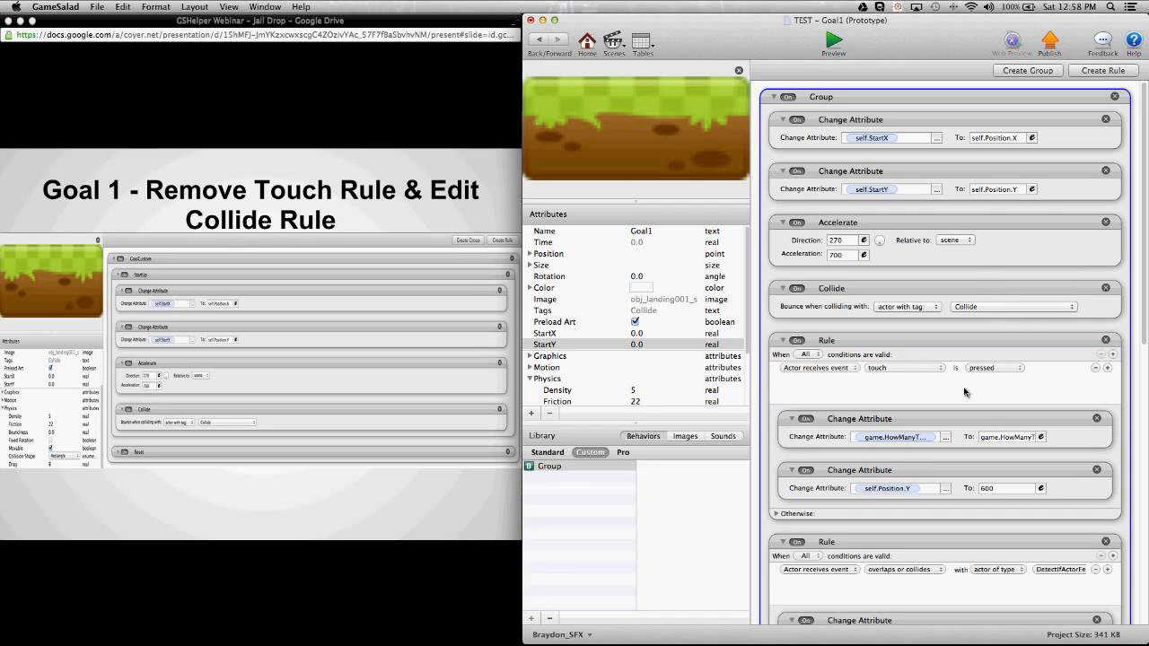
left_click(1107, 340)
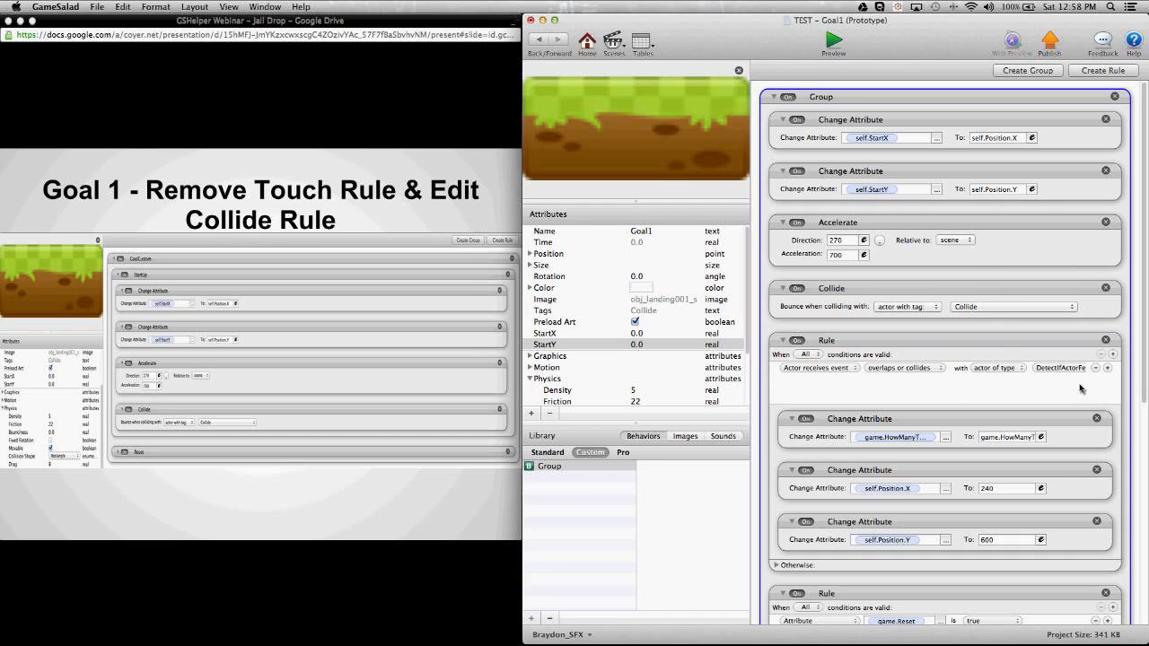
Rename the overlaps or collides rule in Goal1's group as Detect
double_click(828, 341)
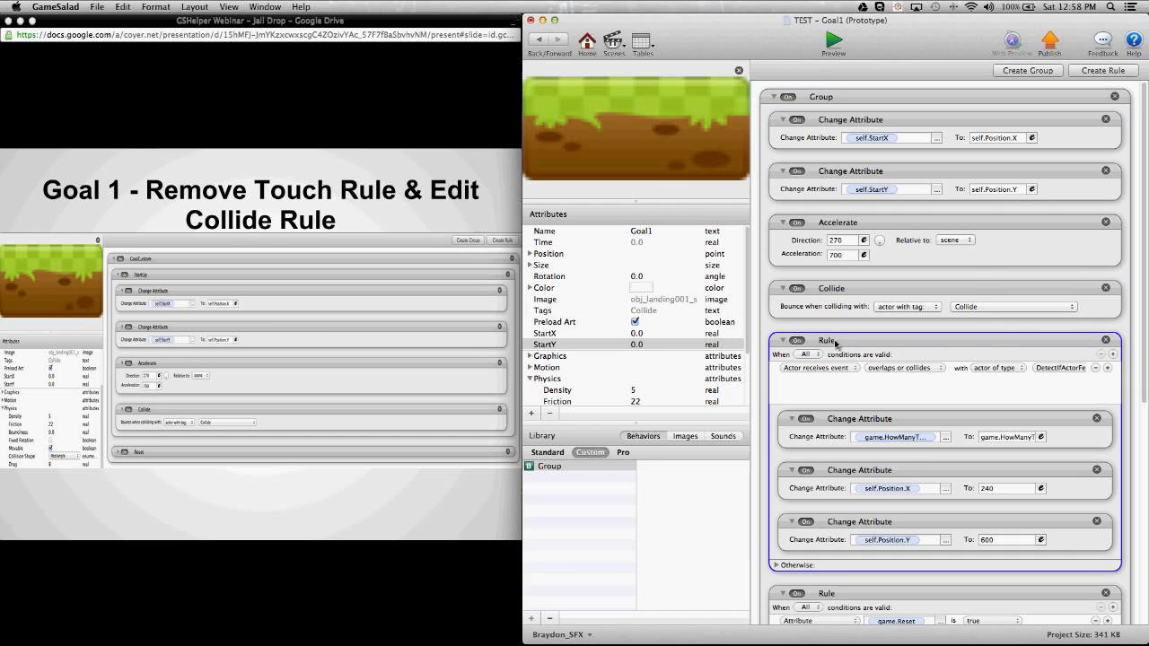
type("Detect")
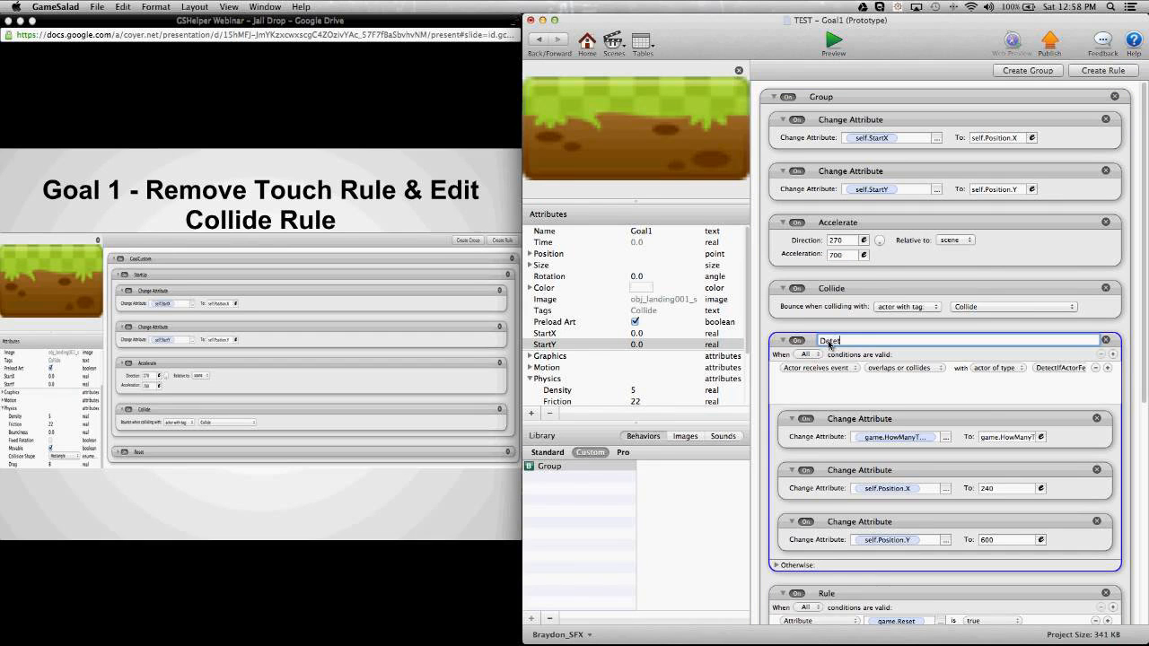
key("Return")
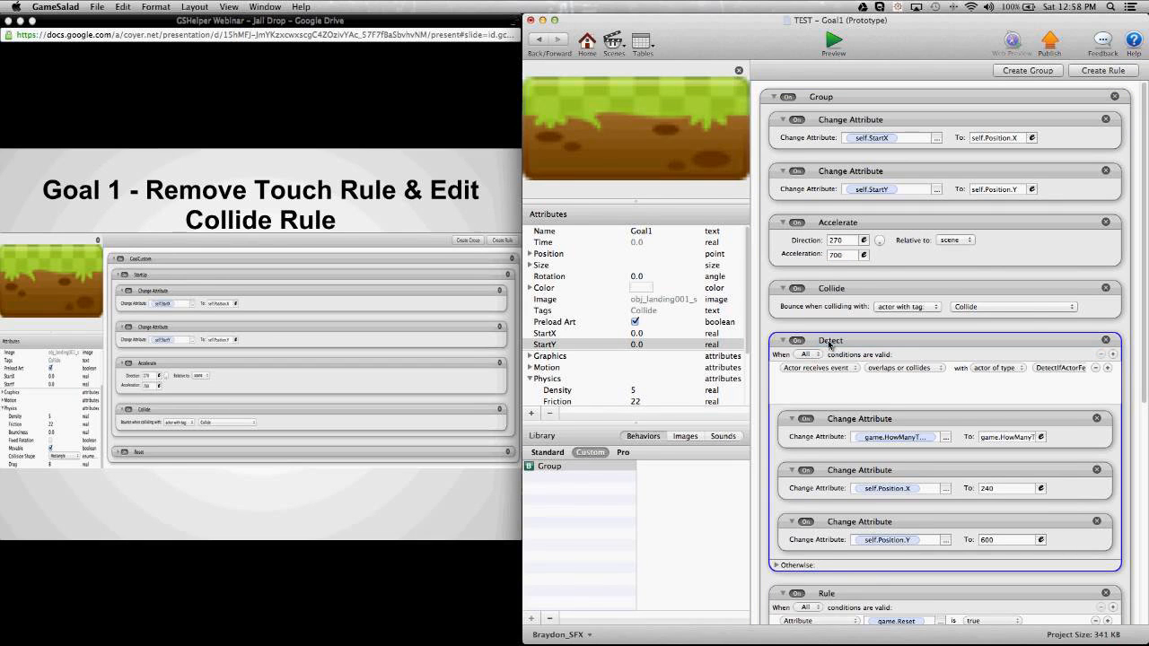
left_click(761, 355)
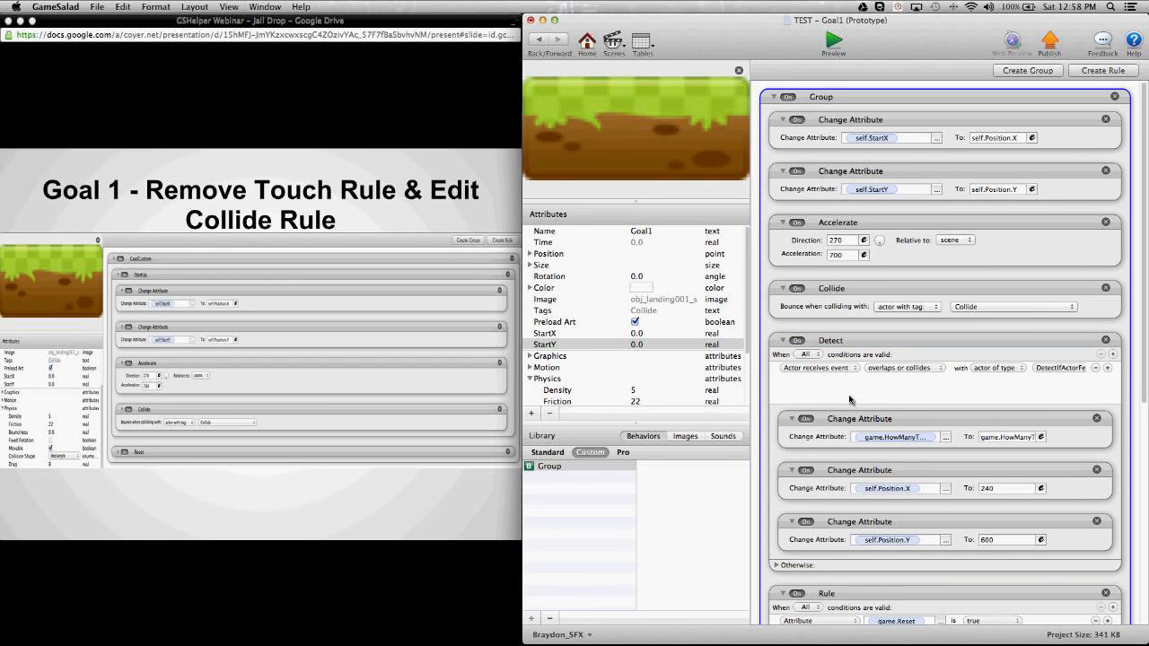
Remove all three Change Attribute behaviors from the Detect rule
left_click(1097, 419)
left_click(1097, 419)
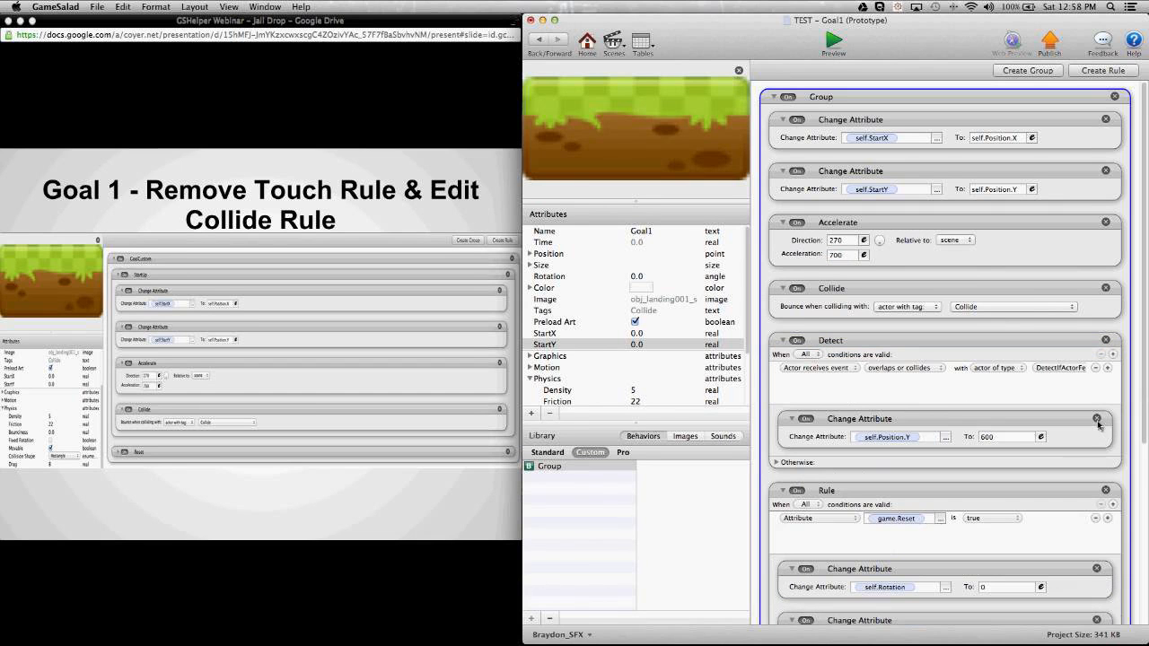
left_click(1097, 419)
Add a Change Attribute behavior to the Detect rule that sets game.Reset to true
left_click(548, 452)
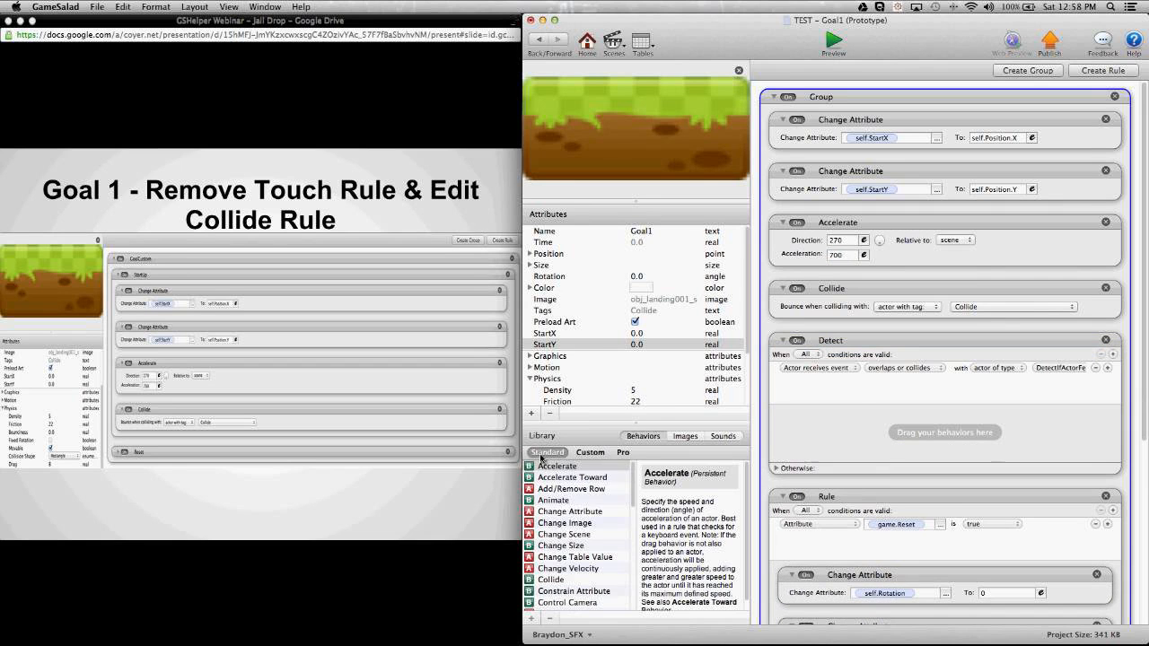
left_click_drag(547, 517, 819, 448)
left_click(946, 438)
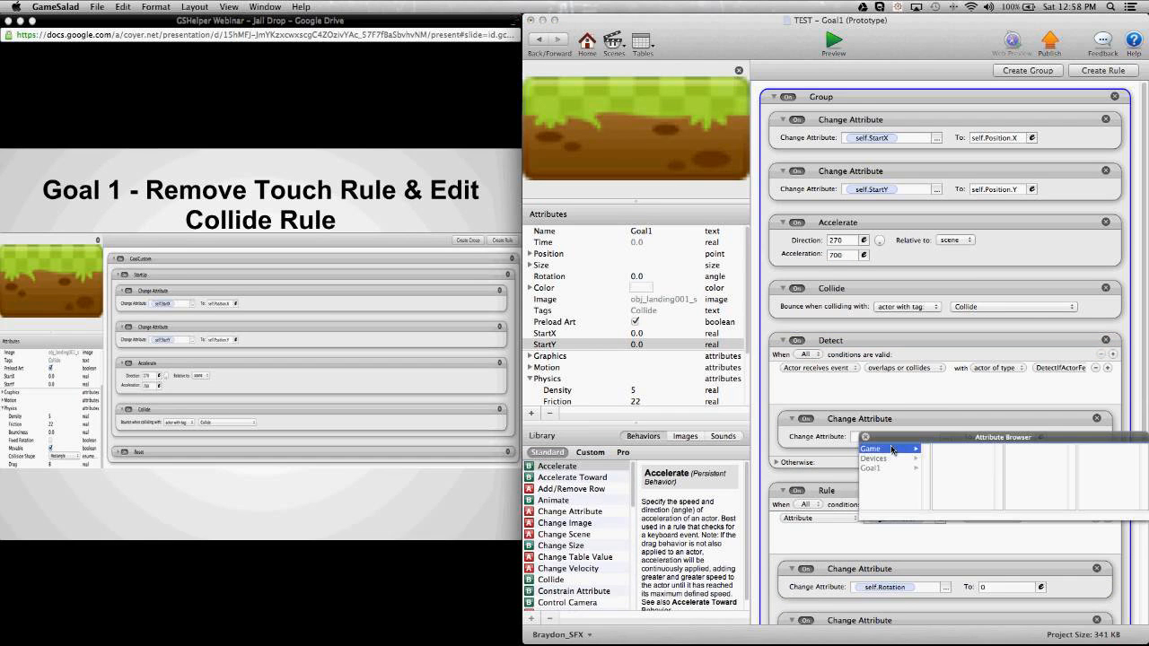
left_click(892, 450)
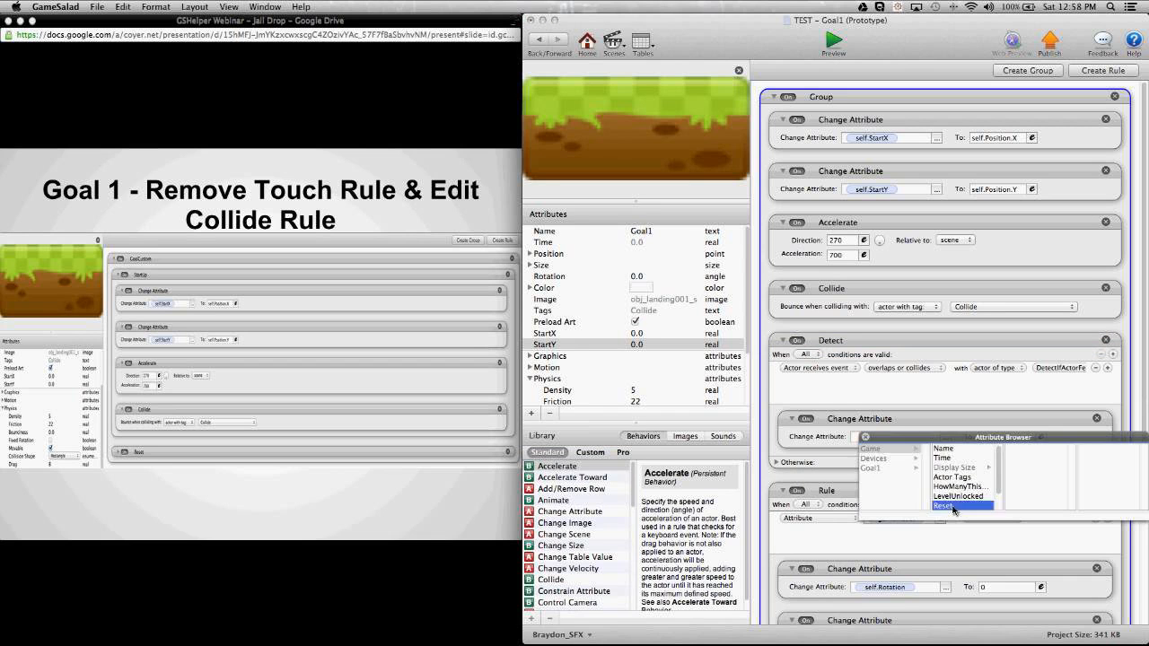
double_click(953, 508)
left_click(998, 440)
type("t")
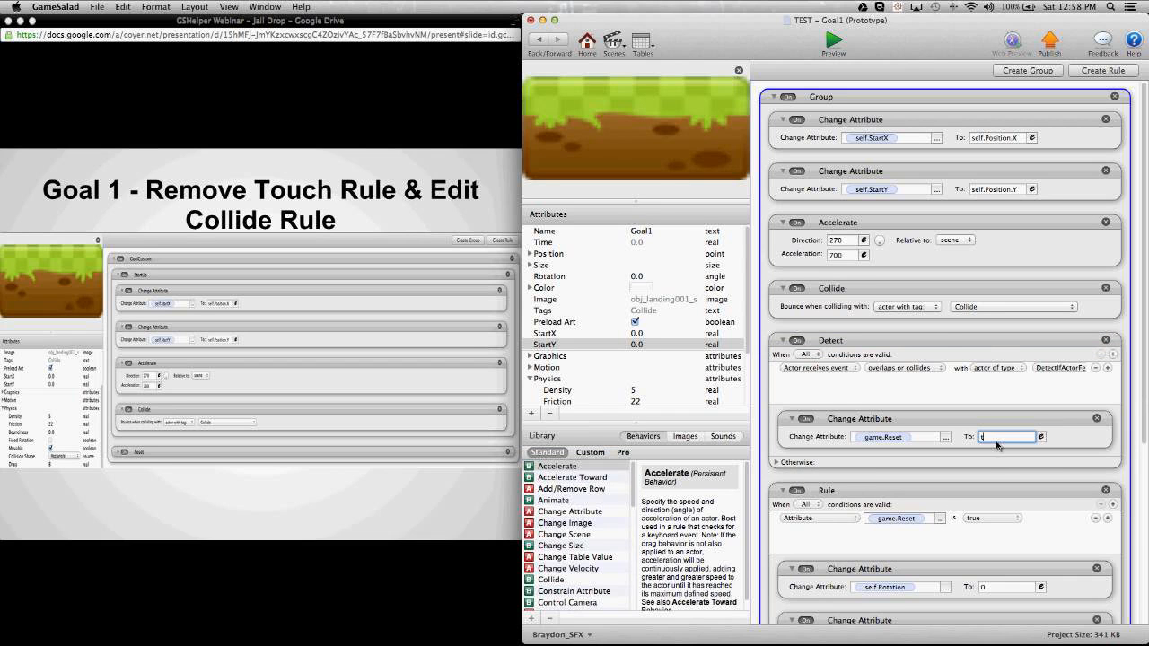
type("rue")
Collapse the Detect rule and rename the rule conditioned on game.Reset as Reset
left_click(783, 341)
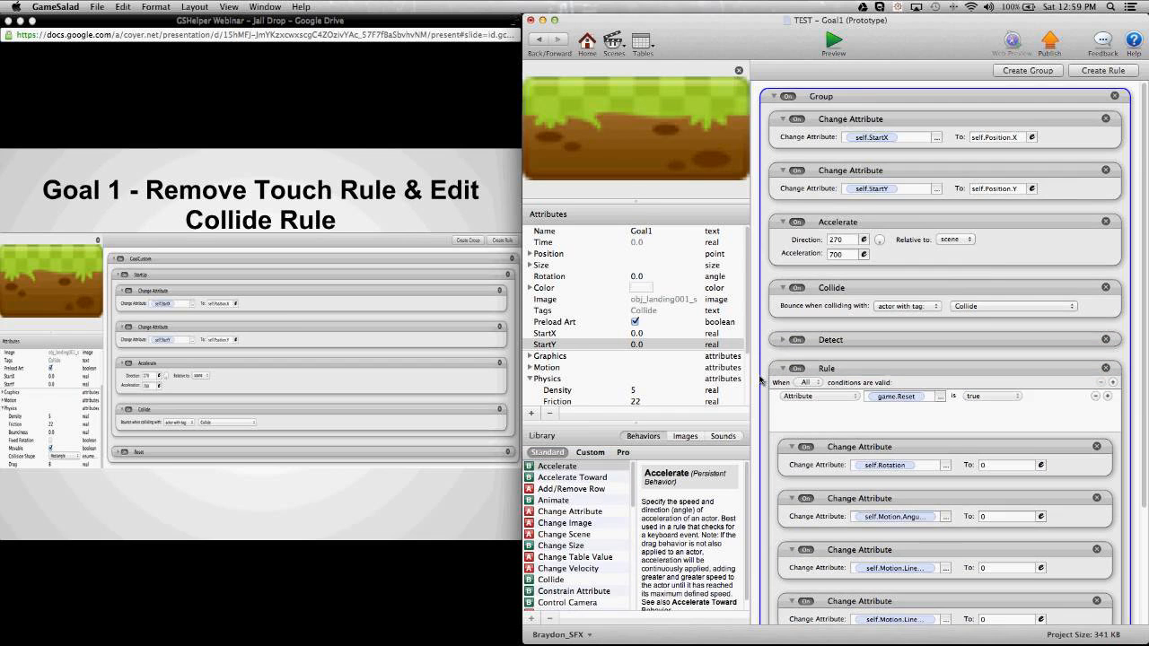
scroll(760, 381, "down", 3)
double_click(826, 273)
type("Rese")
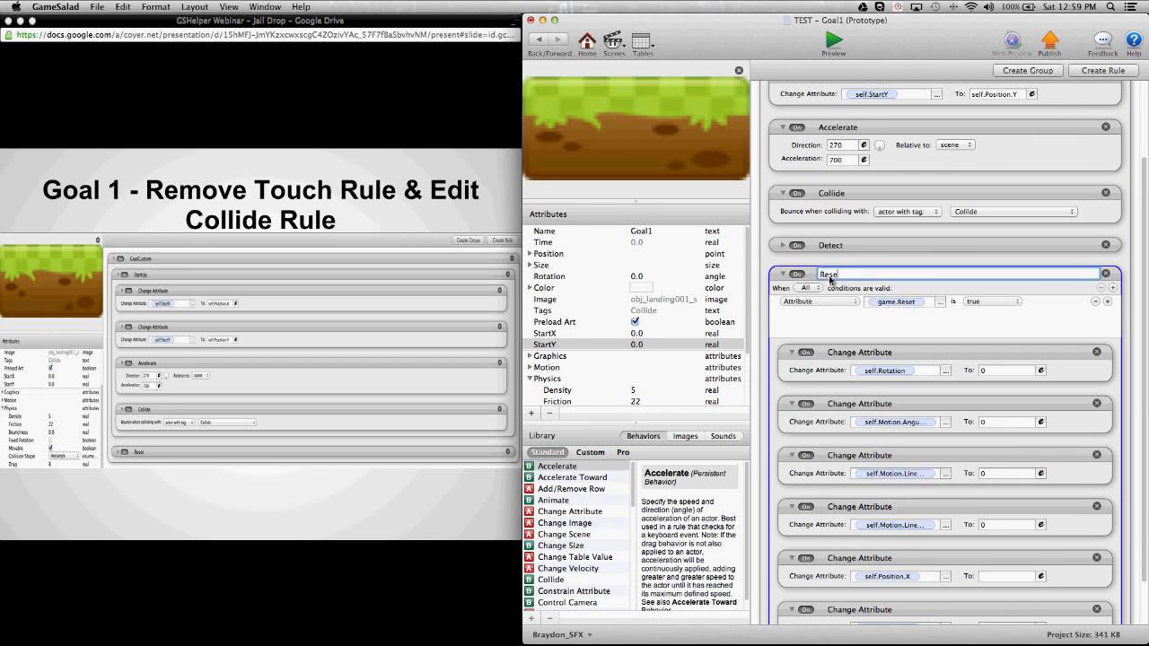
type("t")
key("Return")
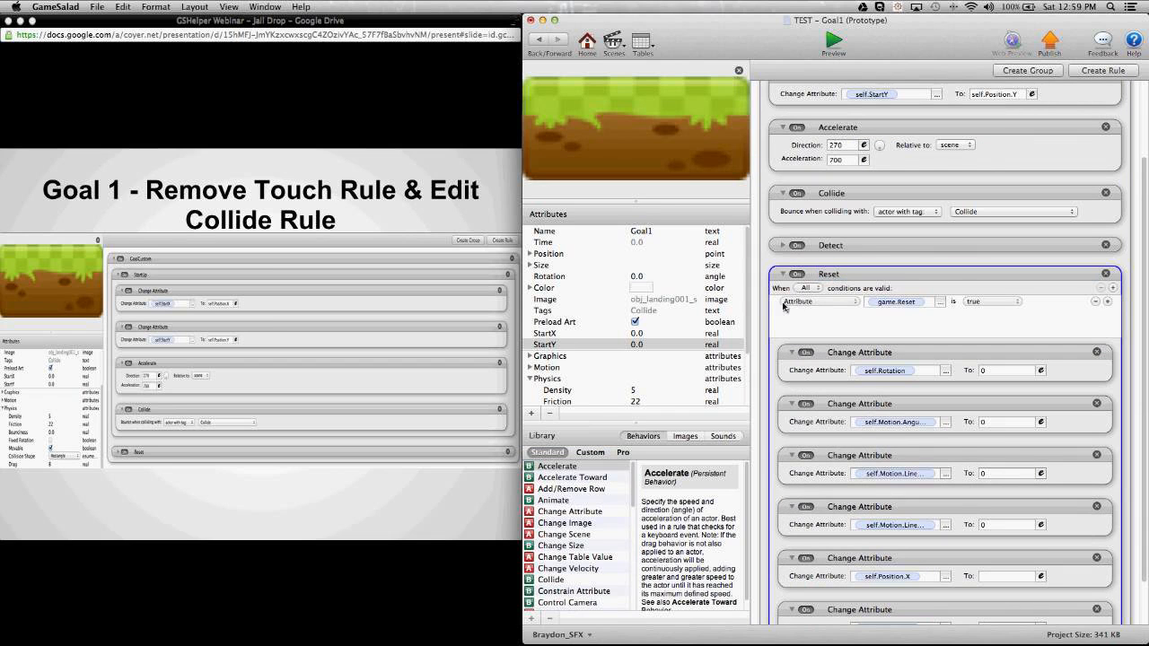
Set the self.Position.X Change Attribute in the Reset rule to the expression self.StartX
scroll(1145, 459, "down", 2)
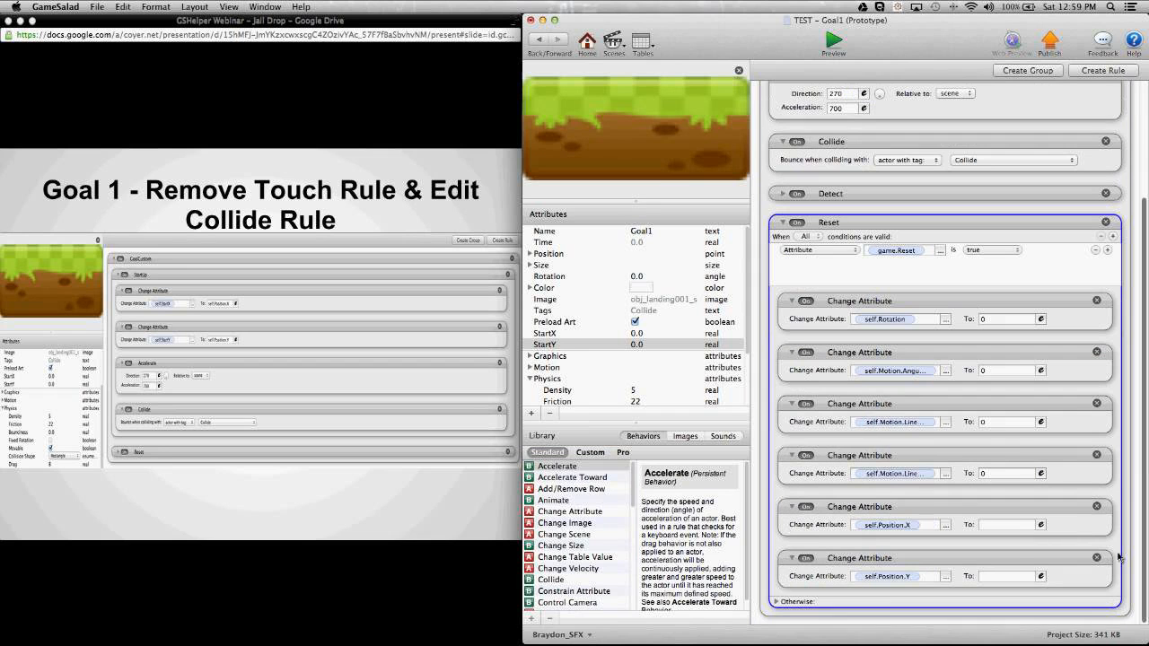
left_click(1040, 525)
left_click_drag(956, 517, 956, 420)
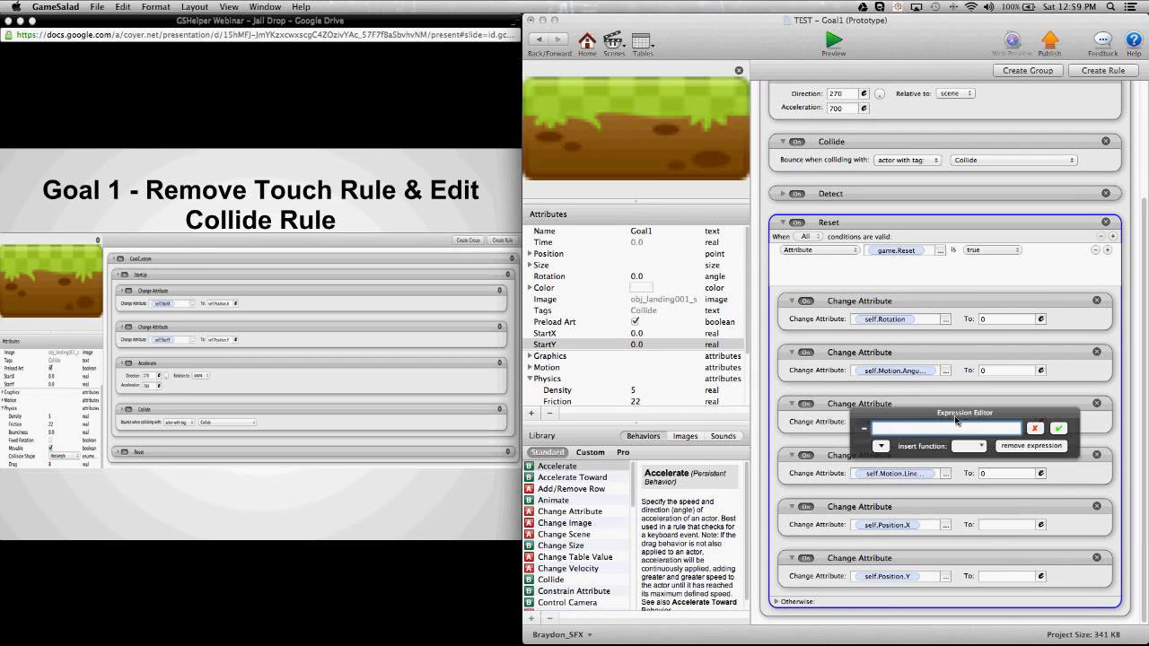
left_click(881, 446)
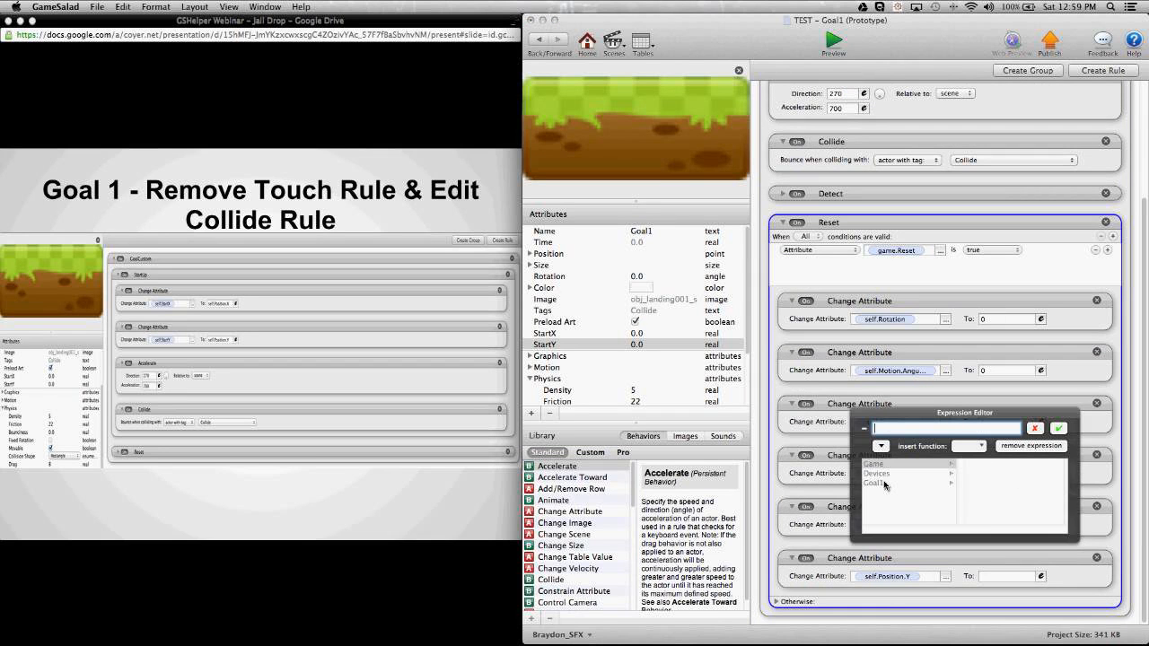
left_click(875, 483)
scroll(983, 493, "down", 3)
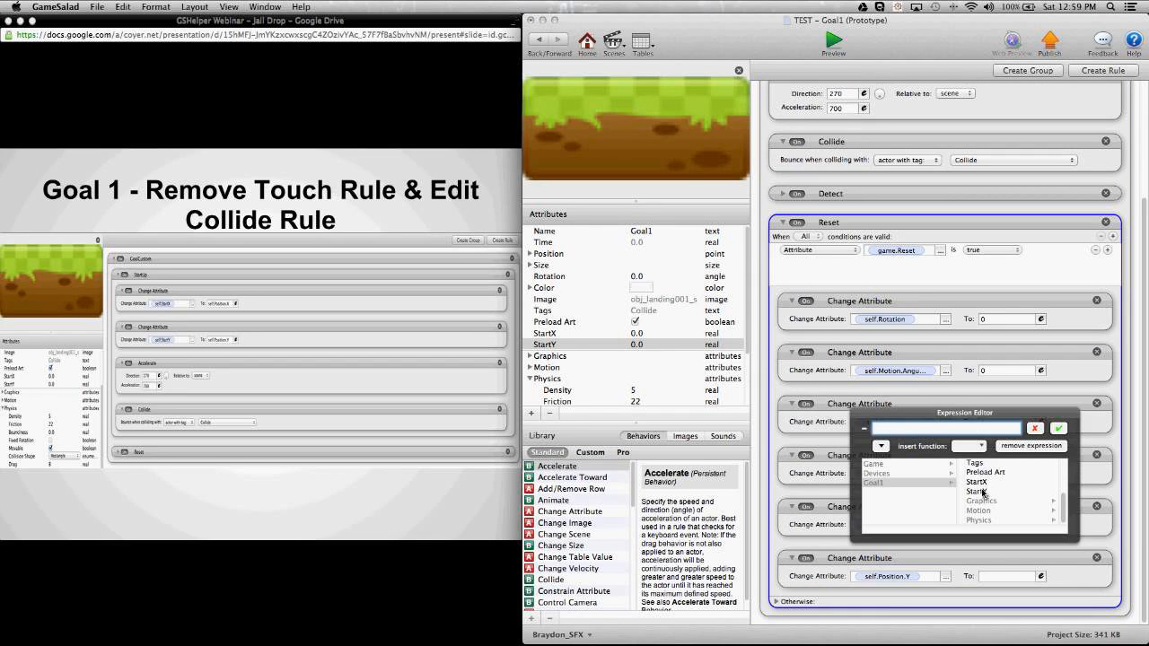
left_click(982, 484)
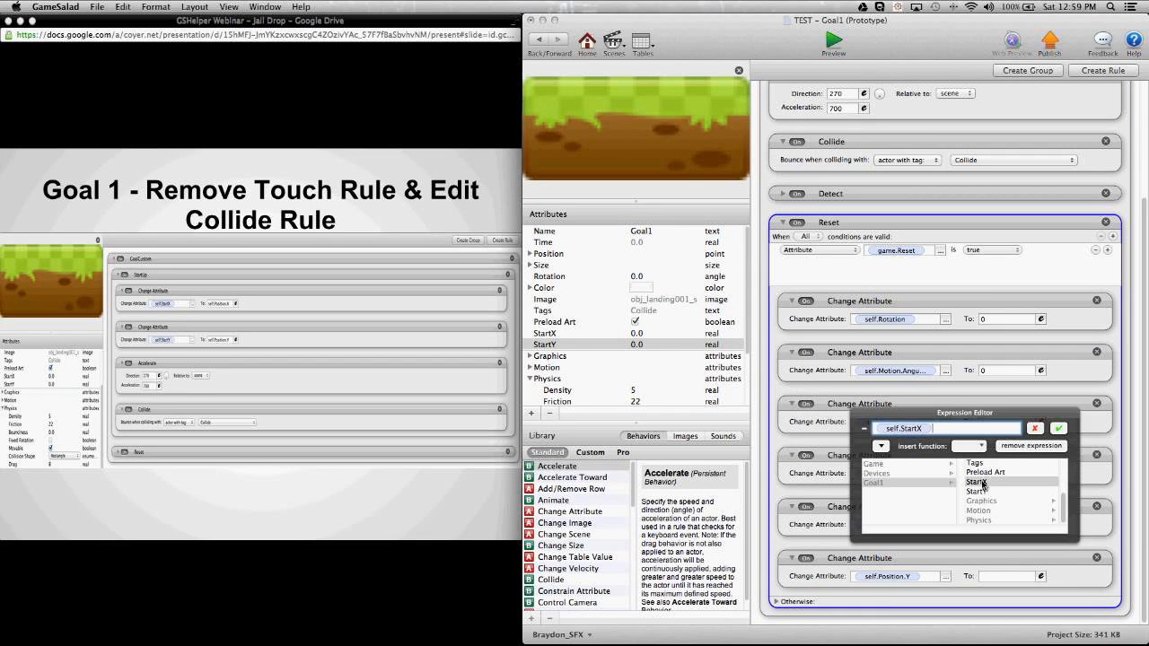
left_click(1059, 428)
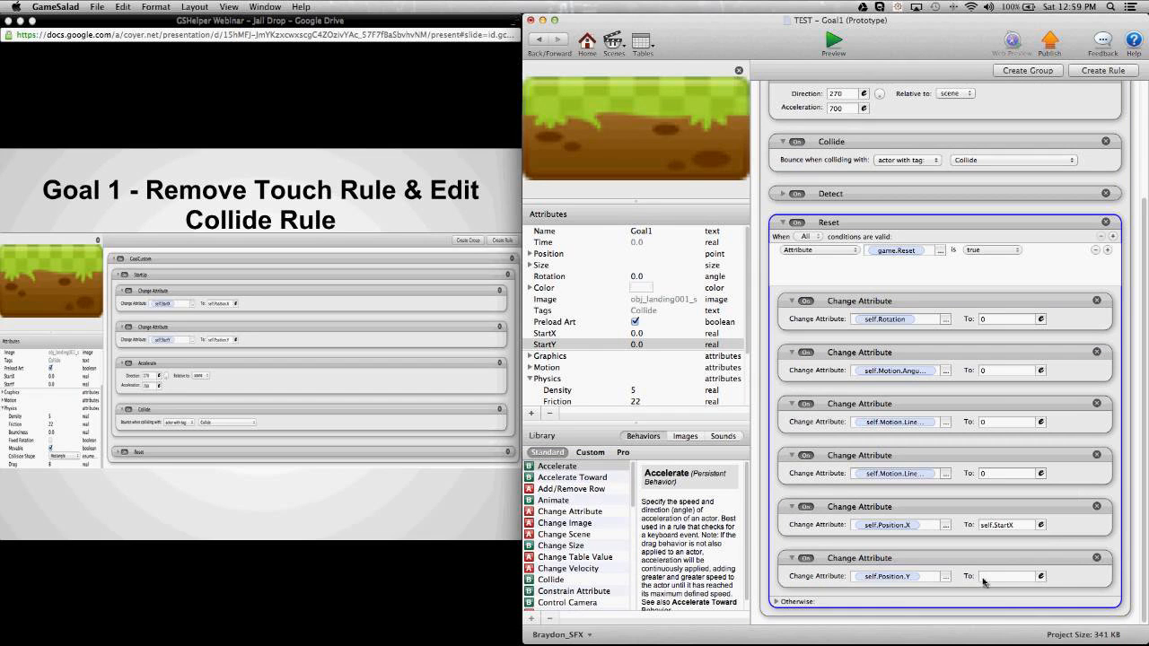
Set the self.Position.Y Change Attribute in the Reset rule to the expression self.StartY
left_click(1041, 575)
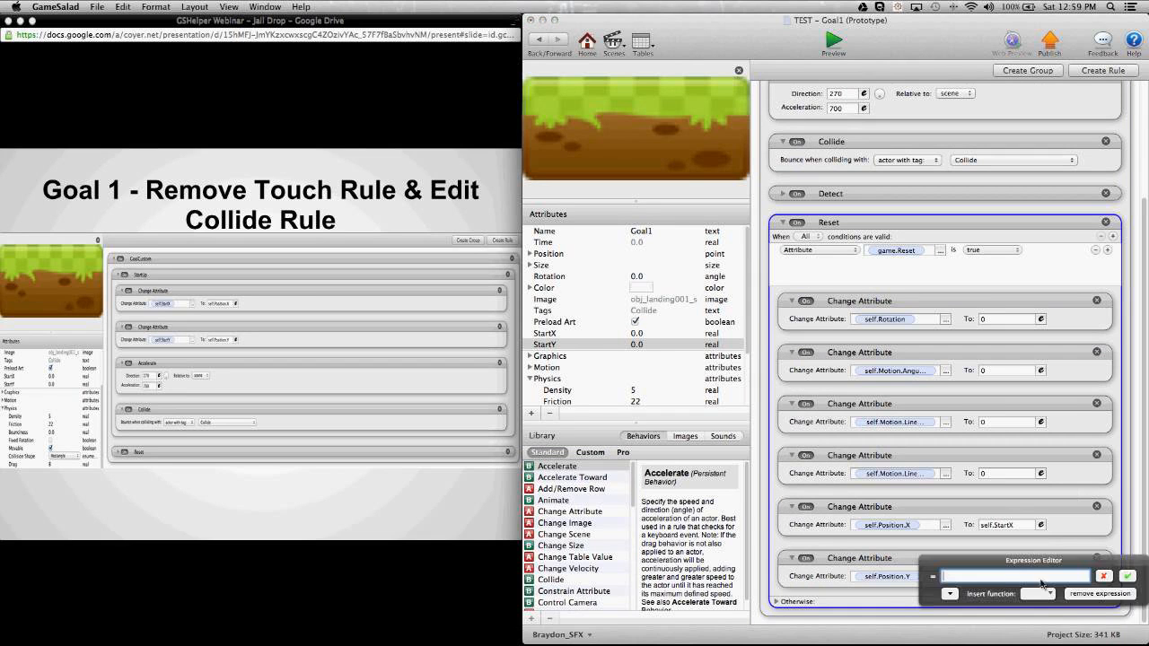
left_click(893, 463)
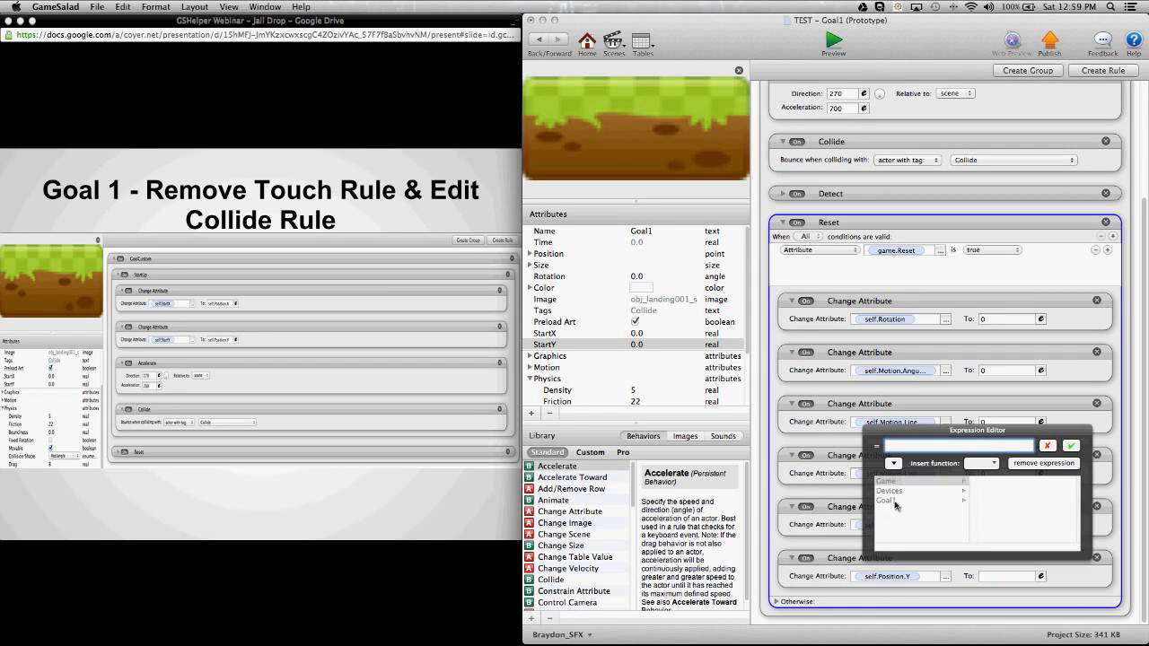
left_click(898, 500)
scroll(990, 511, "down", 3)
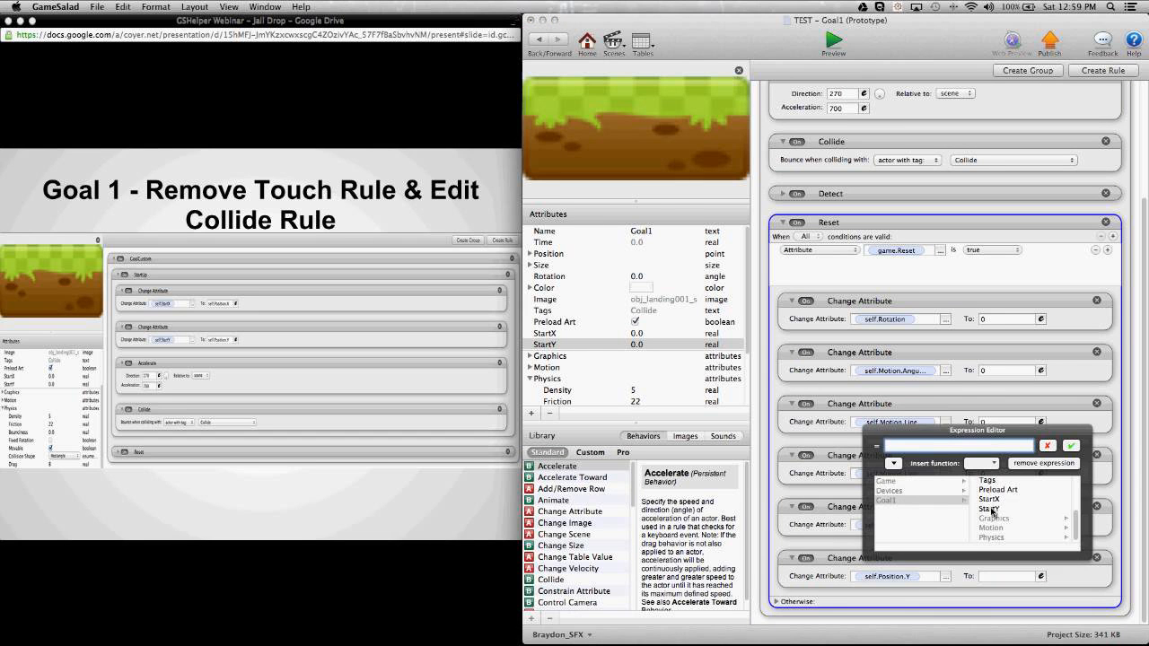
left_click(990, 509)
left_click(1071, 446)
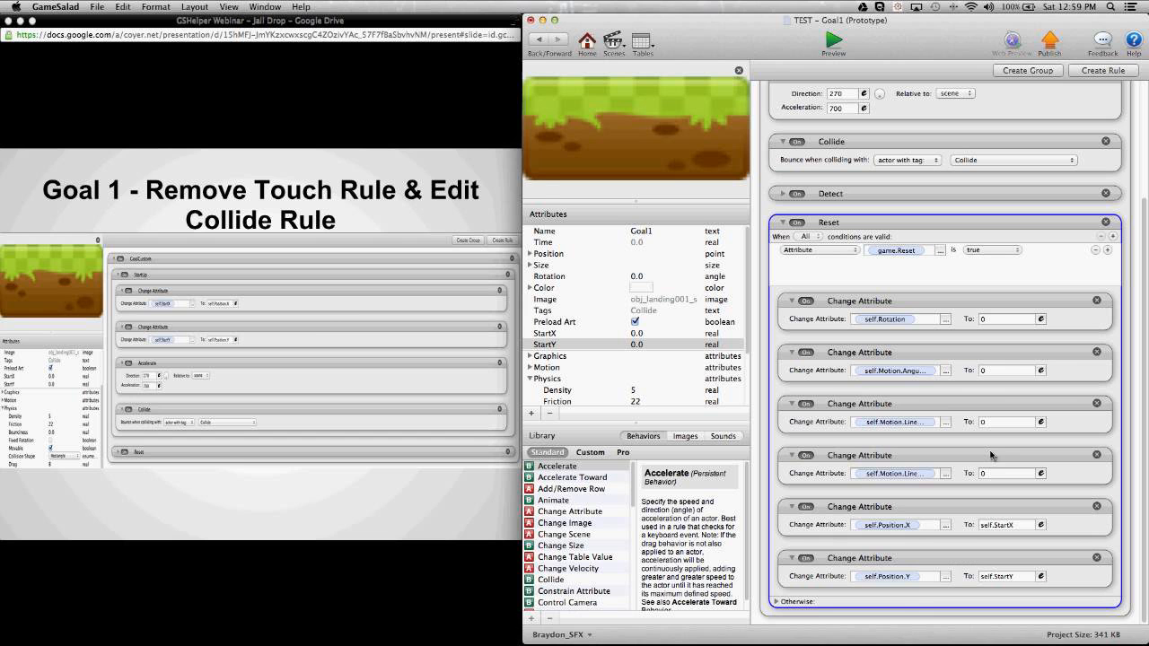
Advance the slides to grouping the Goal1 behavior and collapse Goal1's whole group
left_click(482, 431)
left_click(482, 431)
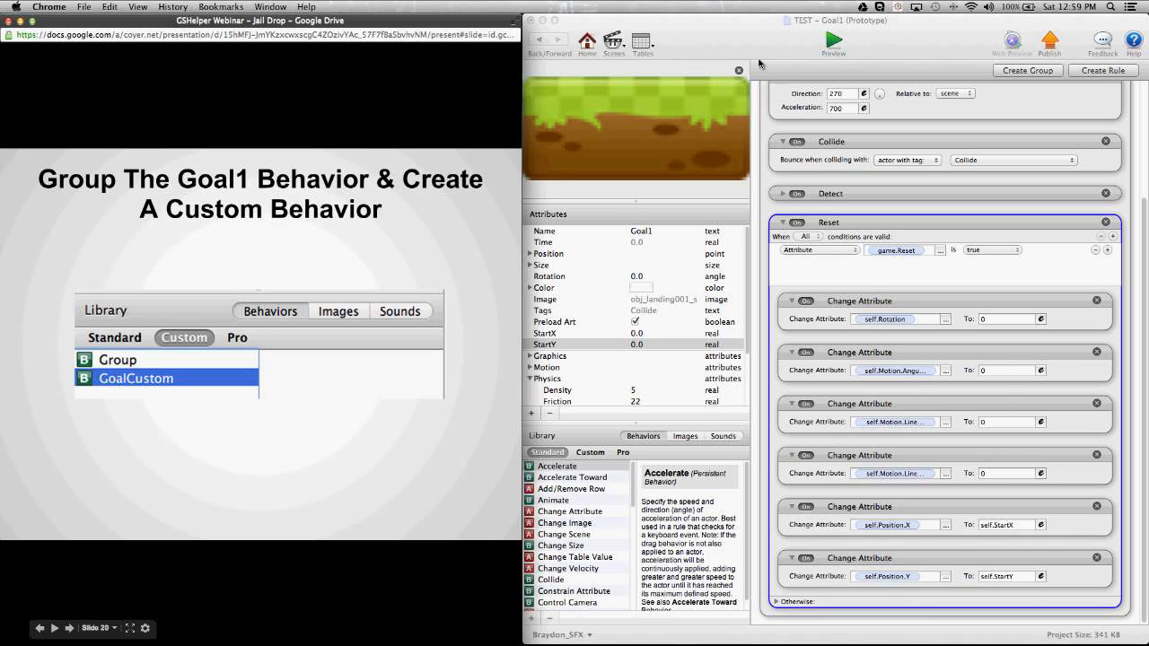
left_click(767, 144)
scroll(768, 143, "up", 5)
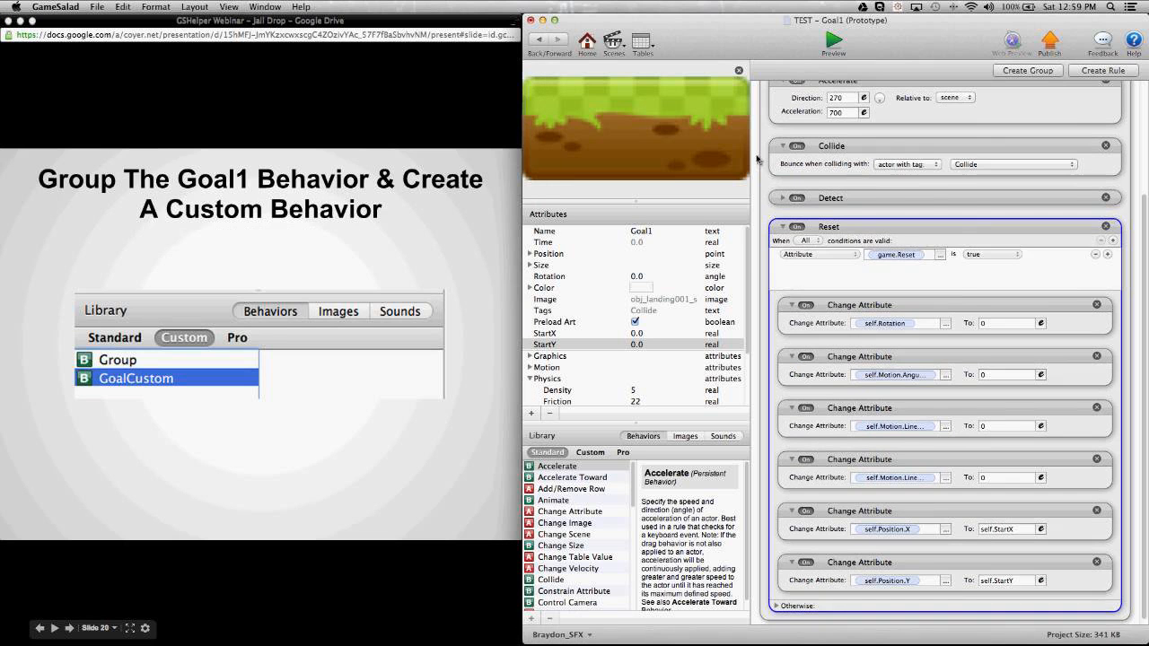
left_click(774, 97)
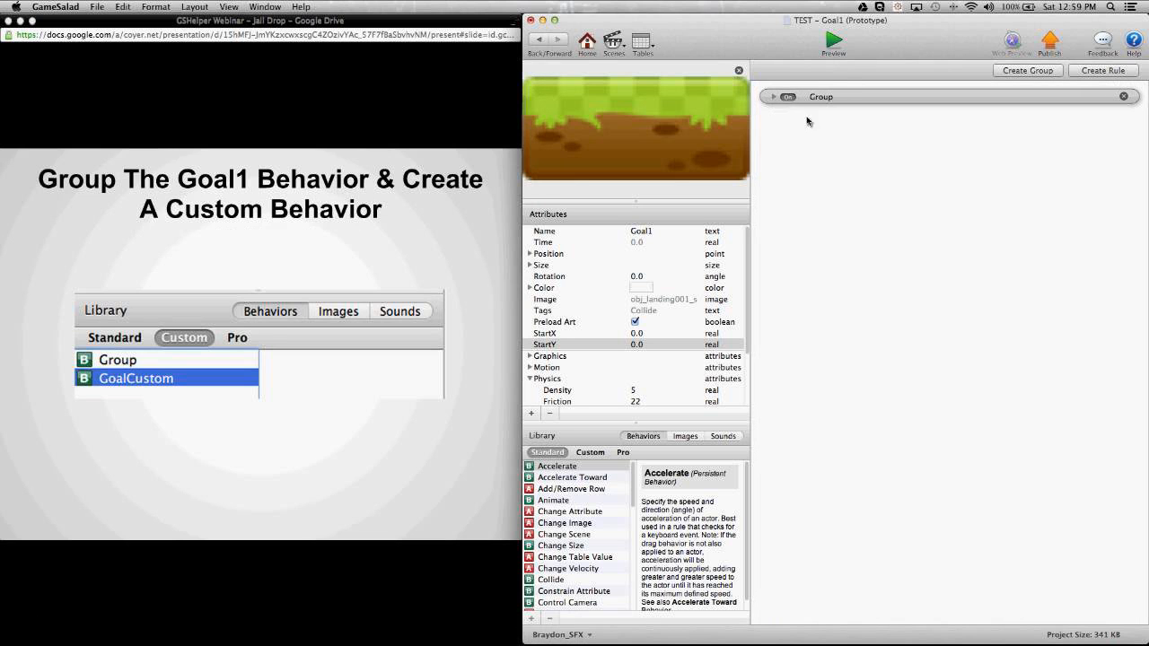
double_click(821, 98)
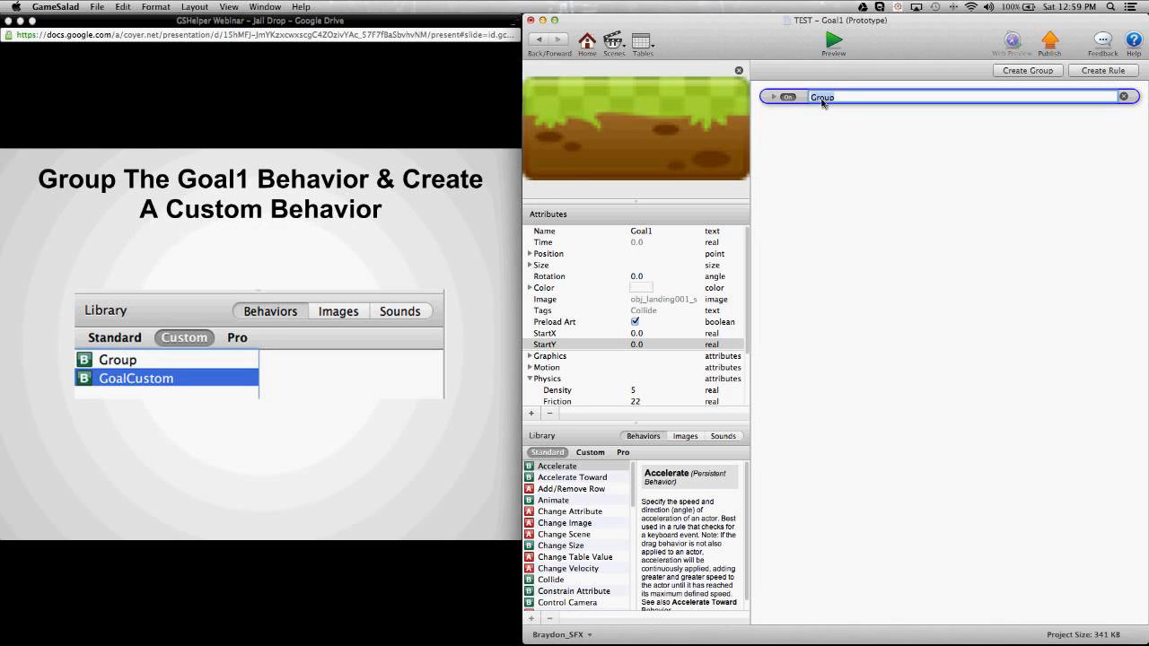
left_click(823, 100)
type("2")
key("Return")
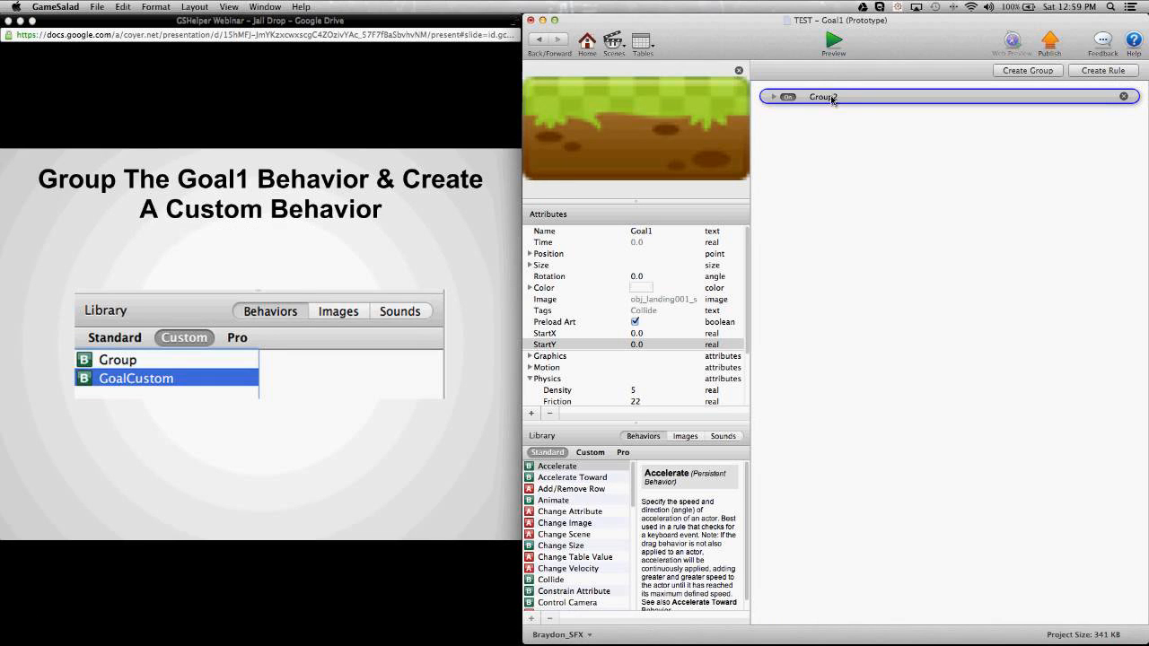
Rename Goal1's group as GoalCustom and save it to the library as a custom behavior
double_click(830, 98)
type("Go")
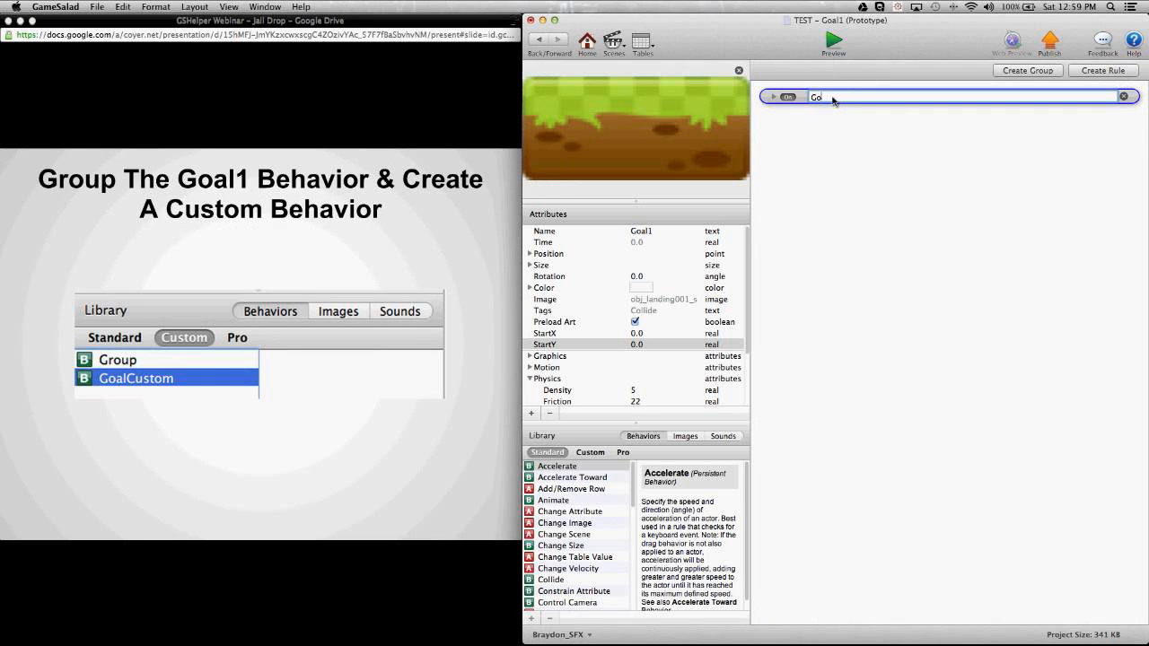
type("alCustom")
key("Return")
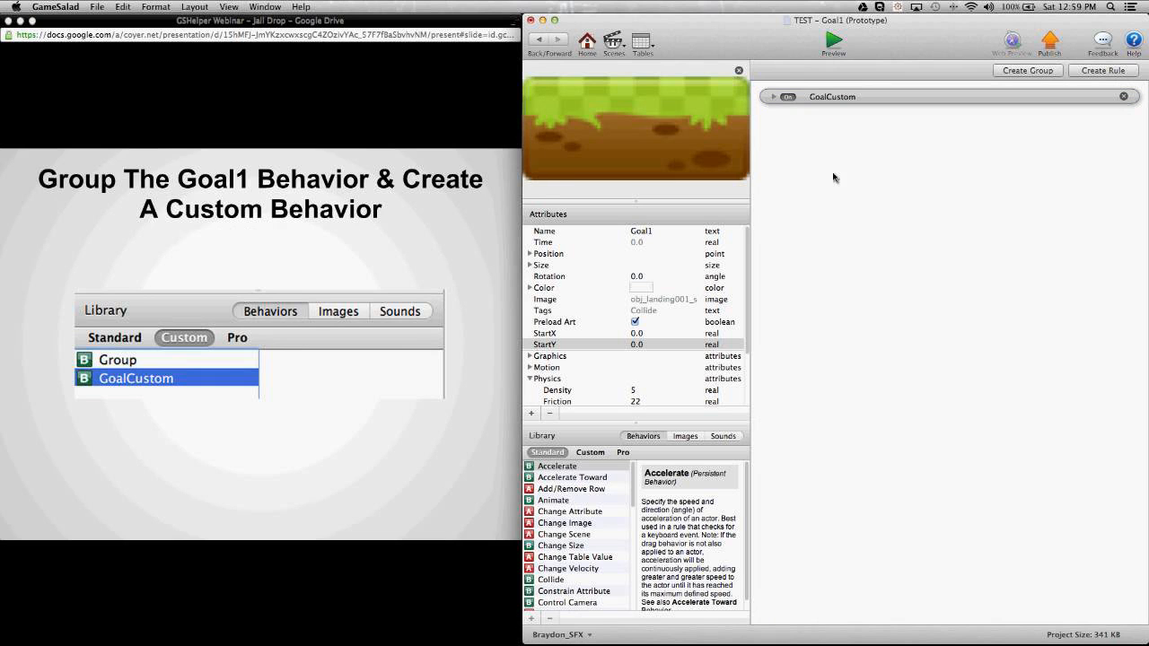
left_click(824, 99)
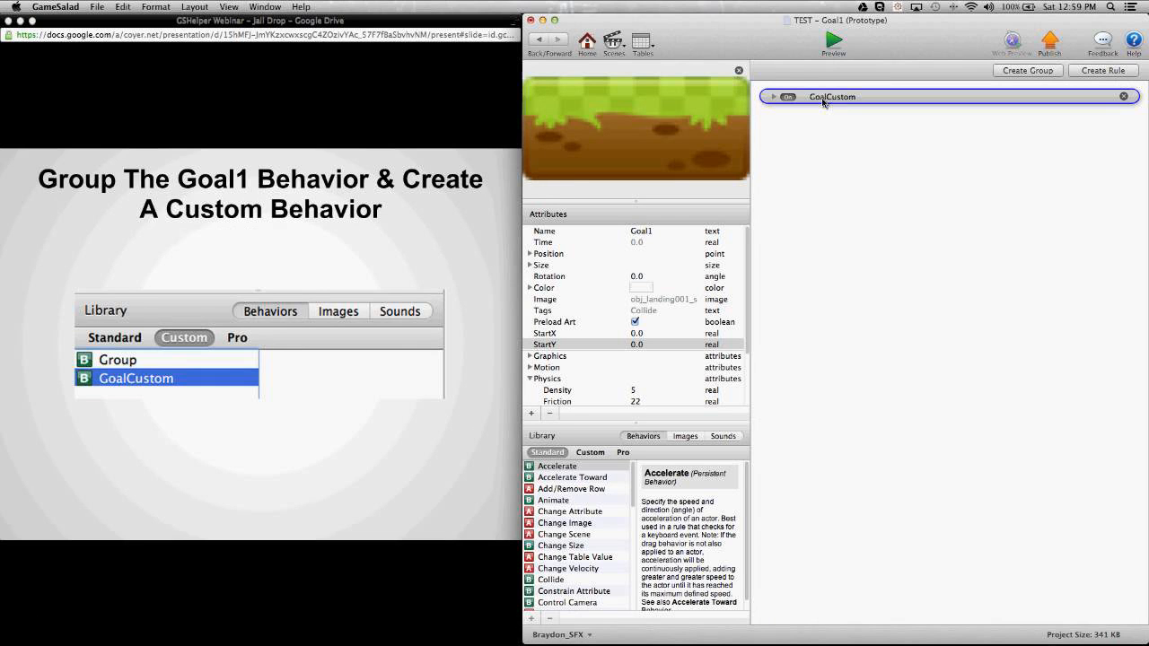
left_click_drag(830, 99, 584, 515)
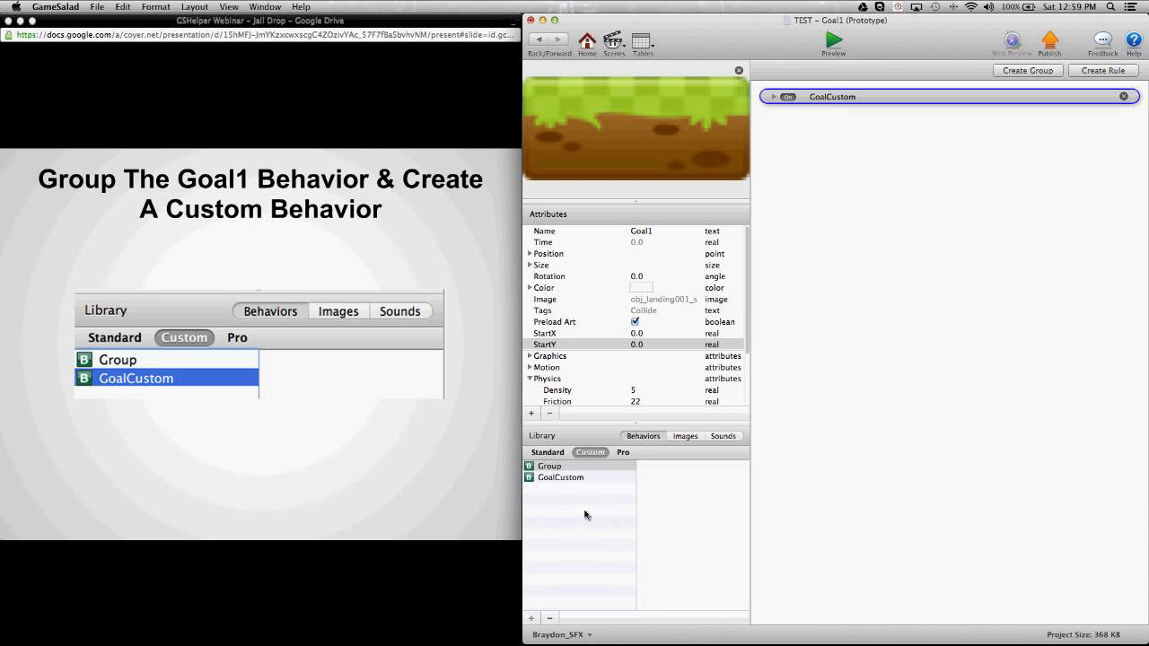
Open the Goal2 actor for editing and advance the slides to adding the custom behavior to Goal2
left_click(549, 480)
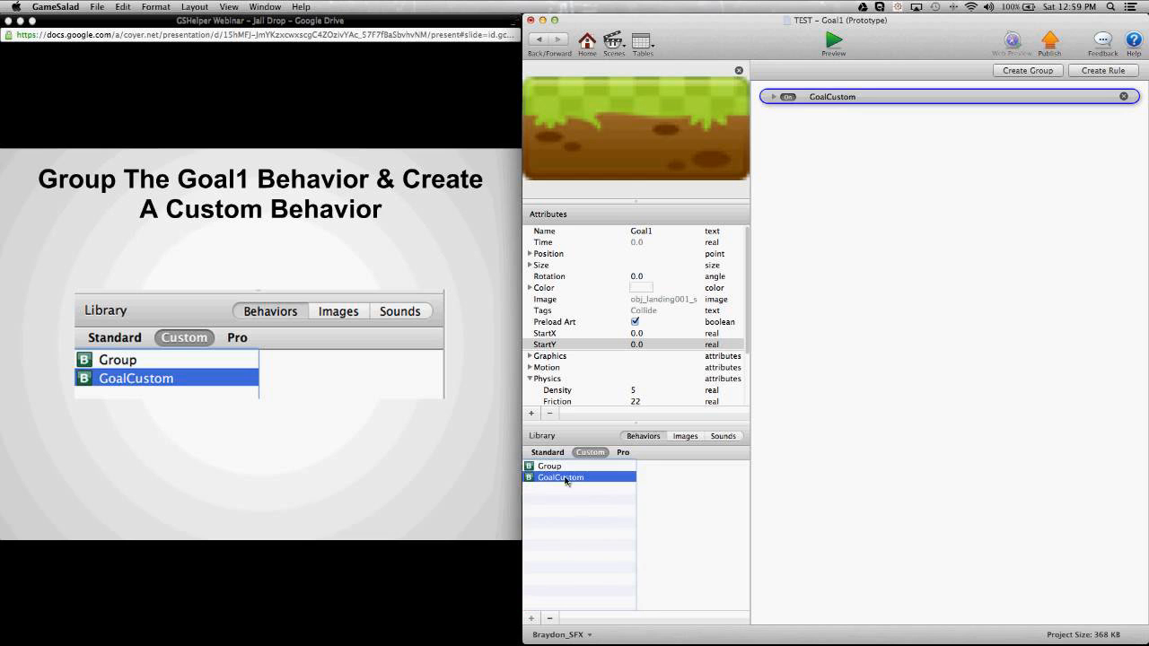
left_click(799, 433)
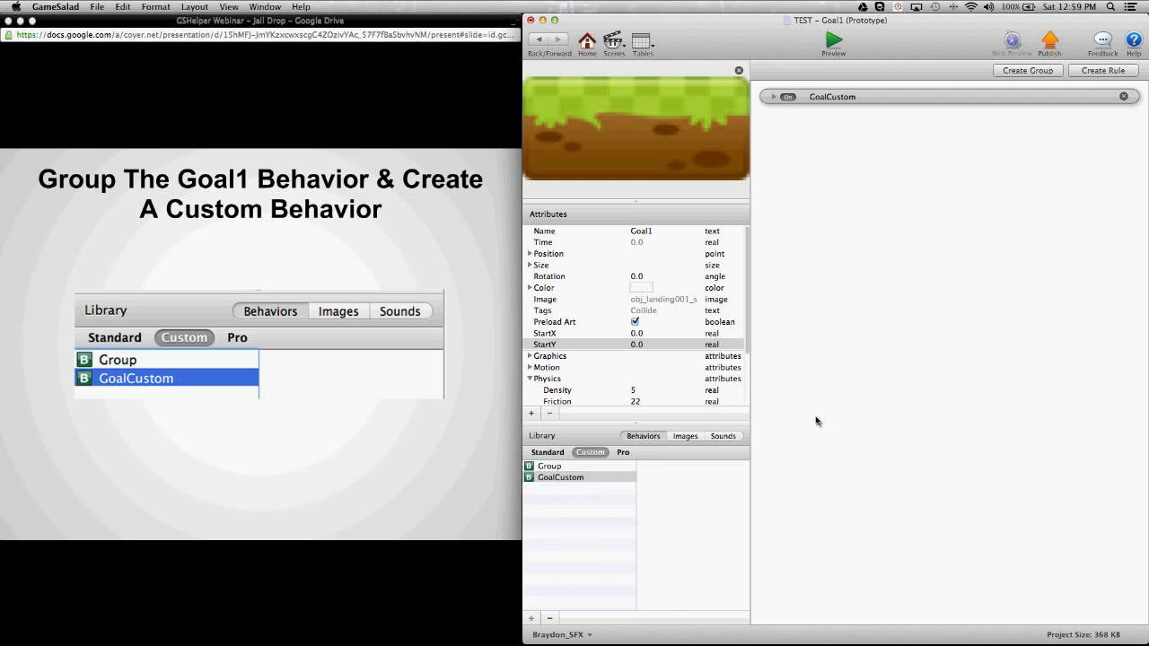
left_click(537, 40)
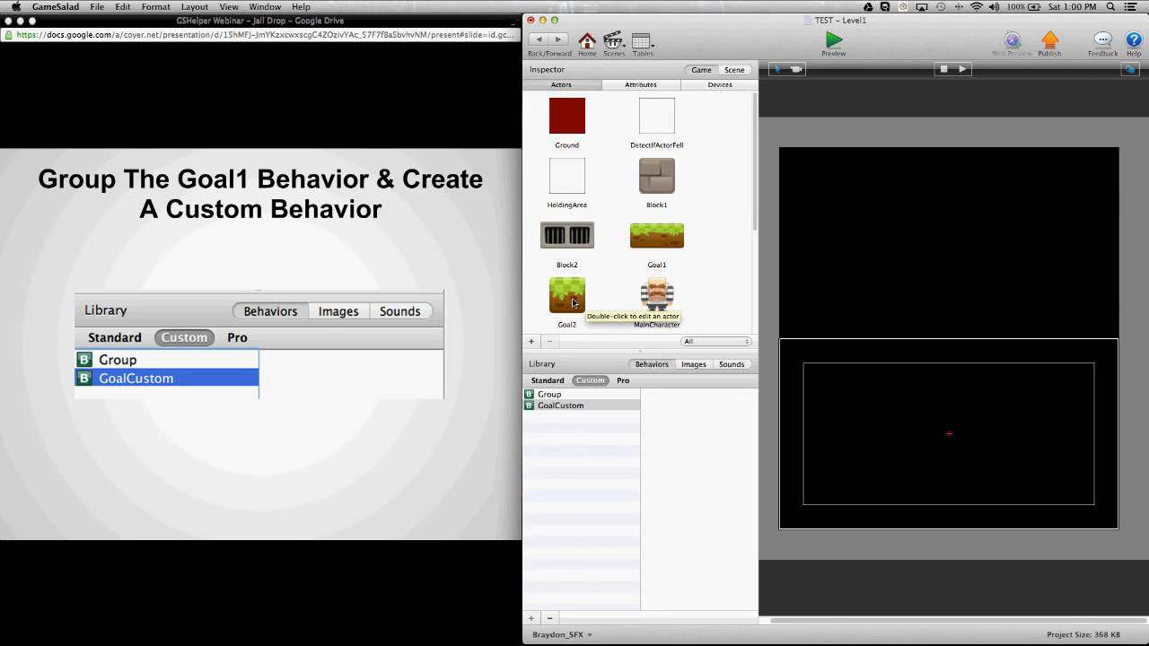
left_click(573, 302)
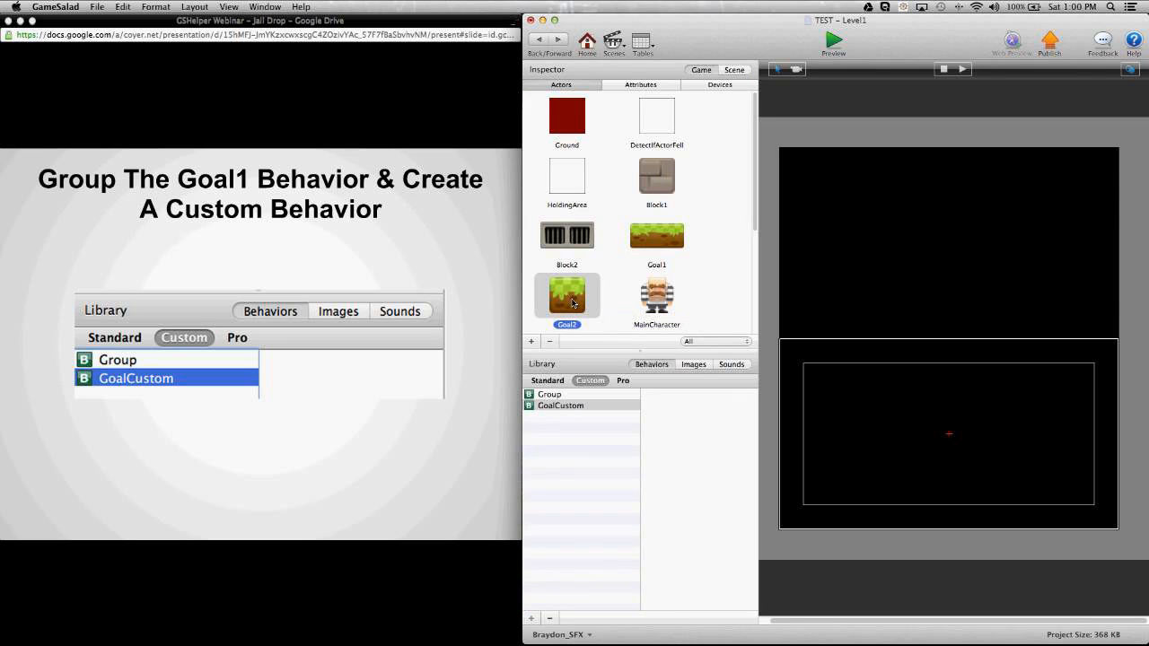
double_click(573, 303)
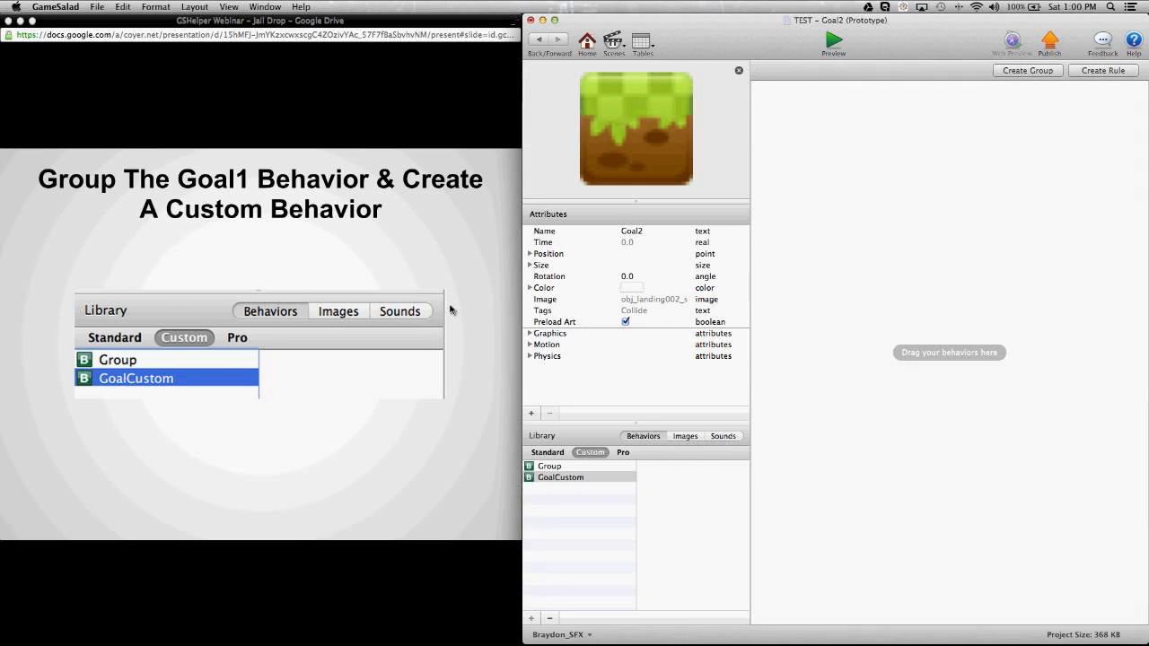
left_click(451, 310)
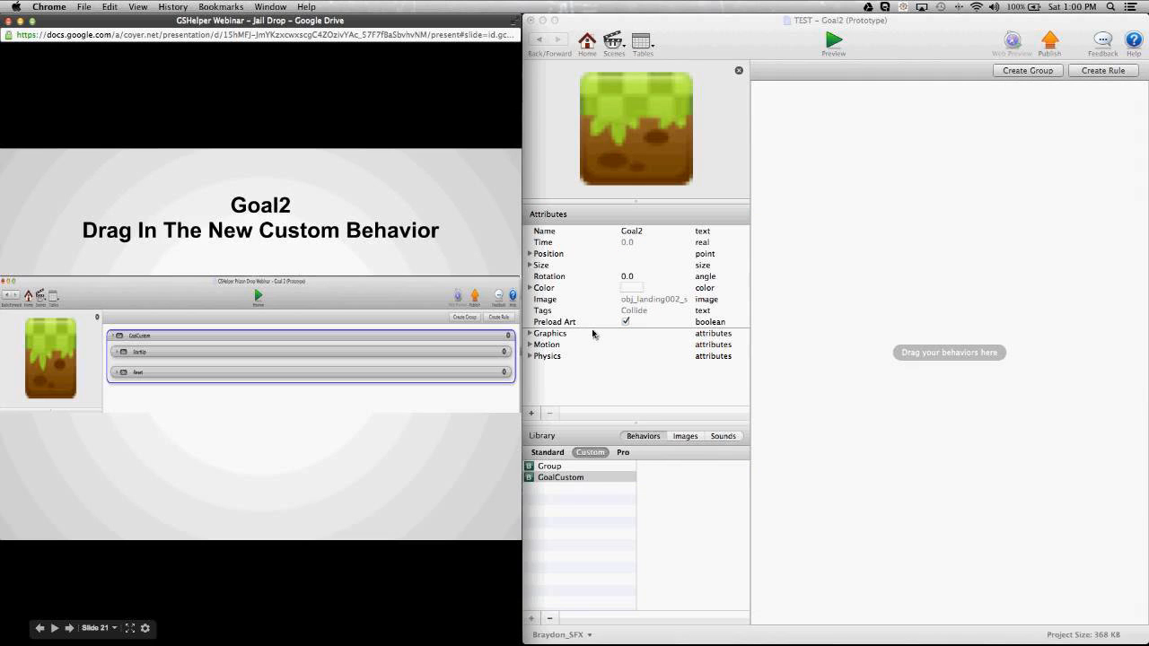
Set Goal2's physics attributes to friction 22, bounciness 0 and drag 8
left_click(592, 334)
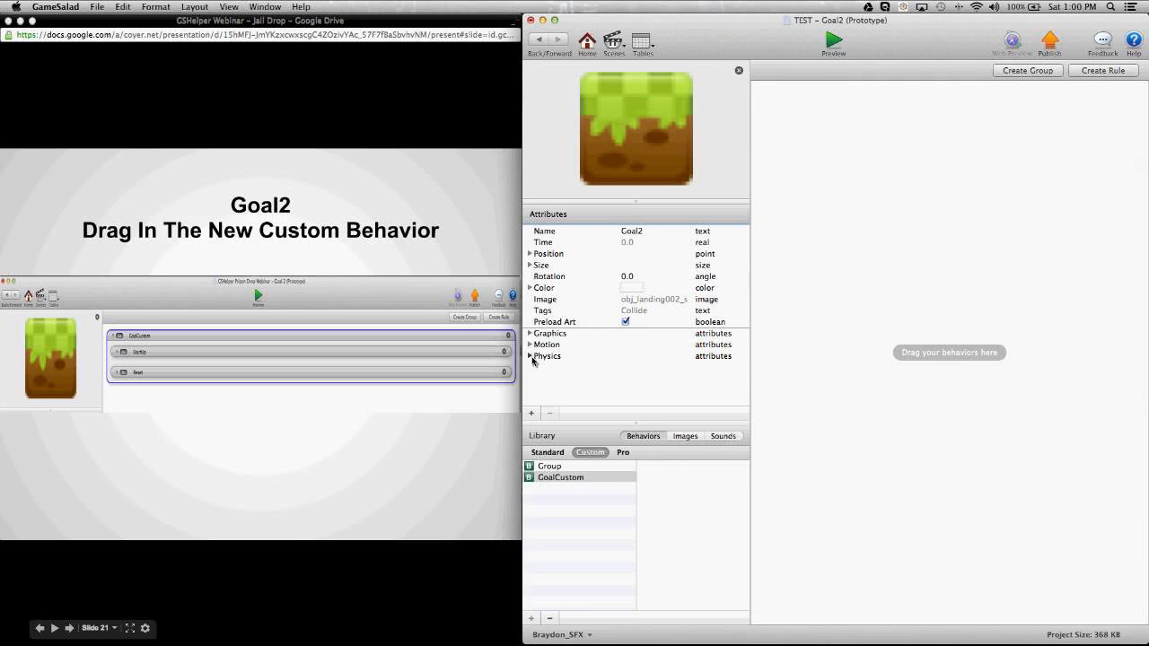
left_click(530, 355)
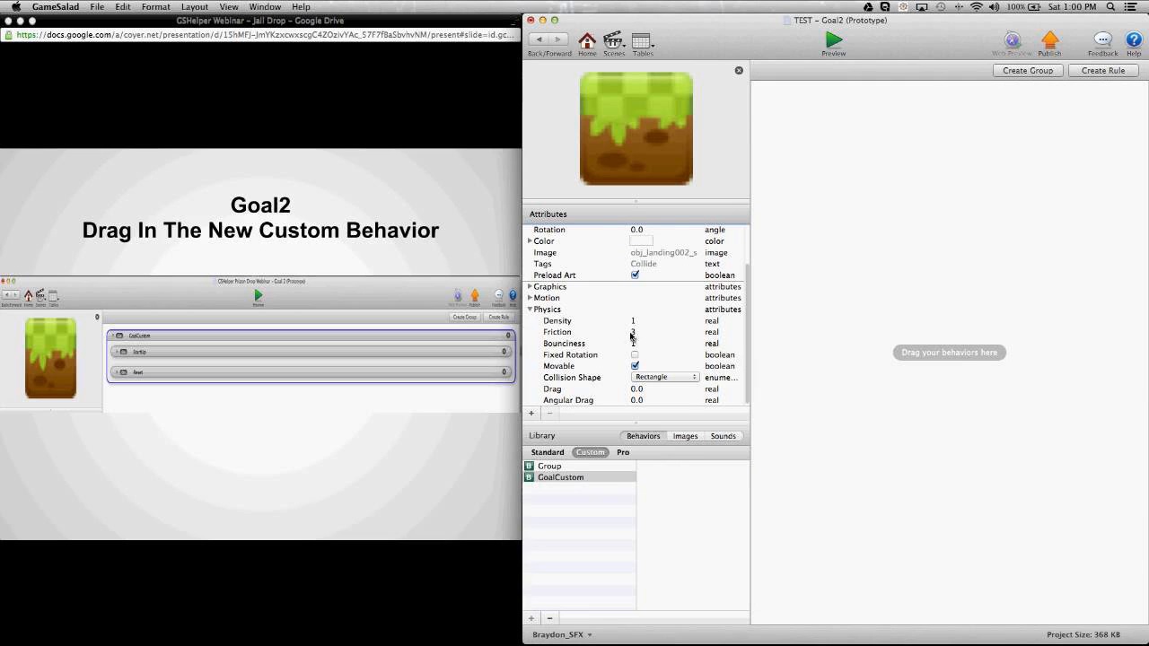
left_click(636, 336)
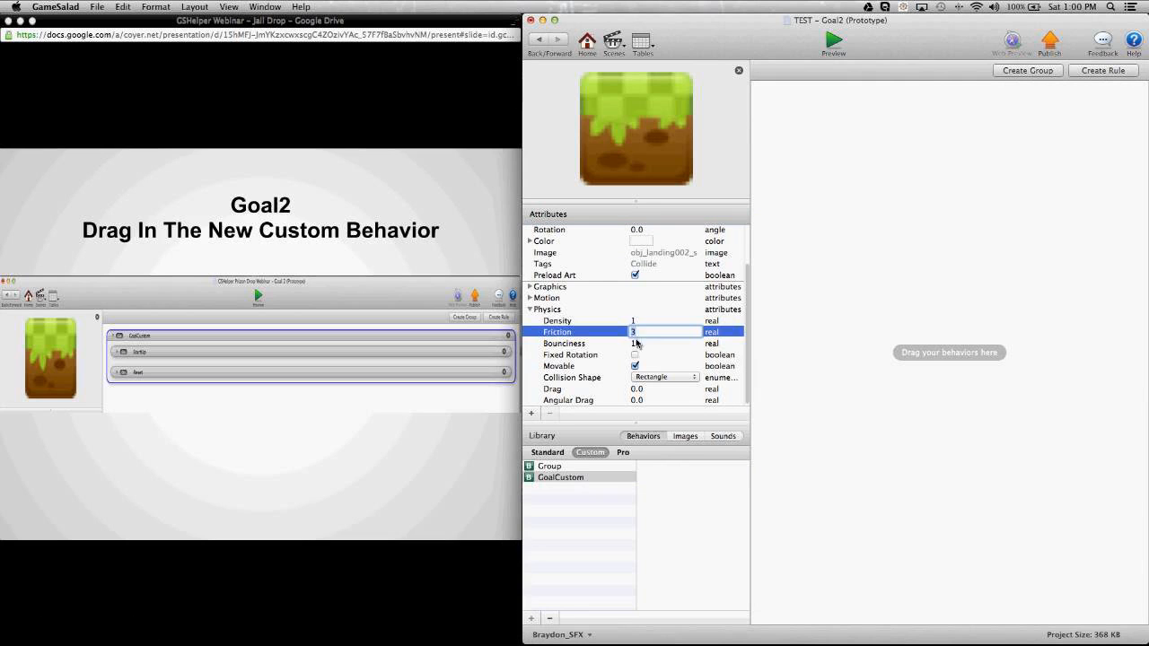
type("22")
left_click(635, 344)
type("0")
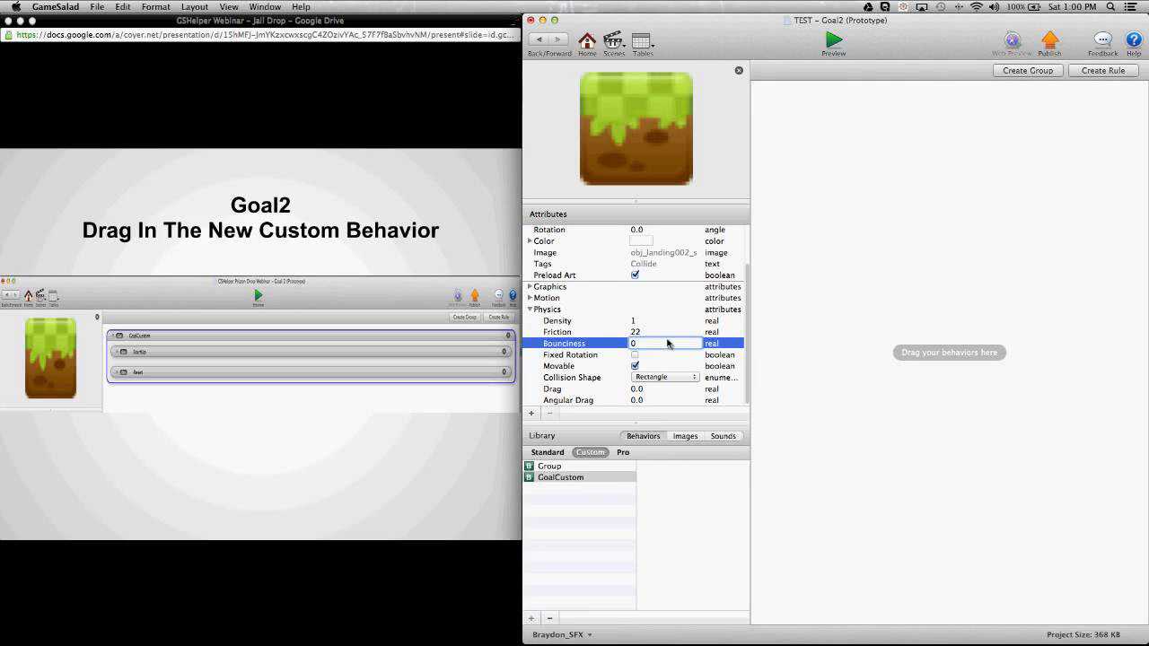
left_click(639, 390)
type("8")
key("Tab")
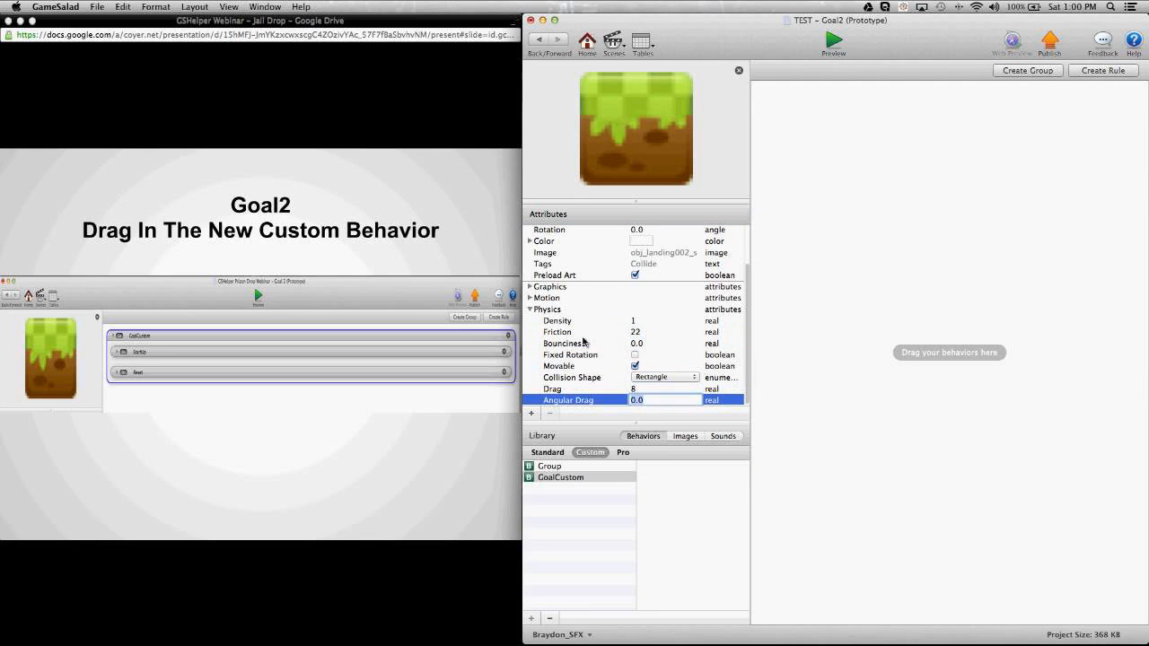
Check Goal1's physics values for reference, then set Goal2's density to 5 and collapse its physics attributes
left_click(540, 44)
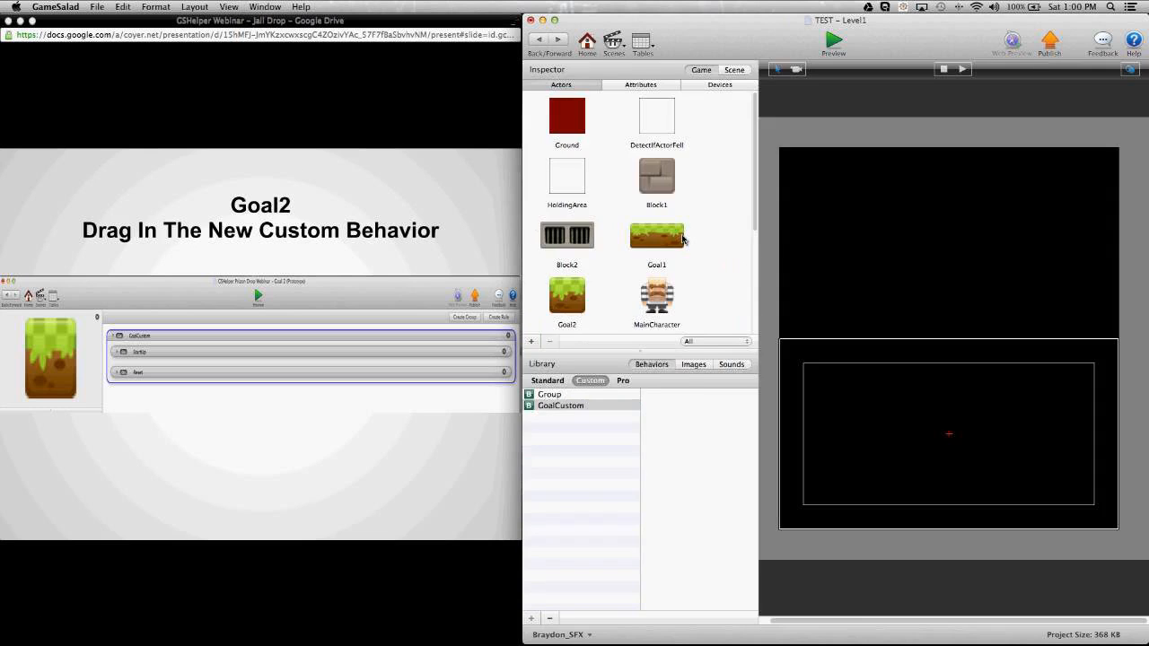
double_click(683, 239)
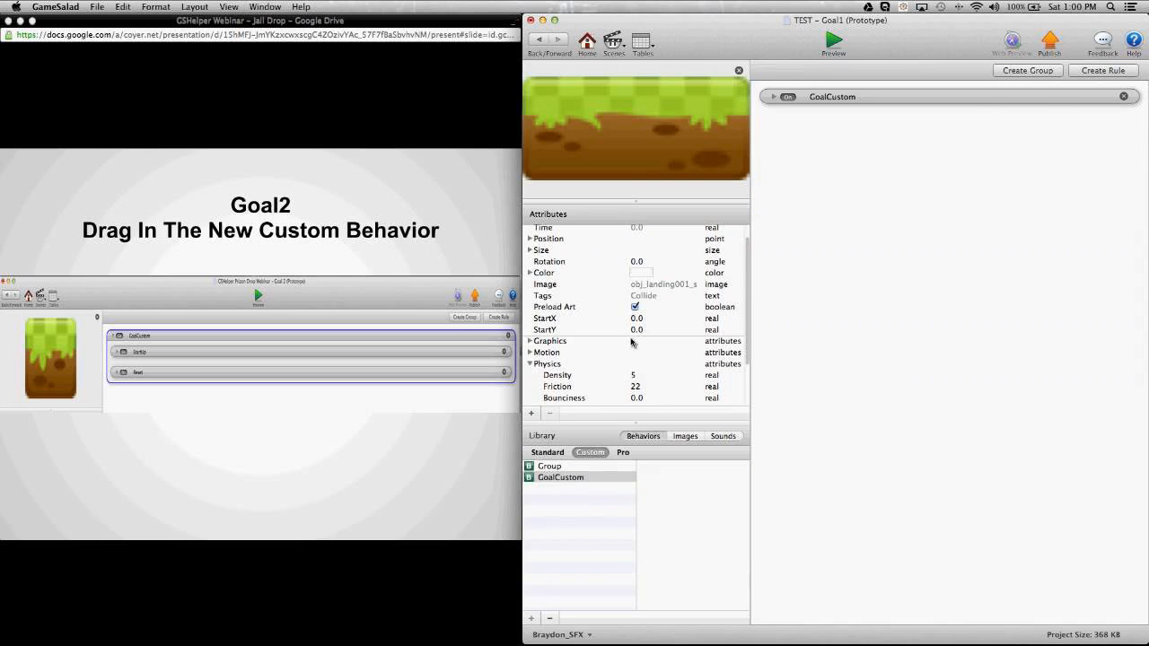
left_click(541, 43)
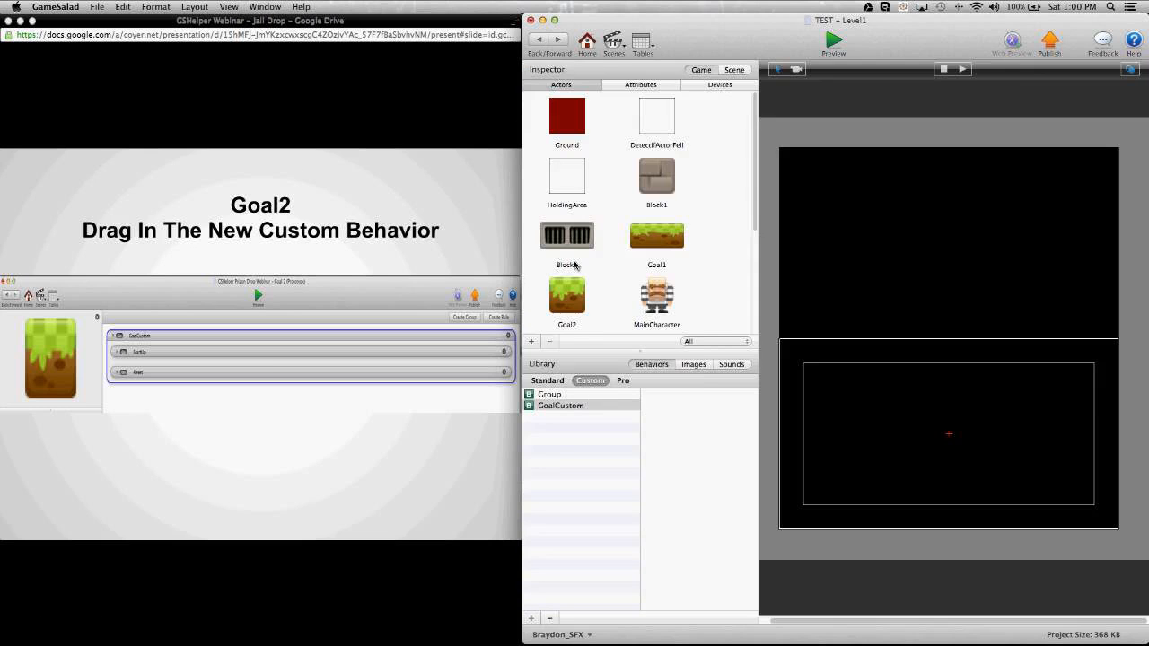
double_click(567, 297)
left_click(634, 368)
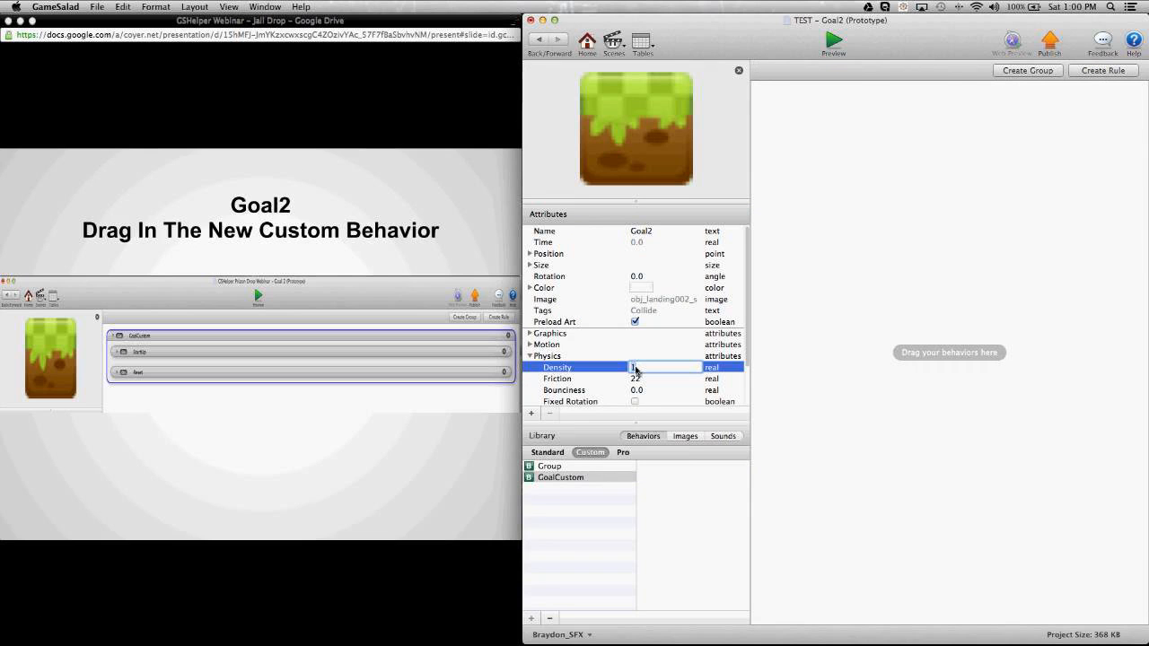
type("5")
key("Tab")
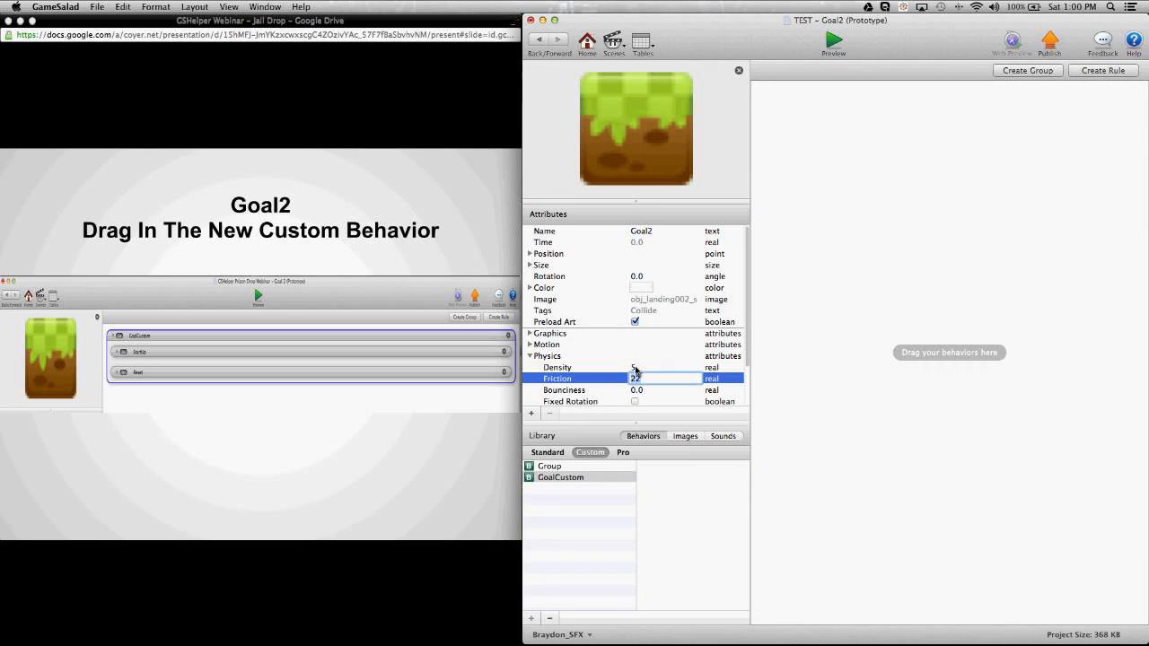
left_click(759, 327)
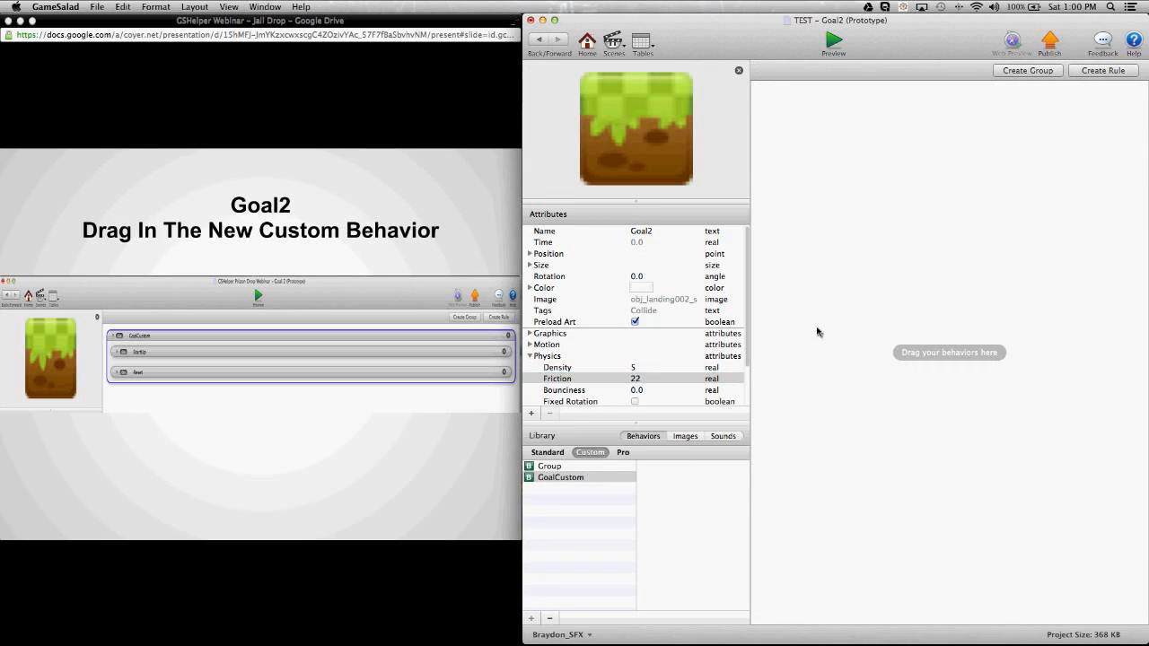
left_click(530, 357)
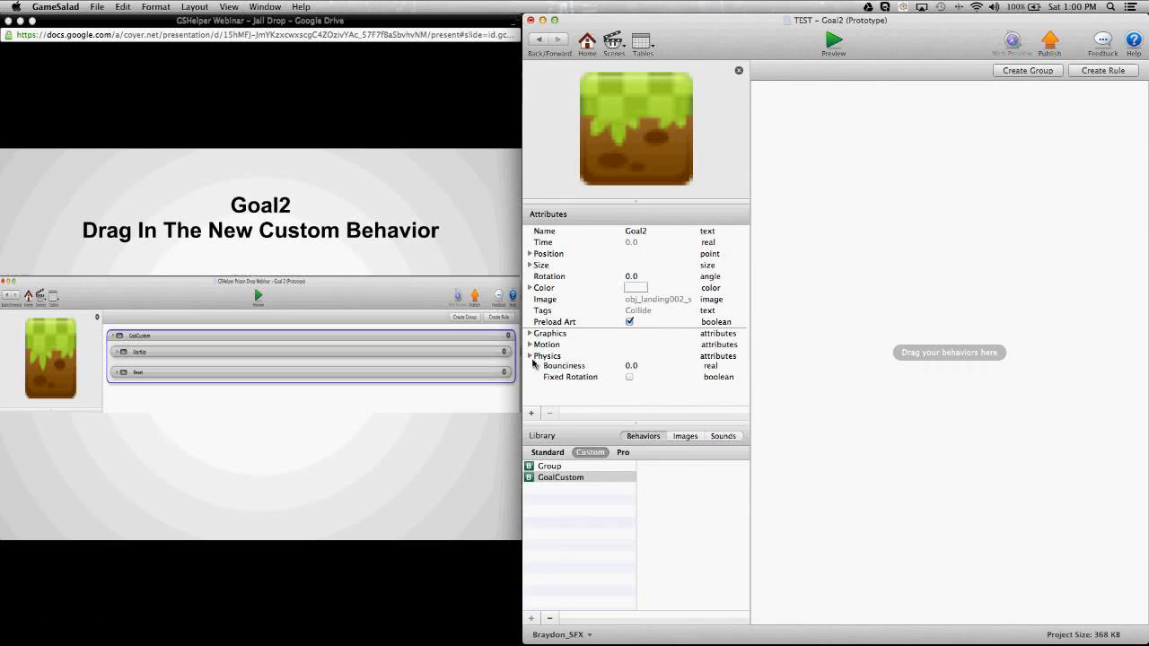
Add two new attributes of type real to the Goal2 actor
left_click(531, 414)
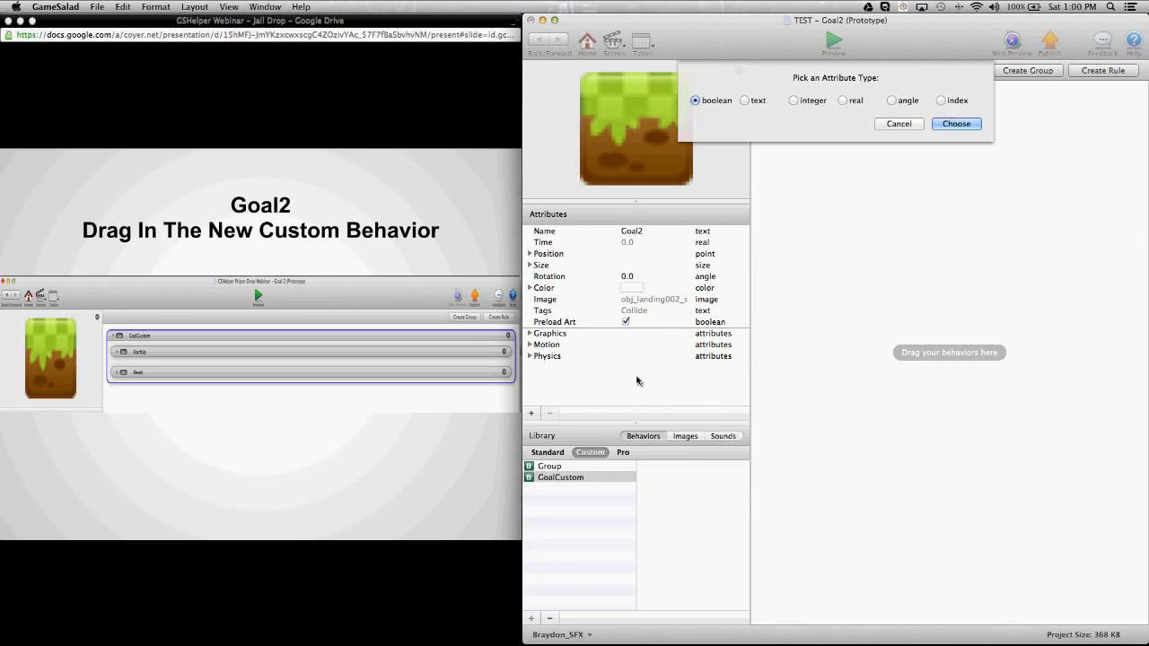
left_click(840, 107)
left_click(956, 121)
left_click(531, 414)
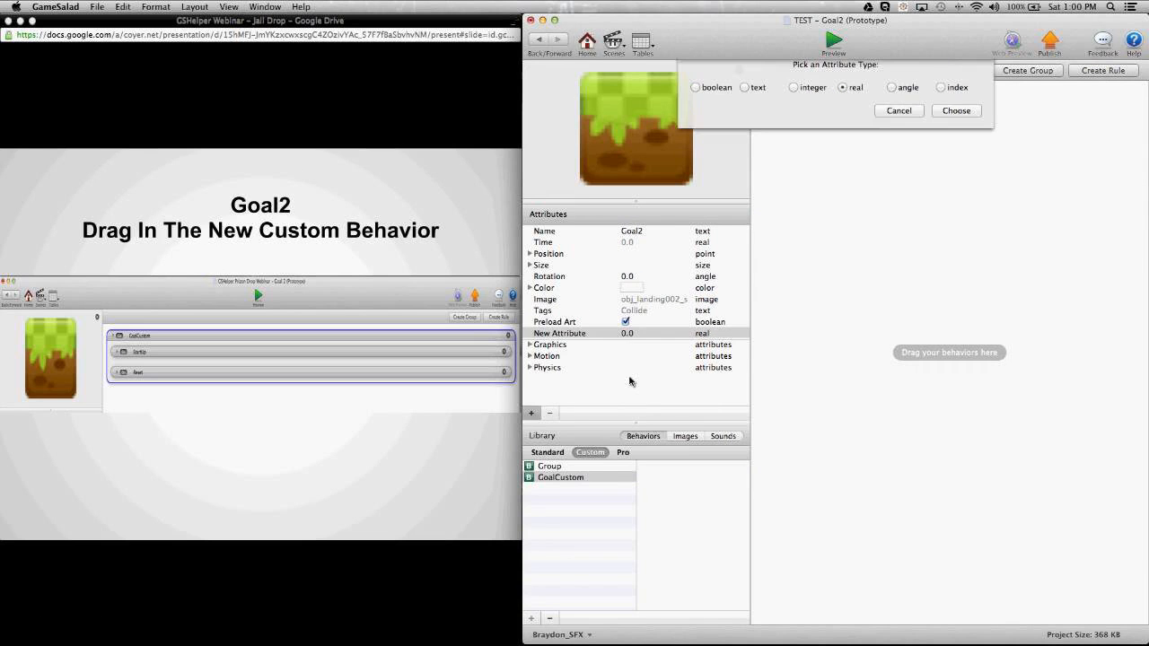
left_click(956, 114)
Rename Goal2's two new real attributes as StartX and StartY
double_click(554, 334)
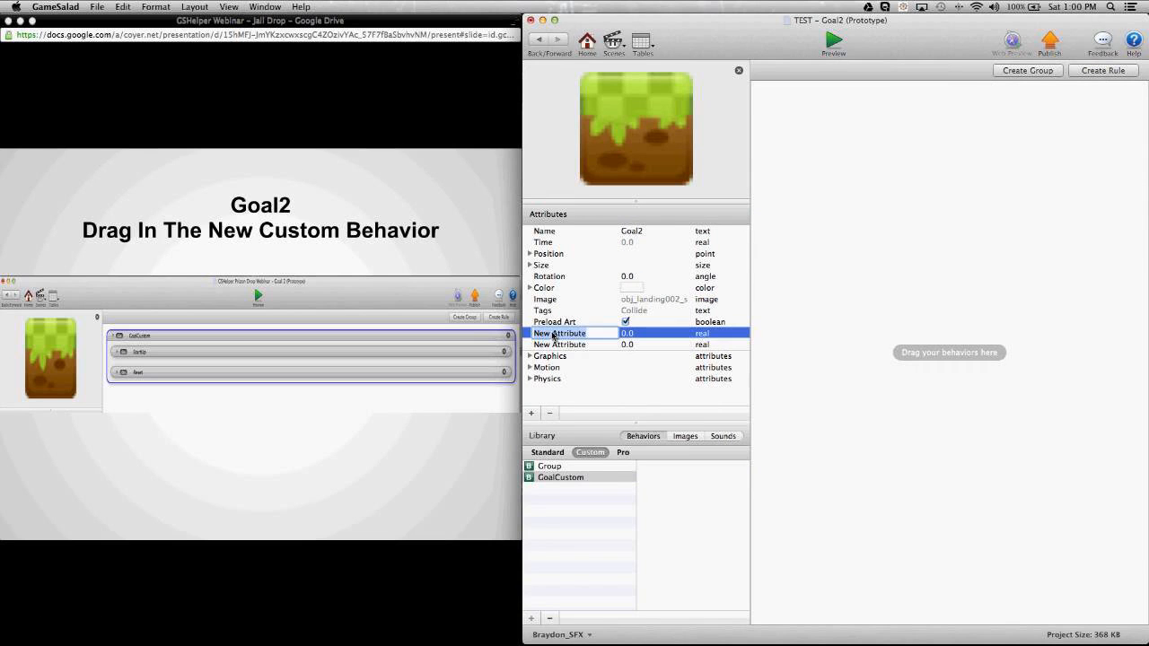
type("StartX")
key("Return")
key("Down")
key("Return")
type("StartY")
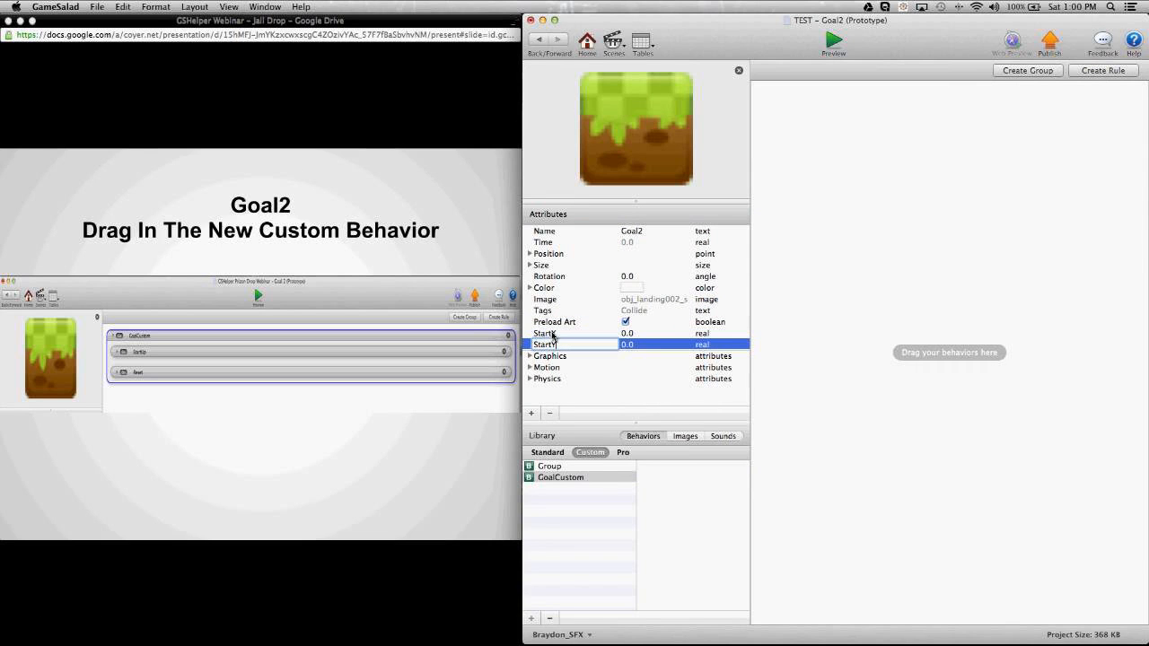
key("Return")
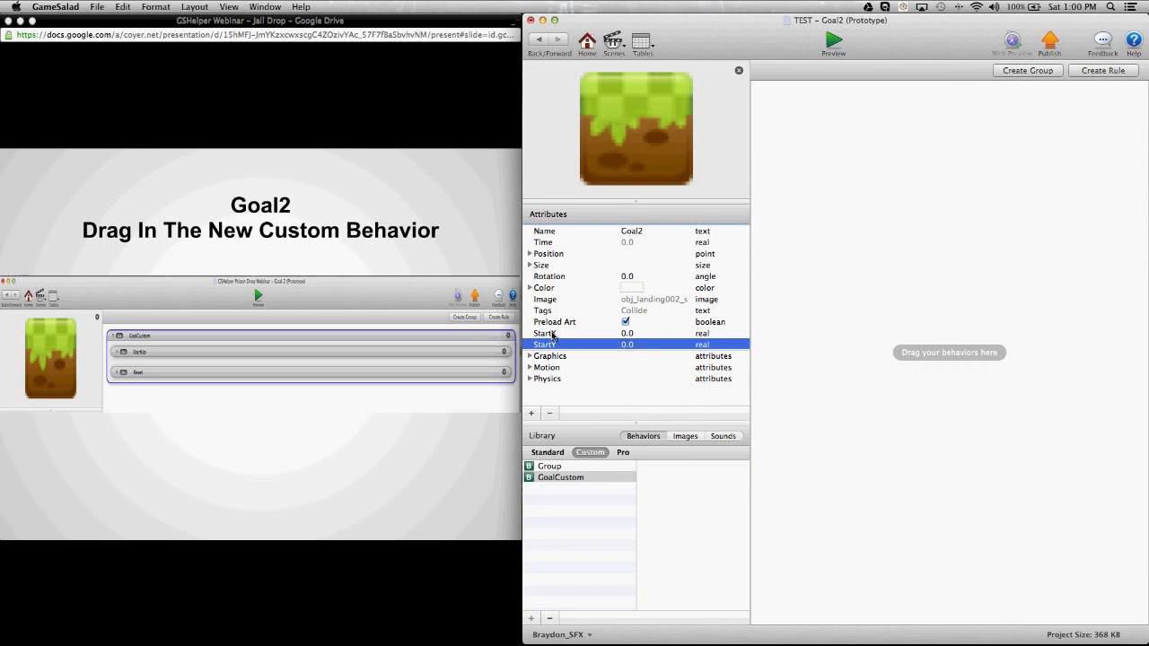
left_click(781, 326)
Add the GoalCustom behavior to Goal2 and make its first Change Attribute, valued self.Position.X, target self.StartX
left_click(564, 478)
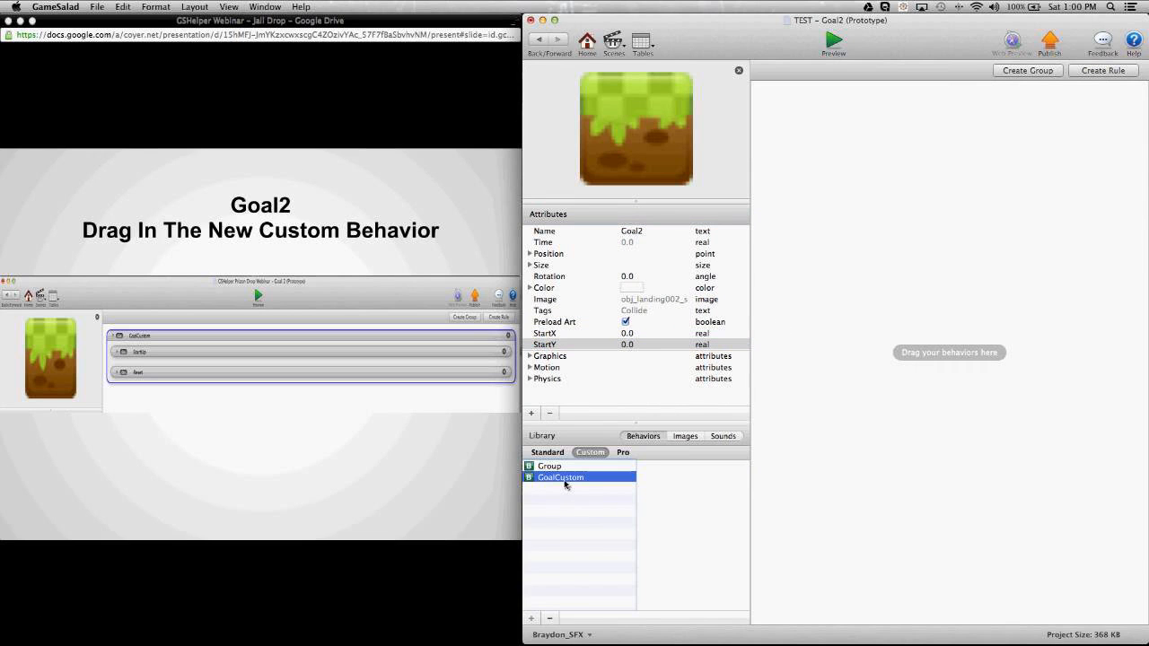
left_click_drag(557, 484, 904, 370)
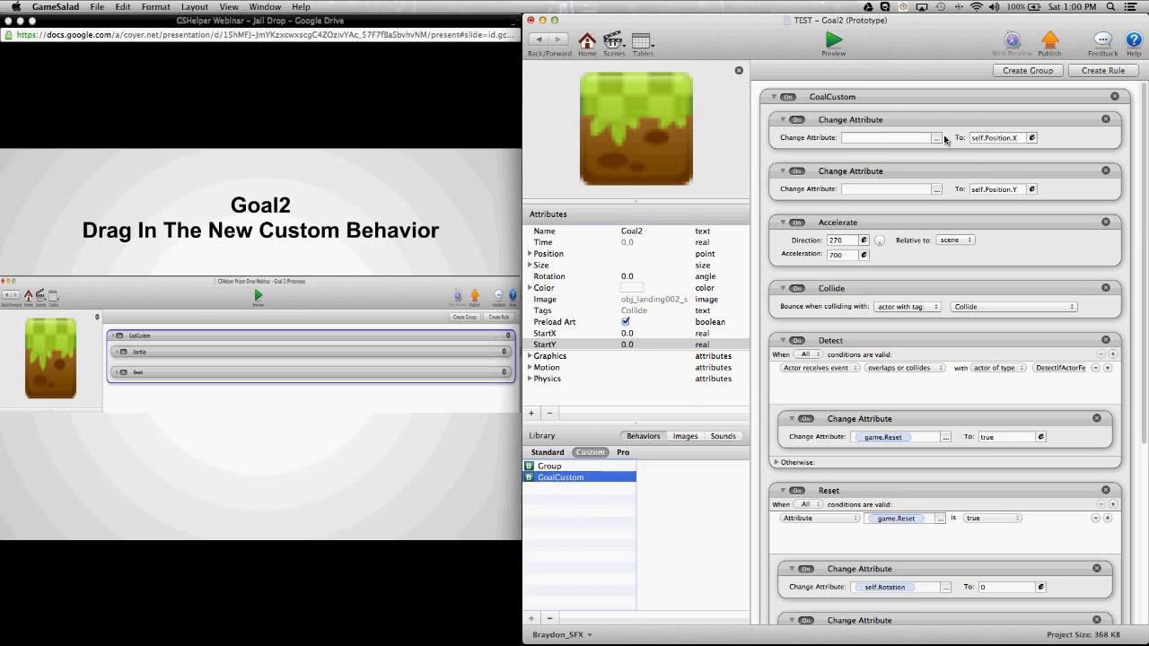
left_click(938, 139)
left_click_drag(949, 148, 884, 212)
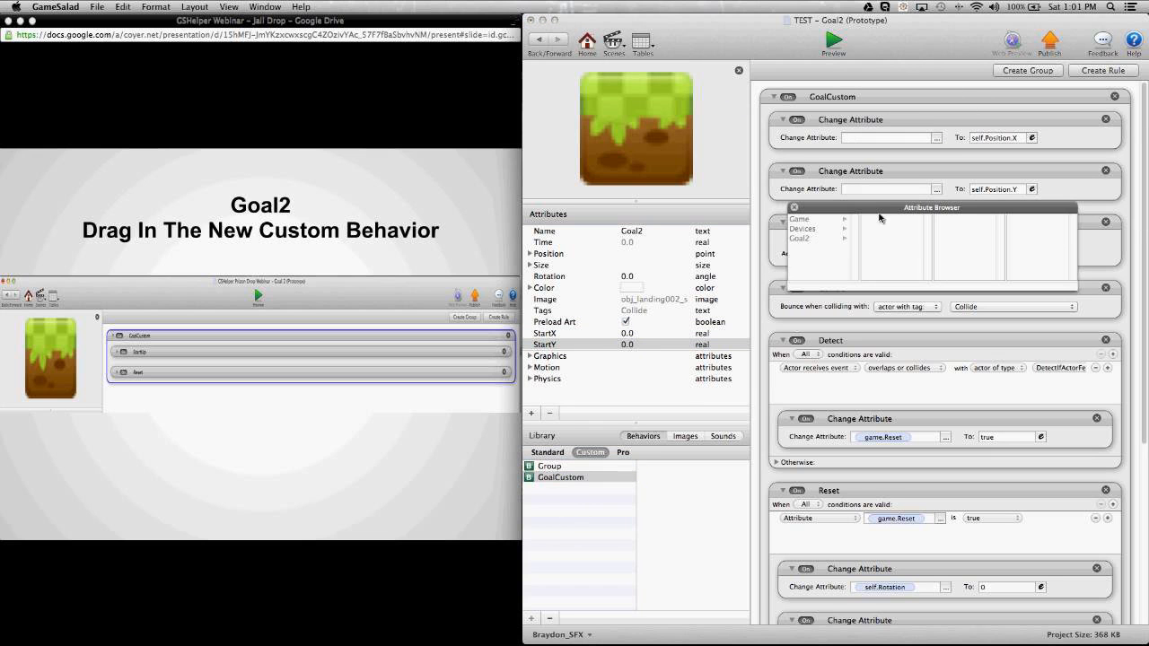
left_click(810, 239)
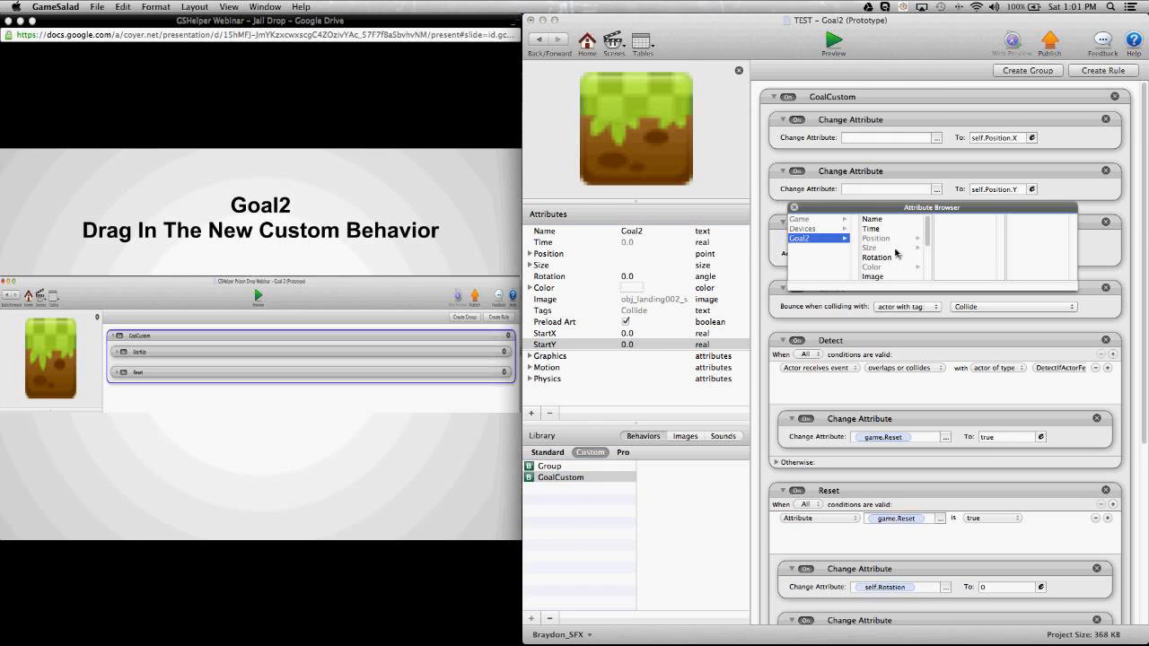
scroll(896, 254, "down", 3)
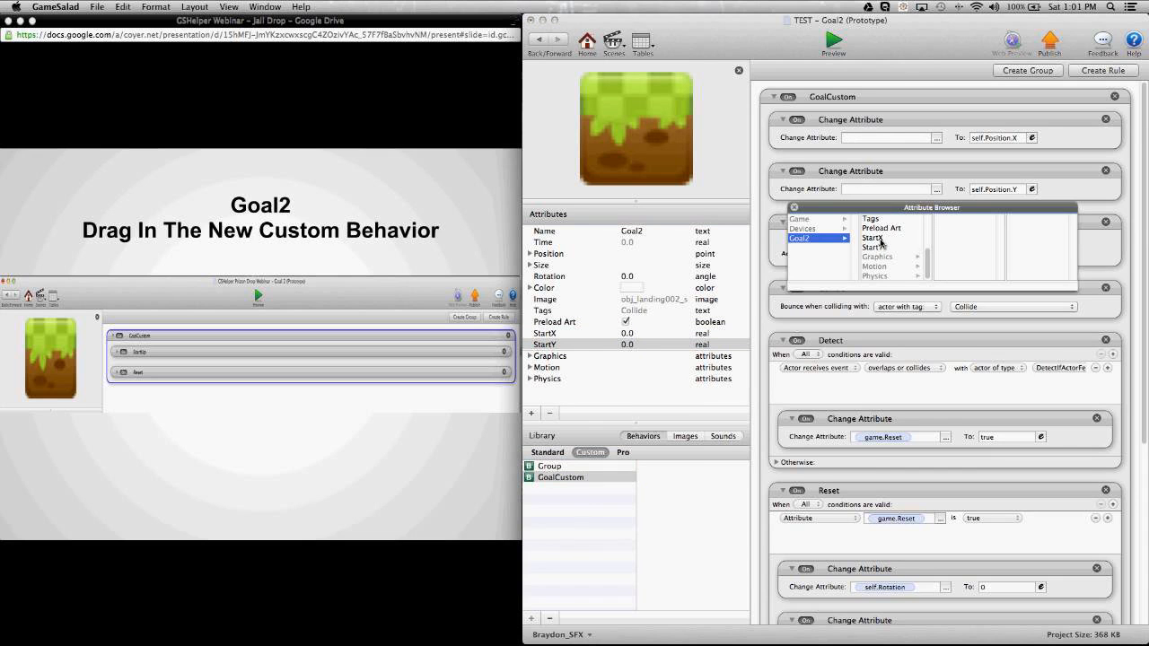
left_click(880, 239)
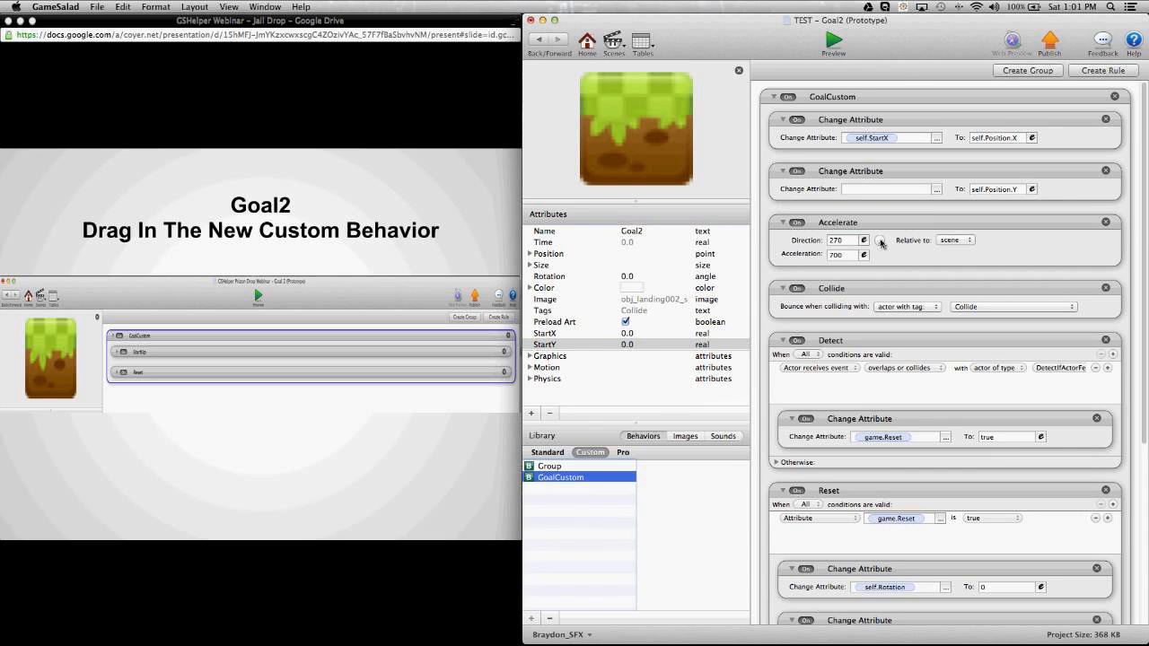
Make the second Change Attribute in Goal2's GoalCustom group, valued self.Position.Y, target self.StartY
left_click(936, 190)
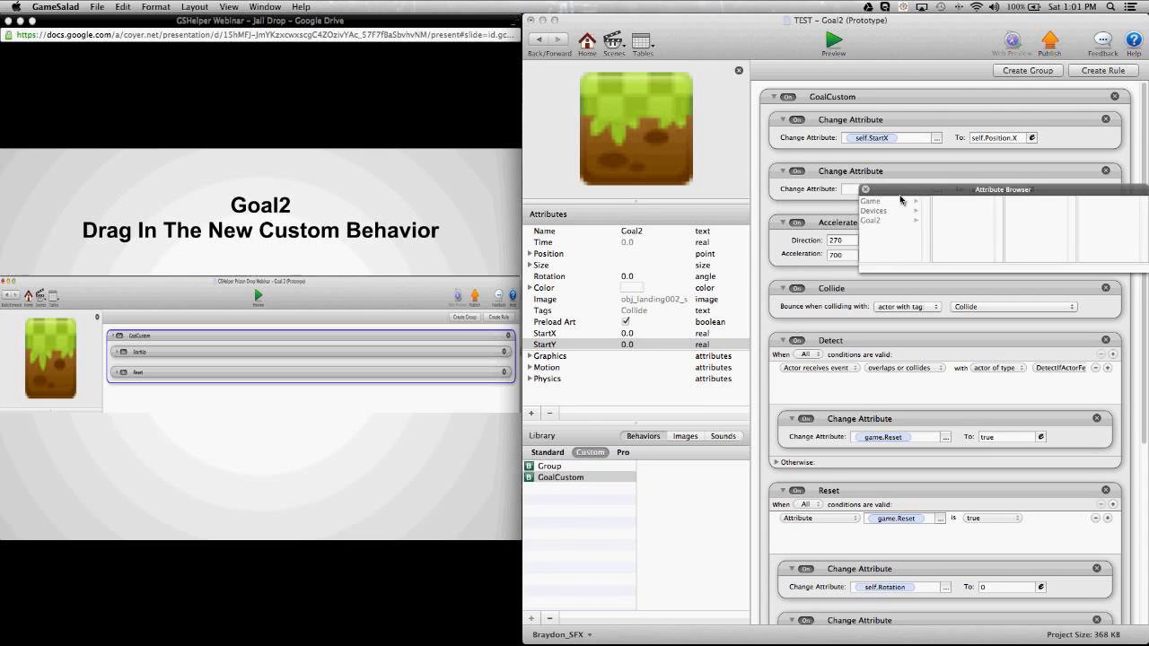
left_click_drag(901, 198, 810, 216)
left_click(781, 241)
scroll(862, 247, "down", 3)
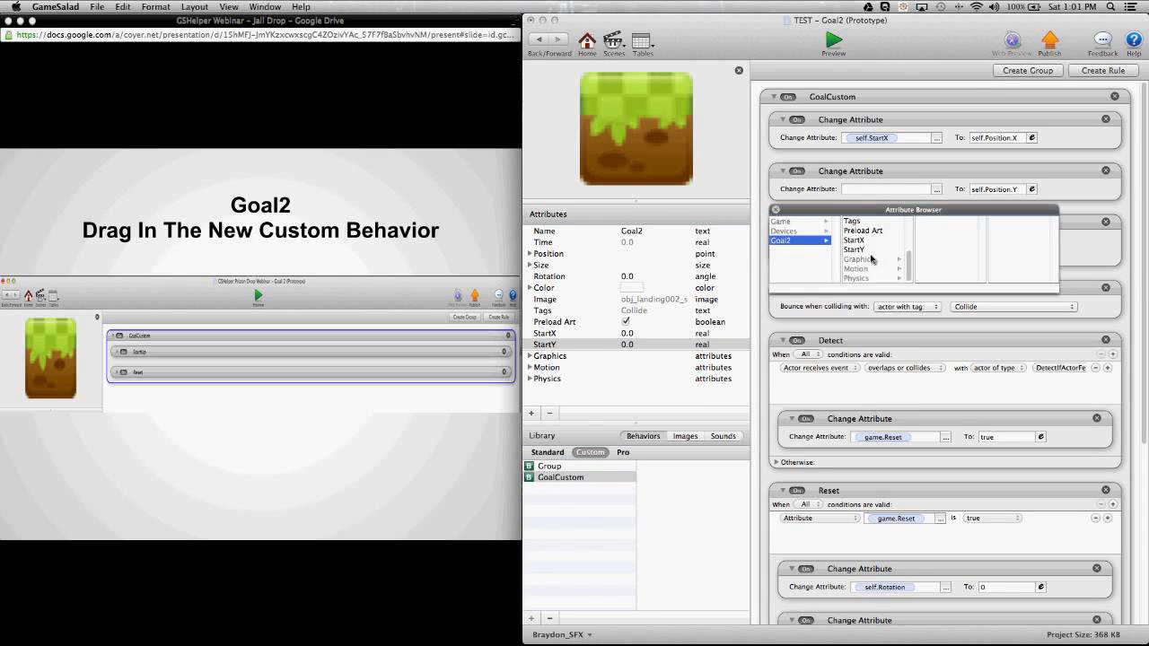
left_click(865, 252)
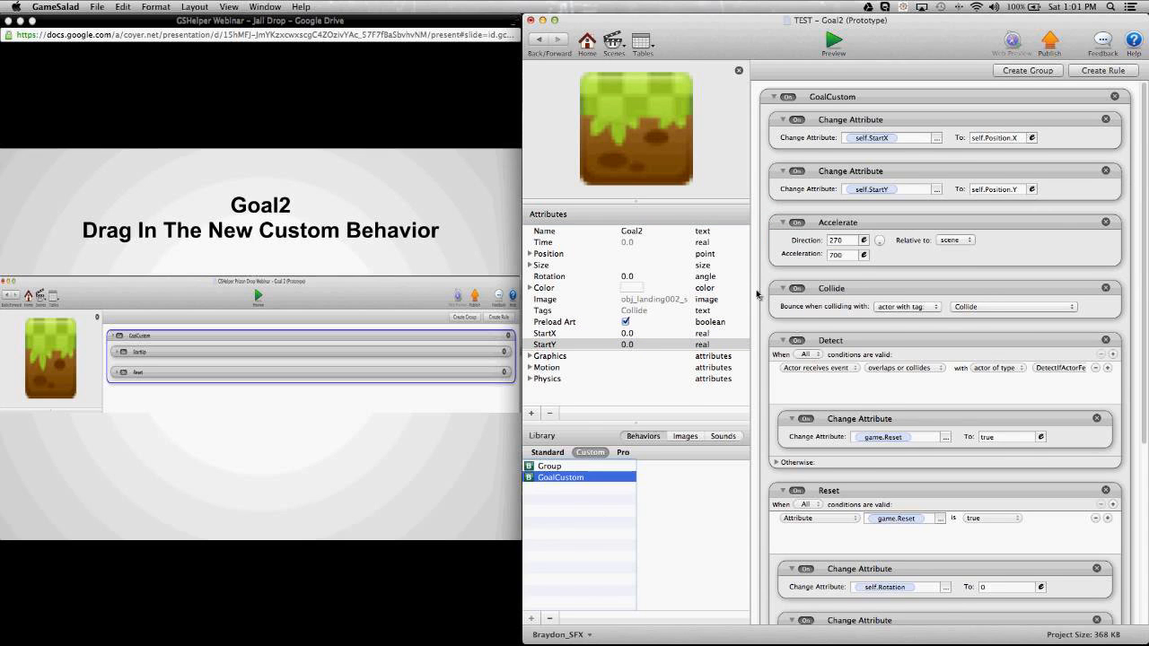
In the Reset rule of Goal2's GoalCustom group, set the Change Attribute for self.Position.X to self.StartX
scroll(759, 294, "down", 3)
scroll(769, 293, "down", 2)
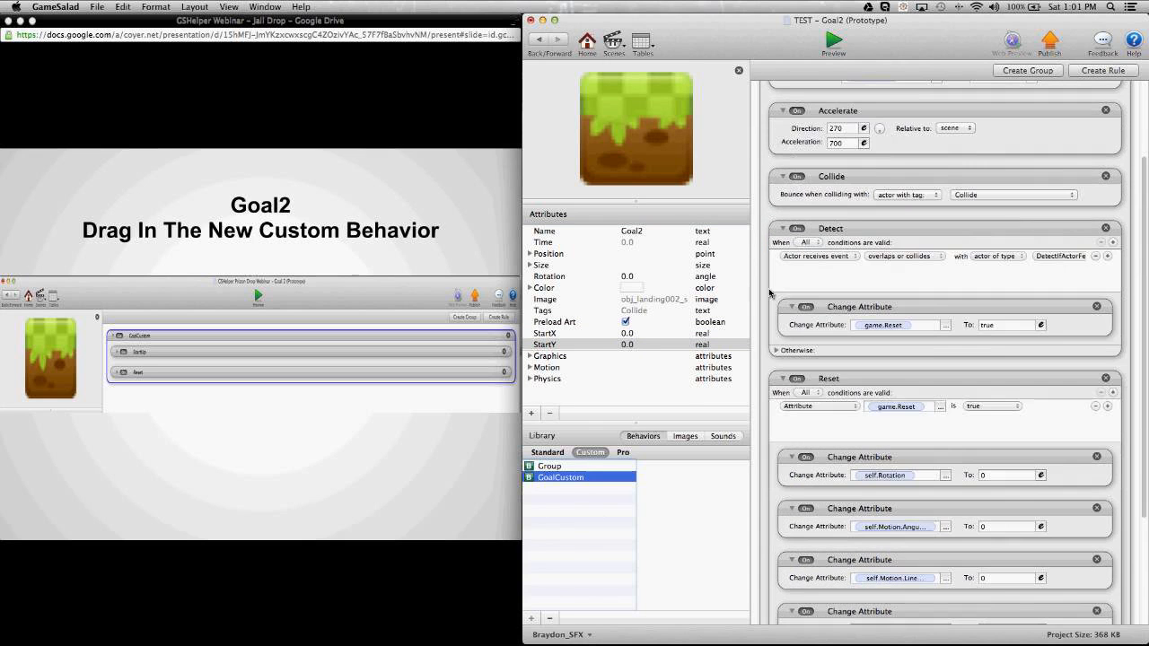
scroll(770, 292, "down", 5)
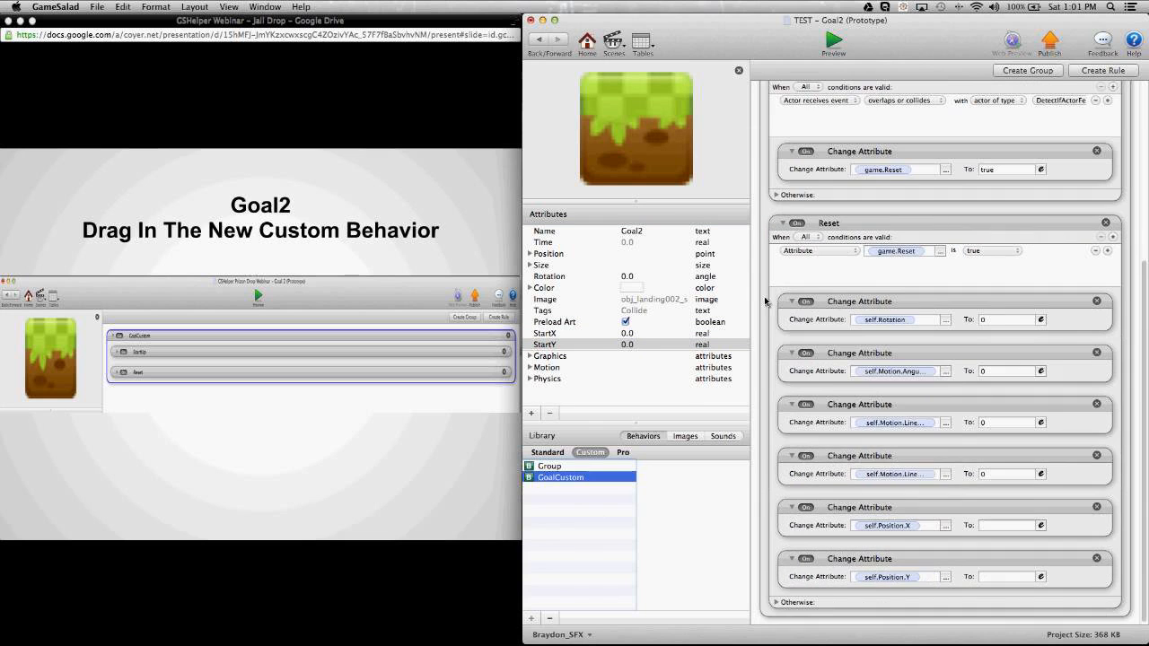
left_click(1040, 526)
left_click_drag(1010, 535, 817, 444)
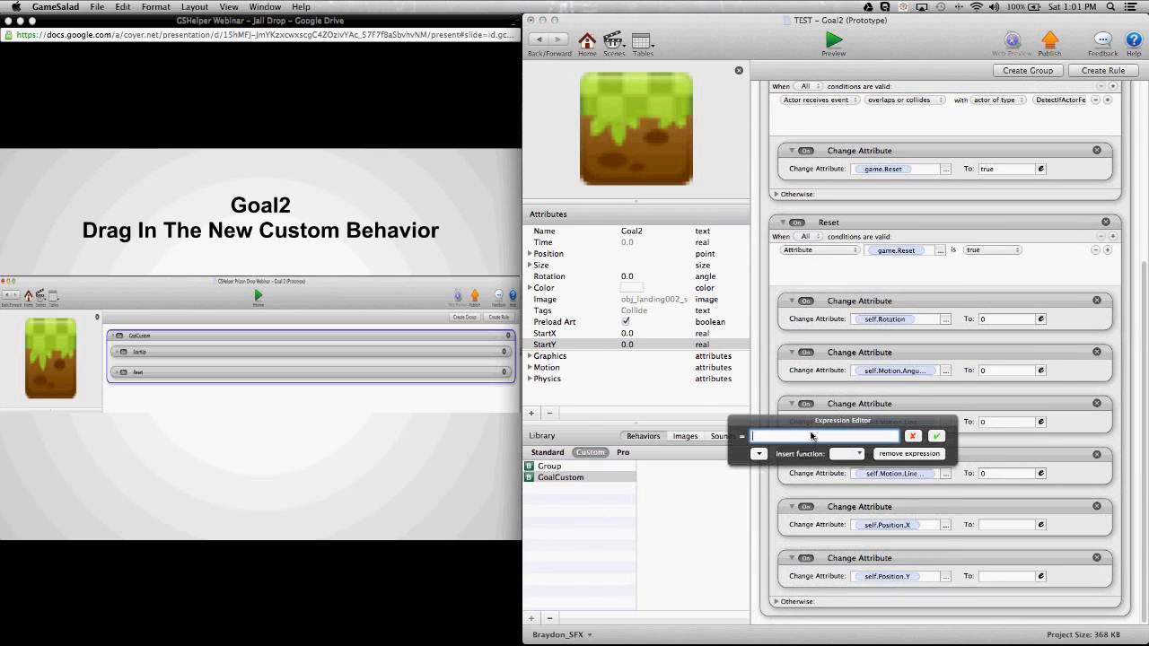
left_click(758, 453)
left_click(751, 491)
scroll(870, 499, "down", 3)
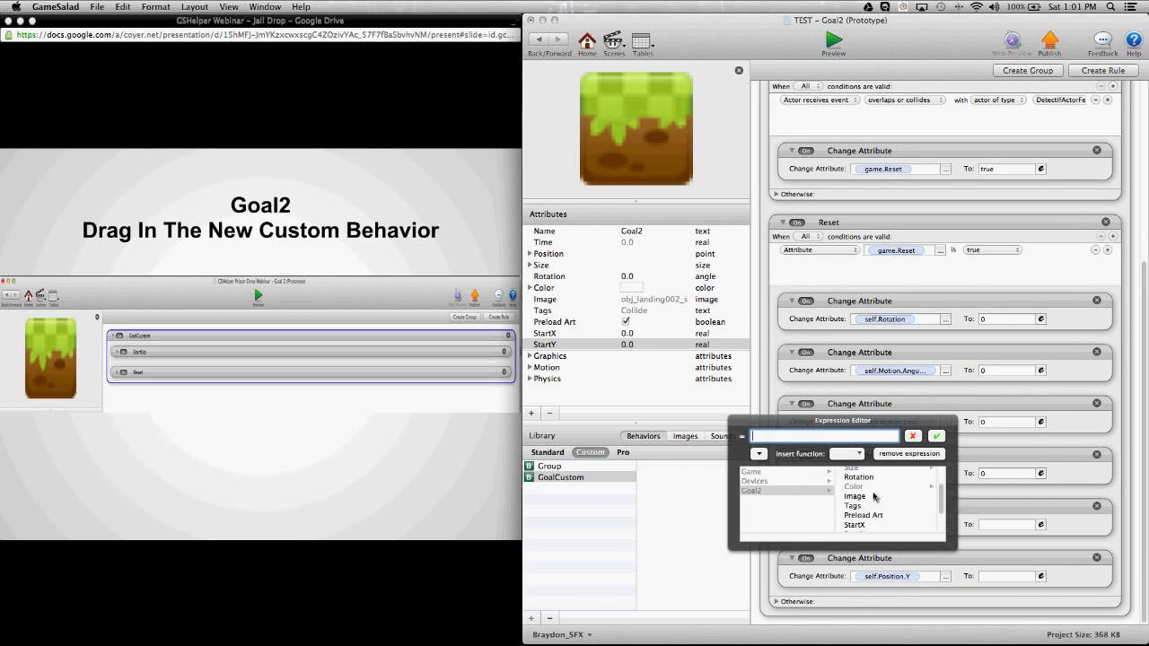
double_click(857, 489)
left_click(936, 436)
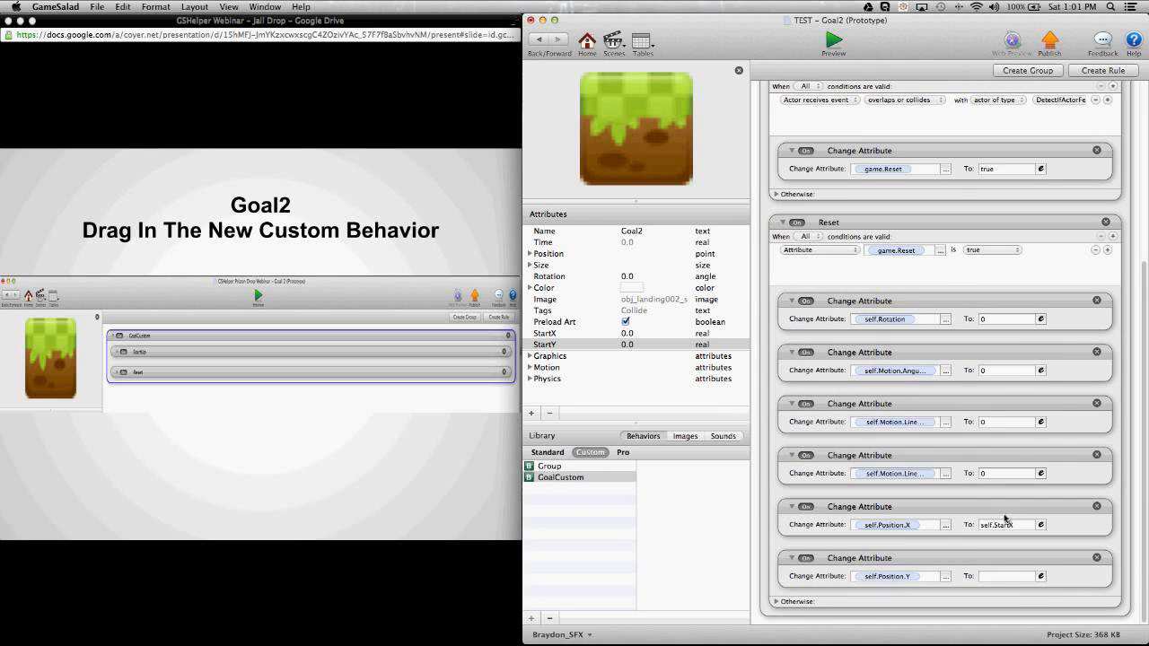
In the same Reset rule, set the Change Attribute for self.Position.Y to self.StartY
left_click(1041, 580)
left_click_drag(975, 554, 869, 330)
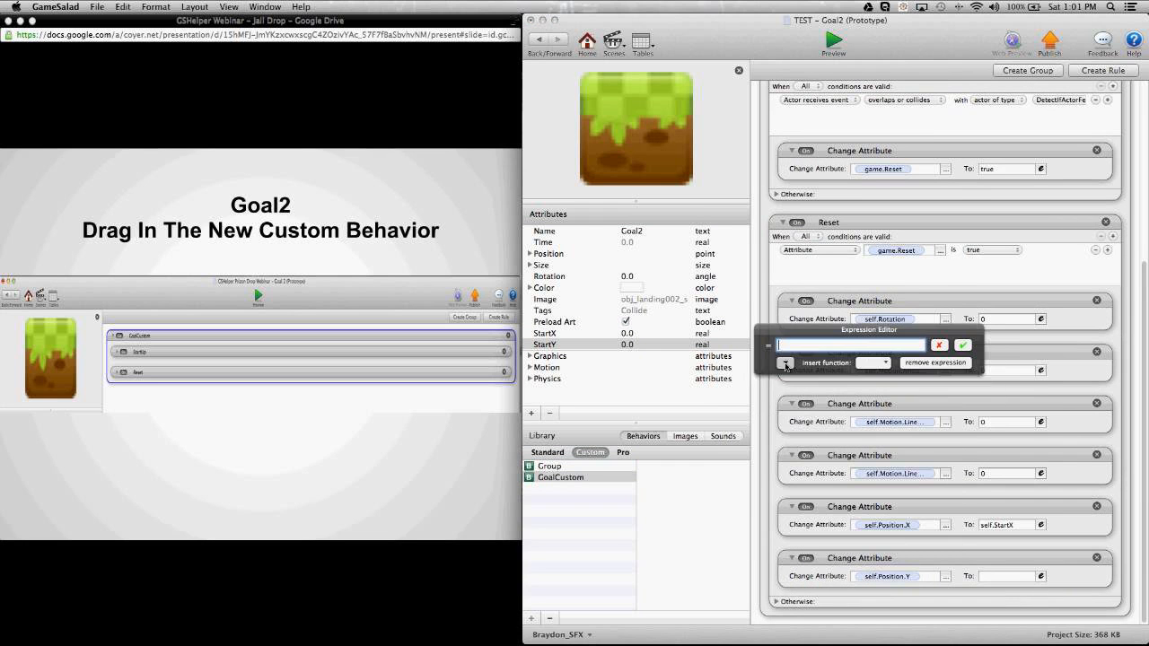
left_click(786, 363)
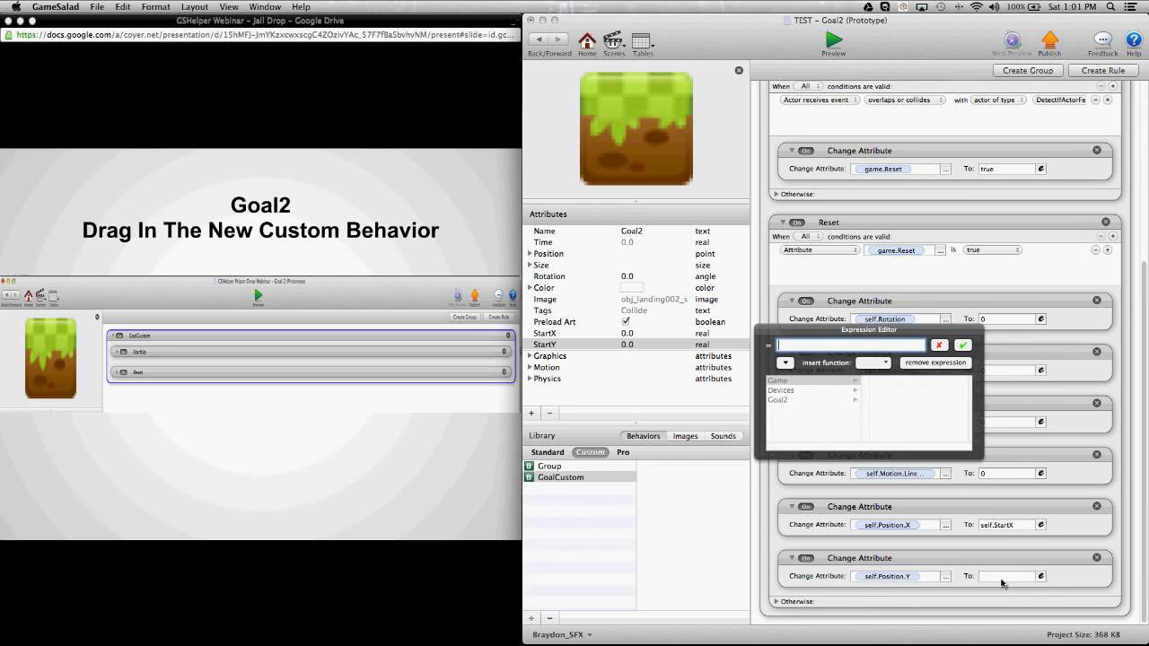
left_click(781, 401)
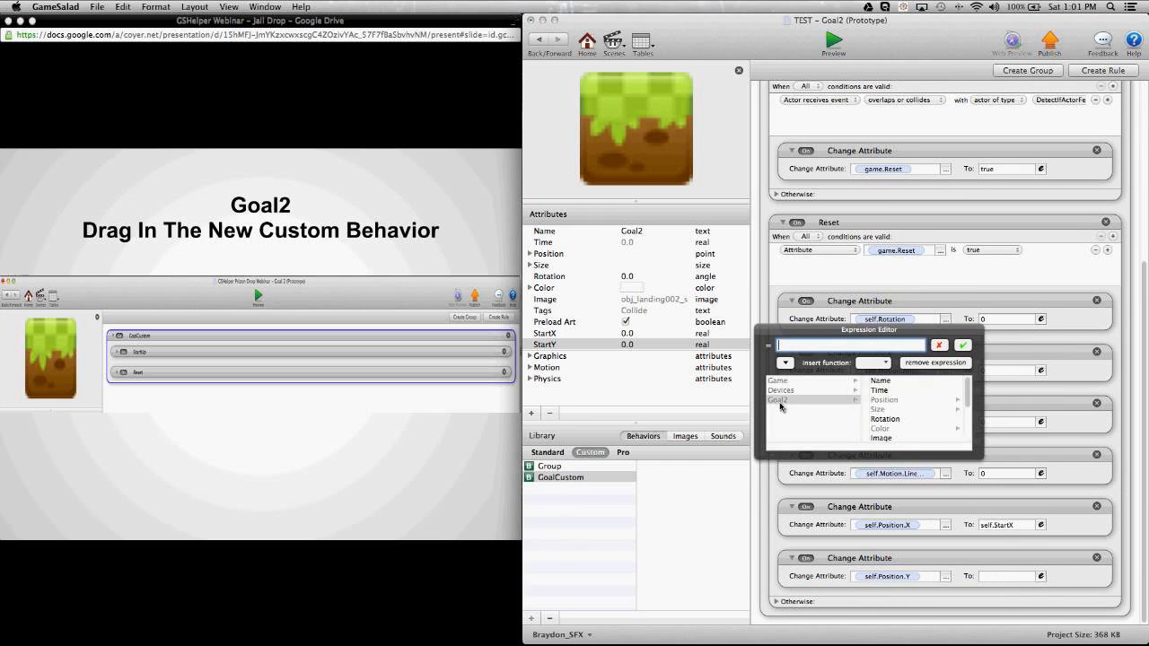
scroll(895, 412, "down", 3)
left_click(894, 409)
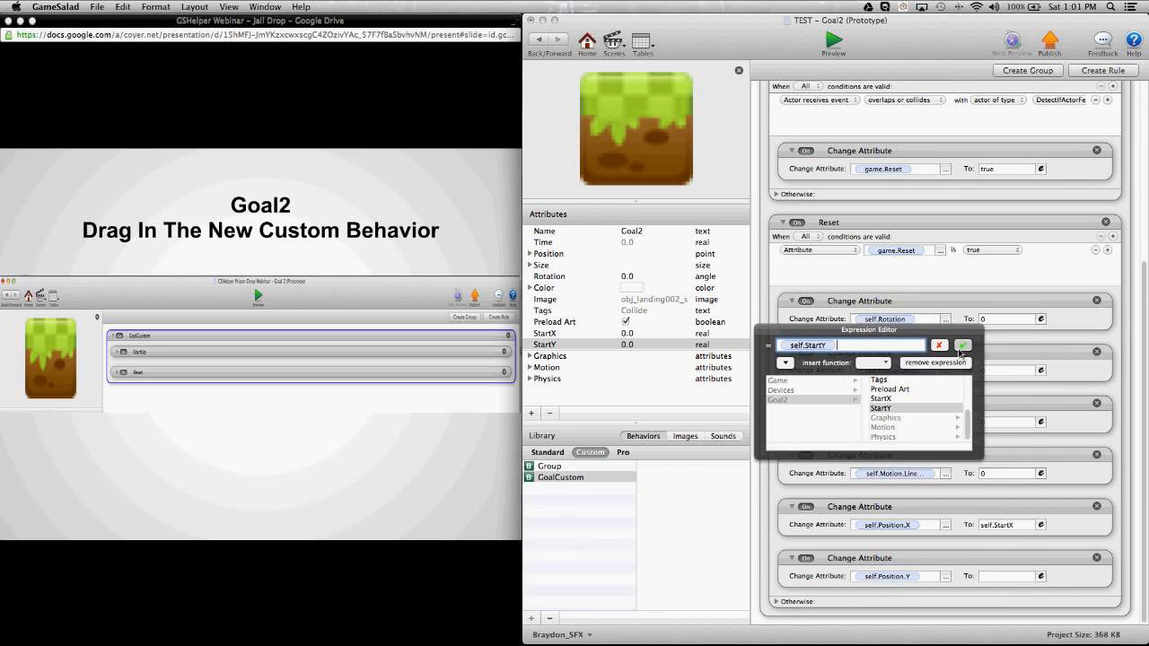
left_click(962, 344)
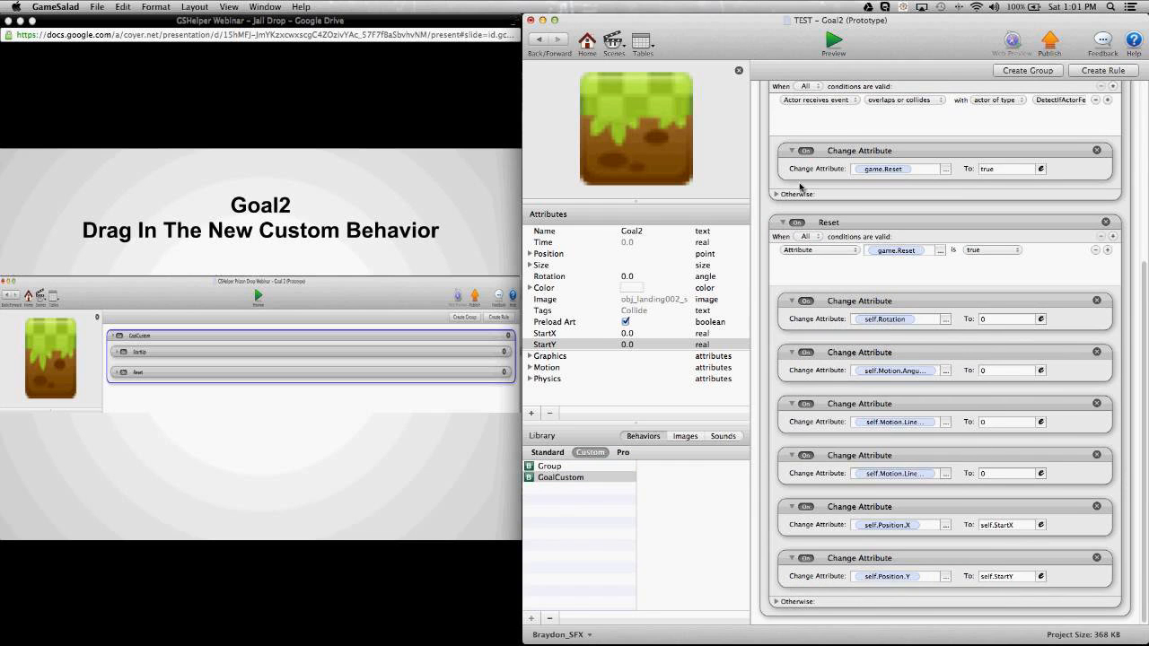
scroll(790, 187, "up", 4)
scroll(784, 186, "up", 1)
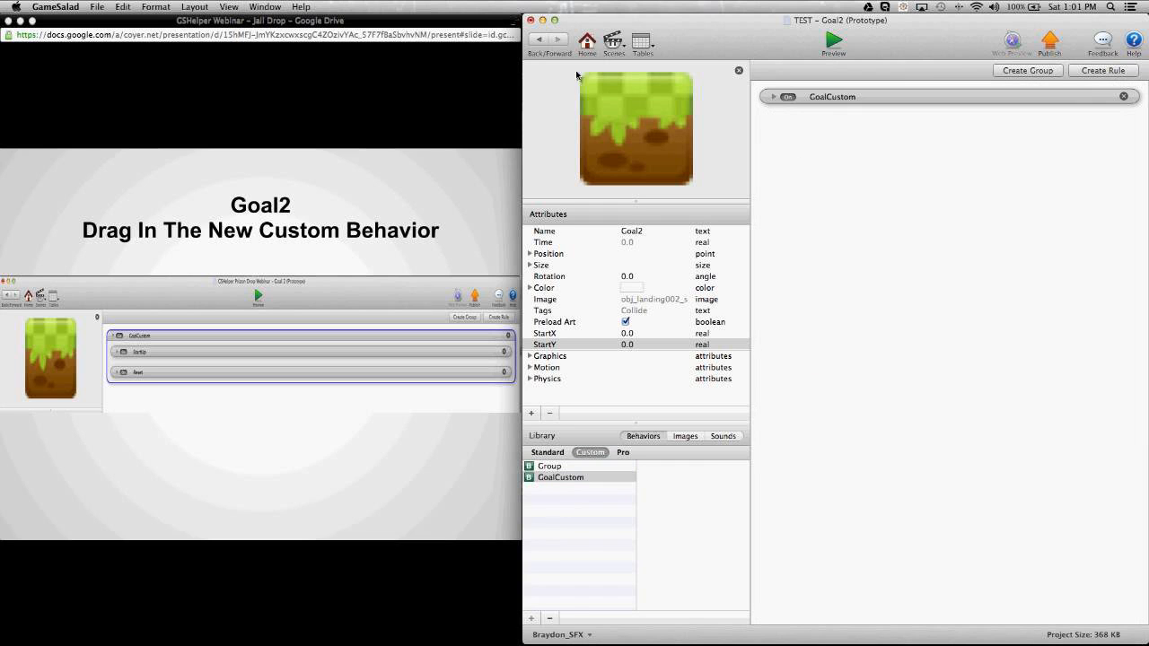
Leave Goal2, advance the slides to the Round Rules attributes slide, and open the RoundRules actor for editing
left_click(542, 42)
left_click(438, 140)
left_click(438, 140)
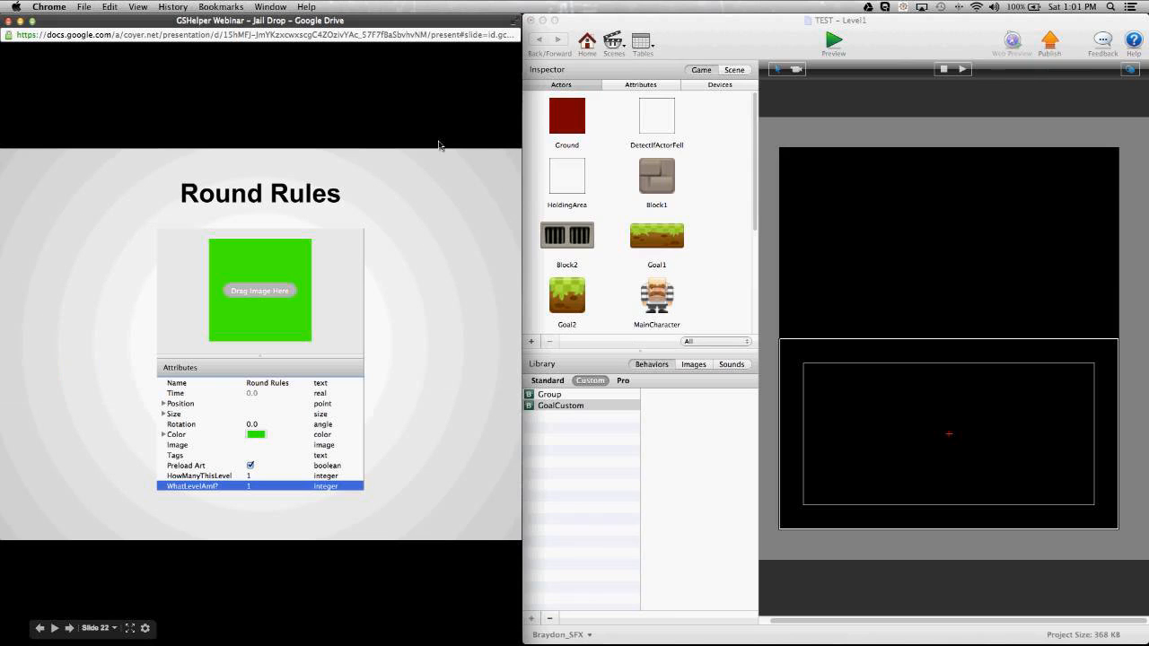
left_click(755, 209)
left_click_drag(756, 210, 761, 325)
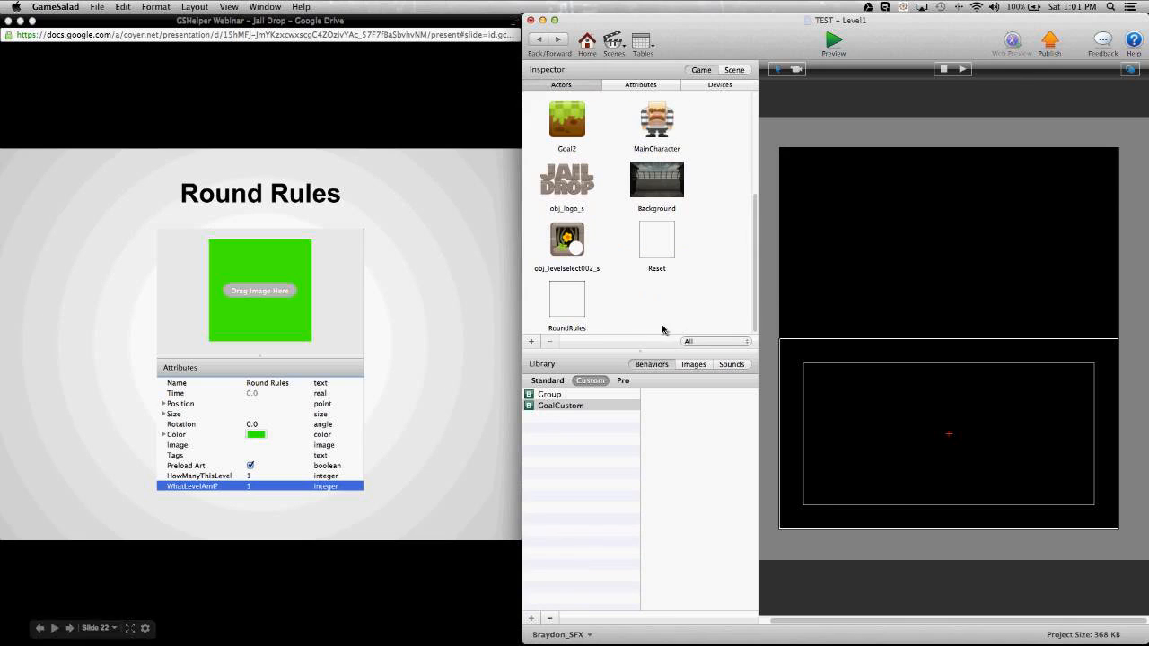
left_click(581, 314)
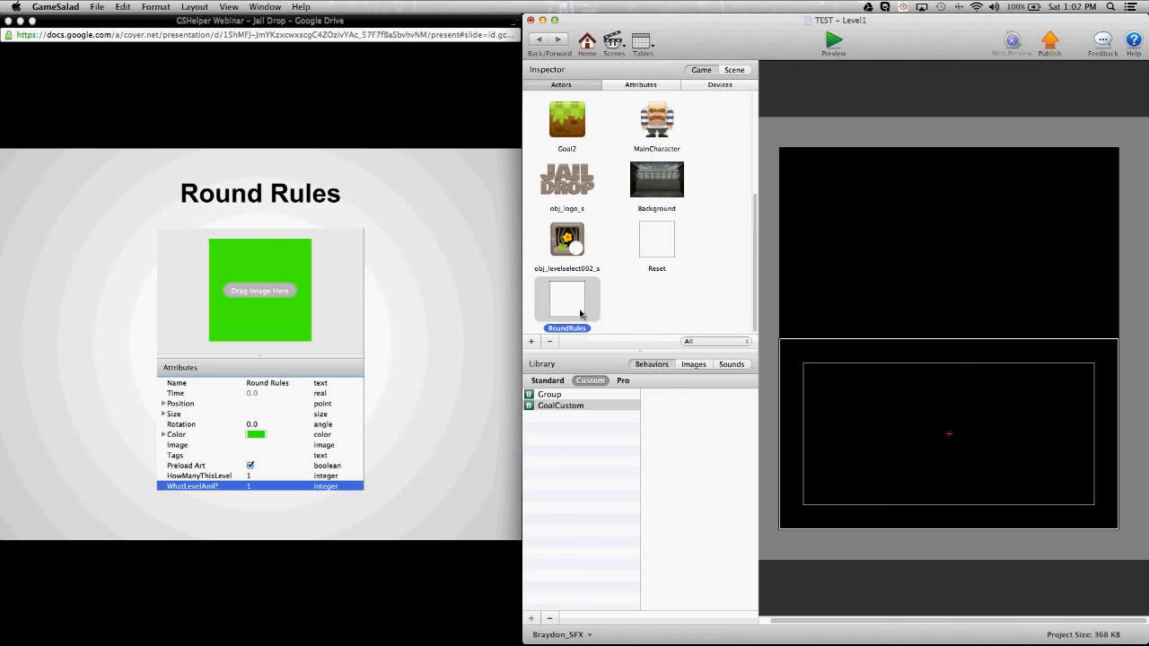
double_click(581, 314)
Set the RoundRules actor's color to the green Spring crayon
left_click(627, 288)
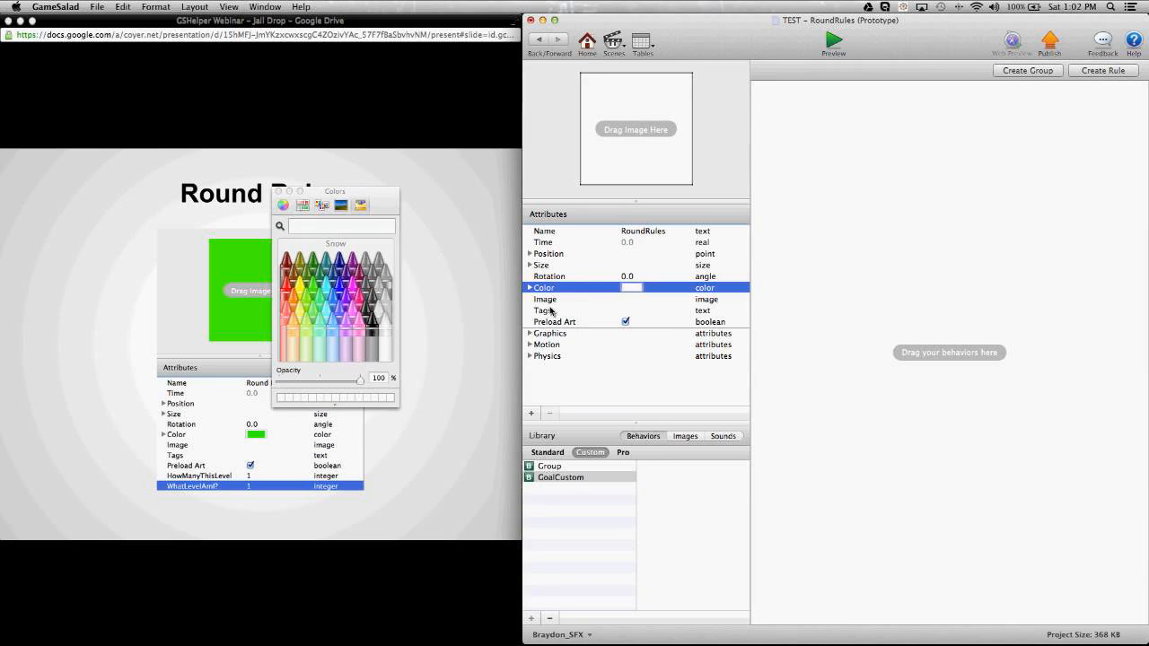
left_click(322, 301)
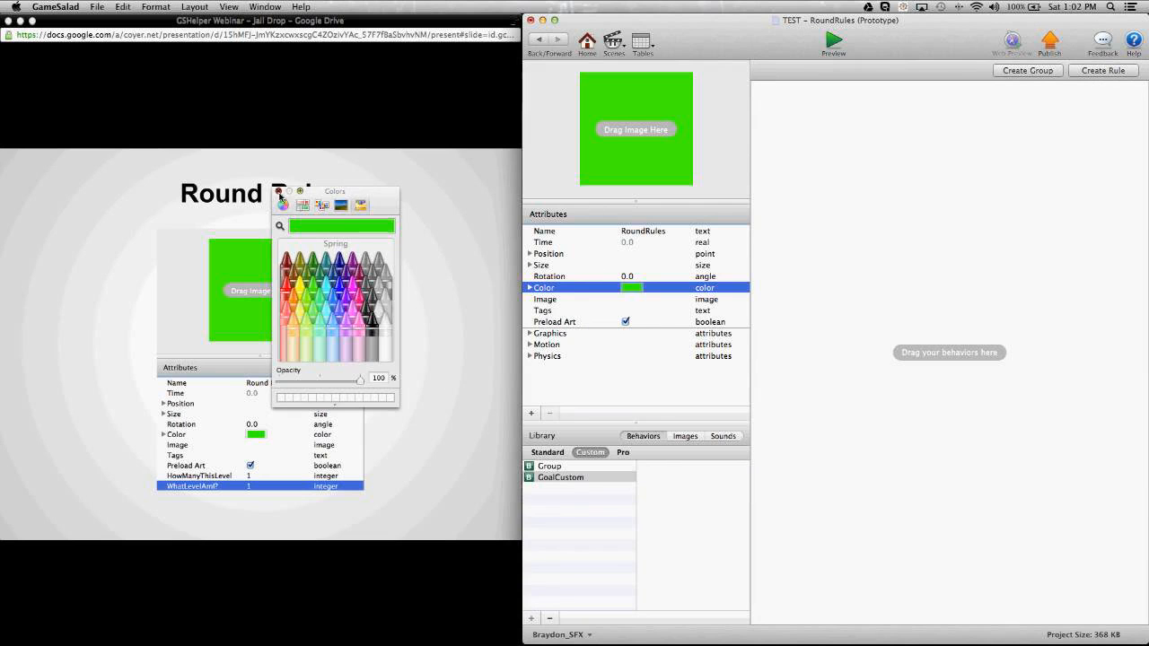
left_click(278, 191)
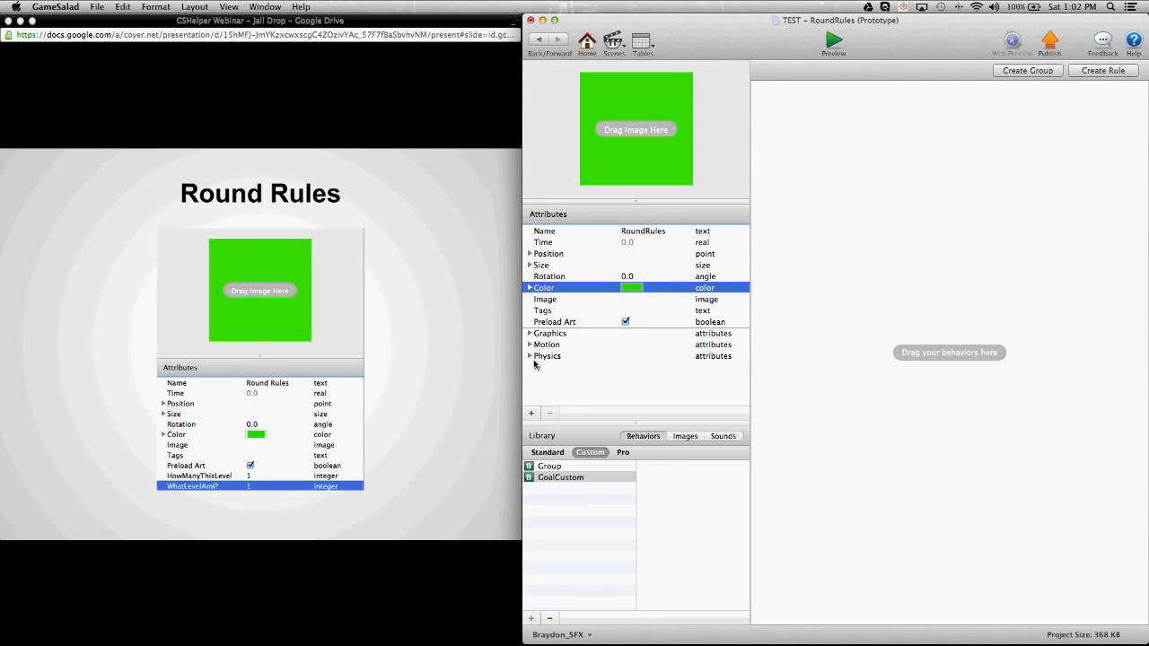
left_click(774, 389)
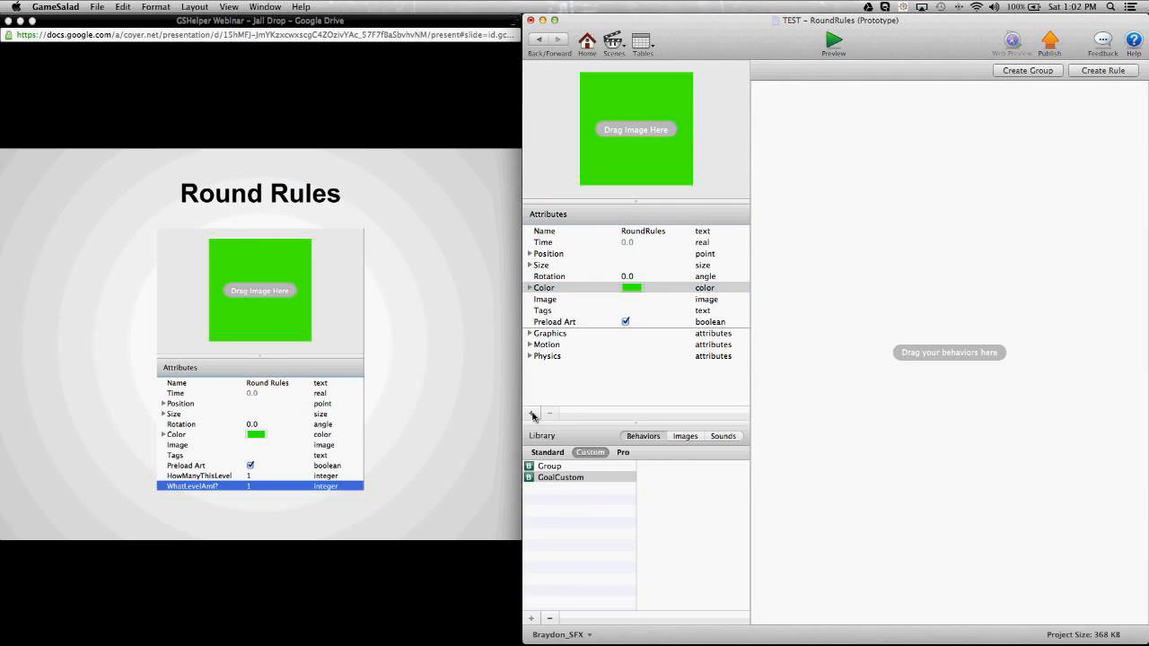
Add two new attributes of type integer to the RoundRules actor
left_click(532, 414)
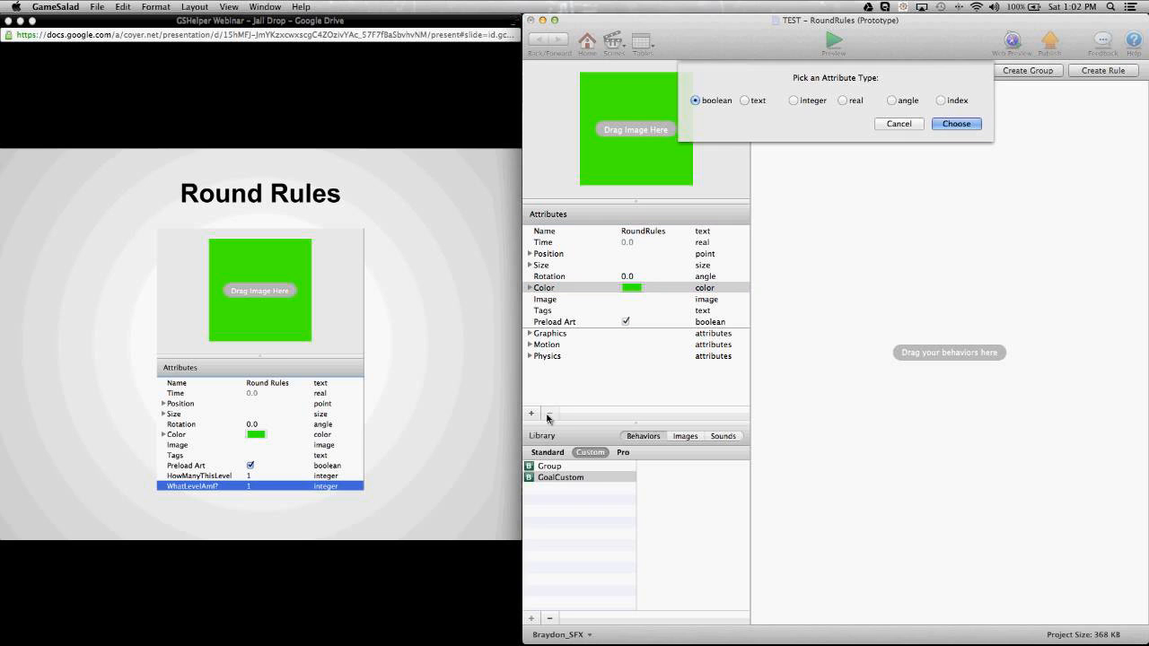
left_click(793, 100)
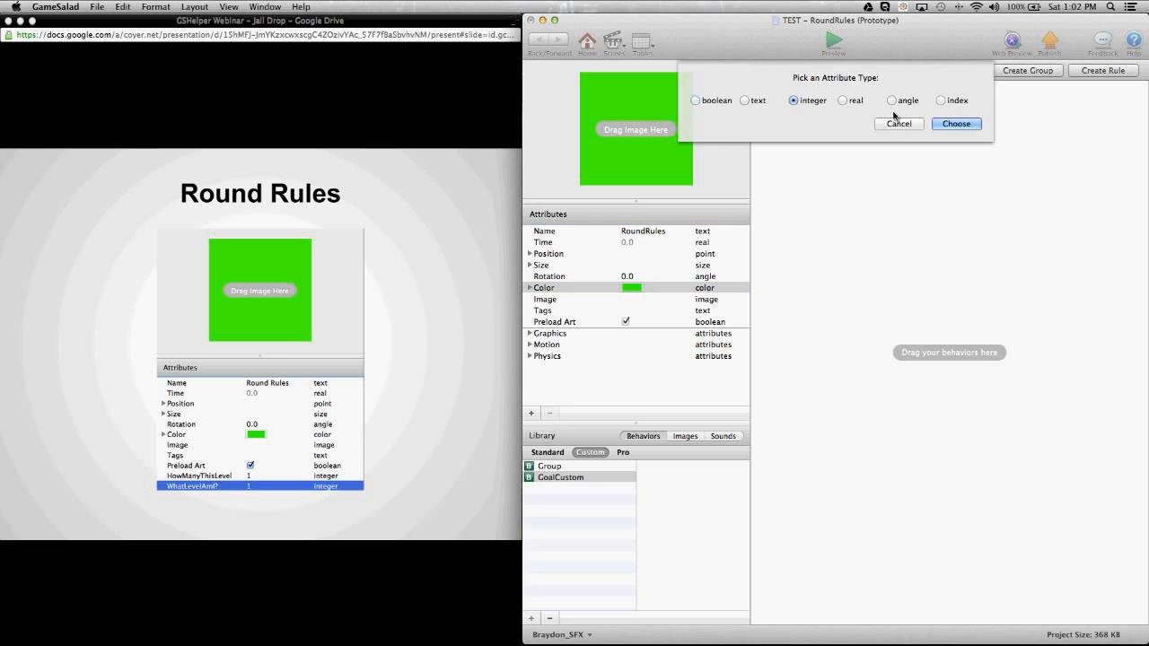
left_click(955, 123)
left_click(532, 413)
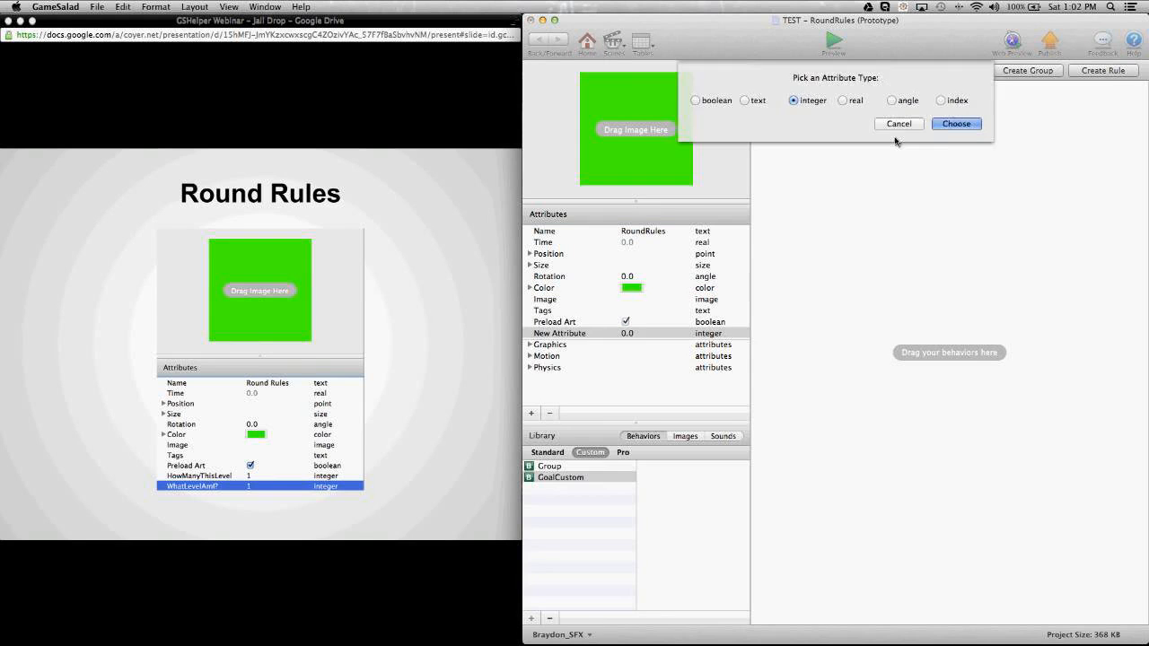
left_click(954, 112)
Rename RoundRules' first new integer attribute as HowManyThisLevel and set its value to 1
double_click(541, 334)
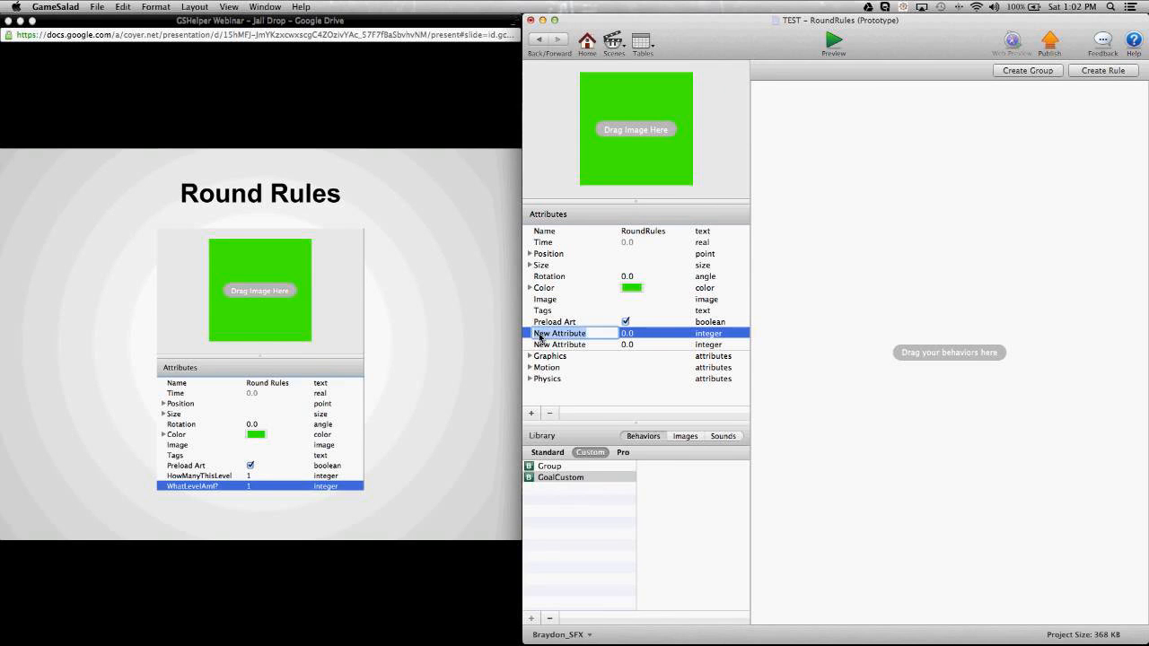
type("HowManyThisLevel")
key("Tab")
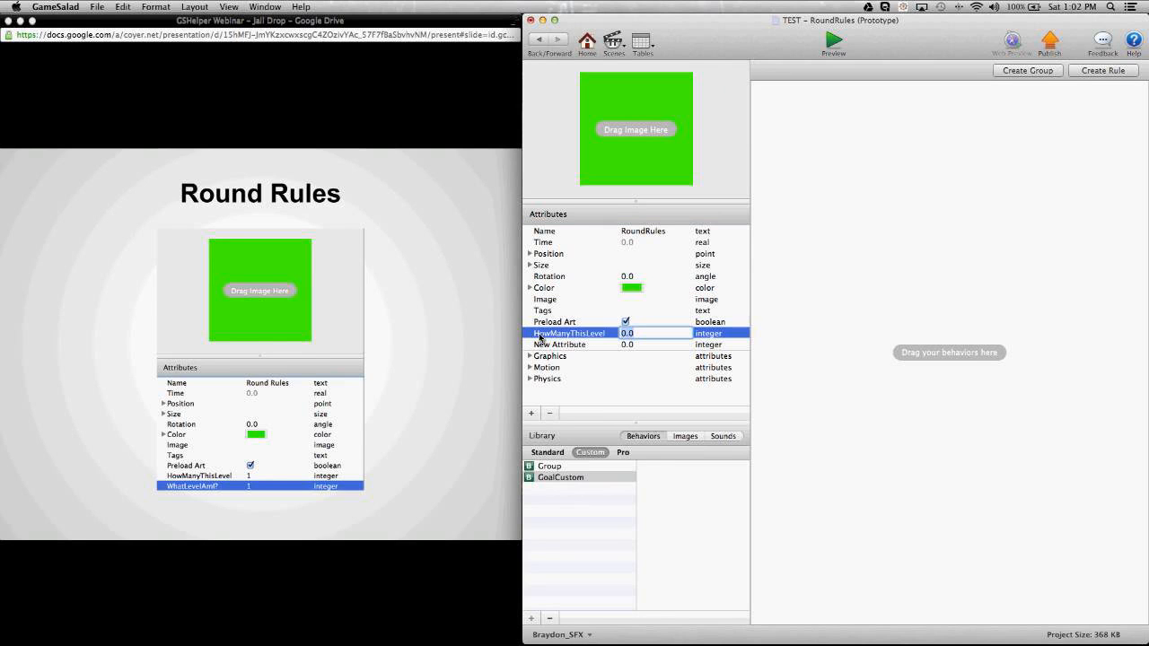
type("1")
Rename RoundRules' second new integer attribute as WhatLevelAmI? and set its value to 1
left_click(565, 346)
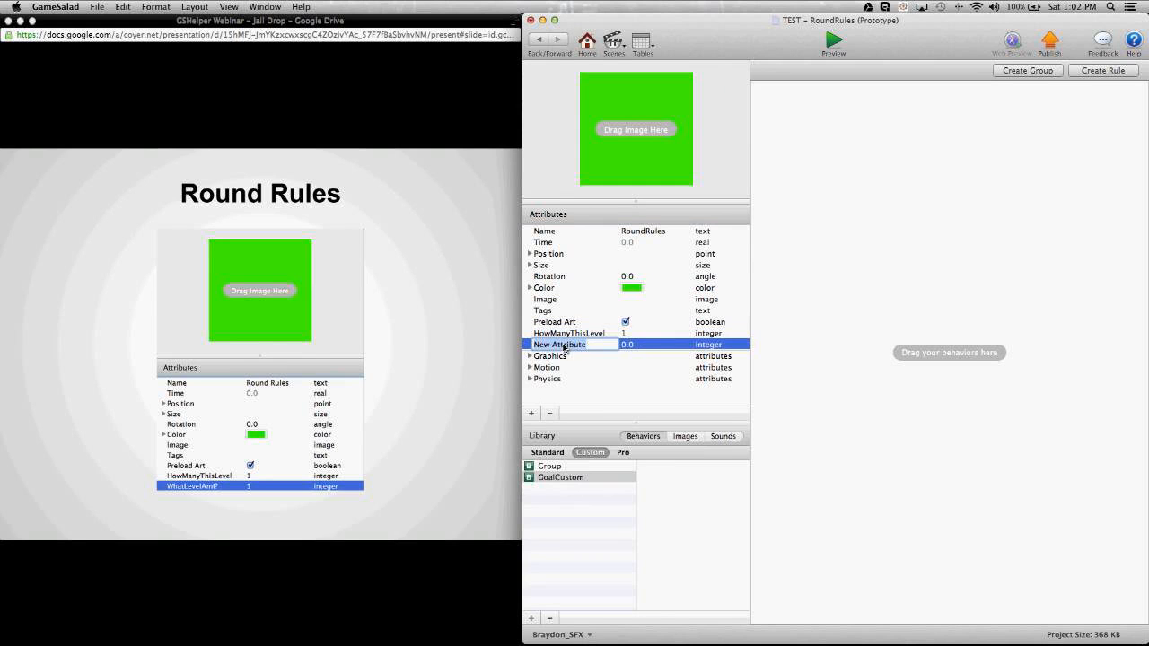
type("WhatLevelAmI?")
key("Tab")
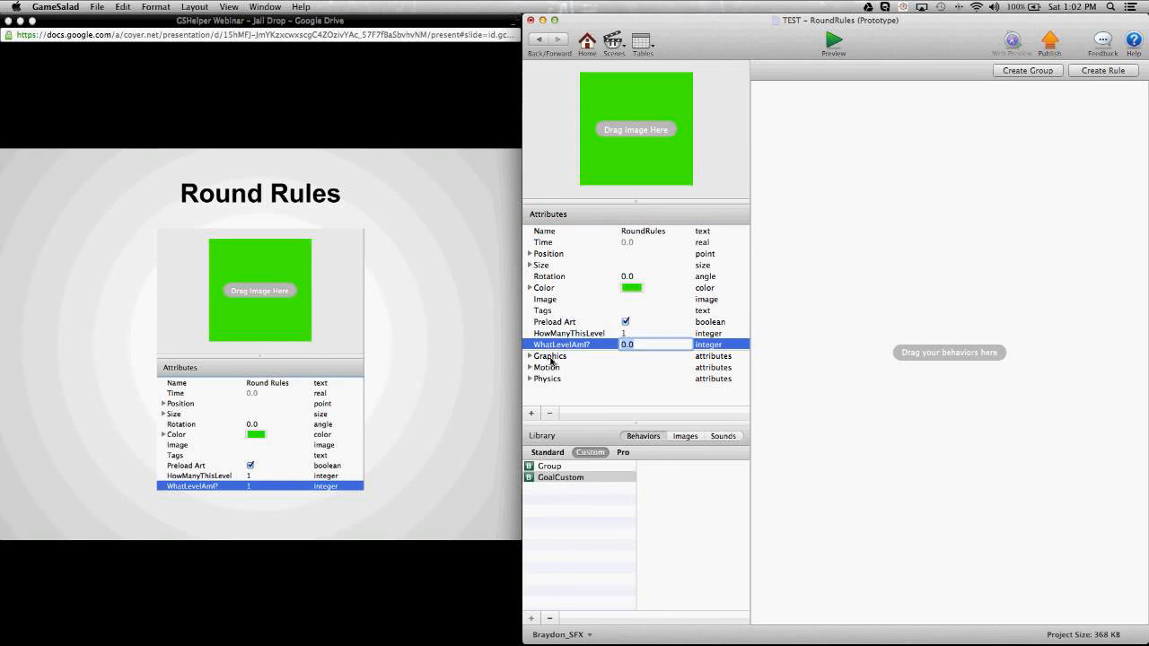
type("1")
key("Return")
Advance the slides to the Round Rules behaviors and add three Change Attribute behaviors to the RoundRules actor
left_click(339, 297)
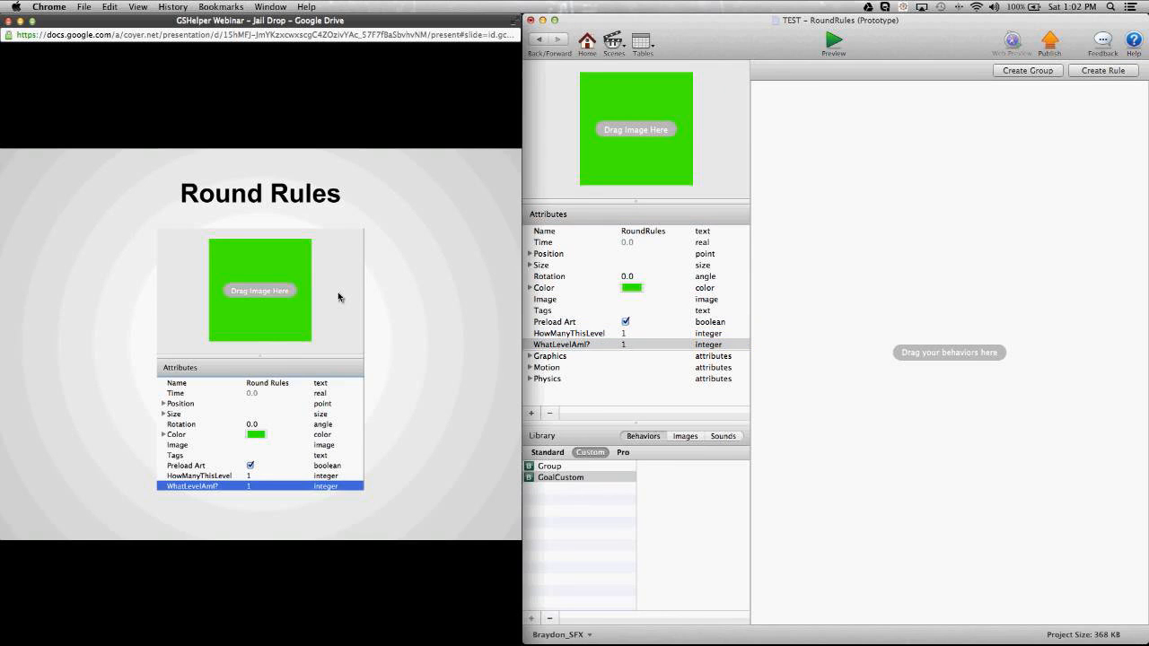
left_click(339, 298)
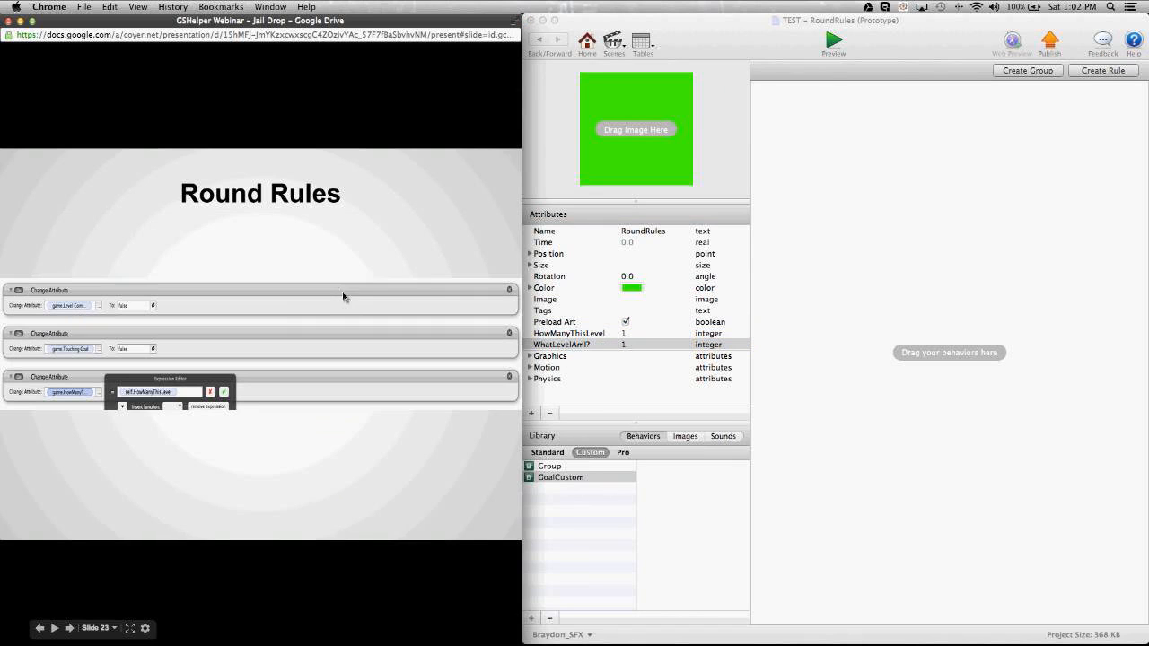
left_click(665, 272)
left_click(548, 452)
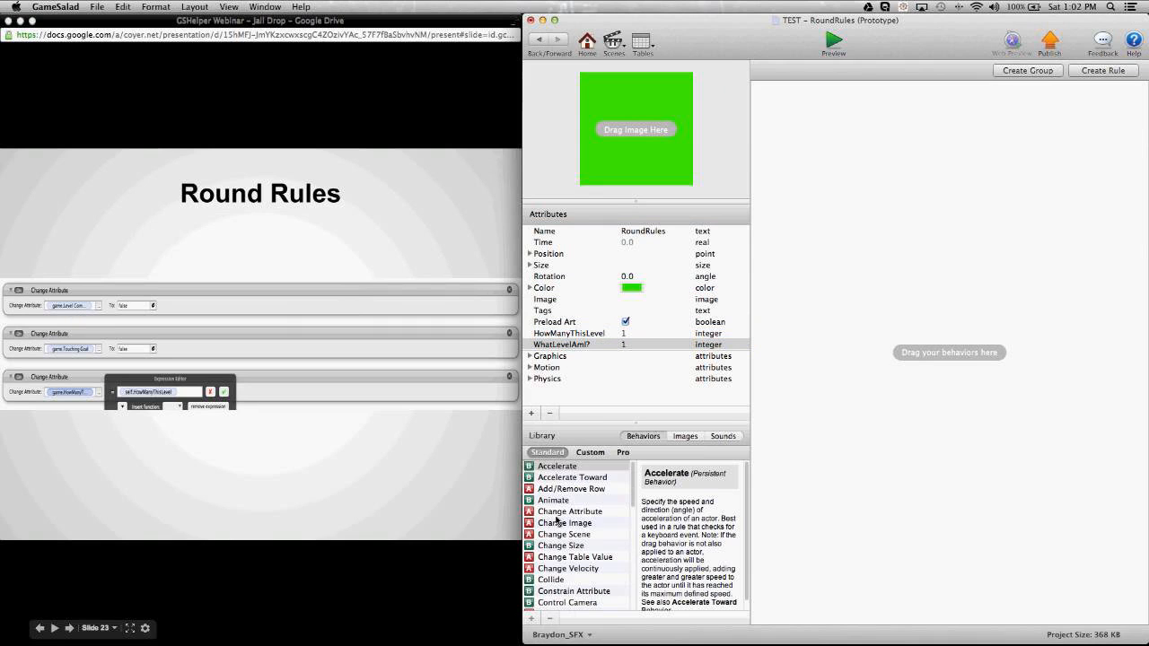
left_click_drag(565, 512, 853, 377)
left_click_drag(619, 514, 917, 409)
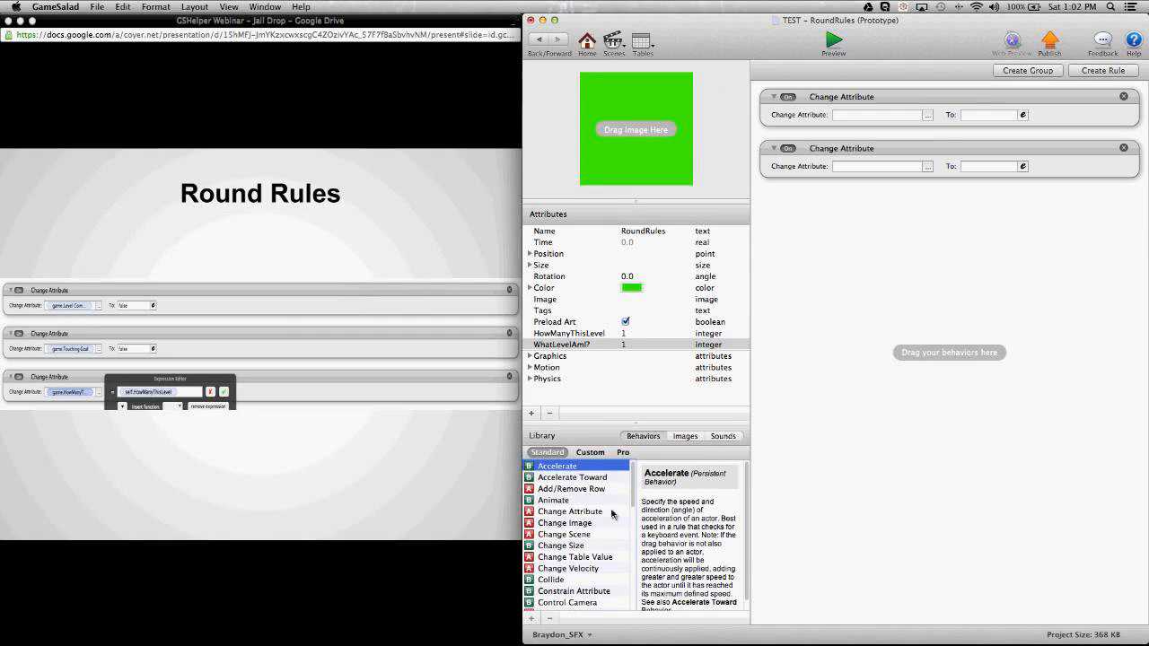
left_click_drag(612, 512, 877, 375)
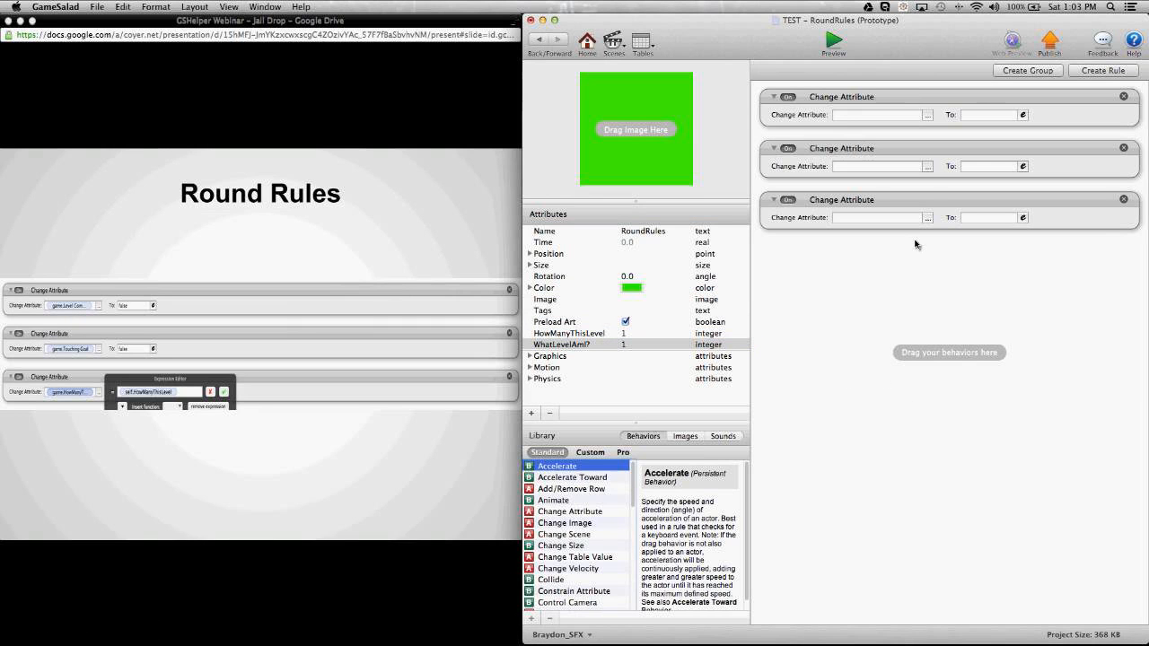
Open the list of game attributes for the target of RoundRules' first Change Attribute behavior
left_click(929, 116)
left_click_drag(943, 118, 903, 160)
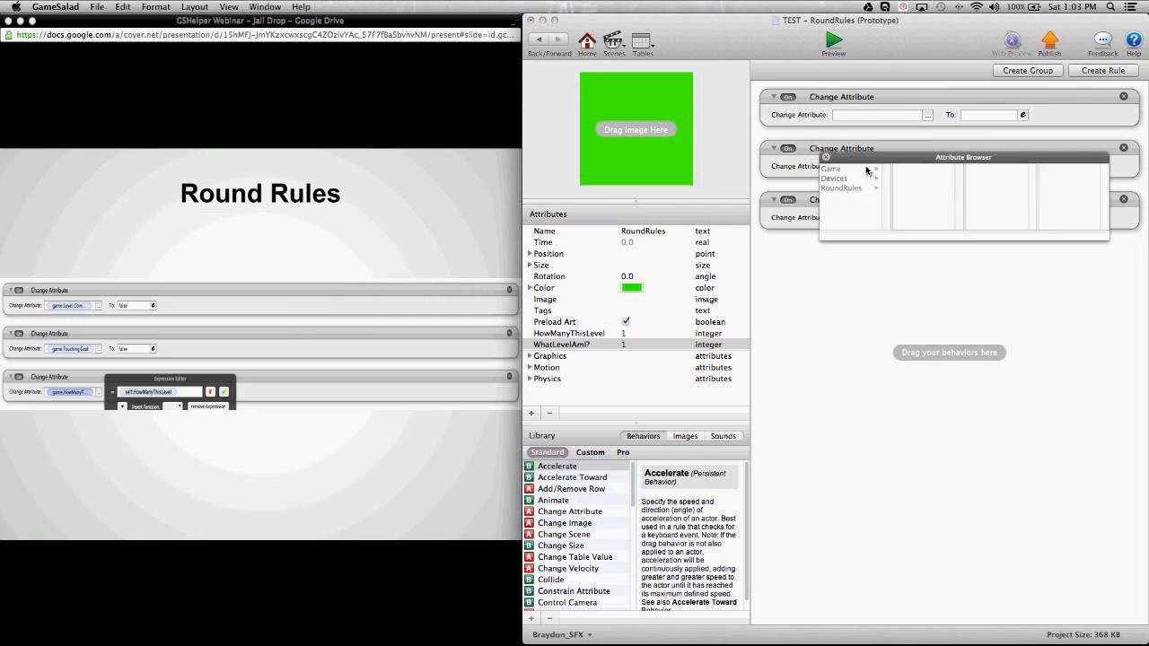
left_click(841, 171)
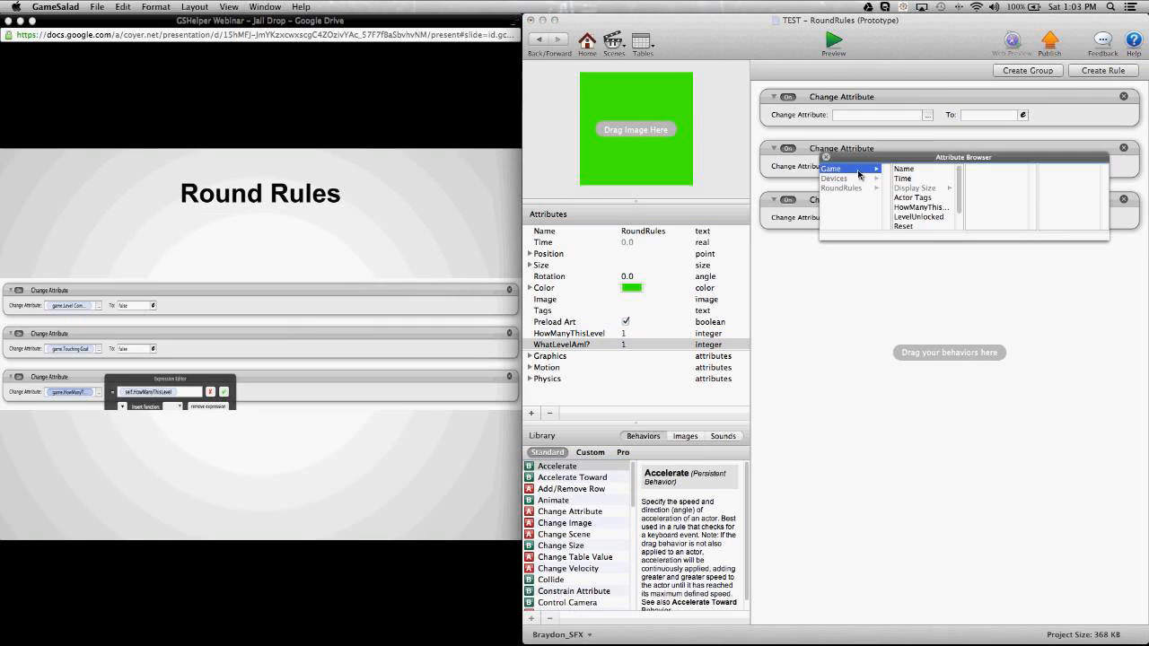
Set the first Change Attribute behavior to change game.LevelComplete to false
scroll(930, 220, "down", 2)
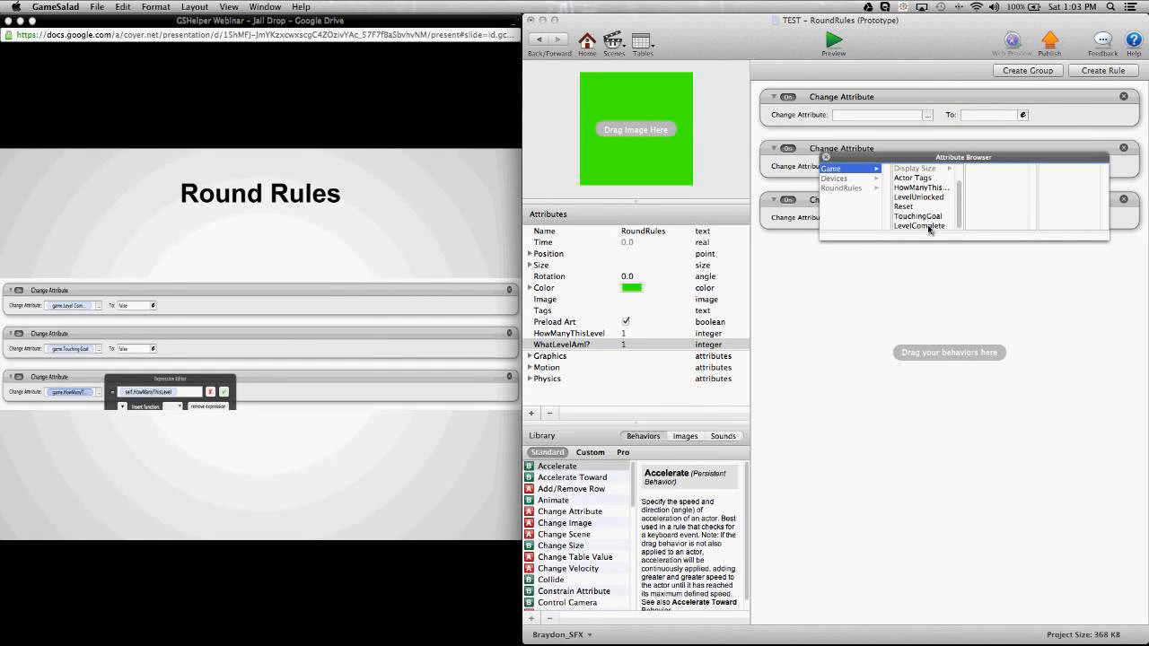
double_click(931, 228)
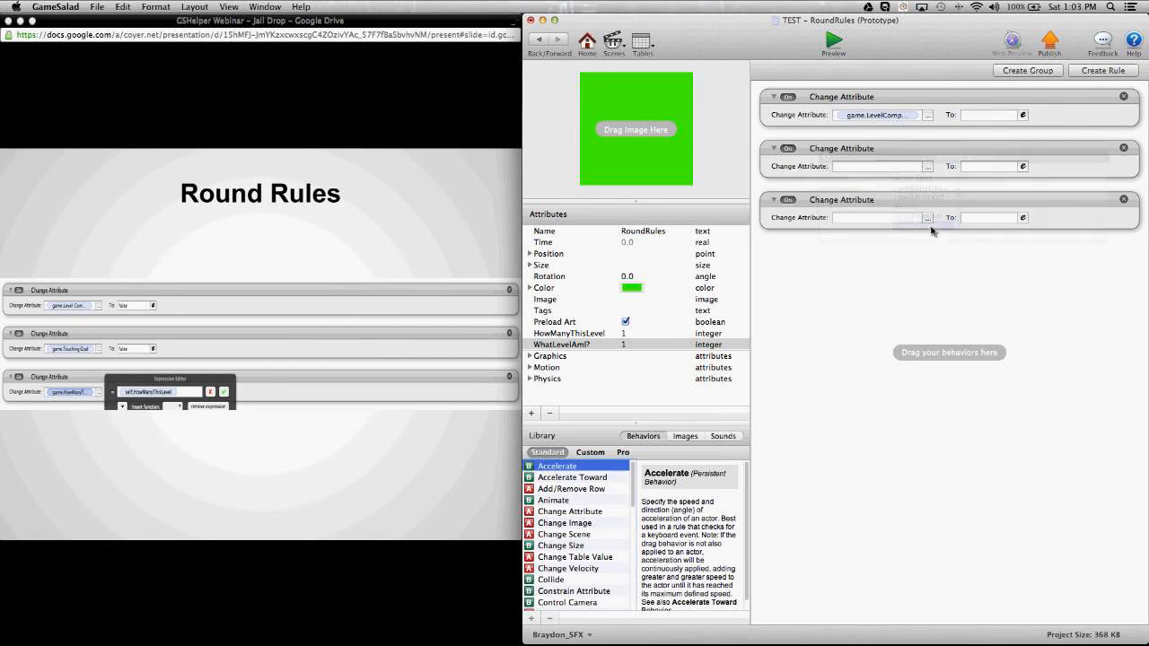
left_click(1002, 115)
type("false")
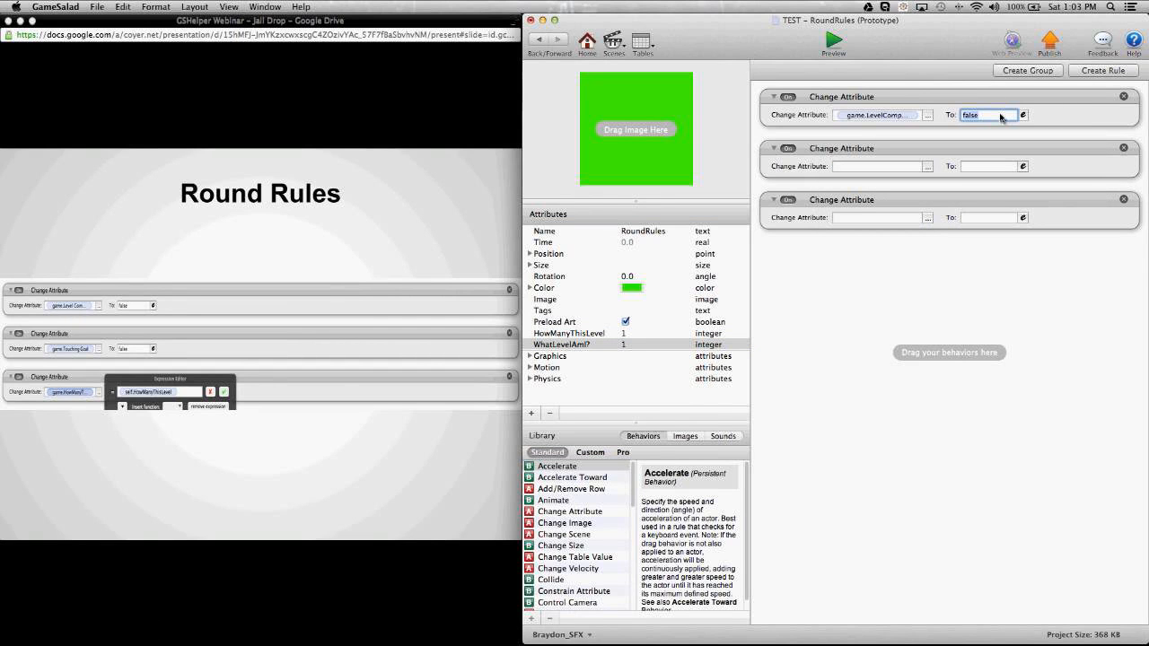
left_click(980, 281)
Set the second Change Attribute behavior to change game.TouchingGoal to false
left_click(932, 217)
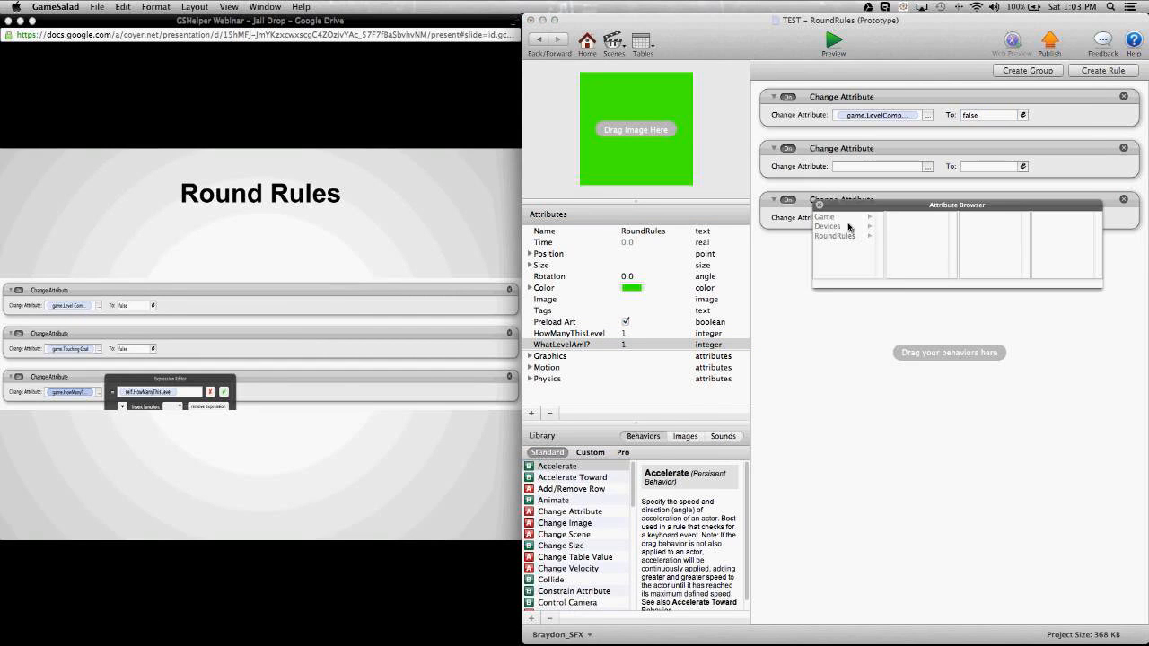
left_click(844, 217)
scroll(884, 250, "down", 2)
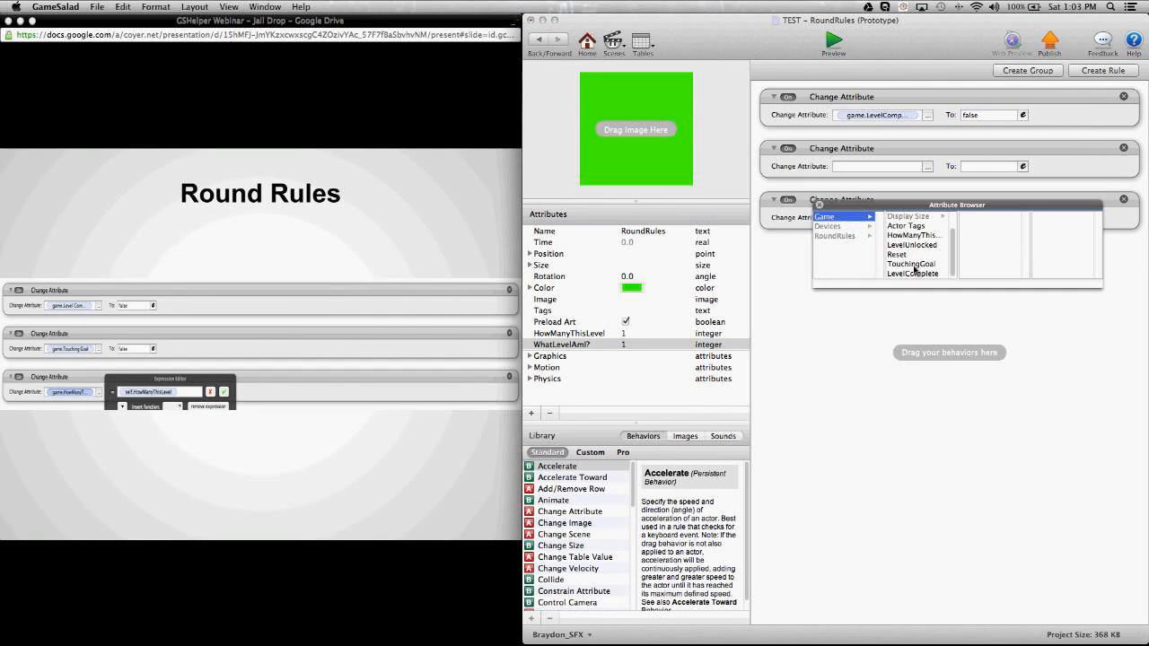
left_click(913, 265)
left_click(976, 169)
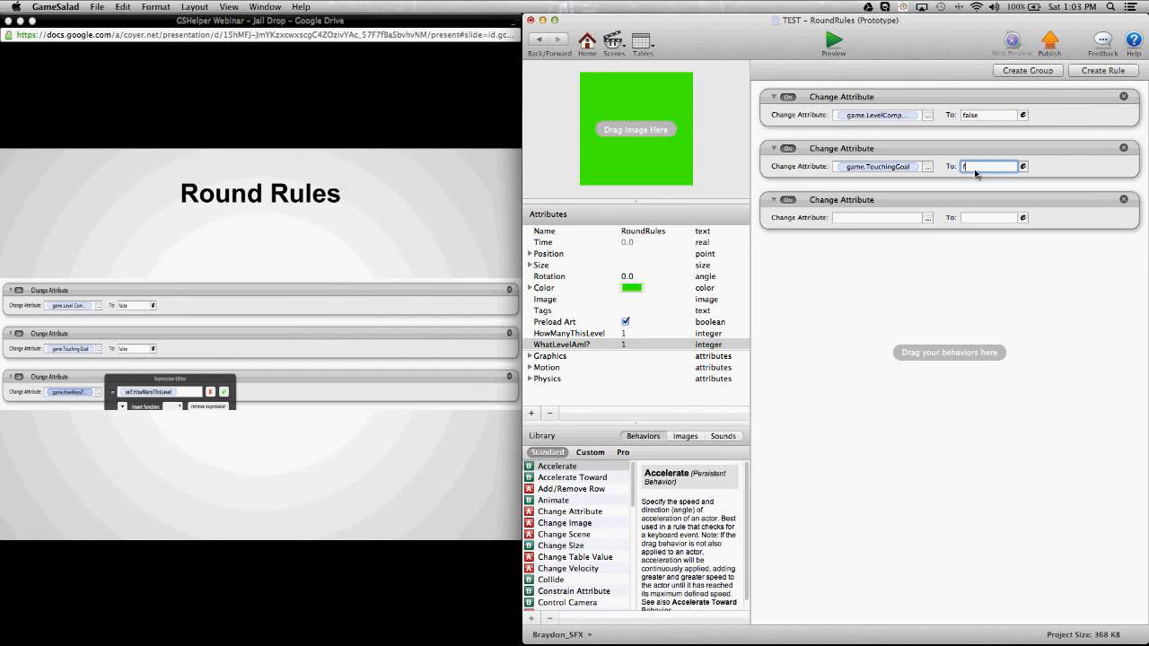
left_click(924, 362)
Set the third Change Attribute behavior to change game.HowManyThisLevel? to the expression self.HowManyThisLevel
left_click(927, 217)
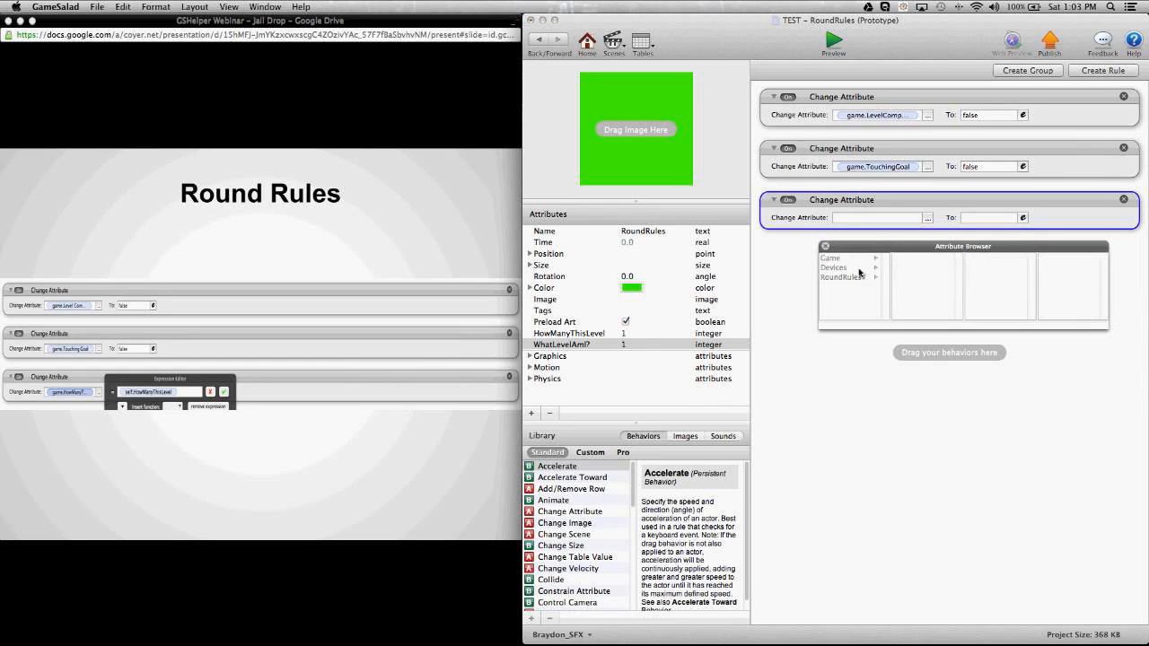
left_click(853, 258)
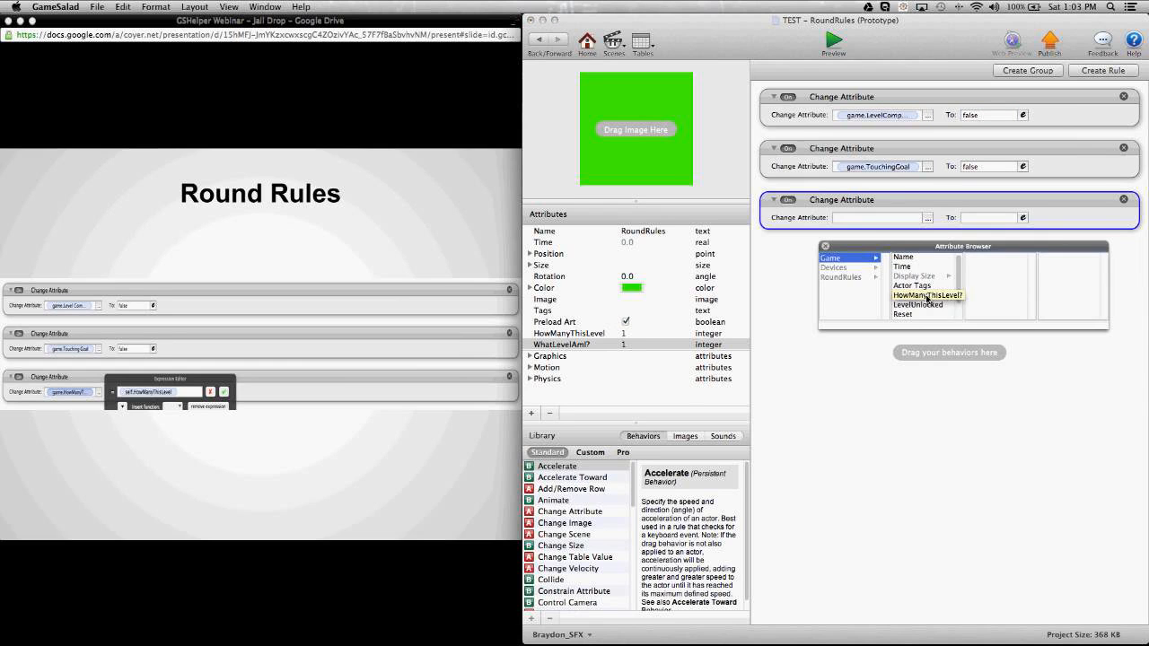
double_click(927, 296)
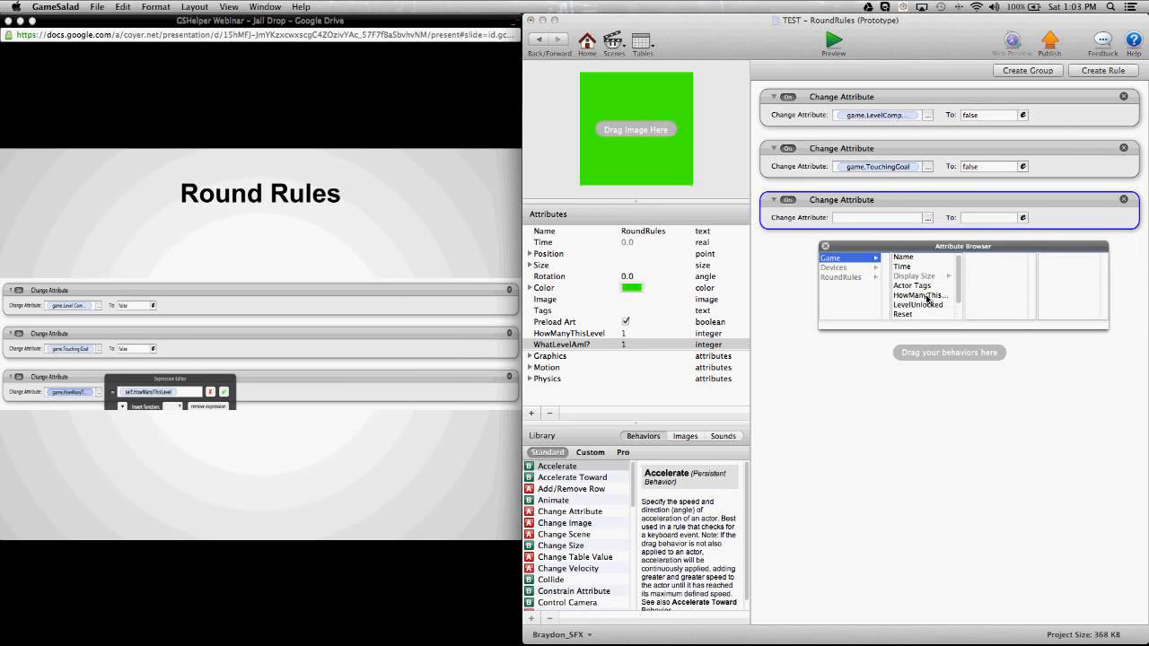
left_click(1023, 219)
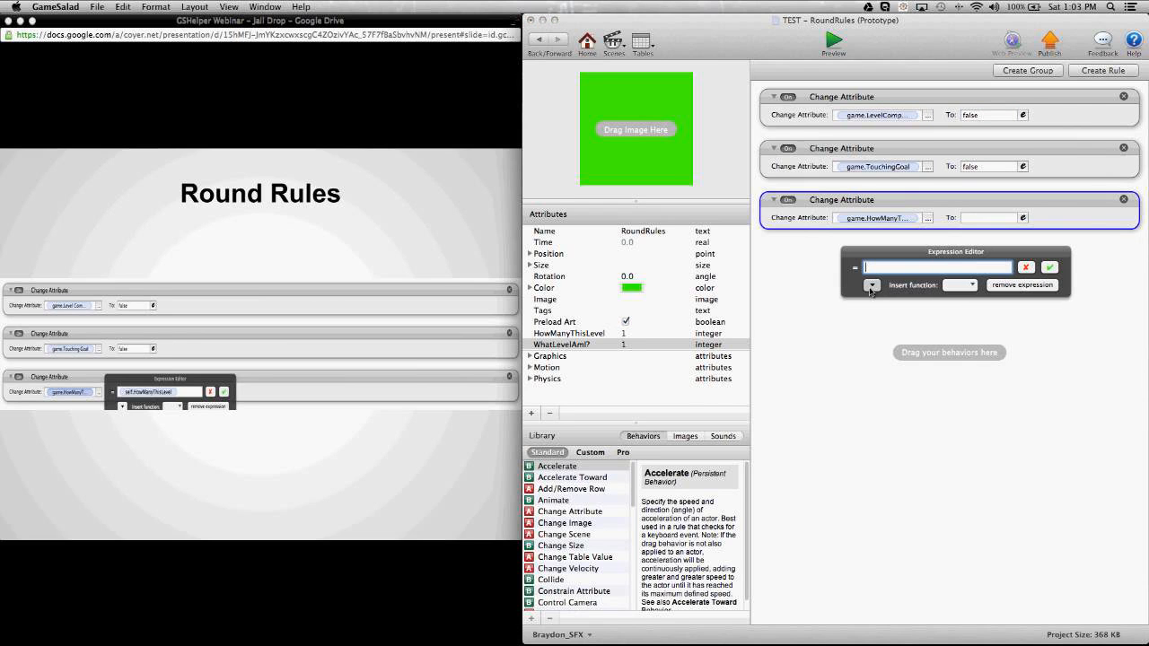
left_click(871, 285)
left_click(871, 323)
scroll(987, 332, "down", 5)
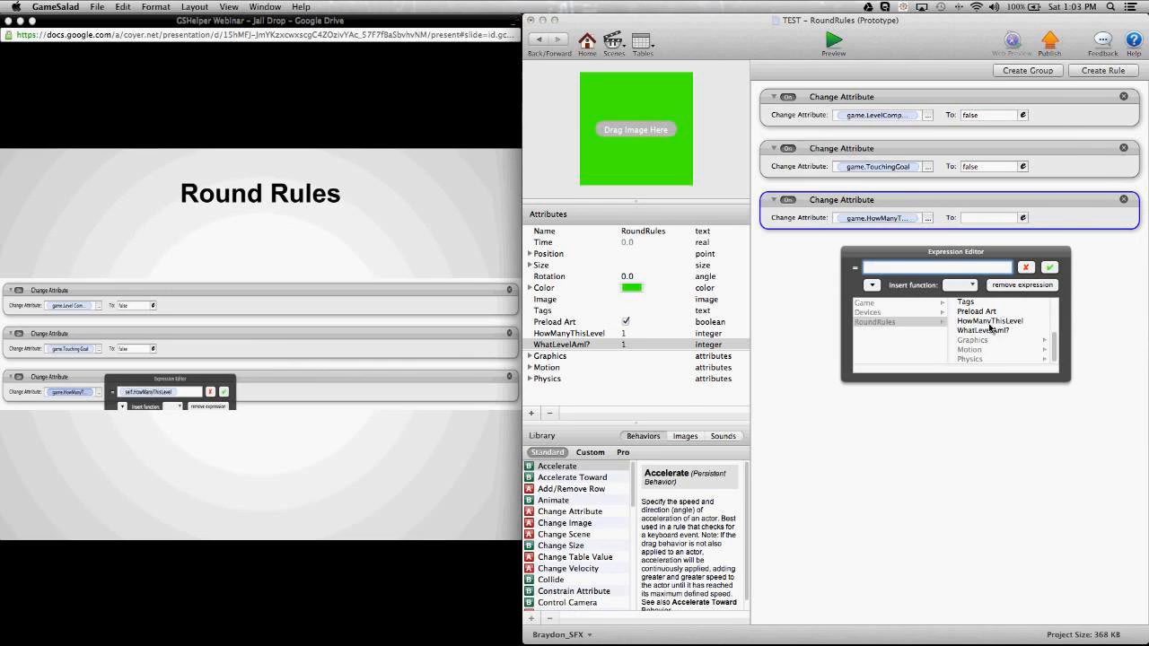
left_click(989, 322)
left_click(1048, 269)
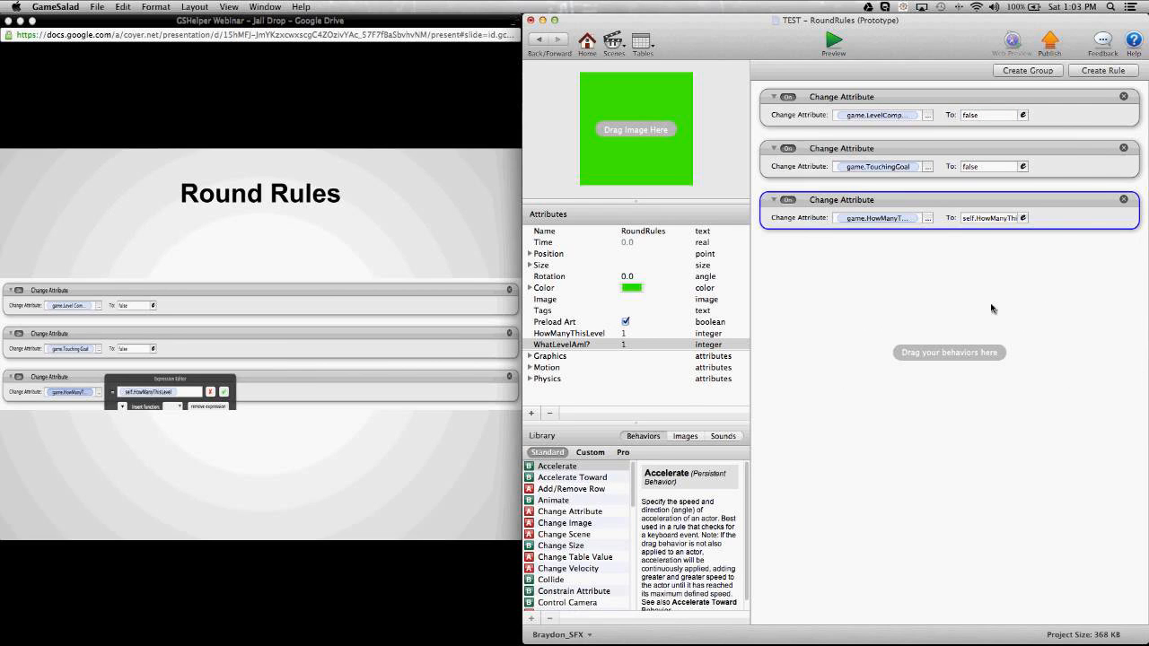
left_click(992, 308)
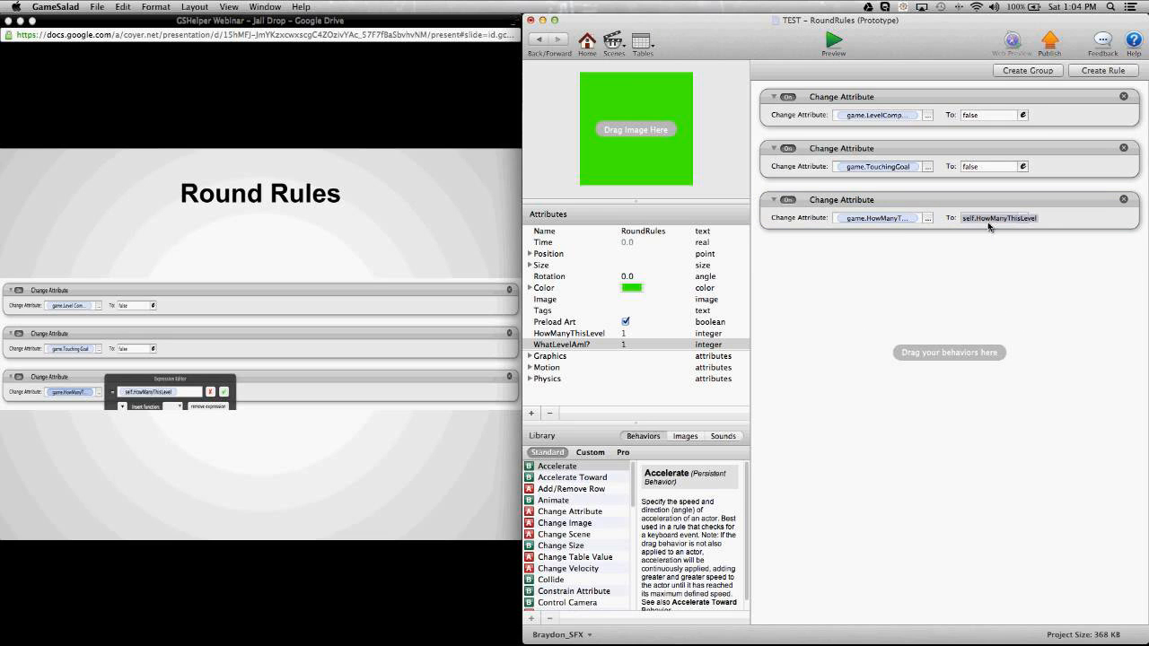
Check the actor's HowManyThisLevel attribute, then switch to Chrome for the next Round Rules slide and return to GameSalad
left_click(625, 334)
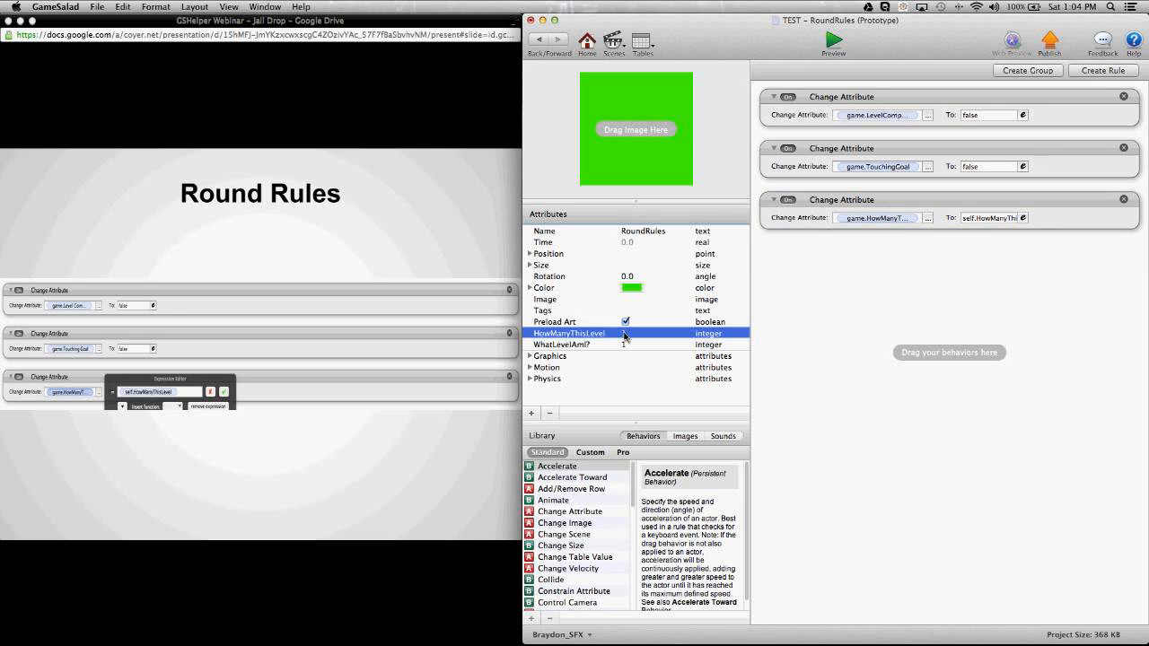
left_click(815, 335)
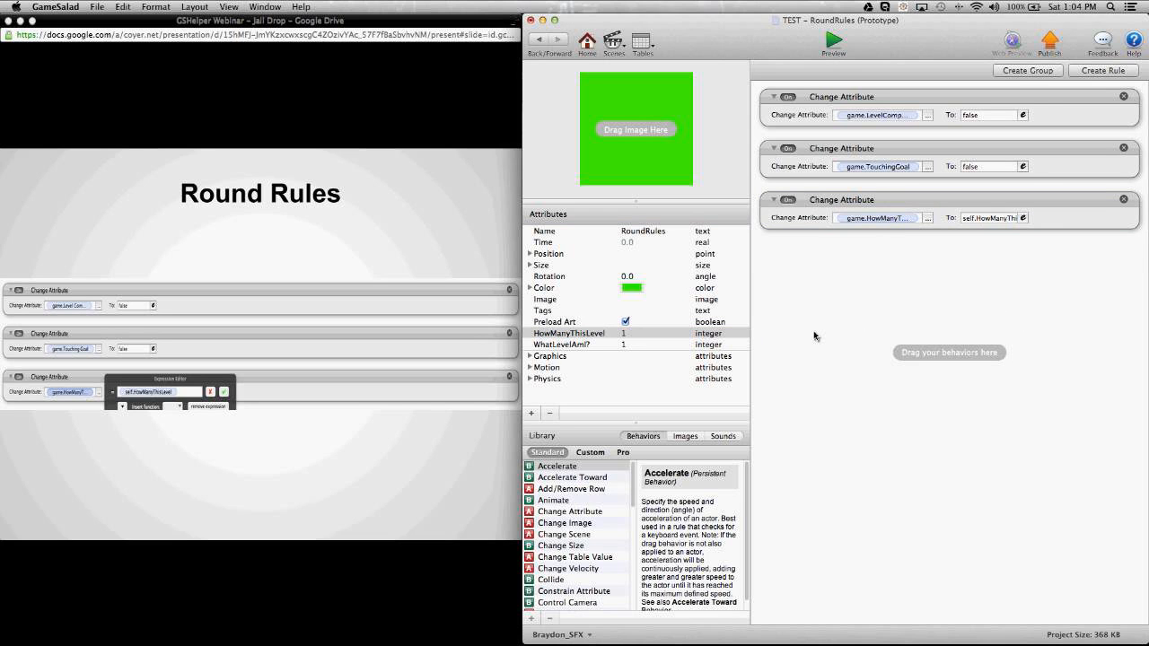
left_click(448, 345)
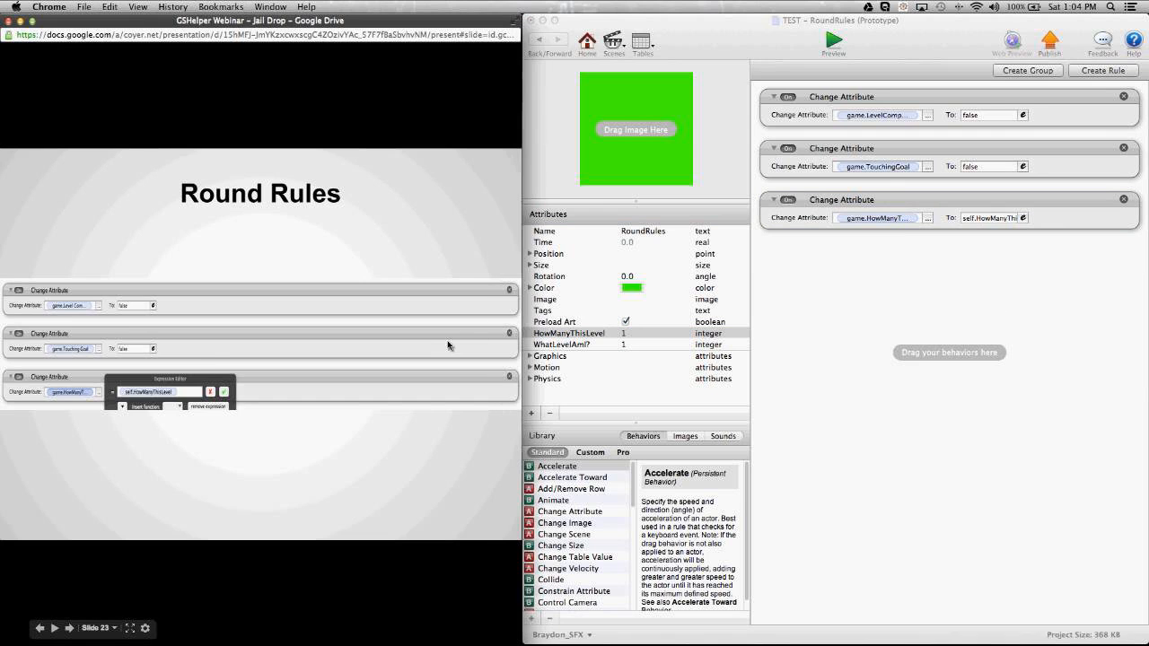
left_click(754, 319)
Create a rule in the RoundRules actor with the attribute condition game.Reset is true
left_click(1104, 70)
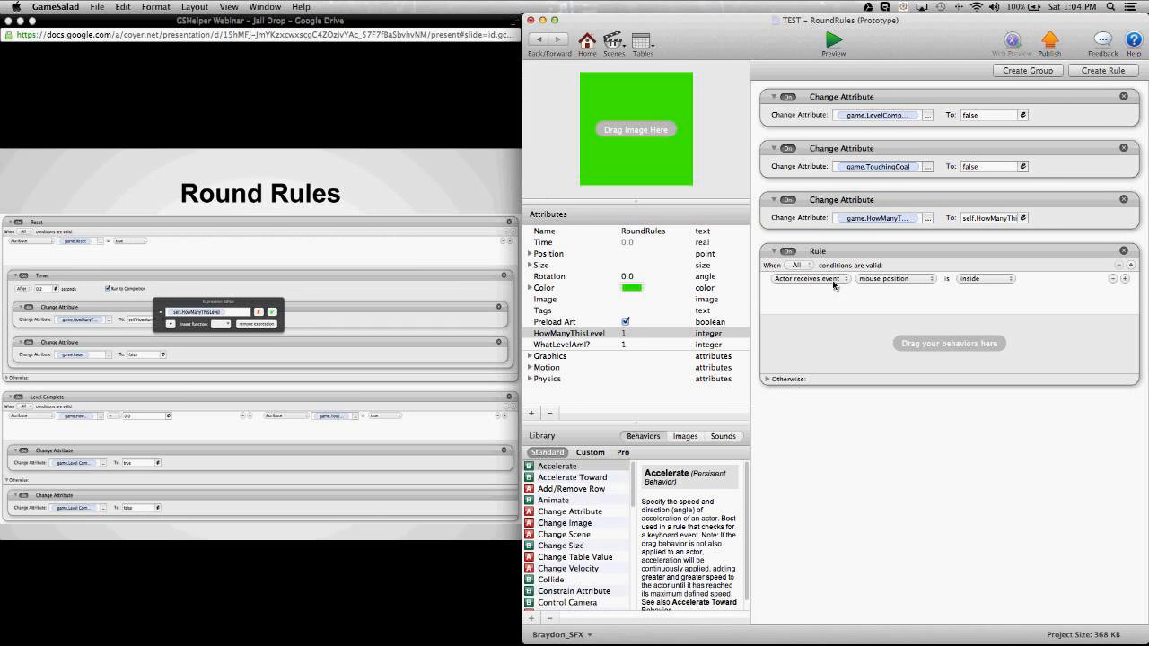
left_click(798, 279)
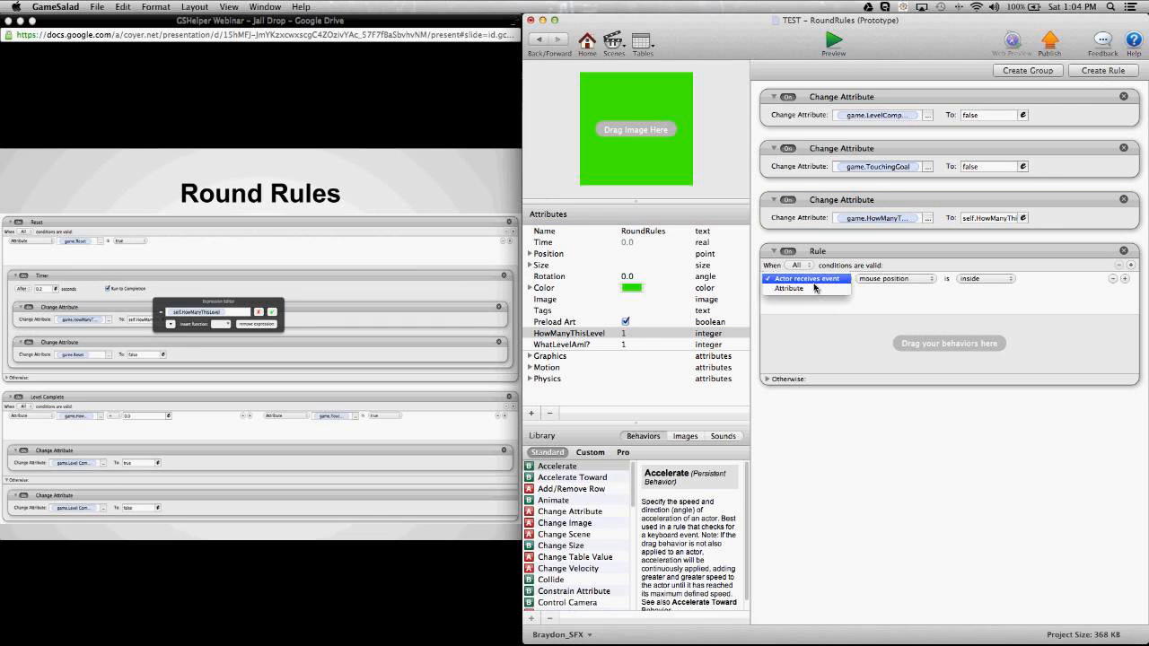
left_click(790, 288)
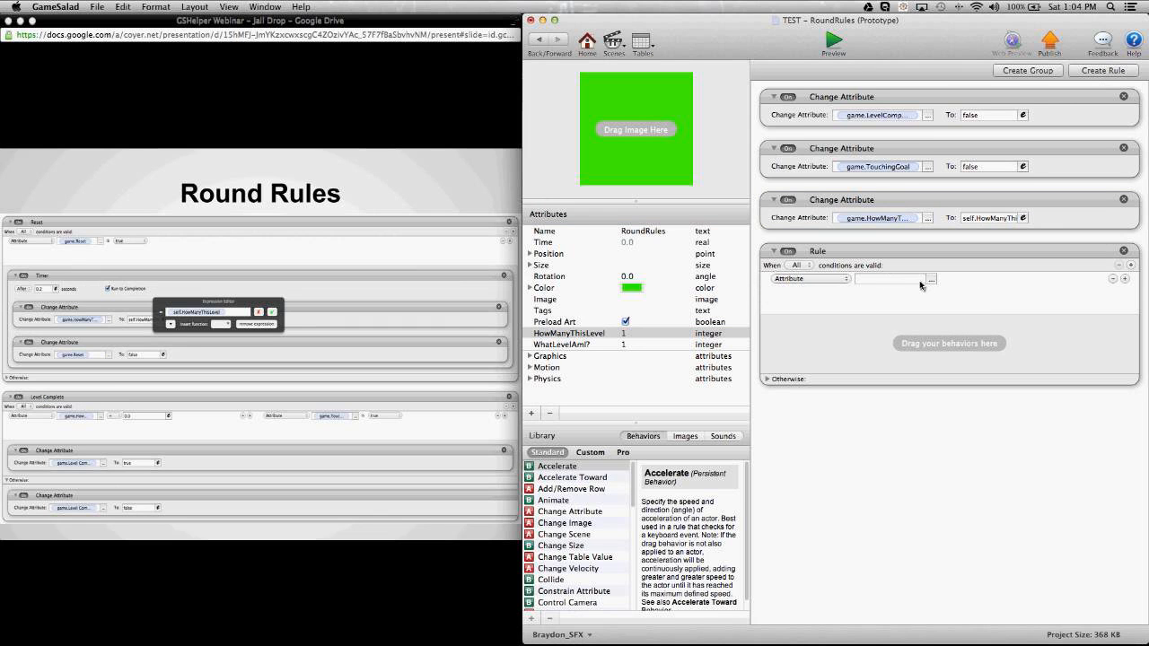
left_click(931, 278)
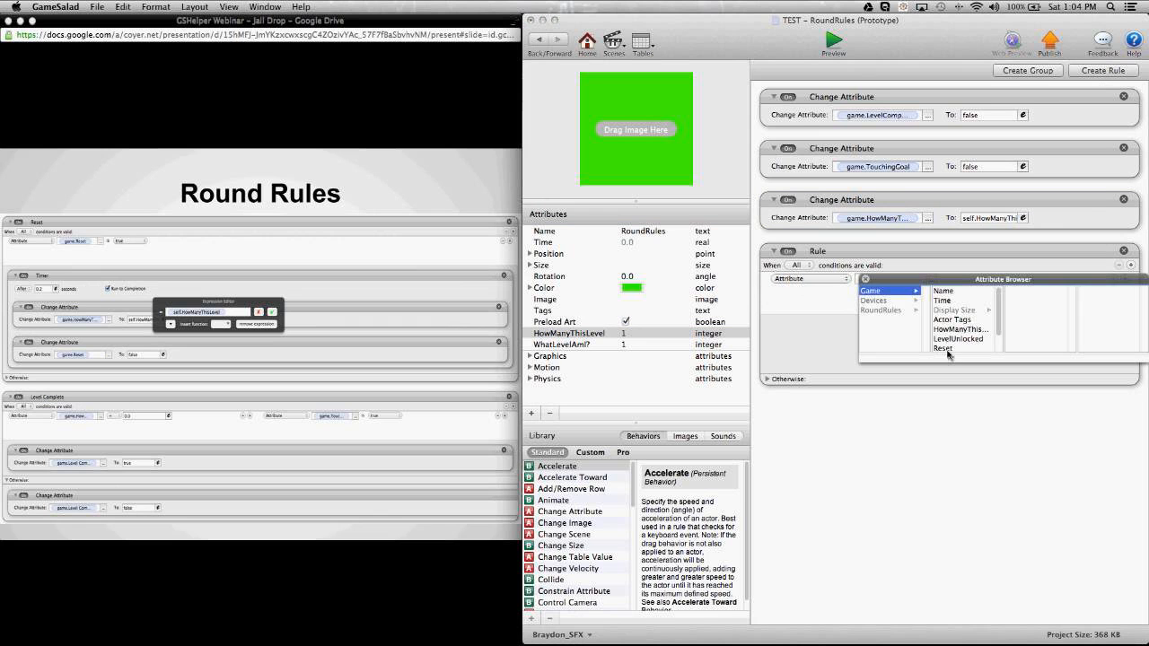
double_click(947, 353)
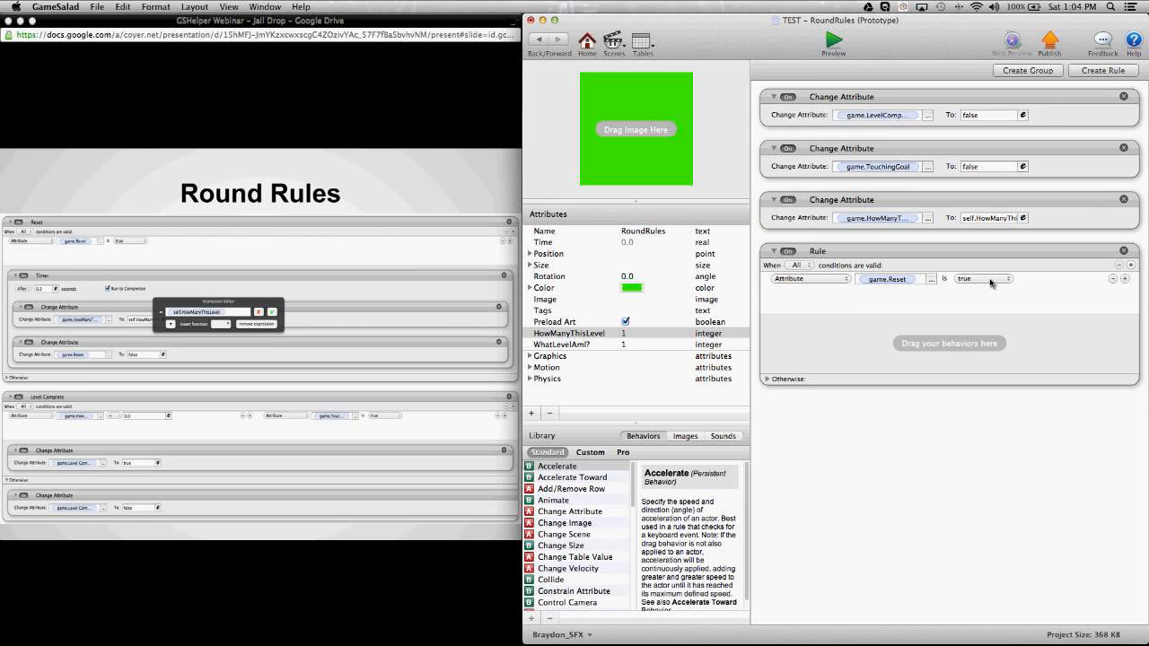
Add a Timer behavior inside the game.Reset rule
left_click(617, 500)
left_click_drag(631, 487, 630, 587)
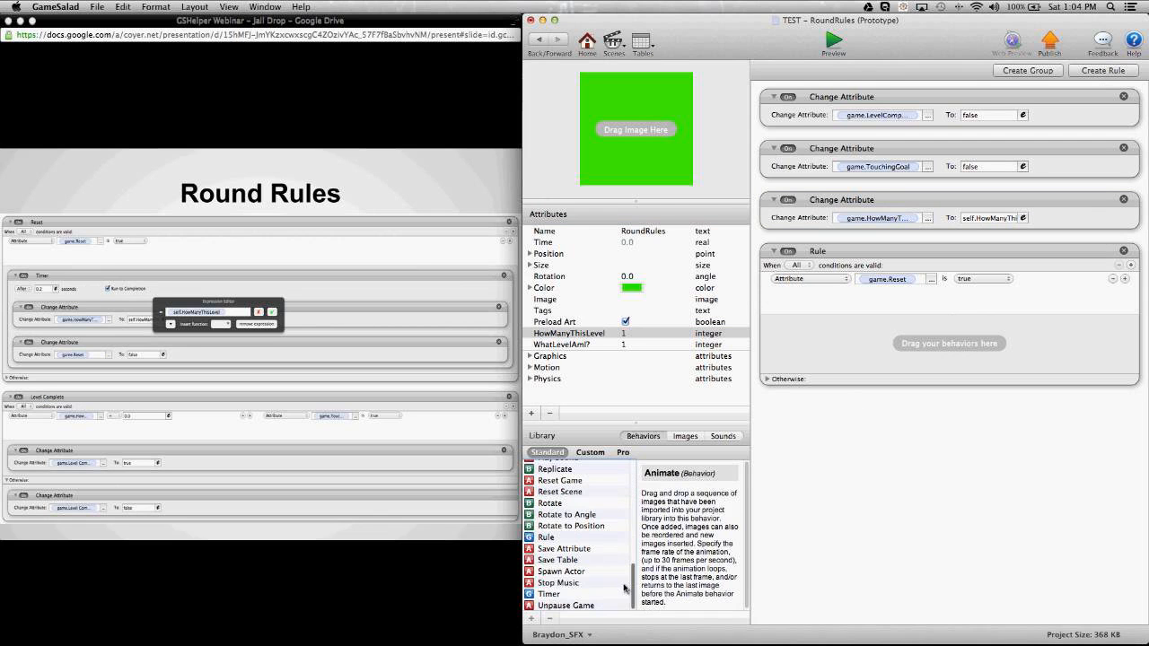
left_click(549, 594)
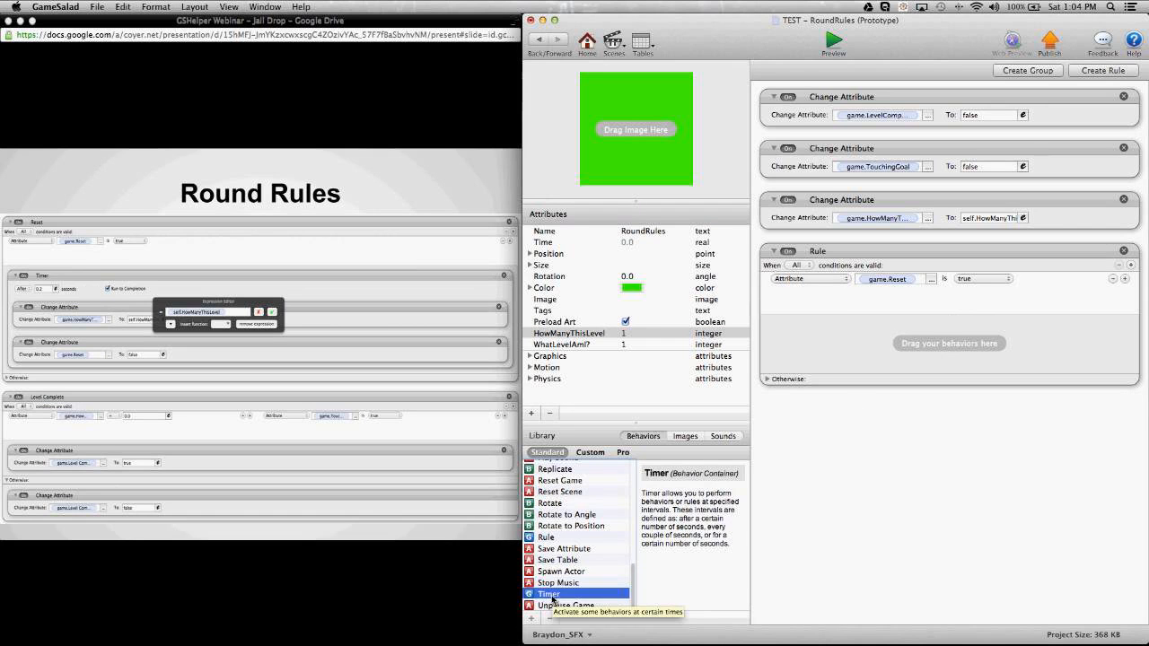
left_click_drag(548, 594, 866, 349)
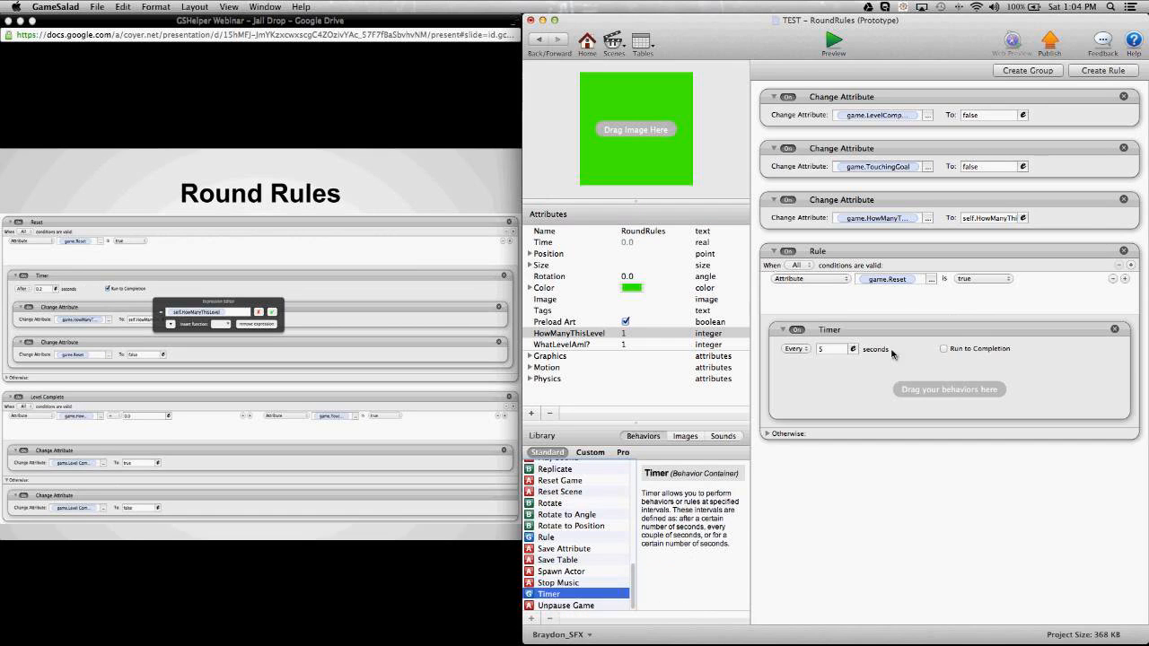
Configure the Timer to fire After 0.2 seconds with Run to Completion enabled
left_click(806, 352)
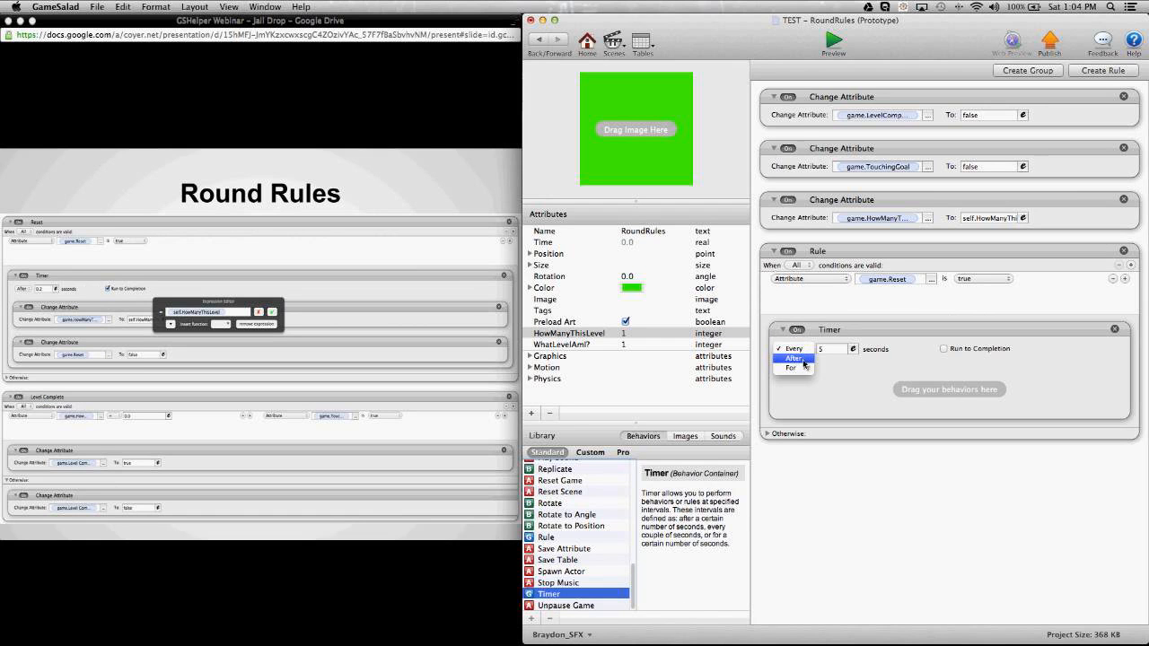
left_click(807, 363)
left_click(825, 352)
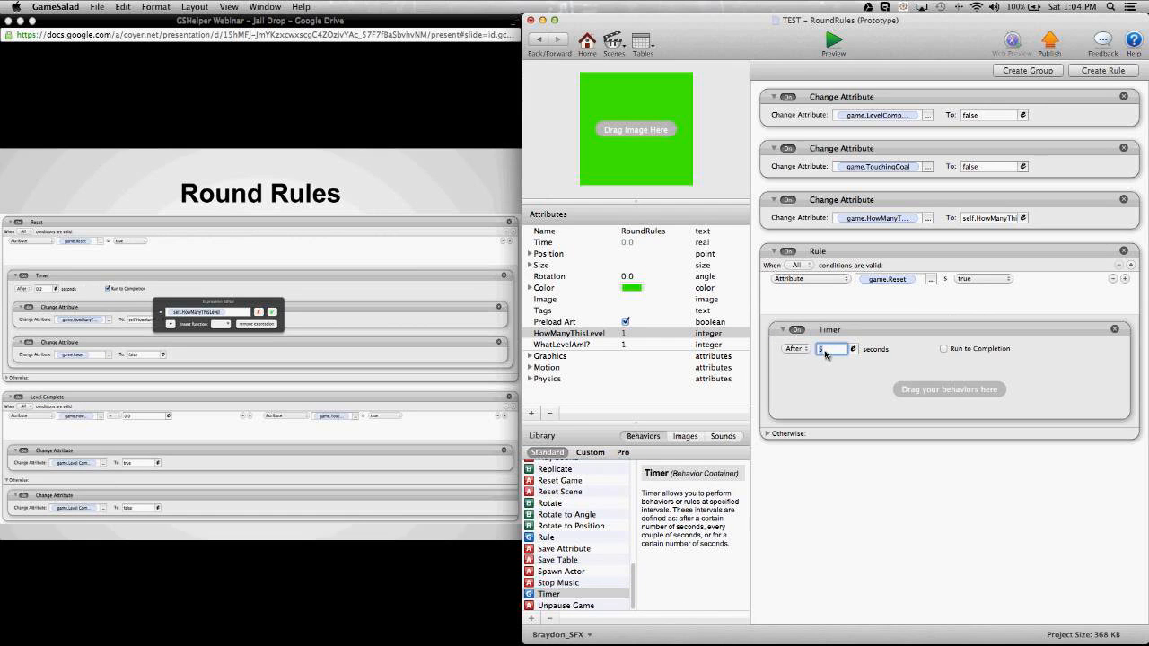
type("0.2")
left_click(920, 481)
left_click(943, 350)
Add two Change Attribute behaviors inside the Timer
scroll(597, 532, "up", 15)
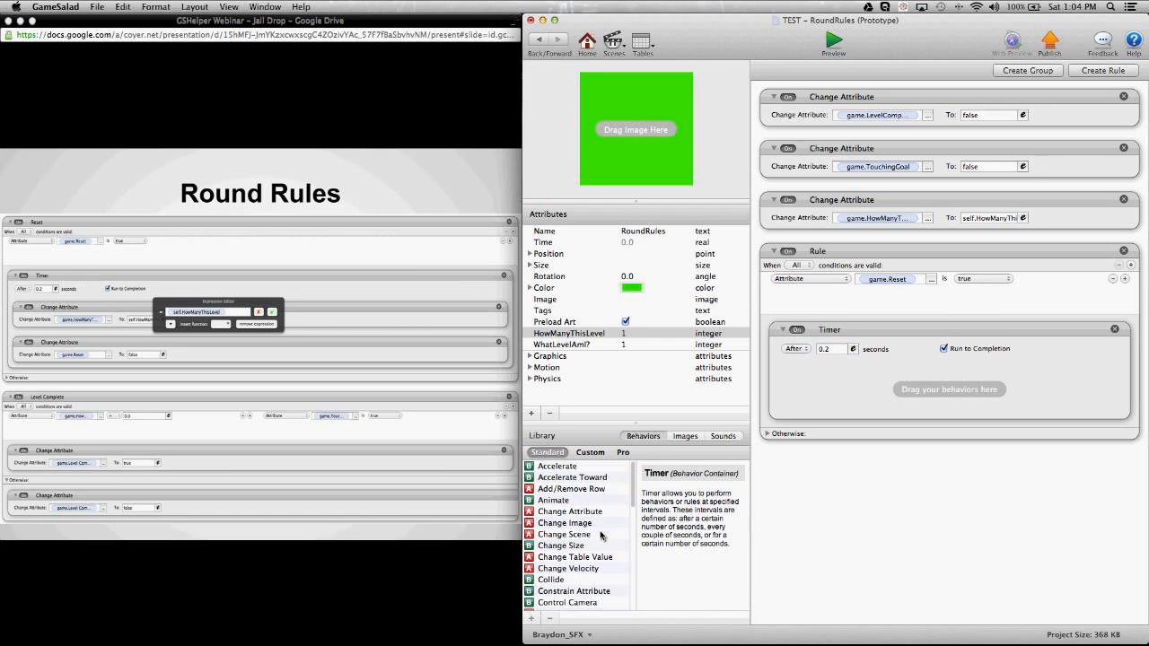
left_click(567, 512)
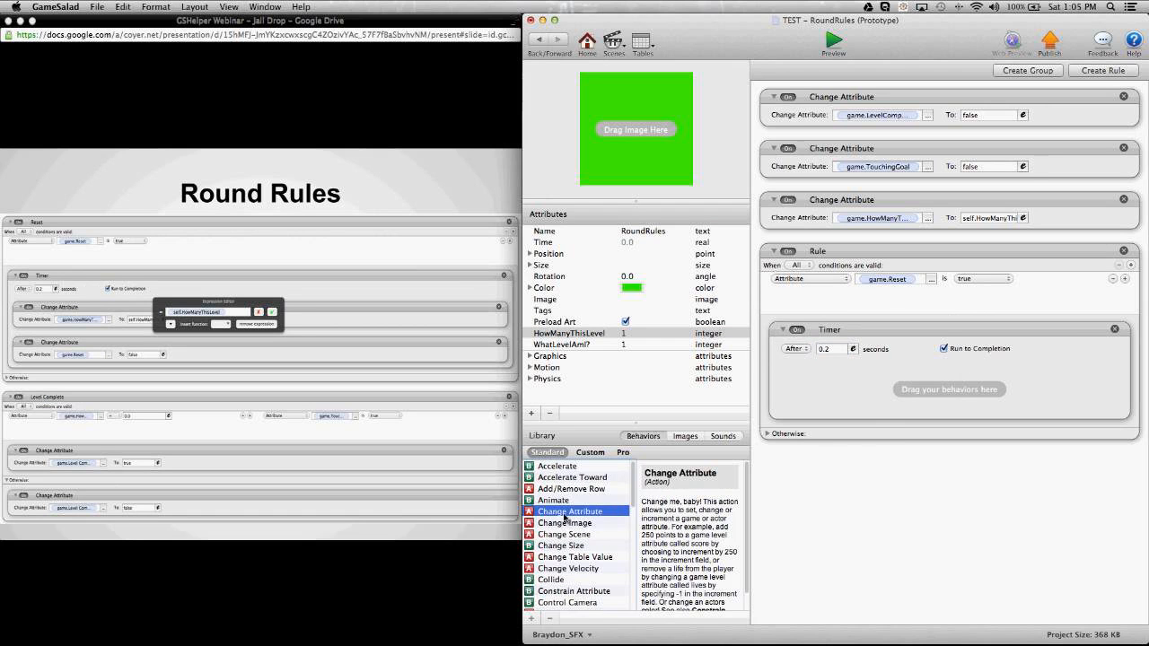
left_click_drag(565, 519, 844, 387)
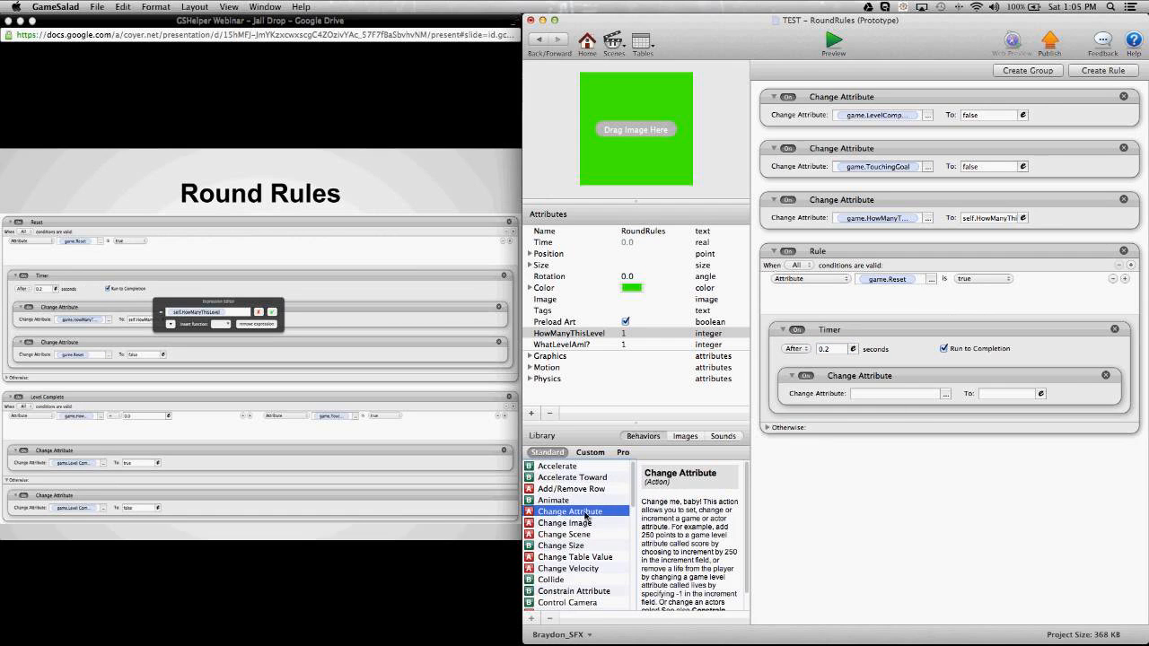
left_click_drag(586, 517, 945, 398)
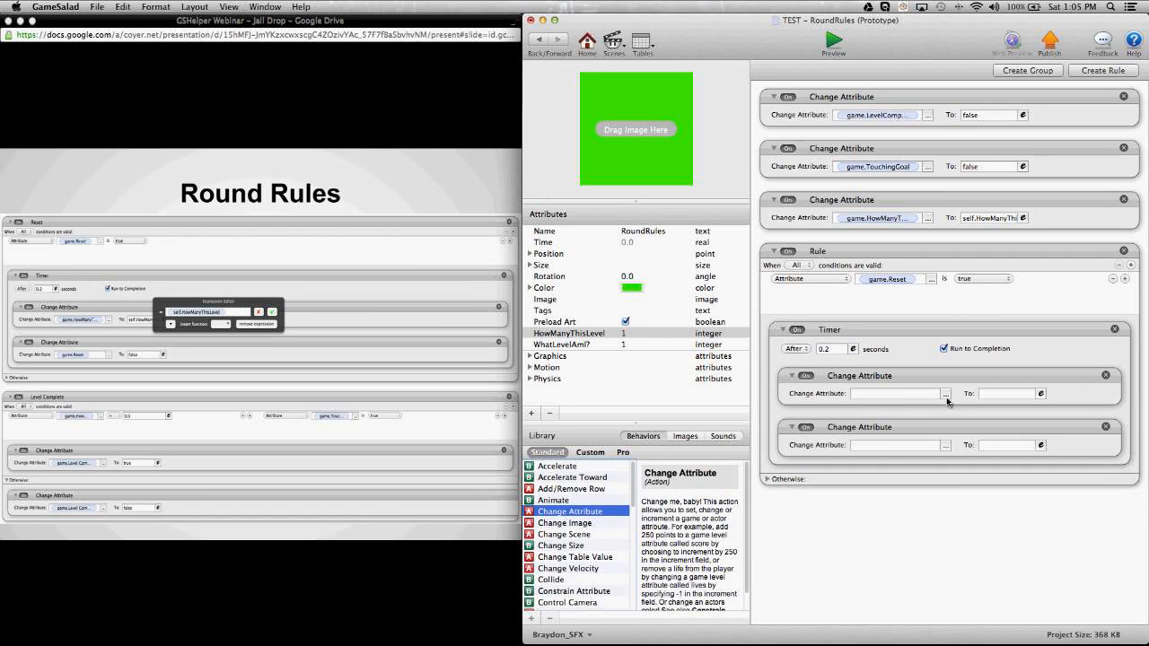
Set the Timer's first Change Attribute to change the game's HowManyThis… attribute to self.HowManyThisLevel
left_click(945, 395)
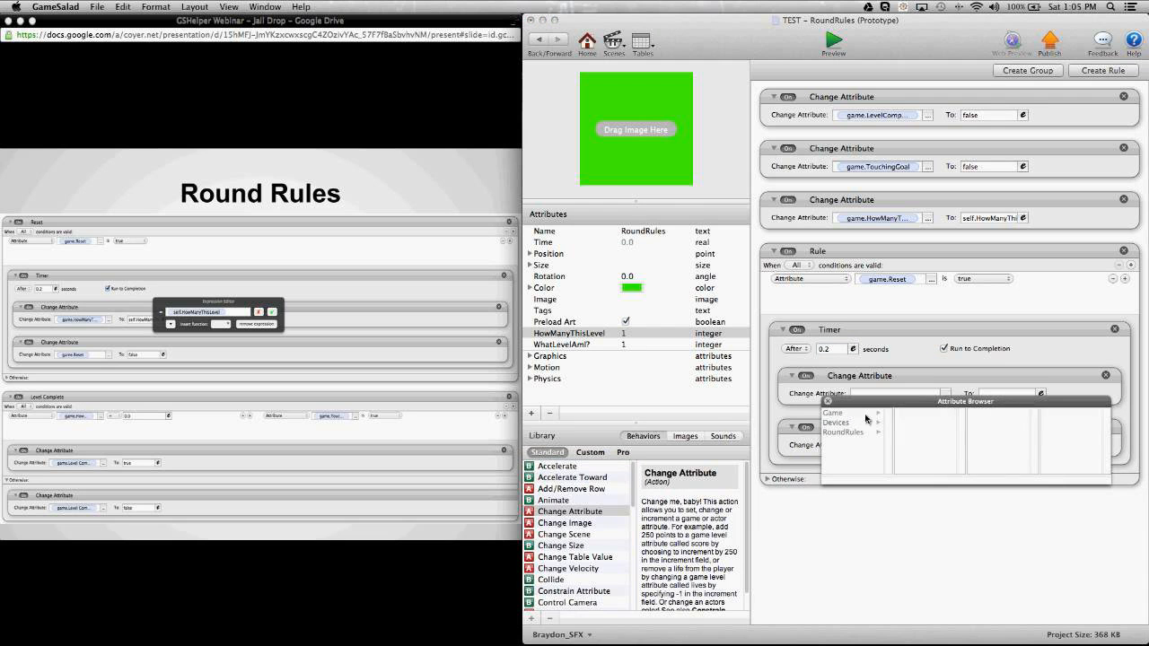
left_click(863, 413)
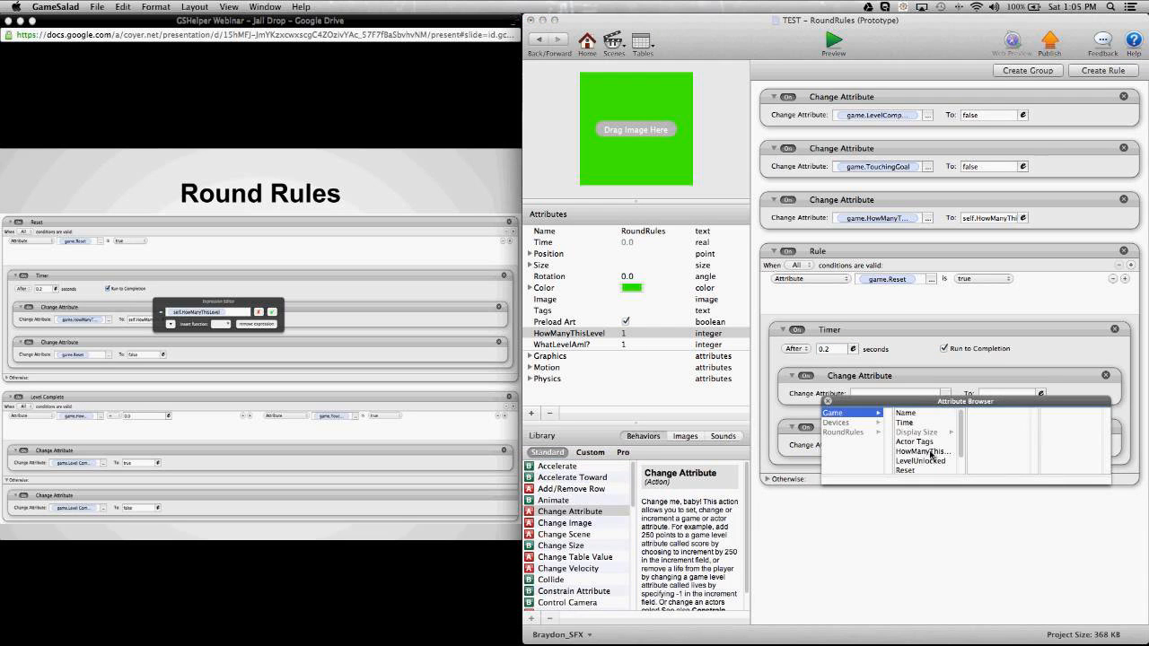
left_click(925, 452)
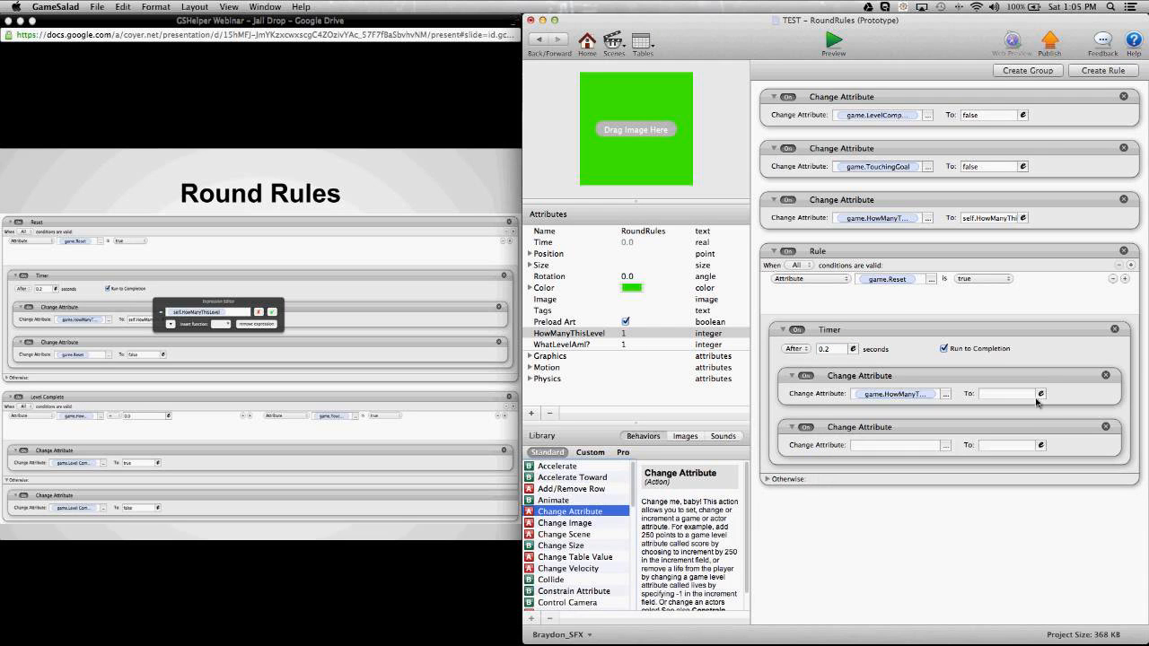
left_click(1041, 395)
left_click_drag(991, 380, 908, 430)
left_click(867, 461)
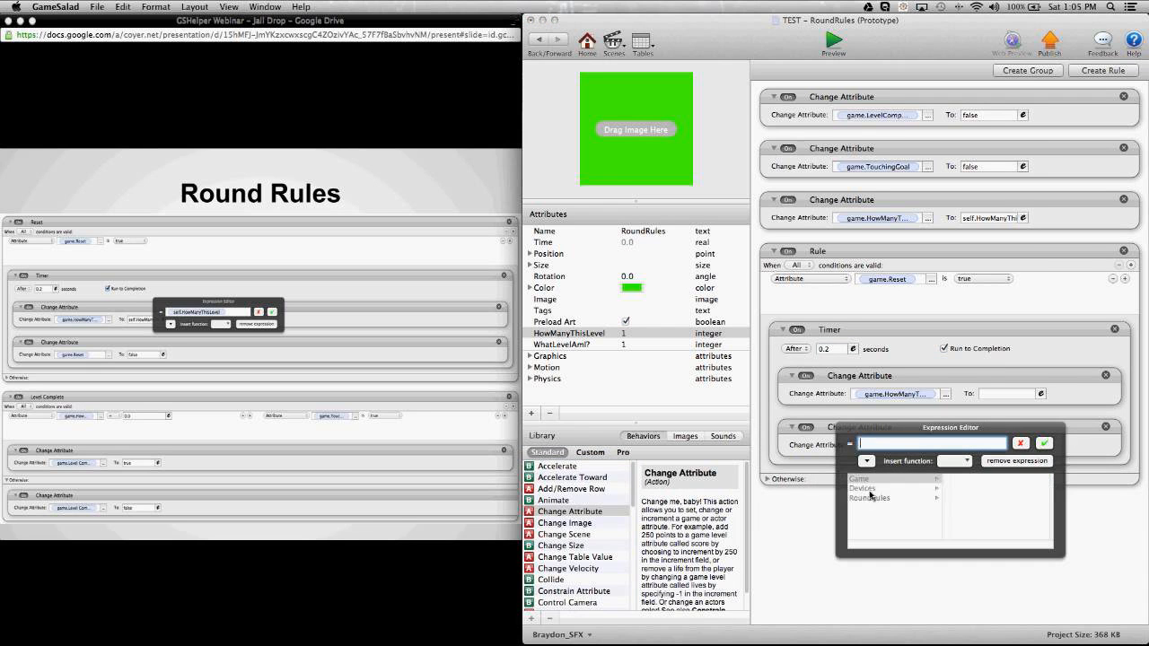
left_click(870, 497)
scroll(995, 504, "down", 3)
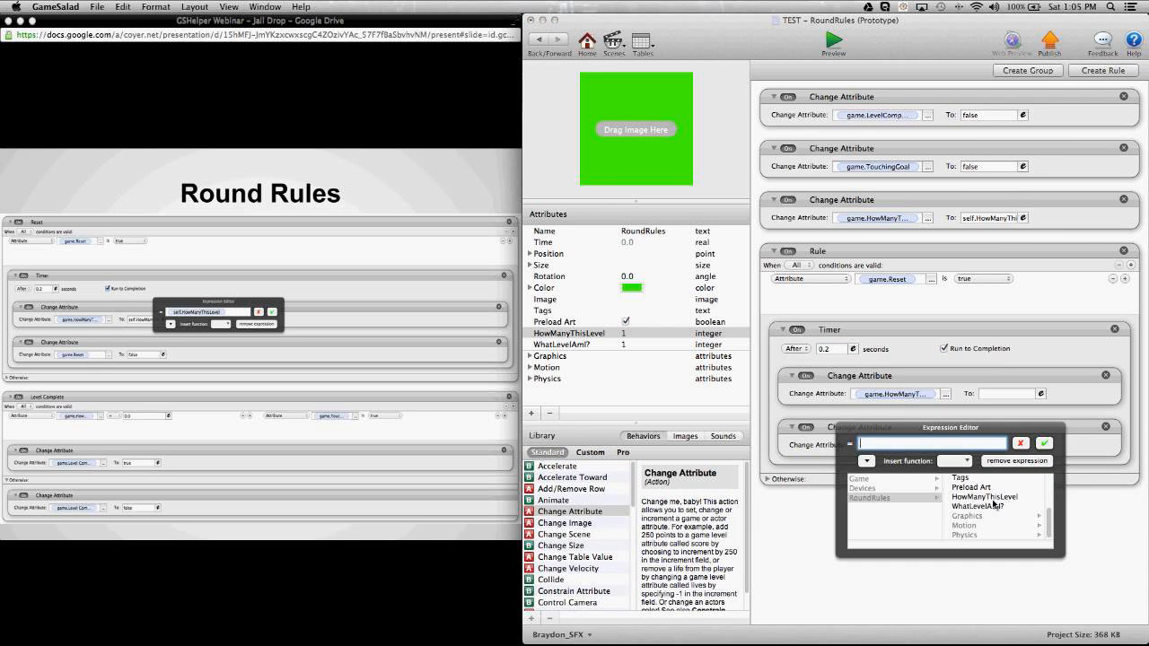
left_click(987, 497)
key("Return")
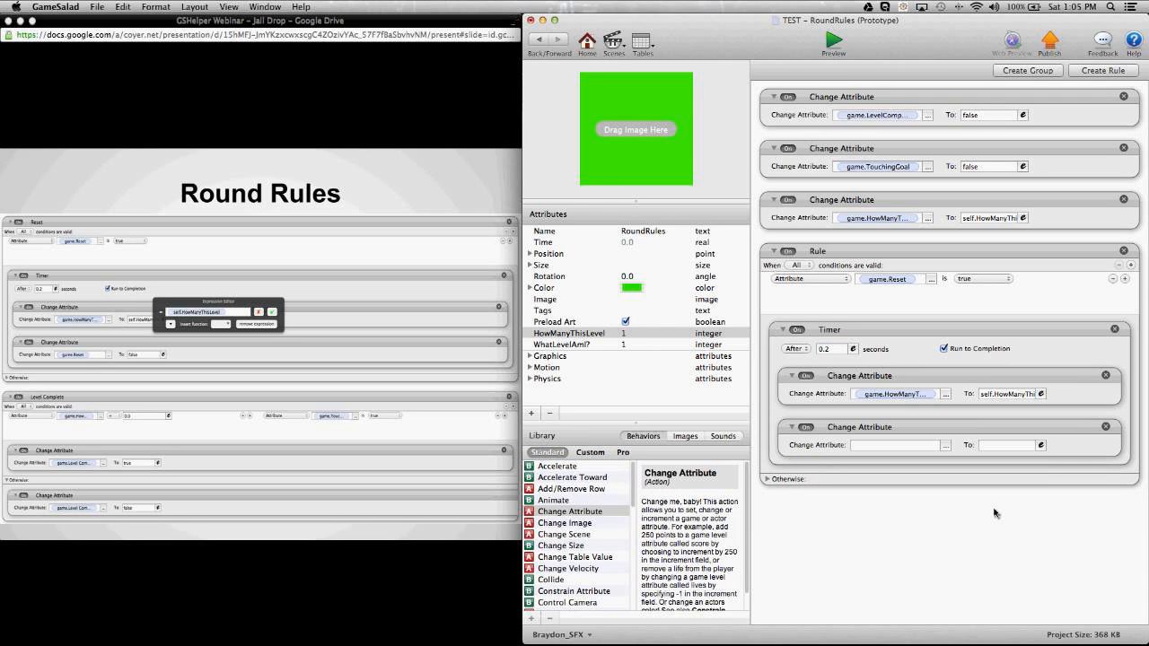
Set the Timer's second Change Attribute to change game.Reset to false
left_click(946, 445)
left_click(839, 481)
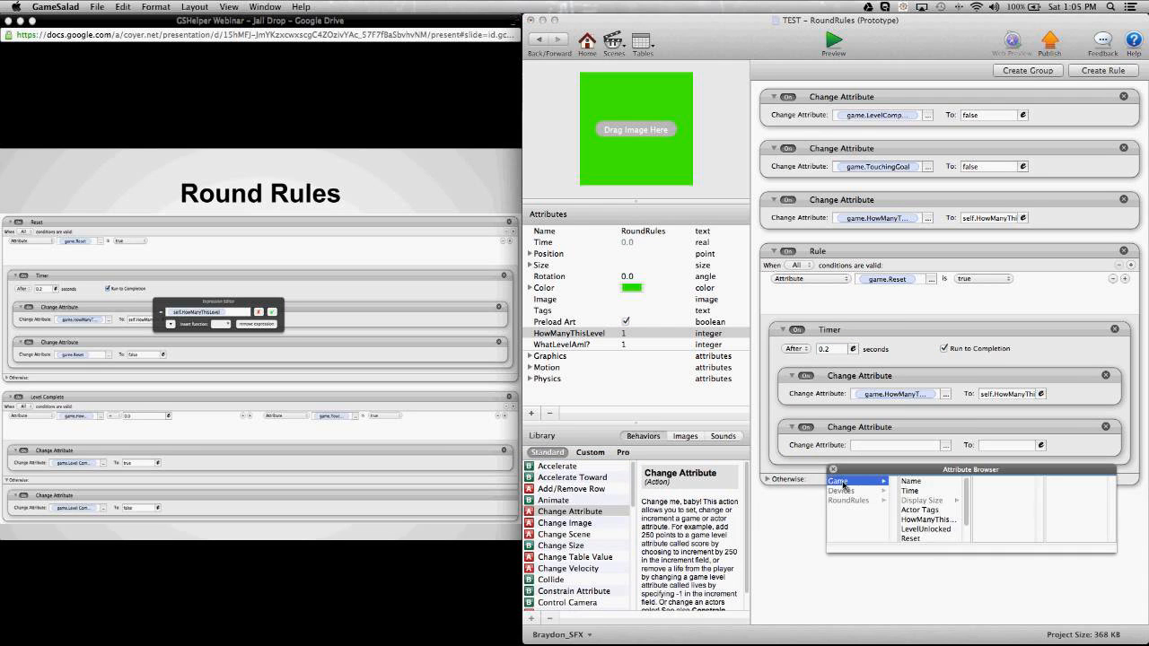
left_click(919, 543)
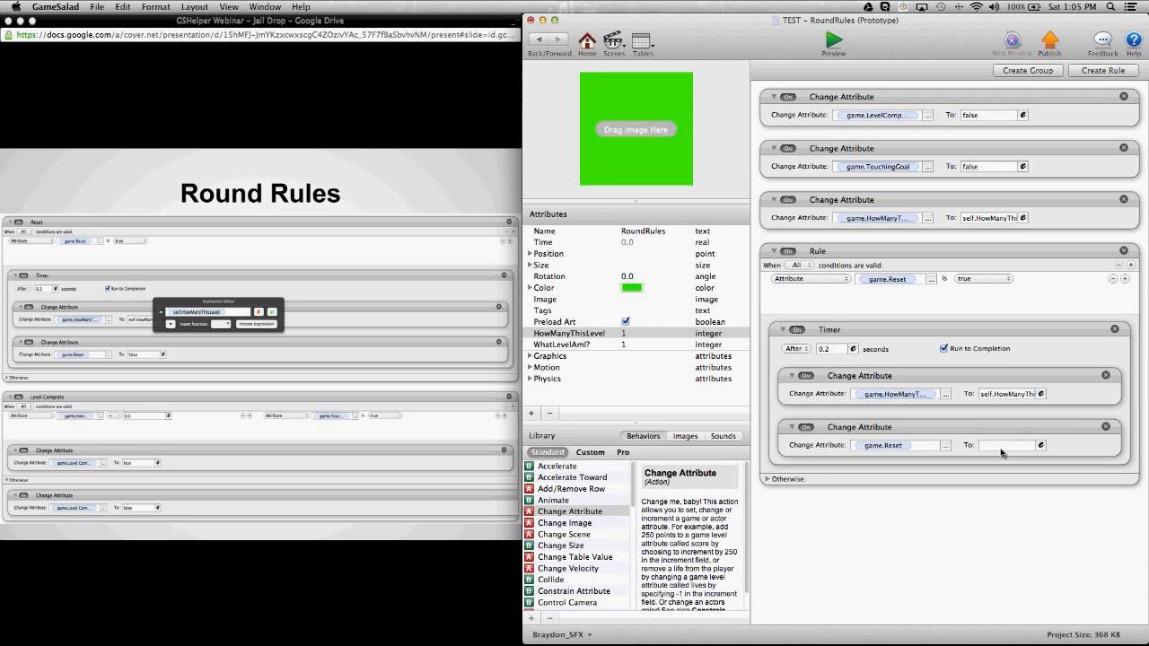
left_click(1003, 452)
type("false")
Rename the game.Reset rule as Reset and collapse it
double_click(818, 255)
type("Reset")
key("Return")
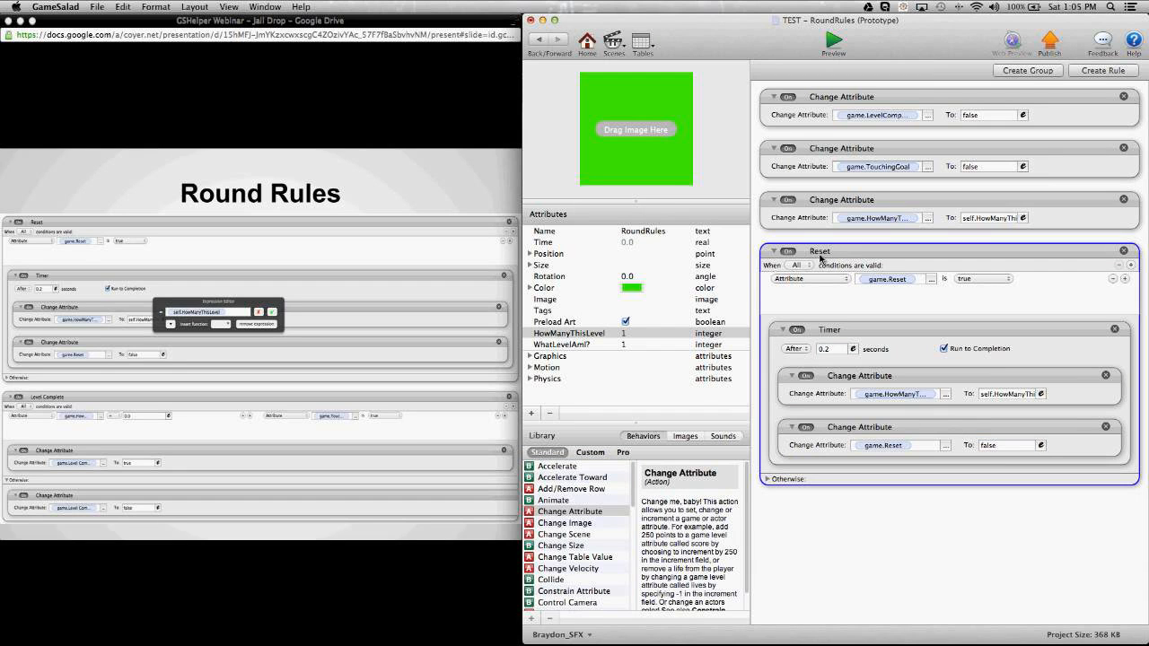
left_click(825, 500)
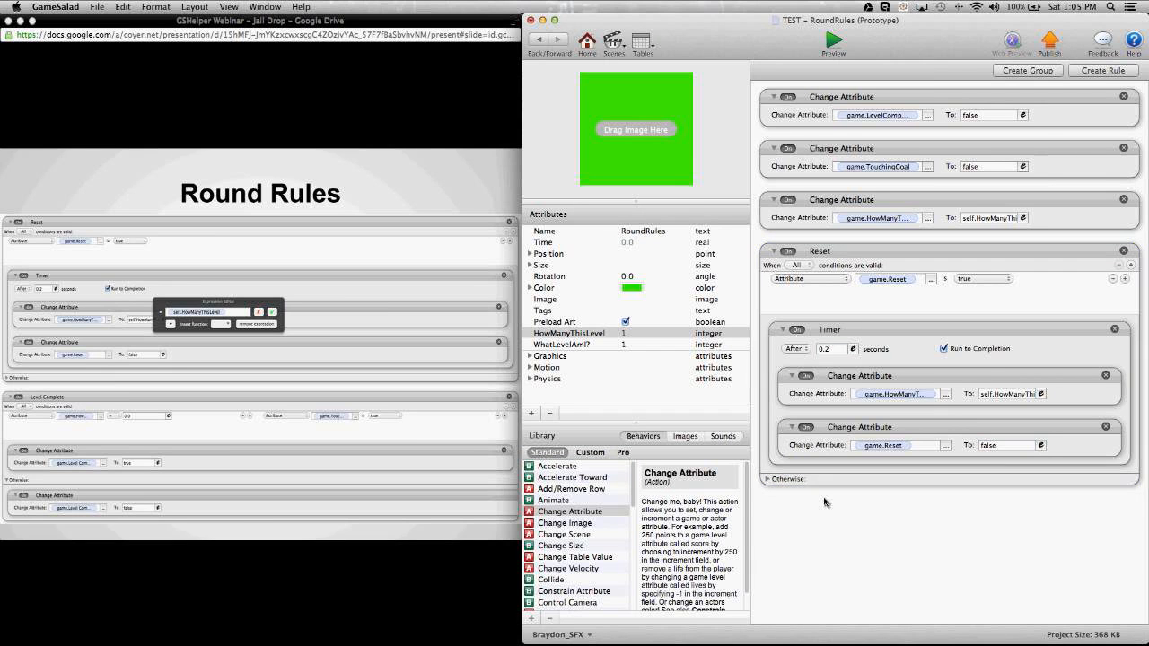
left_click(774, 252)
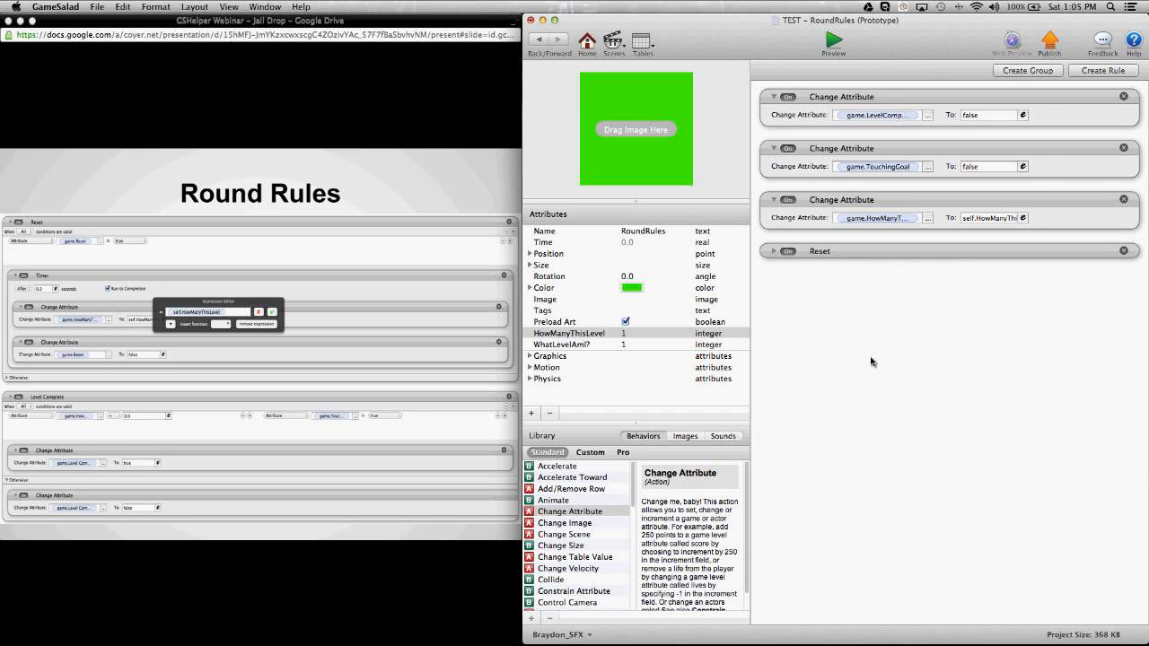
Create a second rule below Reset with the attribute condition that the game's HowManyThis… attribute = 0.0
left_click(1106, 70)
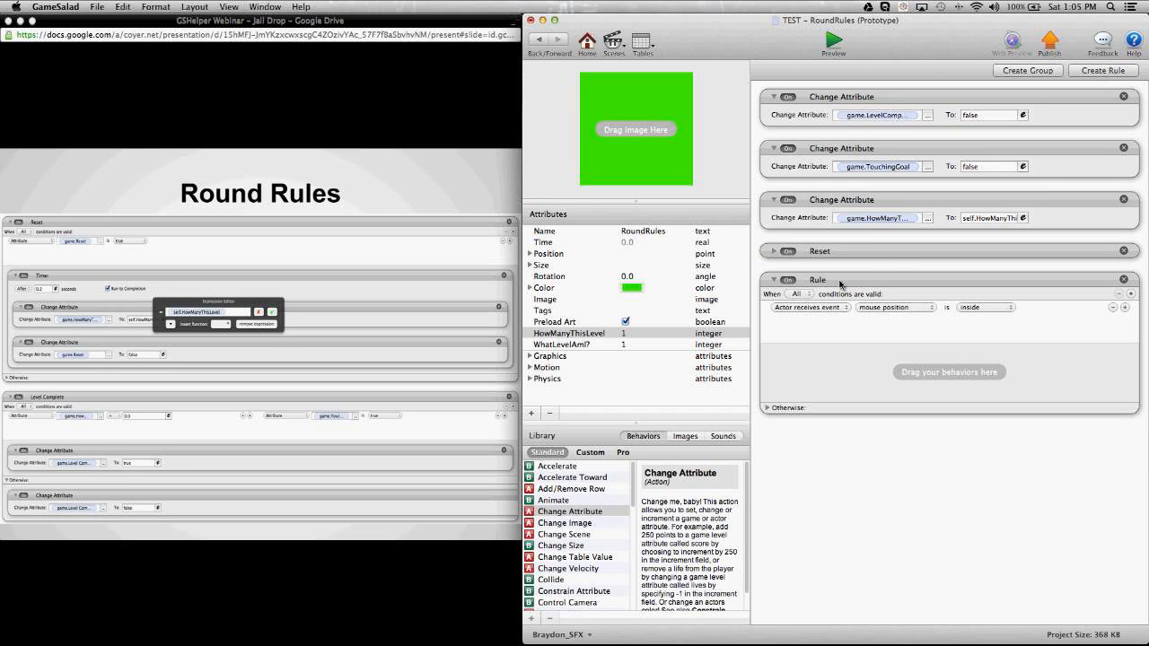
left_click(813, 308)
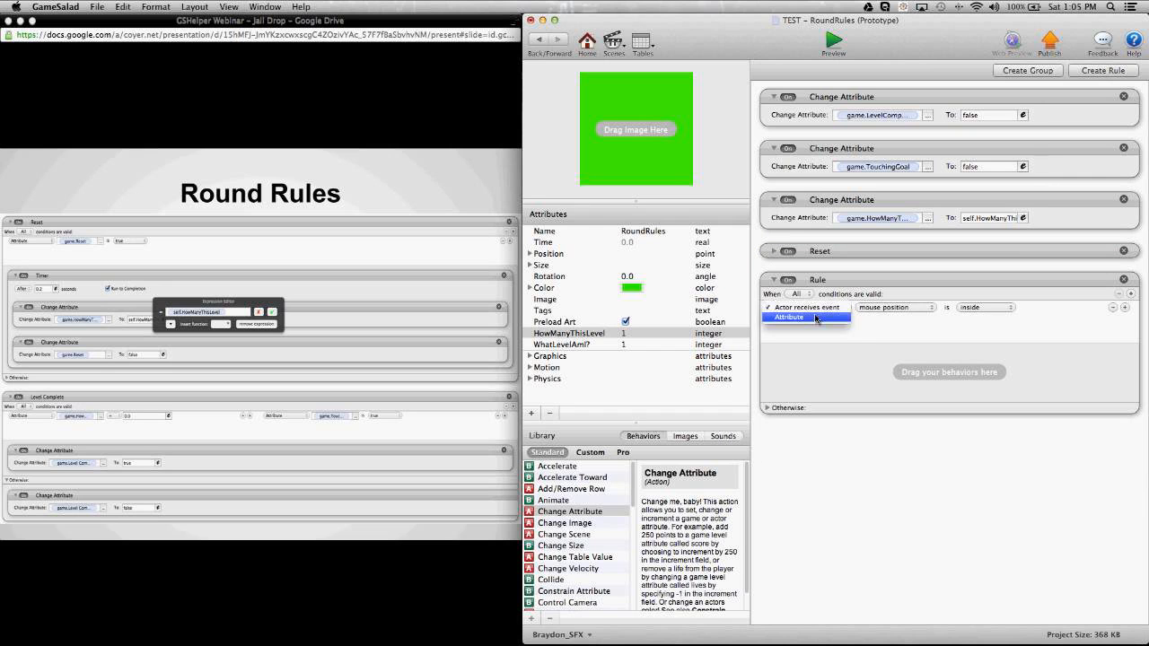
left_click(813, 323)
left_click(930, 308)
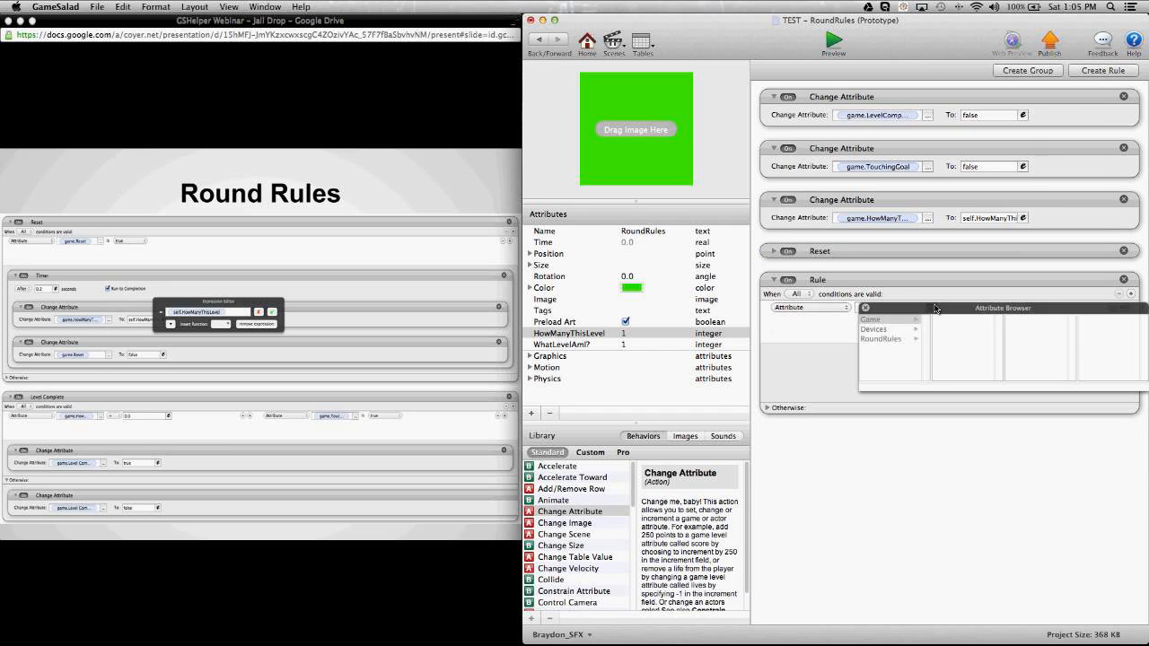
left_click(911, 320)
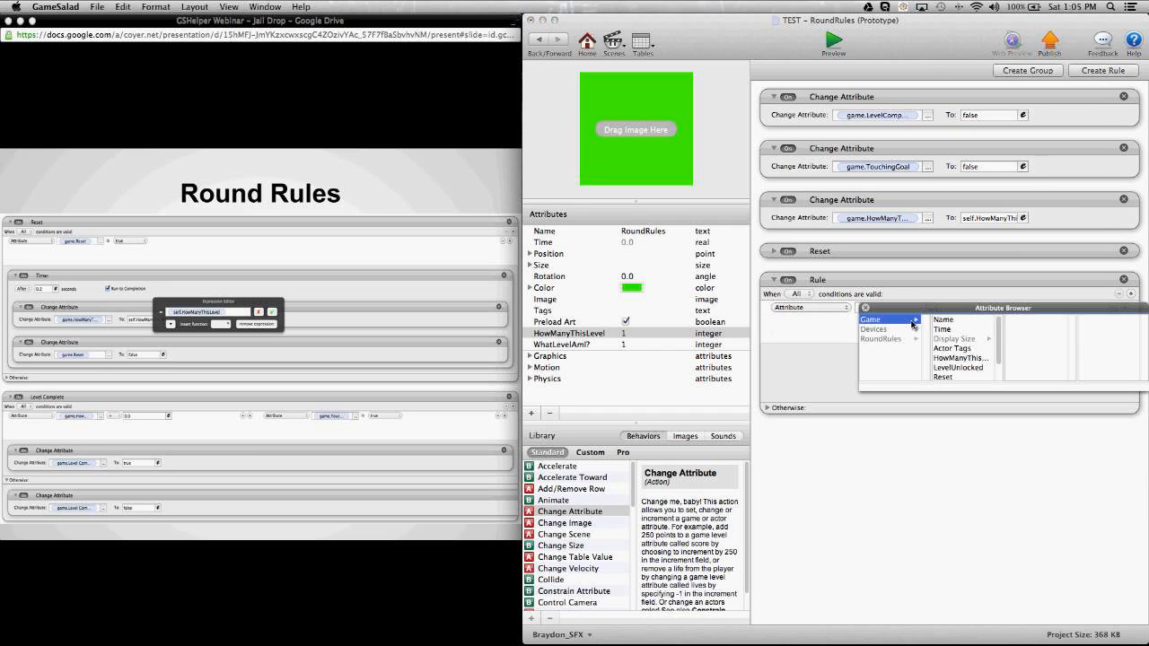
double_click(964, 359)
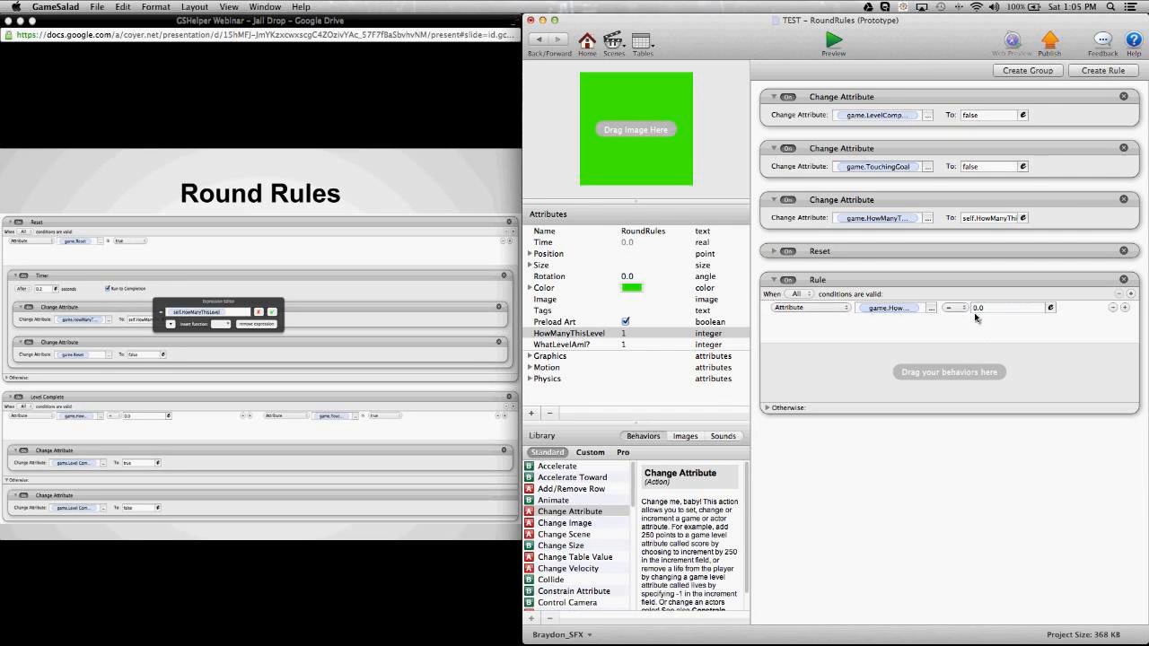
Add a second attribute condition to the new rule requiring game.TouchingGoal to be true
left_click(1125, 308)
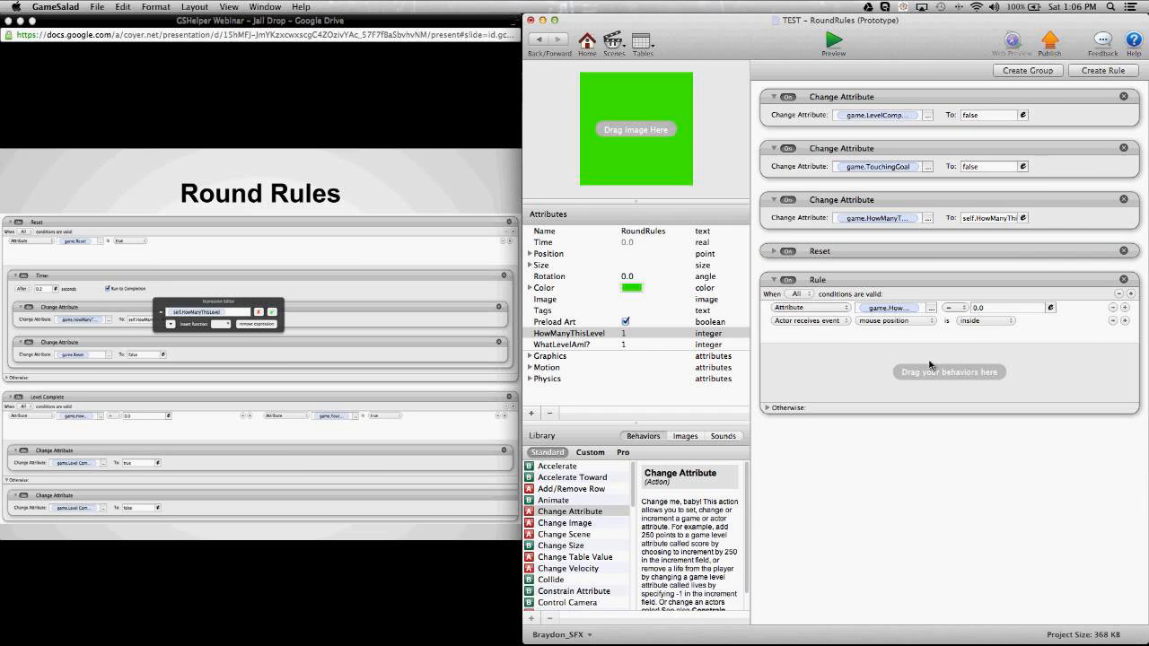
left_click(774, 321)
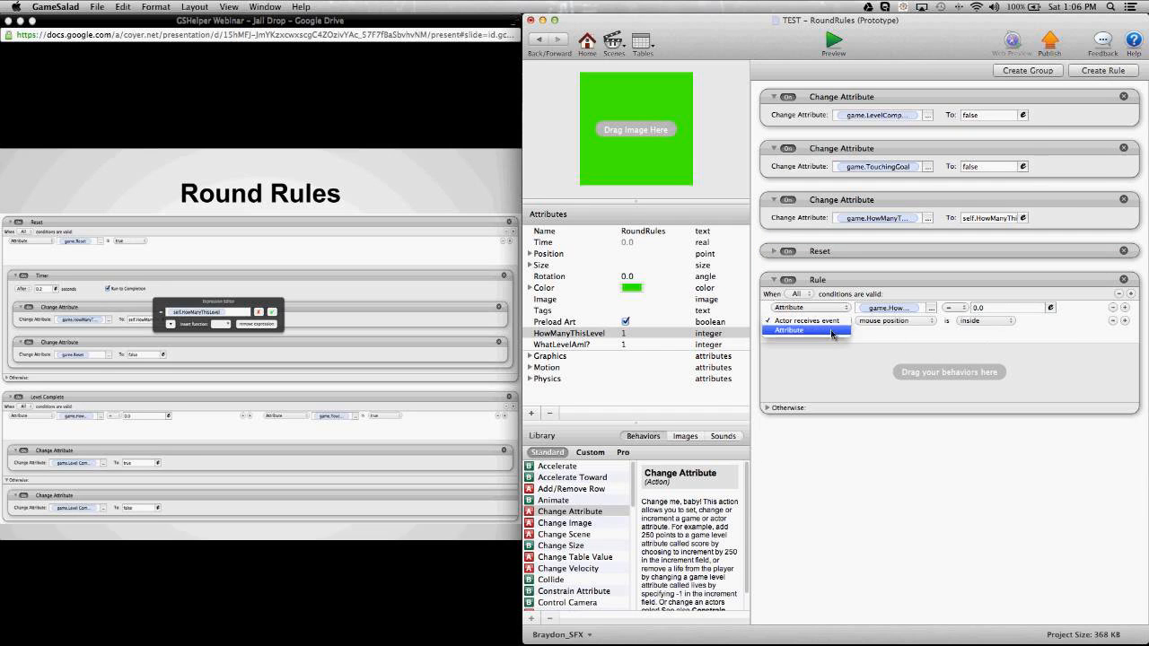
left_click(770, 330)
left_click(931, 320)
left_click(893, 333)
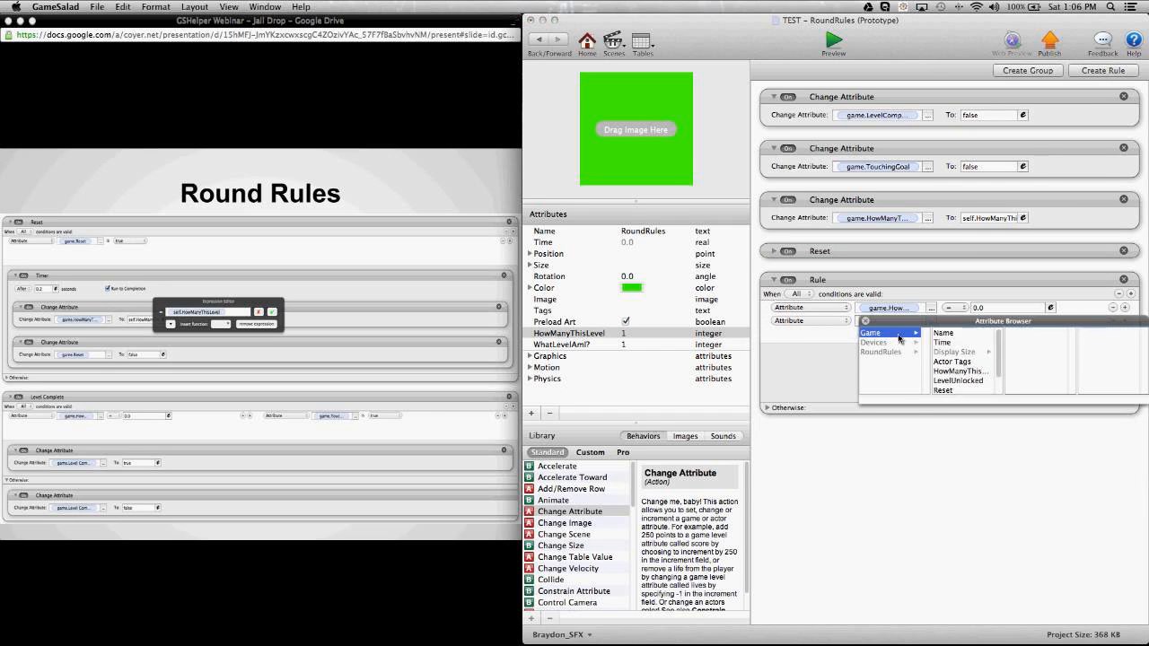
scroll(958, 358, "down", 2)
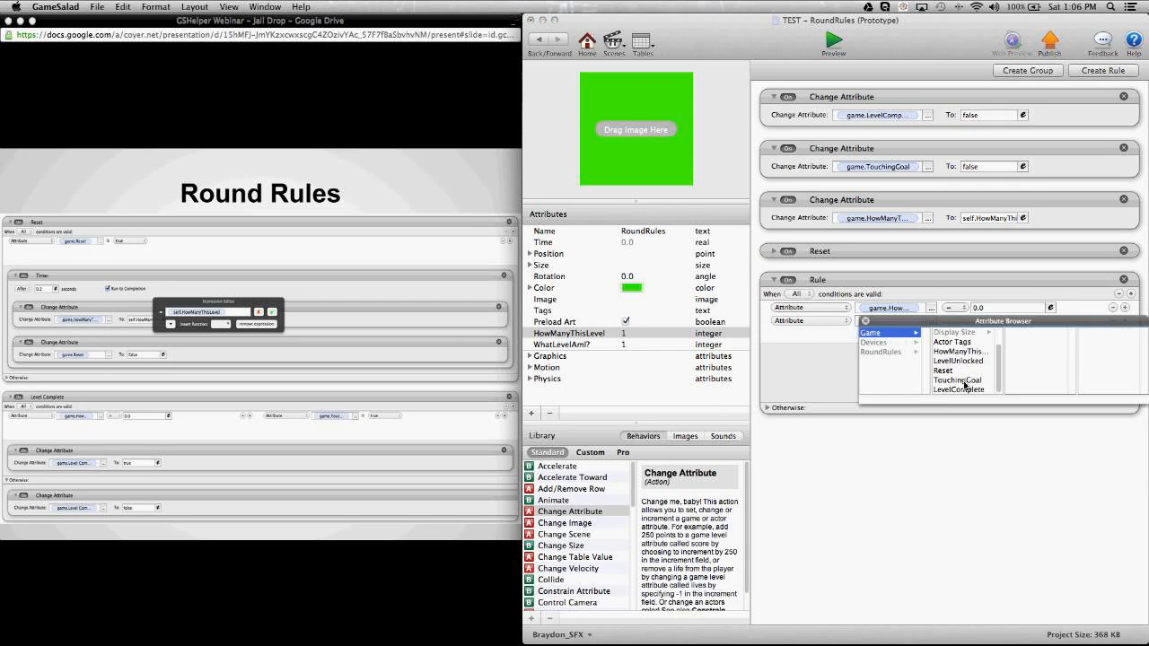
left_click(958, 380)
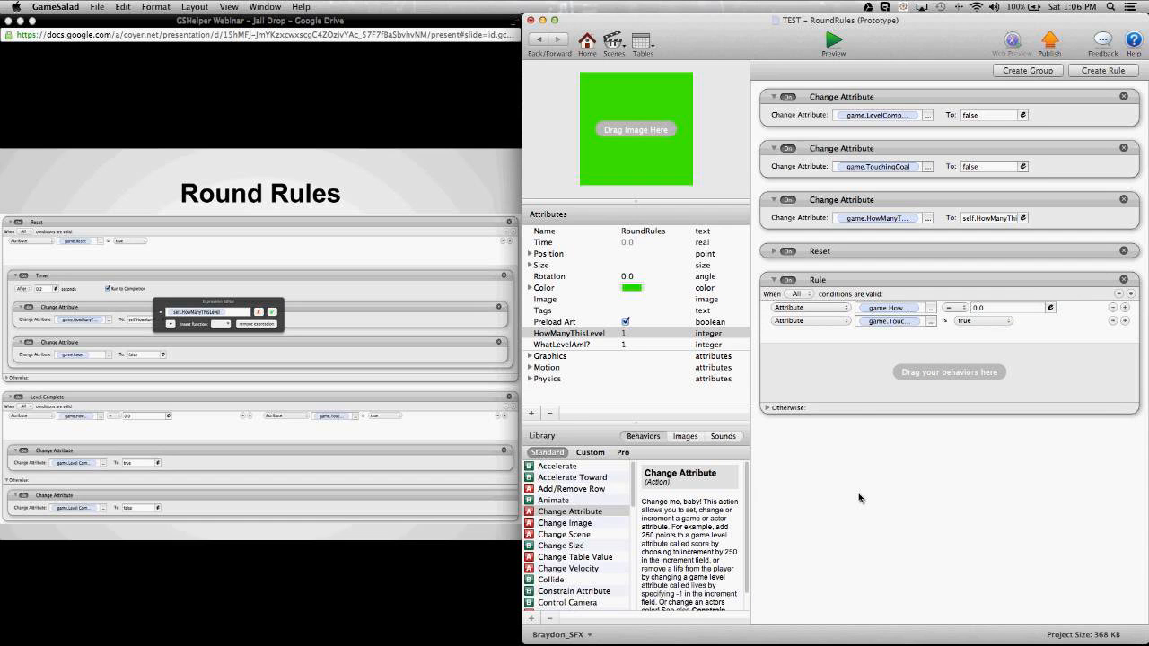
Add a Change Attribute behavior inside the new rule that sets game.LevelComplete to true
left_click(600, 513)
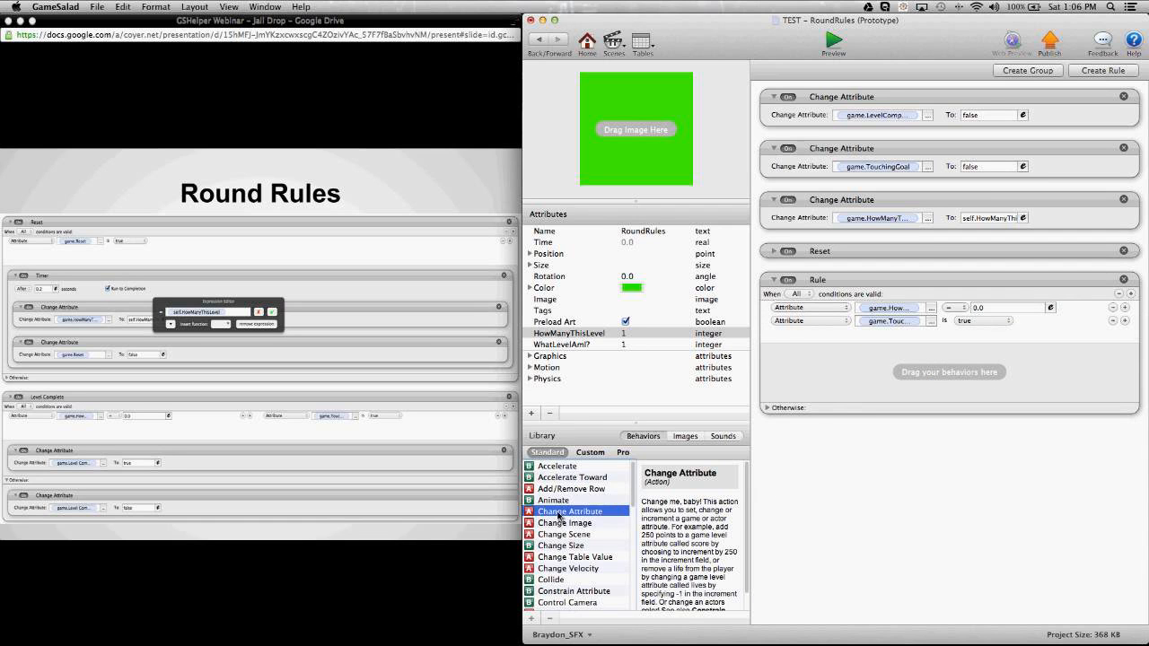
left_click_drag(559, 516, 819, 399)
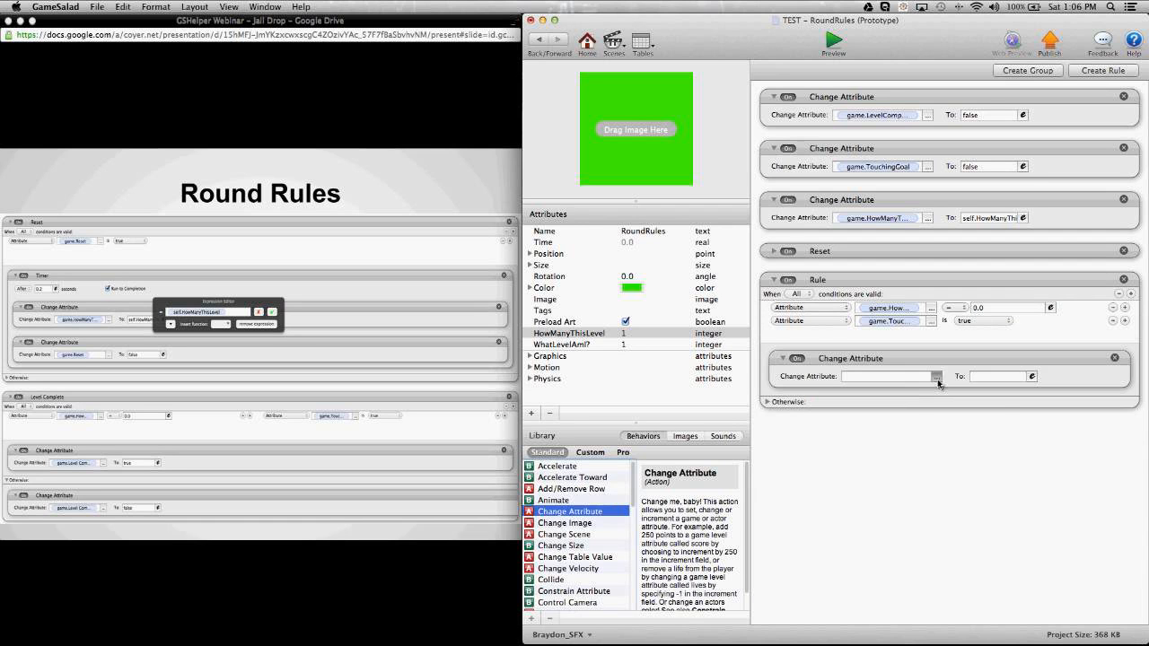
left_click(936, 377)
left_click(900, 392)
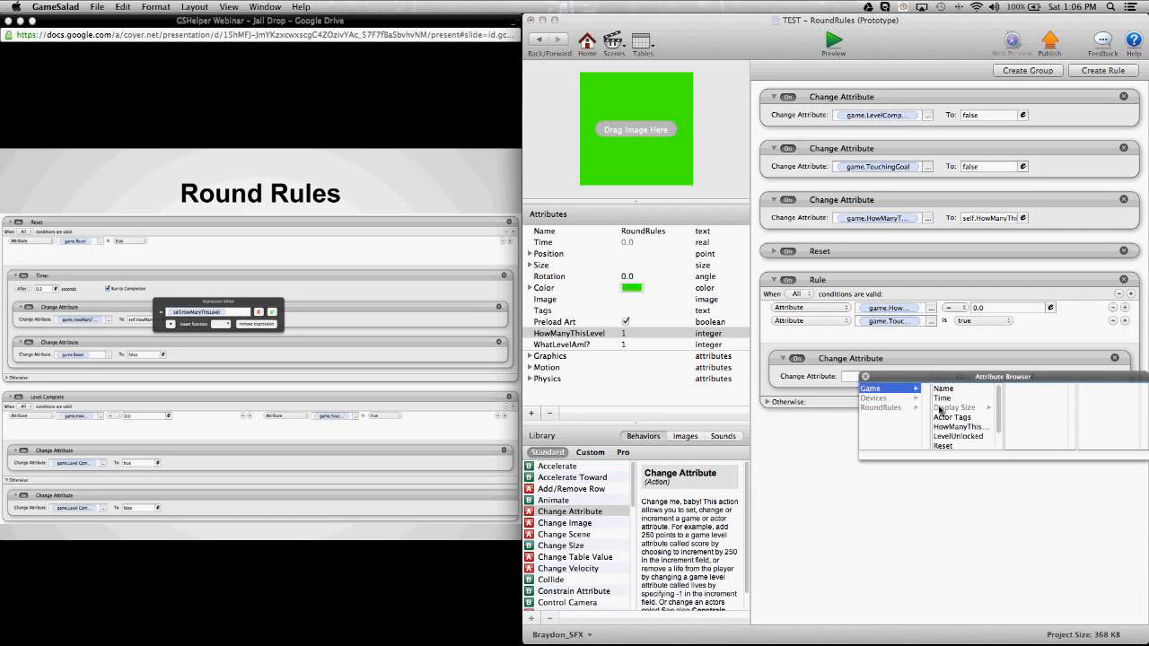
double_click(953, 438)
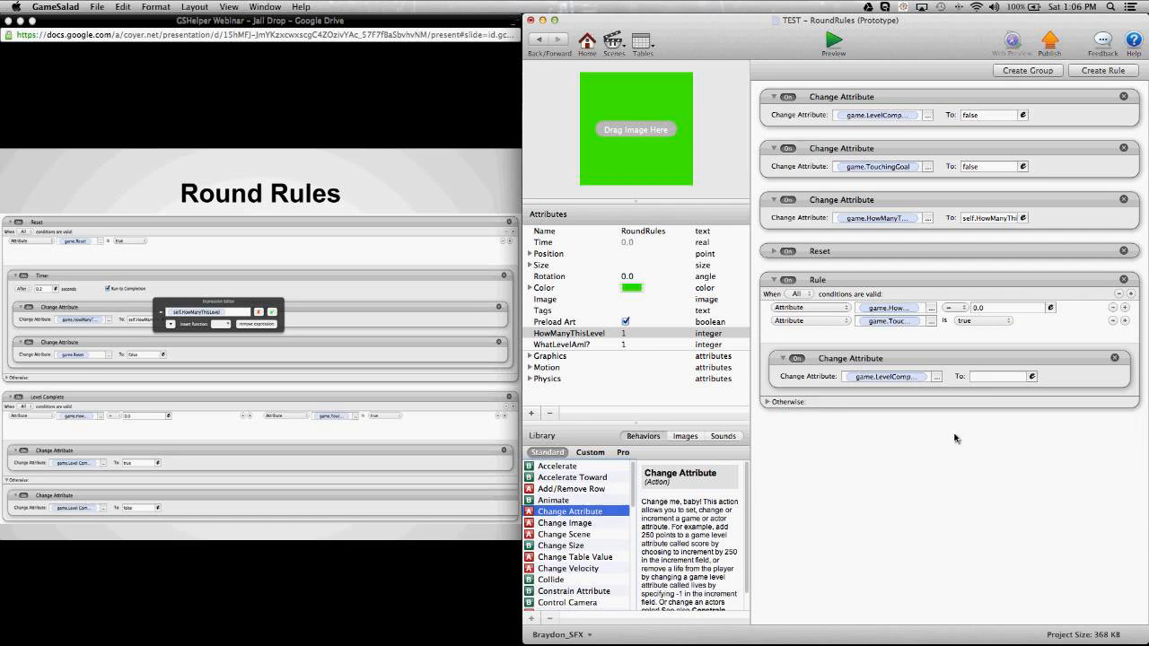
left_click(988, 377)
type("true")
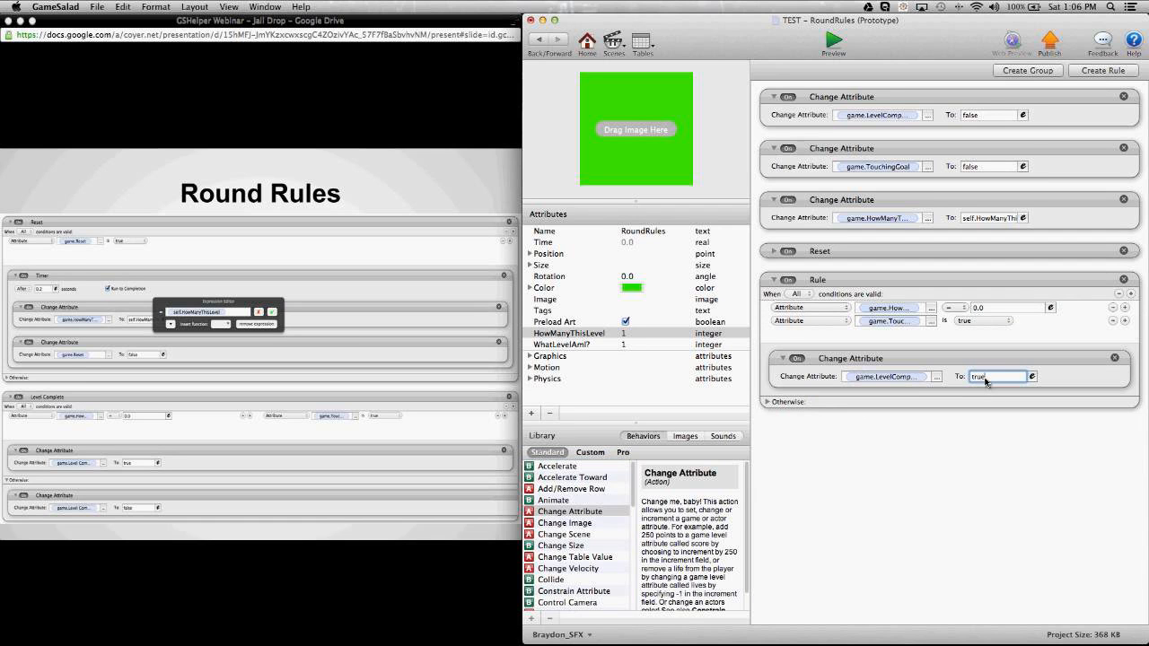
key("Return")
Copy the game.LevelComplete Change Attribute into the rule's Otherwise section and set its value to false
left_click(768, 401)
left_click(860, 363)
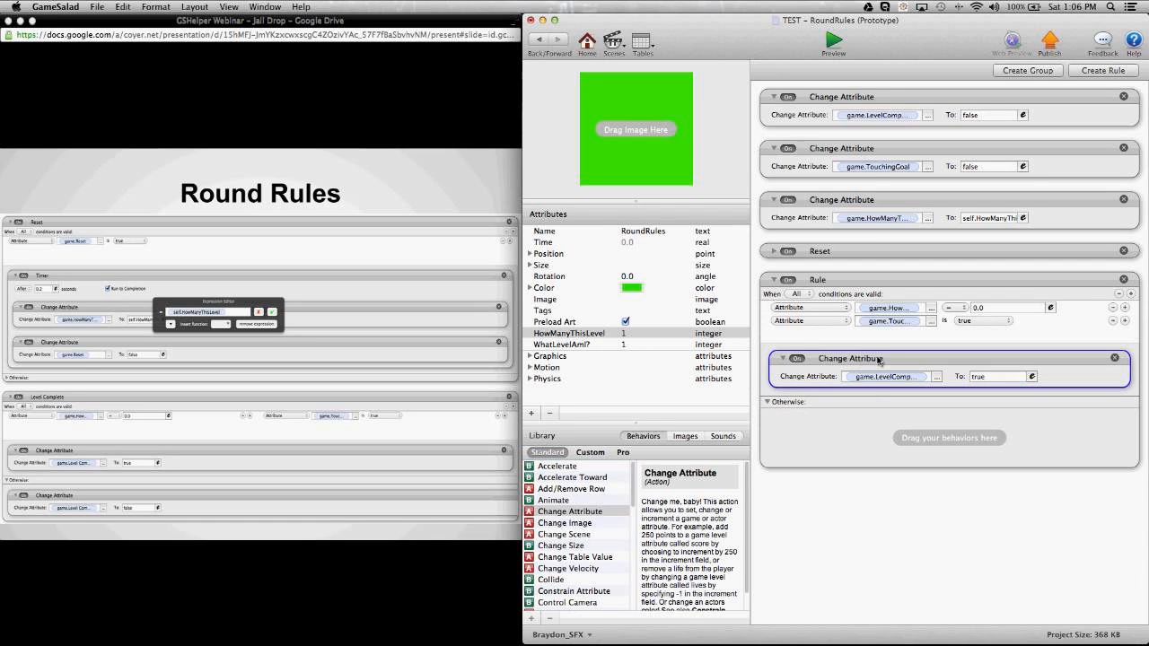
left_click_drag(878, 360, 885, 440, "alt")
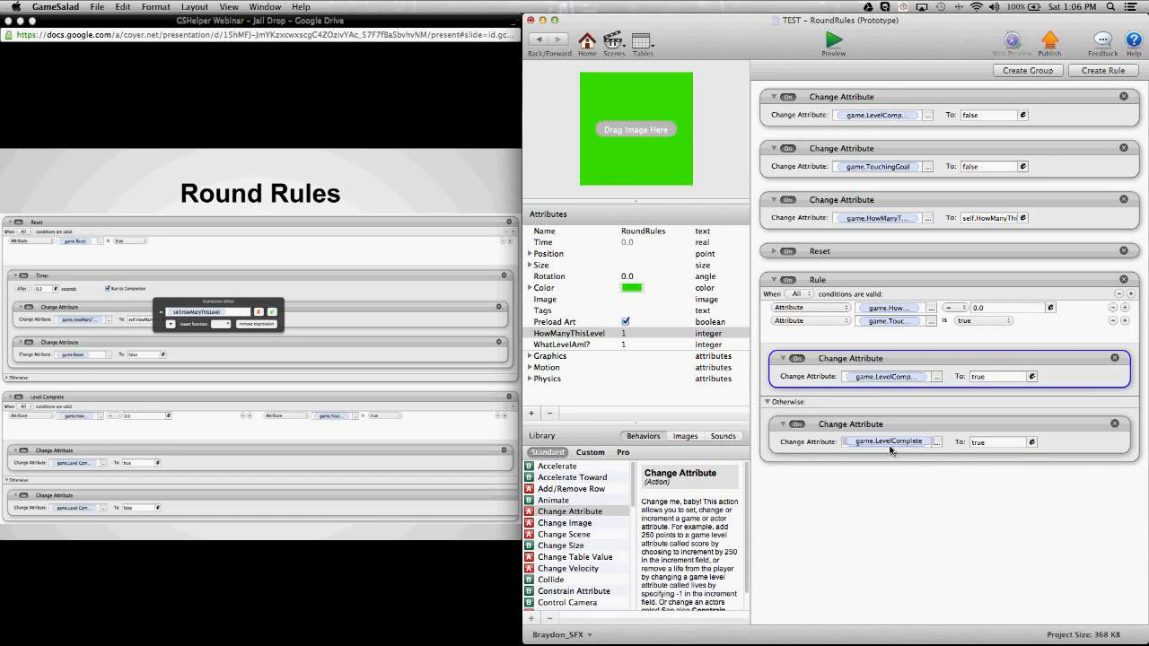
double_click(994, 444)
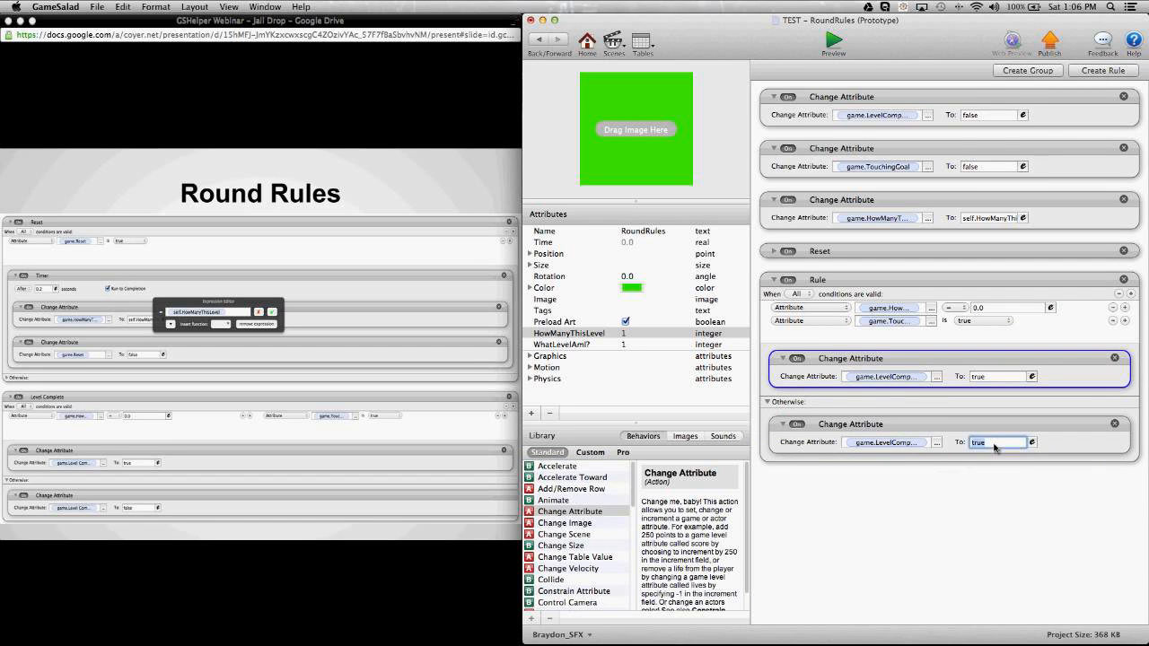
type("false")
double_click(994, 444)
left_click(938, 516)
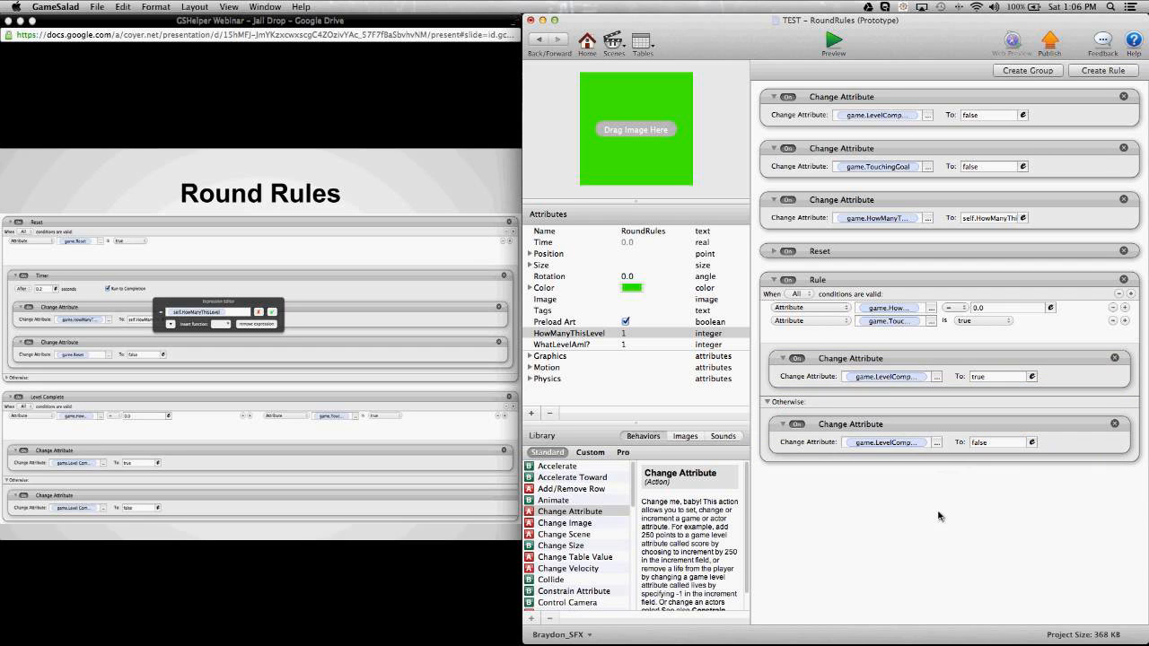
Expand the Reset rule to review its condition, Timer and attribute changes, and collapse it again
left_click(774, 252)
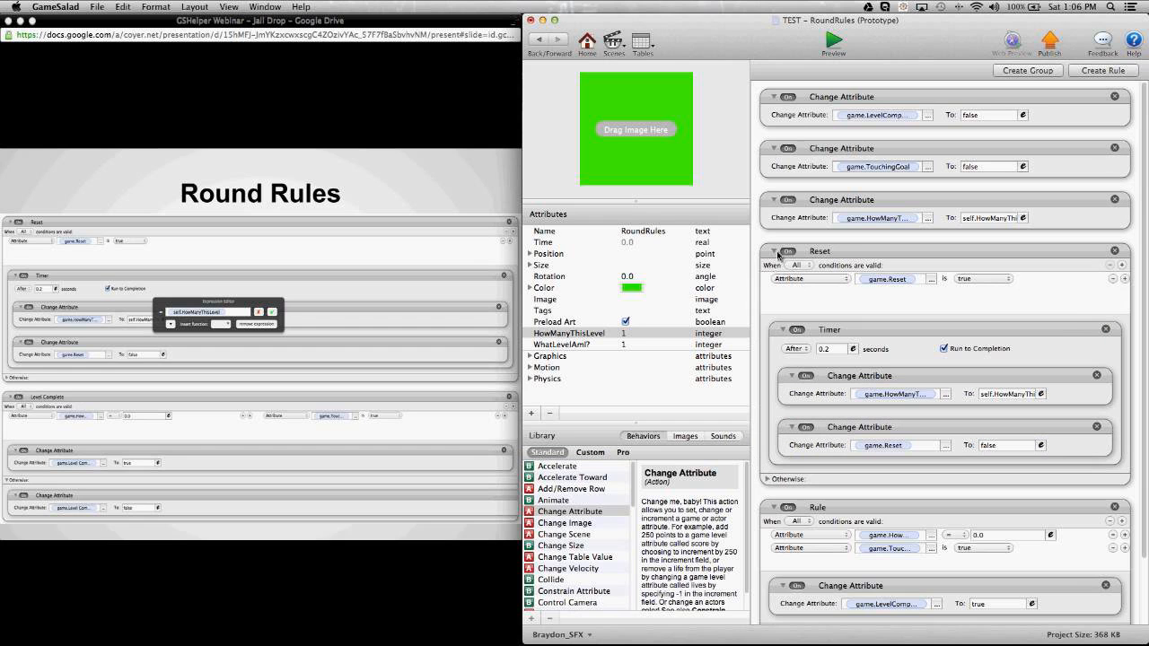
left_click(841, 257)
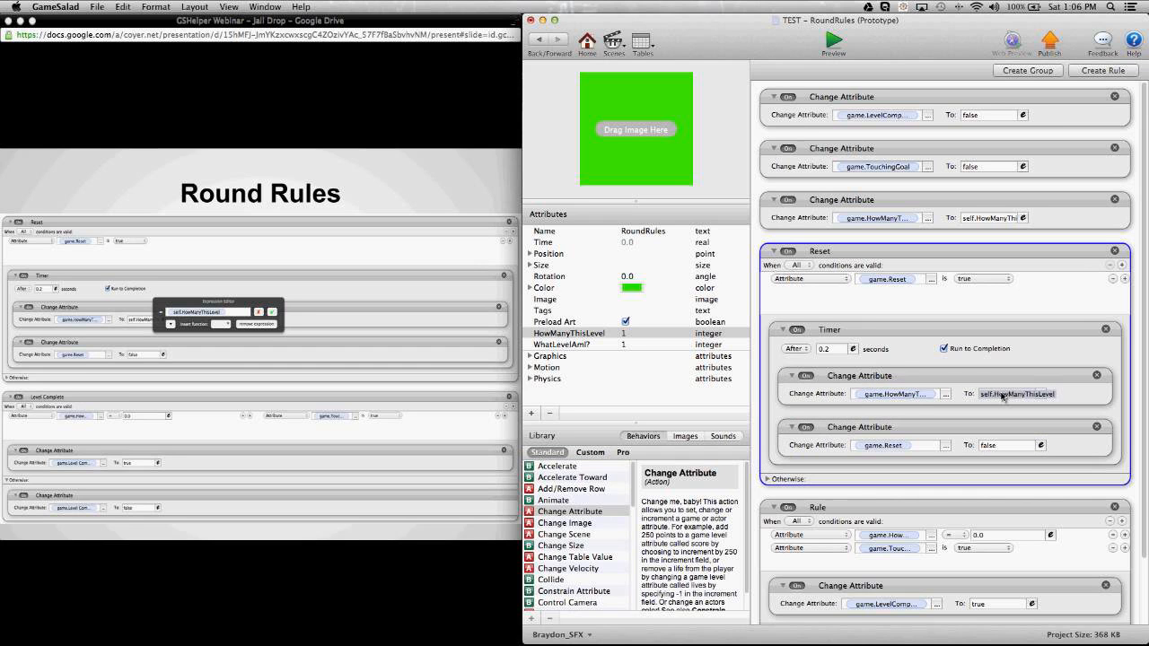
left_click(773, 253)
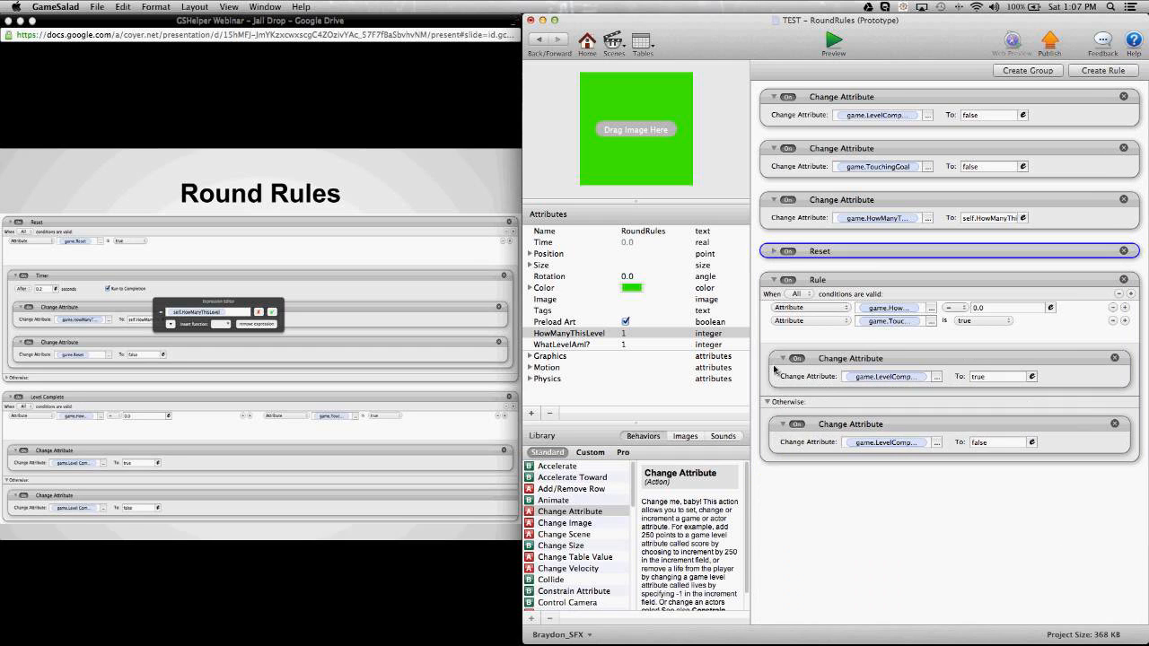
left_click(773, 251)
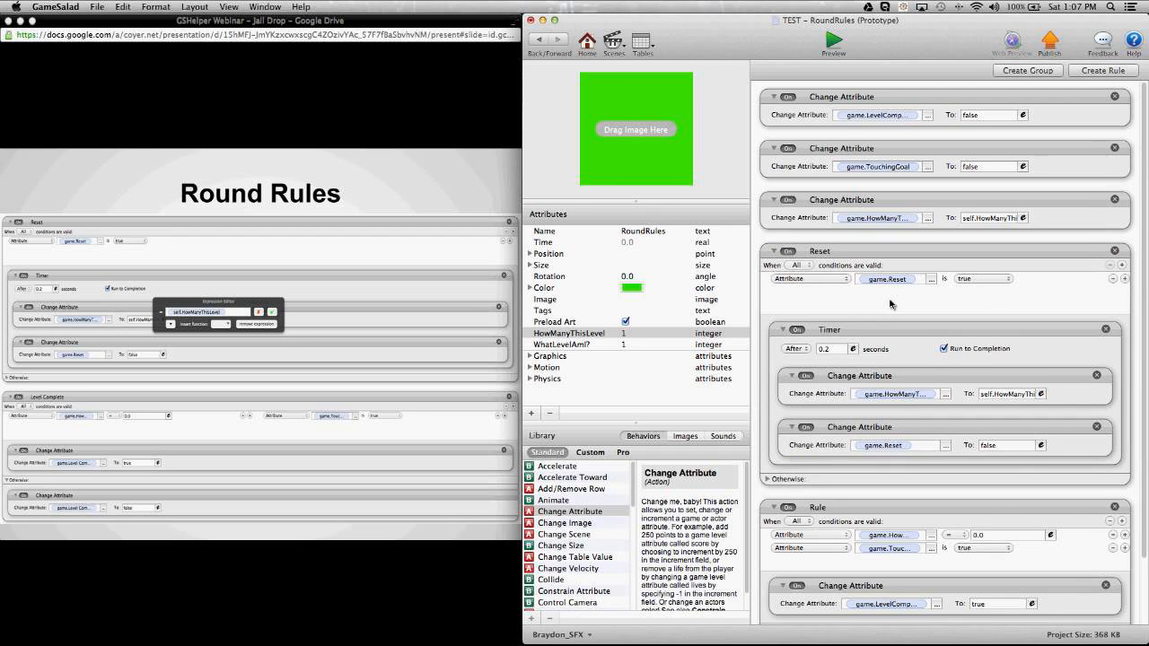
left_click(773, 252)
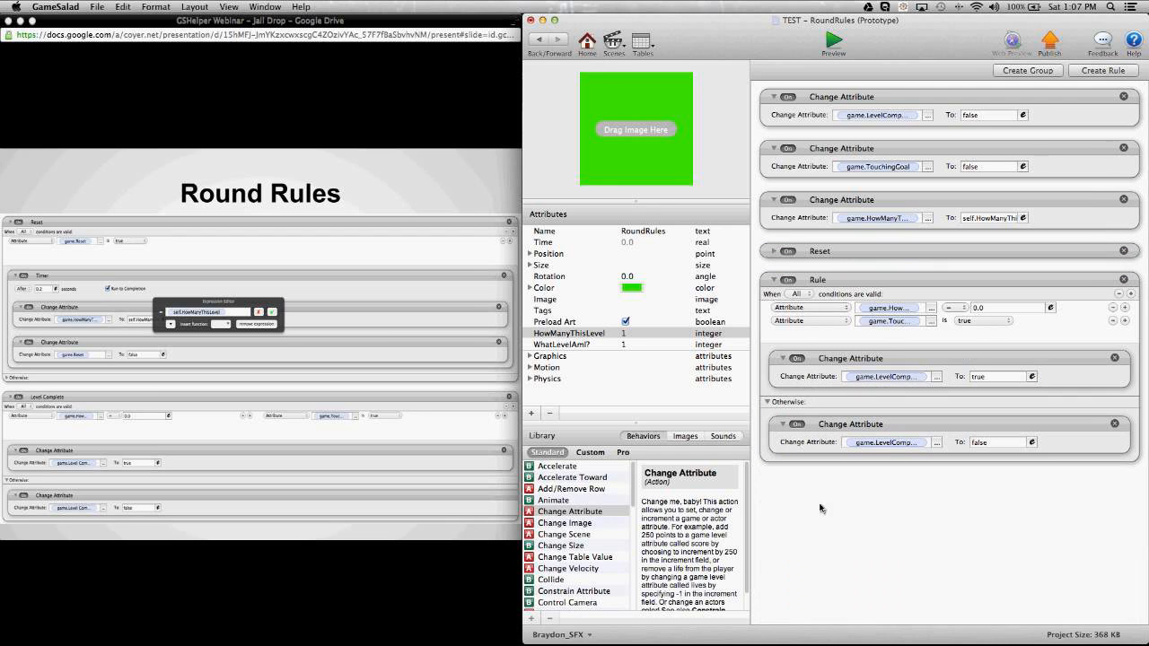
Rename the new rule as Level Complete and collapse it
double_click(820, 281)
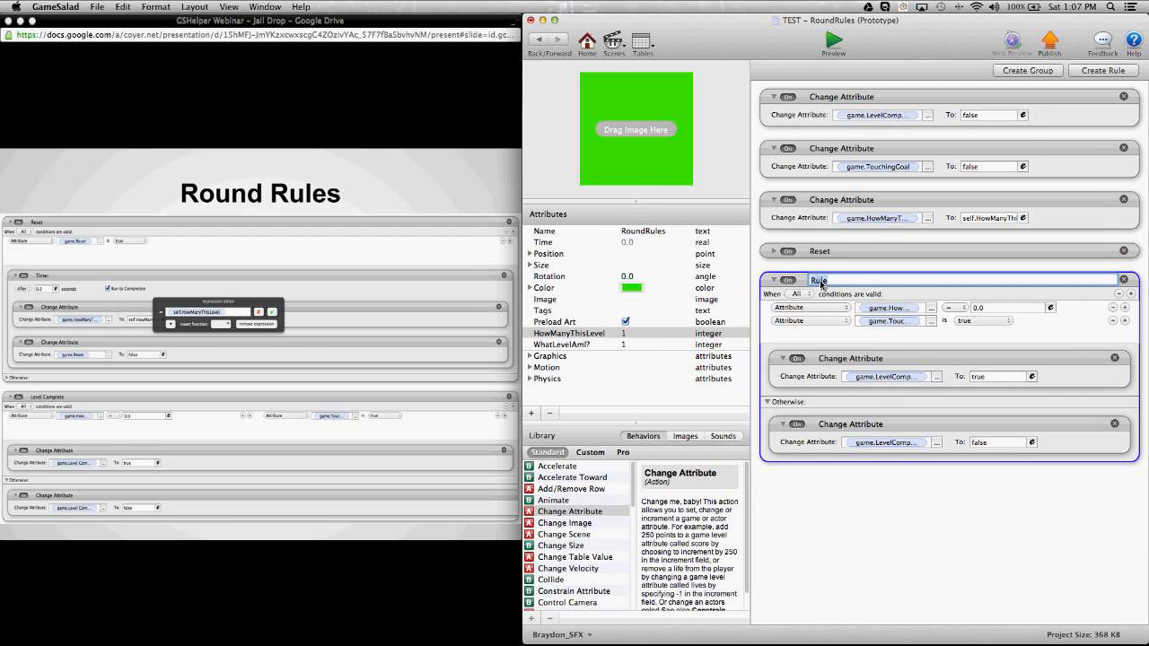
type("Level Complete")
key("Return")
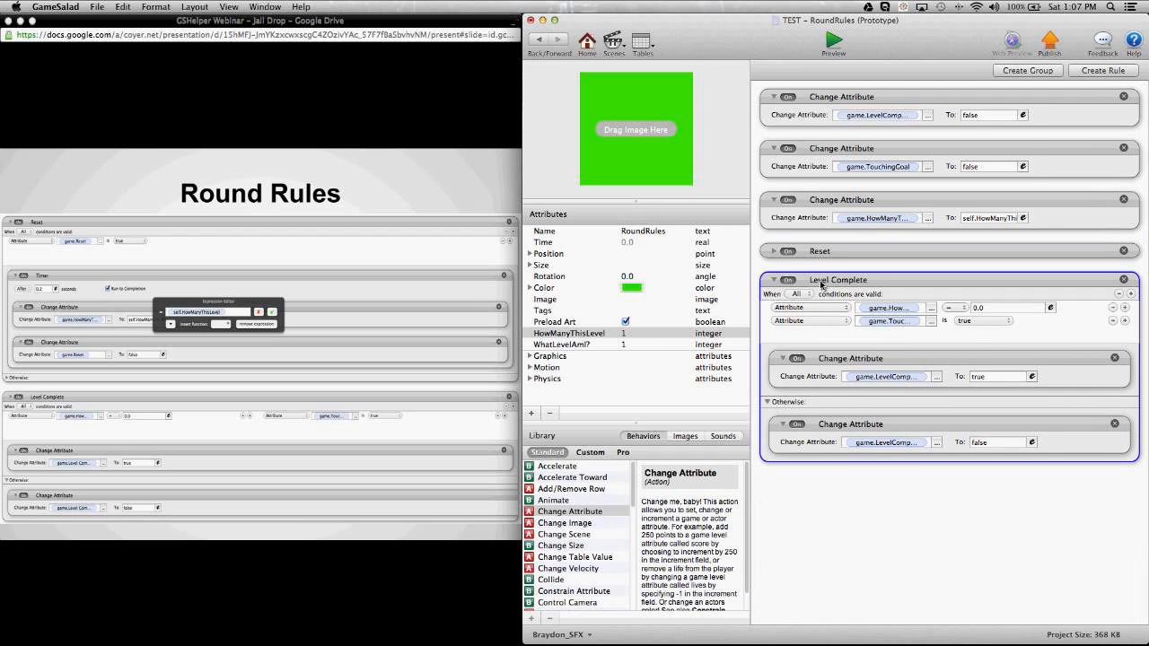
left_click(775, 281)
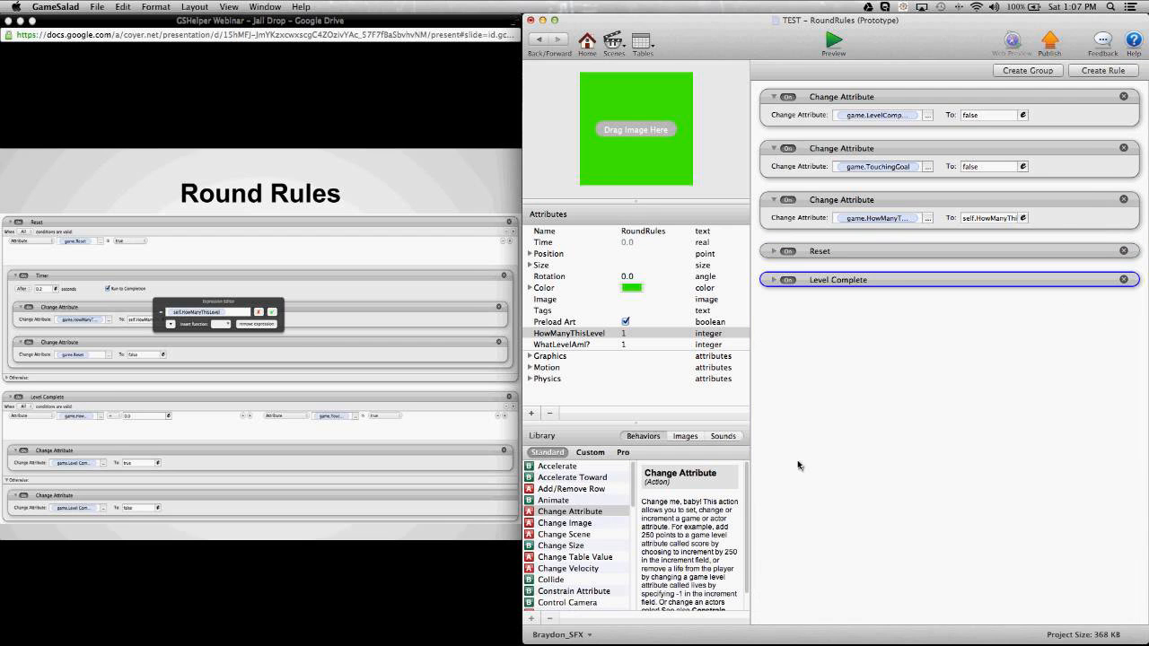
Expand the Reset and Level Complete rules to compare their conditions and behaviors with the slide, and collapse both again
left_click(773, 253)
left_click(772, 509)
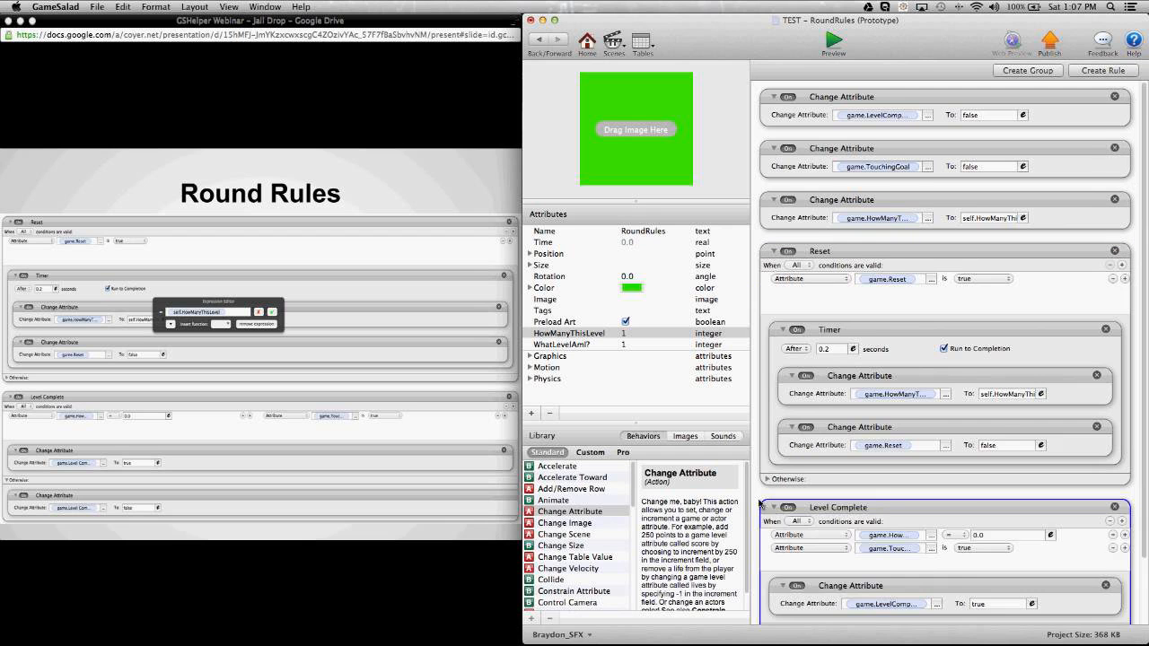
scroll(760, 504, "down", 2)
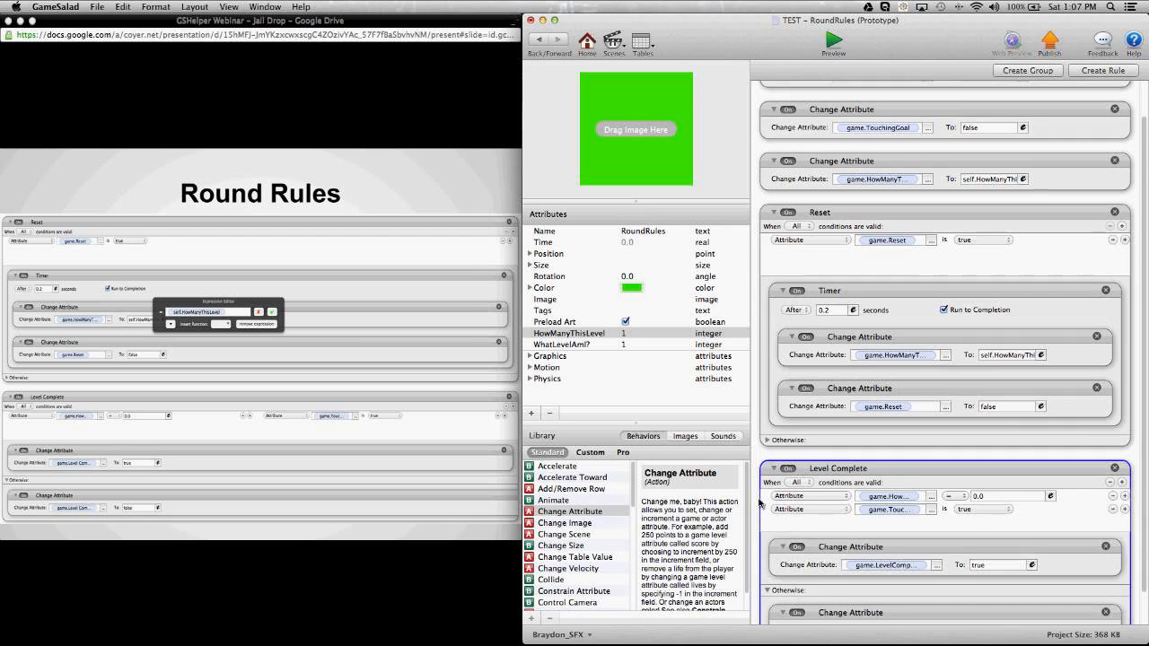
scroll(754, 503, "down", 2)
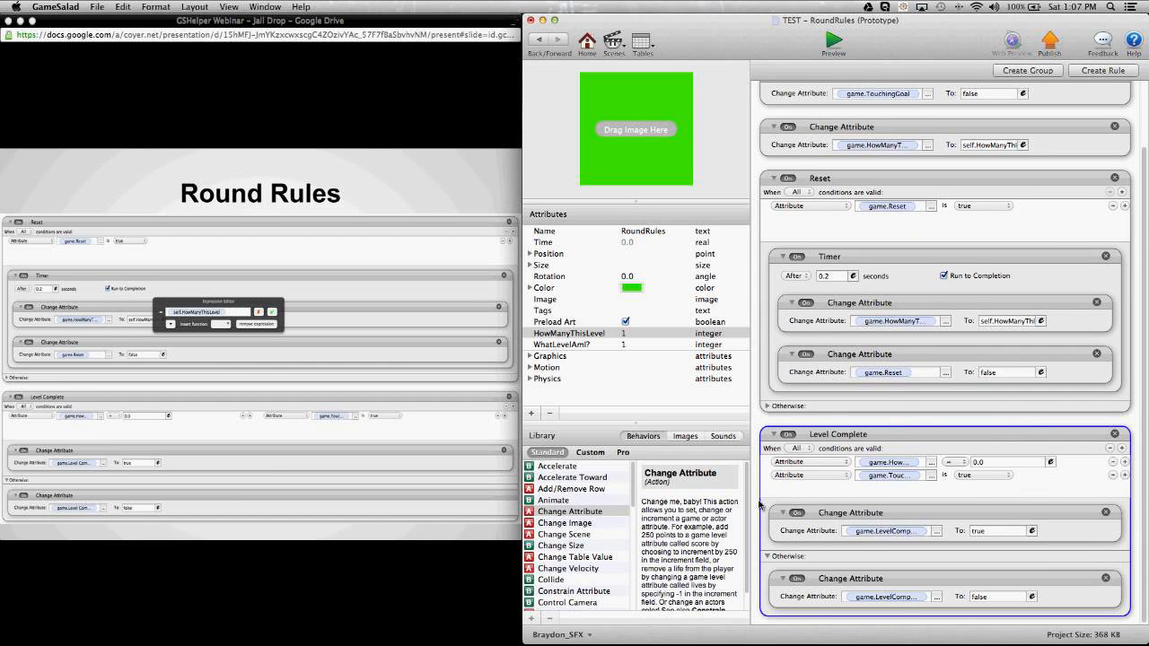
left_click(774, 178)
left_click(774, 280)
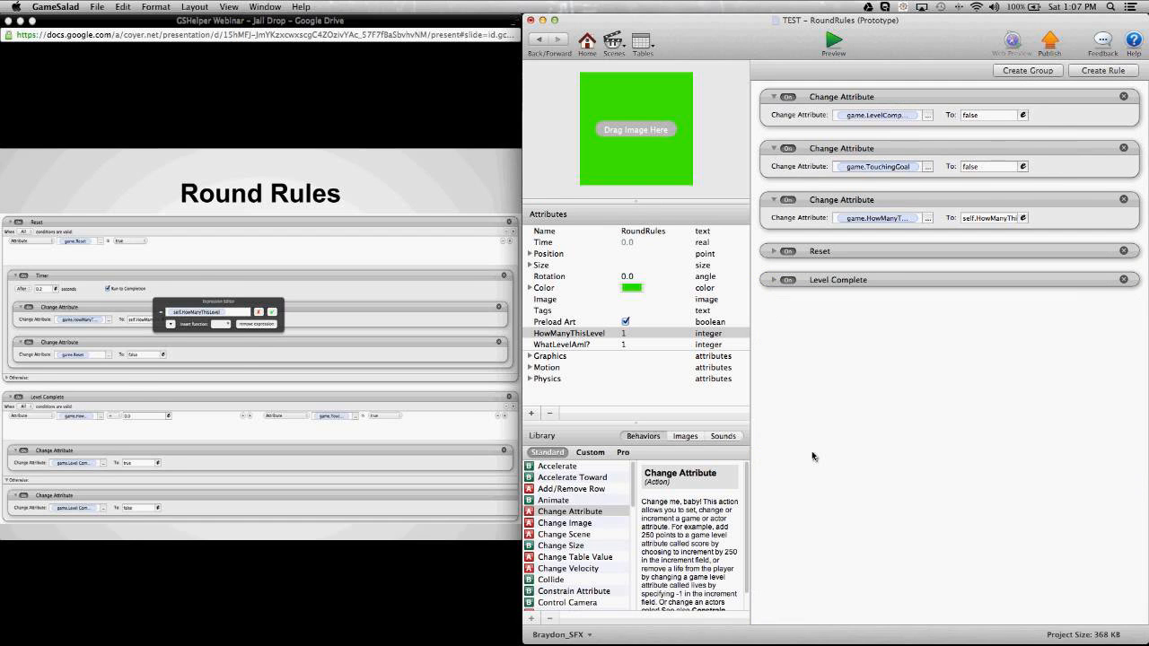
Switch to the webinar presentation in Google Drive, advance it to the next Round Rules slide and return to GameSalad
left_click(110, 409)
key("Right")
left_click(760, 388)
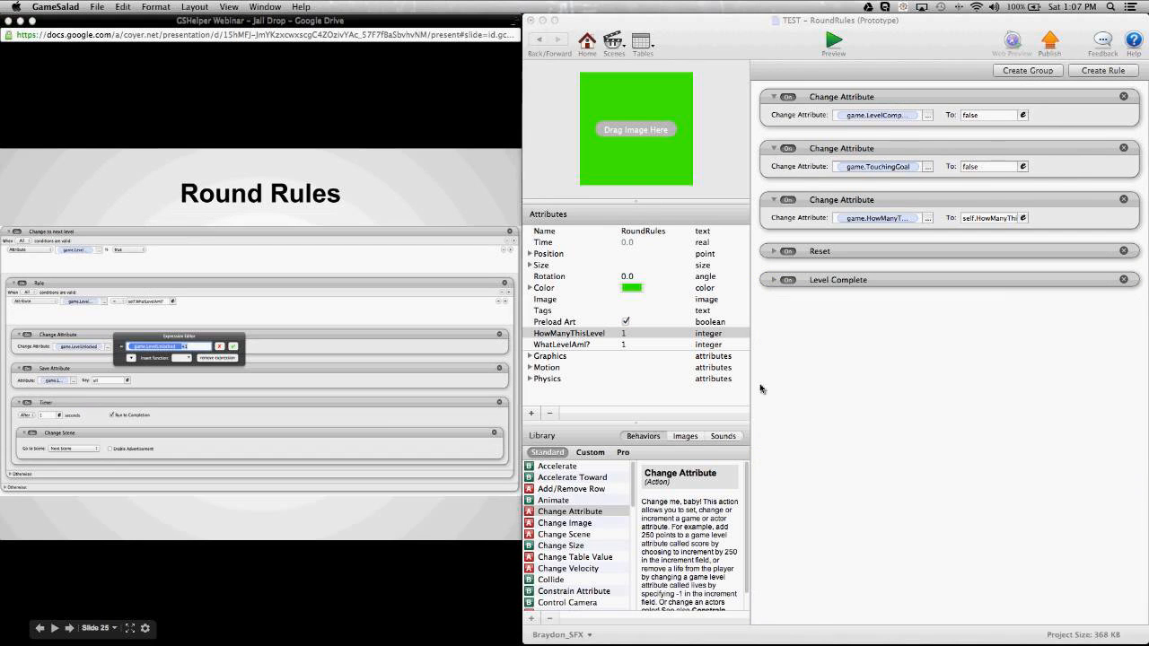
Create a new rule below Level Complete with an attribute condition requiring game.LevelComplete to be true
left_click(1104, 72)
left_click(814, 338)
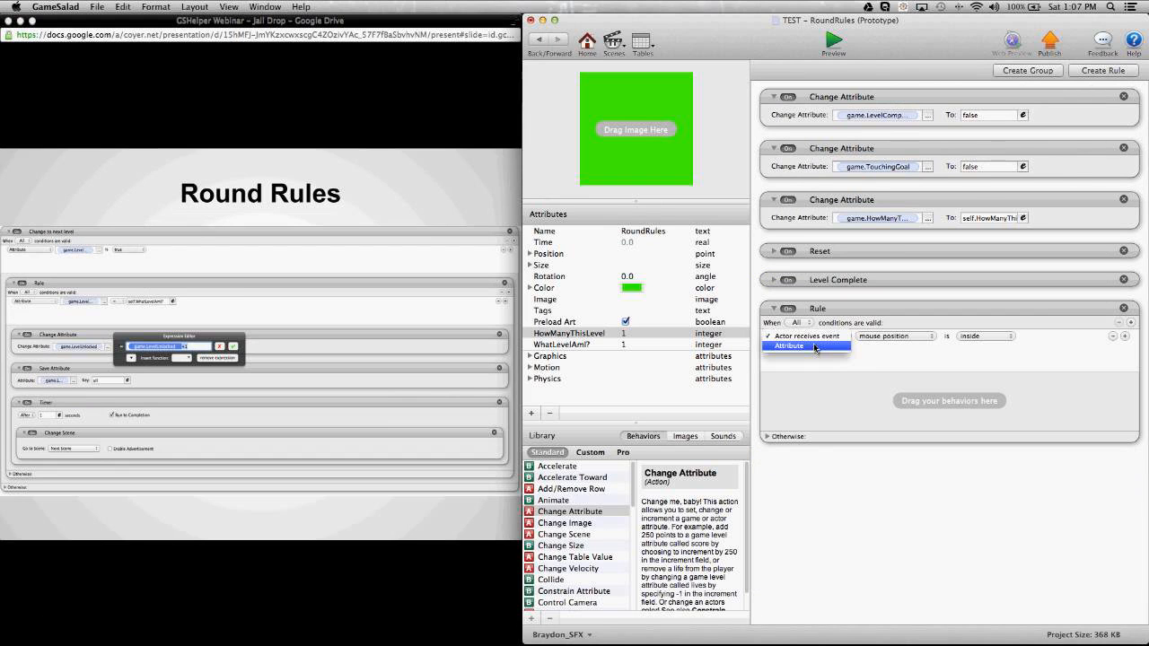
left_click(815, 347)
left_click(933, 338)
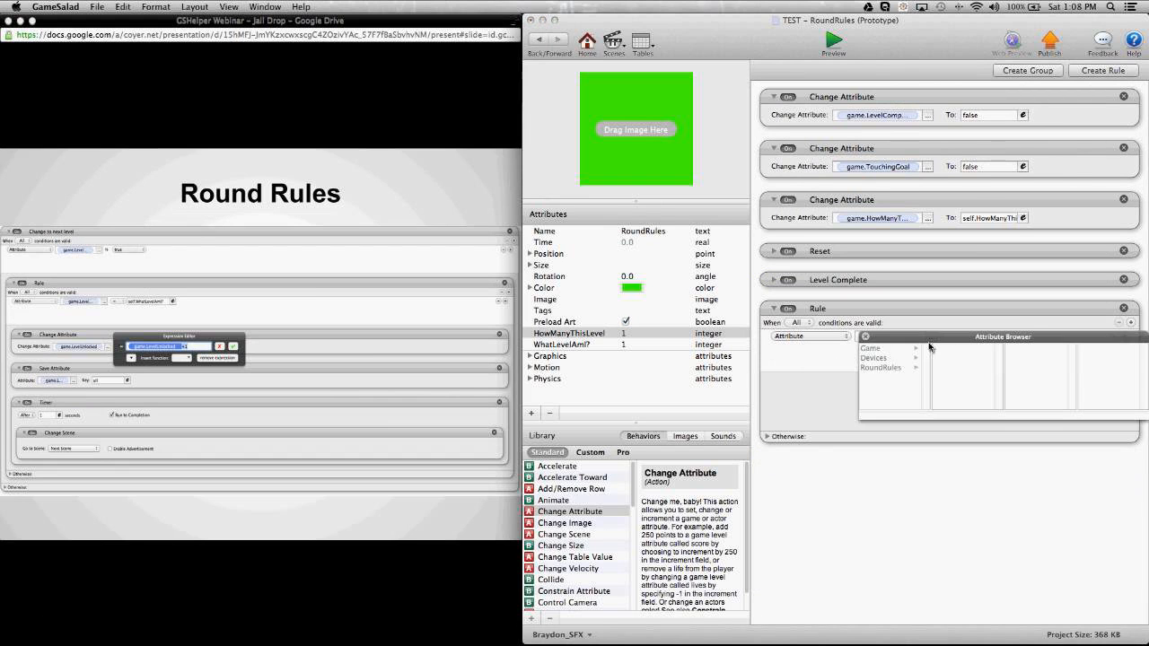
left_click_drag(934, 337, 895, 364)
scroll(930, 406, "down", 1)
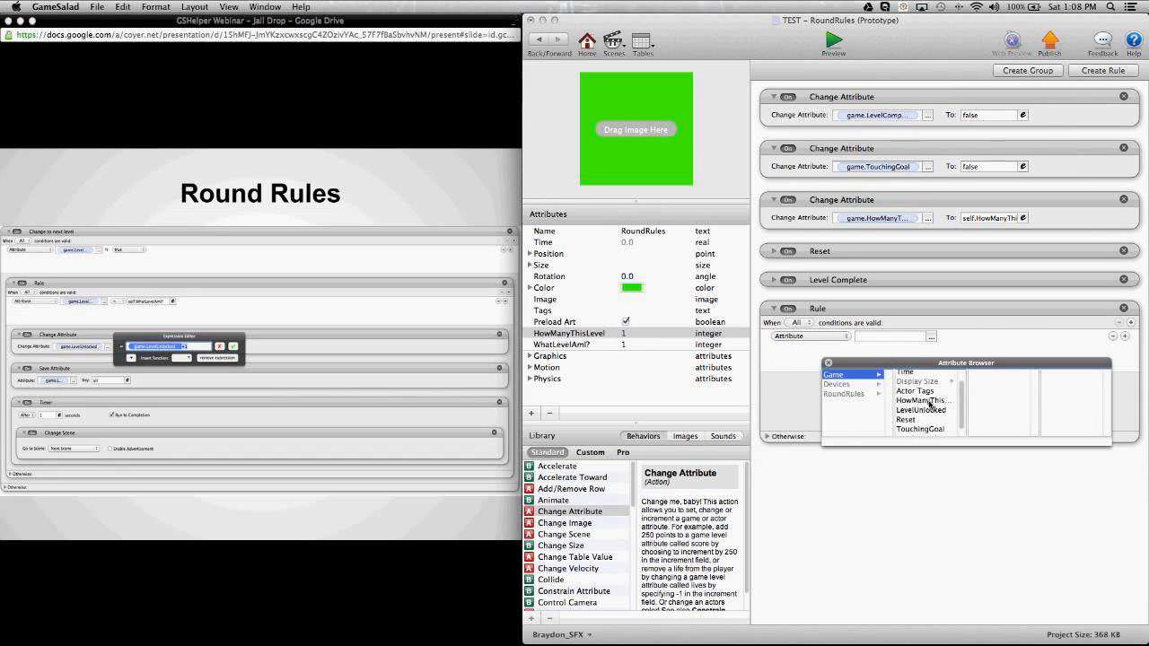
scroll(931, 405, "down", 1)
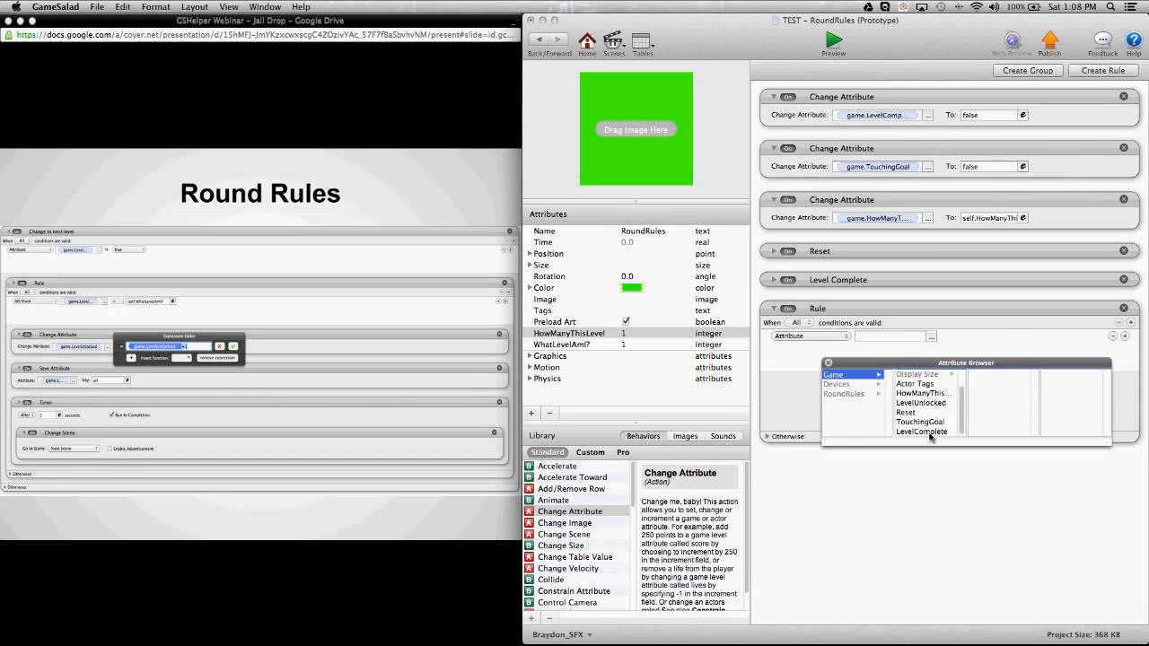
double_click(924, 433)
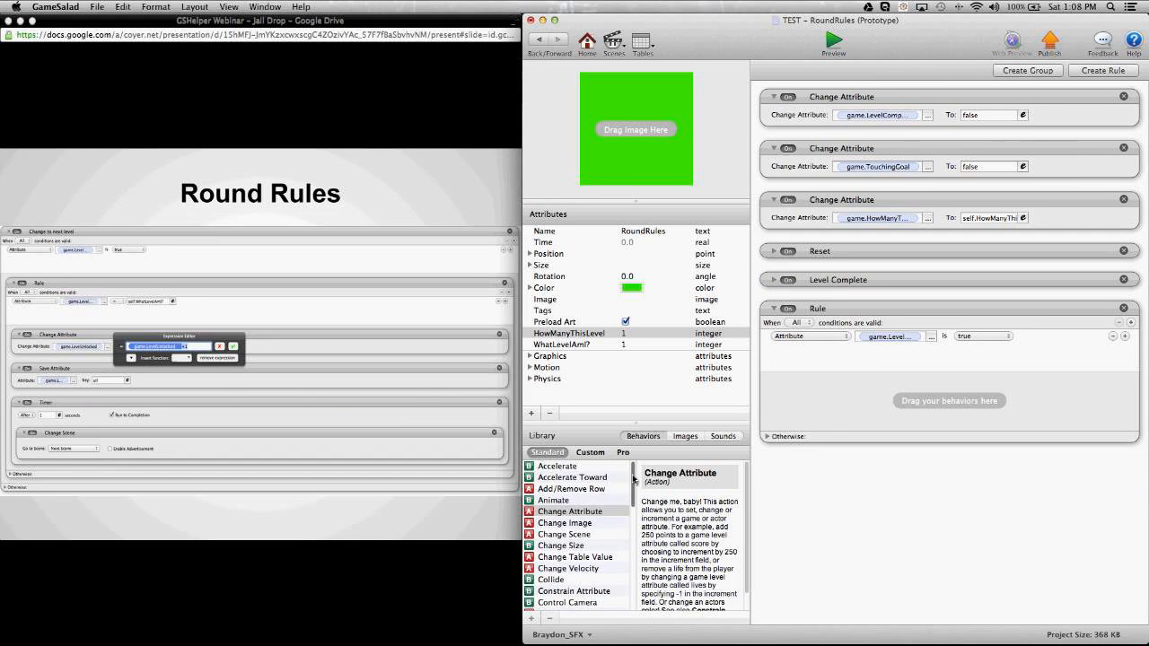
Nest a Rule behavior from the library inside the new game.LevelComplete rule
left_click_drag(634, 479, 622, 593)
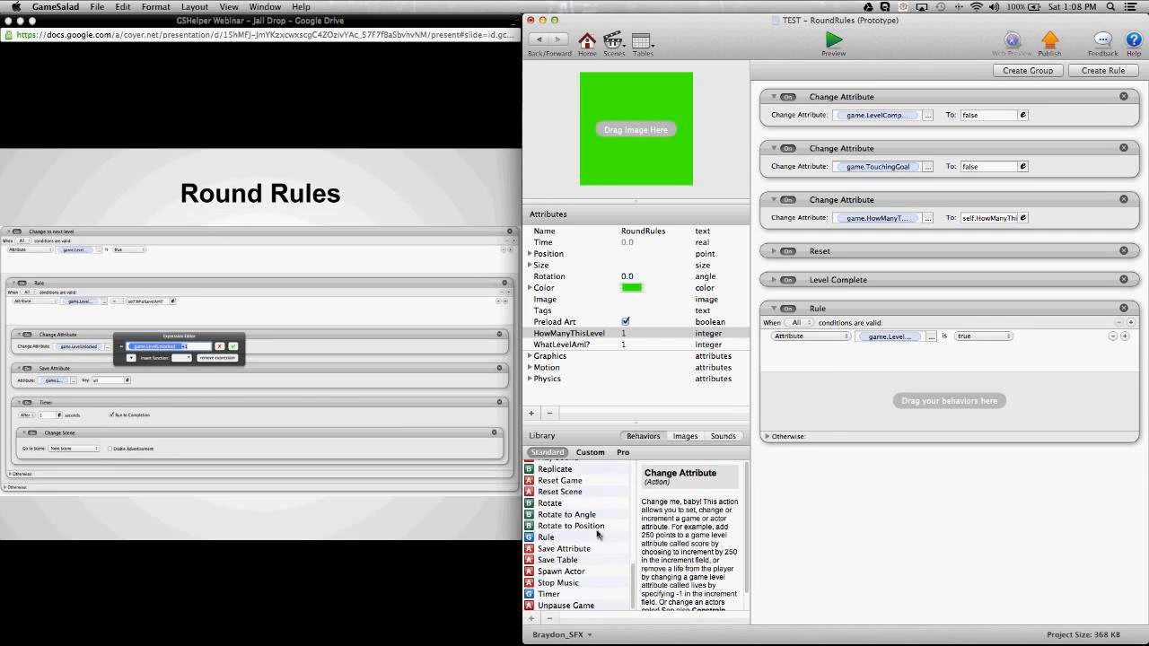
left_click(558, 537)
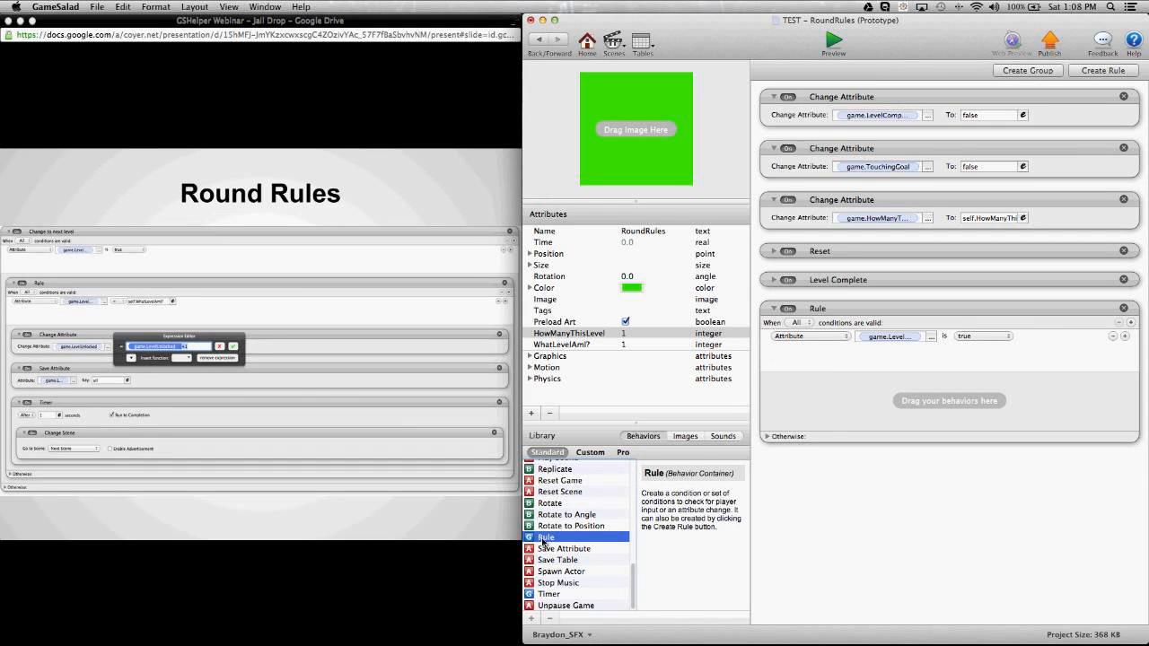
left_click_drag(544, 544, 878, 404)
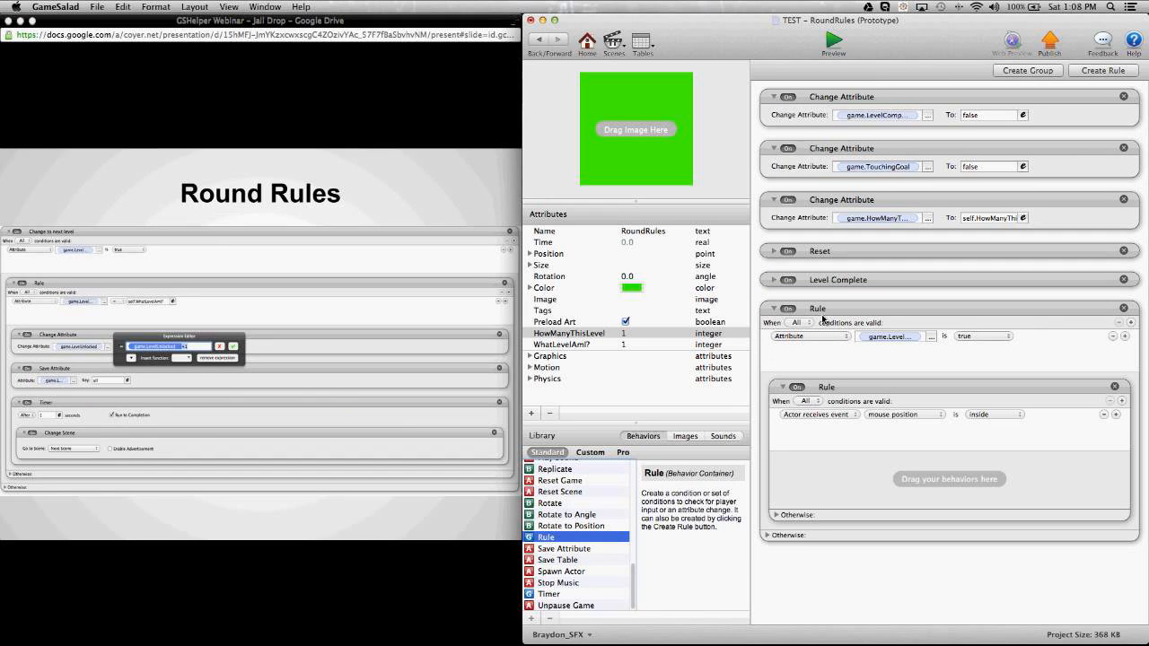
Rename the outer rule as Change to next level
double_click(821, 309)
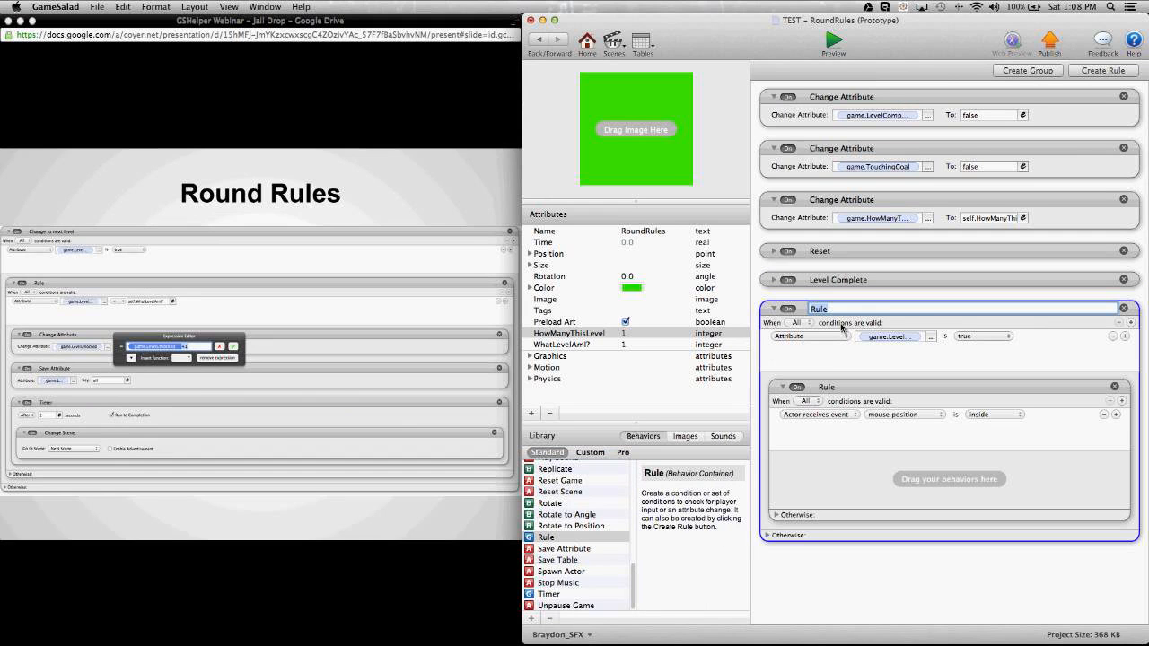
type("Change to next level")
key("Return")
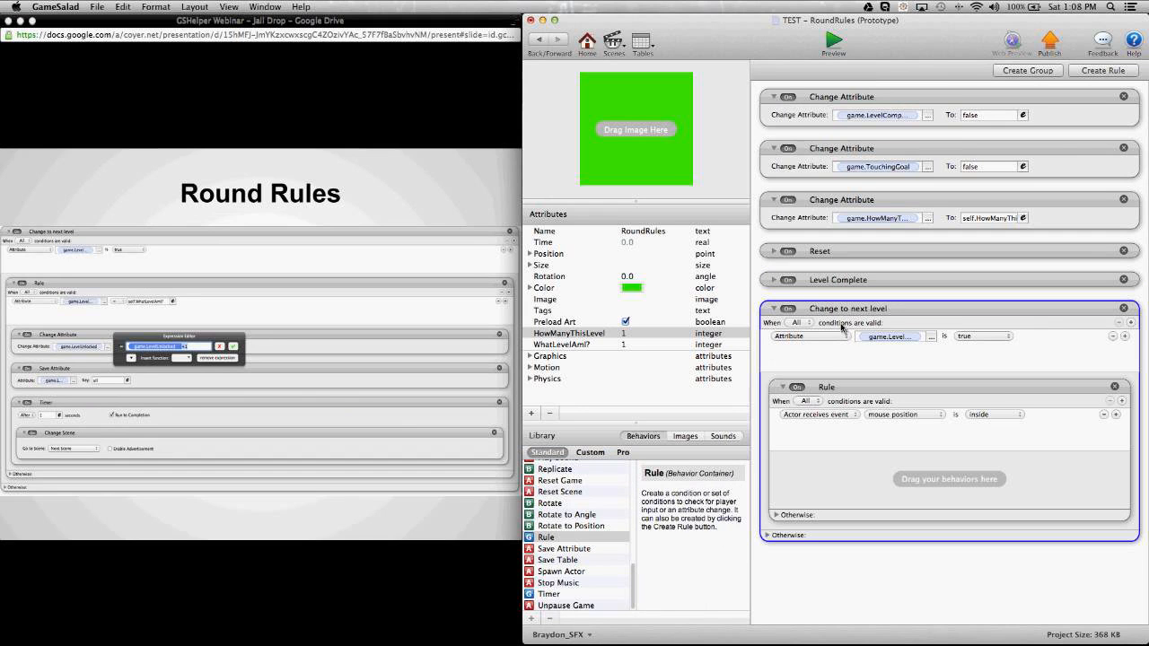
left_click(911, 571)
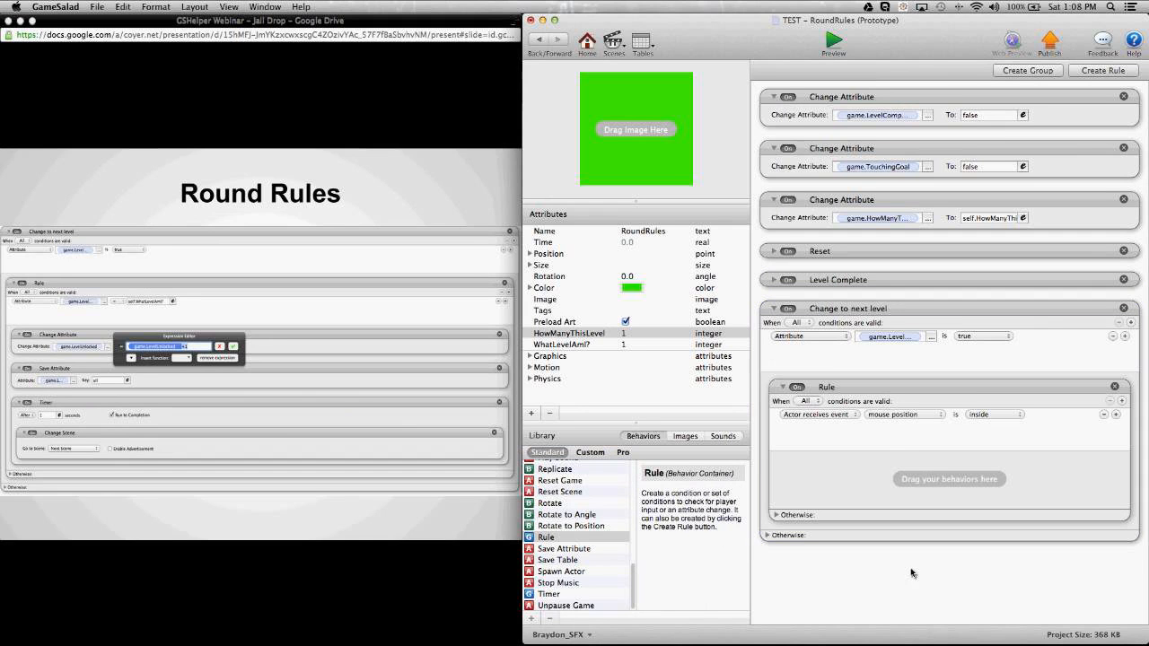
Change the nested rule's condition to an attribute condition that checks game.LevelUnlocked
left_click(882, 398)
left_click(828, 416)
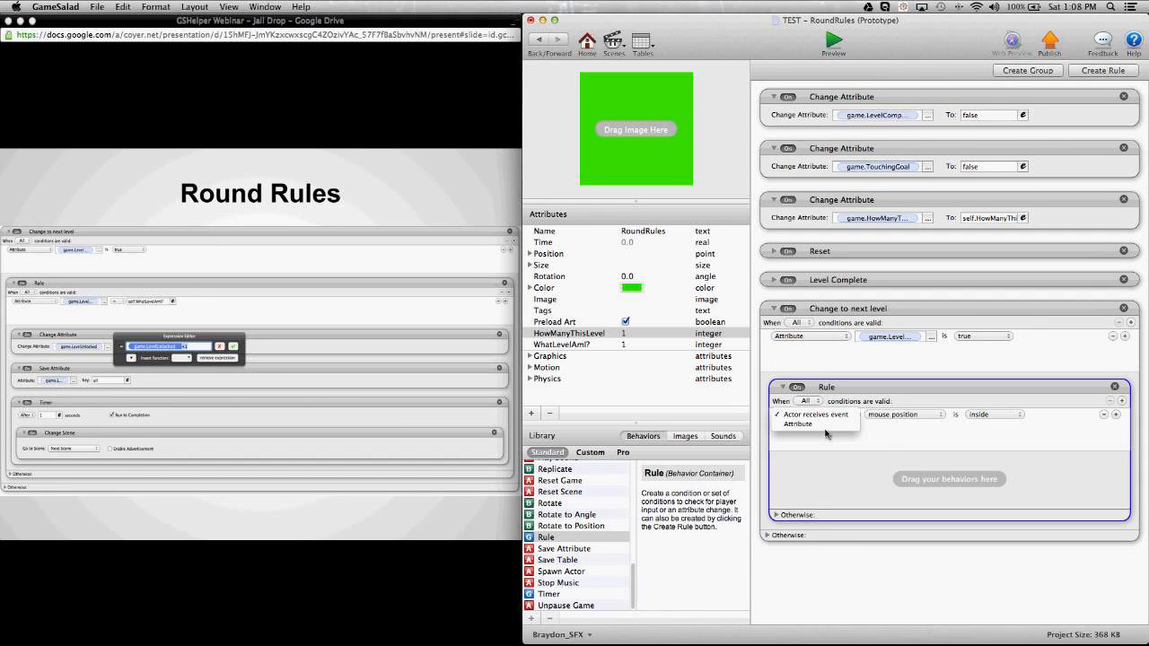
left_click(832, 419)
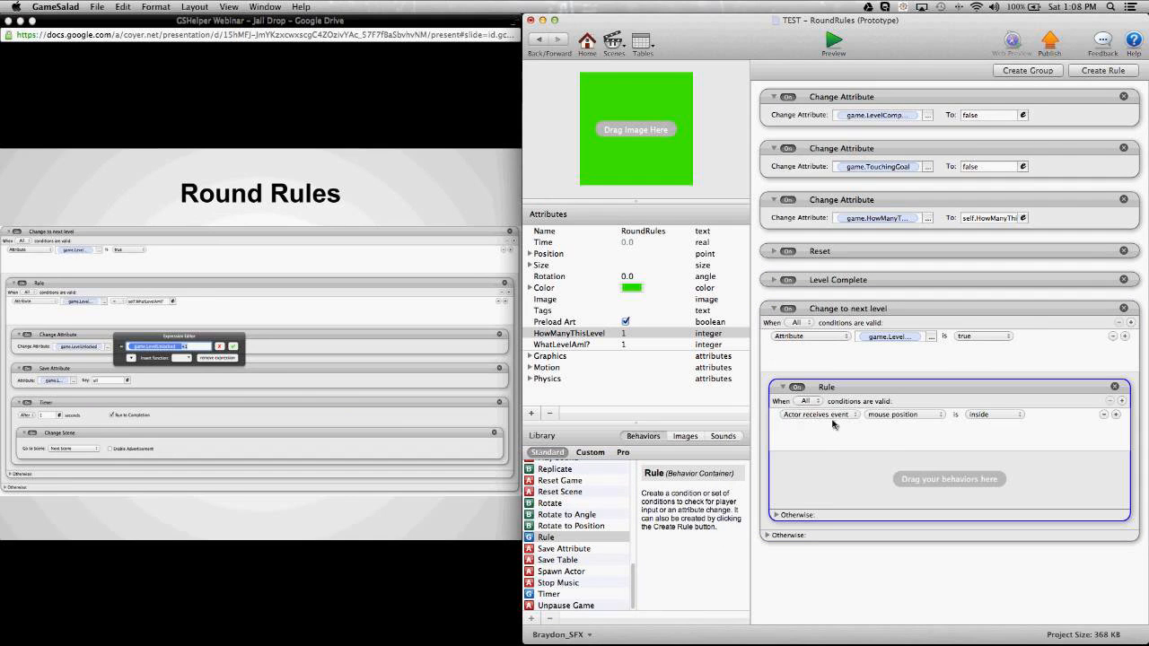
left_click(832, 415)
left_click(818, 429)
left_click(932, 415)
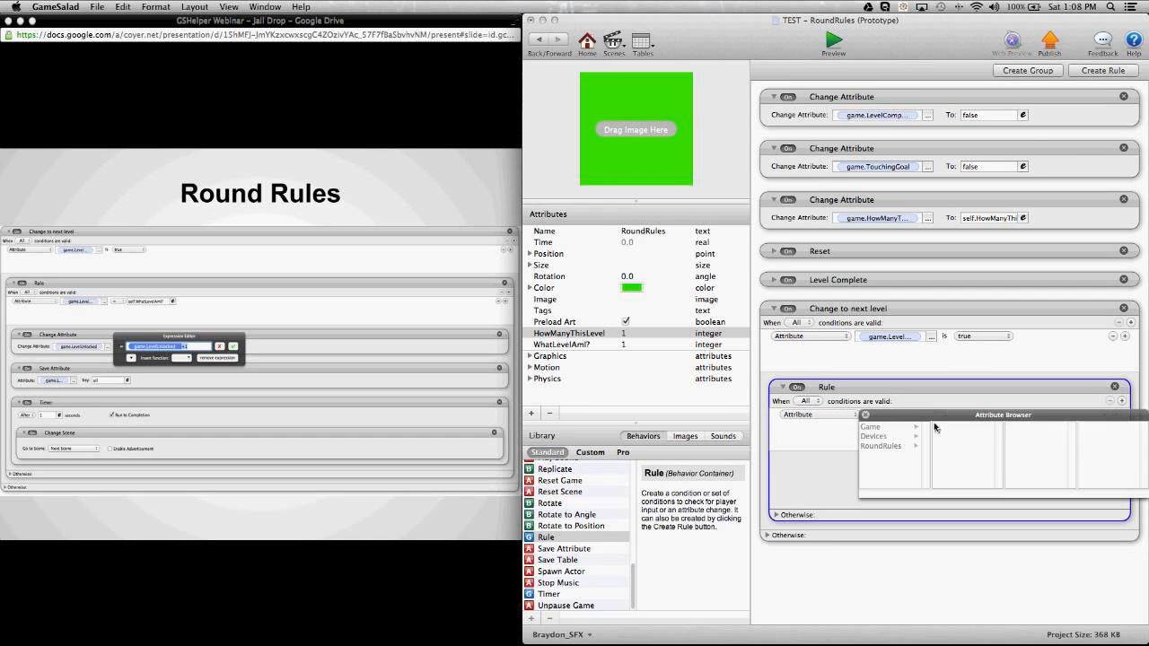
left_click(913, 428)
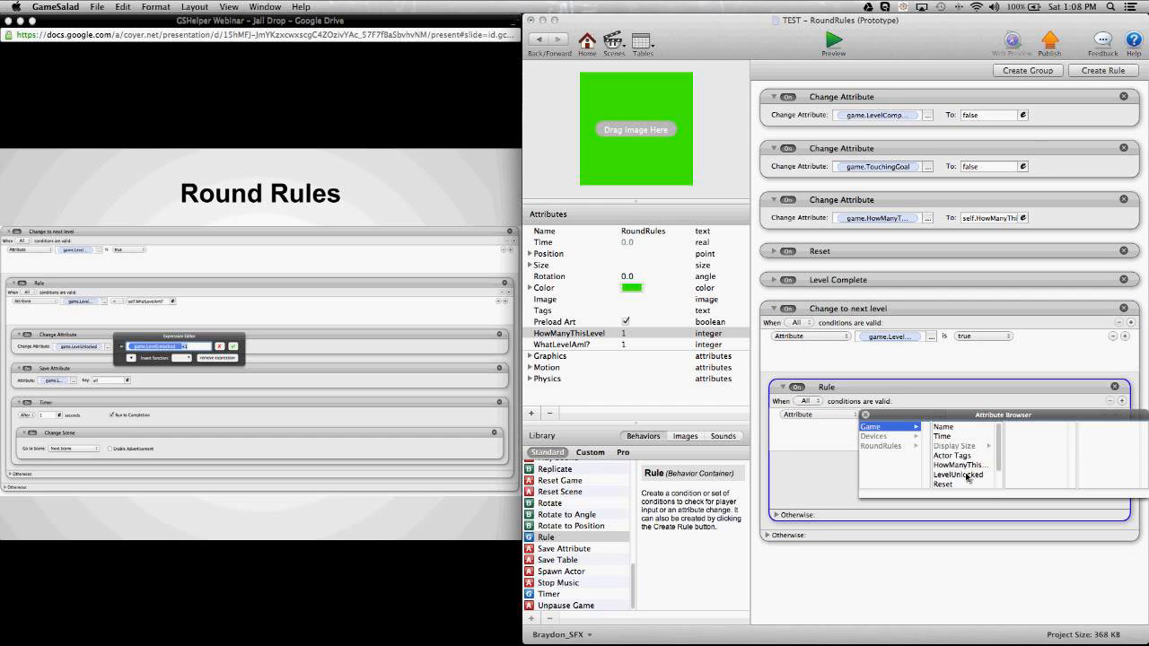
double_click(968, 477)
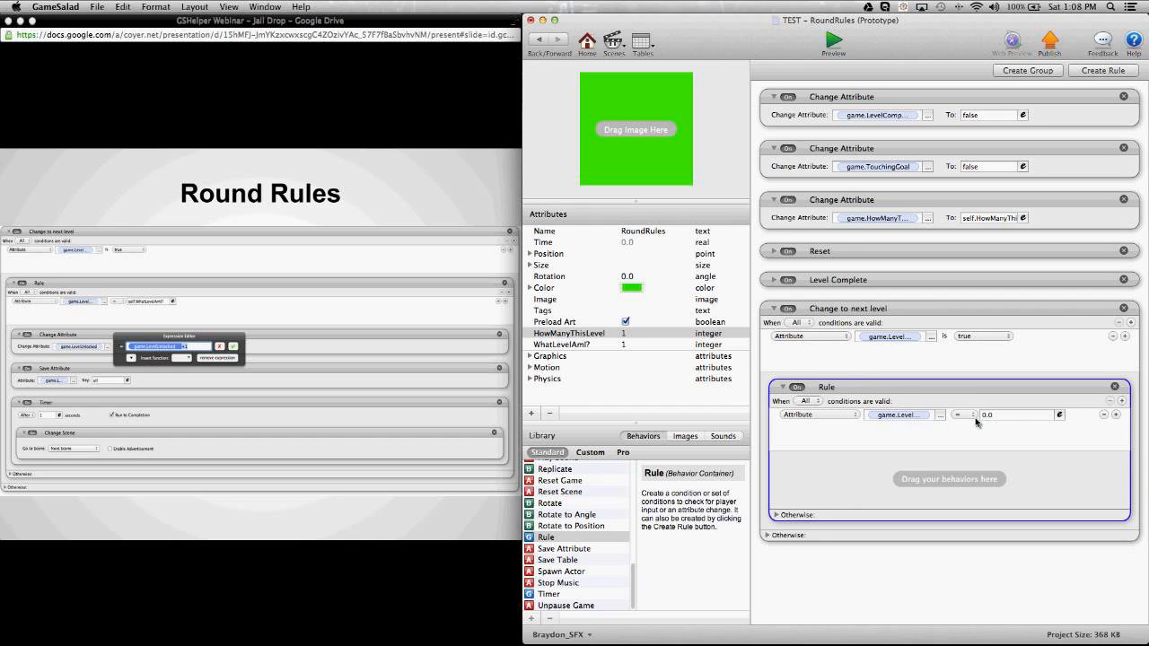
Set the comparison value of the nested rule's condition to the expression self.WhatLevelAmI?
left_click(1060, 415)
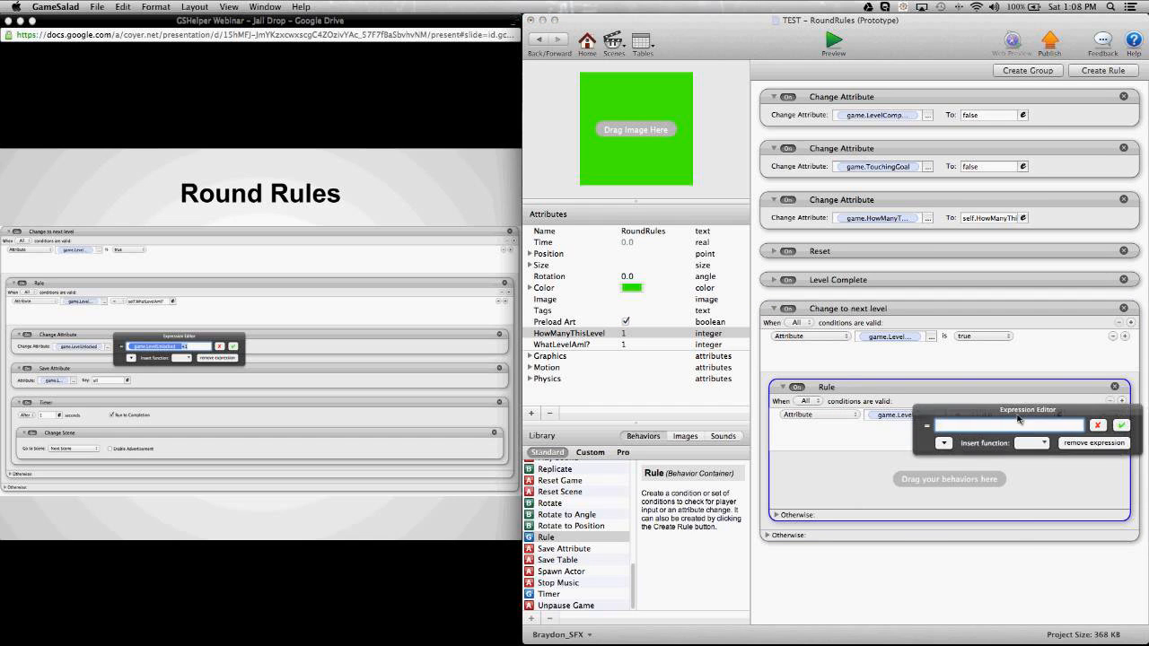
left_click(813, 459)
left_click(822, 496)
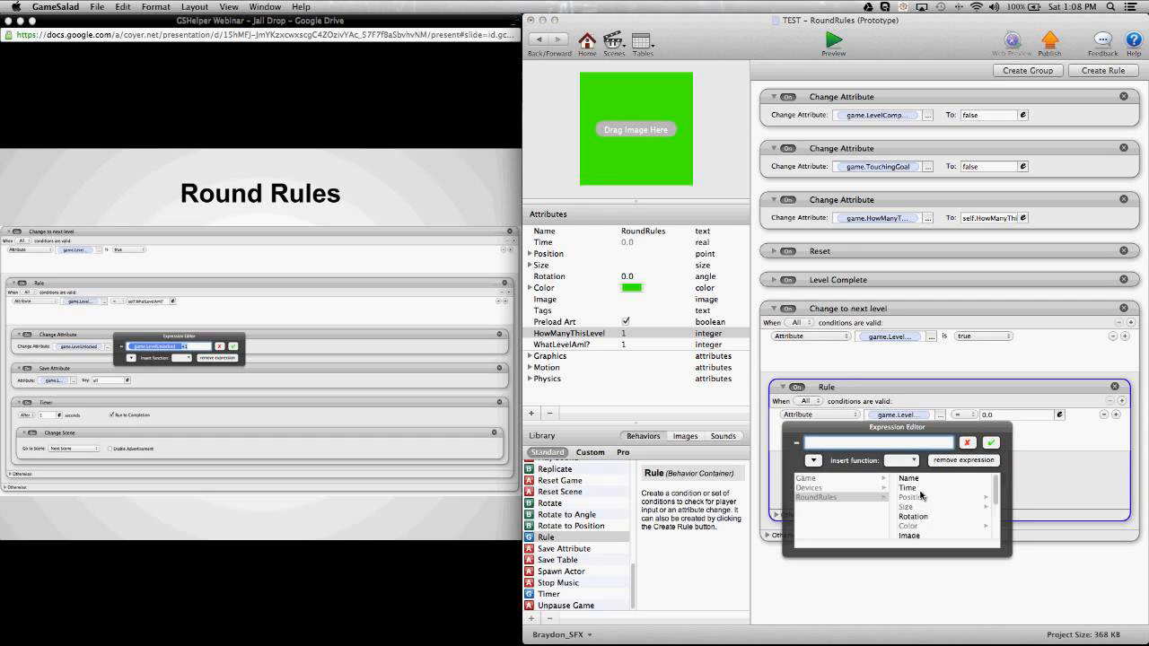
scroll(934, 504, "down", 3)
left_click(929, 505)
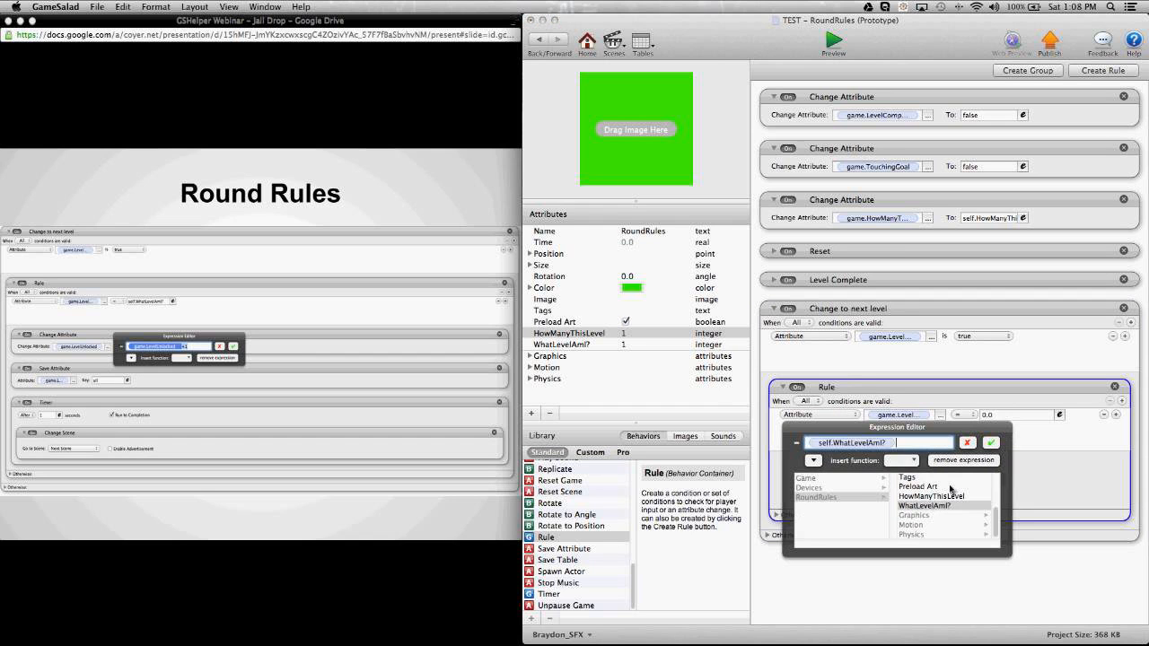
left_click(988, 444)
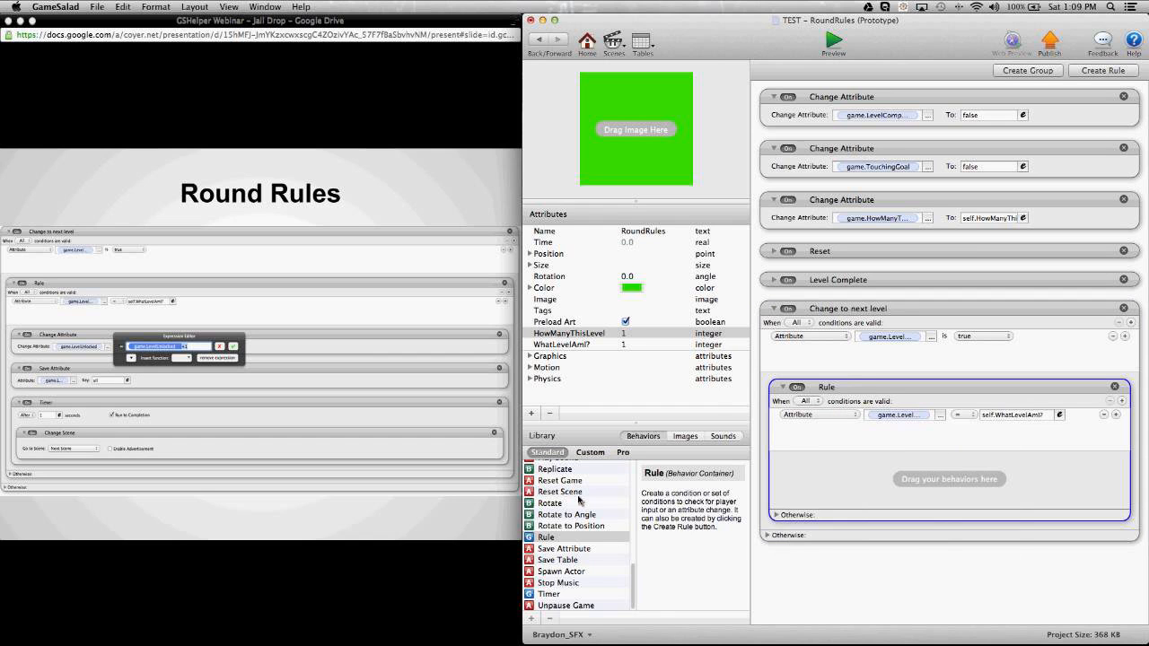
Add a Change Attribute behavior inside the nested rule and target it at game.LevelUnlocked
scroll(574, 539, "up", 10)
left_click_drag(557, 511, 902, 483)
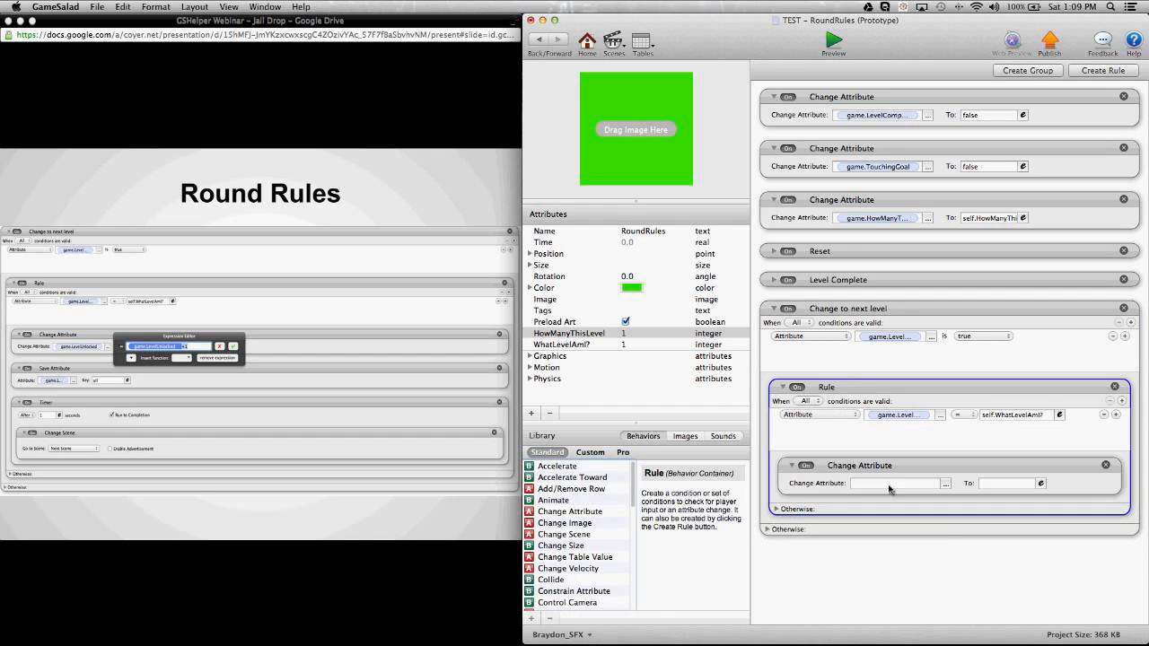
left_click(947, 483)
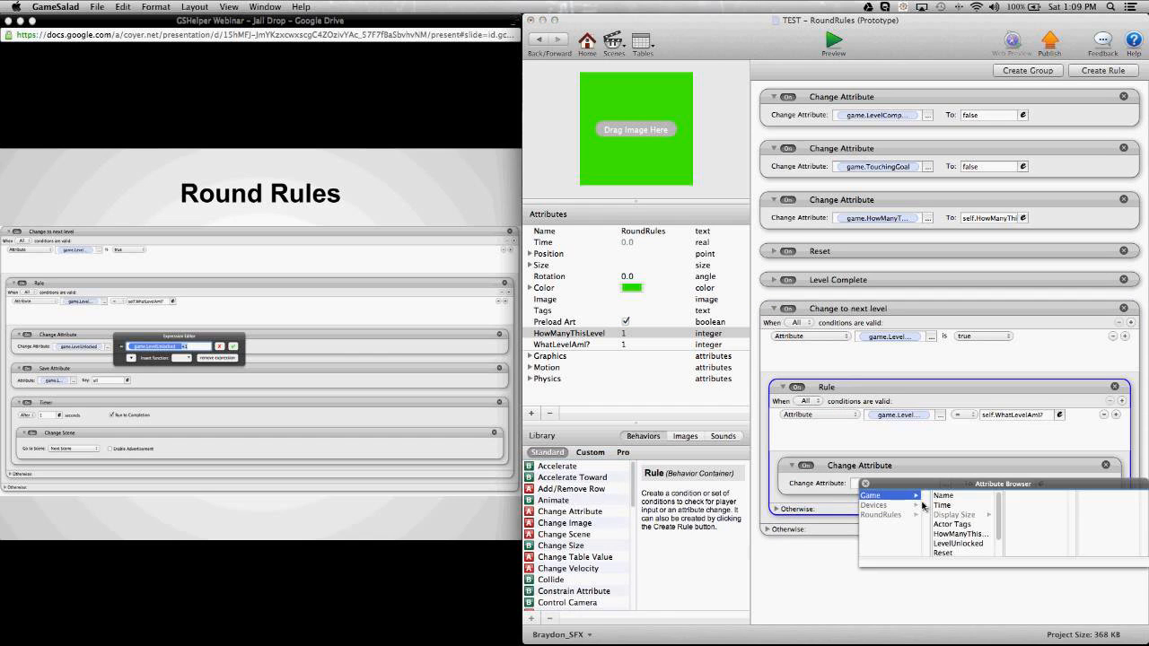
left_click(966, 545)
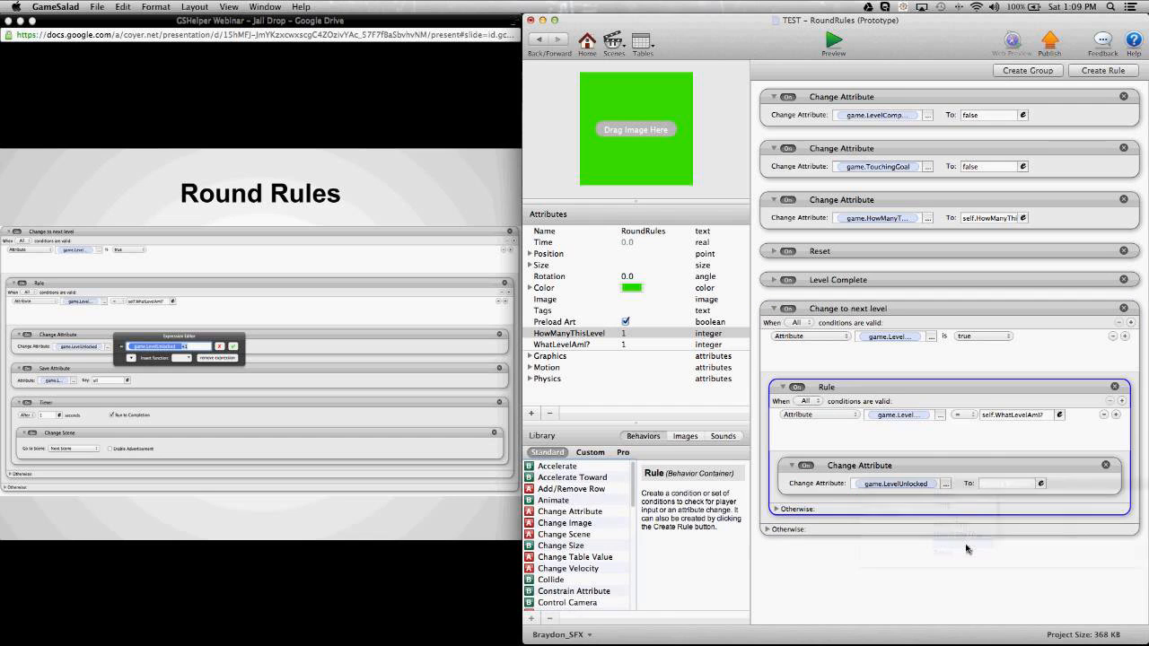
Set the nested Change Attribute's value to the expression game.LevelUnlocked+1
left_click(1041, 483)
left_click(865, 451)
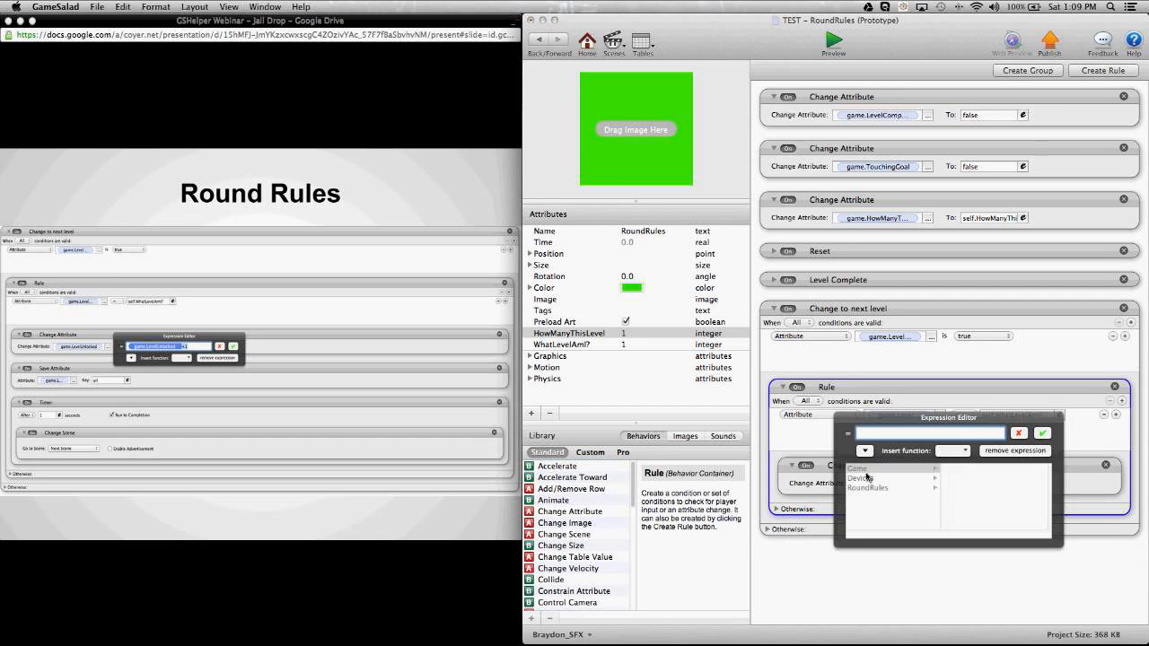
left_click(968, 517)
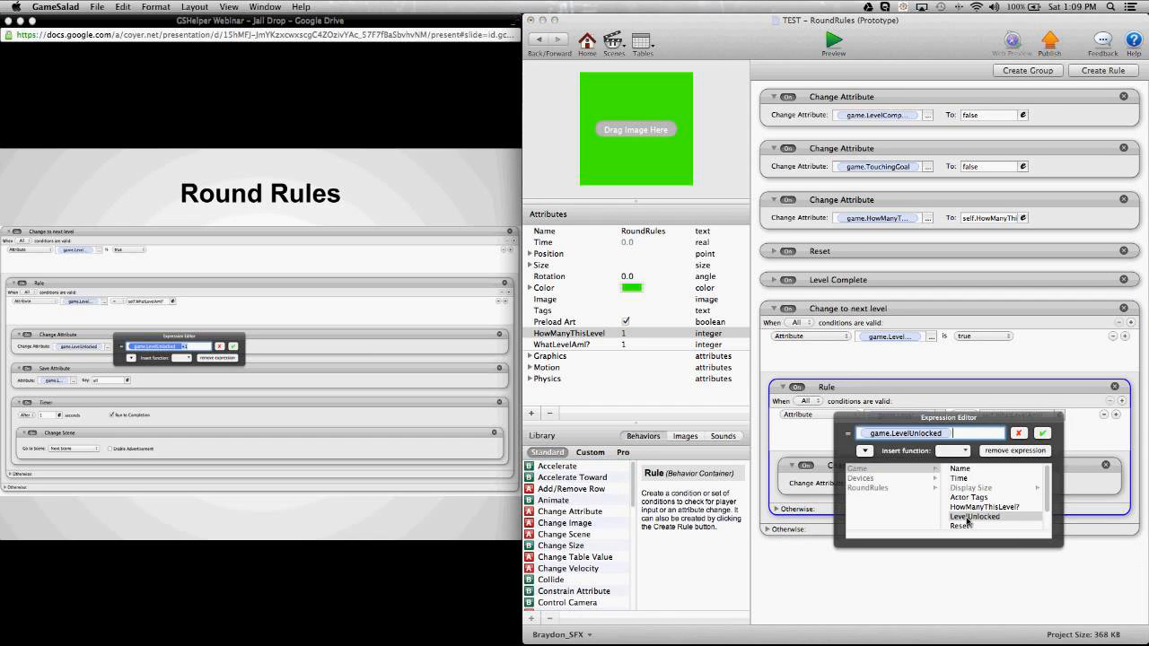
type("+1")
left_click(1042, 433)
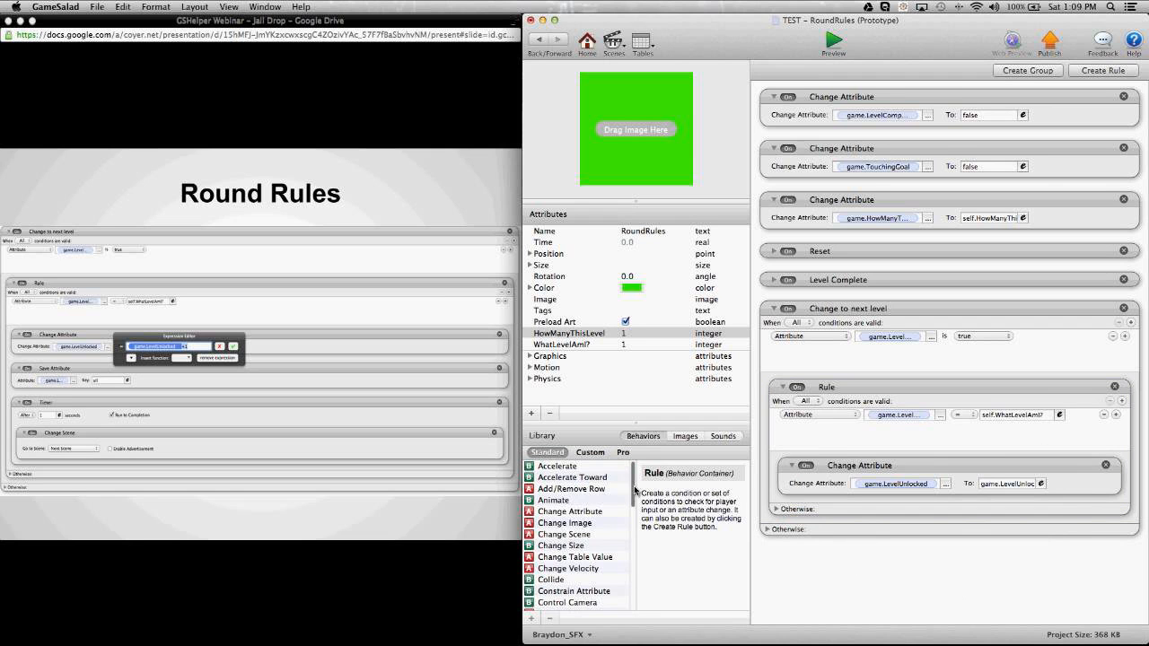
Locate the Save Attribute behavior in the library of standard behaviors
scroll(635, 492, "down", 5)
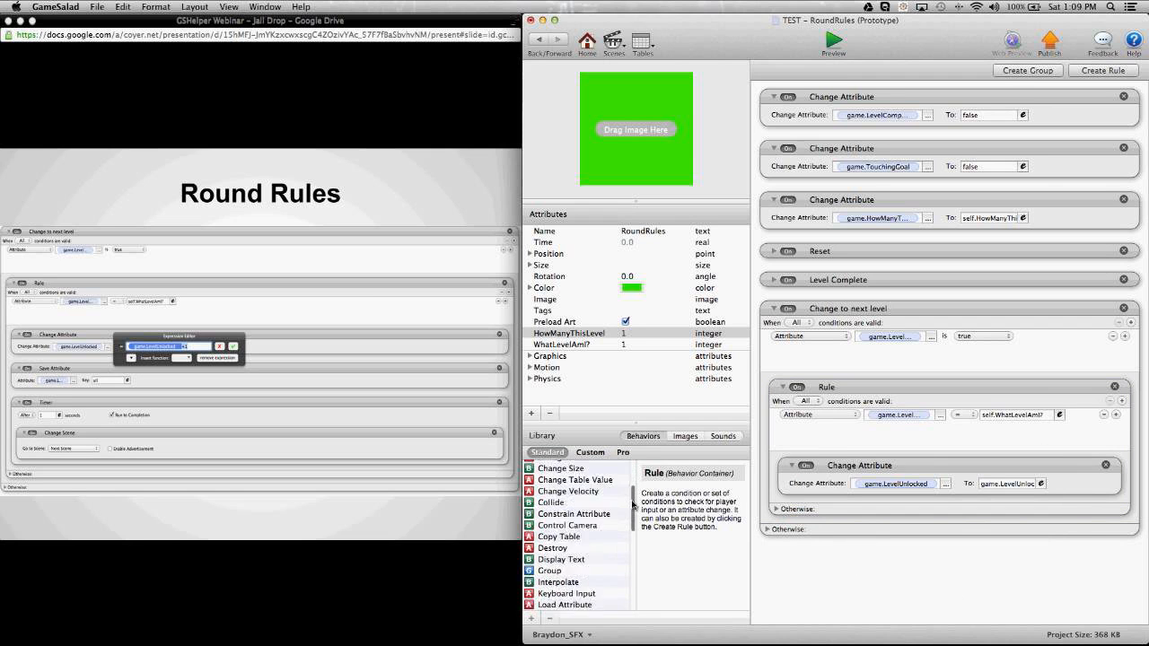
scroll(628, 521, "down", 10)
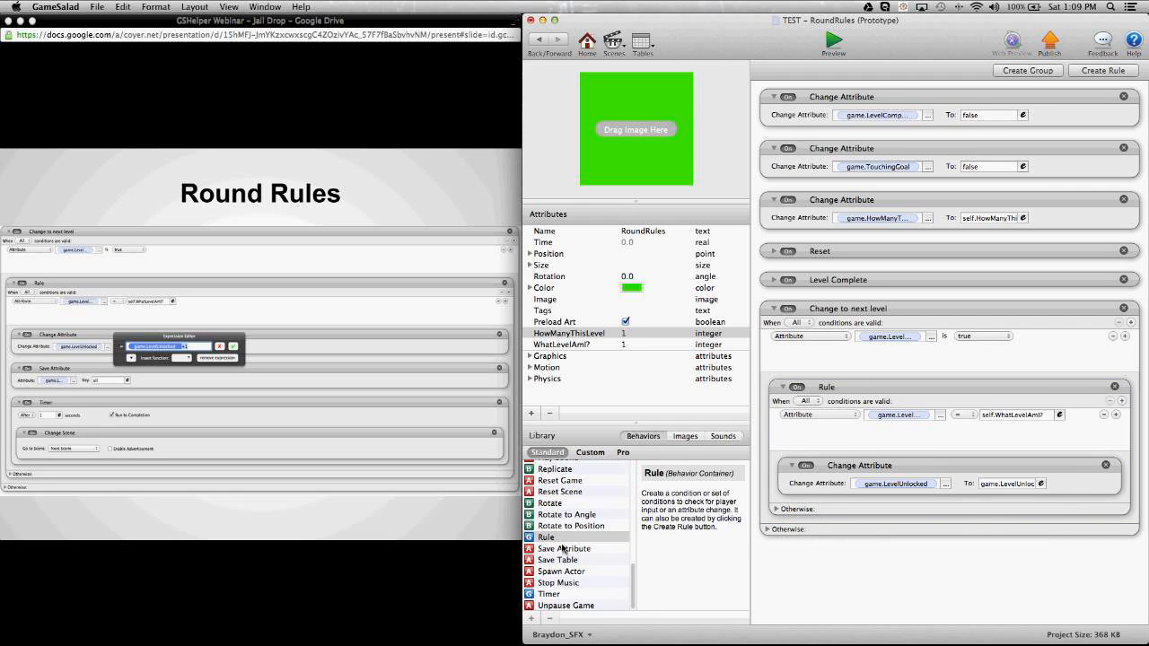
left_click(562, 548)
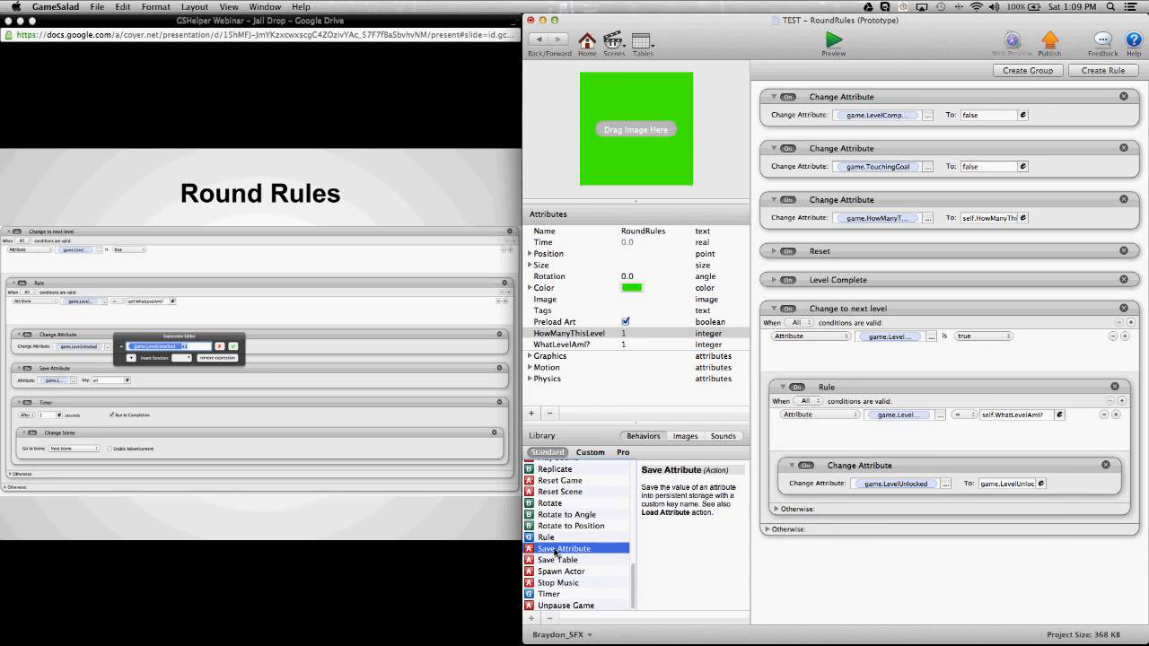
left_click_drag(556, 553, 612, 545)
Review the Level Complete rule, the Change to next level condition, and the nested rule's game.LevelUnlocked change
left_click(773, 280)
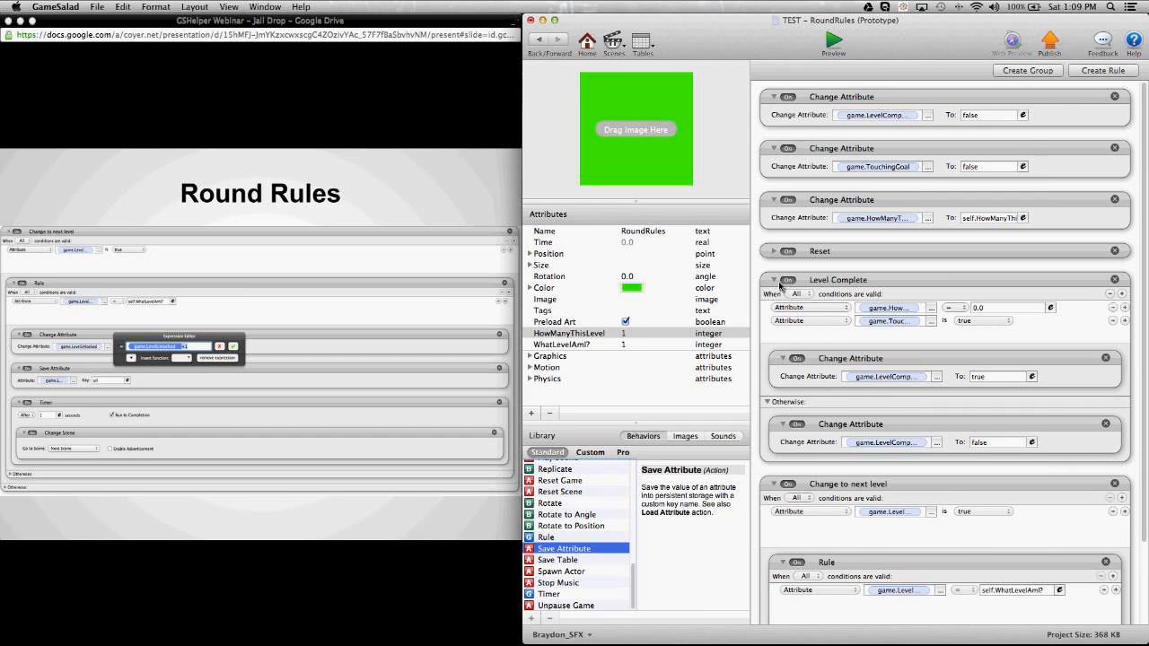
left_click(824, 283)
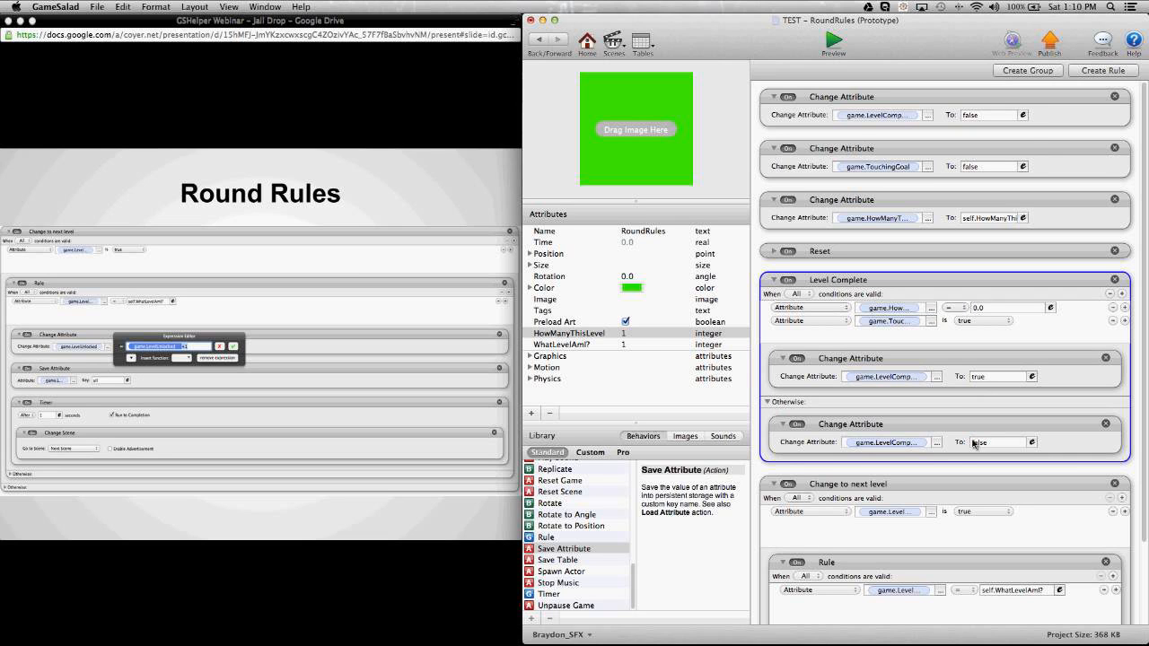
left_click(775, 281)
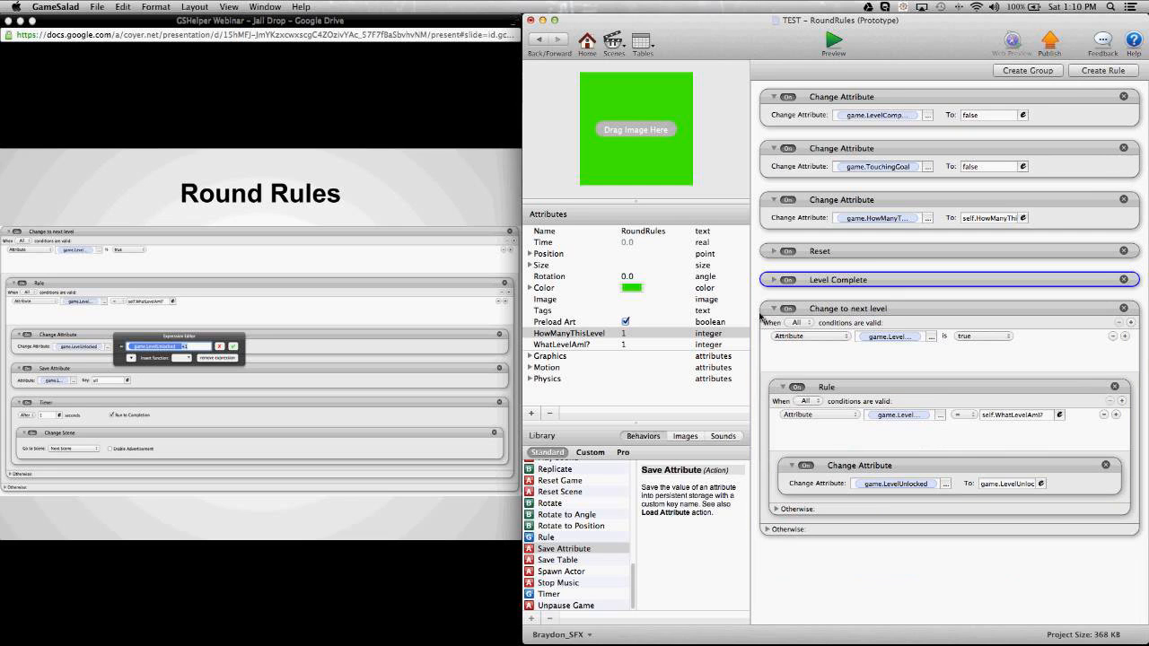
left_click(836, 317)
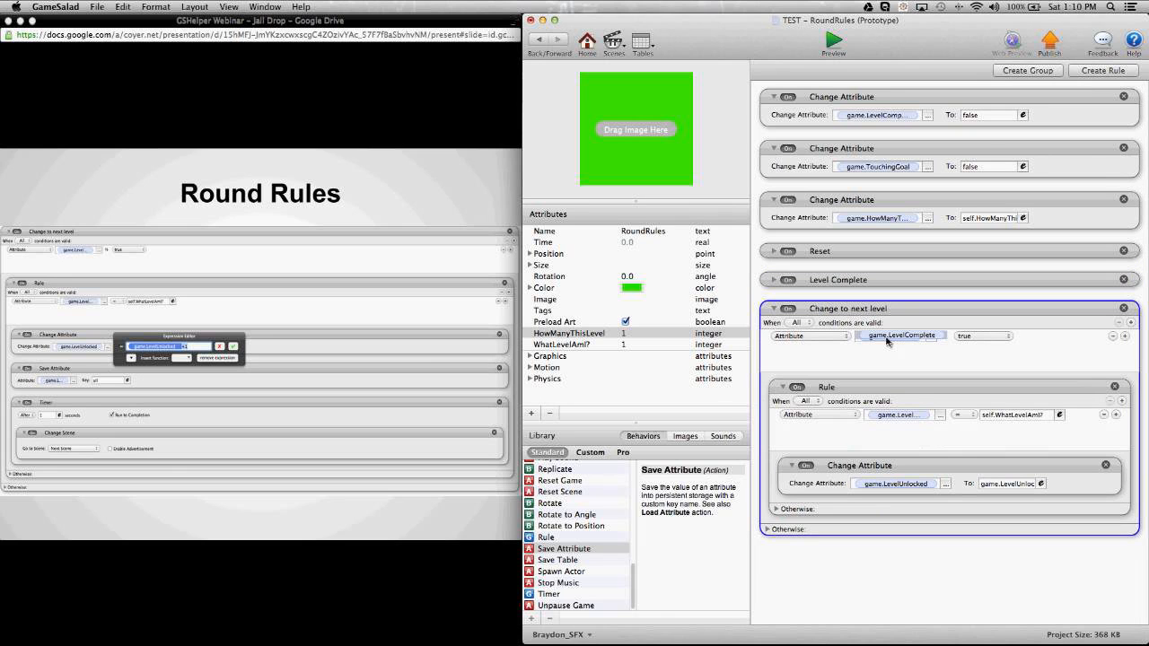
left_click(885, 388)
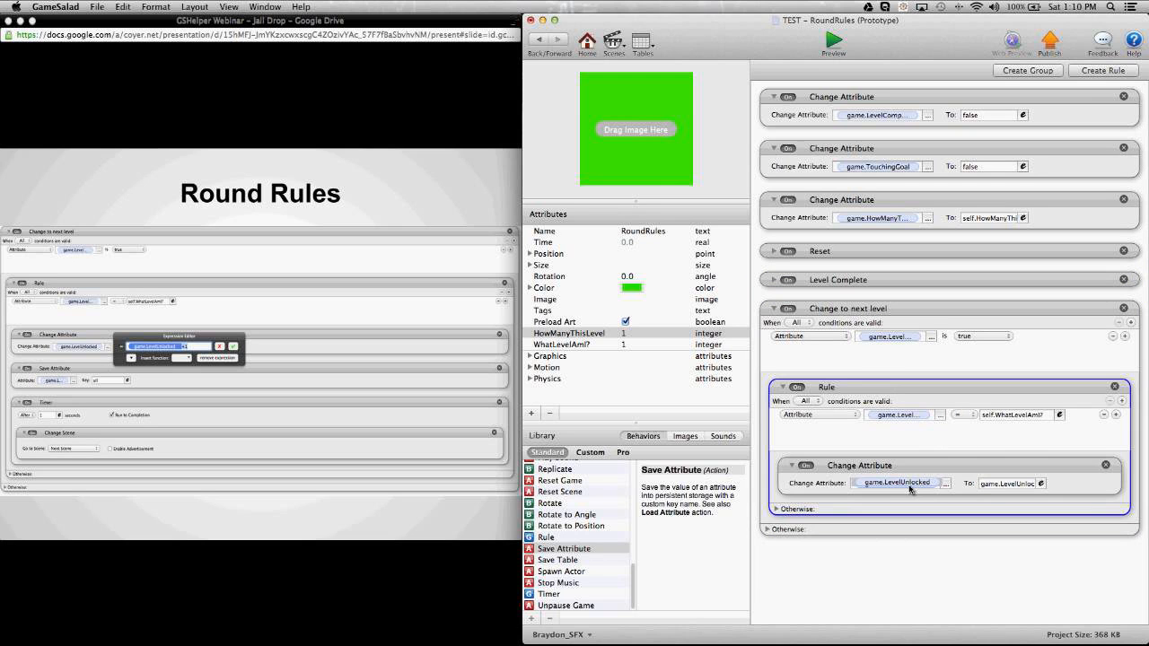
left_click(985, 486)
Add a Save Attribute behavior below the nested rule's Change Attribute, saving game.LevelUnlocked under the key level
left_click(550, 550)
left_click_drag(550, 557, 838, 508)
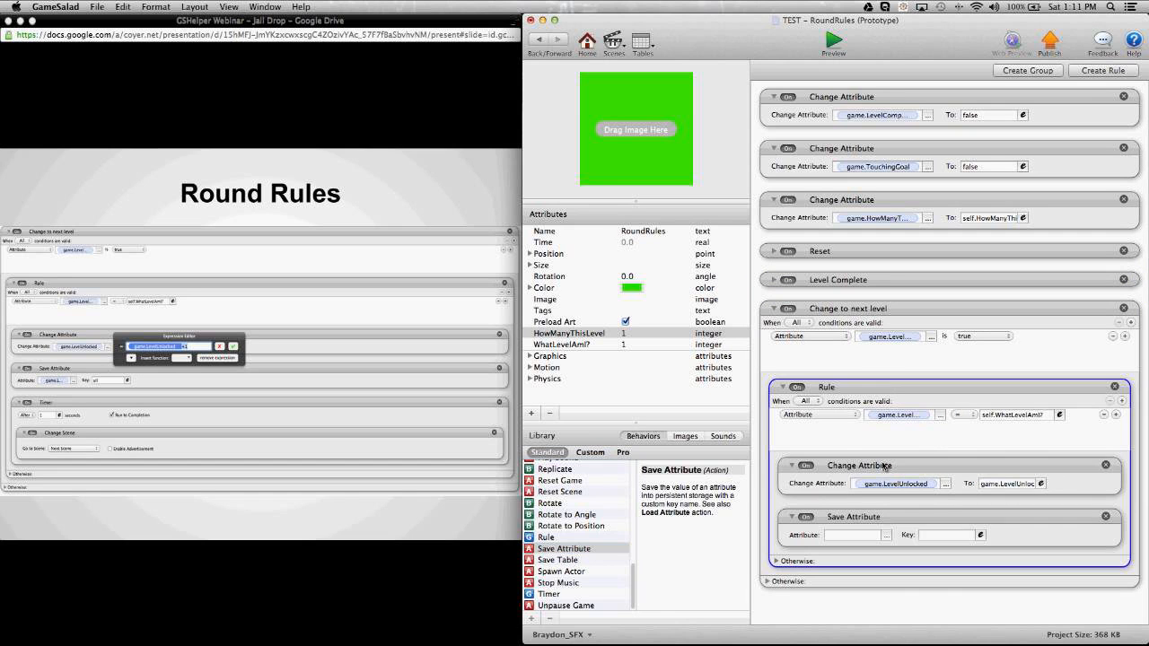
left_click(887, 535)
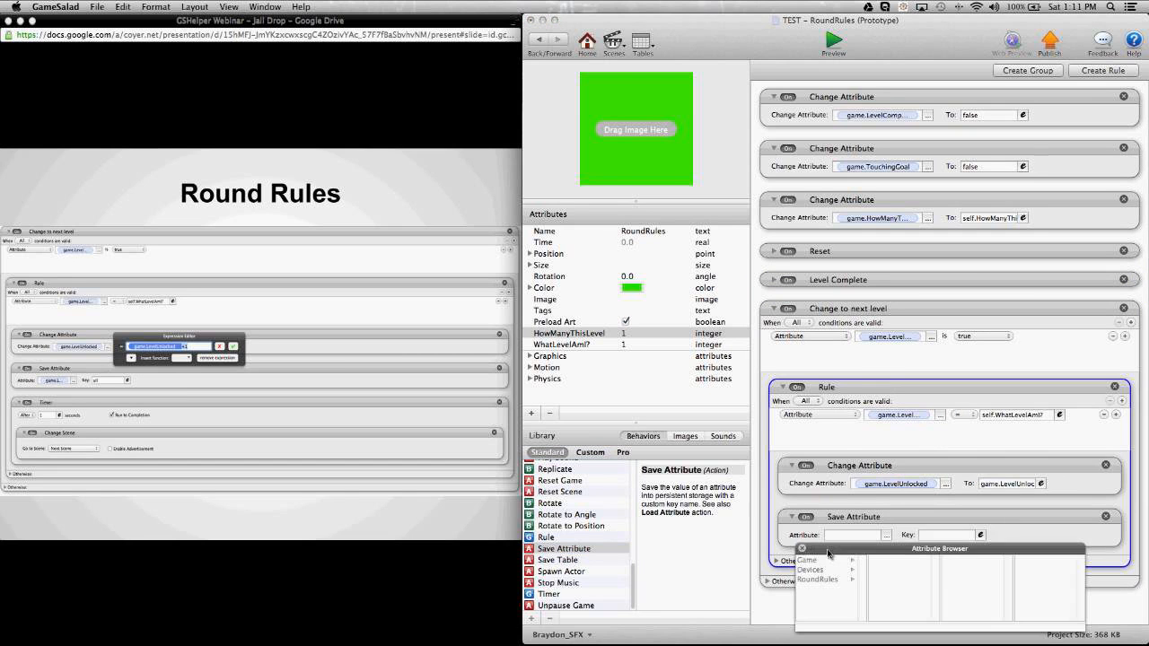
left_click(808, 561)
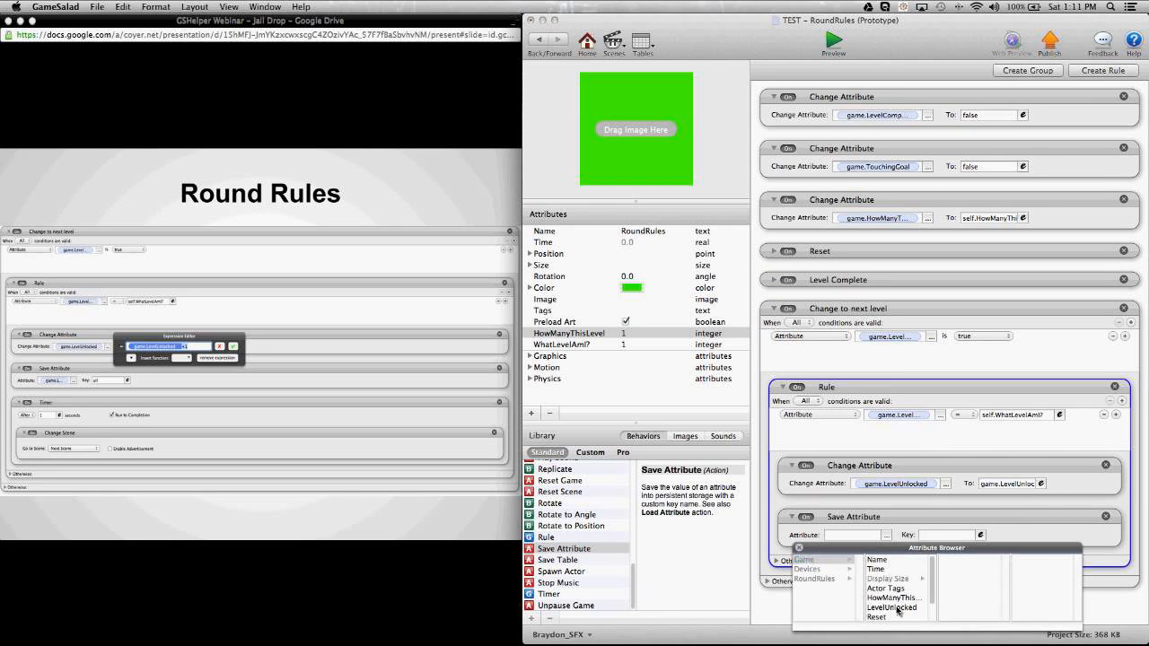
left_click(893, 607)
left_click(941, 536)
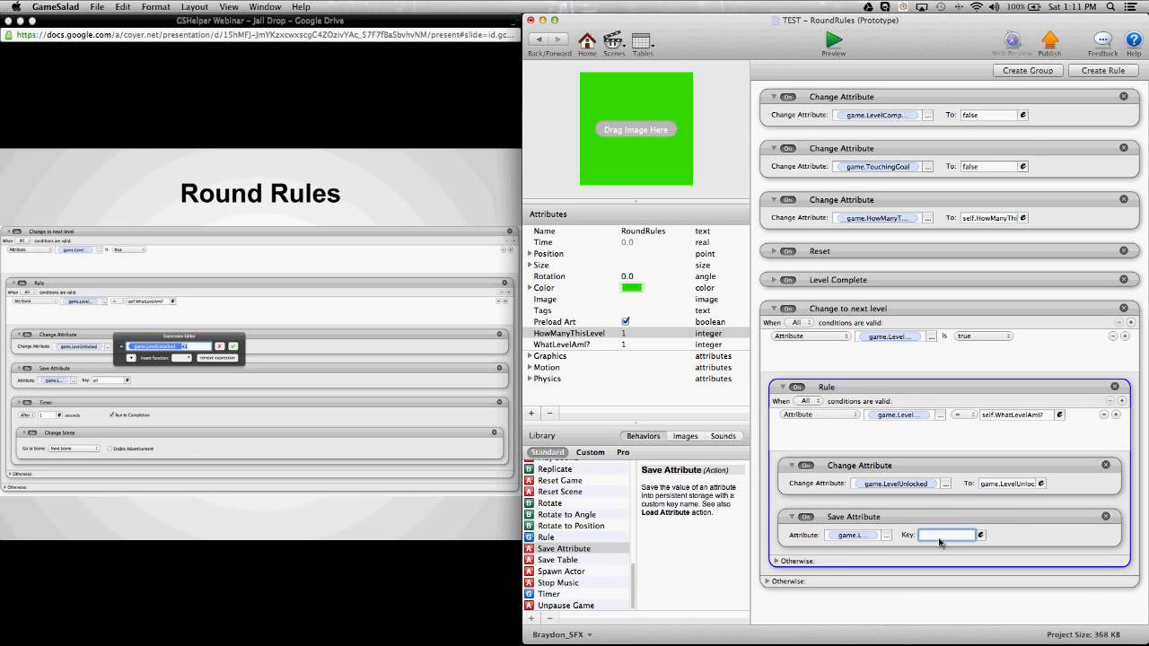
type("level")
left_click(898, 604)
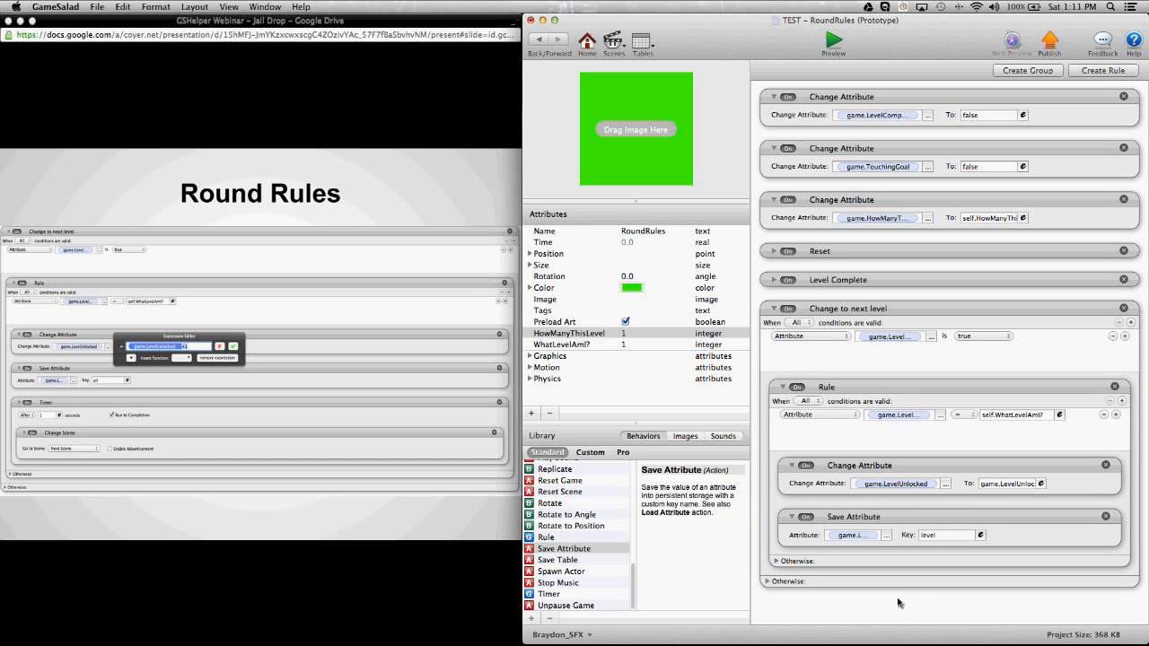
Add a Timer below Save Attribute in the nested rule, set to After 1 second with Run to Completion enabled
left_click_drag(550, 593, 774, 557)
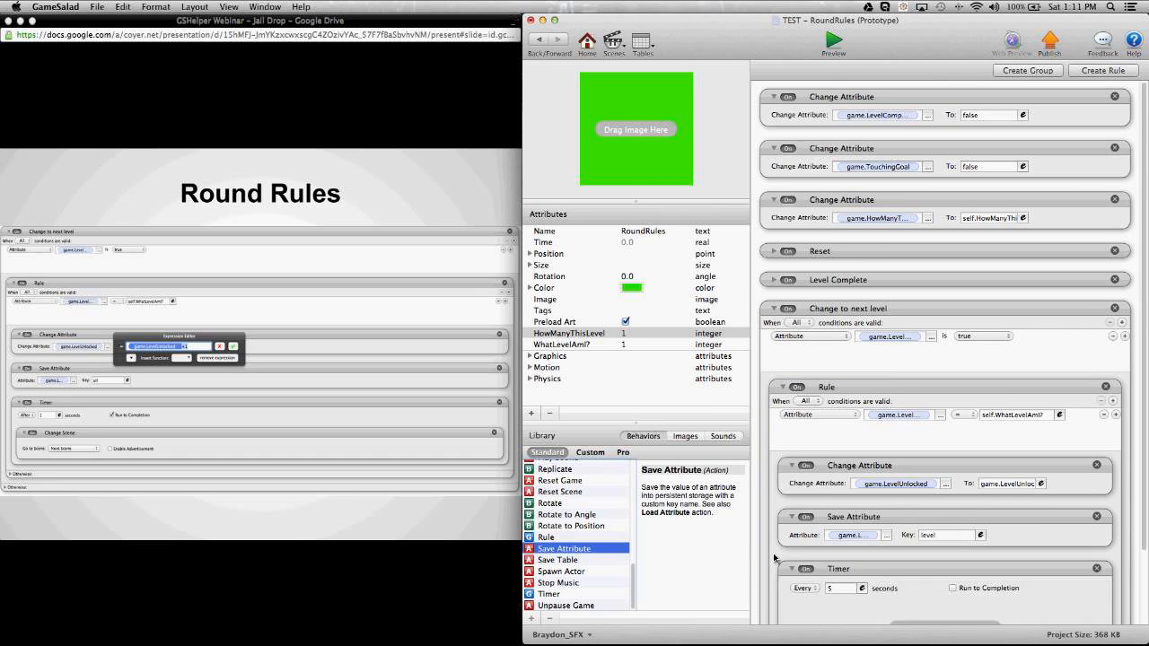
scroll(774, 557, "down", 3)
left_click(804, 504)
left_click(812, 518)
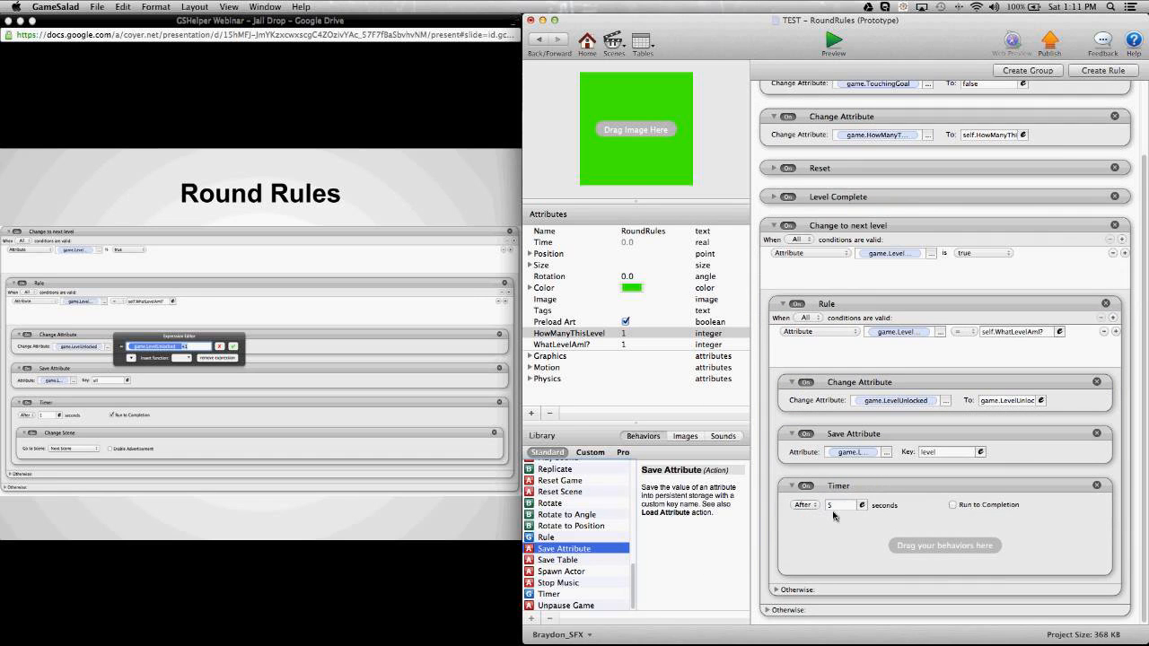
left_click(833, 508)
type("1")
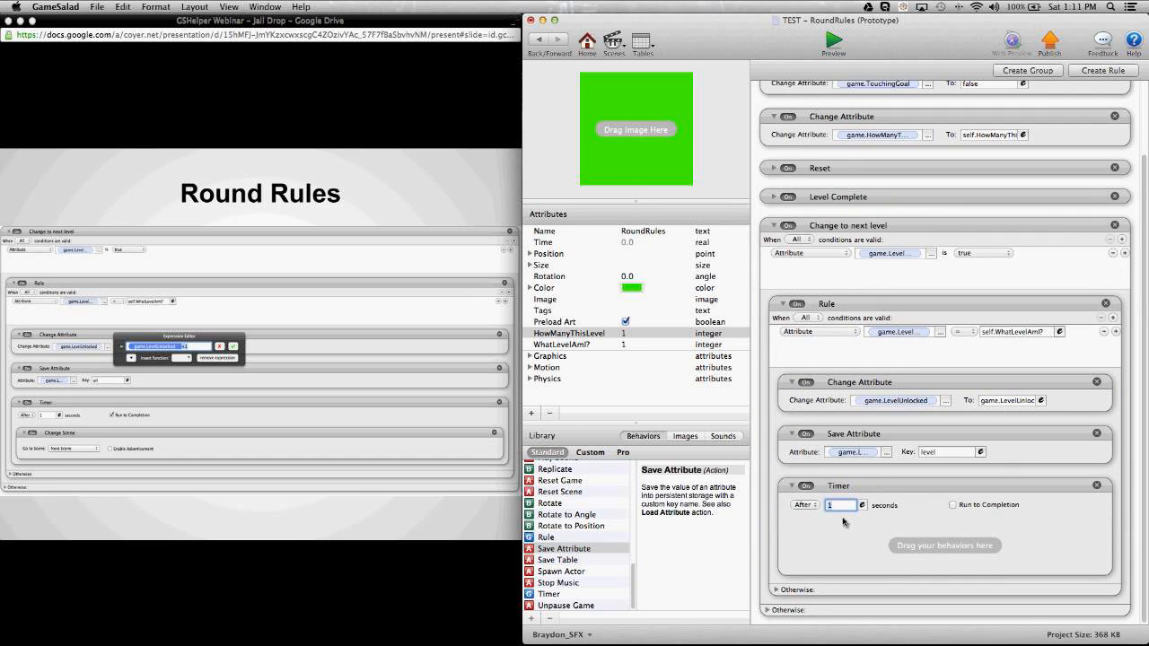
left_click(953, 506)
Place a Change Scene behavior that goes to Next Scene inside the Timer
scroll(592, 521, "up", 10)
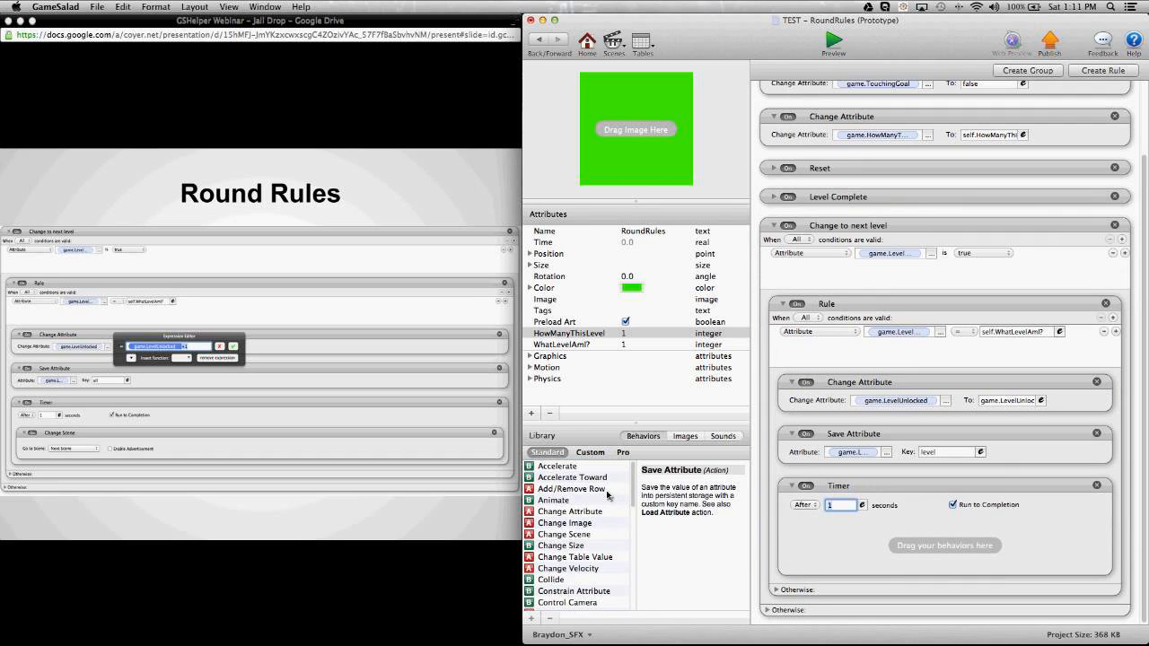
left_click(588, 534)
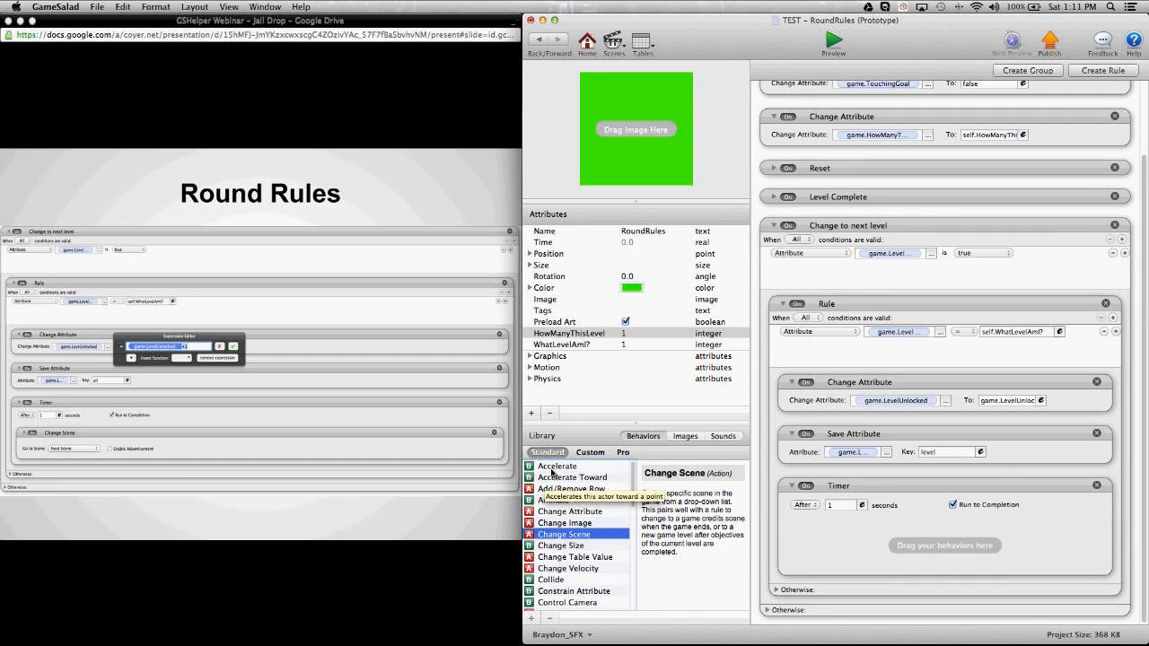
left_click_drag(559, 536, 867, 563)
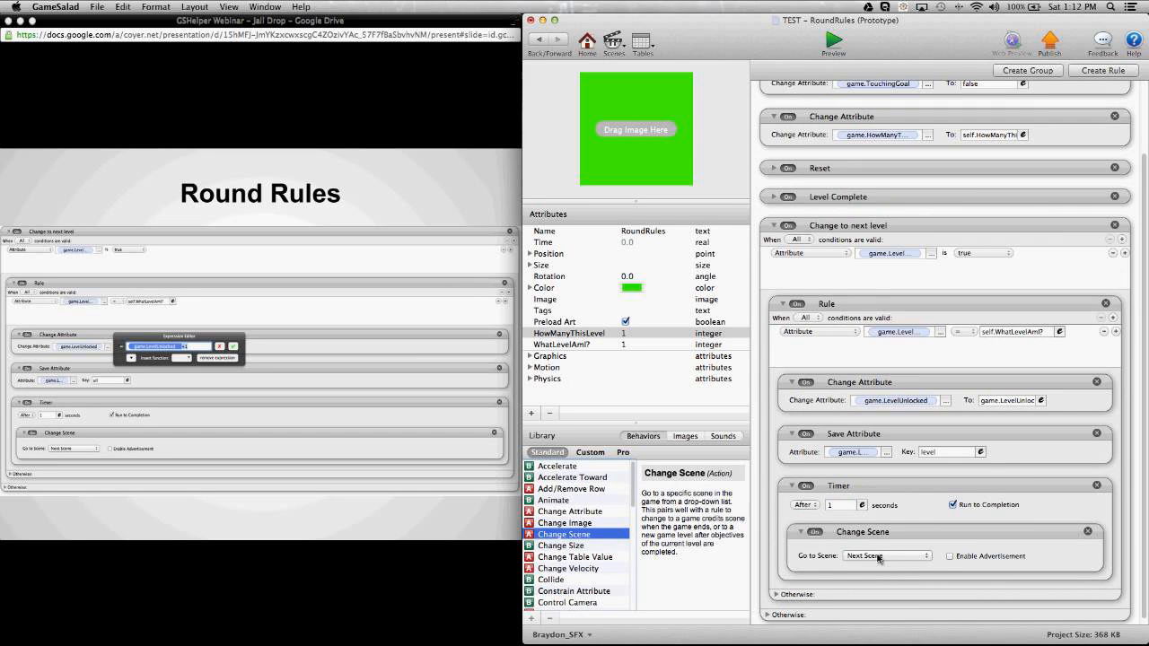
left_click(901, 501)
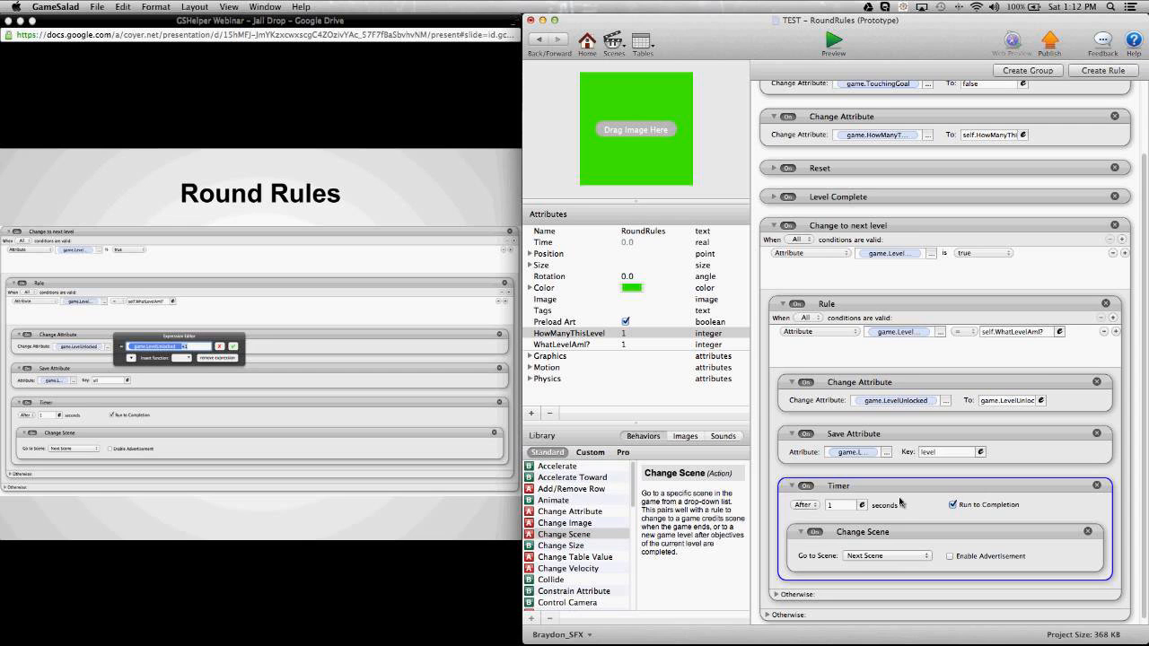
Collapse the nested rule and the Change to next level rule, and advance the webinar presentation to the next slide
left_click(782, 305)
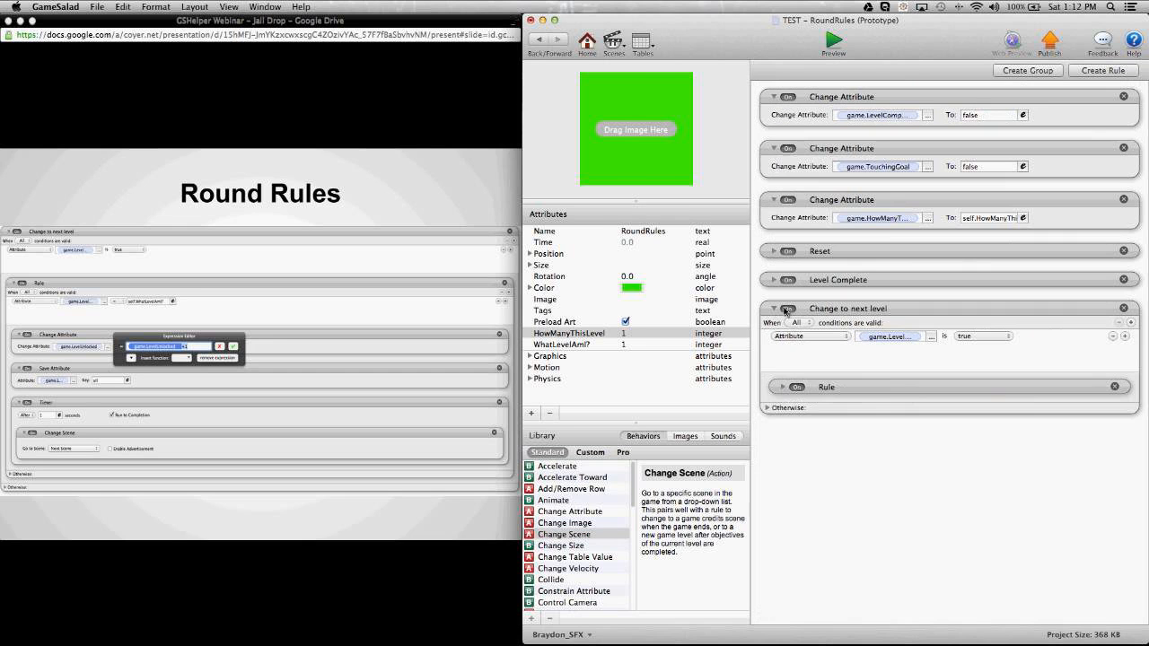
left_click(774, 308)
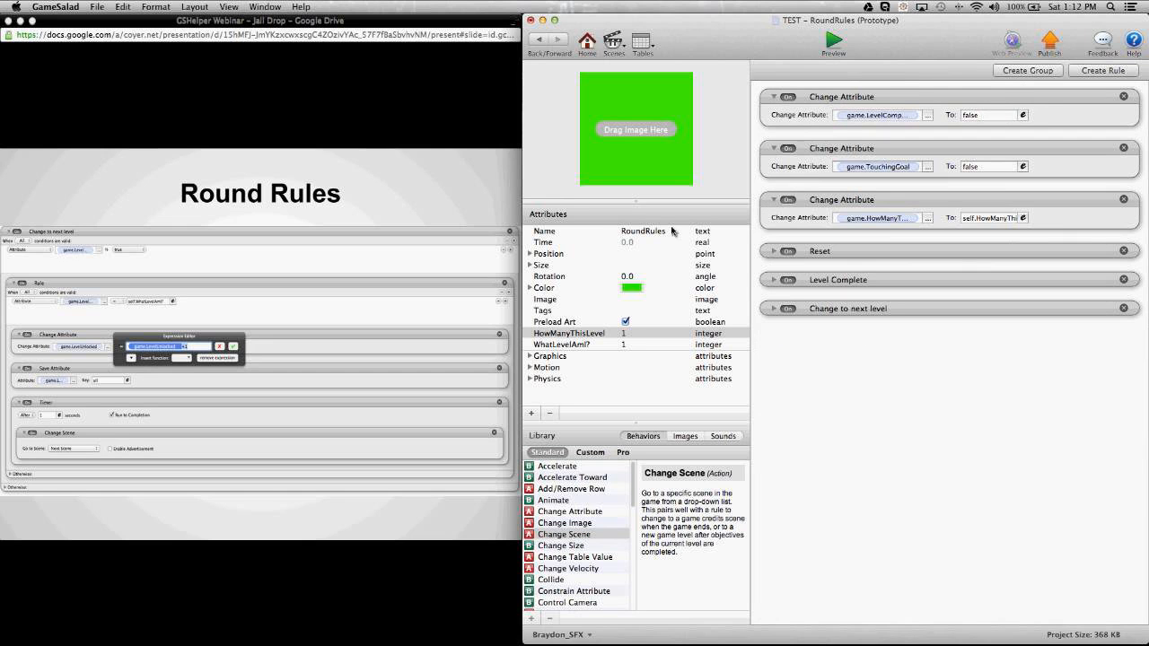
left_click(357, 210)
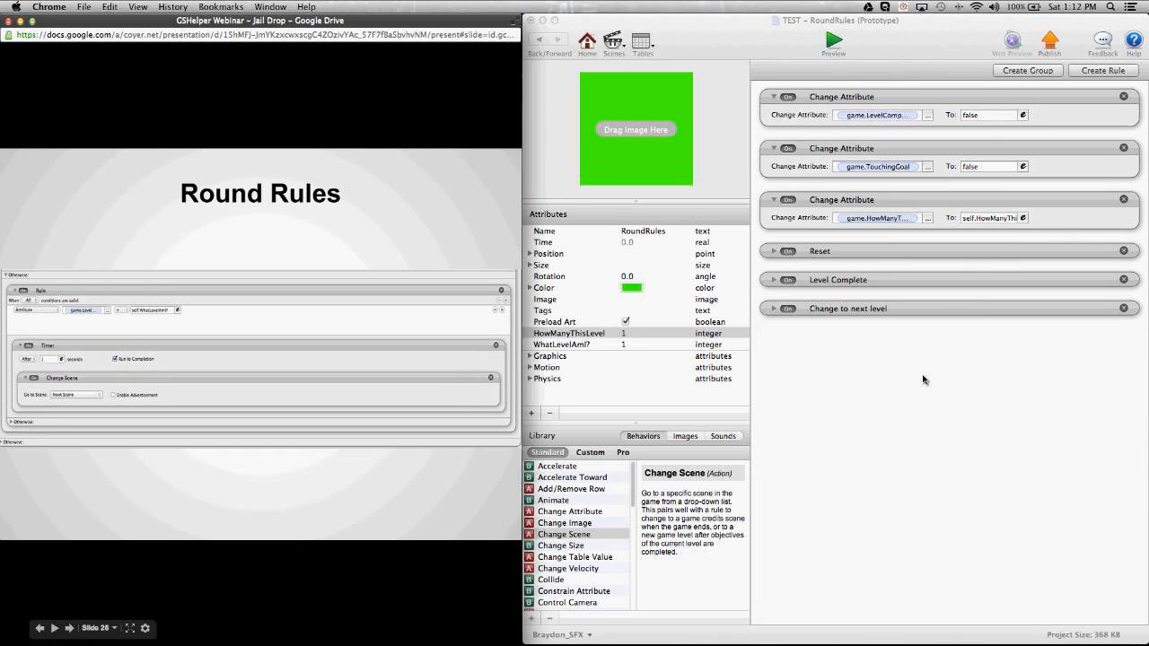
left_click(924, 380)
Expand the Change to next level rule, its nested rule, and the nested rule's Otherwise section
left_click(774, 308)
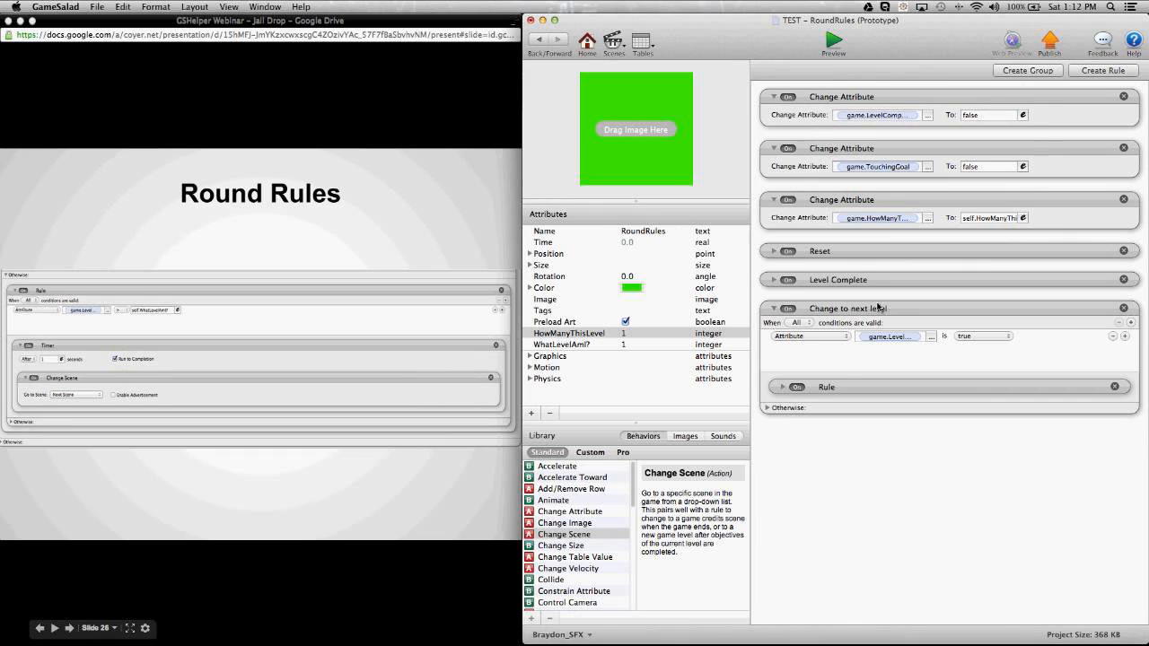
left_click(779, 392)
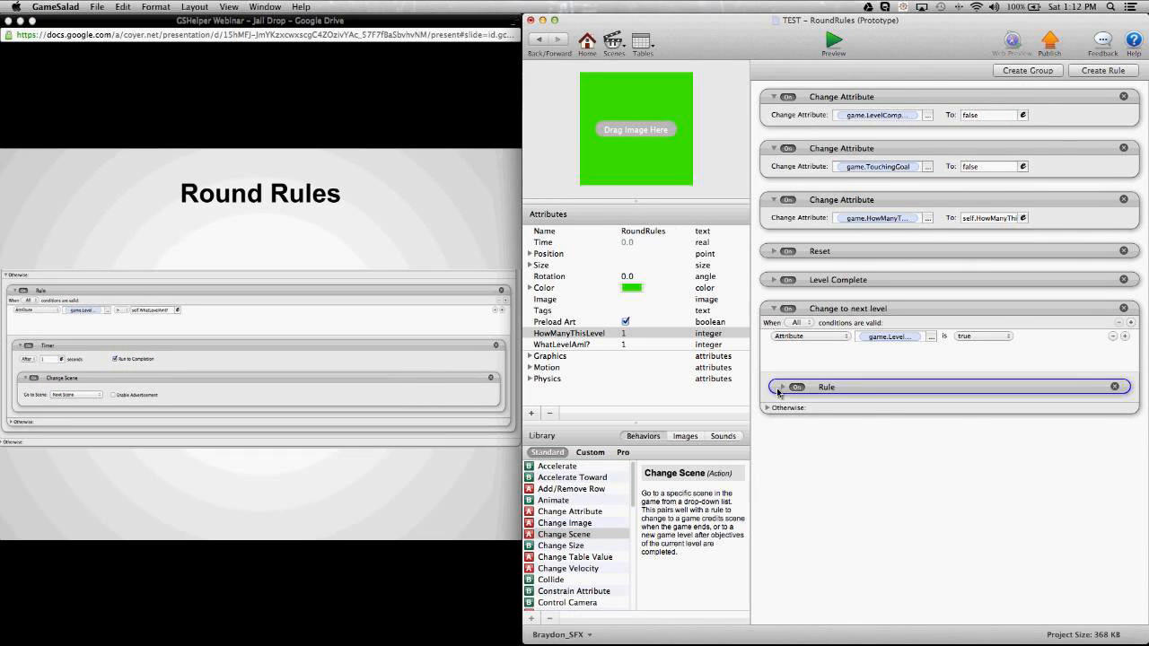
left_click(781, 388)
scroll(777, 539, "down", 3)
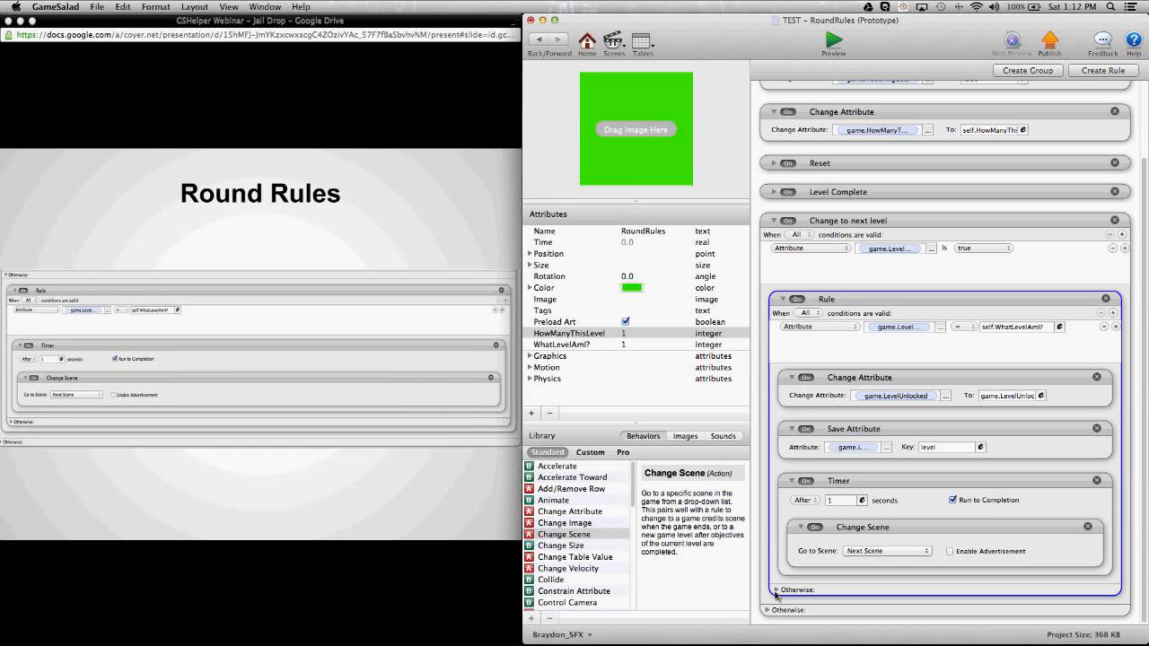
left_click(776, 590)
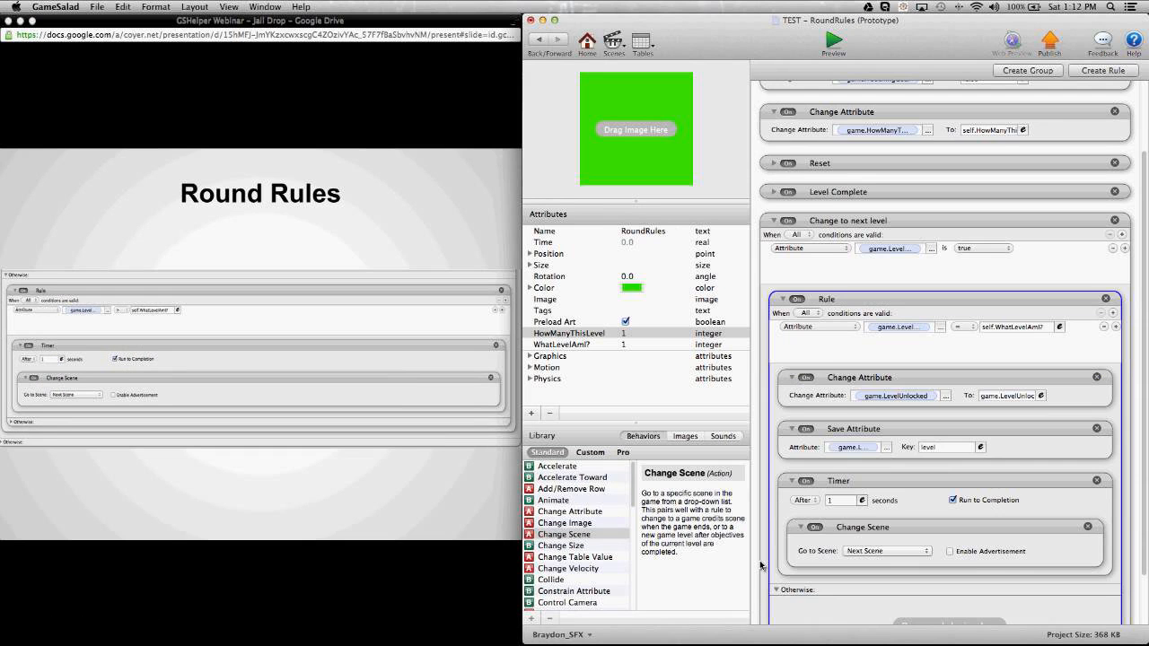
scroll(760, 566, "down", 1)
scroll(761, 566, "down", 3)
Copy the Timer with its Change Scene into the nested rule's Otherwise section and wrap the copy in a new rule
left_click(903, 431)
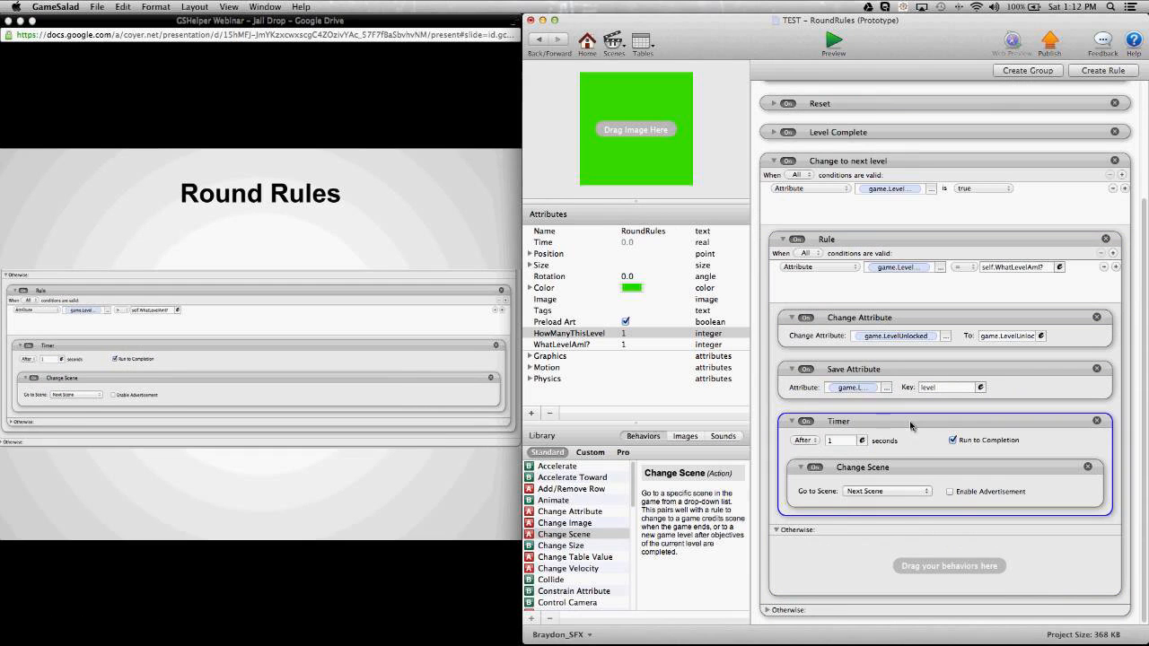
left_click_drag(910, 426, 895, 564, "alt")
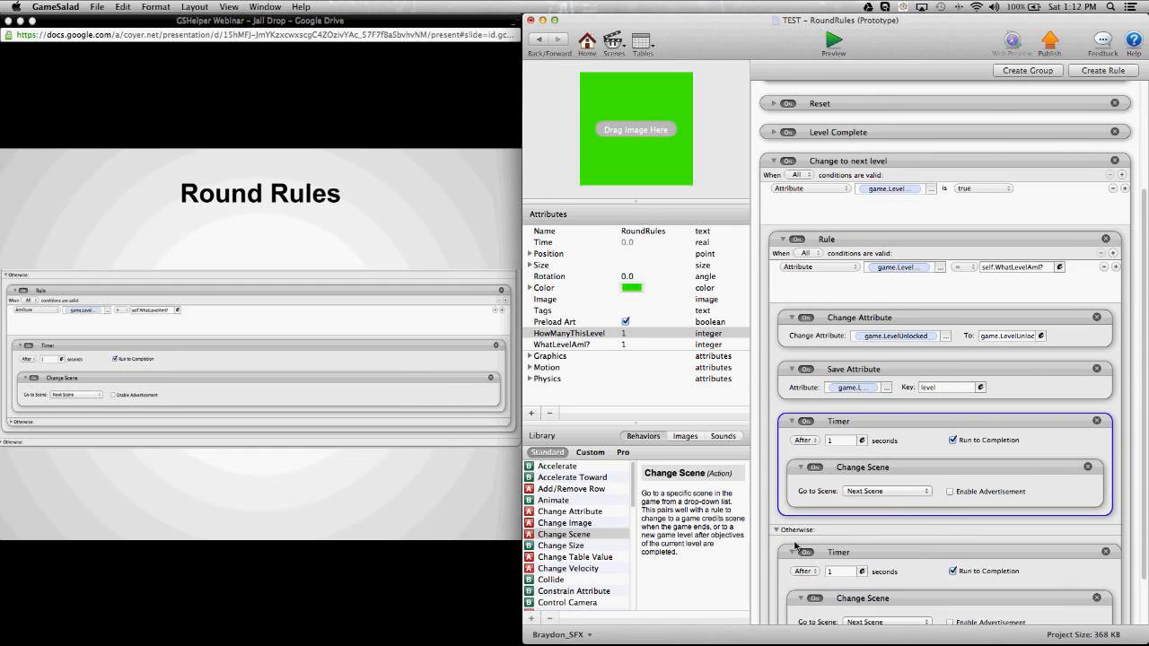
scroll(754, 536, "down", 3)
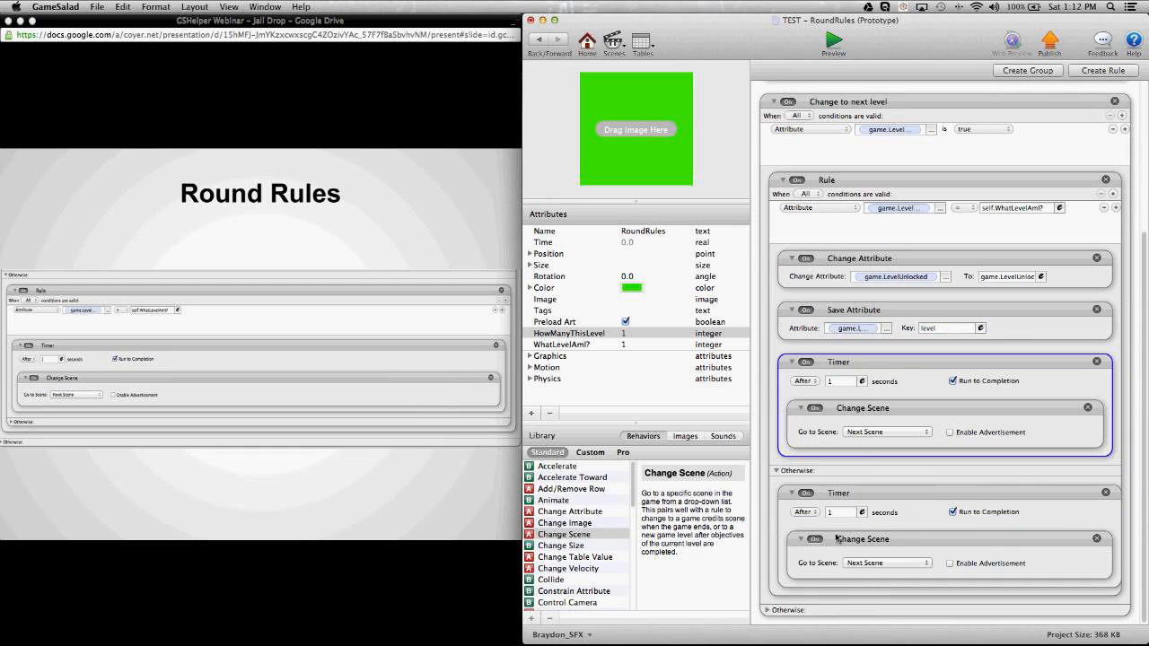
left_click(929, 501)
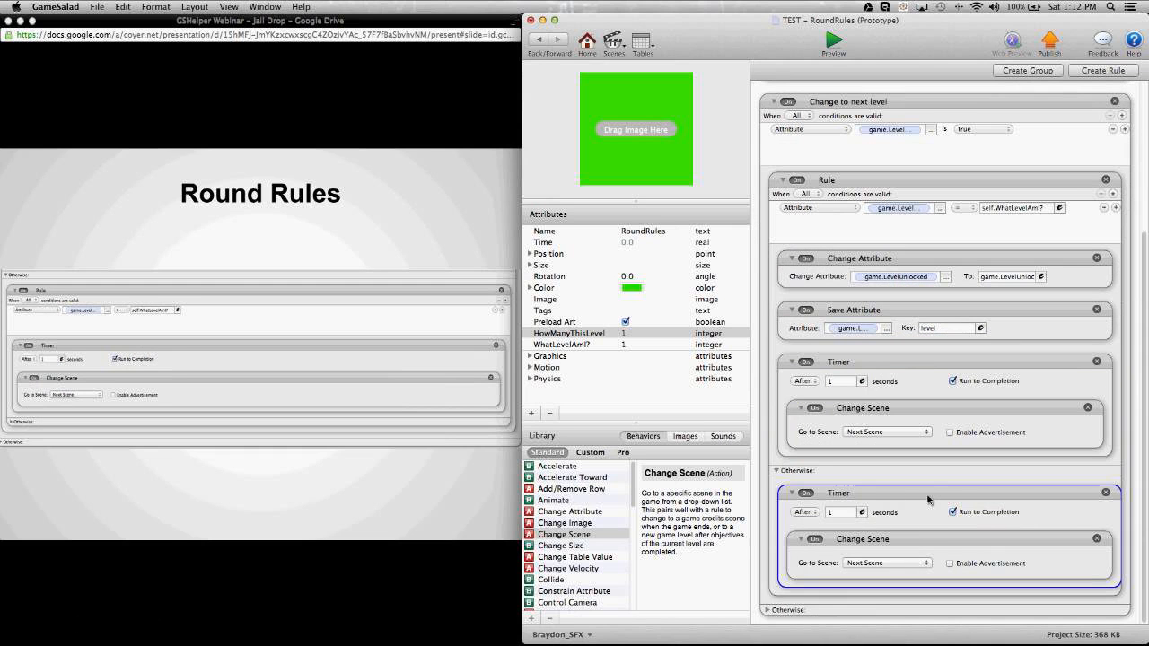
left_click(1102, 72)
Change the condition of the rule in the Otherwise section to an attribute condition that checks game.LevelUnlocked
left_click(833, 453)
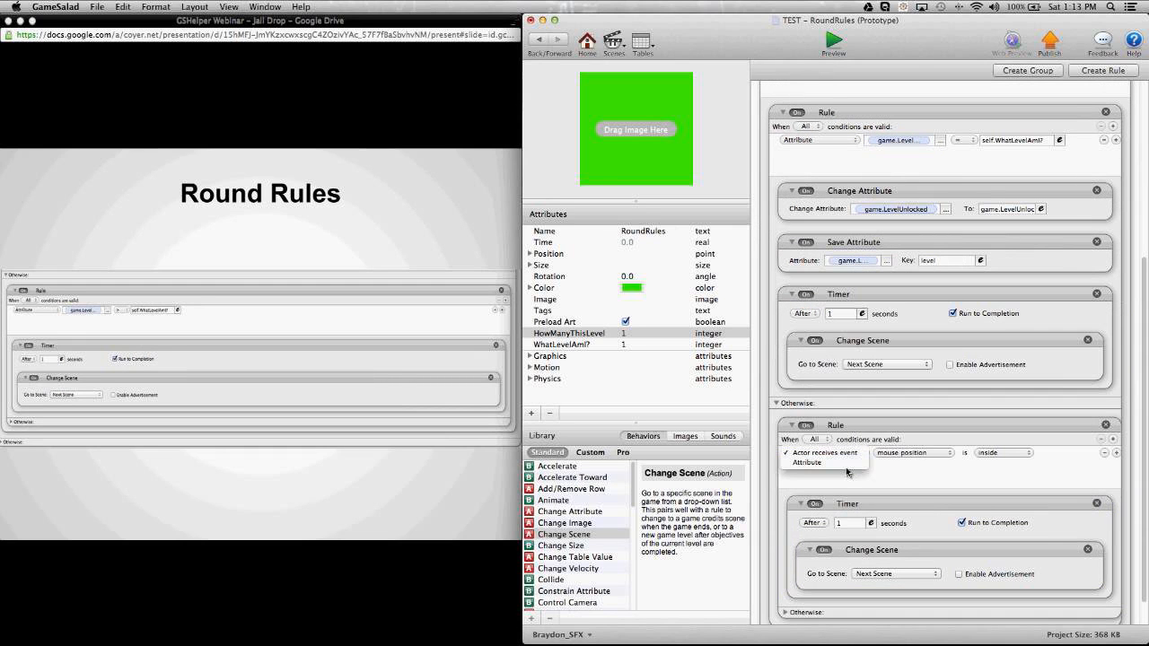
left_click(844, 462)
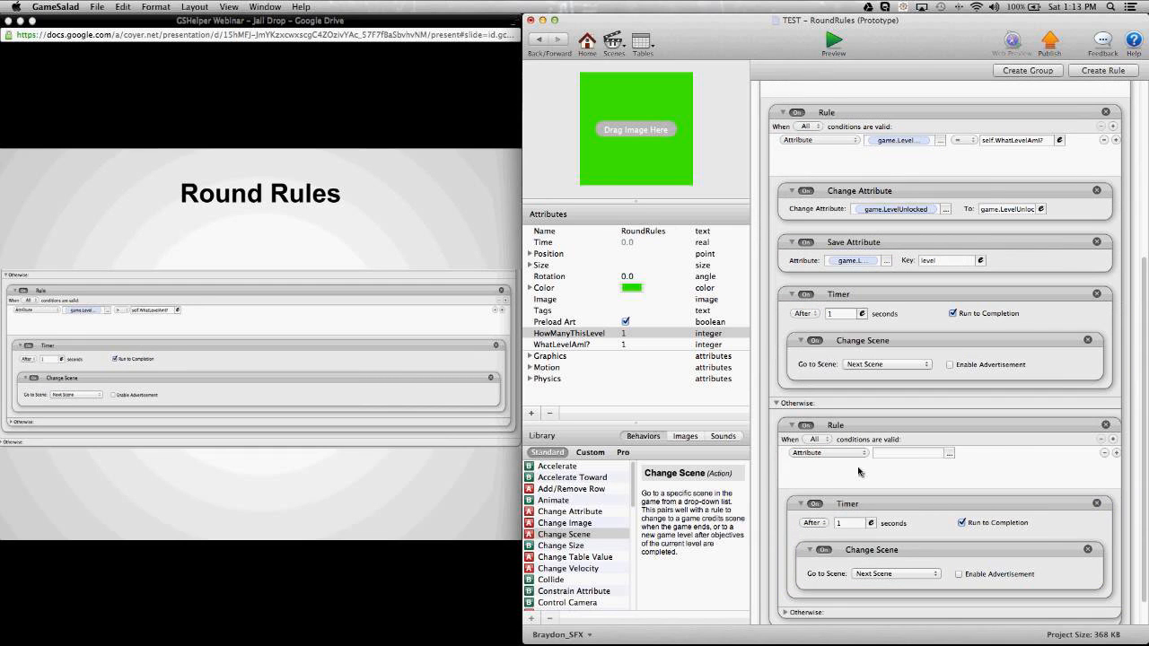
left_click(949, 452)
left_click(916, 466)
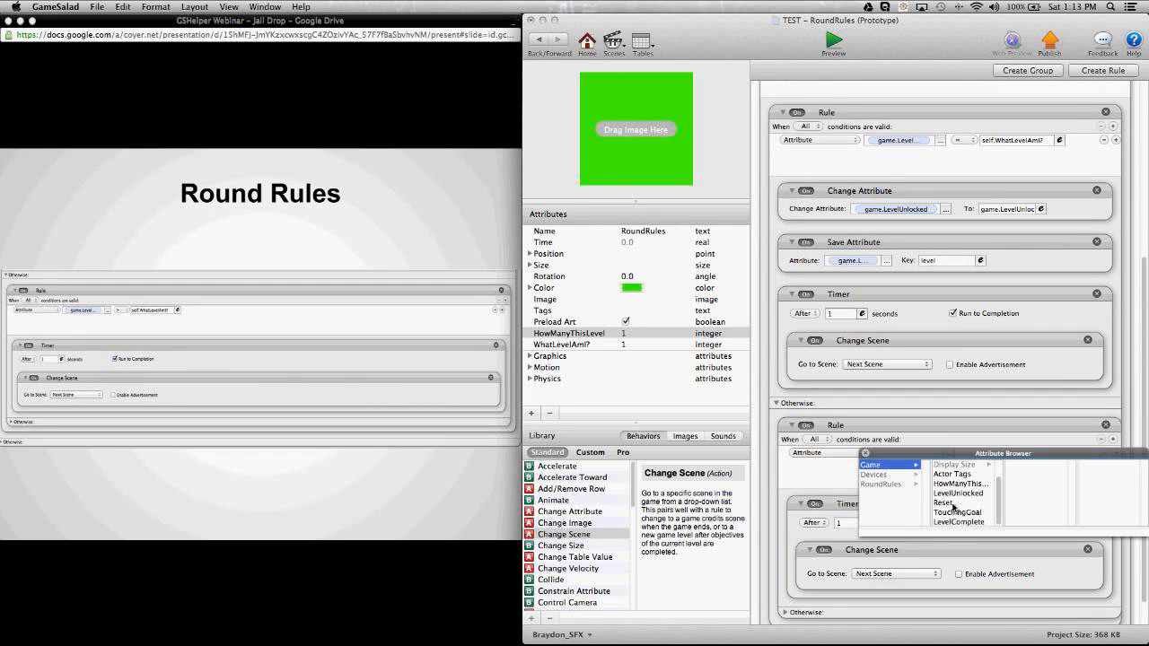
left_click(957, 494)
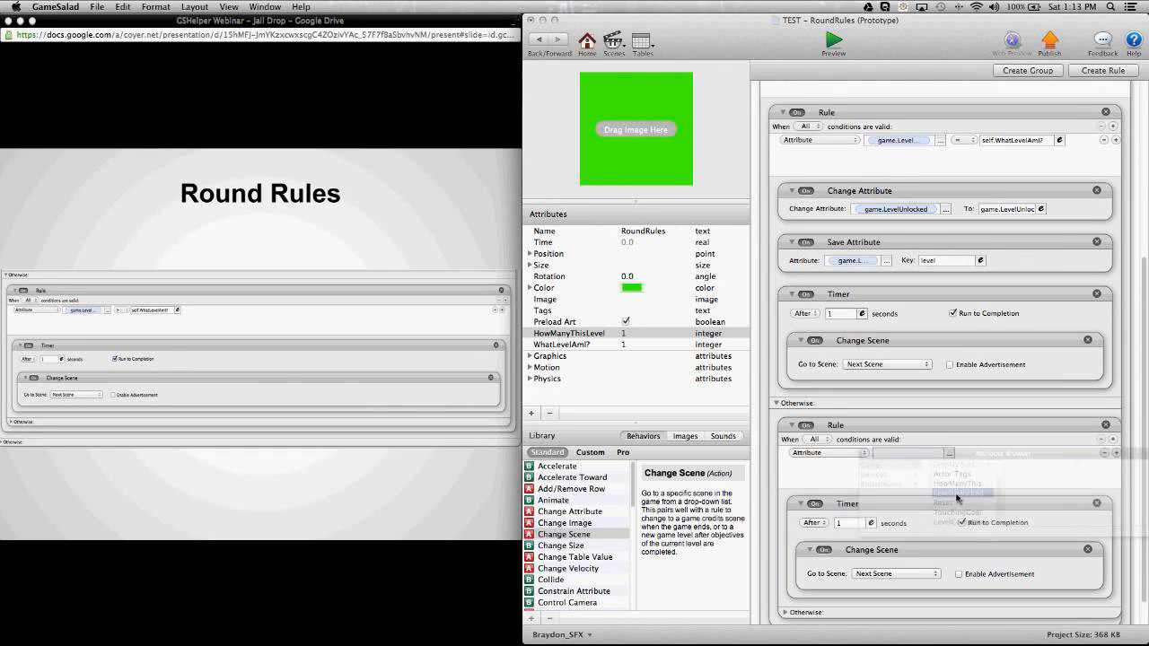
Set the condition of the rule in the Otherwise section to game.LevelUnlocked greater than self.WhatLevelAmI?
left_click(972, 452)
left_click(970, 480)
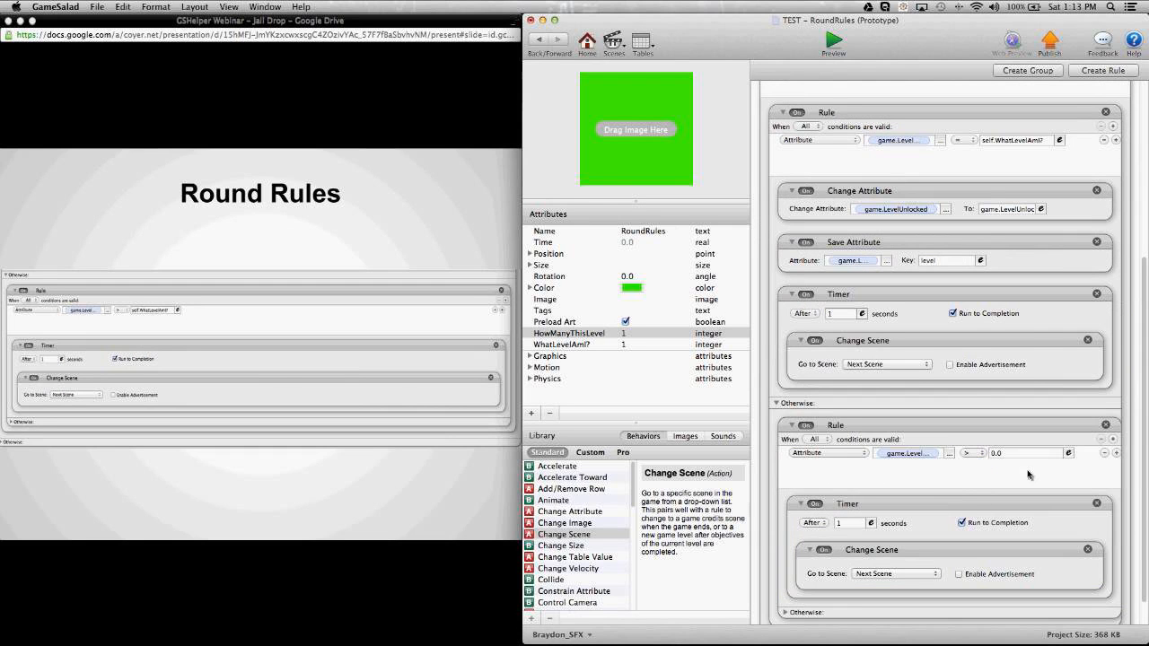
left_click(1068, 453)
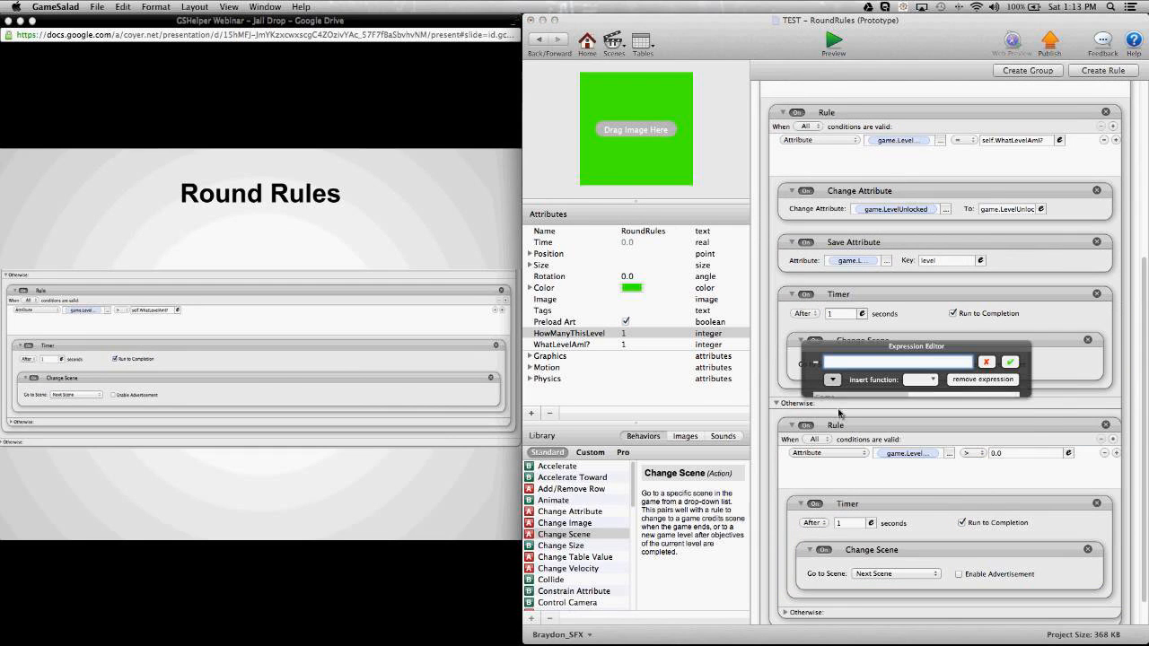
left_click(833, 379)
scroll(934, 431, "down", 3)
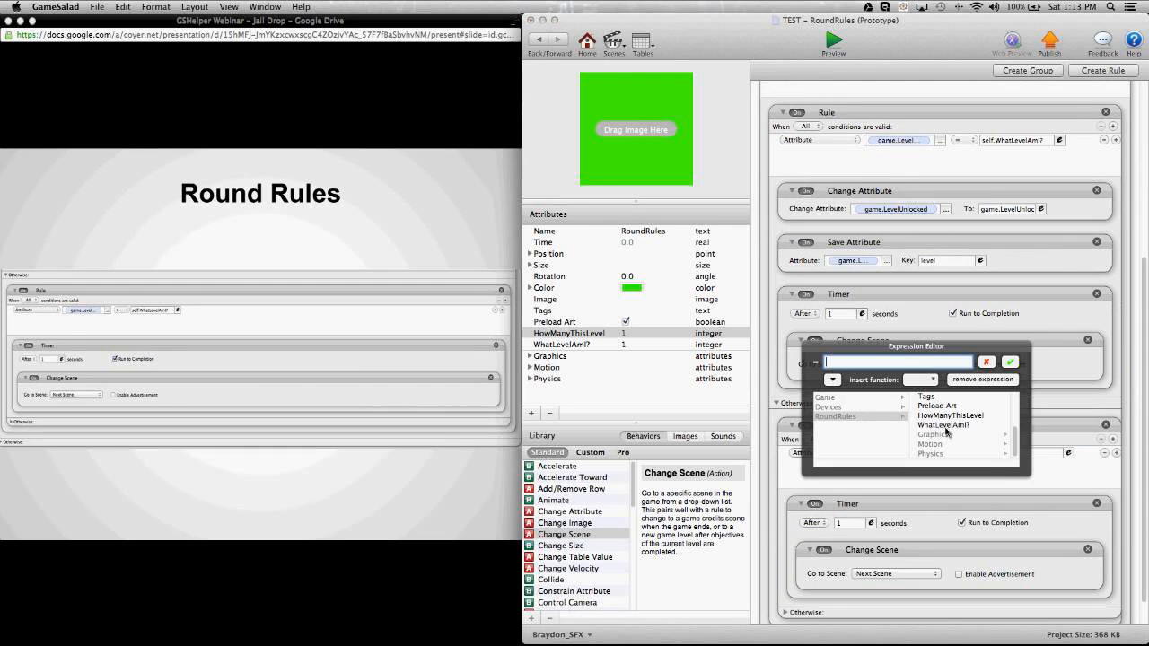
left_click(943, 424)
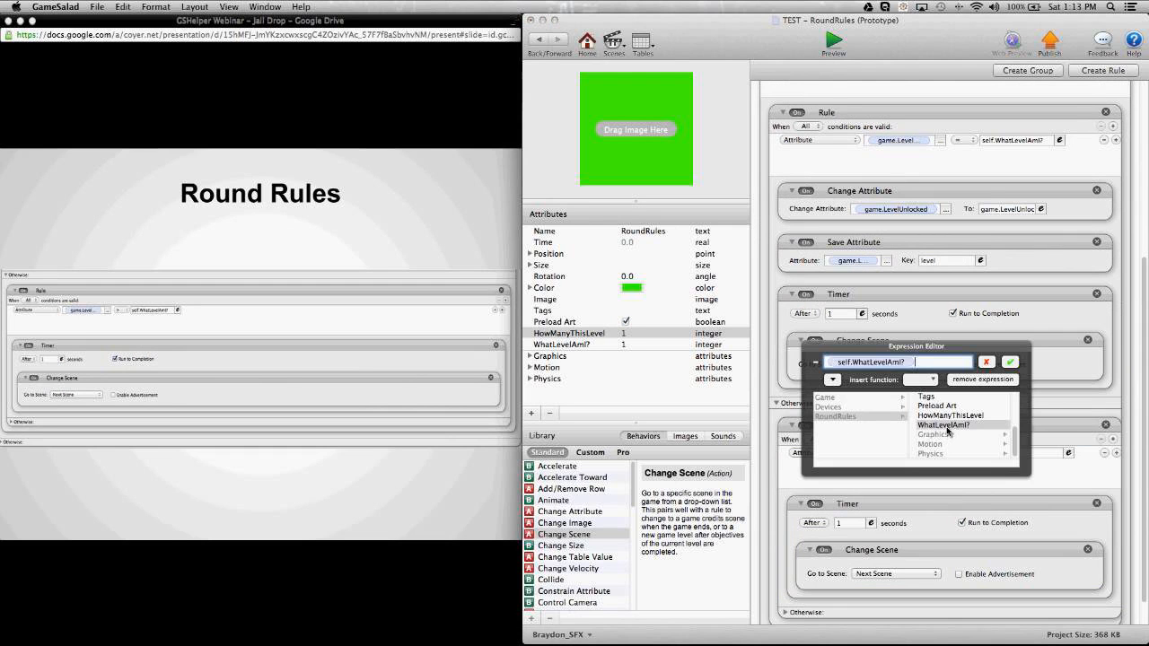
left_click(1010, 362)
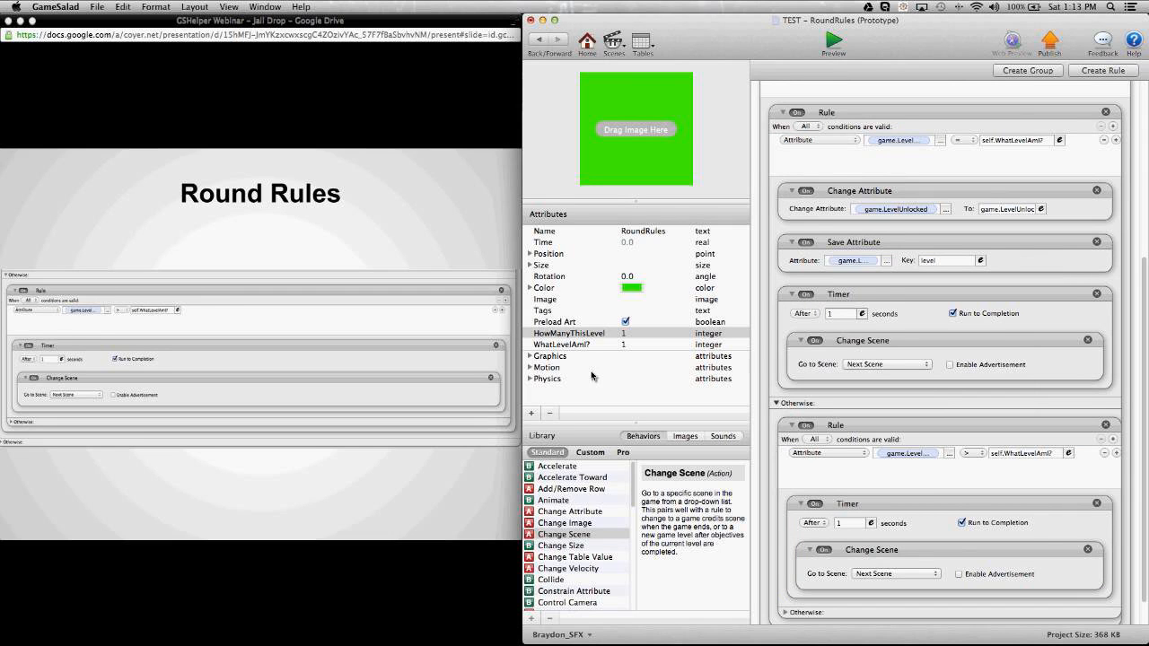
Advance the webinar presentation to the Make Level 1 slide and return to the Level1 scene
left_click(362, 327)
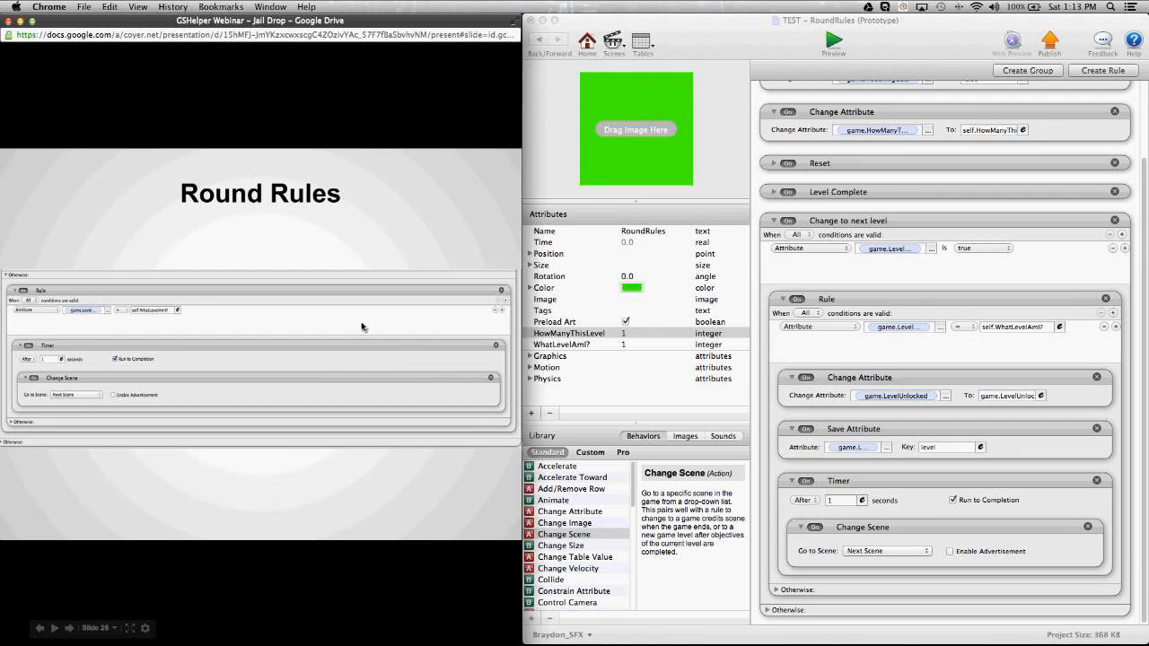
left_click(362, 327)
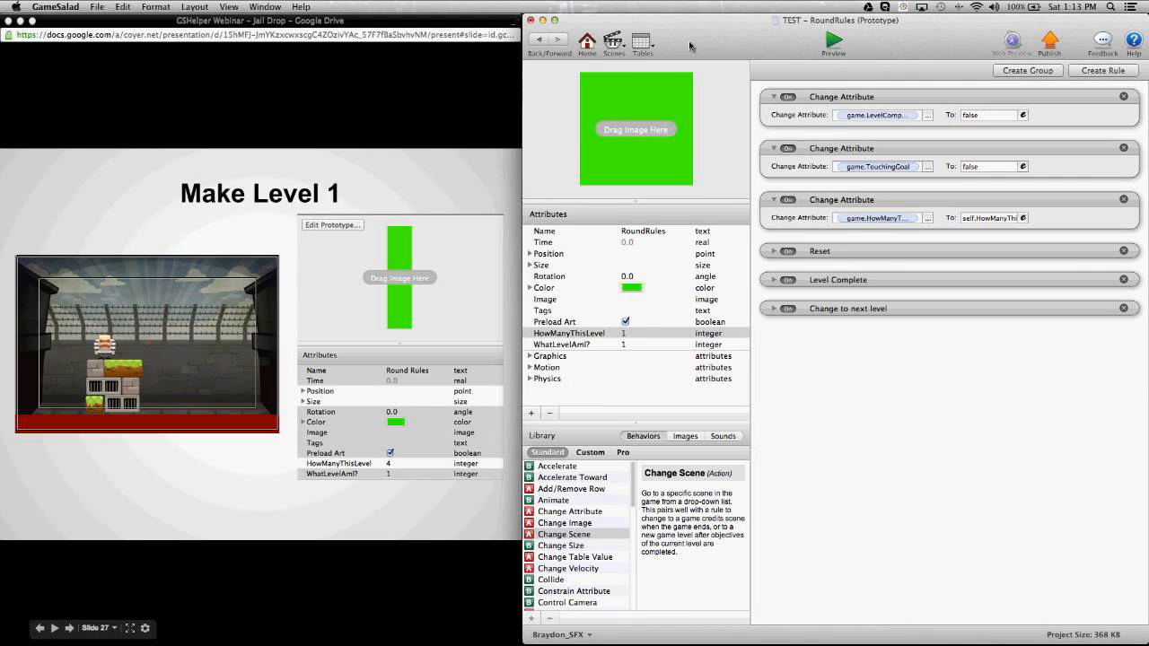
left_click(546, 48)
Place the Background actor in the lower camera area of the Level1 scene and stretch it to the full width
scroll(660, 194, "down", 3)
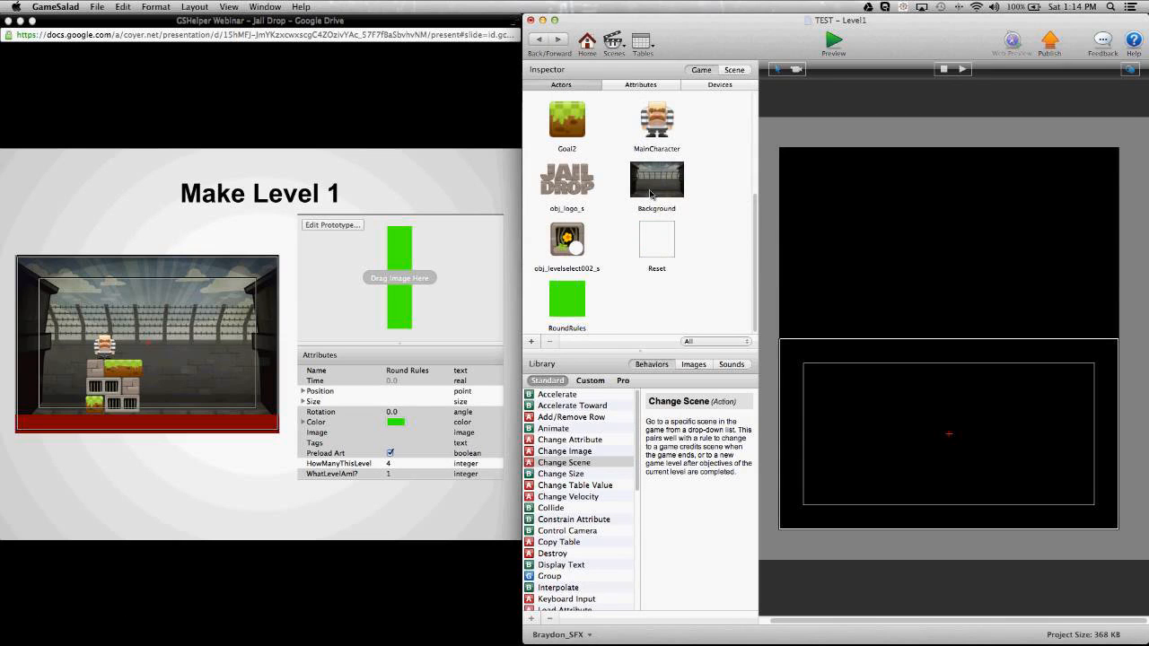
left_click_drag(651, 194, 951, 446)
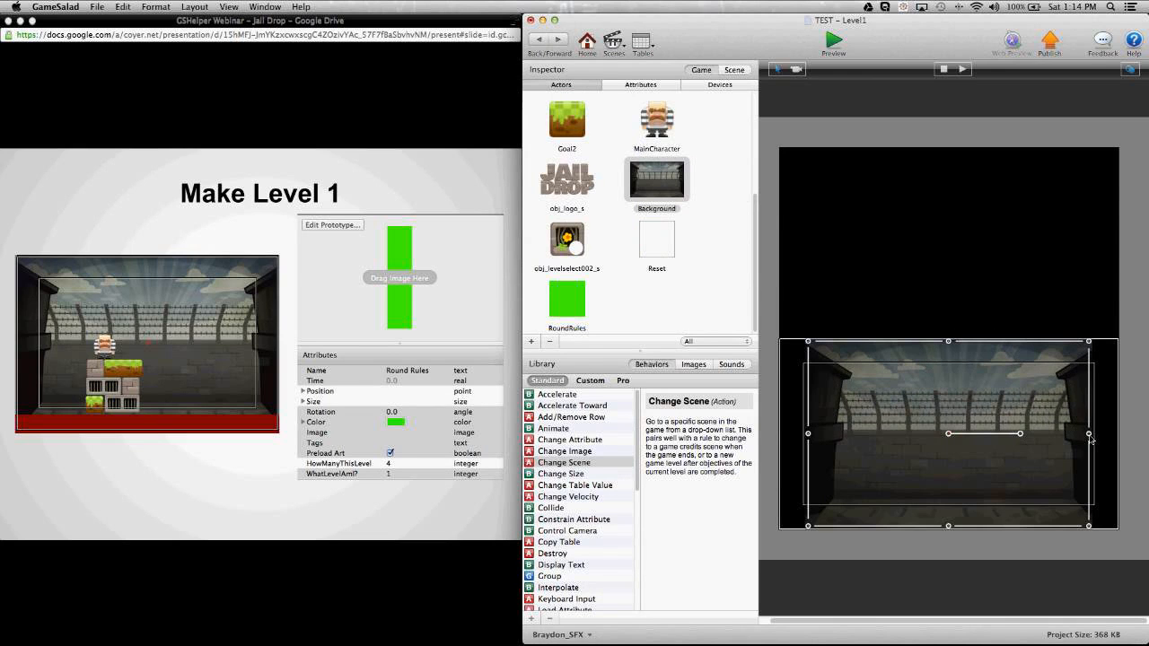
left_click_drag(1090, 436, 1118, 441)
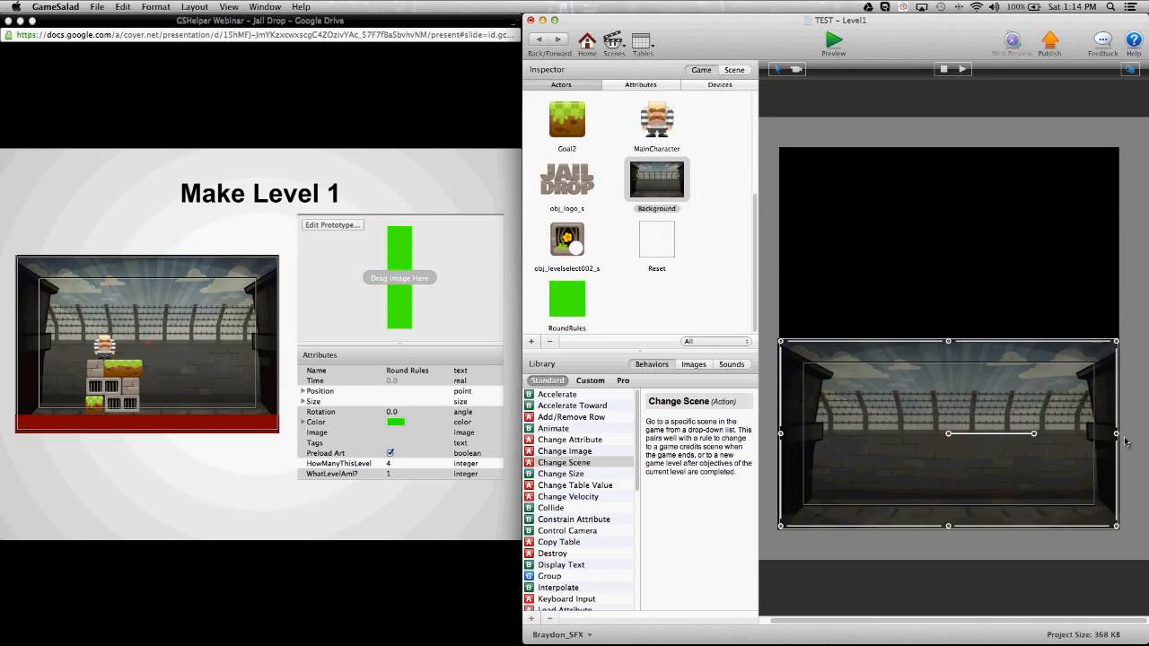
left_click(1128, 449)
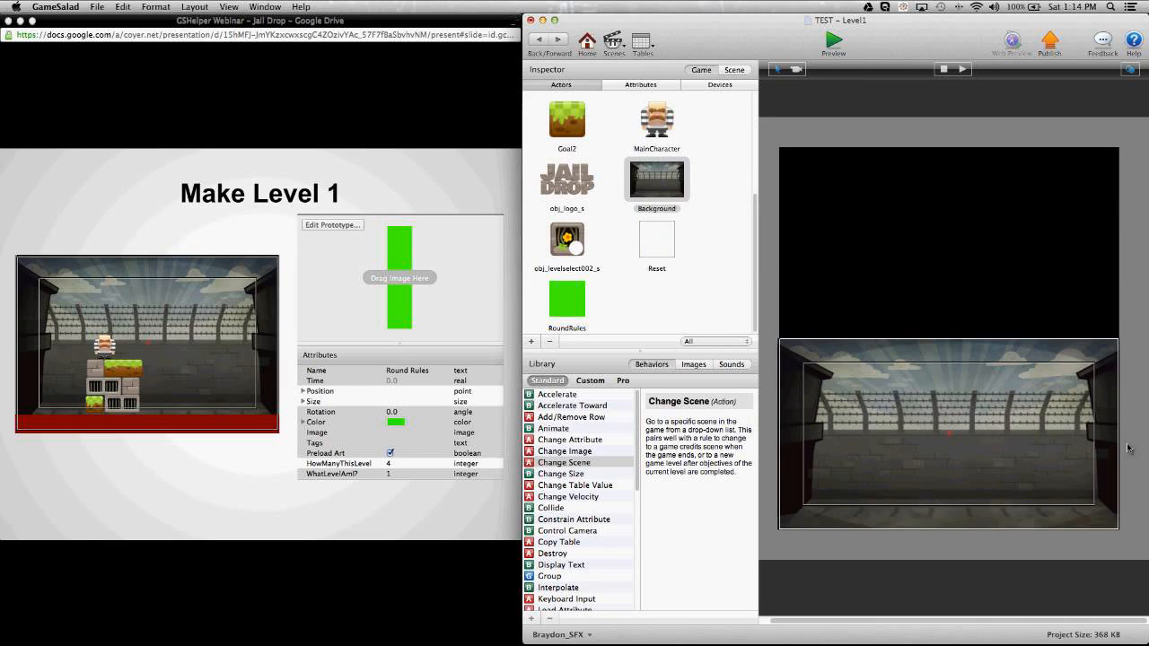
Place the Ground actor as a thin strip along the bottom edge of the scene, spanning its full width
scroll(639, 294, "up", 5)
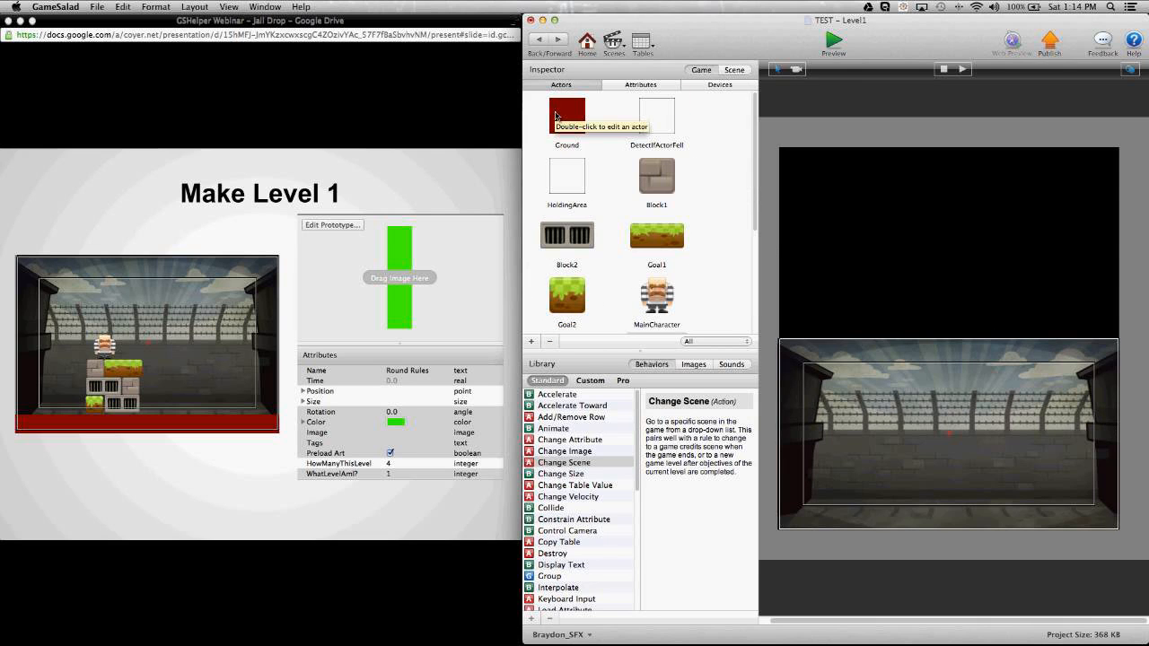
left_click_drag(555, 114, 1122, 526)
left_click(1132, 504)
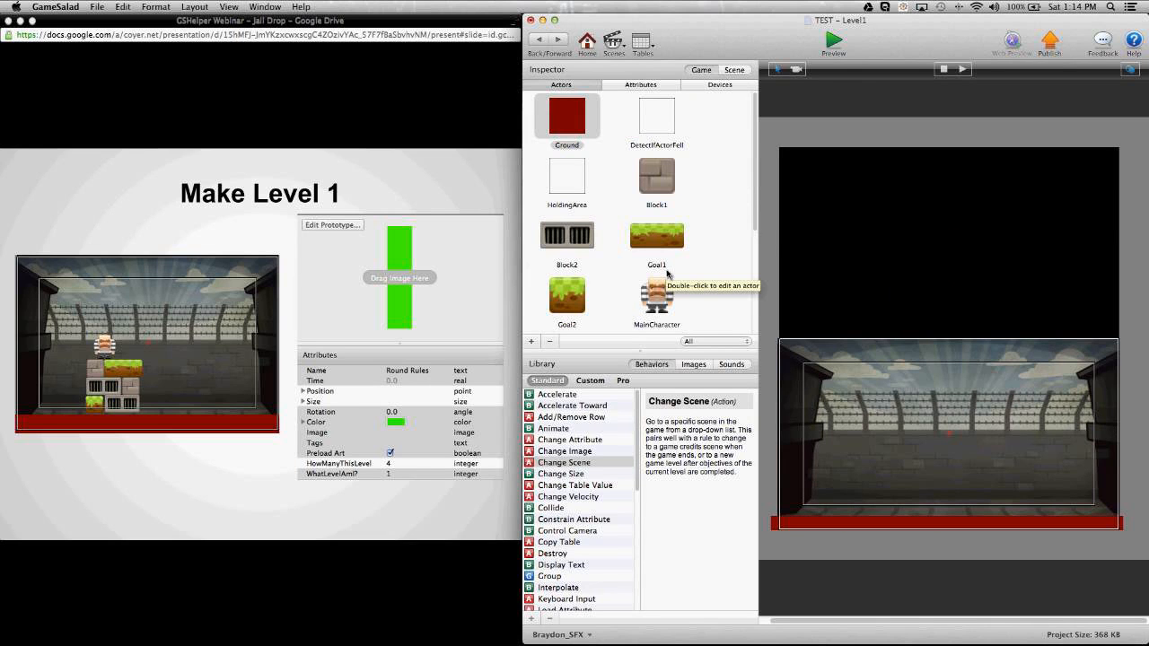
Open the DetectIfActorFell actor prototype and set its color to light blue
left_click(670, 124)
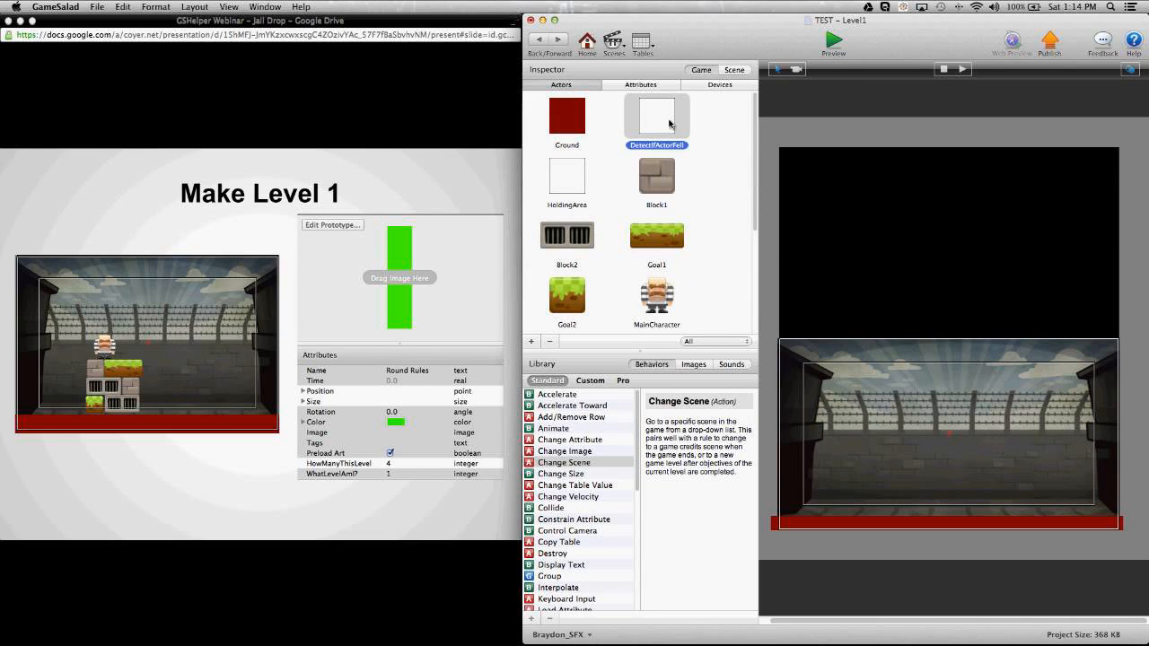
double_click(670, 124)
left_click(631, 287)
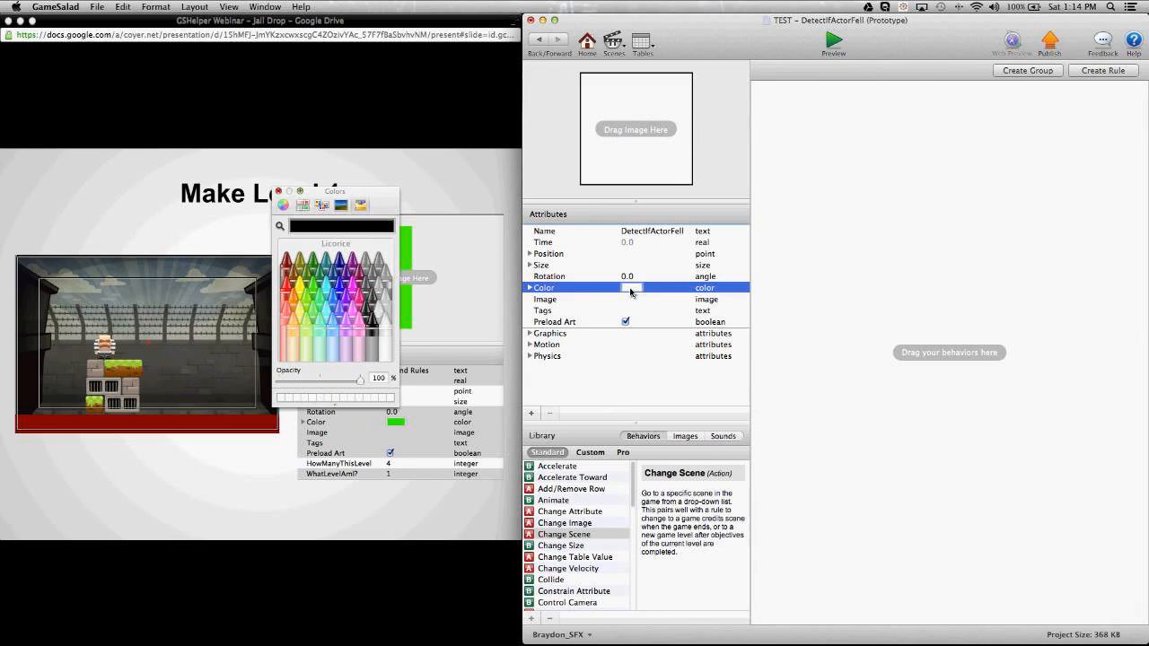
left_click(339, 291)
left_click(278, 192)
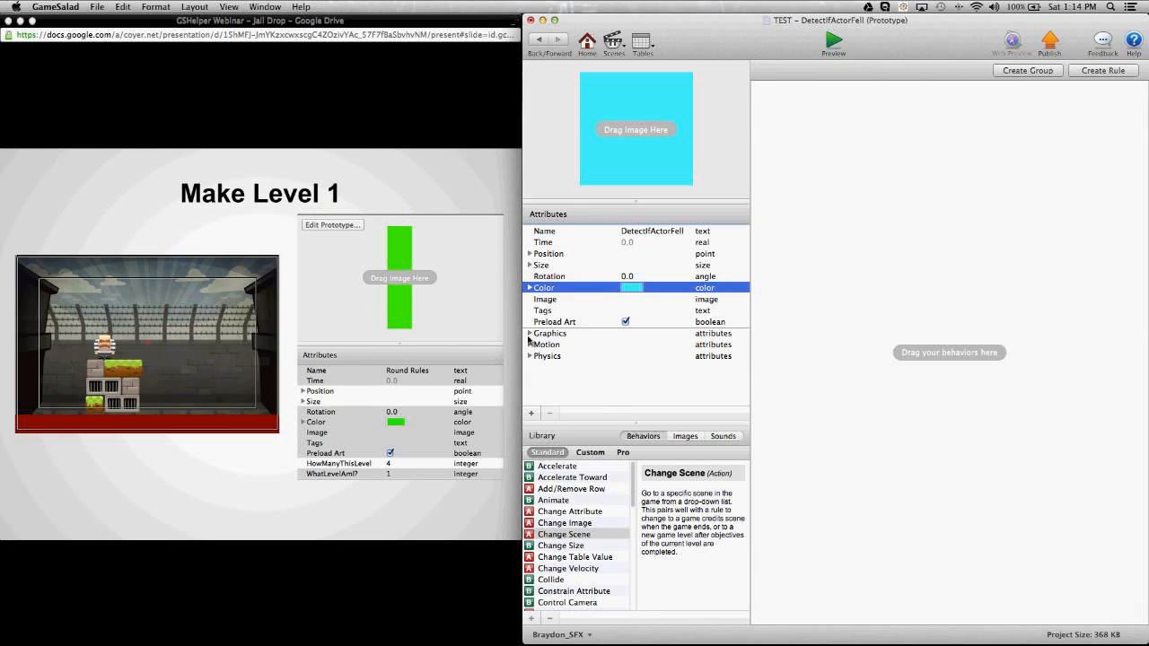
In the DetectIfActorFell physics attributes, turn off Movable and set Bounciness to 0
left_click(548, 375)
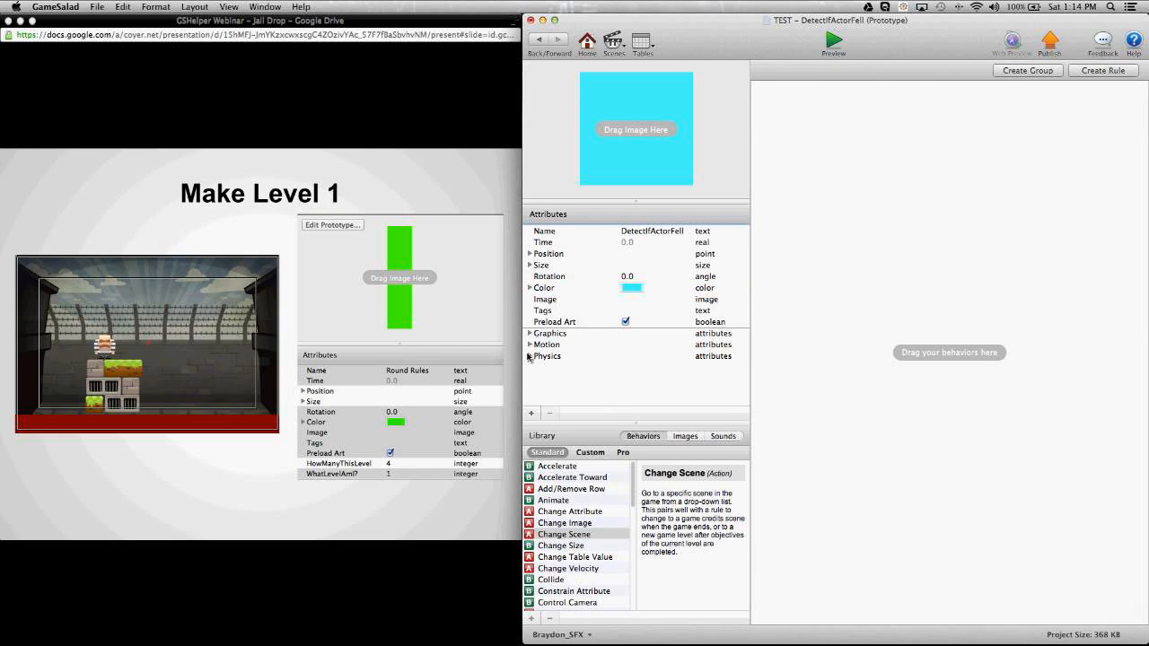
left_click(529, 356)
left_click(637, 367)
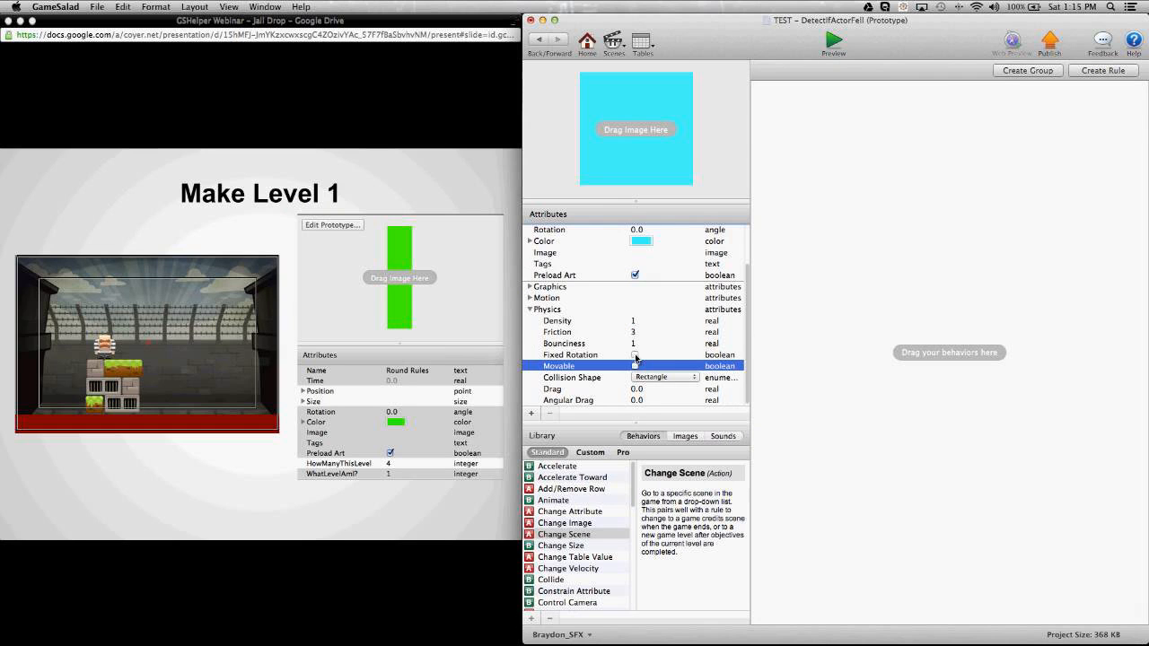
double_click(635, 346)
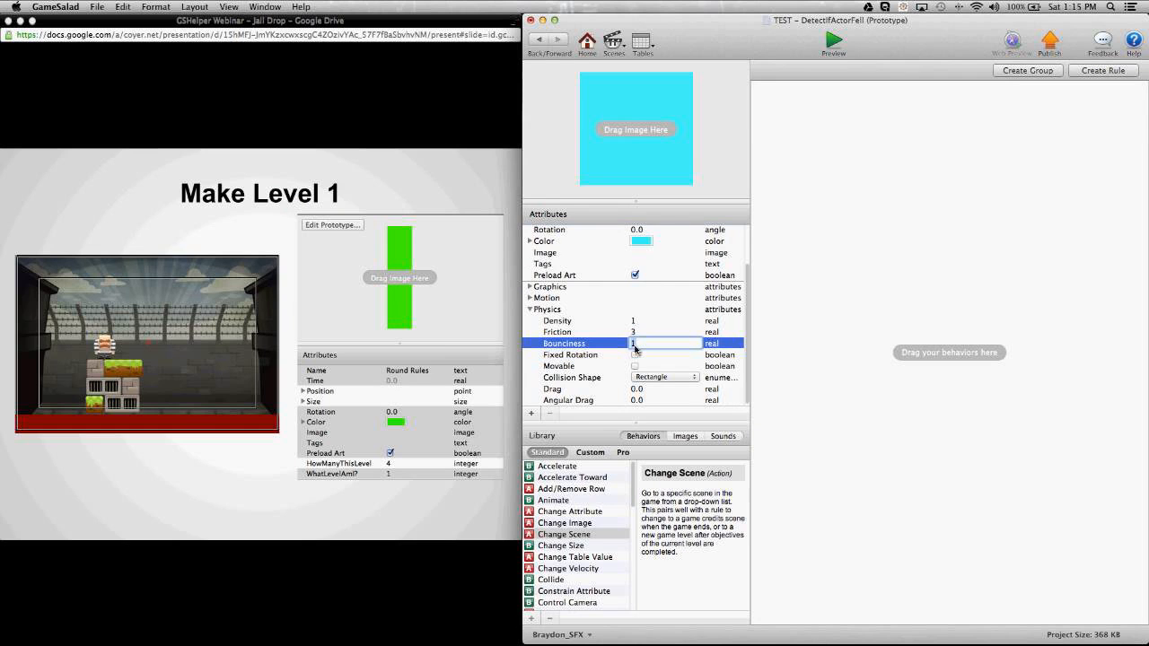
type("0")
key("Return")
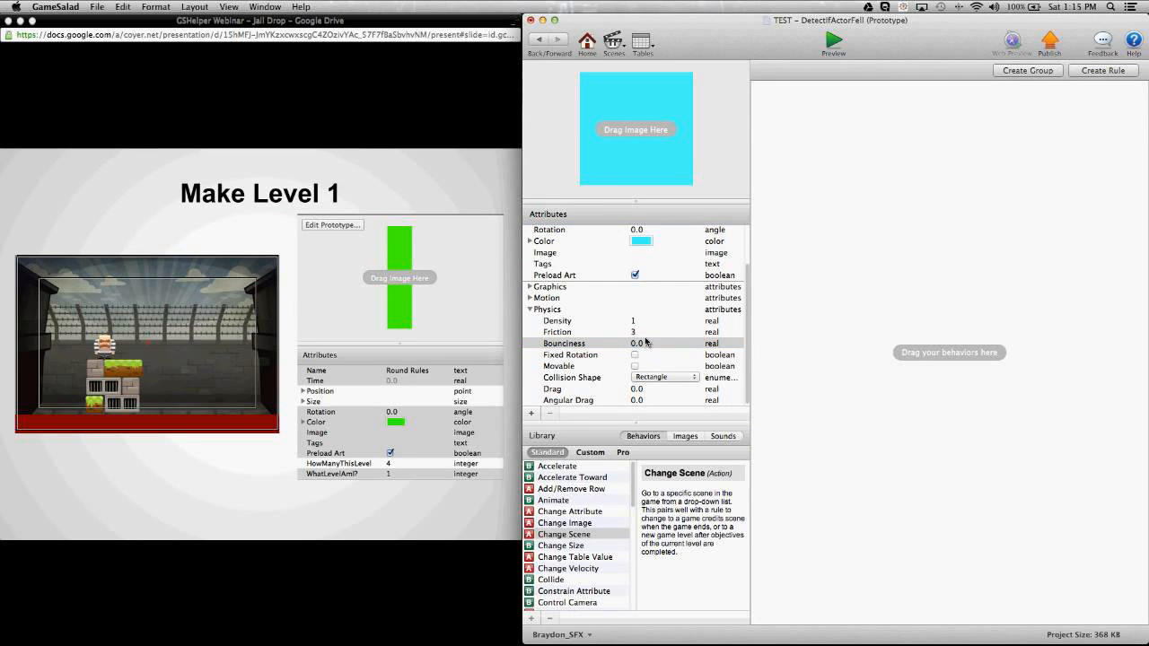
Return to the Level1 scene and place a flattened DetectIfActorFell actor just outside the left end of the Ground
left_click(537, 43)
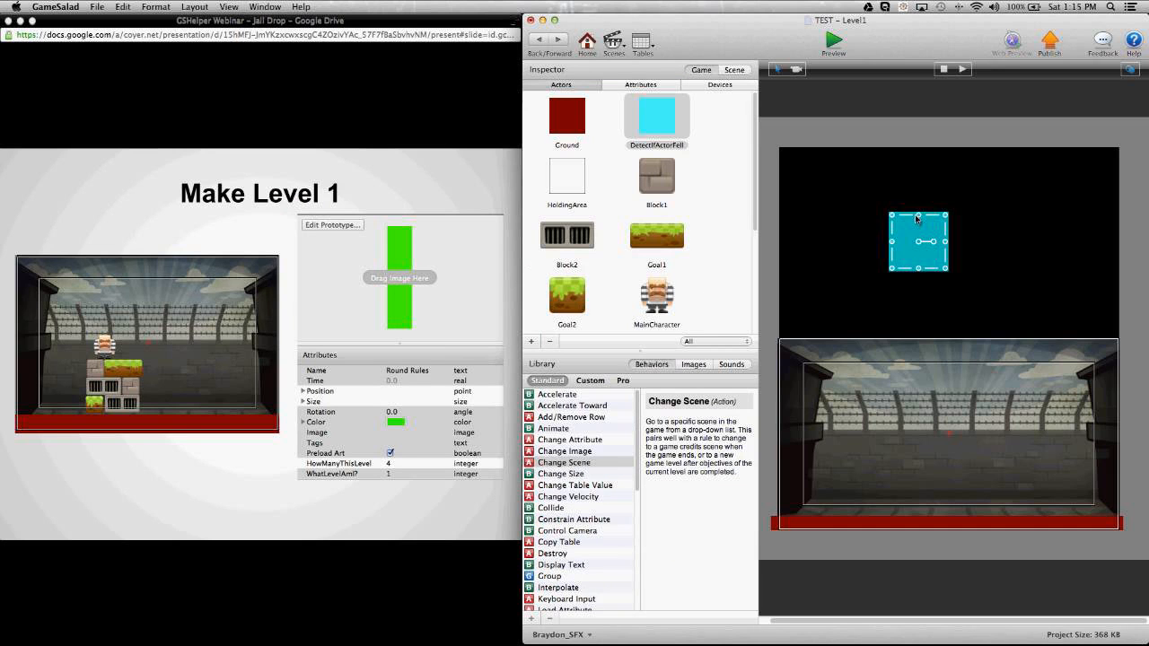
left_click_drag(917, 218, 769, 526)
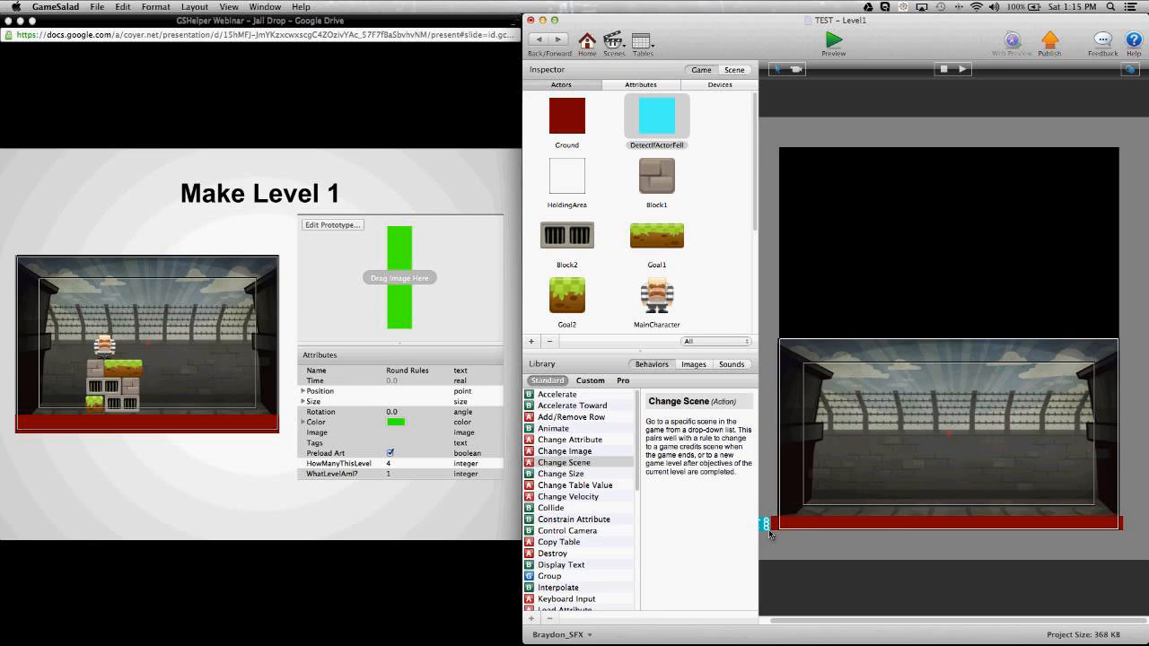
left_click_drag(762, 528, 754, 529)
key("Right")
key("Right")
key("Right")
key("Right")
key("Right")
key("Right")
key("Right")
key("Right")
left_click(797, 544)
Widen the scene view and place a second DetectIfActorFell actor just outside the right end of the Ground
left_click_drag(759, 530, 739, 531)
left_click_drag(658, 117, 1129, 533)
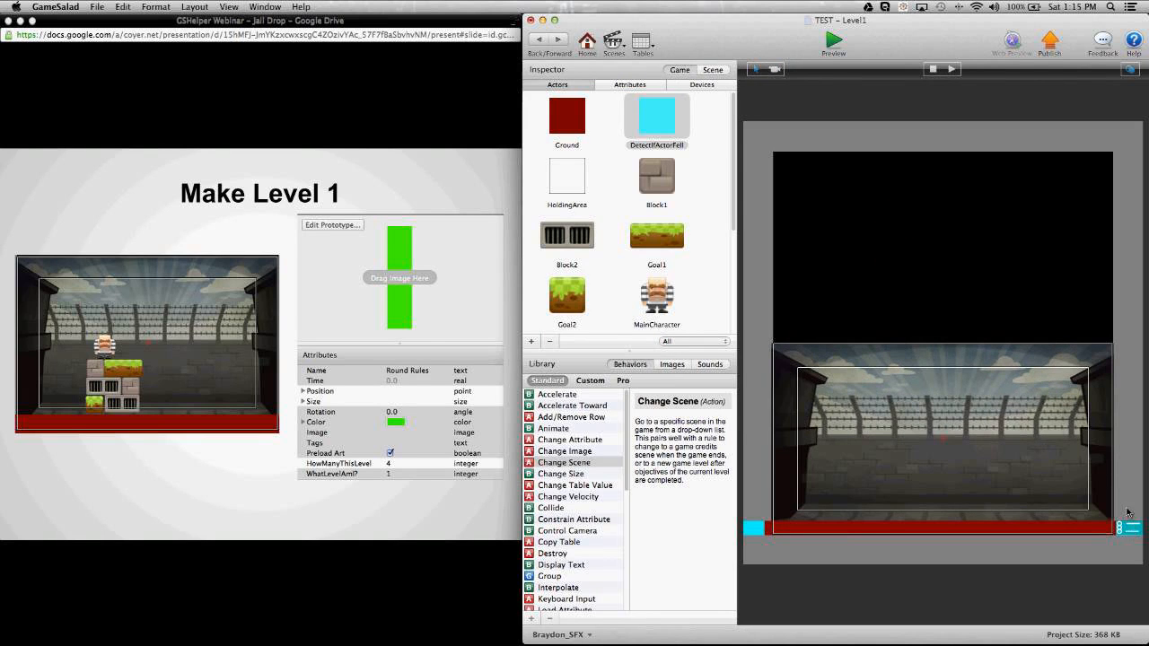
left_click(1127, 508)
Place a HoldingArea actor as a thin vertical wall along the black area's left edge and copy it to the right edge
left_click(586, 192)
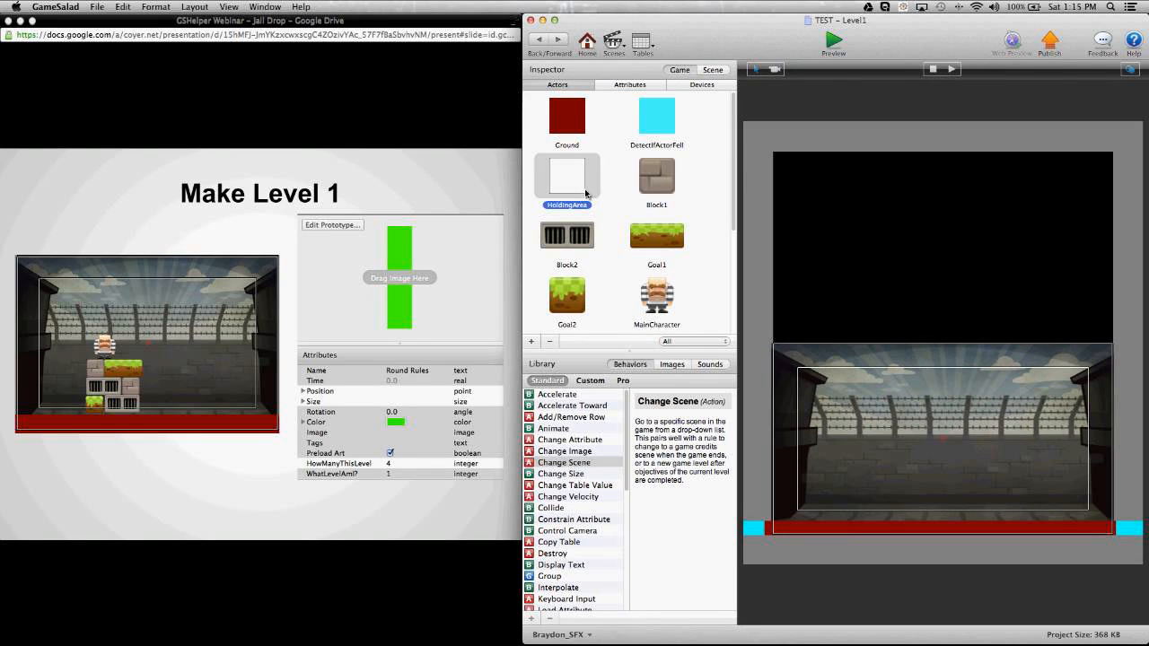
left_click_drag(568, 191, 822, 256)
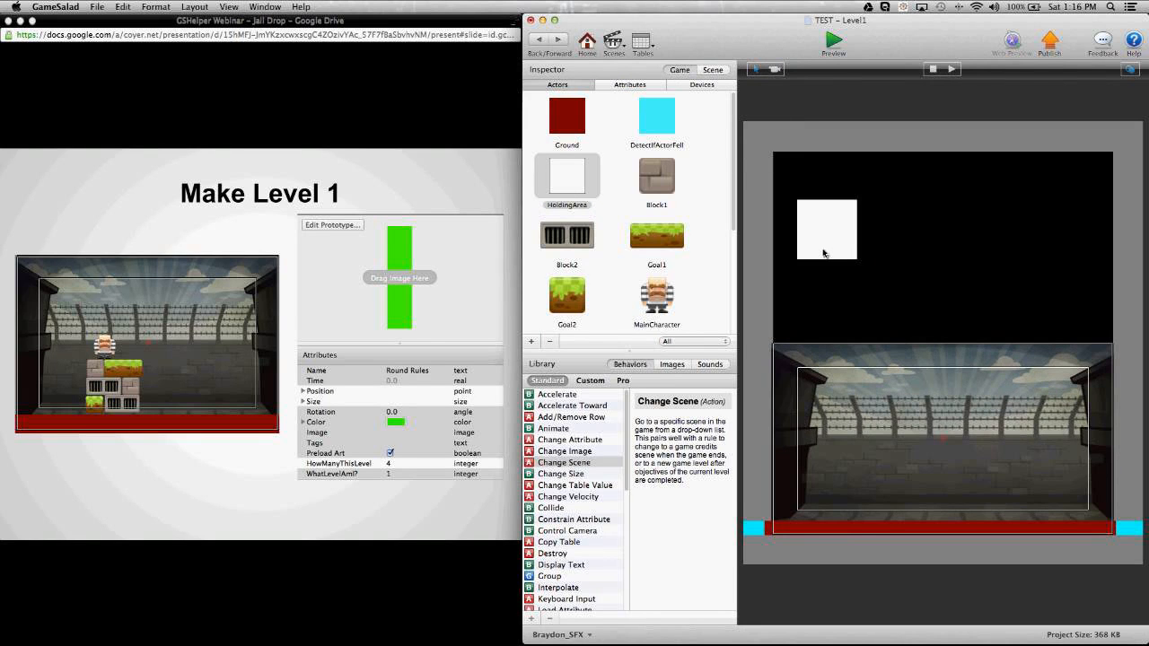
left_click(824, 253)
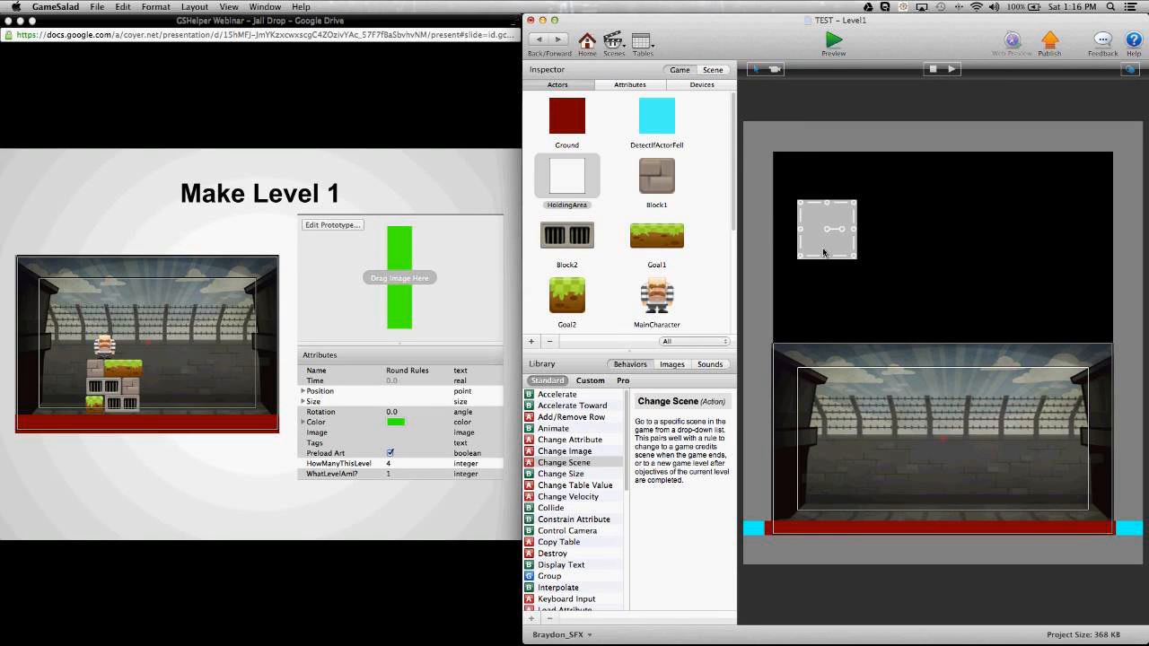
left_click_drag(855, 230, 809, 232)
left_click_drag(805, 244, 766, 194)
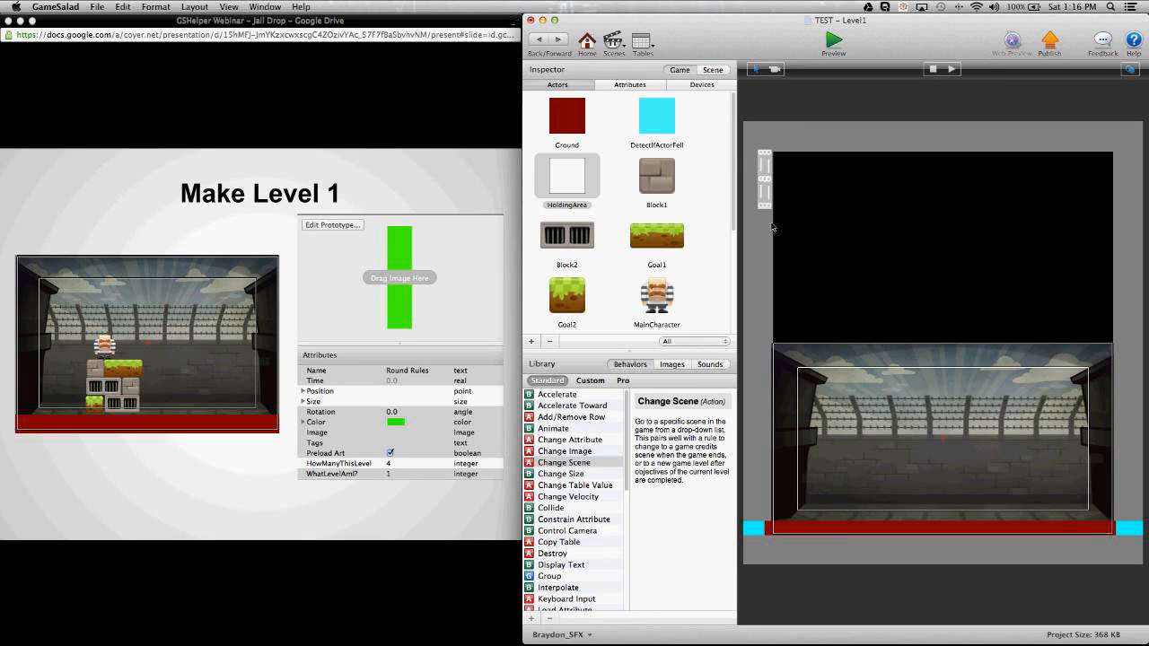
left_click_drag(764, 207, 763, 342)
left_click(775, 286)
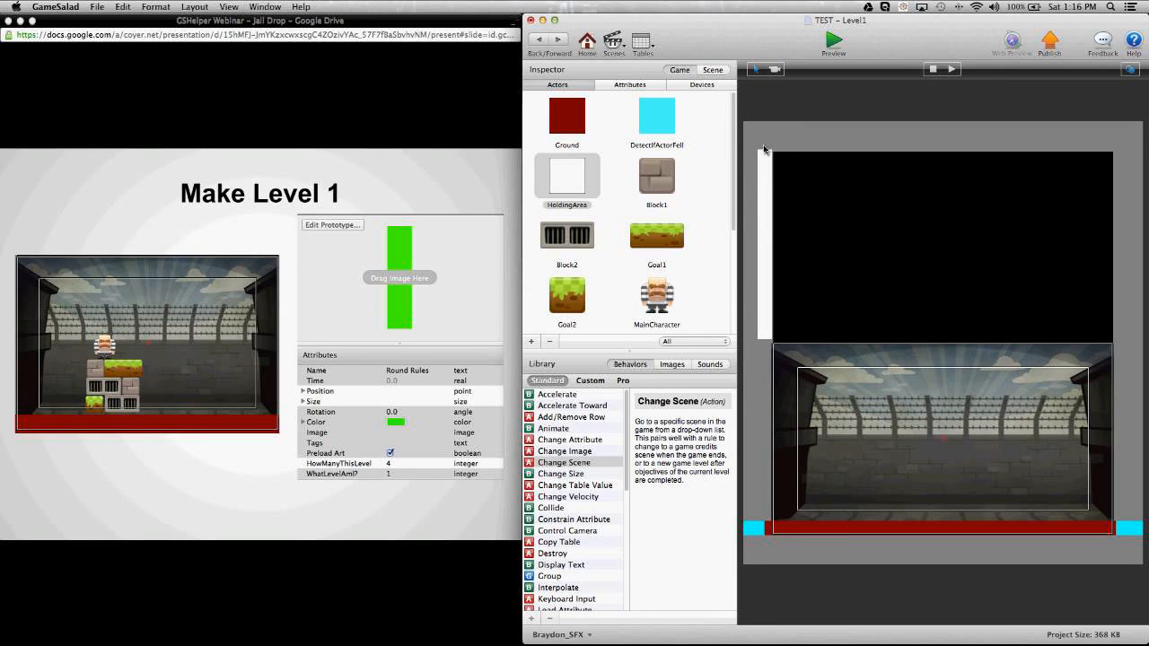
left_click(766, 233)
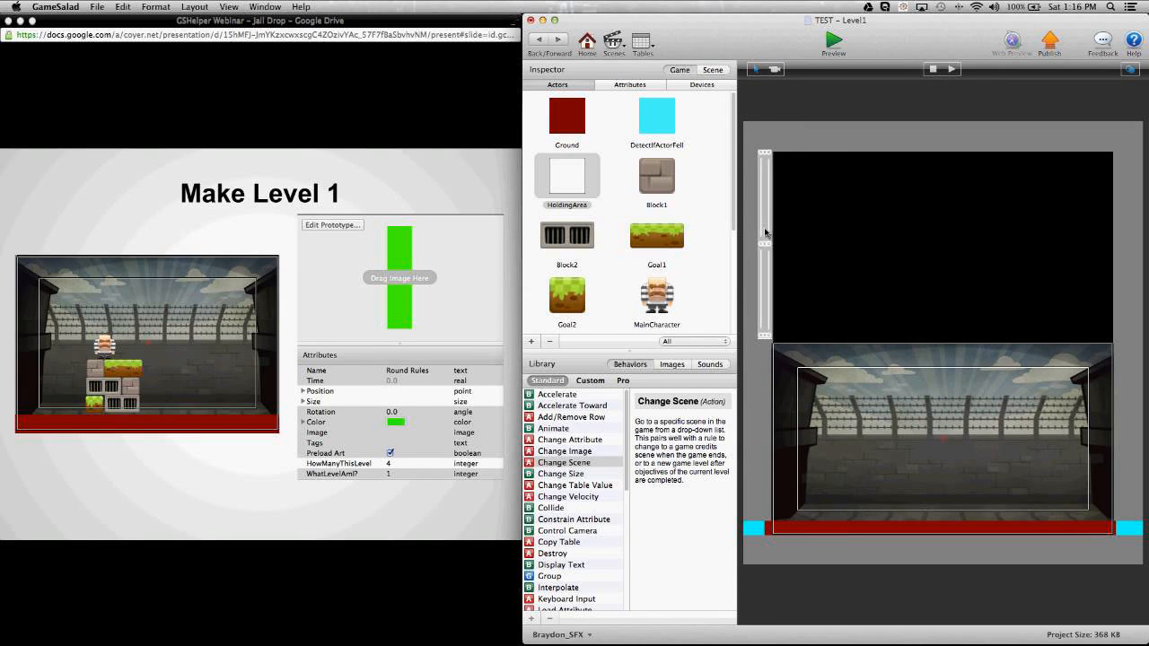
left_click_drag(766, 232, 1122, 235)
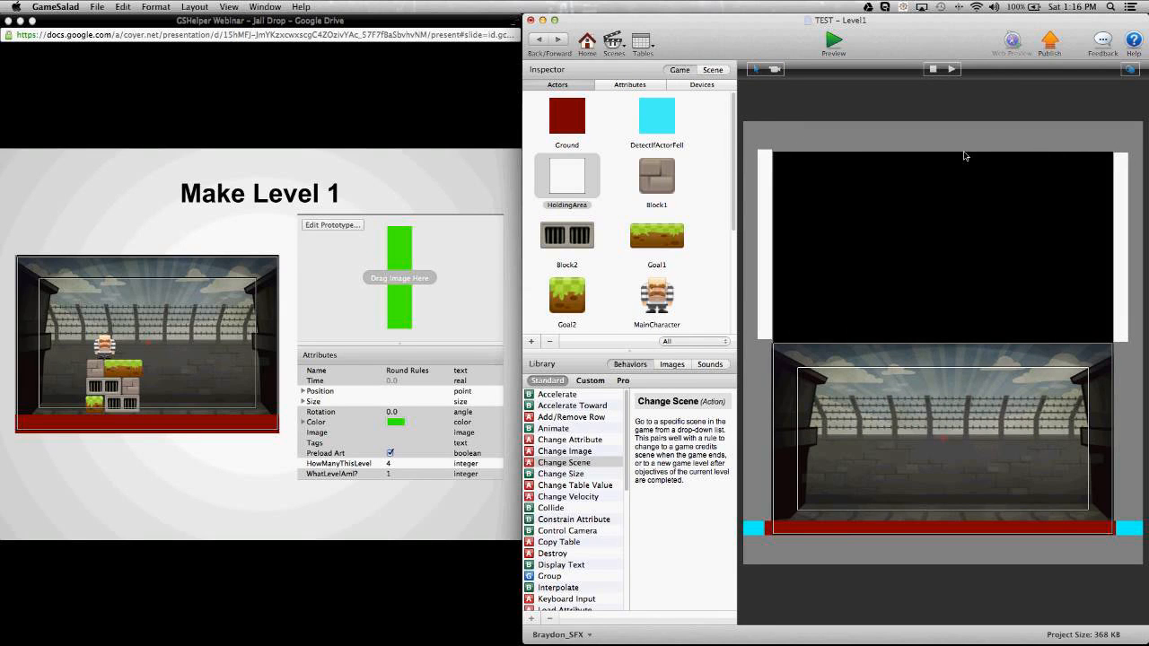
Add thin horizontal HoldingArea walls along the top and bottom edges of the black area to enclose it
left_click_drag(568, 190, 900, 228)
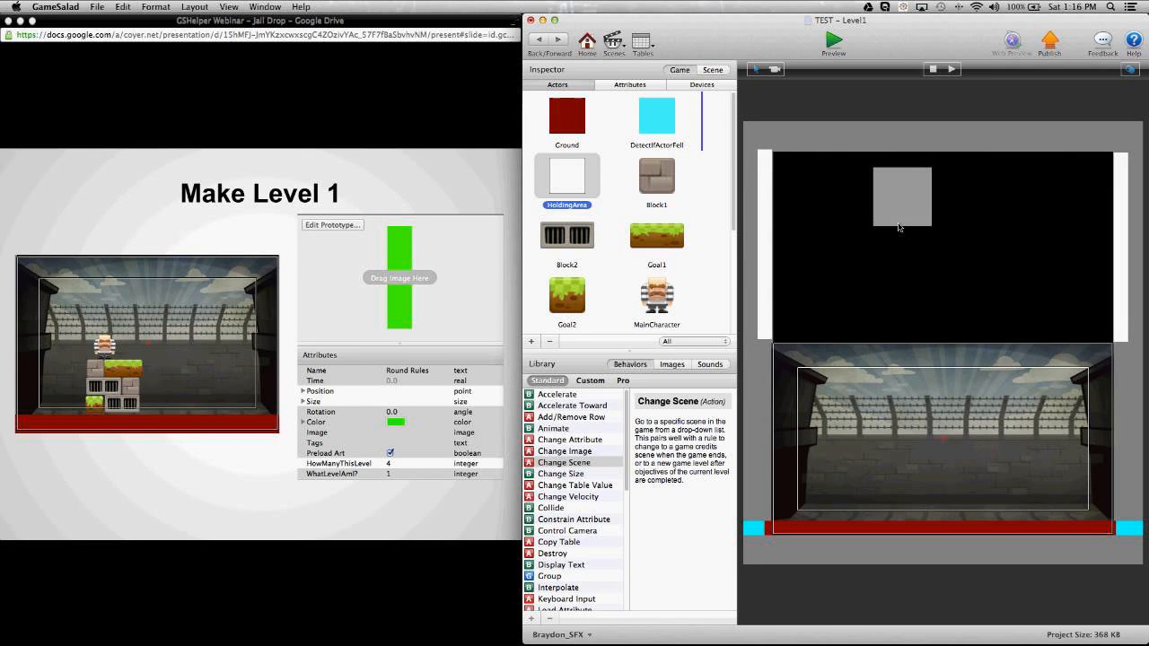
left_click_drag(899, 228, 900, 231)
left_click_drag(820, 146, 1044, 303)
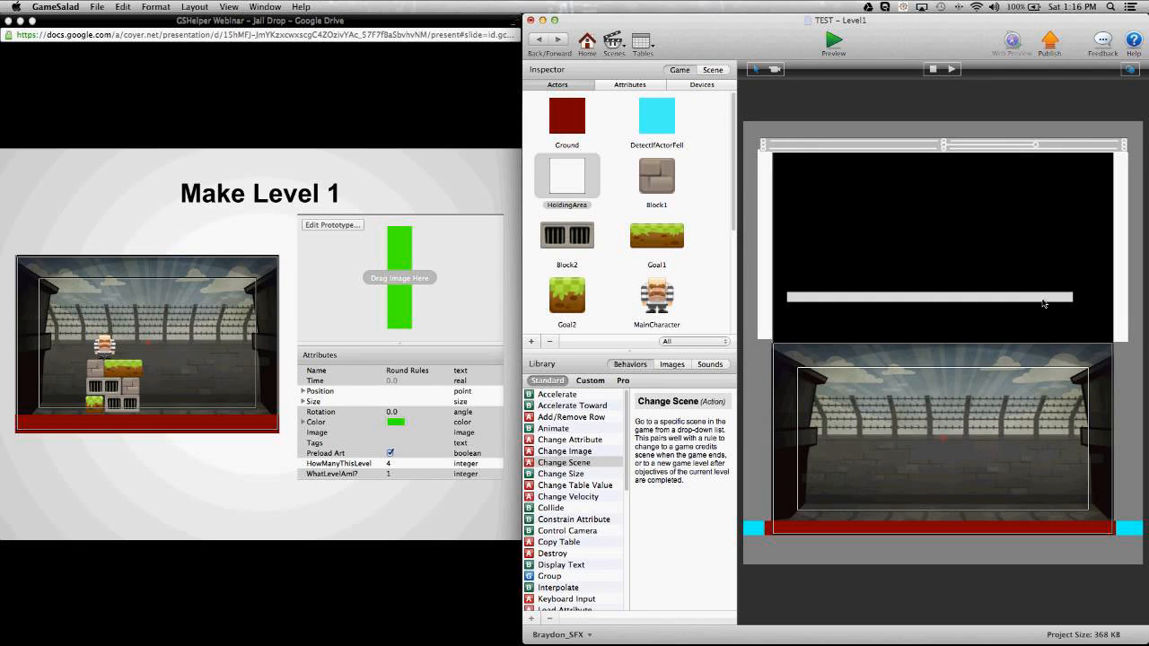
left_click_drag(1045, 304, 1056, 339)
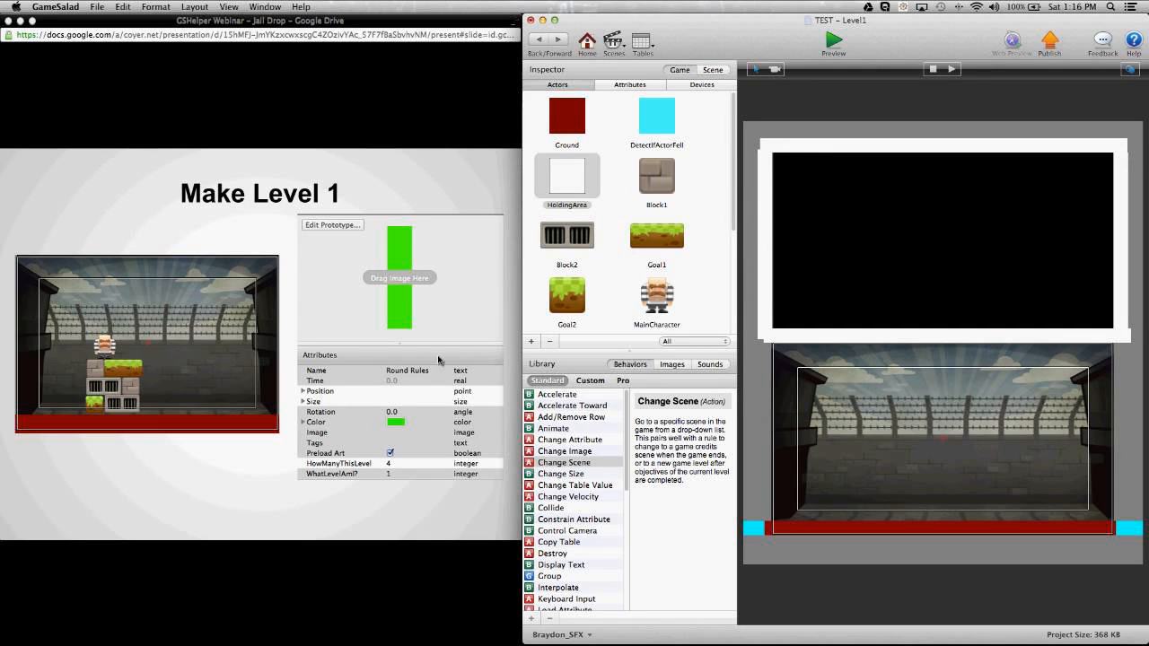
Place Goal2 on the Ground with one Block2 beside it and a second Block2 stacked on top
left_click_drag(568, 296, 851, 509)
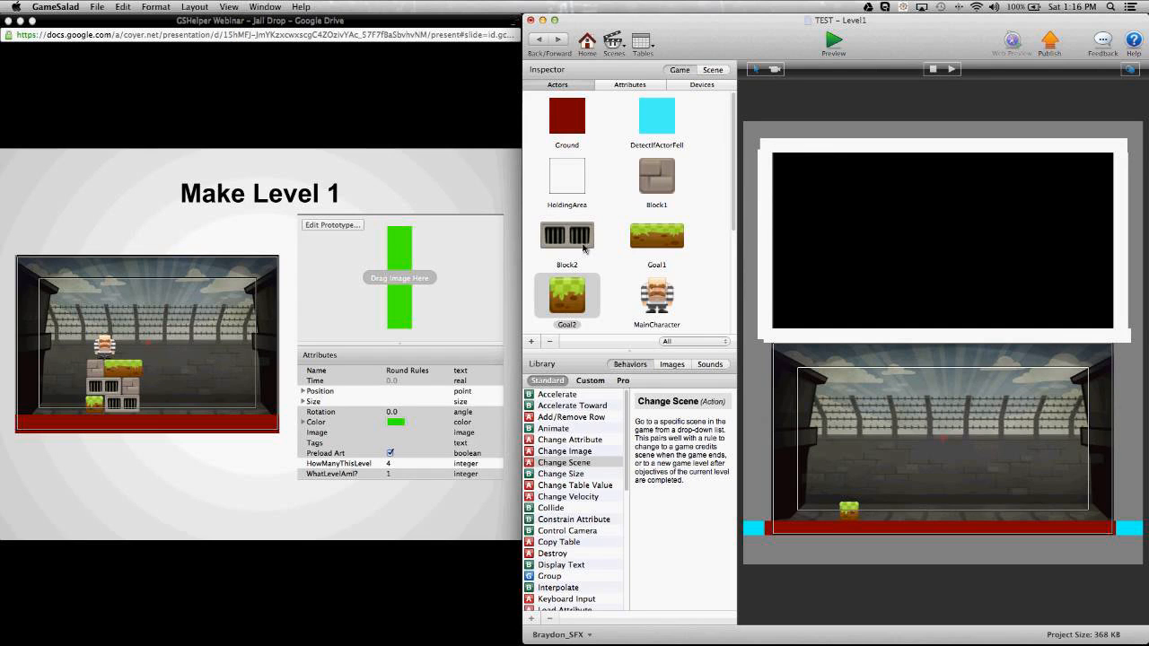
left_click_drag(583, 249, 897, 513)
left_click_drag(583, 235, 875, 483)
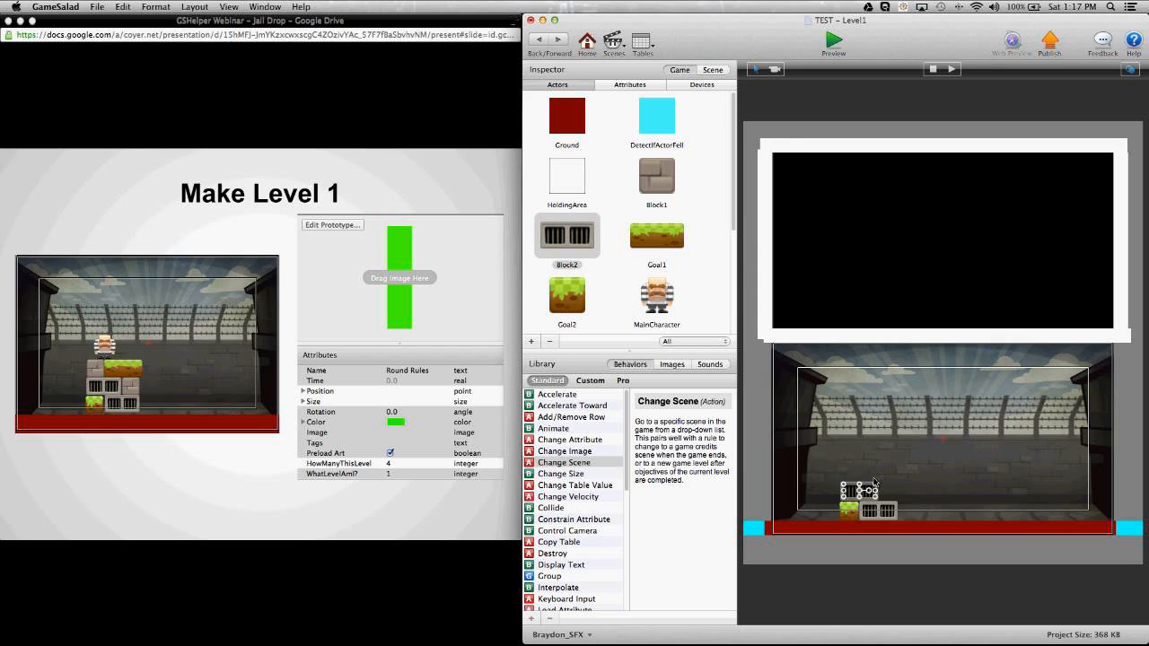
Place a Block1 beside the upper Block2, and top the stack with a Goal1 and a second Block1 side by side
left_click_drag(681, 186, 902, 492)
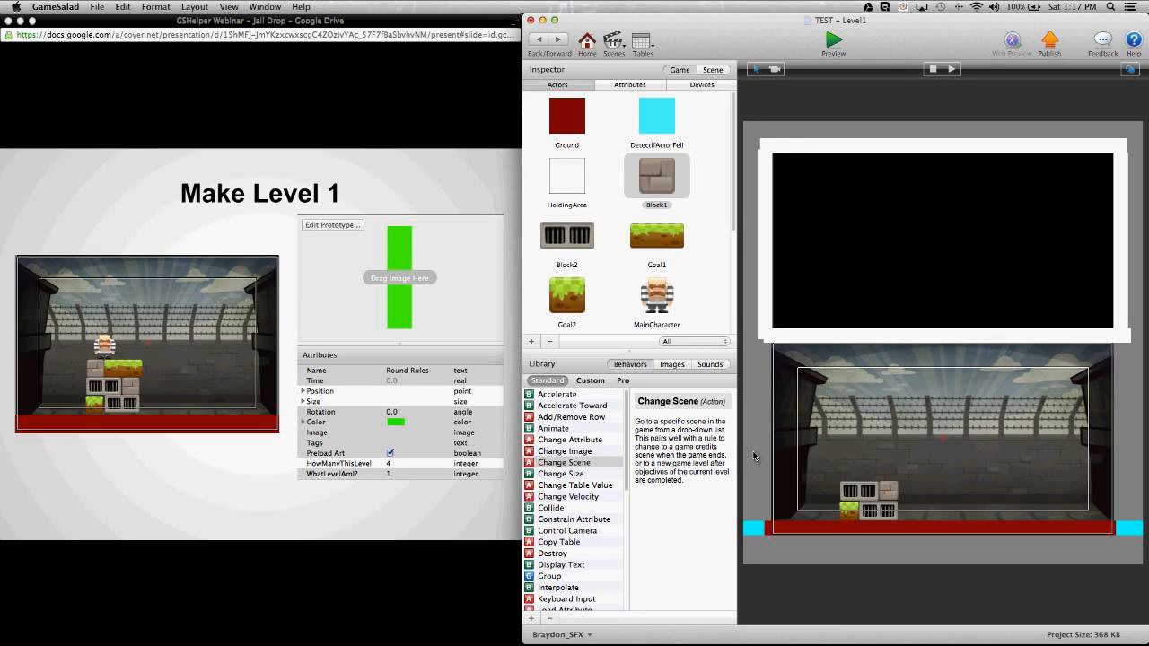
left_click_drag(678, 236, 894, 465)
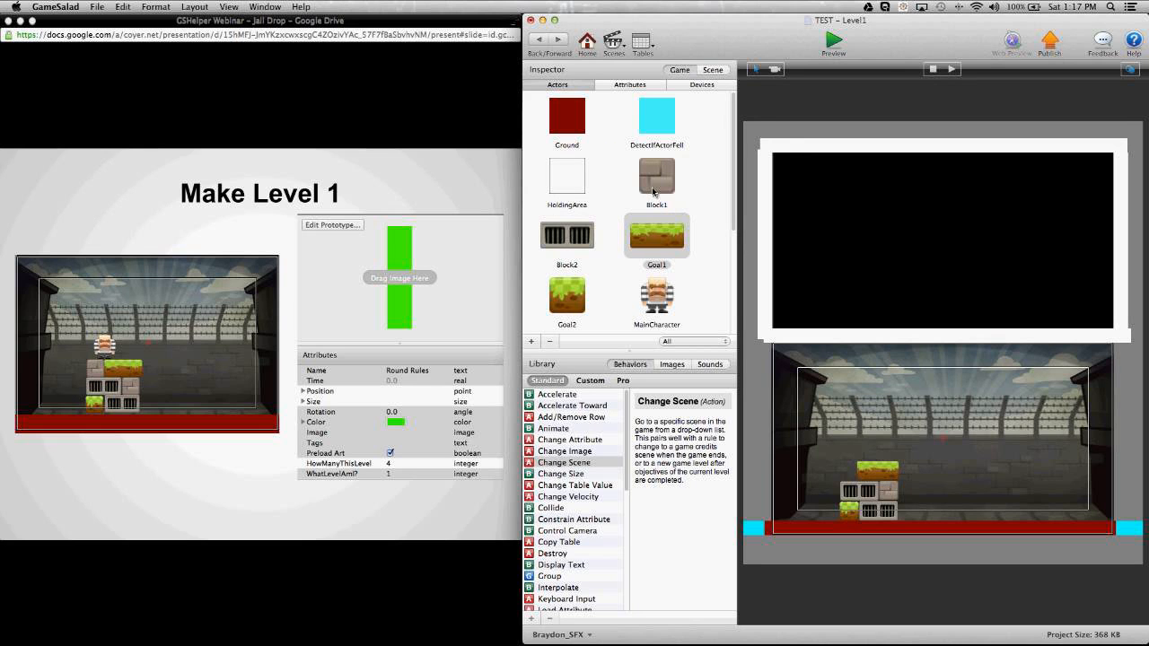
left_click_drag(654, 191, 870, 472)
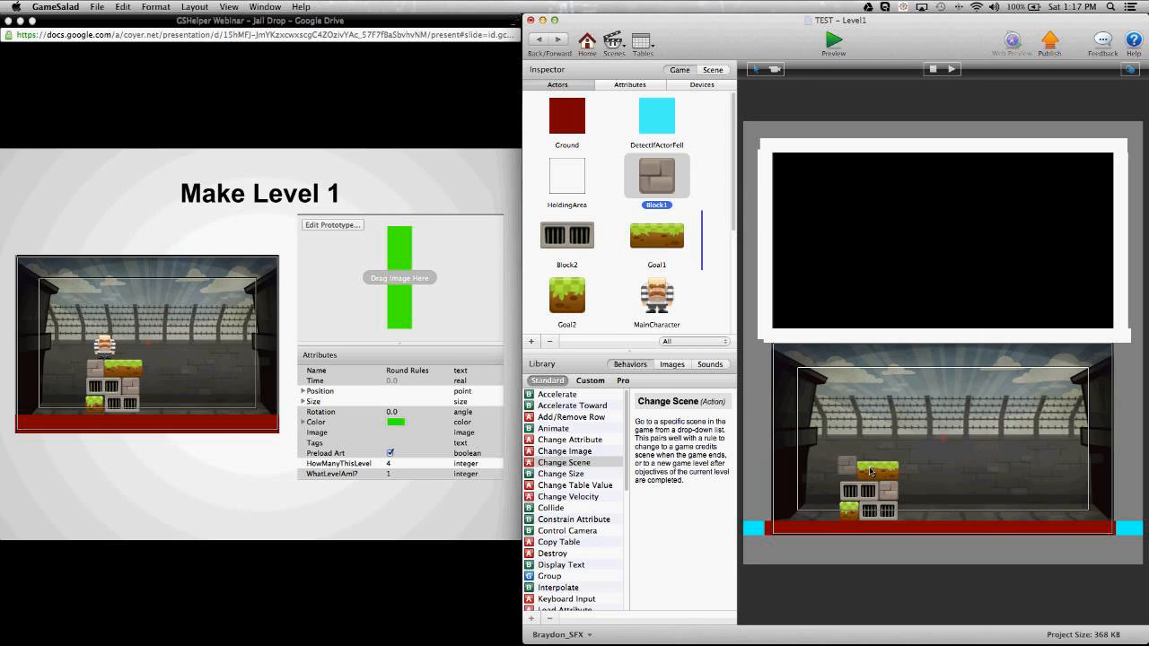
left_click_drag(870, 471, 871, 473)
Stand MainCharacter on top of the stack and place RoundRules just outside the left edge of the Level 1 background
left_click_drag(656, 296, 887, 434)
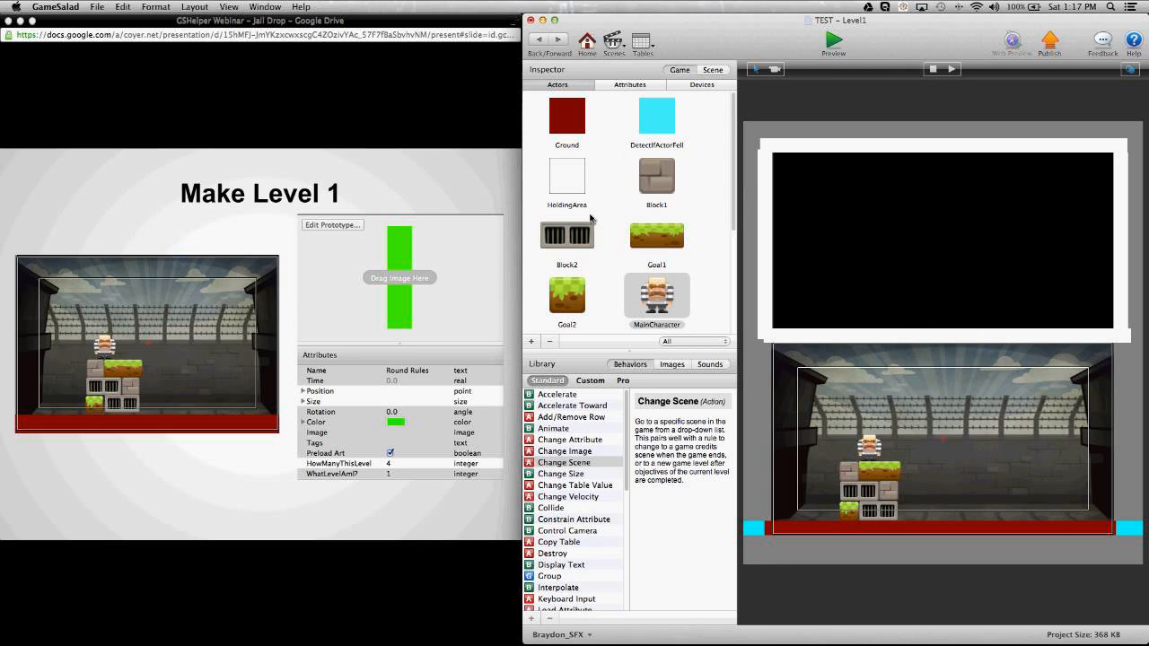
scroll(591, 218, "down", 5)
left_click_drag(593, 289, 758, 395)
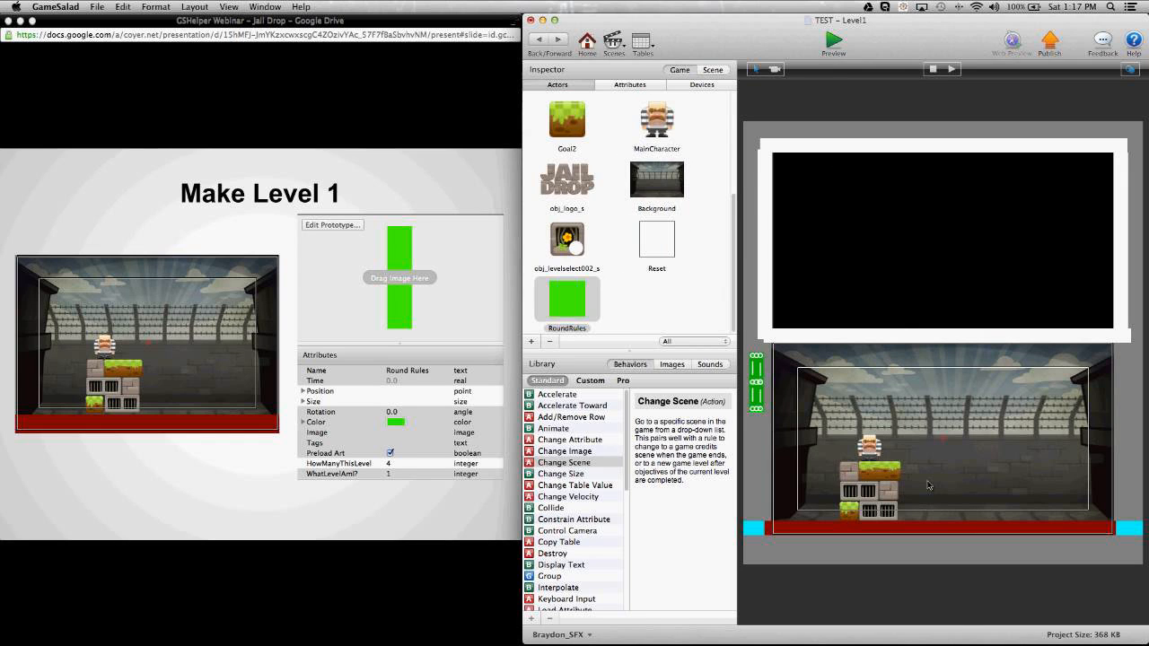
left_click(763, 470)
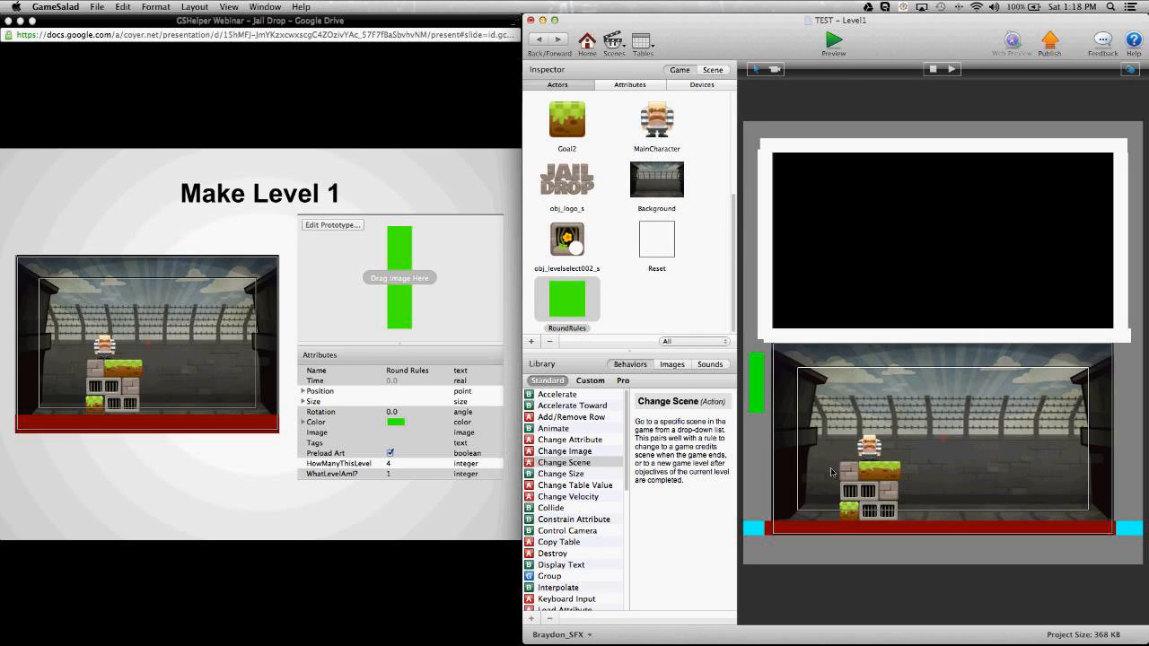
Go through the Block1 and Block2 actors in the Level 1 stack to count the removable blocks
left_click(887, 512)
left_click(888, 495)
left_click(852, 480)
left_click(874, 478)
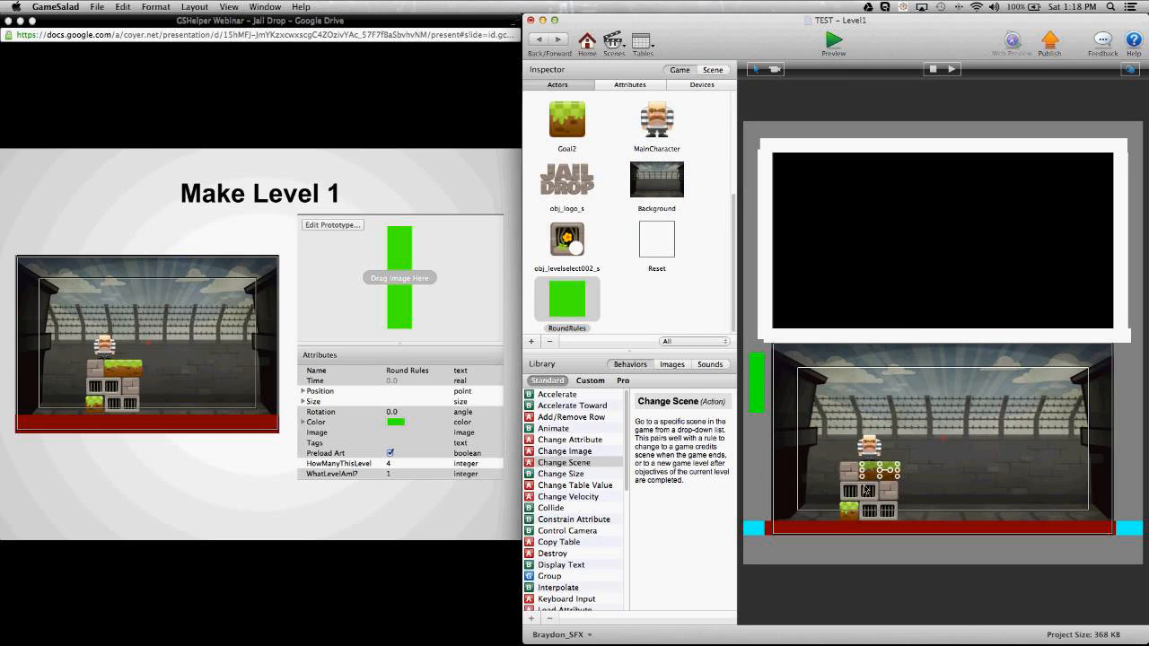
left_click(765, 485)
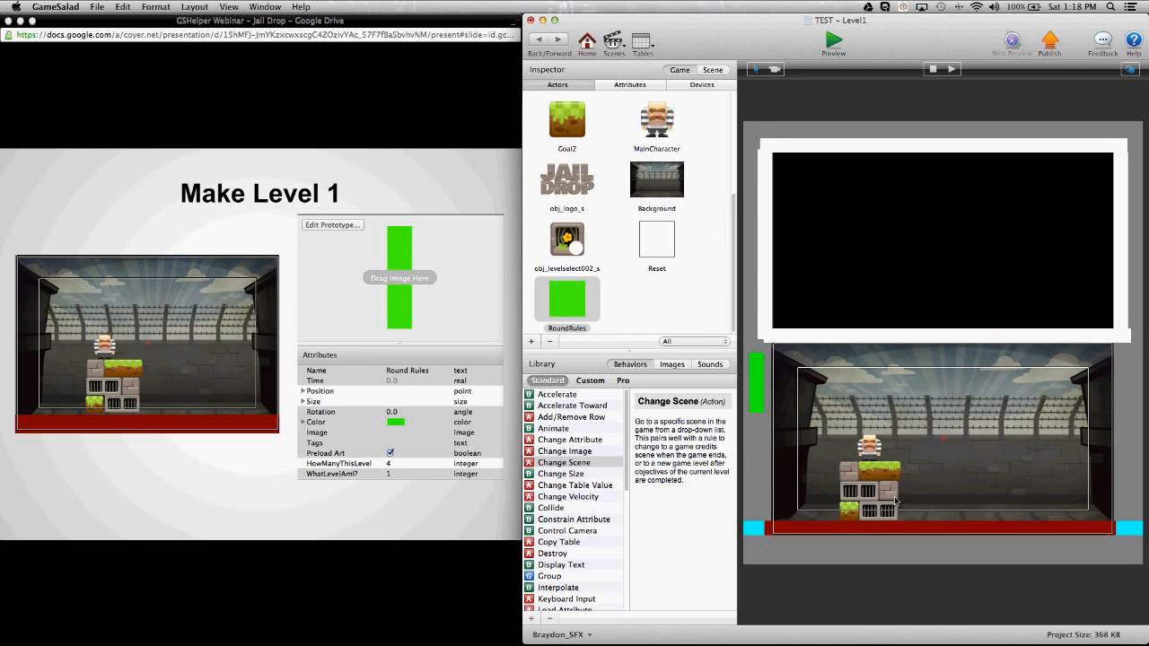
double_click(759, 383)
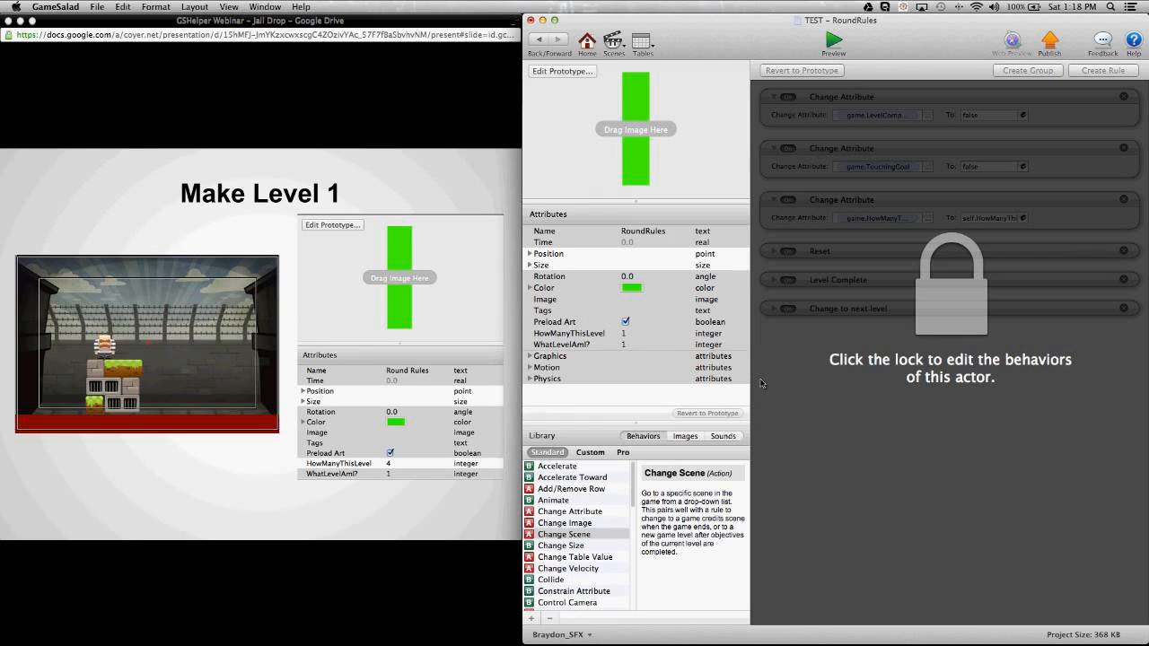
double_click(629, 334)
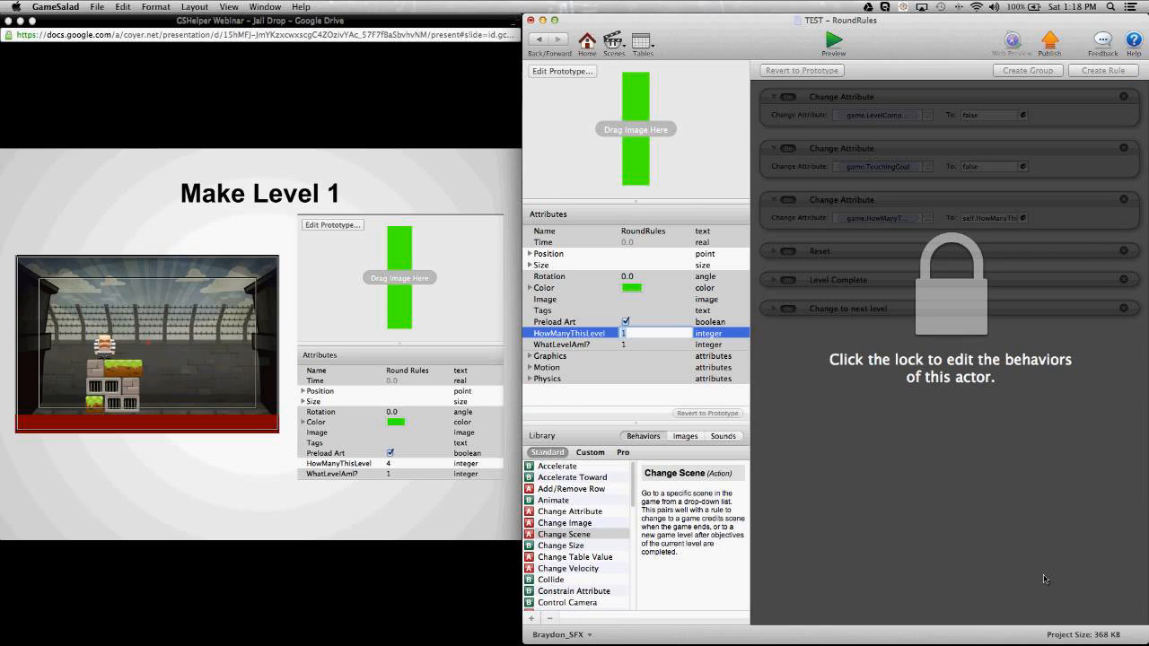
key("super+Tab")
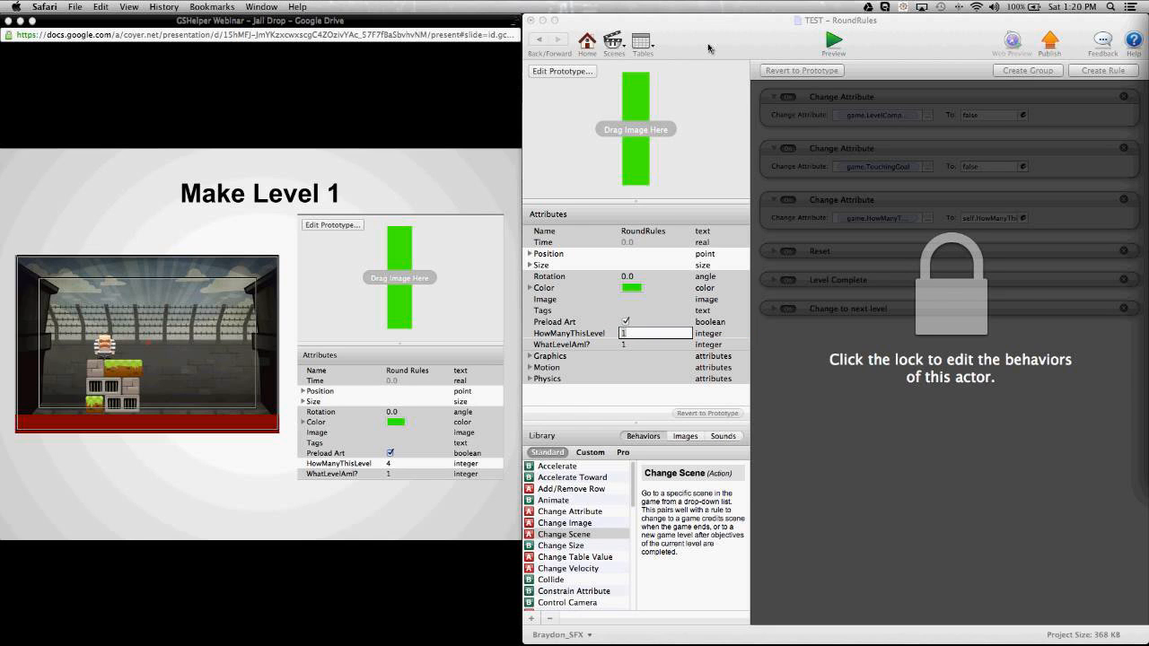
left_click(555, 42)
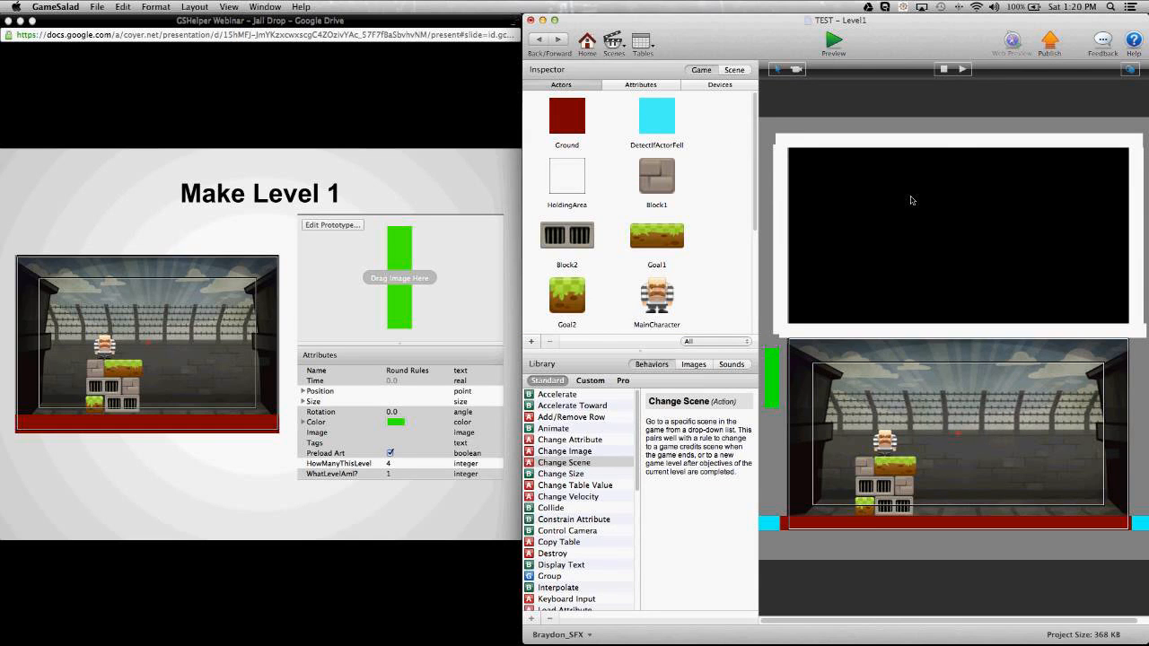
Recheck the blocks in the stack and set HowManyThisLevel to 4 on the scene's RoundRules instance
scroll(571, 294, "down", 5)
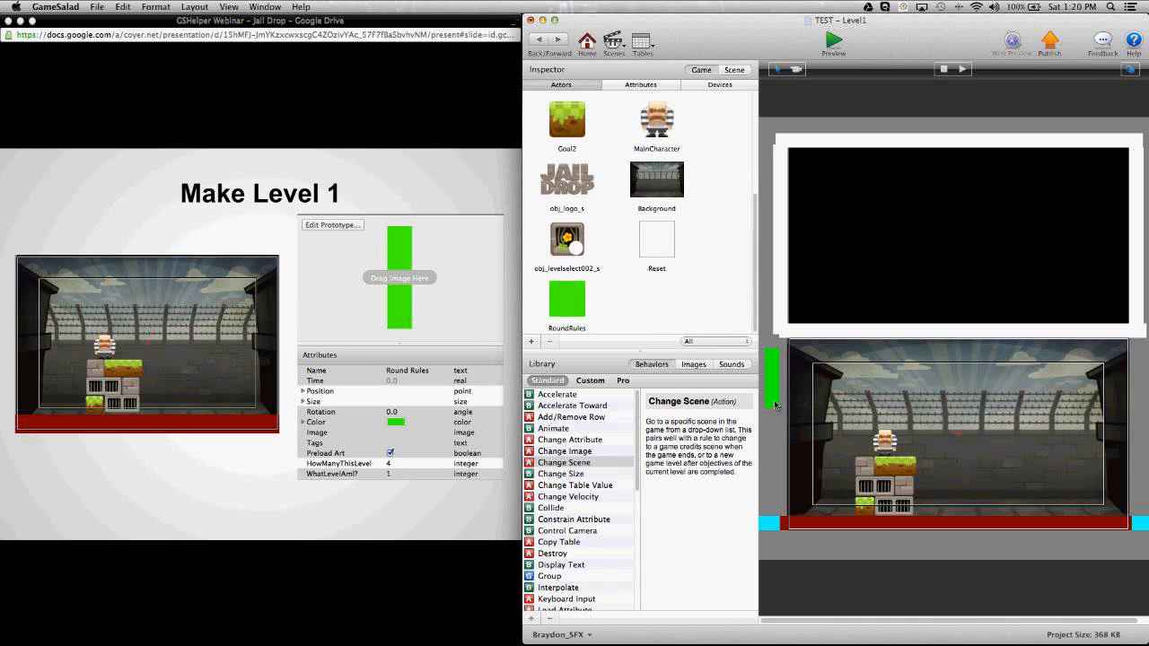
left_click(870, 474)
left_click(895, 505)
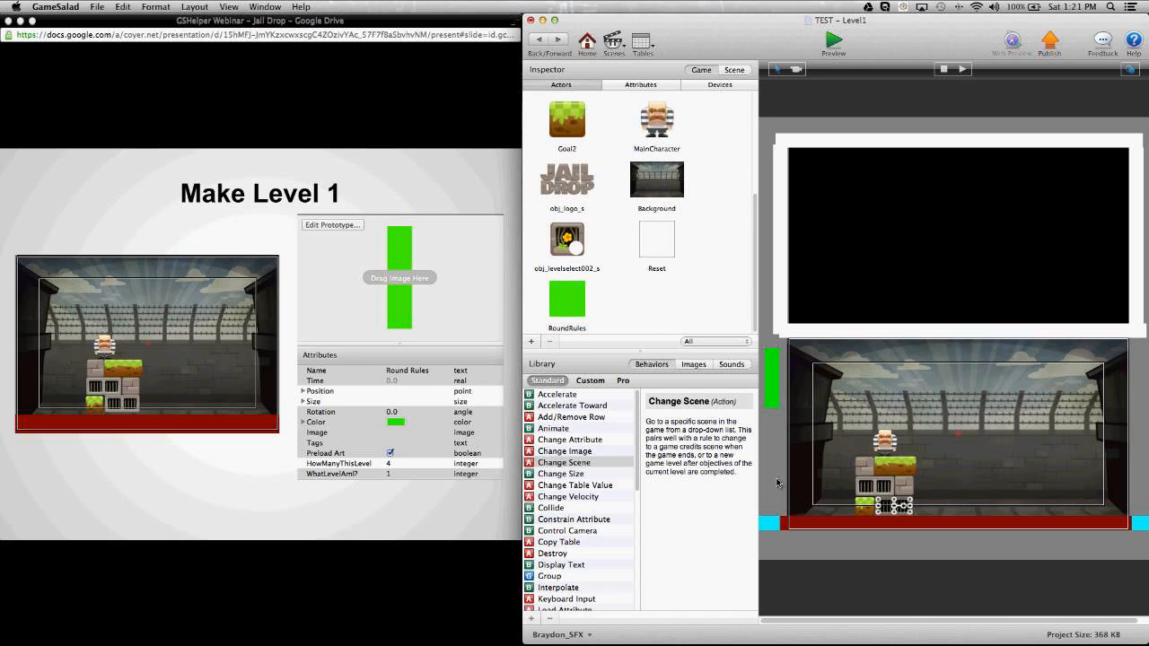
left_click(778, 483)
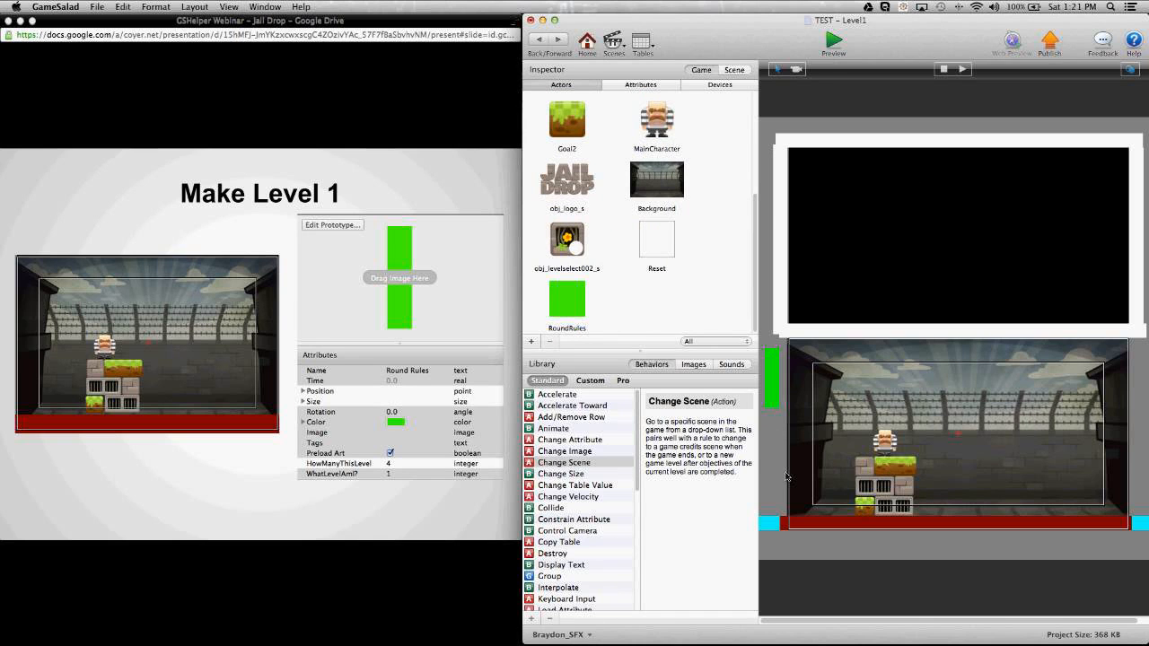
double_click(776, 395)
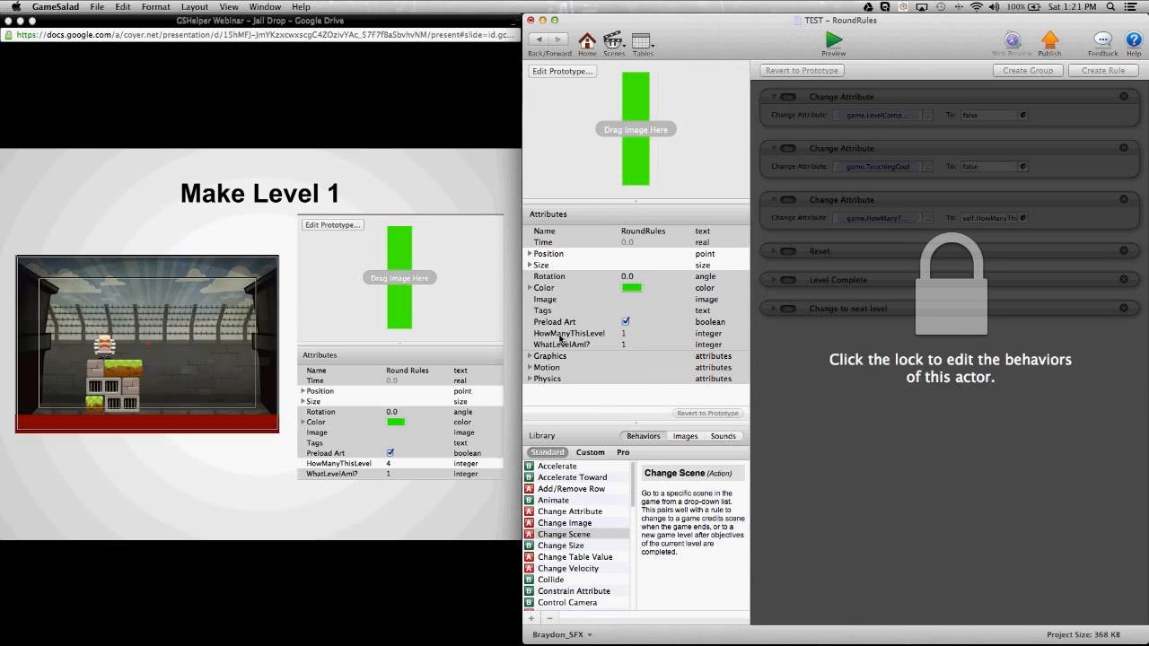
double_click(625, 334)
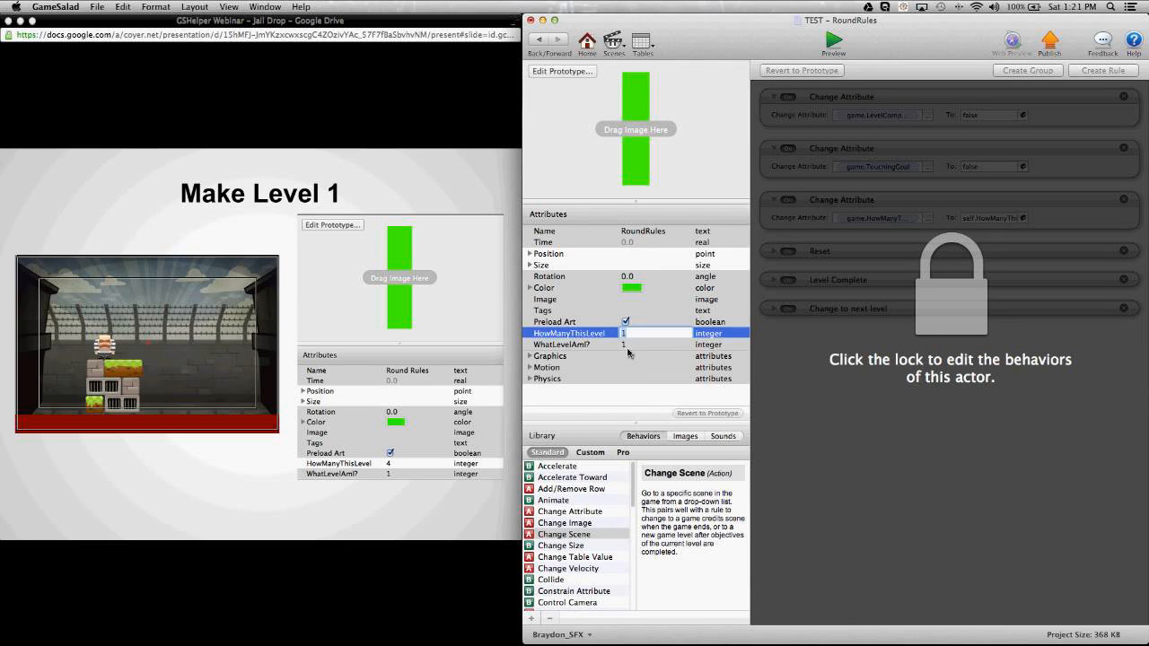
type("4")
key("Tab")
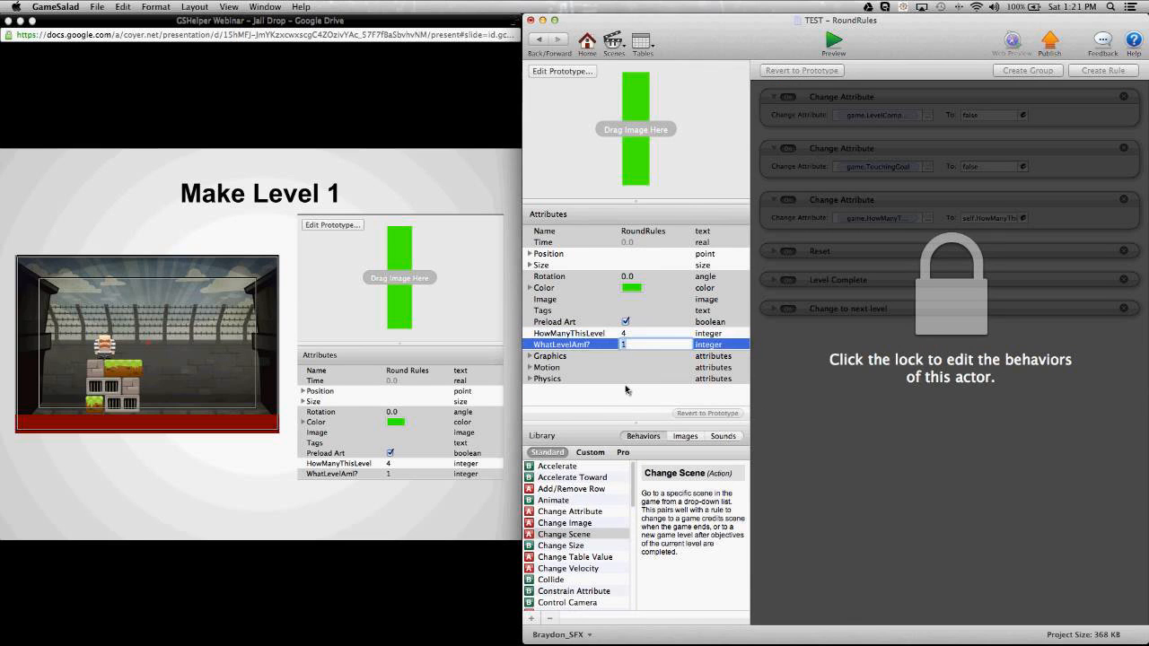
left_click(626, 389)
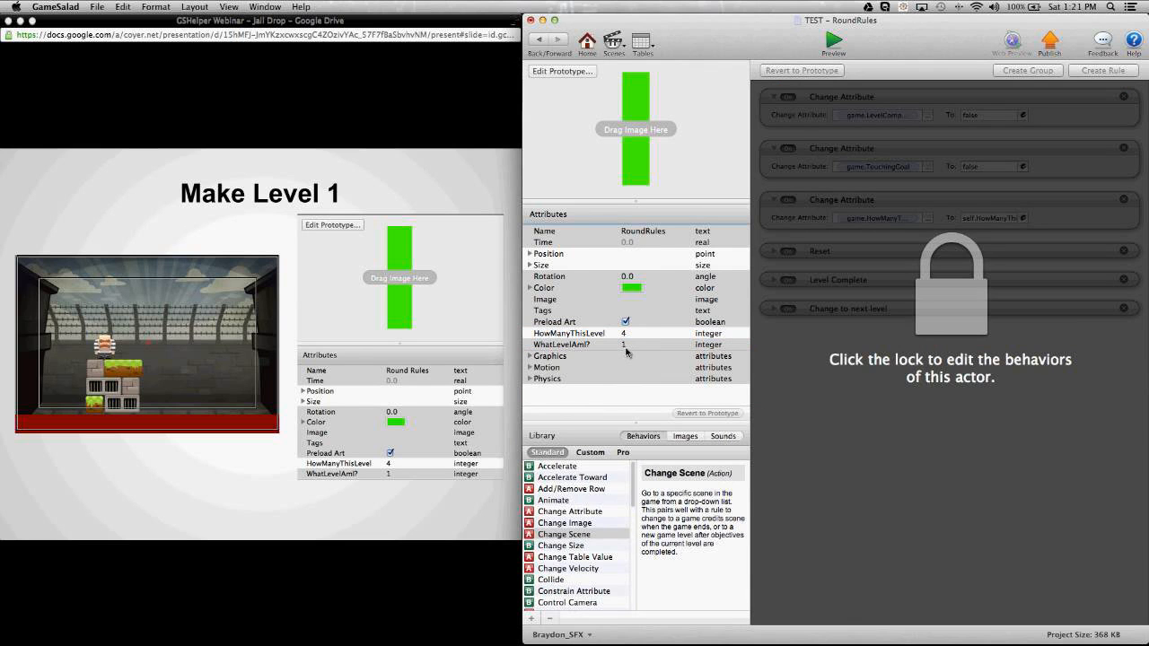
left_click(542, 41)
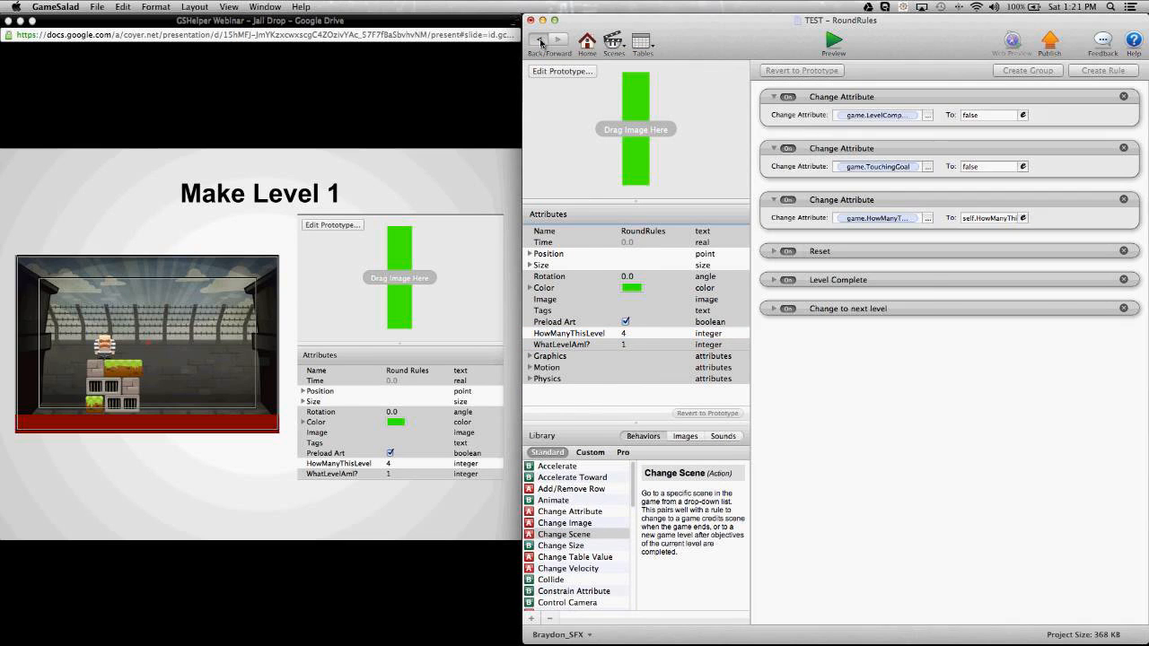
left_click(541, 41)
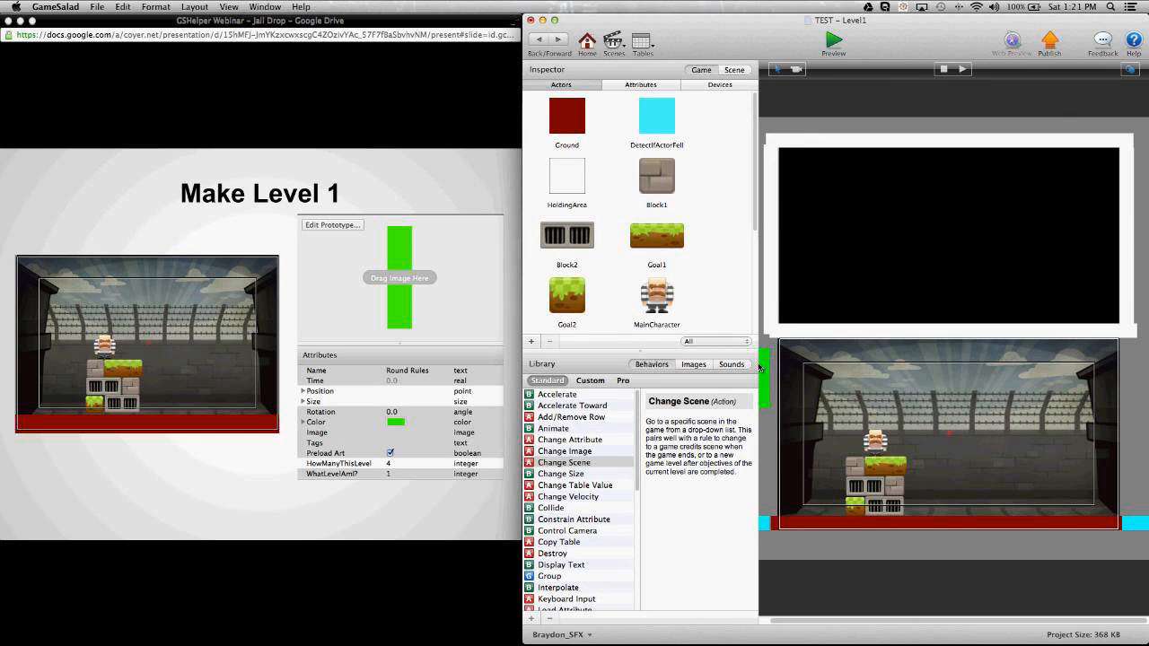
Widen the scene view and preview Level 1, testing the removal of the top Block1 before returning to the scene
left_click_drag(759, 366, 735, 366)
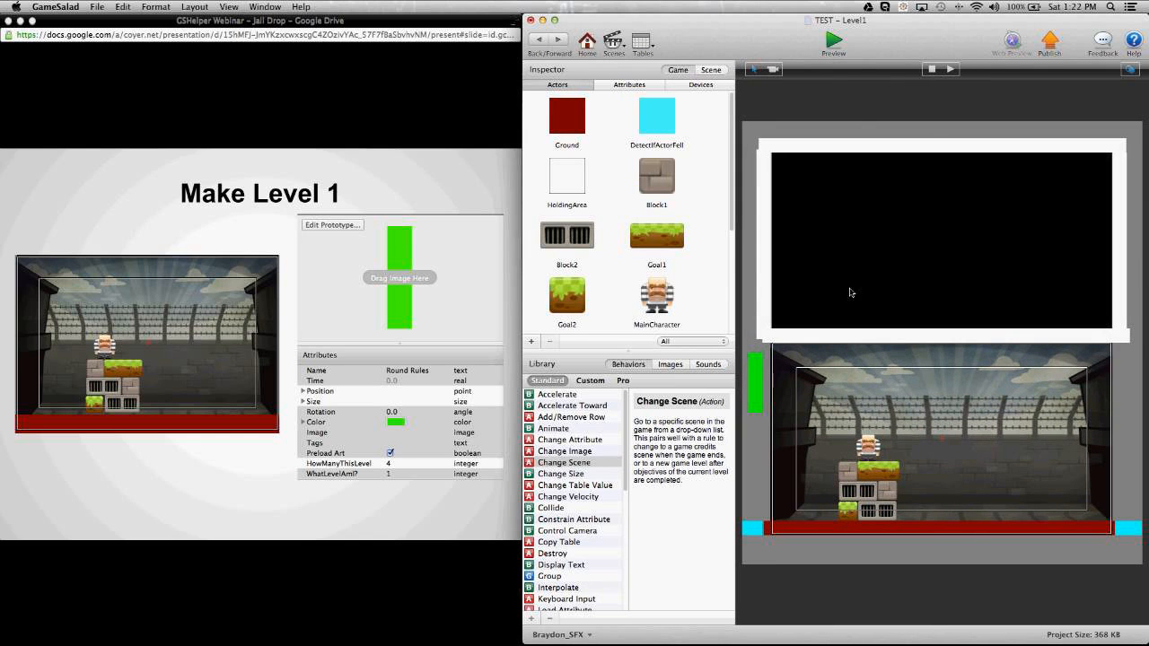
left_click(834, 43)
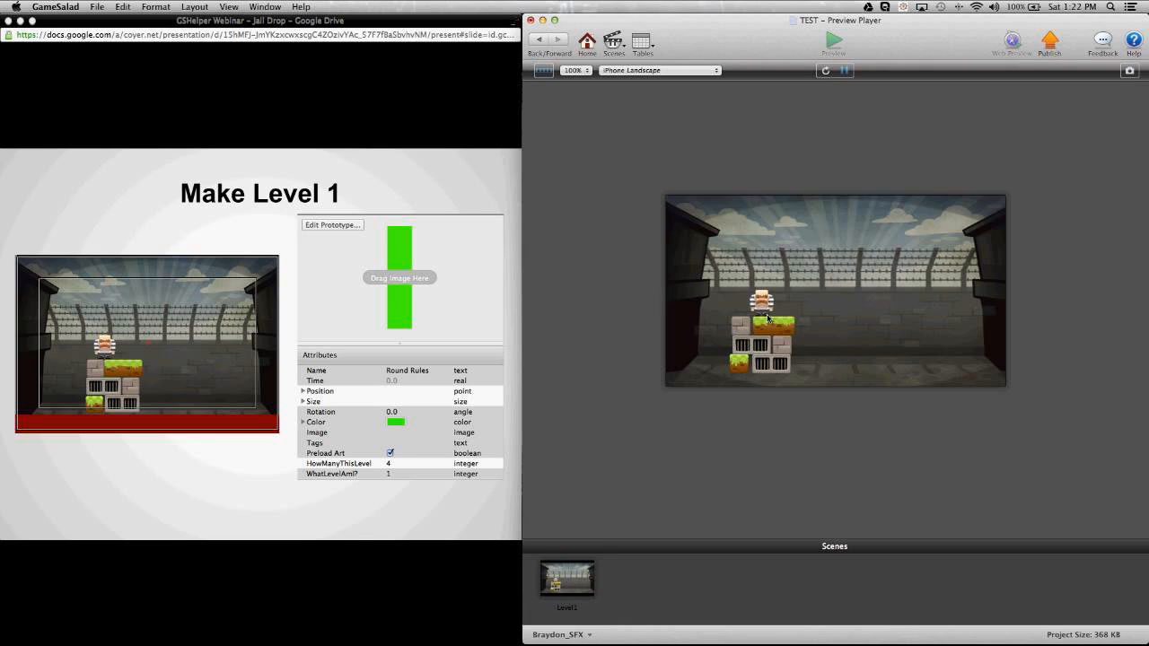
left_click(746, 330)
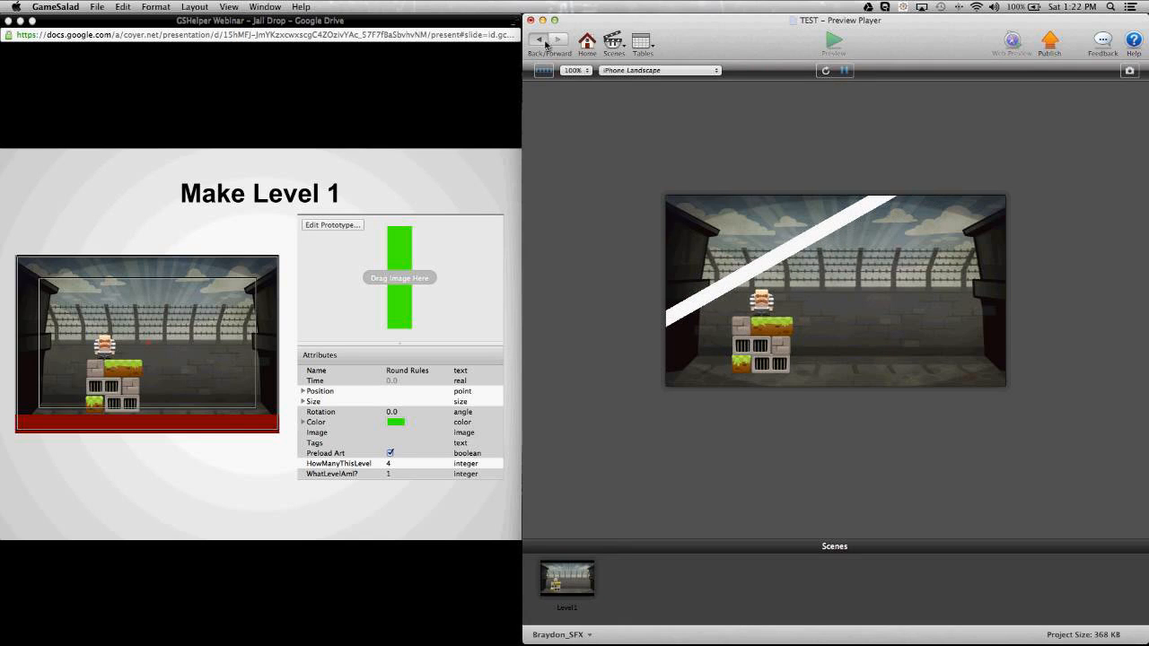
left_click(540, 42)
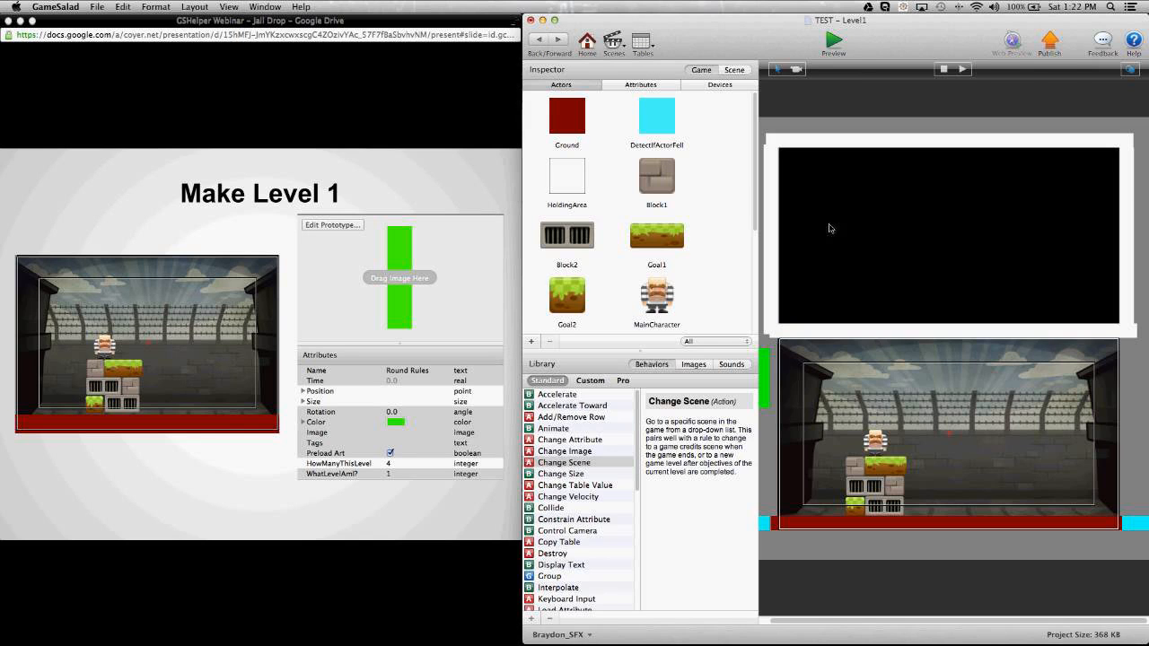
Turn off the Movable physics attribute on the HoldingArea prototype and return to the Level 1 scene
left_click(578, 176)
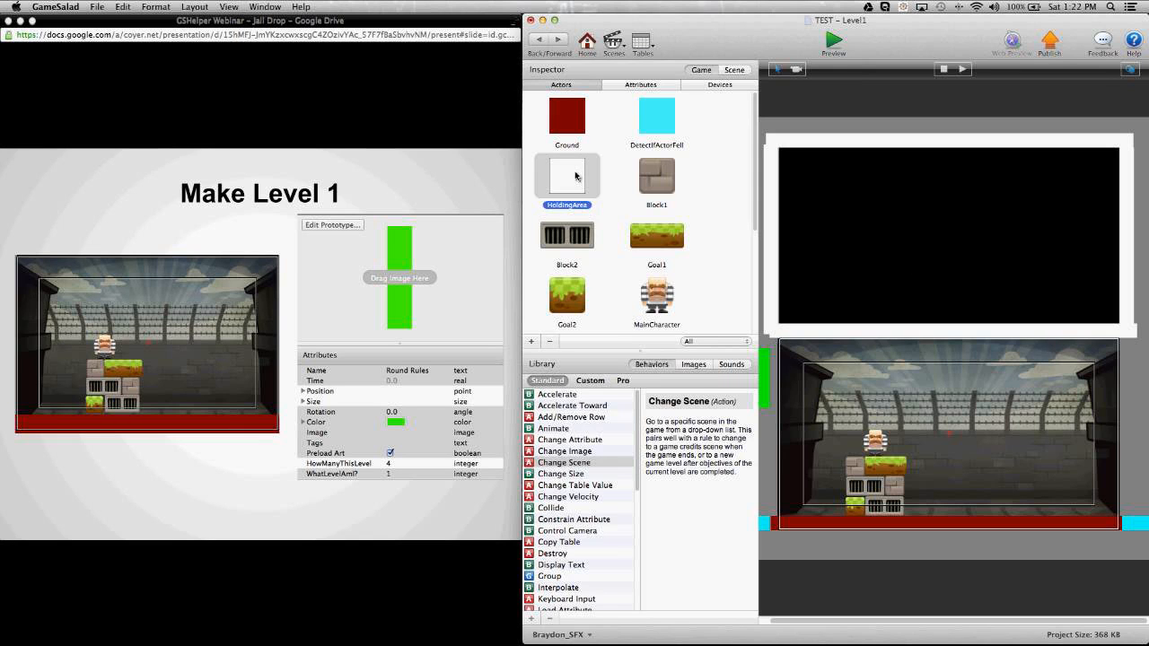
double_click(577, 176)
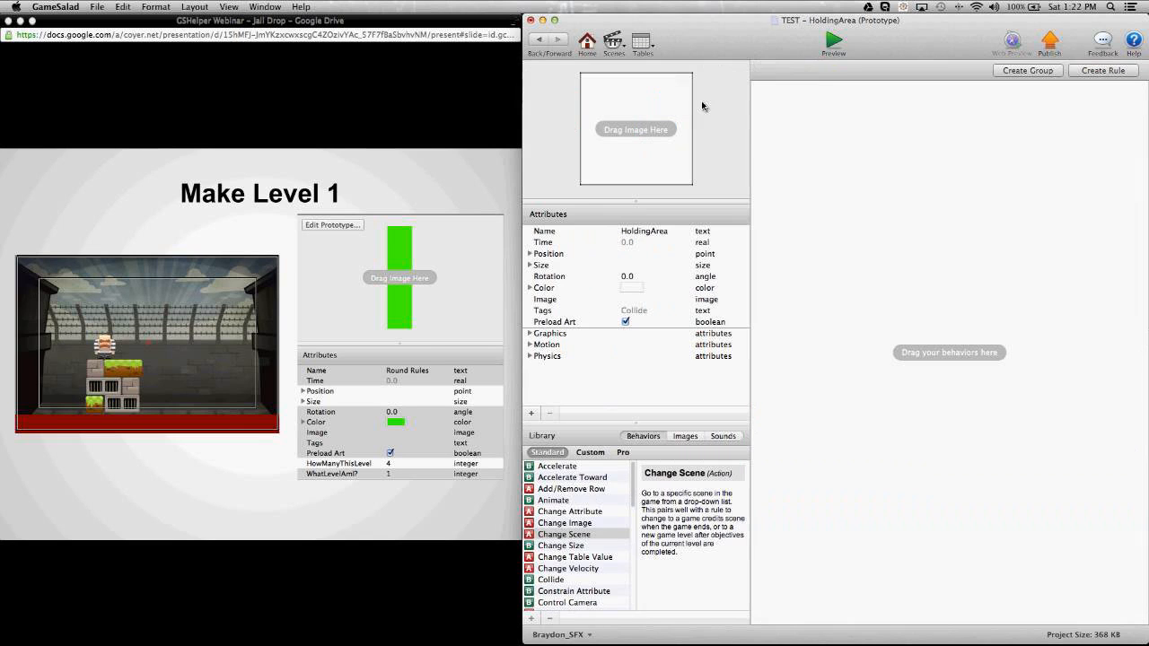
left_click(531, 356)
scroll(533, 359, "down", 2)
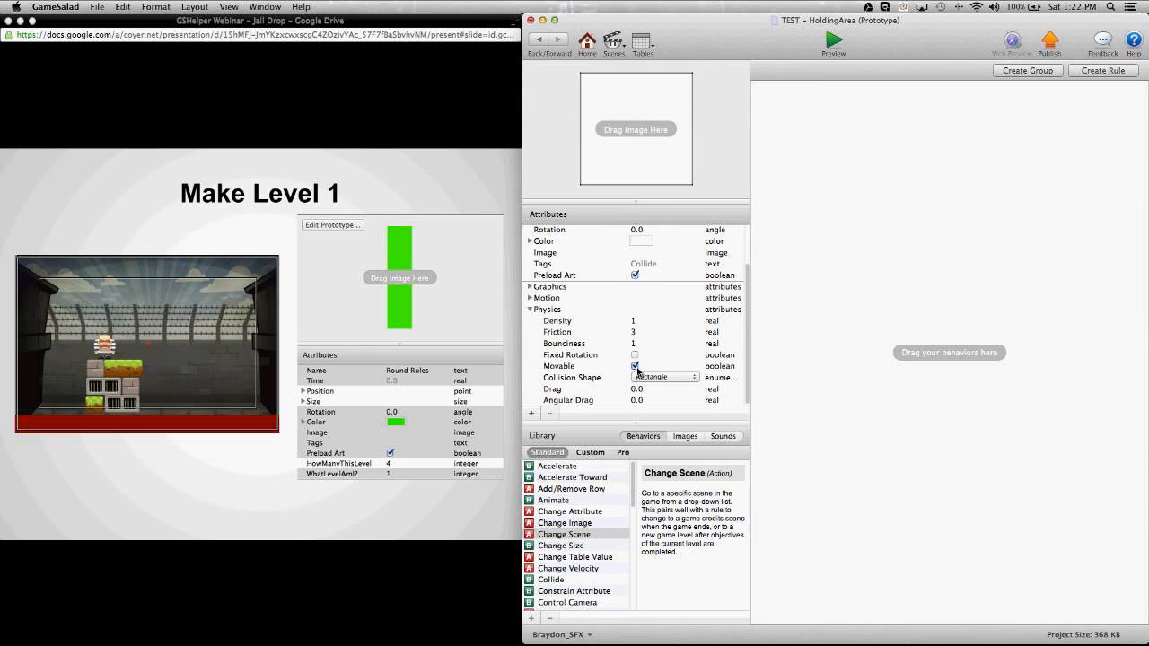
left_click(636, 370)
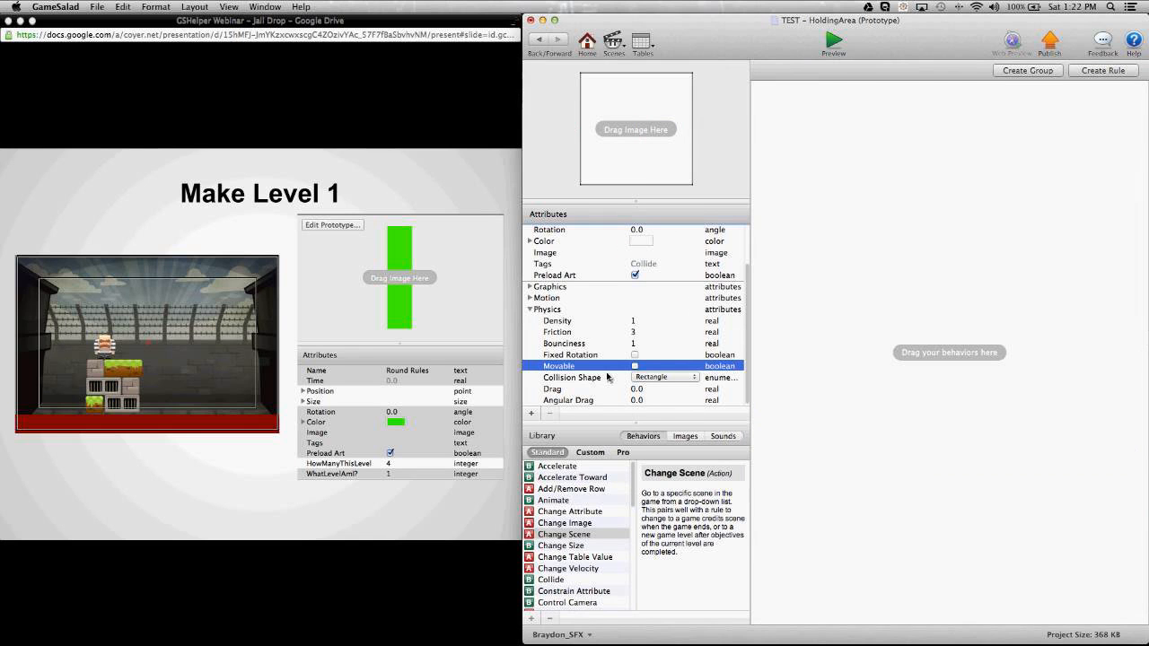
left_click(542, 43)
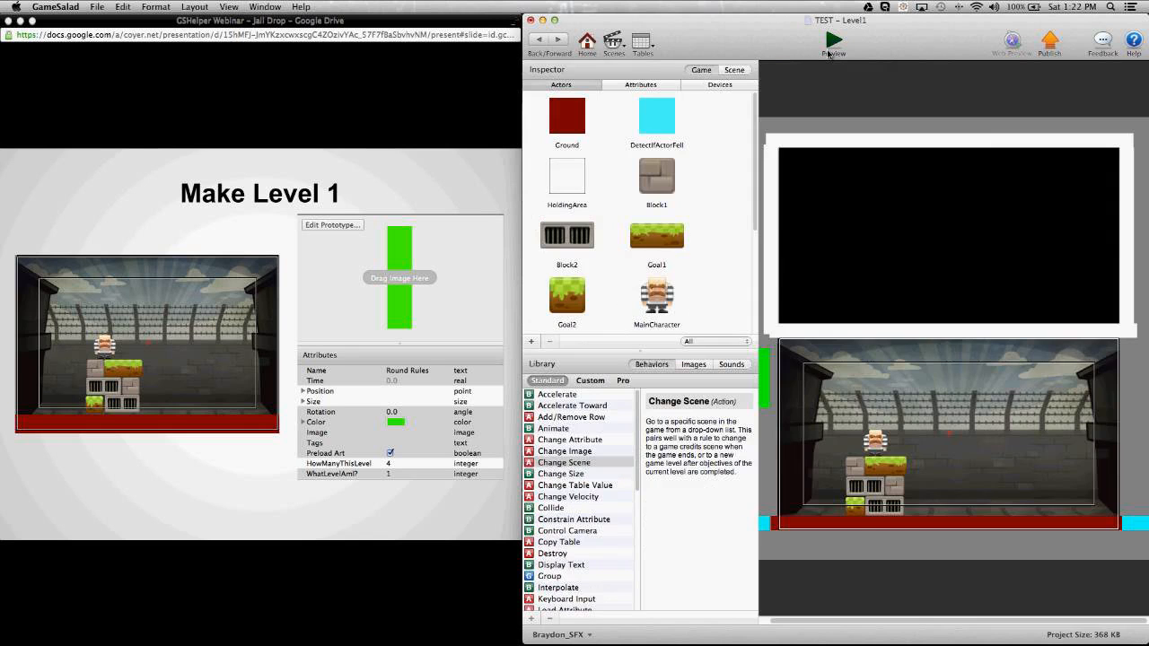
Preview Level 1 again, remove all the blocks to lower MainCharacter onto the goals, and leave the preview
left_click(833, 41)
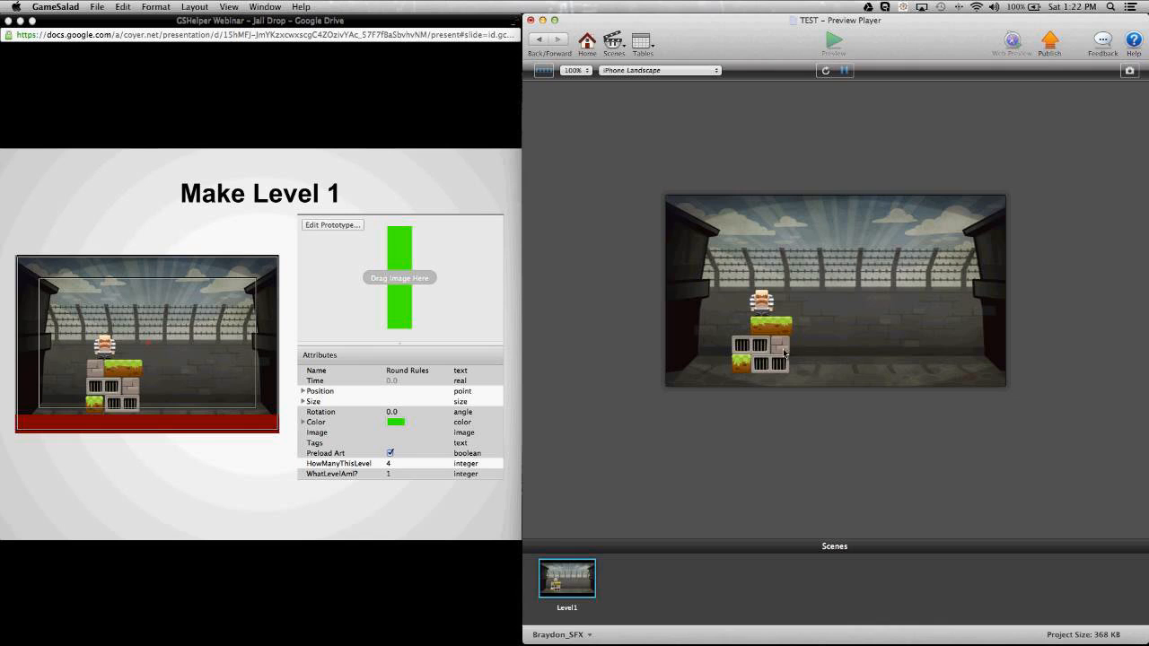
left_click(780, 352)
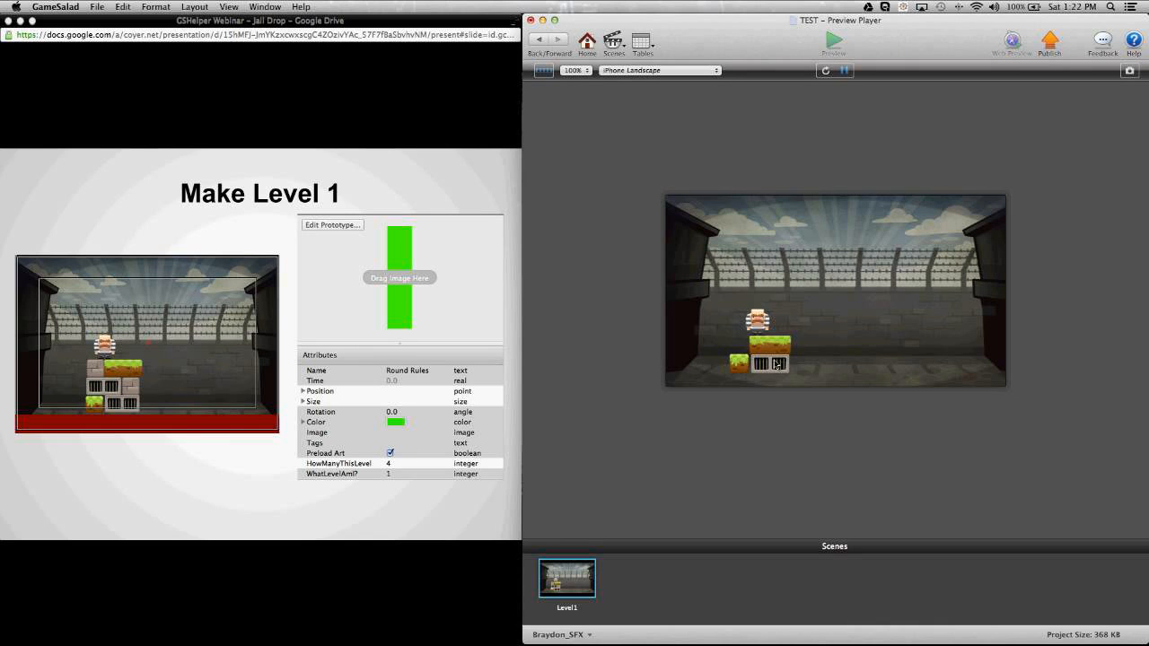
left_click(774, 368)
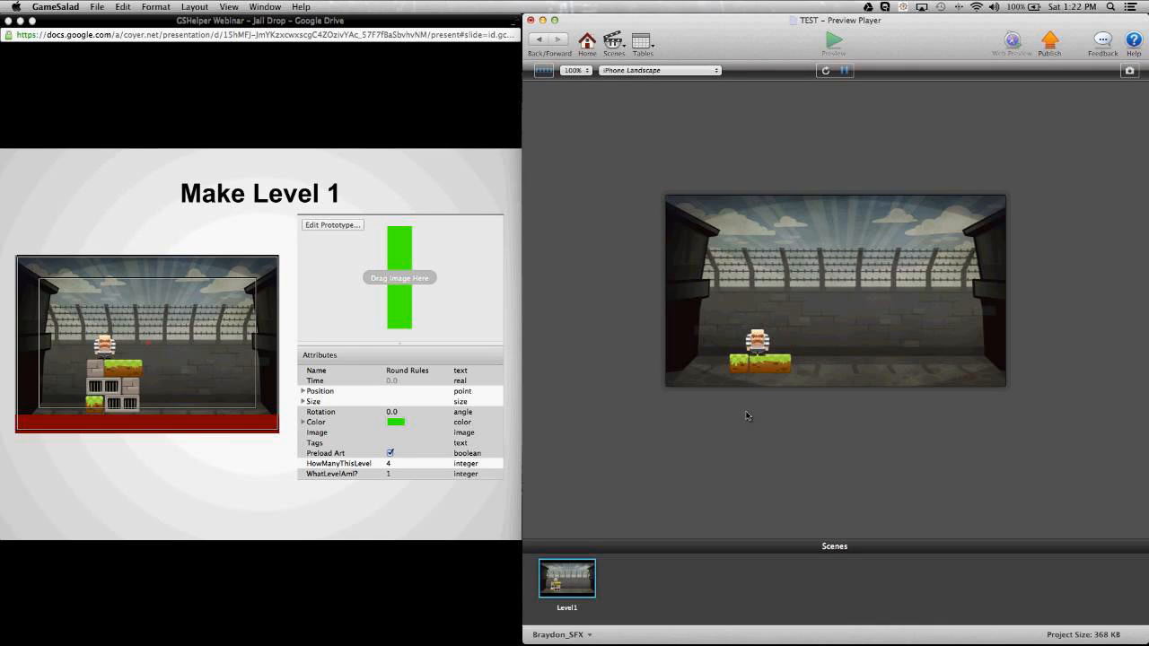
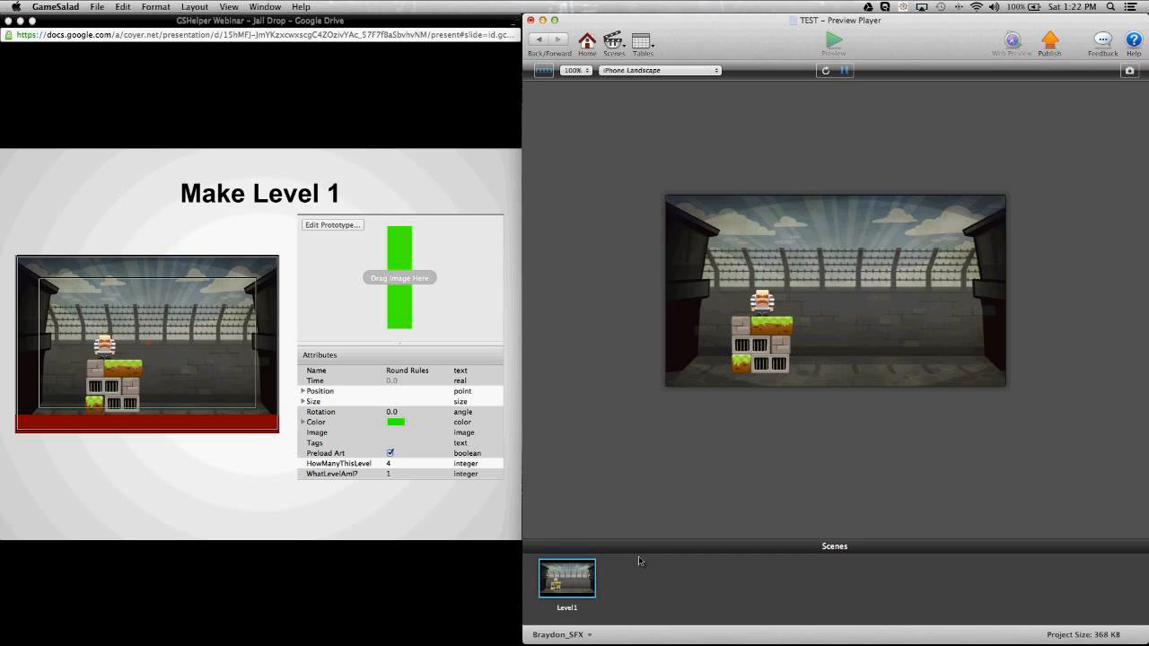
left_click(537, 55)
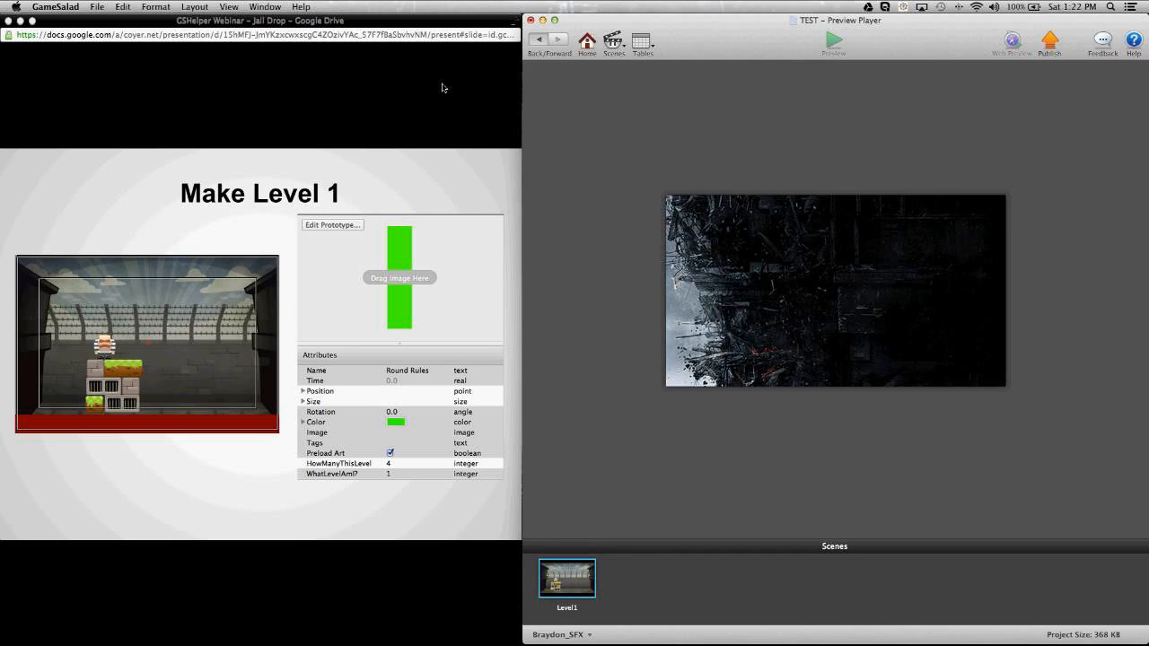
Advance the presentation to the Make Level 2 slide and go to the project's scene list in GameSalad
left_click(434, 123)
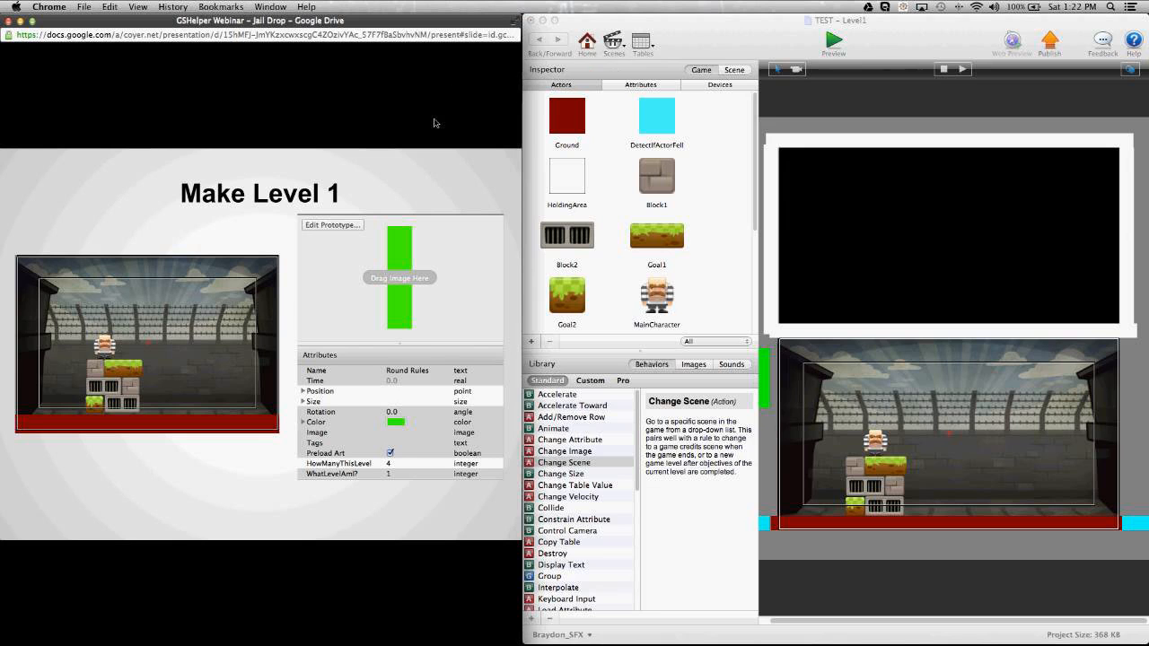
left_click(435, 123)
left_click(607, 57)
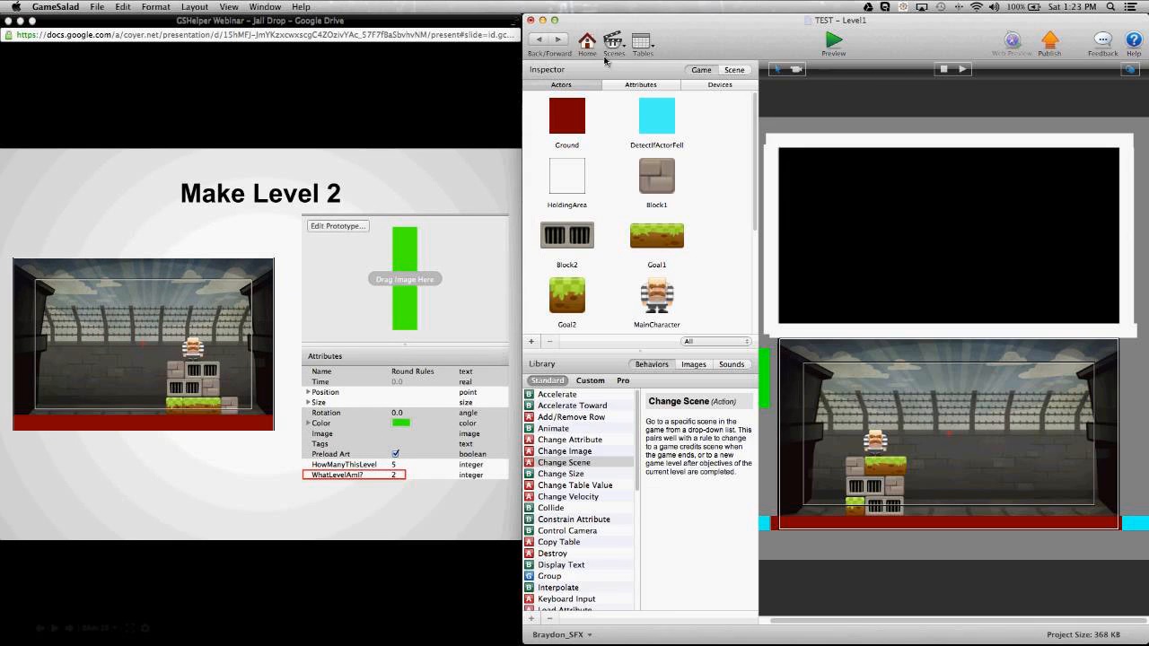
left_click(587, 42)
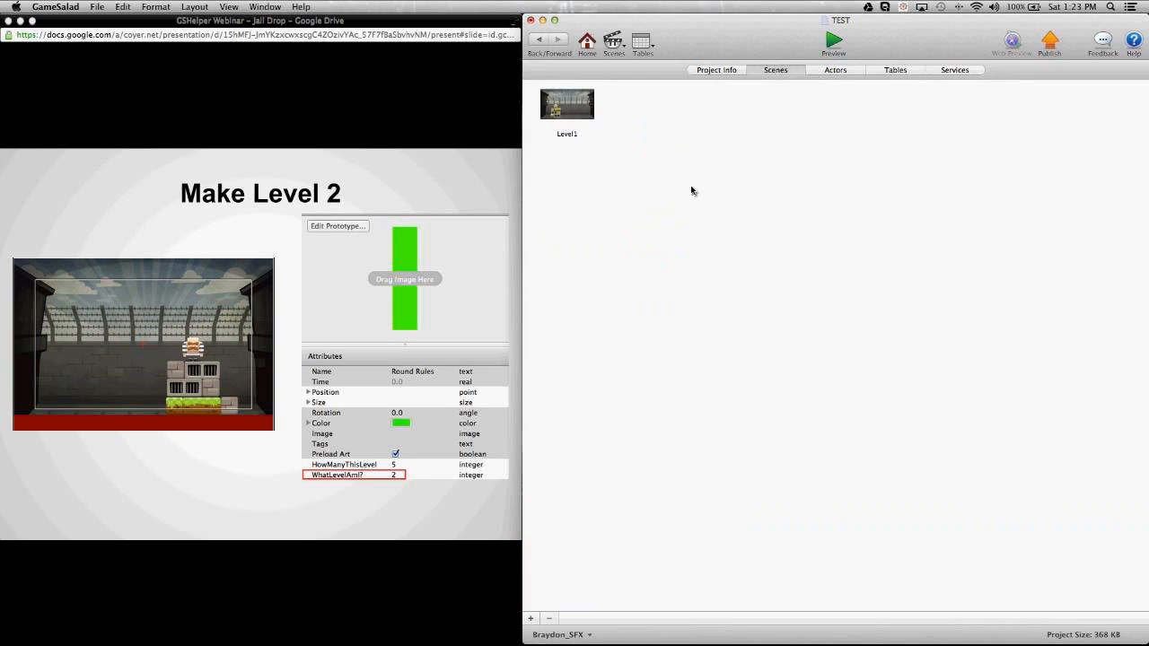
Duplicate the Level1 scene and name the copy Level2
left_click(596, 107)
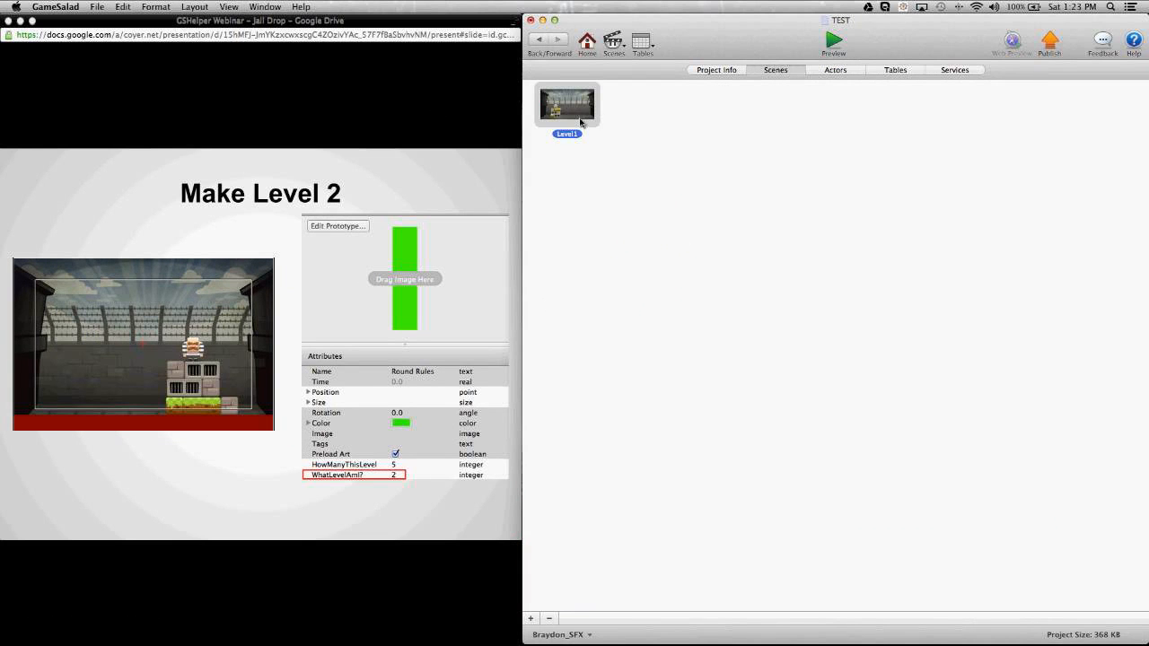
left_click(616, 162)
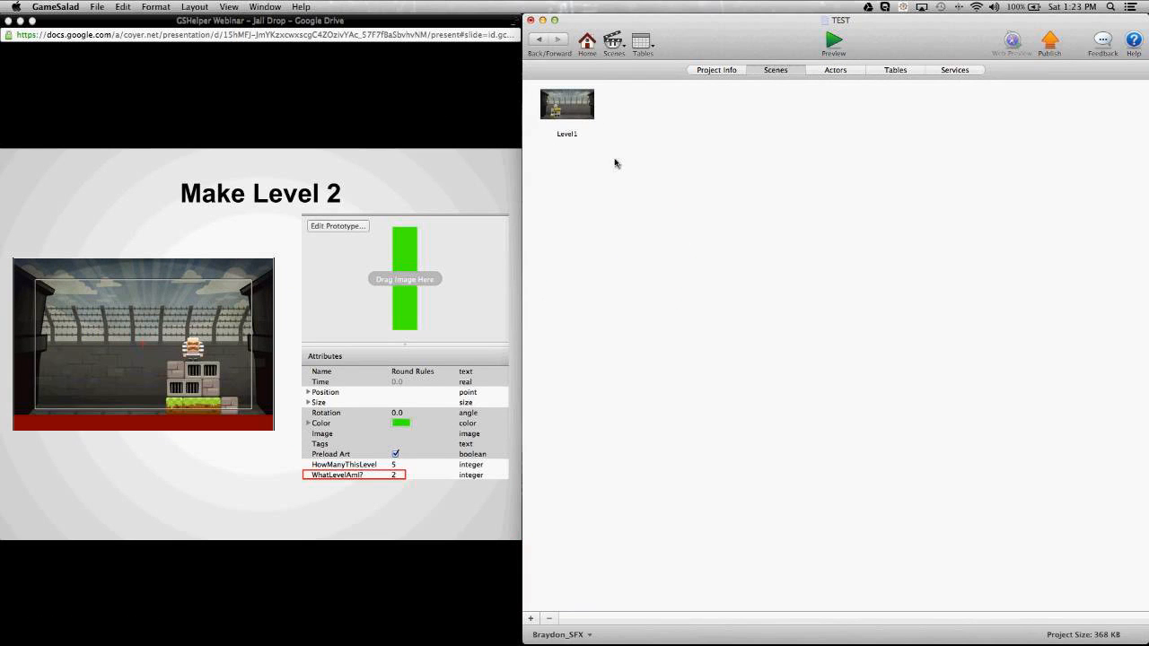
left_click(571, 109)
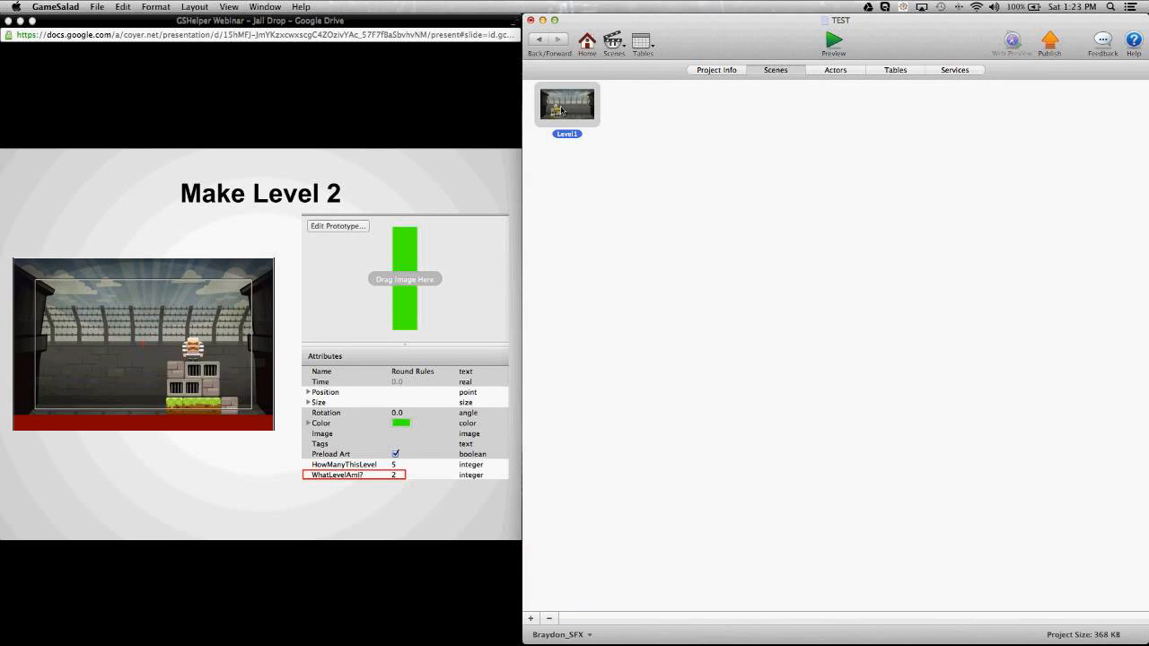
left_click_drag(569, 110, 646, 109, "alt")
left_click(677, 132)
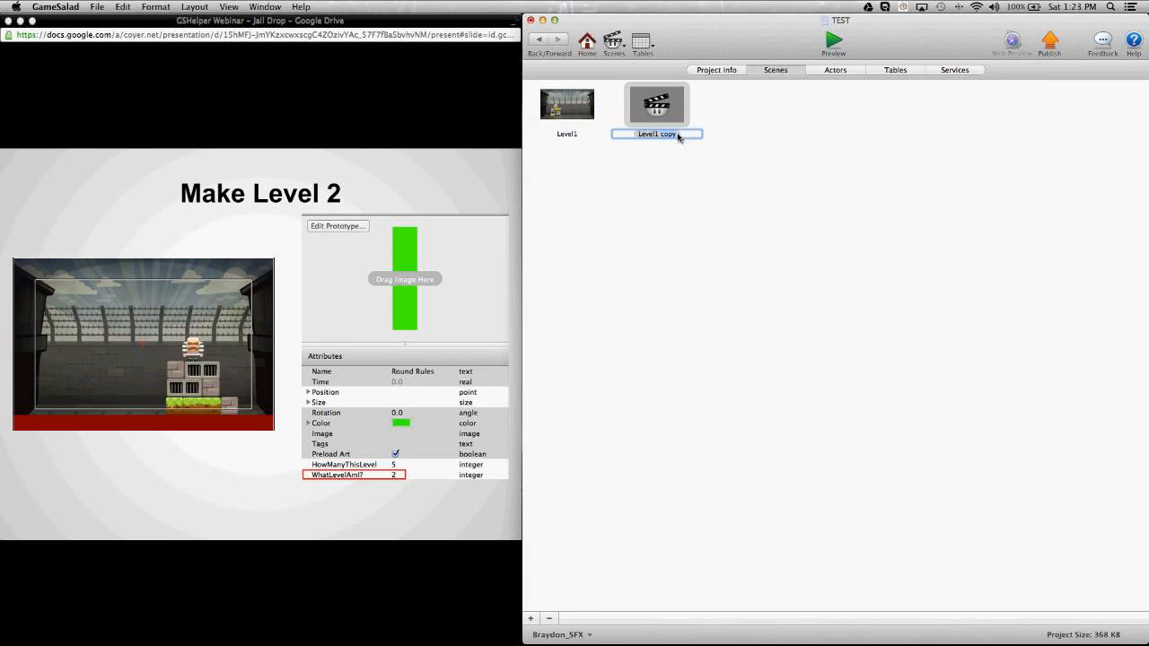
type("Level2")
left_click(693, 256)
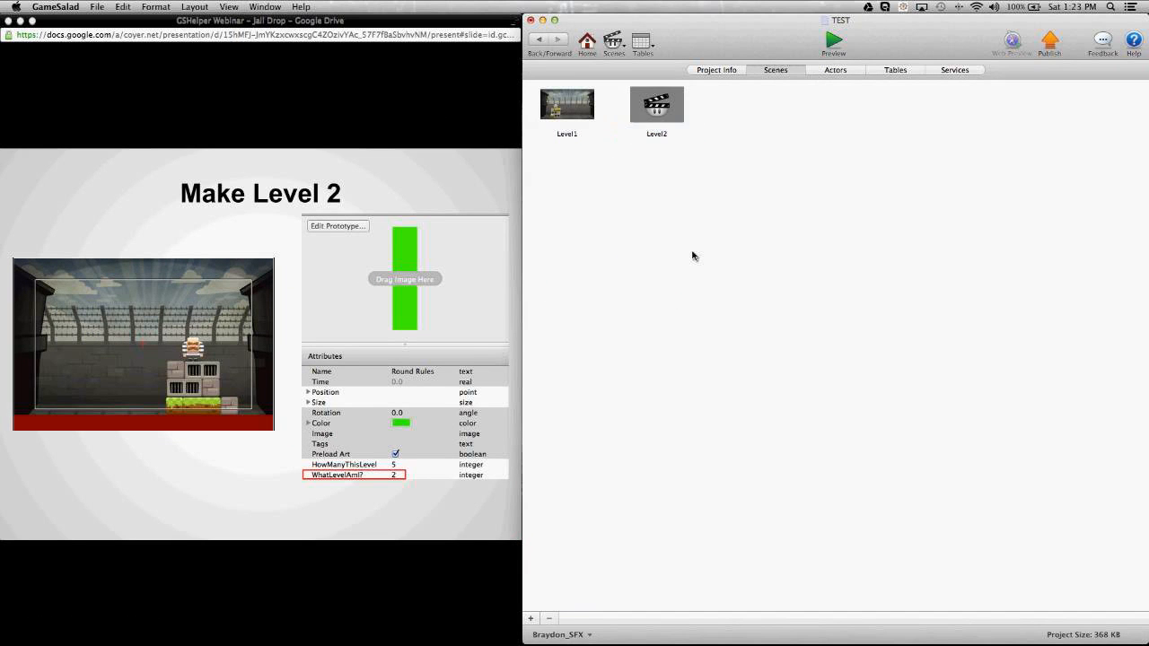
Open the Level2 scene and line up Goal2, Goal1 and a Block1 side by side on the ground toward the right wall
left_click(655, 114)
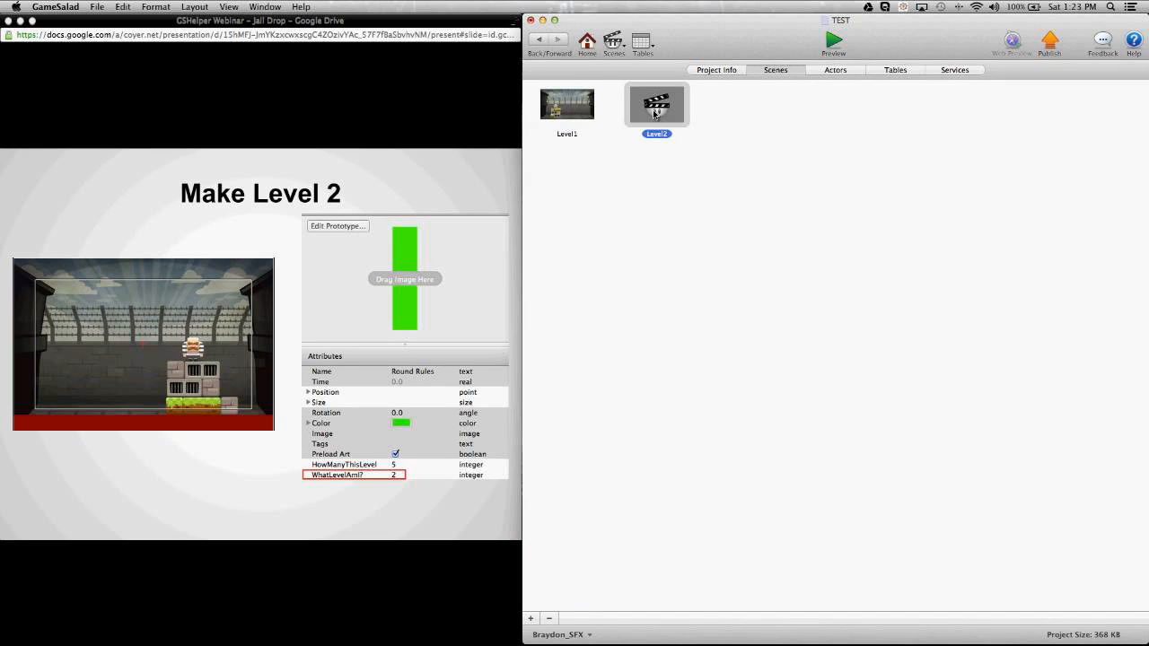
double_click(655, 114)
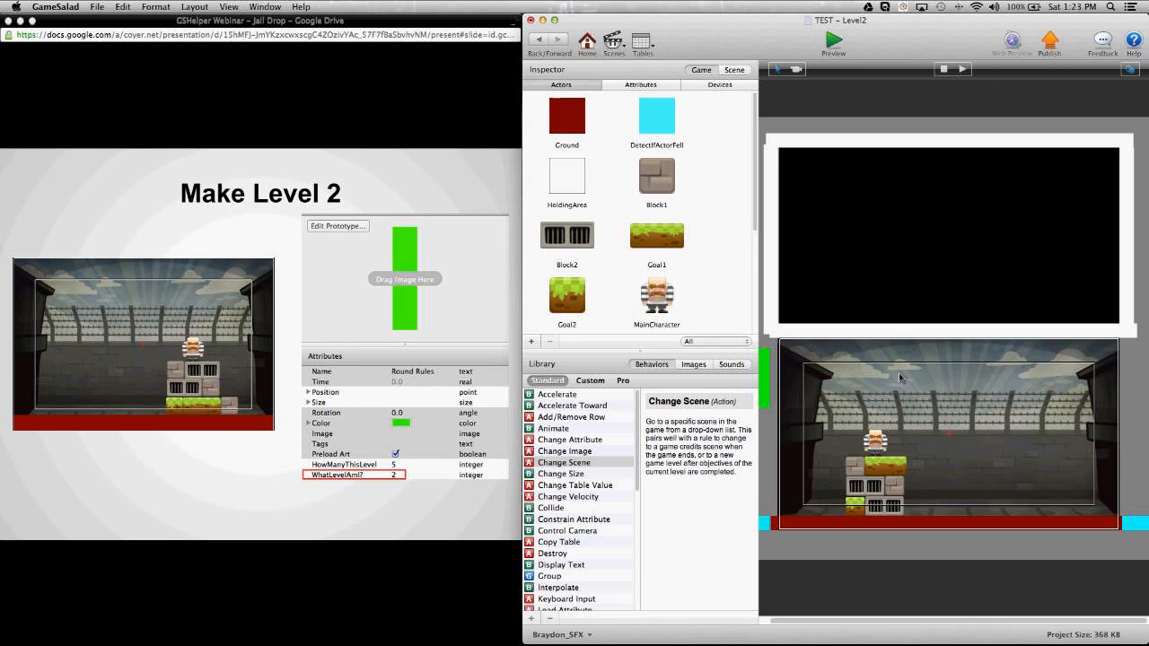
left_click(886, 468)
left_click_drag(886, 468, 1014, 510)
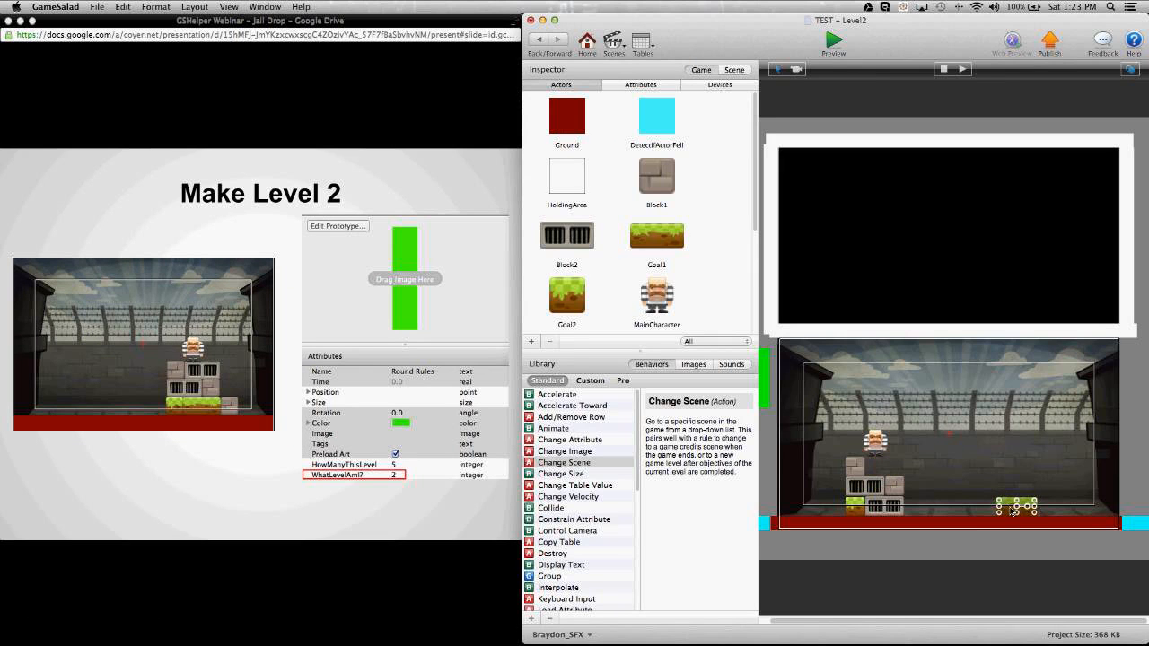
left_click(856, 507)
left_click_drag(856, 508, 986, 507)
left_click(878, 487)
left_click(896, 489)
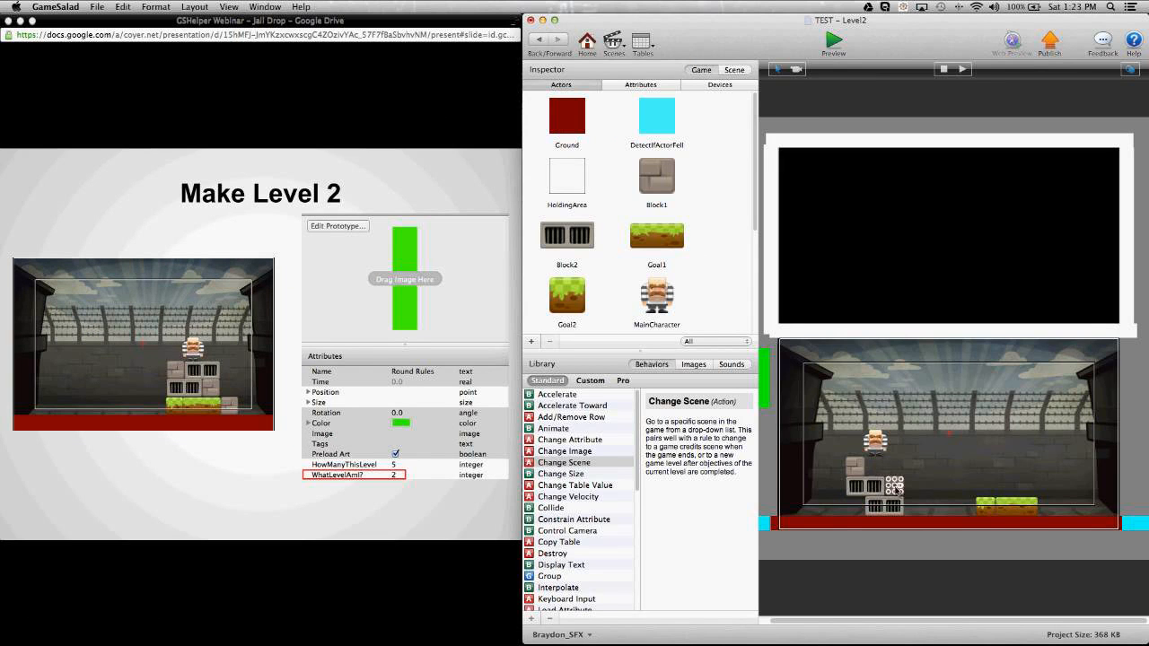
left_click_drag(896, 488, 1047, 507)
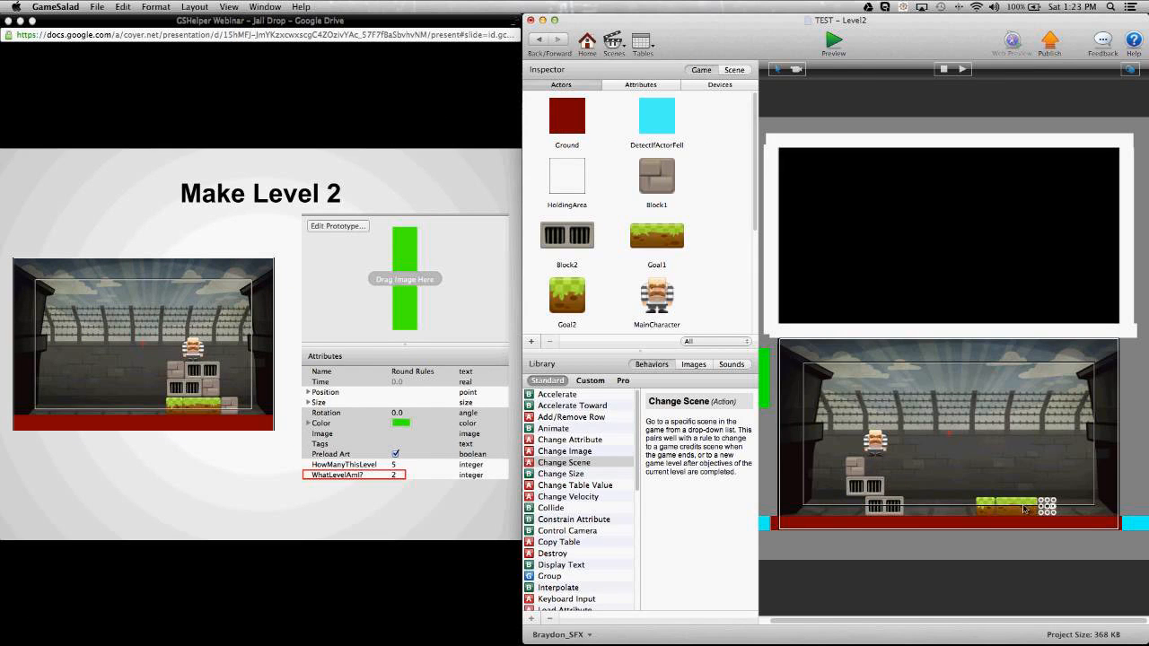
Build the second row by placing a Block2 and the other Block1 side by side on top of the goals
left_click_drag(862, 493, 990, 495)
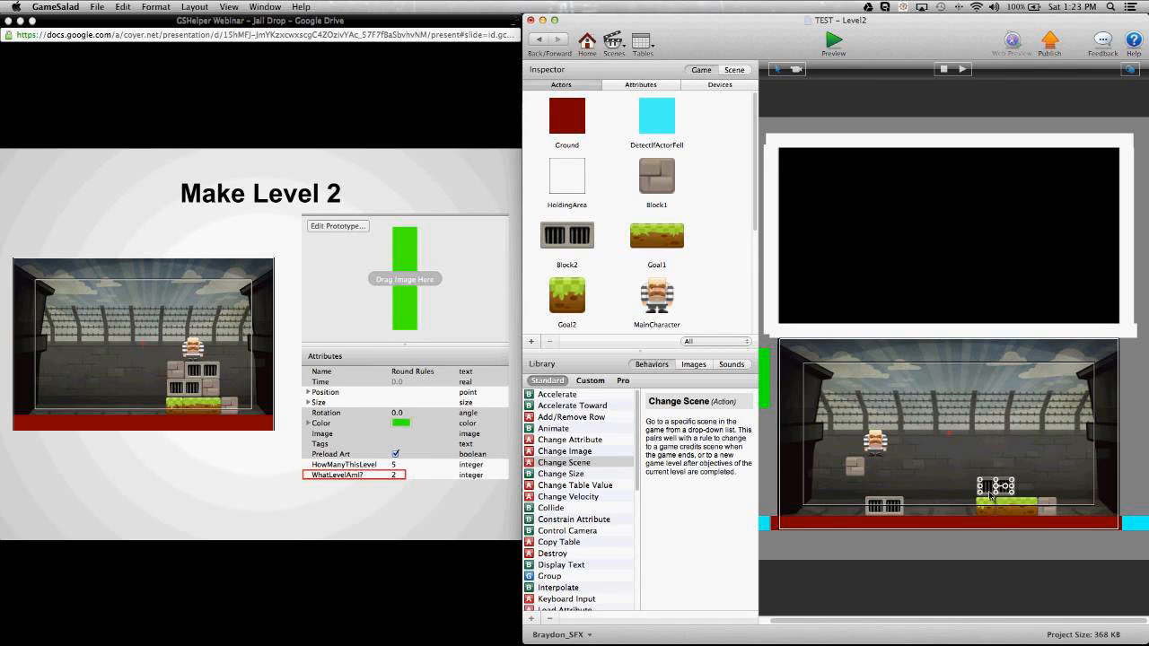
left_click(855, 466)
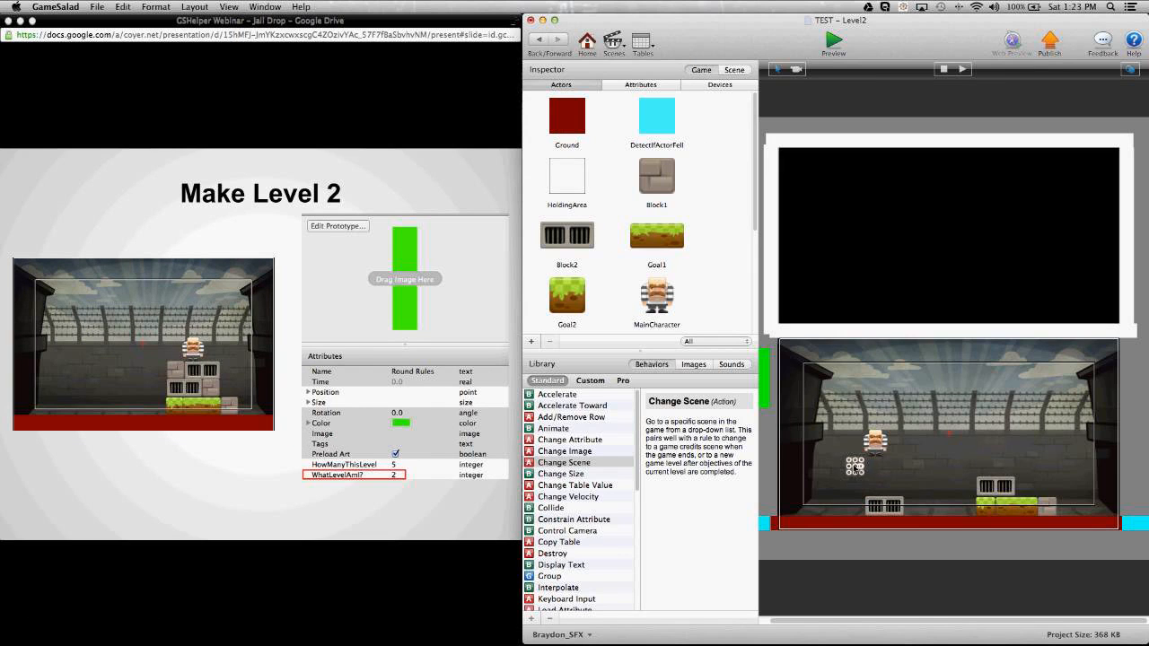
left_click_drag(855, 466, 1029, 486)
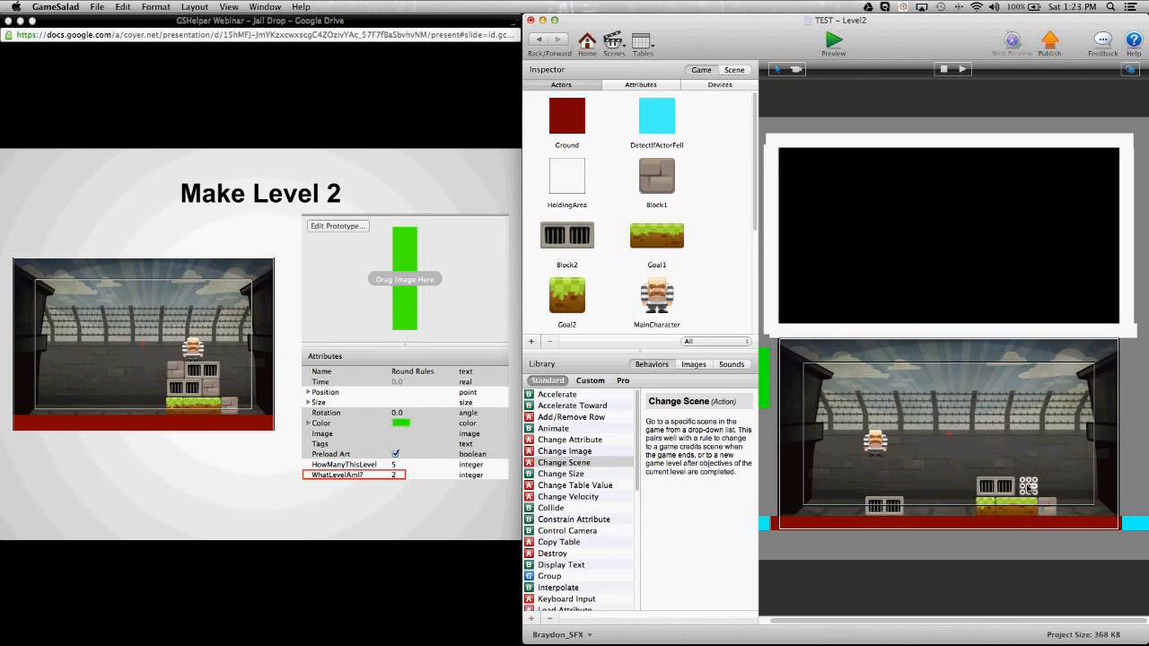
left_click(995, 487)
key("Right")
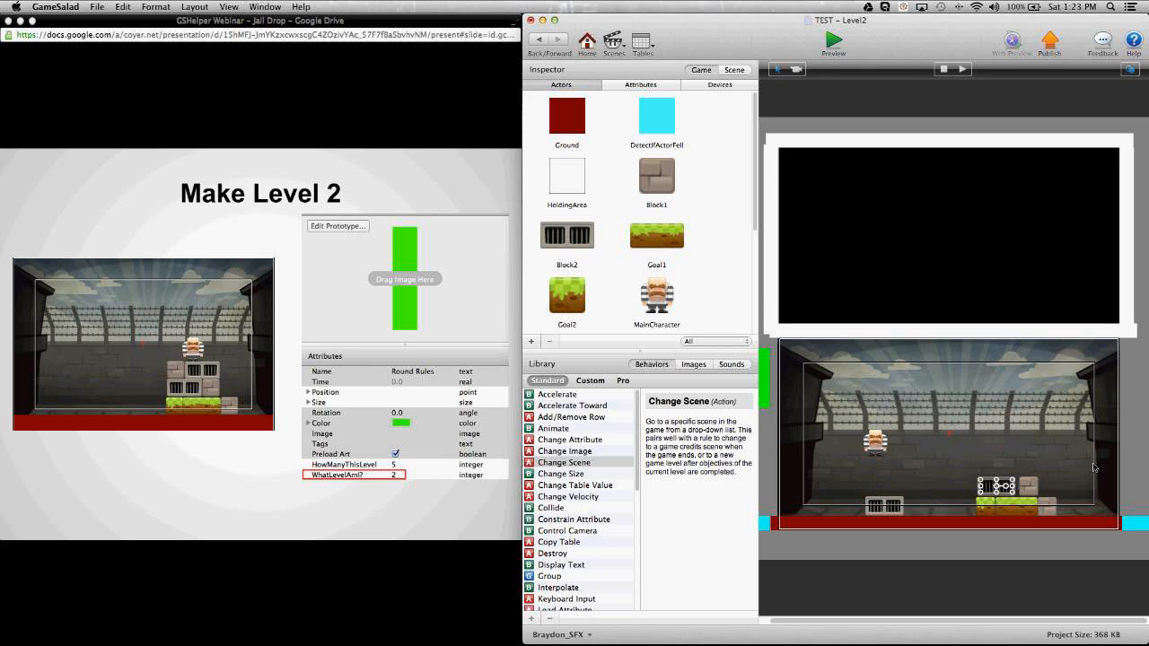
left_click(1138, 459)
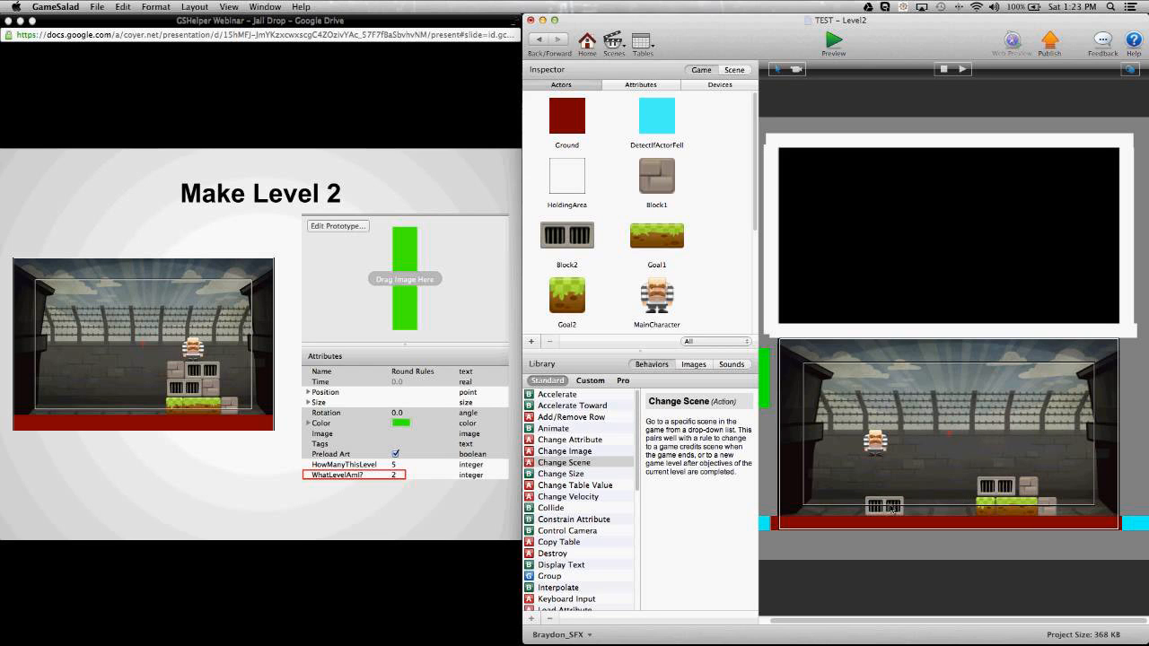
Move the remaining Block2 onto the second row and add a new Block1 instance at the left end of the stack
left_click_drag(875, 512, 1009, 468)
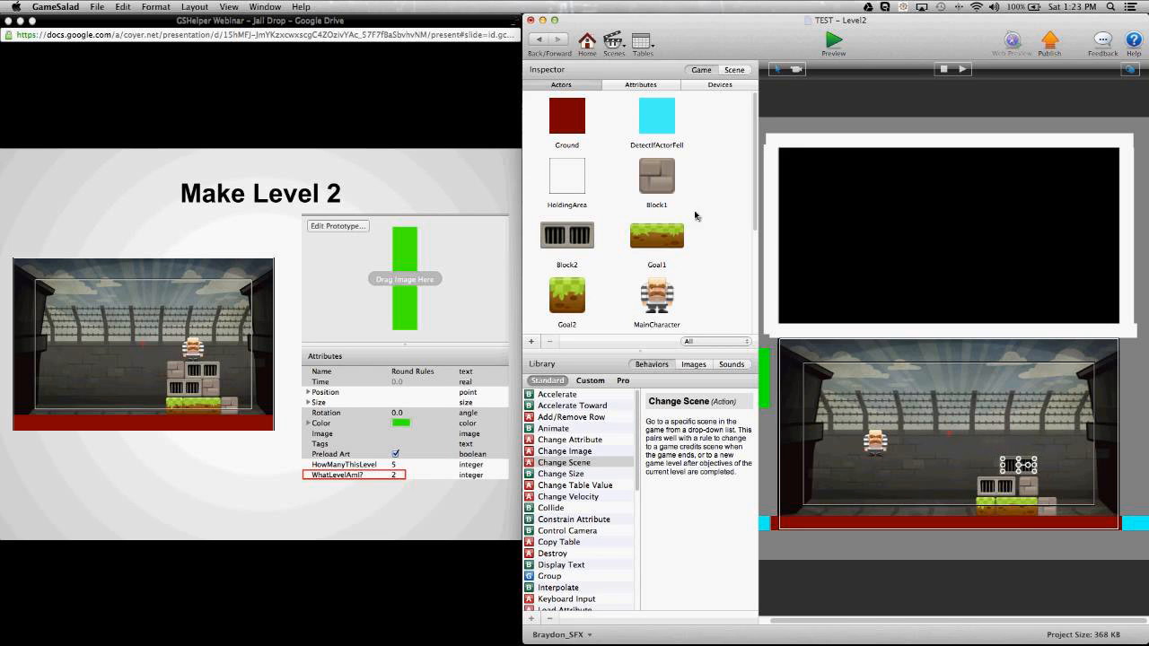
left_click_drag(657, 178, 986, 489)
left_click(1132, 393)
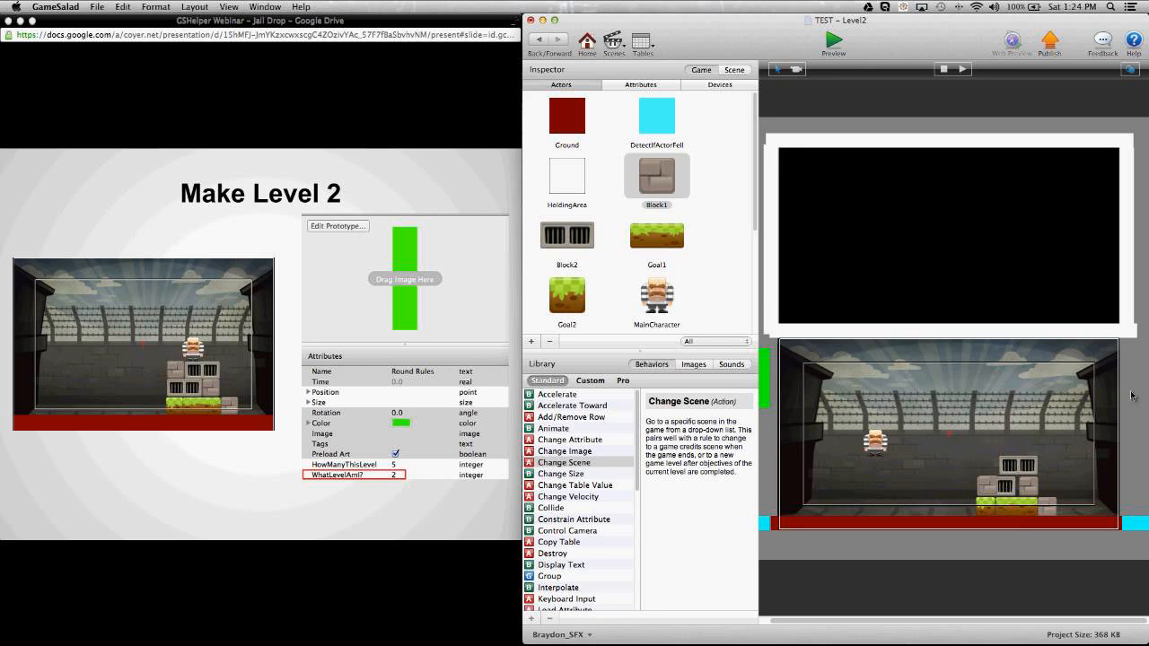
Raise the new Block1 to the top row beside Block2 and nudge it down to rest on the second row
left_click(991, 490)
key("shift+Up")
key("shift+Up")
key("shift+Up")
key("shift+Up")
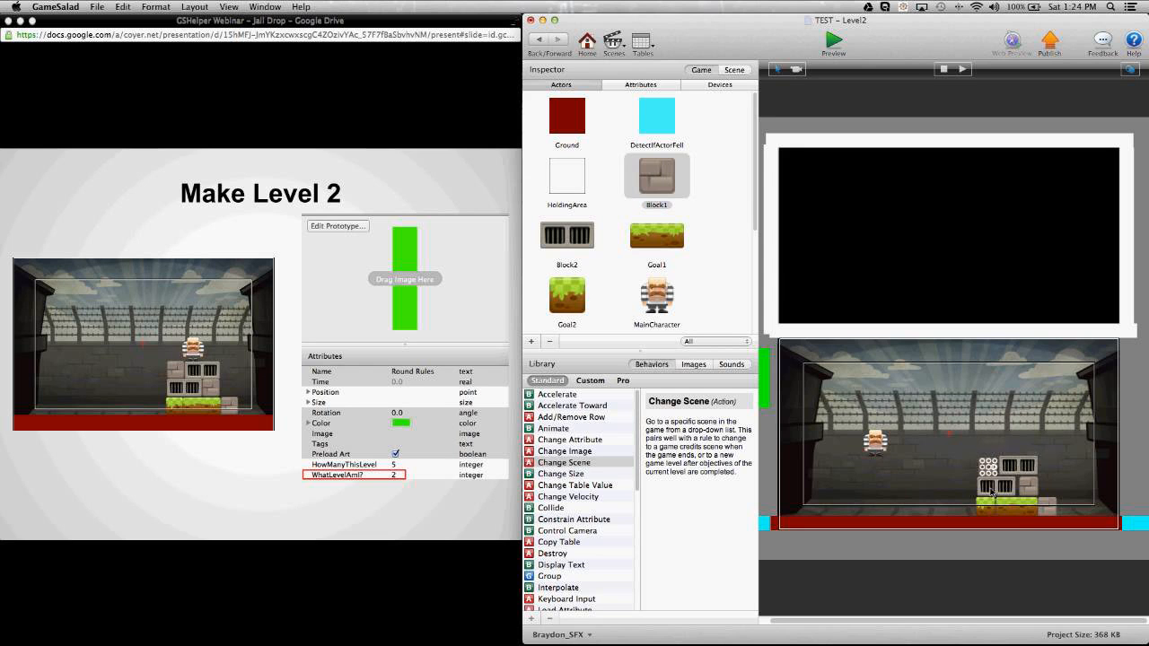
key("Down")
key("Down")
key("Down")
key("Down")
left_click(1013, 474)
left_click(1028, 493)
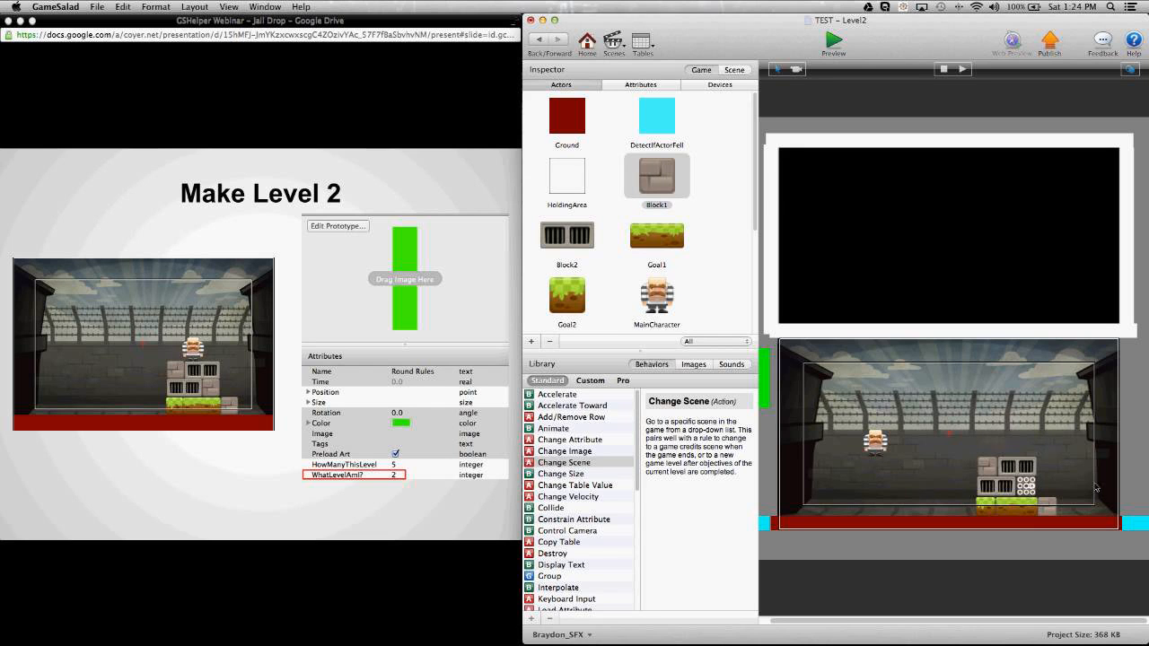
Move MainCharacter onto the top of the rebuilt Level2 stack
left_click(876, 442)
left_click_drag(875, 442, 1008, 442)
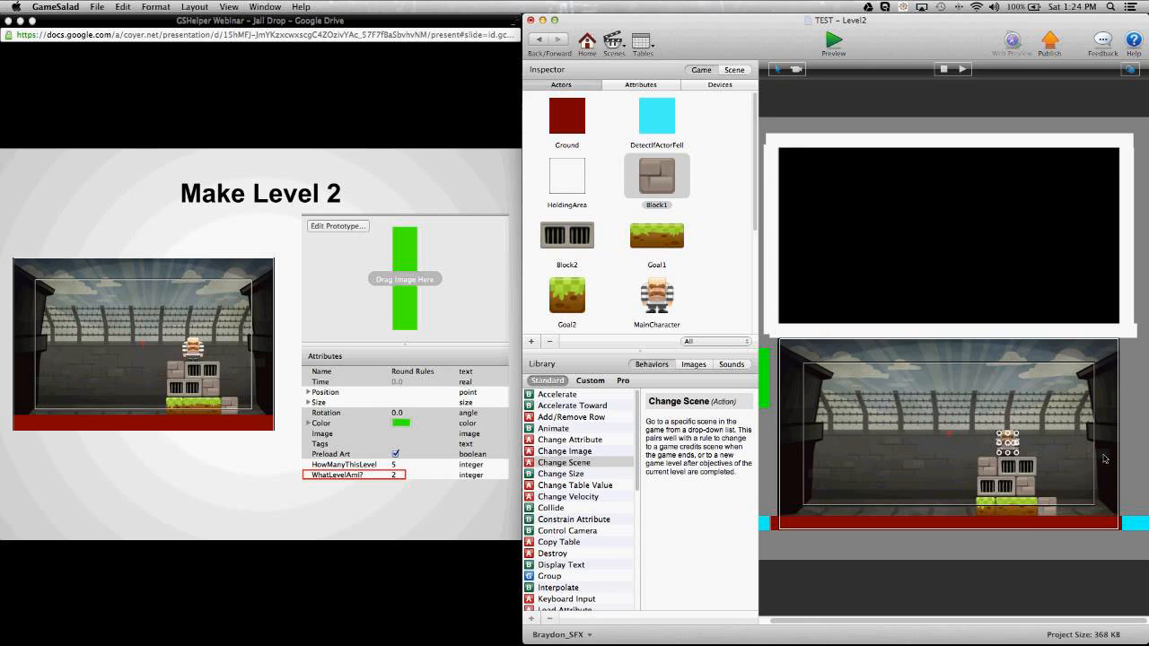
left_click(1136, 459)
Set HowManyThisLevel to 5 and WhatLevelAmI? to 2 on Level2's RoundRules instance and return to the scene
left_click_drag(757, 401, 752, 402)
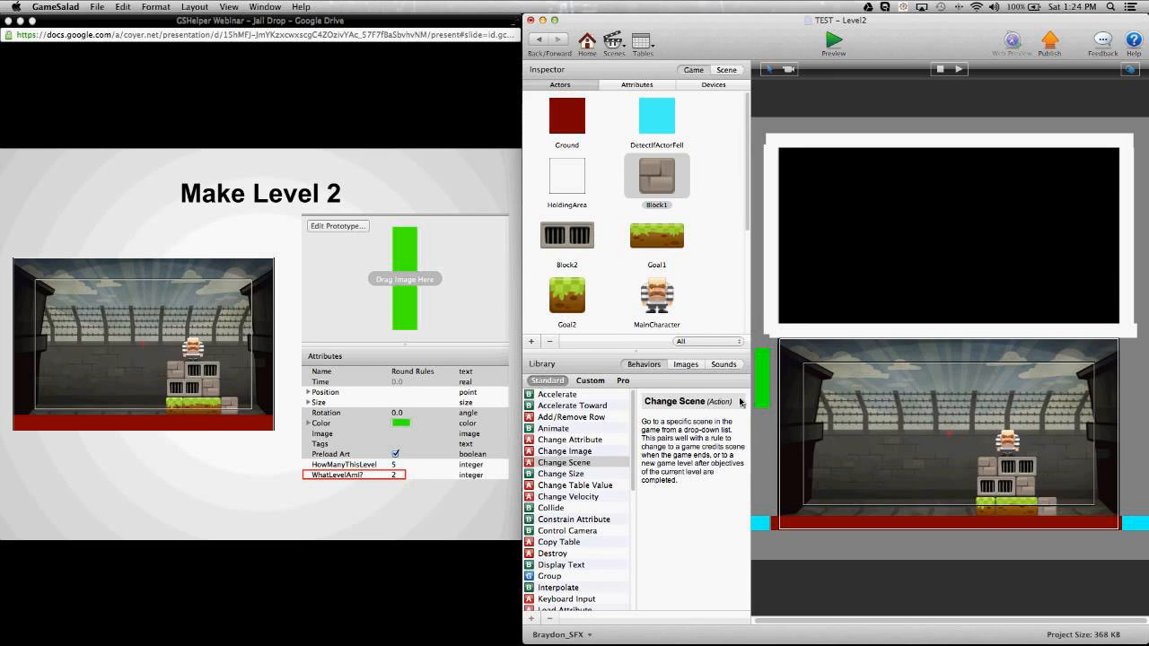
double_click(761, 402)
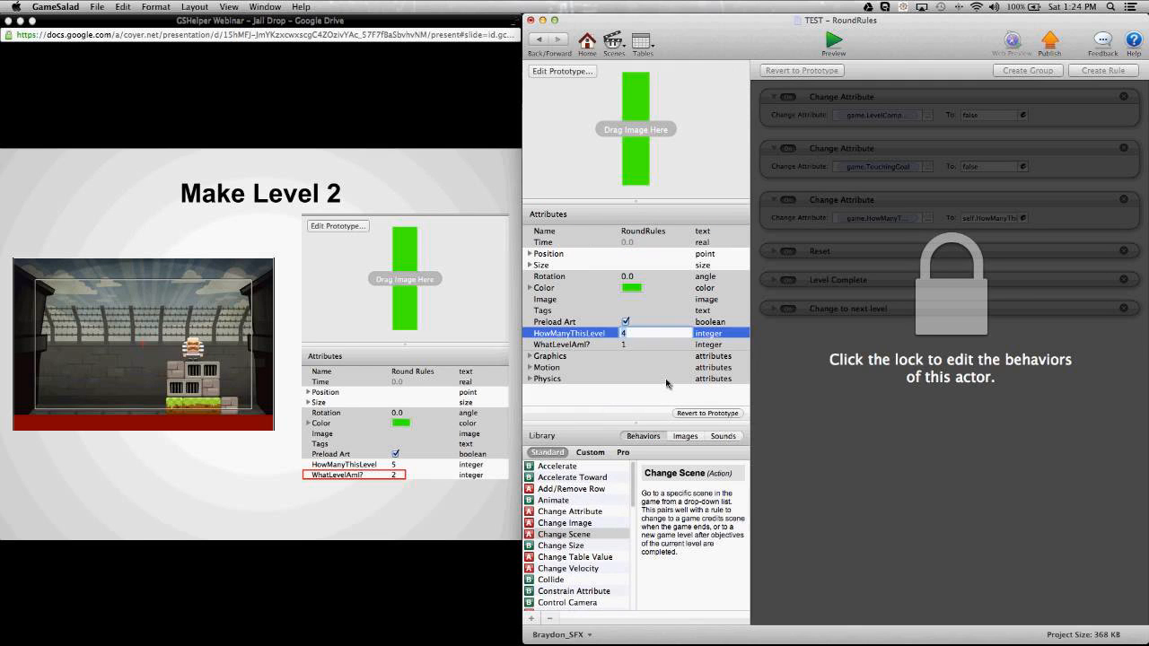
type("5")
left_click(622, 346)
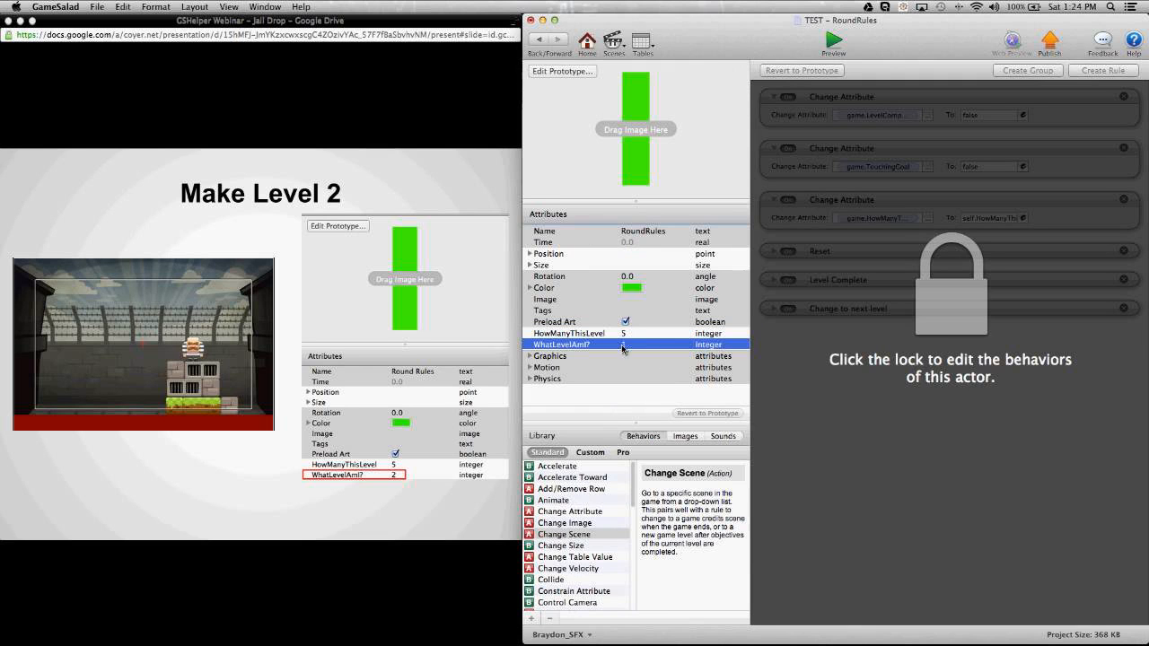
type("2")
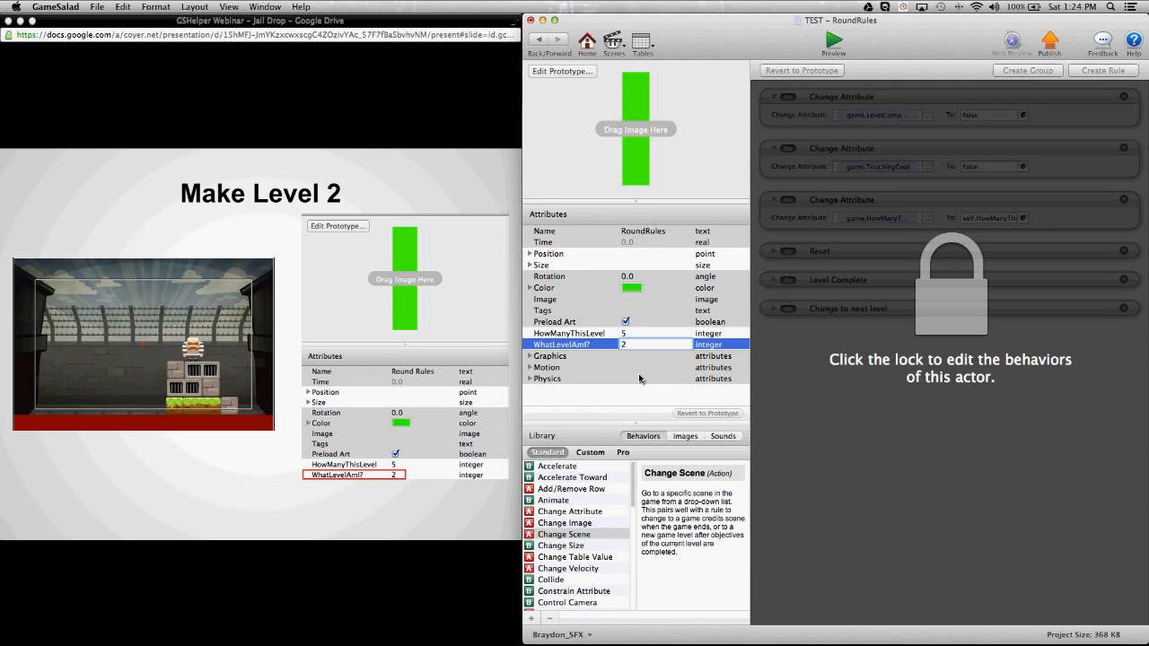
key("Return")
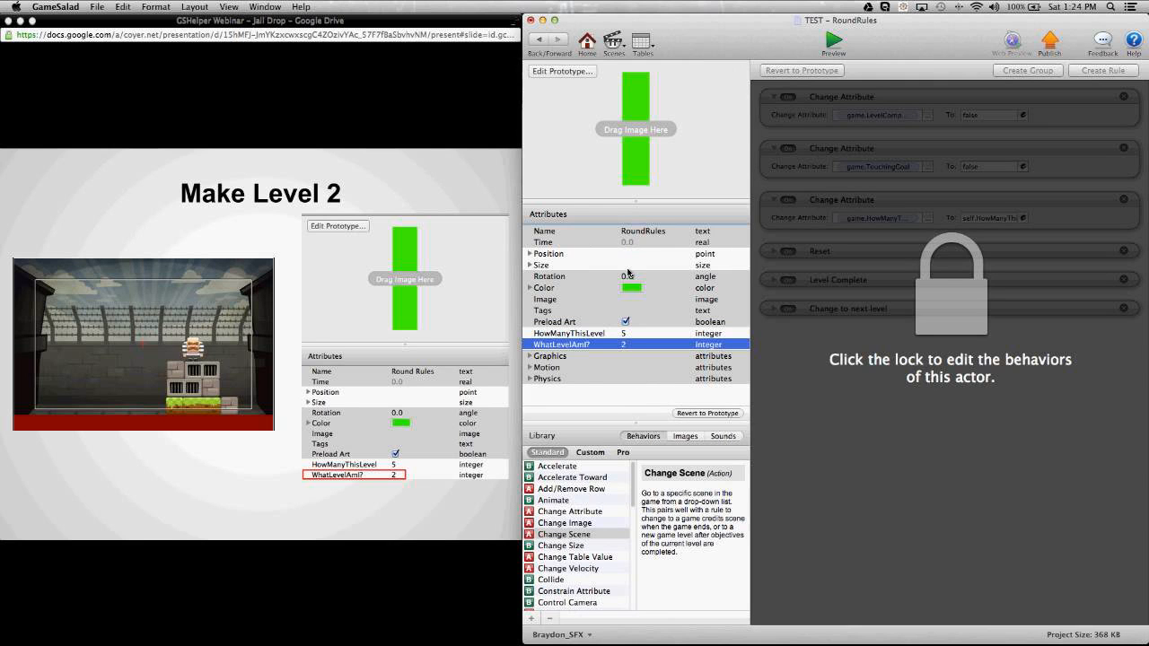
left_click(541, 41)
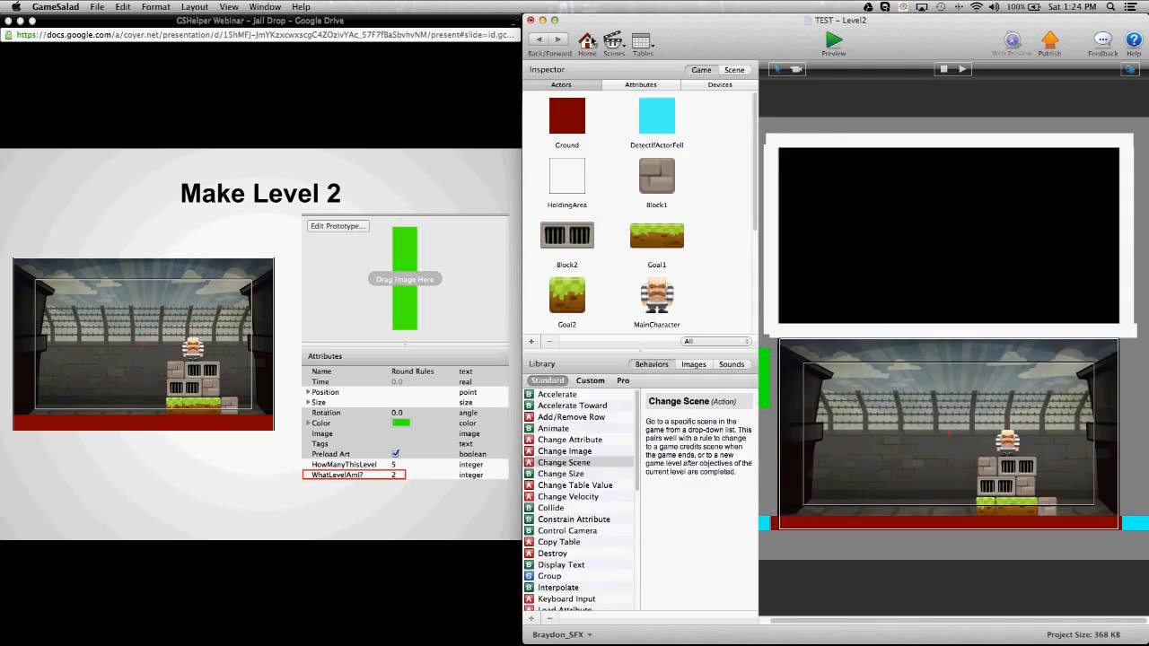
Preview the game from the scene list and remove Level 1's blocks to test the change to Level 2
left_click(589, 43)
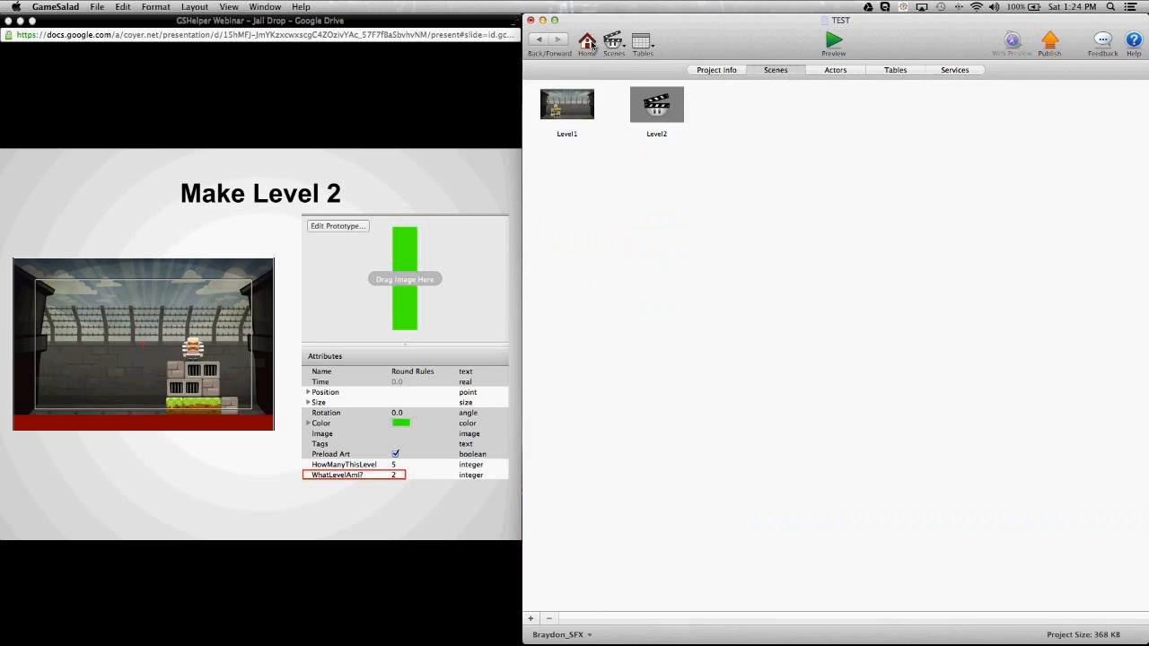
left_click(835, 45)
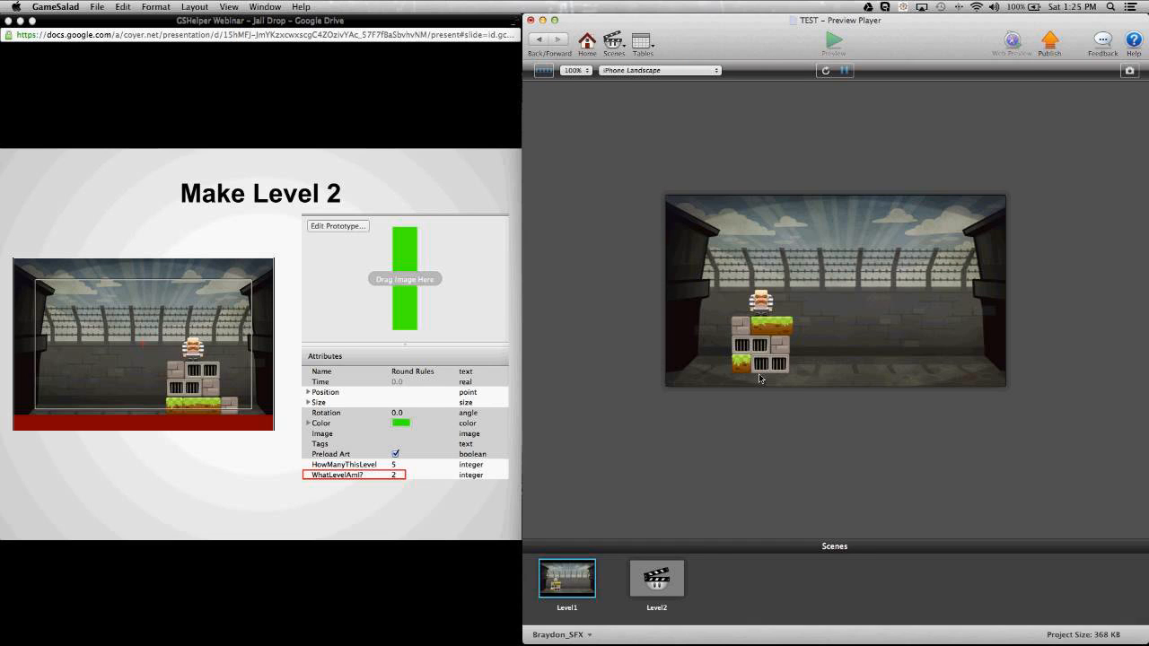
left_click(742, 329)
left_click(761, 355)
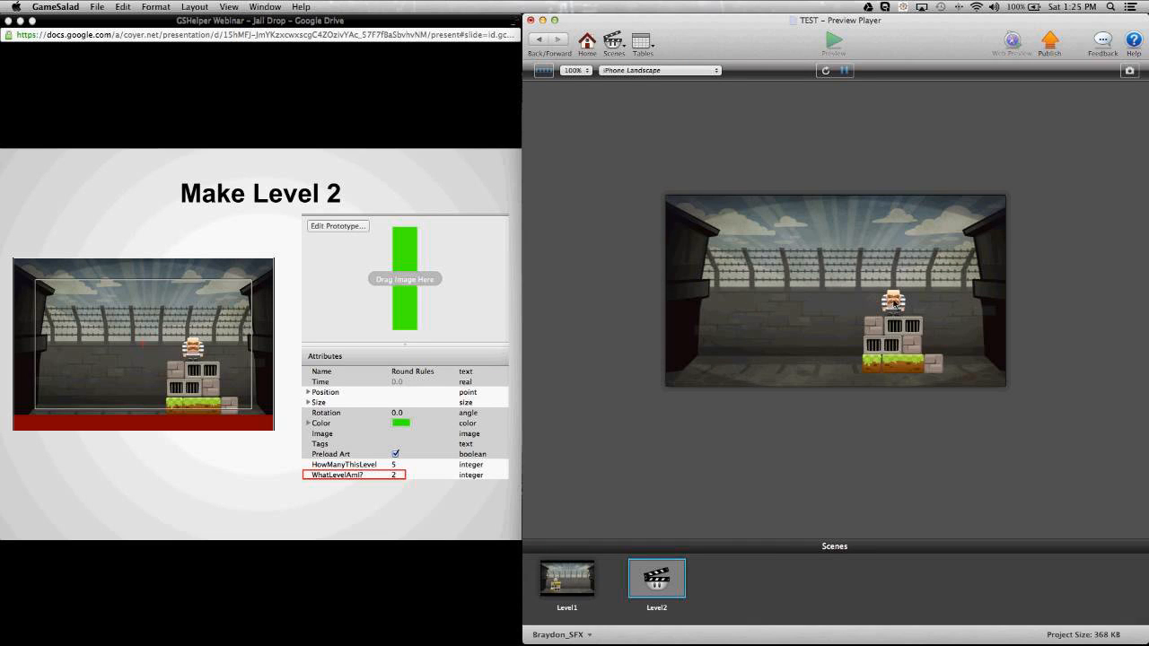
Remove all the blocks in Level 2 to lower MainCharacter onto the goals, and leave the preview
left_click(882, 330)
left_click(891, 334)
left_click(892, 343)
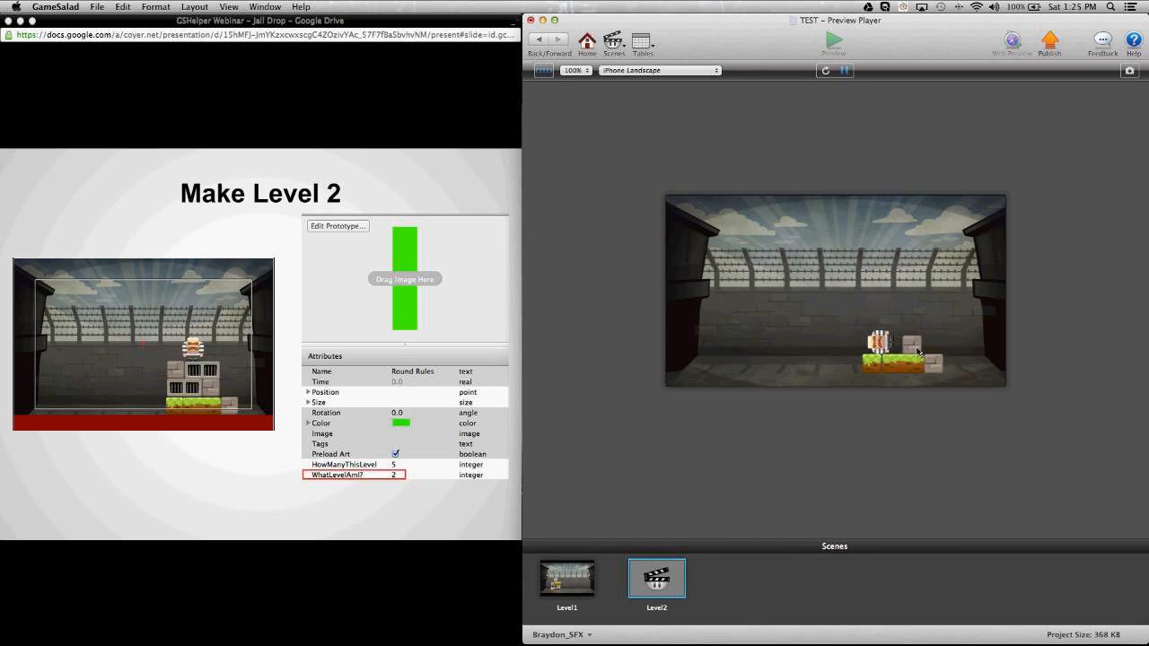
left_click(914, 347)
left_click(935, 364)
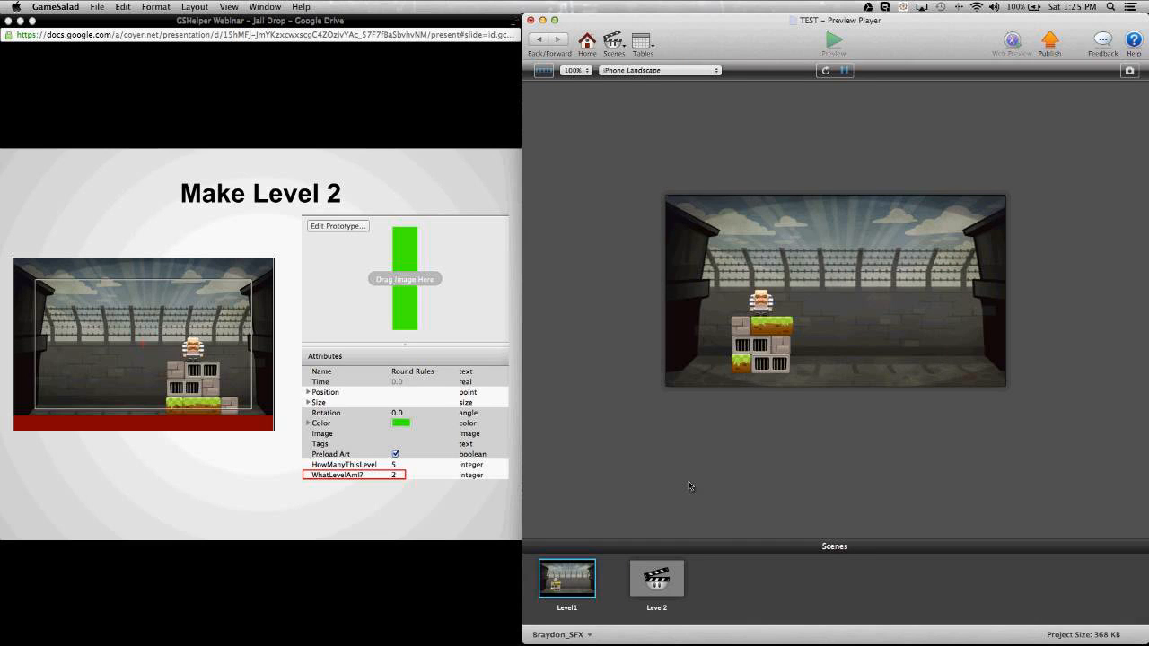
left_click(587, 44)
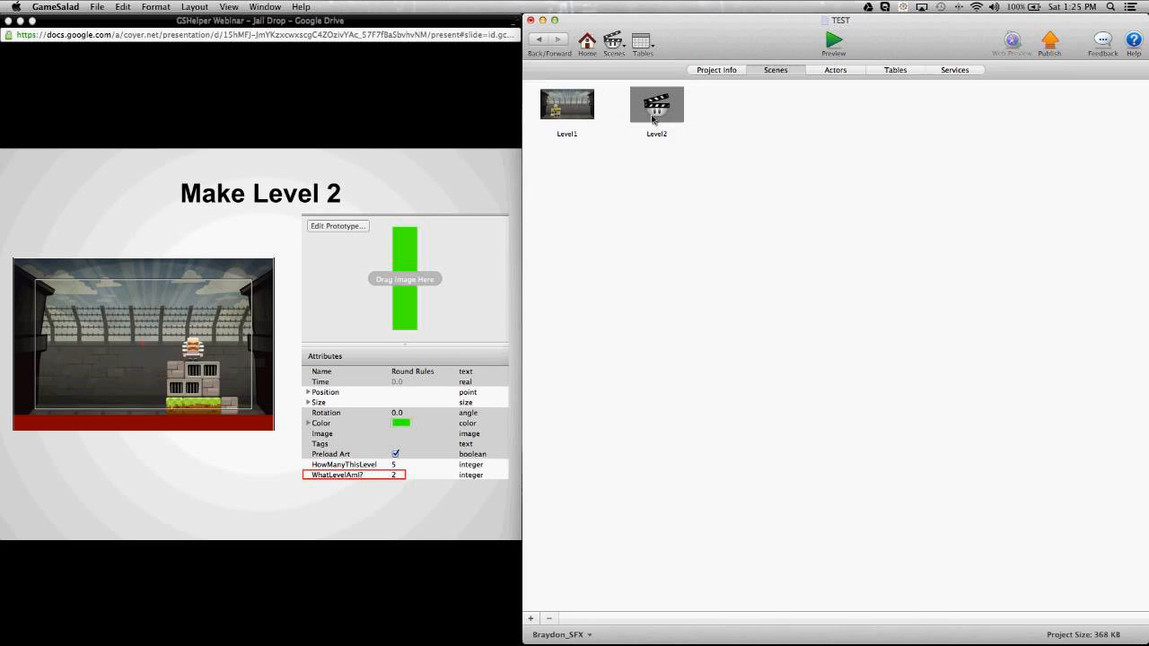
Switch to the Chrome presentation, advance it to the Creating Our Reset Button slide, and return to GameSalad
left_click(453, 208)
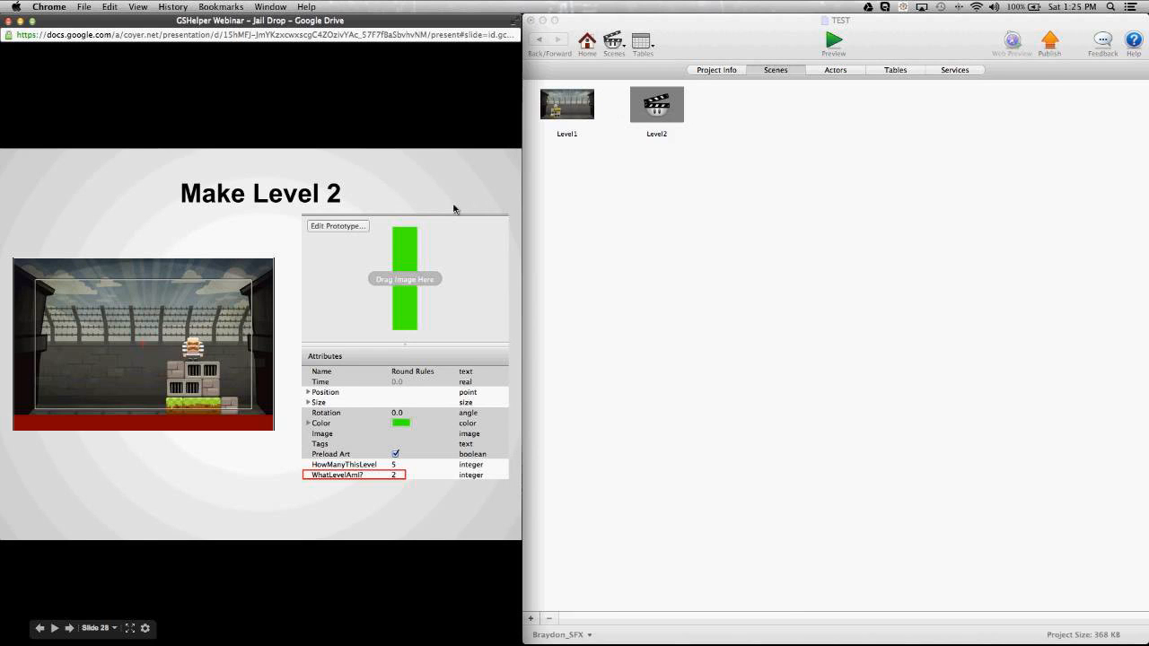
left_click(453, 208)
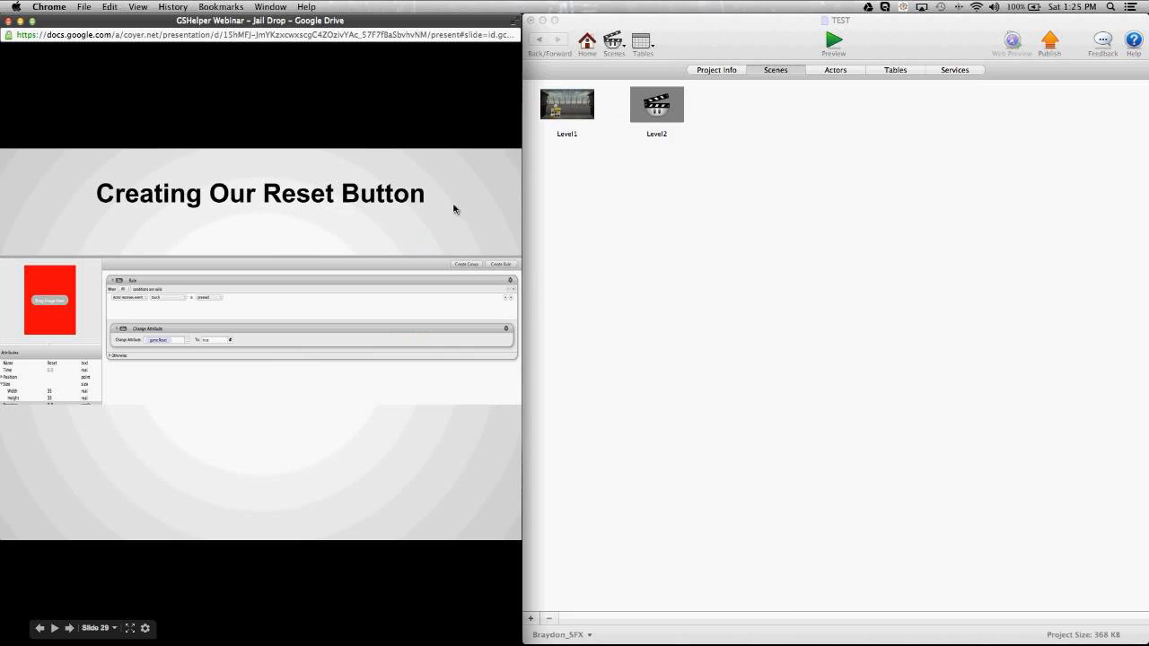
left_click(617, 196)
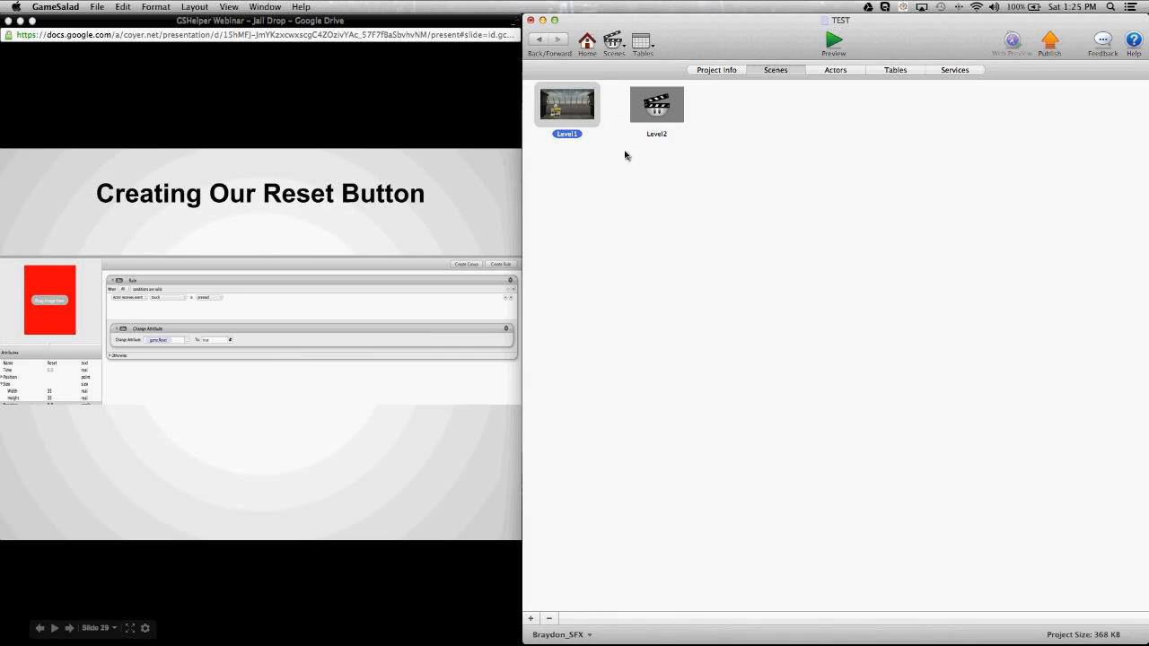
Open the Level1 scene and open its Reset actor for editing
double_click(569, 106)
left_click(589, 46)
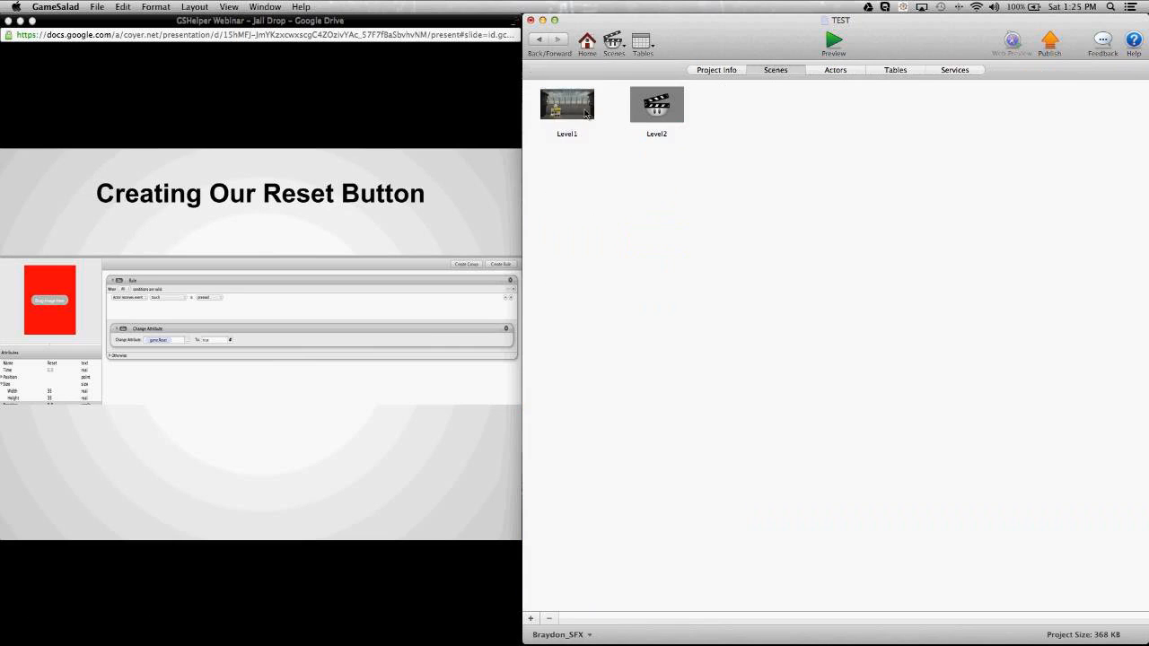
left_click(585, 113)
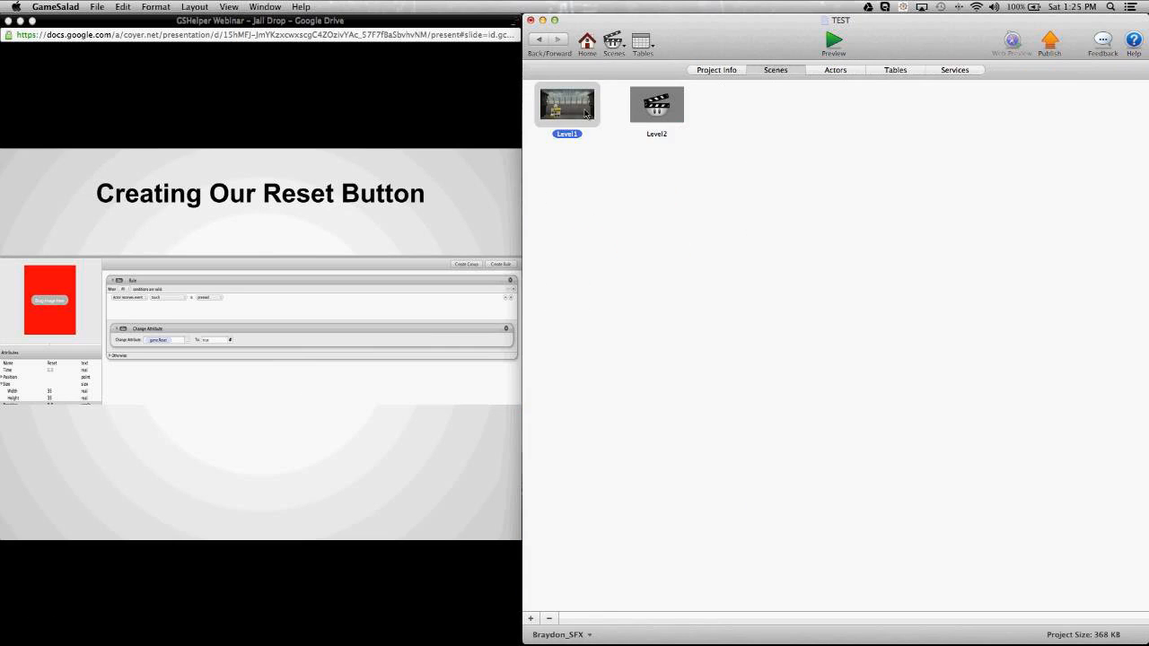
double_click(586, 113)
double_click(584, 113)
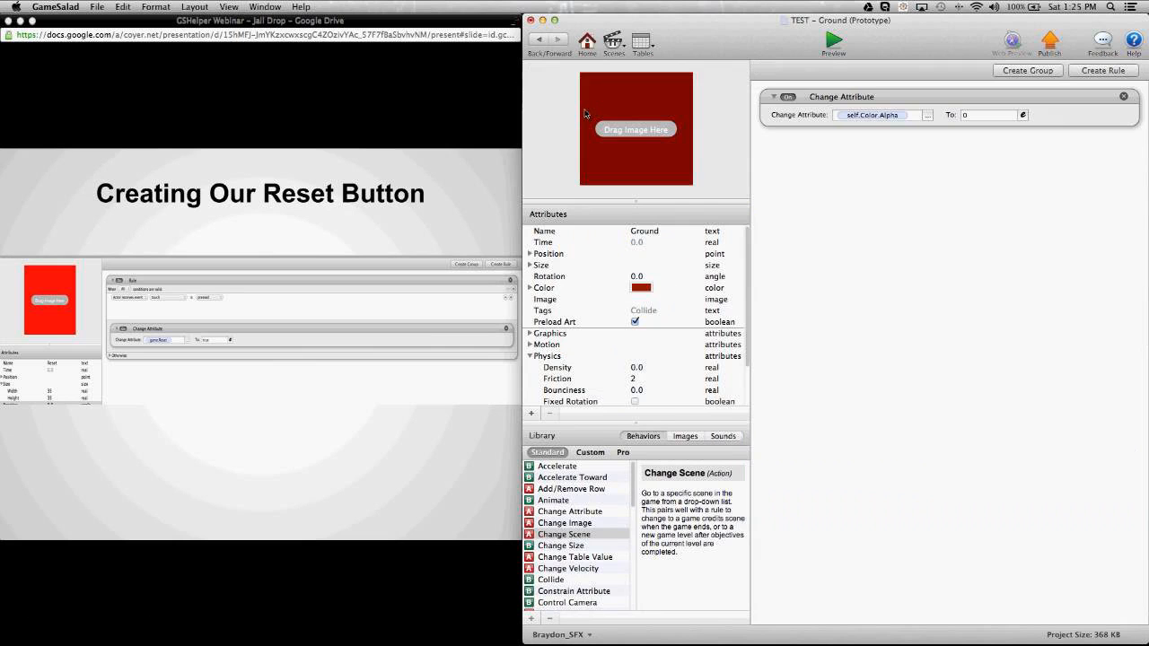
left_click(539, 39)
left_click_drag(757, 146, 741, 249)
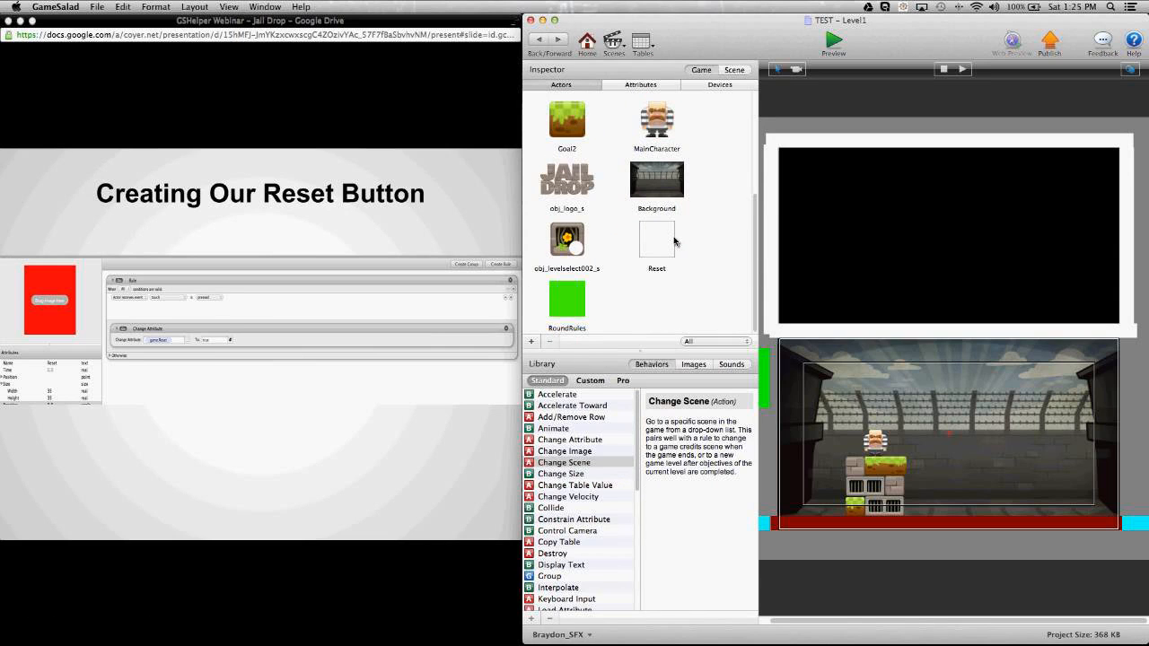
double_click(675, 242)
Set the Reset actor's width and height to 35
left_click(531, 266)
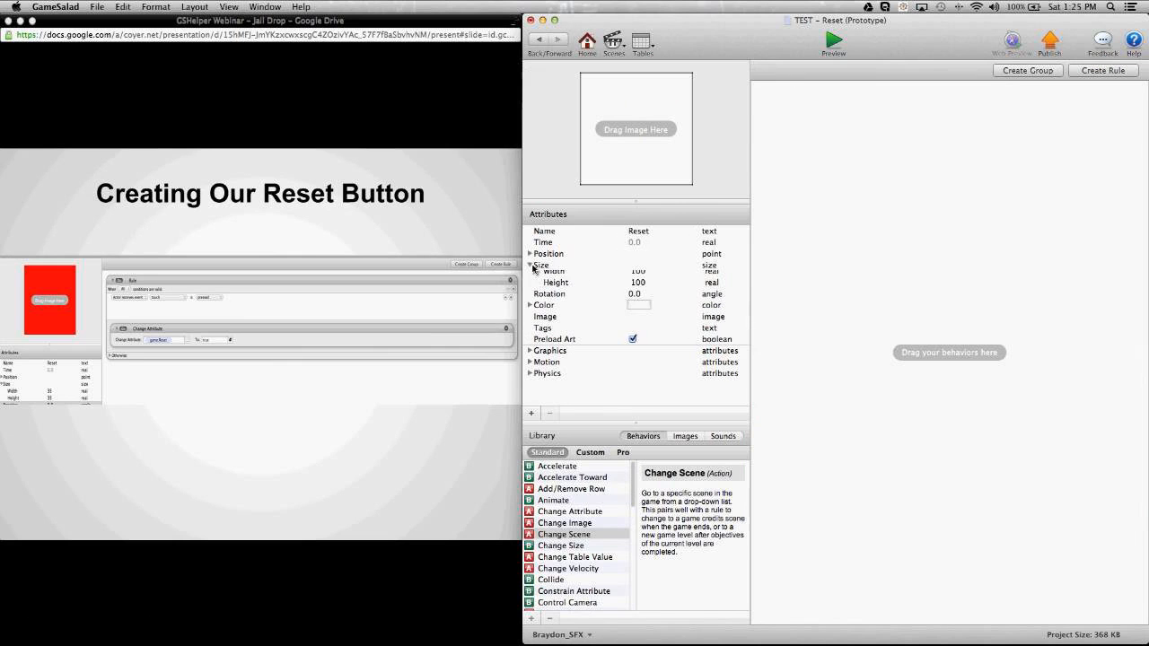
left_click(639, 277)
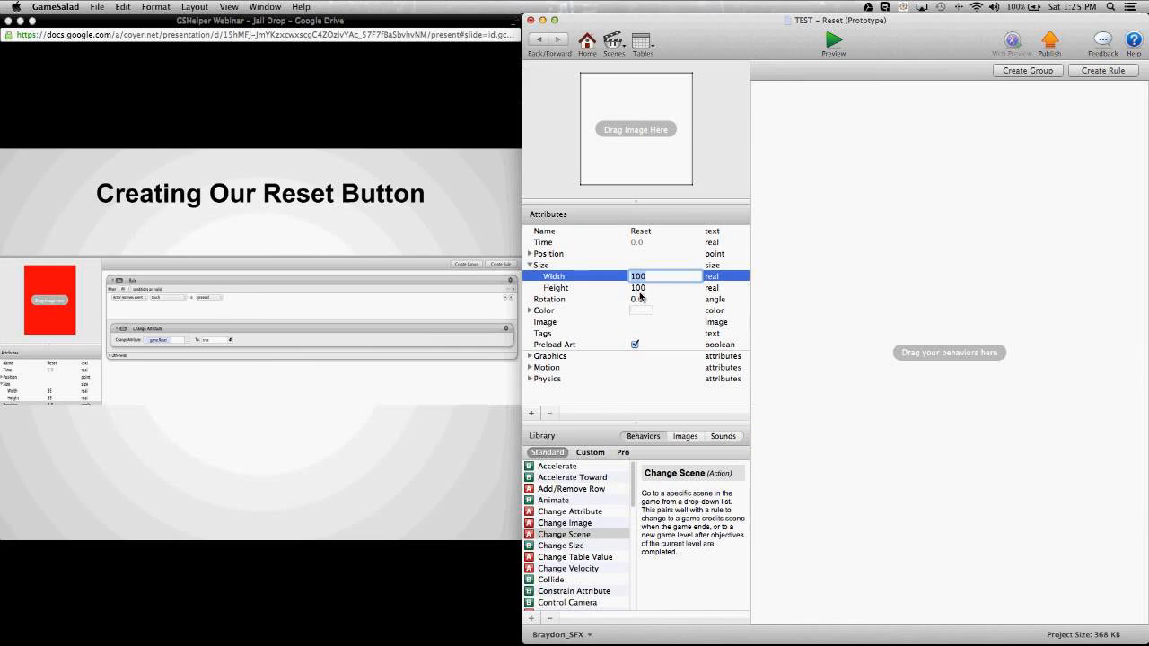
type("35")
key("Tab")
type("35")
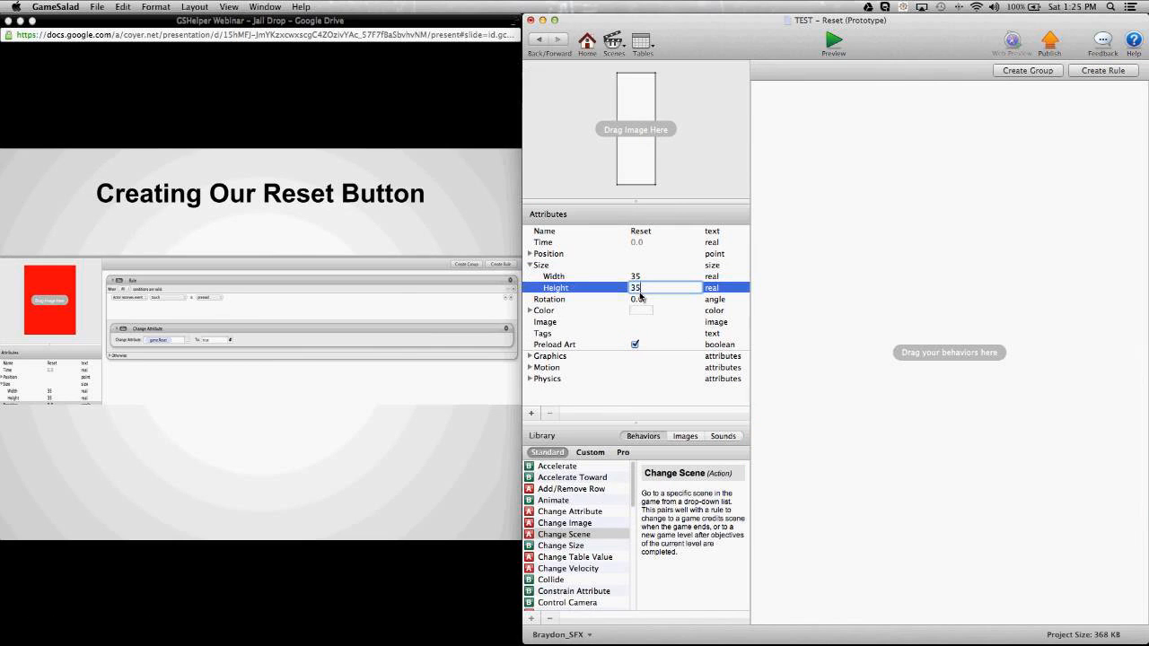
key("Return")
left_click(829, 261)
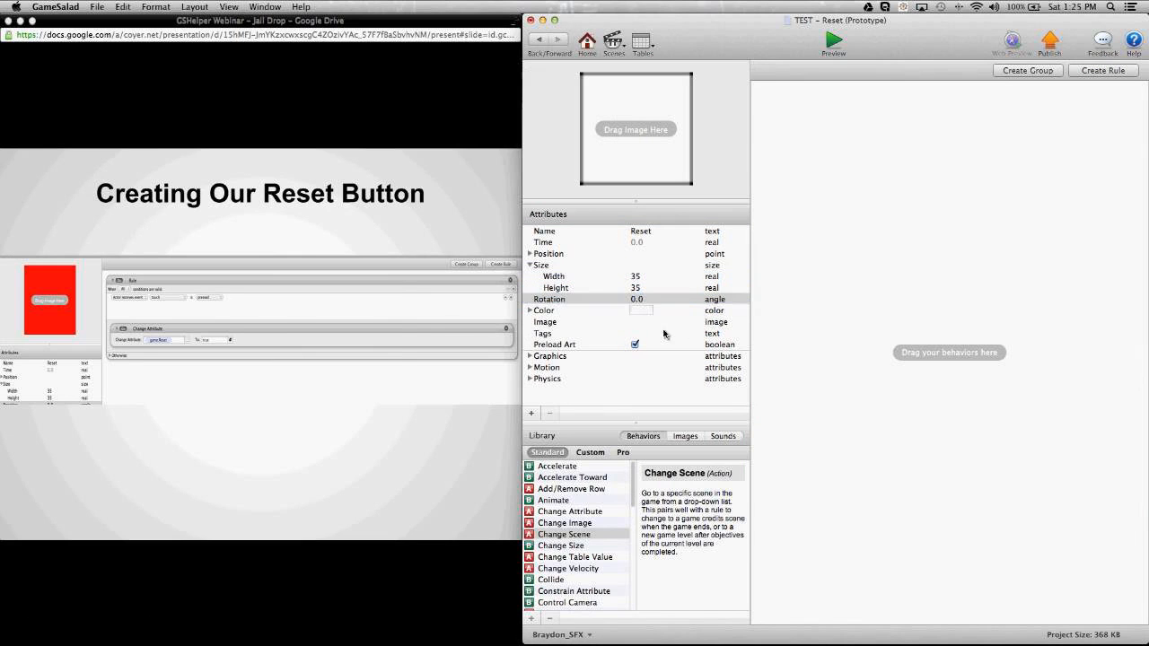
Set the Reset actor's colour to the Maraschino red crayon and close the colour picker
left_click(651, 312)
left_click(651, 312)
left_click(300, 296)
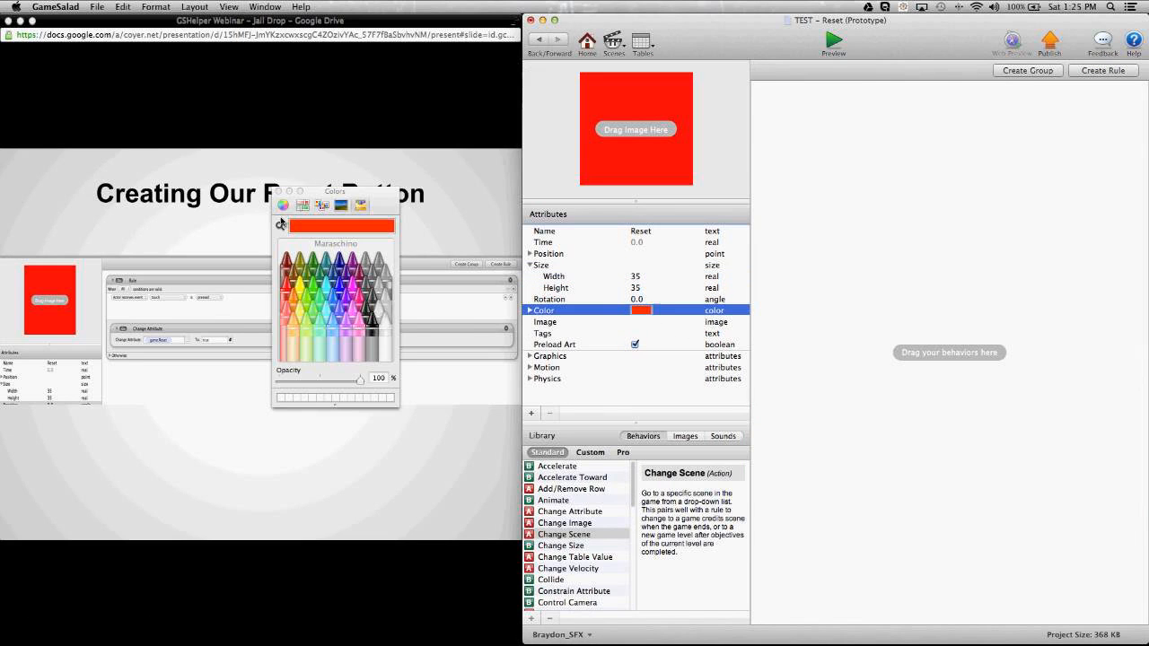
left_click(279, 191)
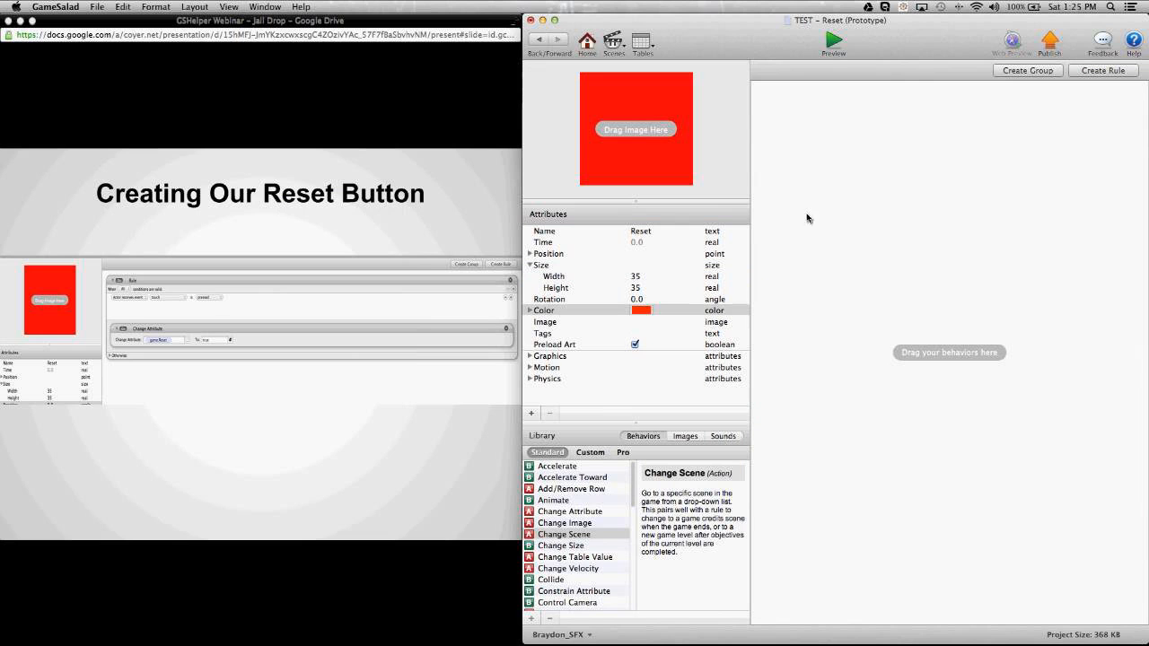
Create a rule on the Reset actor that fires when touch is pressed
left_click(1100, 74)
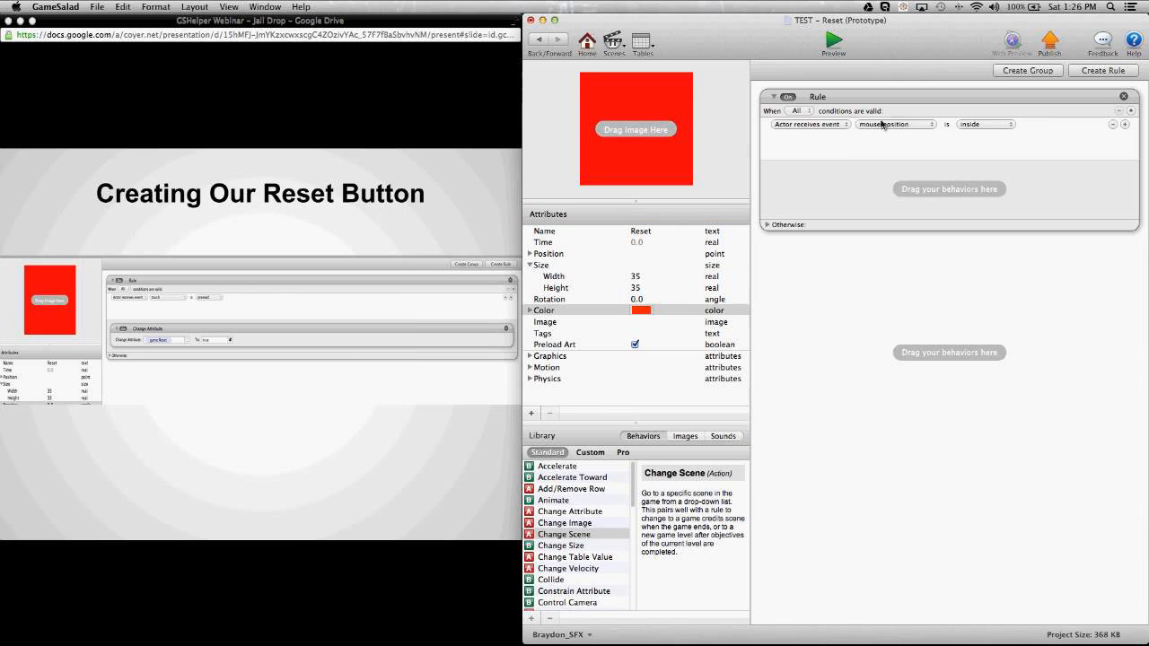
left_click(889, 125)
left_click(892, 137)
Add a Change Attribute behavior inside the touch rule that sets game.Reset to true
left_click_drag(585, 512, 905, 193)
left_click(936, 193)
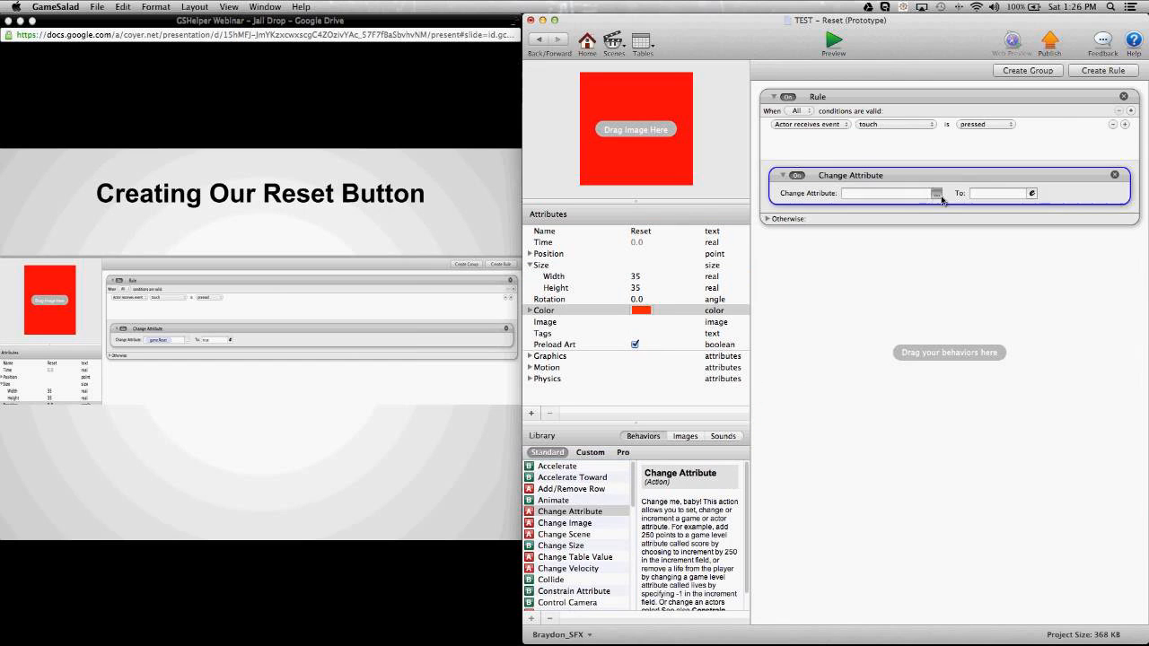
left_click(871, 206)
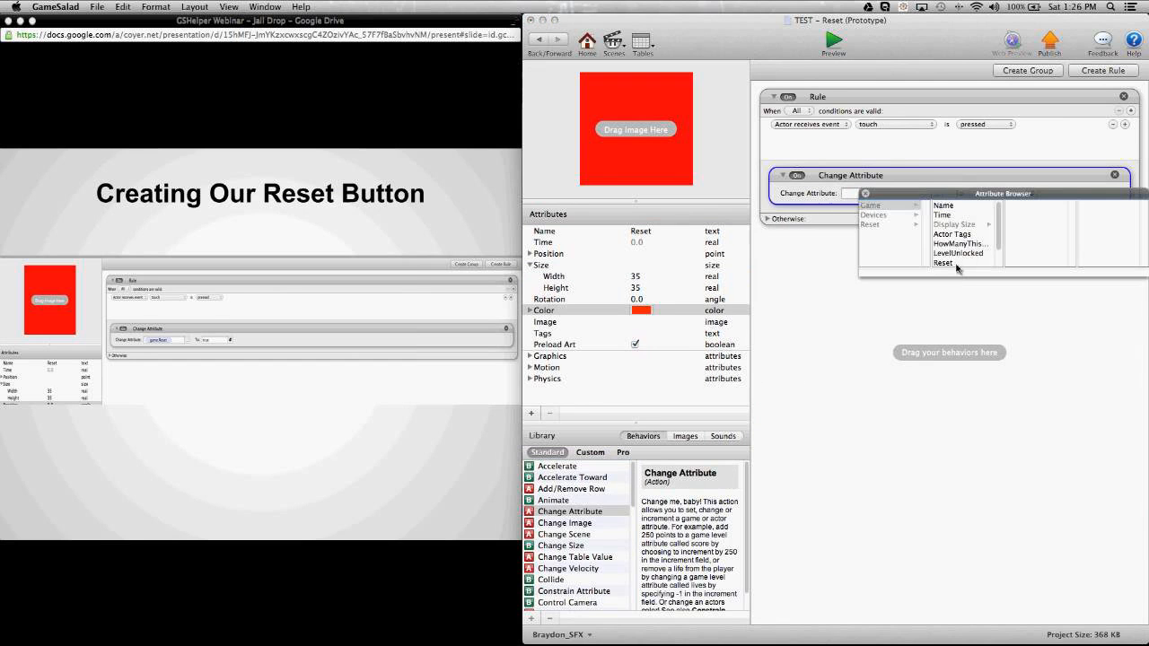
left_click(957, 264)
left_click(984, 194)
type("true")
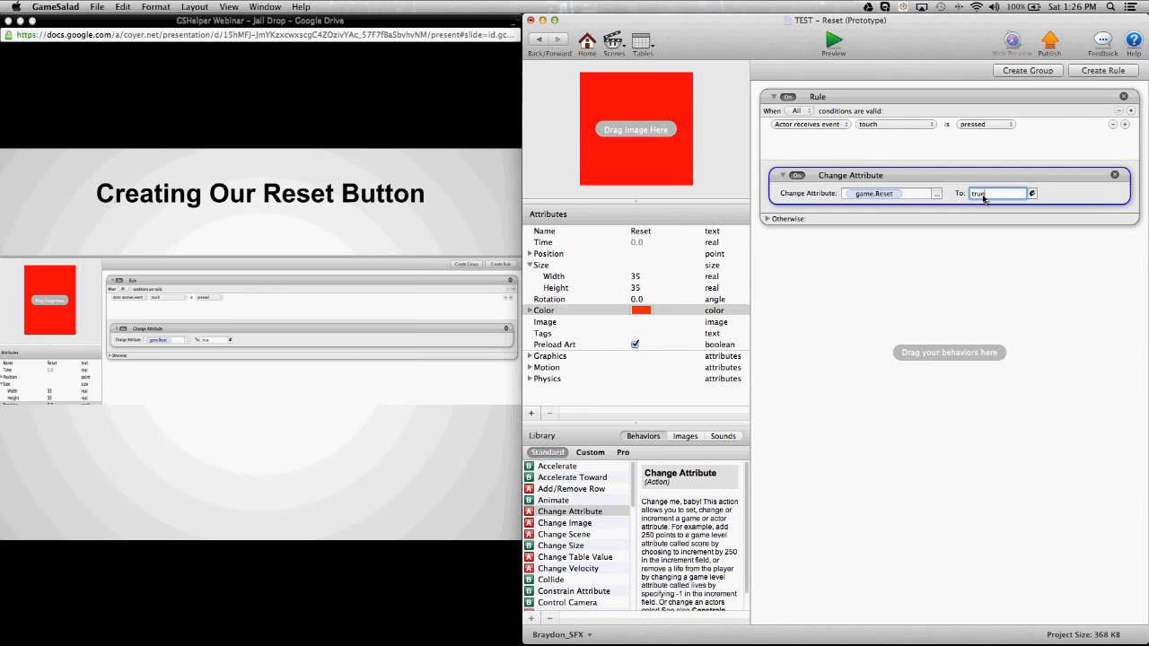
left_click(1001, 344)
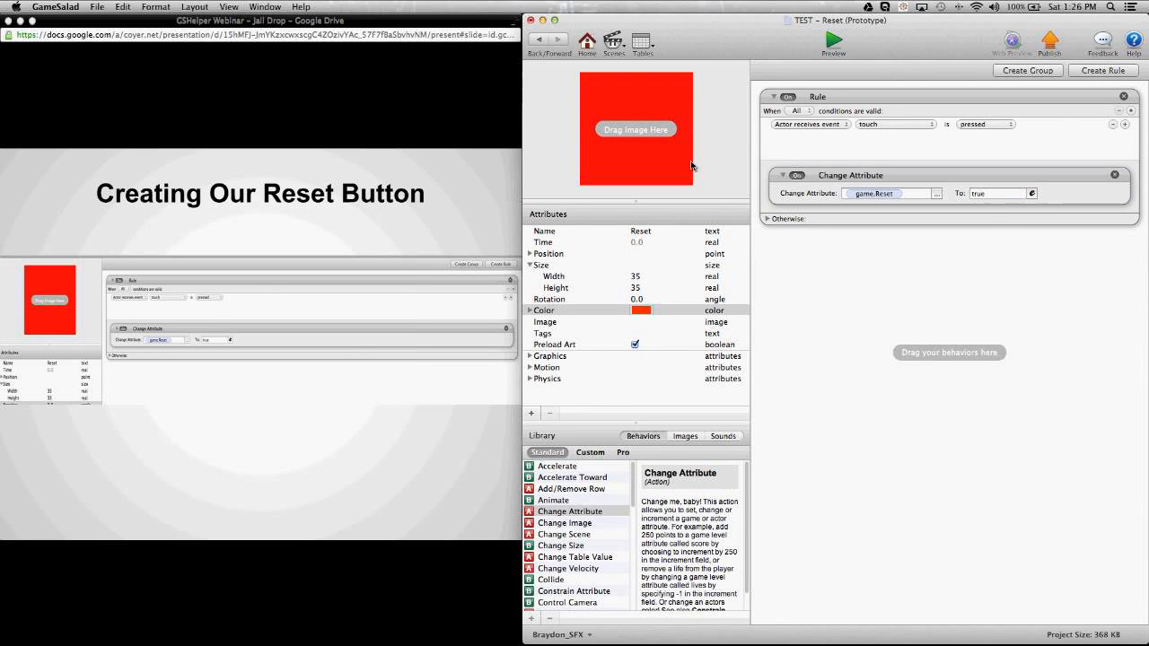
Place the Reset actor in the upper-right corner of both the Level1 and Level2 scenes and return to the scene list
left_click(538, 40)
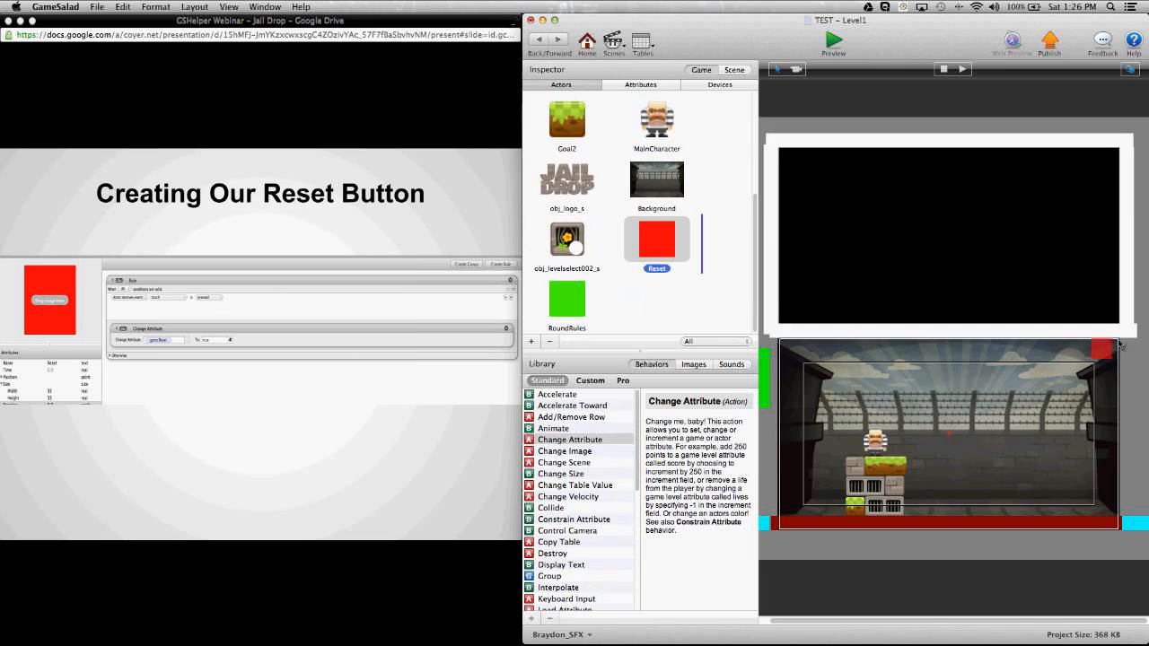
left_click_drag(1122, 348, 1121, 347)
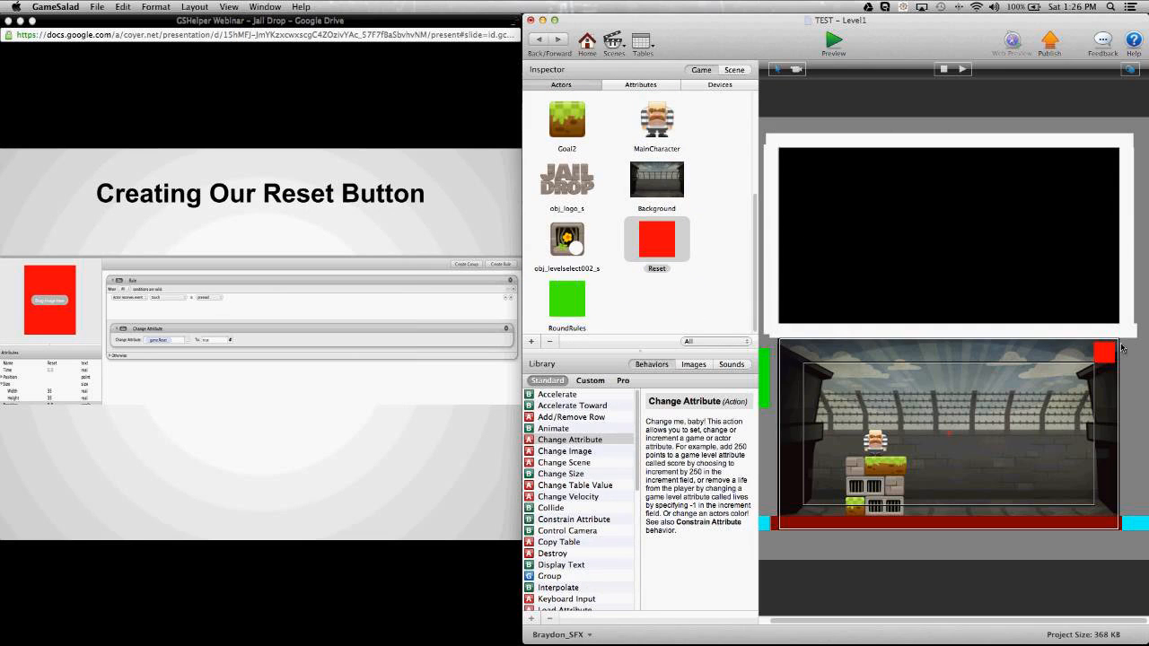
left_click(591, 48)
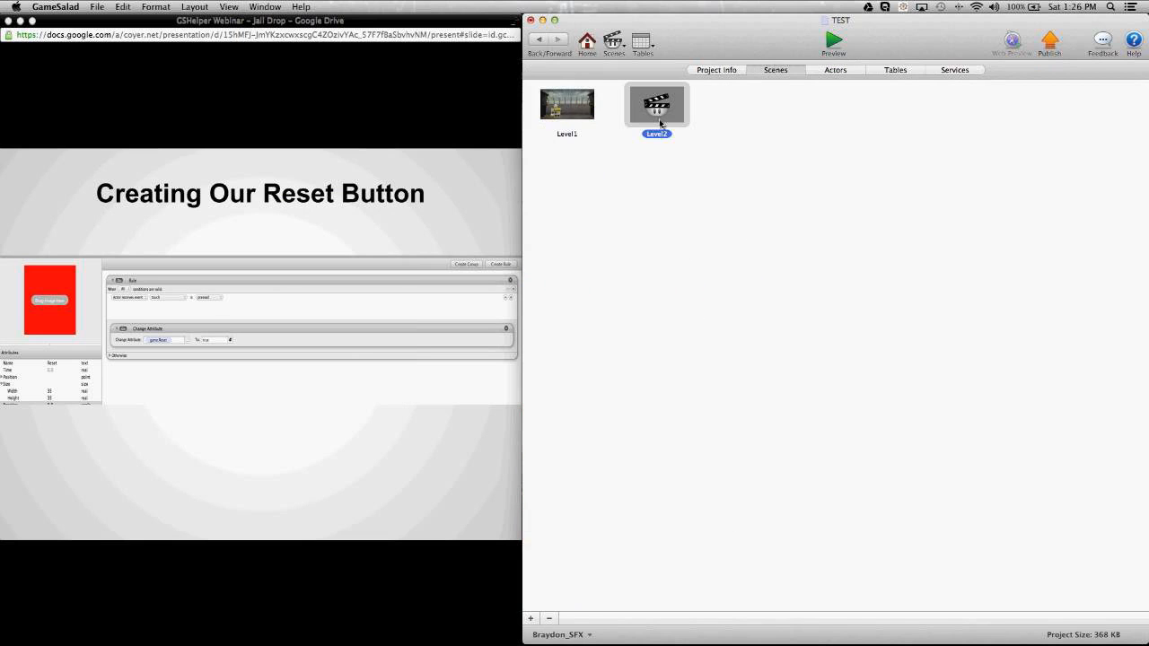
double_click(659, 119)
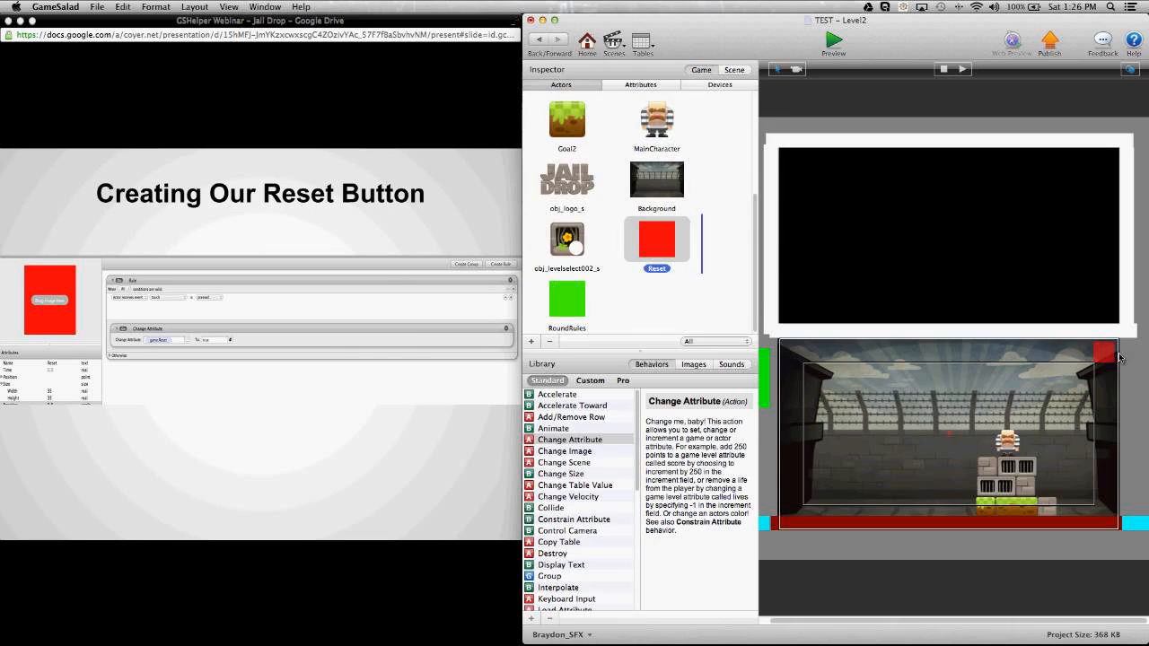
left_click(586, 46)
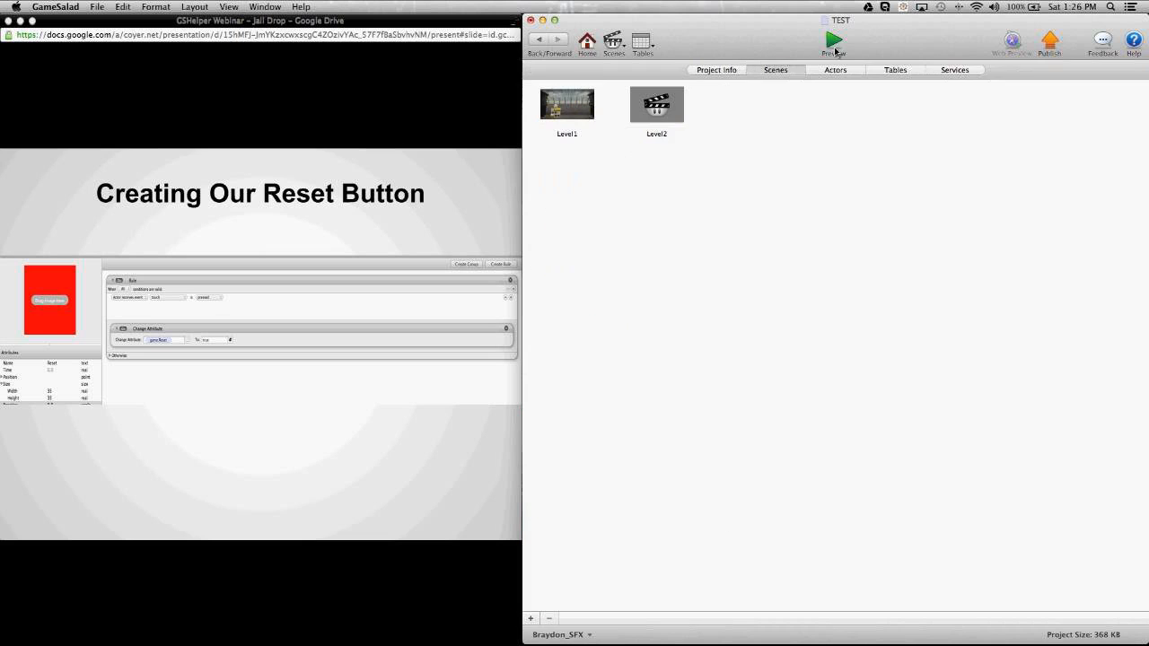
Preview the game, remove two of Level 1's blocks and reset the level with the red button
left_click(834, 41)
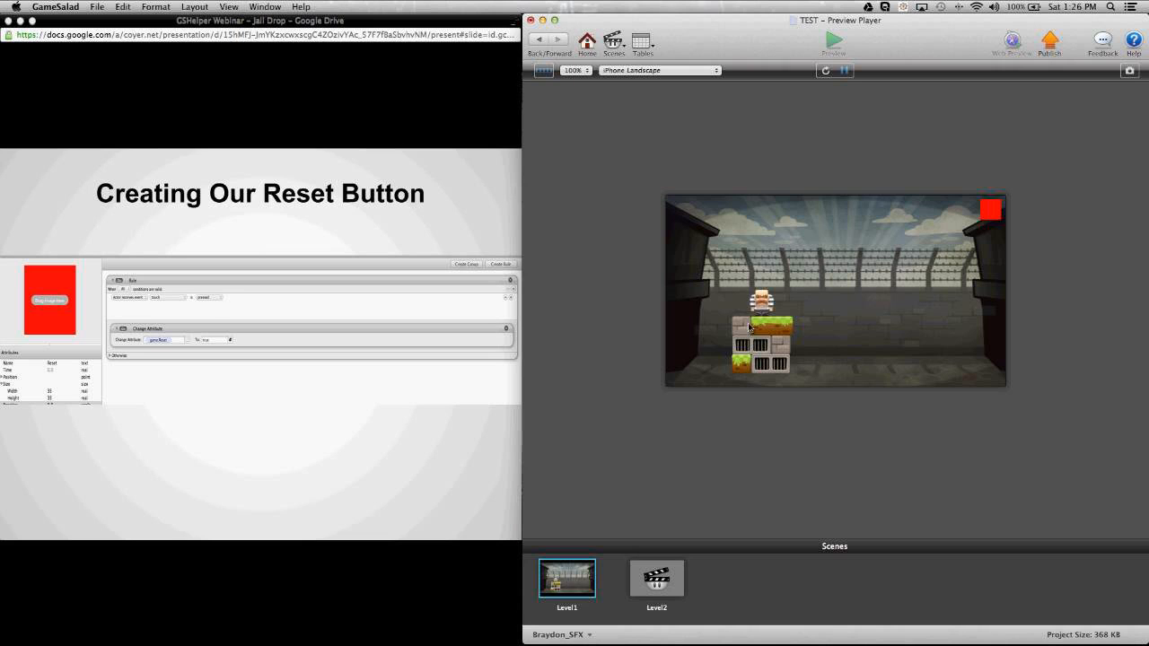
left_click(749, 327)
left_click(764, 352)
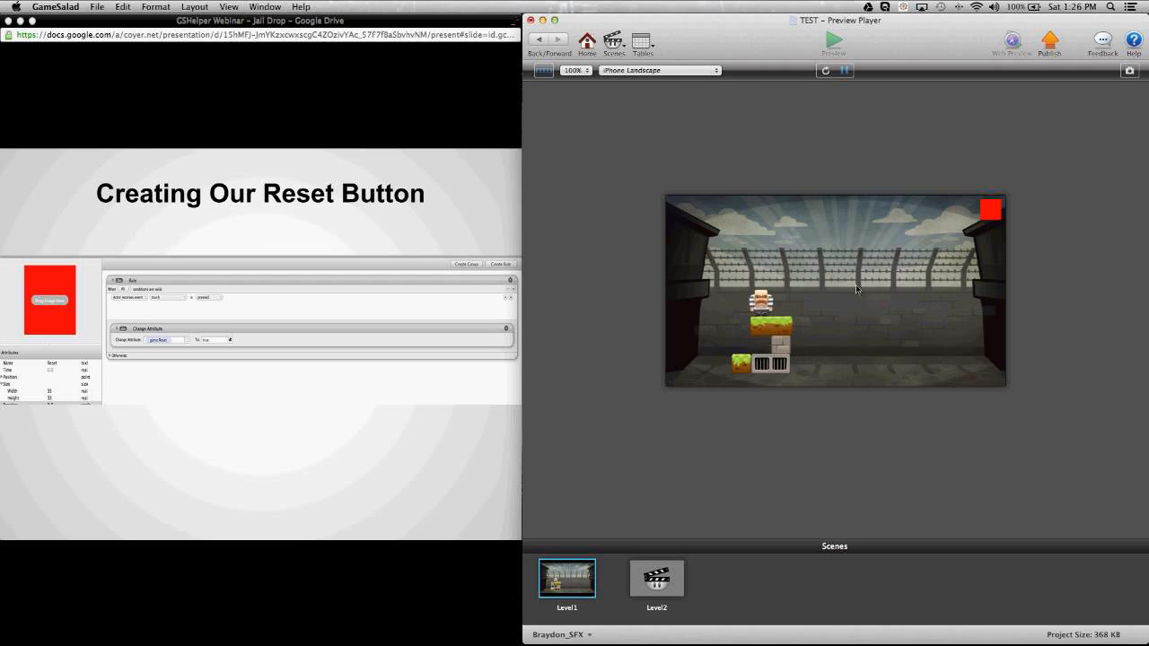
left_click(994, 213)
Test the reset button two more times, removing two blocks before each reset, and leave the preview
left_click(738, 324)
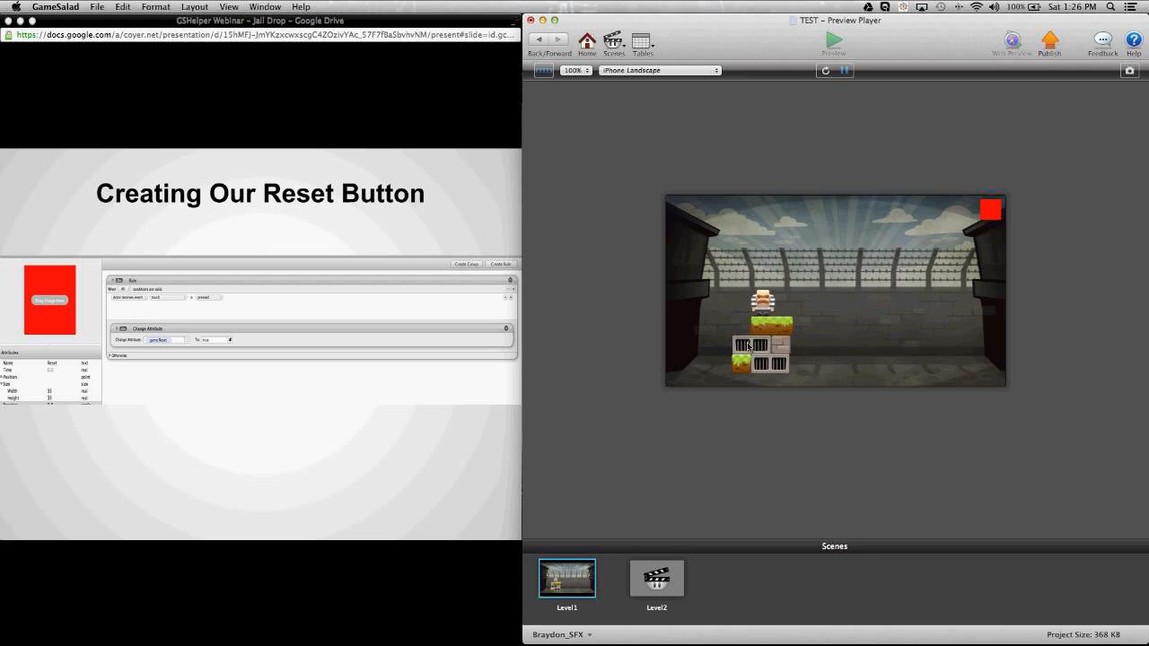
left_click(748, 344)
left_click(996, 215)
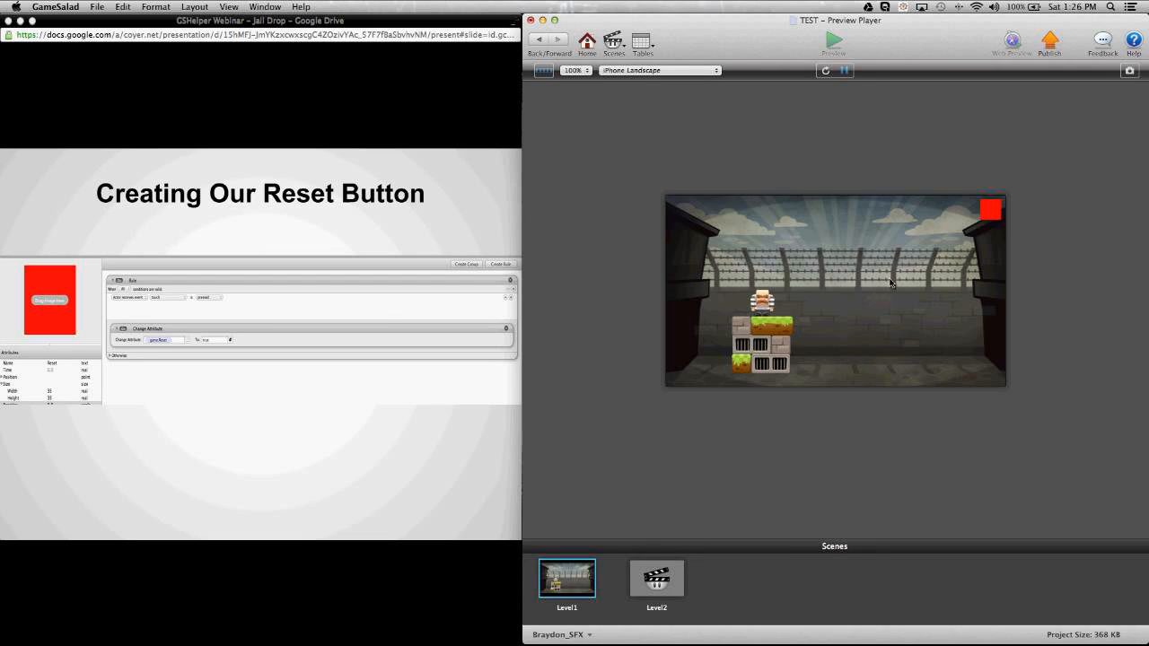
left_click(741, 325)
left_click(748, 344)
left_click(992, 211)
left_click(535, 41)
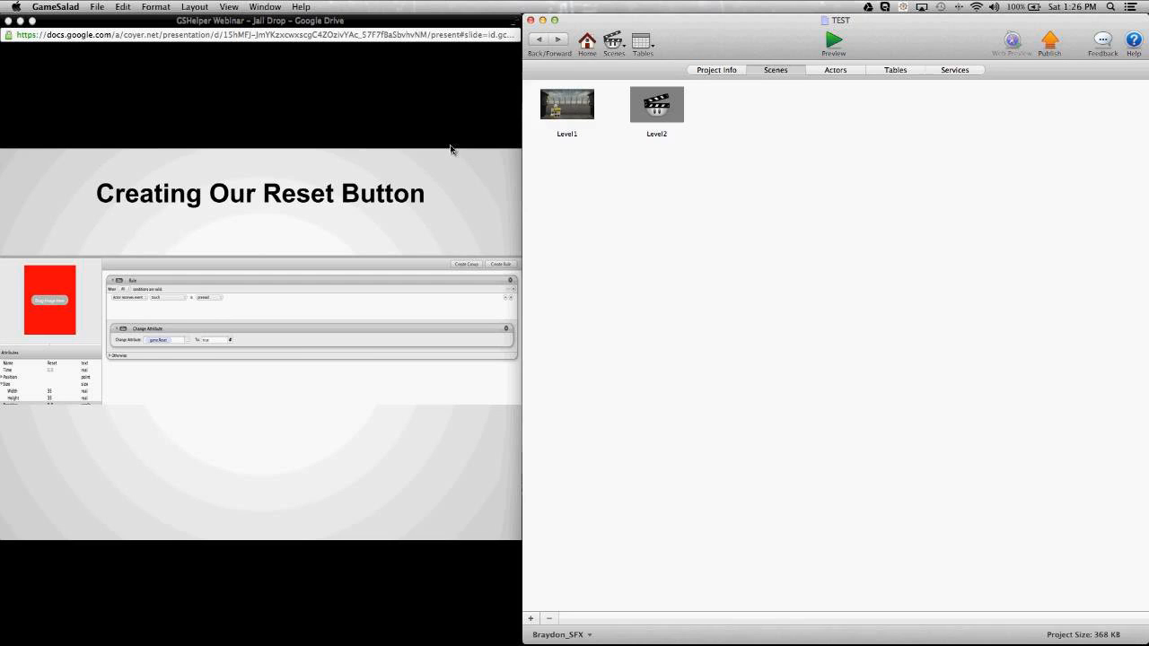
Advance the Chrome presentation to the Level Select slide and return to GameSalad
left_click(450, 149)
left_click(451, 149)
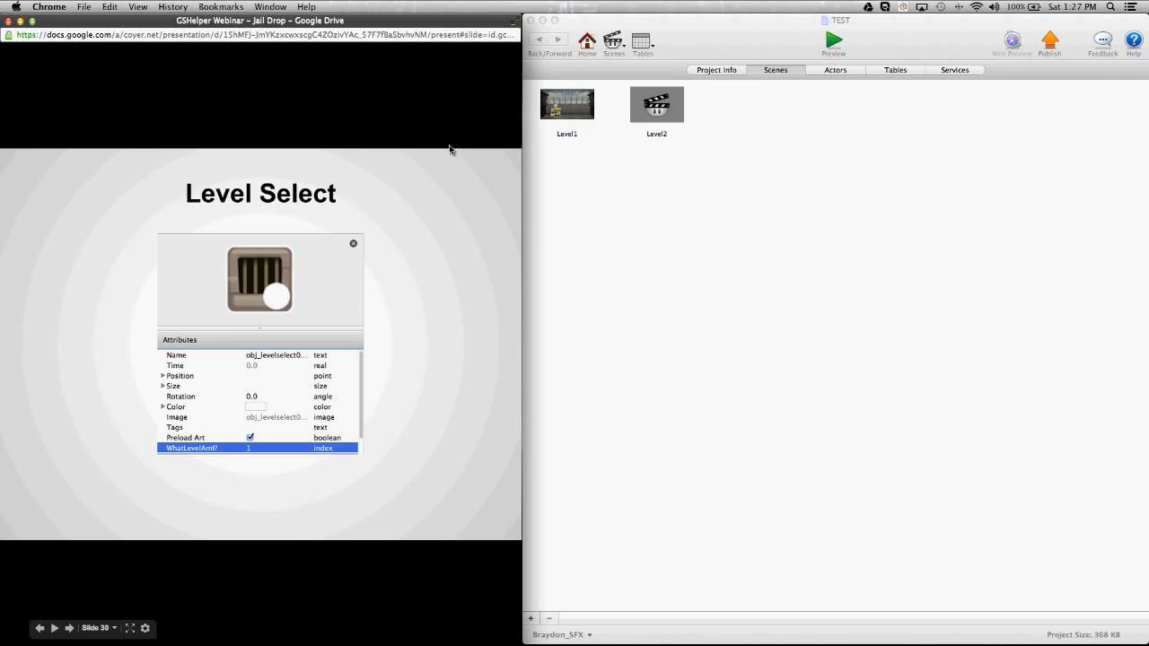
left_click(610, 210)
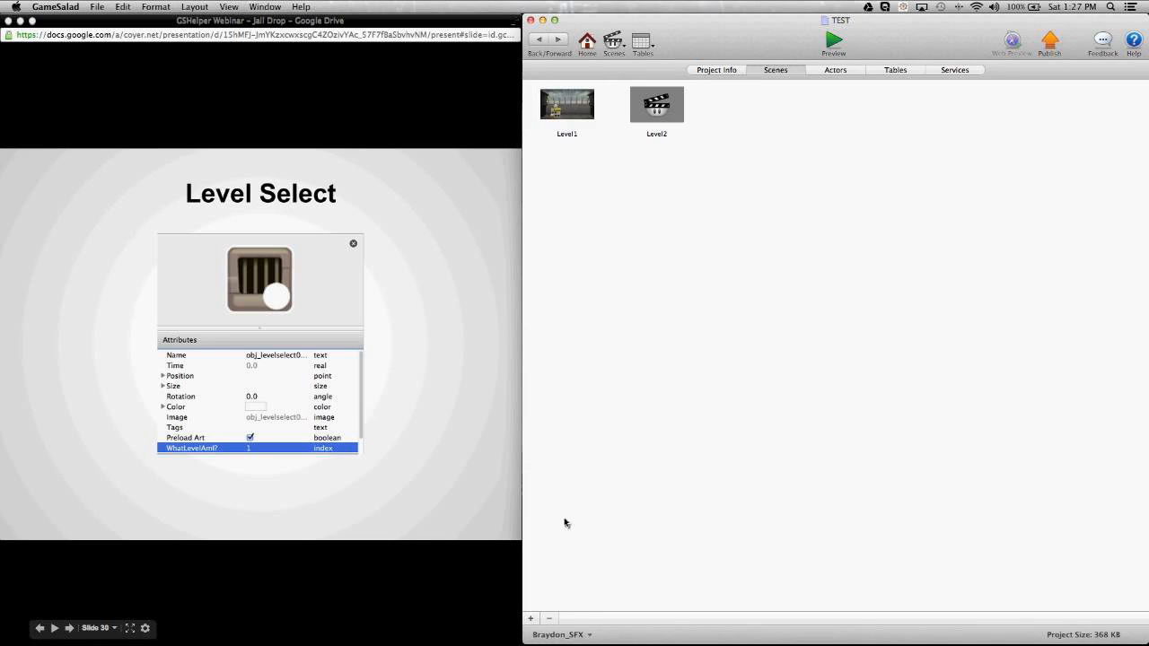
Add a new scene and name it LevelSelect
left_click(532, 622)
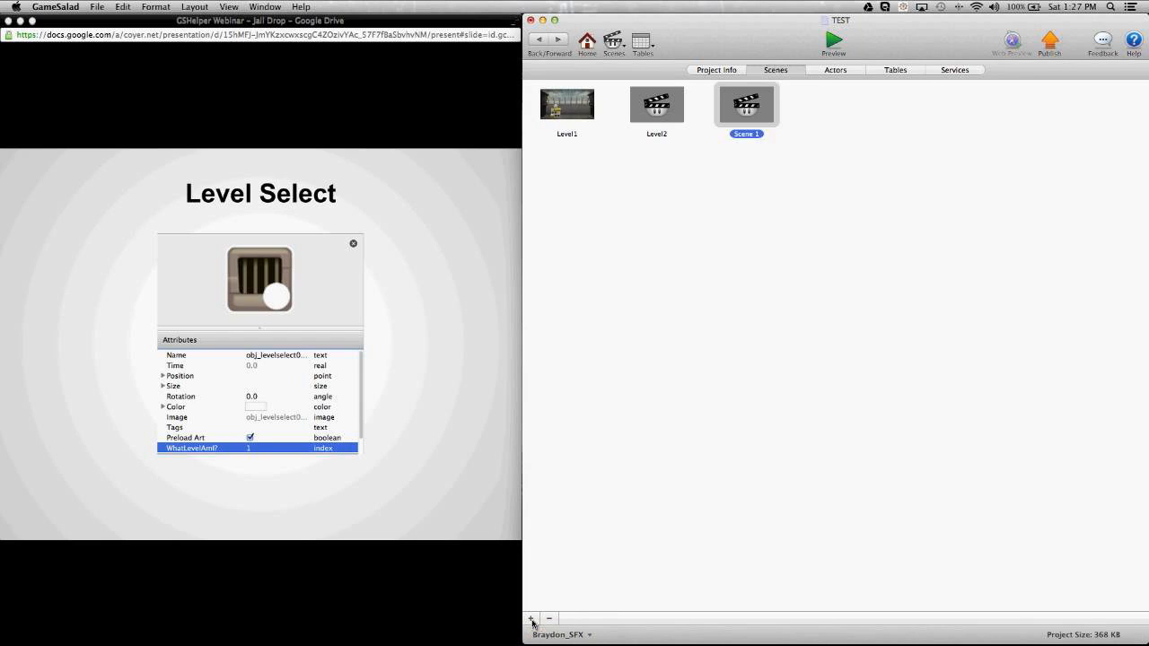
left_click(764, 133)
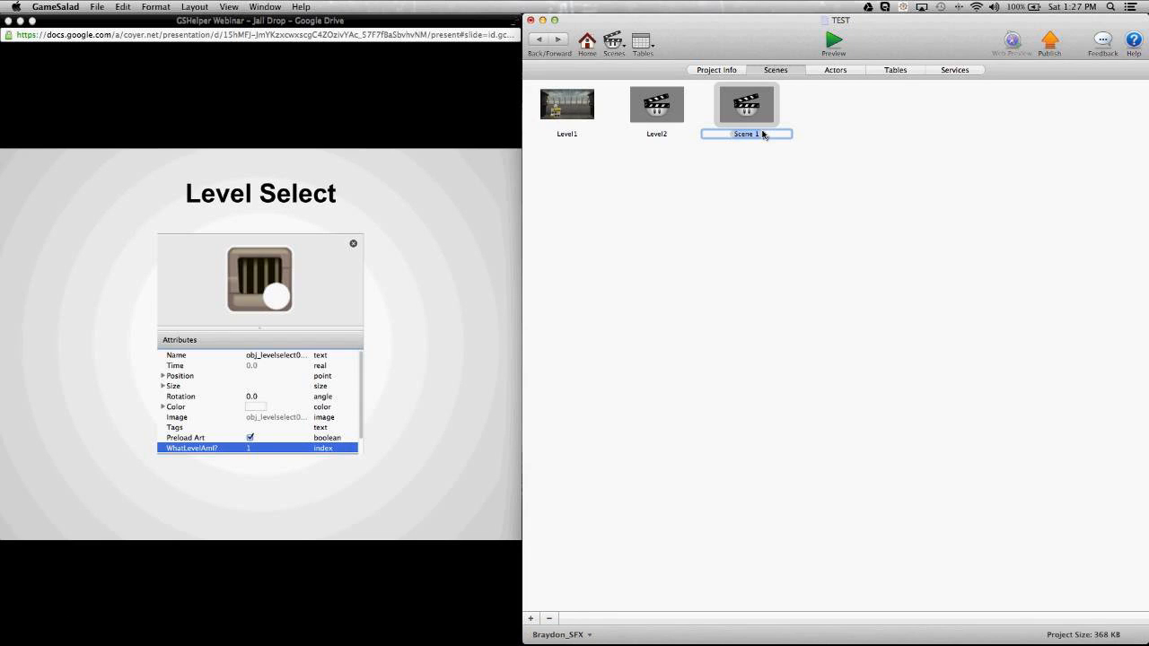
type("LevelSelect")
double_click(764, 134)
left_click(789, 216)
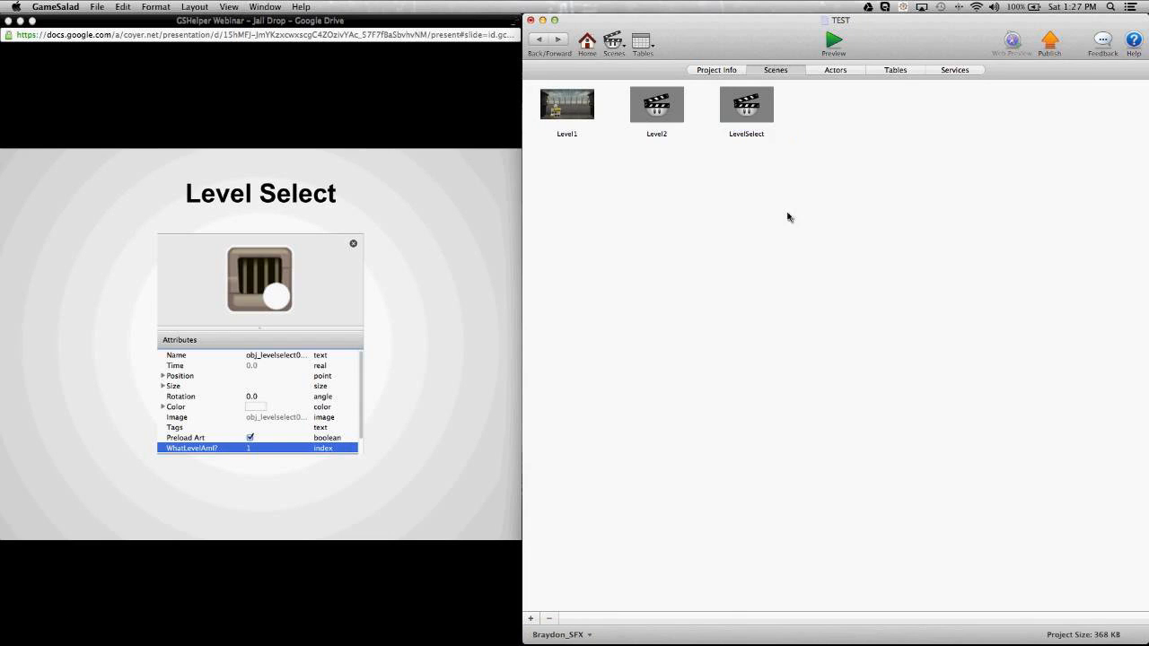
Move the LevelSelect scene ahead of Level1 so it comes first in the scene order
left_click(769, 136)
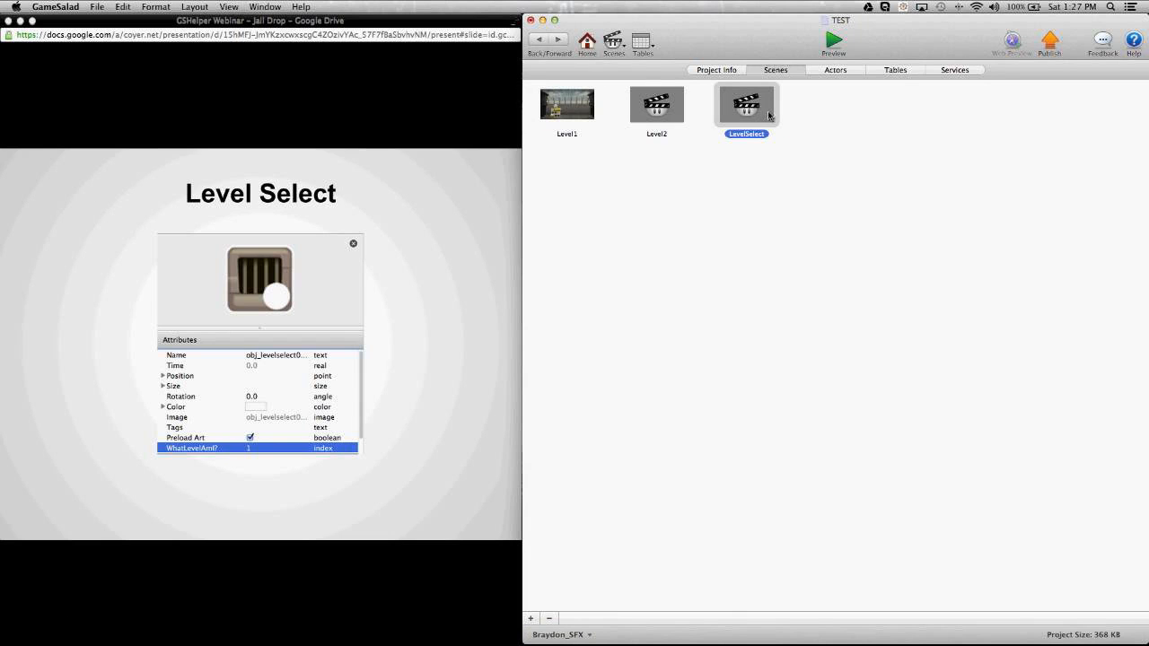
left_click_drag(767, 114, 574, 117)
left_click(593, 177)
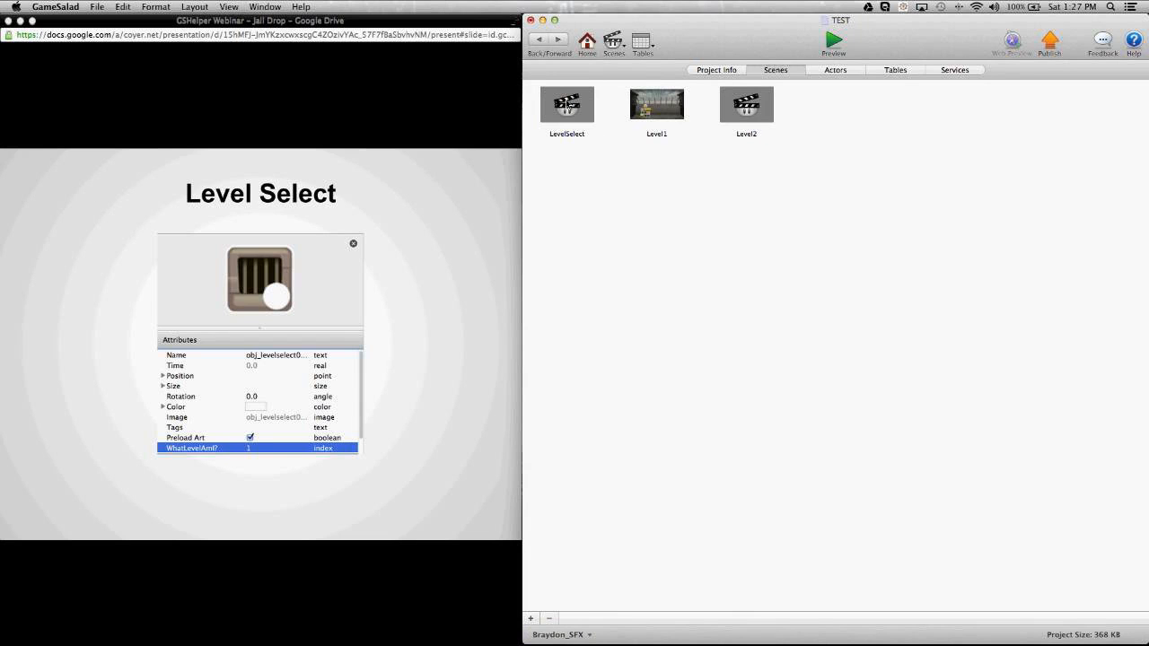
Open the LevelSelect scene, place the Background actor in it and stretch it to fill the scene's full width
left_click(568, 106)
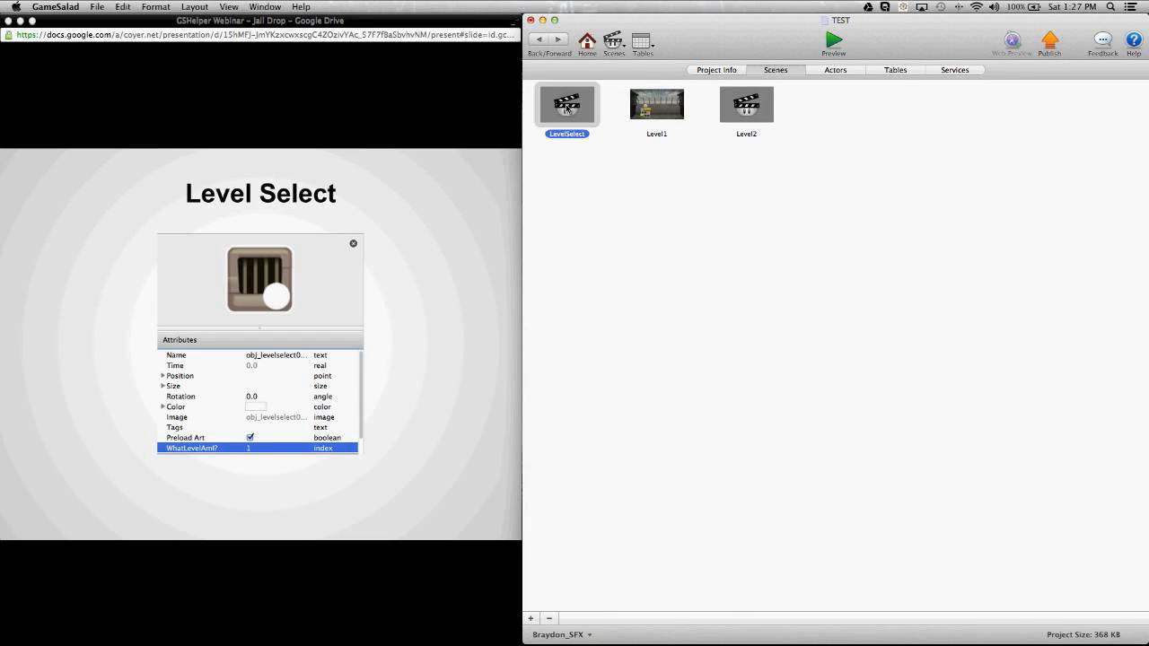
double_click(567, 109)
scroll(610, 249, "down", 4)
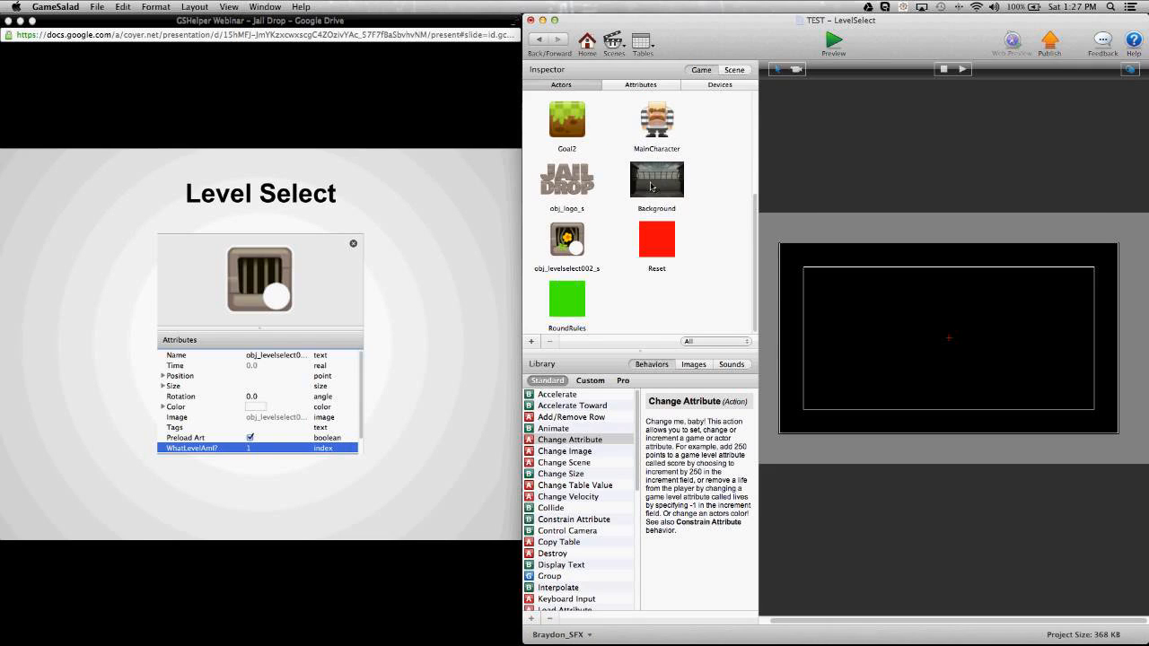
left_click_drag(652, 186, 952, 374)
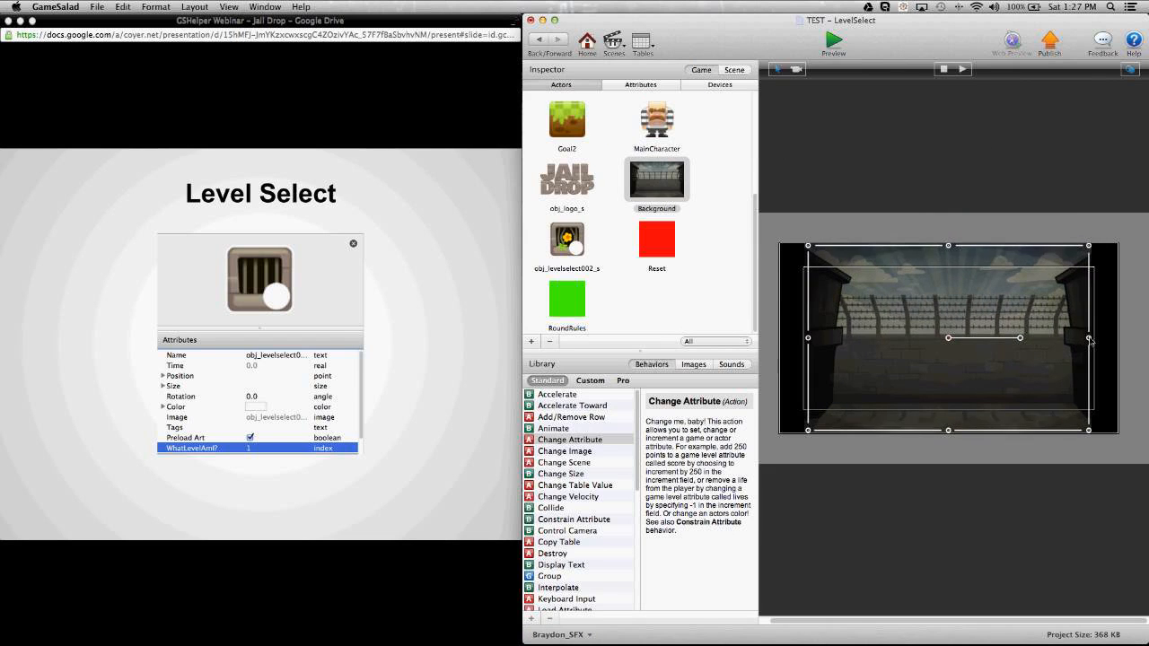
left_click_drag(1091, 339, 1117, 340)
left_click(1132, 343)
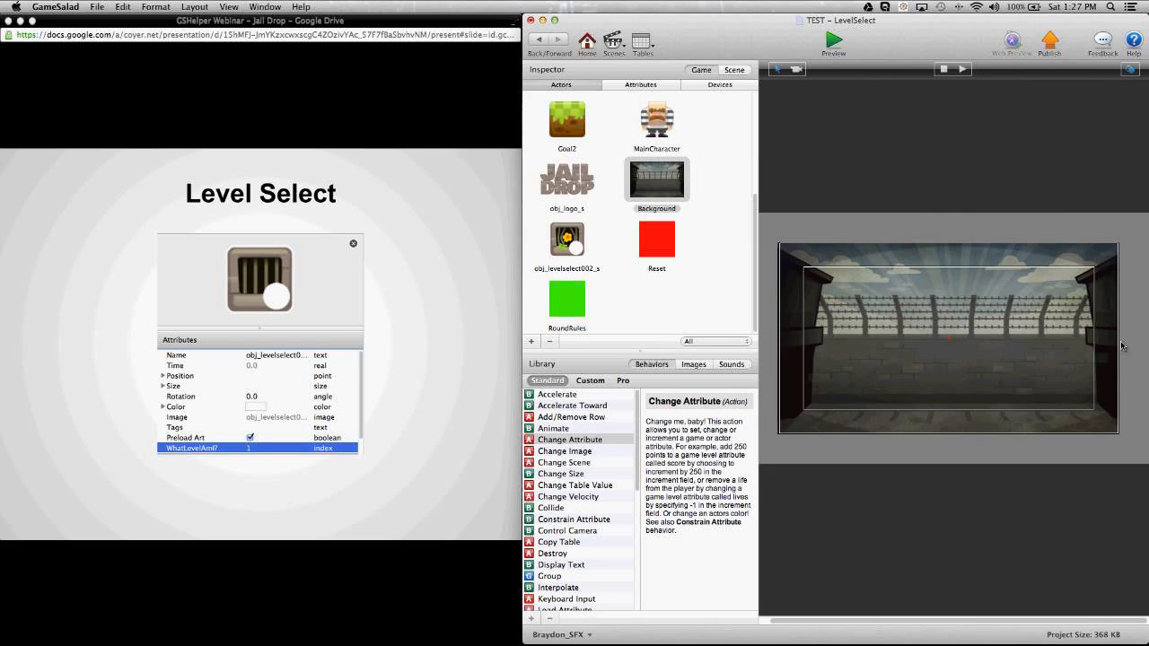
Open the obj_levelselect002_s actor prototype for editing
left_click(682, 309)
scroll(682, 310, "up", 5)
scroll(680, 310, "down", 5)
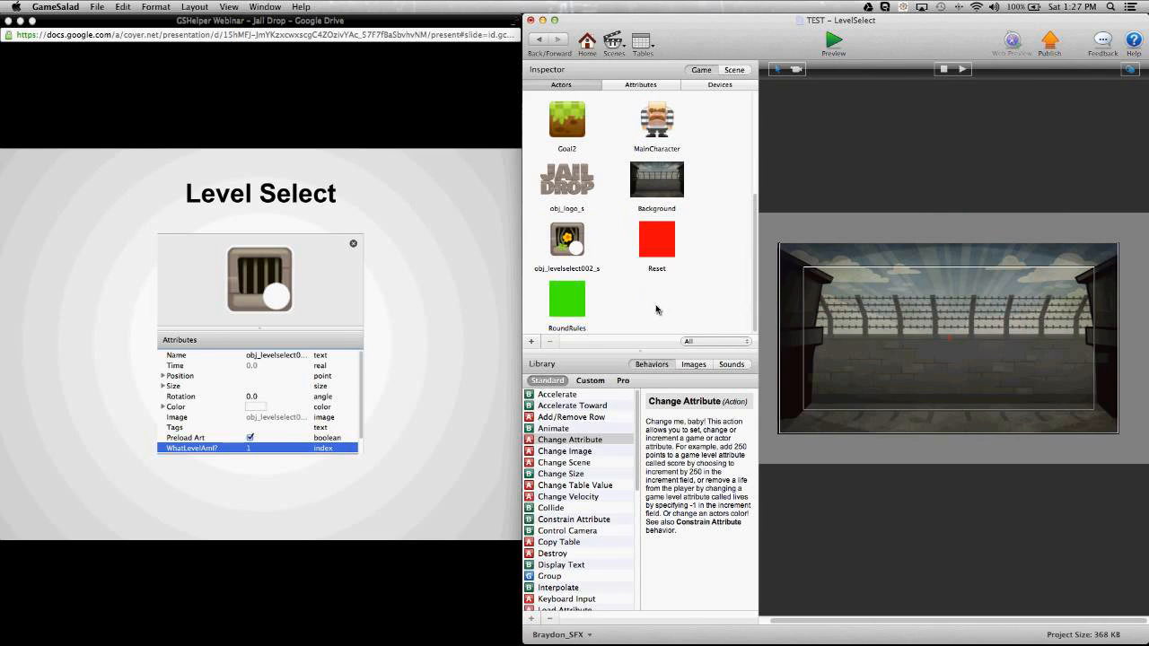
left_click(565, 269)
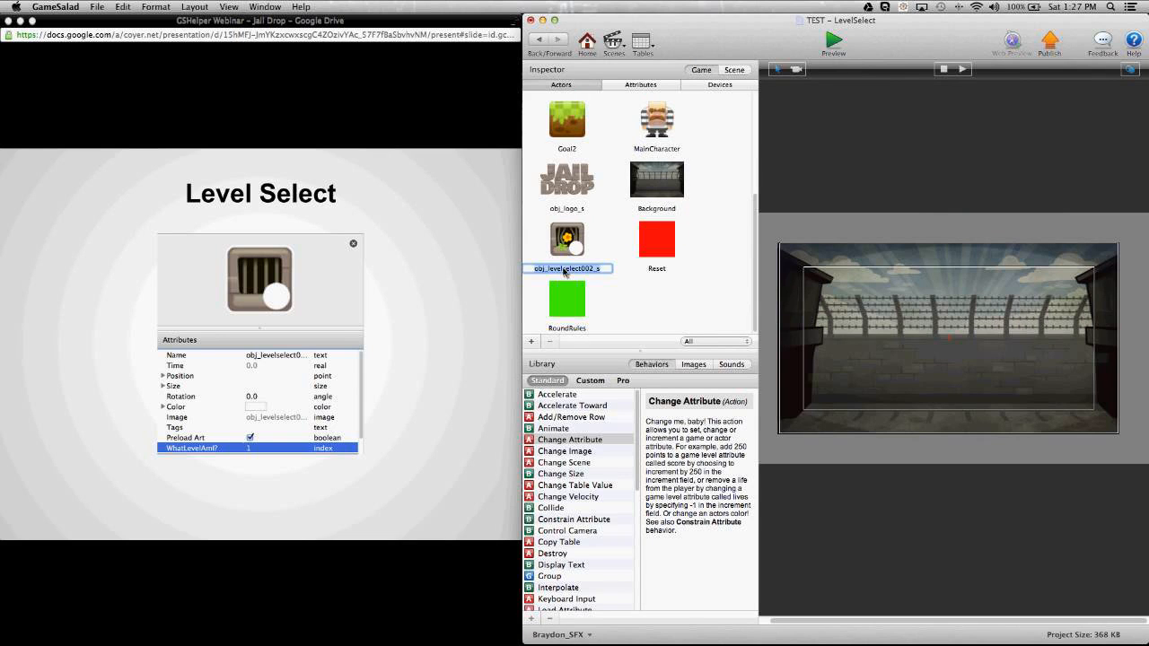
left_click(633, 320)
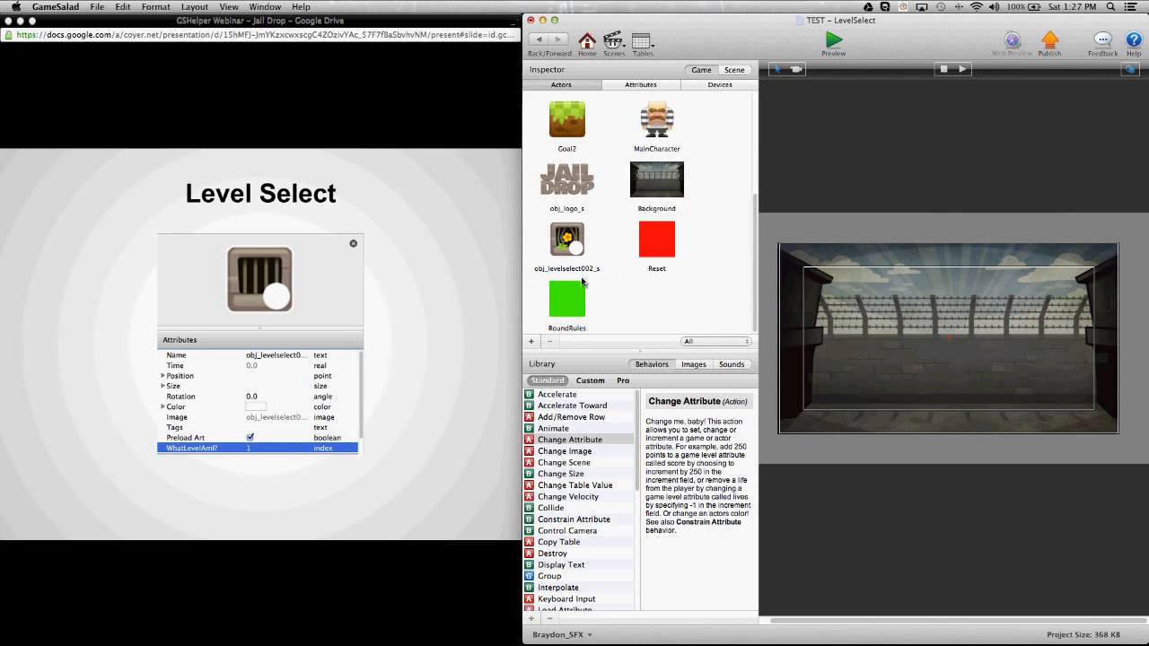
left_click(566, 242)
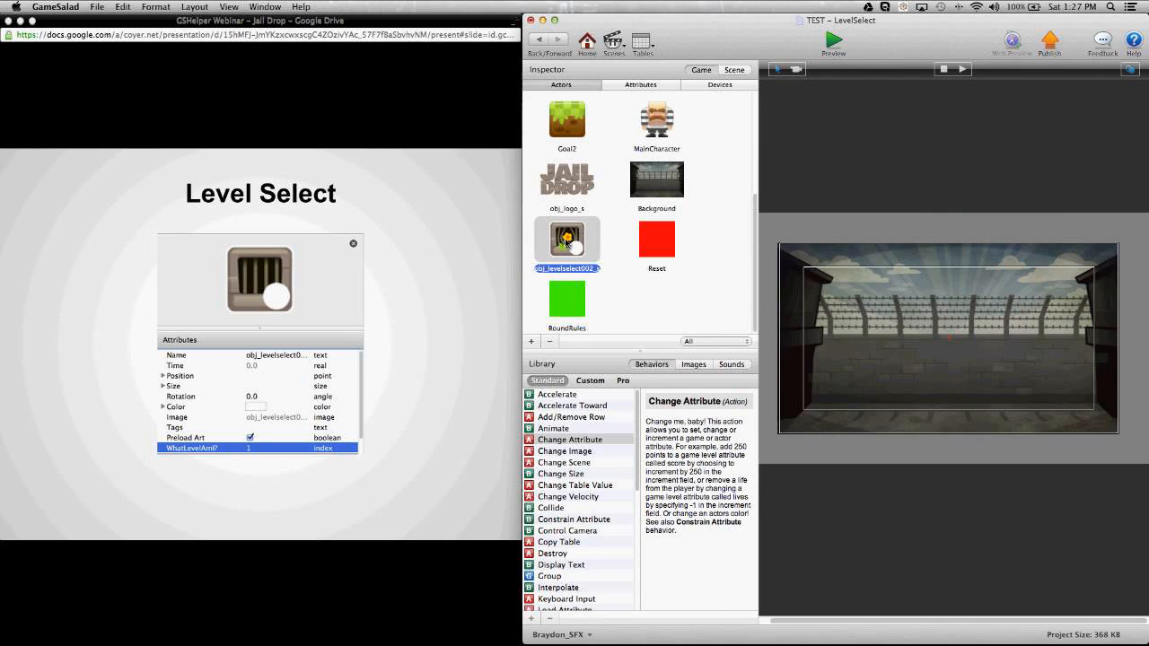
double_click(567, 242)
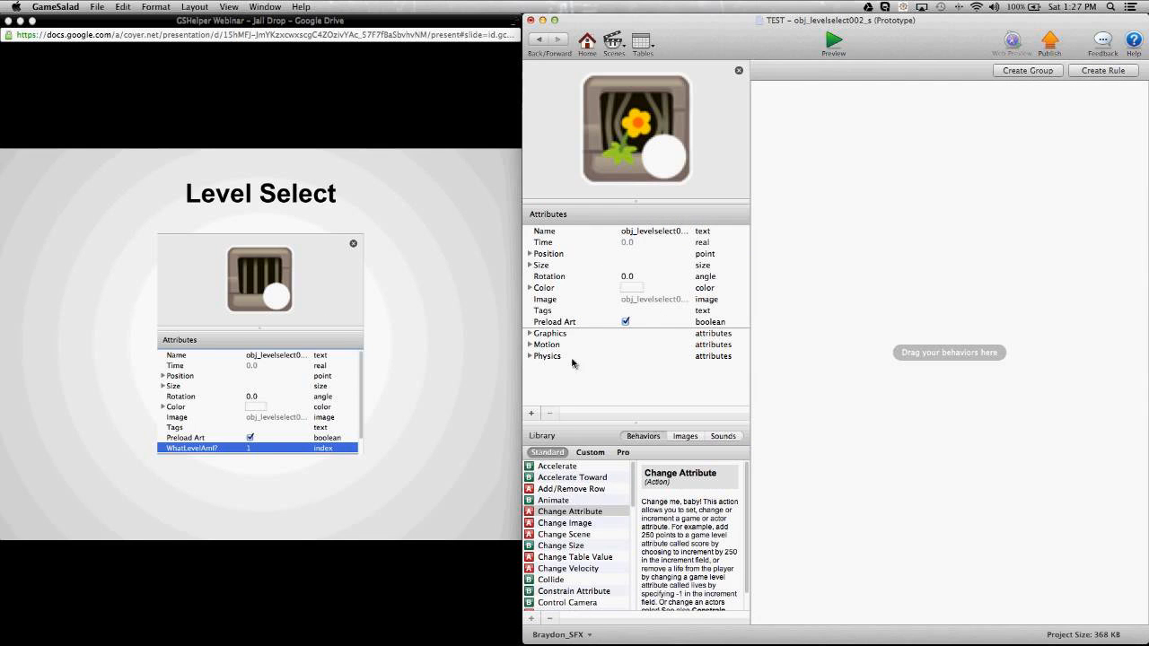
Add an integer attribute named WhatLevelAmI? to the actor and set its value to 1
left_click(531, 414)
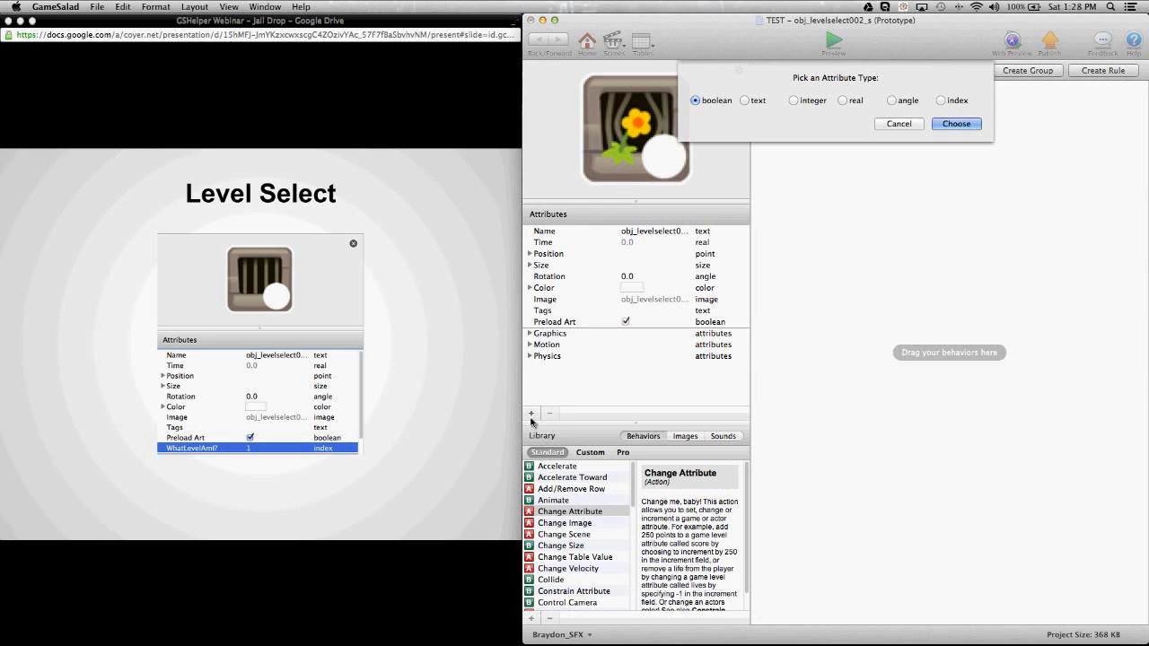
left_click(798, 102)
left_click(953, 124)
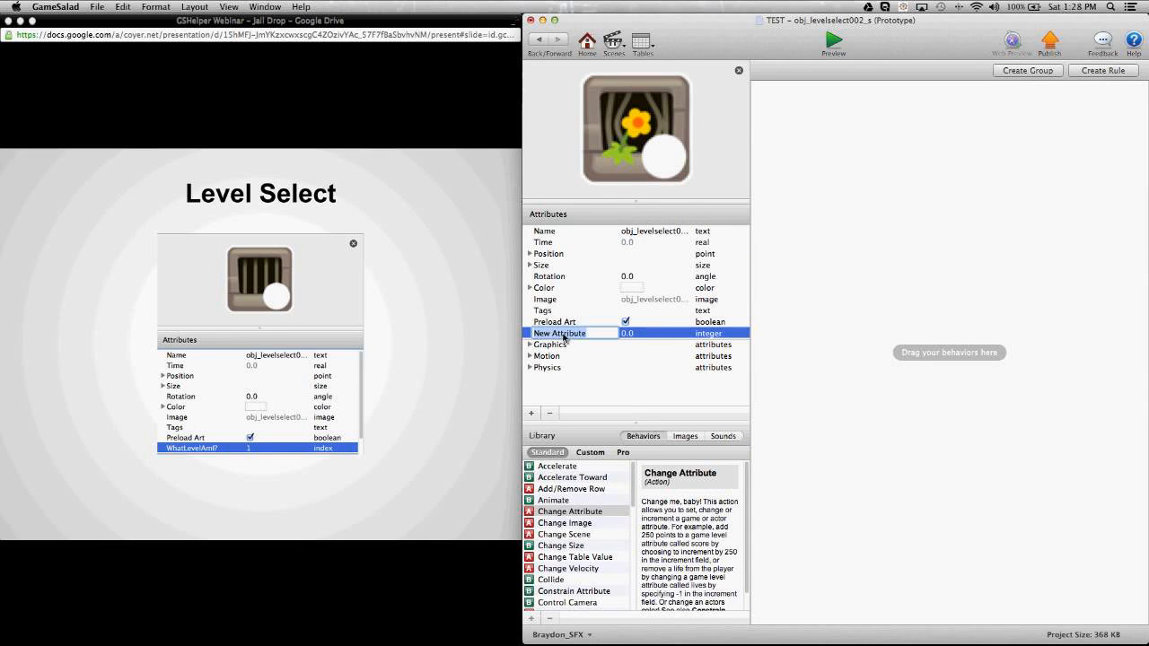
type("WhatLevelAmI?")
key("Return")
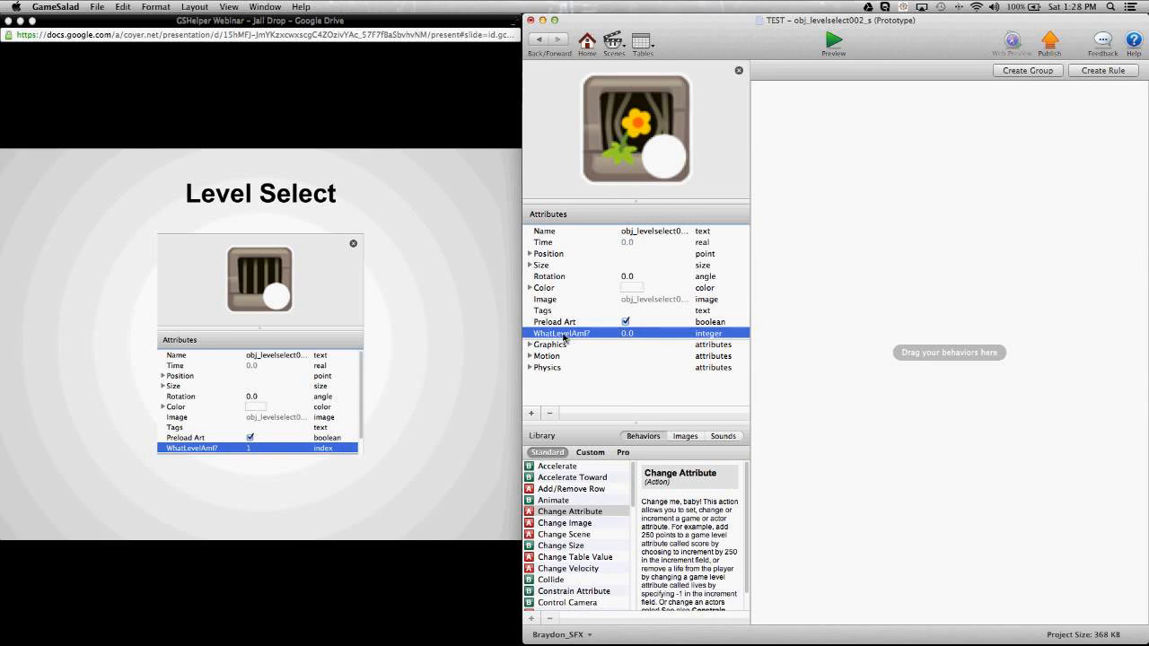
key("Tab")
type("1")
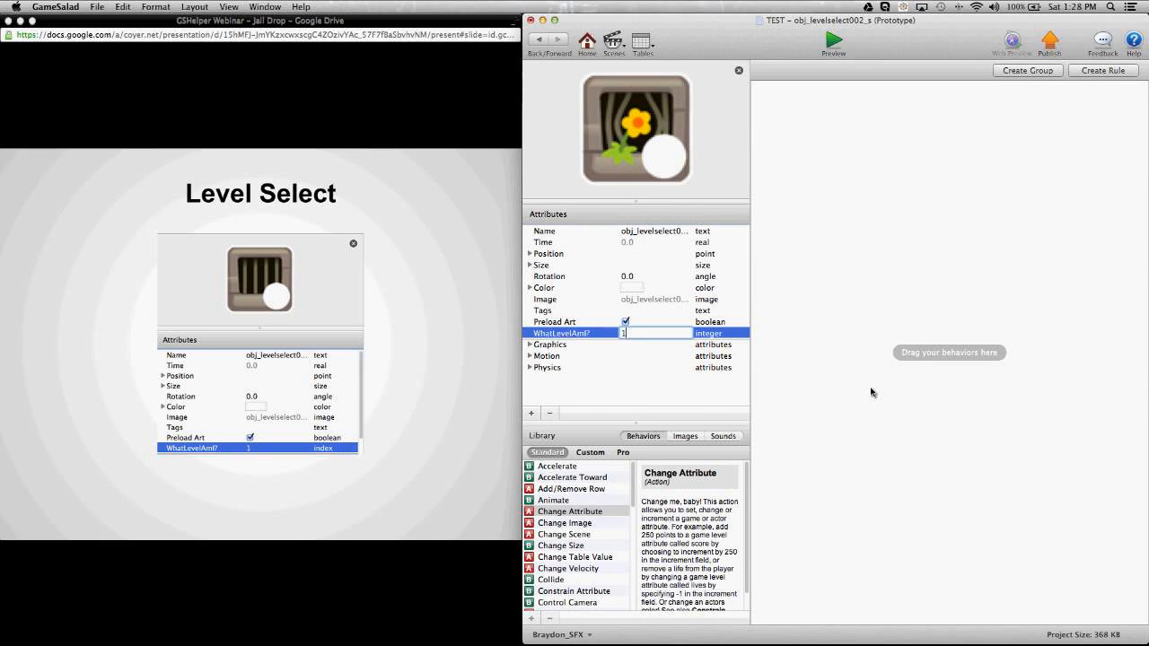
left_click(870, 392)
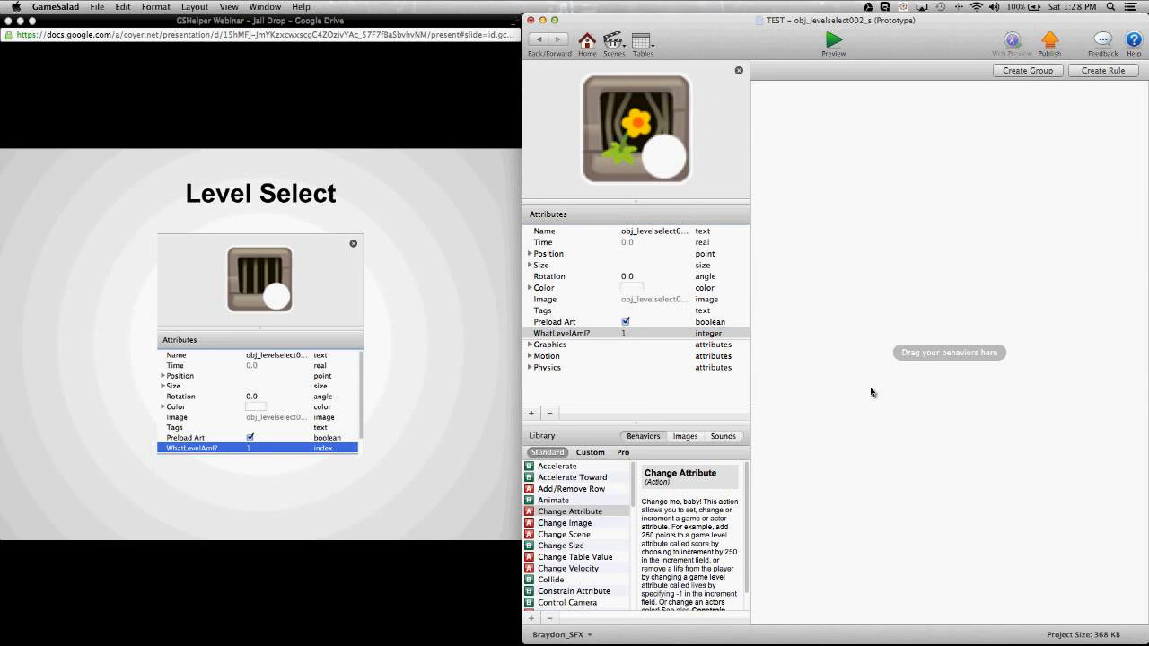
Advance the Chrome presentation one slide, return to GameSalad and create a rule that tests the actor's own WhatLevelAmI? attribute
left_click(464, 405)
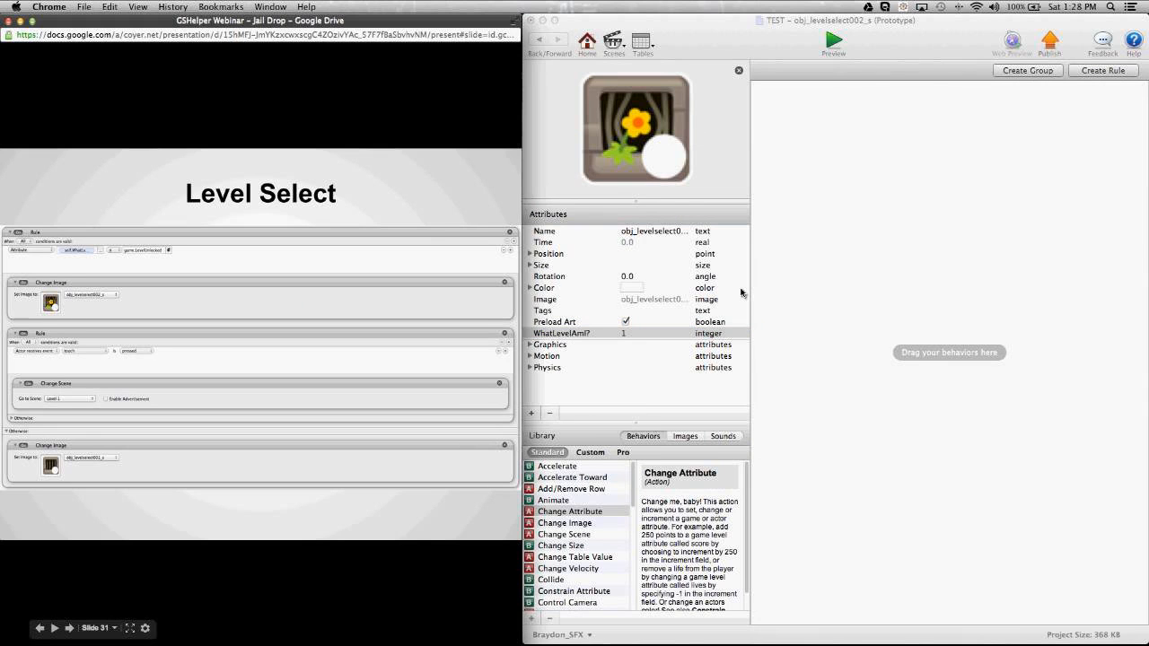
left_click(743, 293)
left_click(1092, 77)
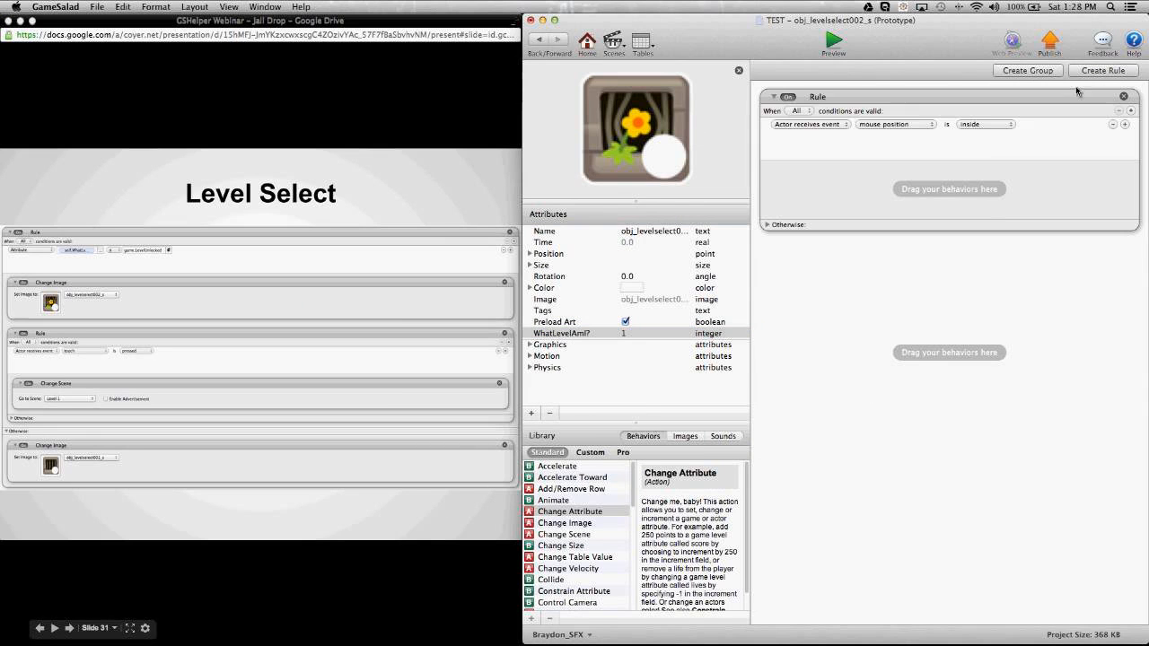
left_click(845, 124)
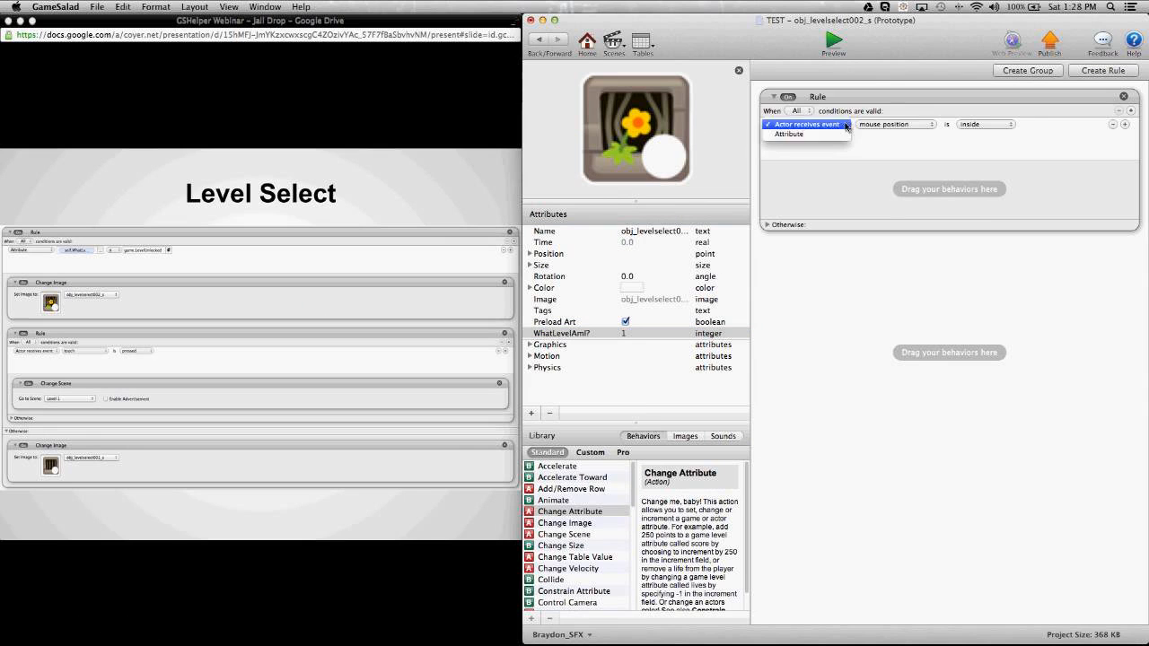
left_click(830, 135)
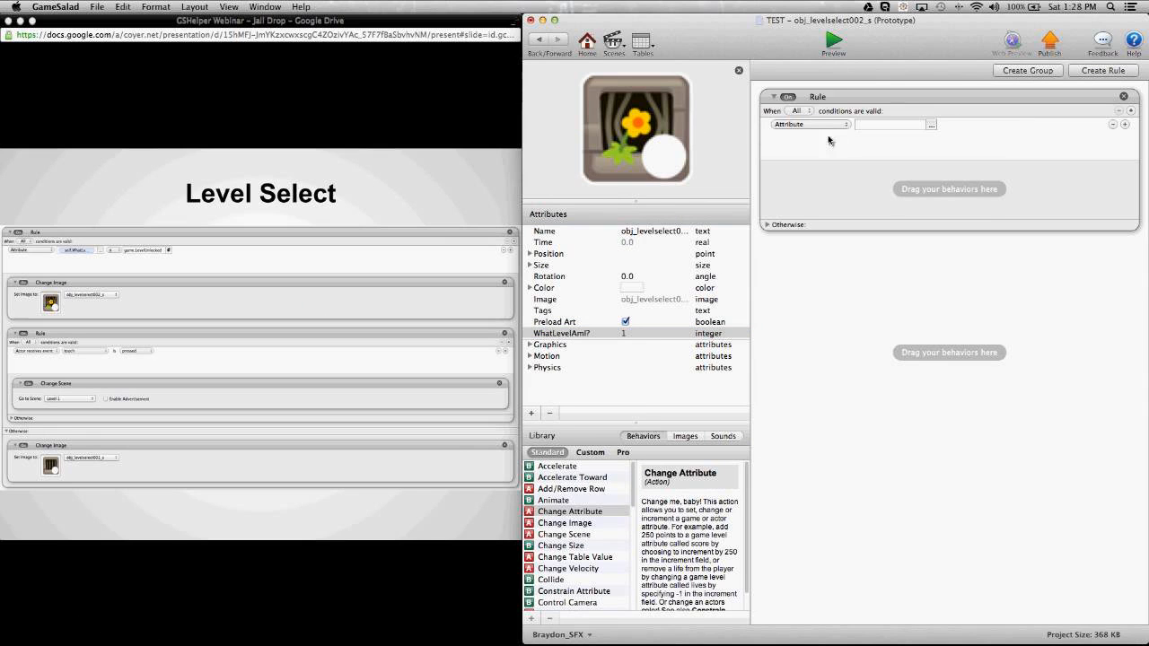
left_click(932, 125)
left_click(887, 156)
scroll(969, 170, "down", 3)
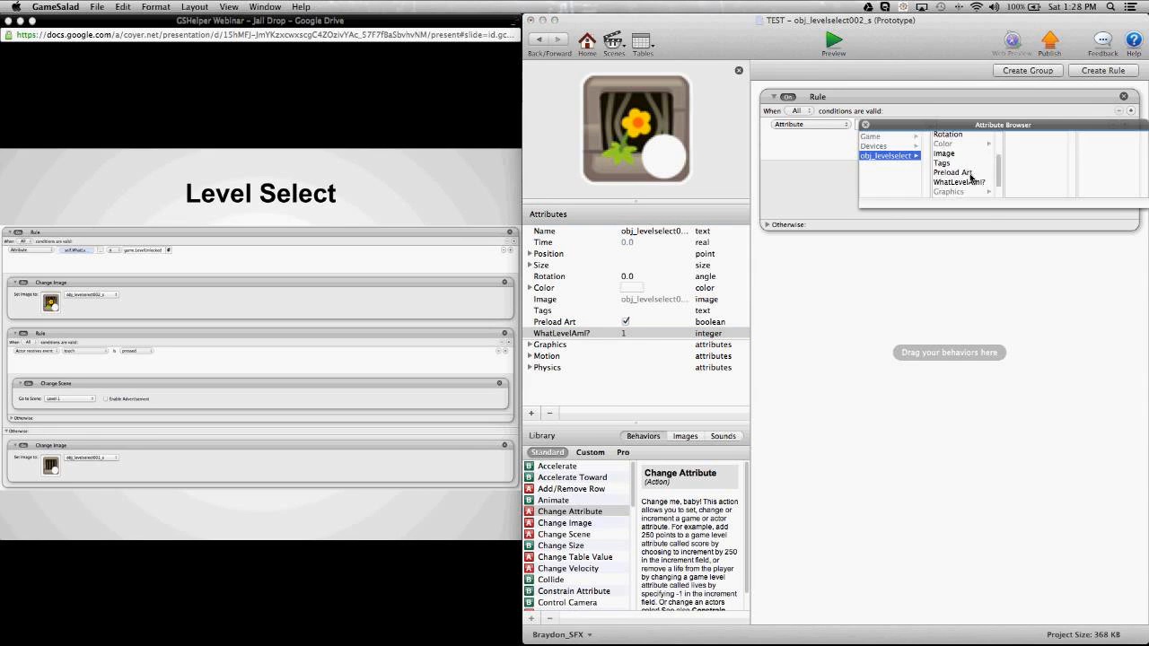
left_click(958, 165)
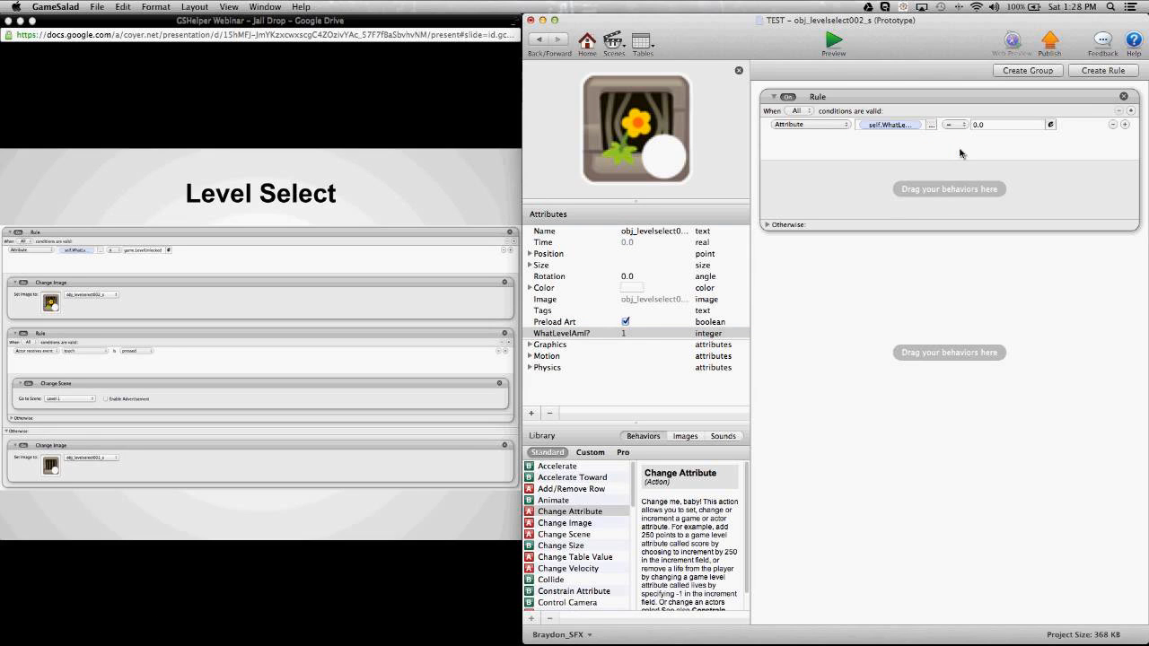
Complete the rule's condition as less than or equal to (≤) game.LevelUnlocked
left_click(954, 126)
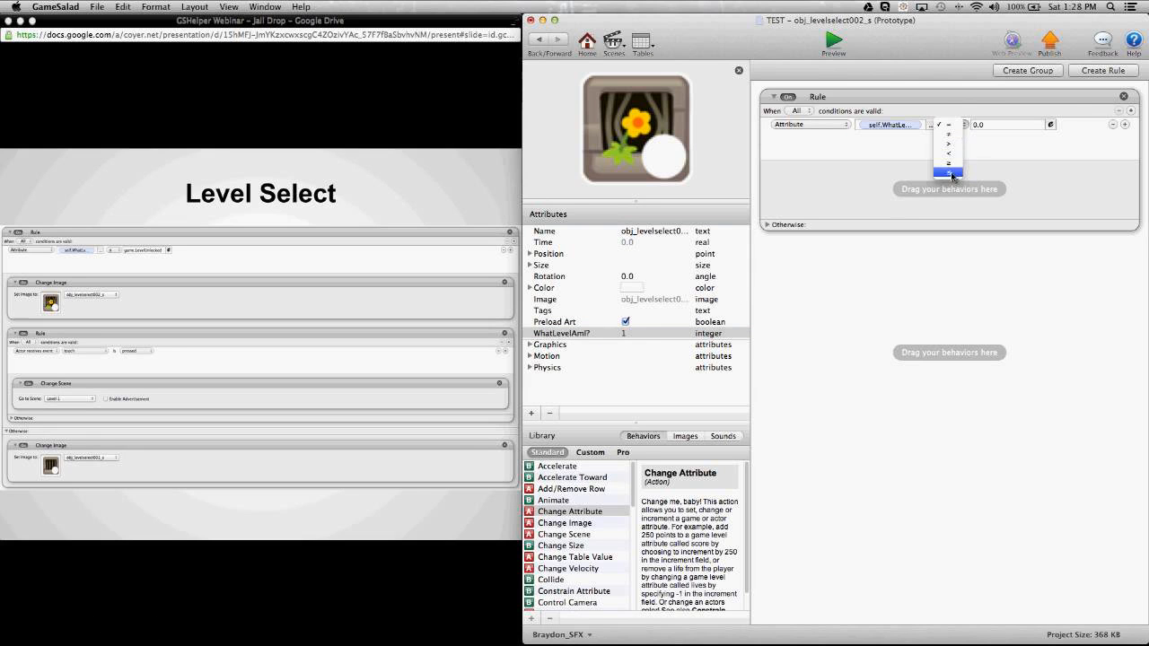
left_click(953, 173)
left_click(964, 126)
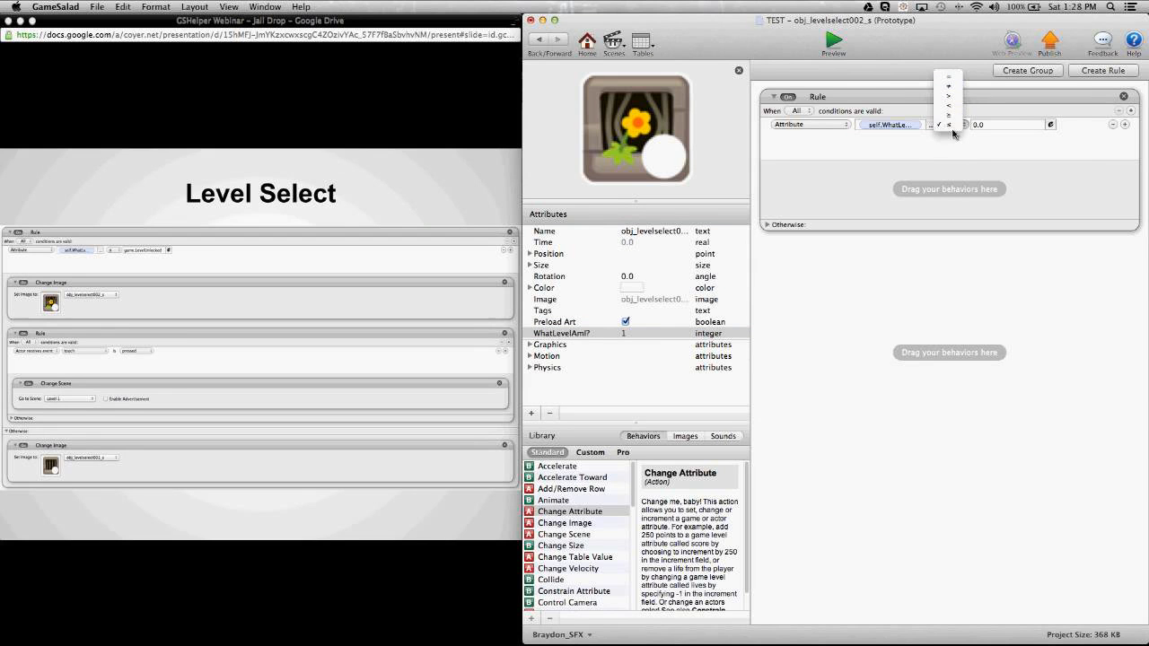
left_click(954, 128)
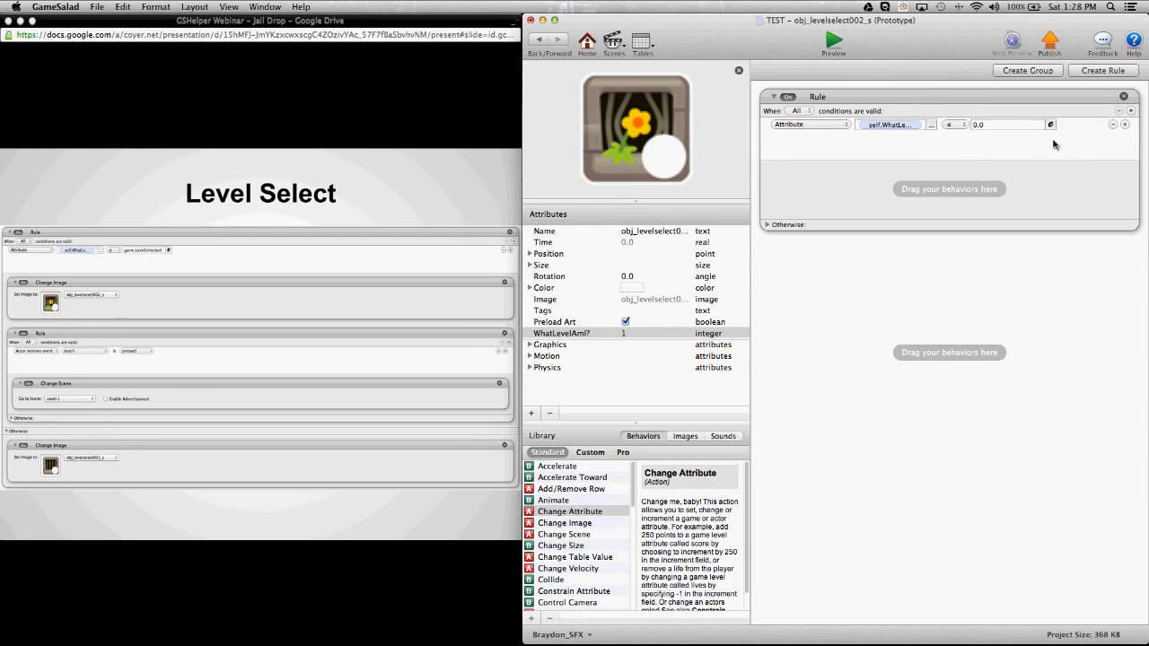
left_click(1051, 124)
left_click(949, 142)
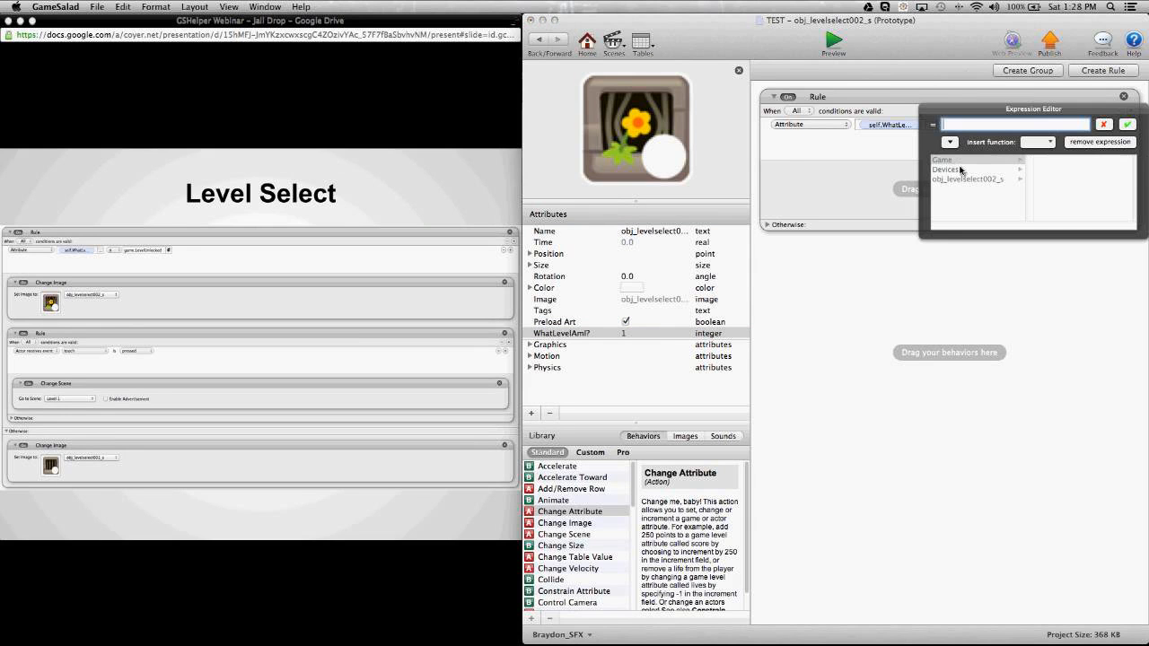
left_click(1073, 208)
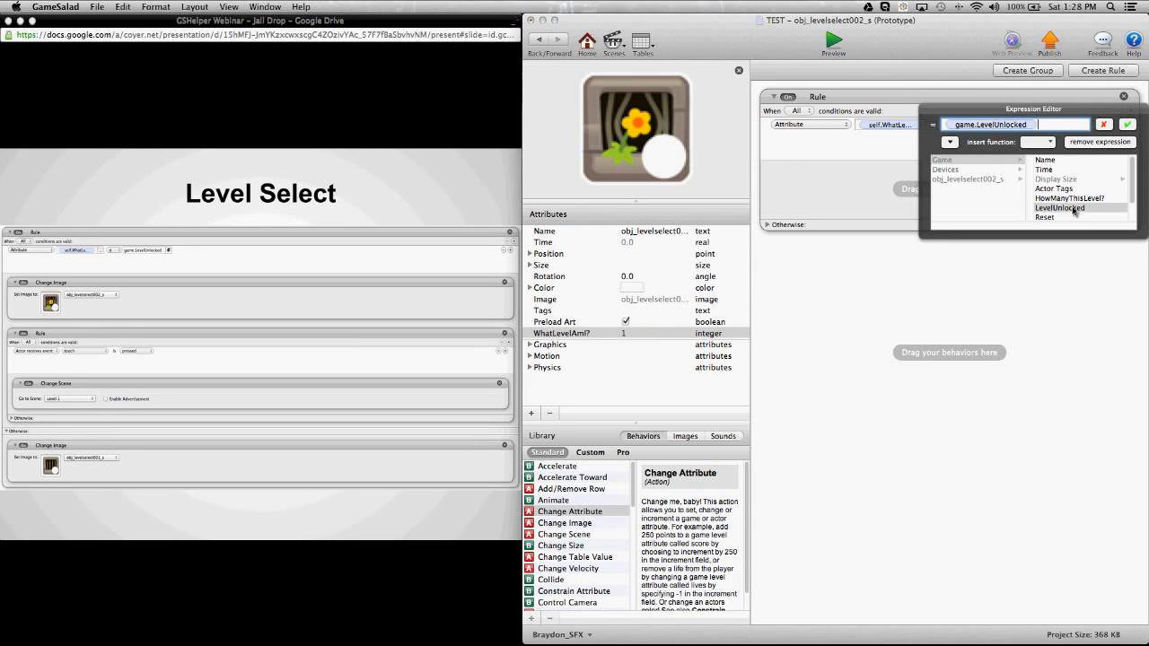
left_click(1127, 124)
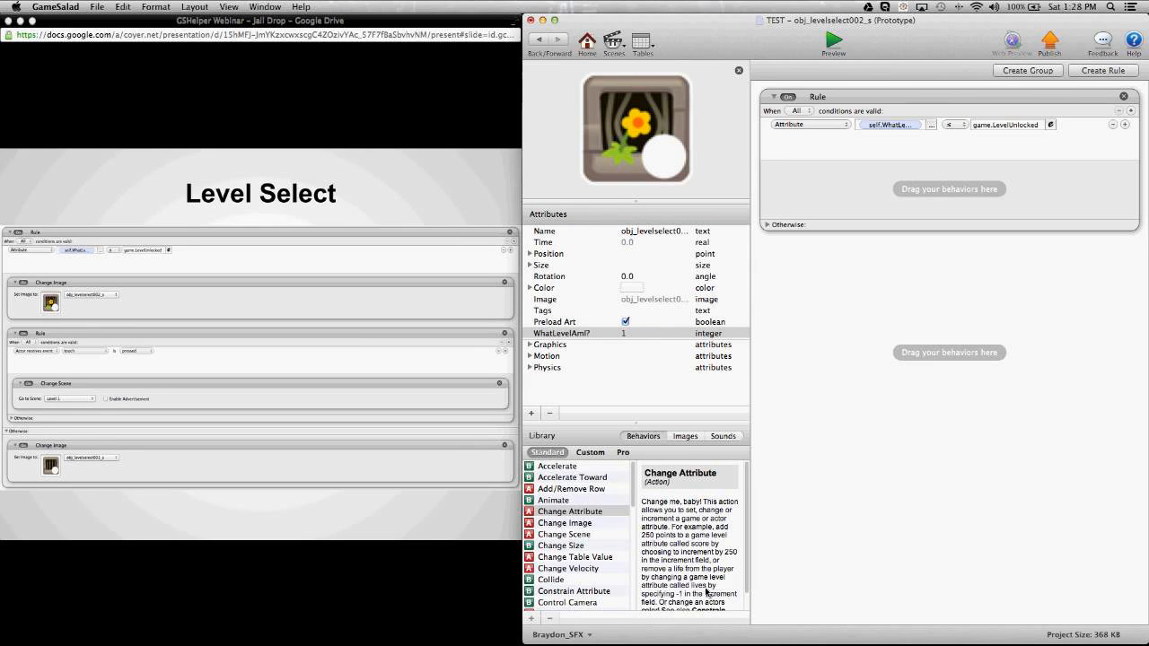
Add a Change Image action using obj_levelselect002_s inside the rule and return to the behavior library
left_click(686, 436)
left_click(610, 487)
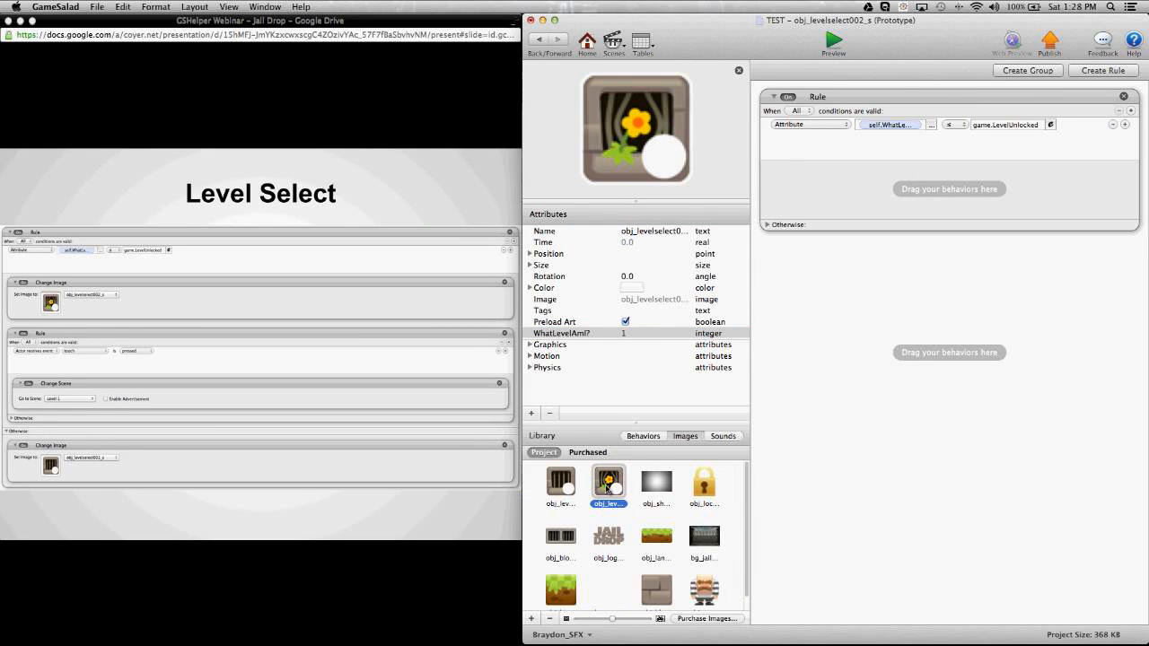
left_click_drag(607, 486, 819, 200)
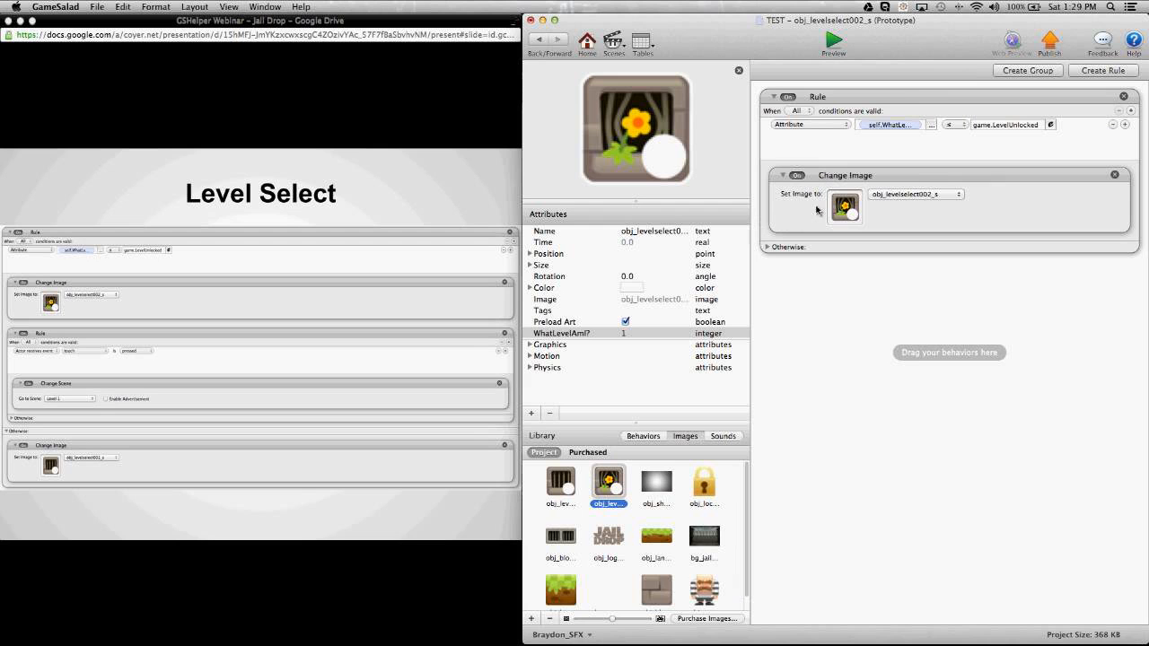
left_click(643, 440)
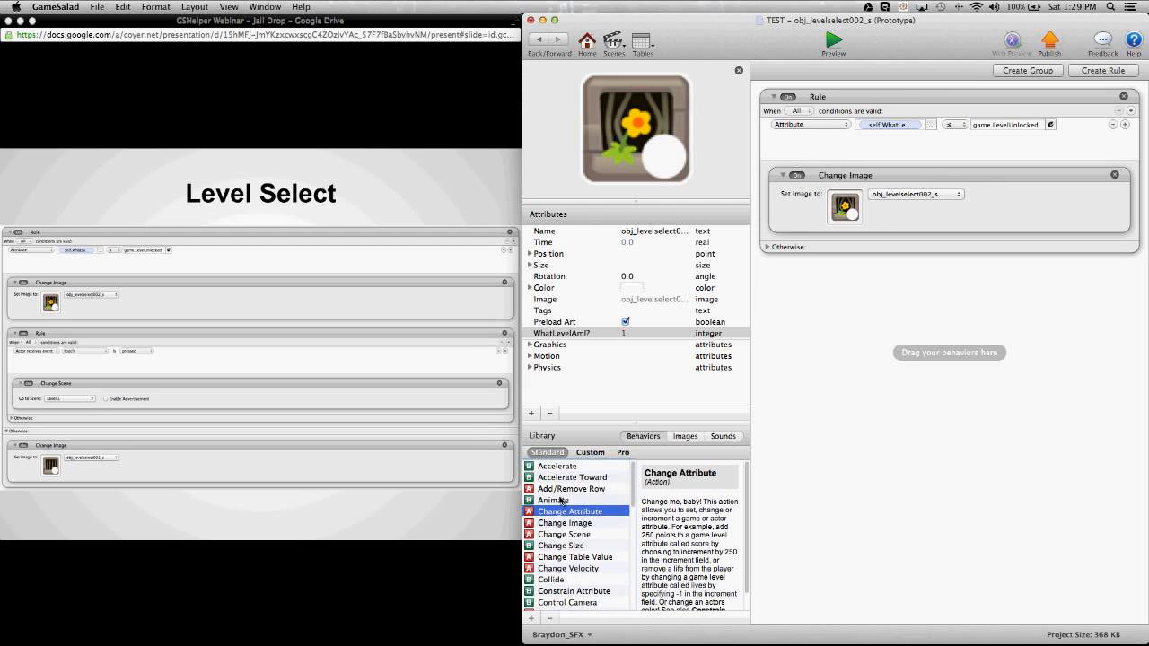
left_click(563, 535)
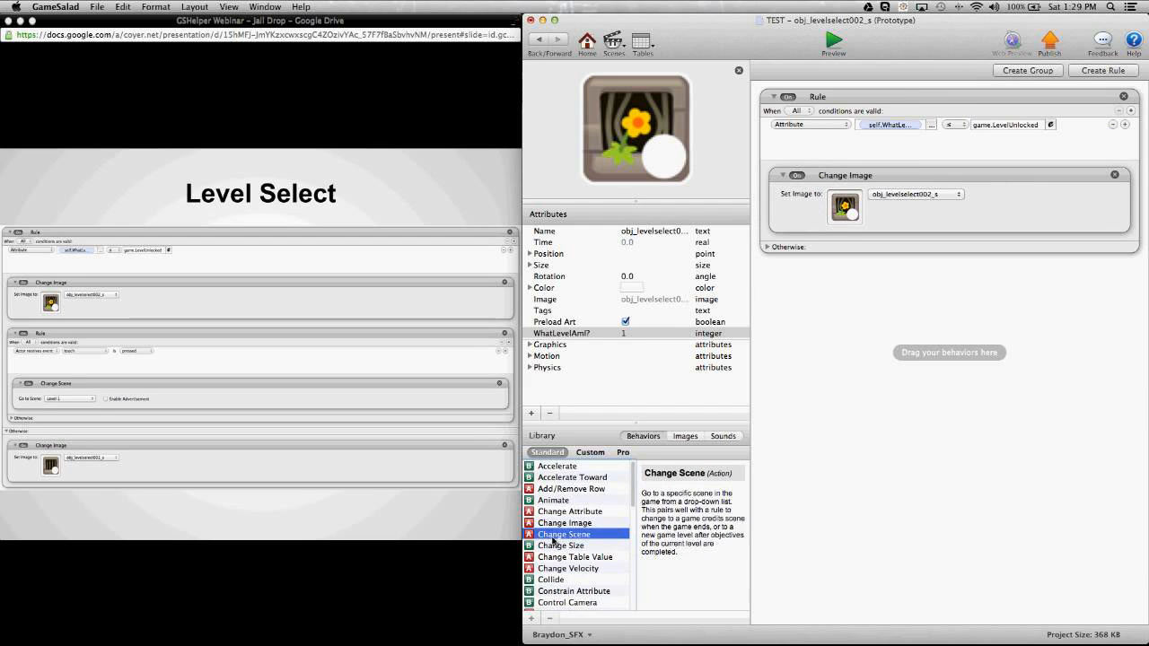
left_click(557, 524)
left_click_drag(556, 524, 888, 281)
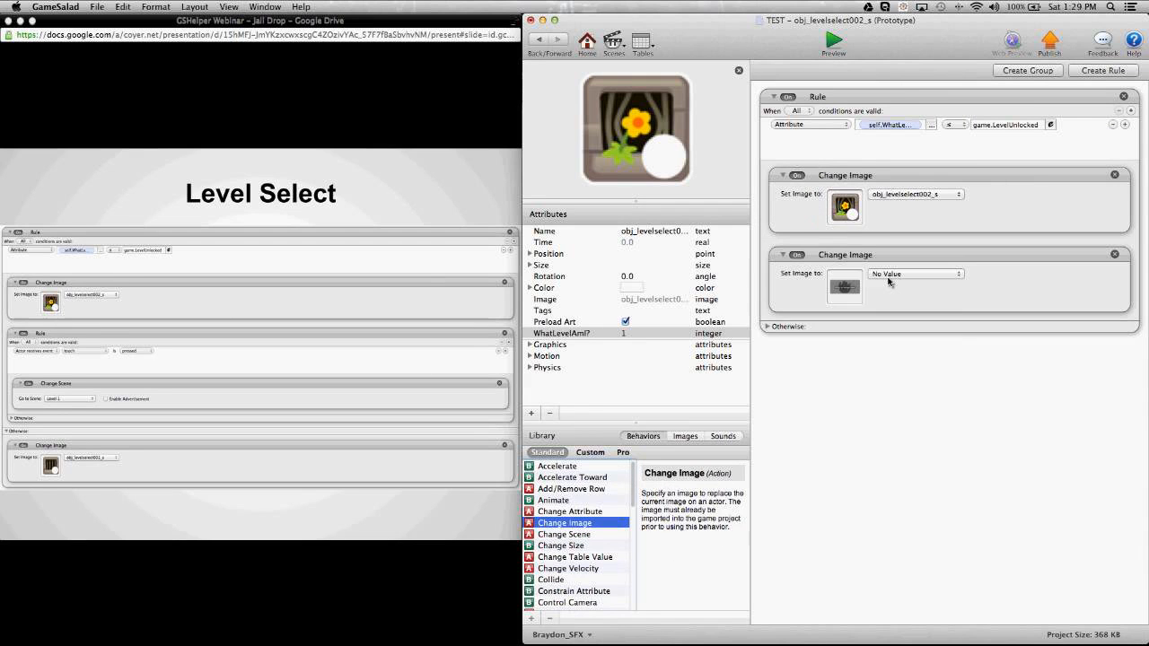
left_click(888, 281)
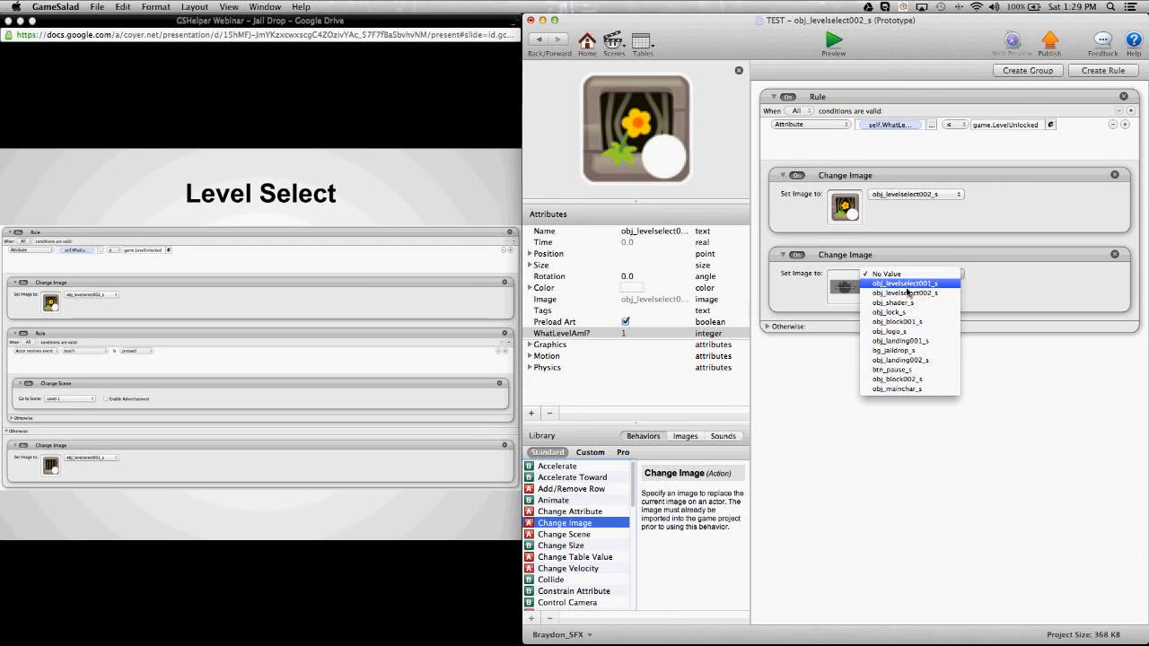
left_click(843, 382)
left_click(1115, 254)
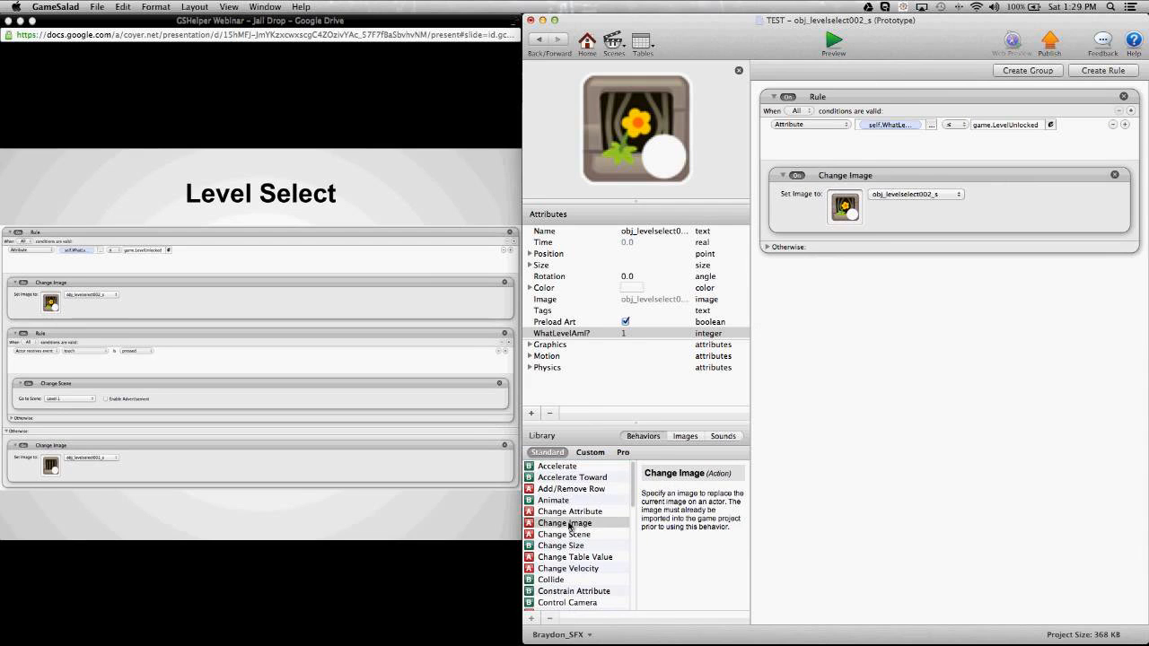
Nest a new Rule below the Change Image action inside the WhatLevelAmI? rule
scroll(569, 525, "down", 3)
scroll(569, 527, "down", 7)
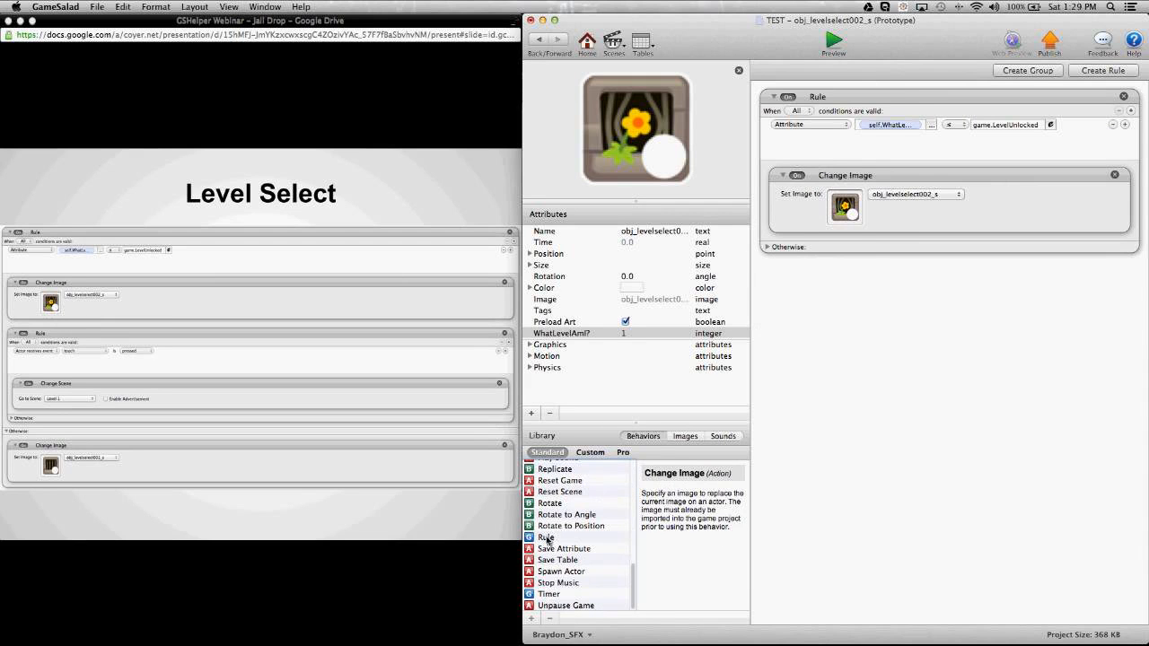
left_click_drag(547, 537, 860, 247)
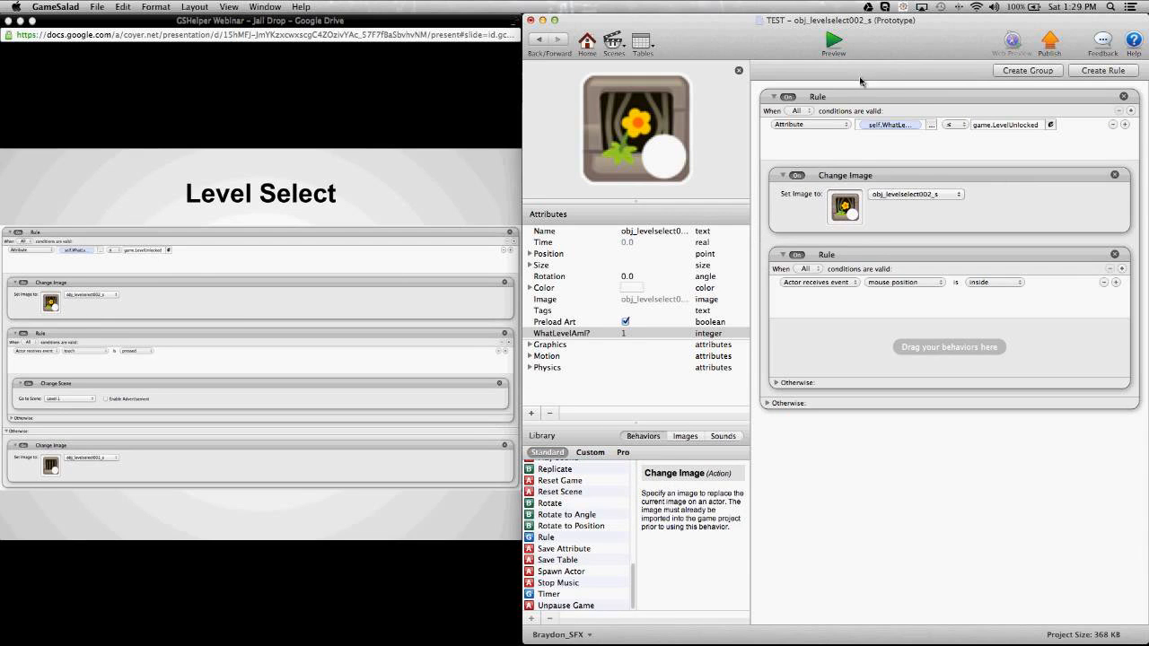
Set the nested rule's condition to touch is pressed and add a Change Scene action going to Level1 inside it
left_click(902, 282)
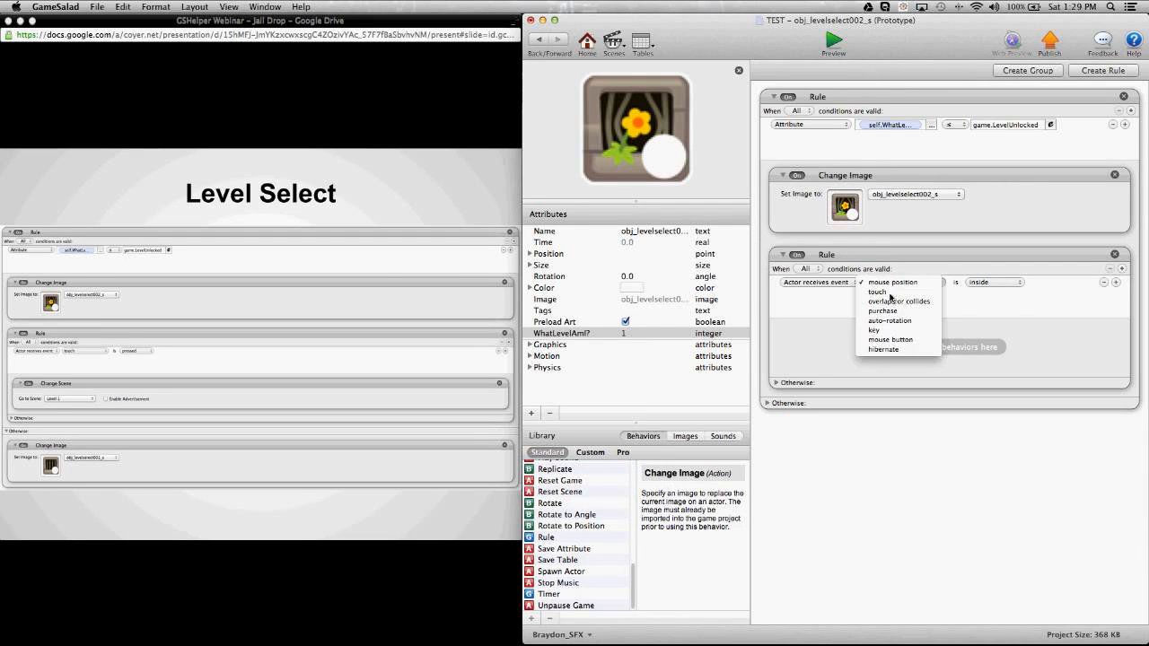
left_click(889, 296)
scroll(549, 546, "up", 7)
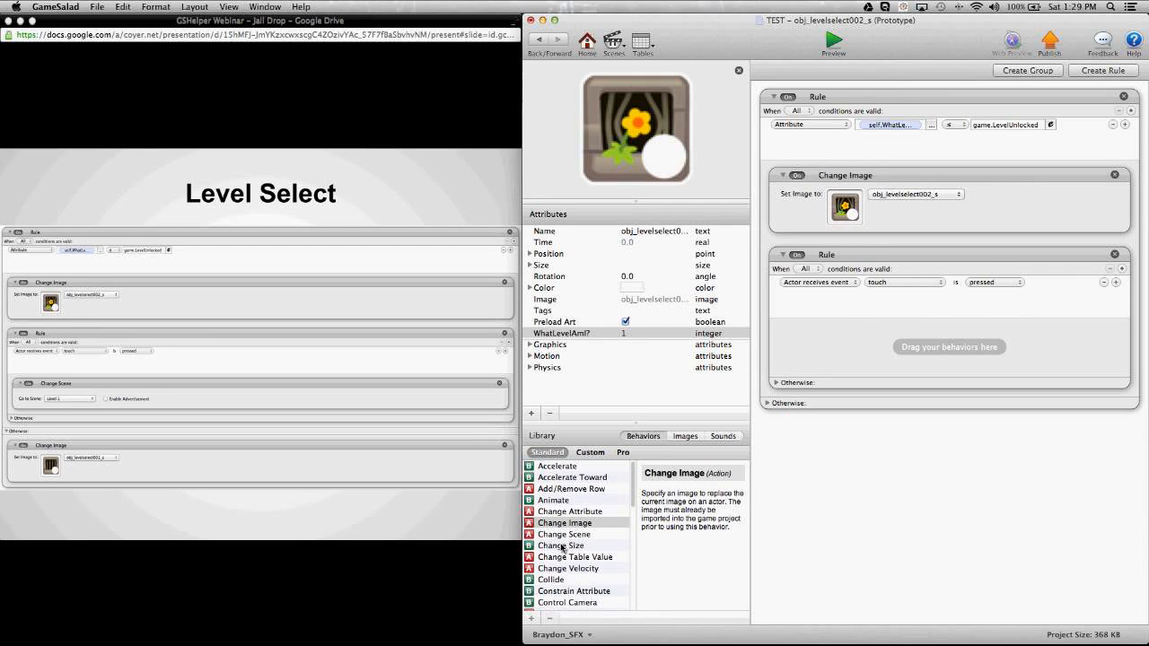
left_click_drag(575, 533, 848, 400)
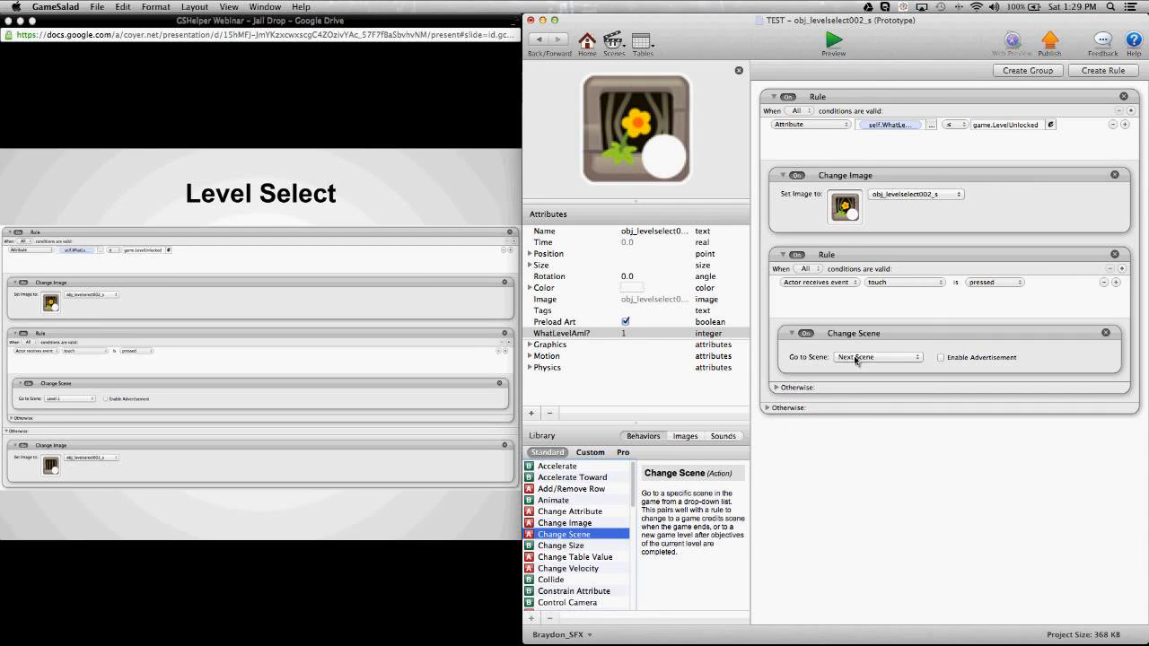
left_click(880, 360)
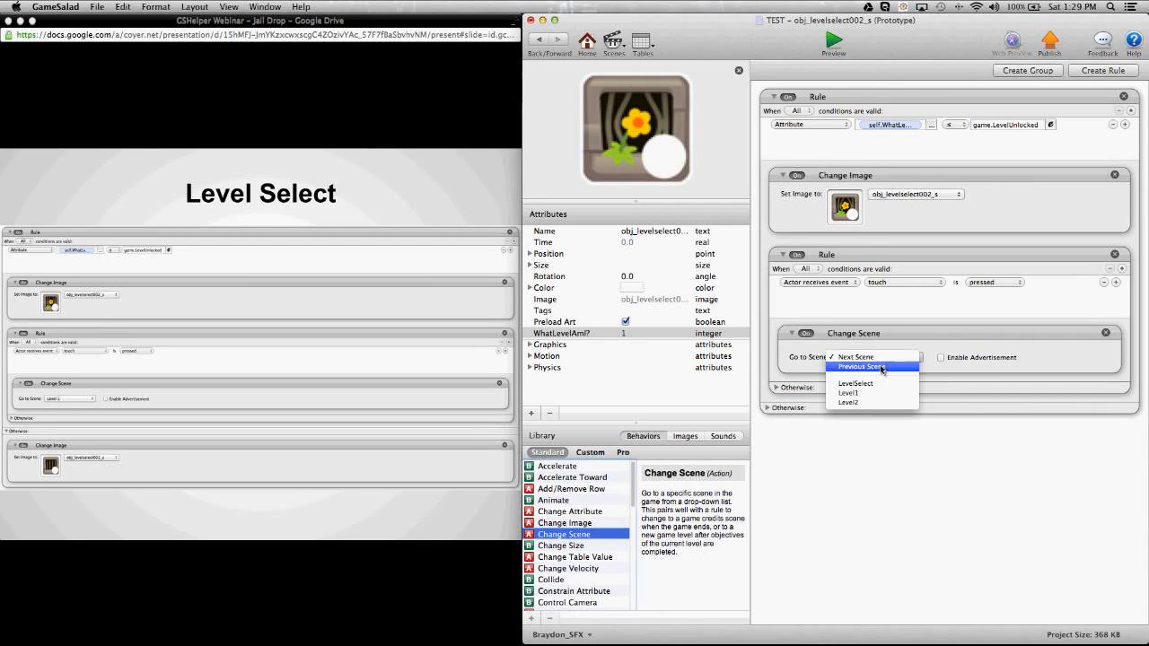
left_click(850, 392)
left_click(864, 460)
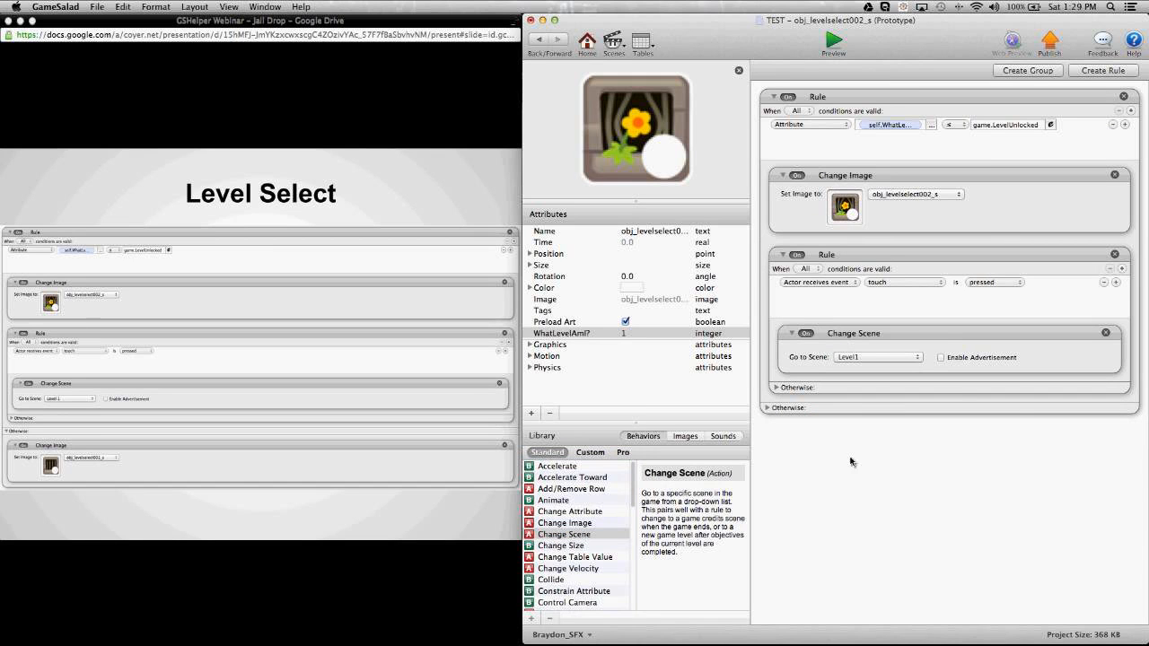
Add a Change Image action using obj_levelselect001_s to the outer rule's Otherwise section, then collapse the section
left_click(860, 102)
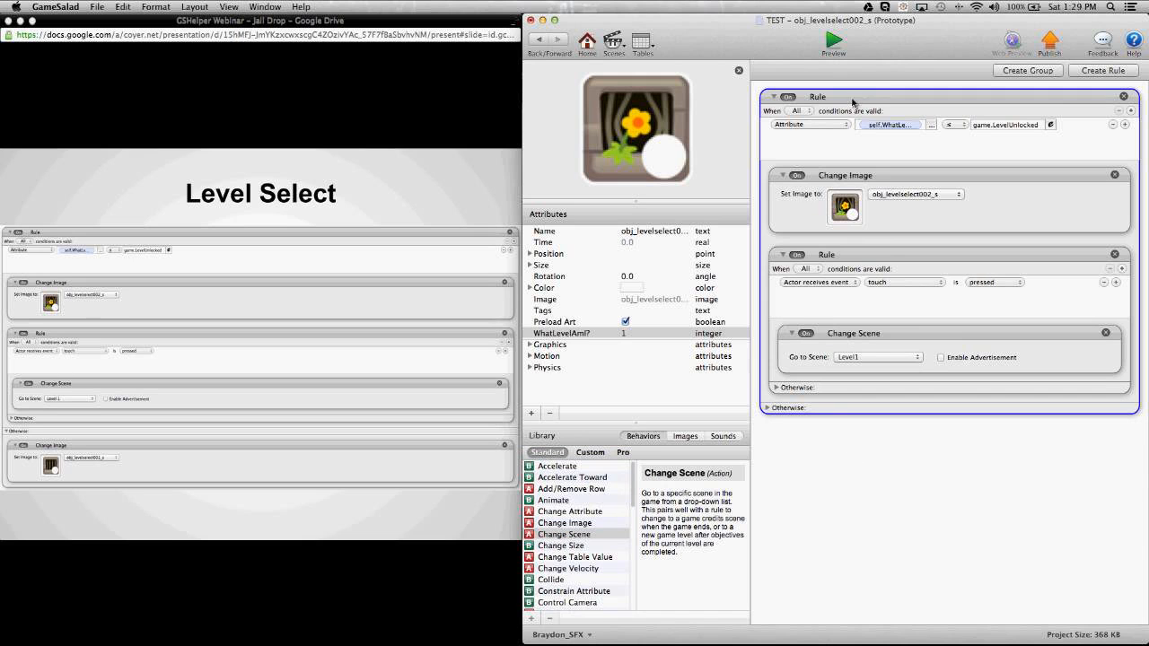
left_click(769, 408)
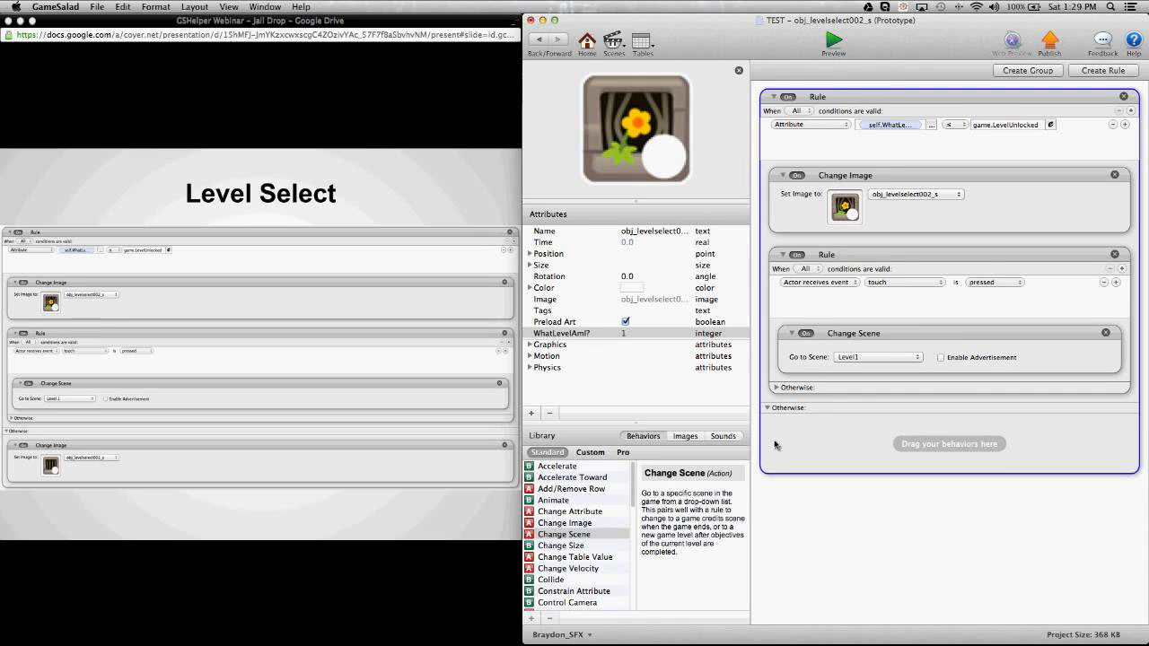
left_click(692, 440)
left_click(562, 485)
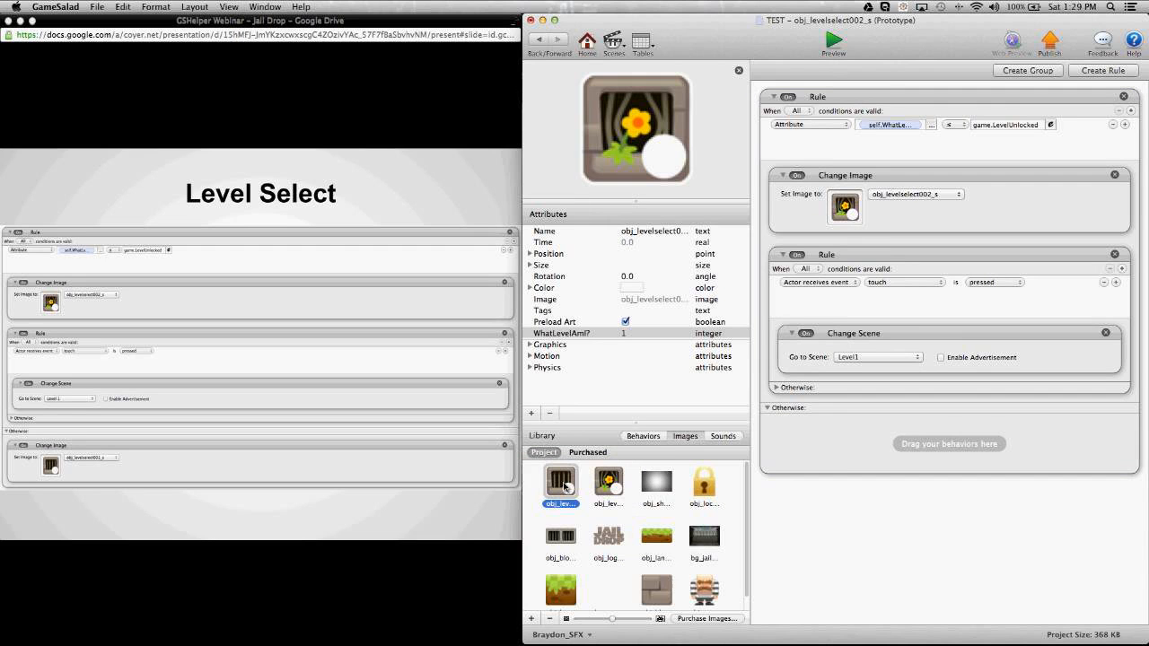
left_click_drag(562, 485, 803, 449)
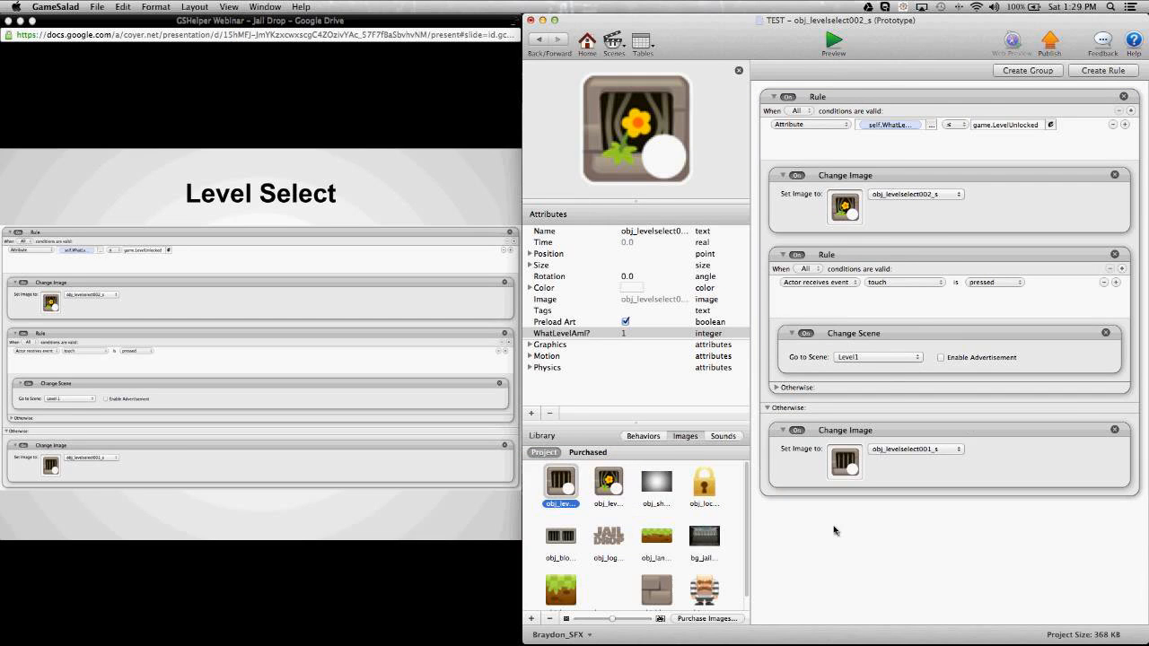
left_click(769, 408)
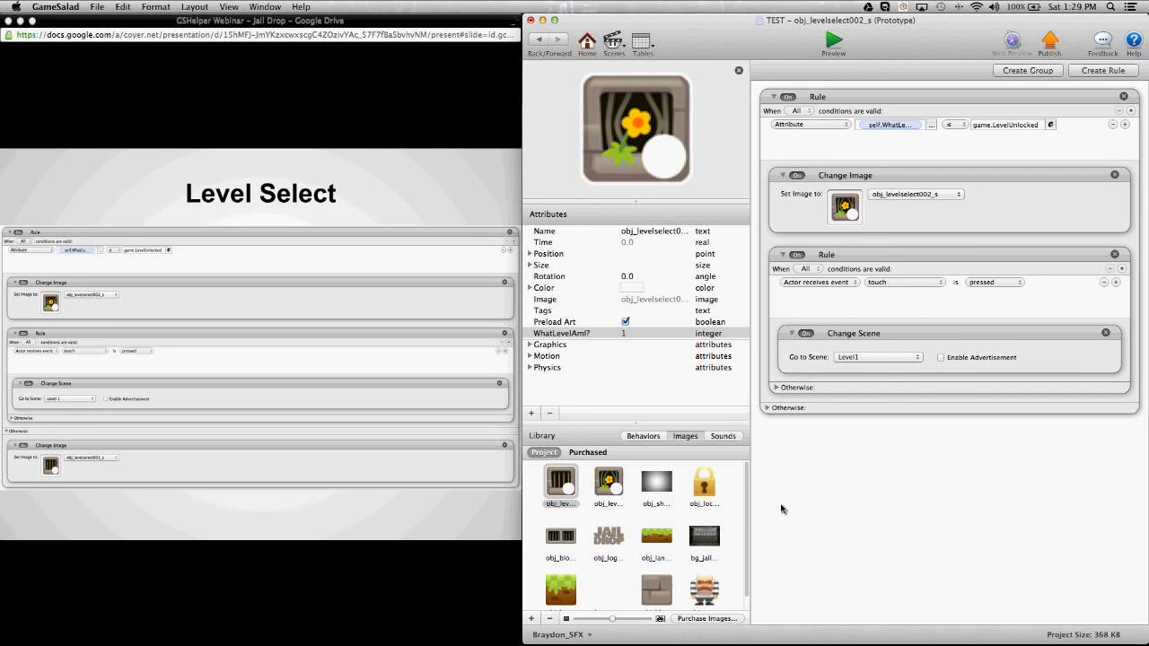
Advance the Chrome presentation to the Level Select Layout slide, return to GameSalad and review the outer rule's Otherwise section
left_click(1005, 217)
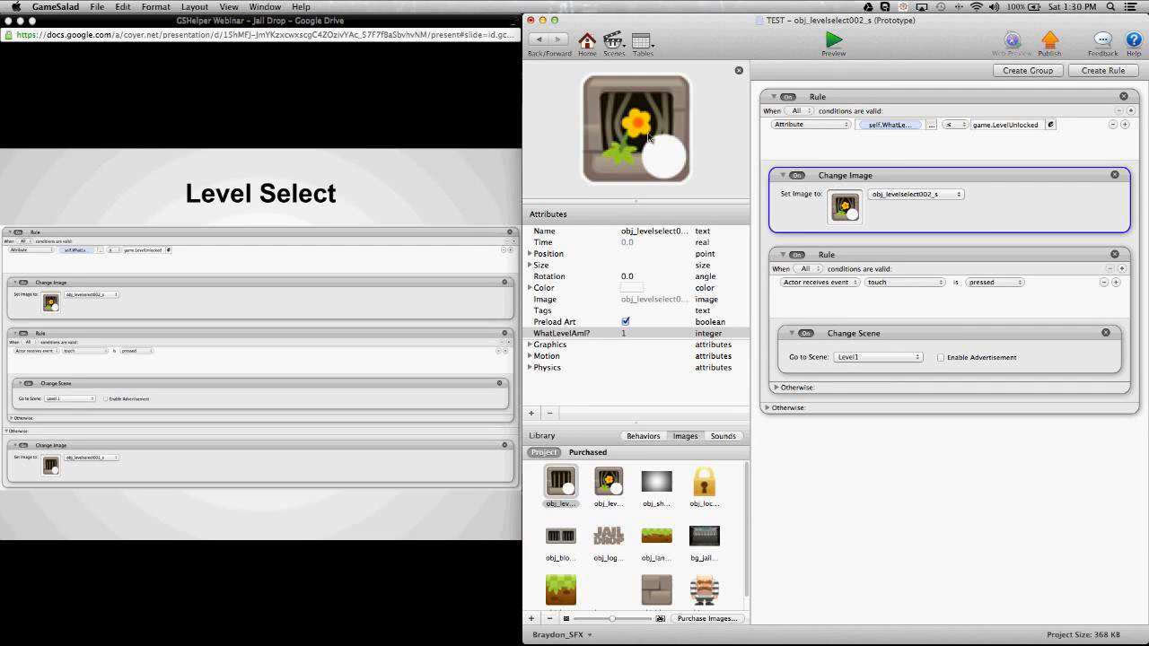
left_click(874, 266)
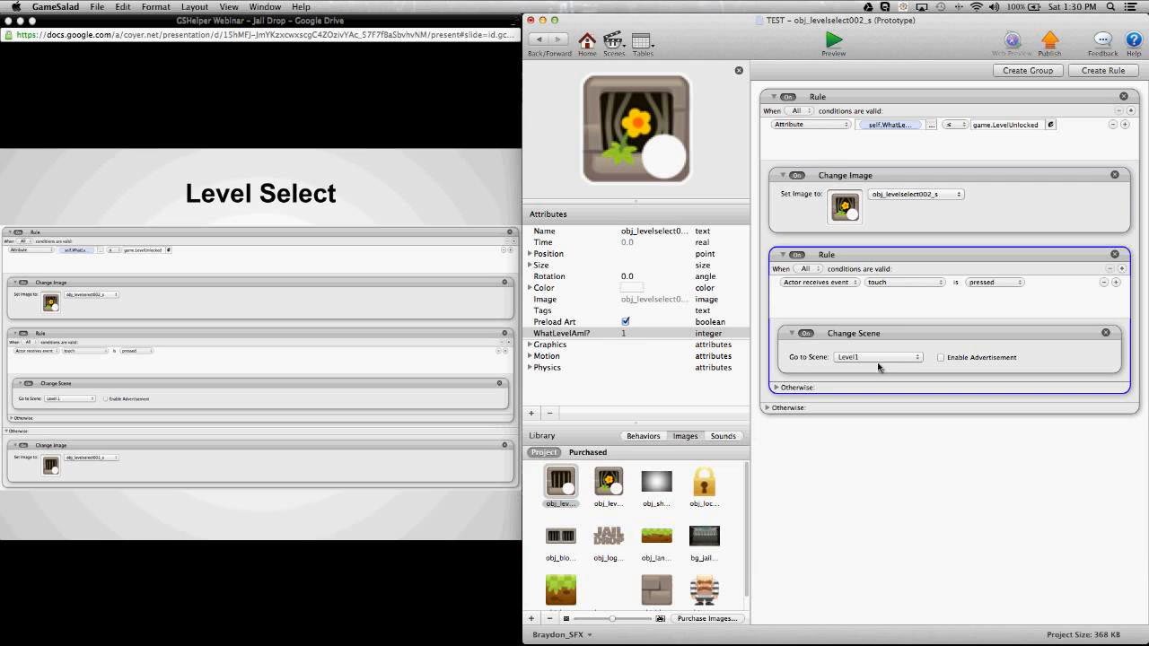
left_click(408, 164)
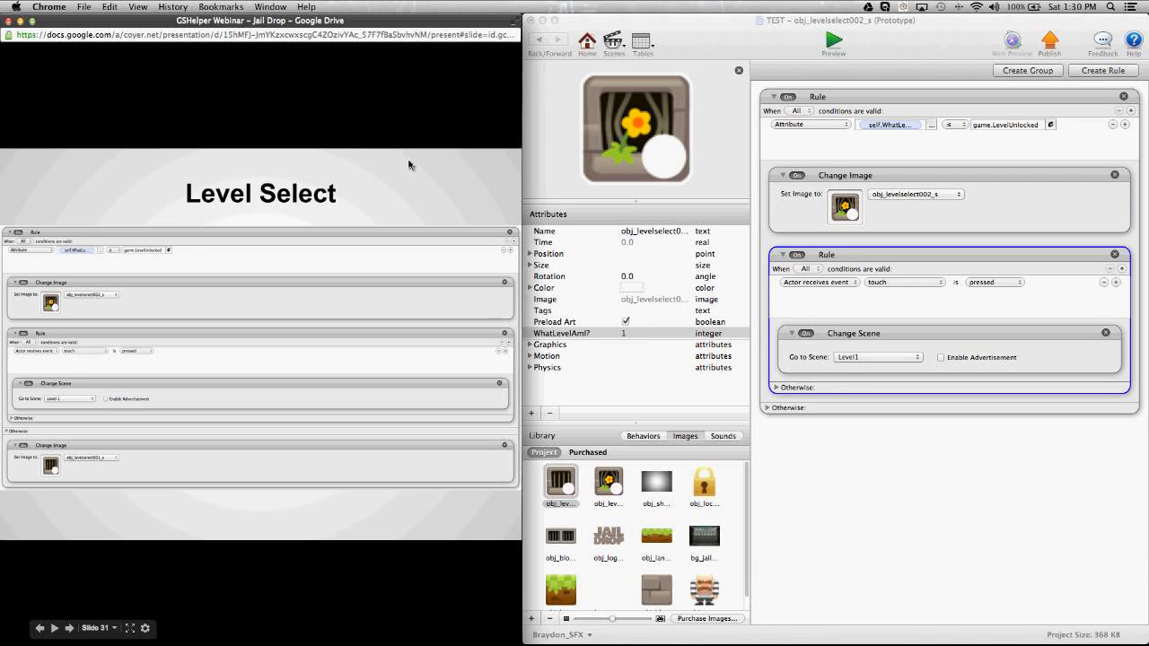
left_click(411, 164)
left_click(769, 409)
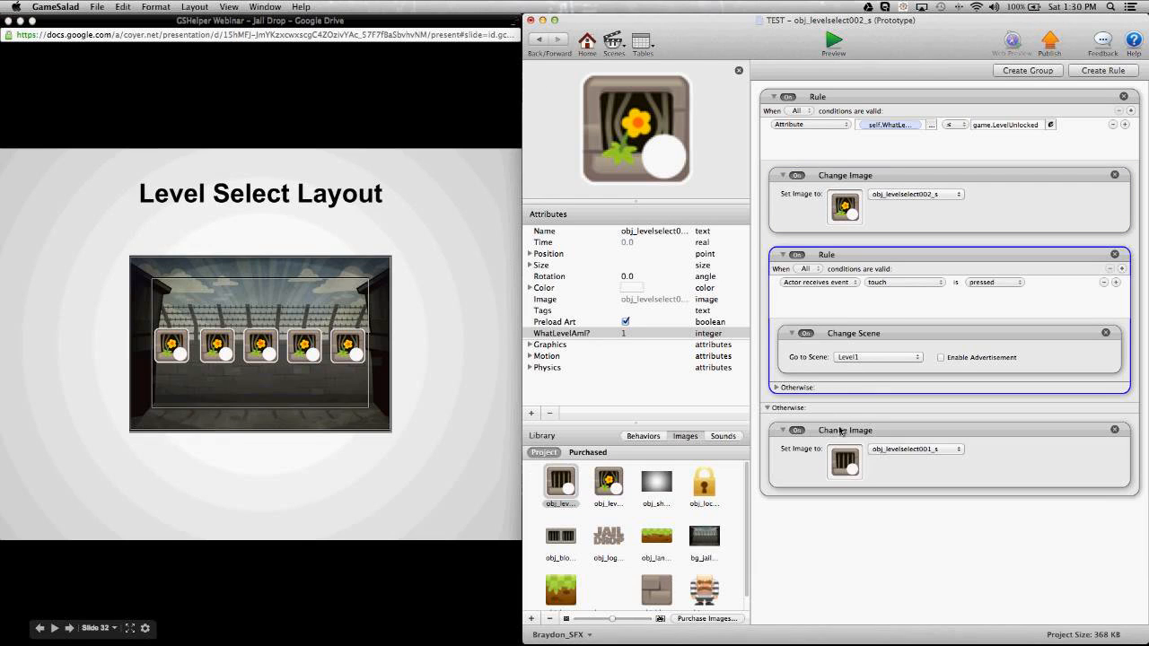
left_click(768, 408)
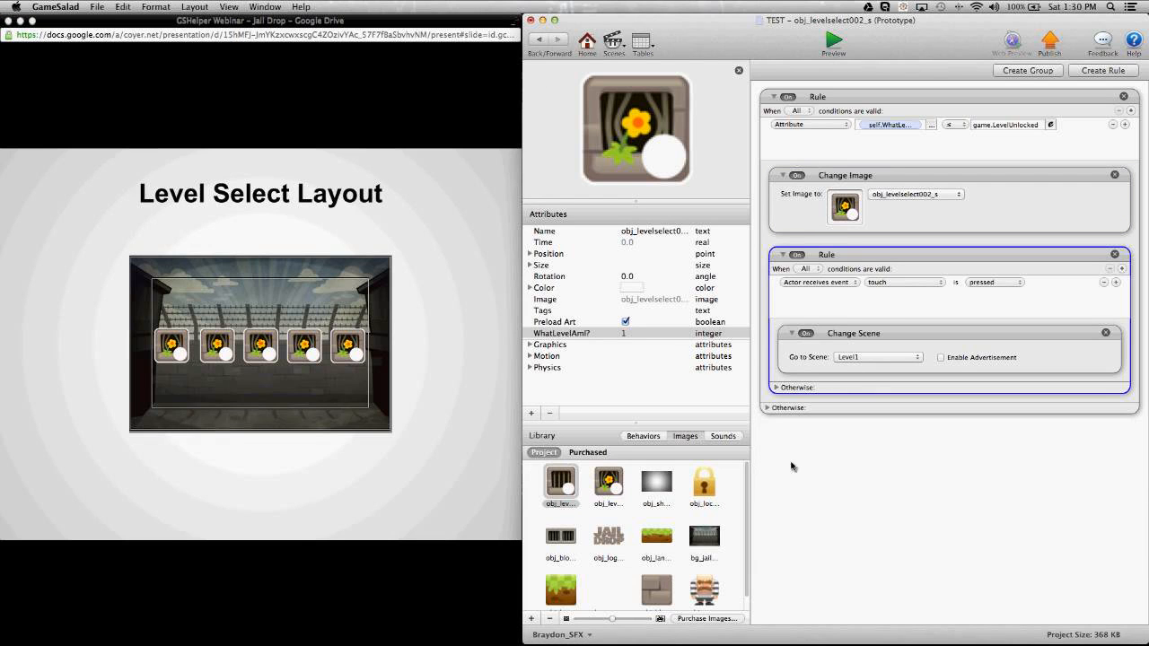
left_click(799, 467)
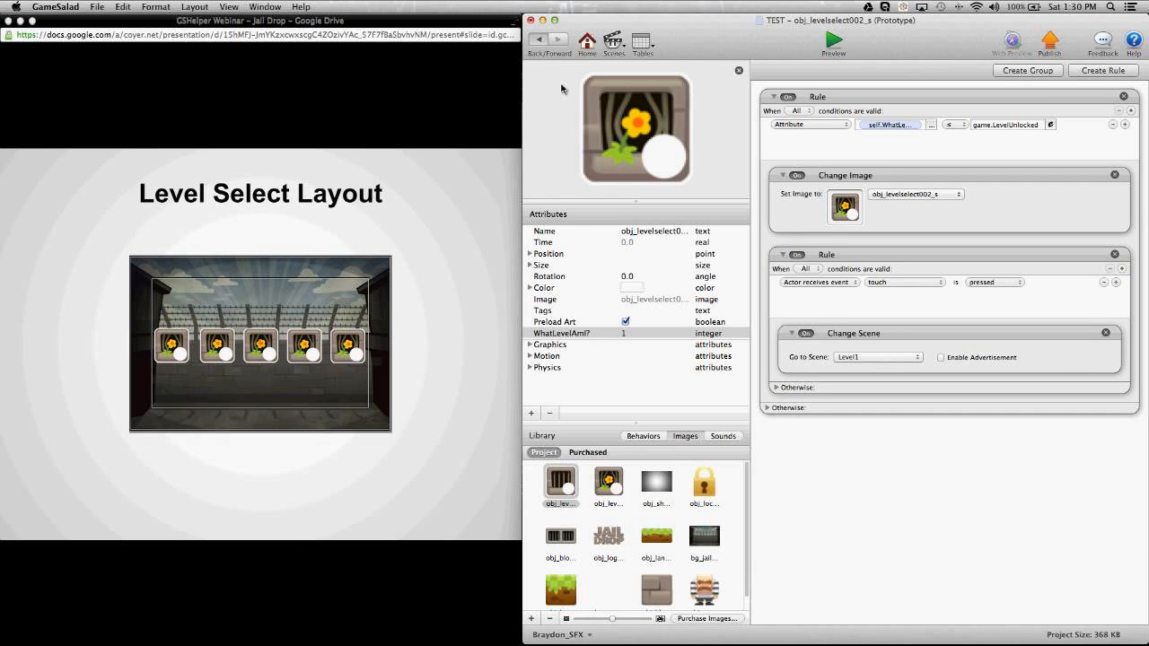
Return to the LevelSelect scene and place five obj_levelselect002_s actors in an evenly spaced horizontal row over the background
left_click(539, 39)
scroll(590, 146, "down", 5)
left_click_drag(574, 244, 852, 342)
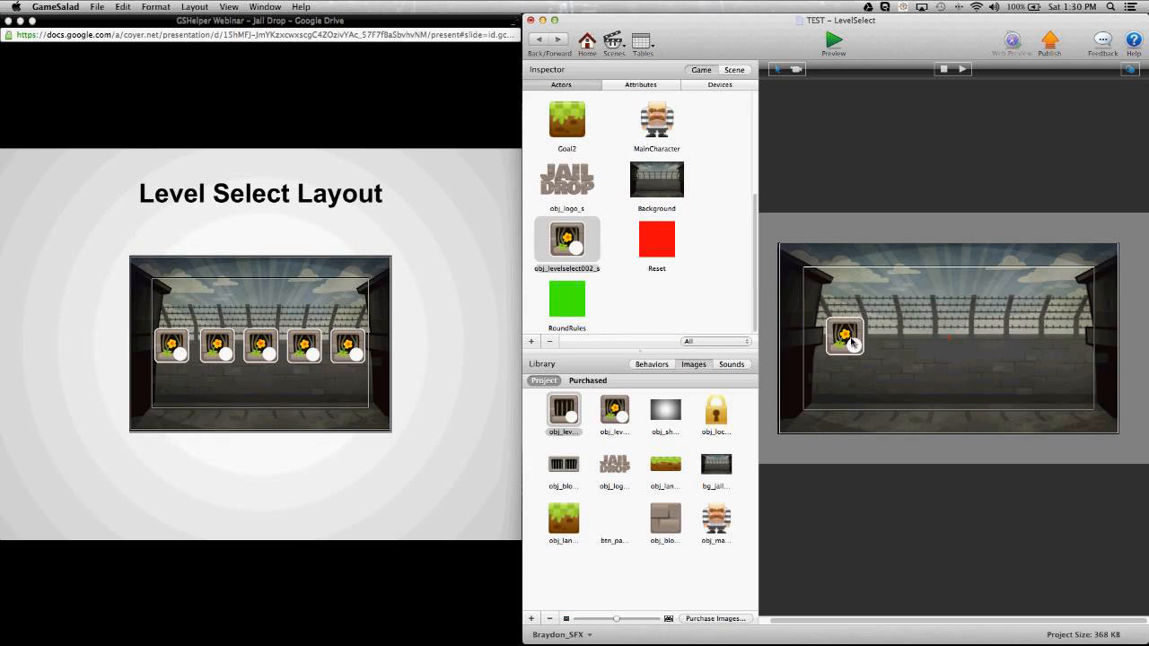
left_click_drag(592, 256, 896, 350)
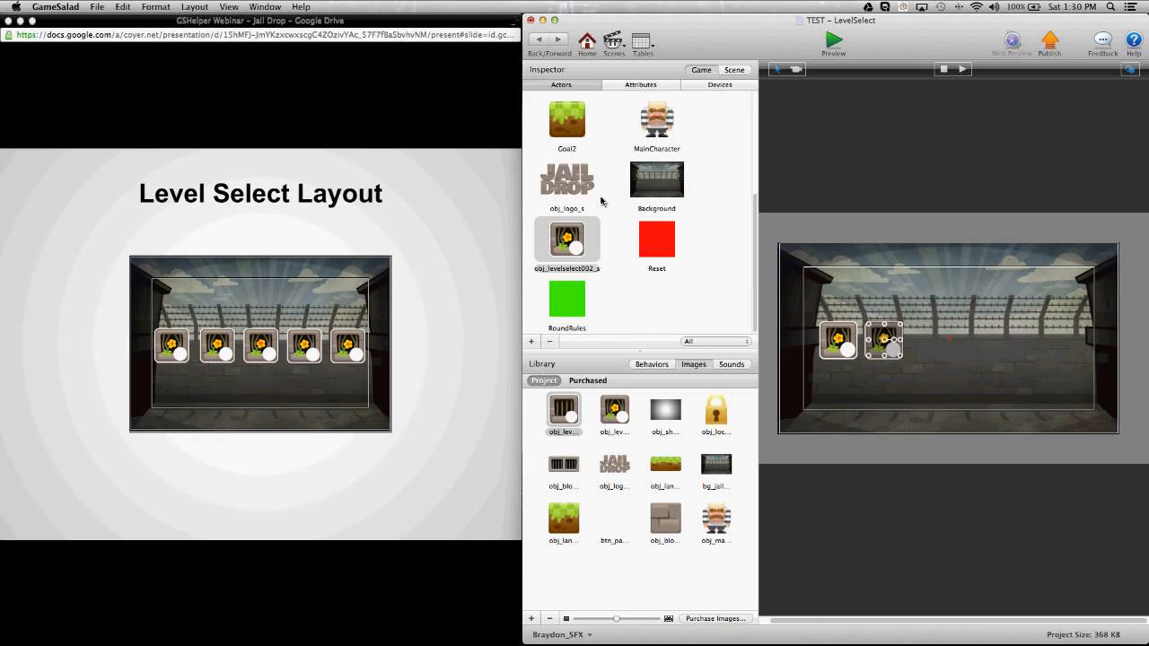
left_click_drag(584, 254, 948, 355)
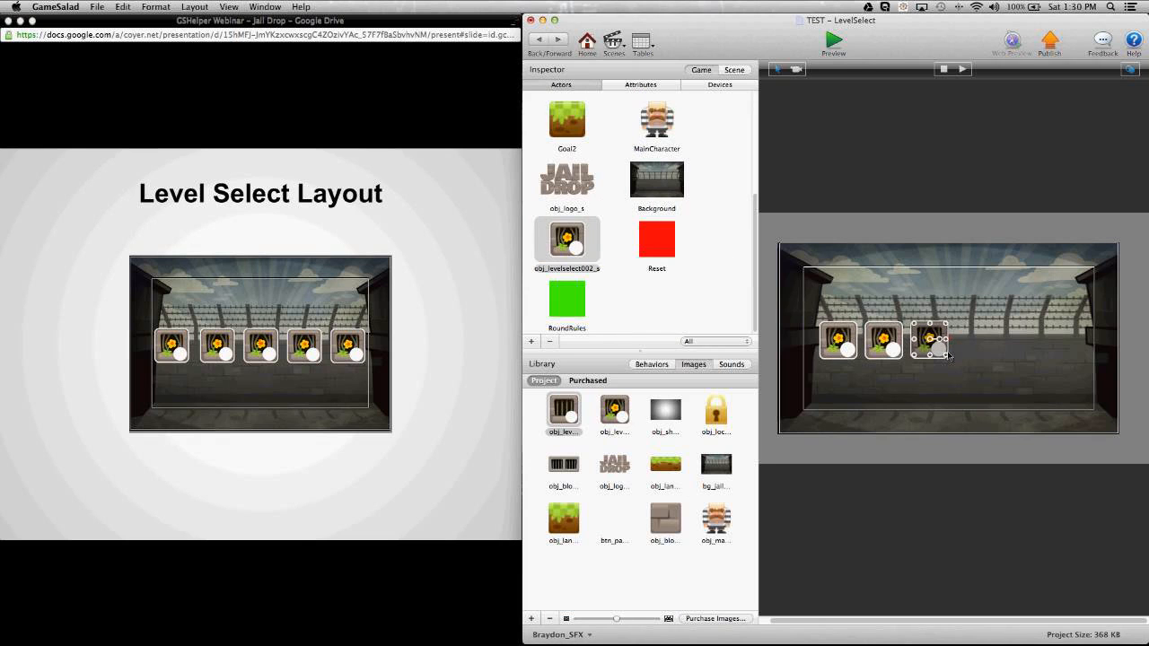
left_click_drag(574, 252, 986, 352)
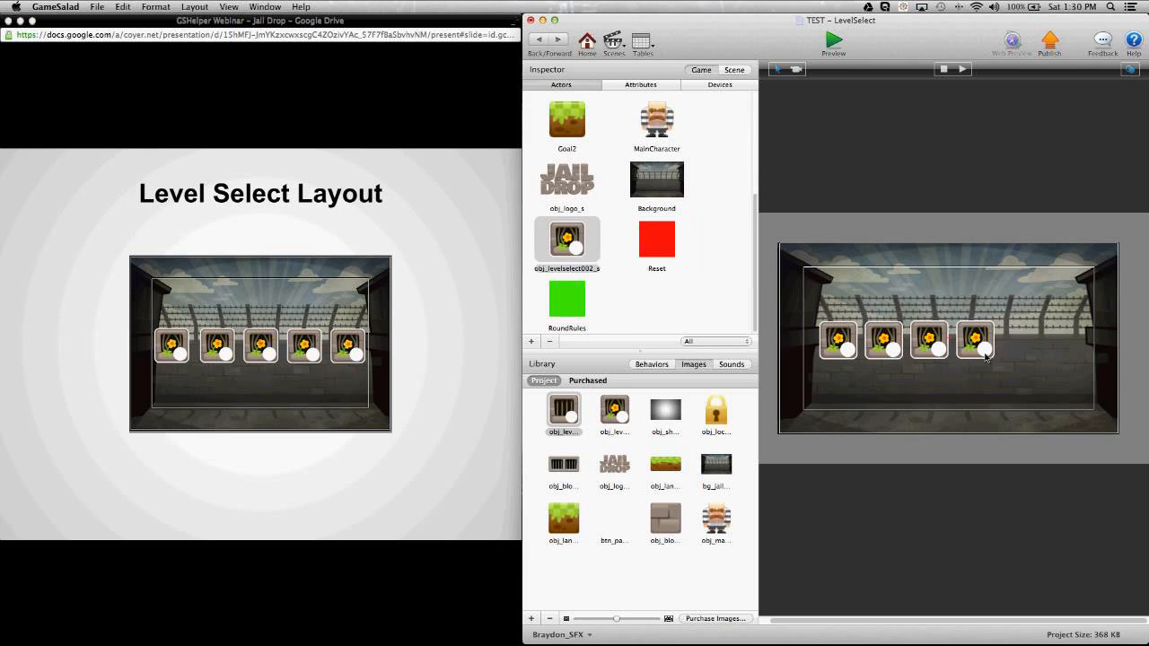
left_click_drag(566, 243, 1024, 341)
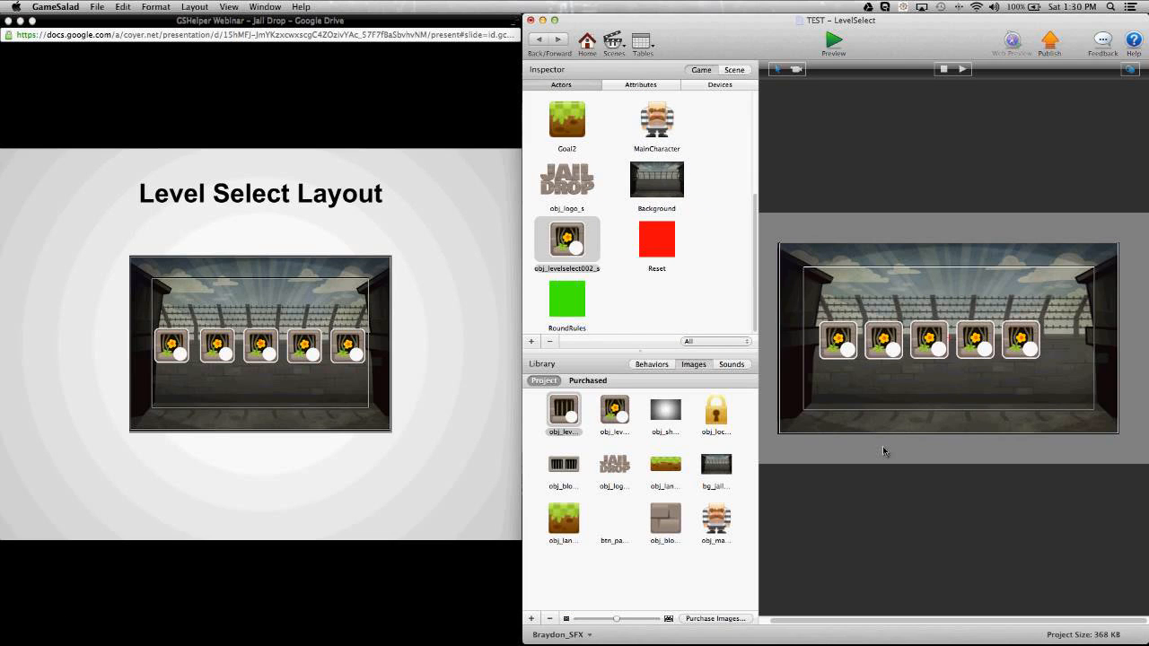
Open the second level button in the row and set its WhatLevelAmI? attribute to 2
left_click(836, 341)
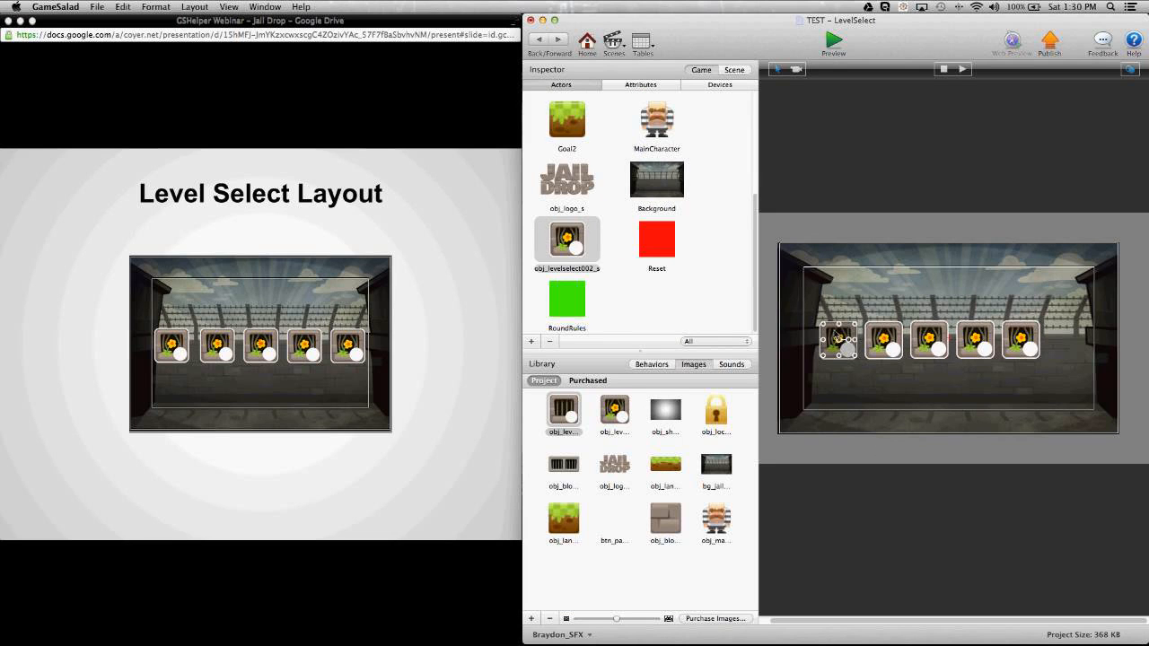
left_click(901, 337)
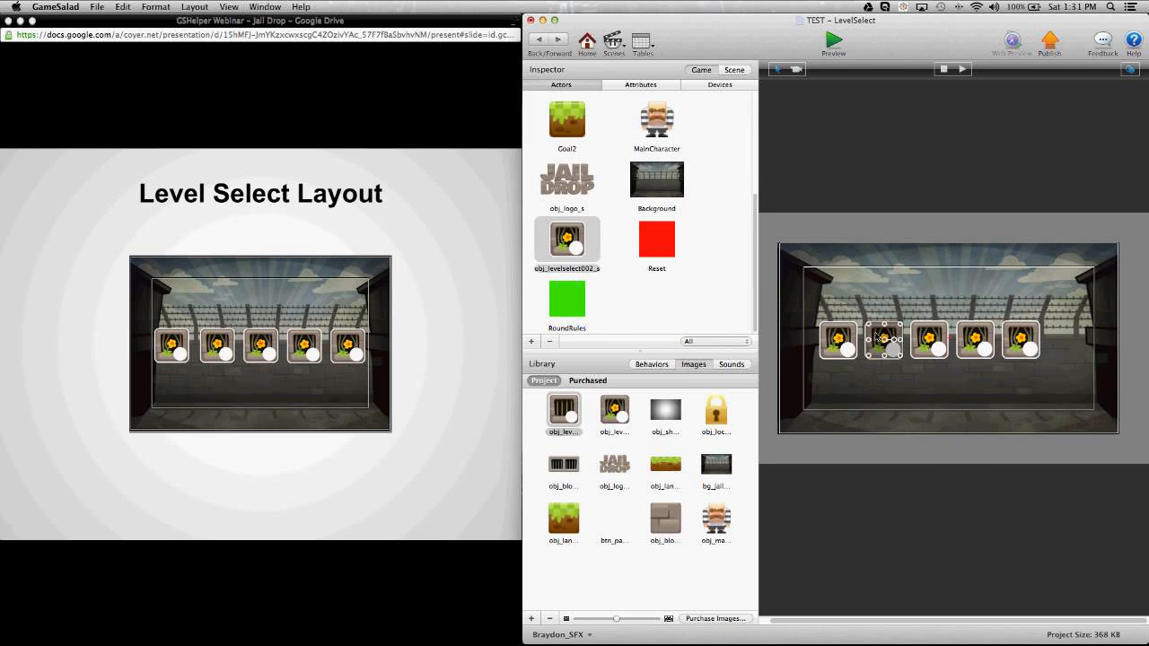
double_click(878, 337)
left_click(664, 334)
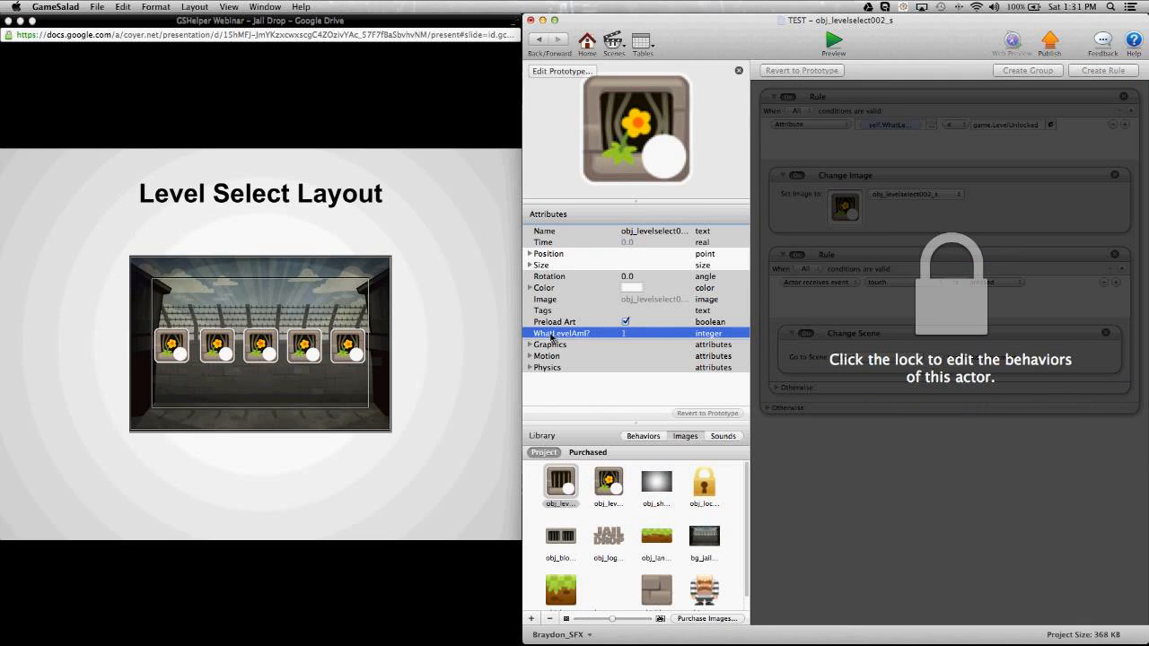
left_click(623, 338)
type("2")
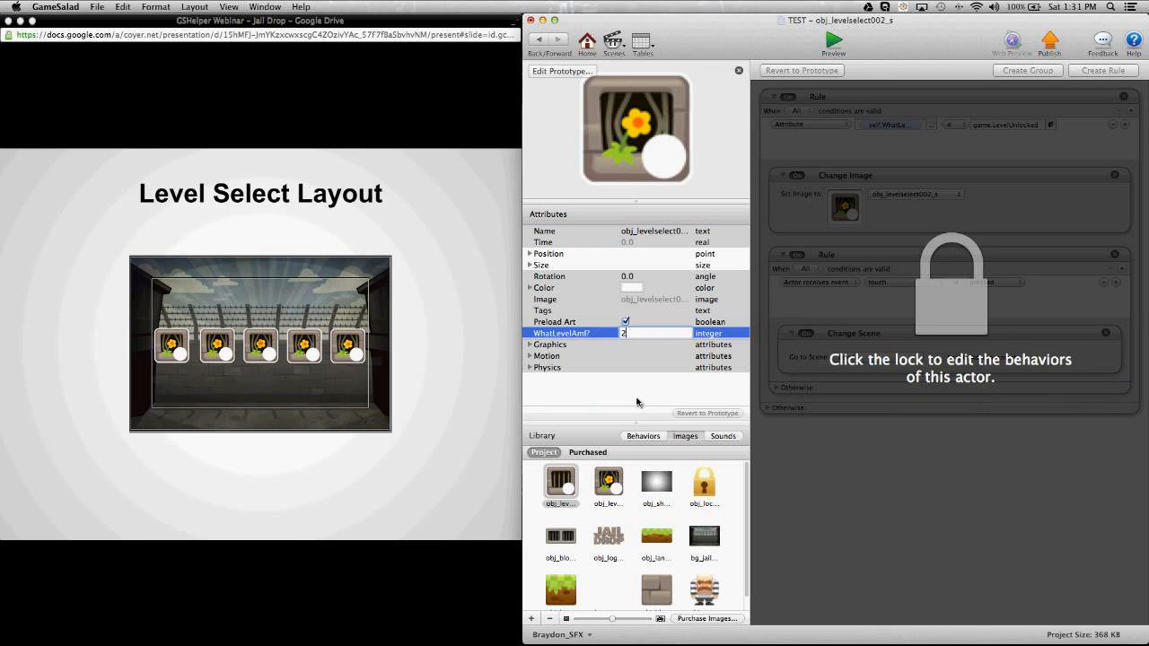
left_click(638, 401)
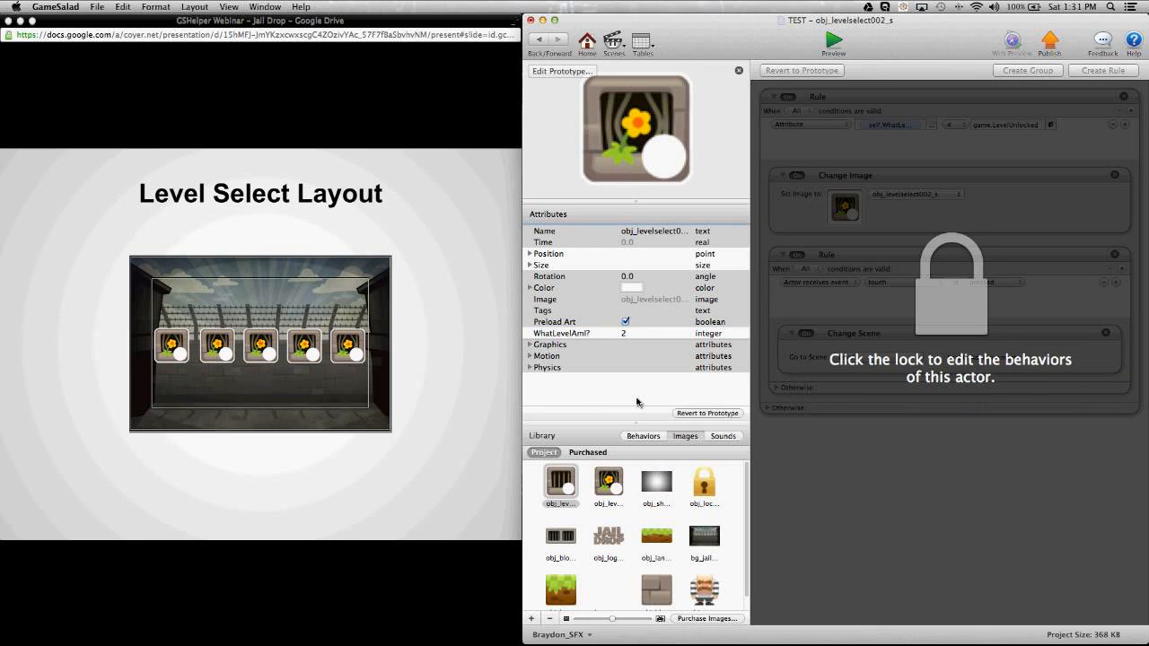
Unlock the second button's behaviors, set its Change Scene action to Level2 and return to the LevelSelect scene
left_click(952, 296)
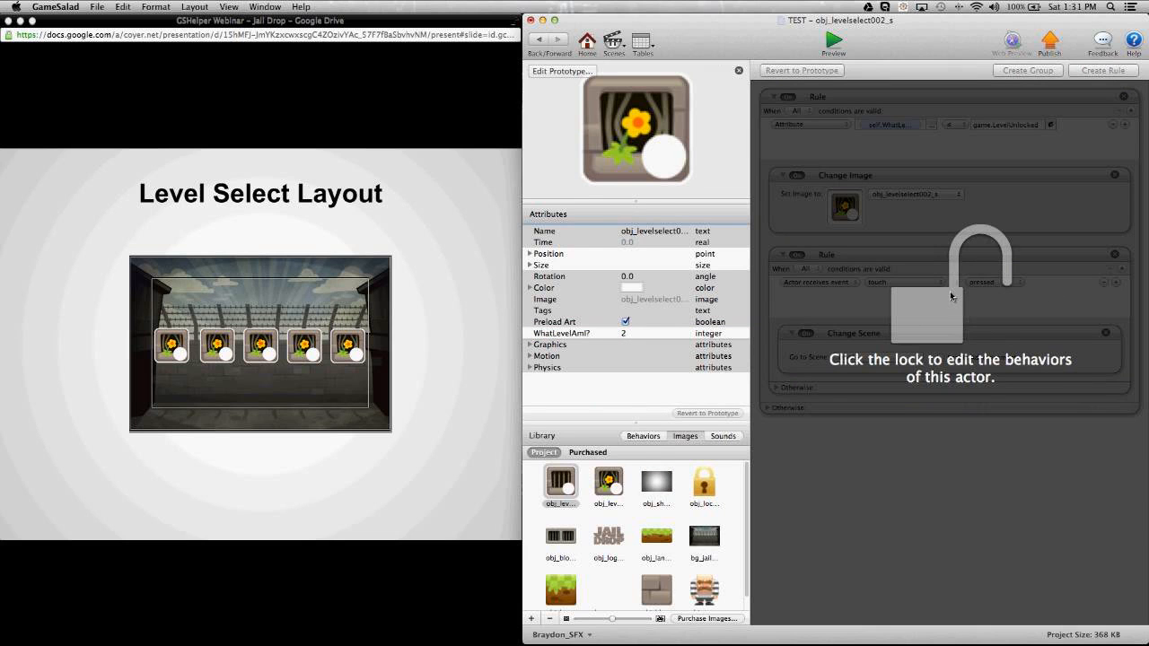
left_click(953, 275)
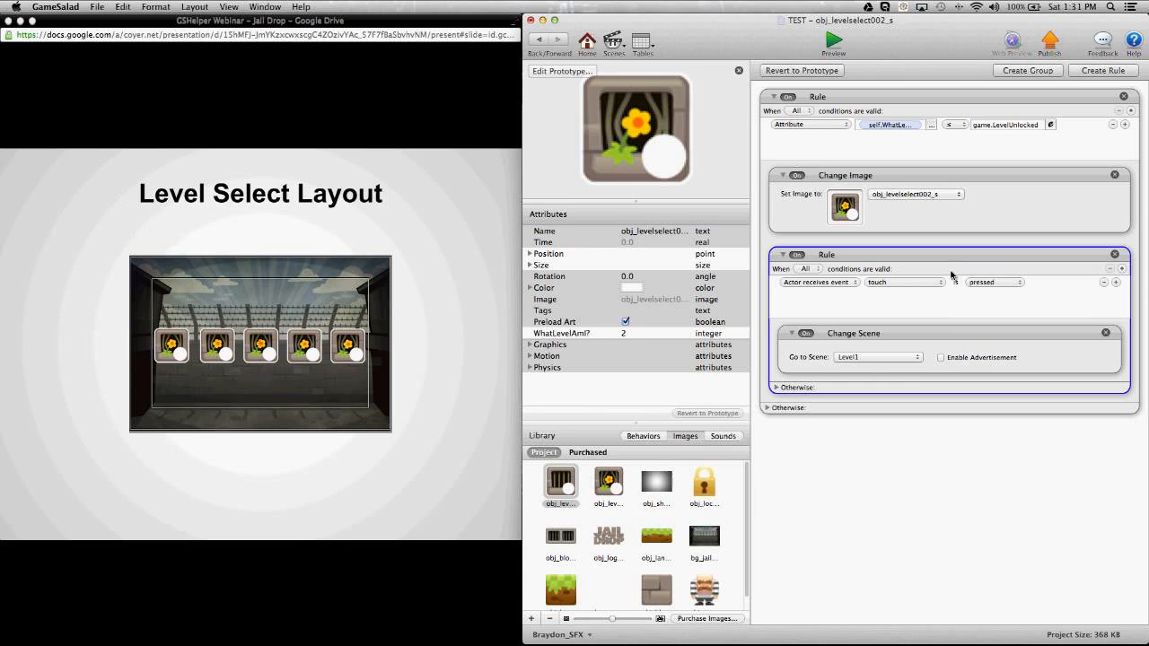
left_click(873, 357)
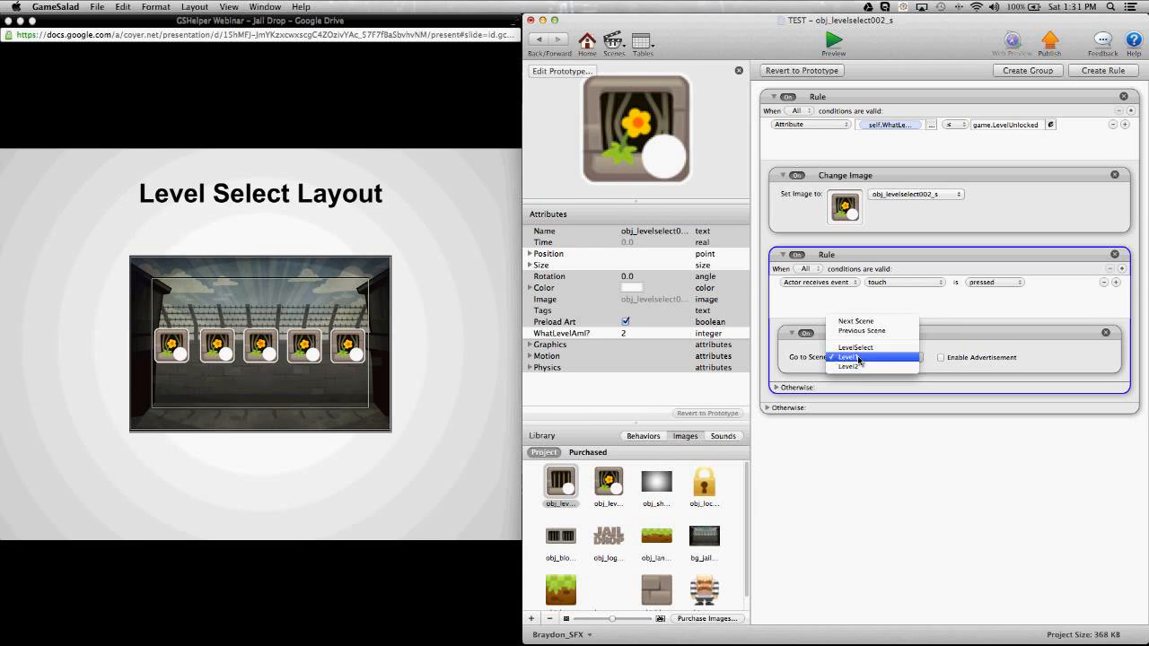
left_click(864, 372)
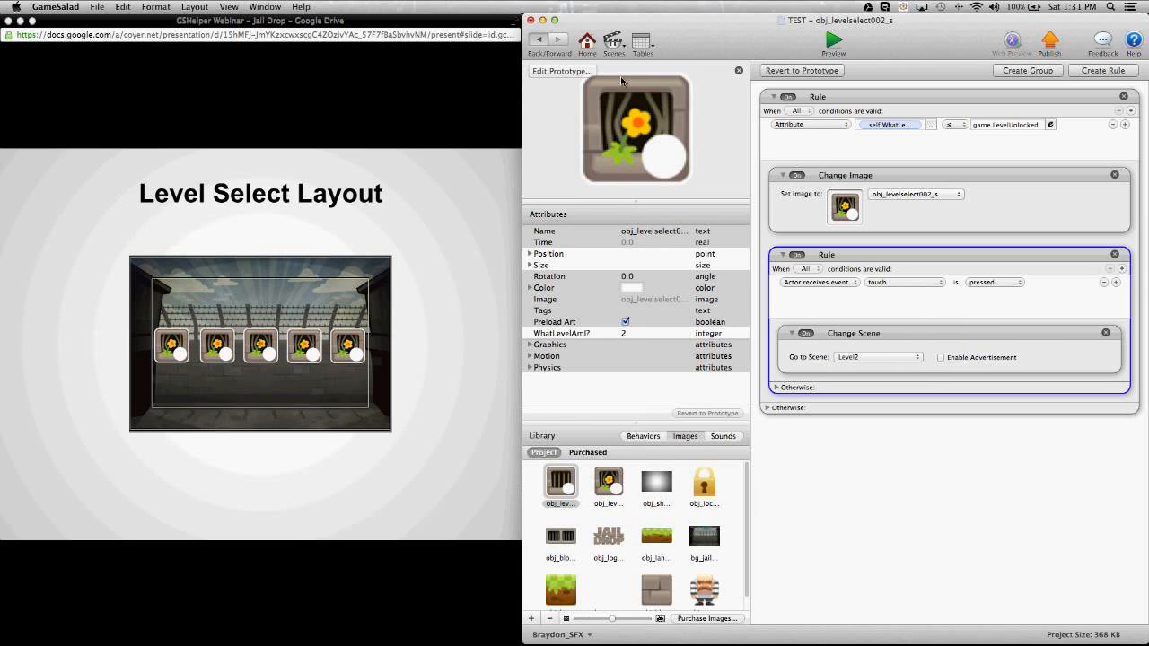
left_click(539, 39)
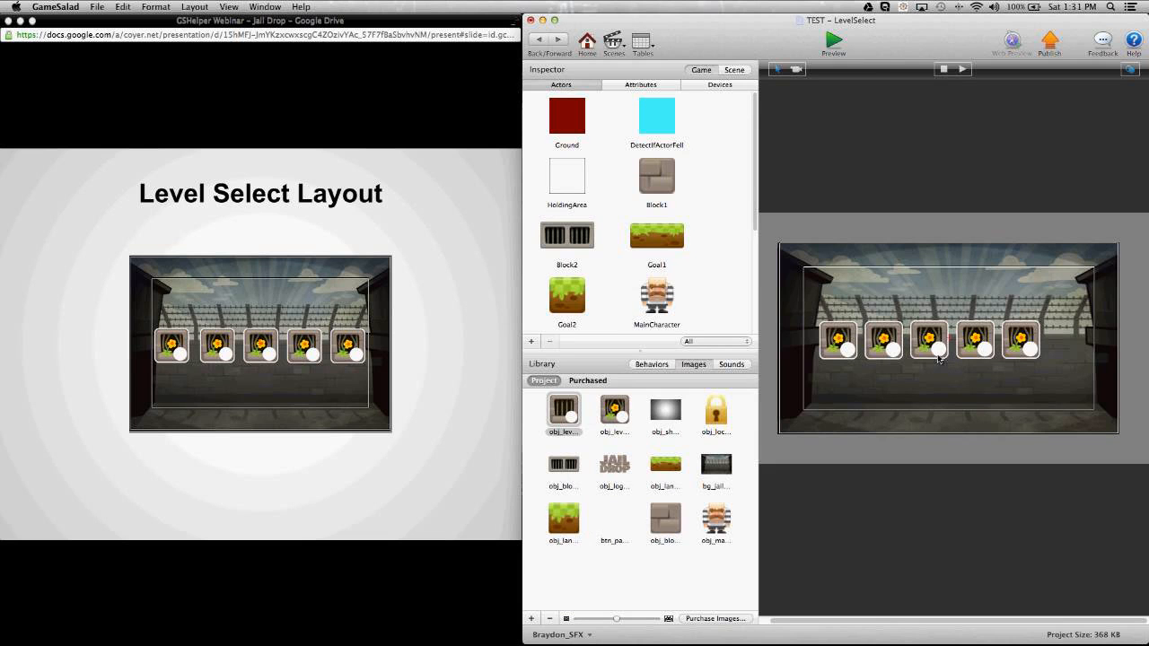
Set the WhatLevelAmI? attribute to 3 on the third level button and to 4 on the fourth
left_click(939, 359)
double_click(938, 358)
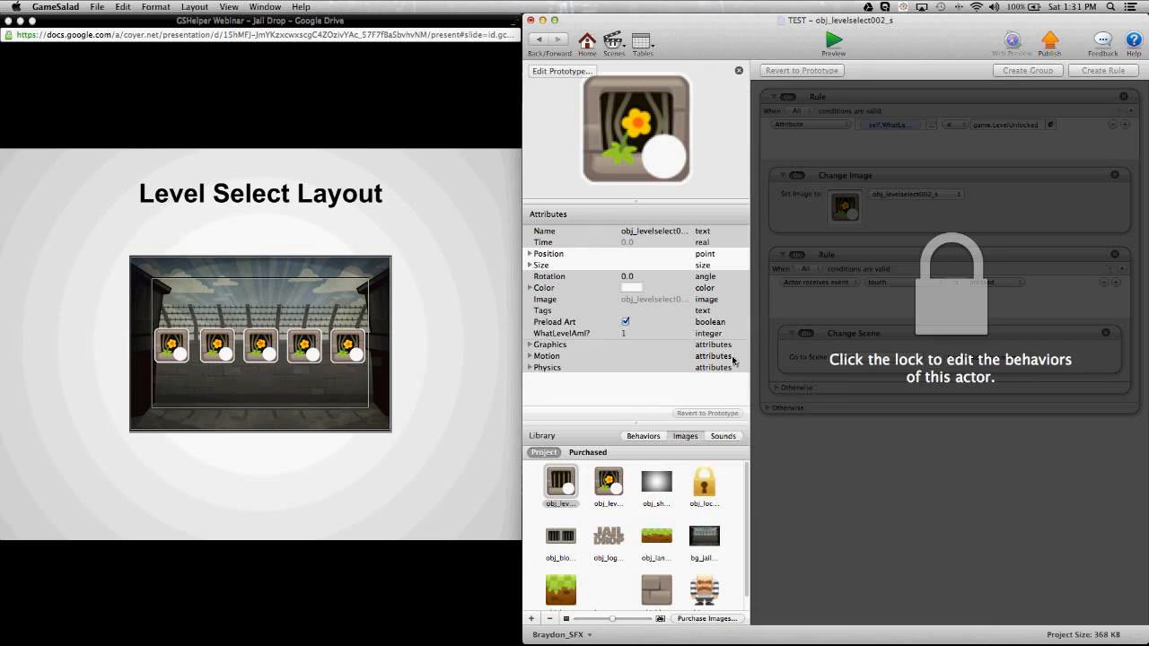
left_click(642, 333)
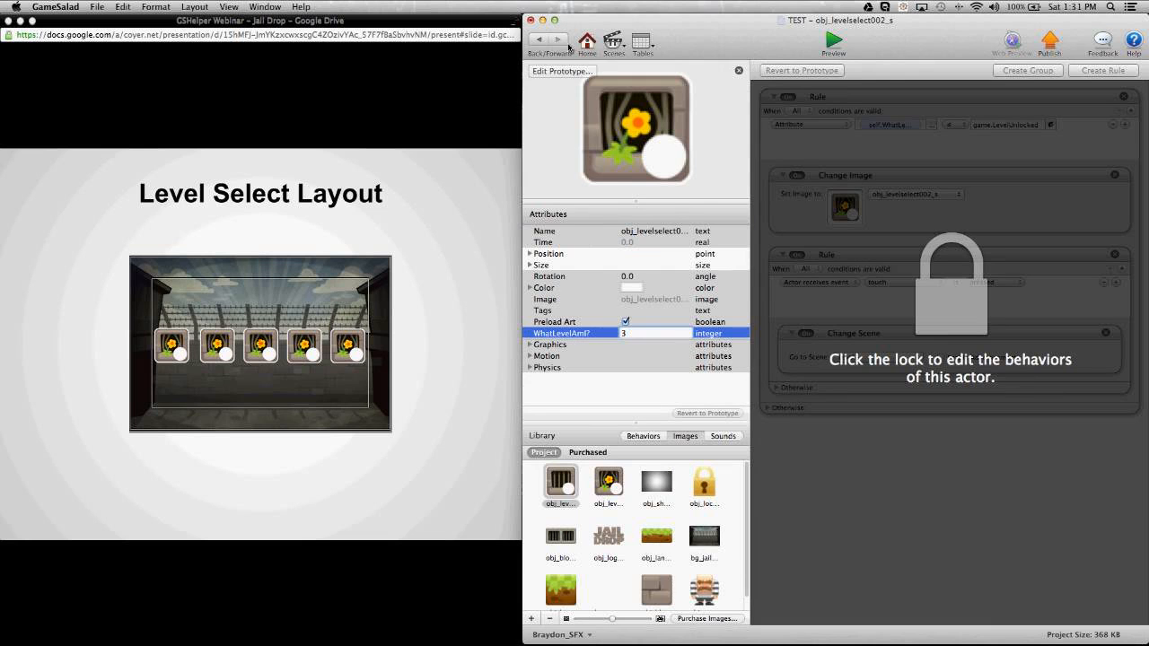
left_click(1026, 386)
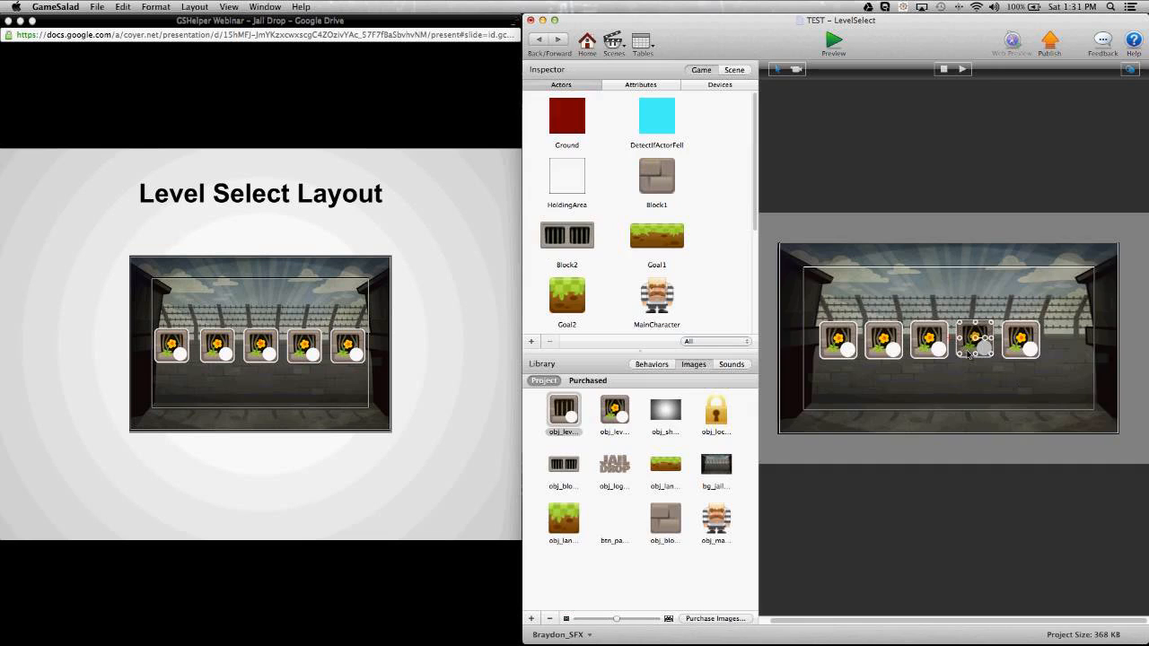
double_click(968, 353)
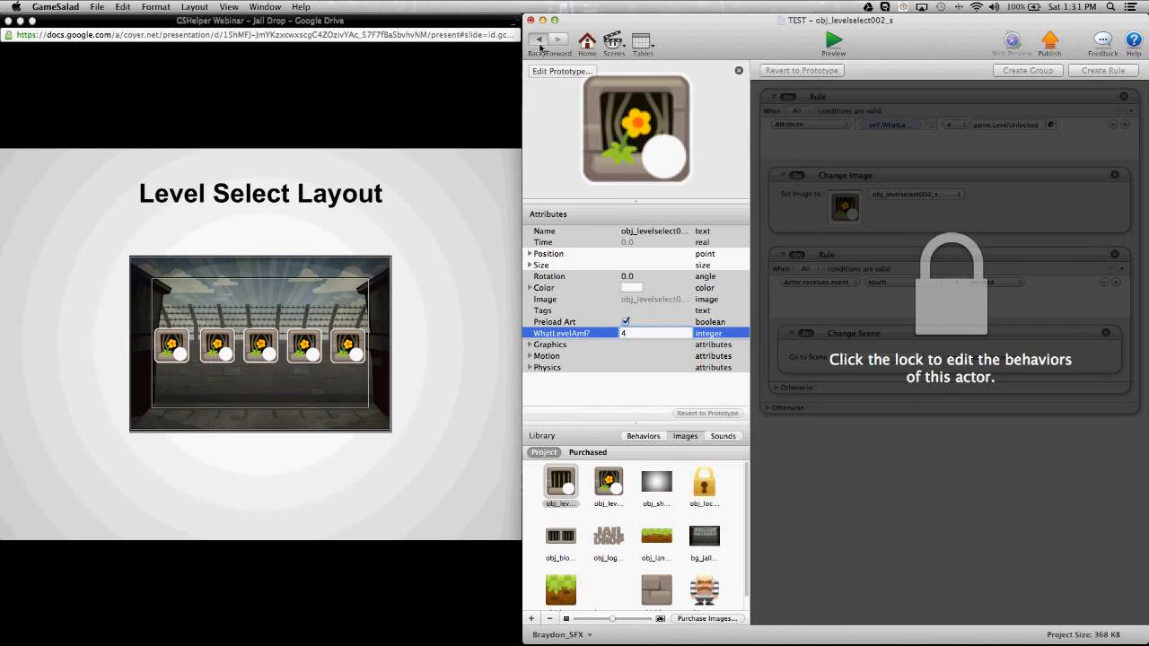
Set the WhatLevelAmI? attribute to 5 on the fifth level button and return to the LevelSelect scene
left_click(540, 41)
left_click(1008, 342)
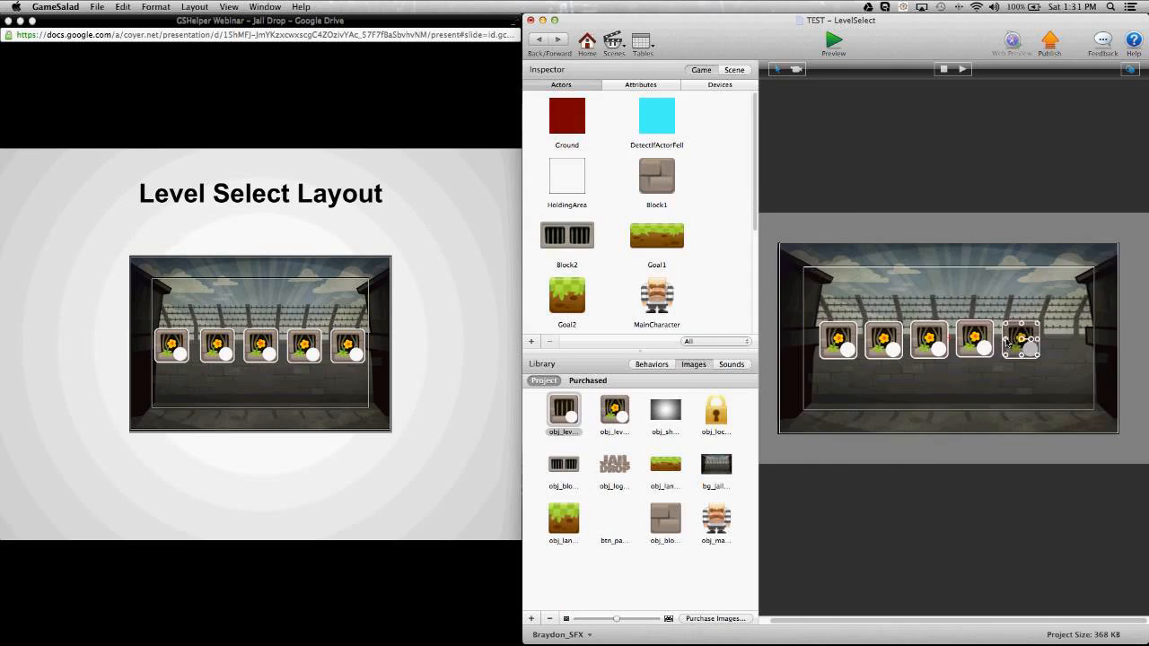
double_click(1007, 342)
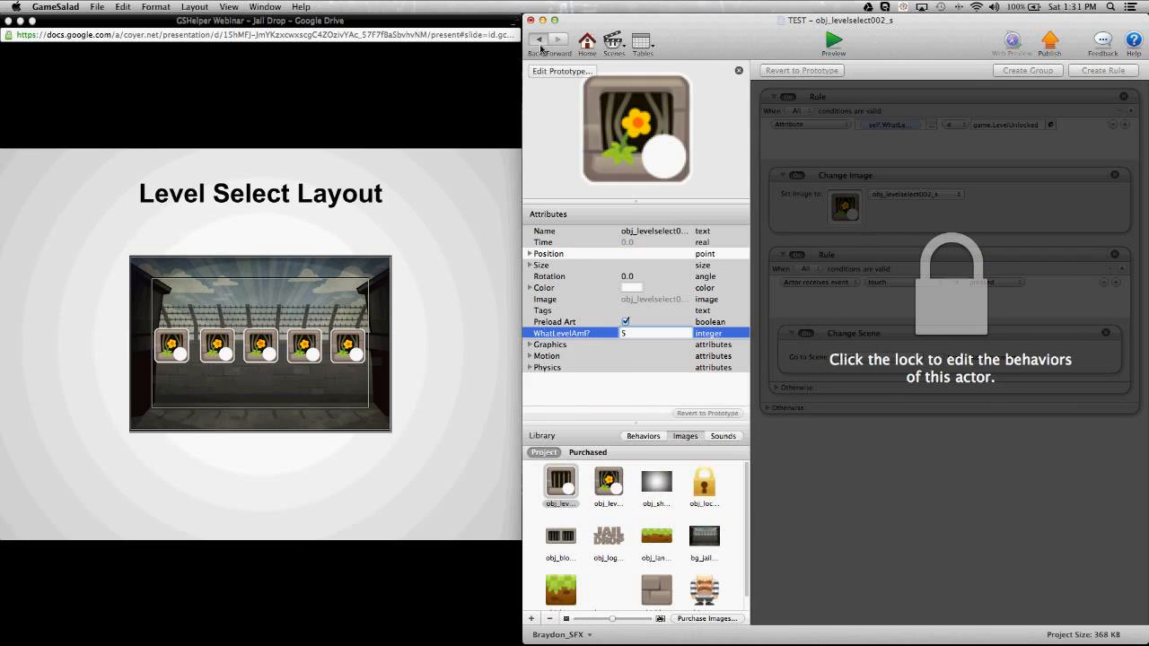
left_click(541, 45)
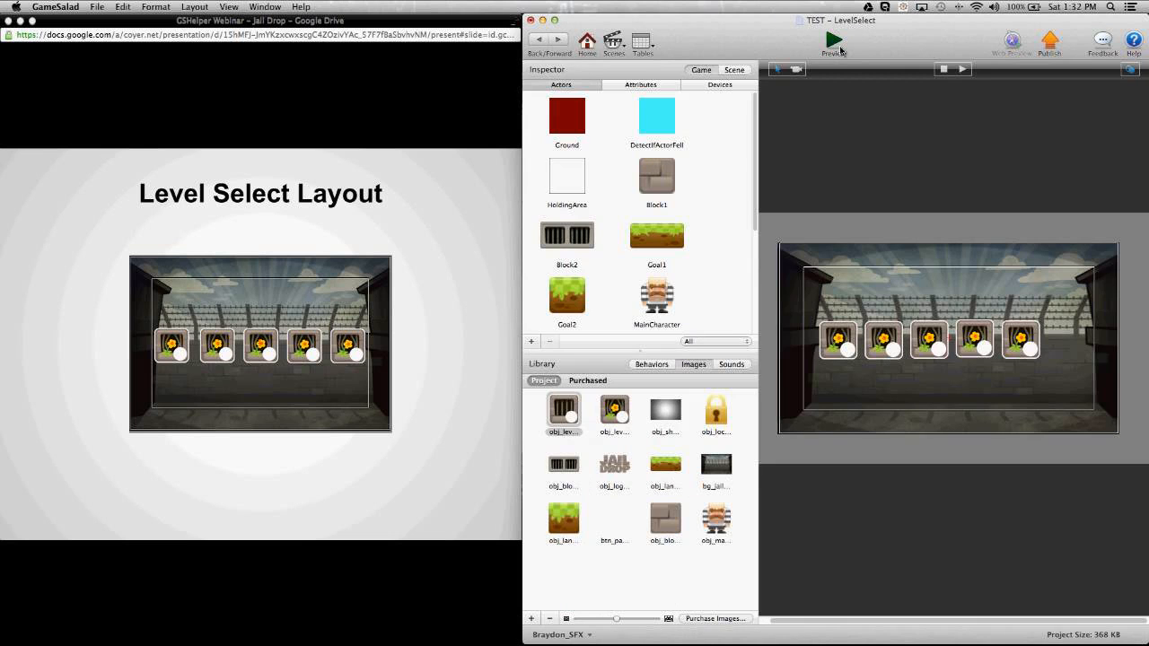
Preview the game from LevelSelect, open Level1 with the first level button and play it by removing the blocks under the character
left_click(834, 42)
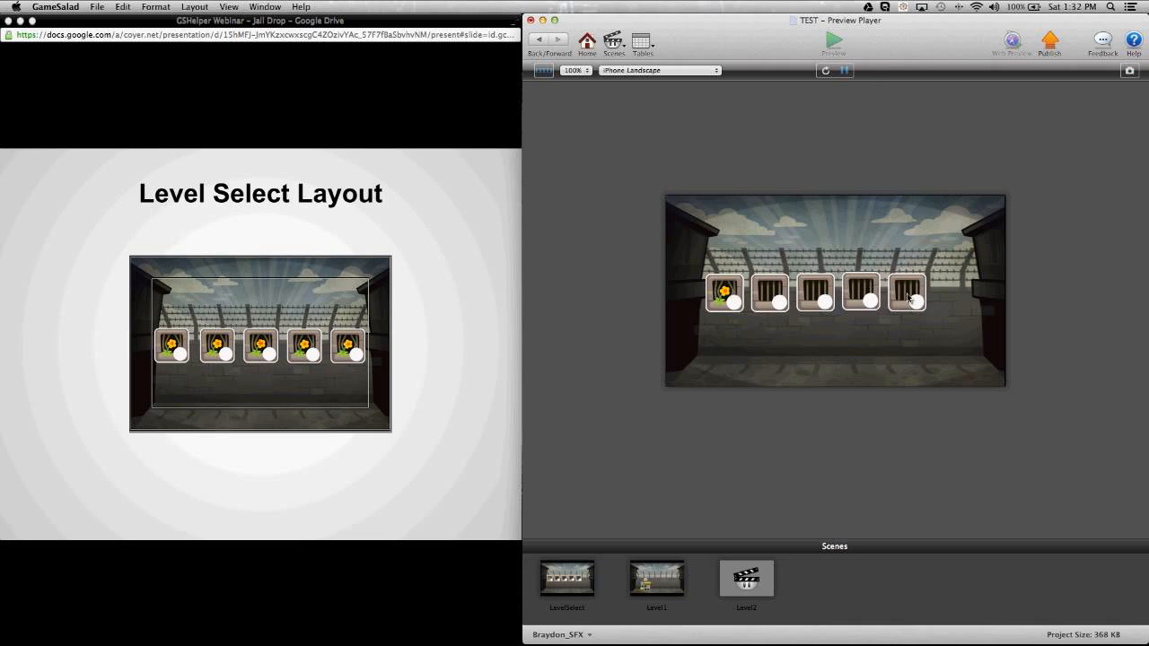
left_click(731, 298)
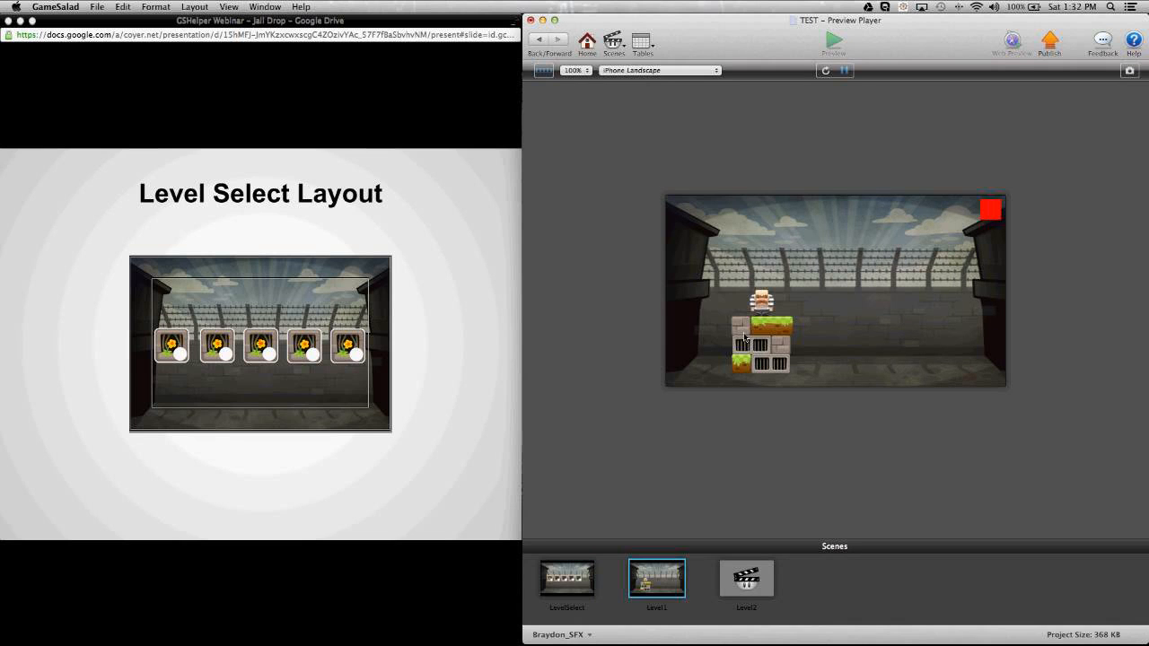
left_click(743, 329)
left_click(767, 345)
left_click(777, 346)
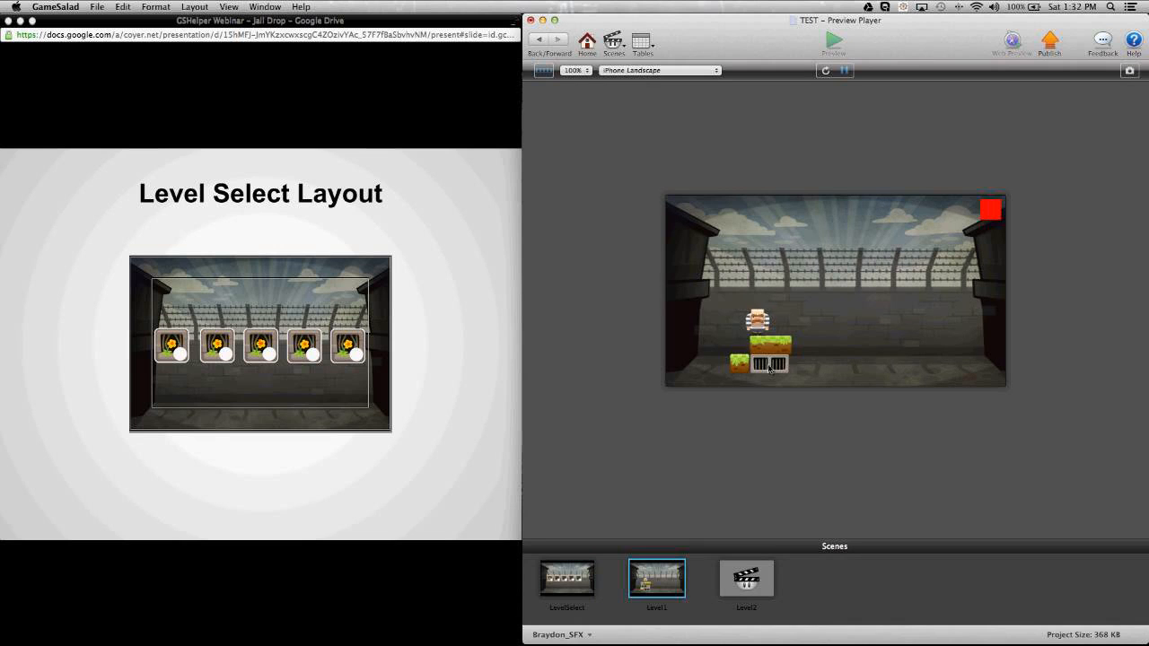
left_click(770, 367)
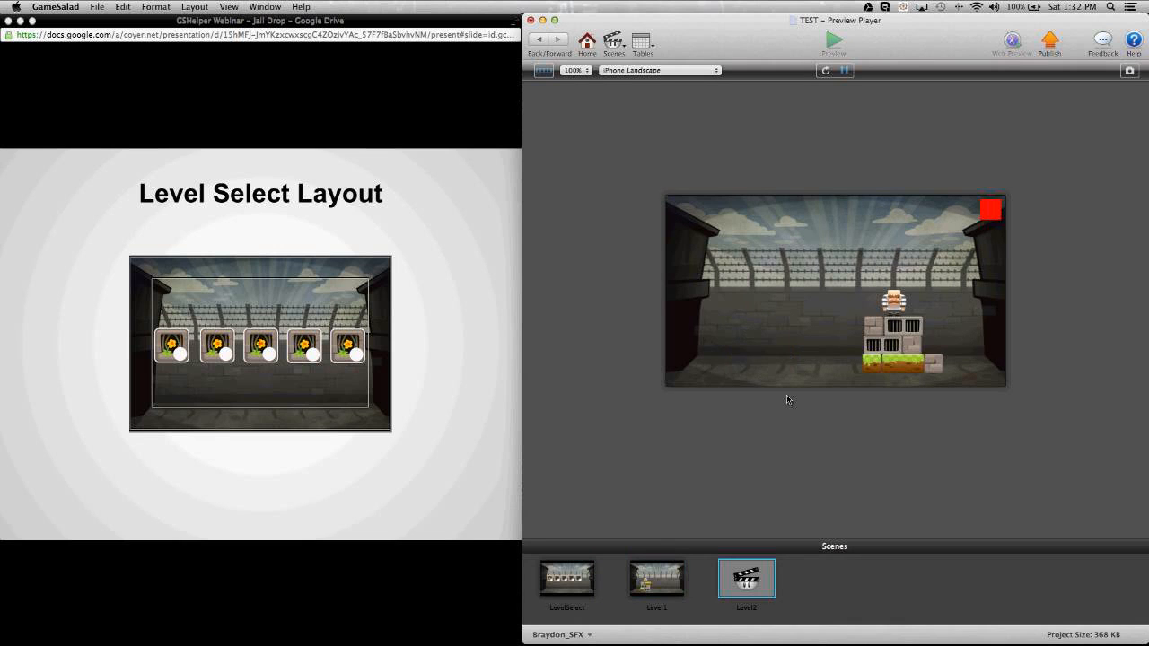
Go back to LevelSelect in the preview, open Level2 with the second level button and play it by removing its blocks
left_click(571, 587)
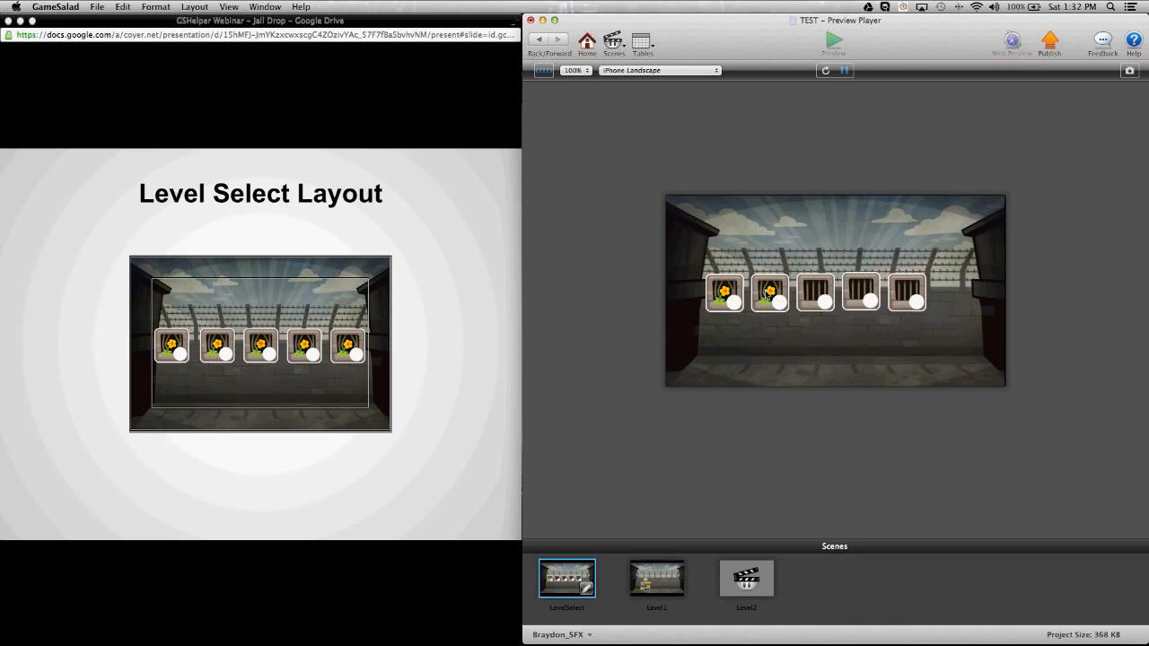
left_click(776, 299)
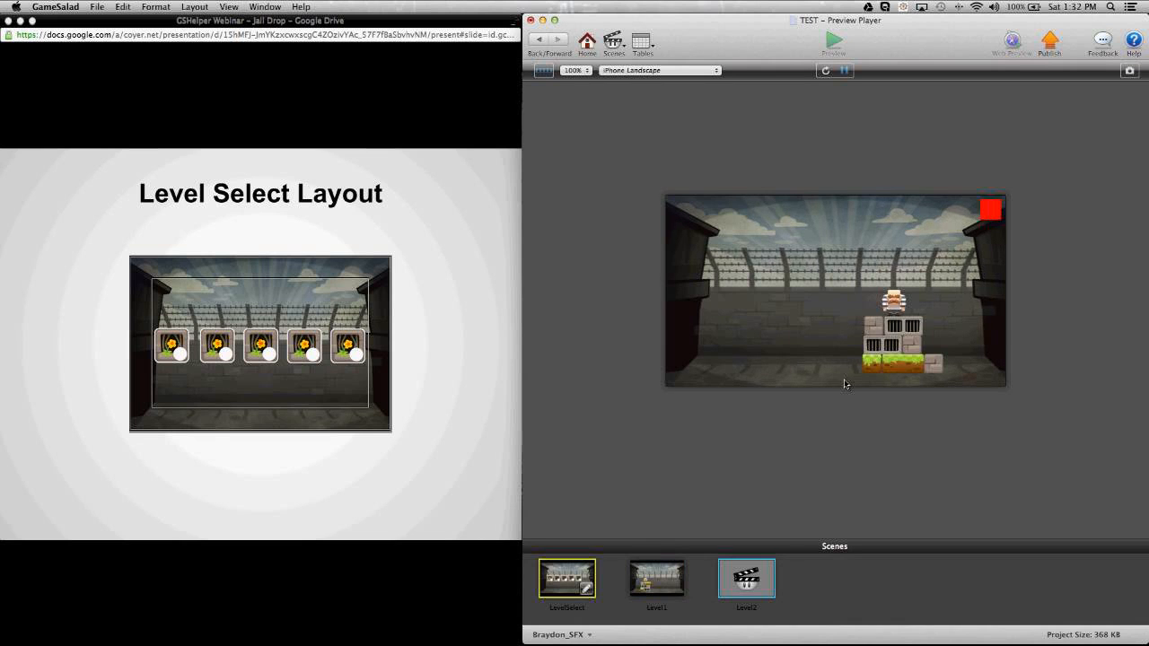
left_click(891, 343)
left_click(914, 347)
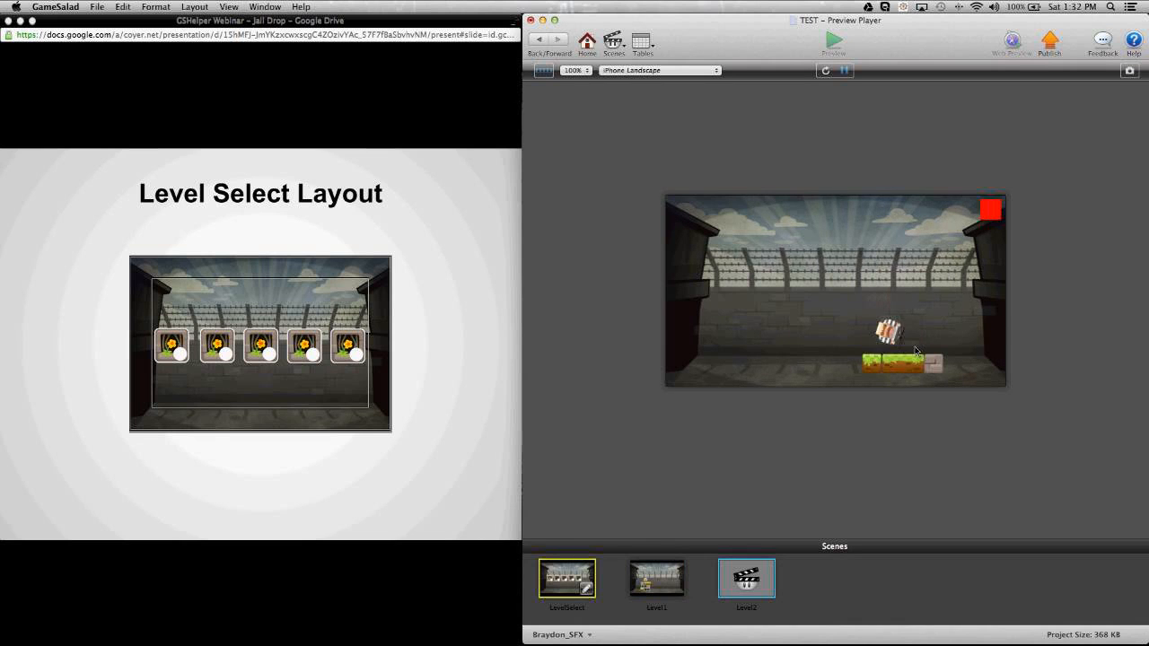
left_click(934, 364)
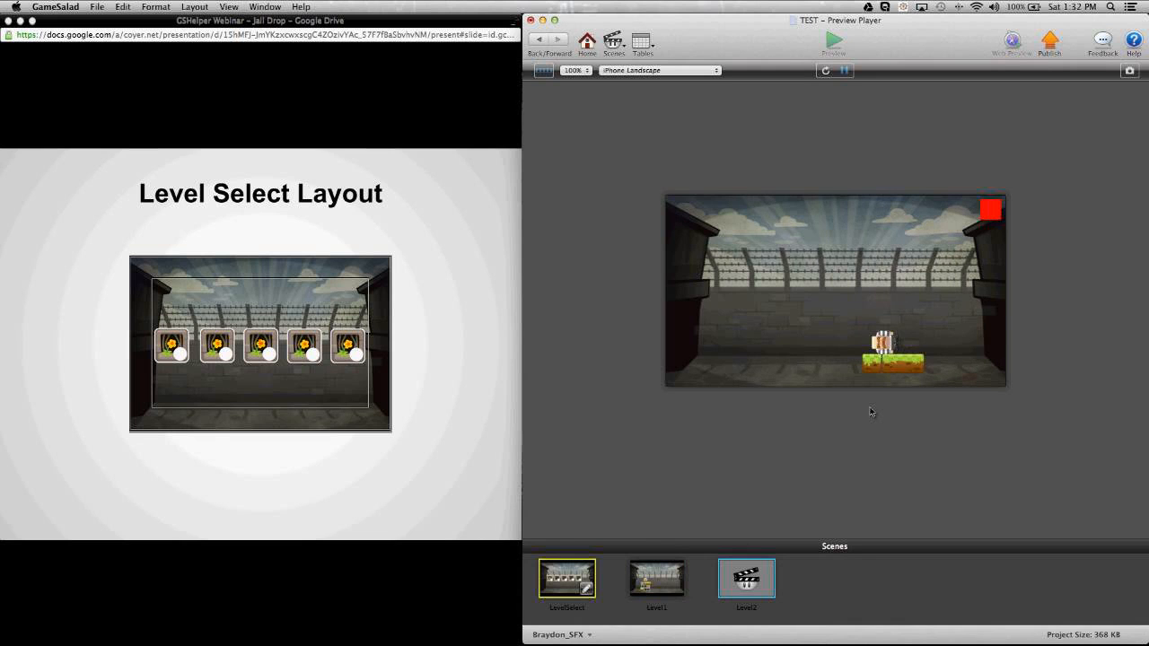
Leave the preview, add a new scene, place it first in the scene list and rename it Menu
left_click(599, 49)
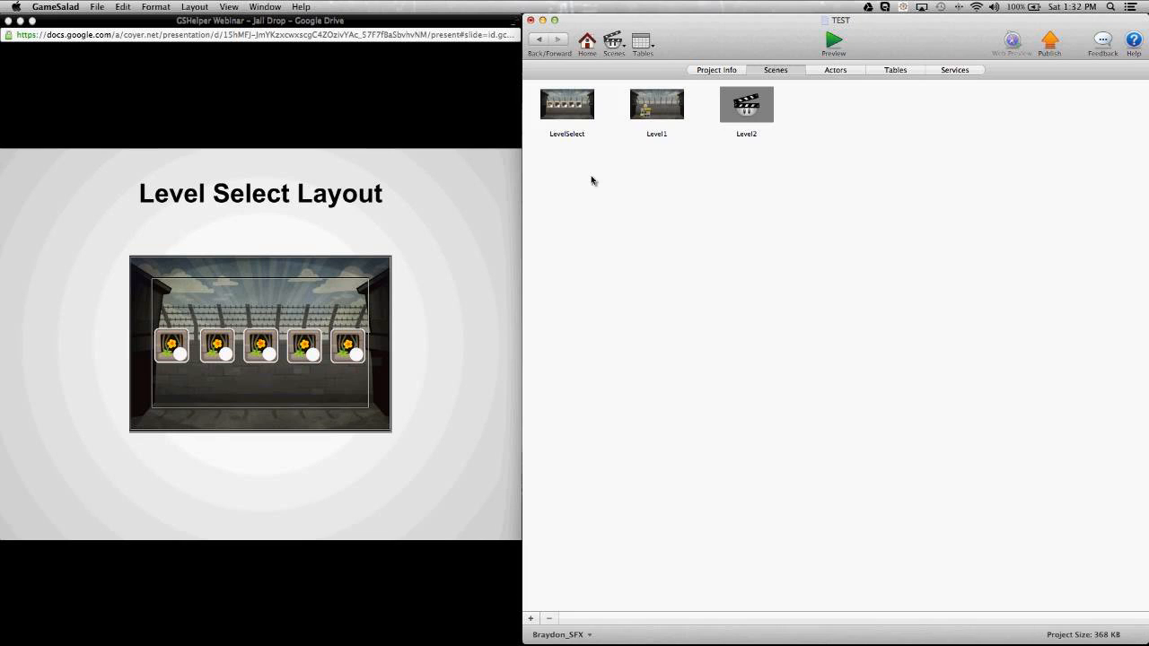
left_click(536, 619)
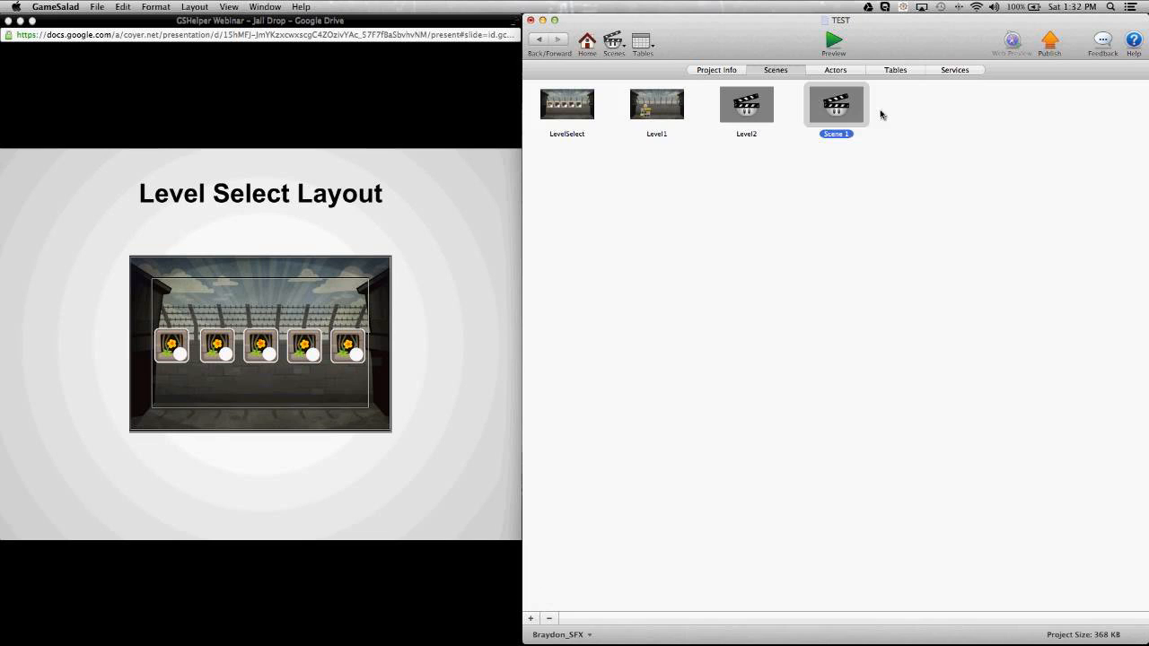
left_click_drag(582, 108, 581, 110)
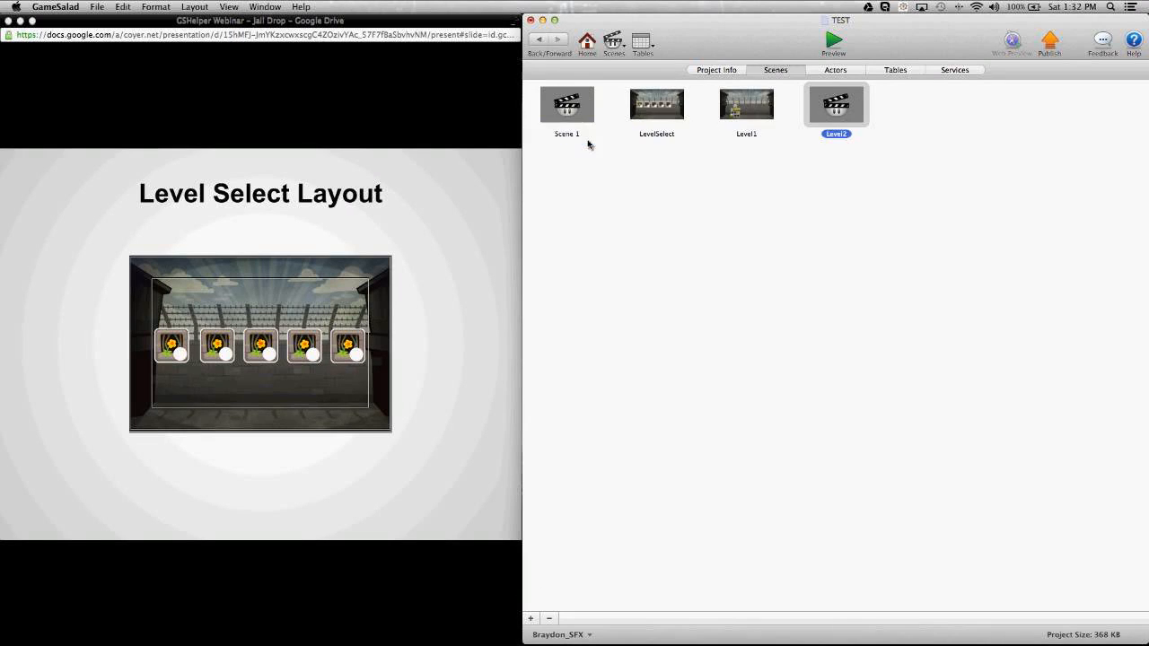
double_click(587, 136)
type("Menu")
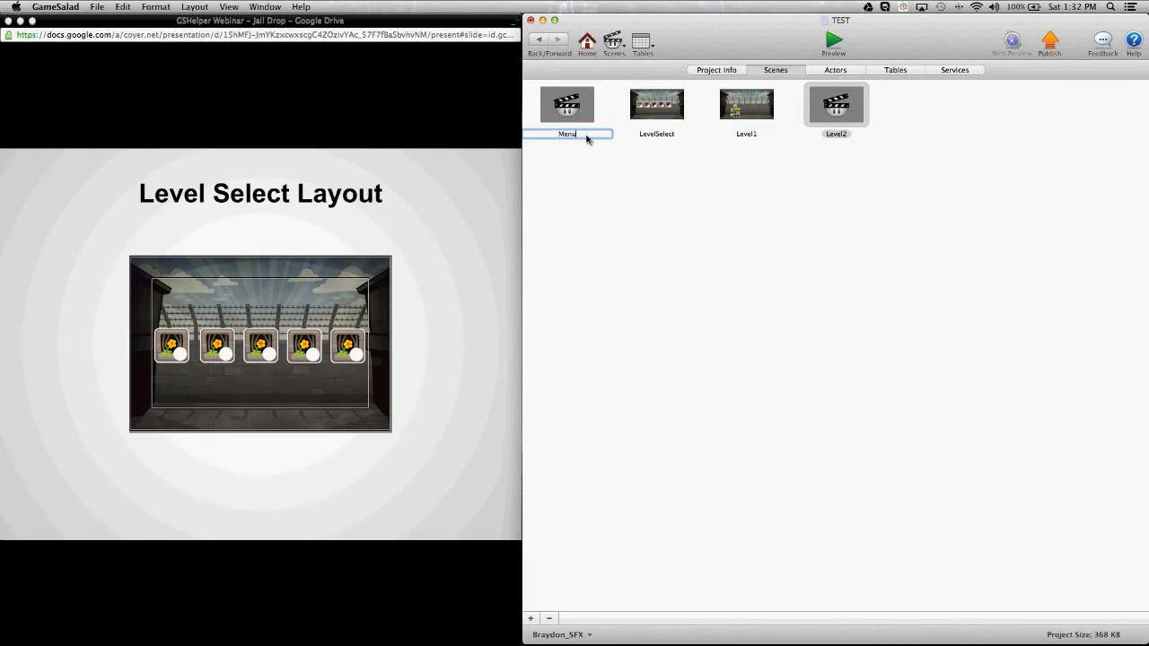
key("Return")
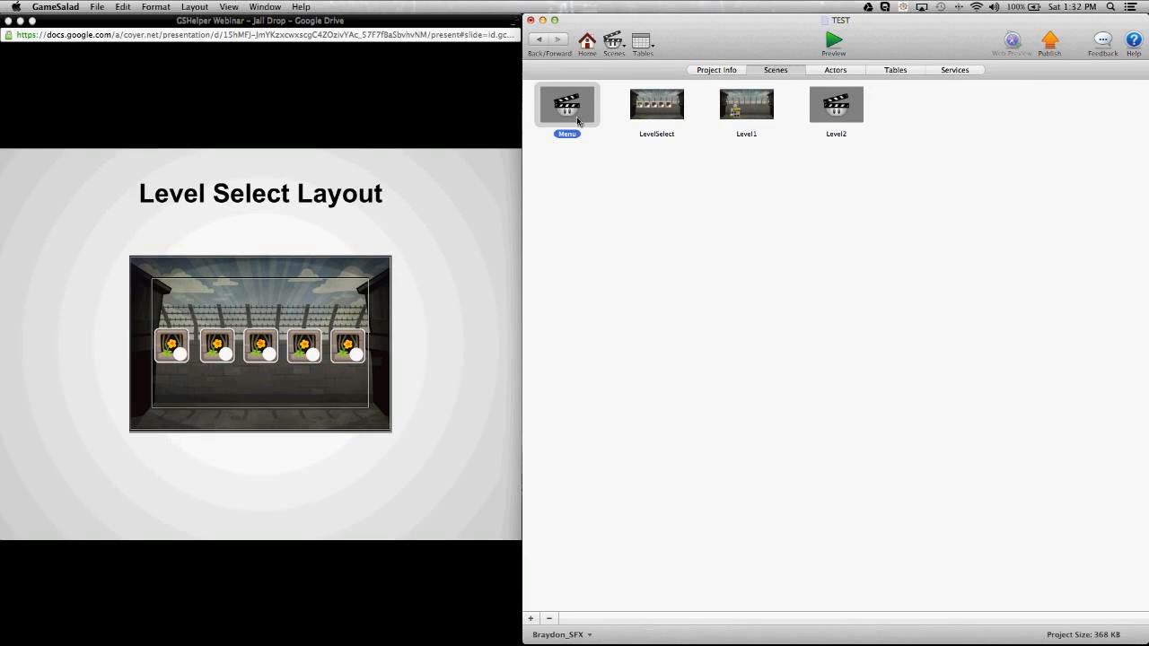
Open the Menu scene, place the Background actor in it and stretch it to the full scene width
double_click(577, 121)
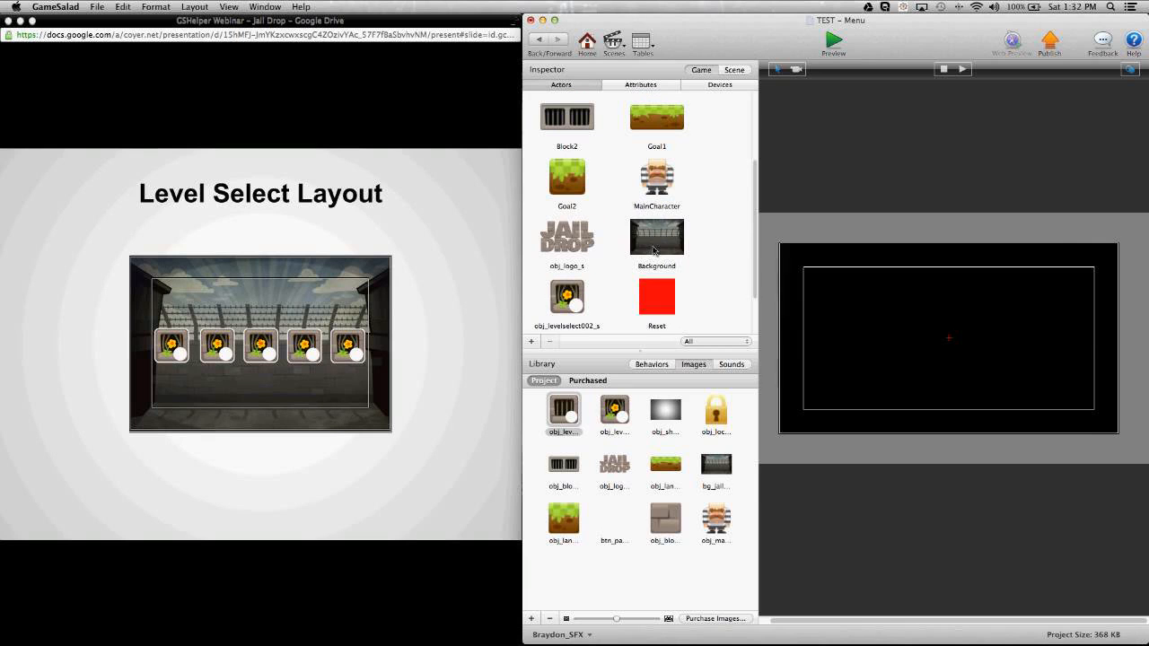
left_click_drag(654, 251, 911, 383)
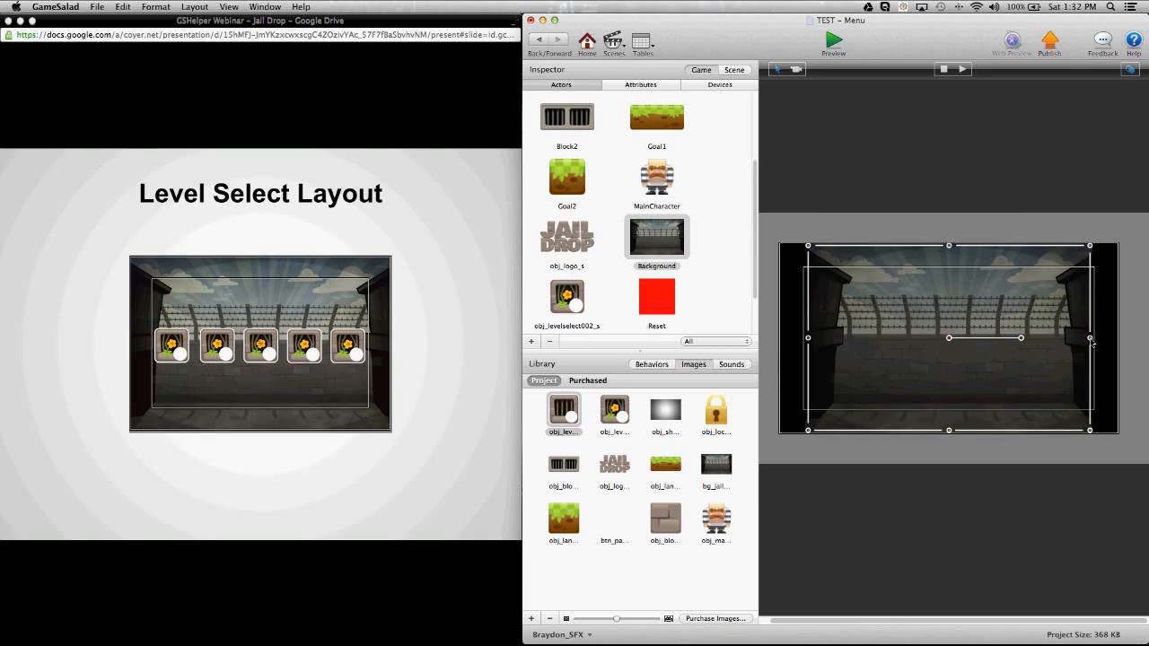
left_click_drag(1091, 338, 1118, 340)
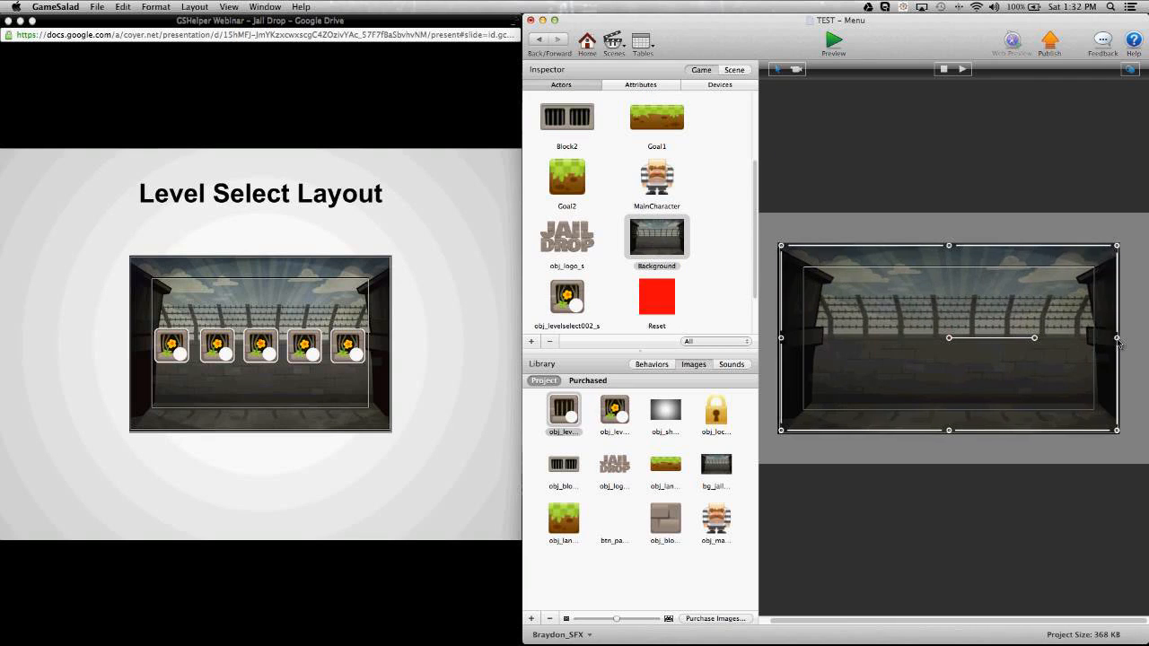
left_click(1129, 347)
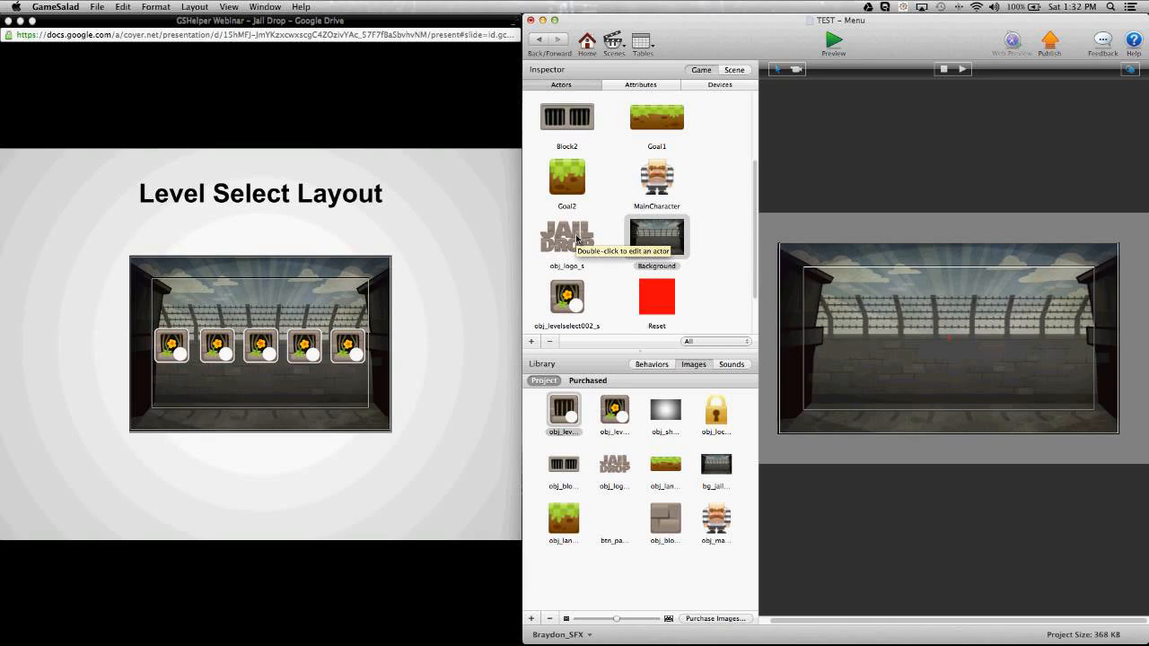
Open the obj_logo_s actor for editing and advance the webinar slides in Chrome to Creating The Menu
left_click(577, 239)
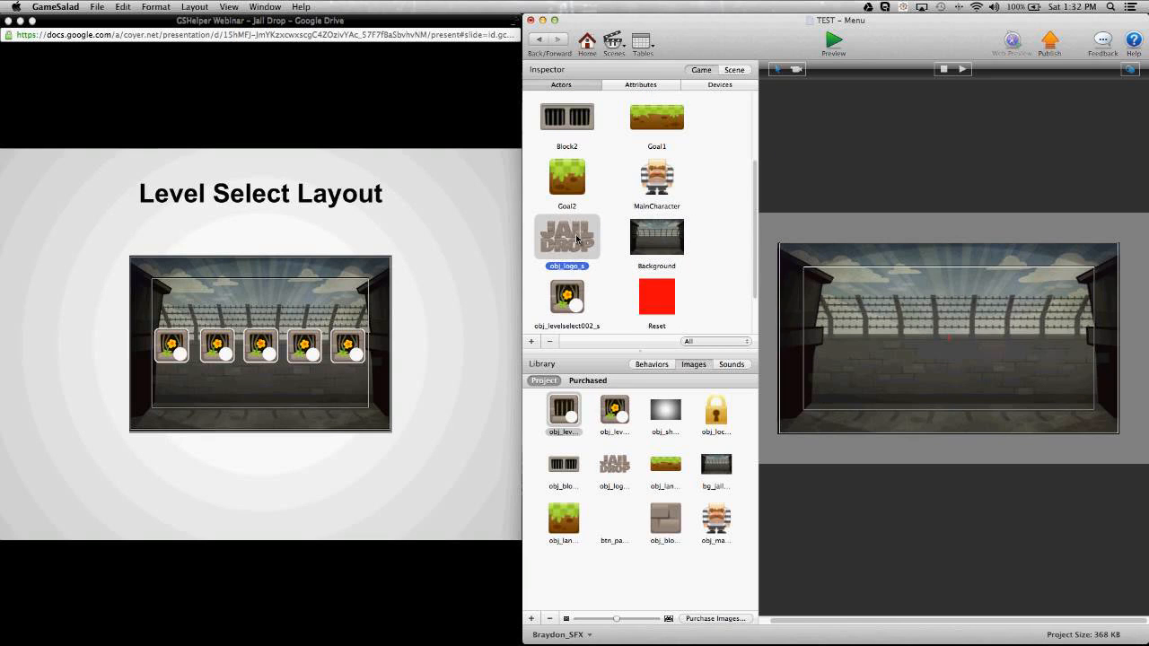
double_click(577, 238)
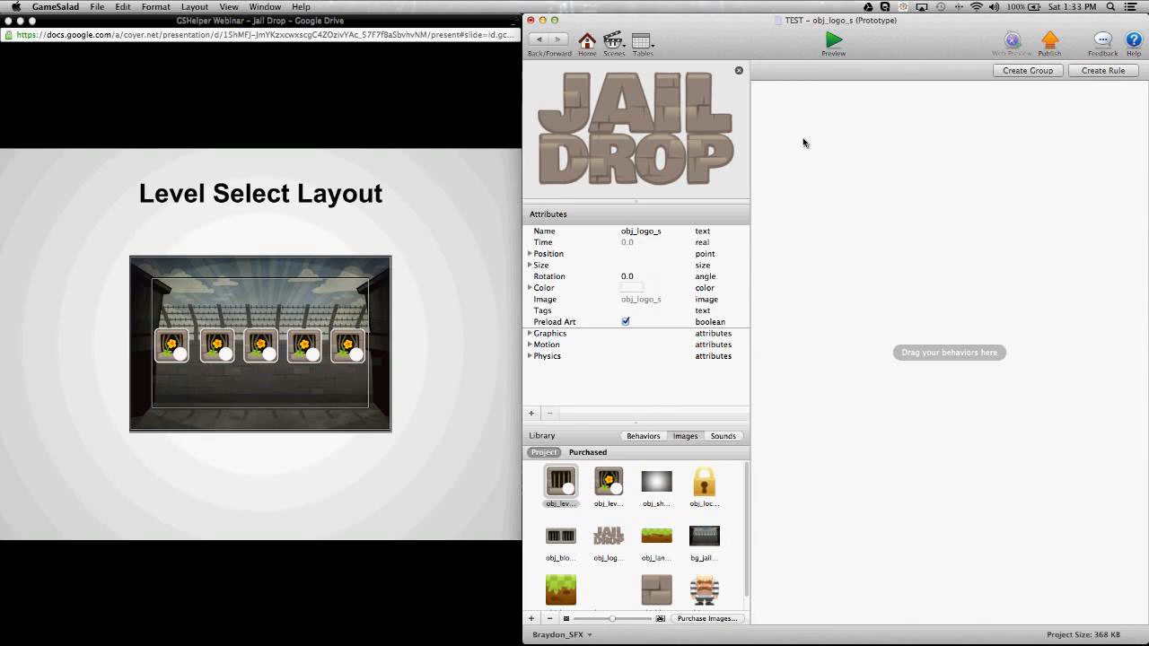
left_click(398, 221)
key("Right")
key("Right")
key("Right")
key("Right")
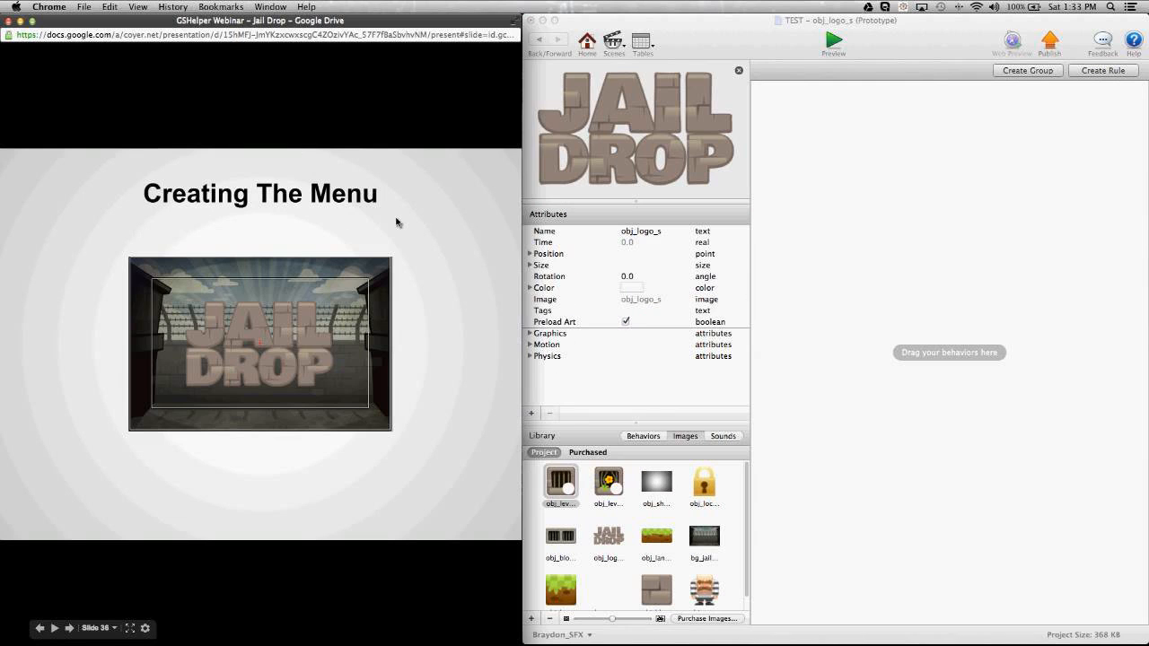
key("super+Tab")
key("super+Tab")
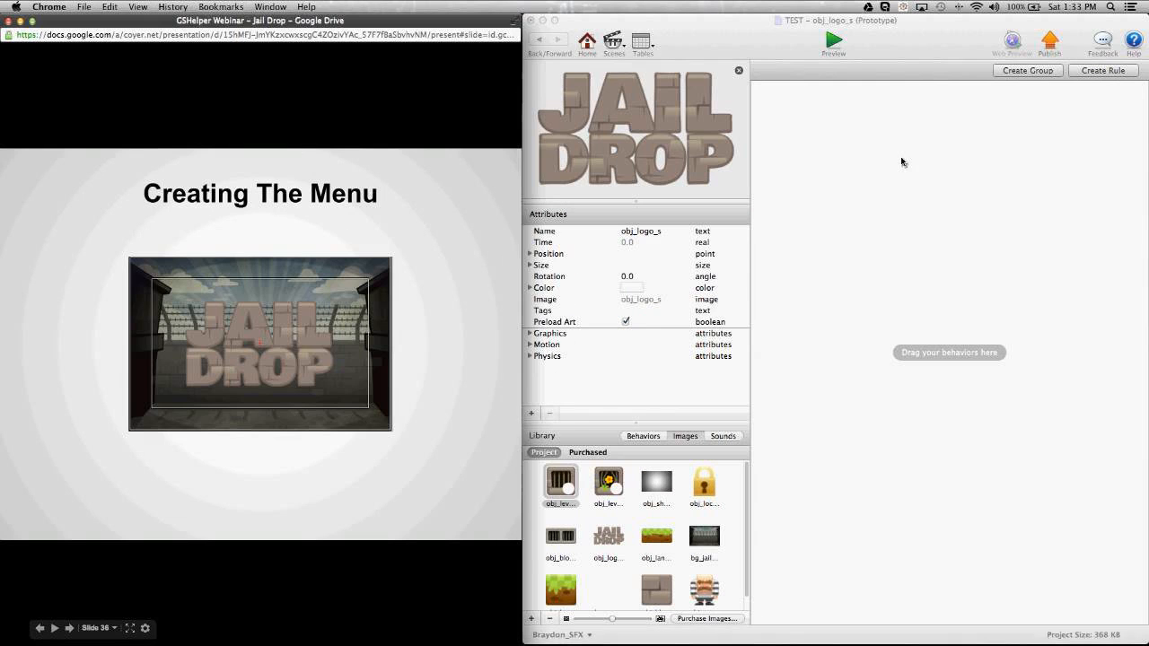
Back in GameSalad, add a rule to the logo actor that triggers when touch is pressed
left_click(903, 162)
left_click(1103, 71)
left_click(878, 126)
left_click(876, 150)
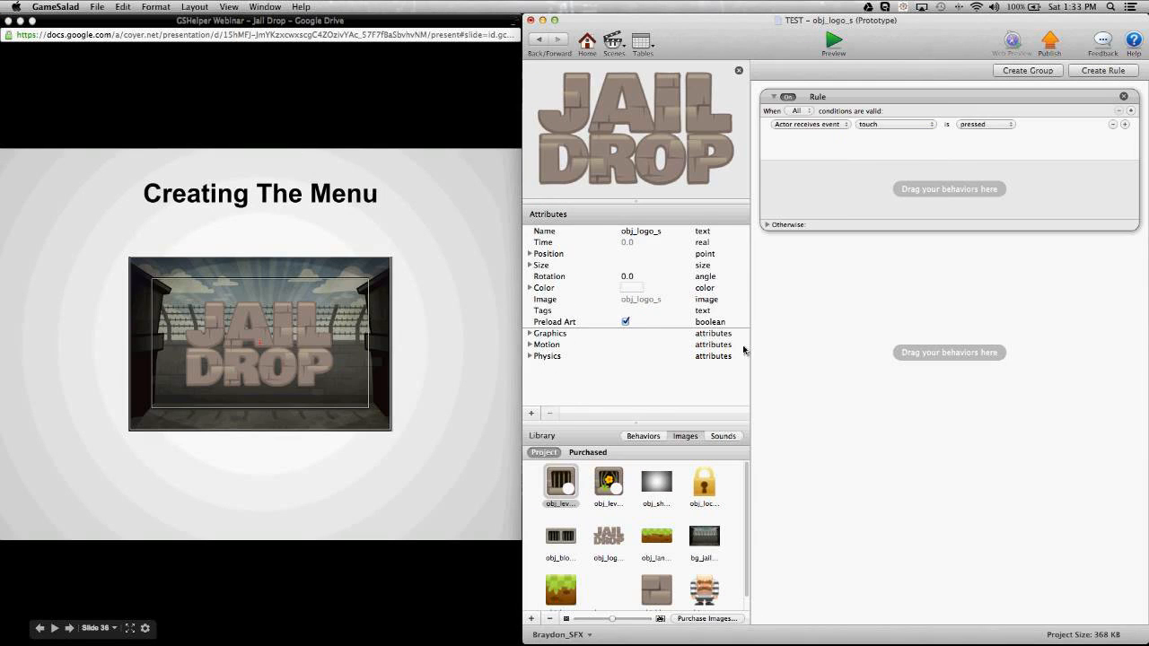
Add a Change Scene action to the logo's touch rule and set it to go to LevelSelect
left_click(643, 437)
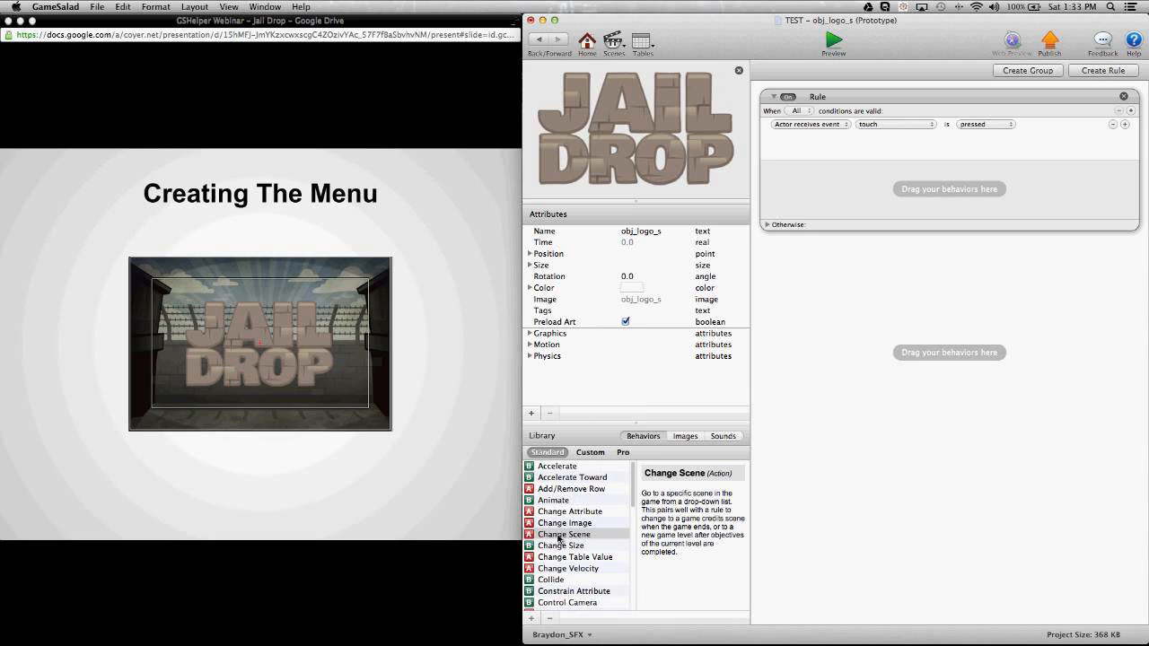
left_click_drag(558, 538, 788, 213)
left_click(866, 200)
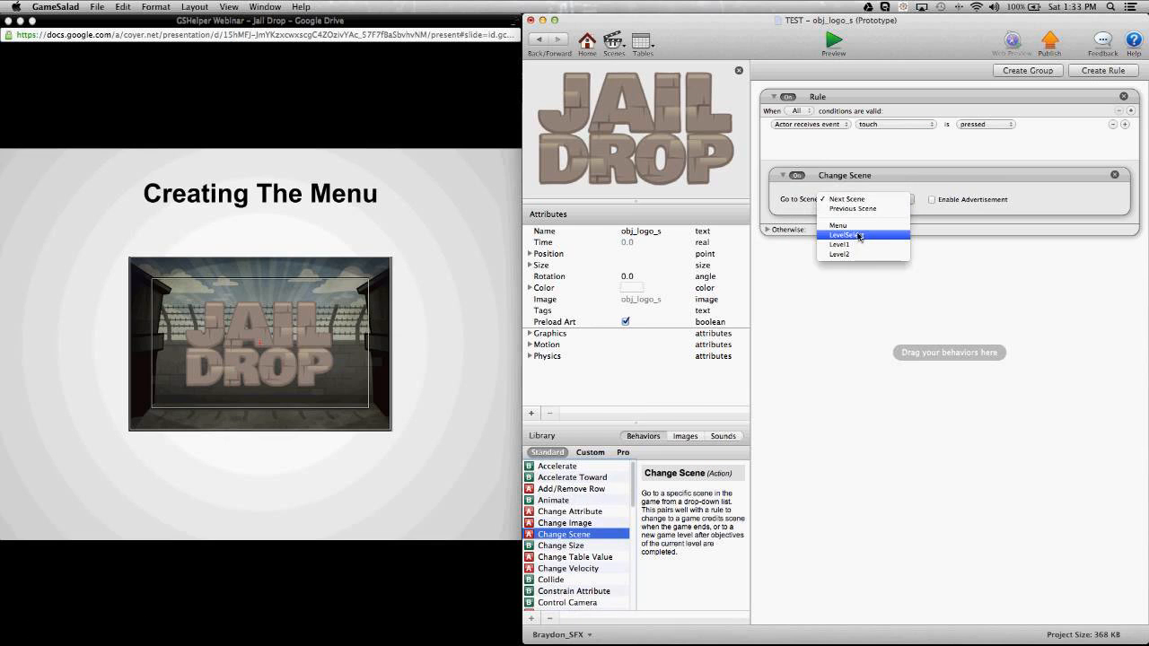
left_click(859, 235)
Advance the webinar slides to Ideas for Monetization and return from the logo actor to the Menu scene in GameSalad
left_click(365, 208)
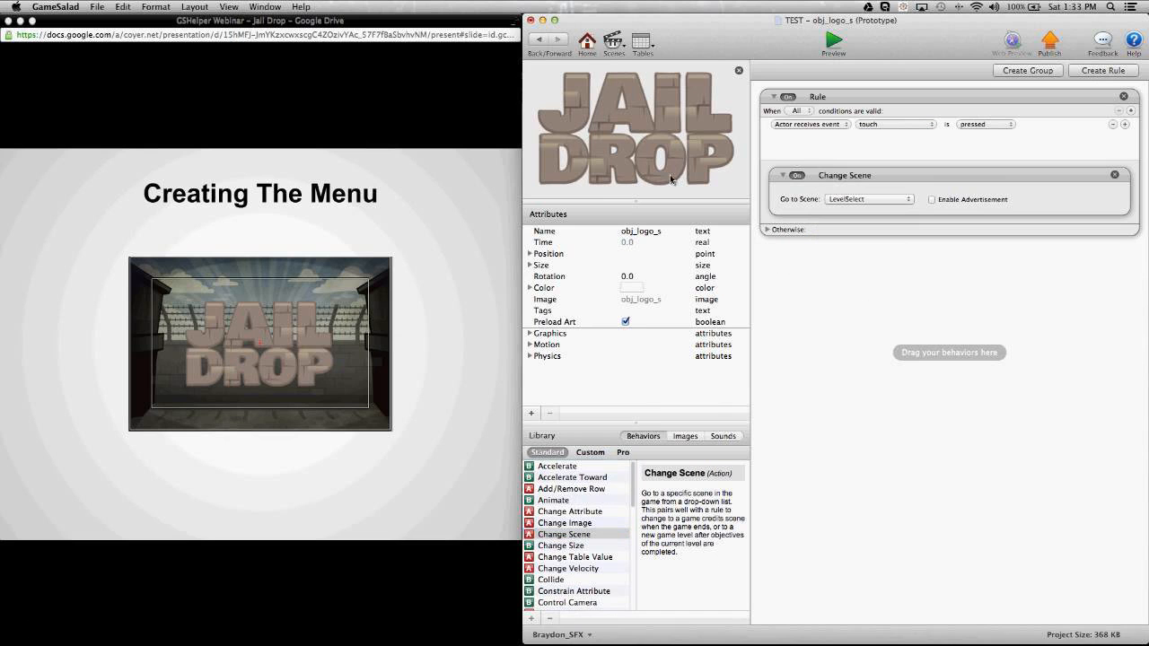
left_click(371, 206)
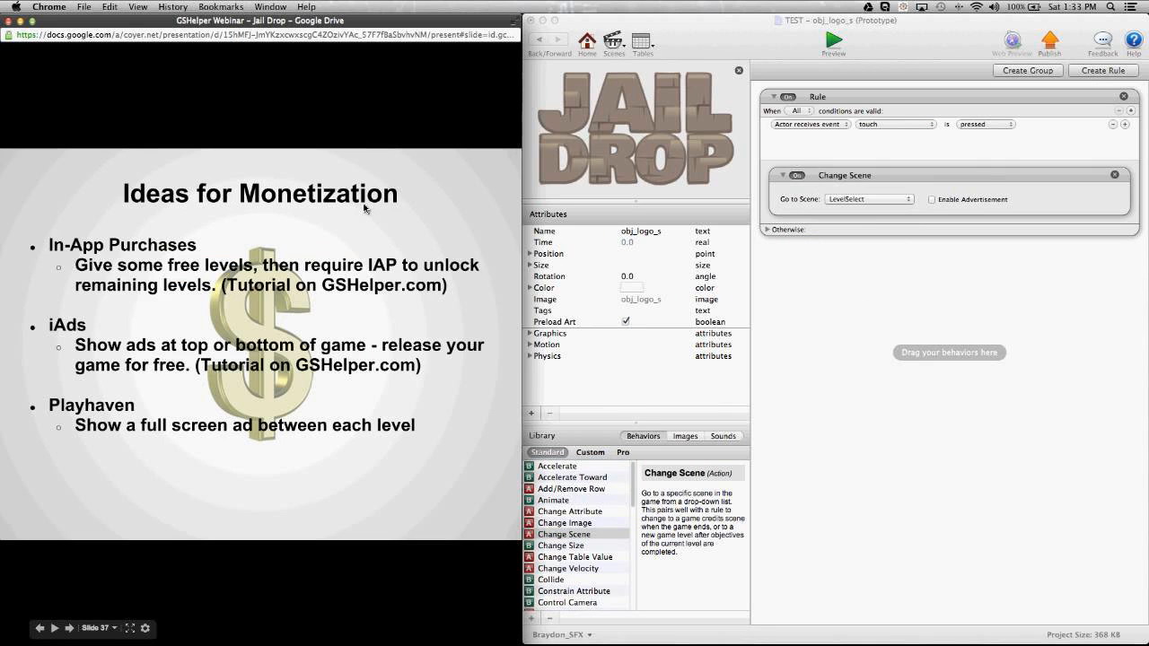
left_click(544, 49)
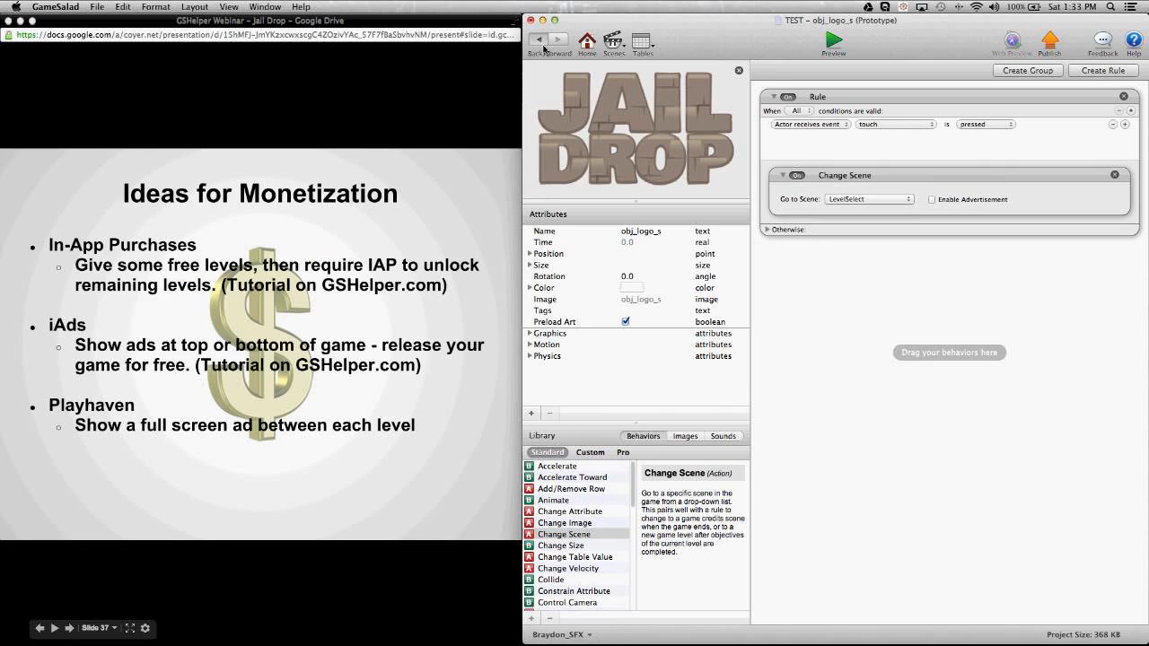
left_click(541, 44)
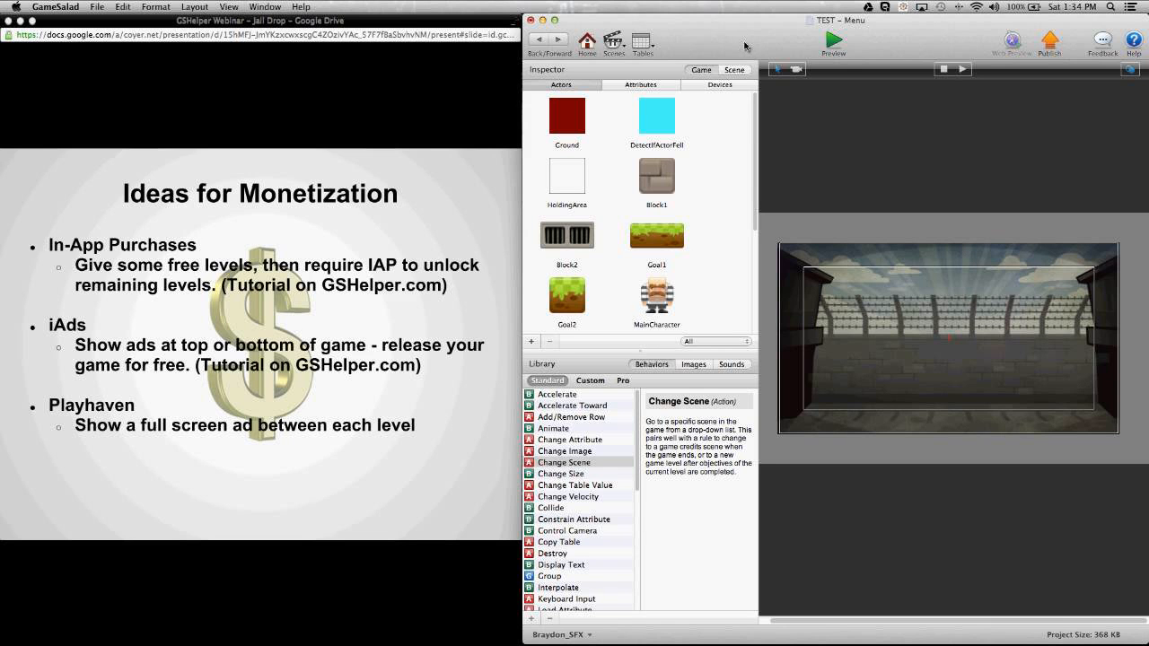
Advance the webinar slides to the closing Thank You For Attending slide and switch back to GameSalad
left_click(358, 195)
left_click(358, 195)
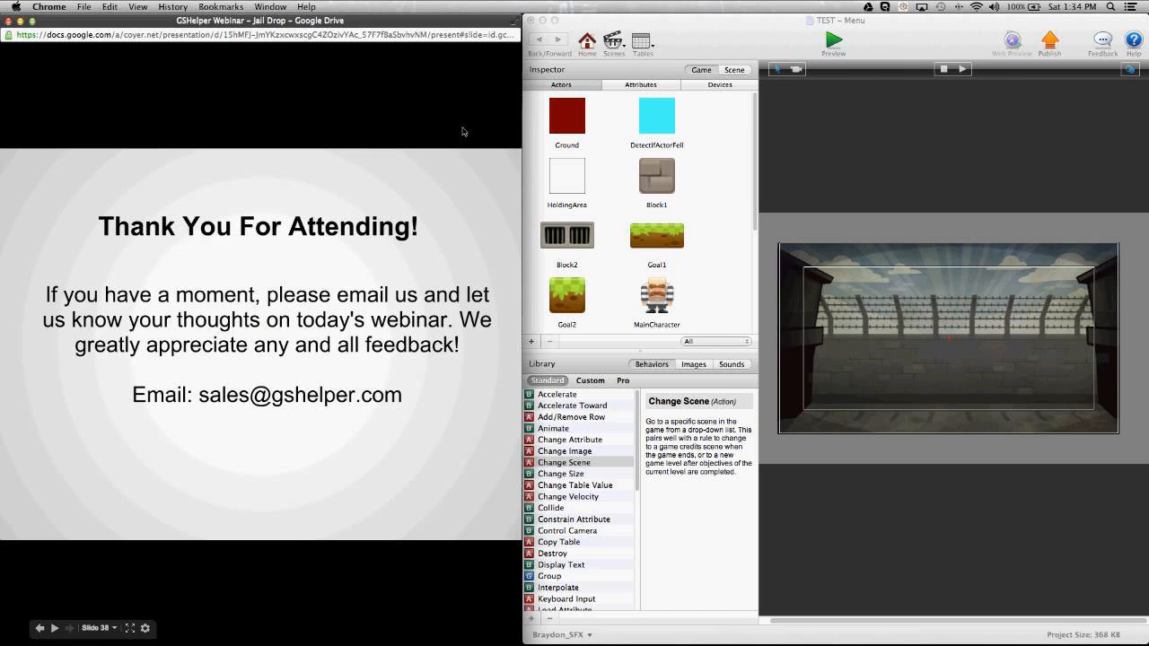
left_click(689, 51)
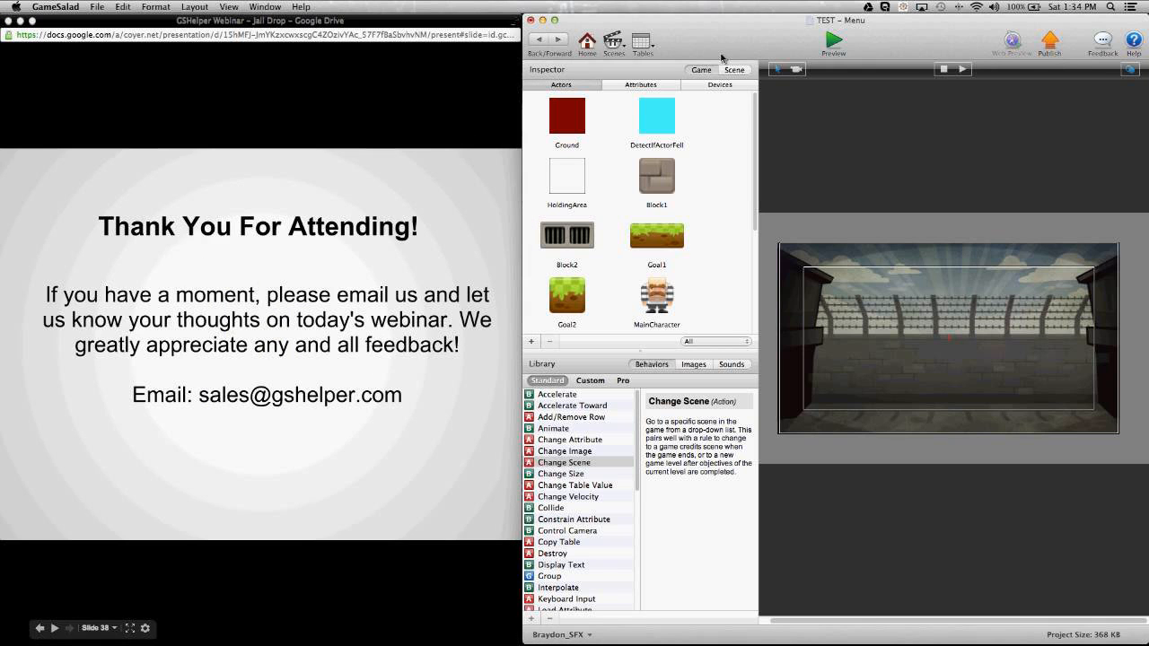